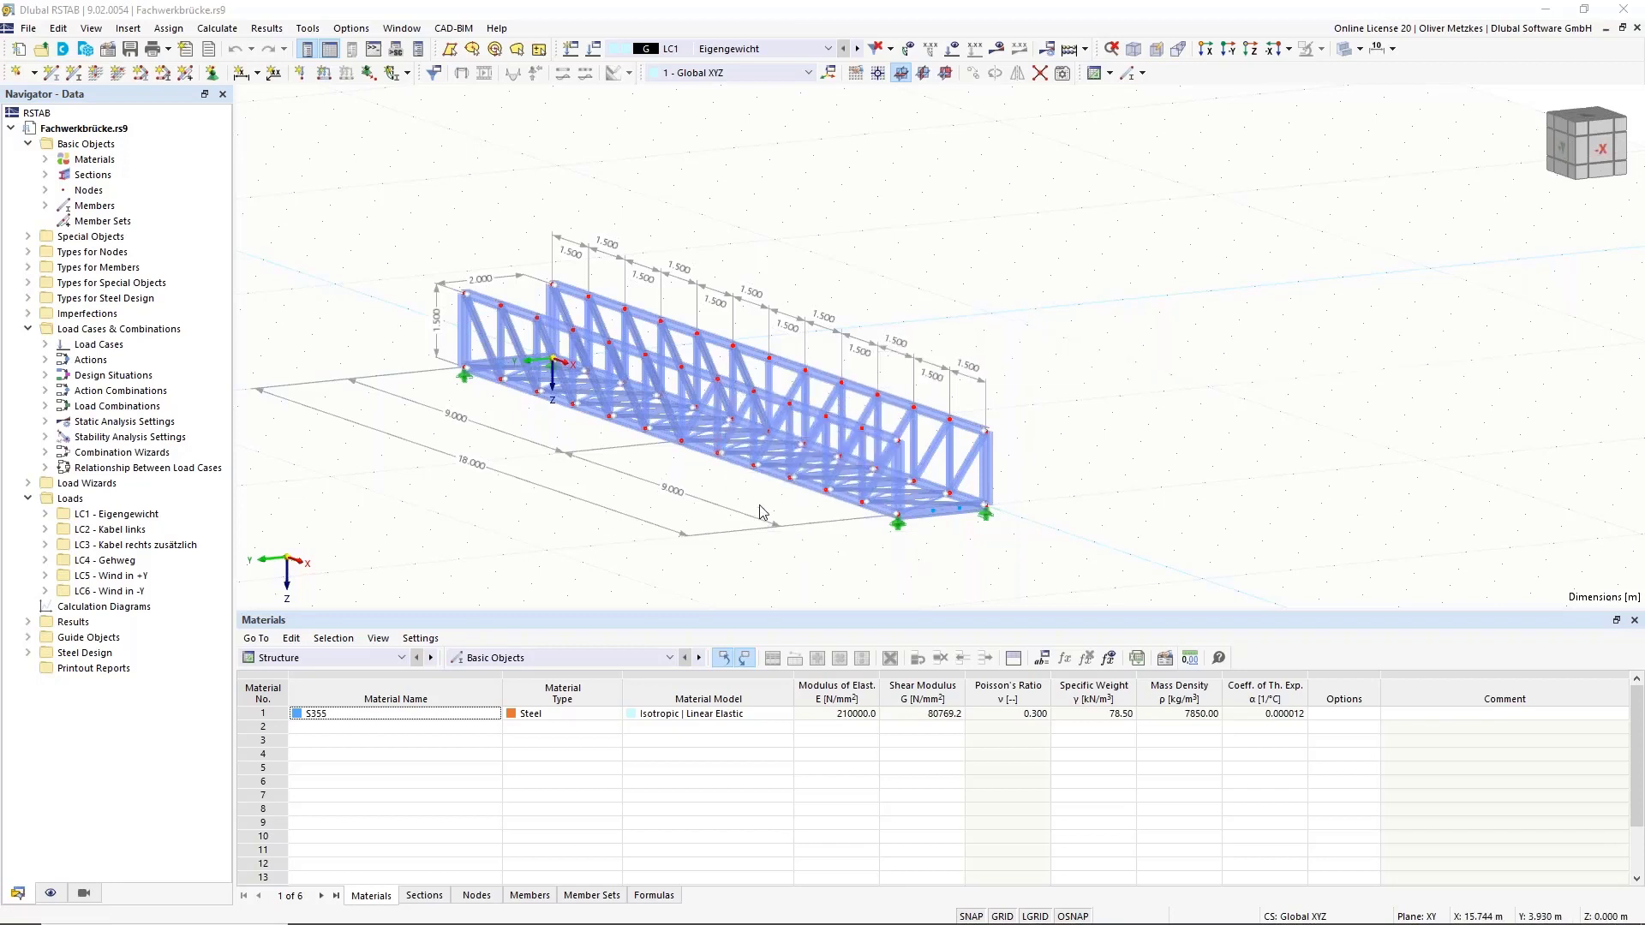
Orbit and zoom the existing bridge to inspect it from the side, end-on and obliquely.
{"action": "middle_click_drag", "start_coordinate": [763, 514], "coordinate": [667, 494], "text": "ctrl"}
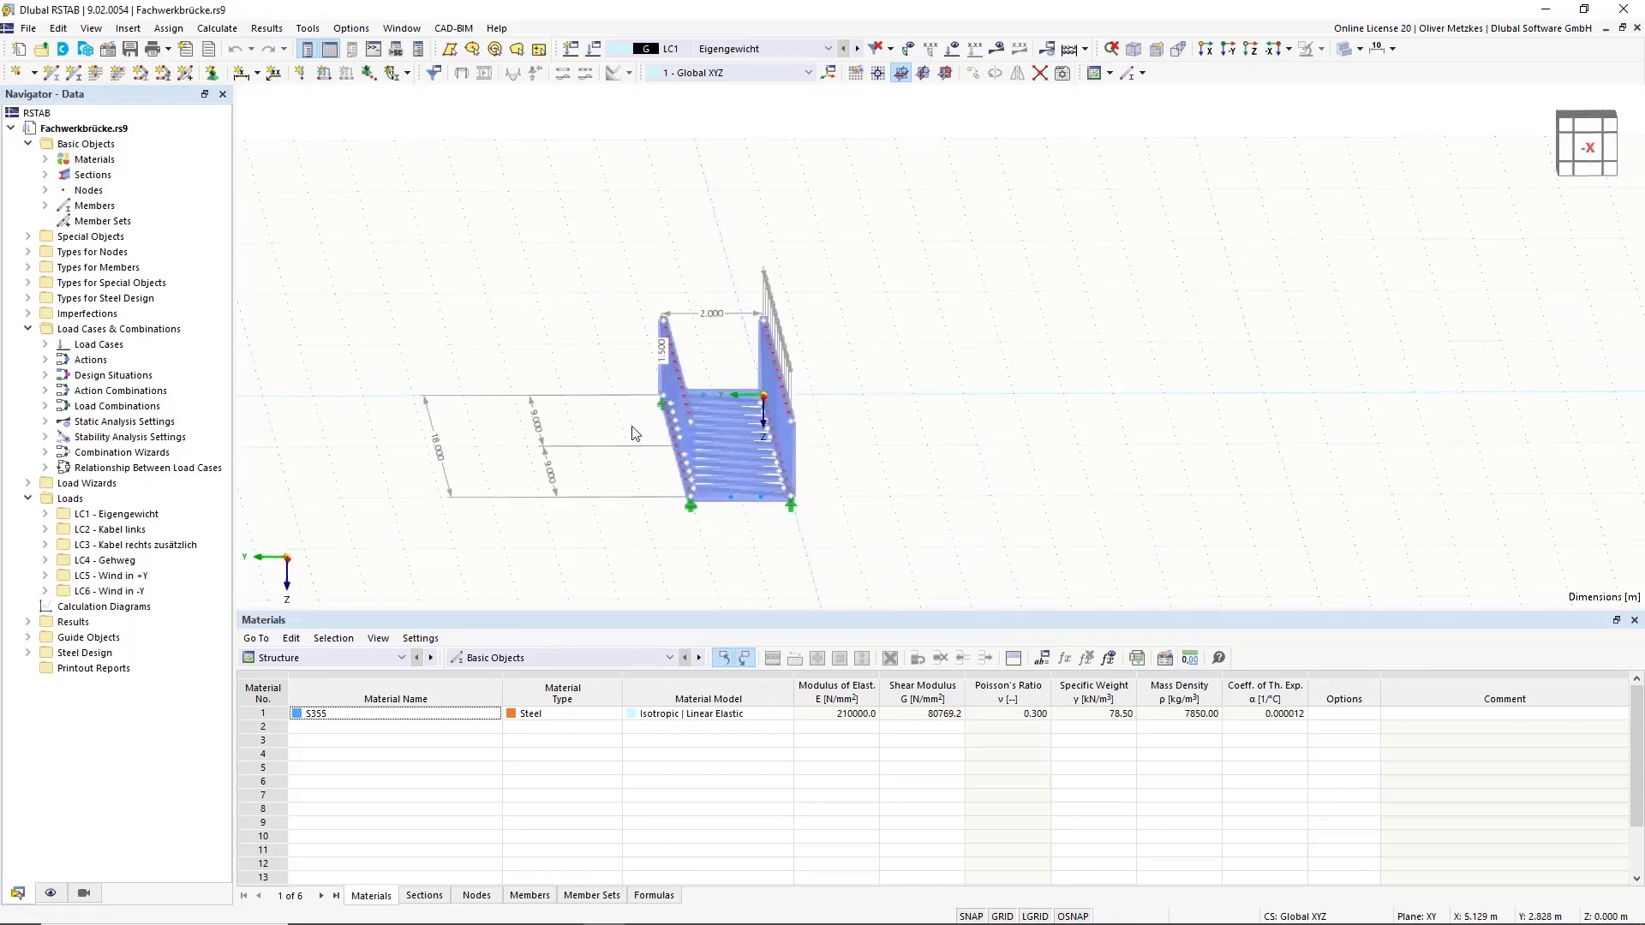
{"action": "middle_click_drag", "start_coordinate": [637, 464], "coordinate": [635, 433], "text": "ctrl"}
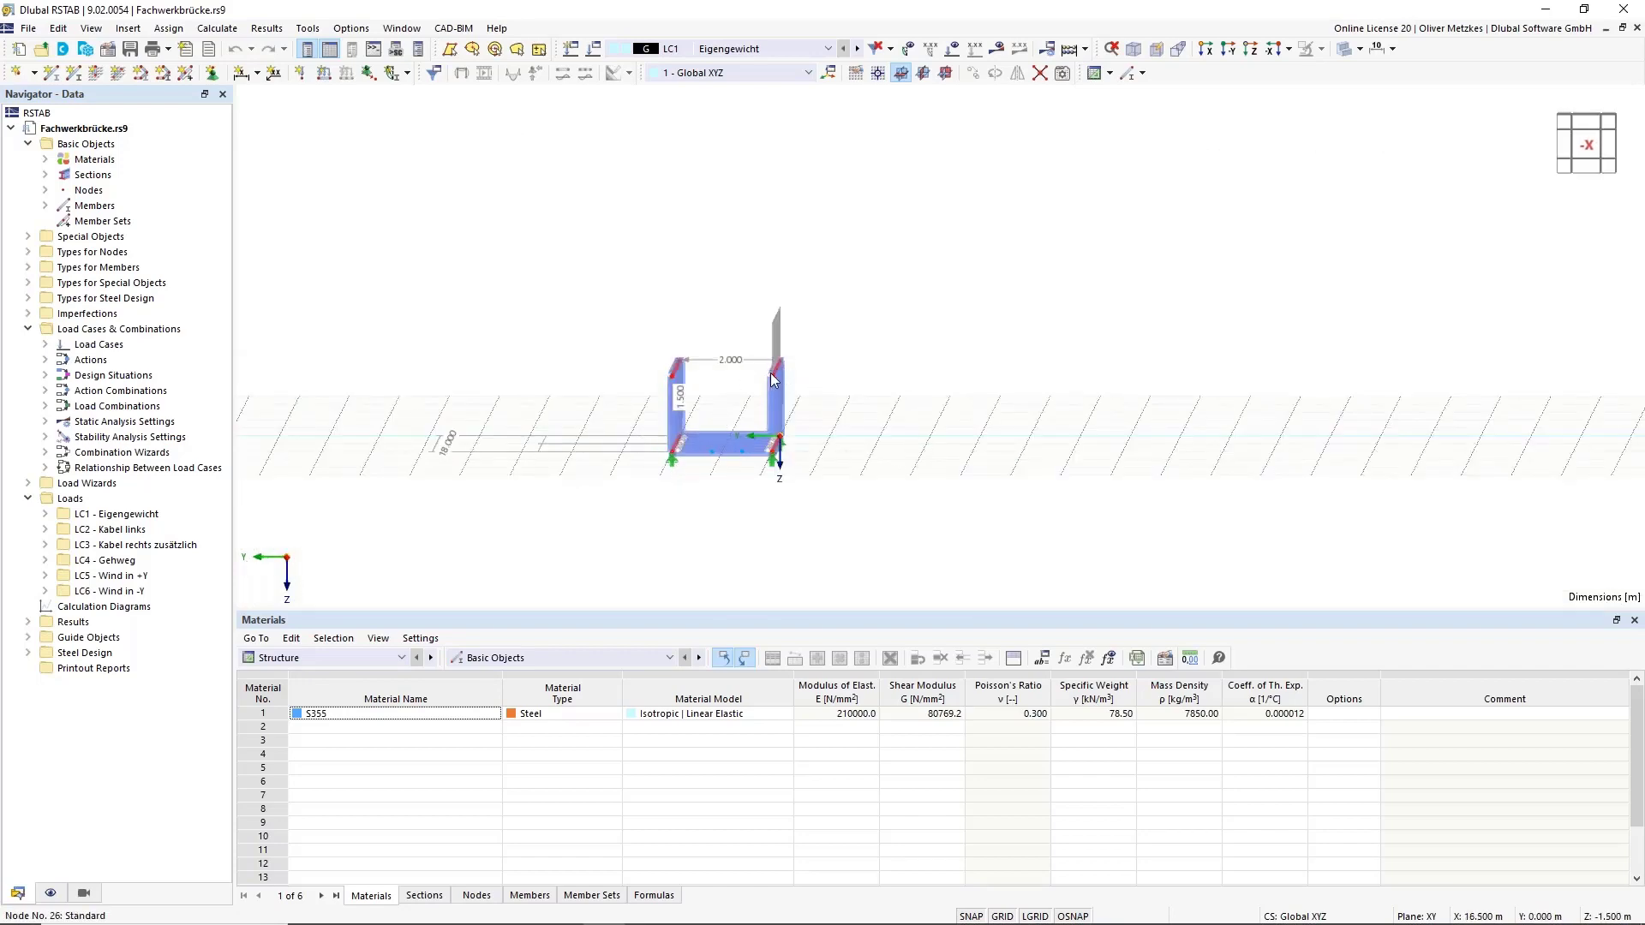
{"action": "scroll", "coordinate": [747, 387], "scroll_direction": "up", "scroll_amount": 2}
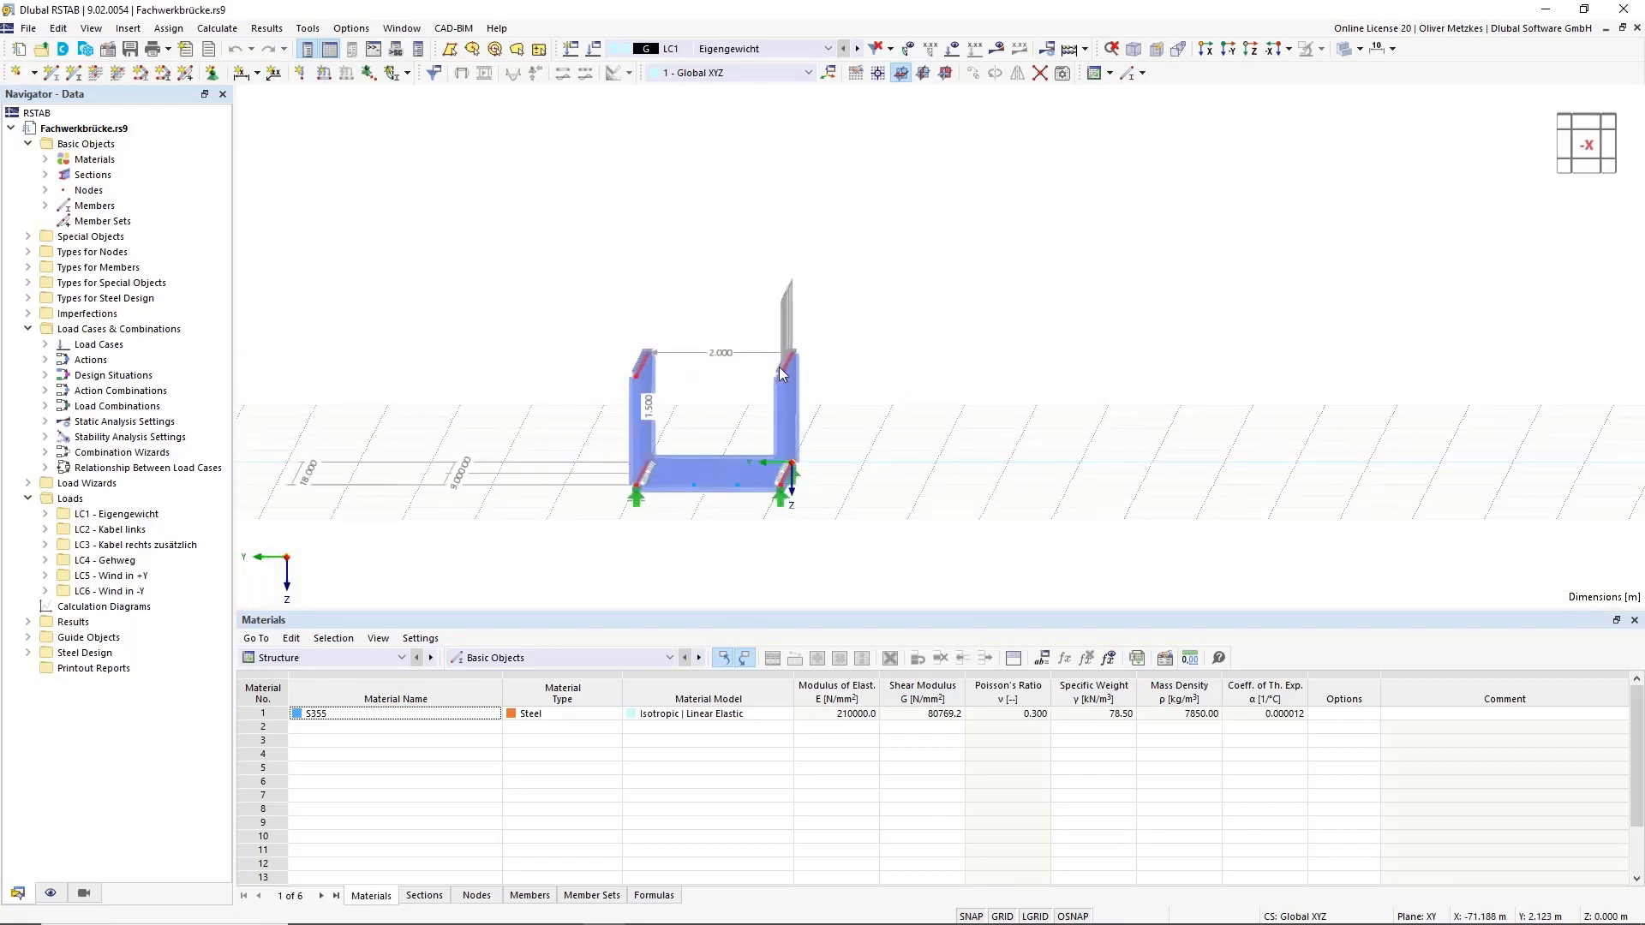
{"action": "middle_click_drag", "start_coordinate": [703, 385], "coordinate": [782, 409], "text": "ctrl"}
{"action": "scroll", "coordinate": [784, 411], "scroll_direction": "up", "scroll_amount": 6}
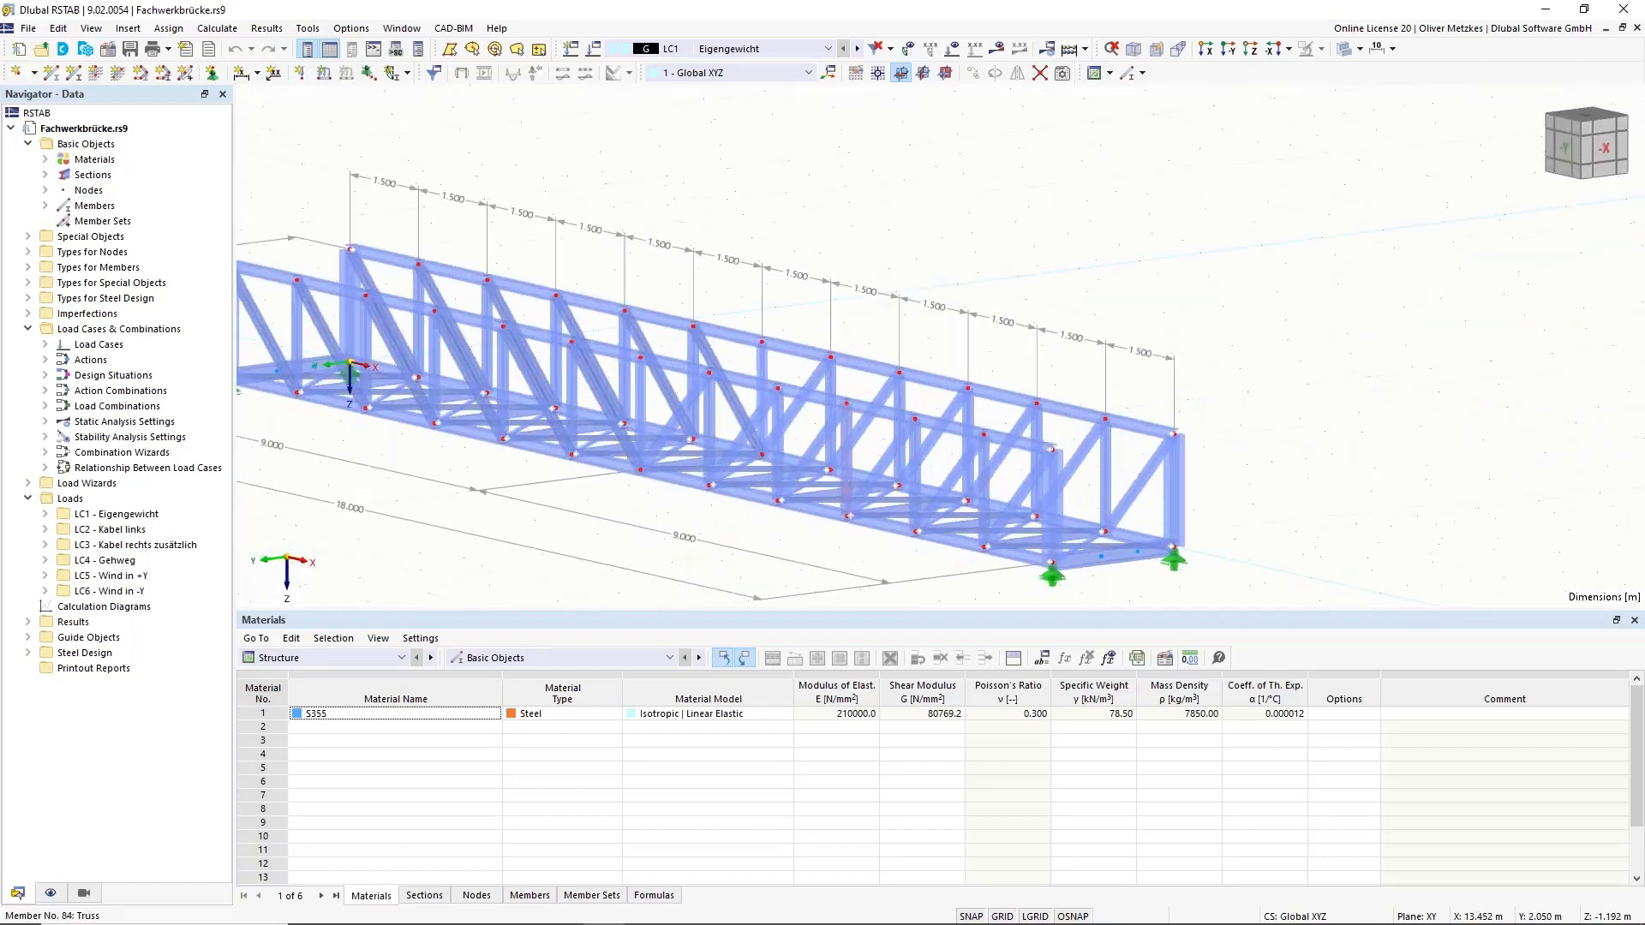
{"action": "scroll", "coordinate": [794, 409], "scroll_direction": "down", "scroll_amount": 6}
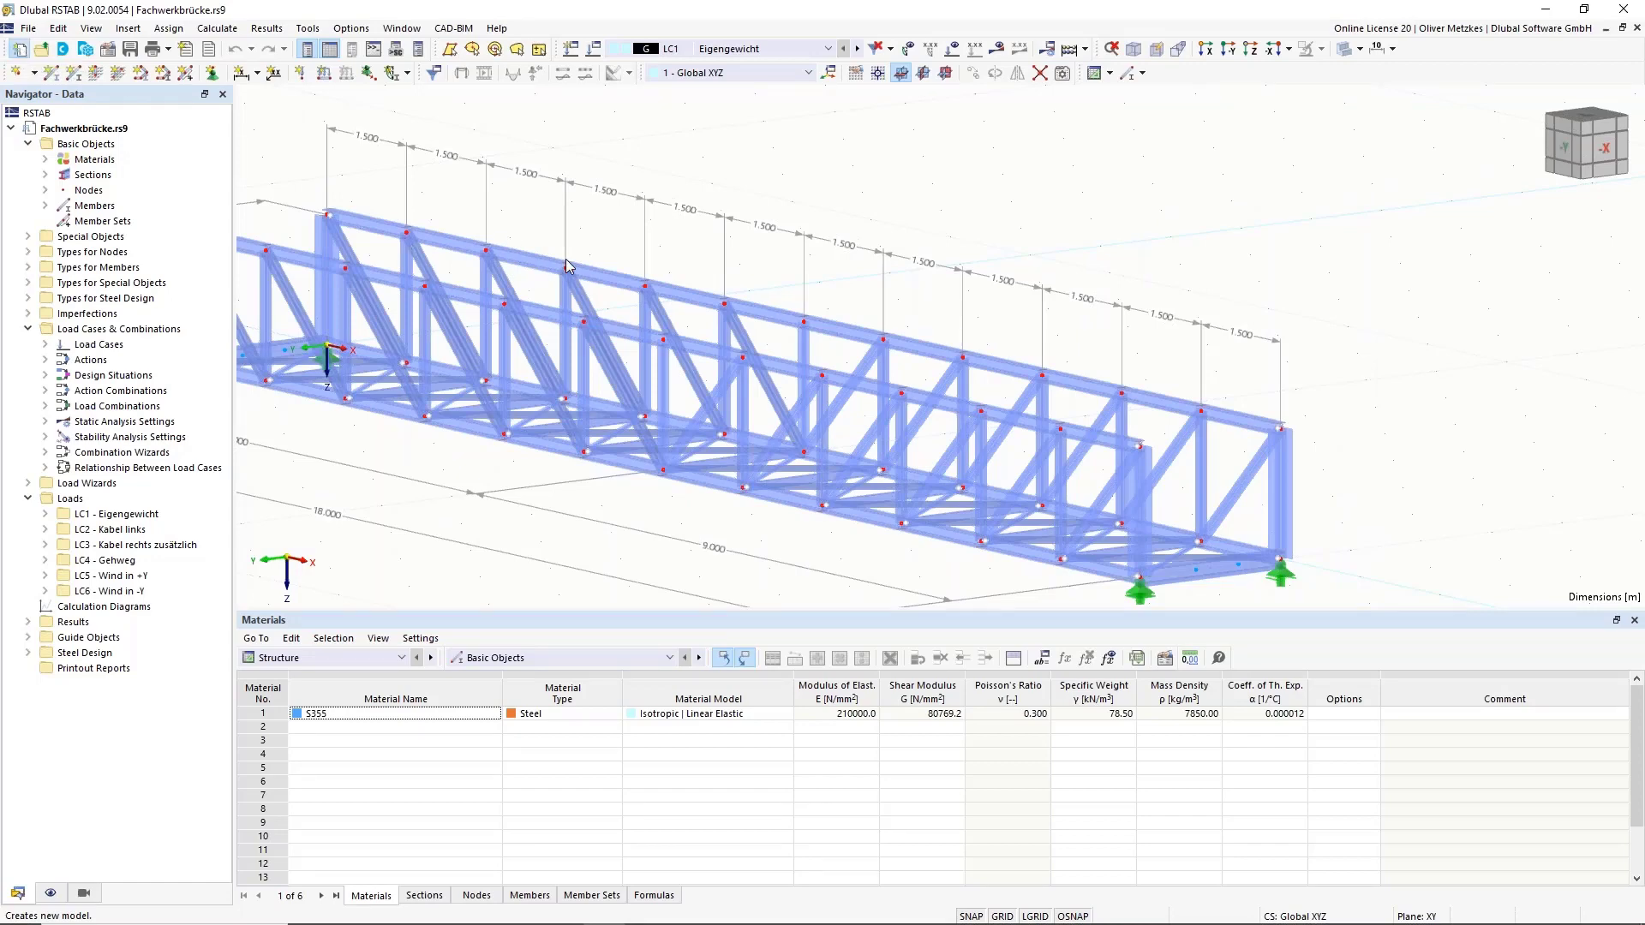
Start a new model named 'truss' with the Structure Stability add-on enabled.
{"action": "key", "text": "ctrl+n"}
{"action": "type", "text": "trus"}
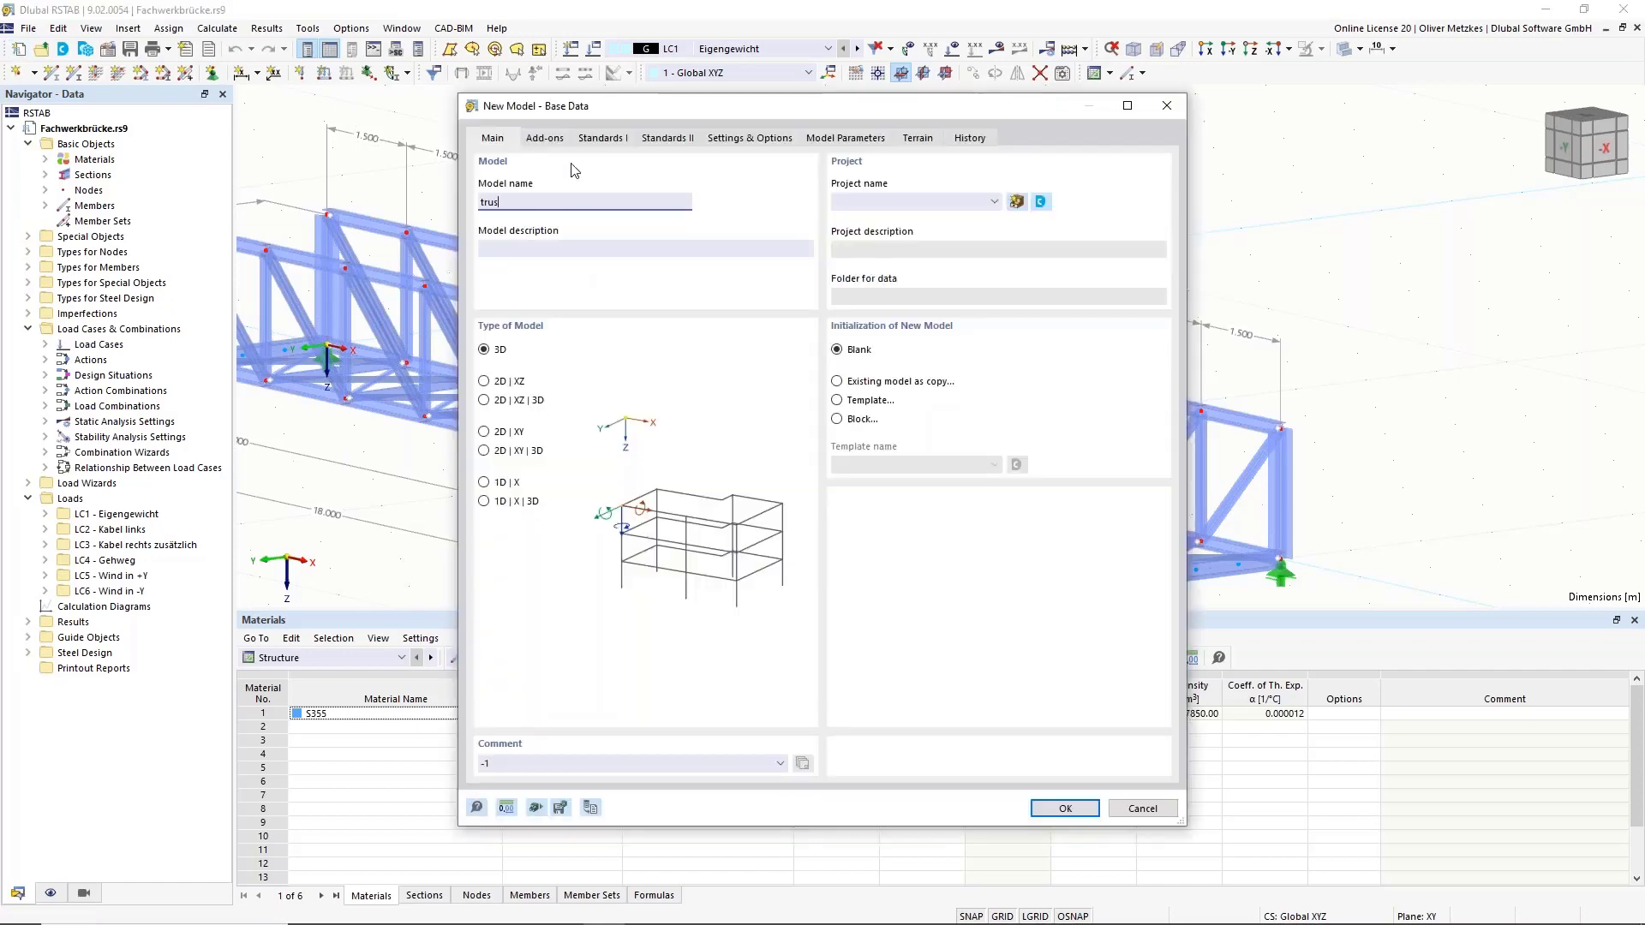
{"action": "type", "text": "s"}
{"action": "left_click", "coordinate": [552, 140]}
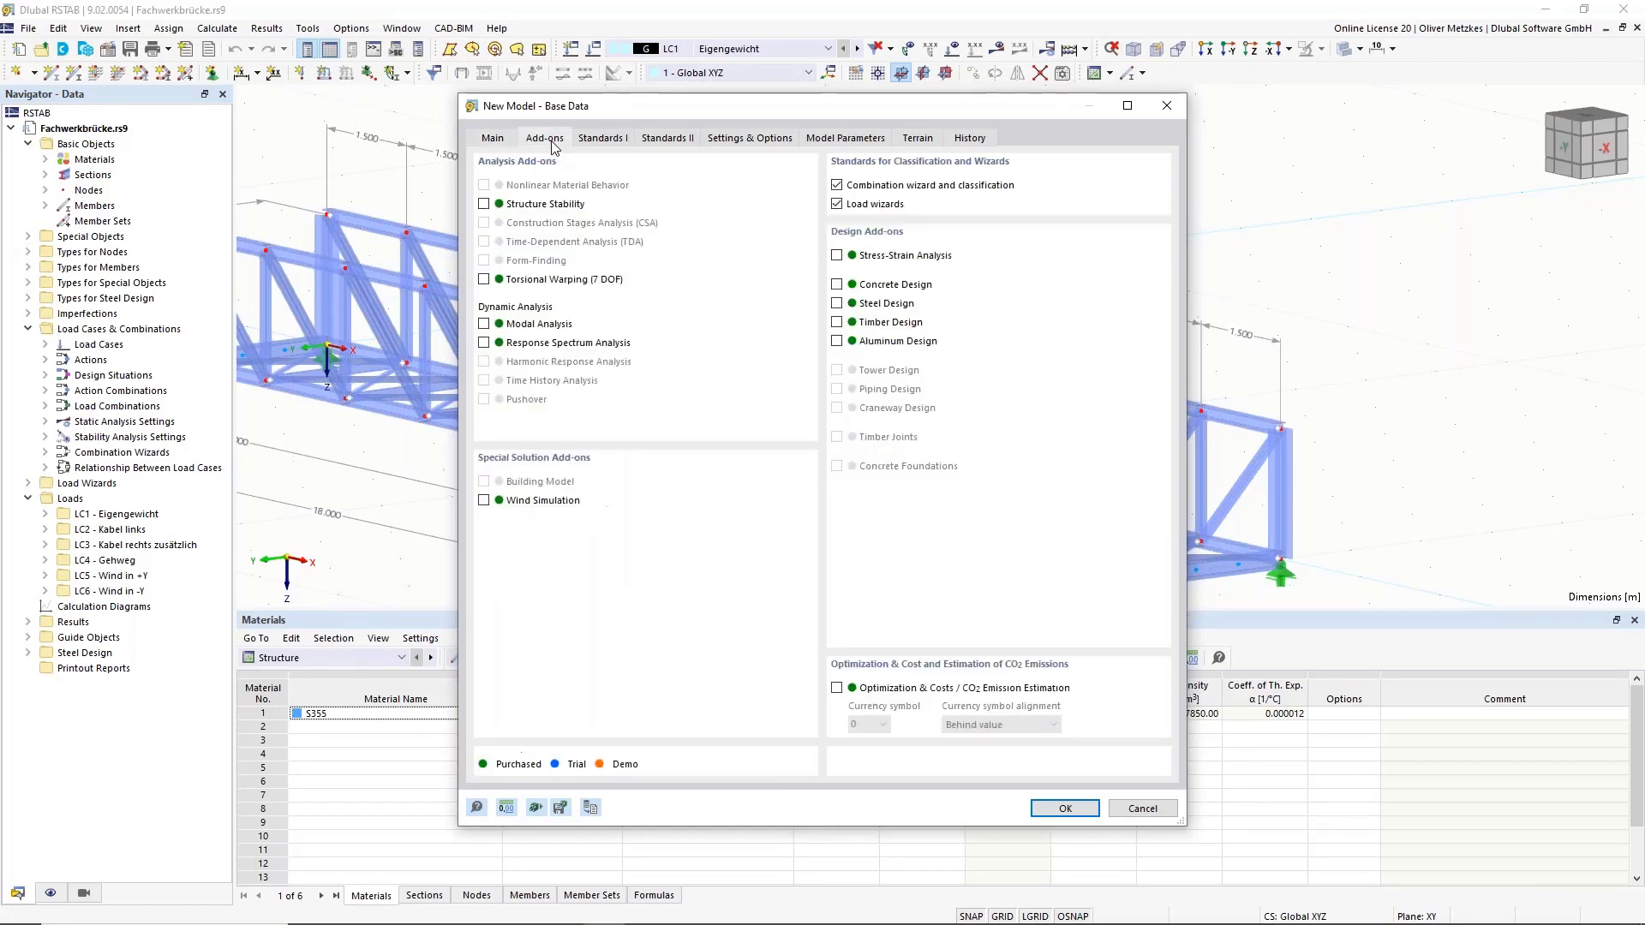
{"action": "left_click", "coordinate": [534, 210]}
{"action": "left_click", "coordinate": [599, 140]}
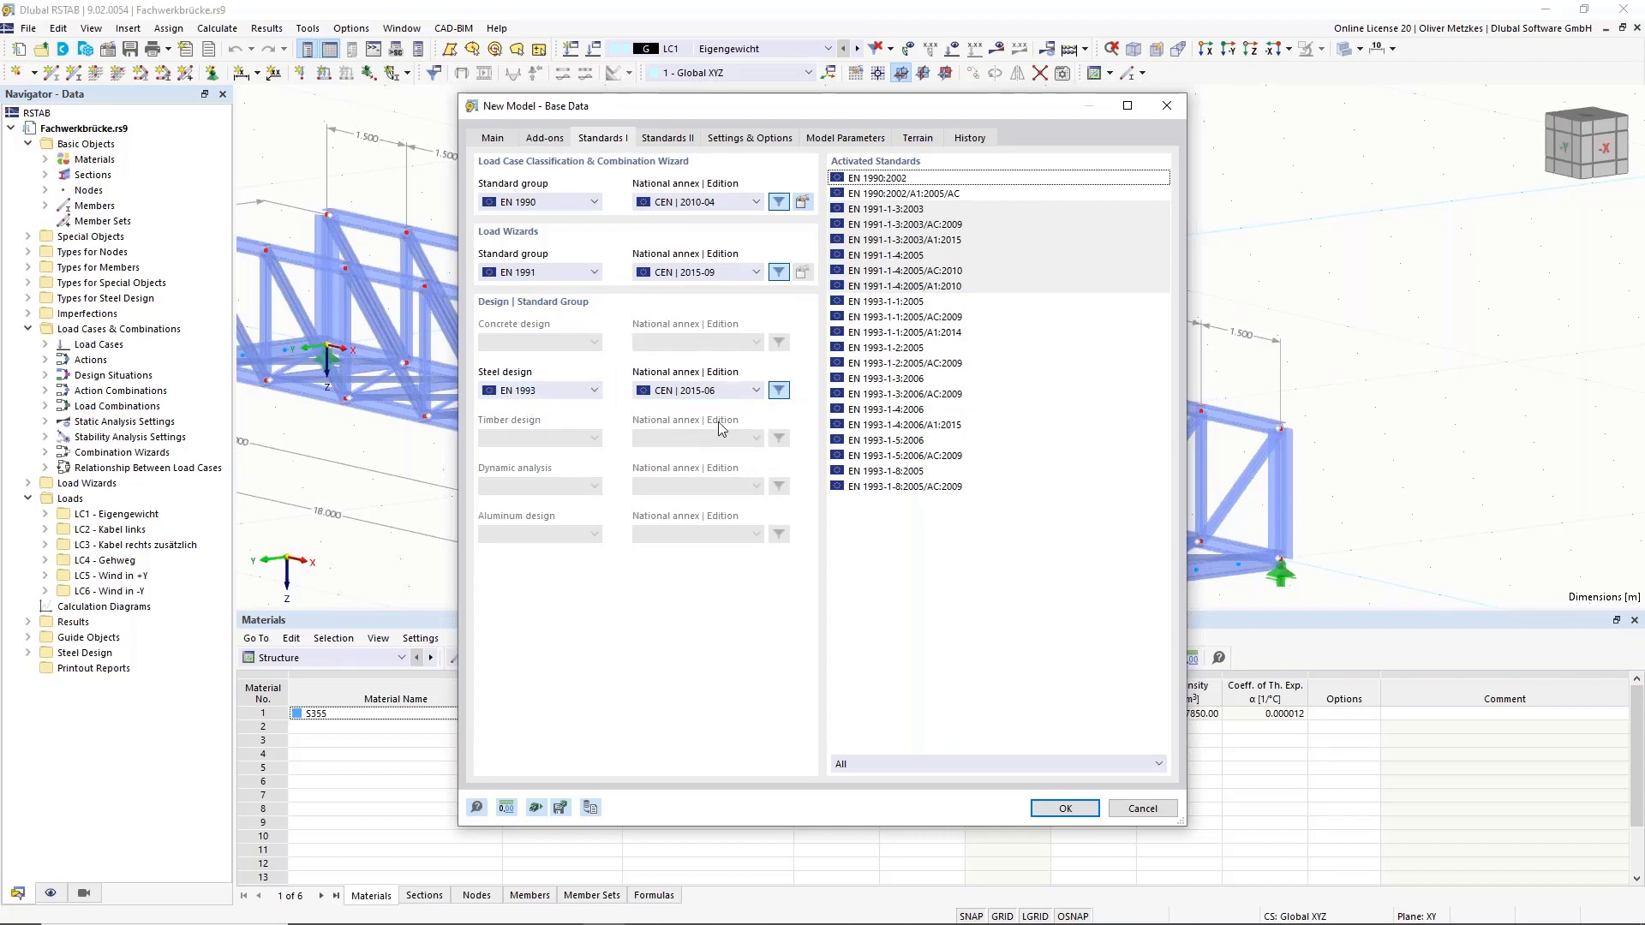
Keep CEN | 2015-06 as the steel design national annex and create the truss model.
{"action": "left_click", "coordinate": [725, 395]}
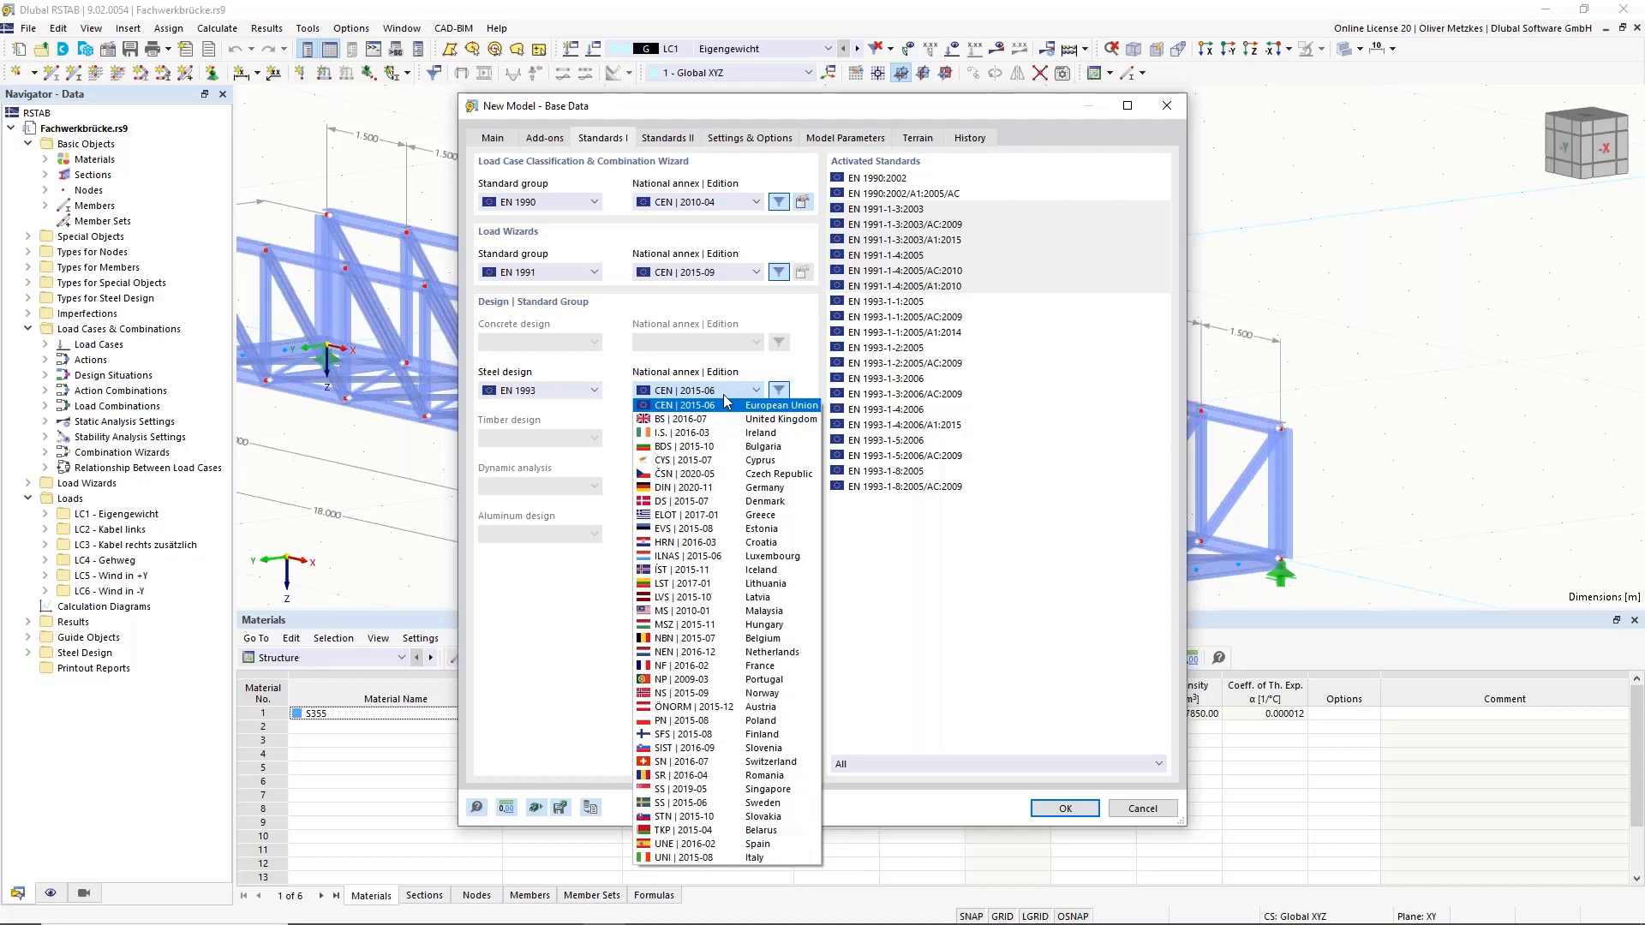
{"action": "left_click", "coordinate": [698, 406]}
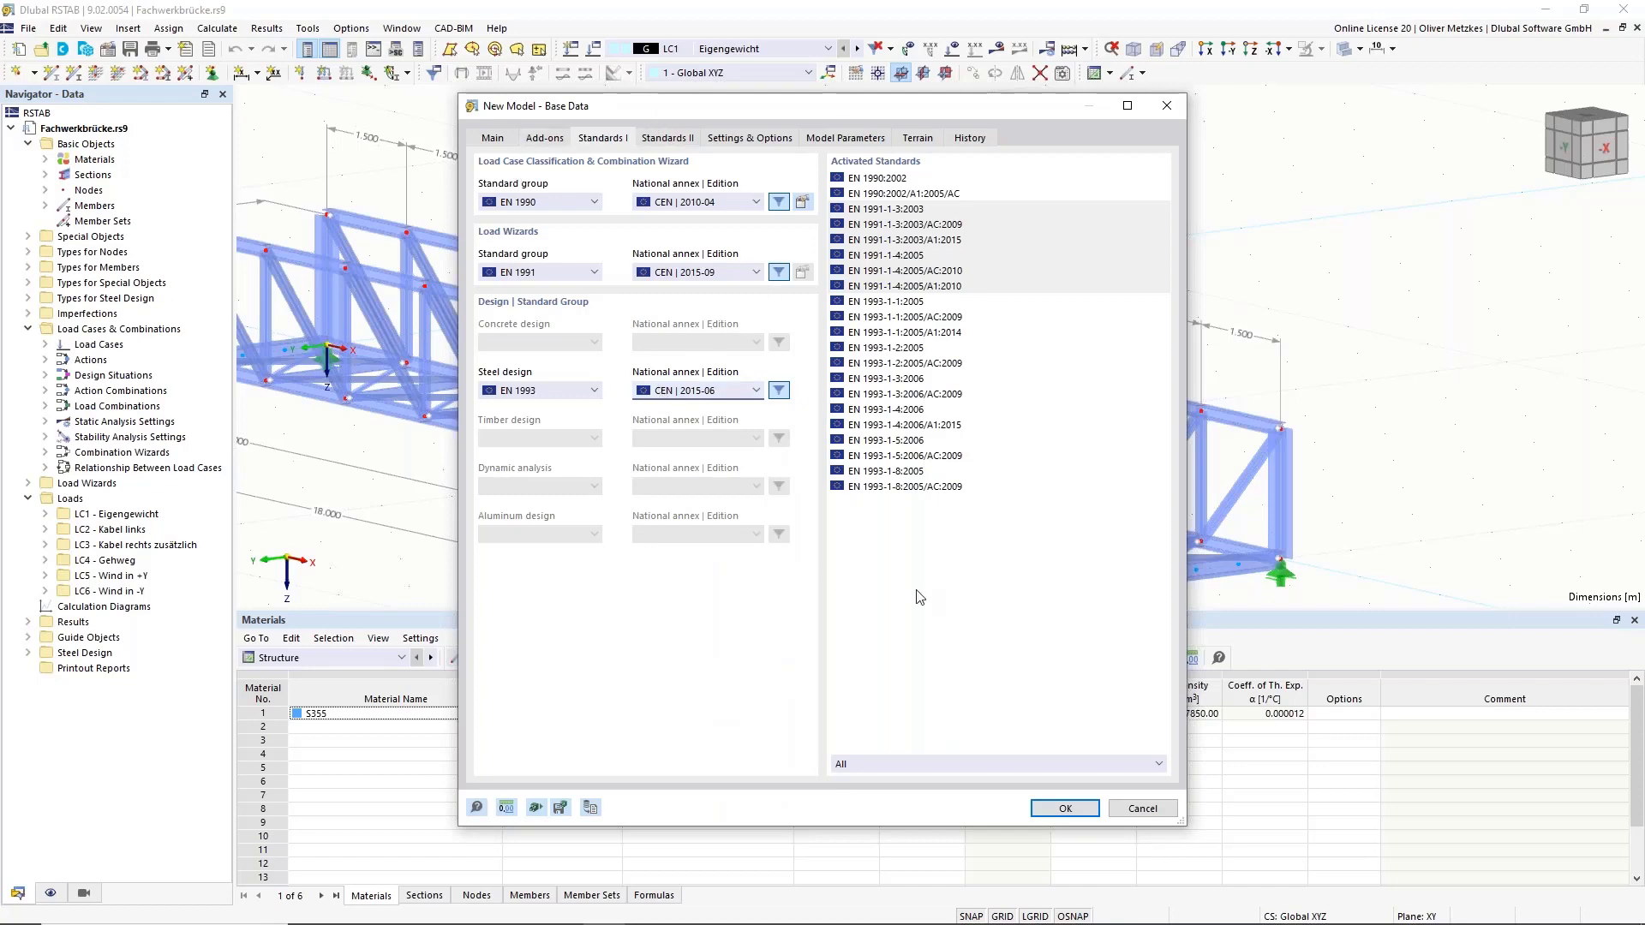
{"action": "left_click", "coordinate": [1067, 806]}
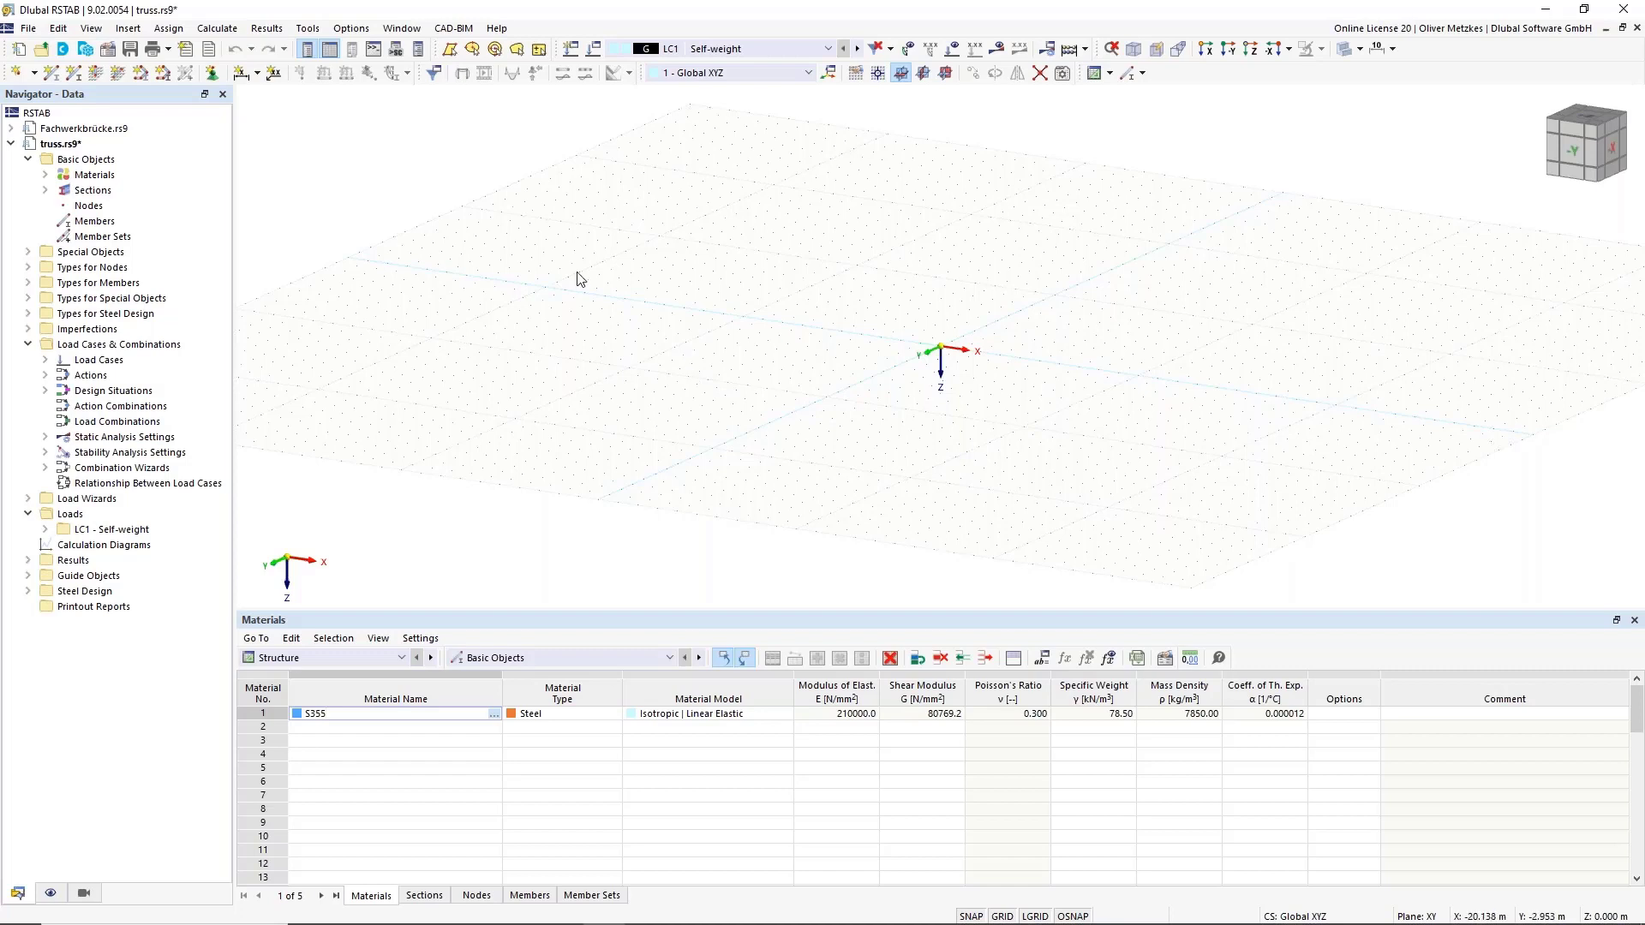
Delete all materials from the model, removing the default S355.
{"action": "left_click", "coordinate": [95, 176]}
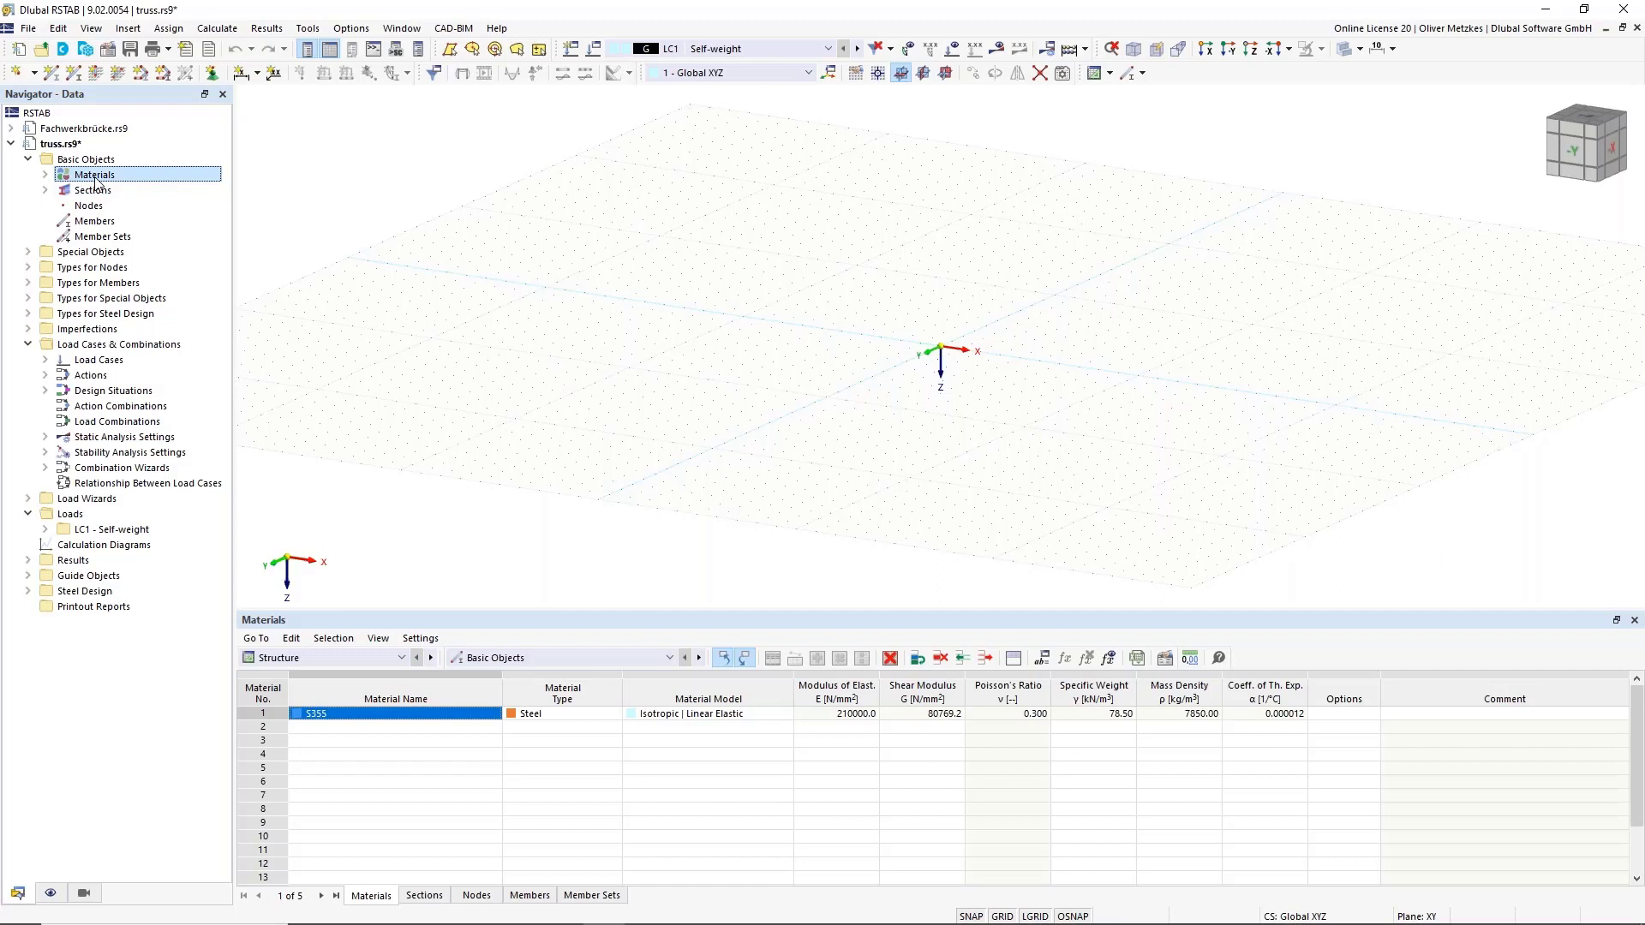
{"action": "right_click", "coordinate": [95, 178]}
{"action": "left_click", "coordinate": [175, 259]}
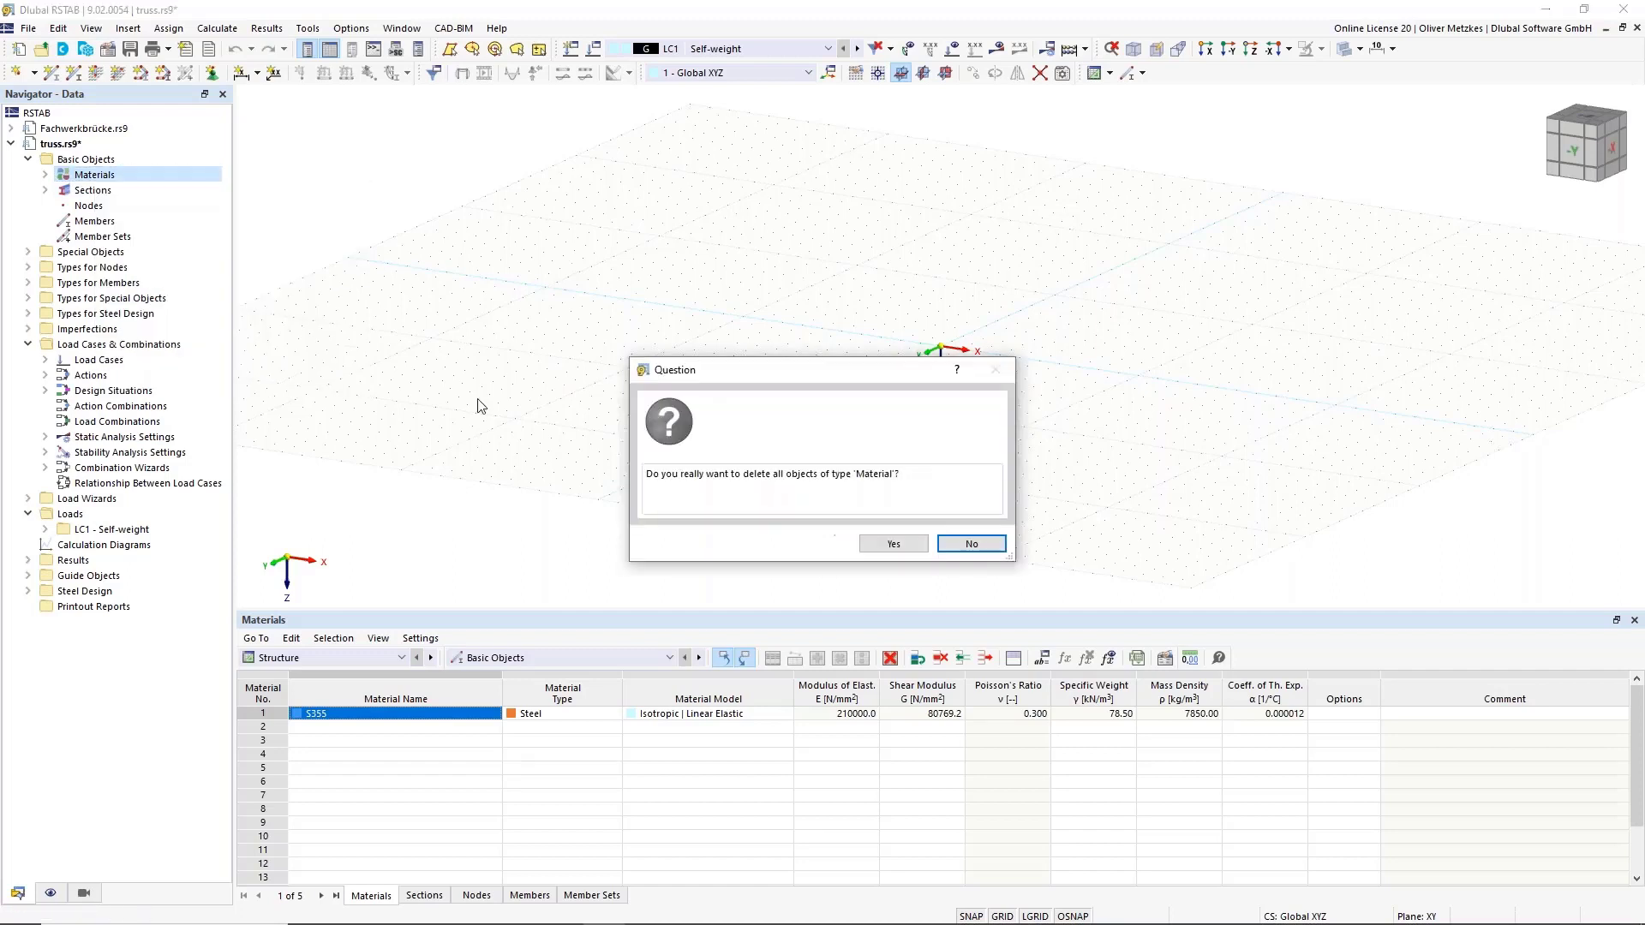
{"action": "left_click", "coordinate": [894, 544]}
Delete all sections from the model.
{"action": "left_click", "coordinate": [92, 194]}
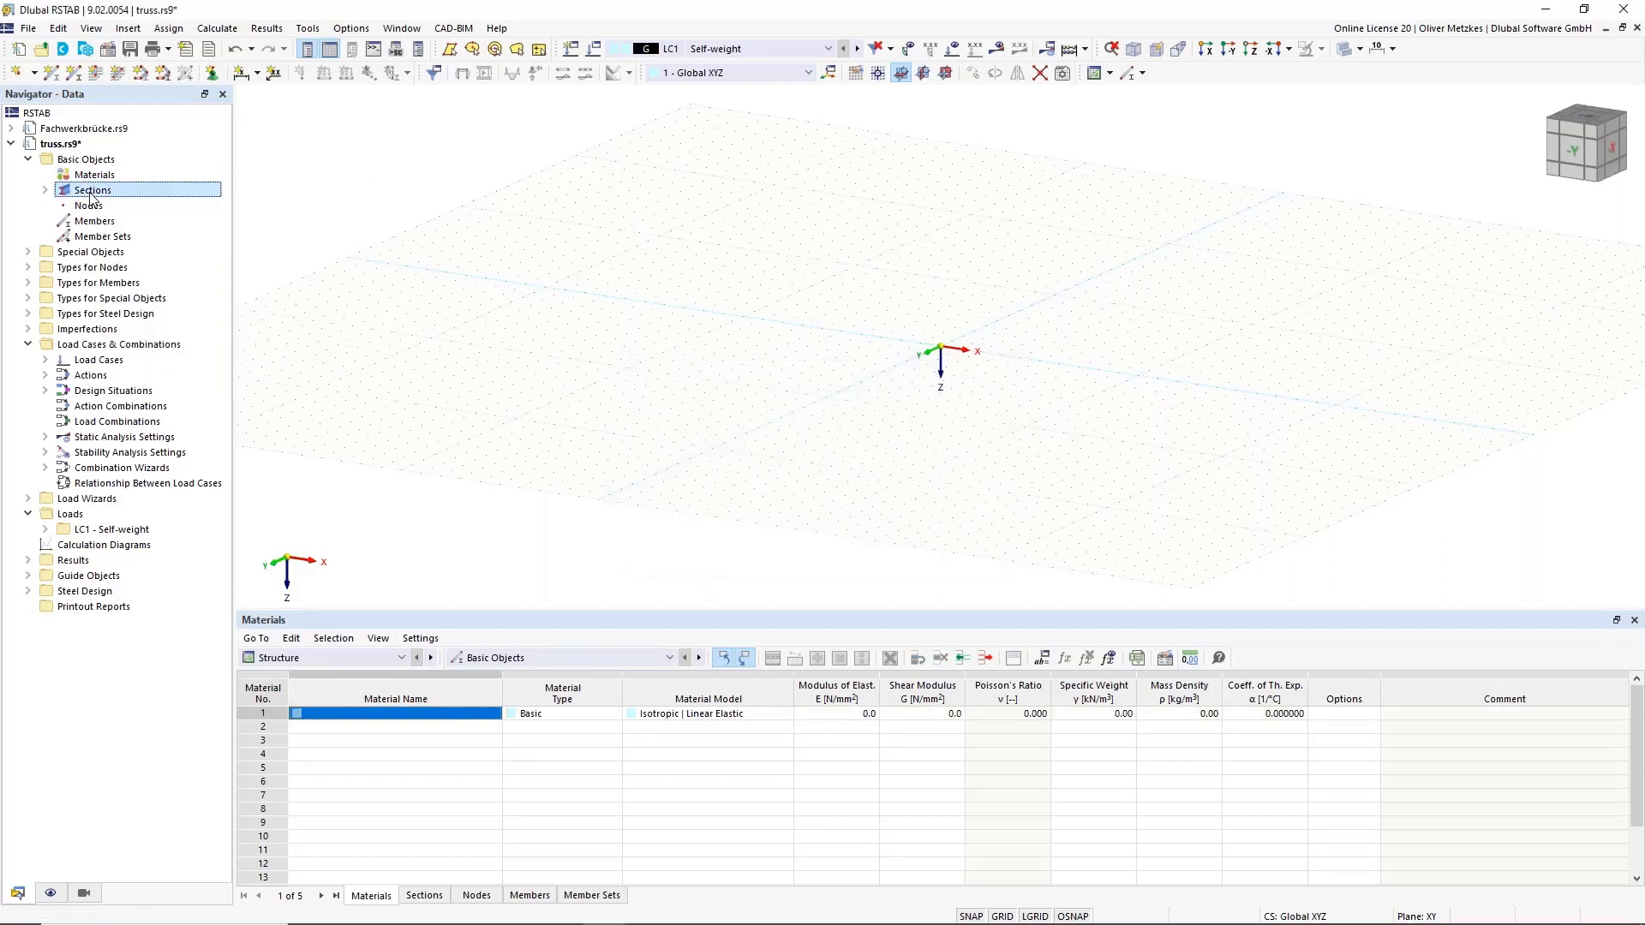
{"action": "right_click", "coordinate": [91, 195]}
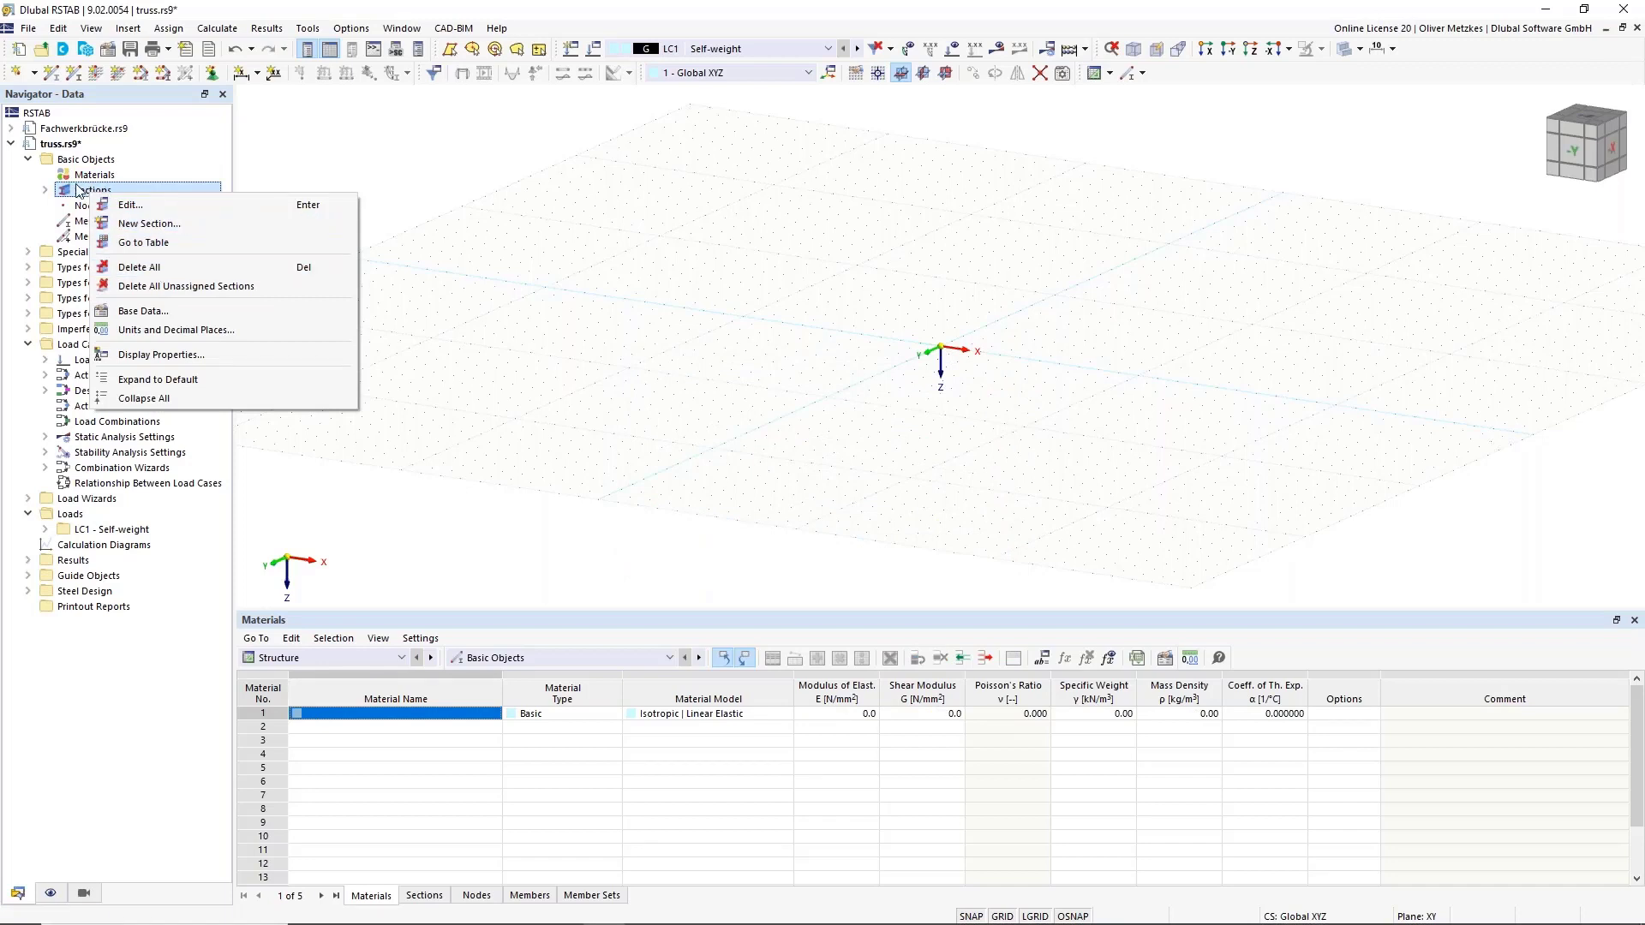
{"action": "left_click", "coordinate": [156, 274]}
{"action": "left_click", "coordinate": [893, 541]}
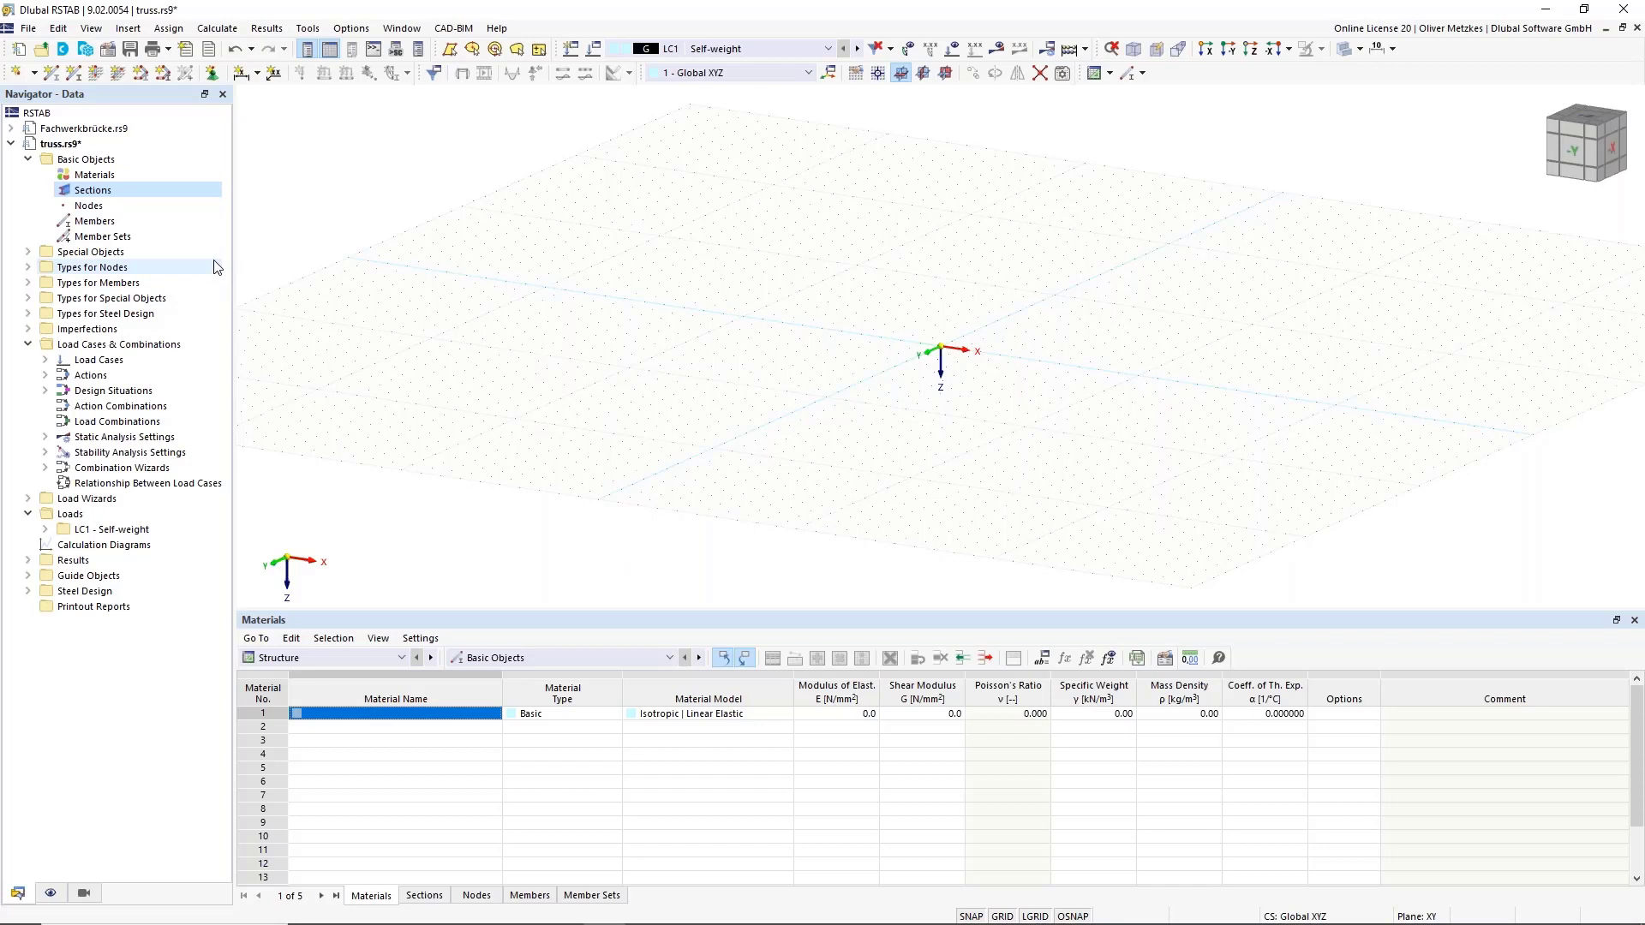
{"action": "right_click", "coordinate": [89, 194]}
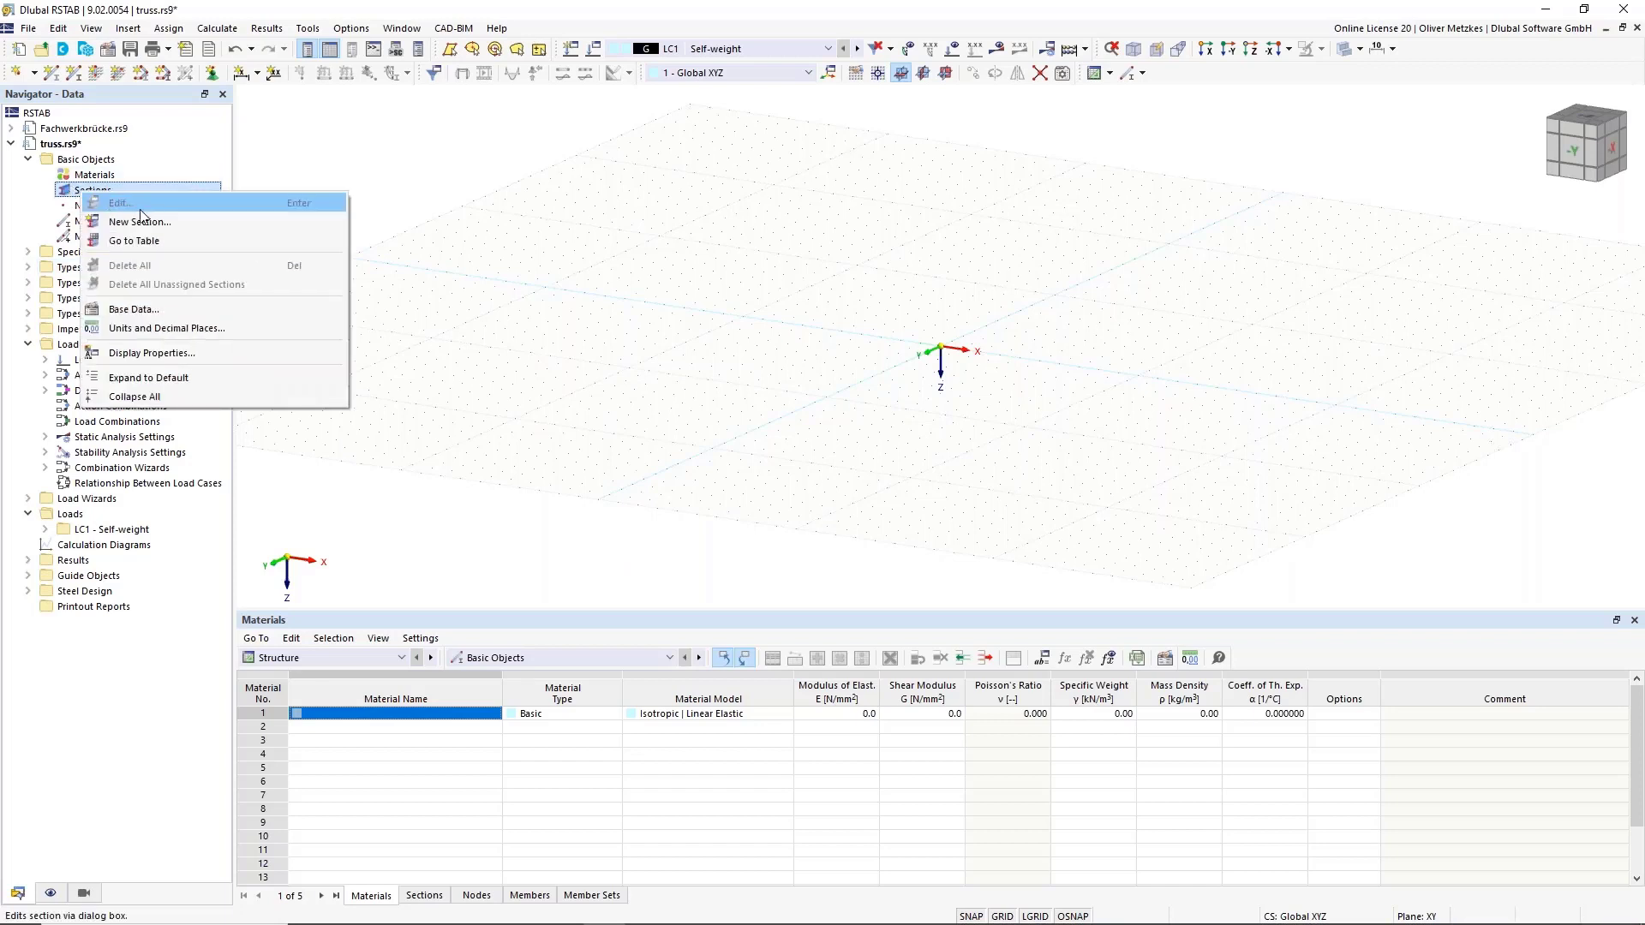
Create new section 1 and bring up the section library.
{"action": "left_click", "coordinate": [147, 228]}
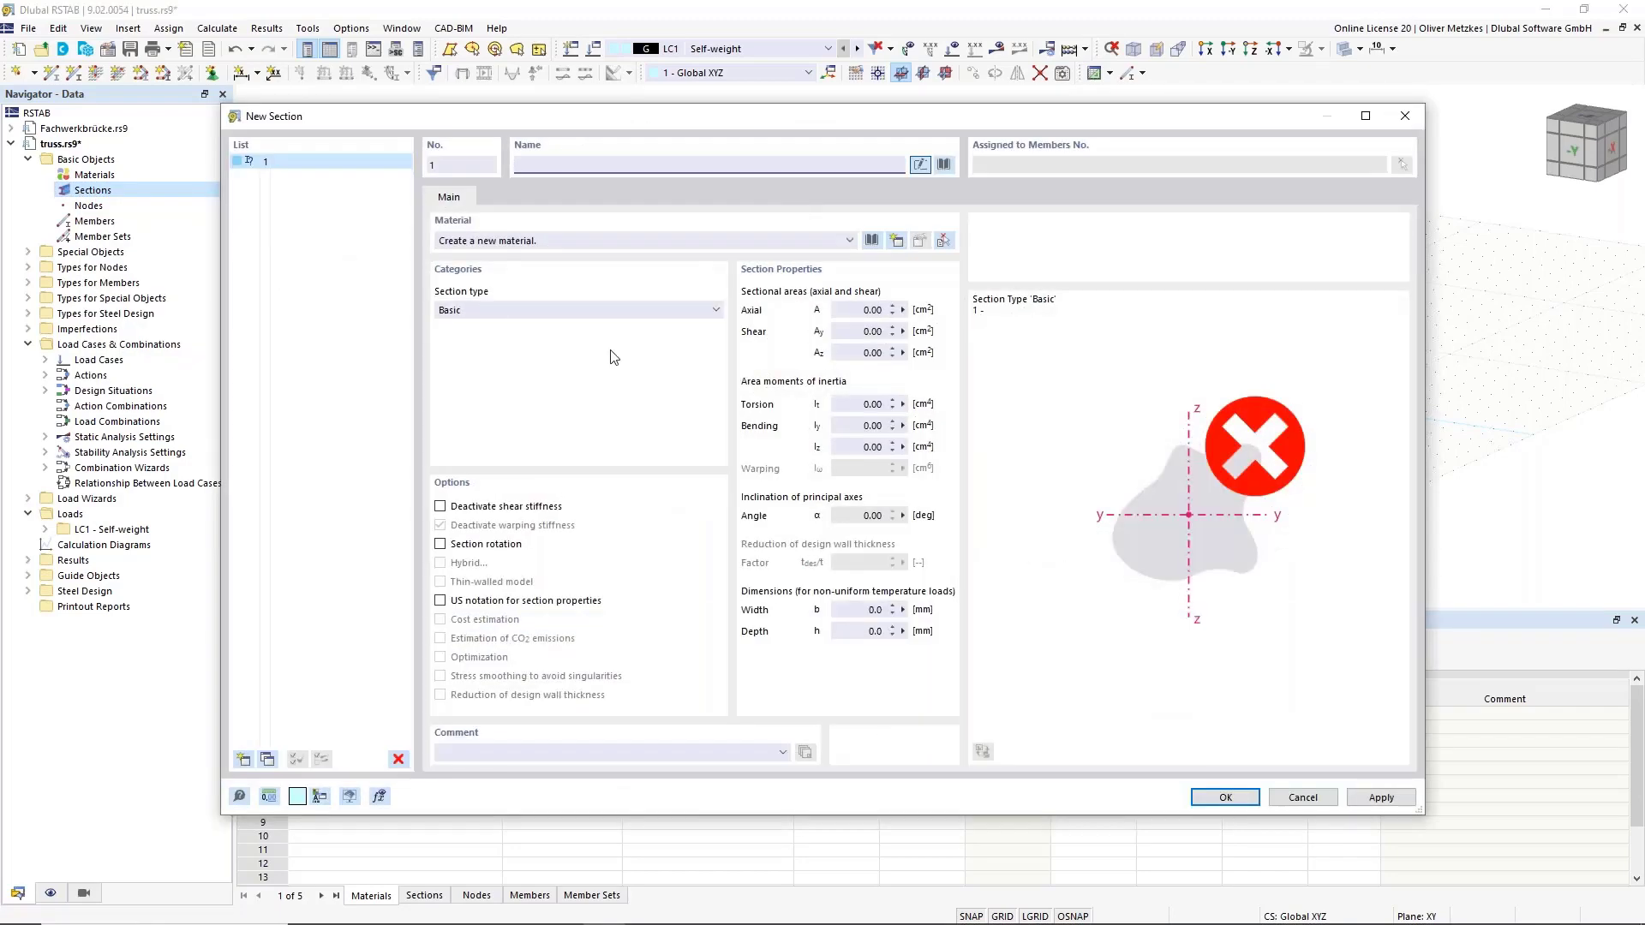
{"action": "left_click", "coordinate": [949, 166]}
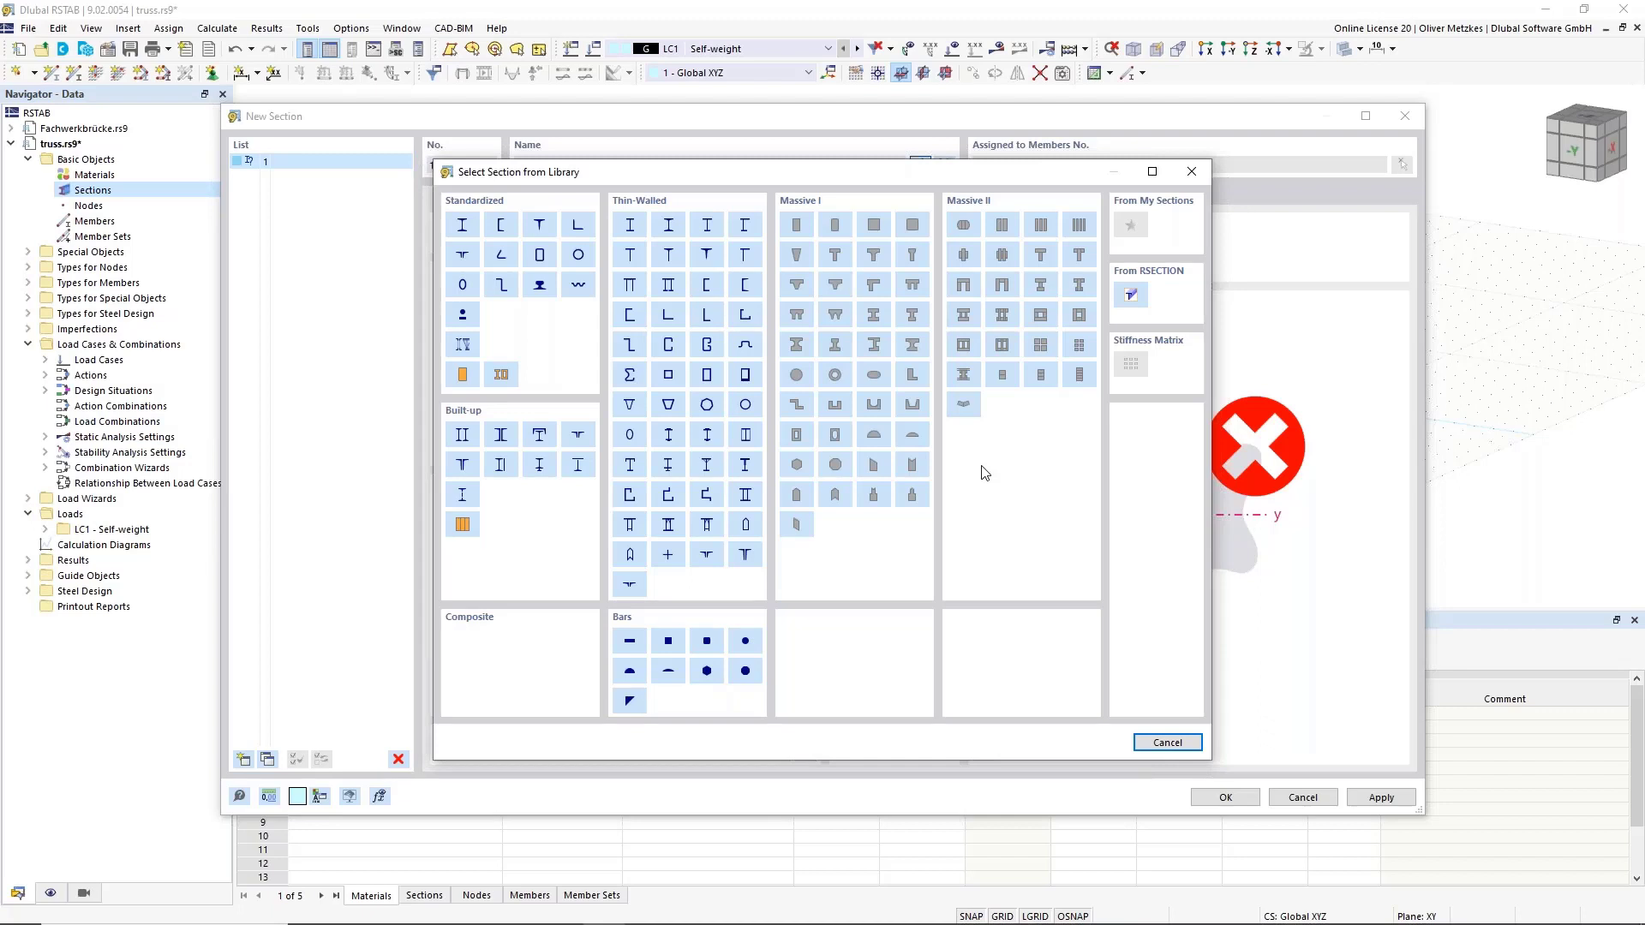
Pick the standardized HEB 140 section from the European Union catalogue.
{"action": "left_click", "coordinate": [462, 224]}
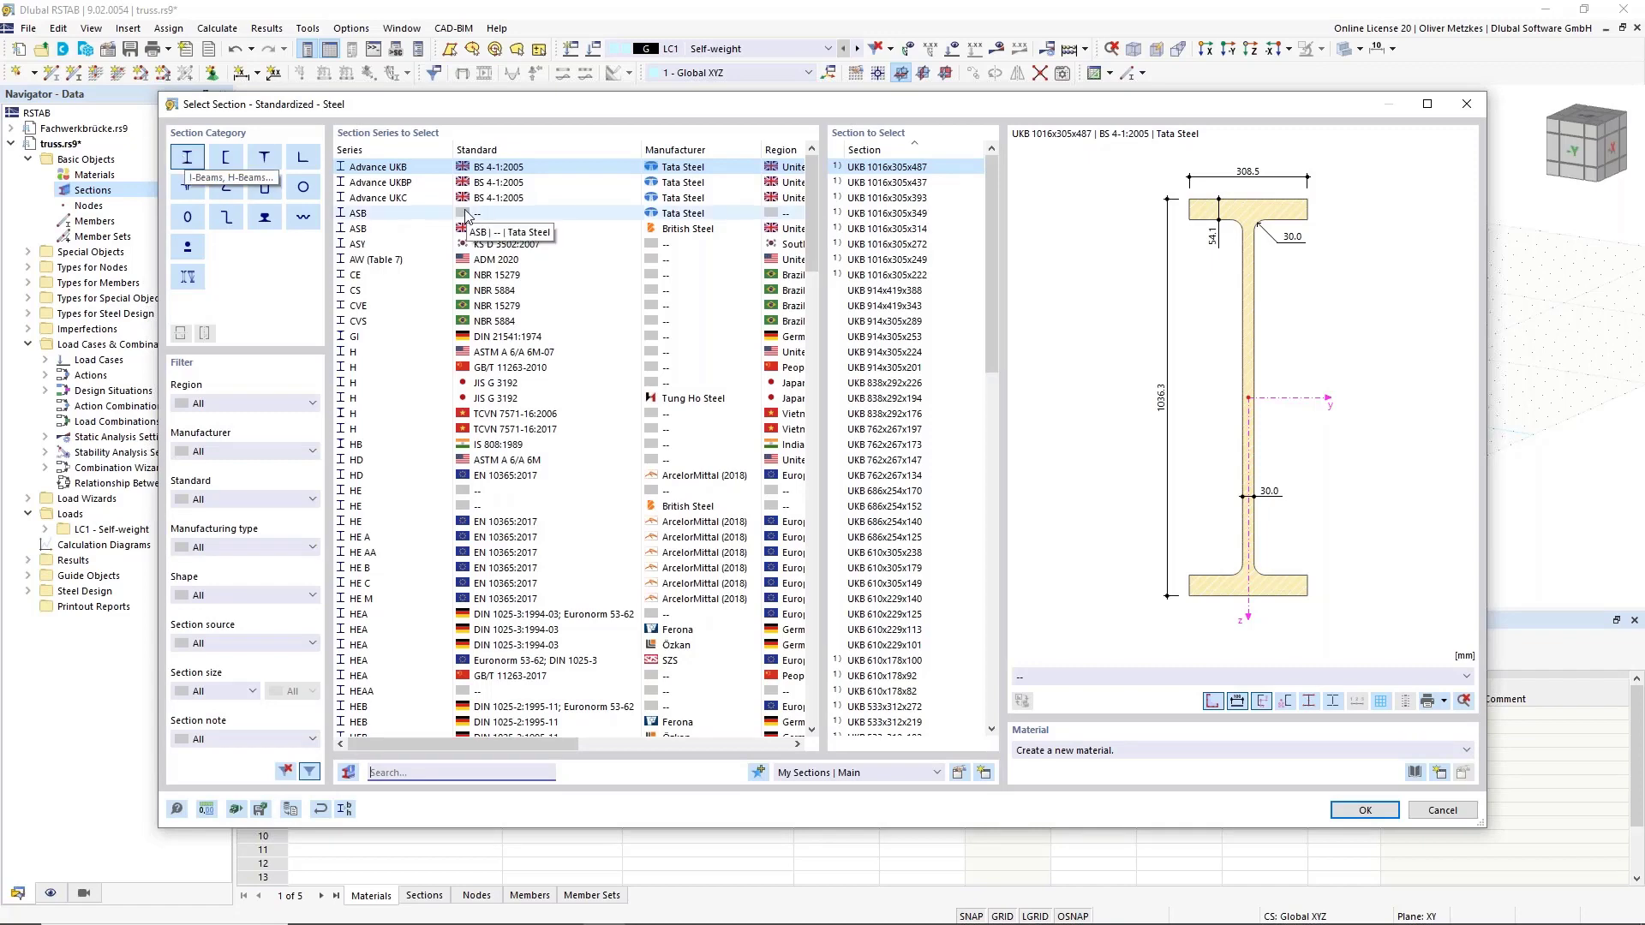
{"action": "scroll", "coordinate": [600, 214], "scroll_direction": "down", "scroll_amount": 13}
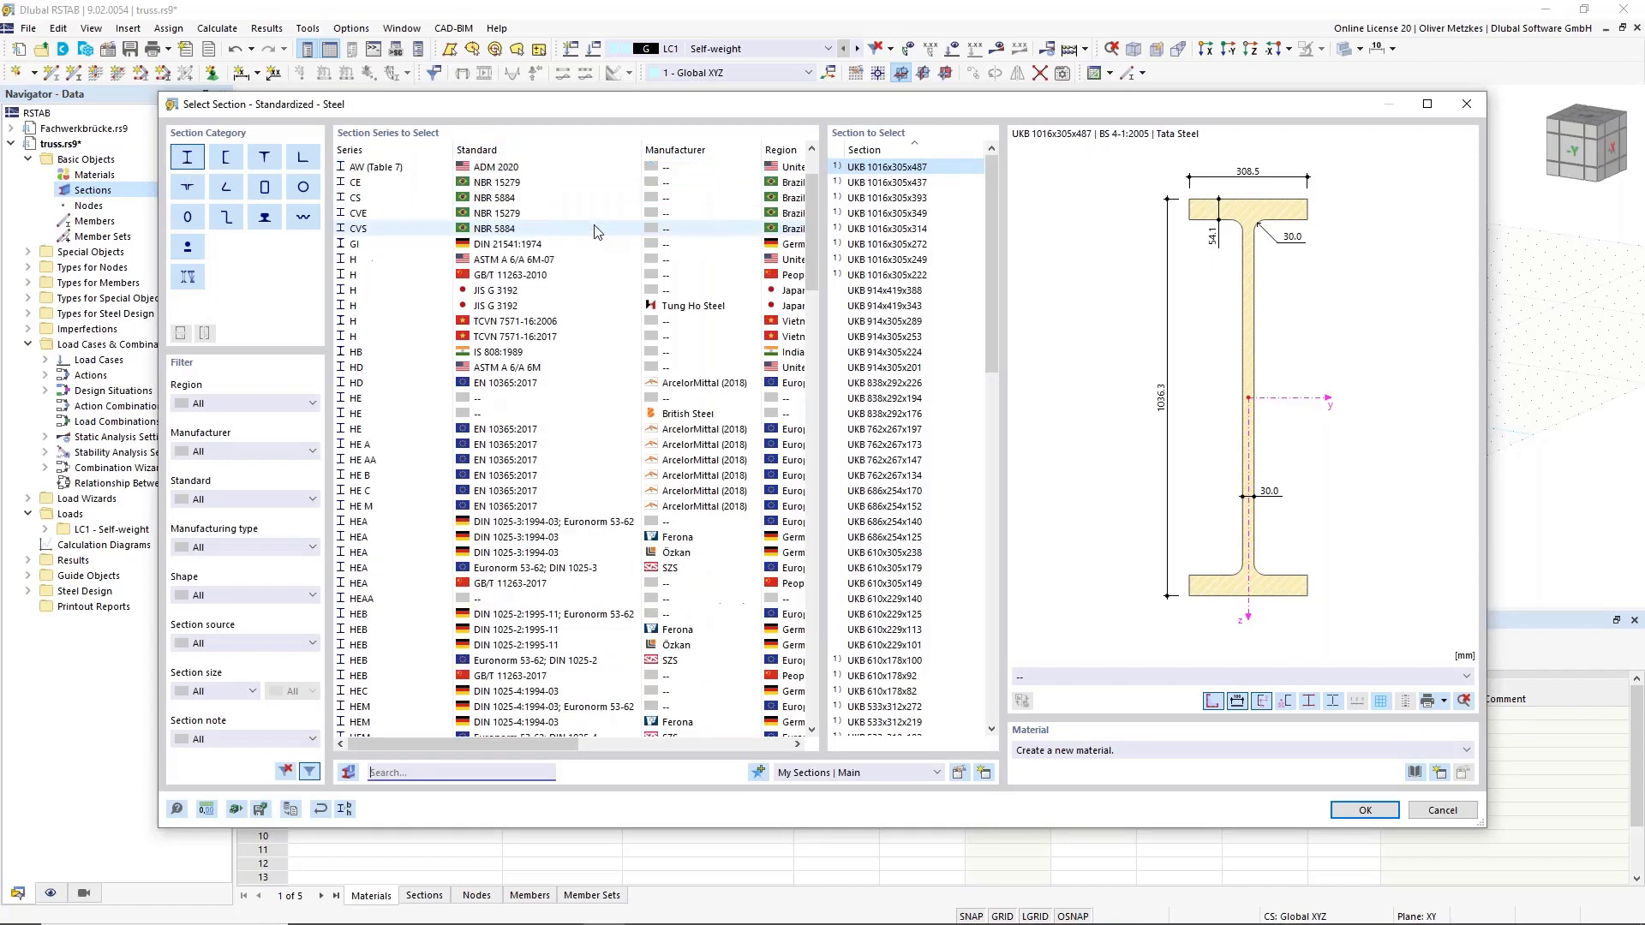
{"action": "scroll", "coordinate": [591, 241], "scroll_direction": "down", "scroll_amount": 8}
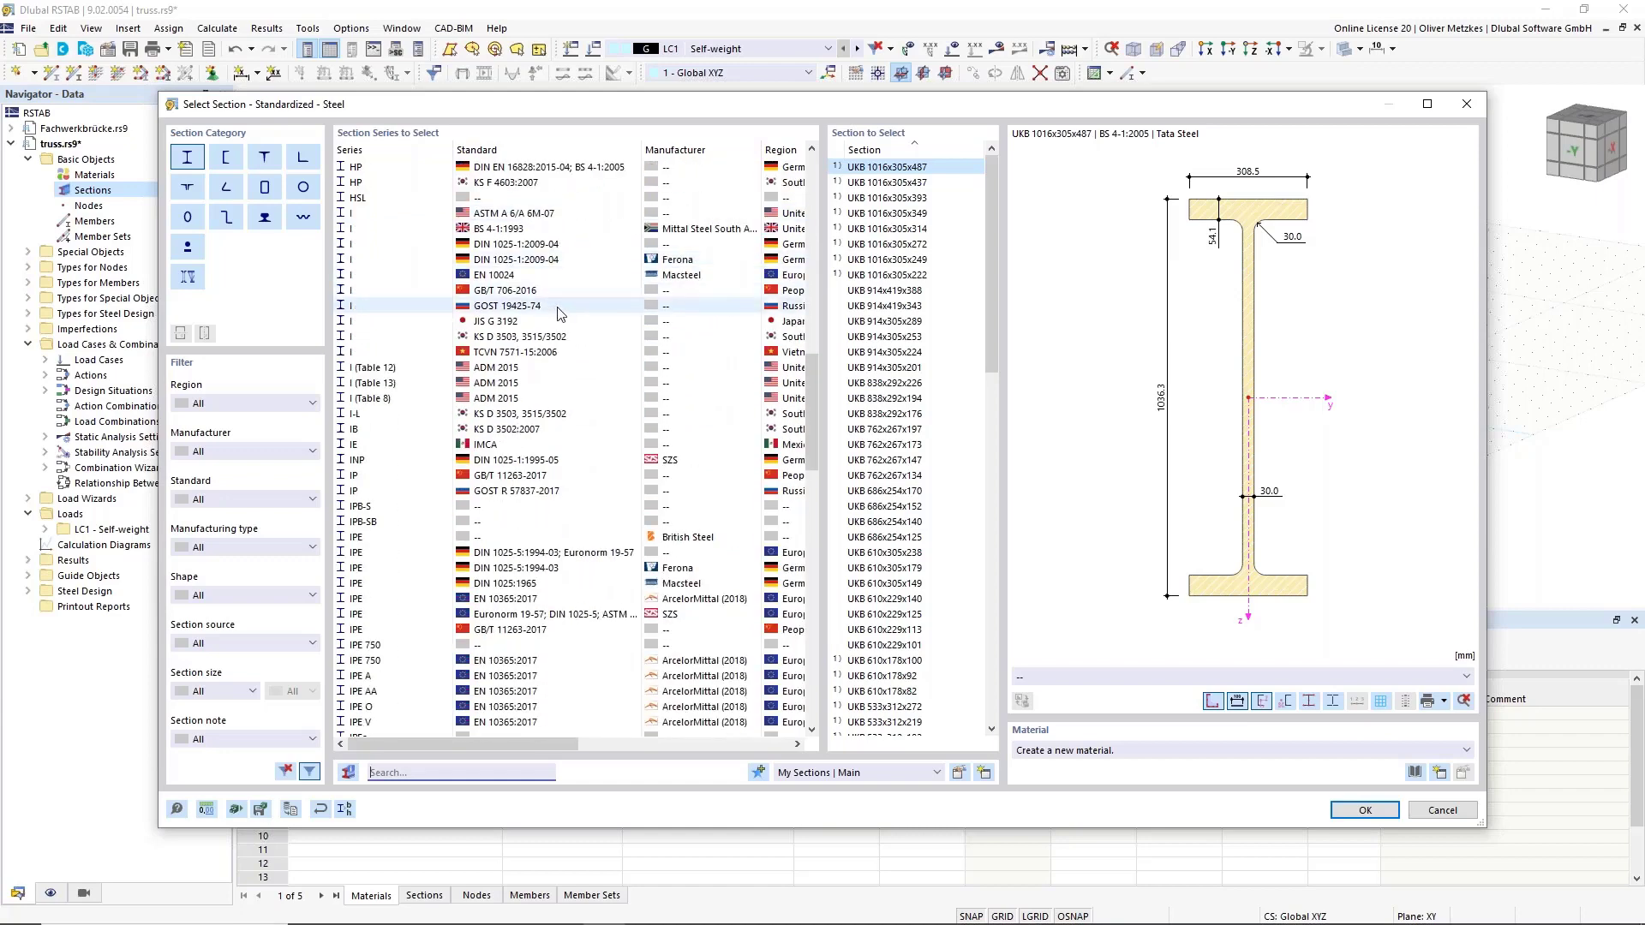
{"action": "scroll", "coordinate": [590, 441], "scroll_direction": "down", "scroll_amount": 4}
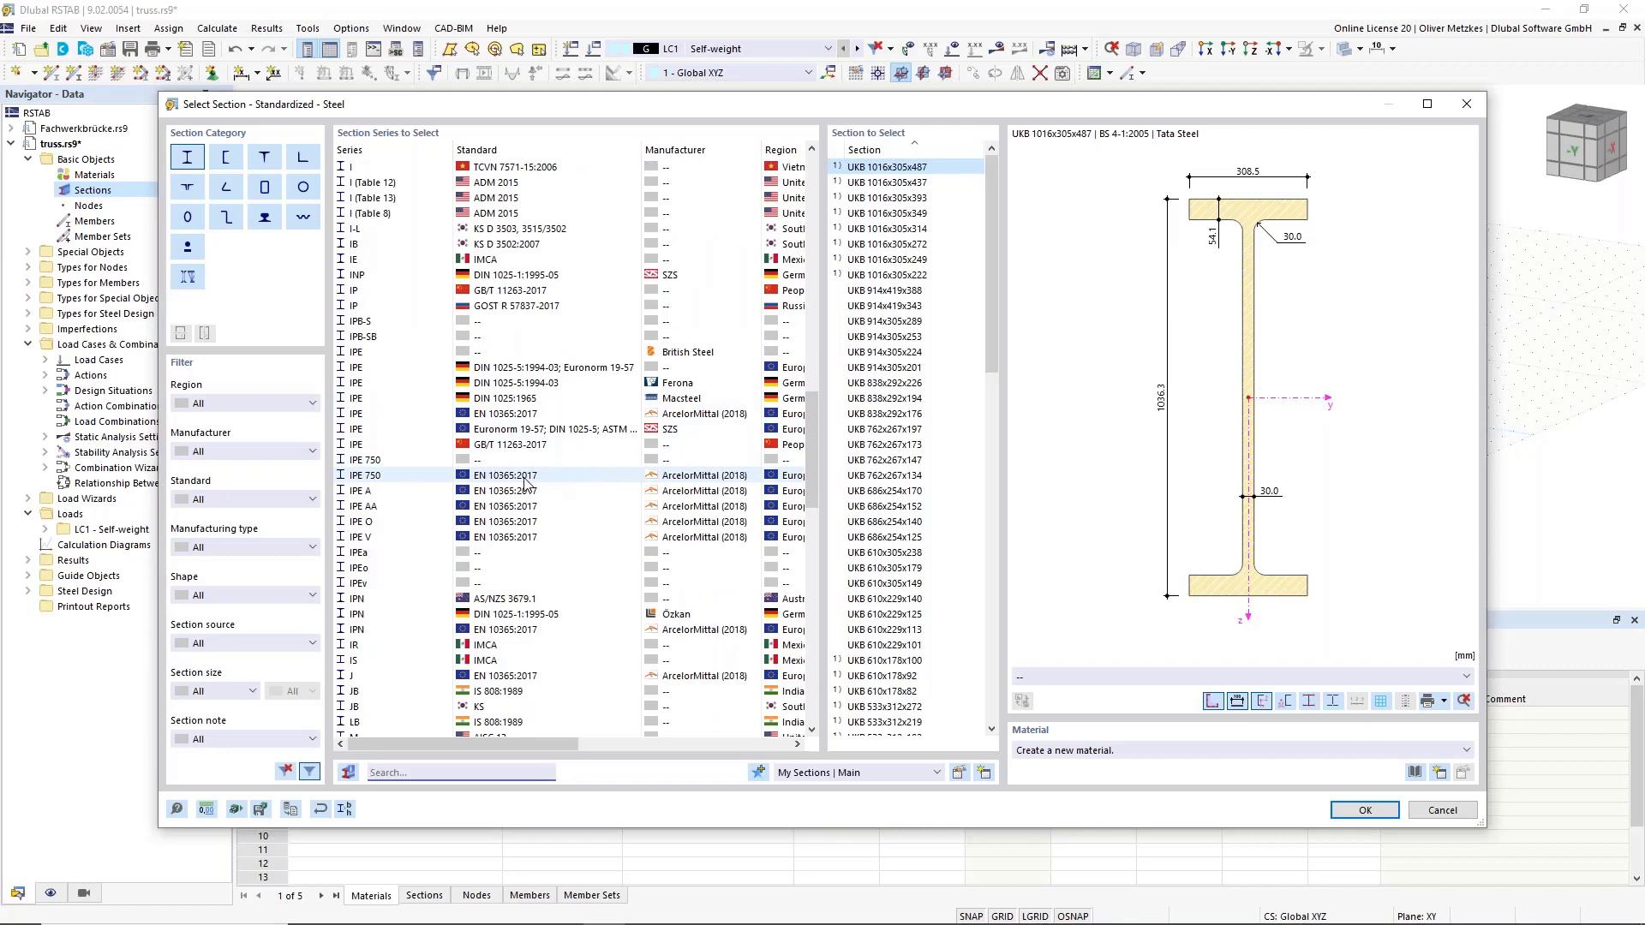
{"action": "scroll", "coordinate": [526, 482], "scroll_direction": "up", "scroll_amount": 15}
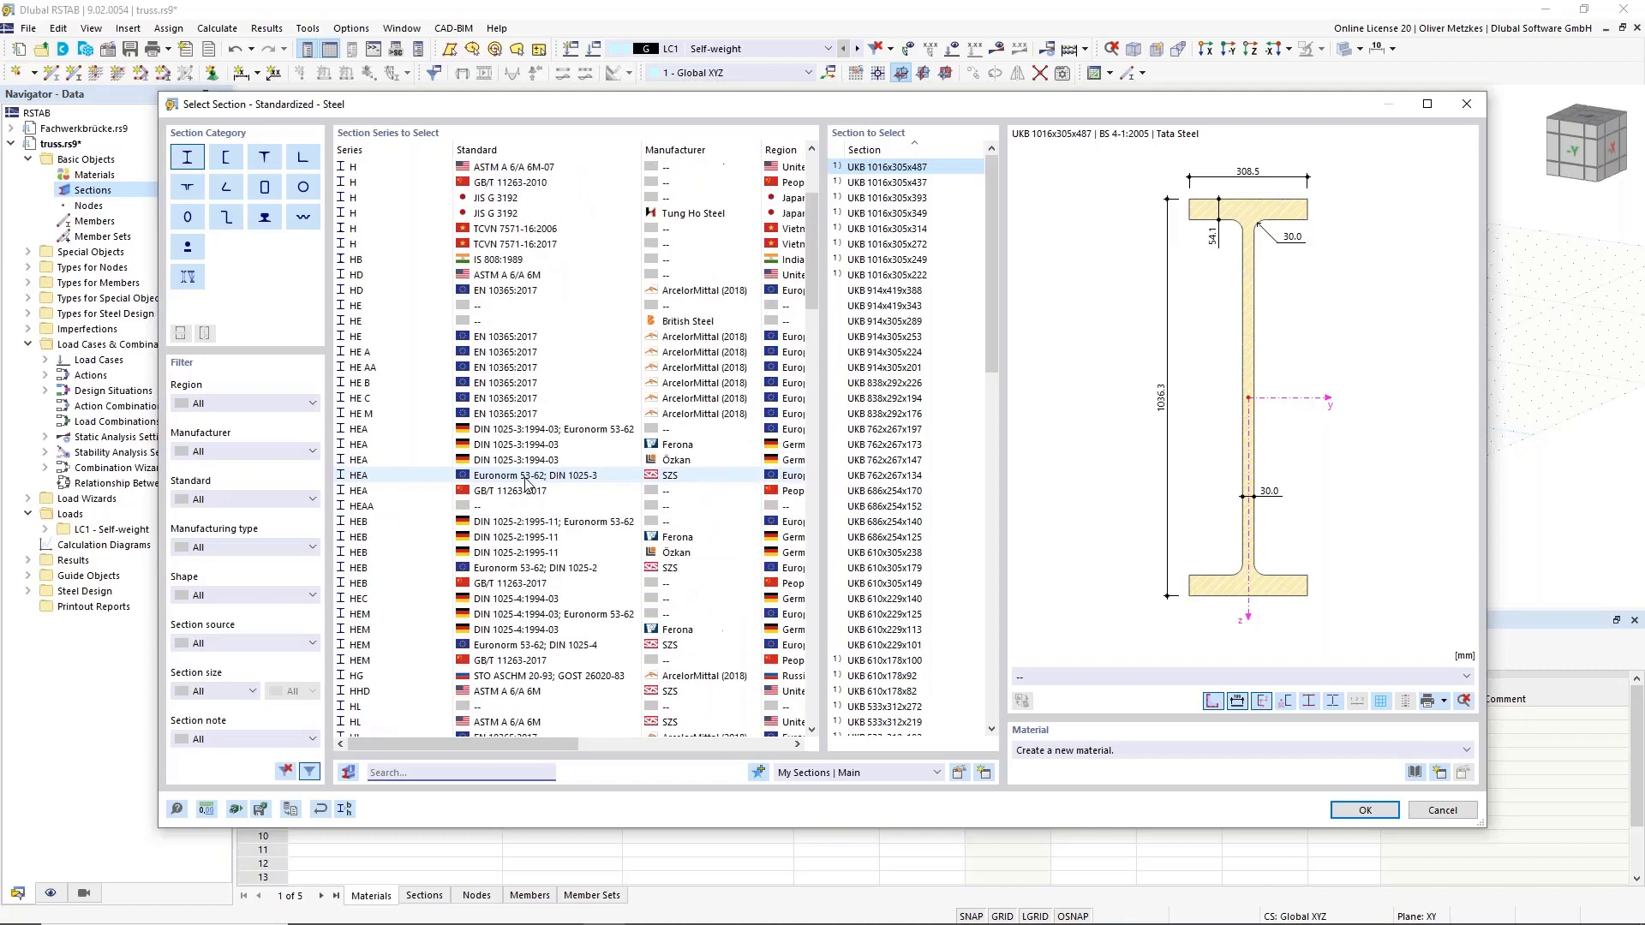
{"action": "scroll", "coordinate": [531, 479], "scroll_direction": "up", "scroll_amount": 4}
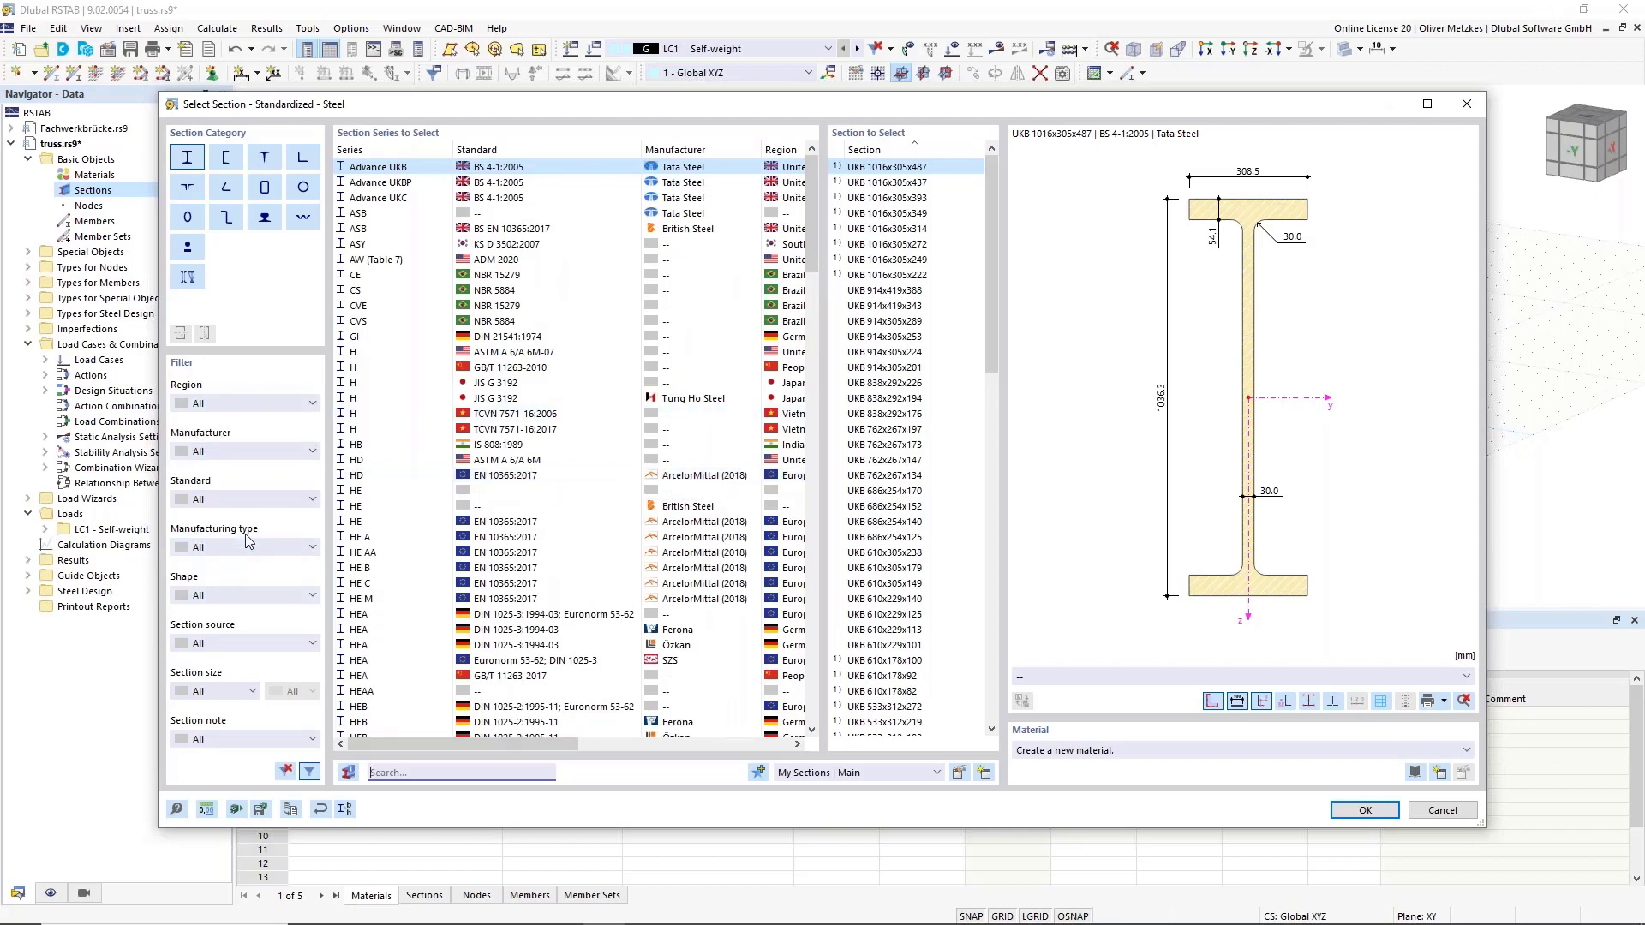
{"action": "left_click", "coordinate": [220, 405]}
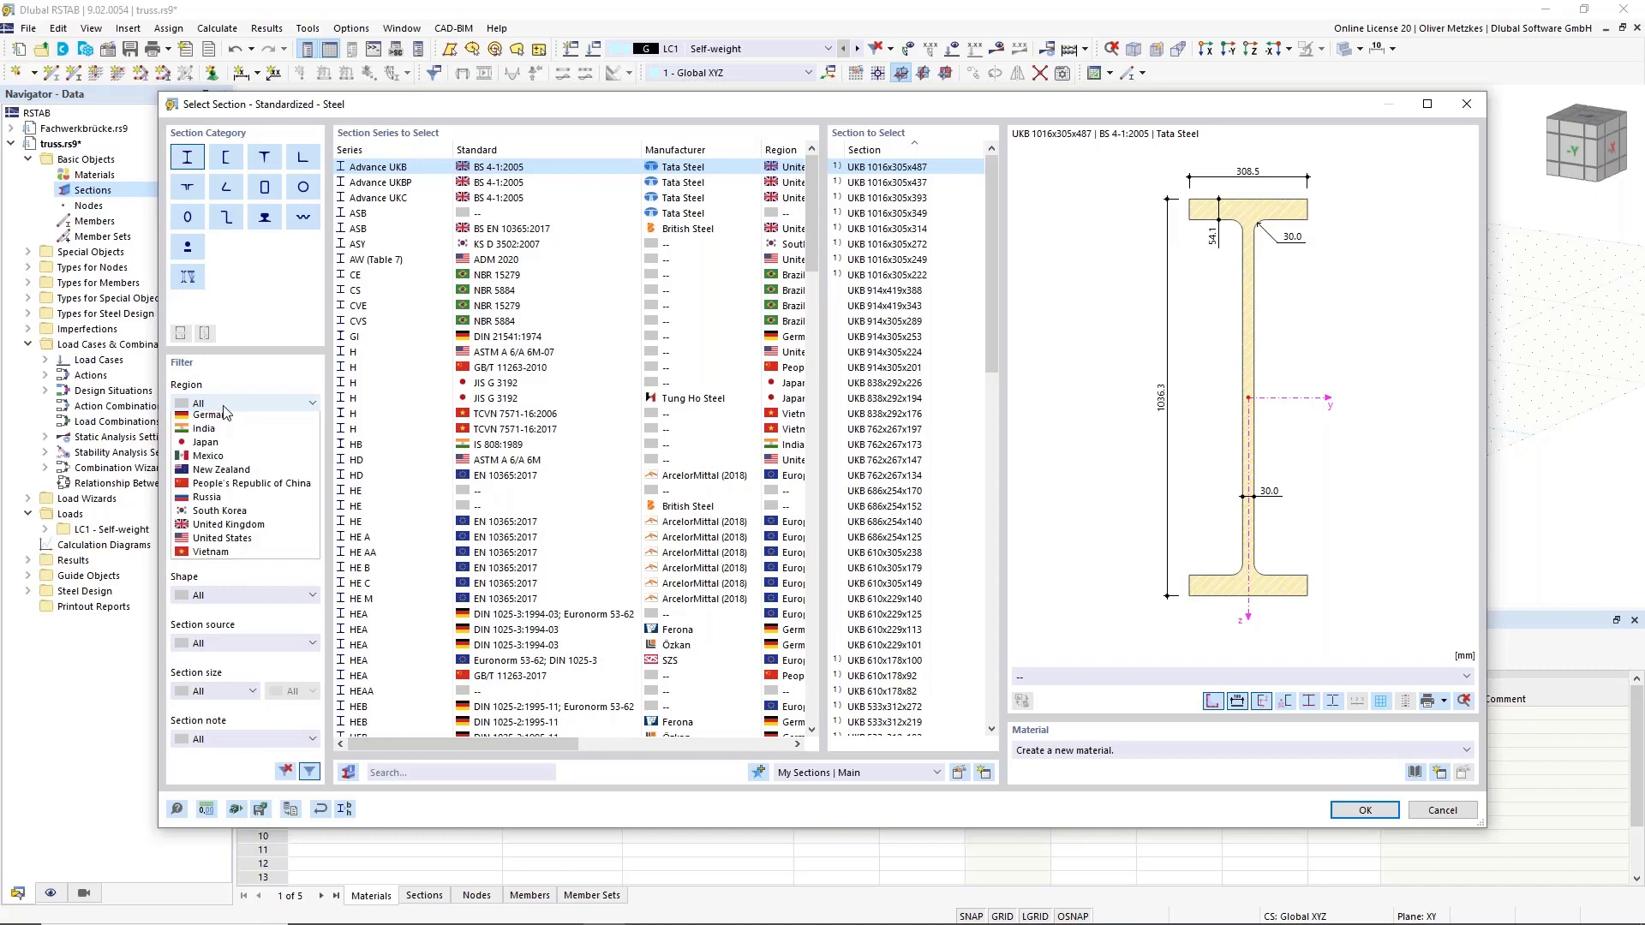
{"action": "left_click", "coordinate": [220, 488]}
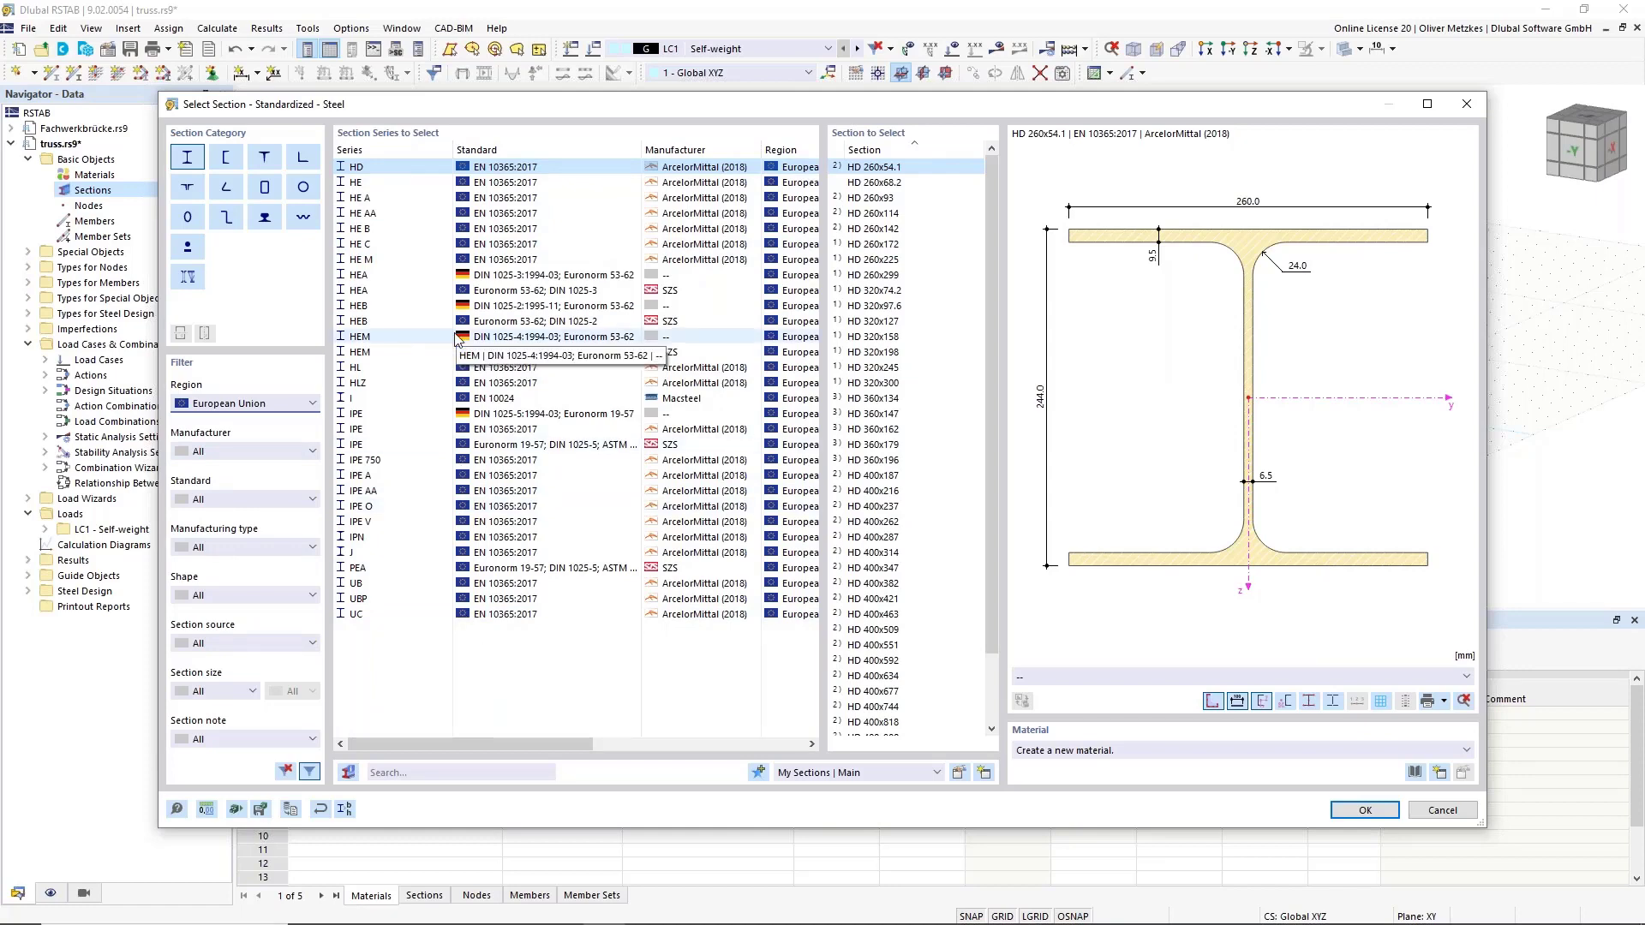
{"action": "left_click", "coordinate": [377, 306]}
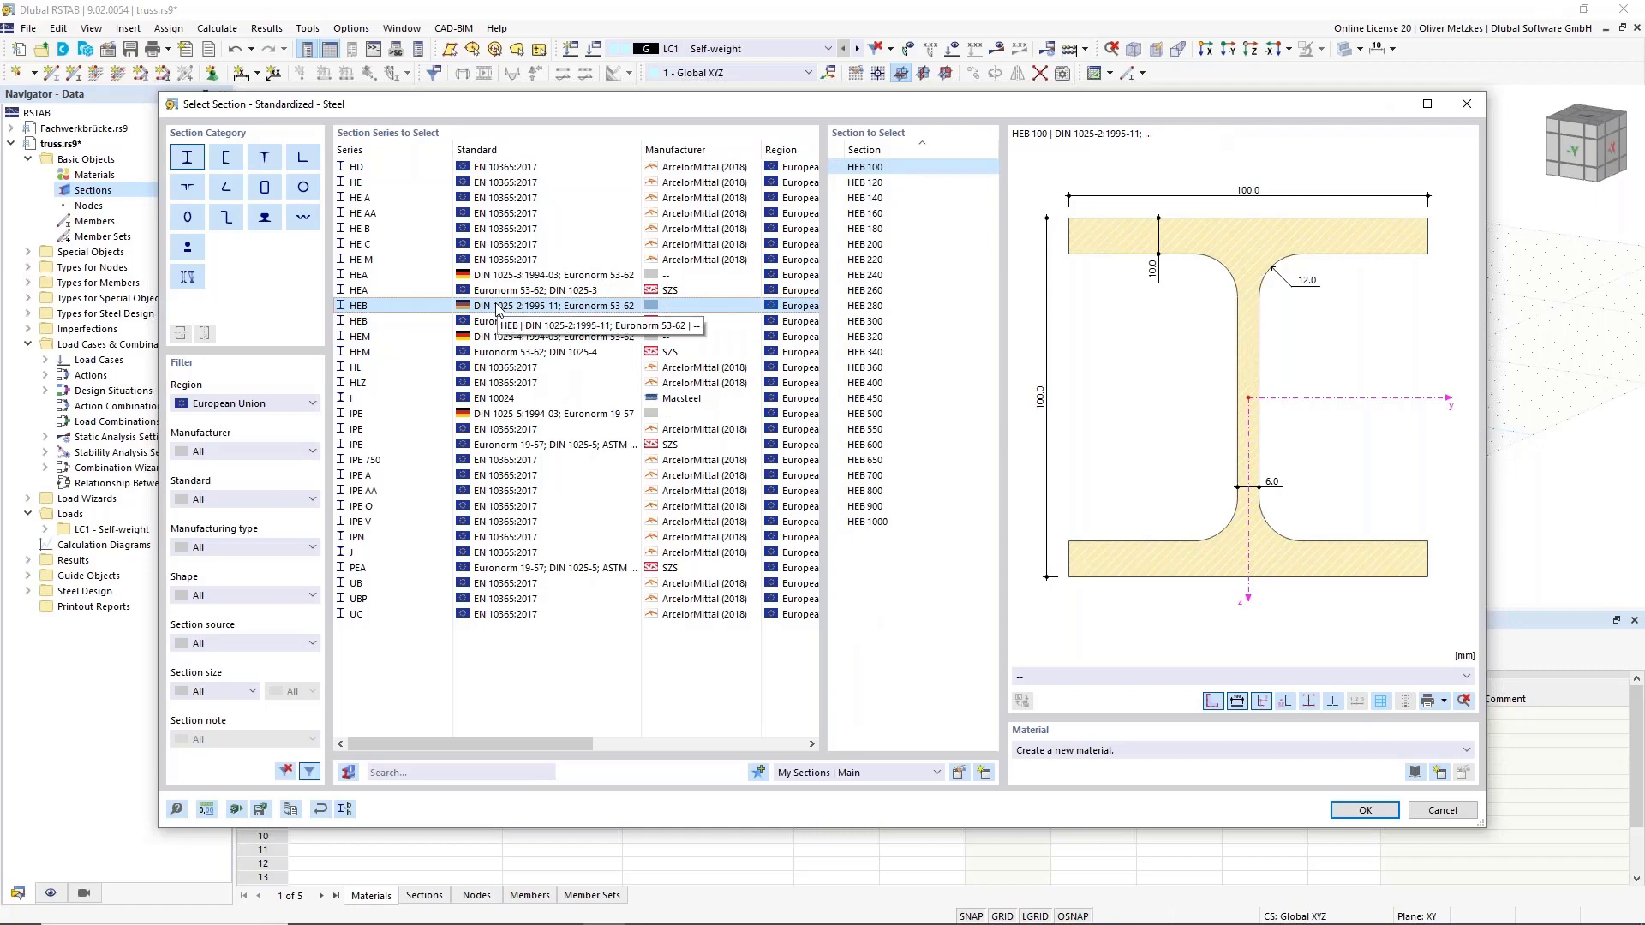
{"action": "left_click", "coordinate": [891, 198]}
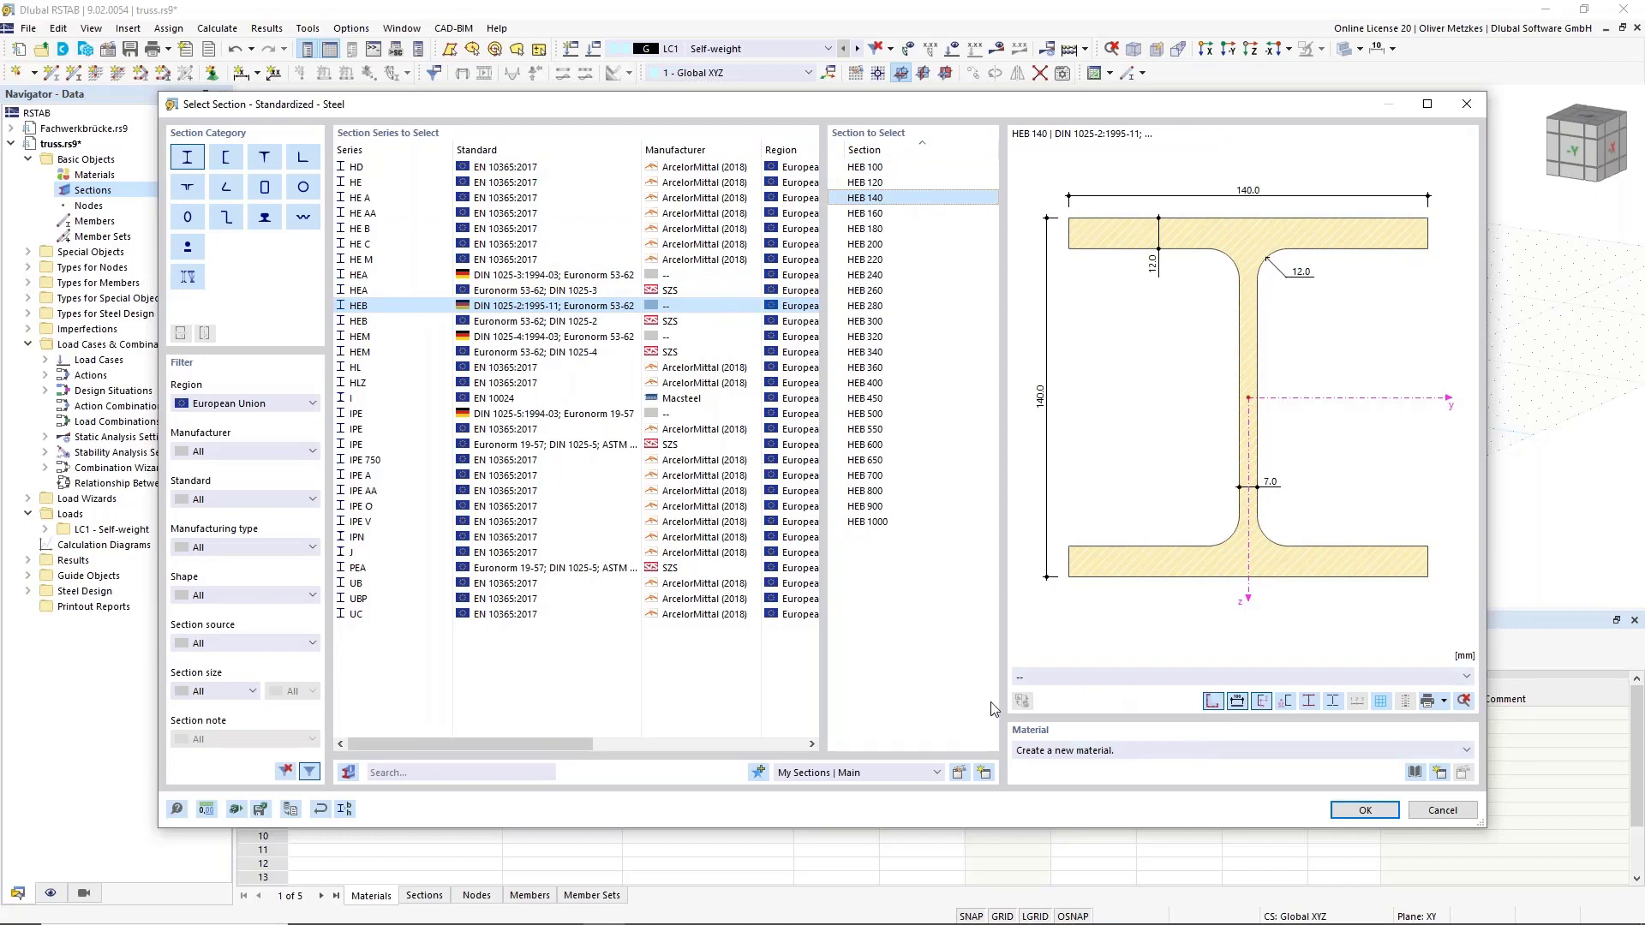
{"action": "left_click", "coordinate": [1415, 774]}
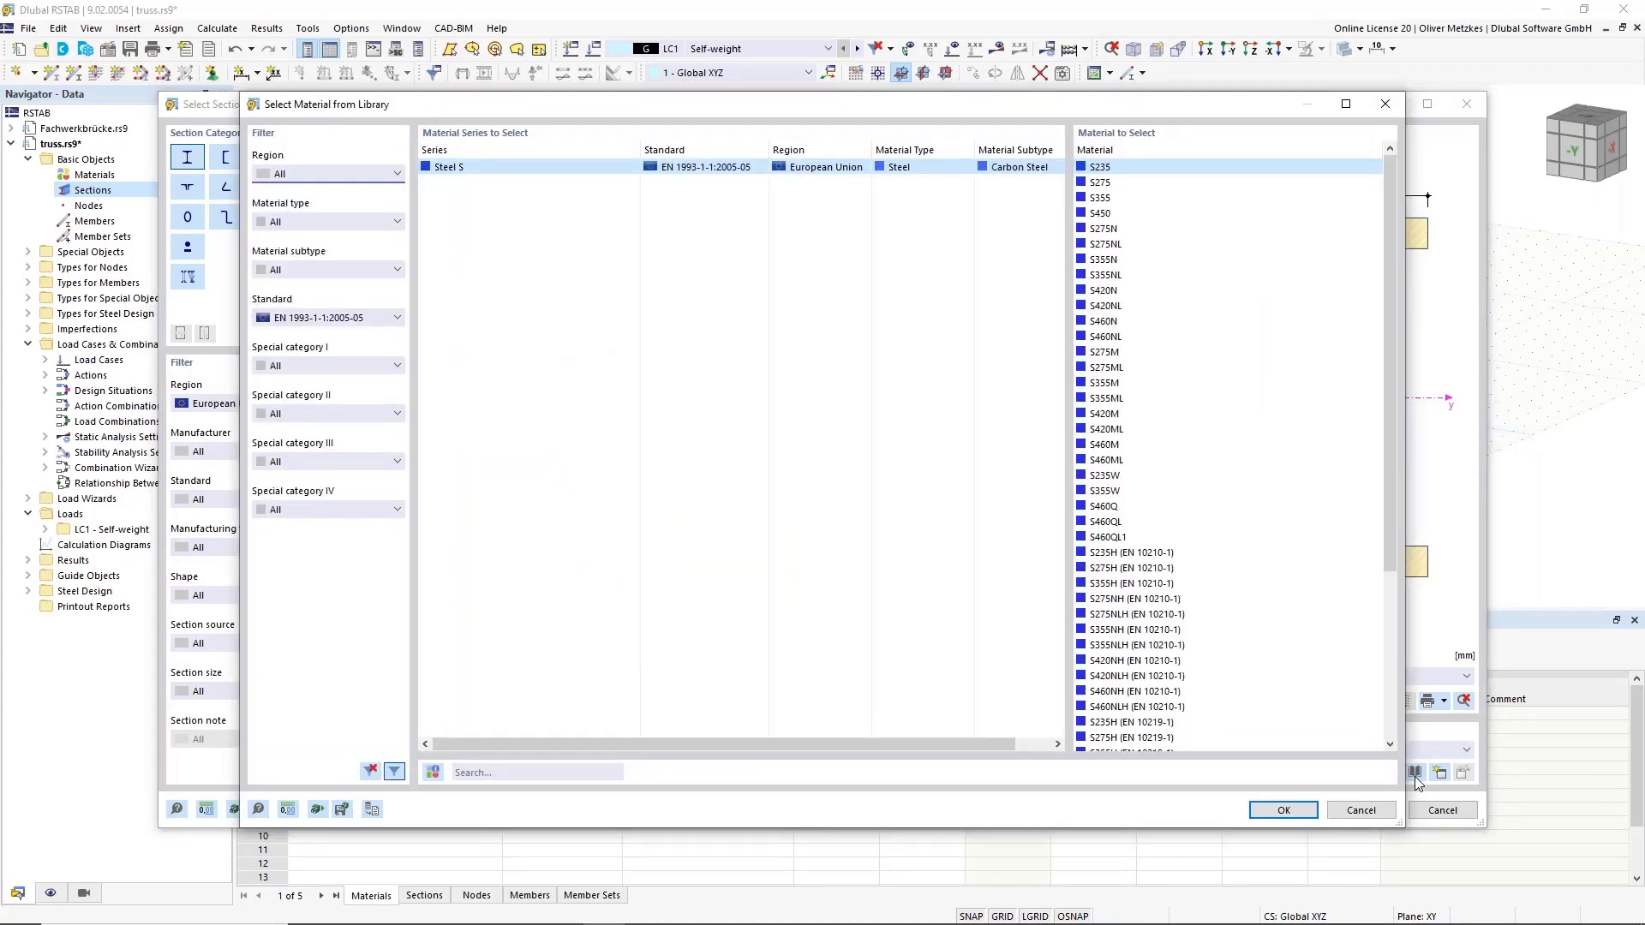
Filter materials to EN 1993-1-1:2005-05 and assign S355 steel to the HEB 140 section.
{"action": "left_click", "coordinate": [302, 317]}
{"action": "scroll", "coordinate": [328, 337], "scroll_direction": "up", "scroll_amount": 5}
{"action": "scroll", "coordinate": [328, 337], "scroll_direction": "up", "scroll_amount": 1}
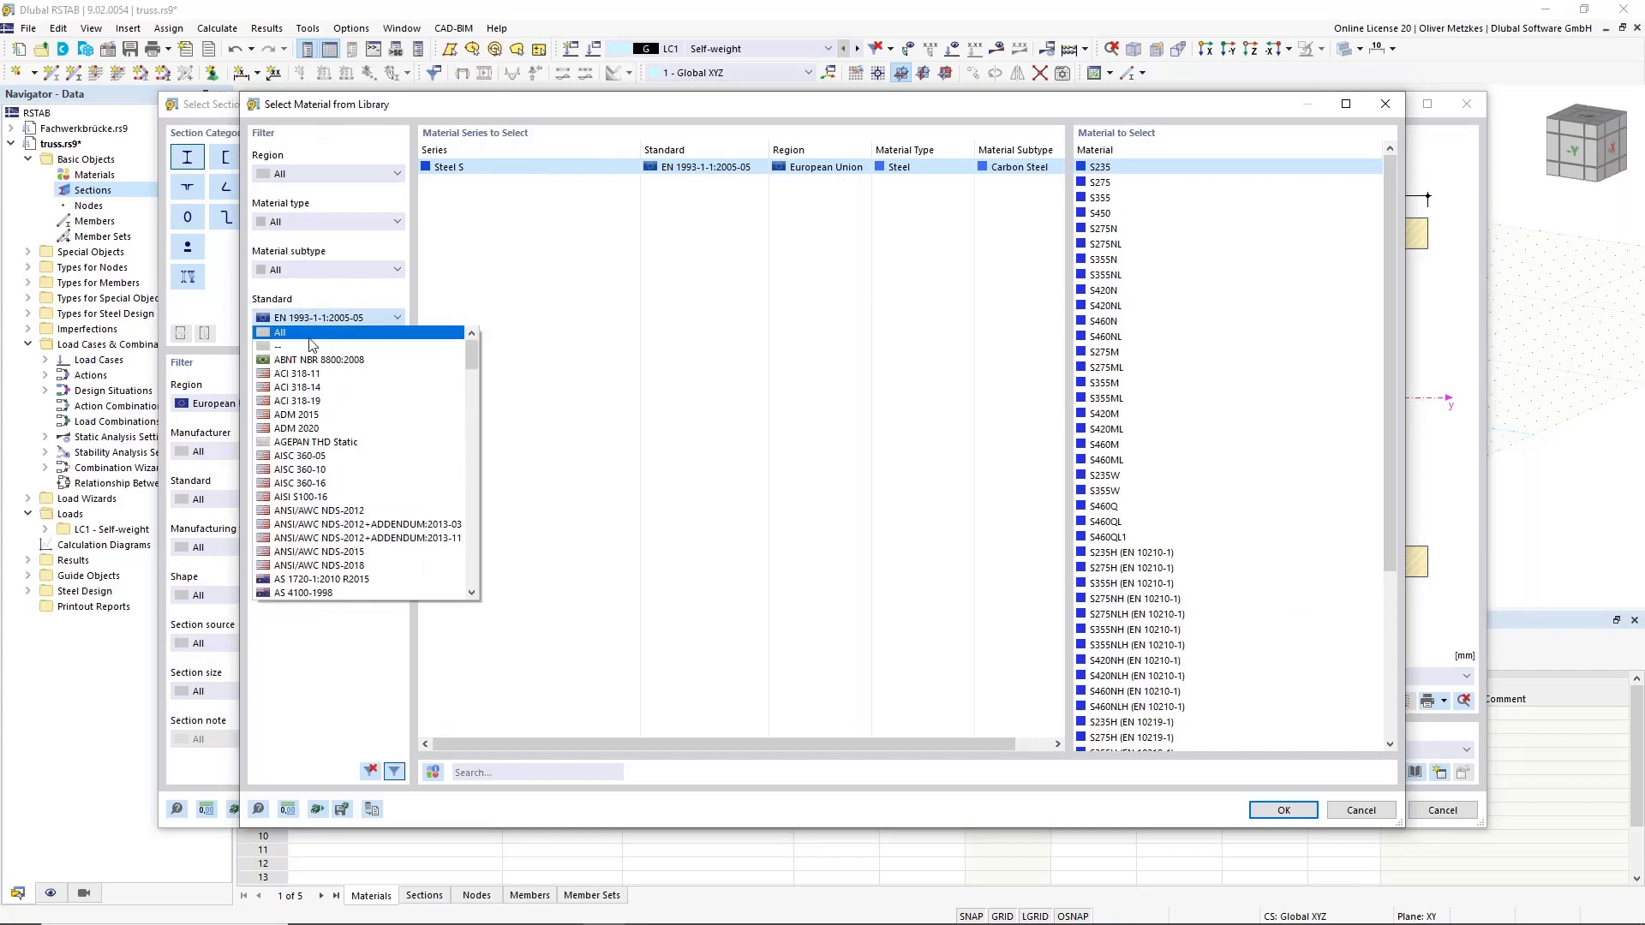
{"action": "left_click", "coordinate": [328, 333]}
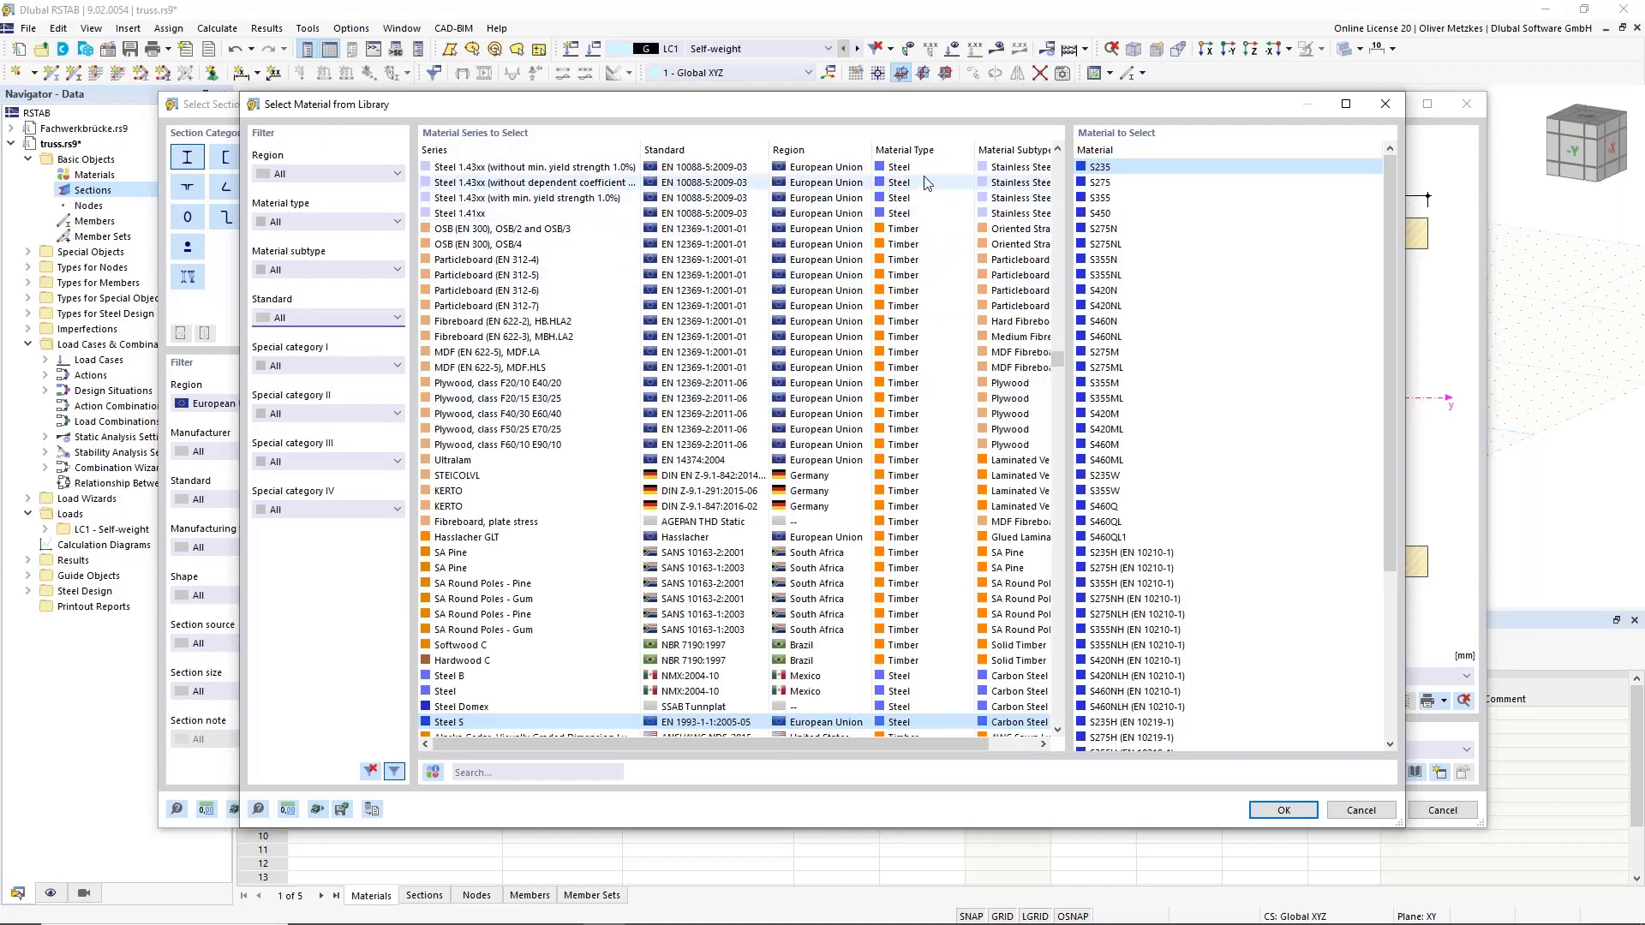
{"action": "scroll", "coordinate": [904, 467], "scroll_direction": "down", "scroll_amount": 3}
{"action": "scroll", "coordinate": [904, 466], "scroll_direction": "down", "scroll_amount": 1}
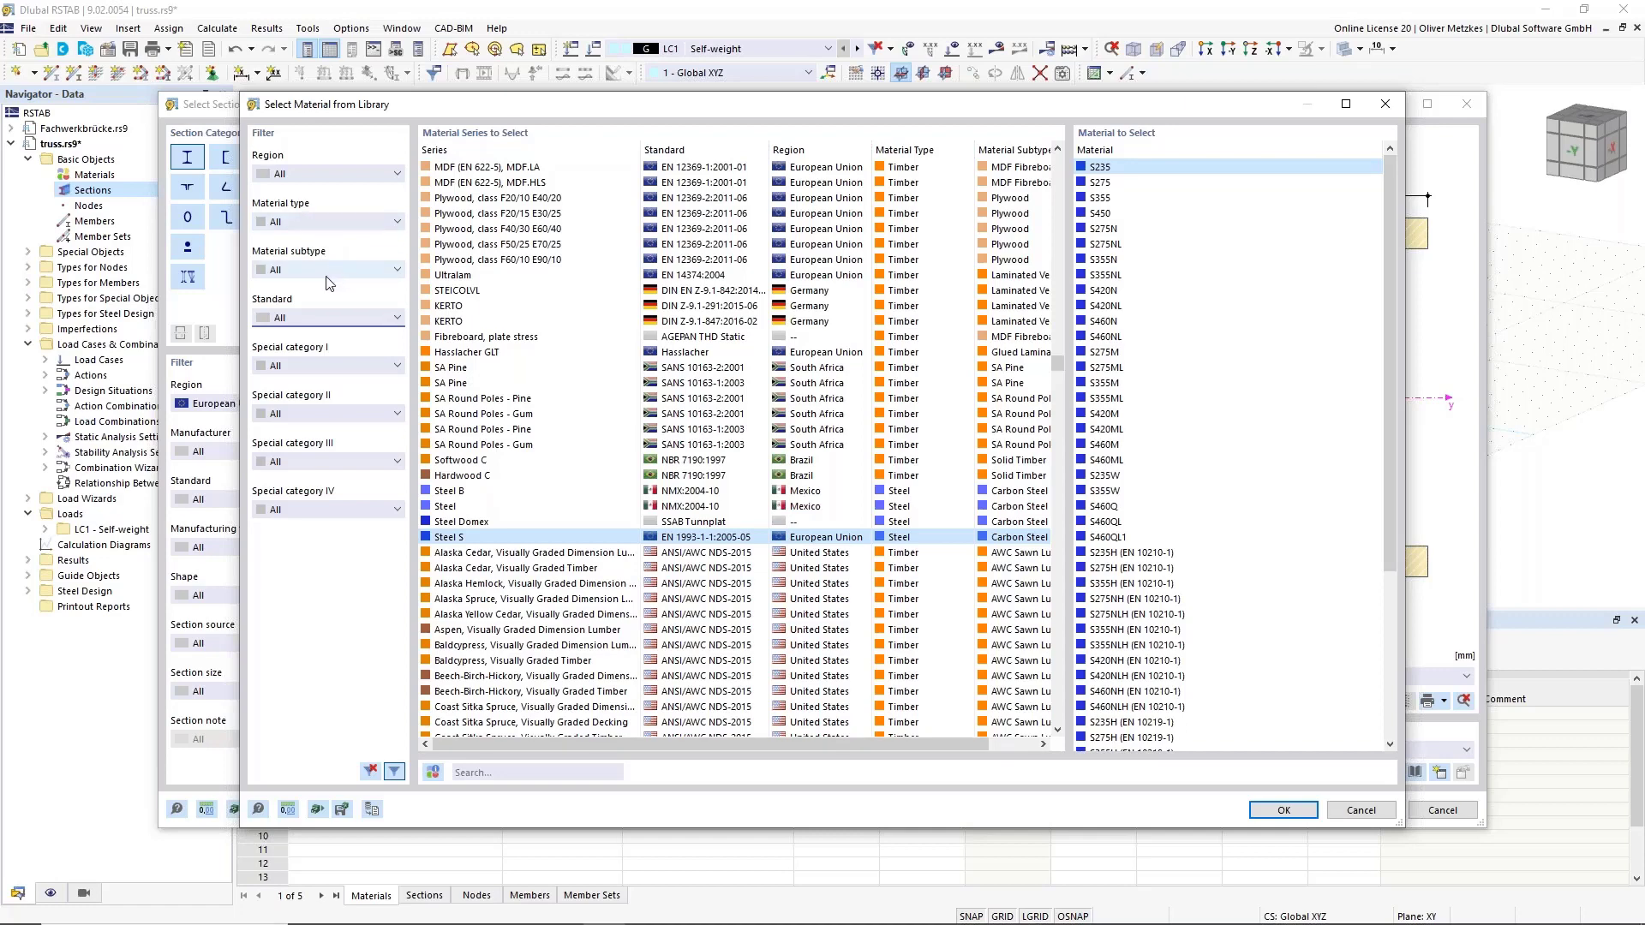
{"action": "left_click", "coordinate": [301, 326]}
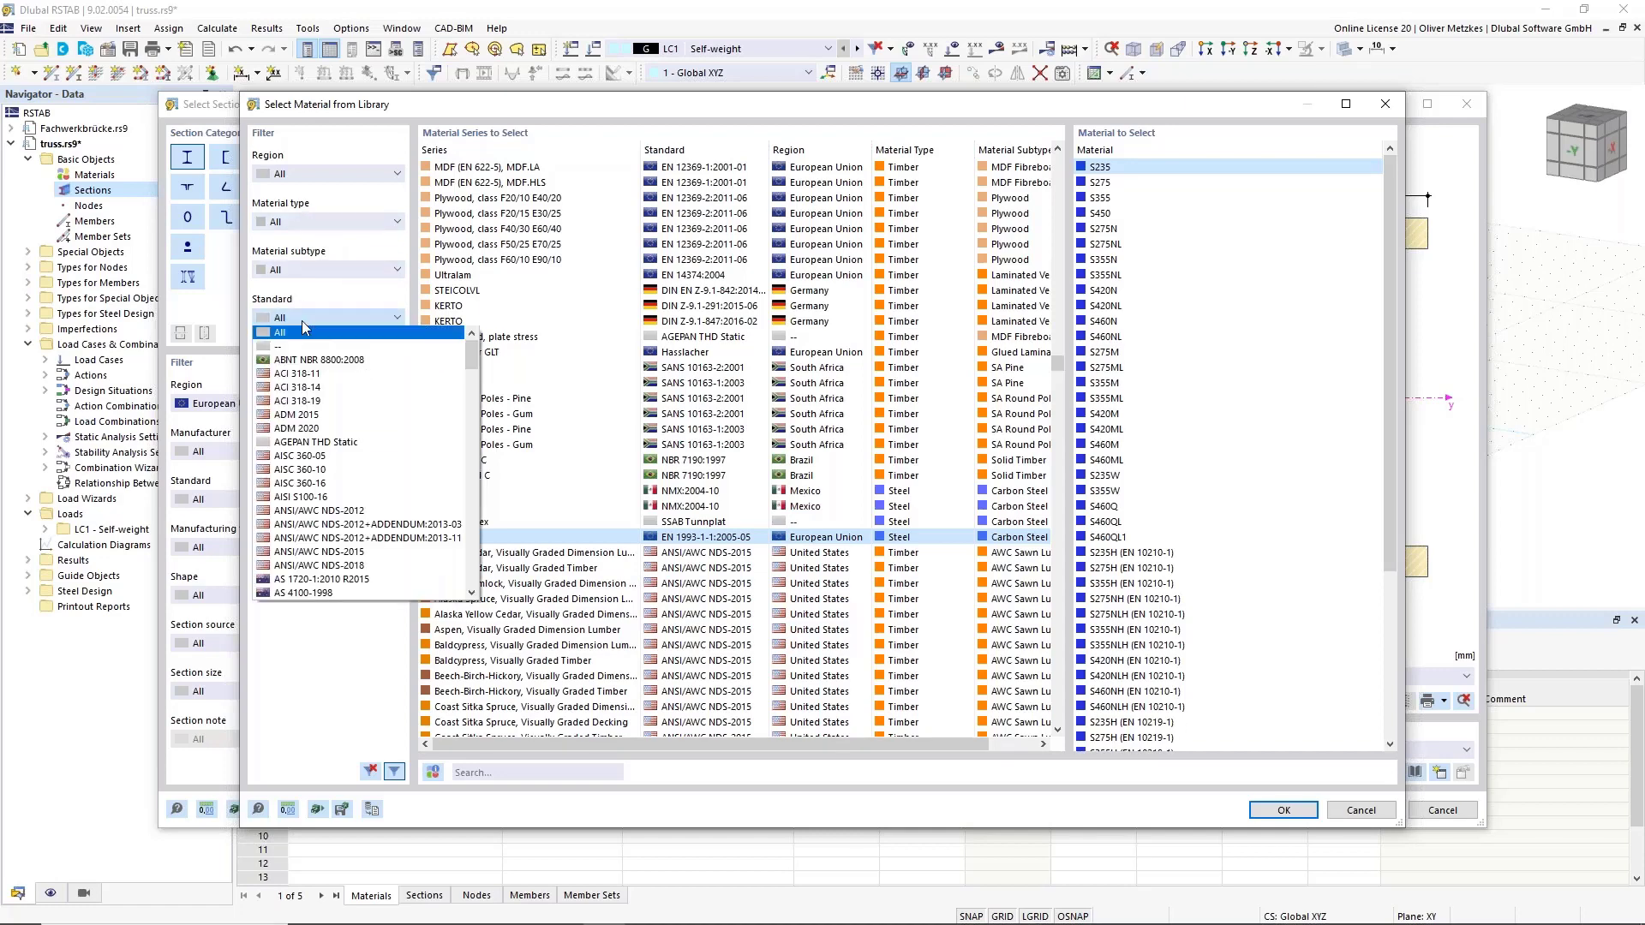
{"action": "scroll", "coordinate": [331, 417], "scroll_direction": "down", "scroll_amount": 10}
{"action": "scroll", "coordinate": [331, 428], "scroll_direction": "up", "scroll_amount": 15}
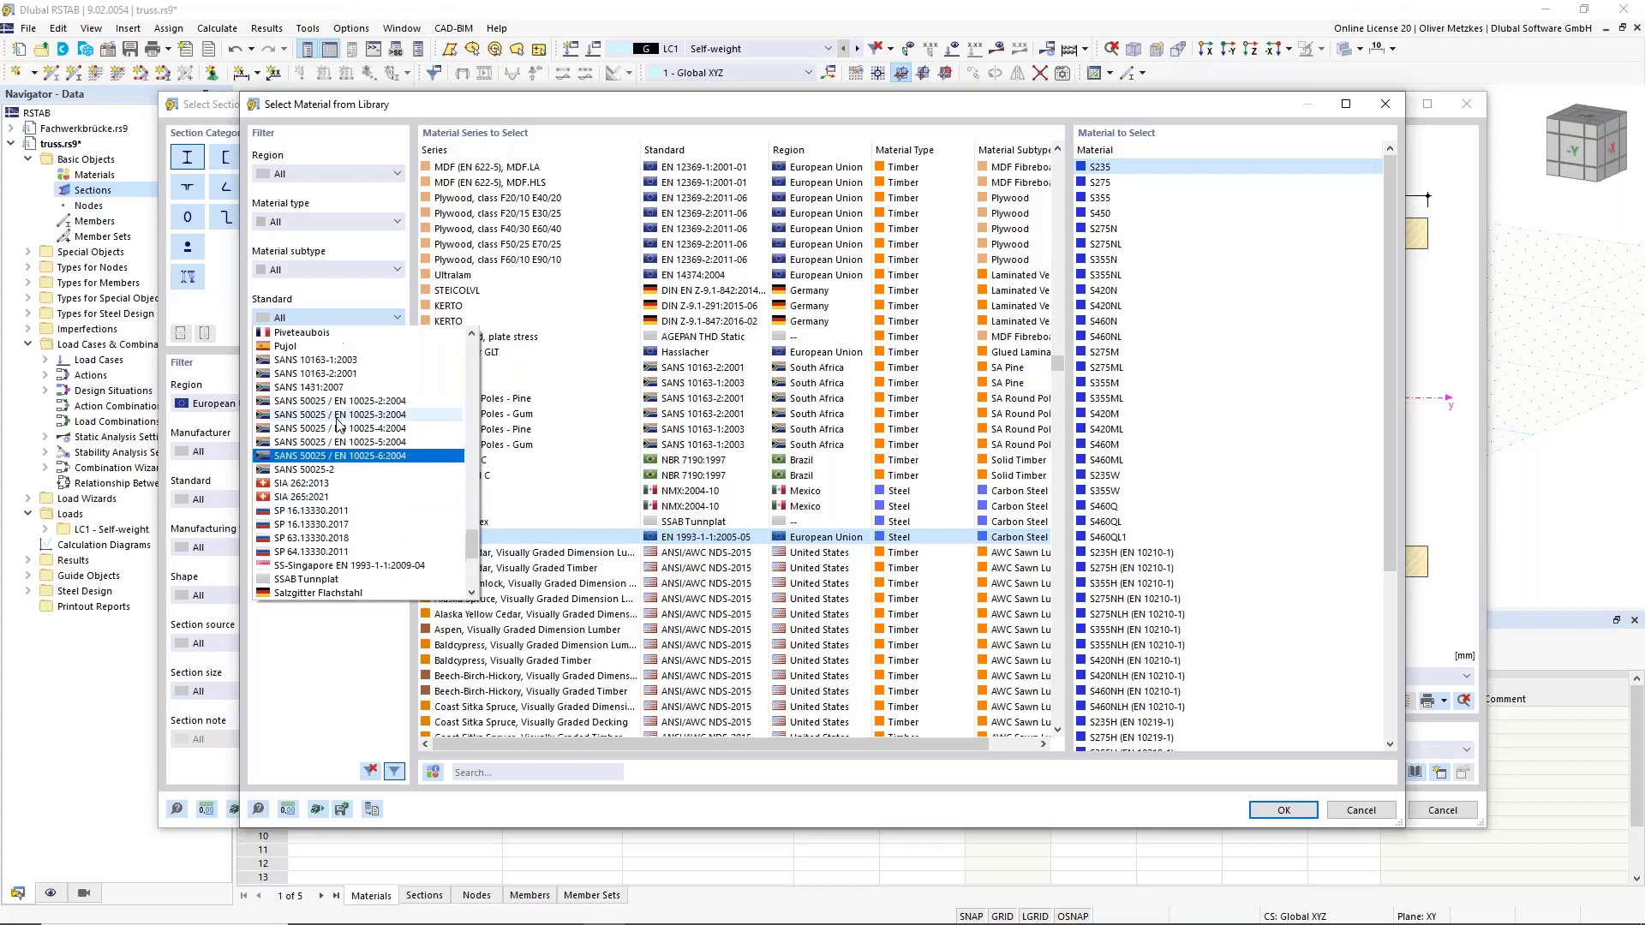
{"action": "scroll", "coordinate": [335, 441], "scroll_direction": "up", "scroll_amount": 6}
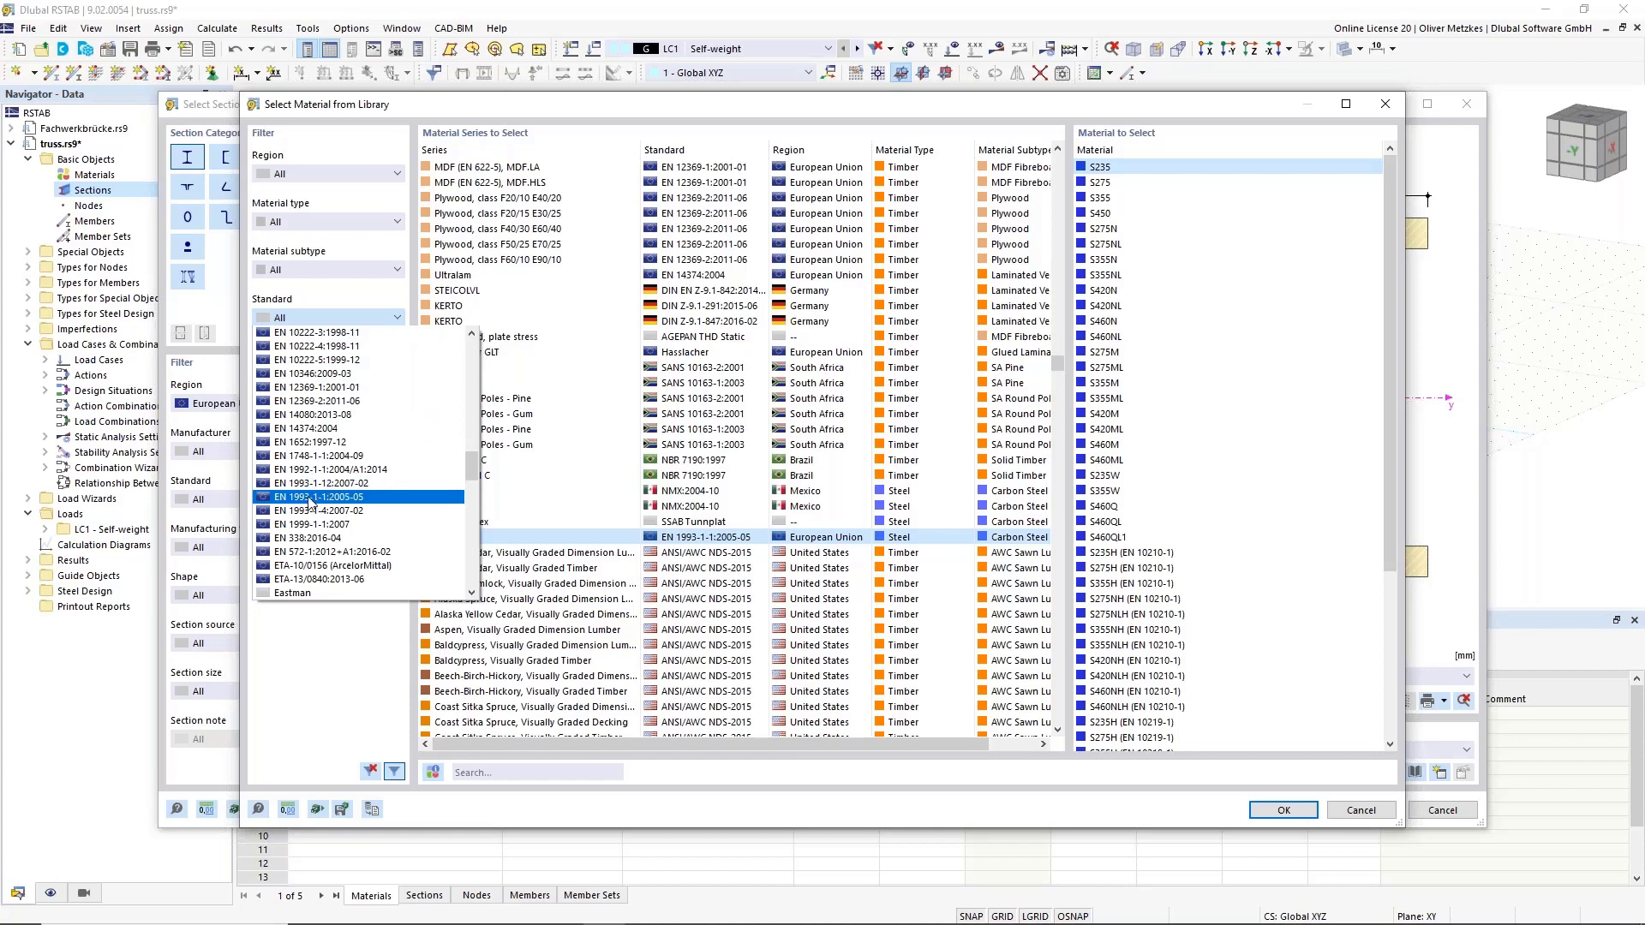
{"action": "left_click", "coordinate": [317, 497]}
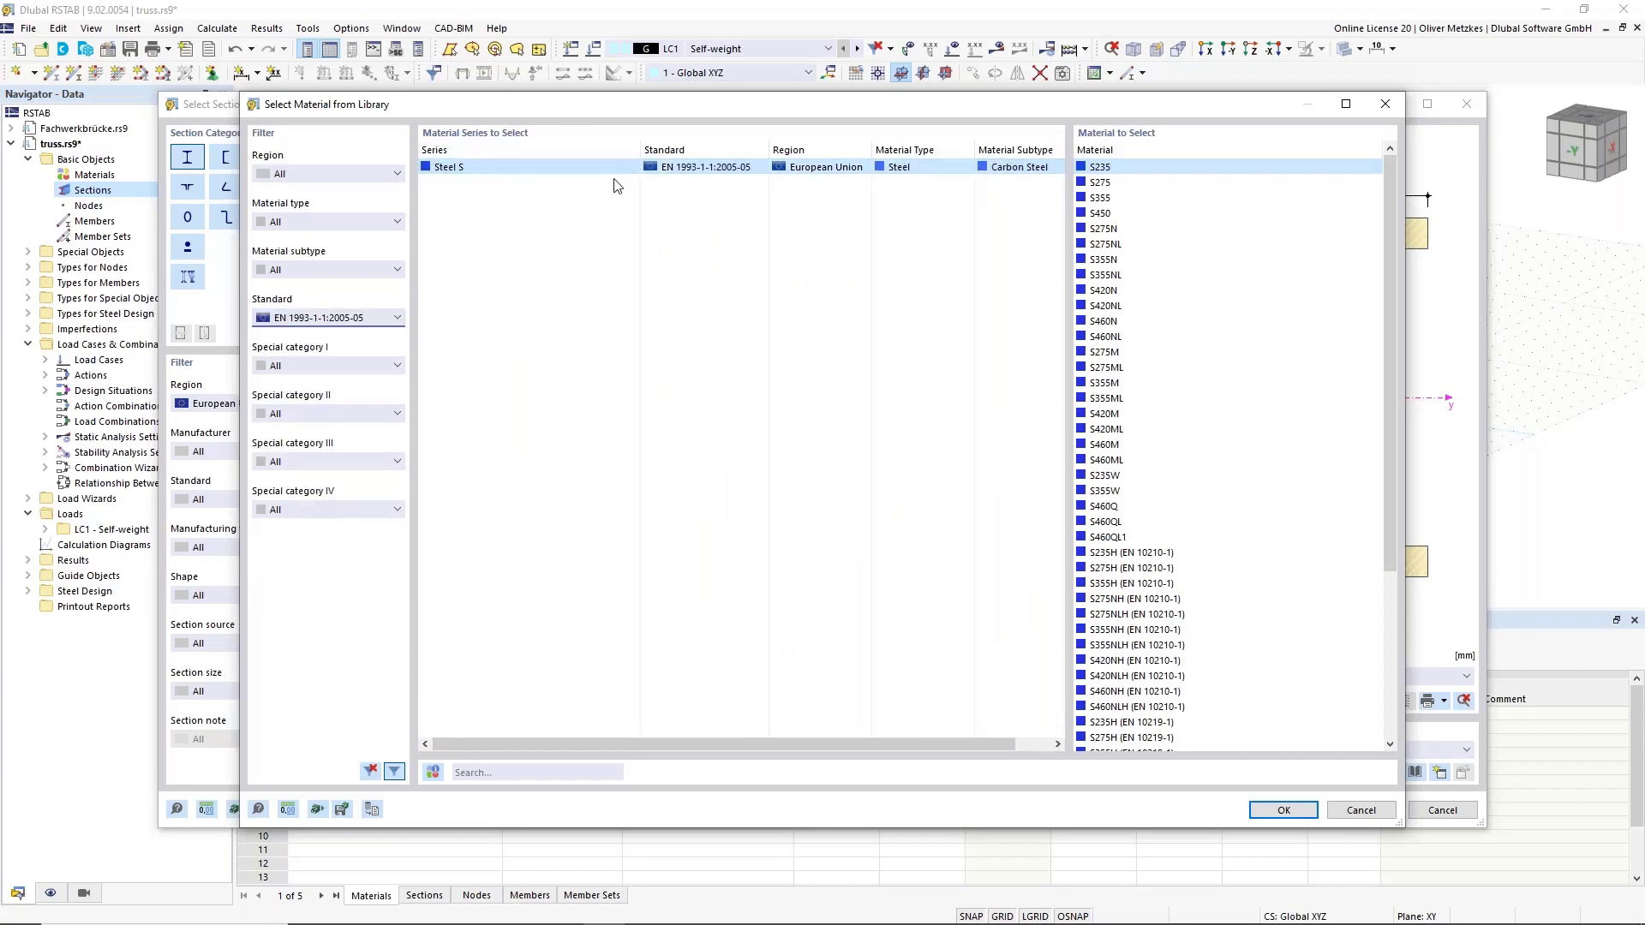
{"action": "left_click", "coordinate": [1112, 197]}
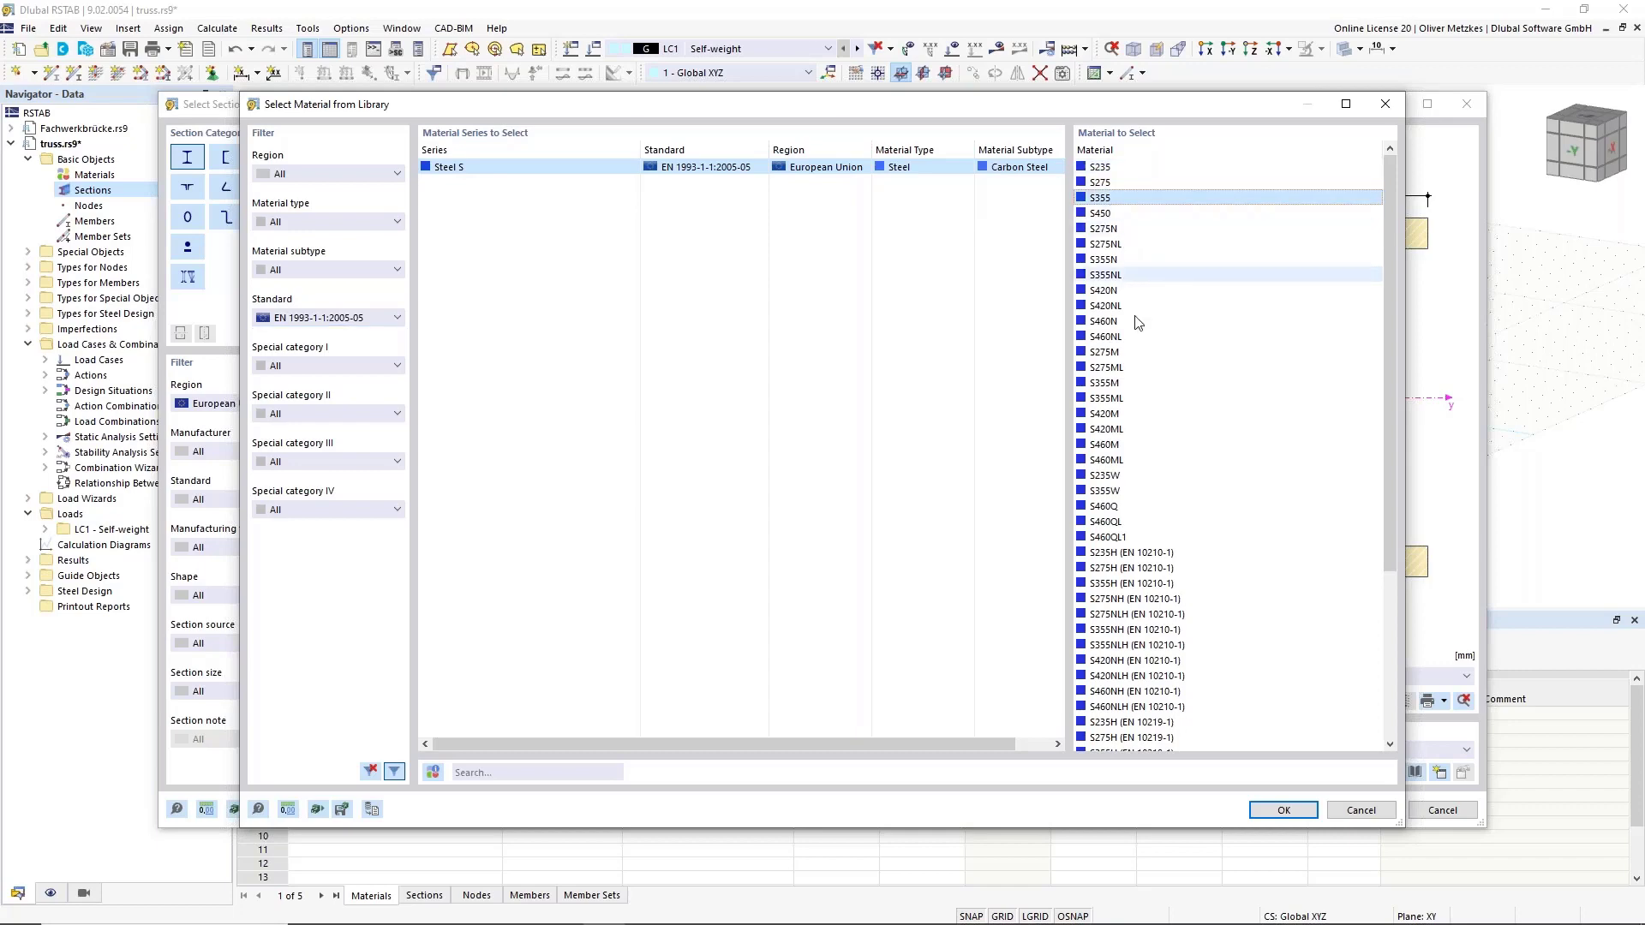
{"action": "left_click", "coordinate": [1290, 814]}
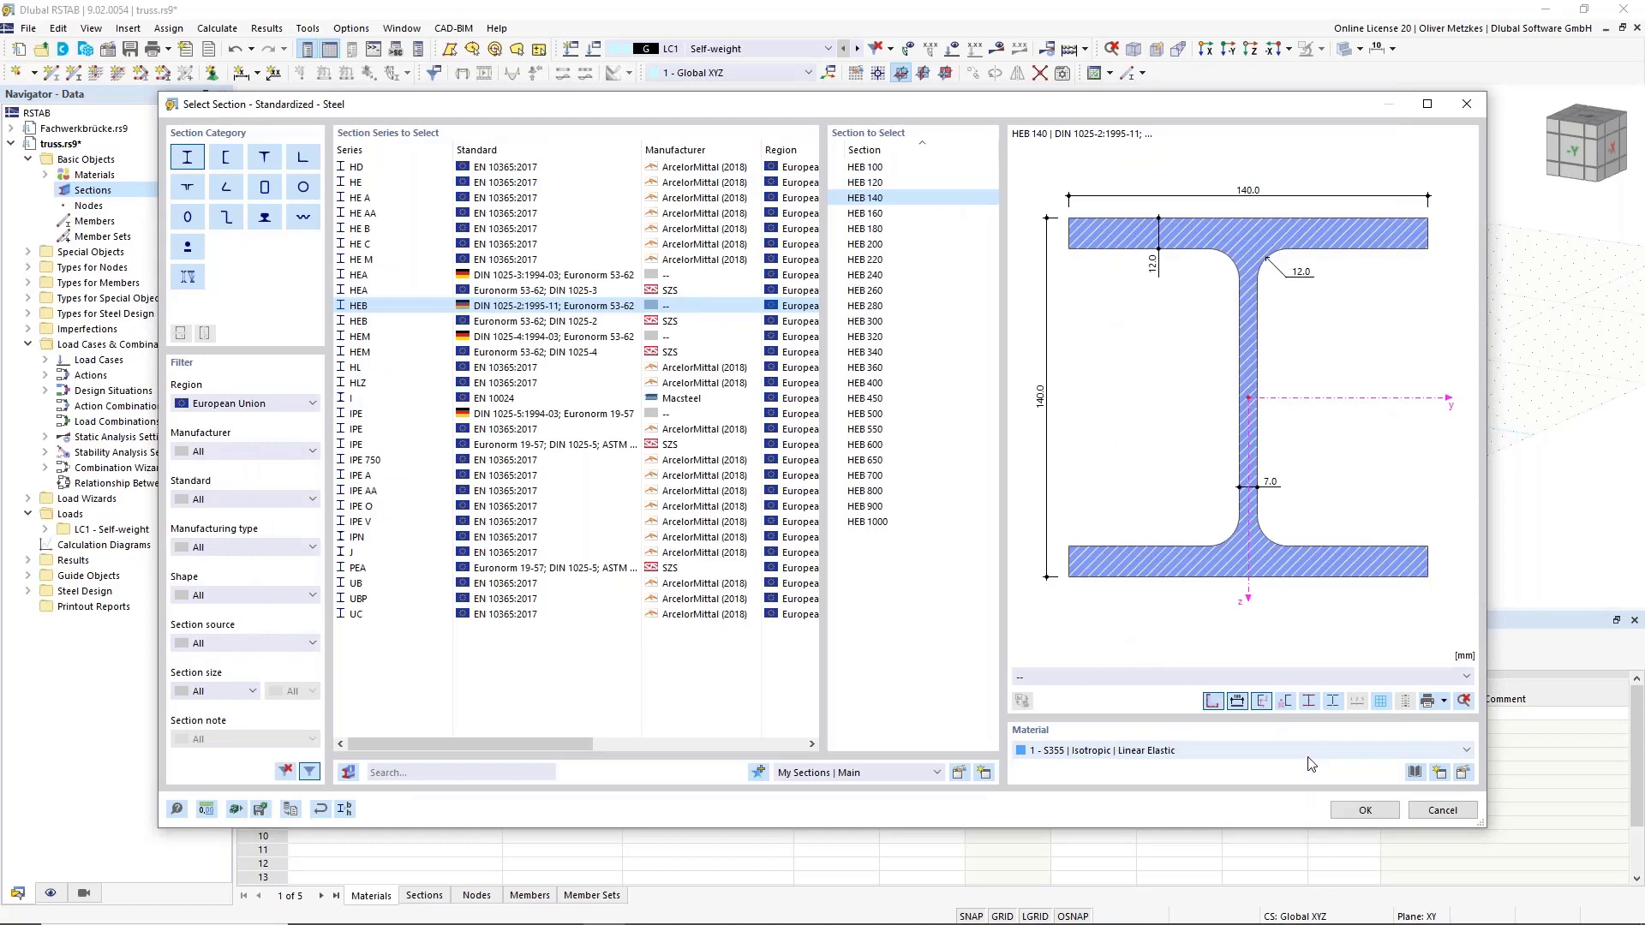
Confirm HEB 140 in S355 as section 1 with the comment 'chords'.
{"action": "left_click", "coordinate": [1362, 810]}
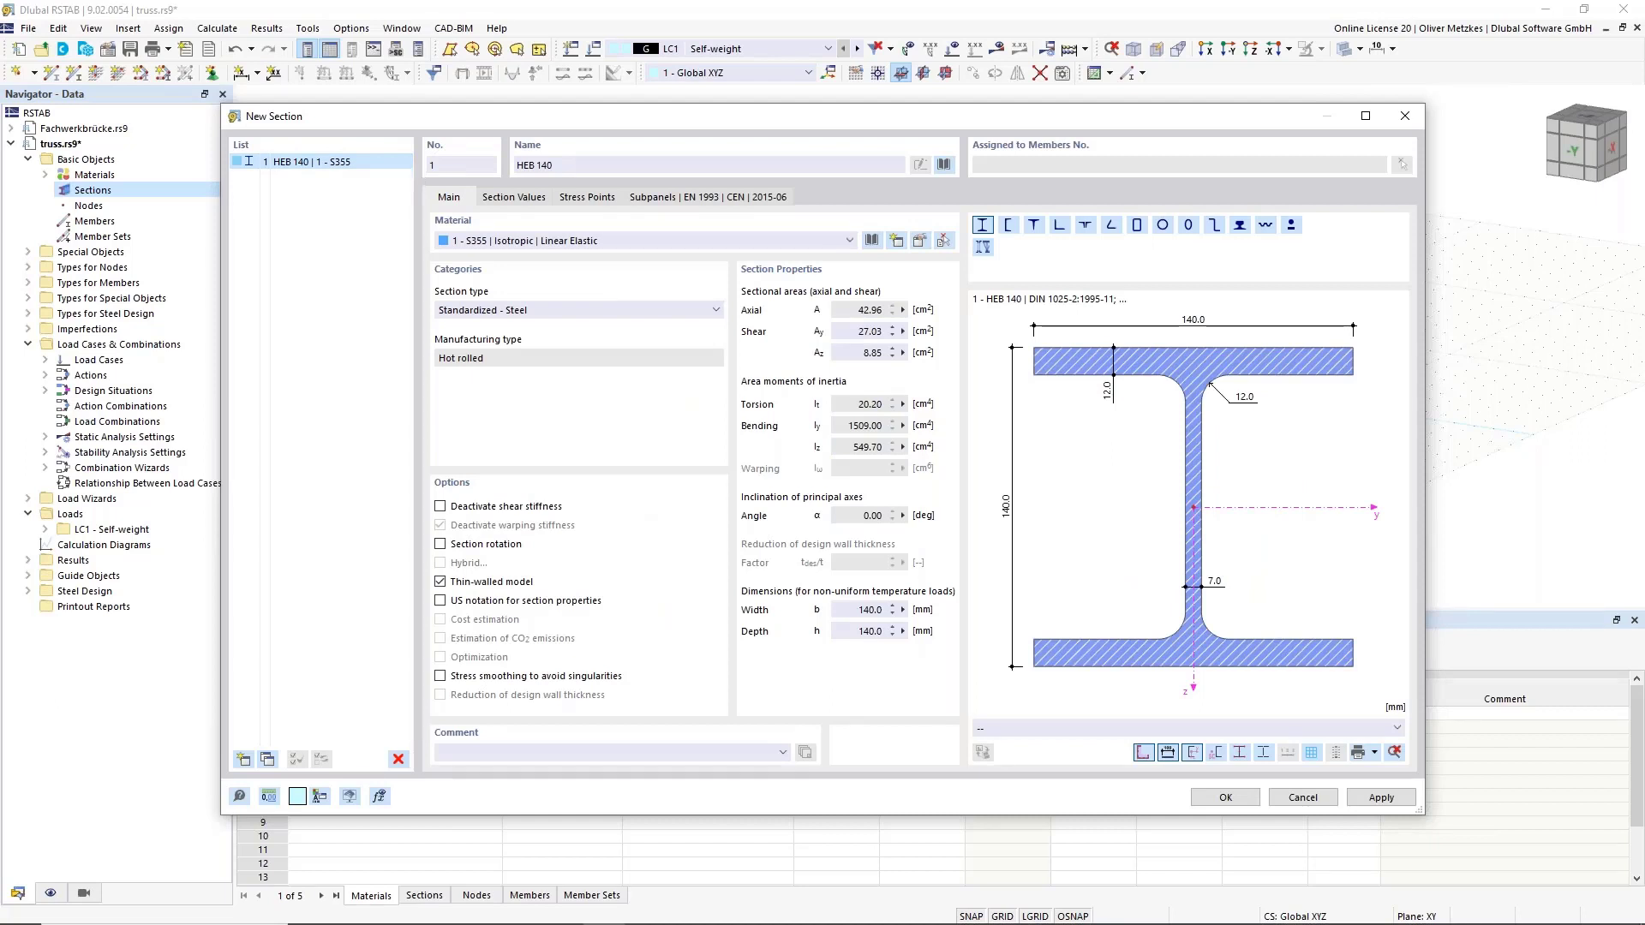
{"action": "left_click", "coordinate": [614, 753]}
{"action": "type", "text": "ds"}
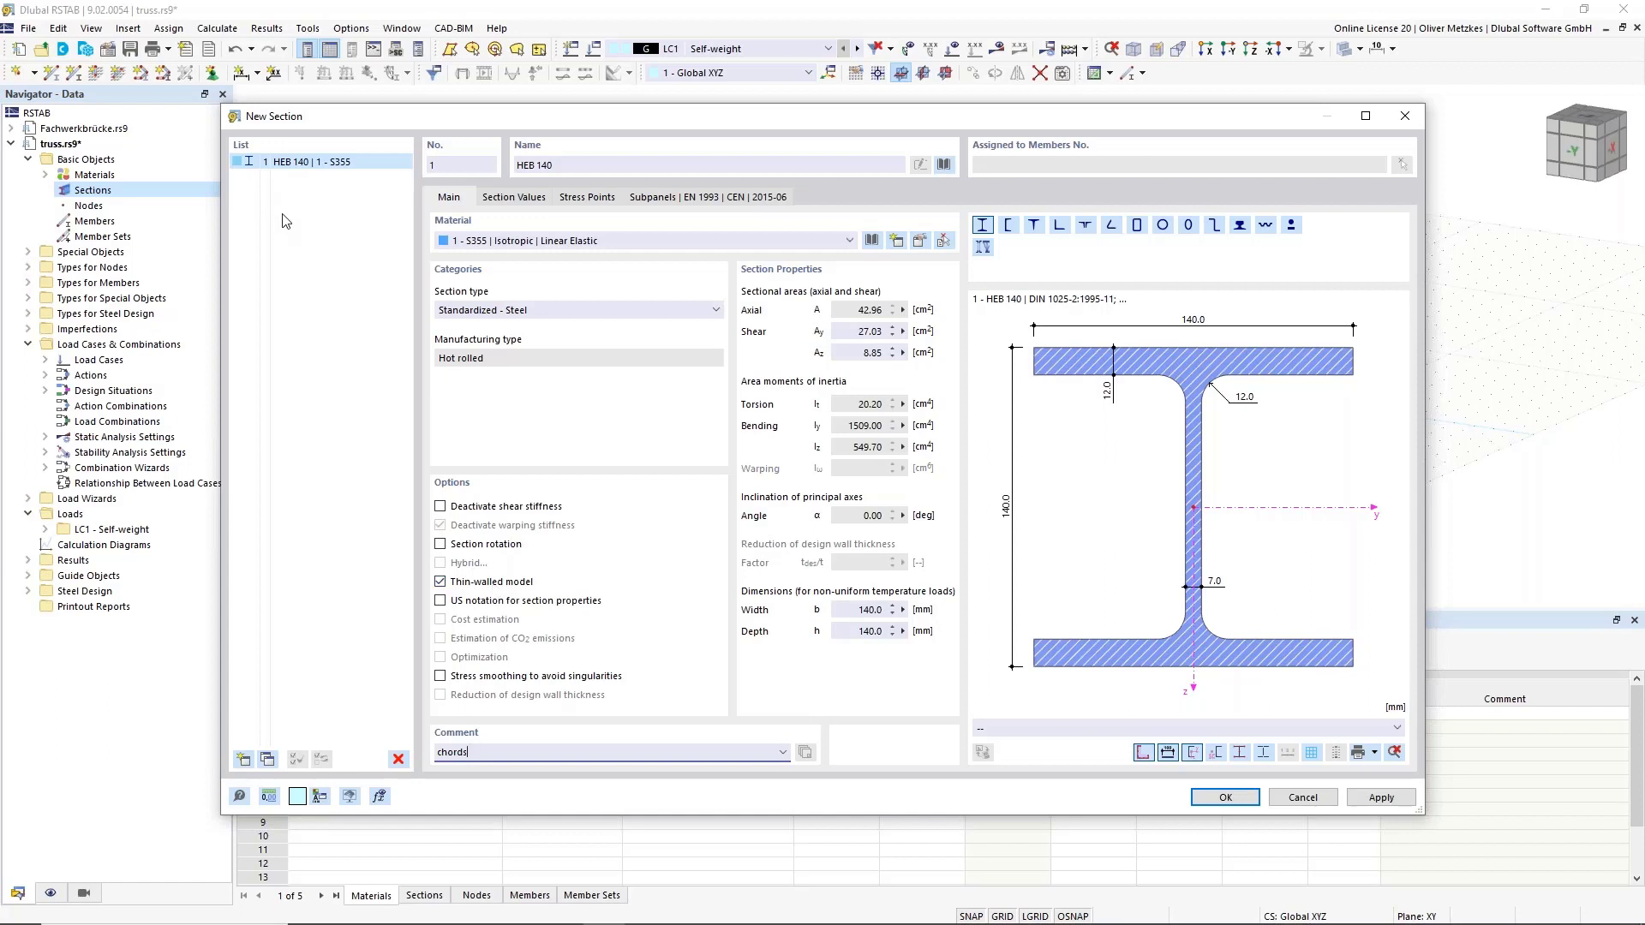
{"action": "left_click", "coordinate": [241, 759]}
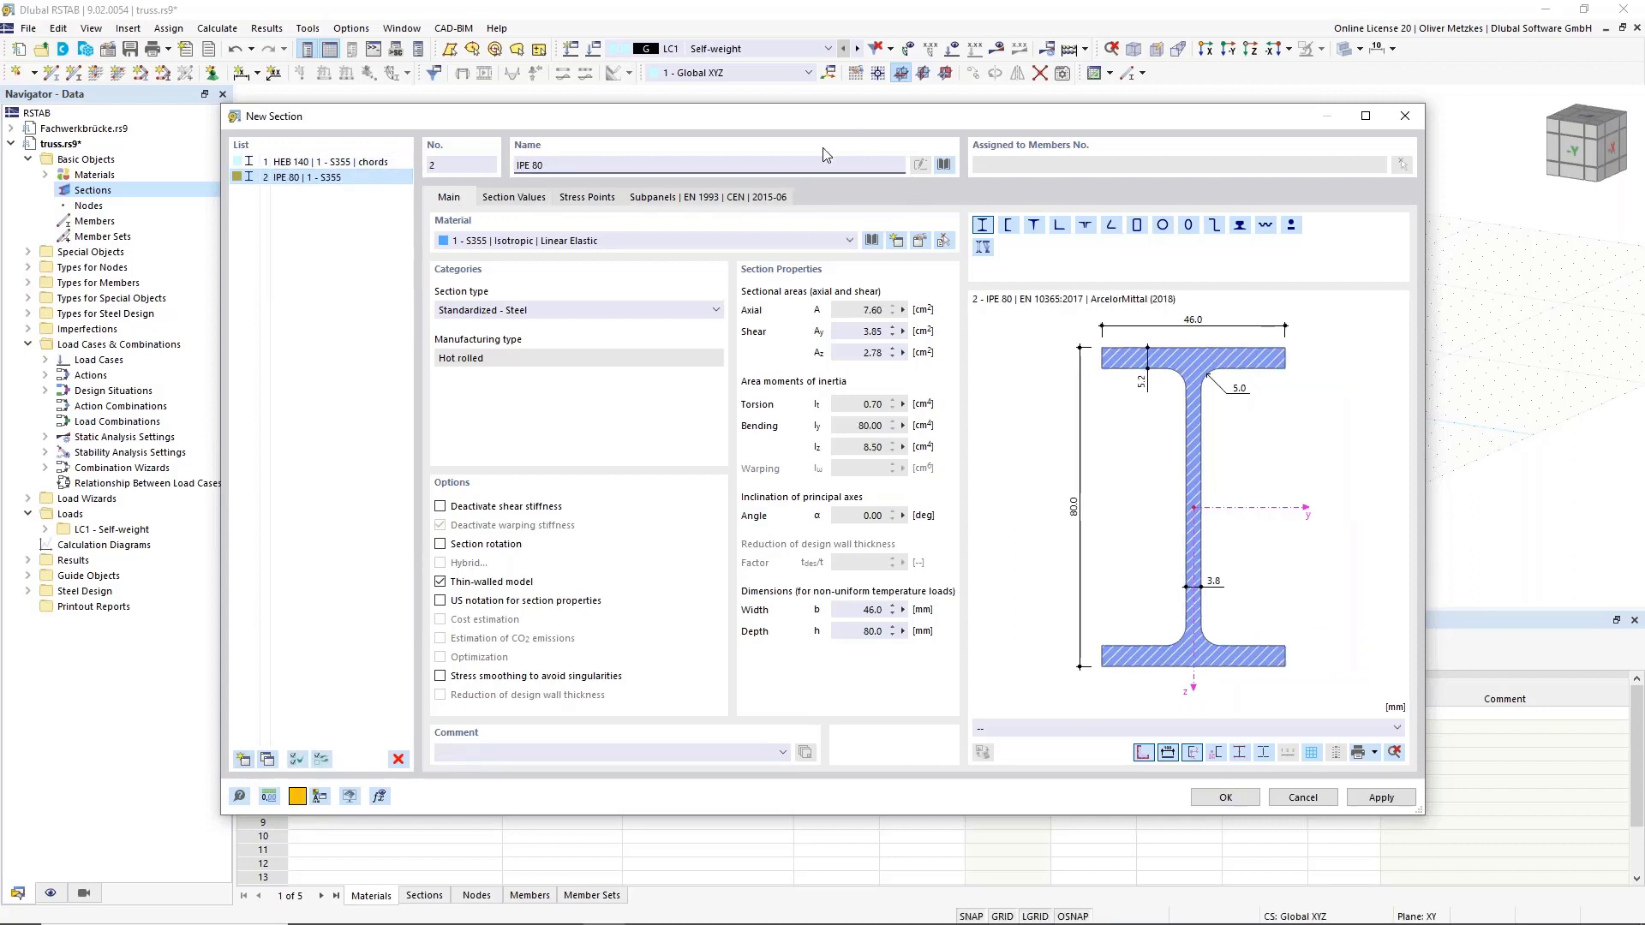
Add the whole HEA series, HEA 100 to HEA 1000, to My Sections.
{"action": "left_click", "coordinate": [946, 164]}
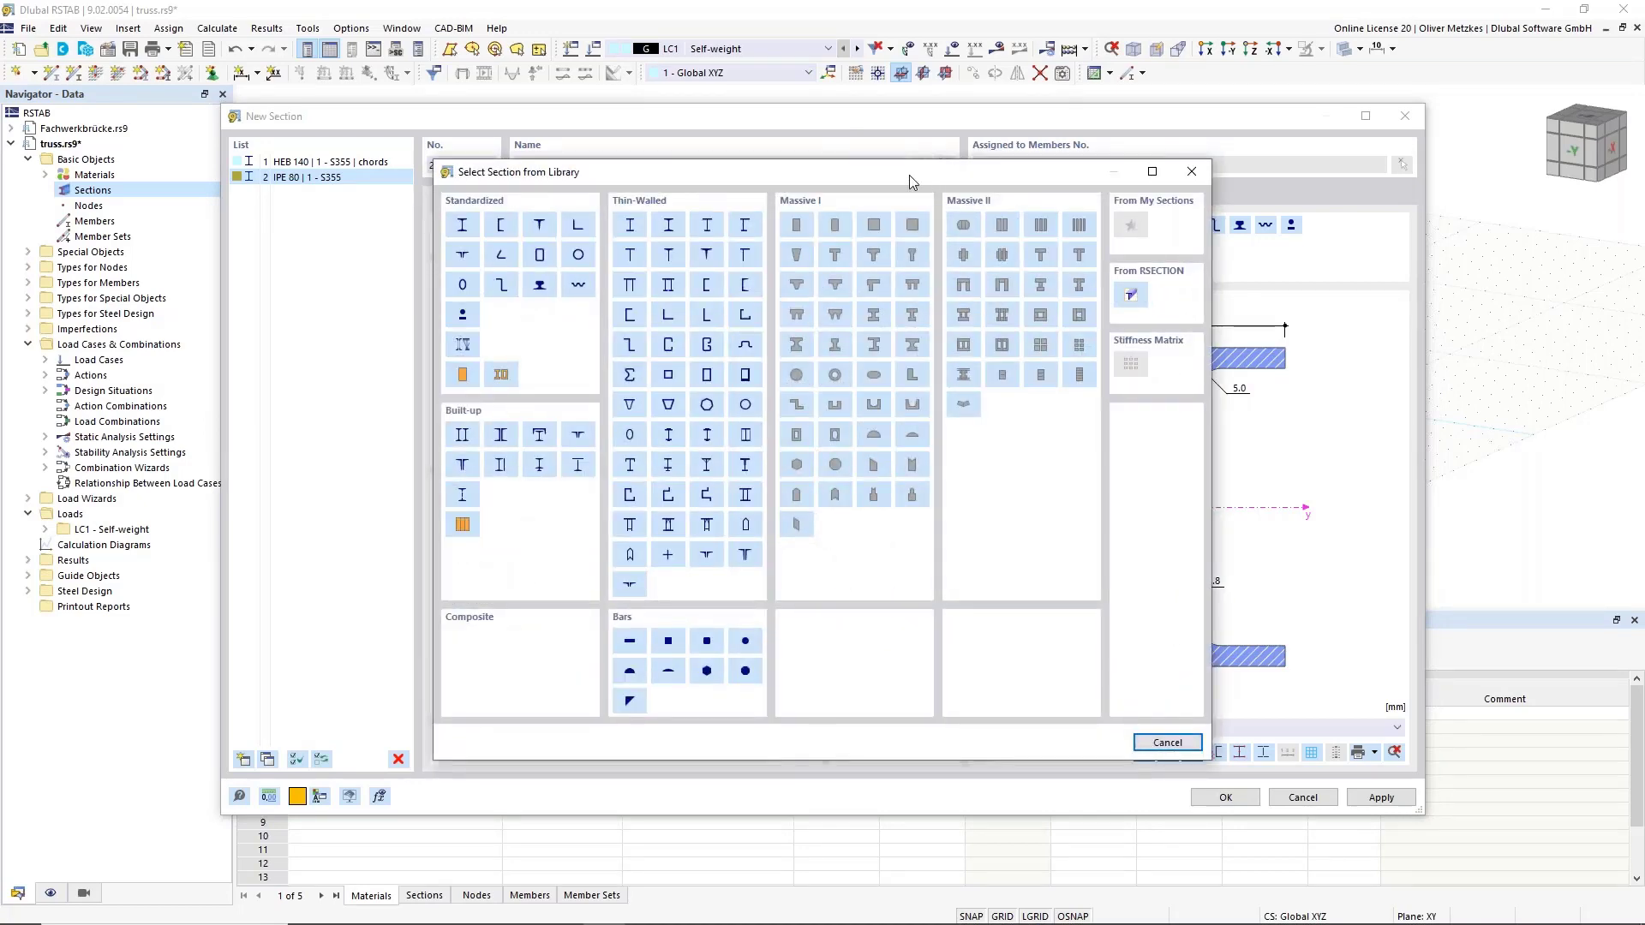
{"action": "left_click", "coordinate": [461, 227]}
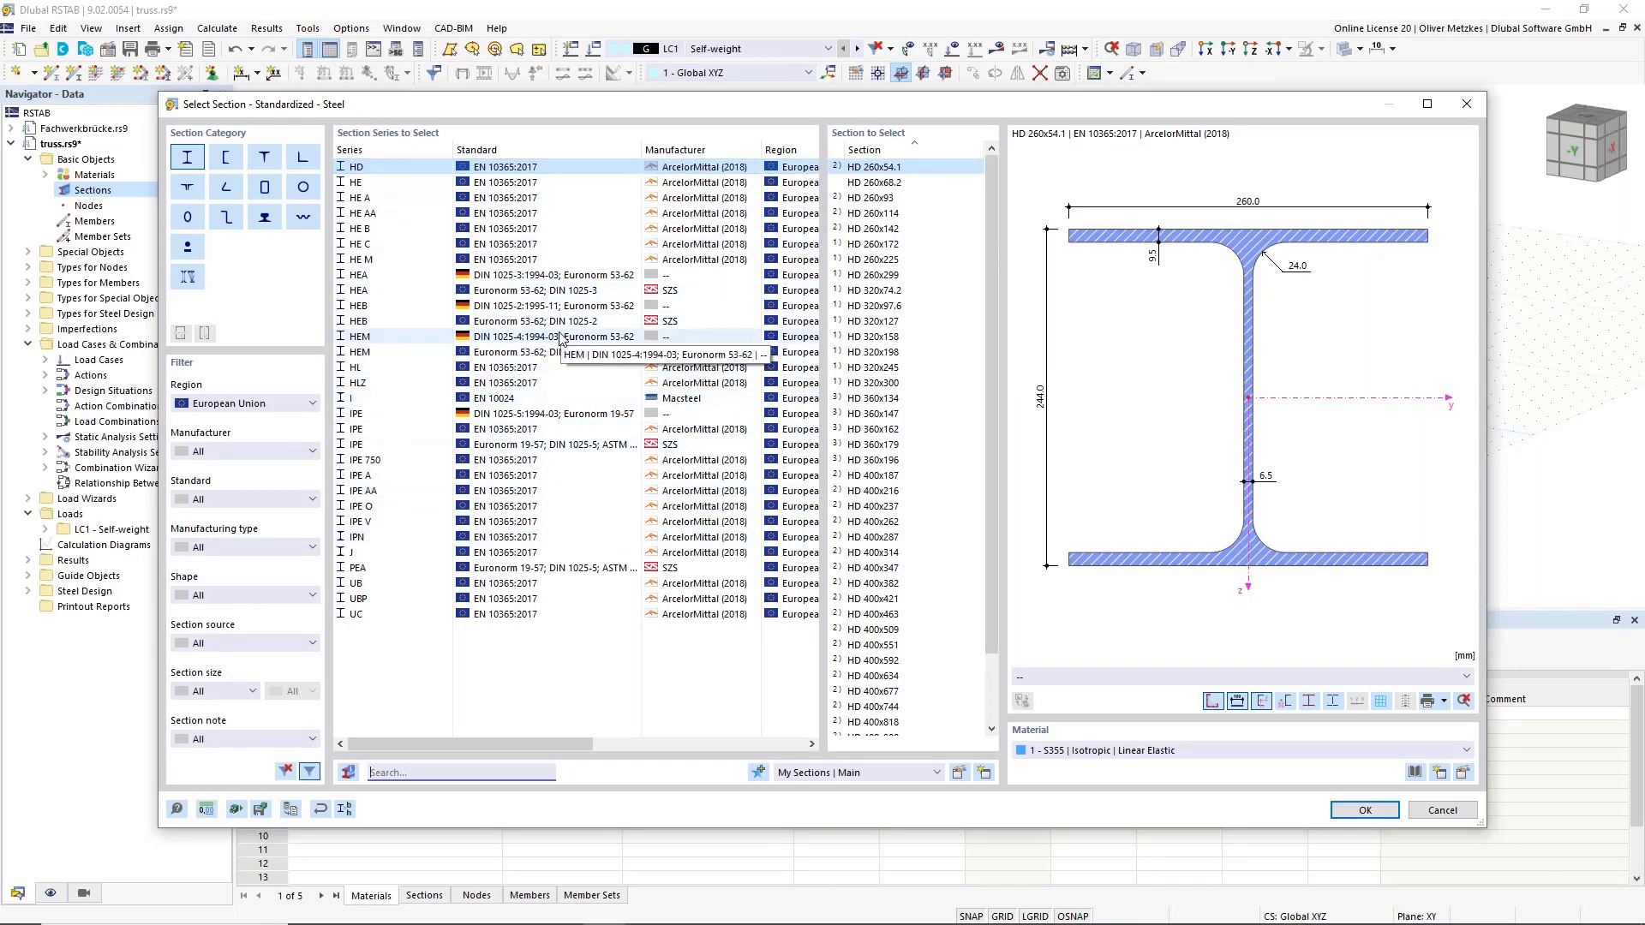
{"action": "left_click", "coordinate": [535, 275]}
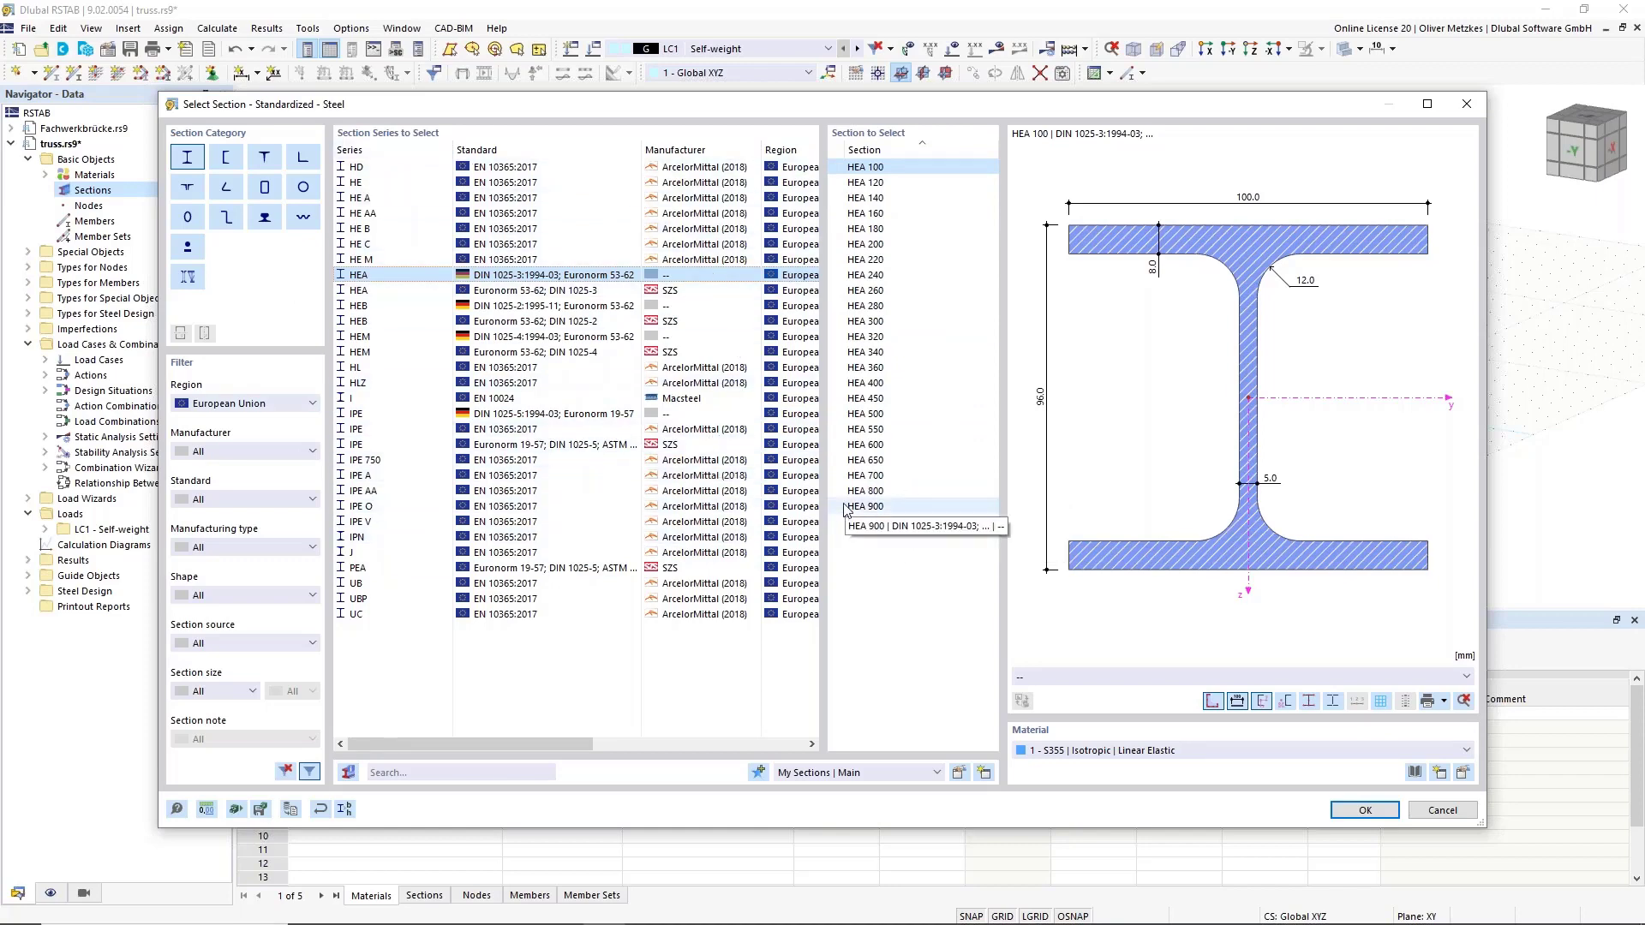
{"action": "left_click", "coordinate": [890, 522], "text": "shift"}
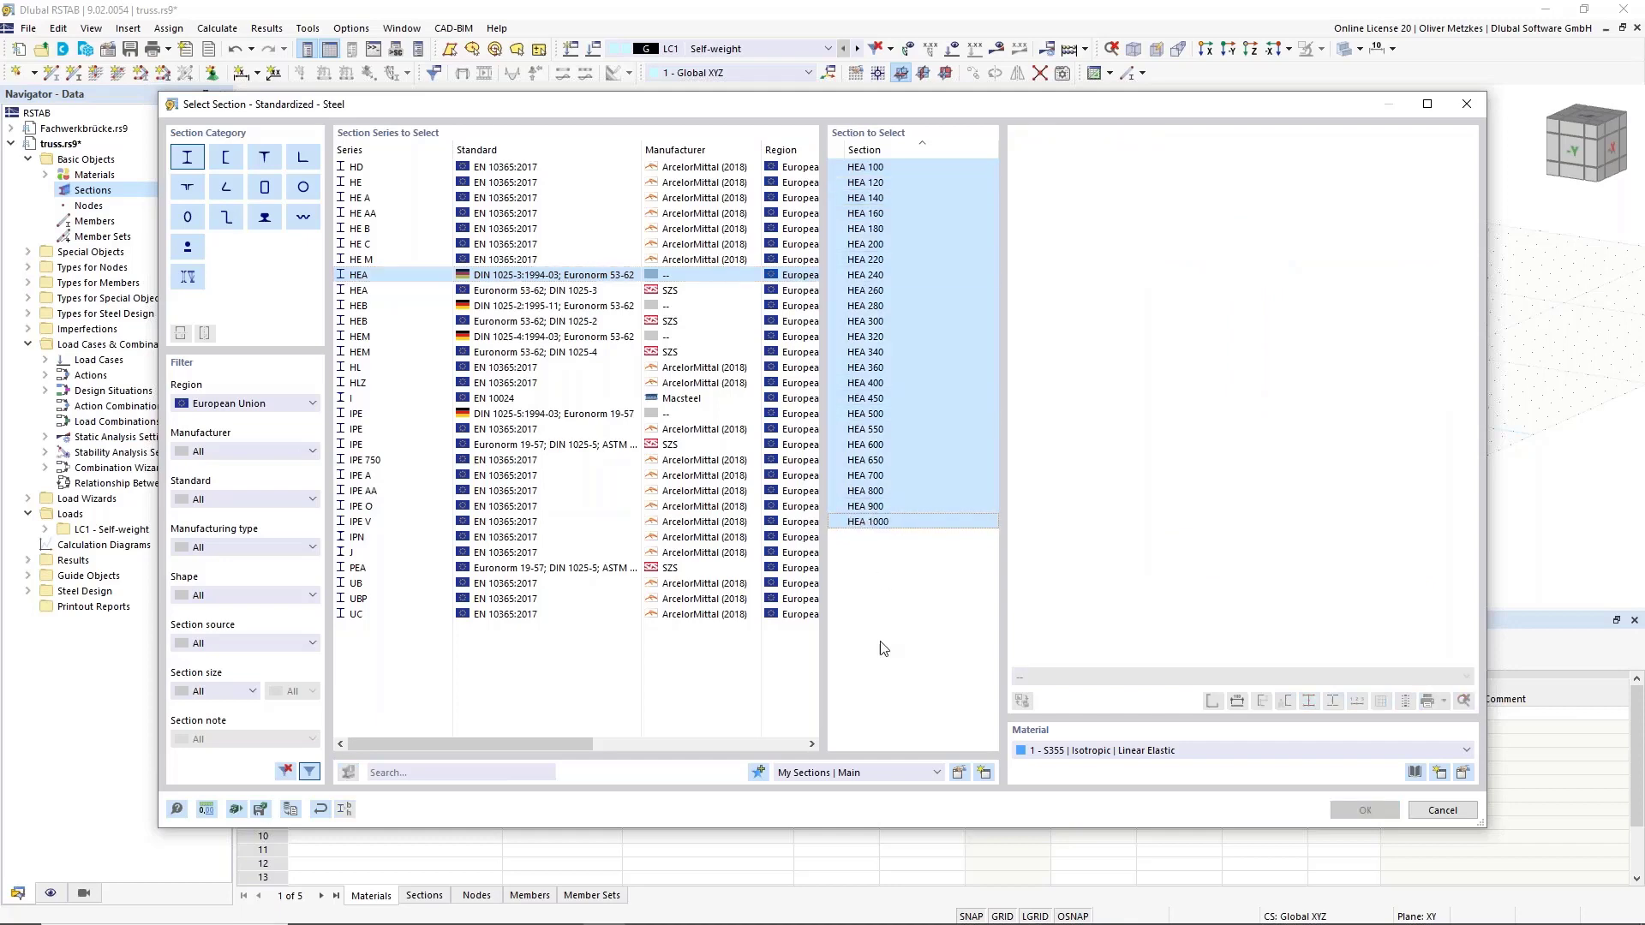
{"action": "left_click", "coordinate": [760, 777]}
{"action": "left_click", "coordinate": [1443, 810]}
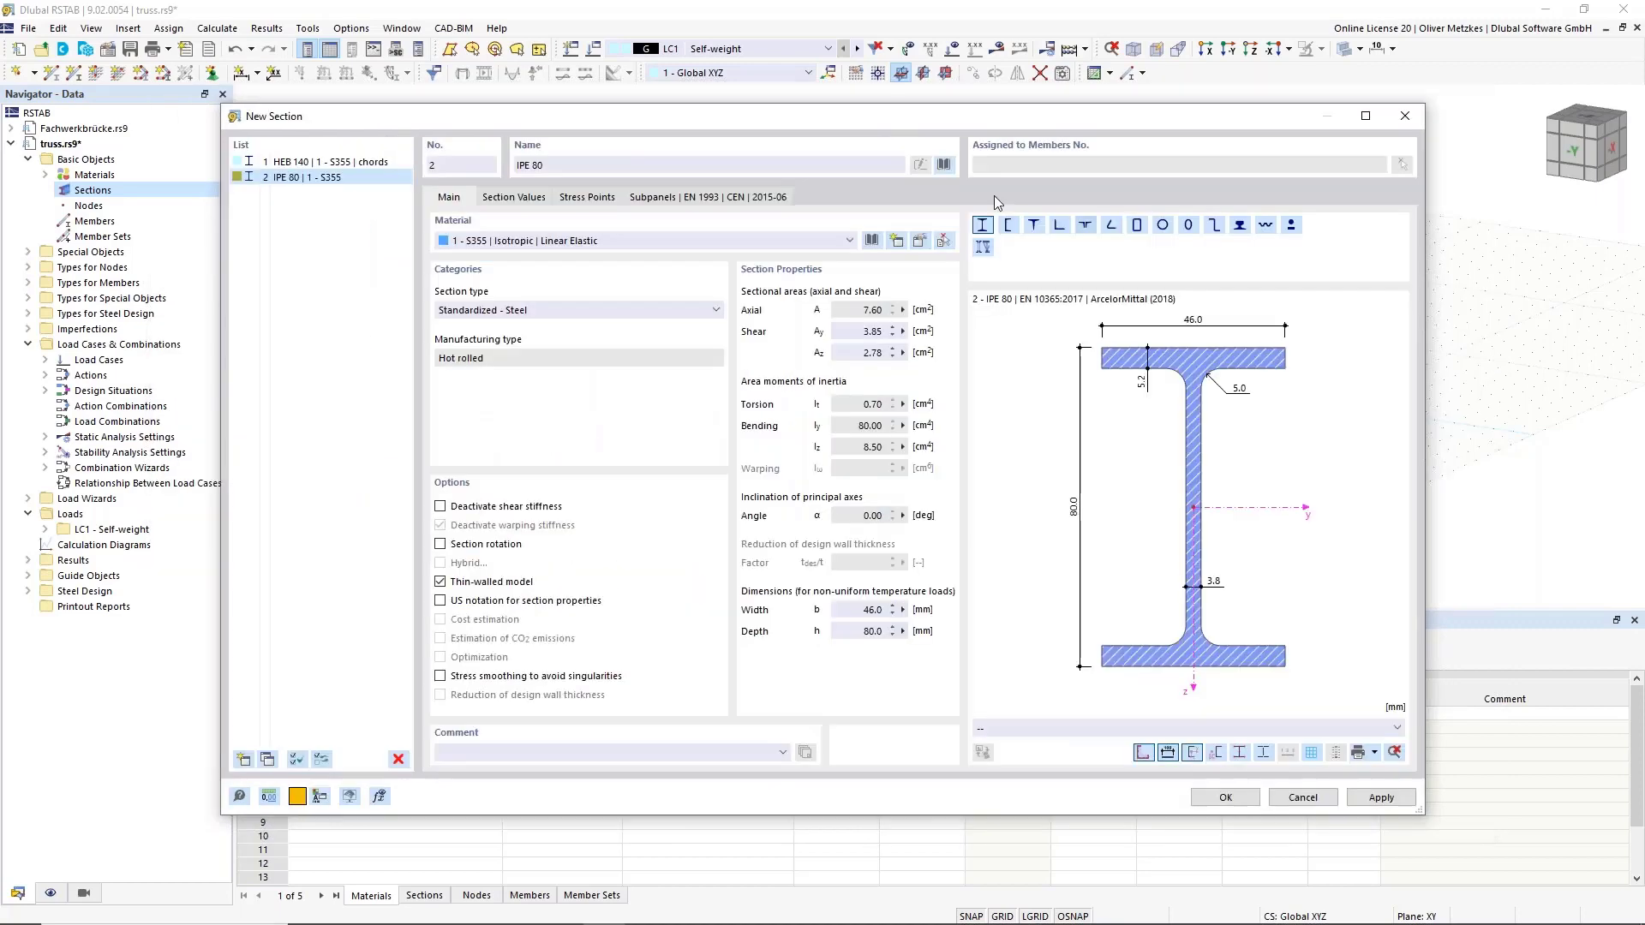
Make section 2 an HEA 100 from My Sections with the comment 'verticals'.
{"action": "left_click", "coordinate": [943, 169]}
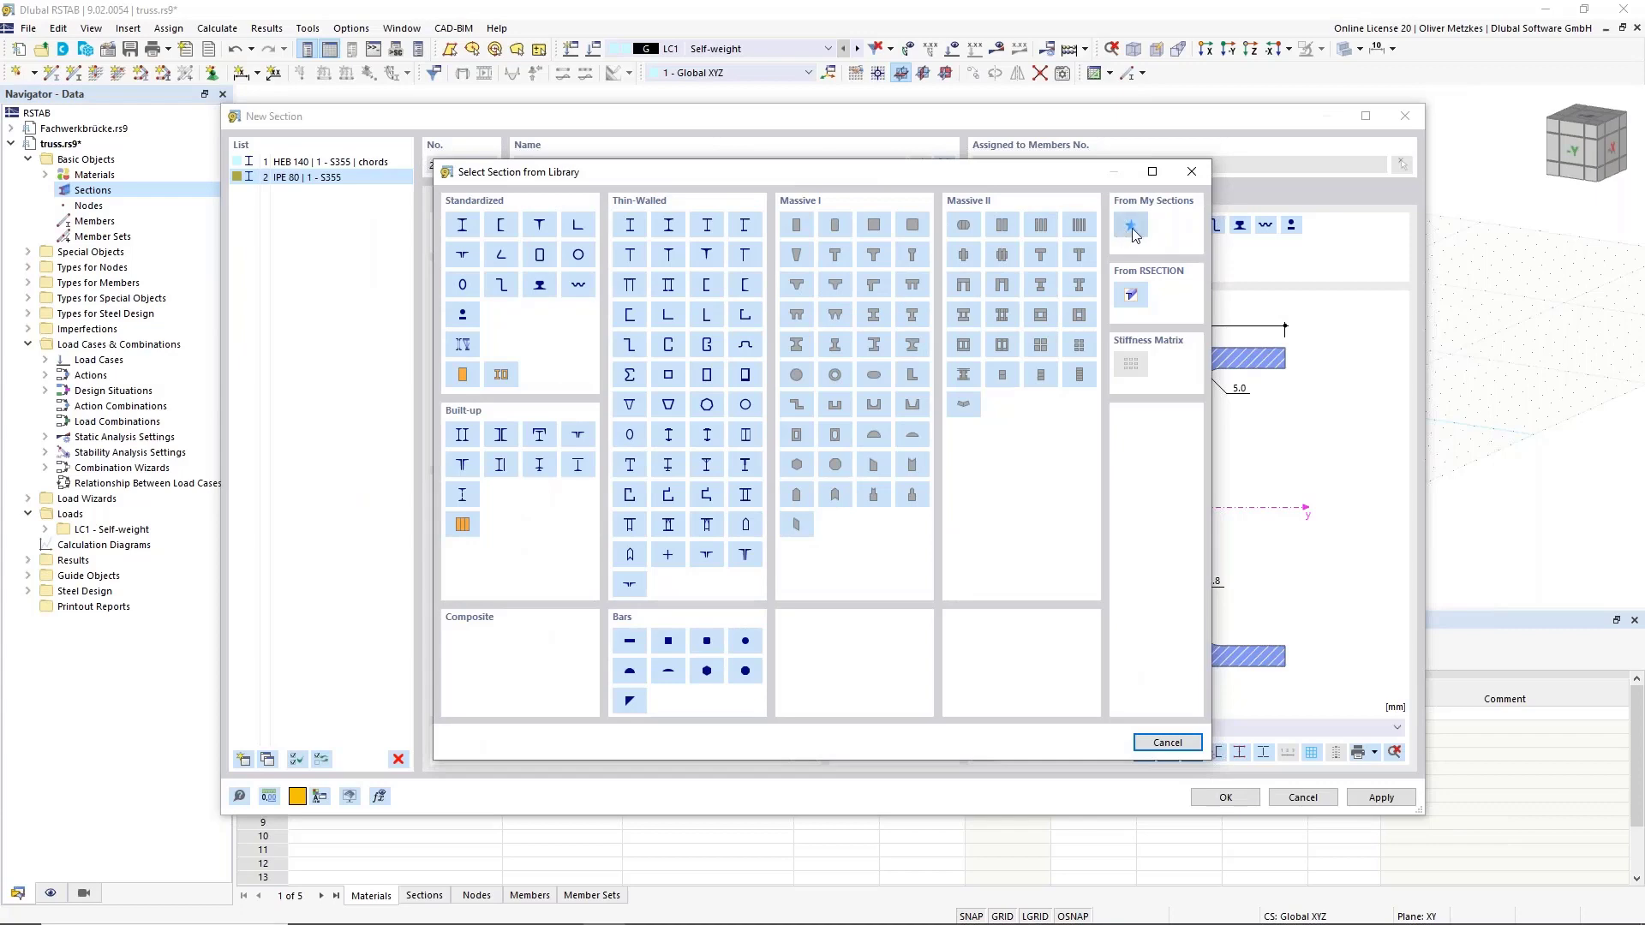
{"action": "left_click", "coordinate": [1131, 228]}
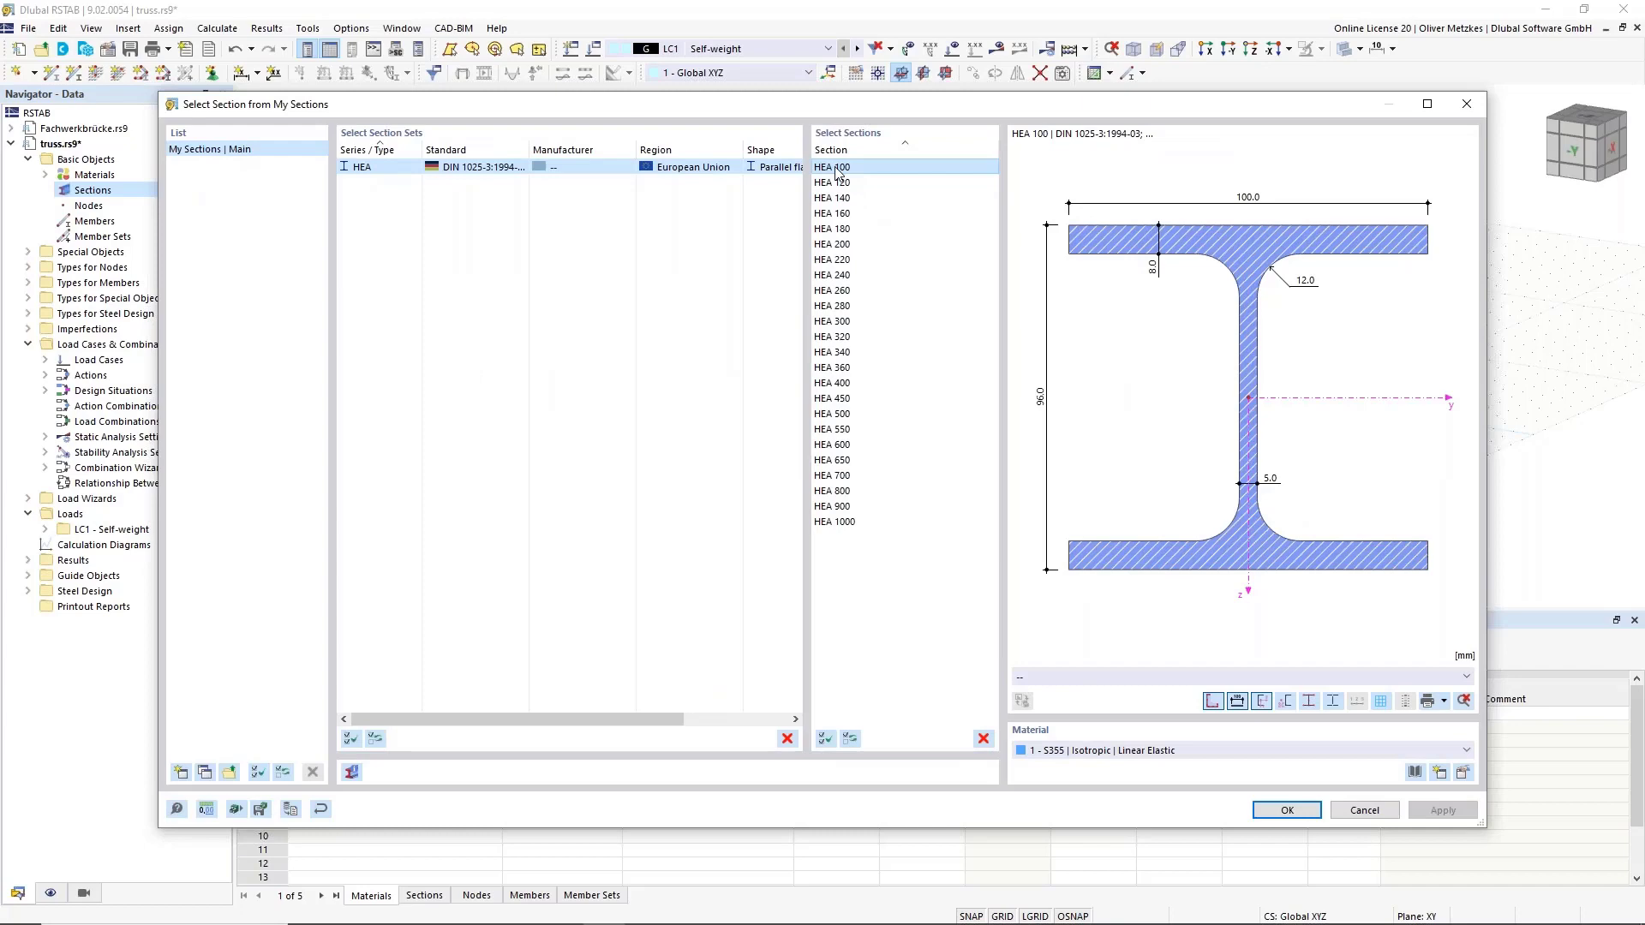
{"action": "left_click", "coordinate": [1287, 810]}
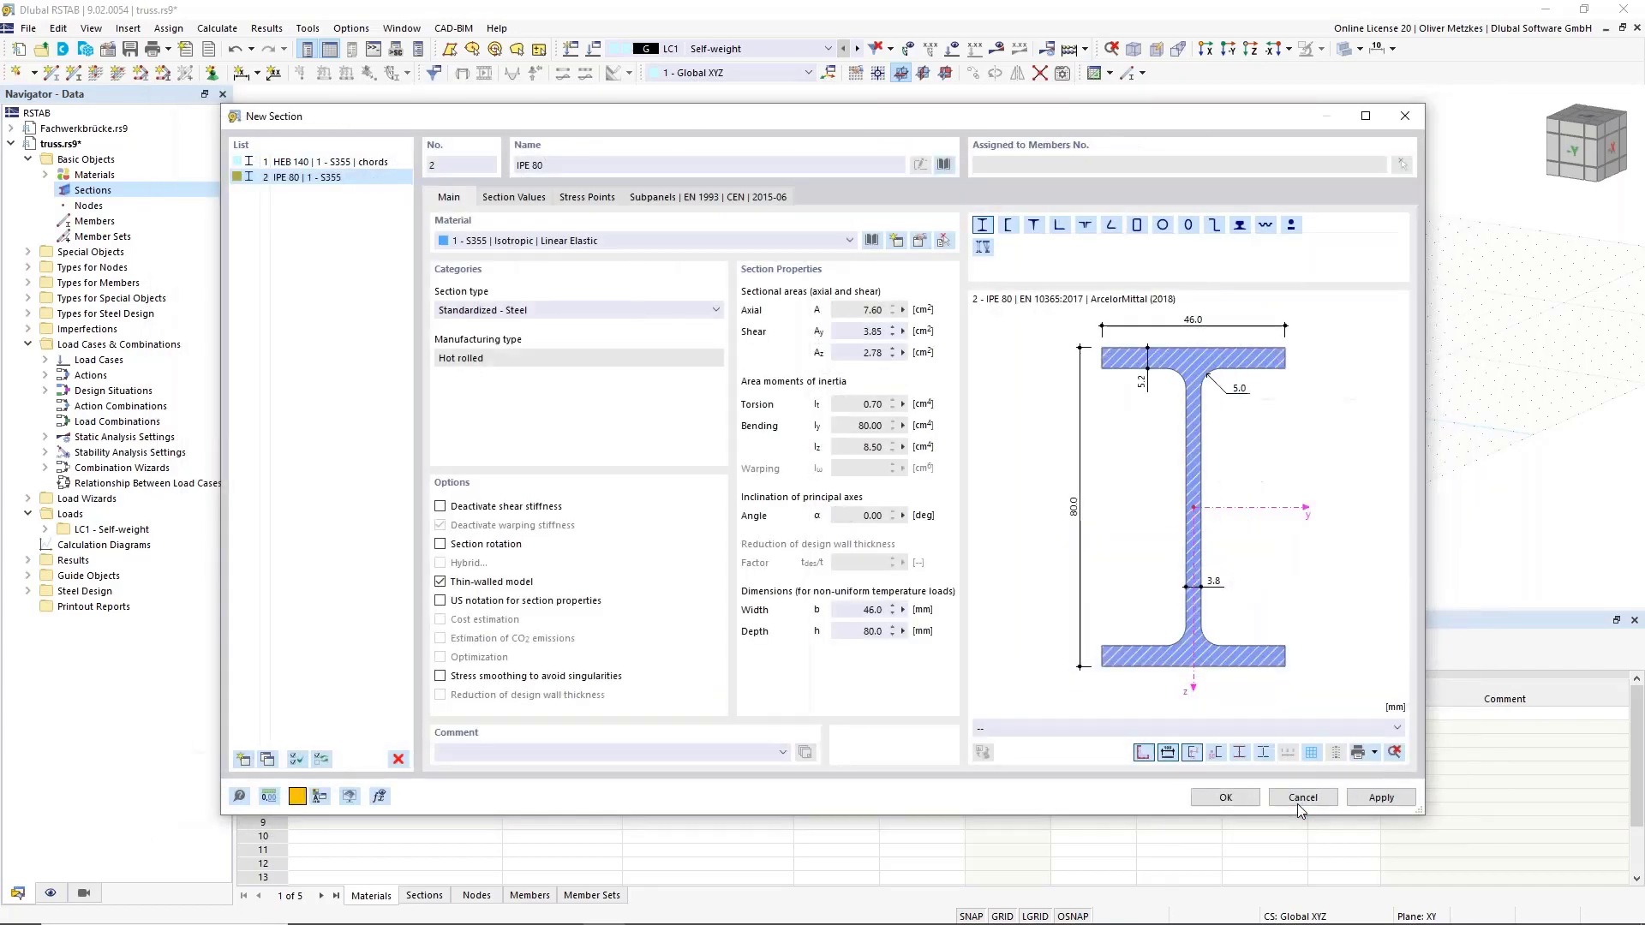
{"action": "left_click", "coordinate": [731, 754]}
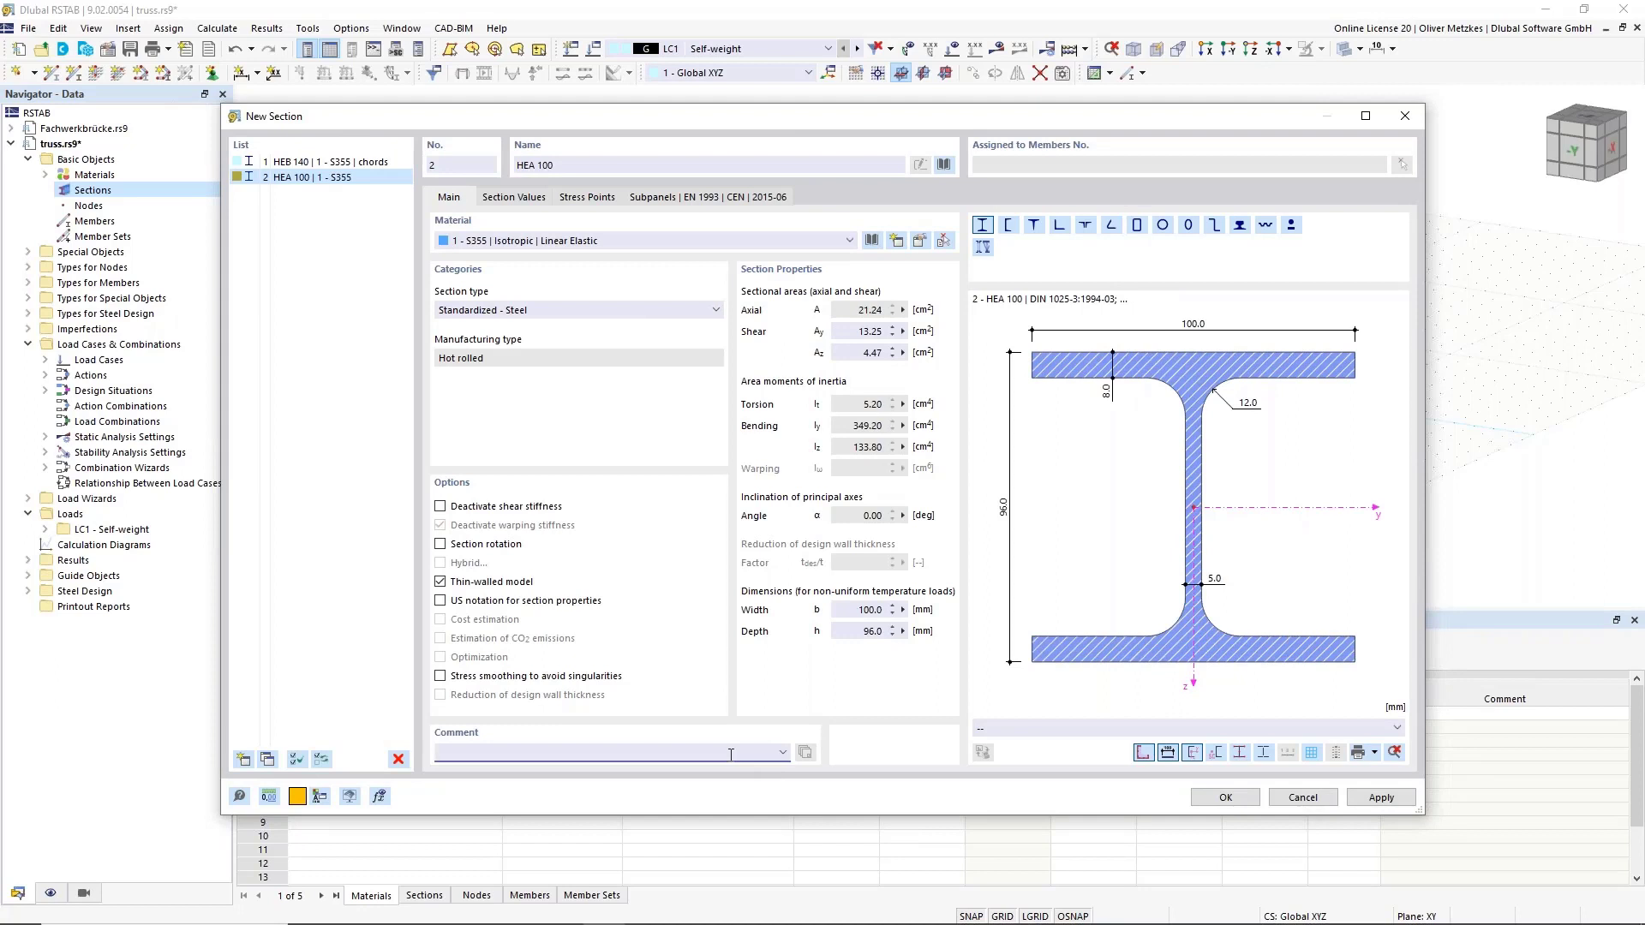
{"action": "type", "text": "verticals"}
{"action": "left_click", "coordinate": [578, 166]}
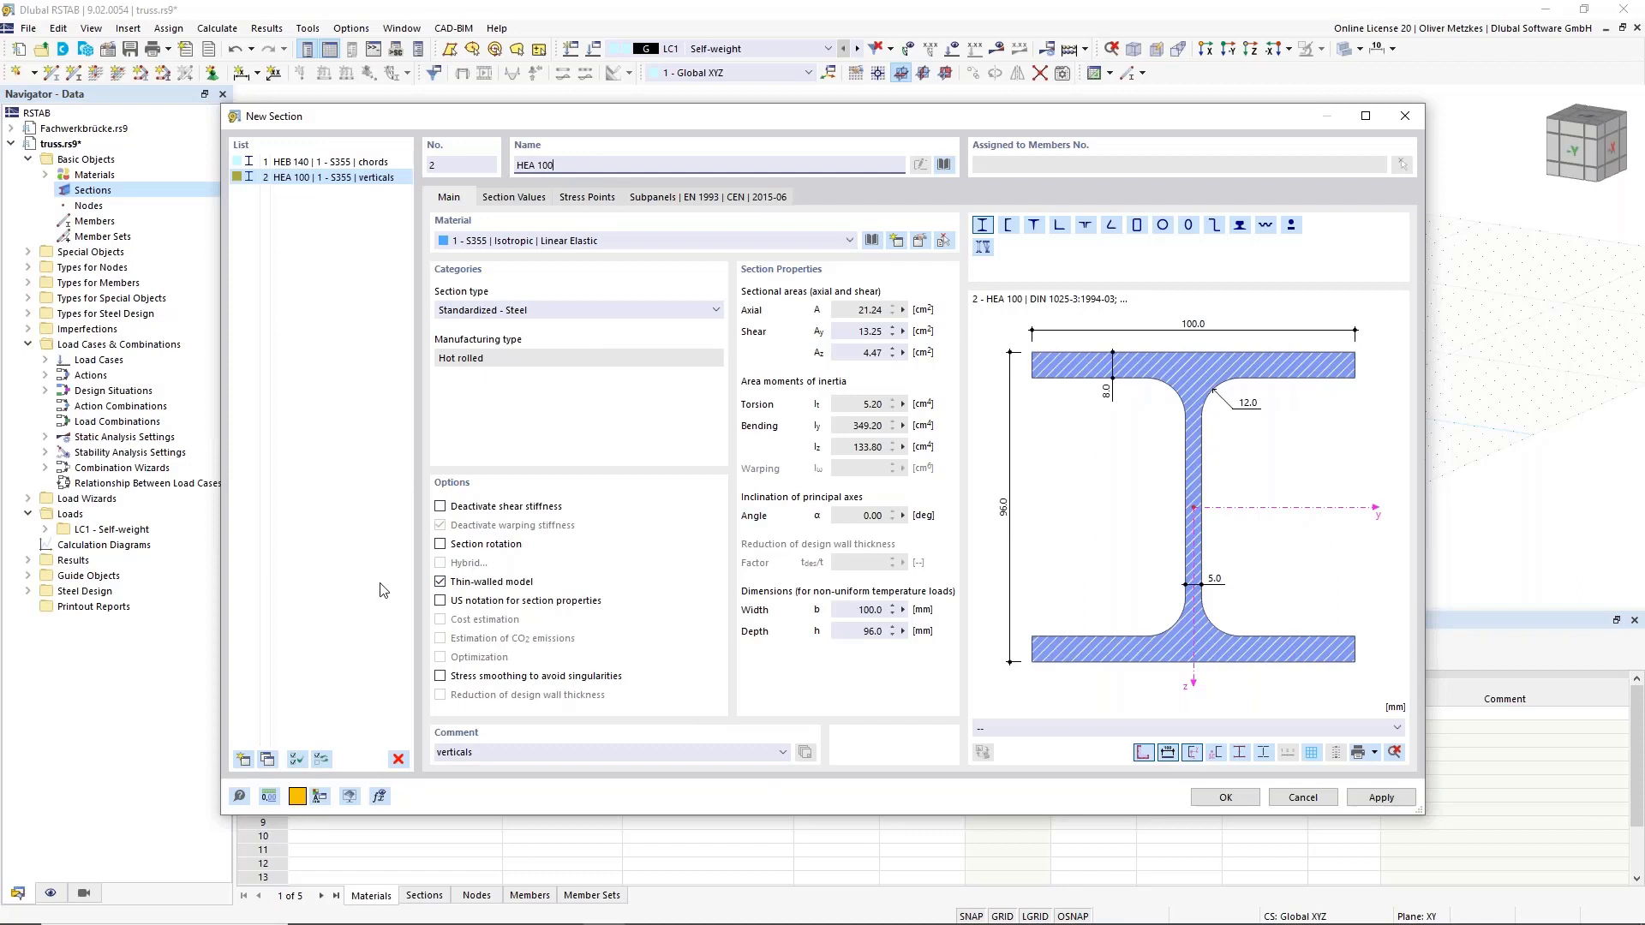
Copy it as section 3, an HEA 100 commented 'diagonals'.
{"action": "left_click", "coordinate": [267, 759]}
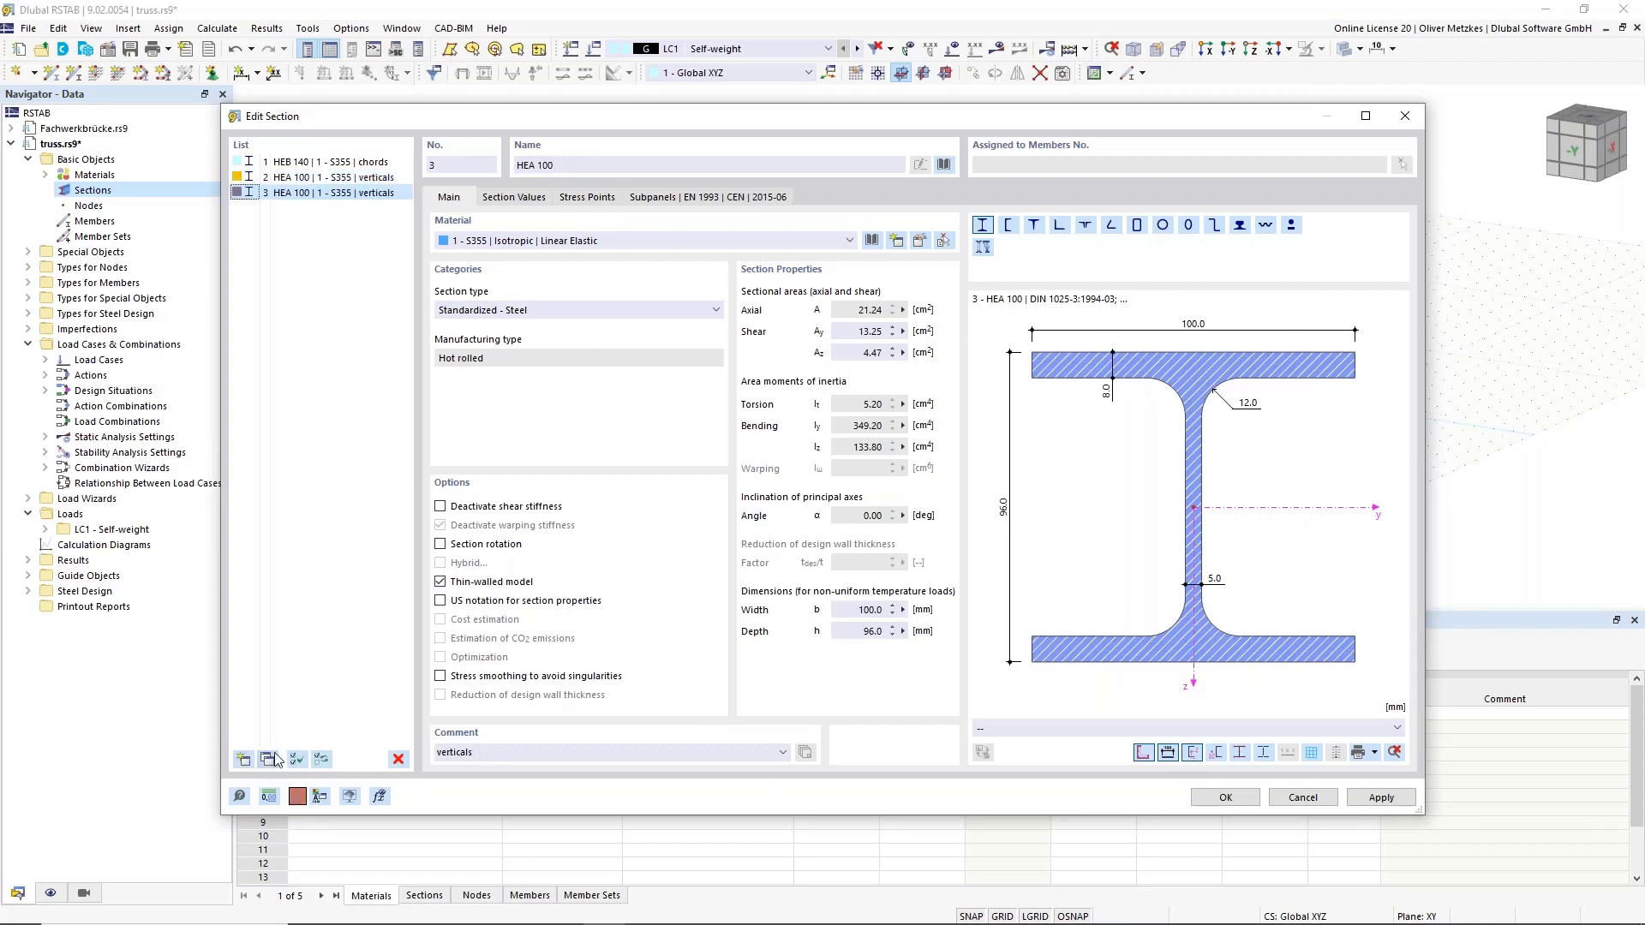
{"action": "left_click", "coordinate": [476, 751]}
{"action": "type", "text": "diagonals"}
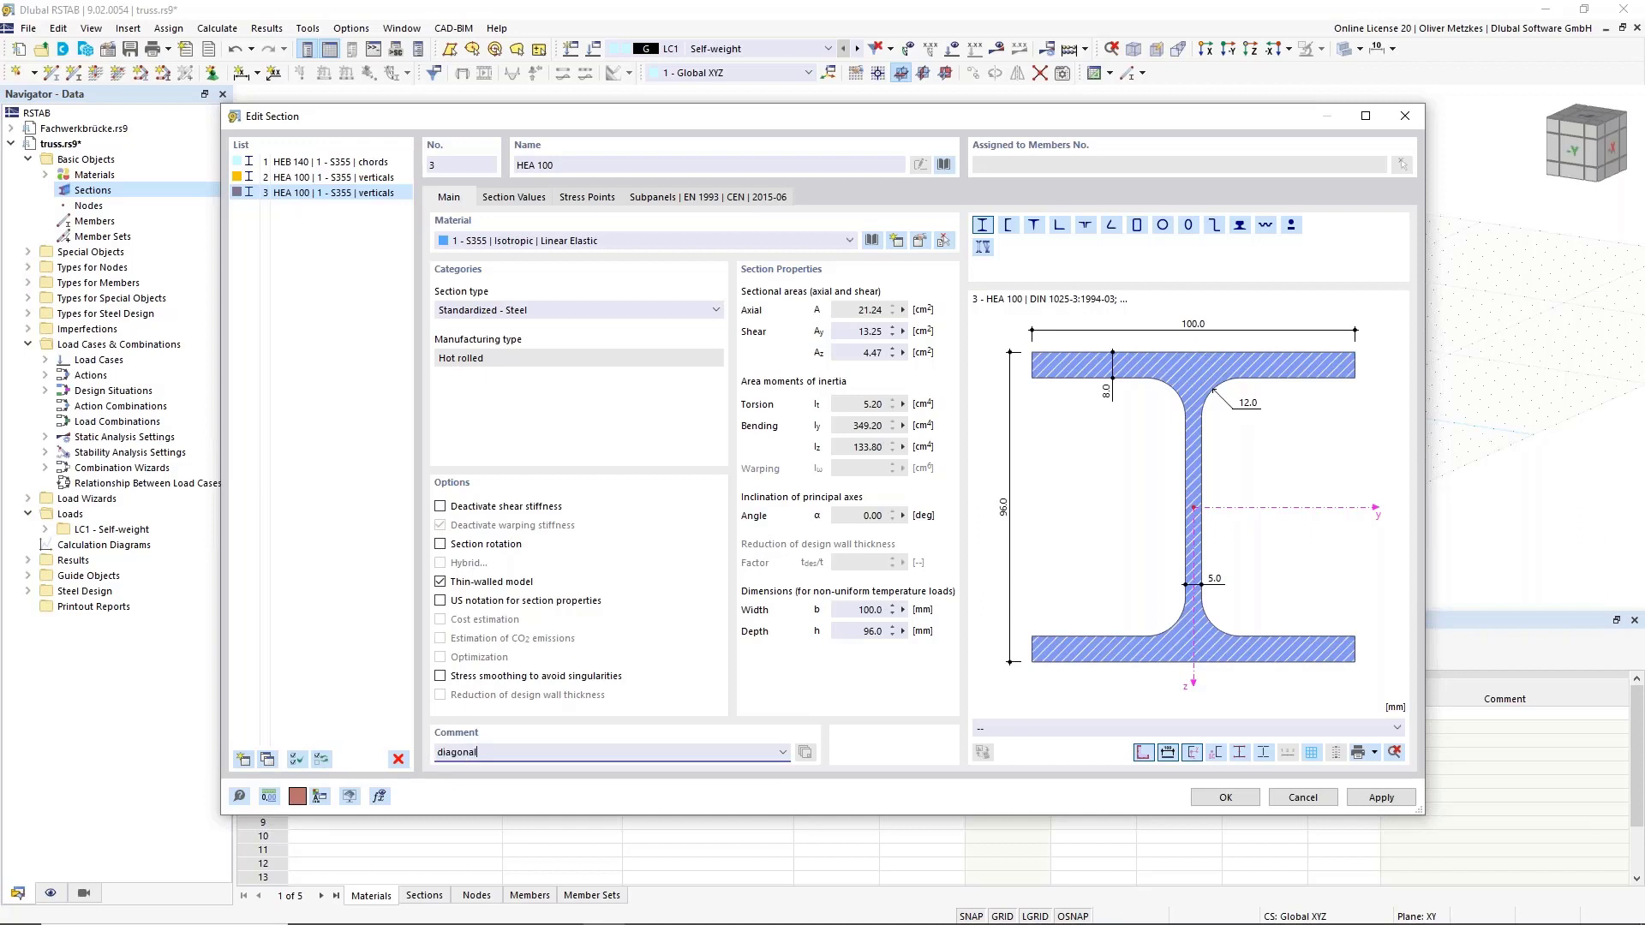
{"action": "left_click", "coordinate": [257, 423]}
{"action": "left_click", "coordinate": [244, 760]}
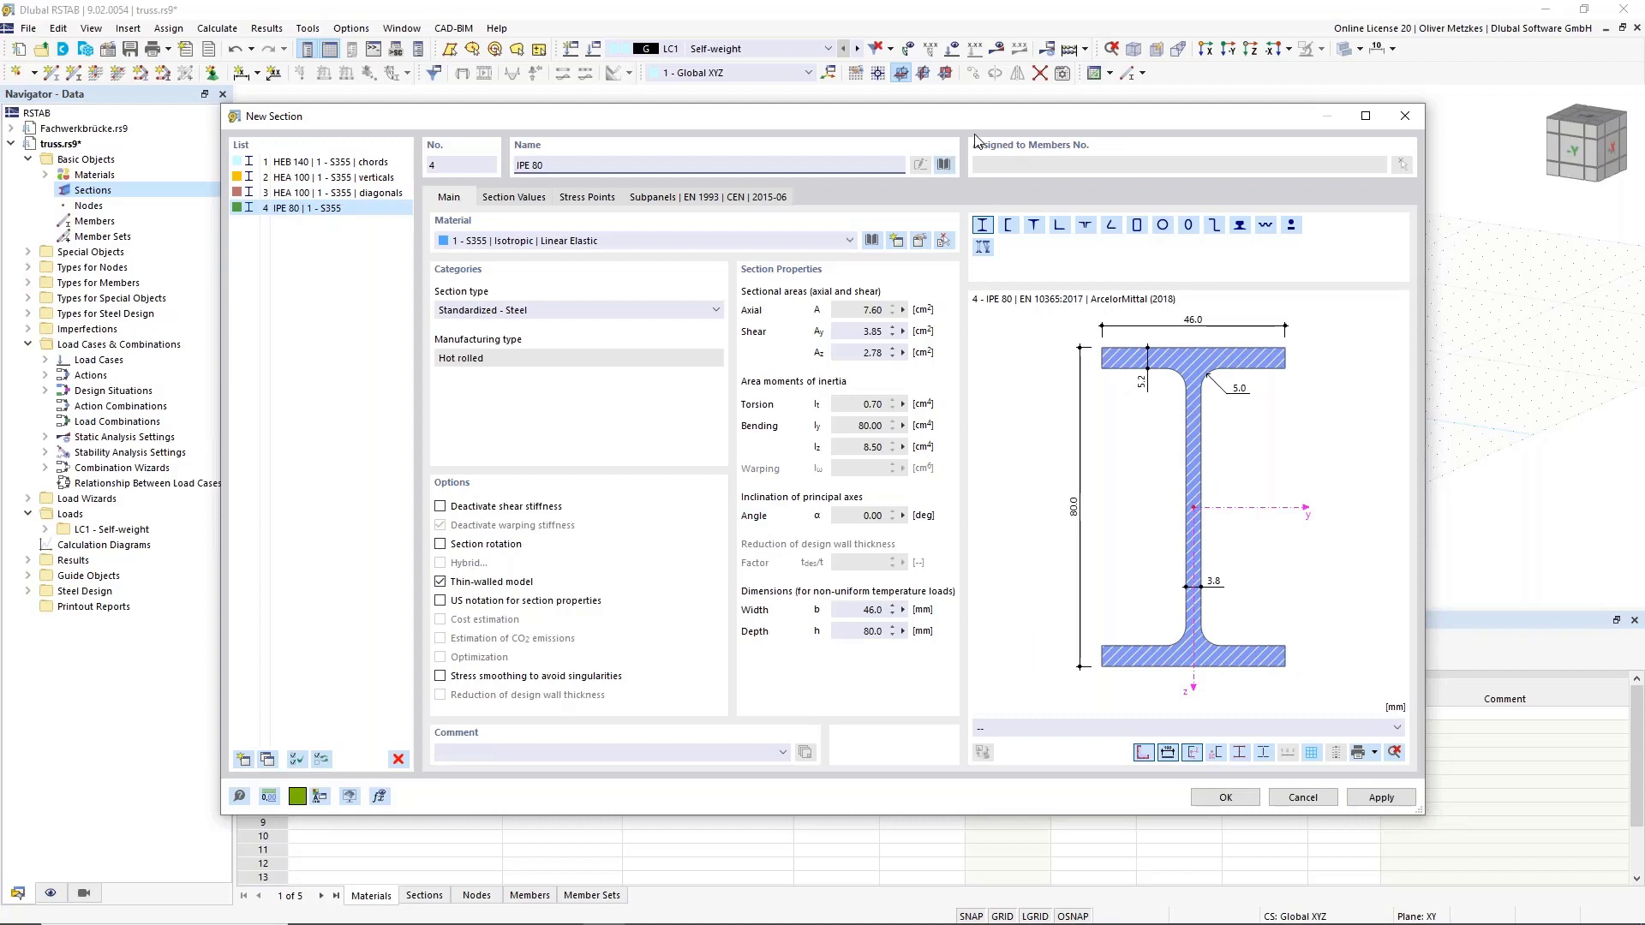
Change section 4 to IPE 100 with the comment 'cross beams'.
{"action": "left_click_drag", "start_coordinate": [558, 169], "coordinate": [512, 167]}
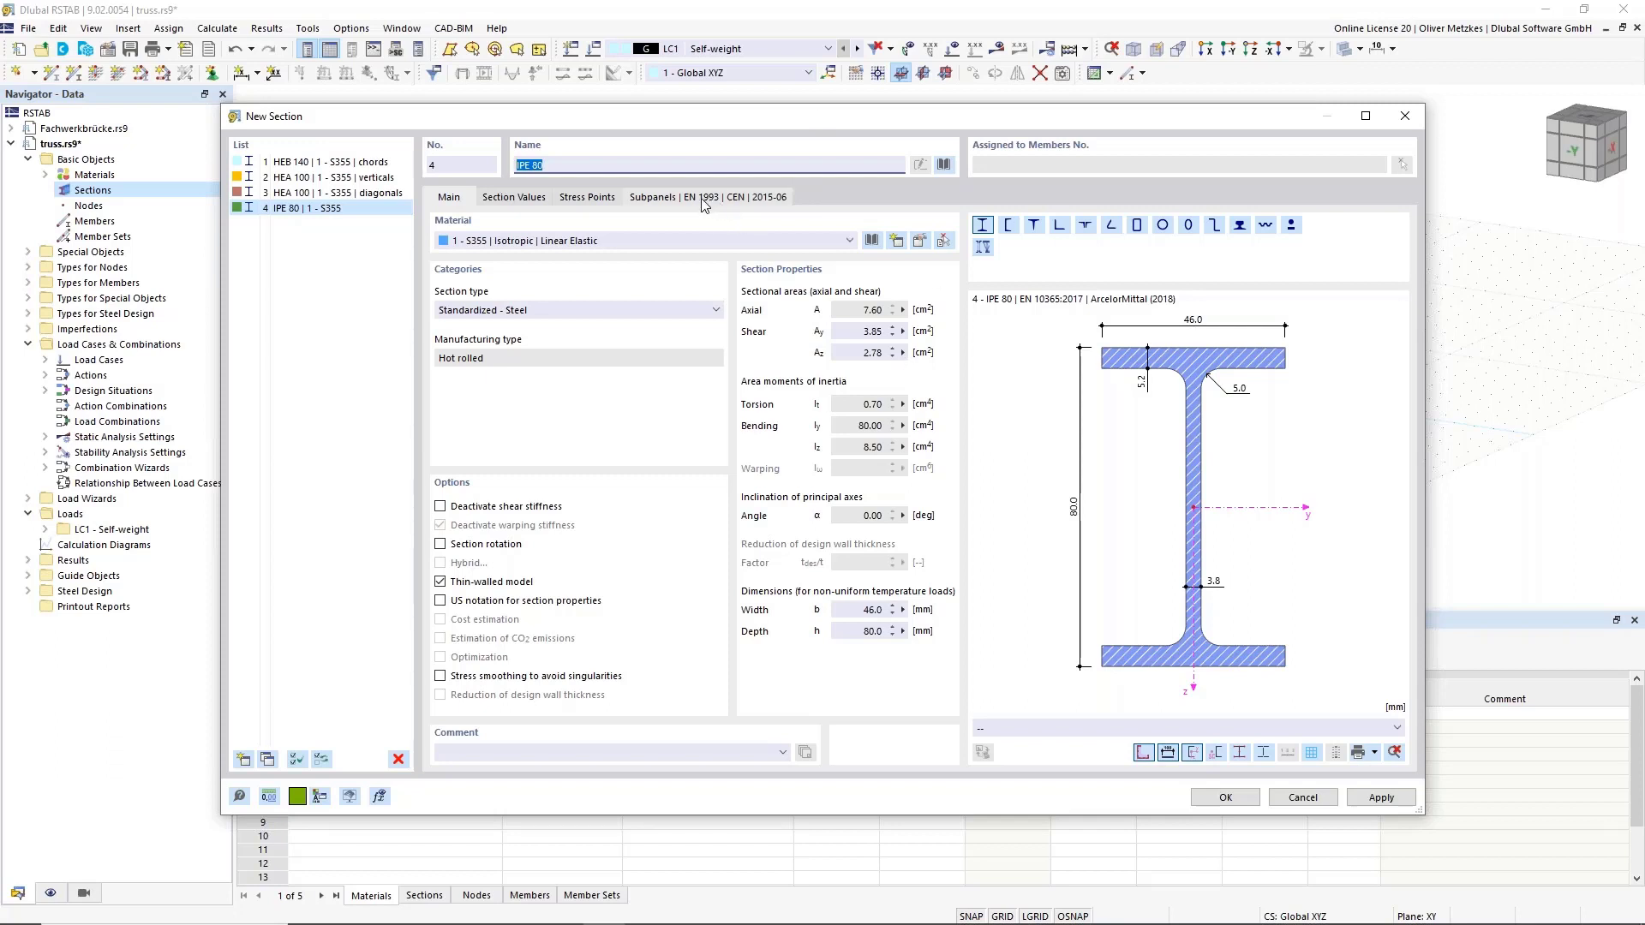
{"action": "type", "text": "IPE 100"}
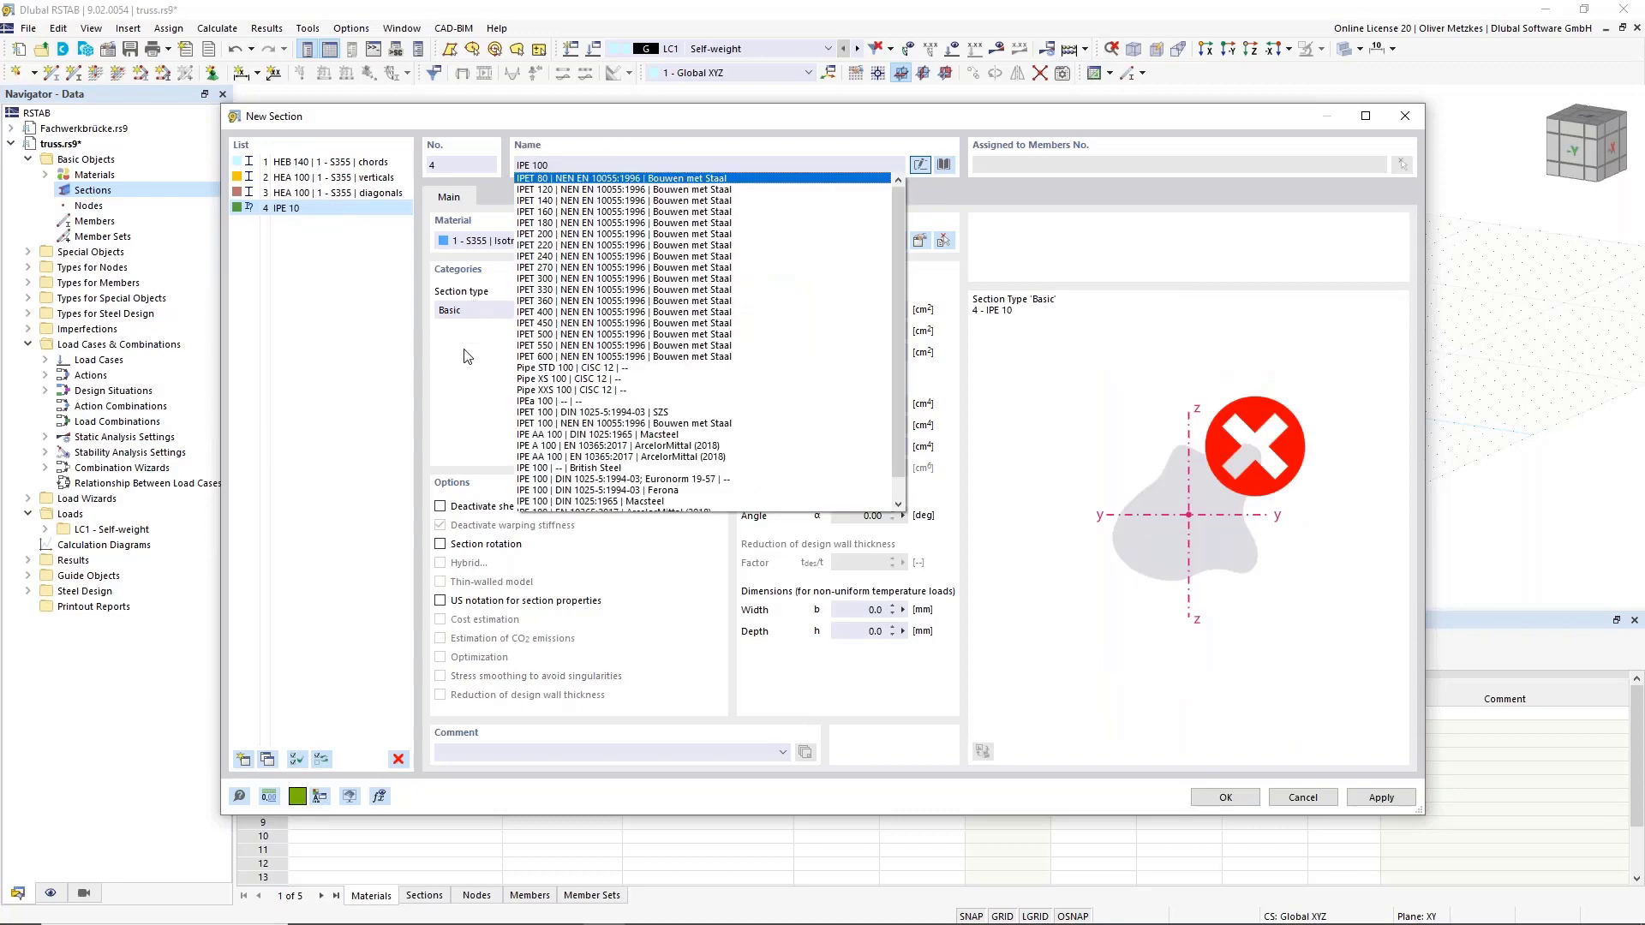
{"action": "key", "text": "Return"}
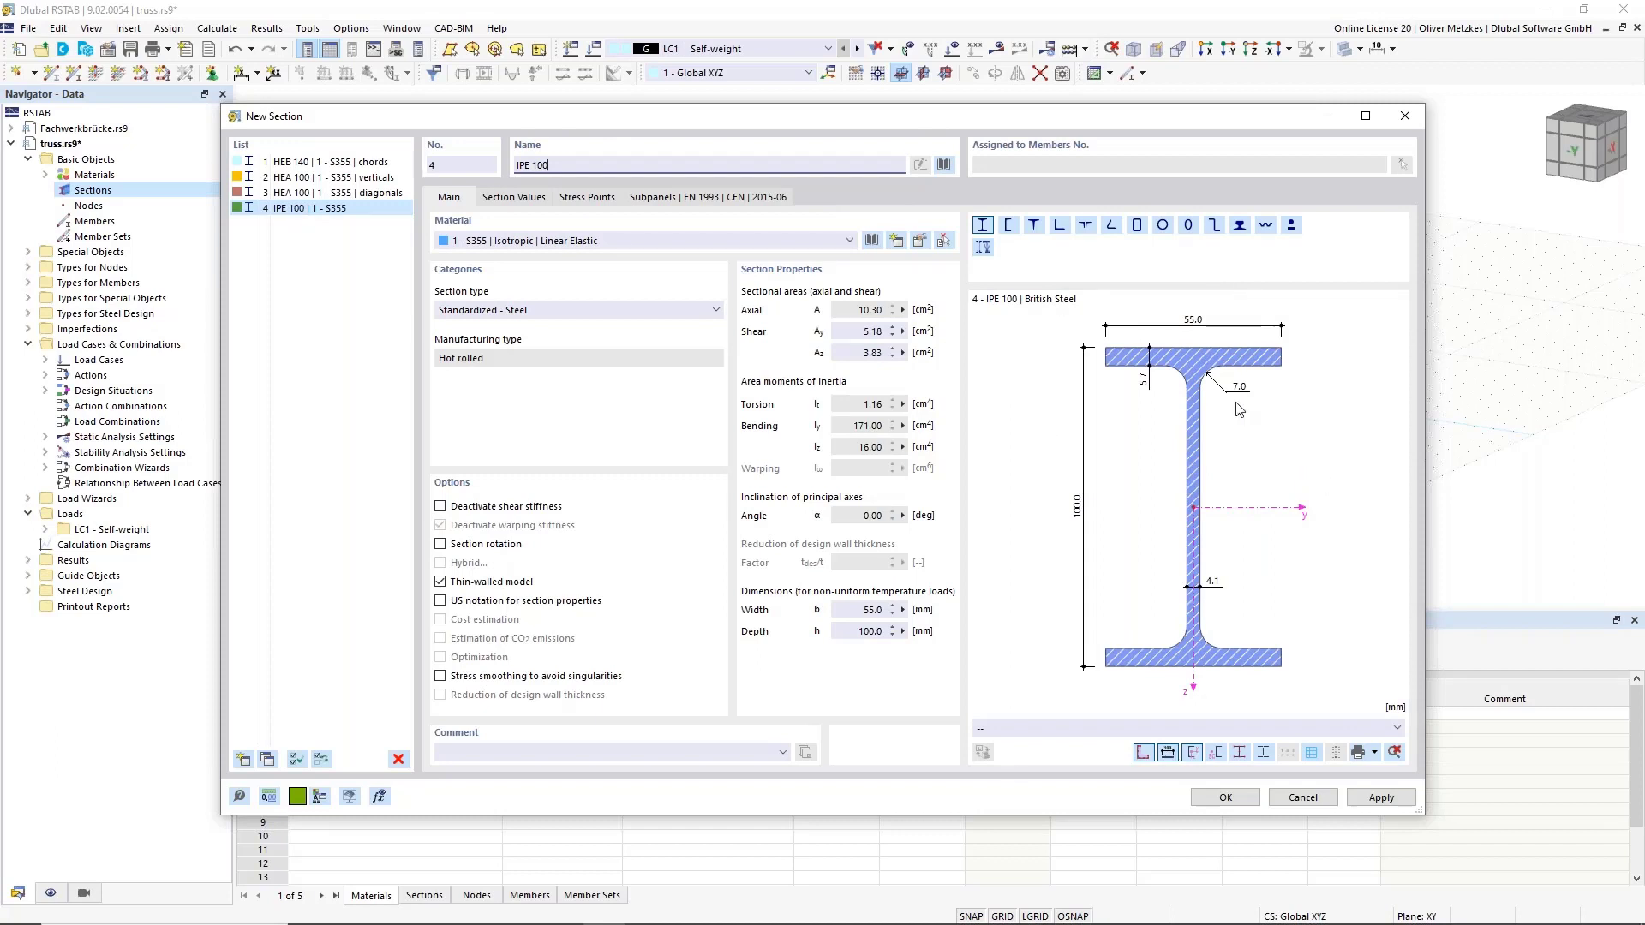
{"action": "left_click", "coordinate": [469, 757]}
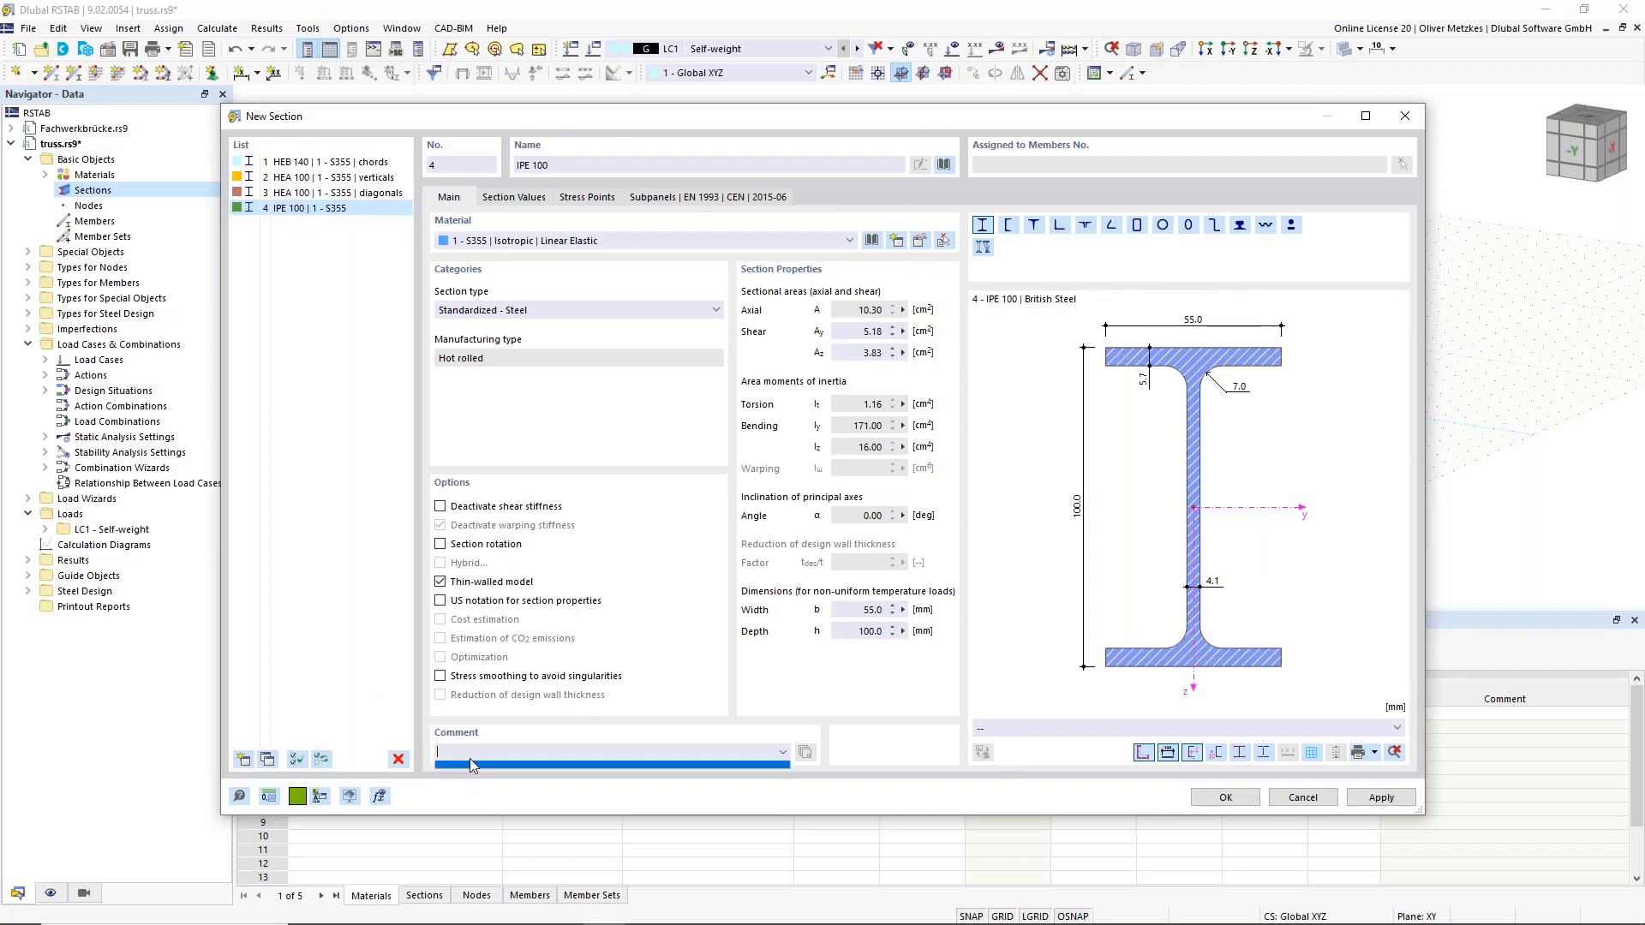
{"action": "left_click", "coordinate": [469, 758]}
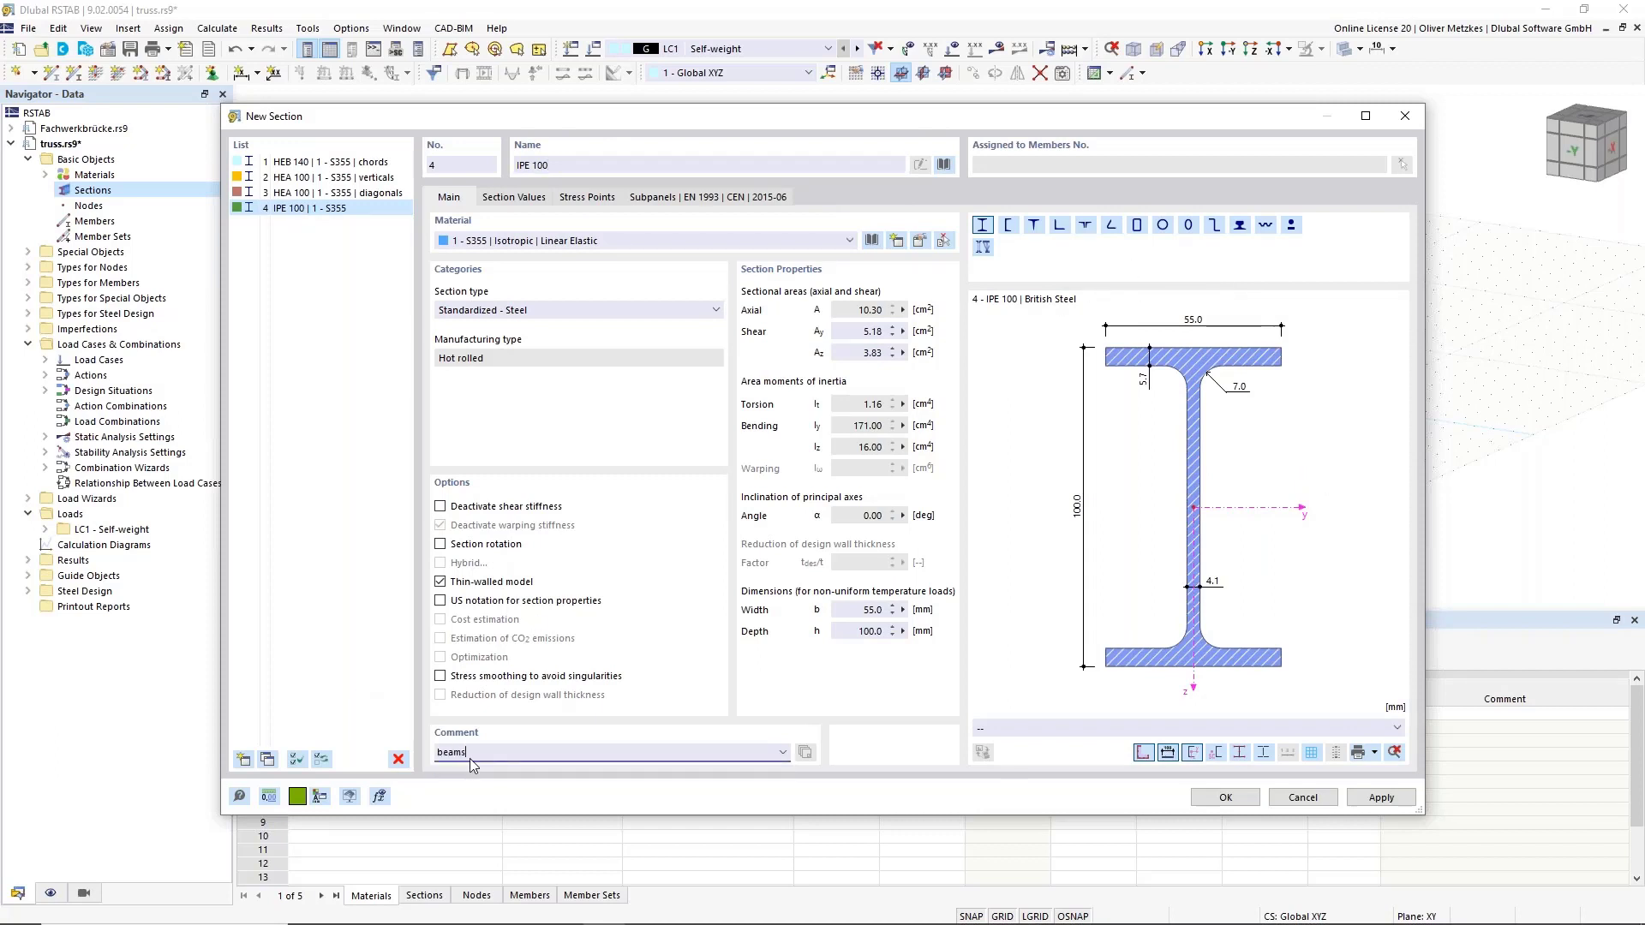
{"action": "type", "text": "beams"}
{"action": "key", "text": "Home"}
{"action": "type", "text": "cross"}
{"action": "left_click", "coordinate": [340, 462]}
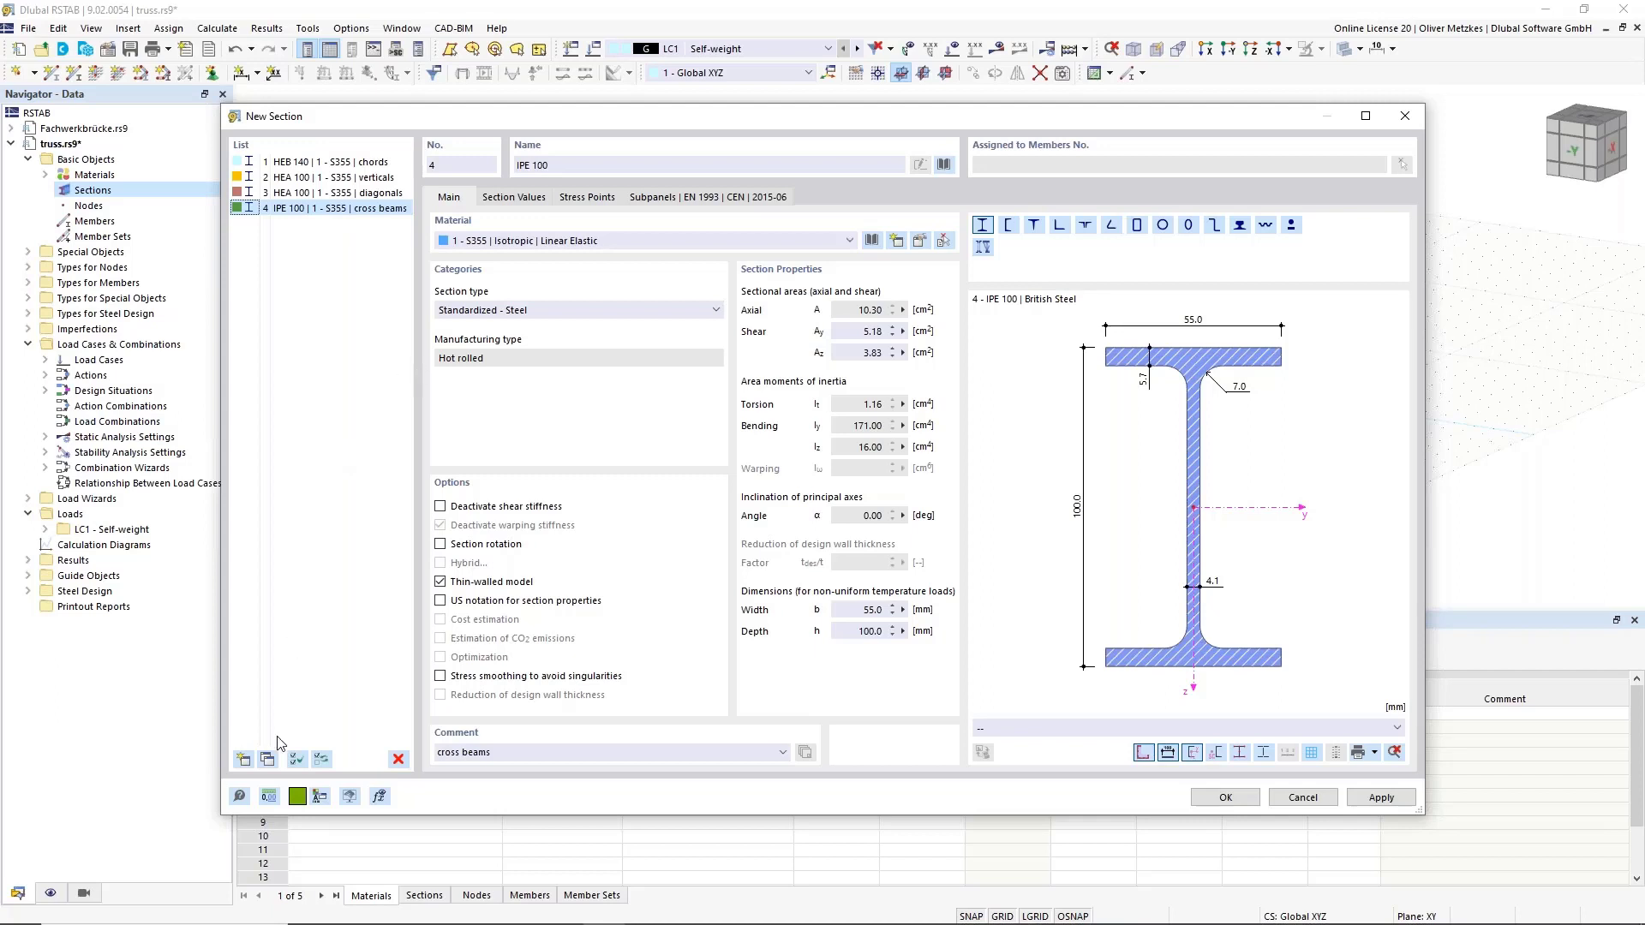
{"action": "left_click", "coordinate": [244, 760]}
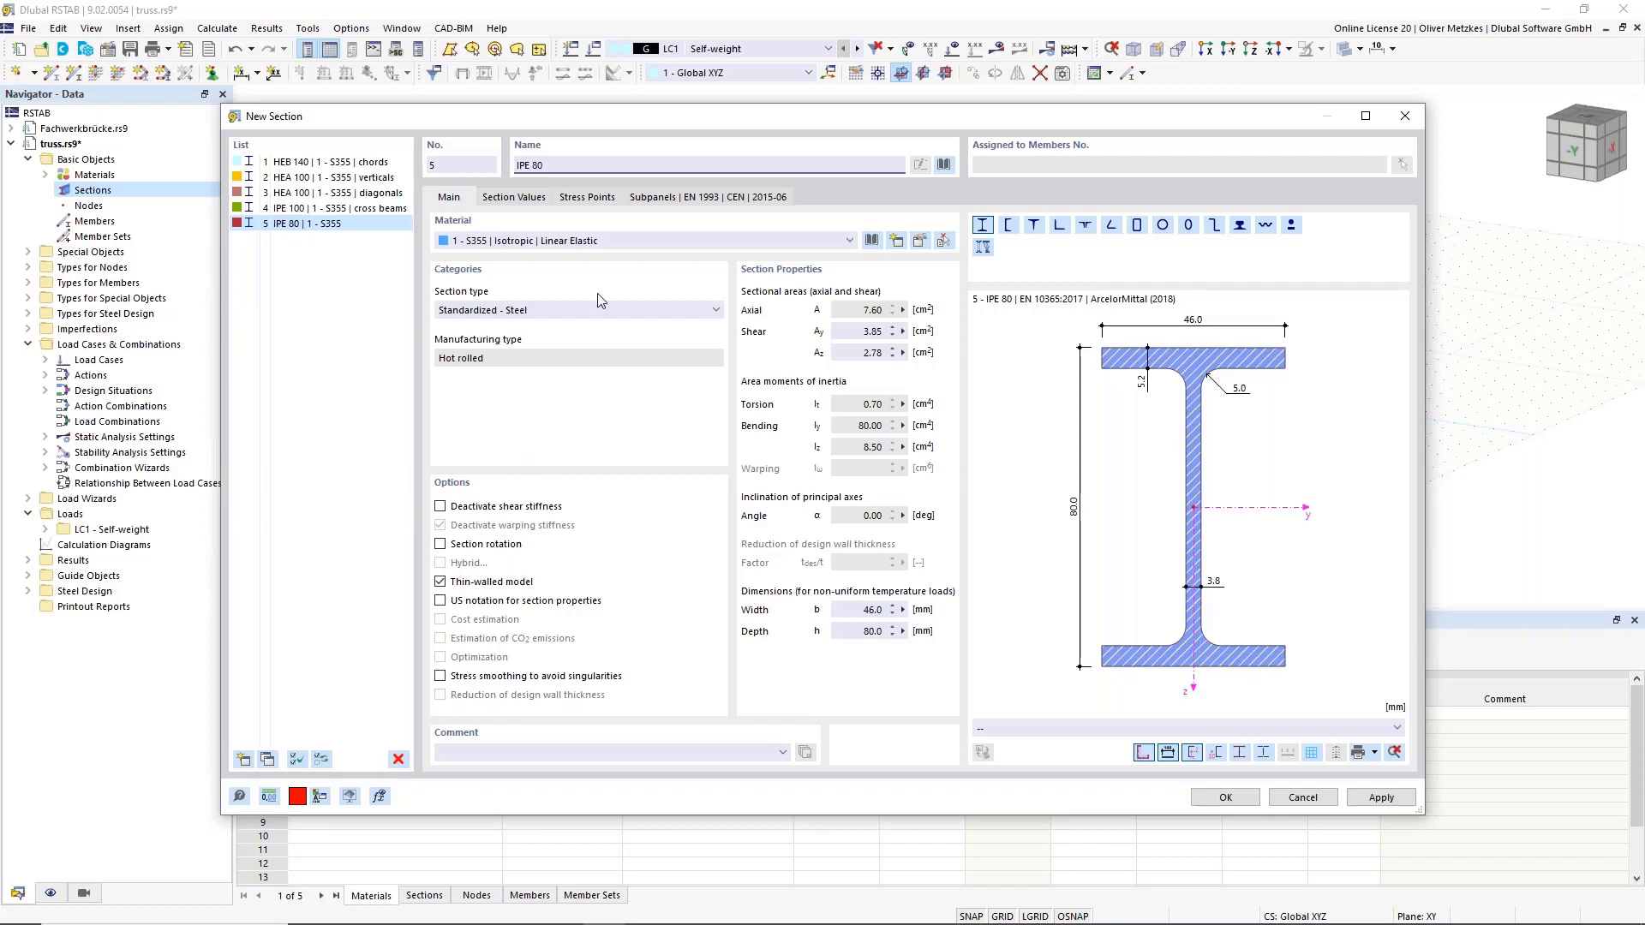
Set section 5 to the L 65x50x6 angle from the Macsteel EN 10056 series.
{"action": "left_click", "coordinate": [1059, 227]}
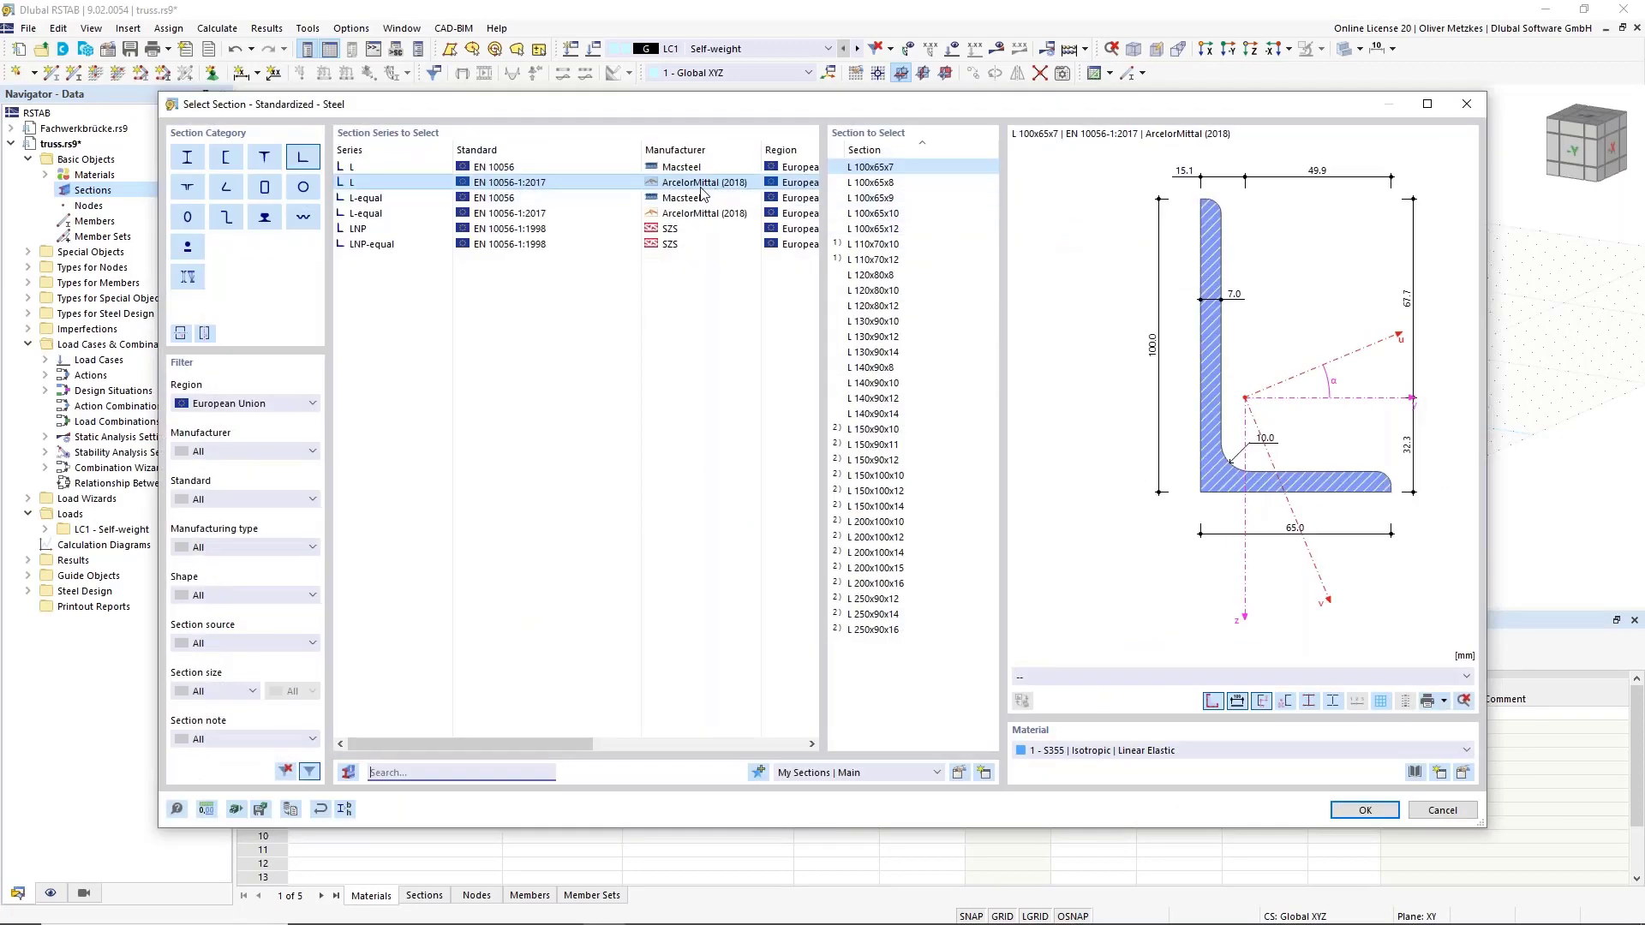
{"action": "left_click", "coordinate": [617, 164]}
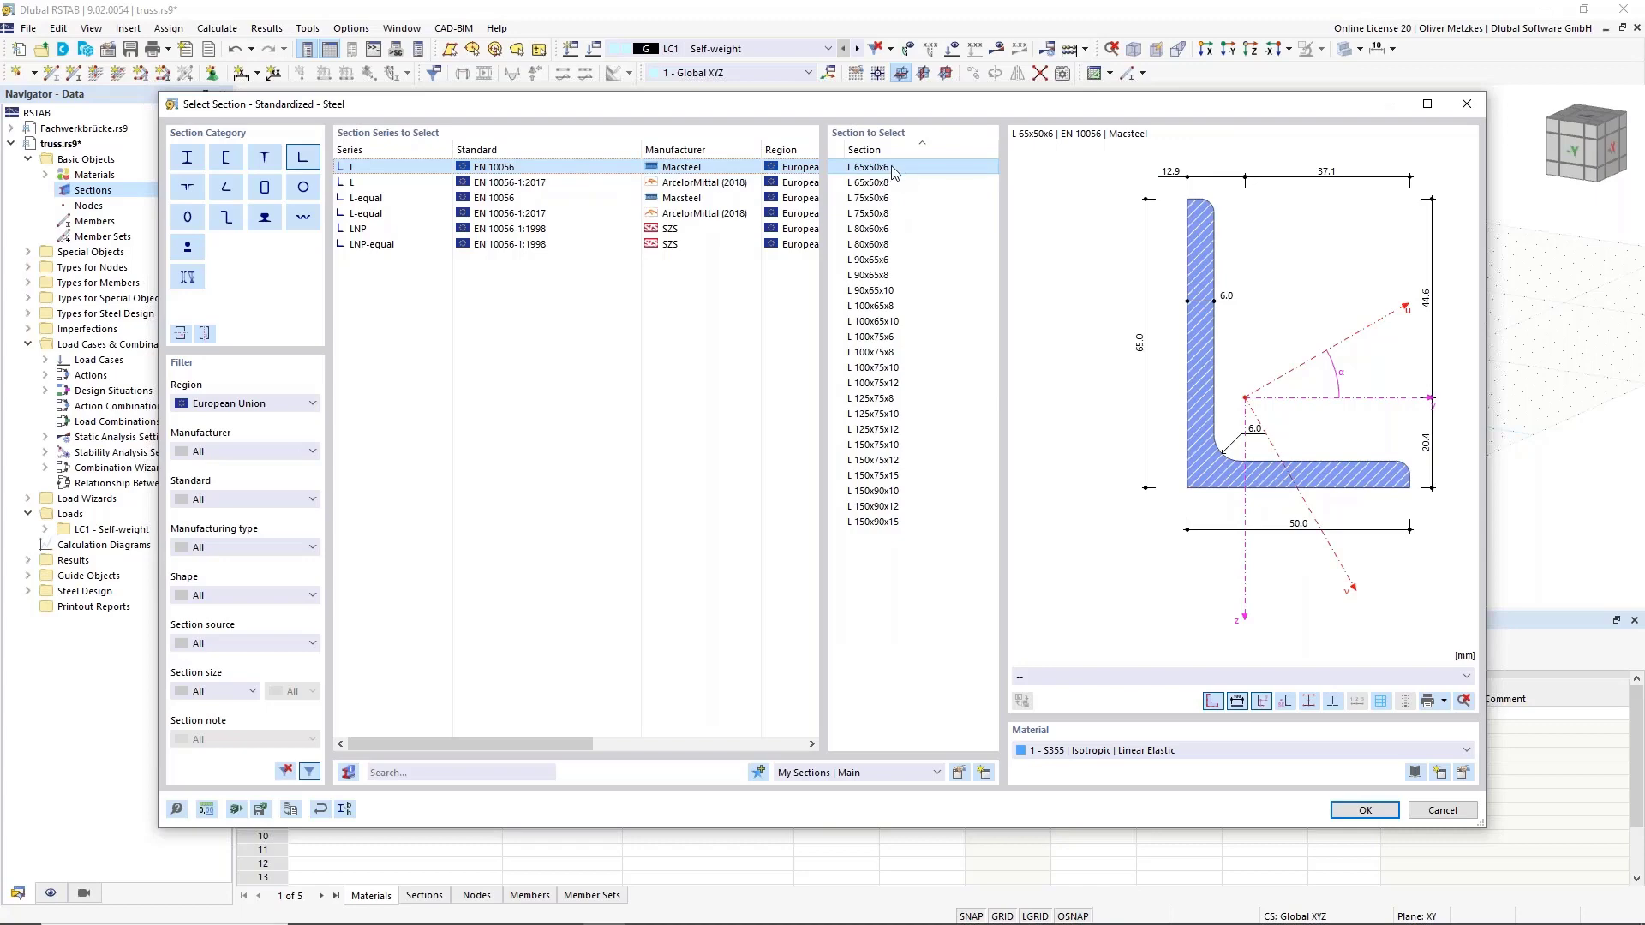
{"action": "left_click", "coordinate": [1366, 810]}
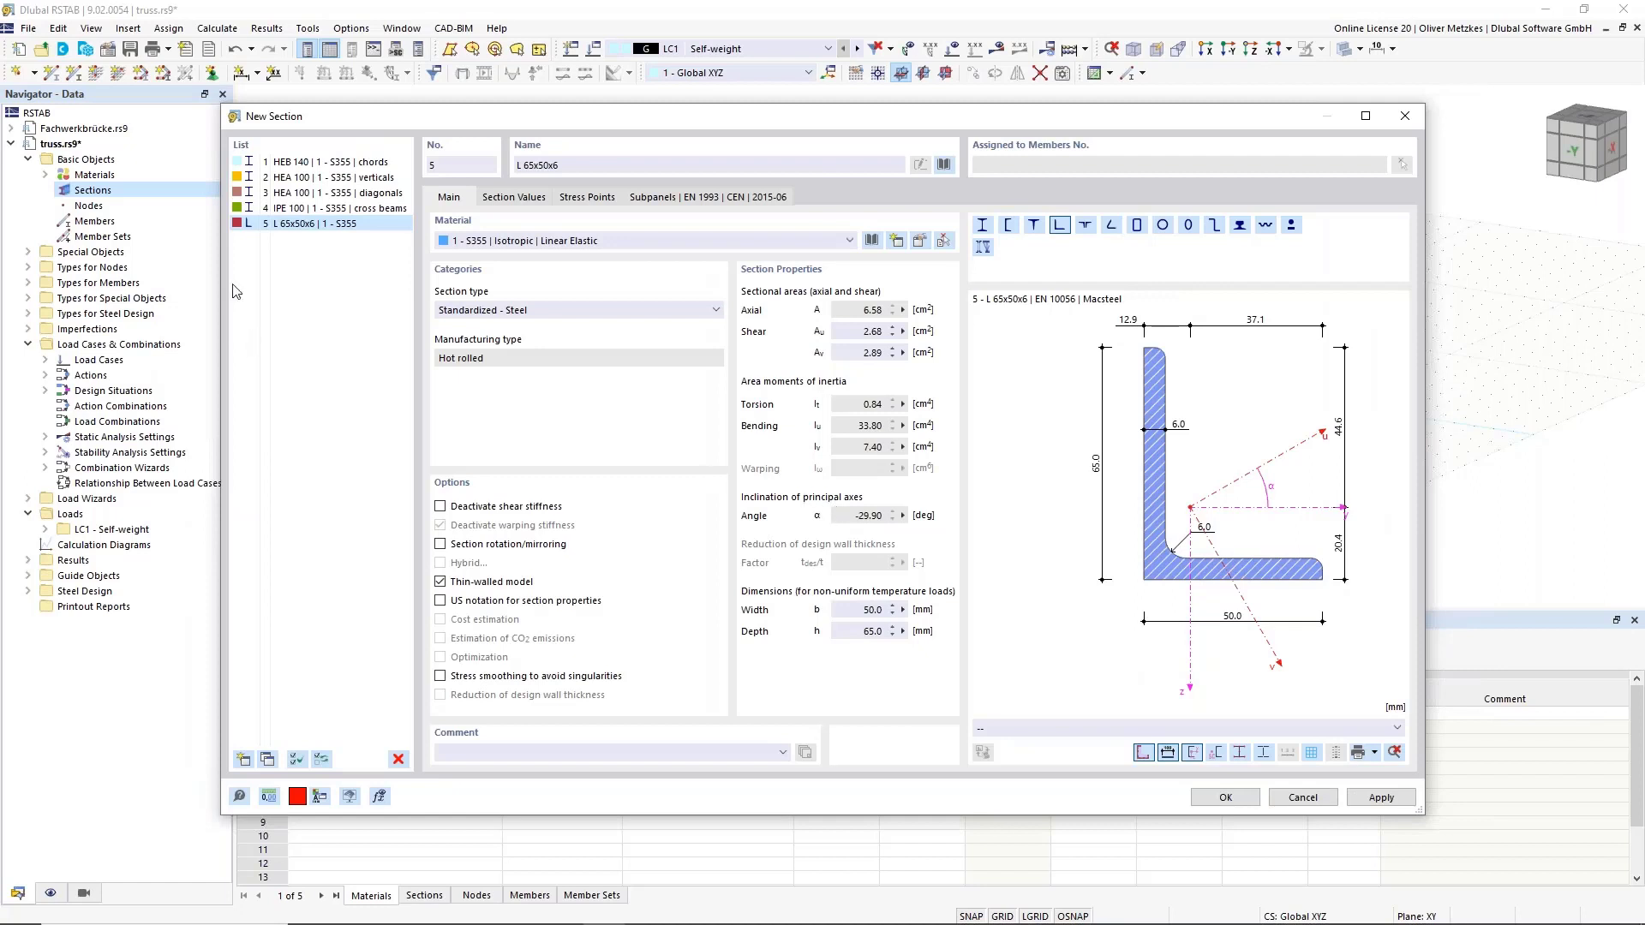
Add section 6 as HEB 200 with the comment 'end frames' and close the dialog.
{"action": "left_click", "coordinate": [244, 759]}
{"action": "triple_click", "coordinate": [513, 163]}
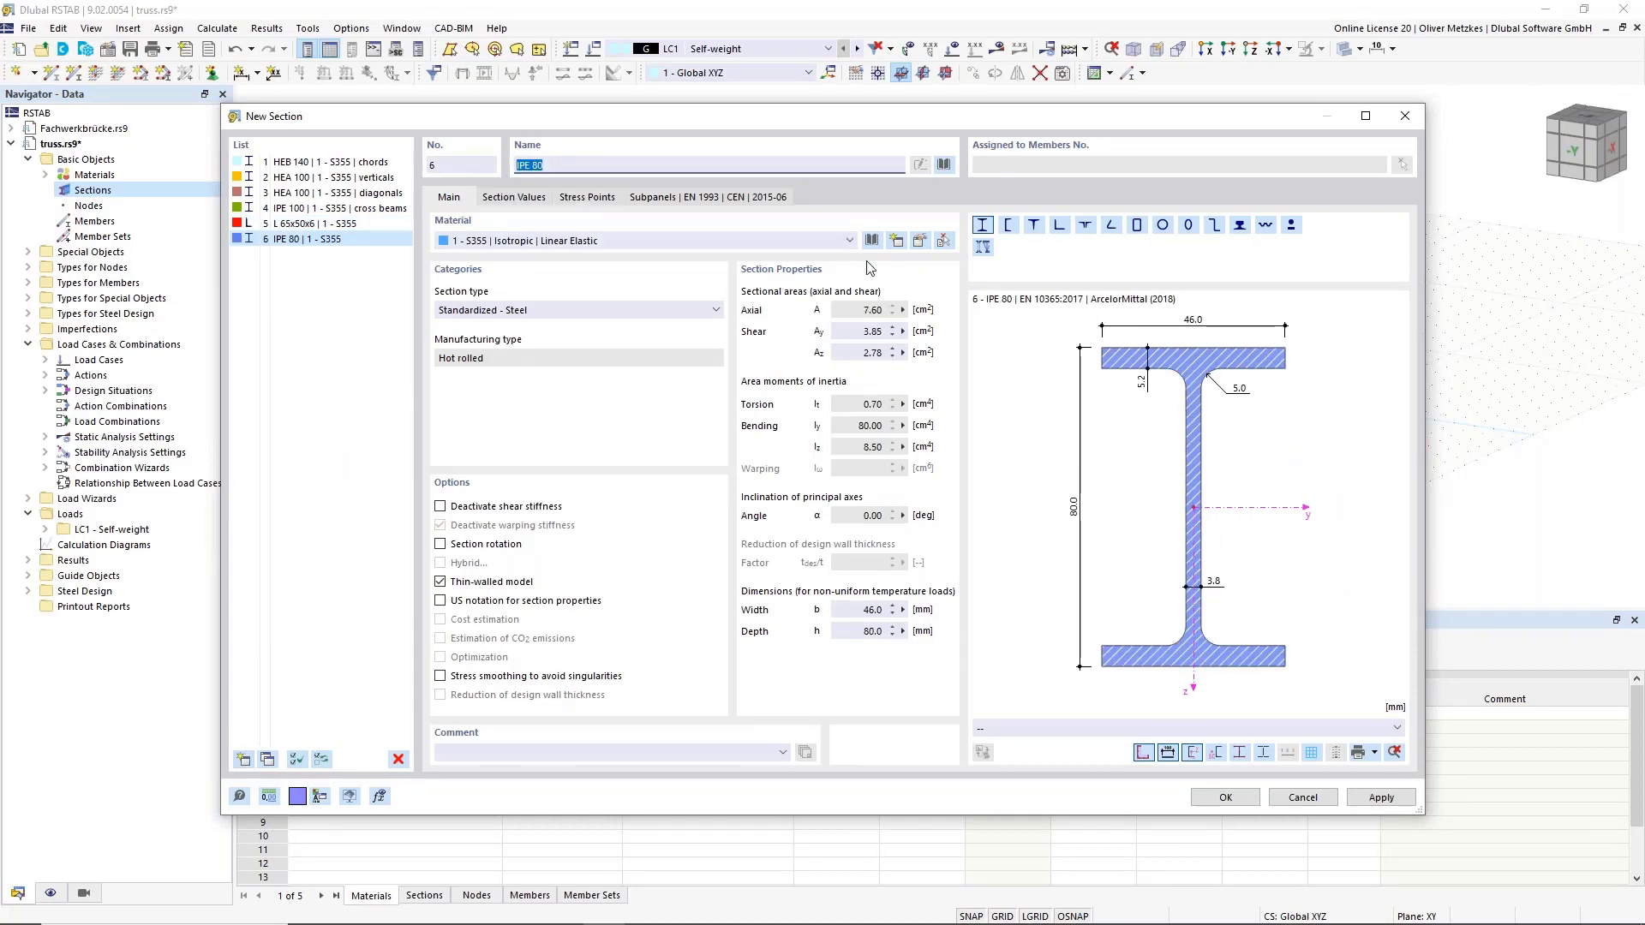
{"action": "type", "text": "HEB"}
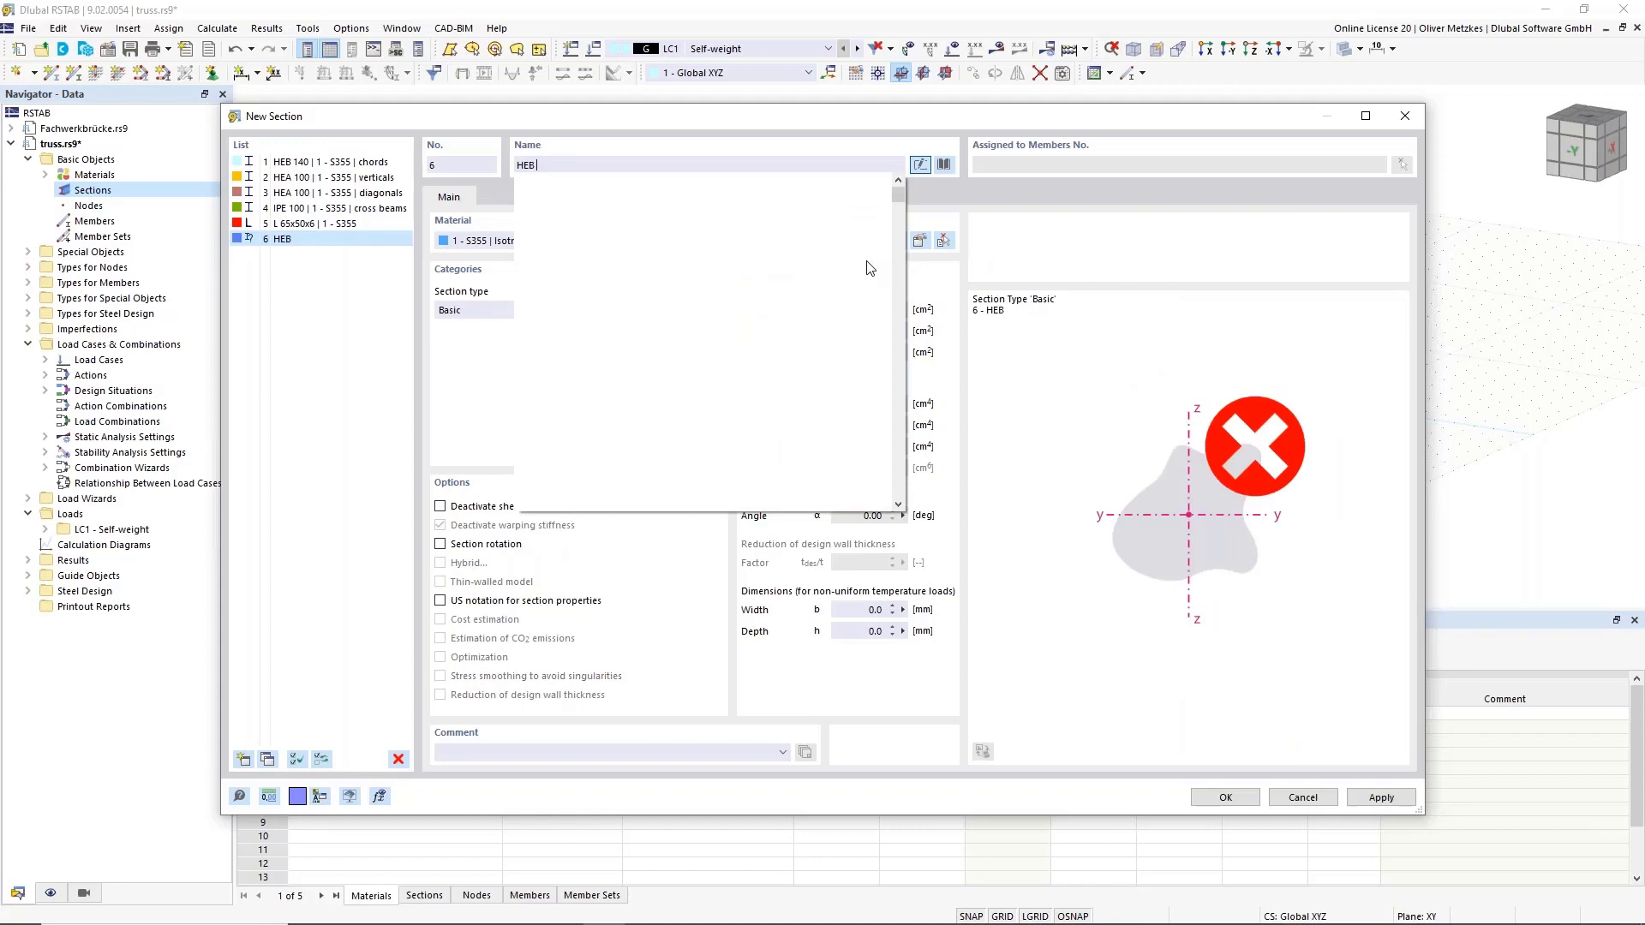
{"action": "type", "text": " 200"}
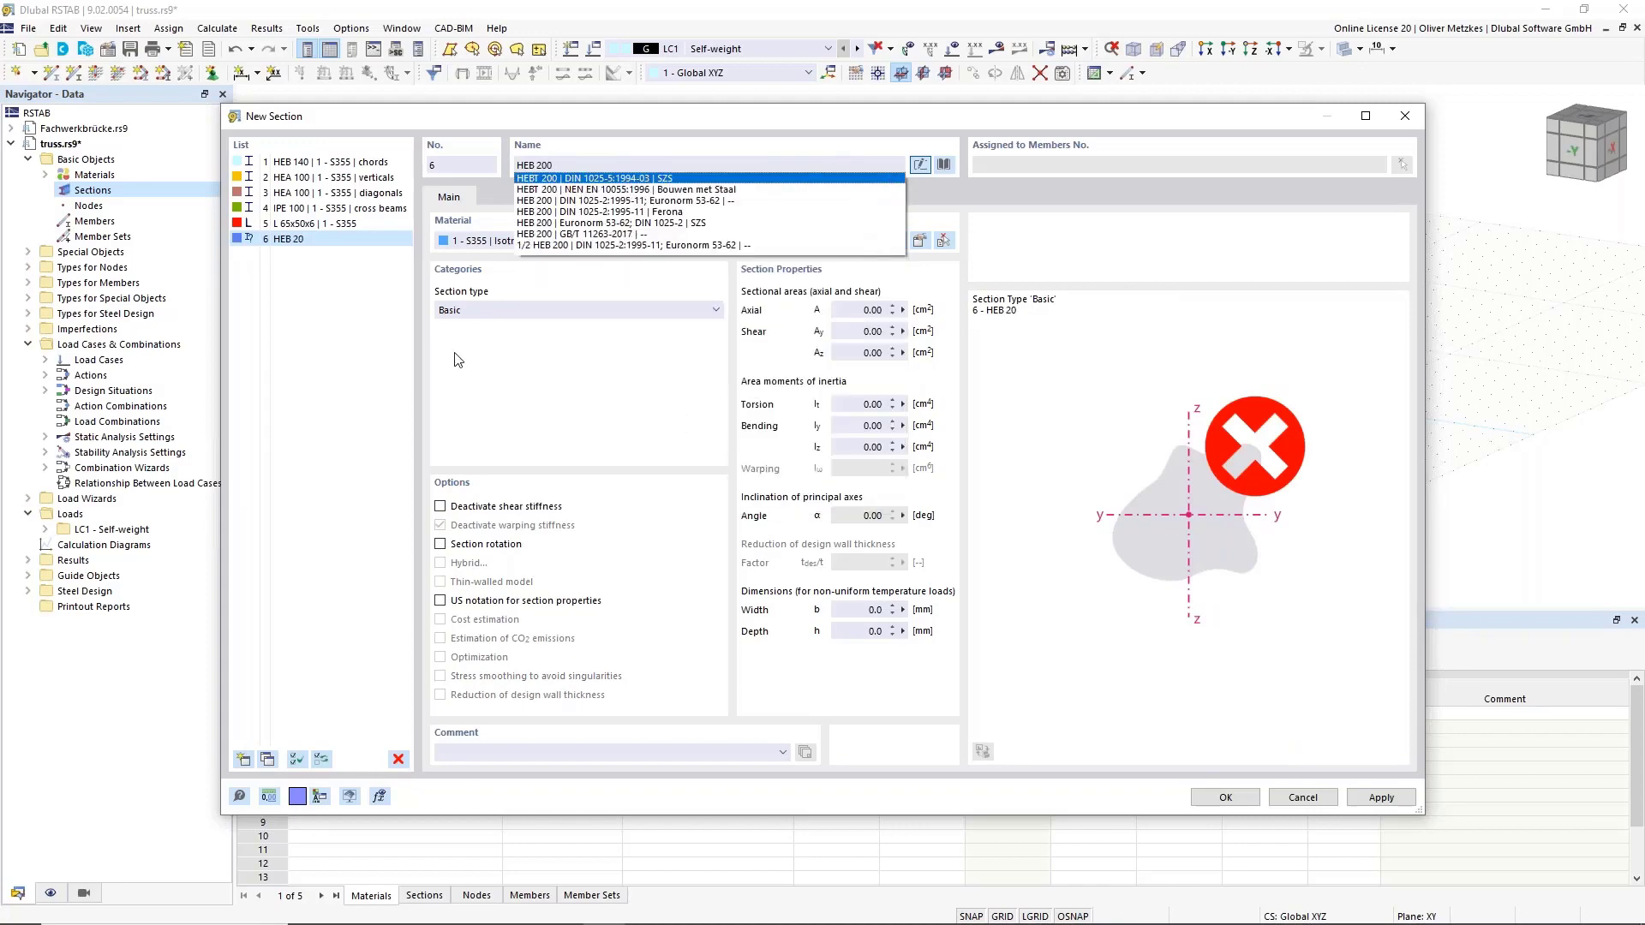
{"action": "key", "text": "Return"}
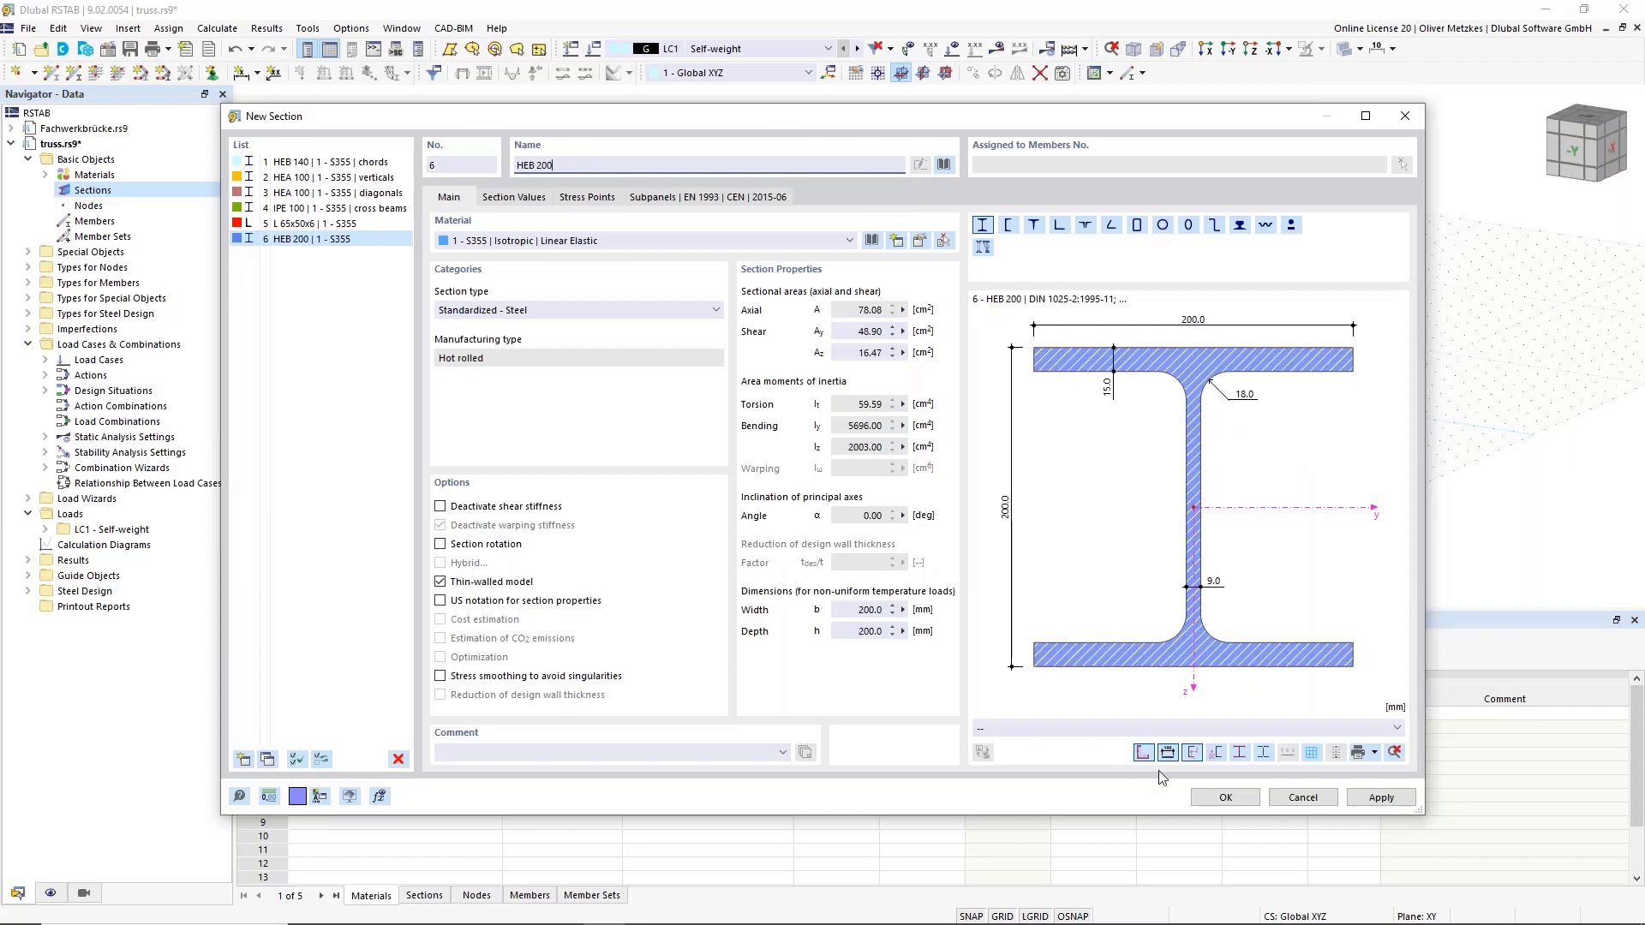
{"action": "left_click", "coordinate": [666, 753]}
{"action": "type", "text": "end frames"}
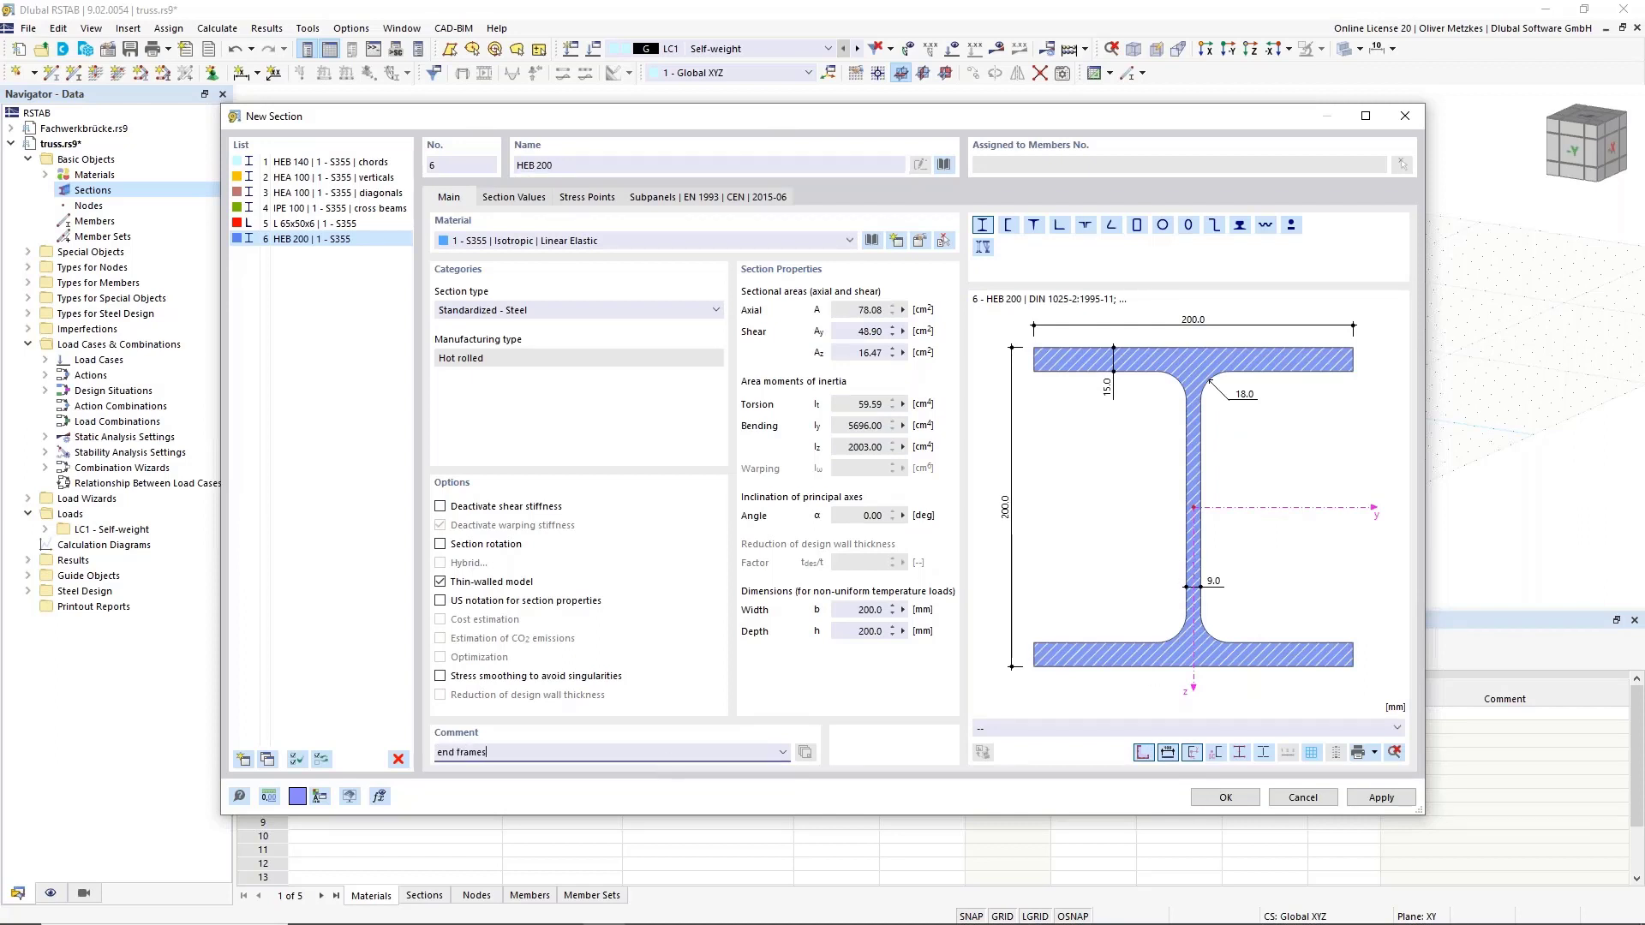
{"action": "left_click", "coordinate": [1238, 799]}
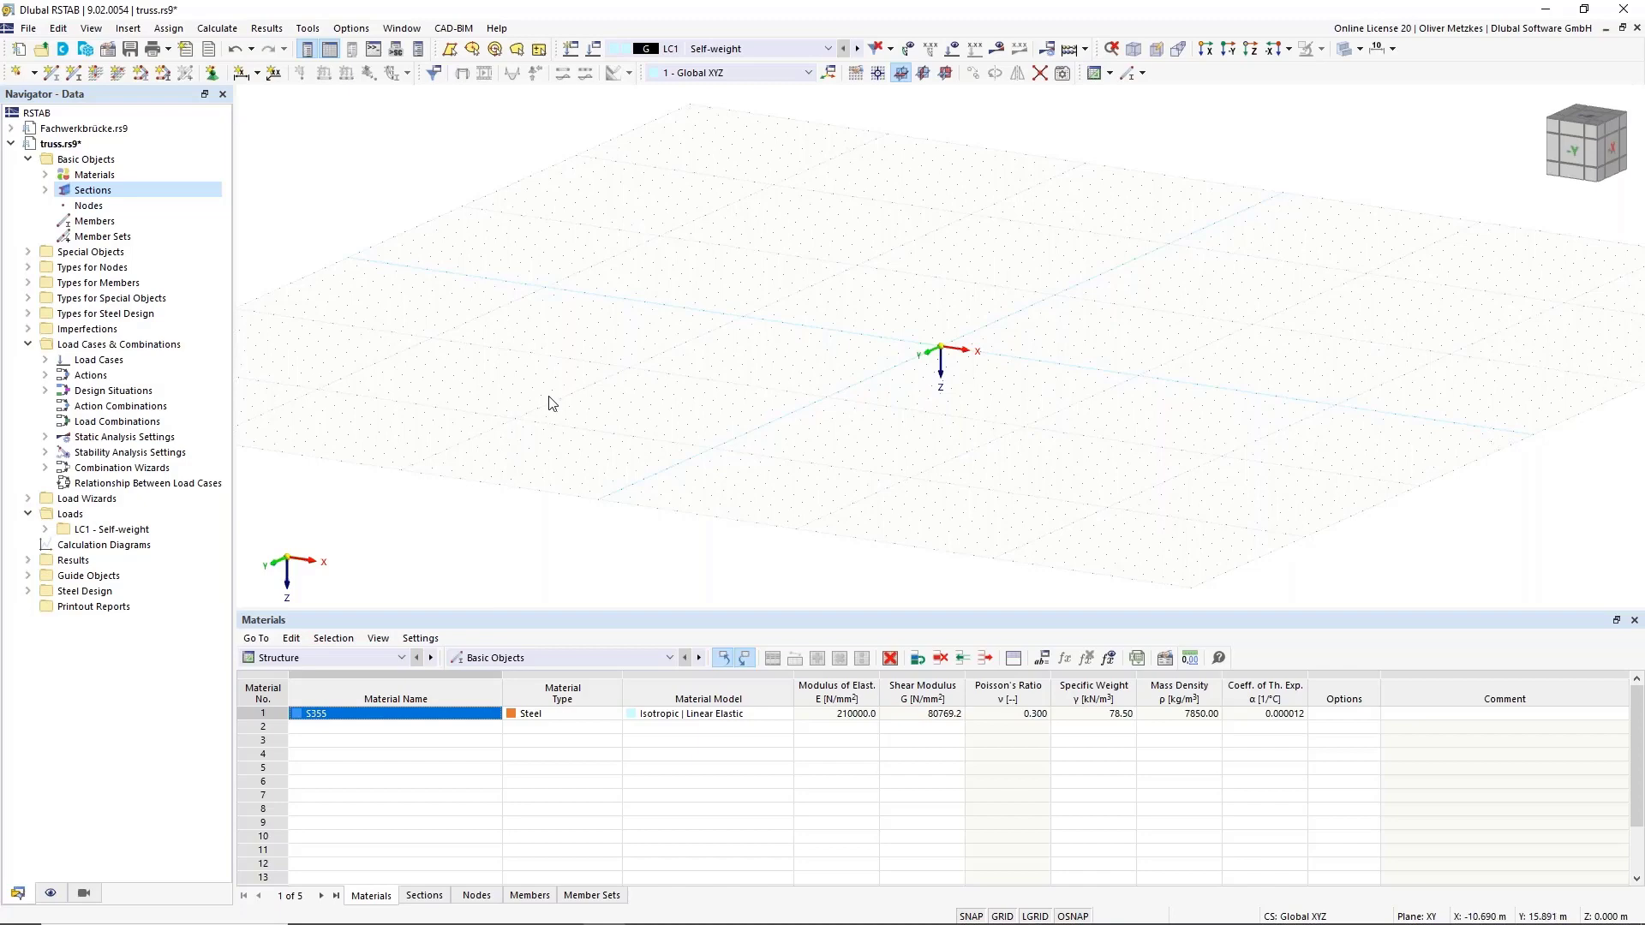
{"action": "middle_click_drag", "start_coordinate": [973, 301], "coordinate": [711, 262]}
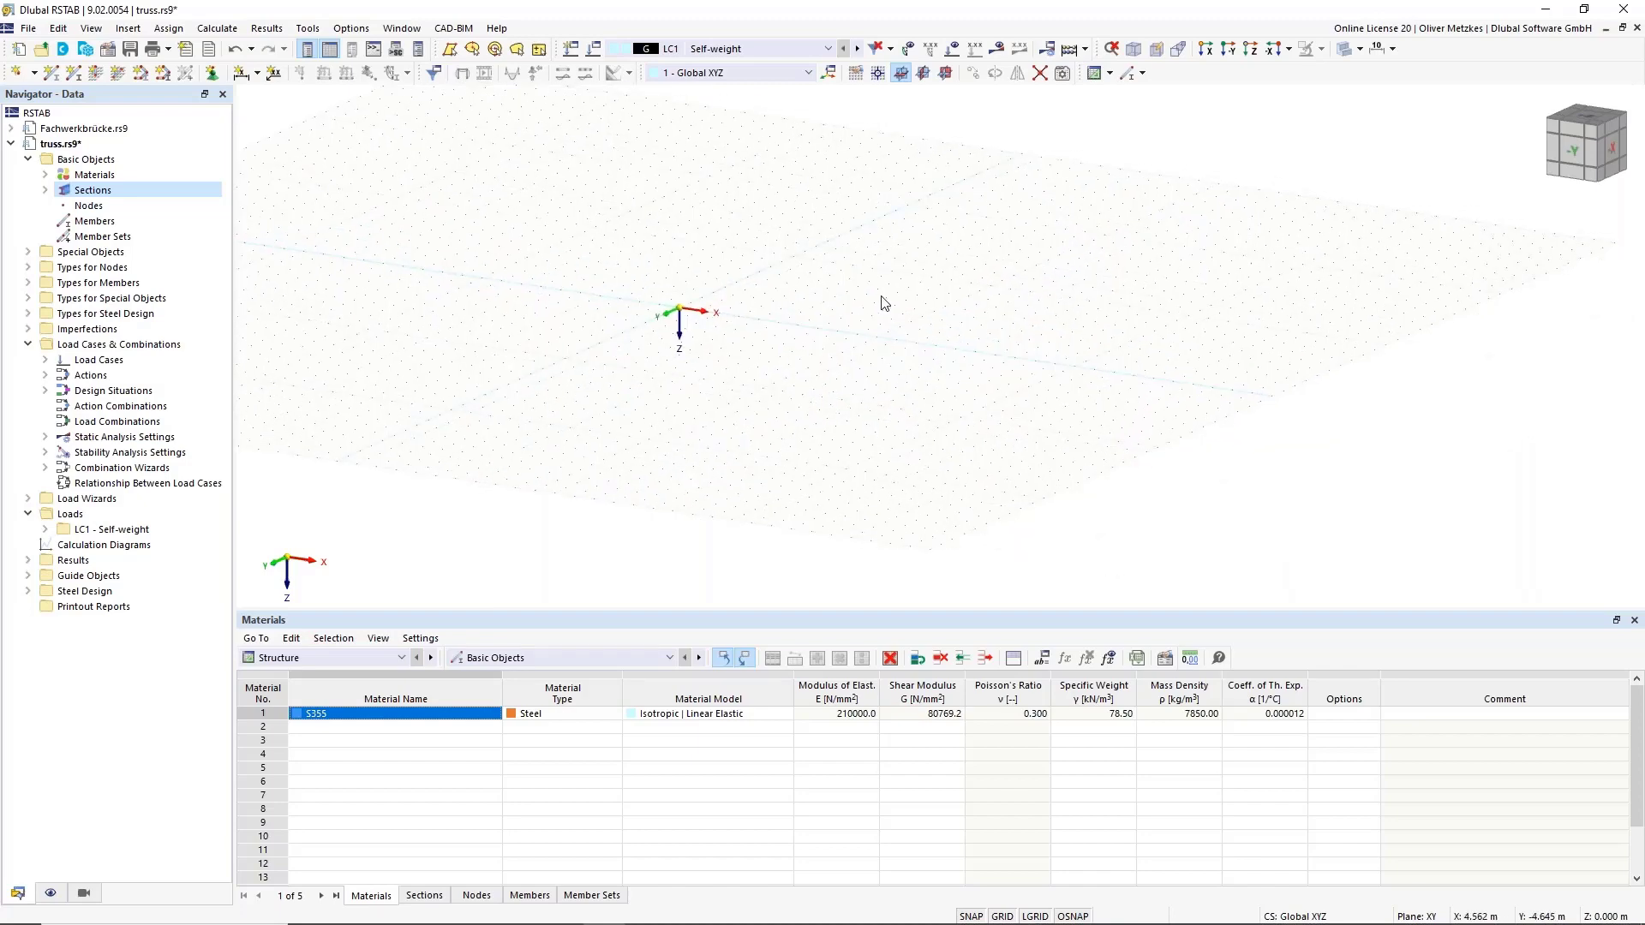
{"action": "scroll", "coordinate": [896, 290], "scroll_direction": "up", "scroll_amount": 1}
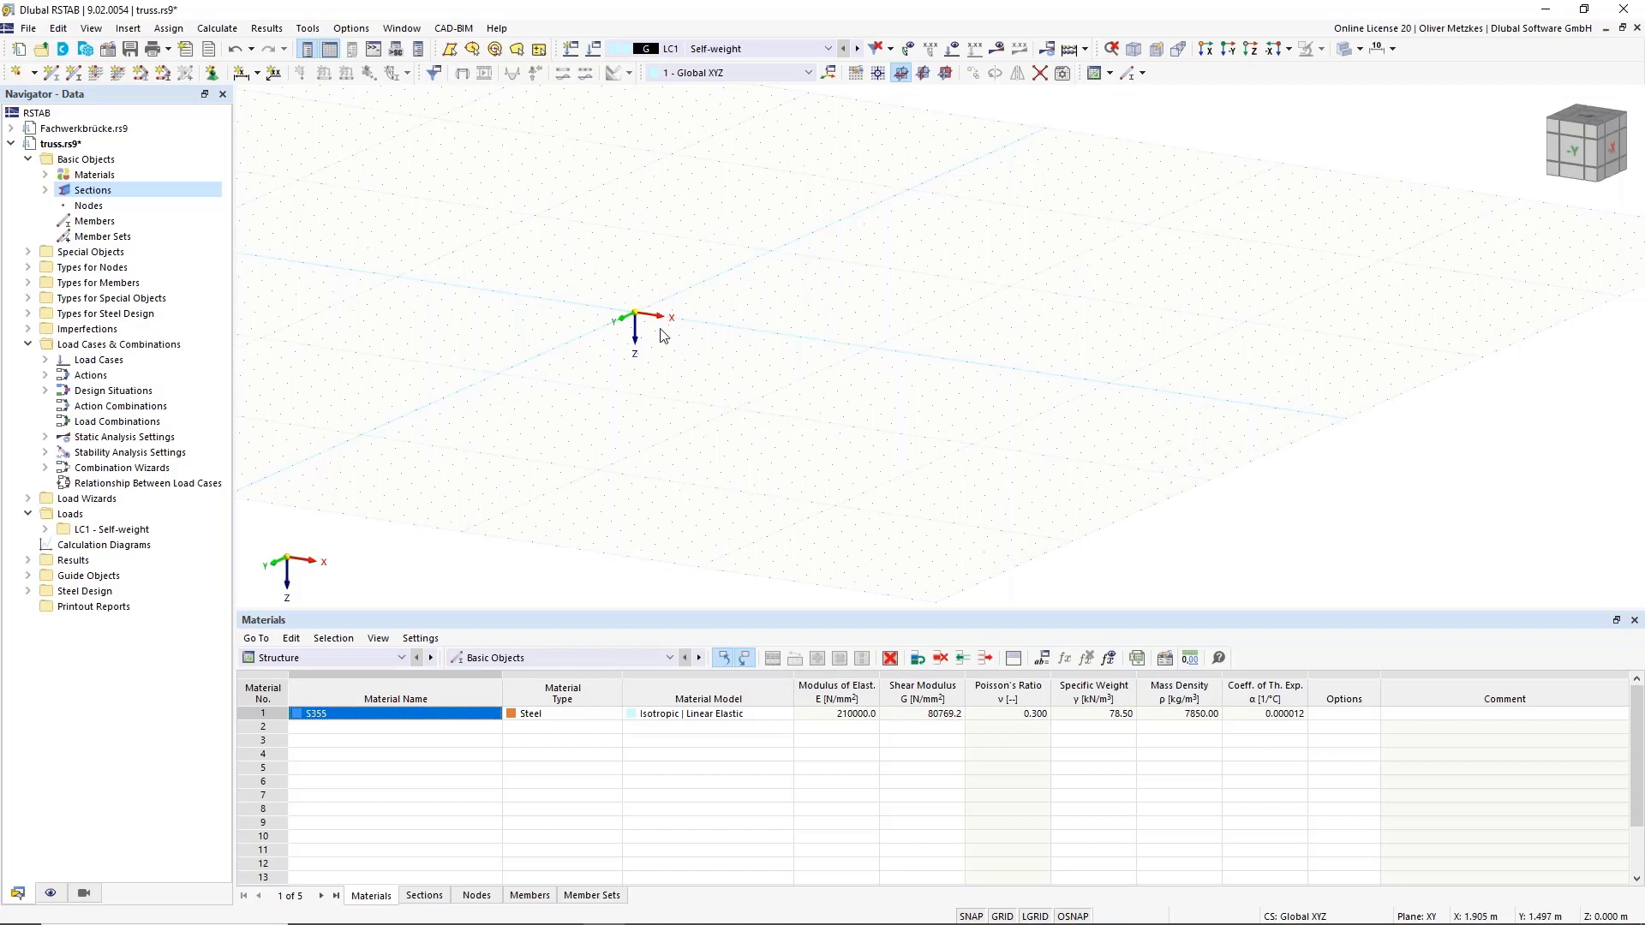
{"action": "scroll", "coordinate": [698, 322], "scroll_direction": "up", "scroll_amount": 1}
{"action": "left_click", "coordinate": [402, 28]}
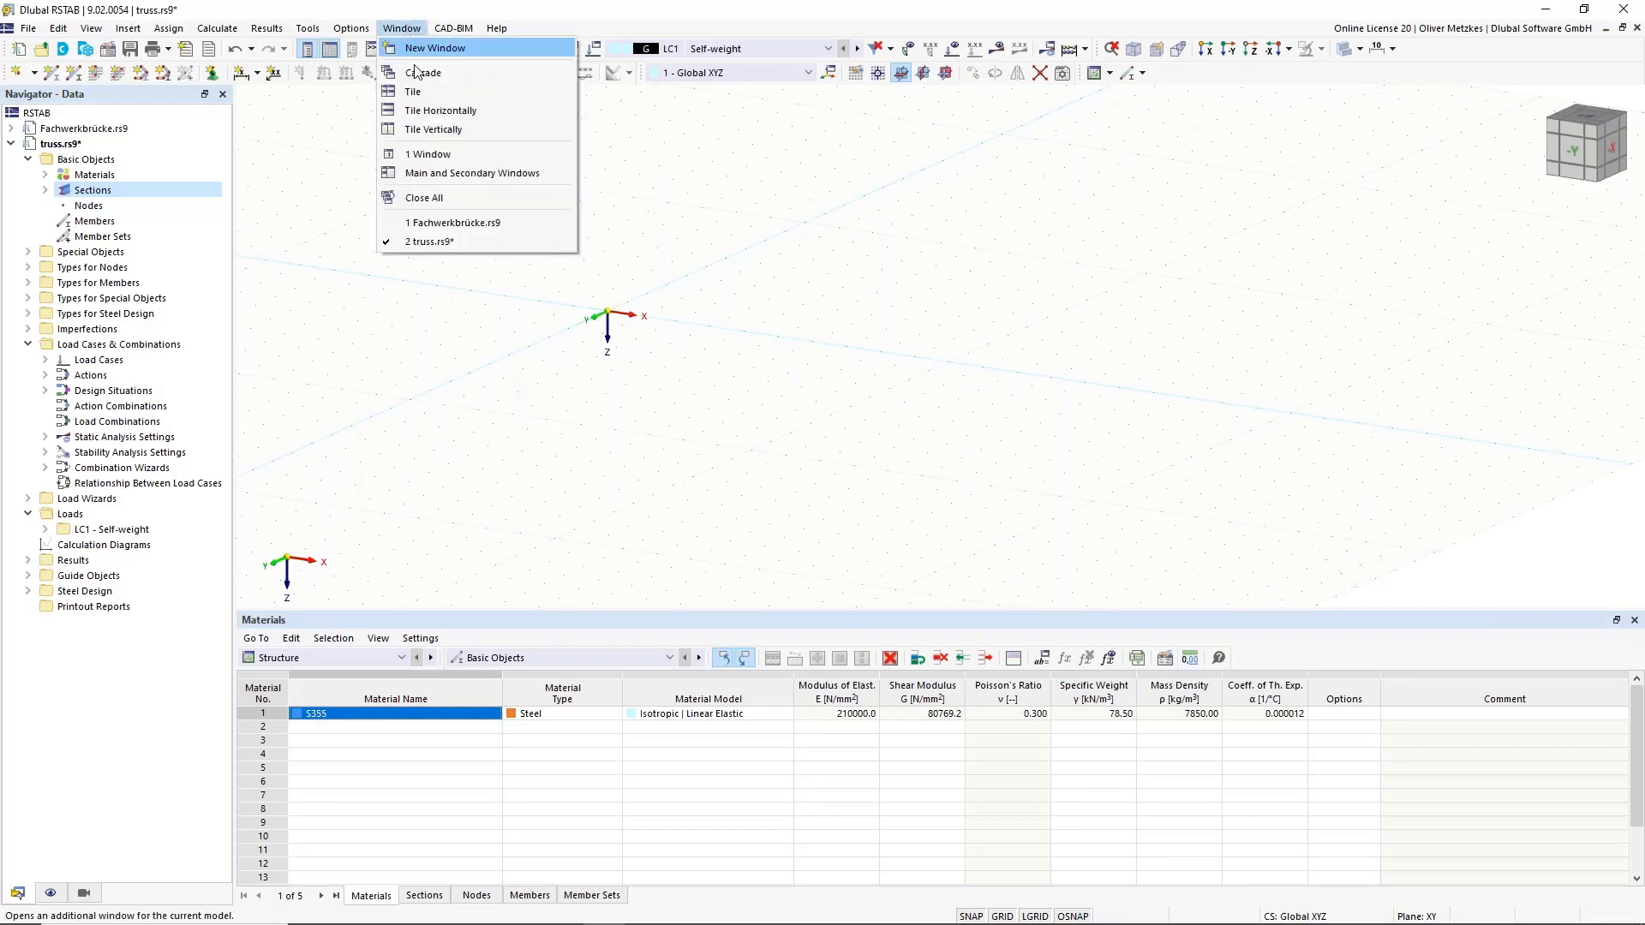
{"action": "left_click", "coordinate": [443, 222]}
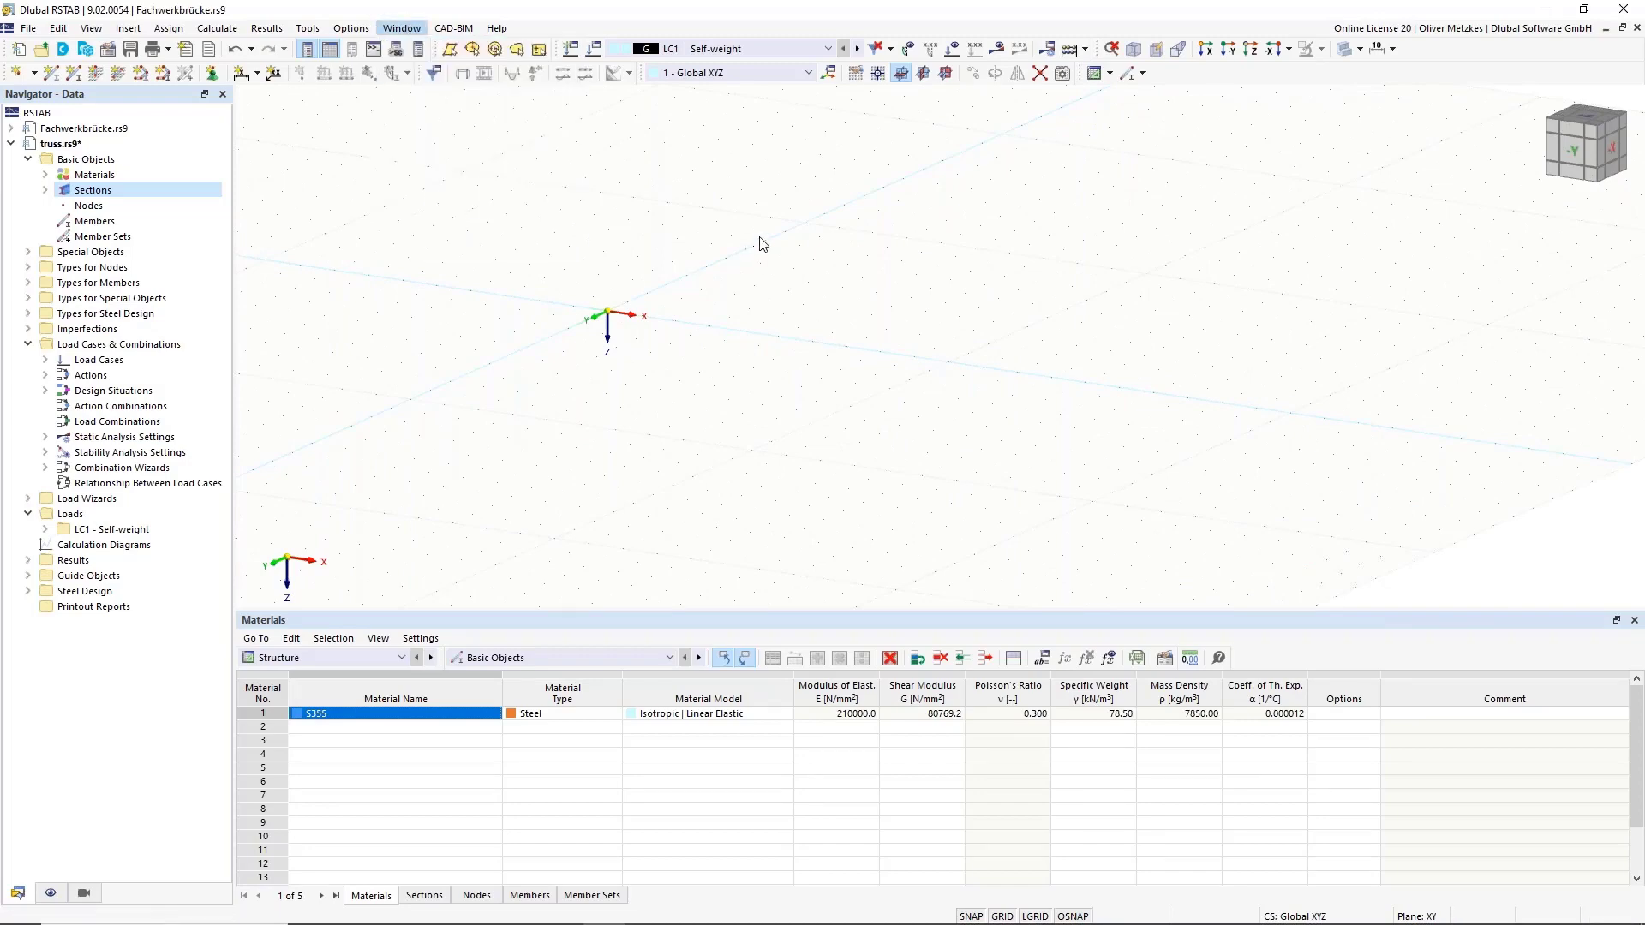
{"action": "scroll", "coordinate": [791, 289], "scroll_direction": "down", "scroll_amount": 2}
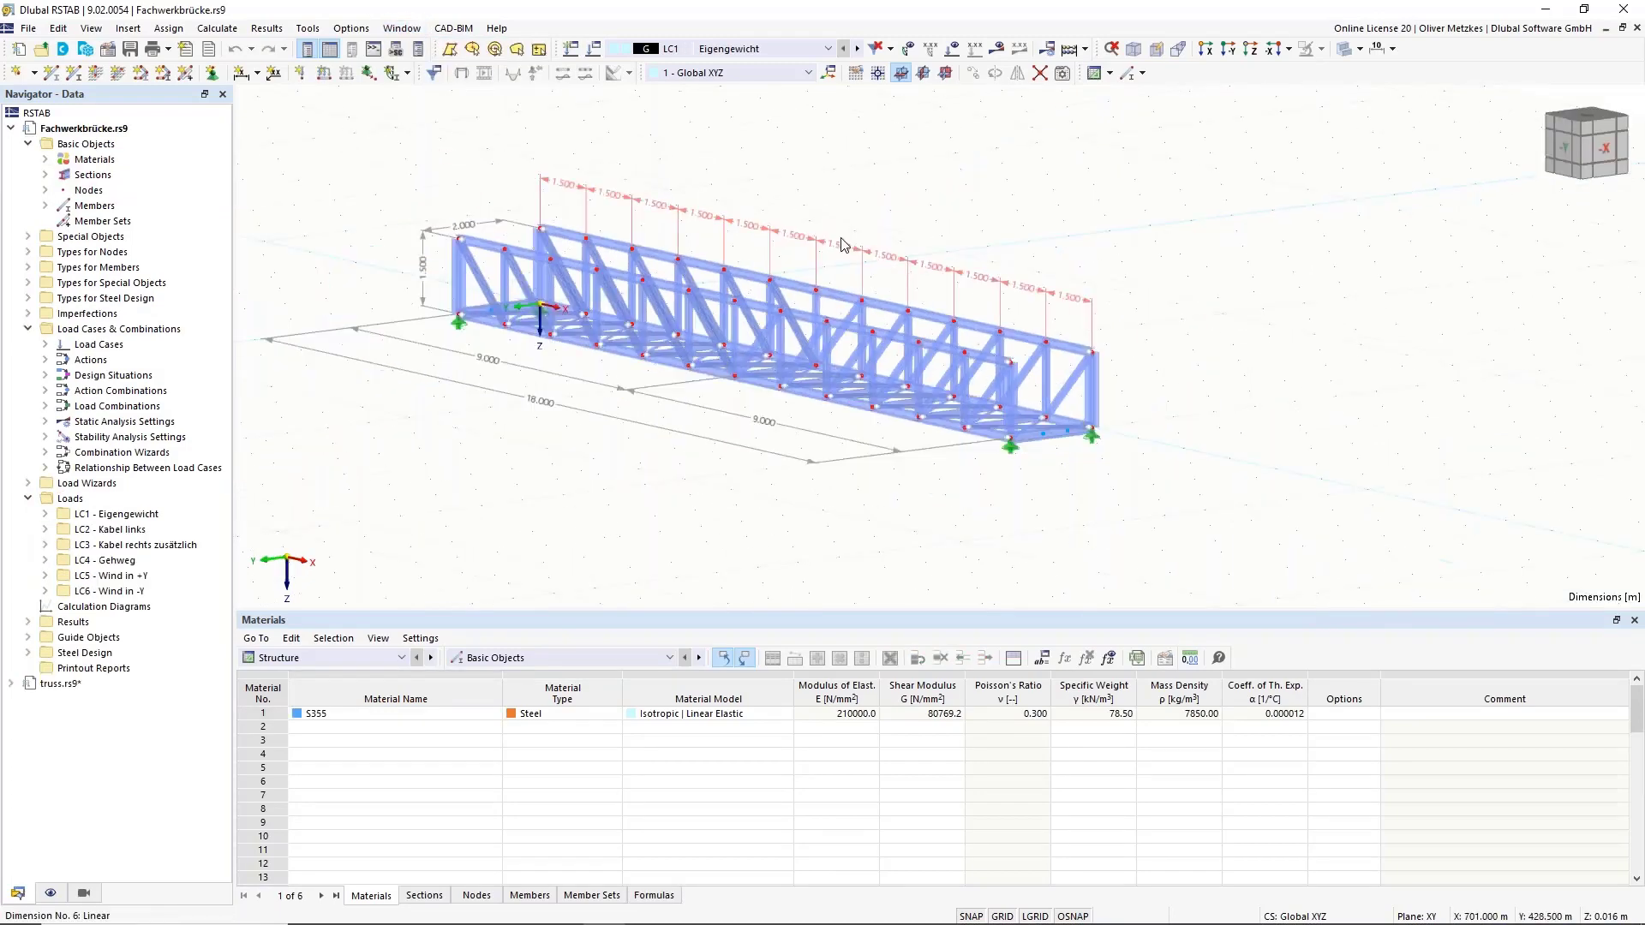
{"action": "right_click_drag", "start_coordinate": [548, 418], "coordinate": [691, 501]}
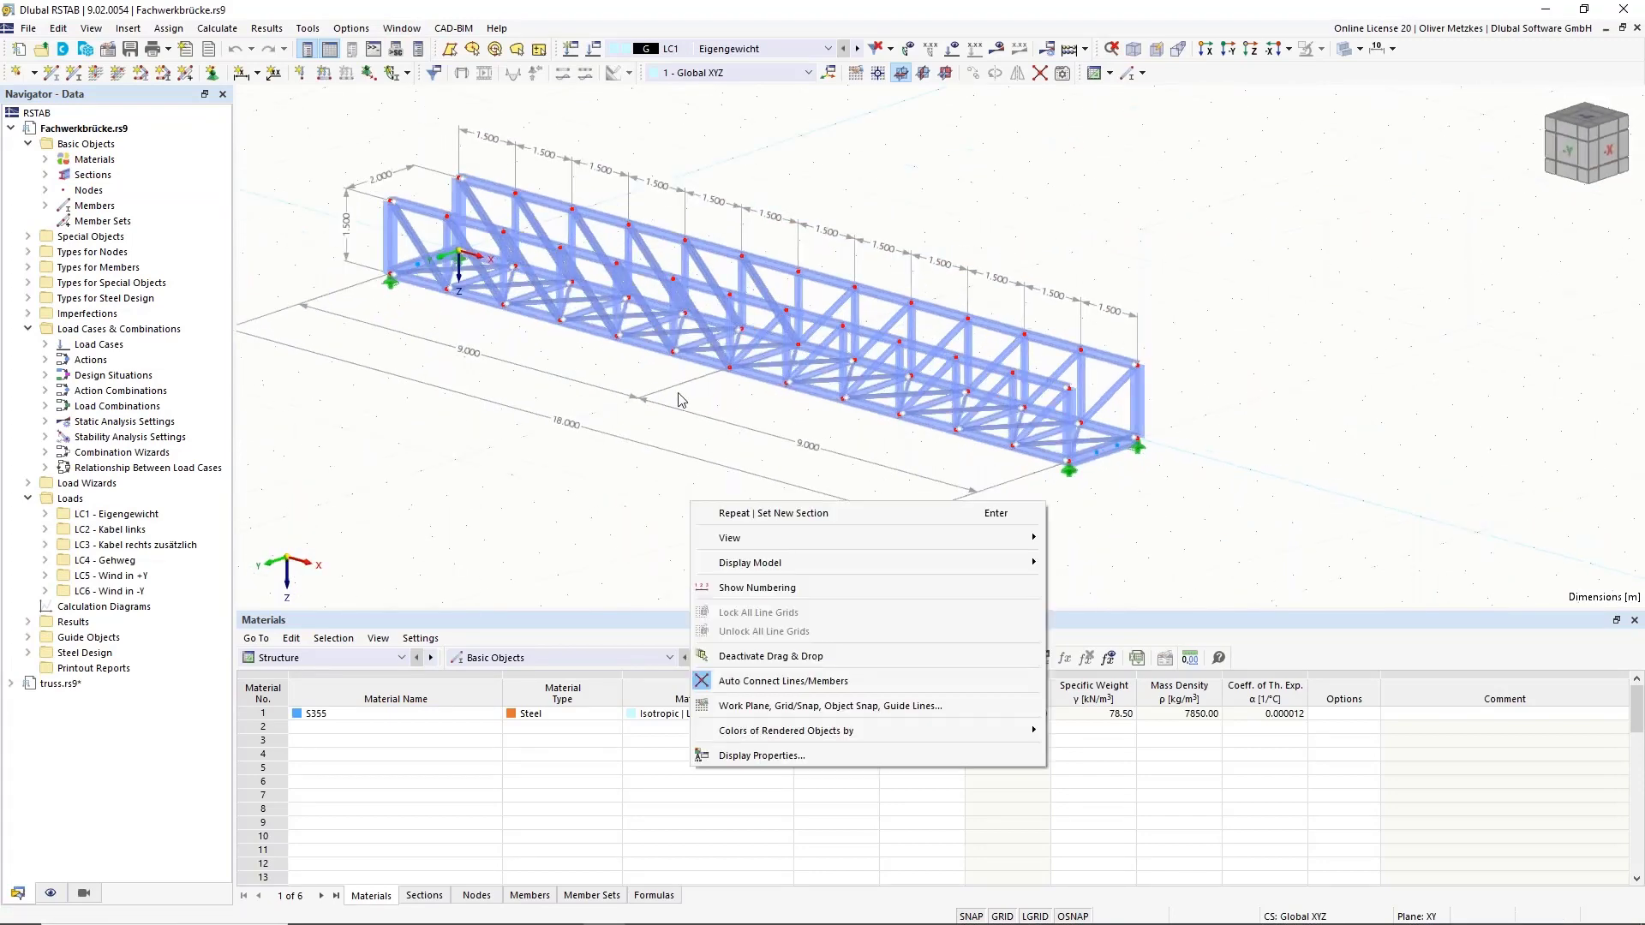
{"action": "left_click", "coordinate": [723, 155]}
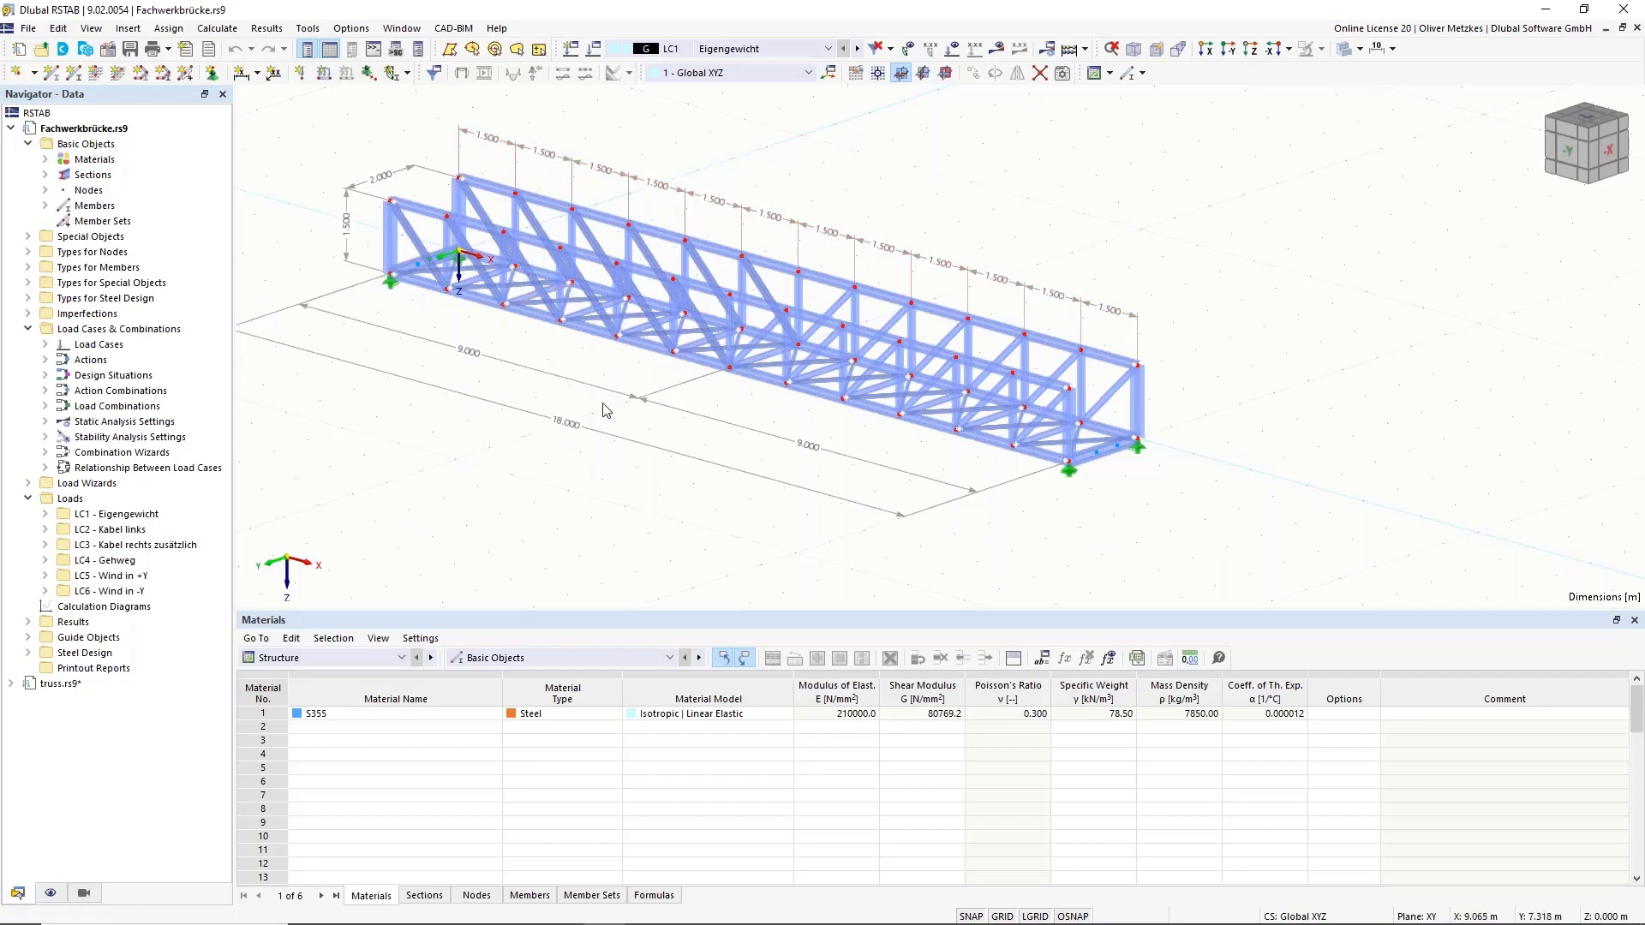
{"action": "left_click", "coordinate": [414, 32]}
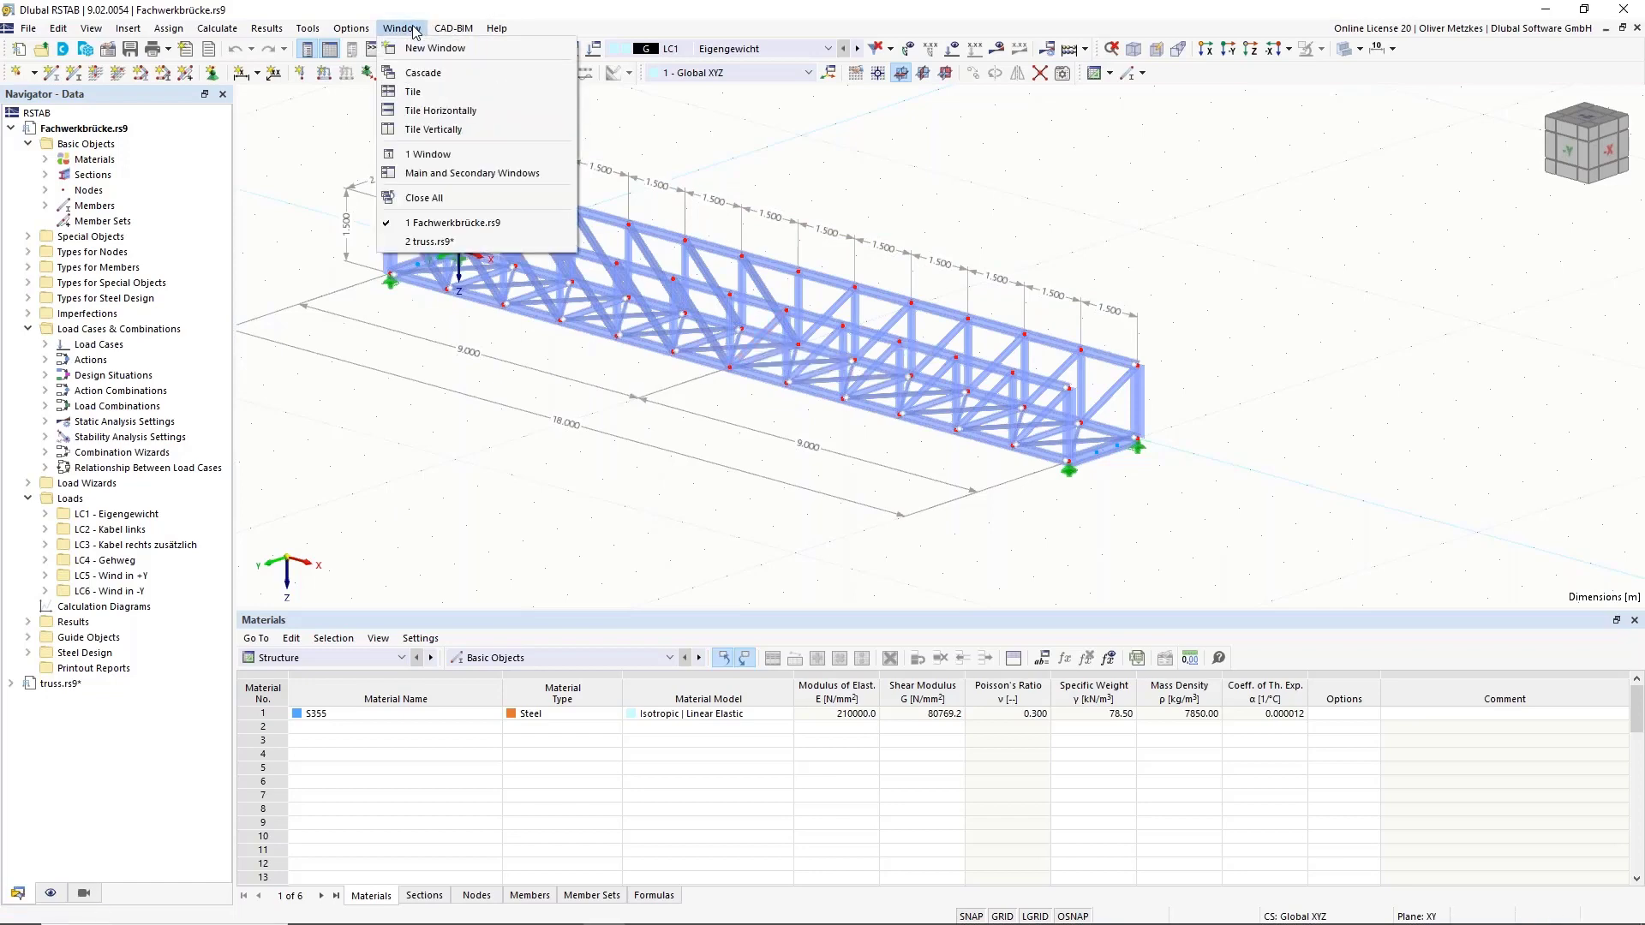
{"action": "left_click", "coordinate": [431, 244]}
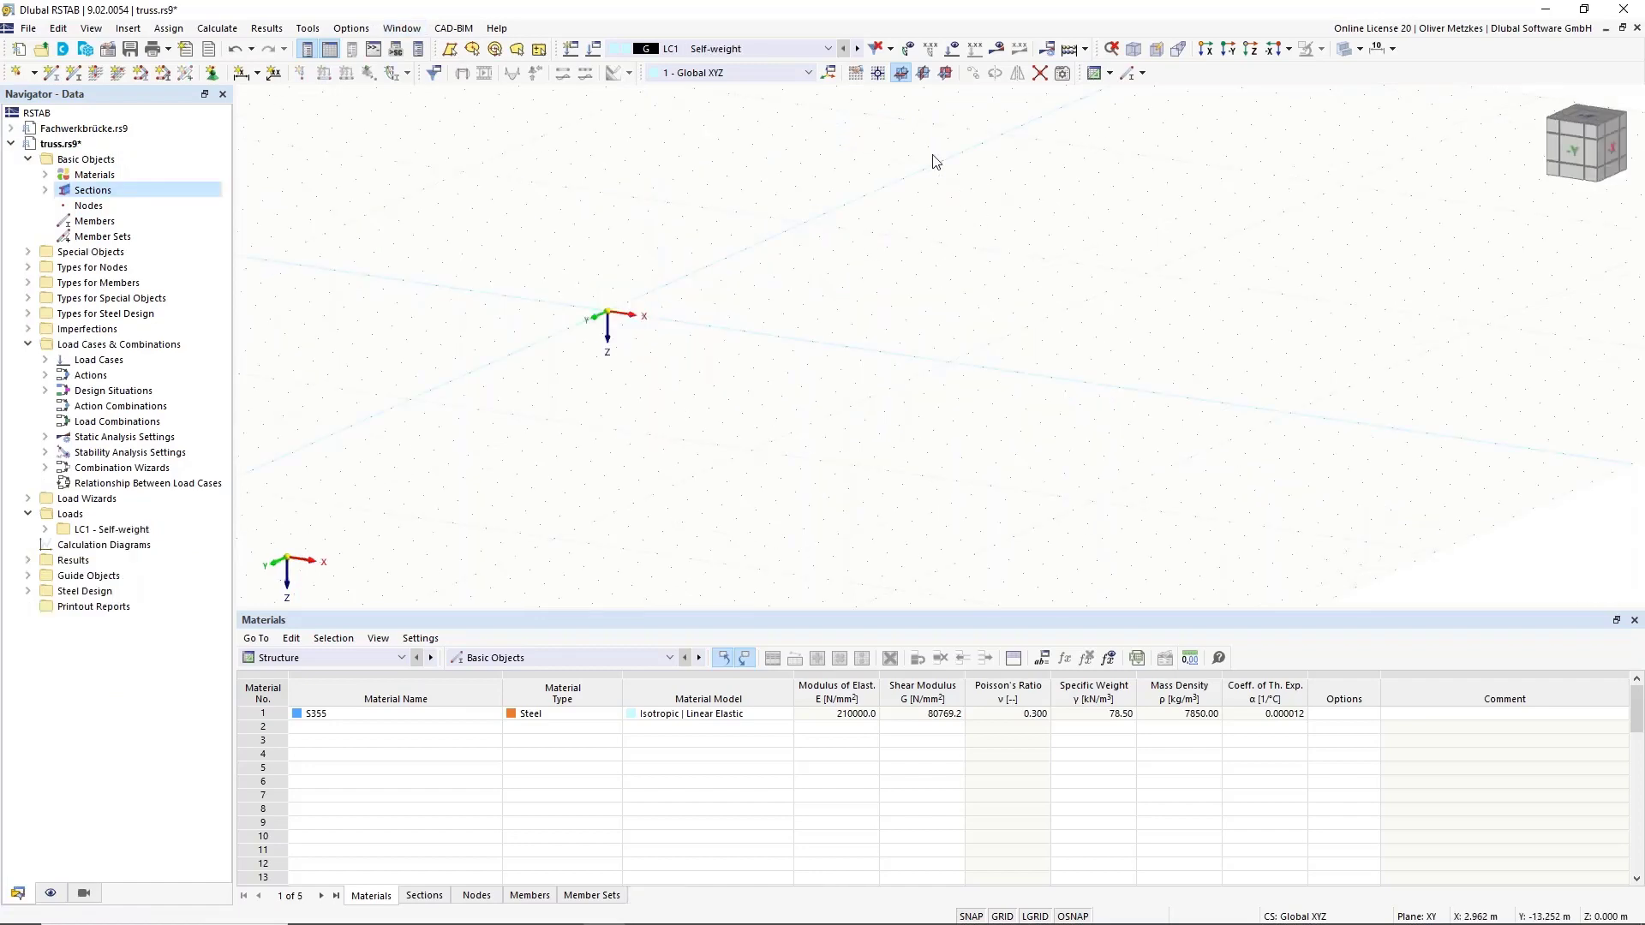
Set the work-plane grid point spacing b to 1.5 m and n1 grid lines to 6.
{"action": "left_click", "coordinate": [864, 72]}
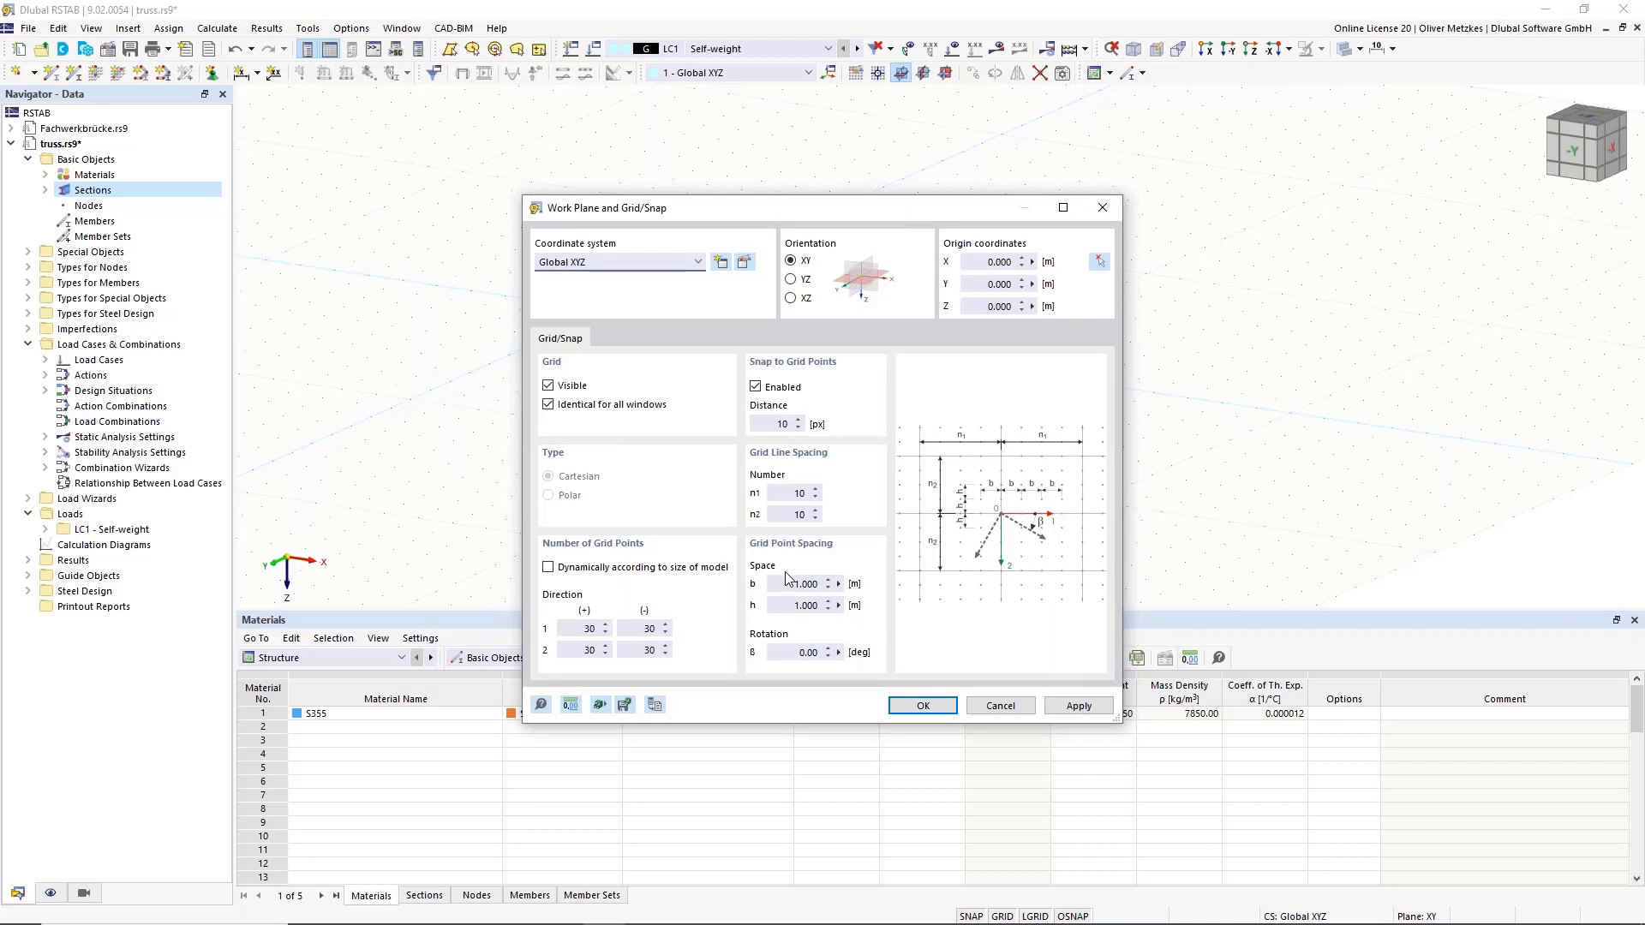
{"action": "left_click_drag", "start_coordinate": [793, 584], "coordinate": [869, 585]}
{"action": "type", "text": "1,5"}
{"action": "left_click", "coordinate": [797, 493]}
{"action": "left_click", "coordinate": [936, 714]}
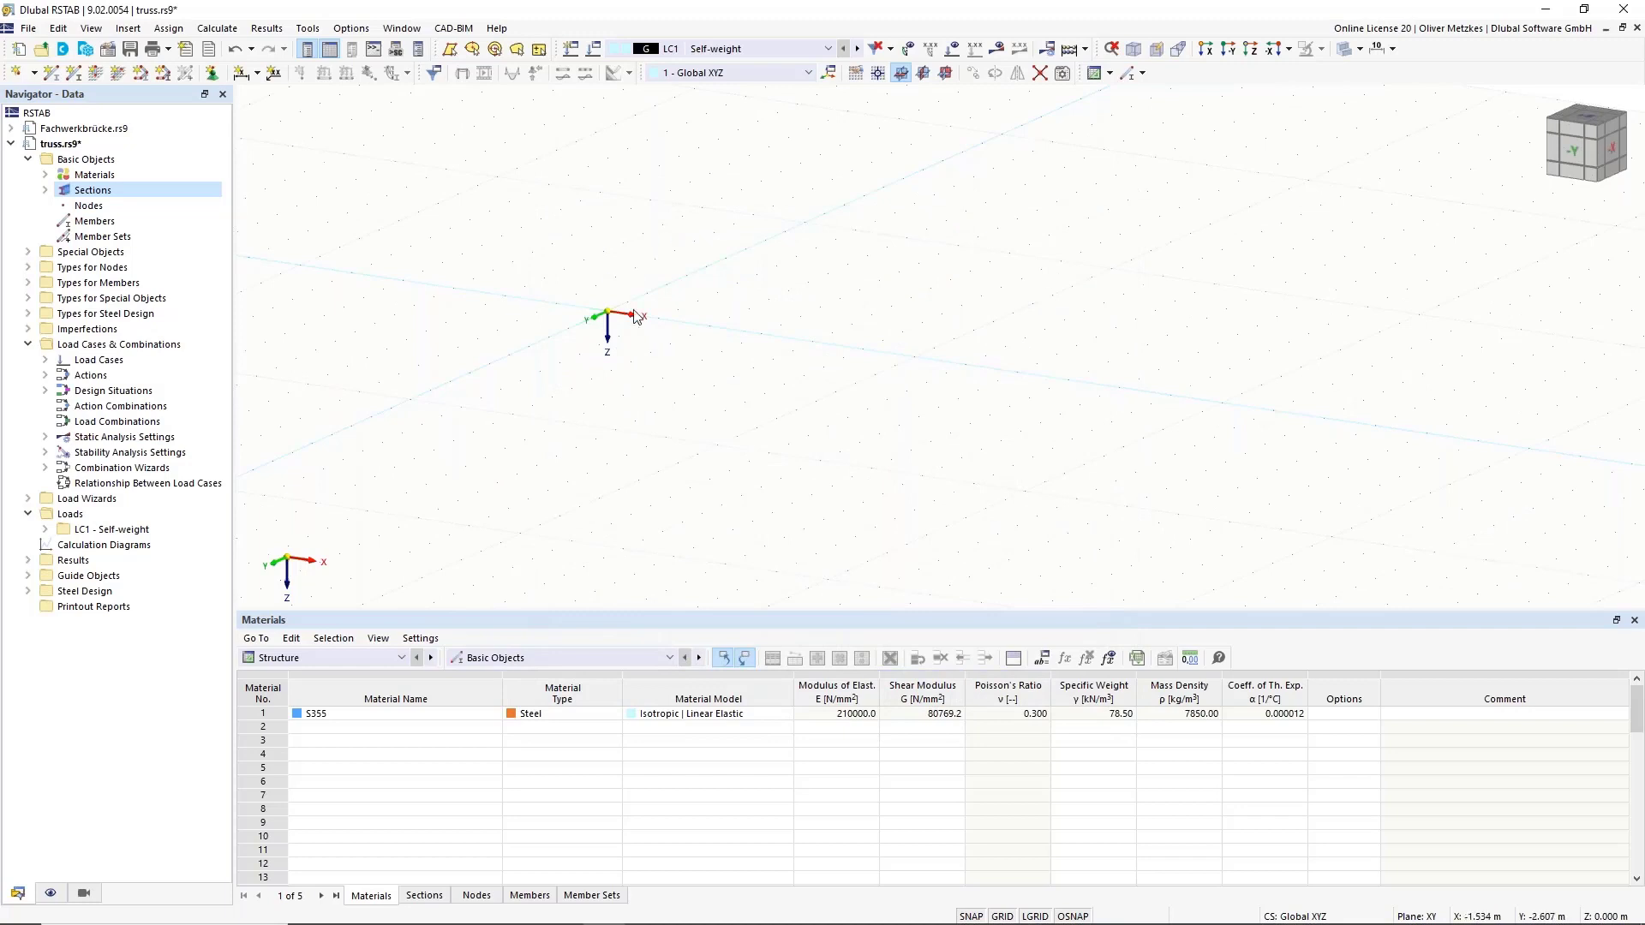
{"action": "middle_click_drag", "start_coordinate": [937, 374], "coordinate": [894, 369]}
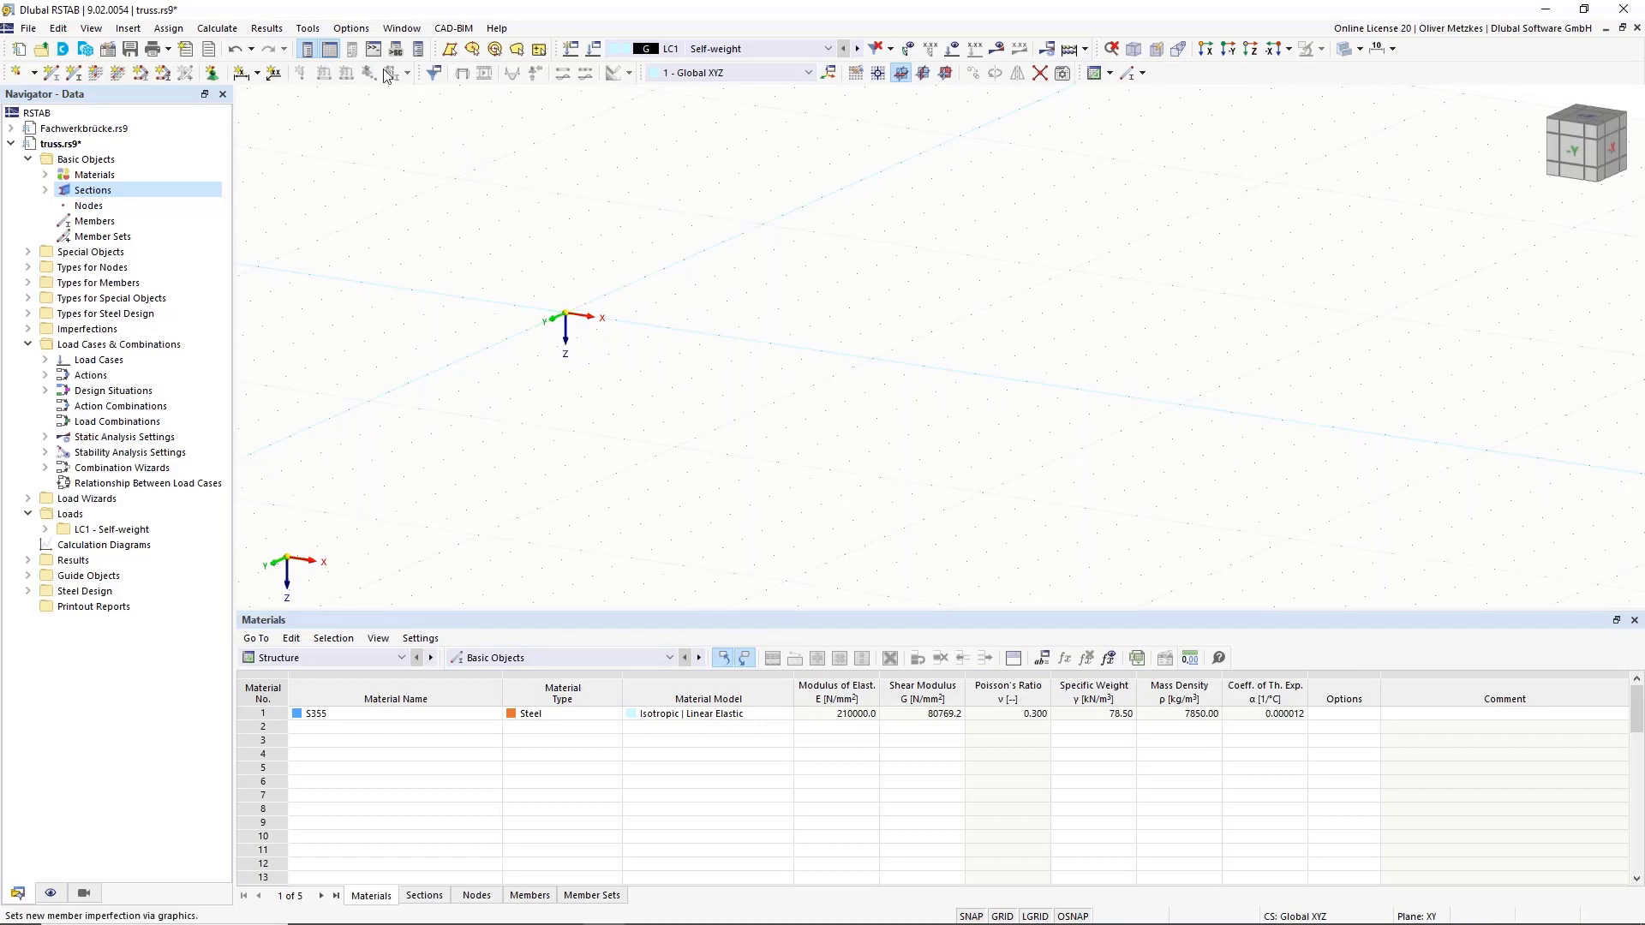
Draw an 18 m HEB 140 member from the origin along X and select it.
{"action": "left_click", "coordinate": [53, 76]}
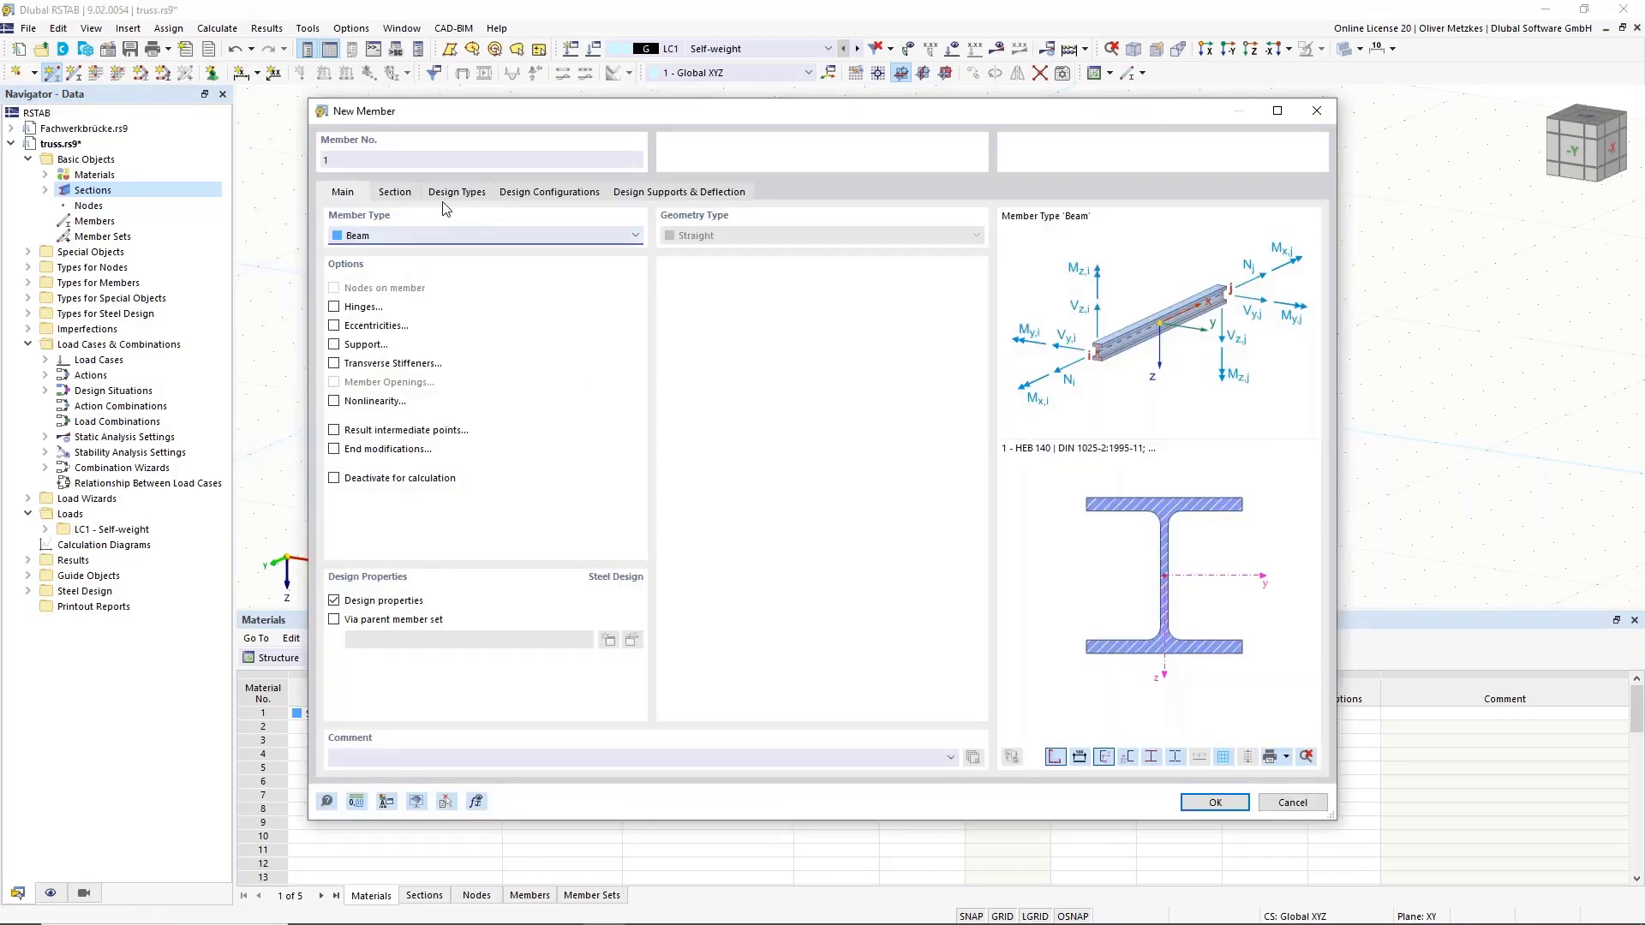
{"action": "left_click", "coordinate": [401, 193]}
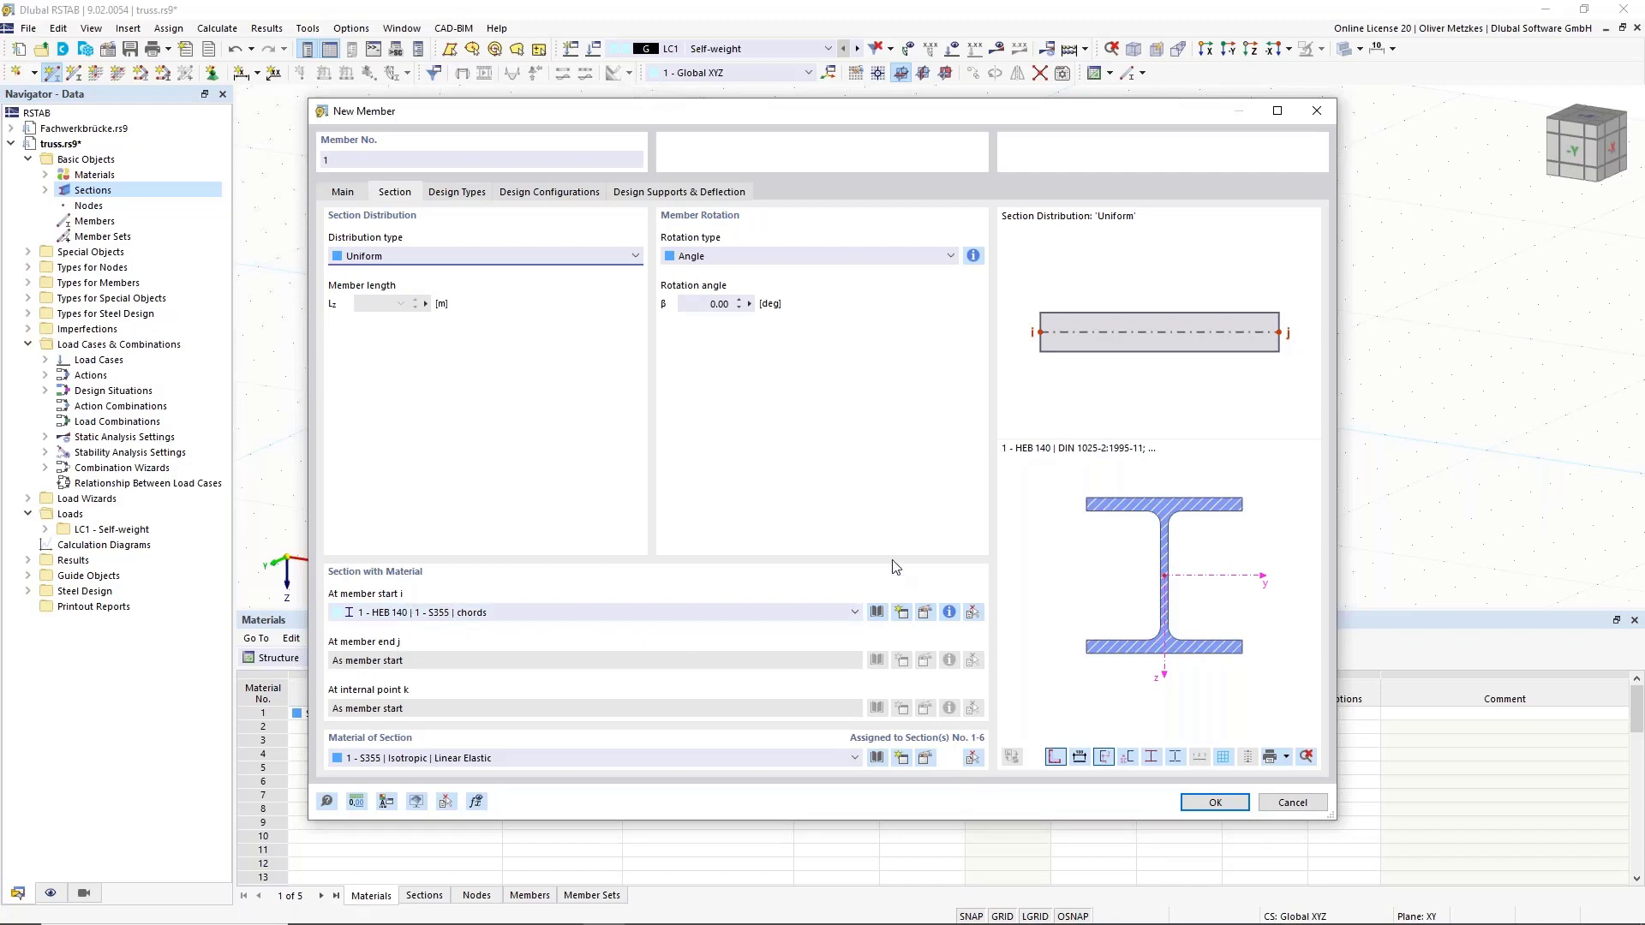
{"action": "left_click", "coordinate": [1215, 803]}
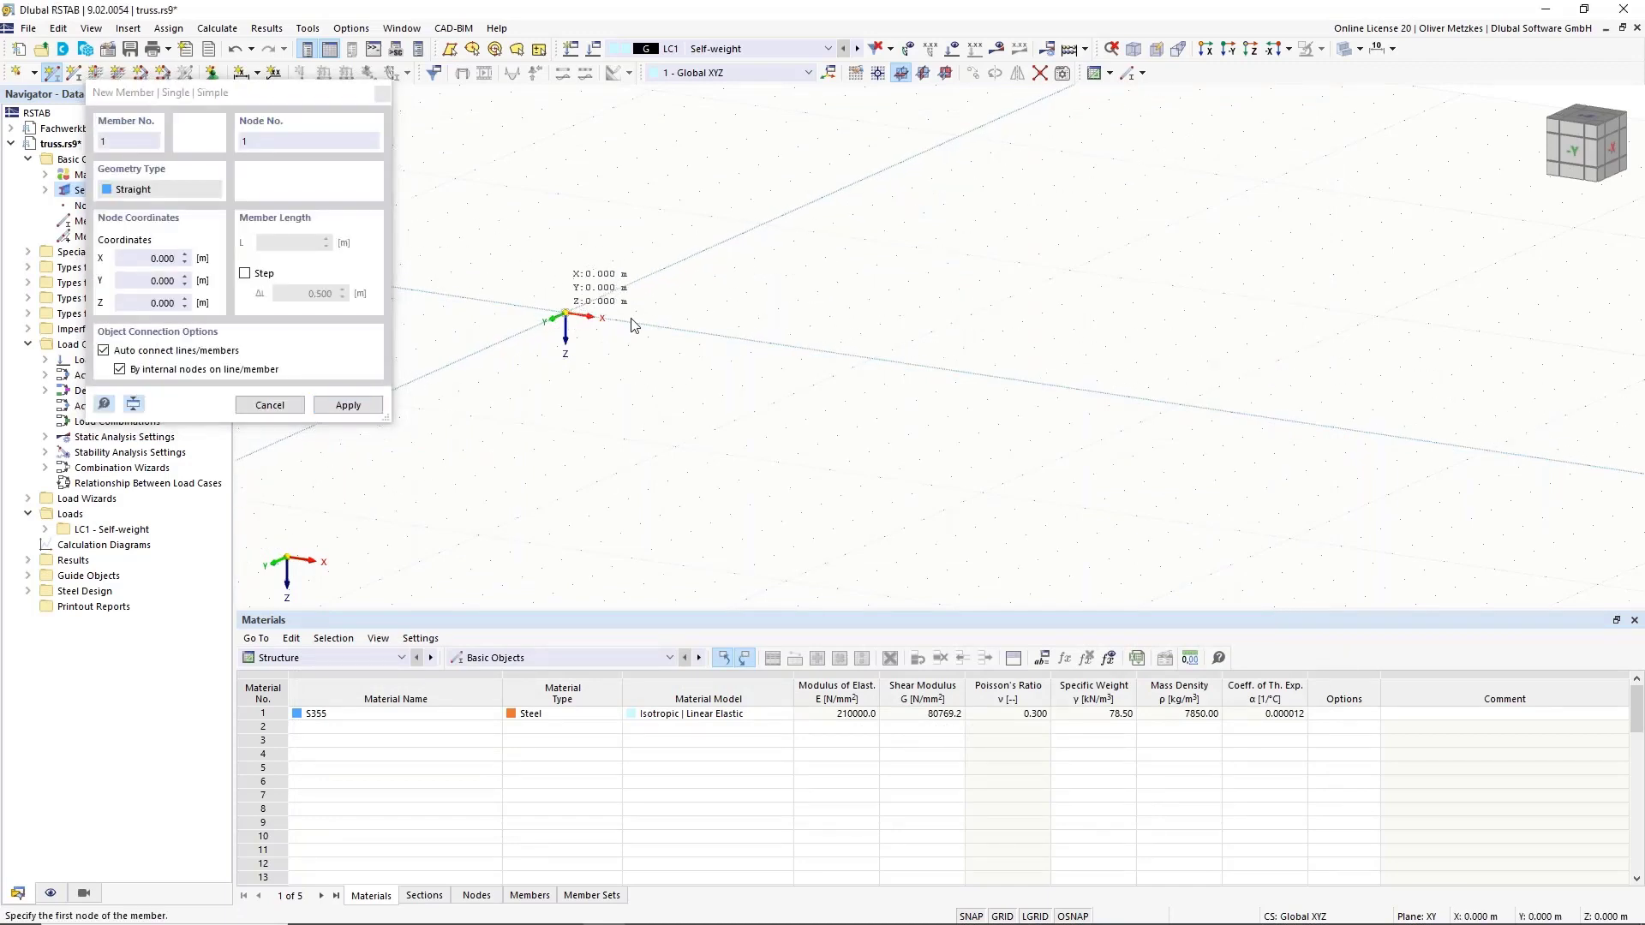
{"action": "left_click", "coordinate": [566, 315]}
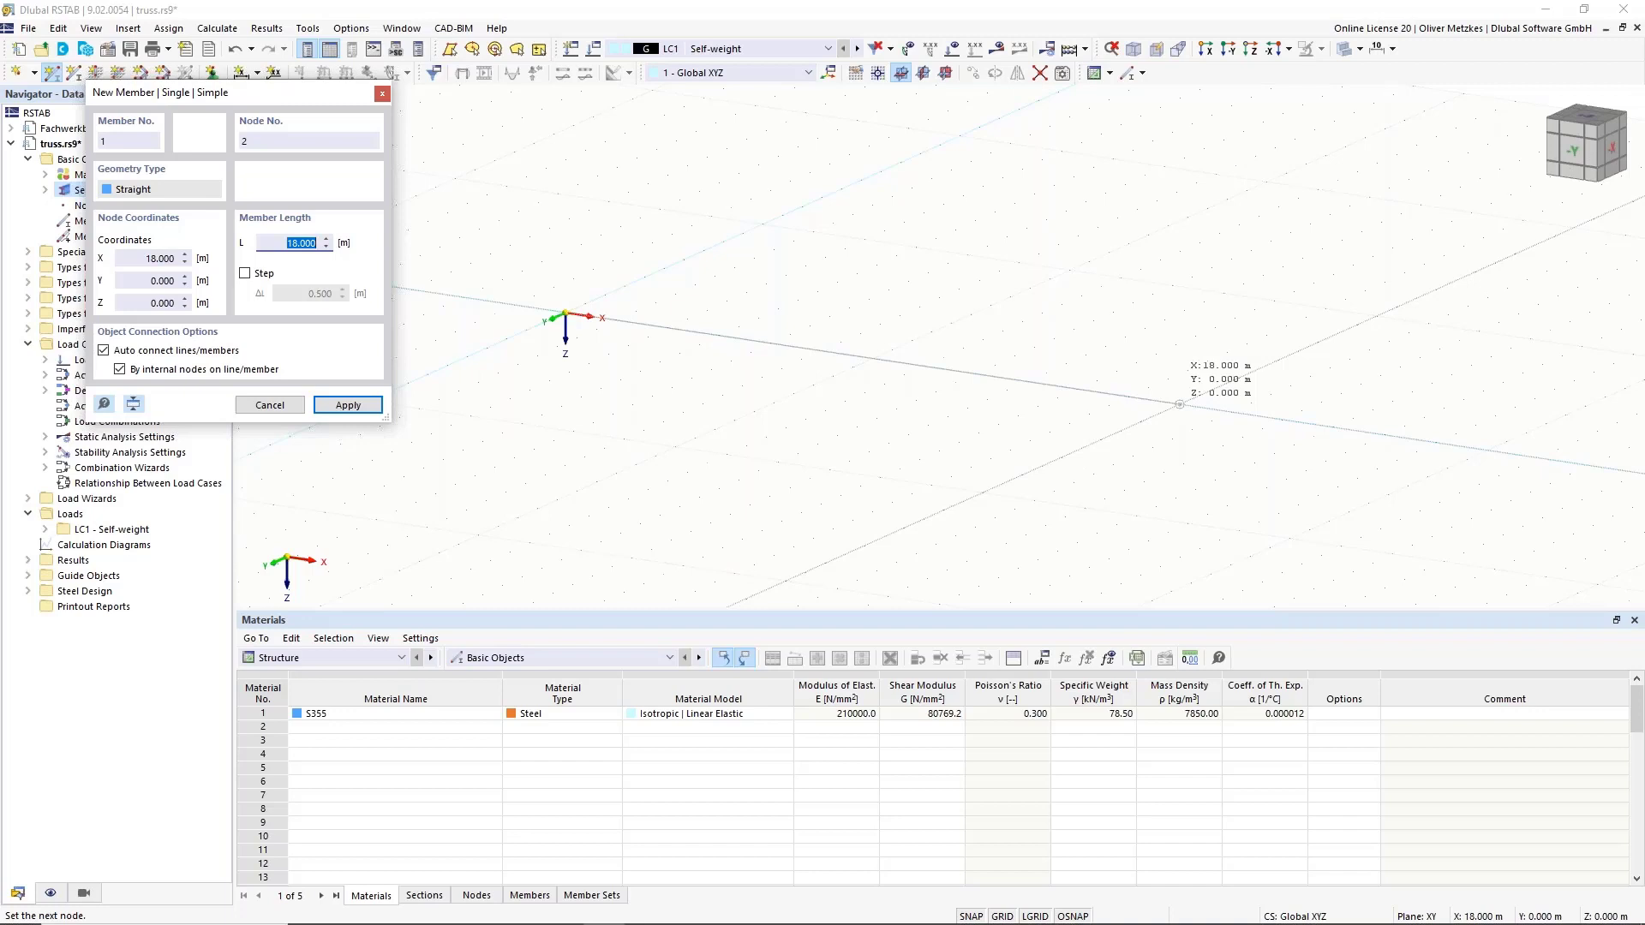
{"action": "left_click", "coordinate": [1179, 404]}
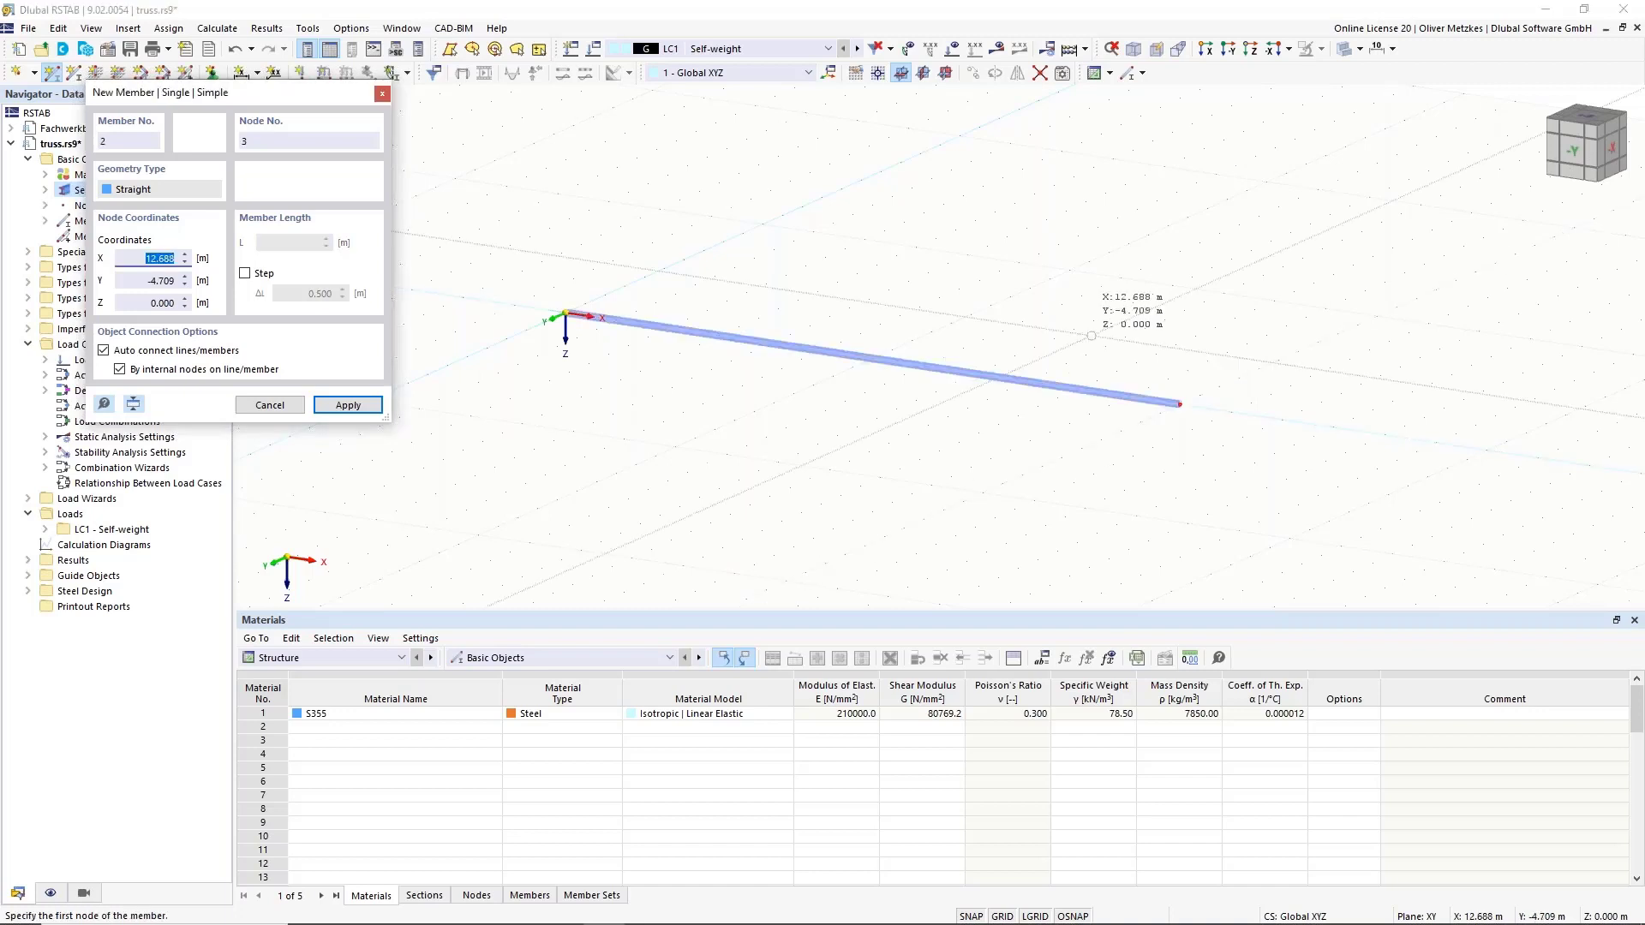
{"action": "key", "text": "Escape"}
{"action": "scroll", "coordinate": [791, 340], "scroll_direction": "up", "scroll_amount": 1}
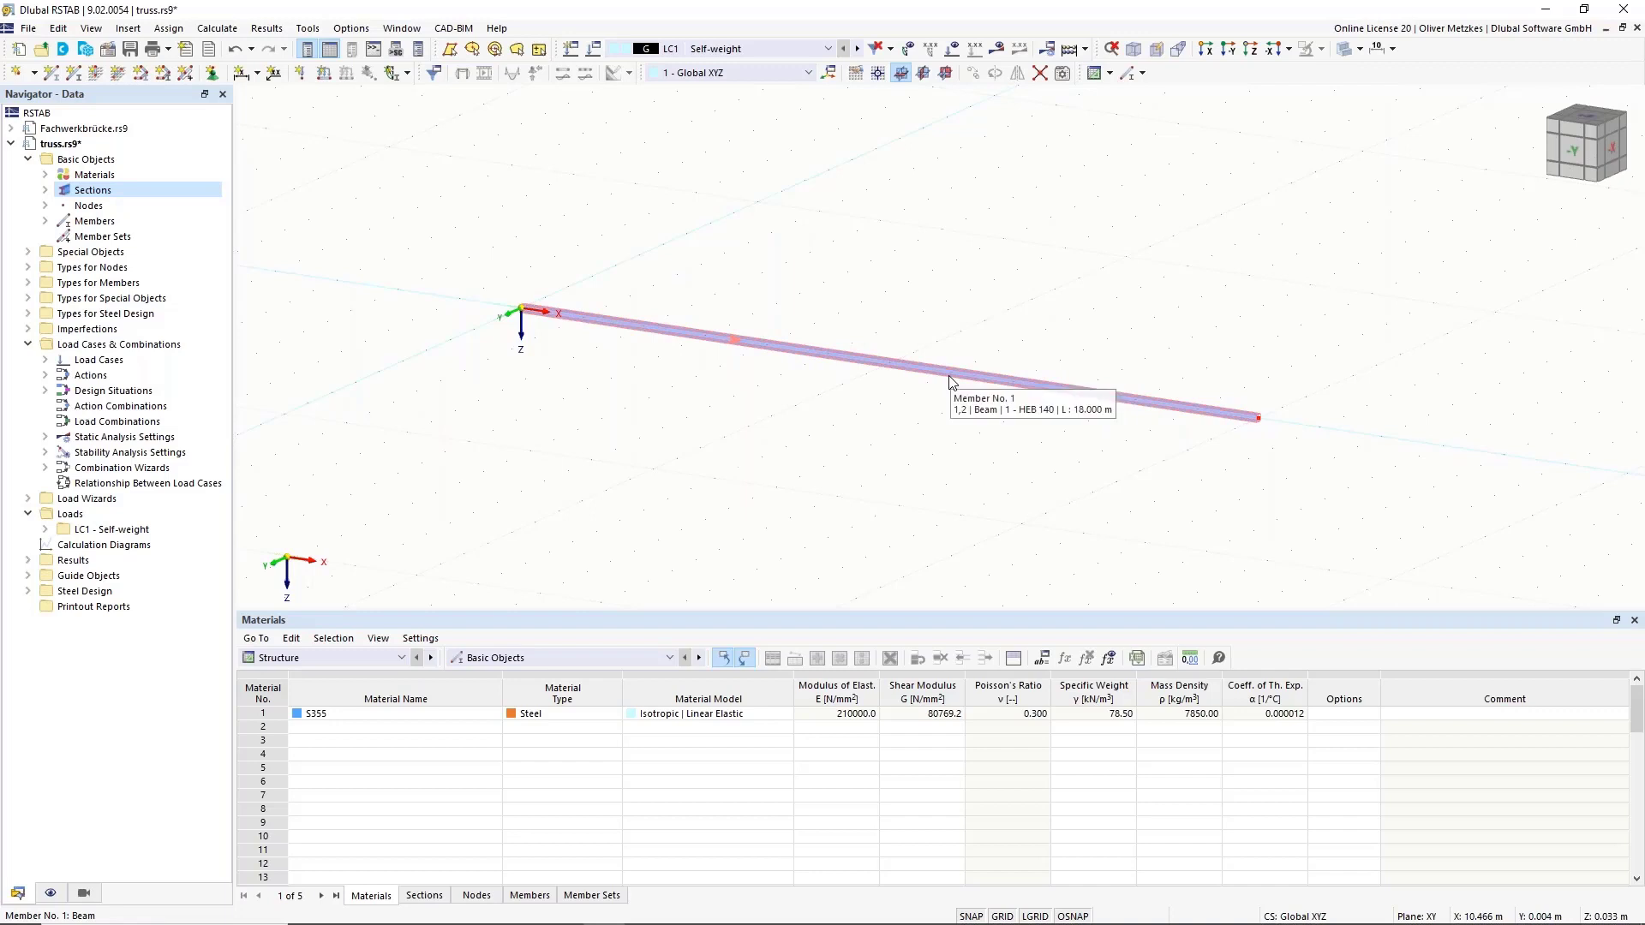
{"action": "left_click", "coordinate": [588, 322]}
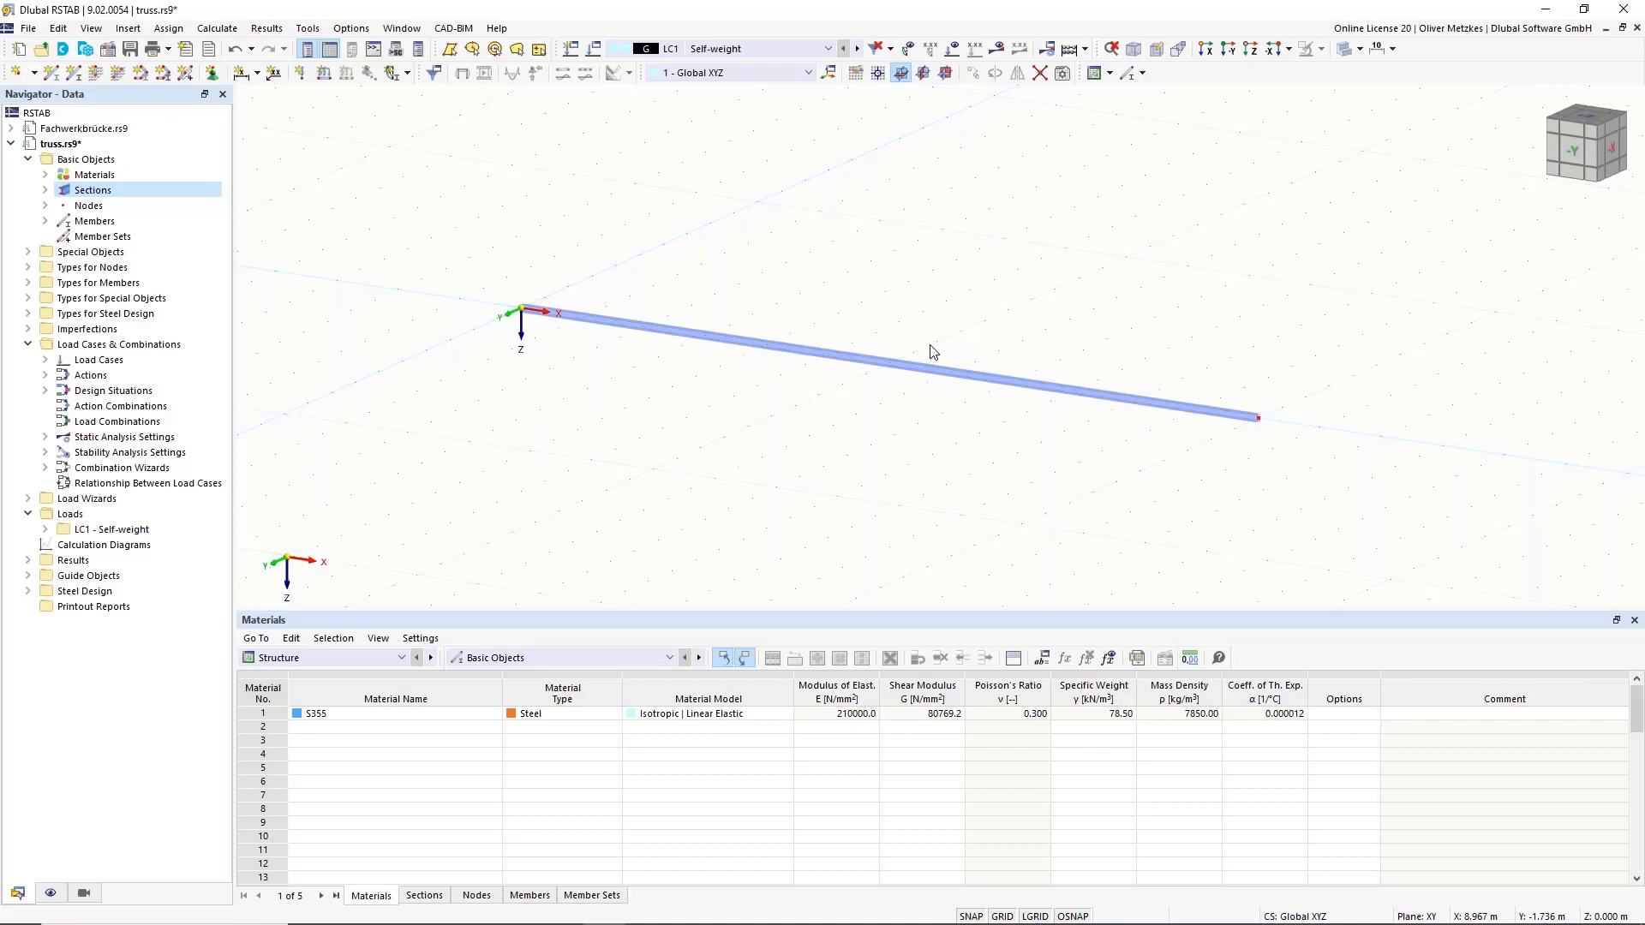
Divide the 18 m chord with 11 intermediate nodes and window-select the divided member.
{"action": "right_click", "coordinate": [852, 363]}
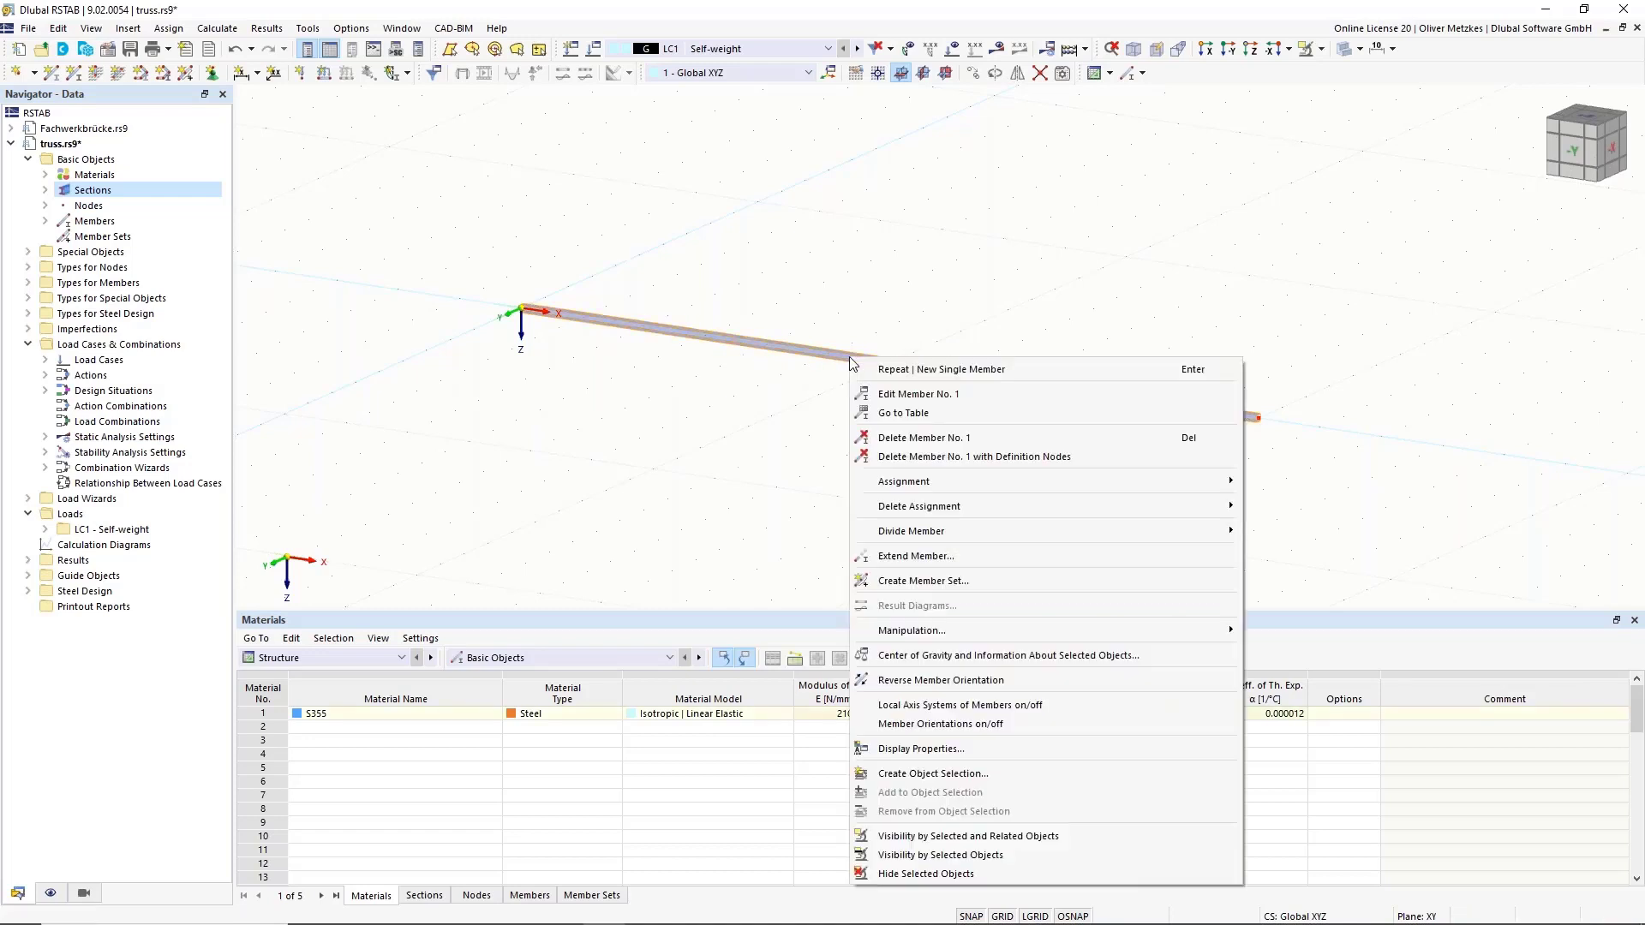
{"action": "mouse_move", "coordinate": [907, 539]}
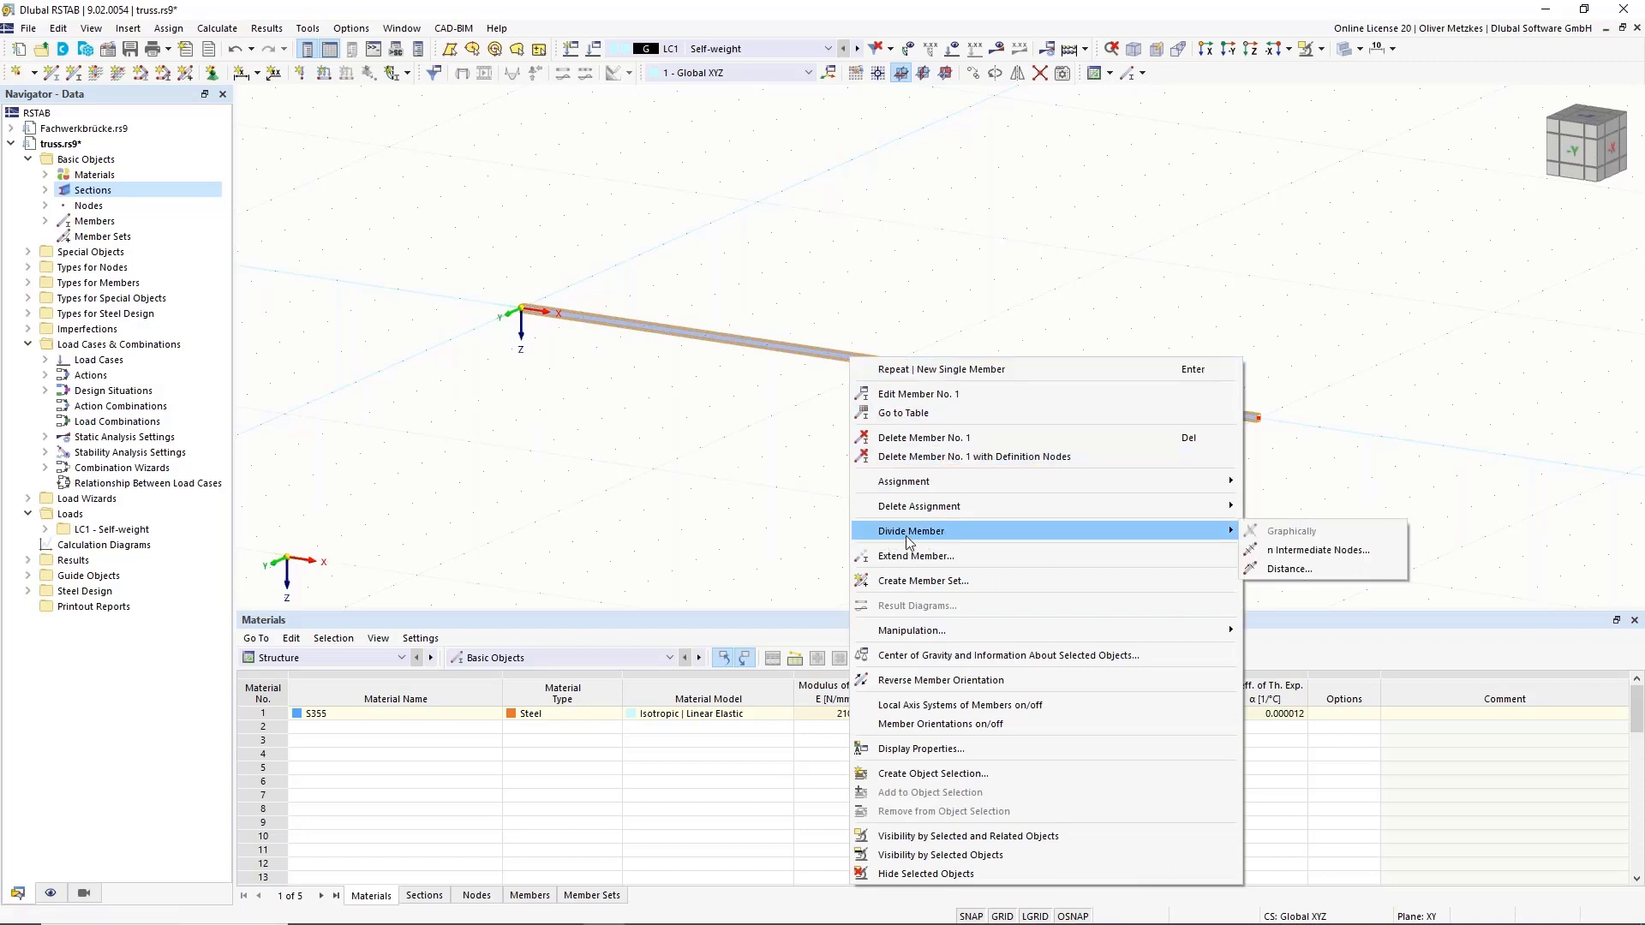
{"action": "left_click", "coordinate": [1309, 553]}
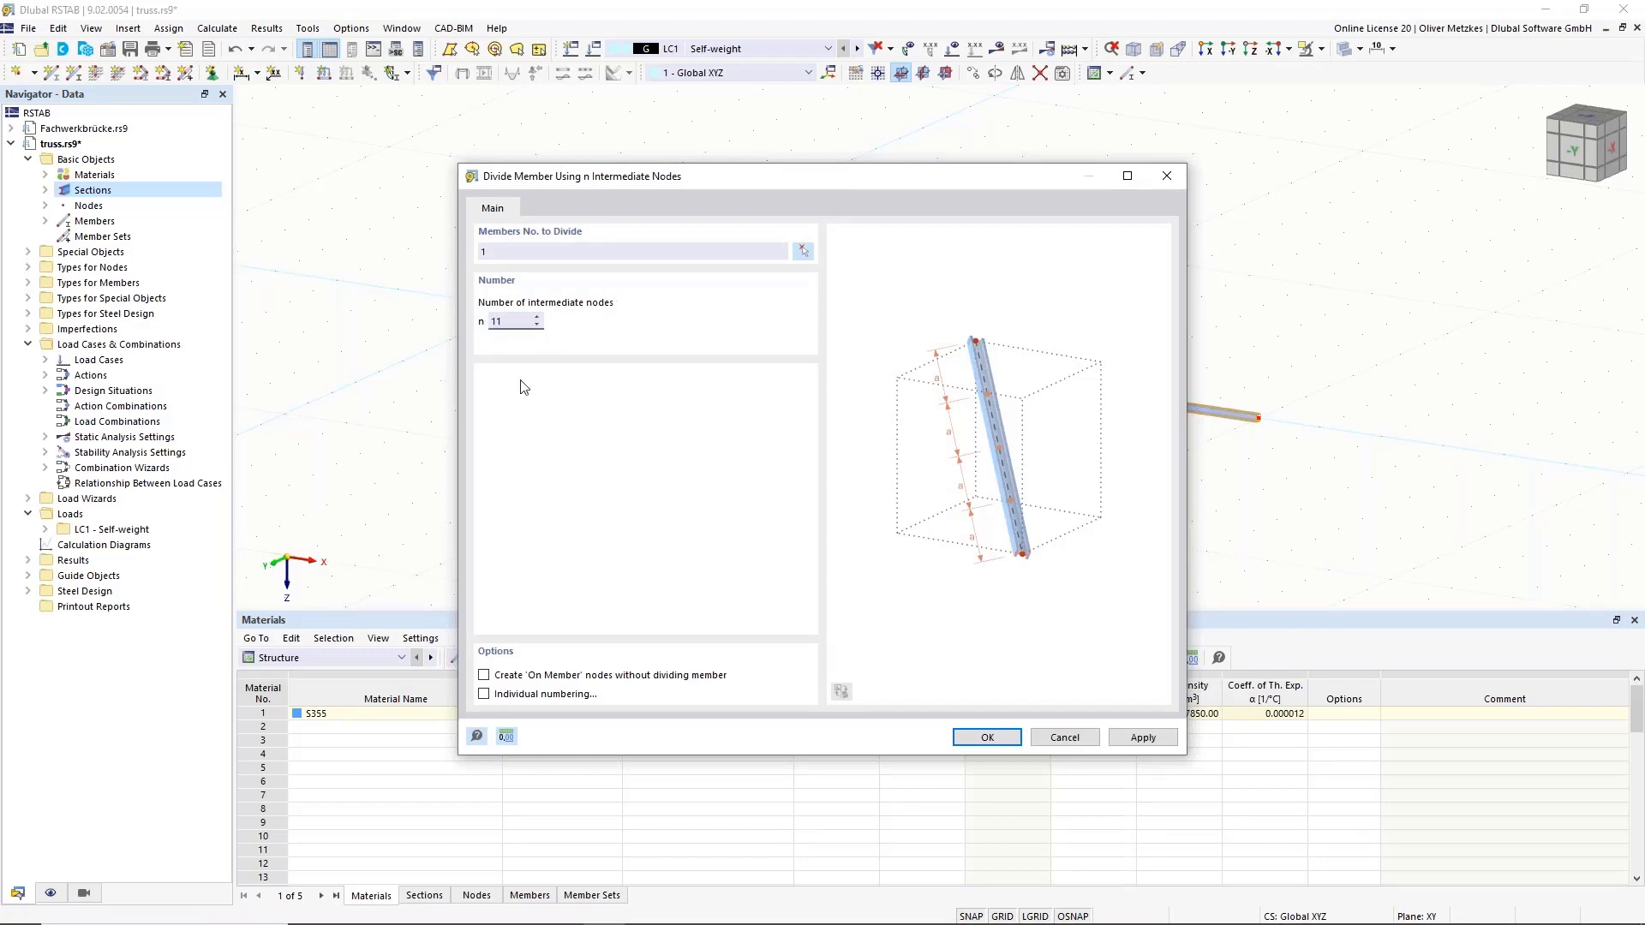
{"action": "left_click", "coordinate": [994, 738]}
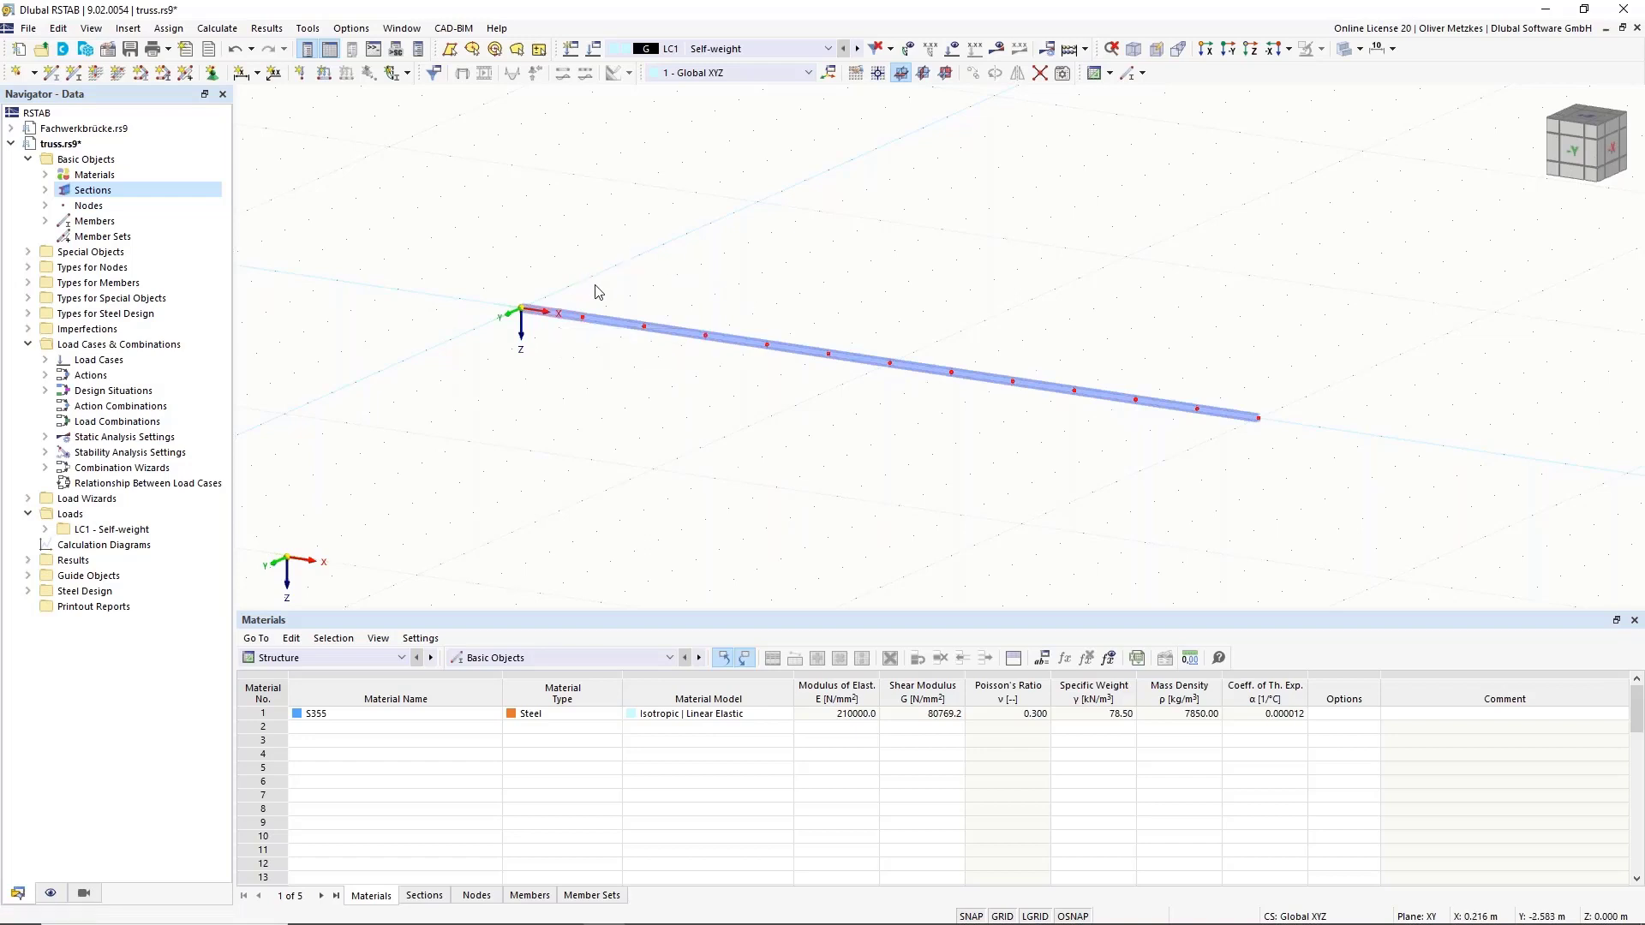
{"action": "middle_click_drag", "start_coordinate": [906, 285], "coordinate": [883, 338]}
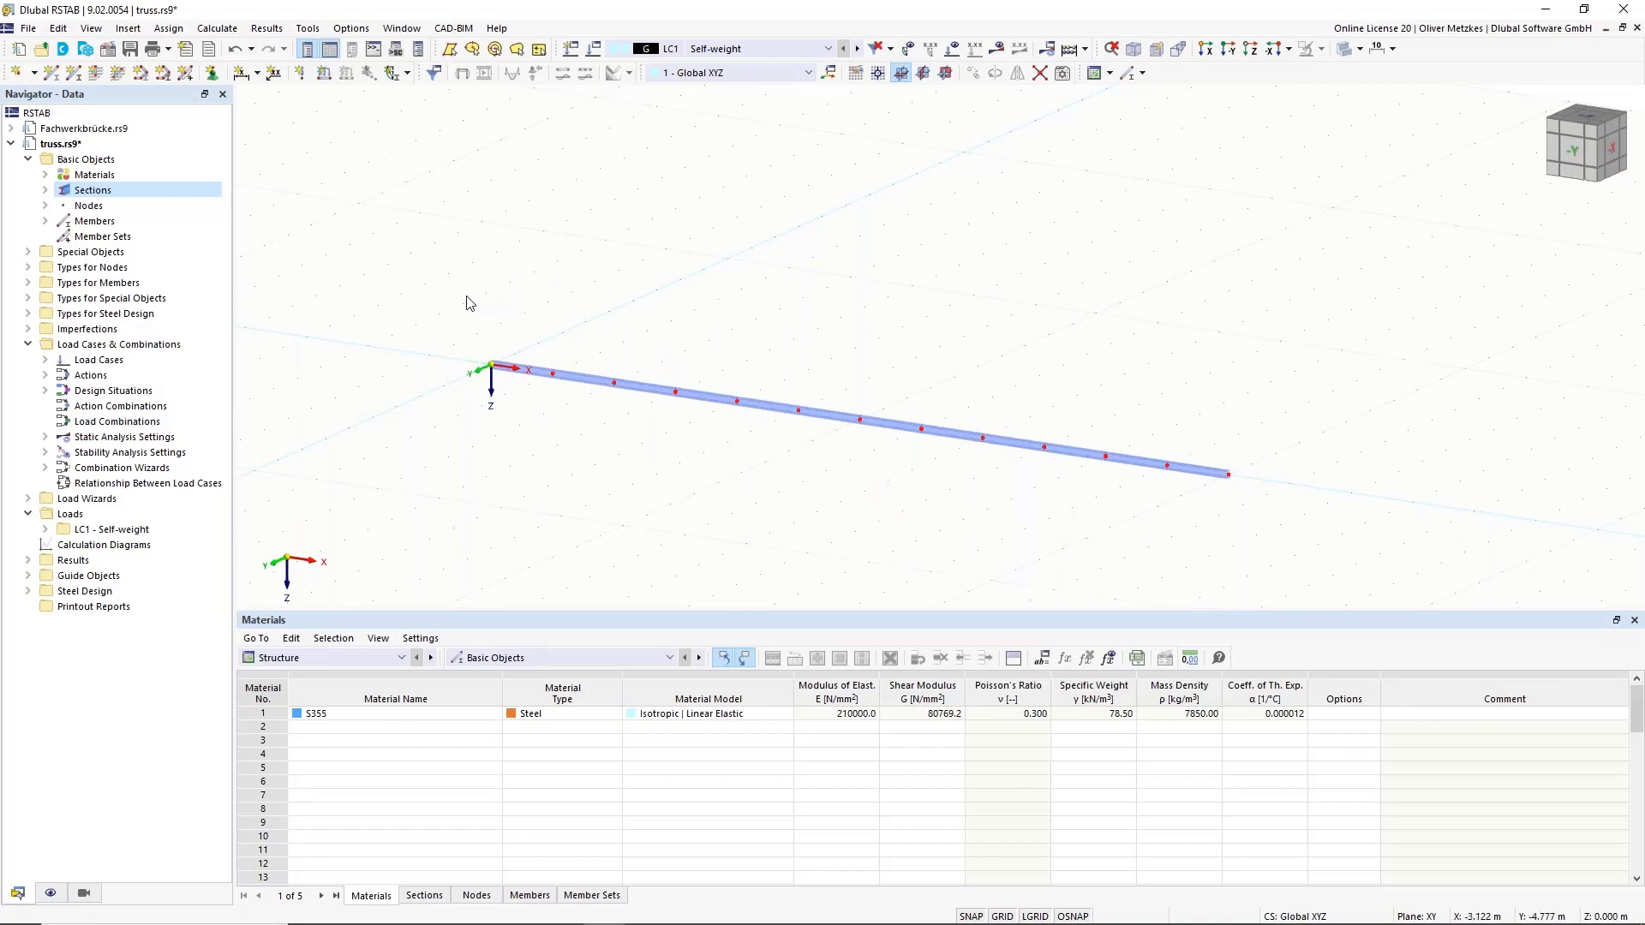
{"action": "left_click_drag", "start_coordinate": [415, 309], "coordinate": [1402, 547]}
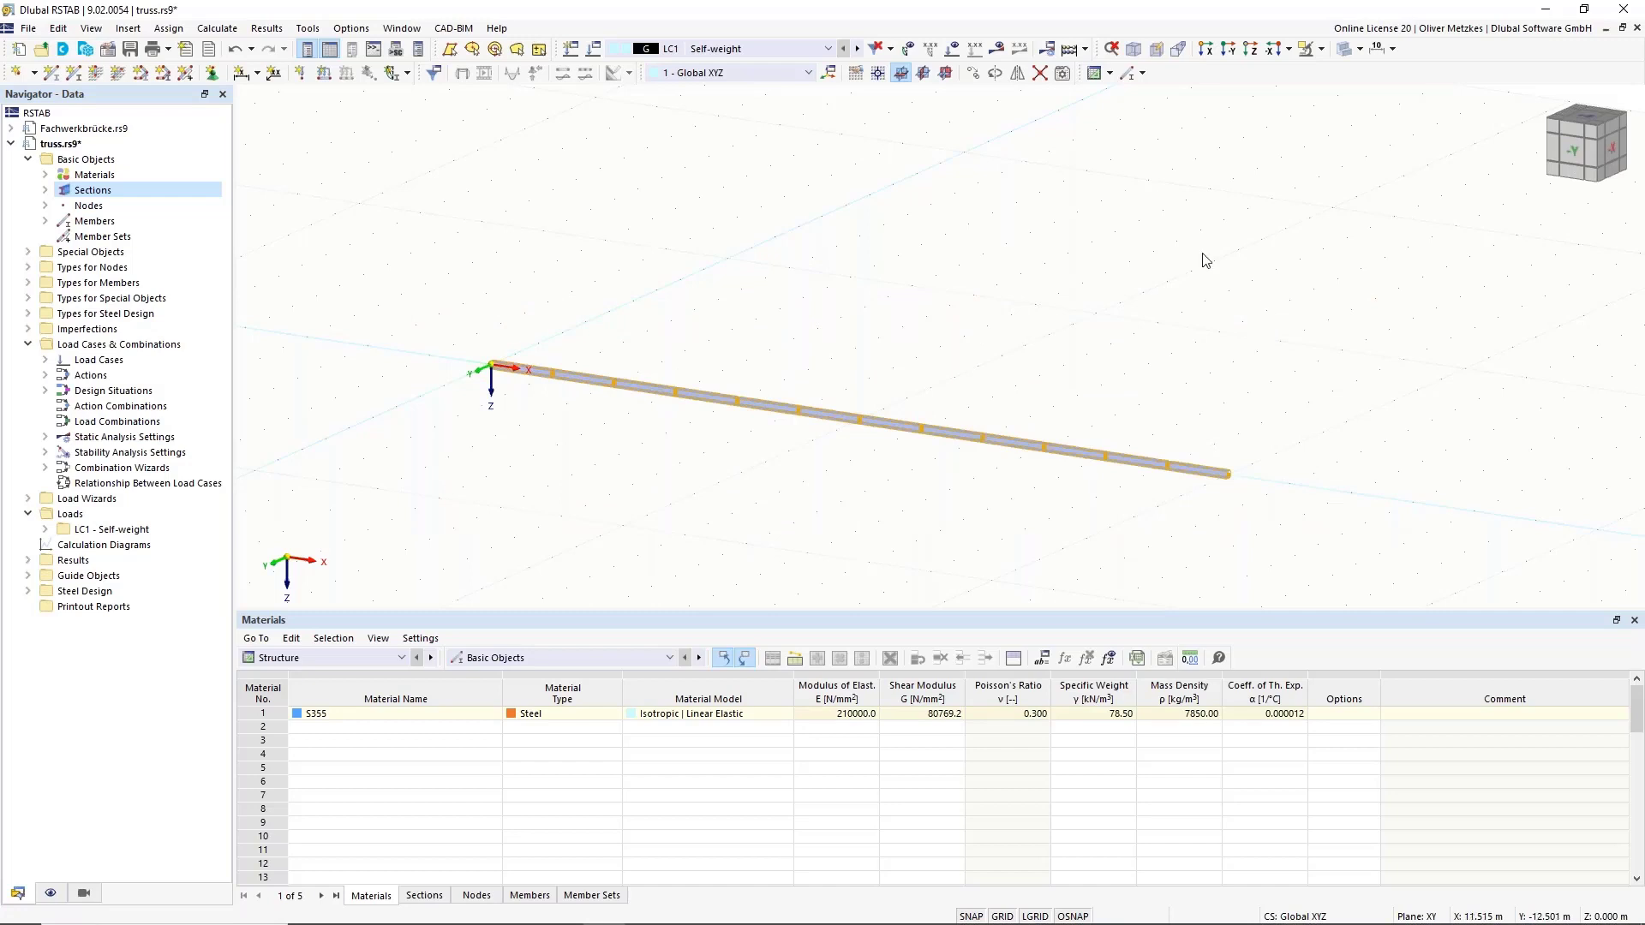
Configure a copy at Z = -1.5 m with Step links, adding a new template link member.
{"action": "left_click", "coordinate": [972, 75]}
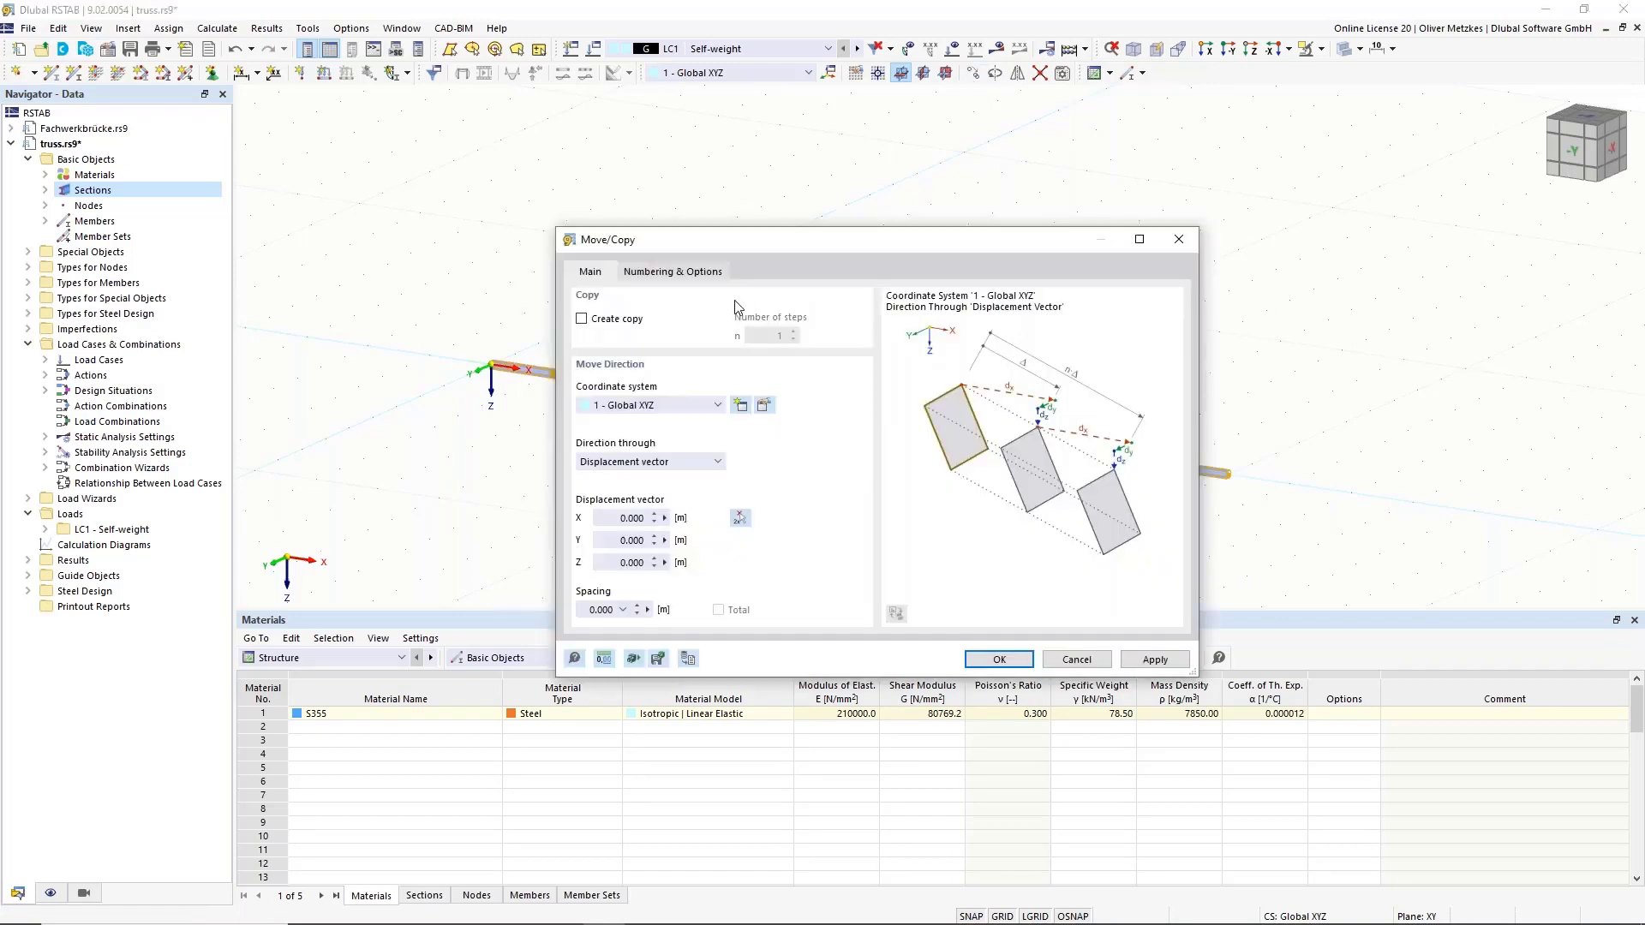
{"action": "left_click", "coordinate": [602, 320]}
{"action": "left_click", "coordinate": [614, 563]}
{"action": "type", "text": "-1,5"}
{"action": "left_click", "coordinate": [643, 540]}
{"action": "left_click", "coordinate": [690, 272]}
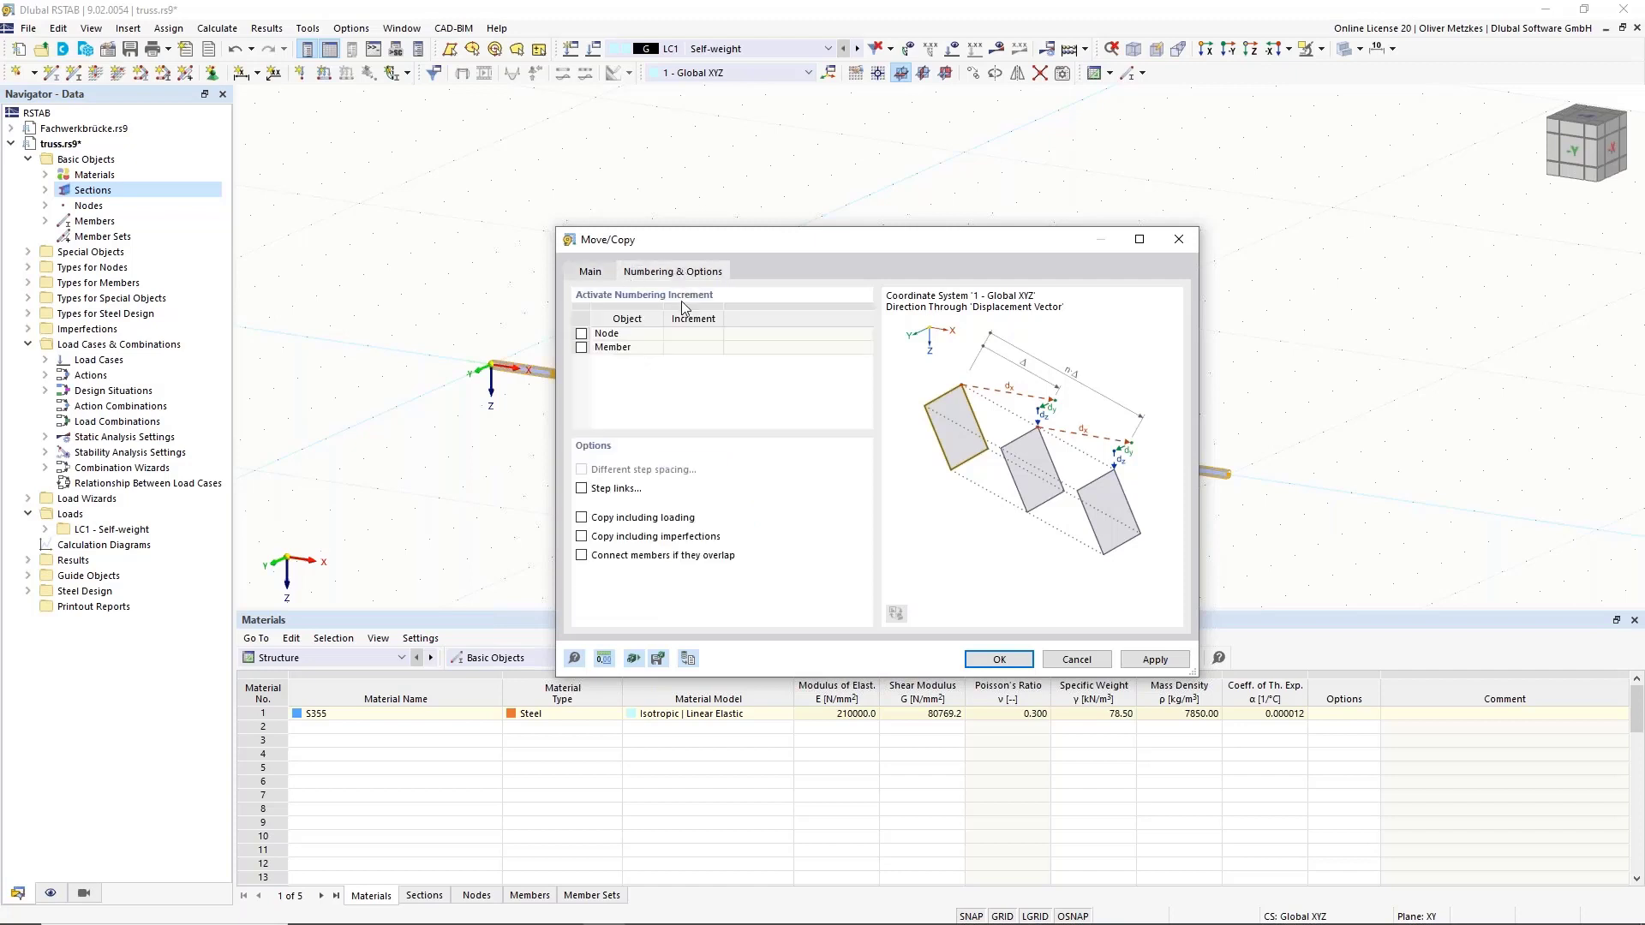
{"action": "left_click", "coordinate": [582, 489]}
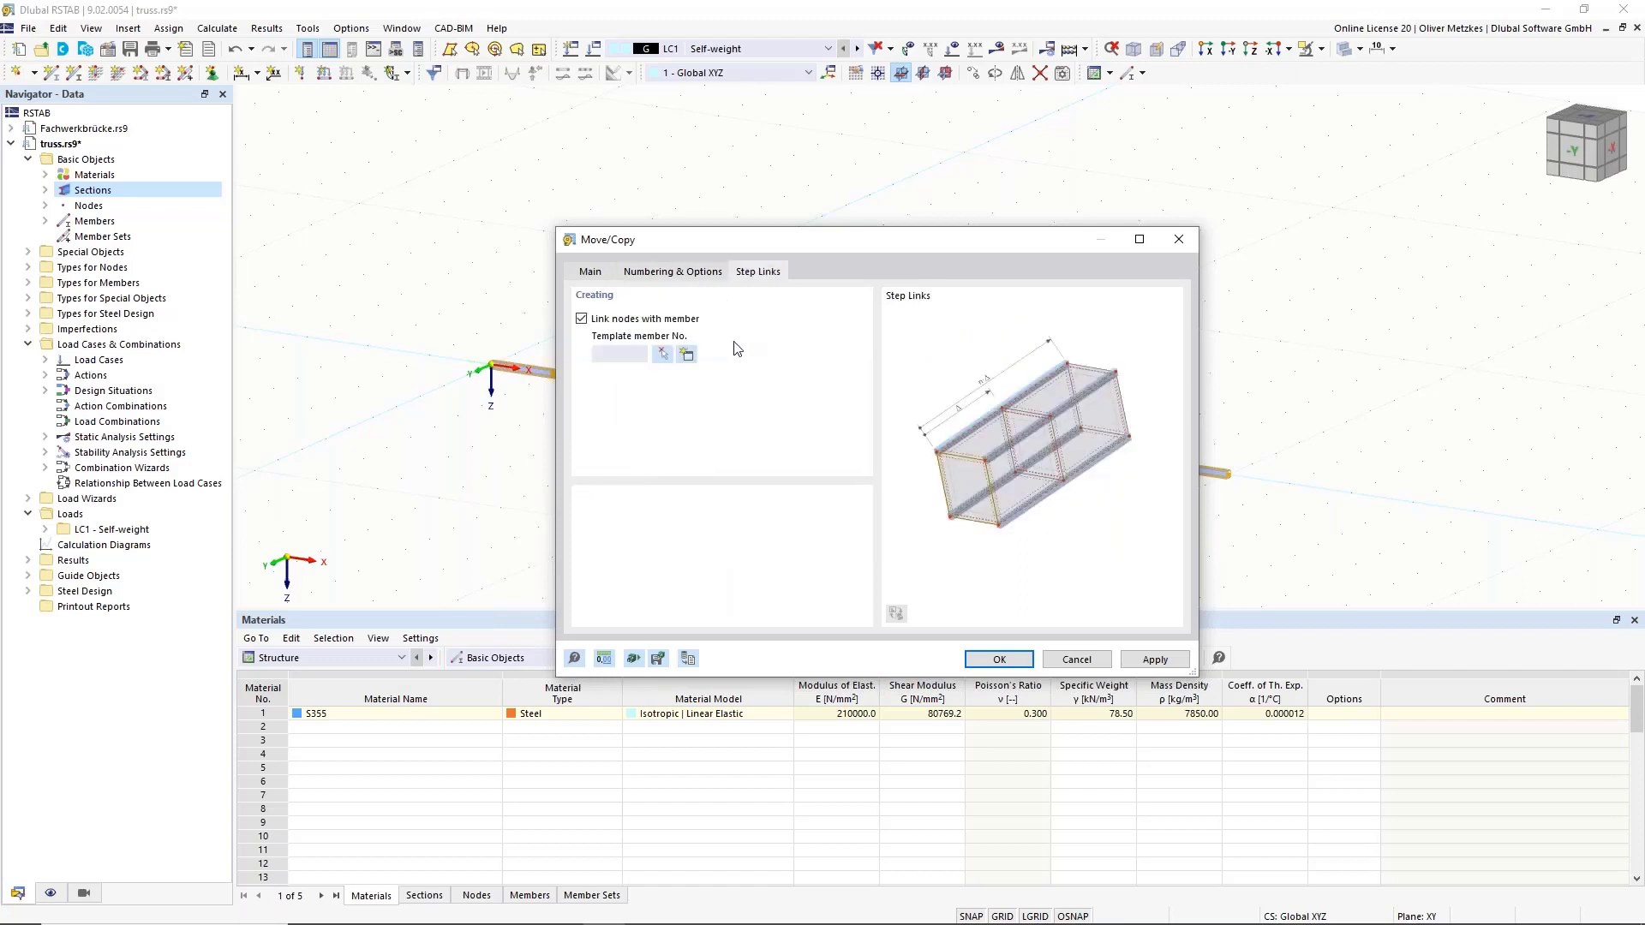
{"action": "left_click_drag", "start_coordinate": [787, 244], "coordinate": [978, 218]}
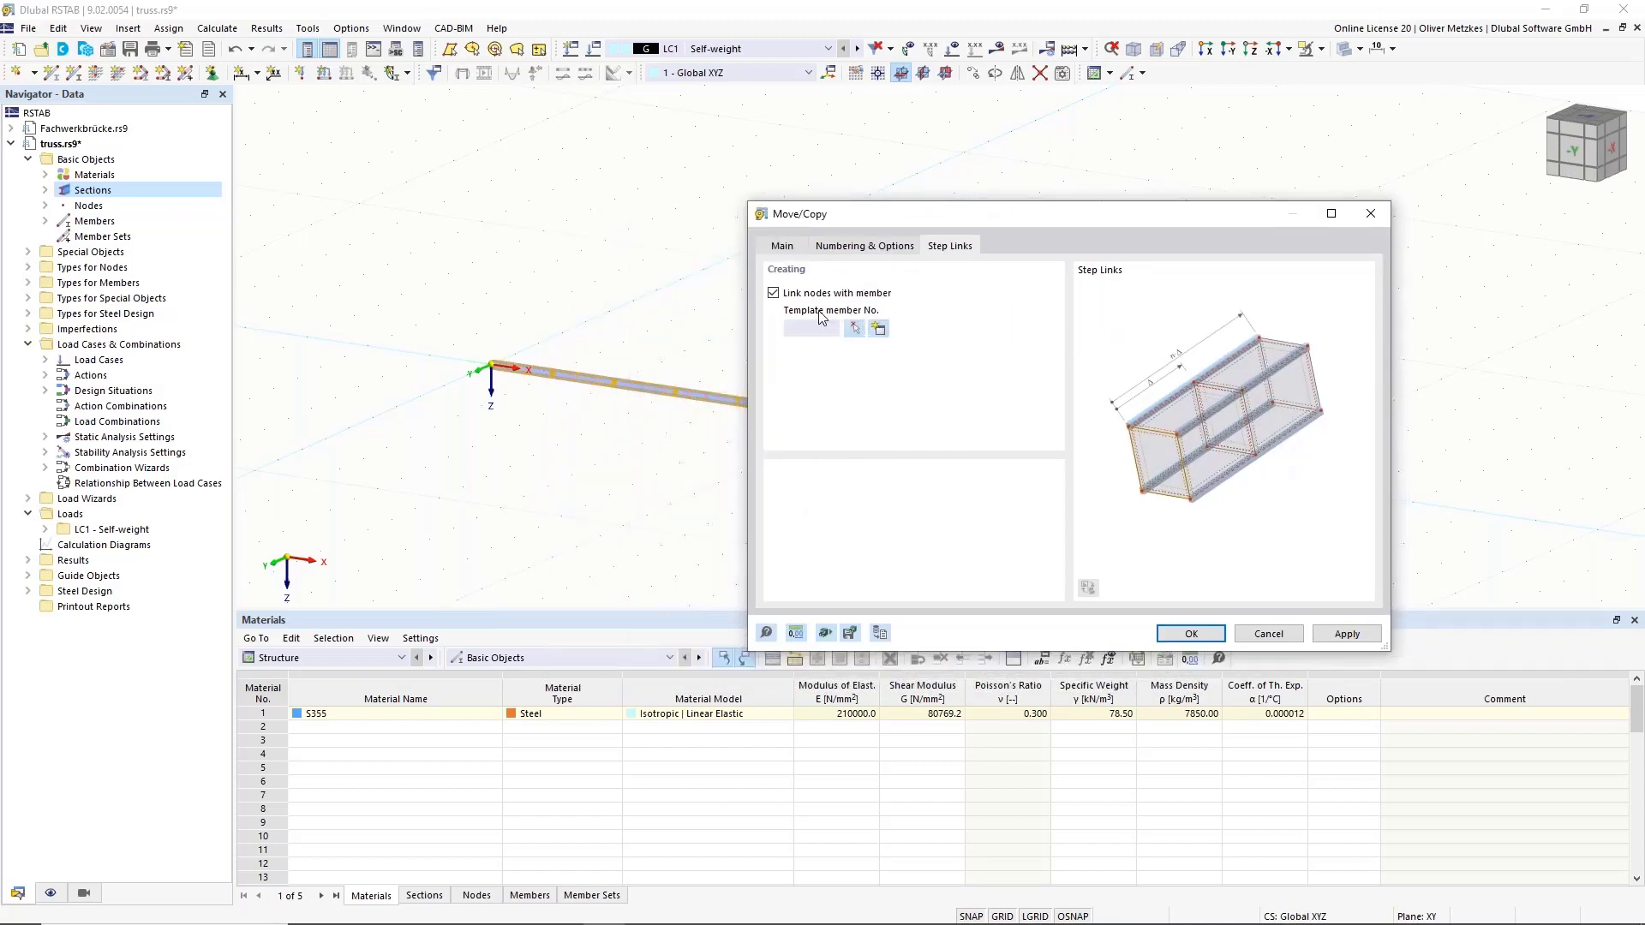
{"action": "left_click", "coordinate": [885, 336]}
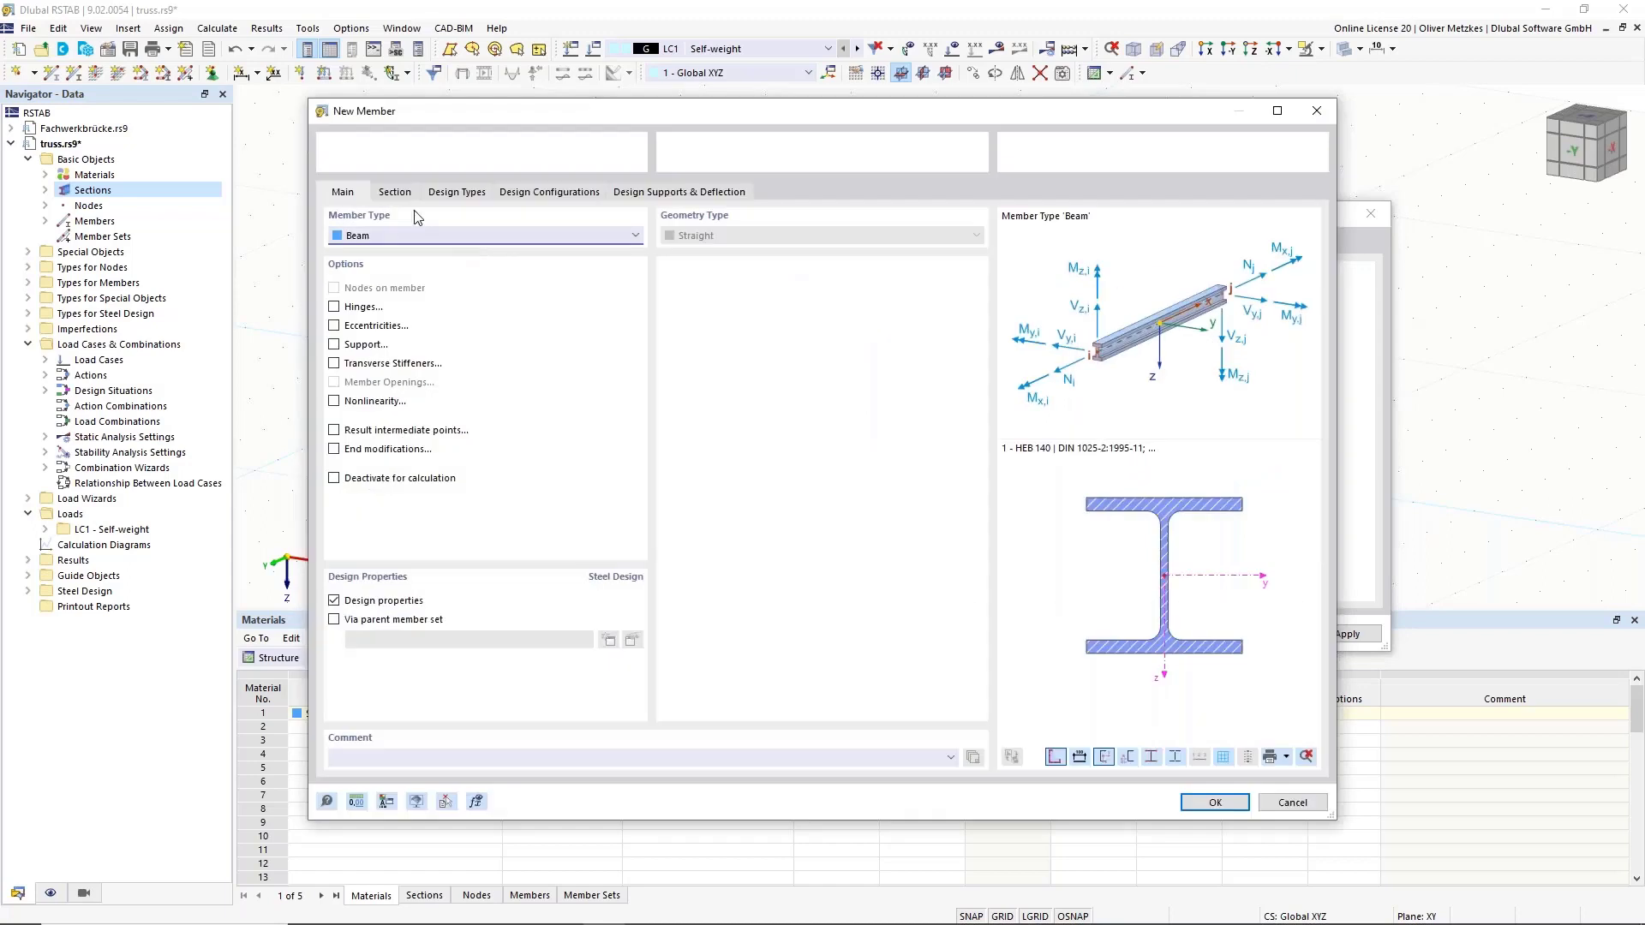
Make the template member a Truss type using section 2 - HEA 100 verticals.
{"action": "left_click", "coordinate": [393, 237]}
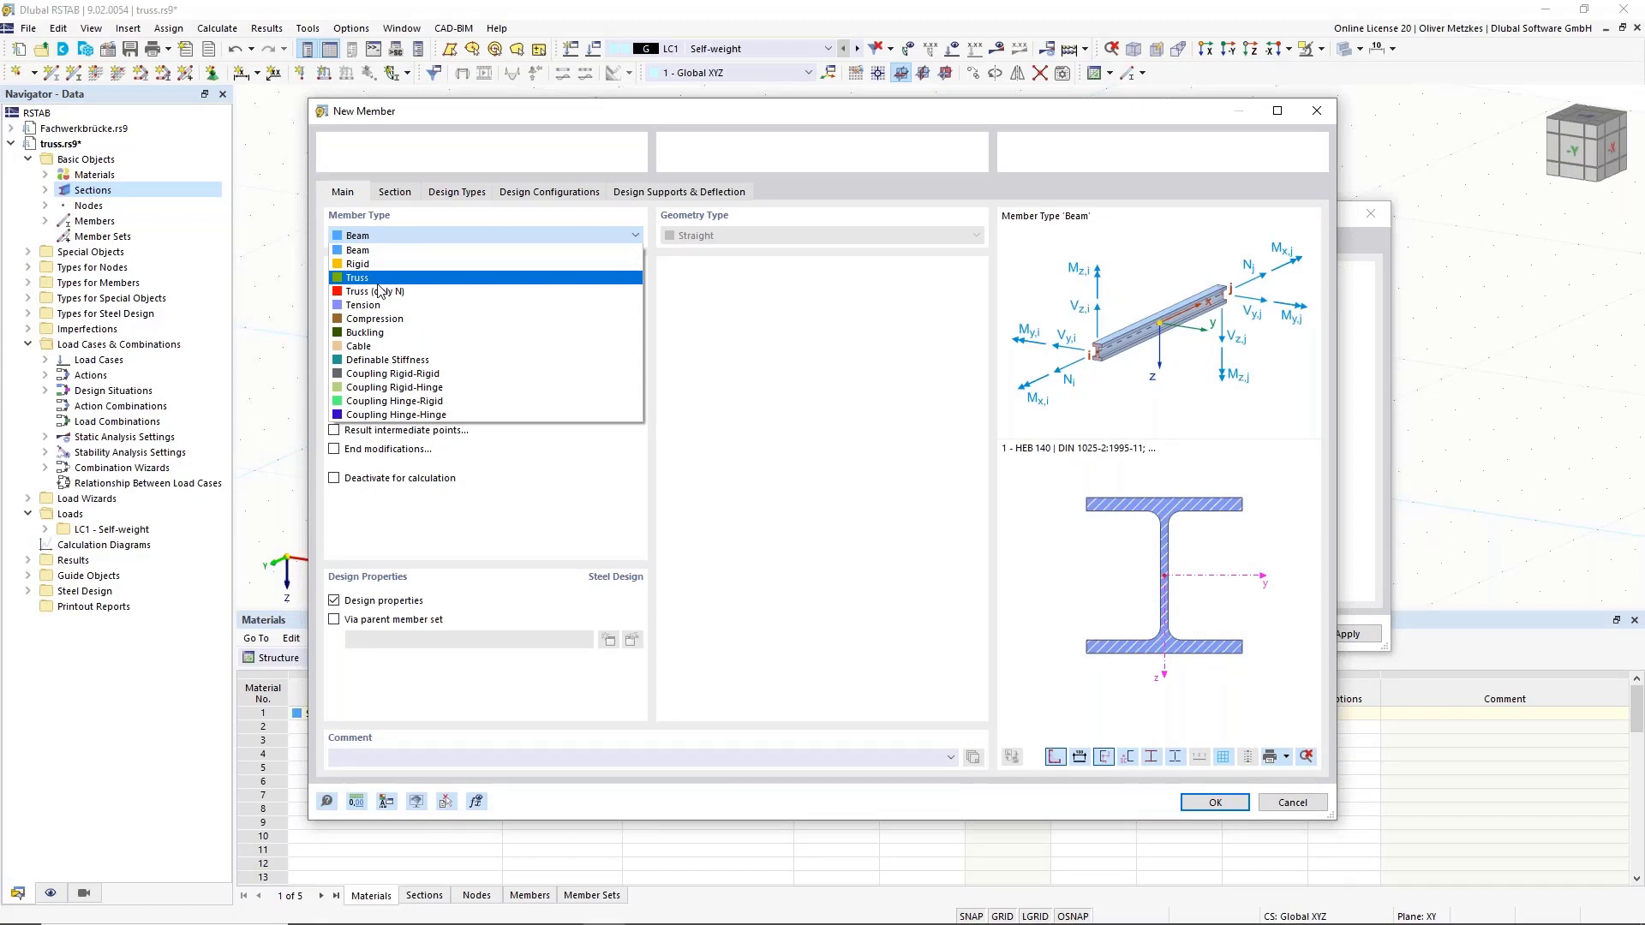
{"action": "left_click", "coordinate": [378, 279]}
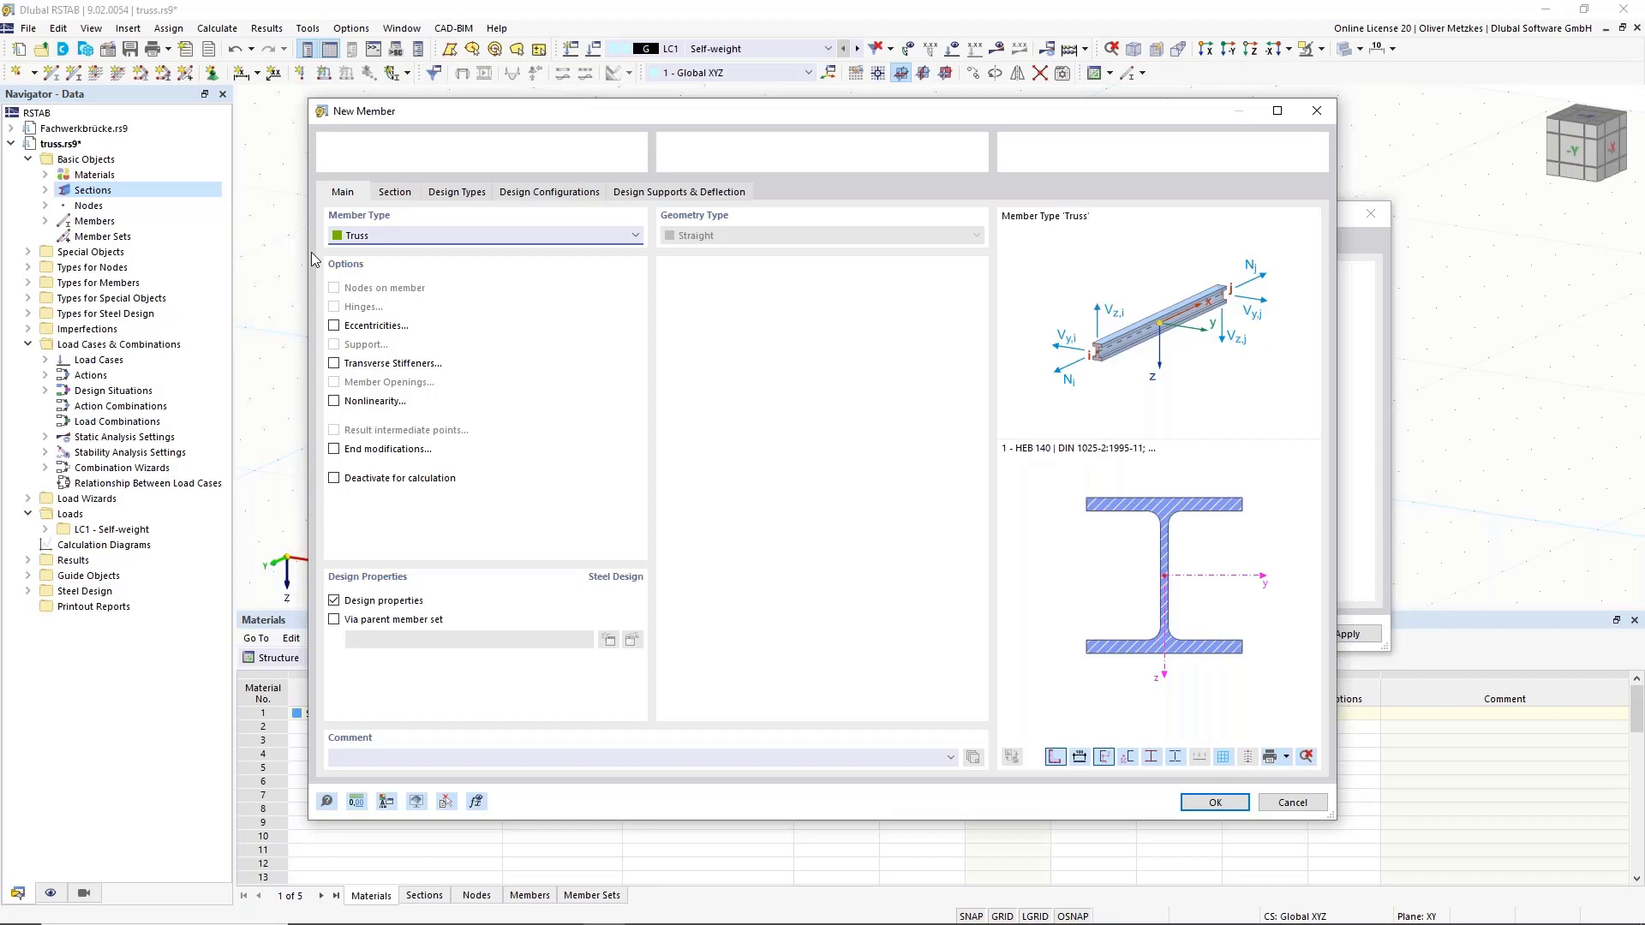
{"action": "left_click", "coordinate": [397, 194]}
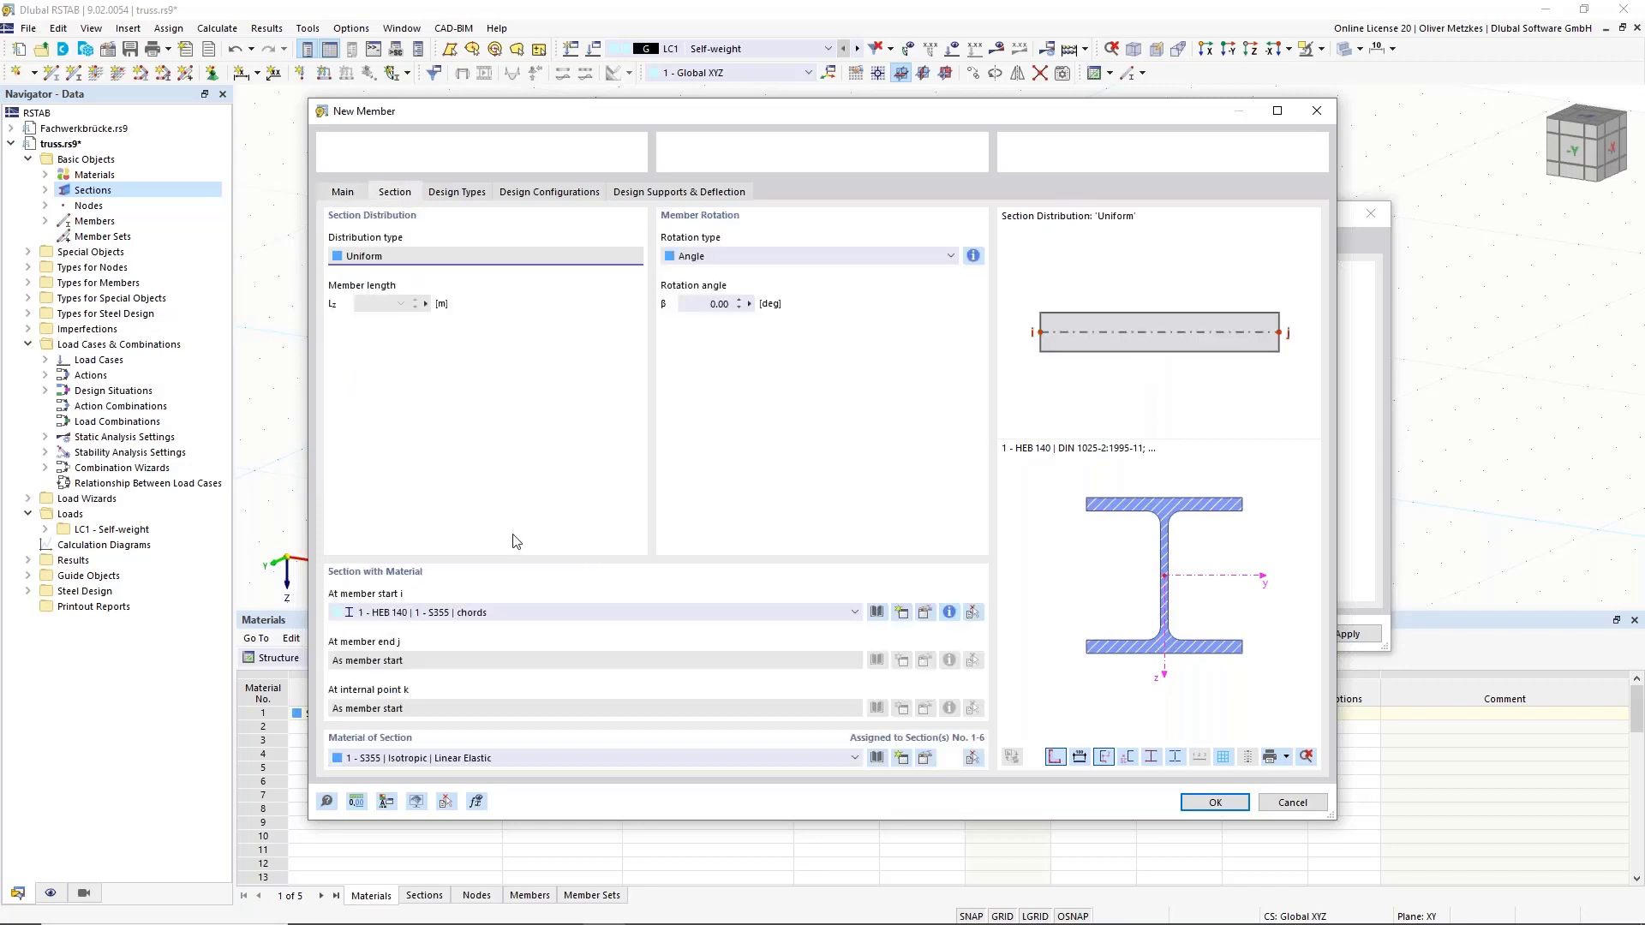
{"action": "left_click", "coordinate": [495, 611]}
{"action": "left_click", "coordinate": [510, 642]}
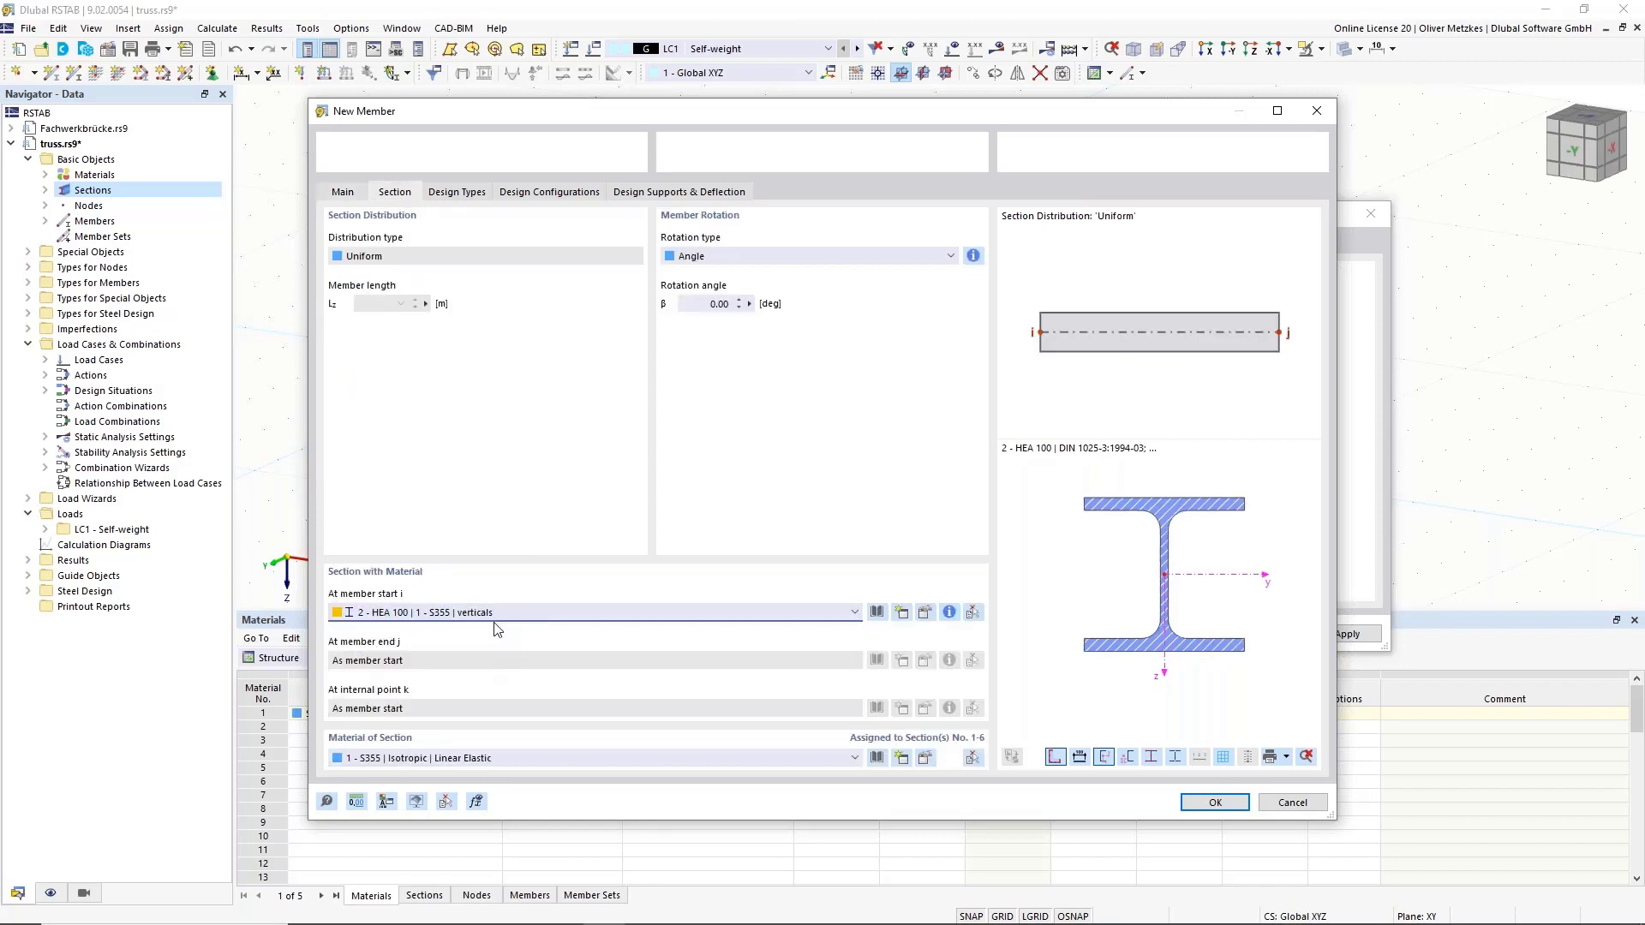
{"action": "left_click", "coordinate": [1215, 805]}
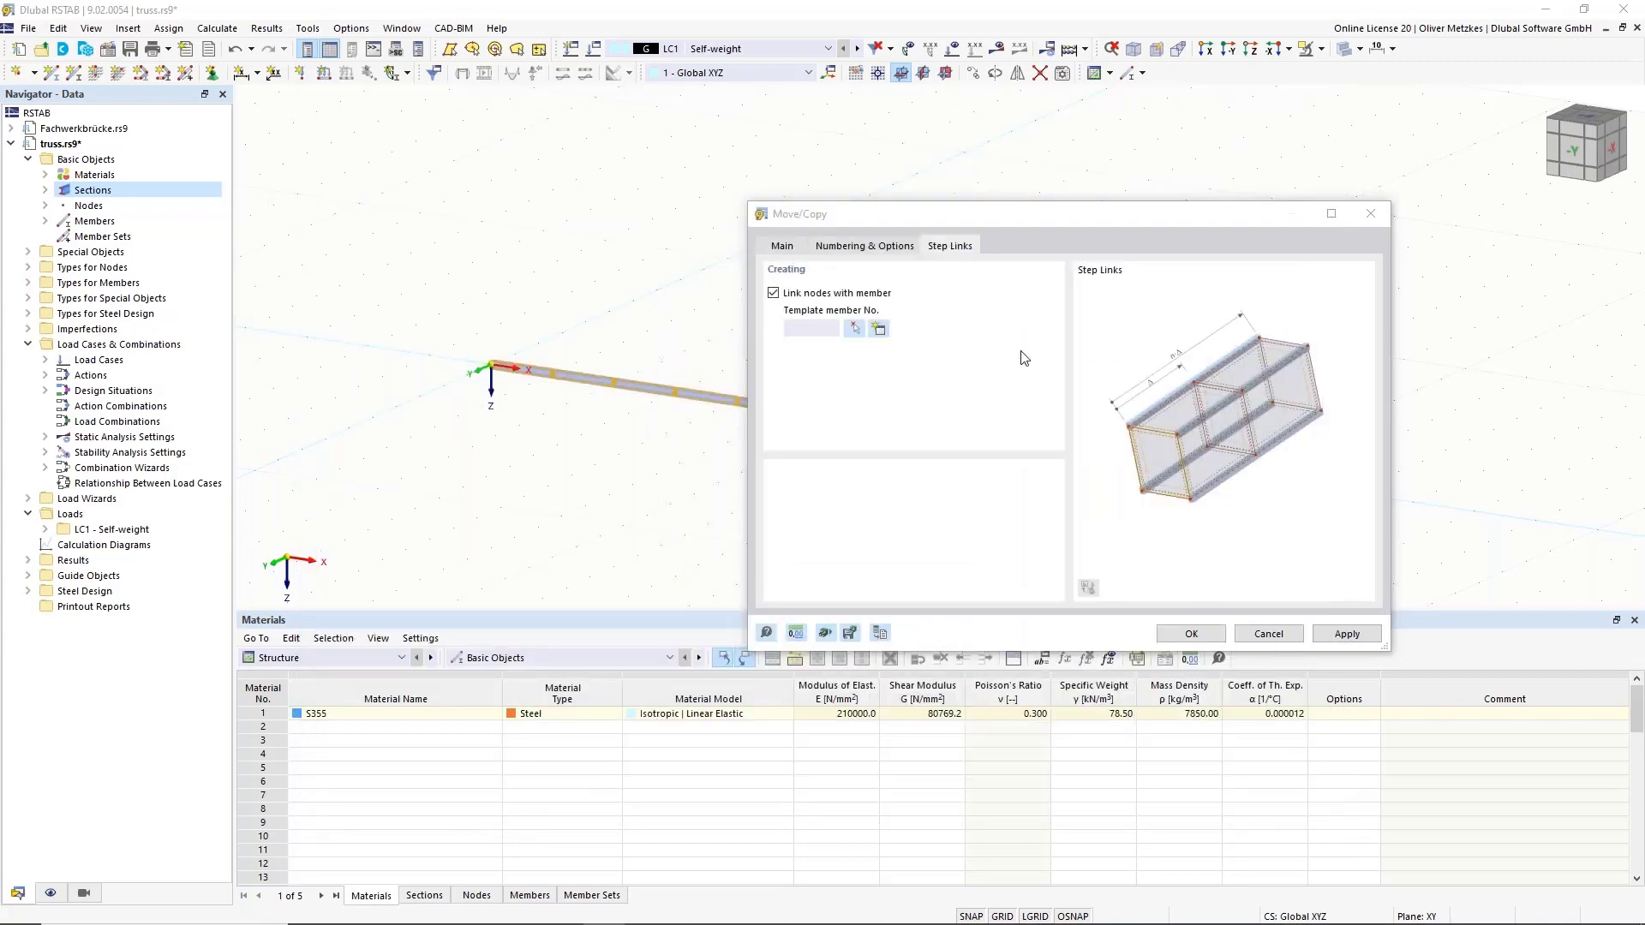
Apply the copy to create the top chord joined by verticals at each node, then inspect it.
{"action": "left_click", "coordinate": [1207, 634]}
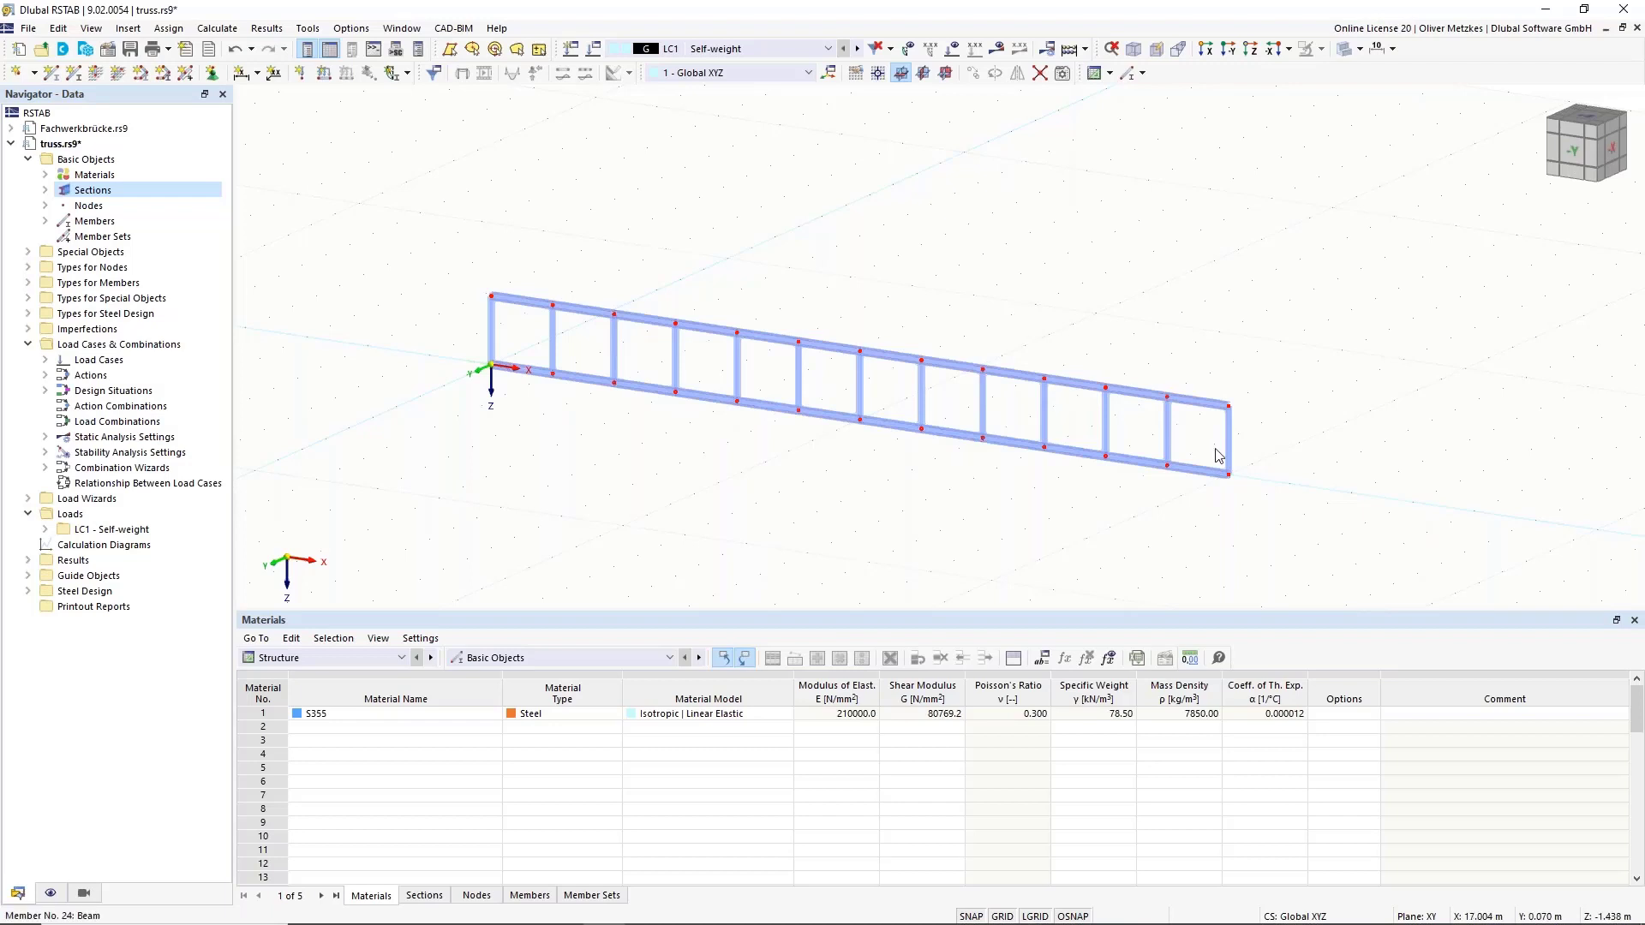
{"action": "scroll", "coordinate": [1083, 399], "scroll_direction": "up", "scroll_amount": 5}
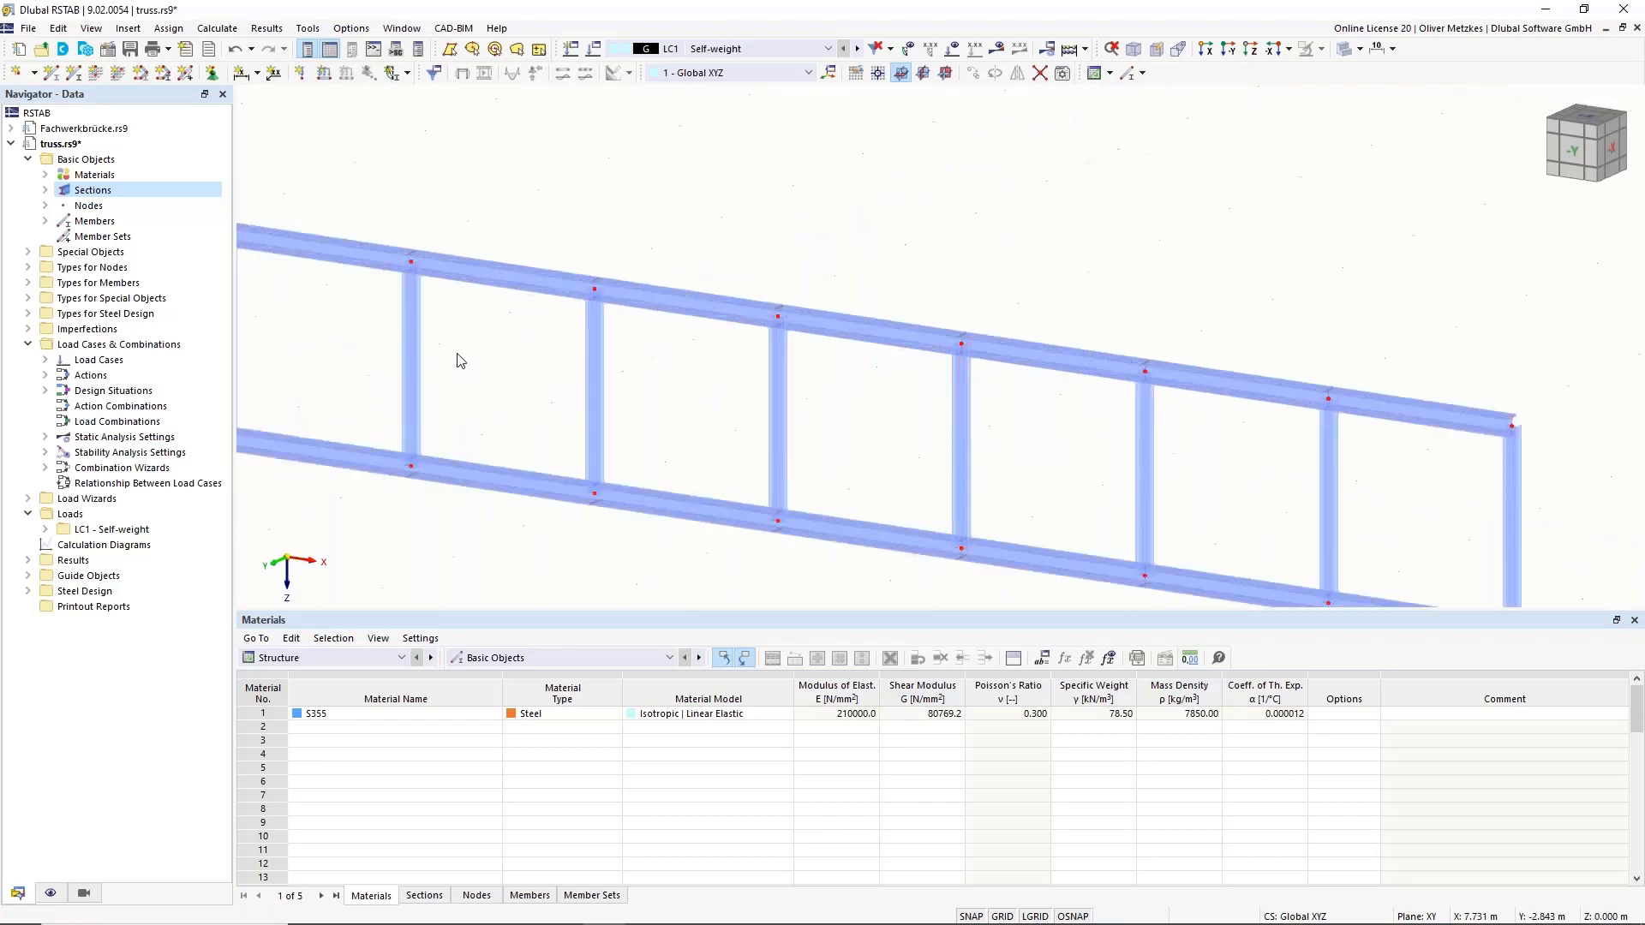
{"action": "scroll", "coordinate": [463, 357], "scroll_direction": "down", "scroll_amount": 5}
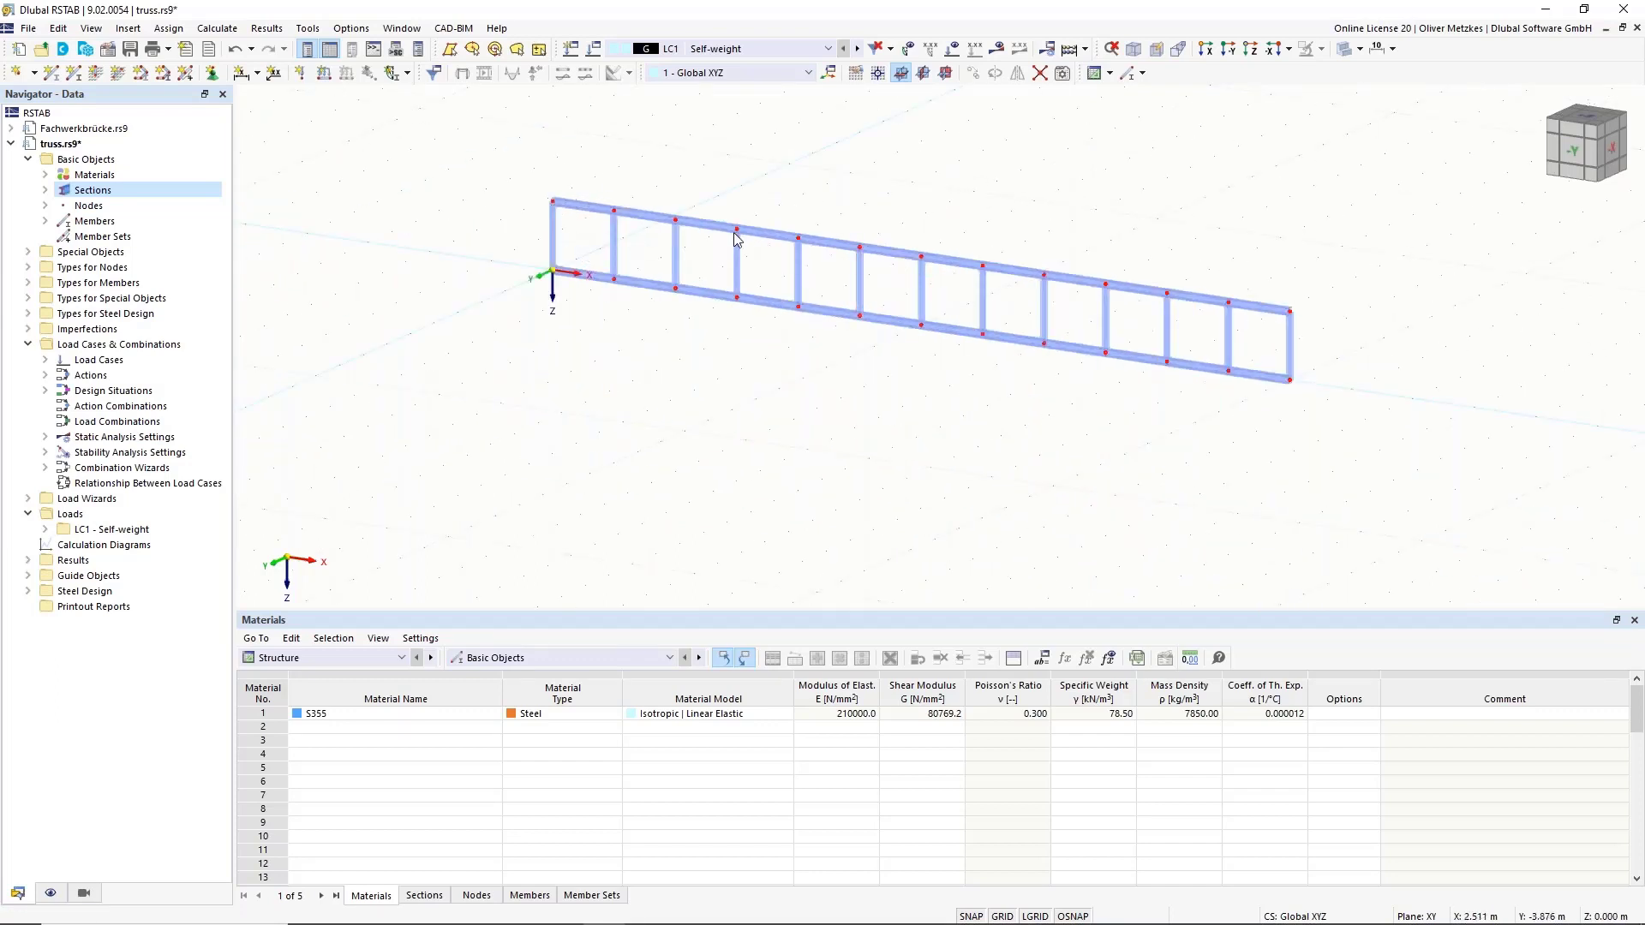
{"action": "scroll", "coordinate": [644, 280], "scroll_direction": "up", "scroll_amount": 3}
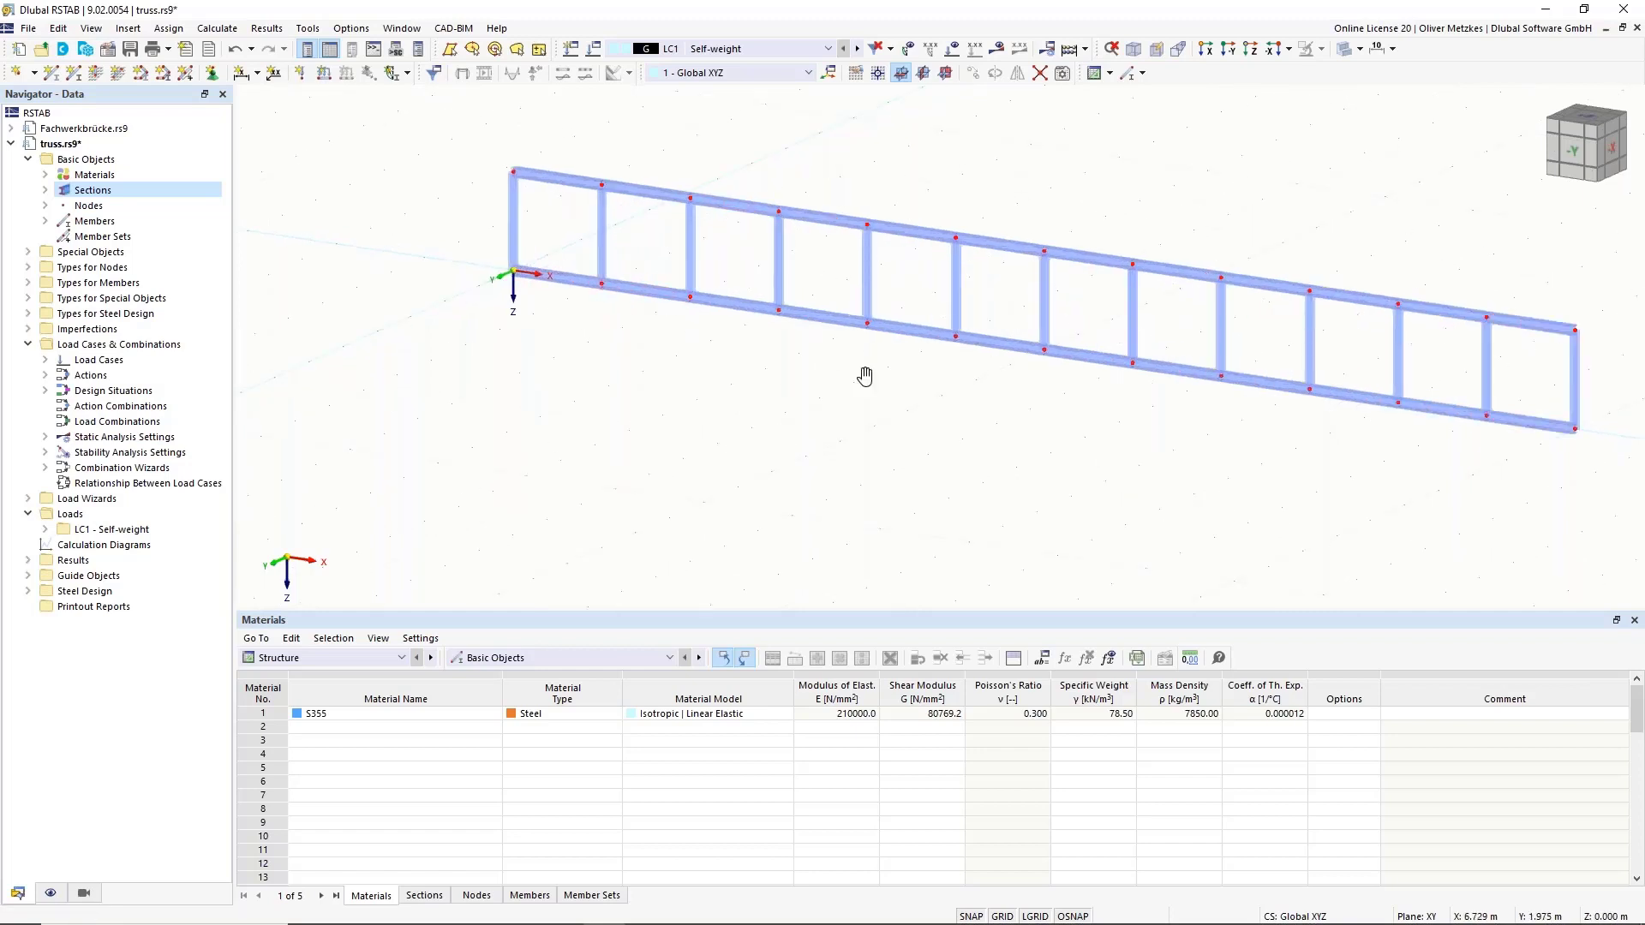
{"action": "middle_click_drag", "start_coordinate": [867, 371], "coordinate": [955, 408]}
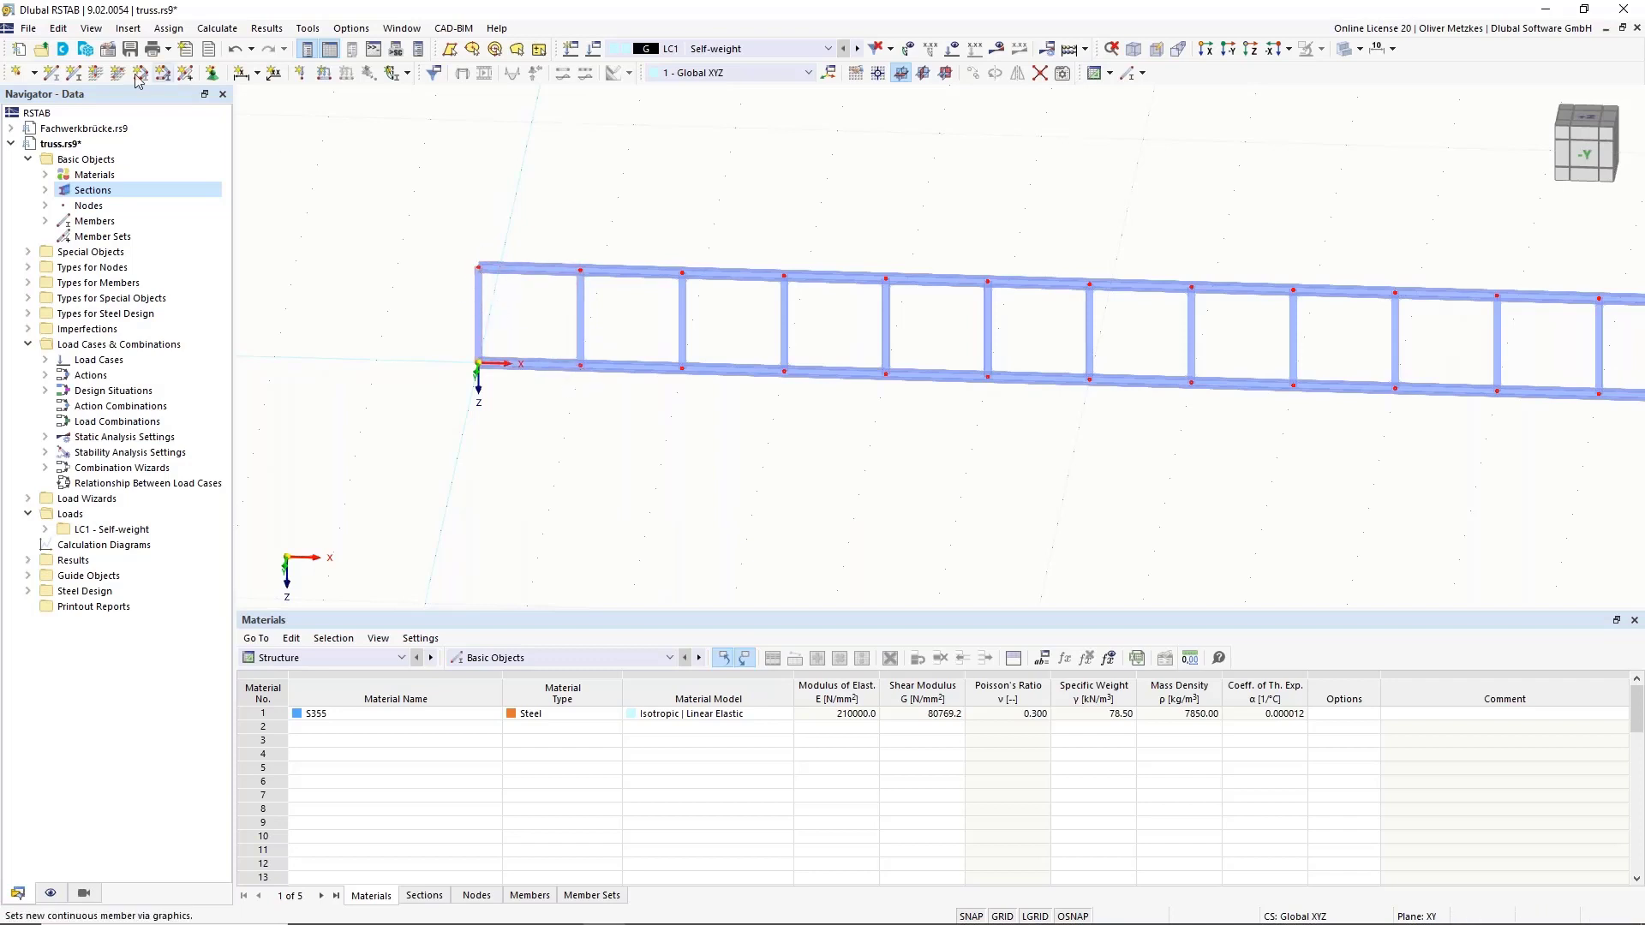
Set up a new single member as a Truss with the HEA 100 diagonals section.
{"action": "left_click", "coordinate": [52, 73]}
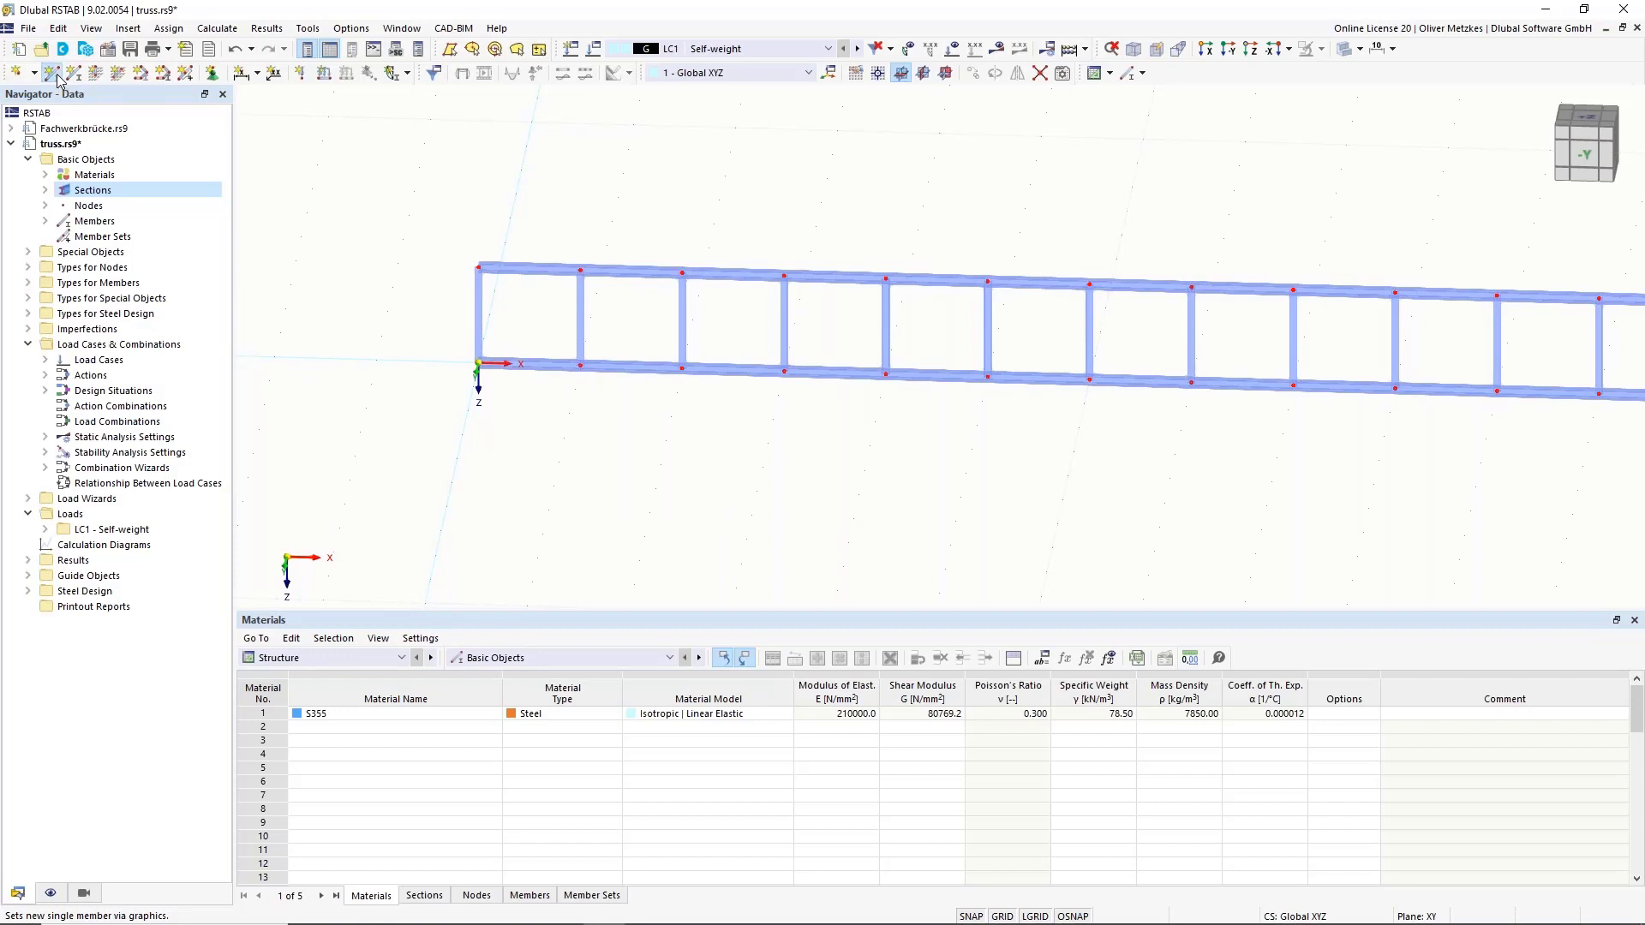
{"action": "left_click", "coordinate": [57, 75]}
{"action": "left_click", "coordinate": [399, 234]}
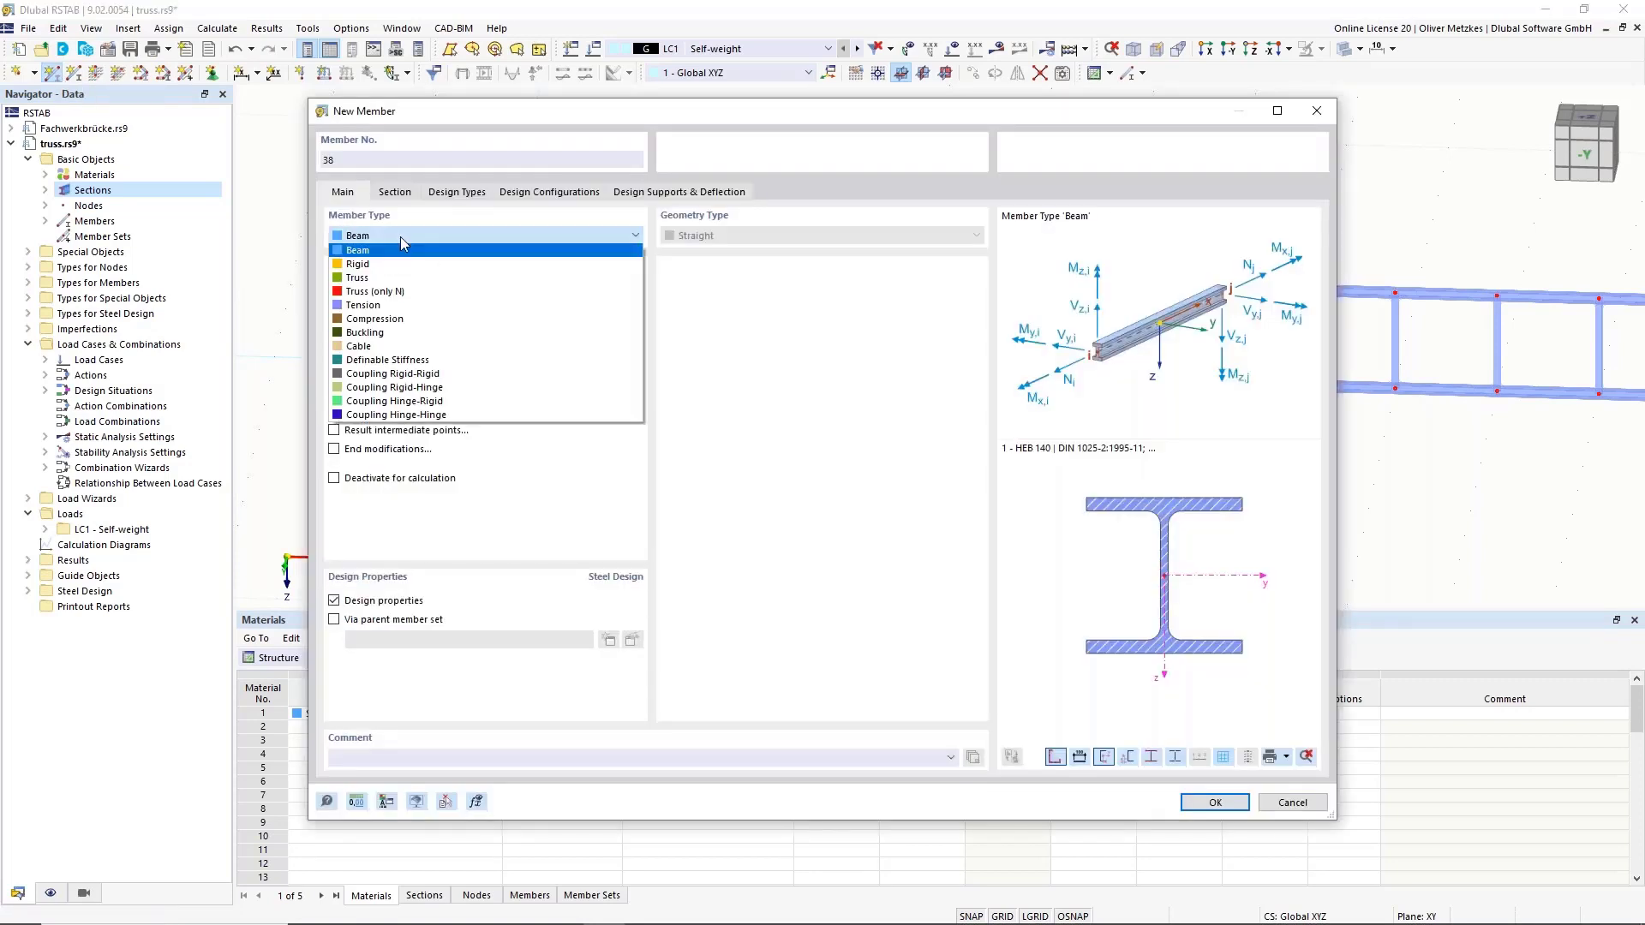
{"action": "left_click", "coordinate": [393, 277]}
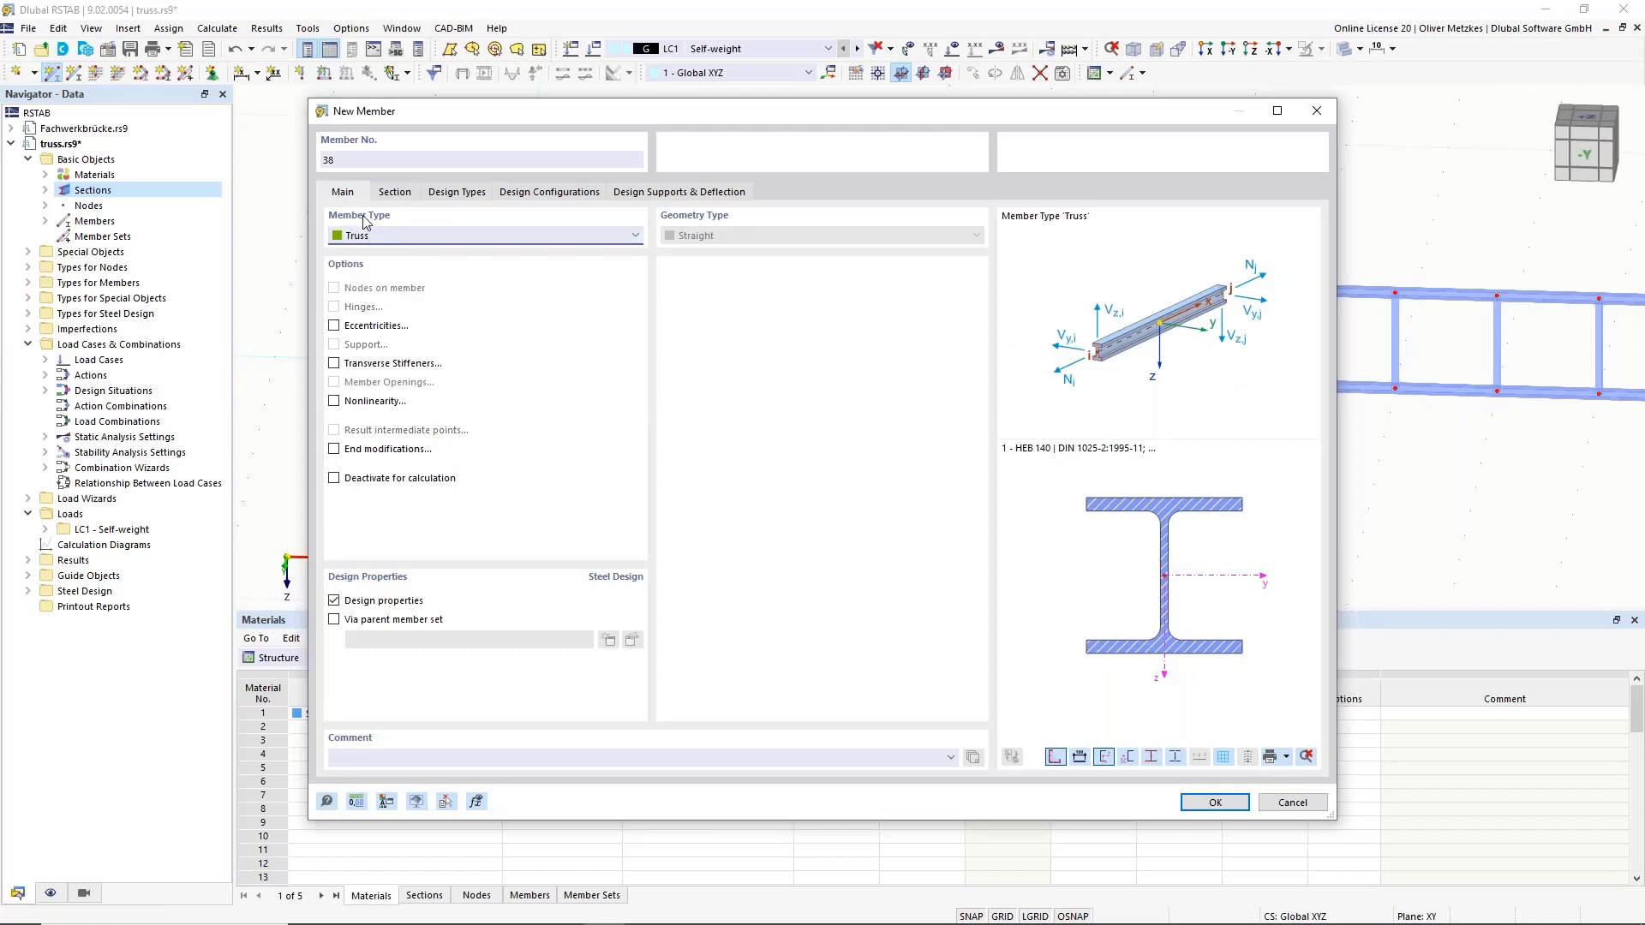
{"action": "left_click", "coordinate": [415, 196]}
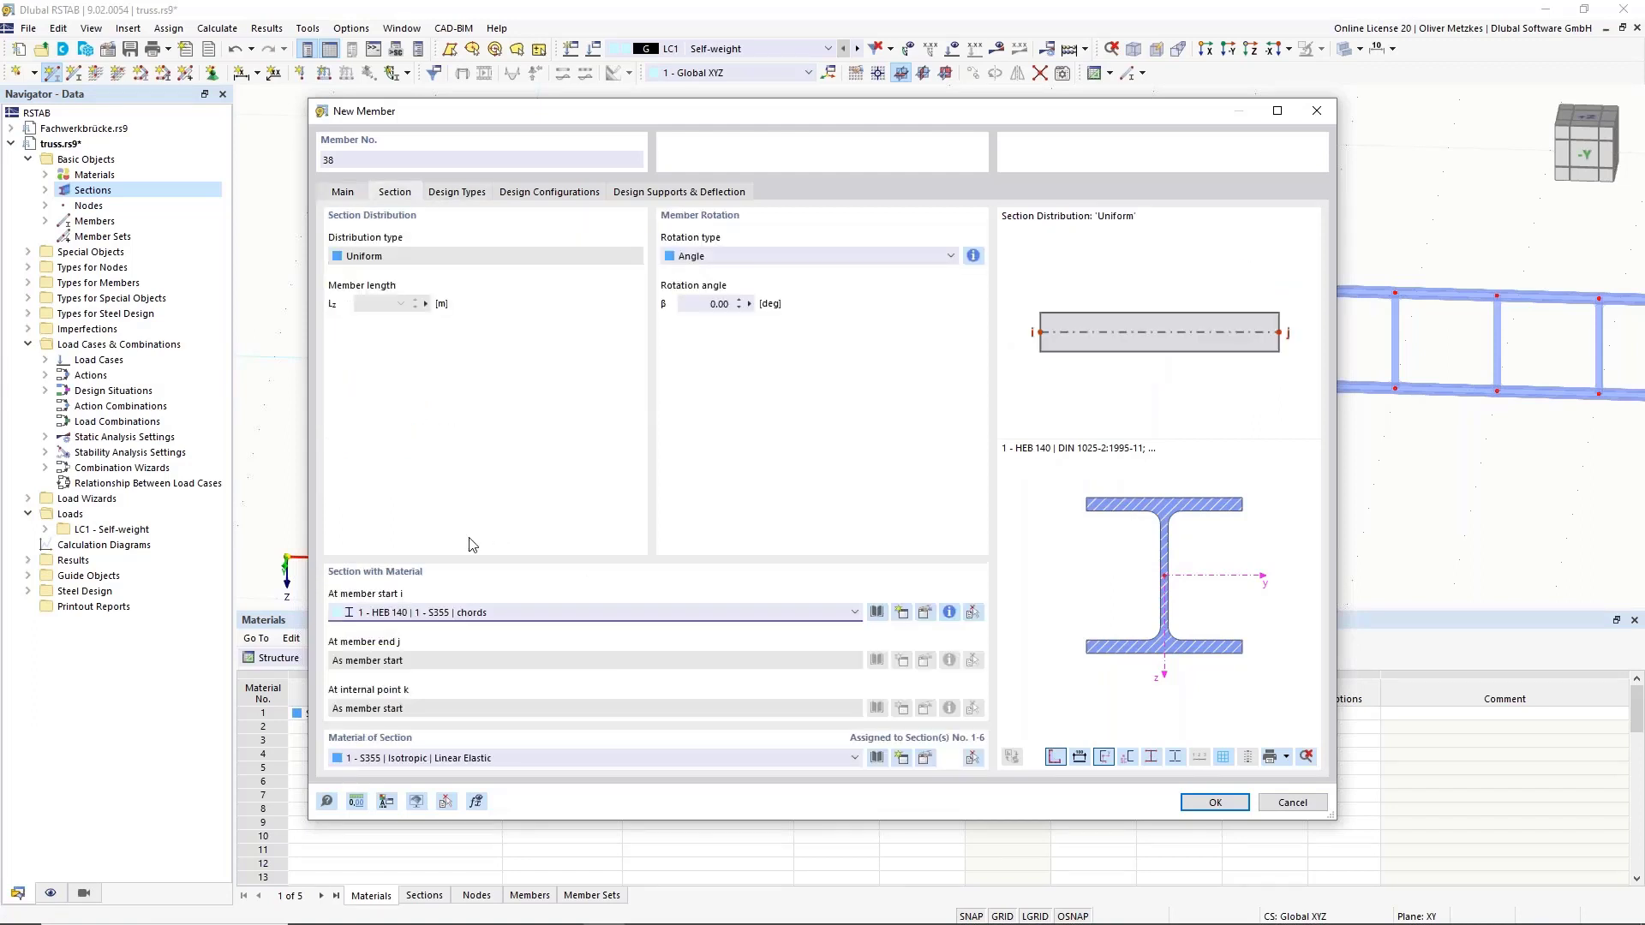
{"action": "left_click", "coordinate": [495, 614]}
{"action": "left_click", "coordinate": [488, 655]}
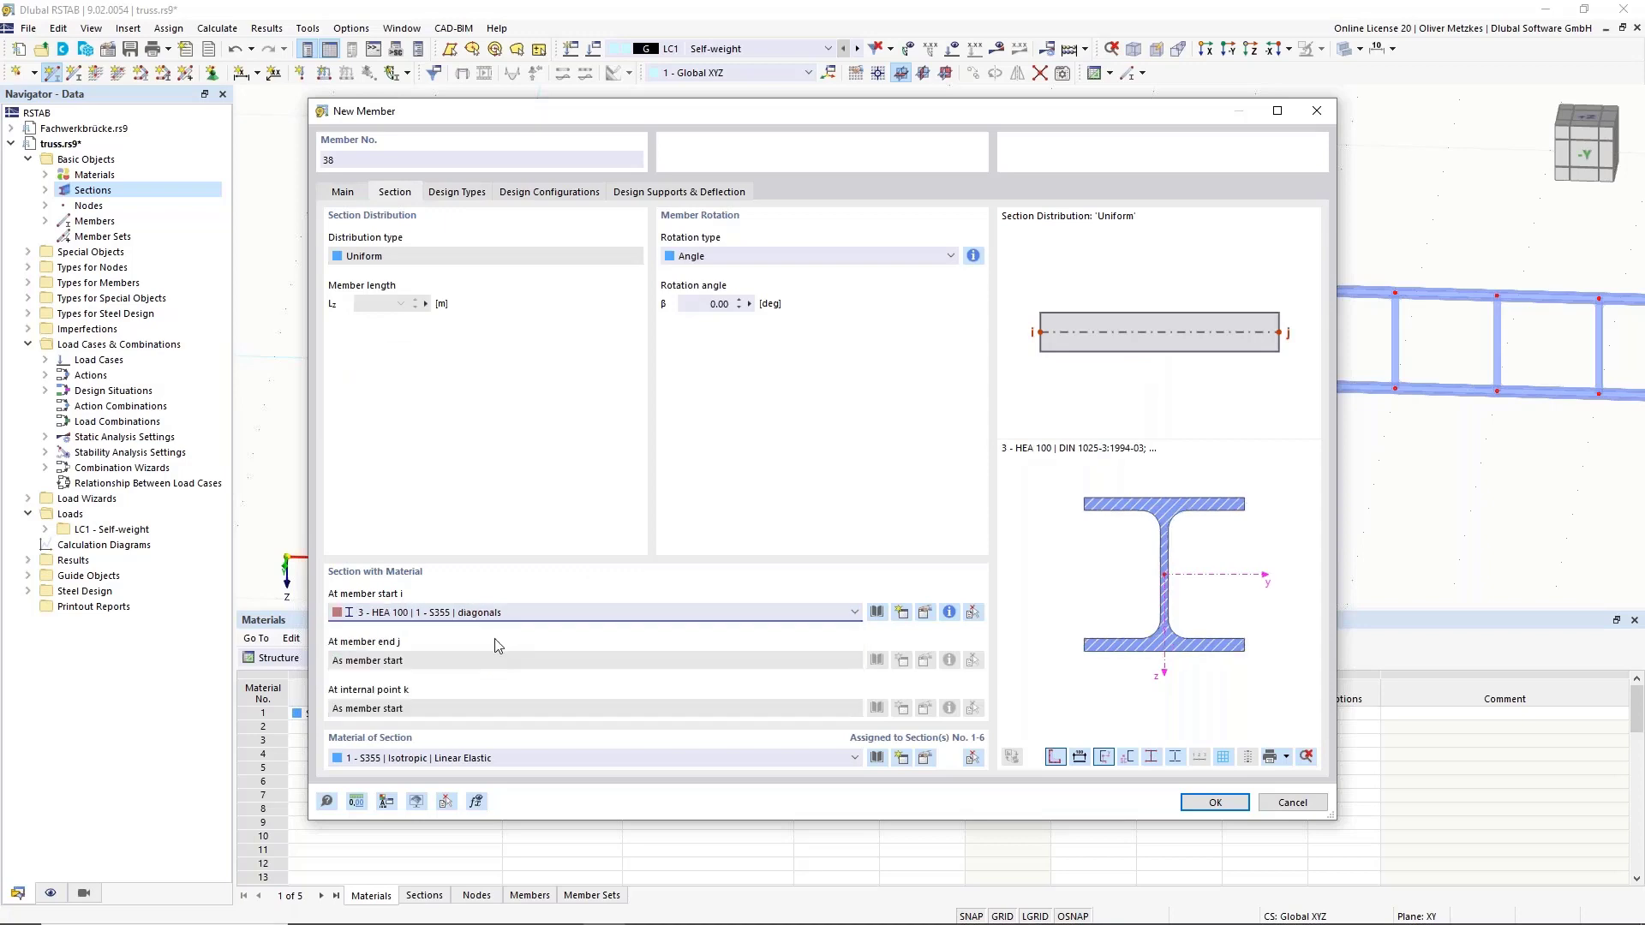
{"action": "left_click", "coordinate": [1215, 802]}
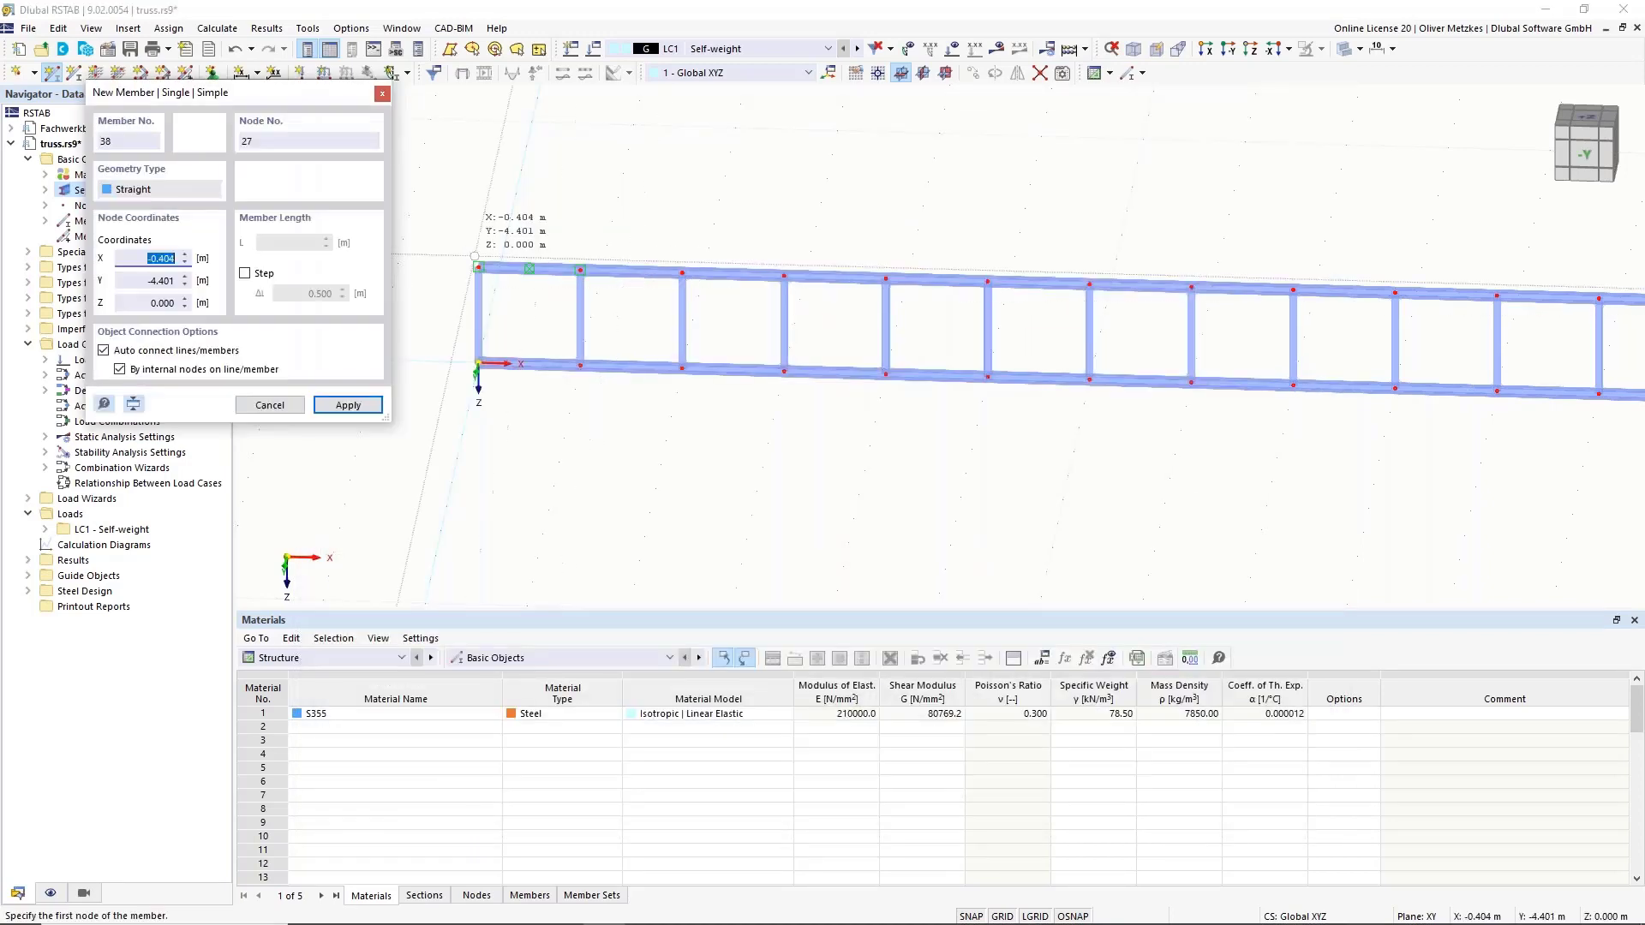
Draw the first diagonal from the top-left node to the next bottom node and copy it 1.5 m along X.
{"action": "left_click", "coordinate": [479, 266]}
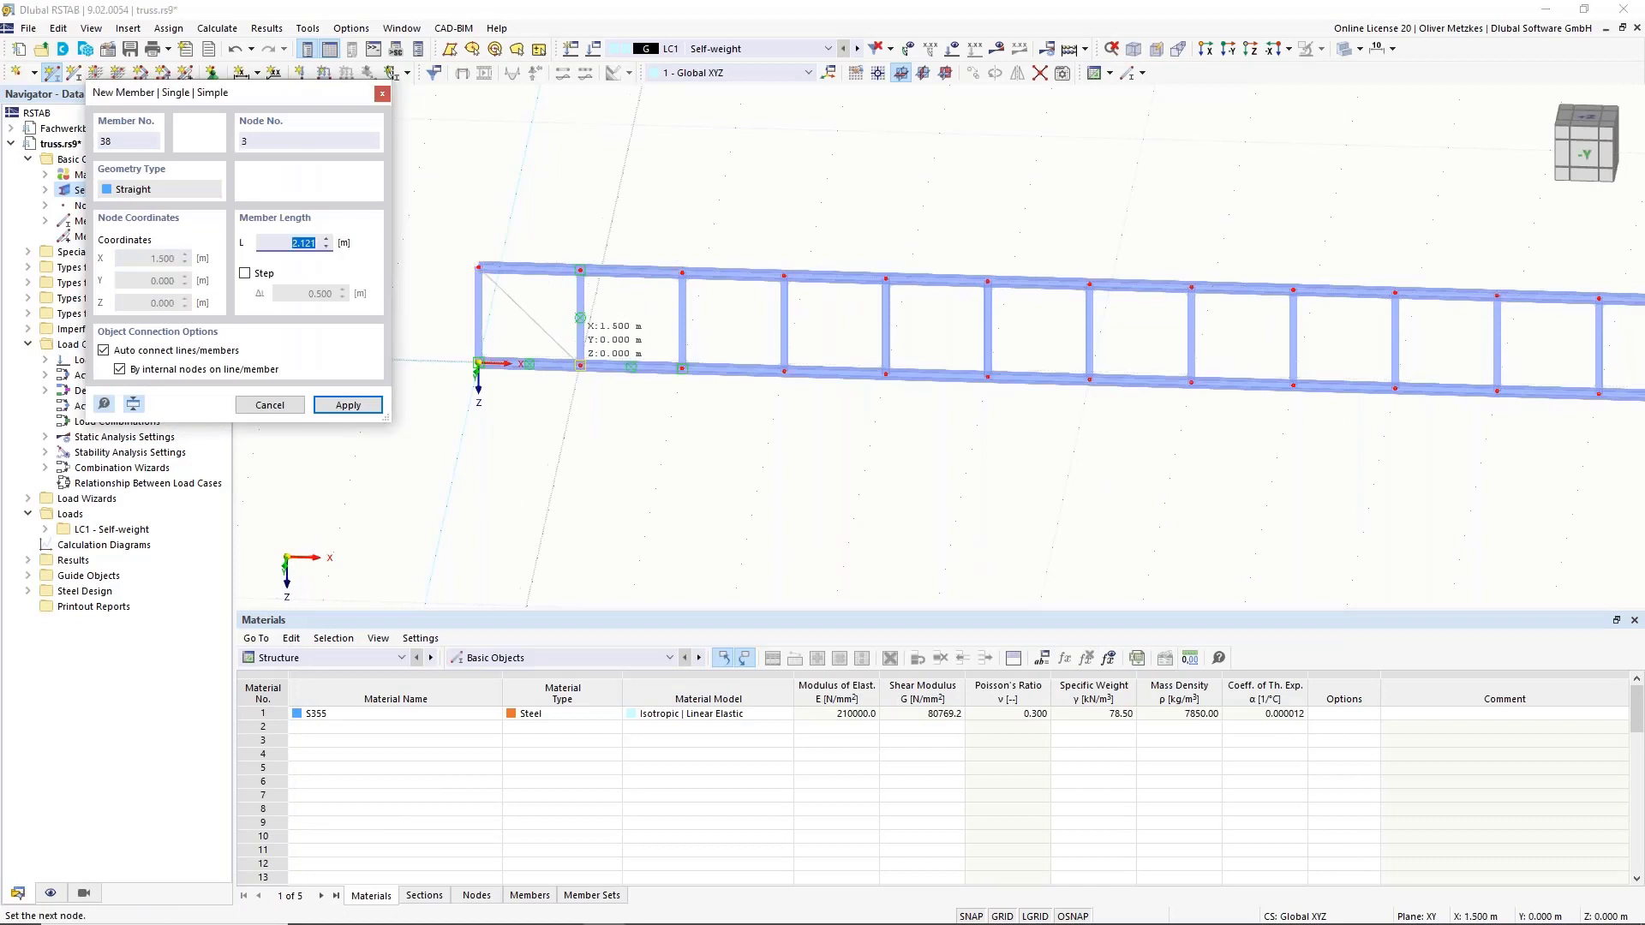
{"action": "left_click", "coordinate": [580, 366]}
{"action": "key", "text": "Escape"}
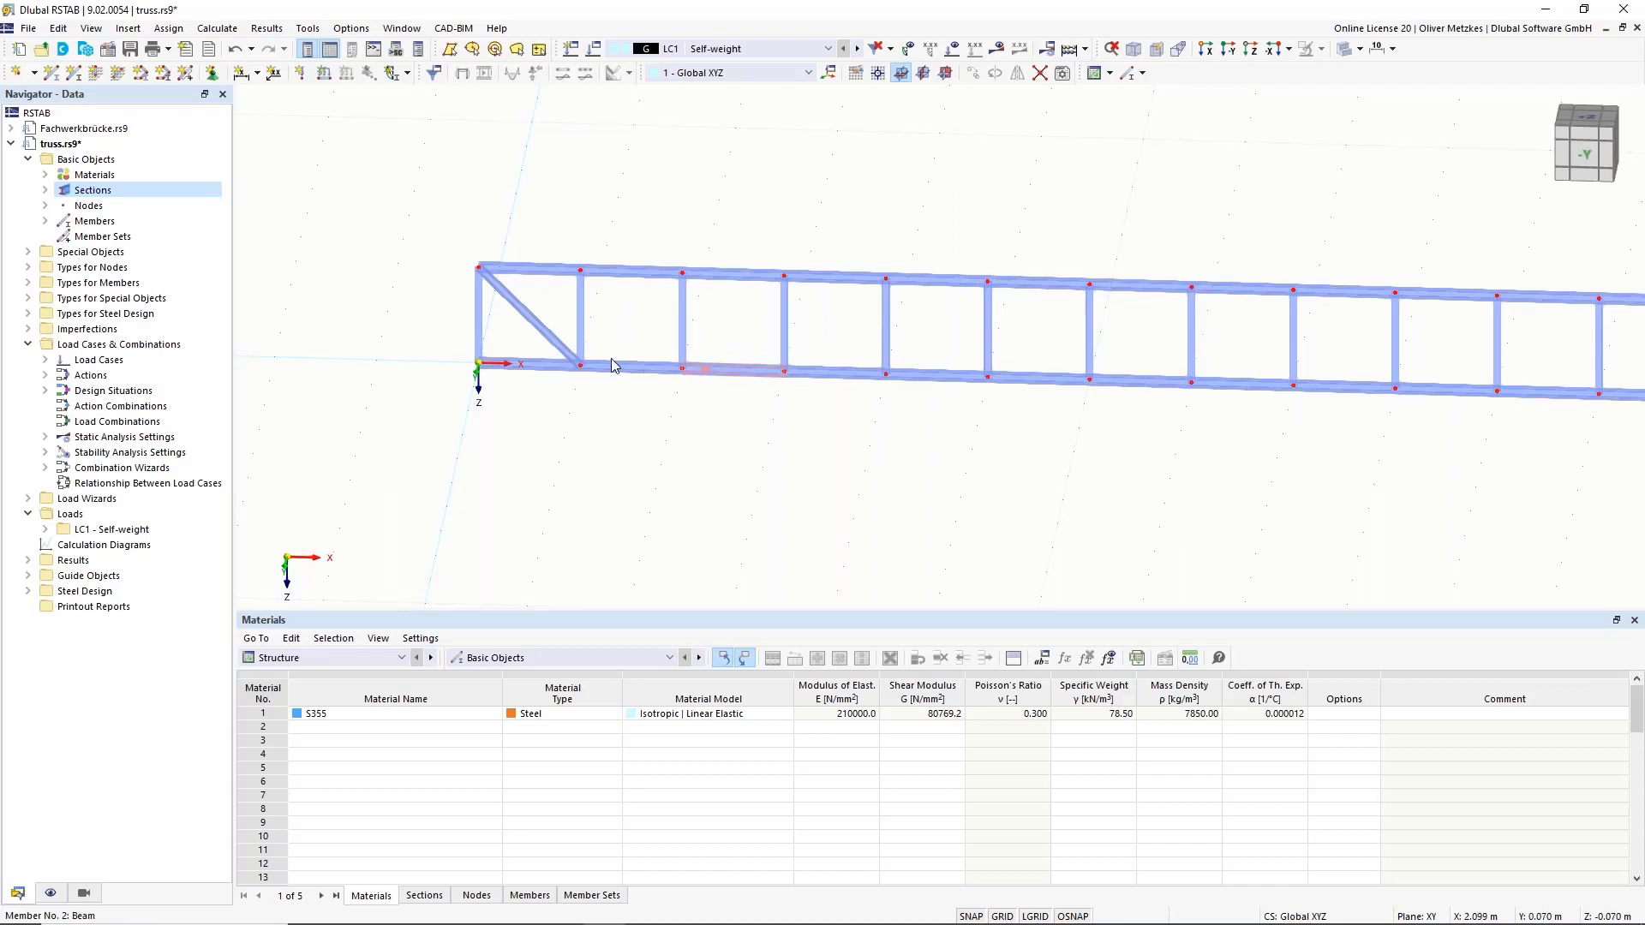
{"action": "middle_click_drag", "start_coordinate": [558, 190], "coordinate": [484, 254]}
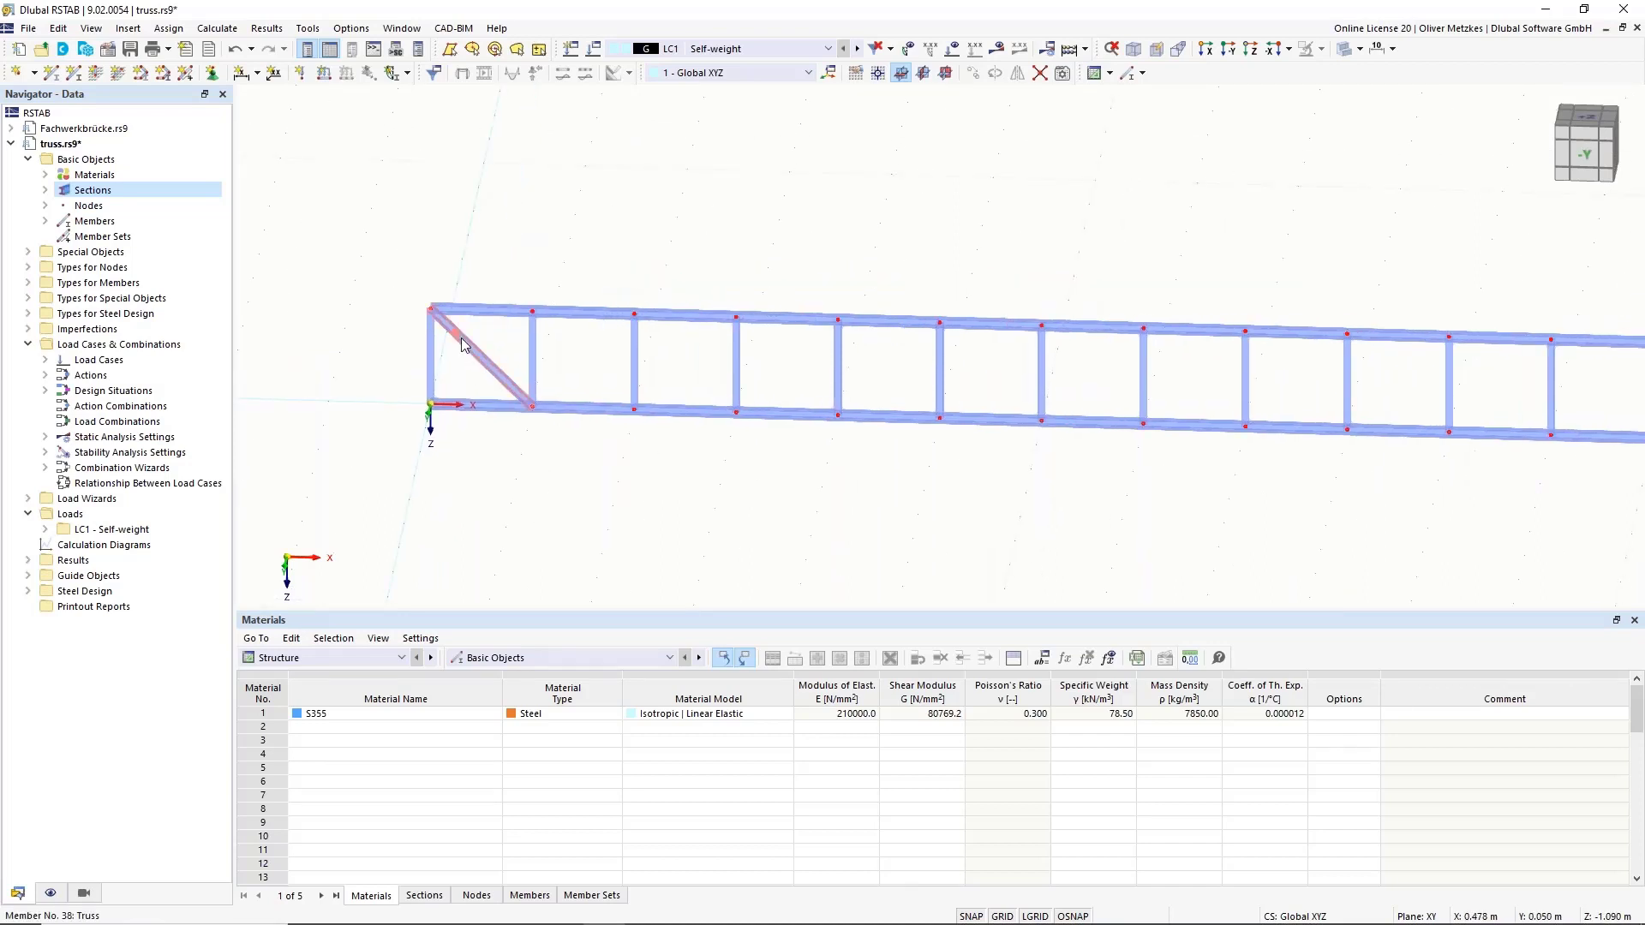
{"action": "left_click_drag", "start_coordinate": [477, 352], "coordinate": [534, 323]}
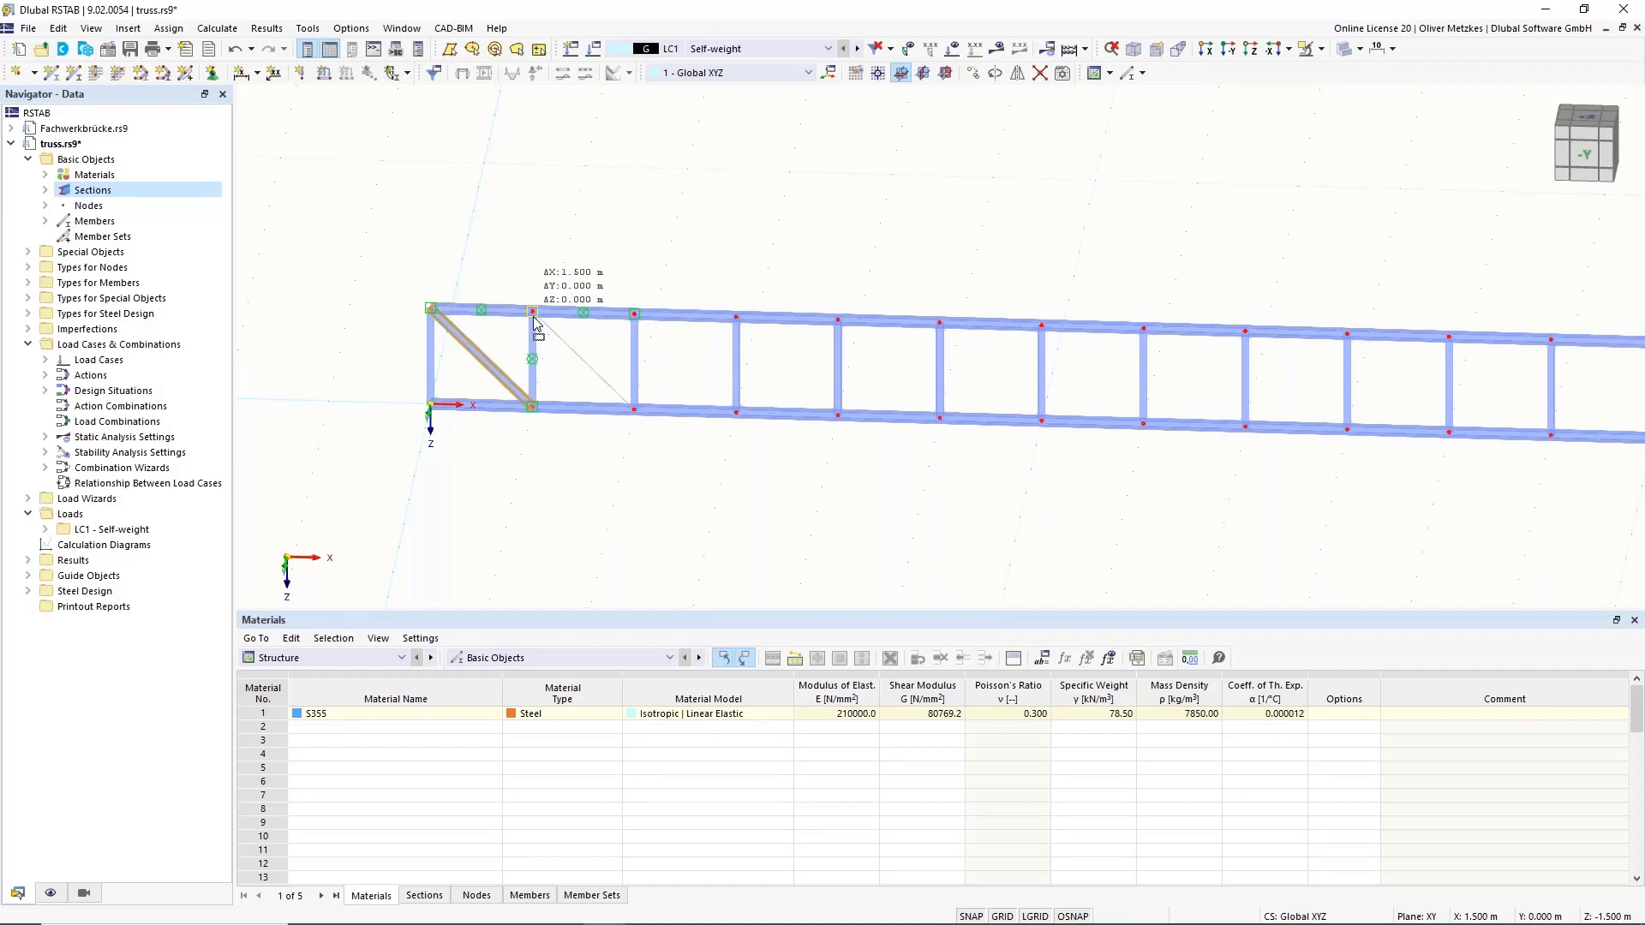
{"action": "mouse_move", "coordinate": [535, 323]}
{"action": "left_mouse_down", "text": "ctrl"}
{"action": "mouse_move", "coordinate": [551, 317]}
{"action": "mouse_move", "coordinate": [534, 317]}
{"action": "left_mouse_up", "text": "ctrl"}
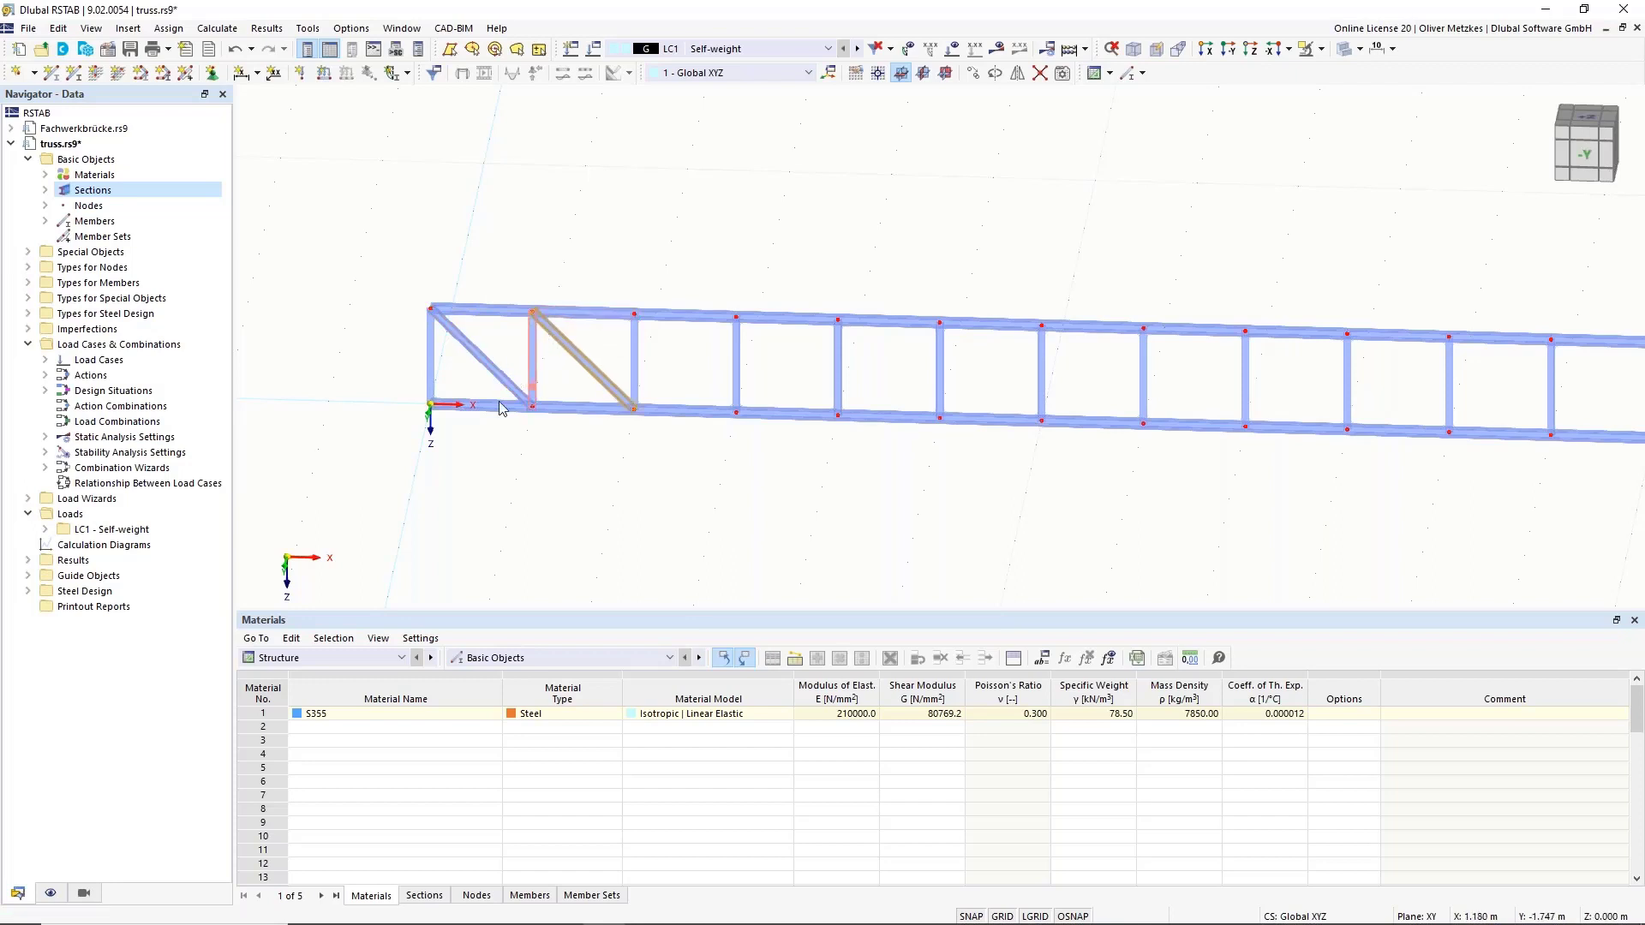
Copy the two diagonals 3 m along X, then select all six left-half diagonals.
{"action": "left_click", "coordinate": [477, 356], "text": "ctrl"}
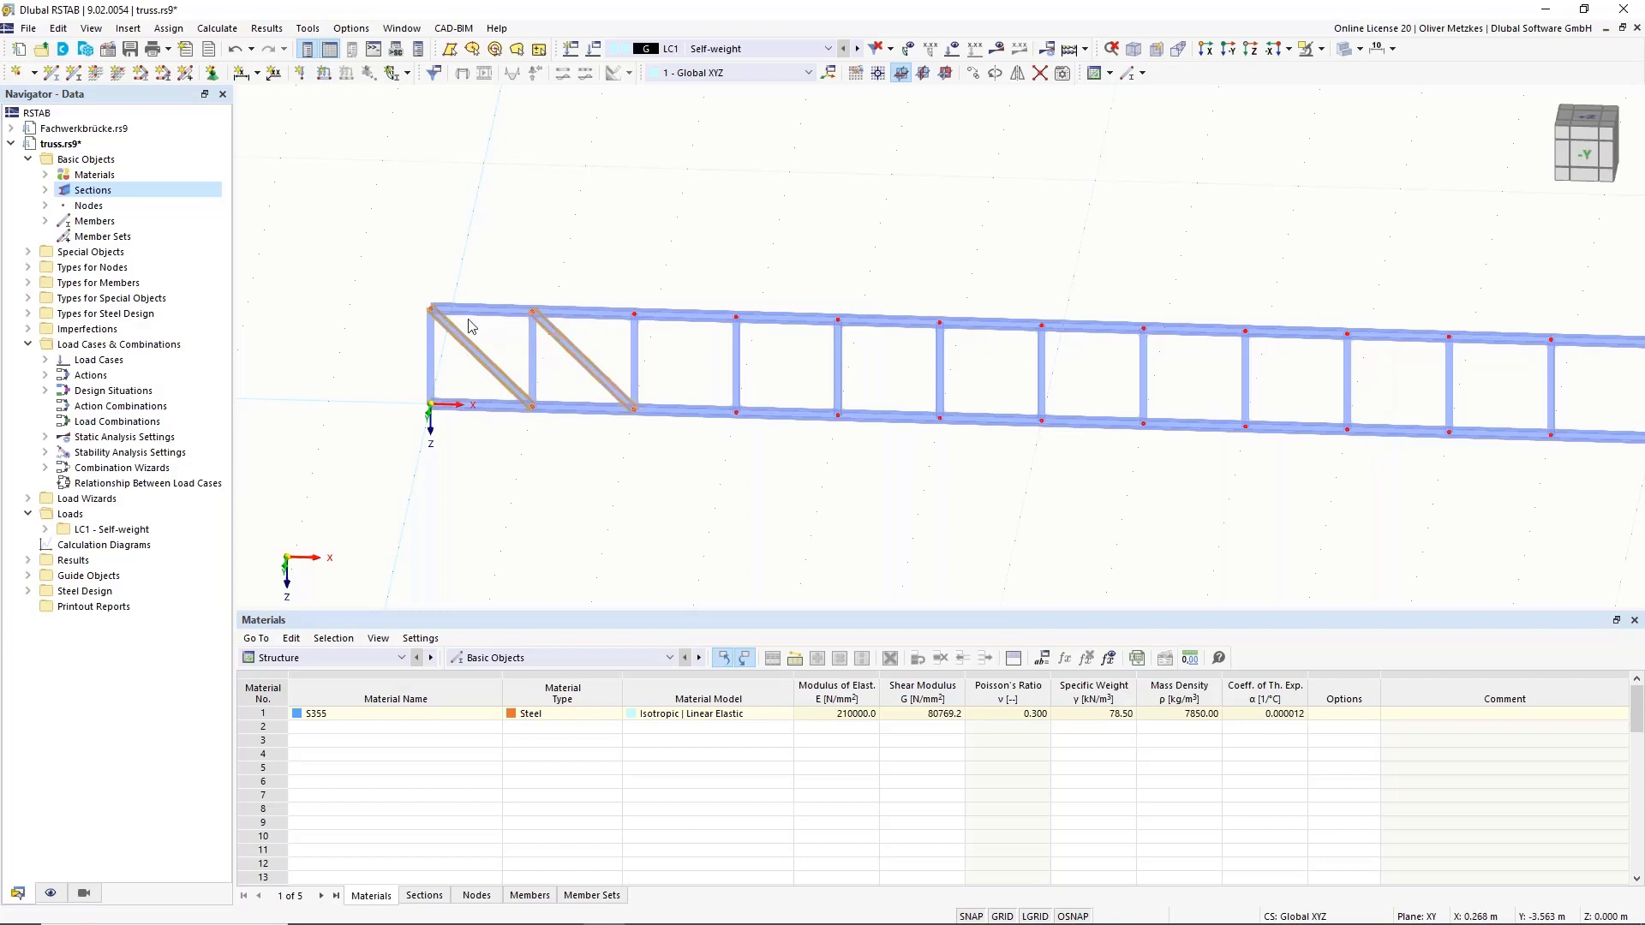
{"action": "left_click_drag", "start_coordinate": [455, 336], "coordinate": [915, 369]}
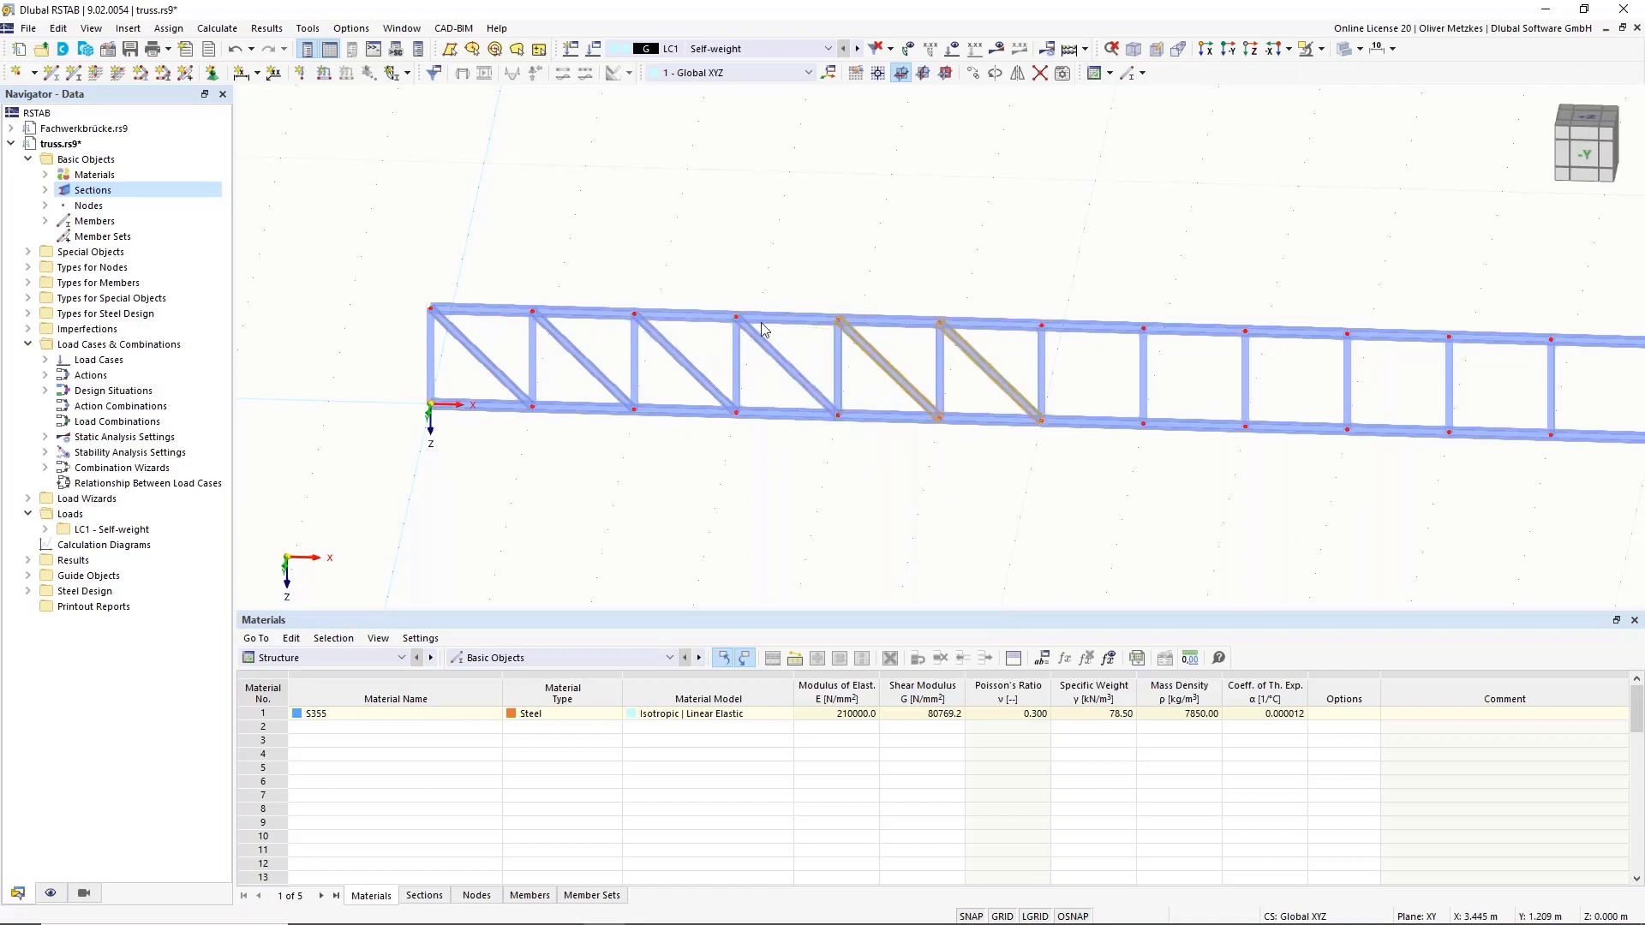
{"action": "scroll", "coordinate": [886, 413], "scroll_direction": "down", "scroll_amount": 1}
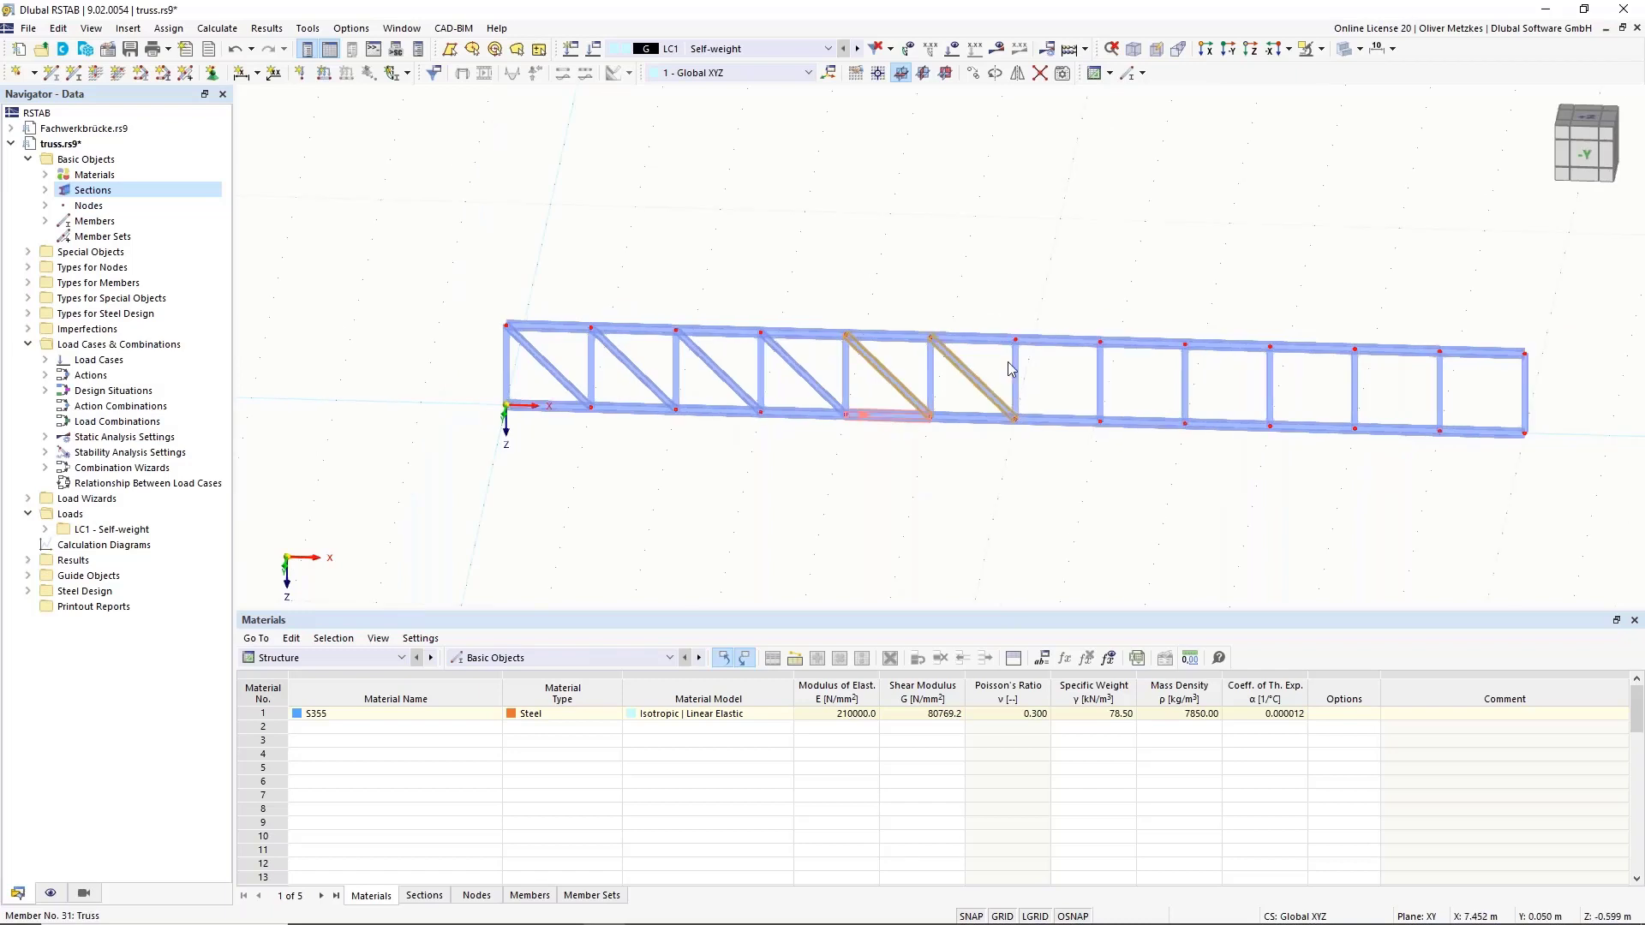
{"action": "left_click", "coordinate": [811, 385], "text": "ctrl"}
{"action": "left_click", "coordinate": [728, 384], "text": "ctrl"}
{"action": "left_click", "coordinate": [645, 385], "text": "ctrl"}
{"action": "left_click", "coordinate": [549, 380], "text": "ctrl"}
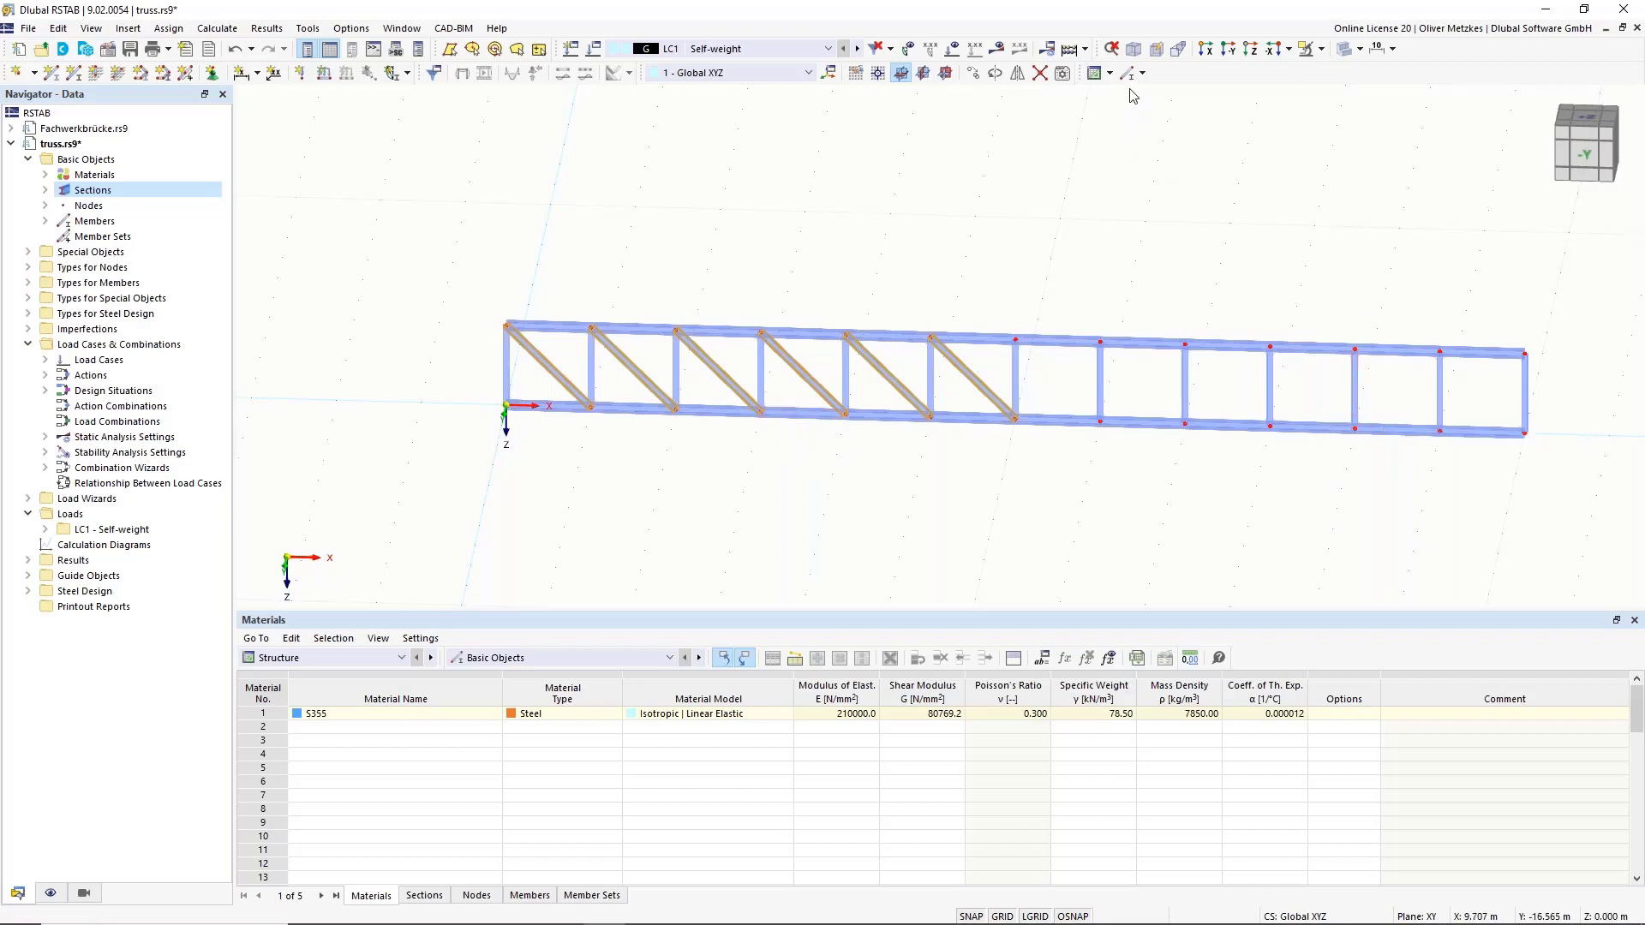
Mirror the six diagonals about the YZ plane through the node at X = 9 m.
{"action": "left_click", "coordinate": [1017, 76]}
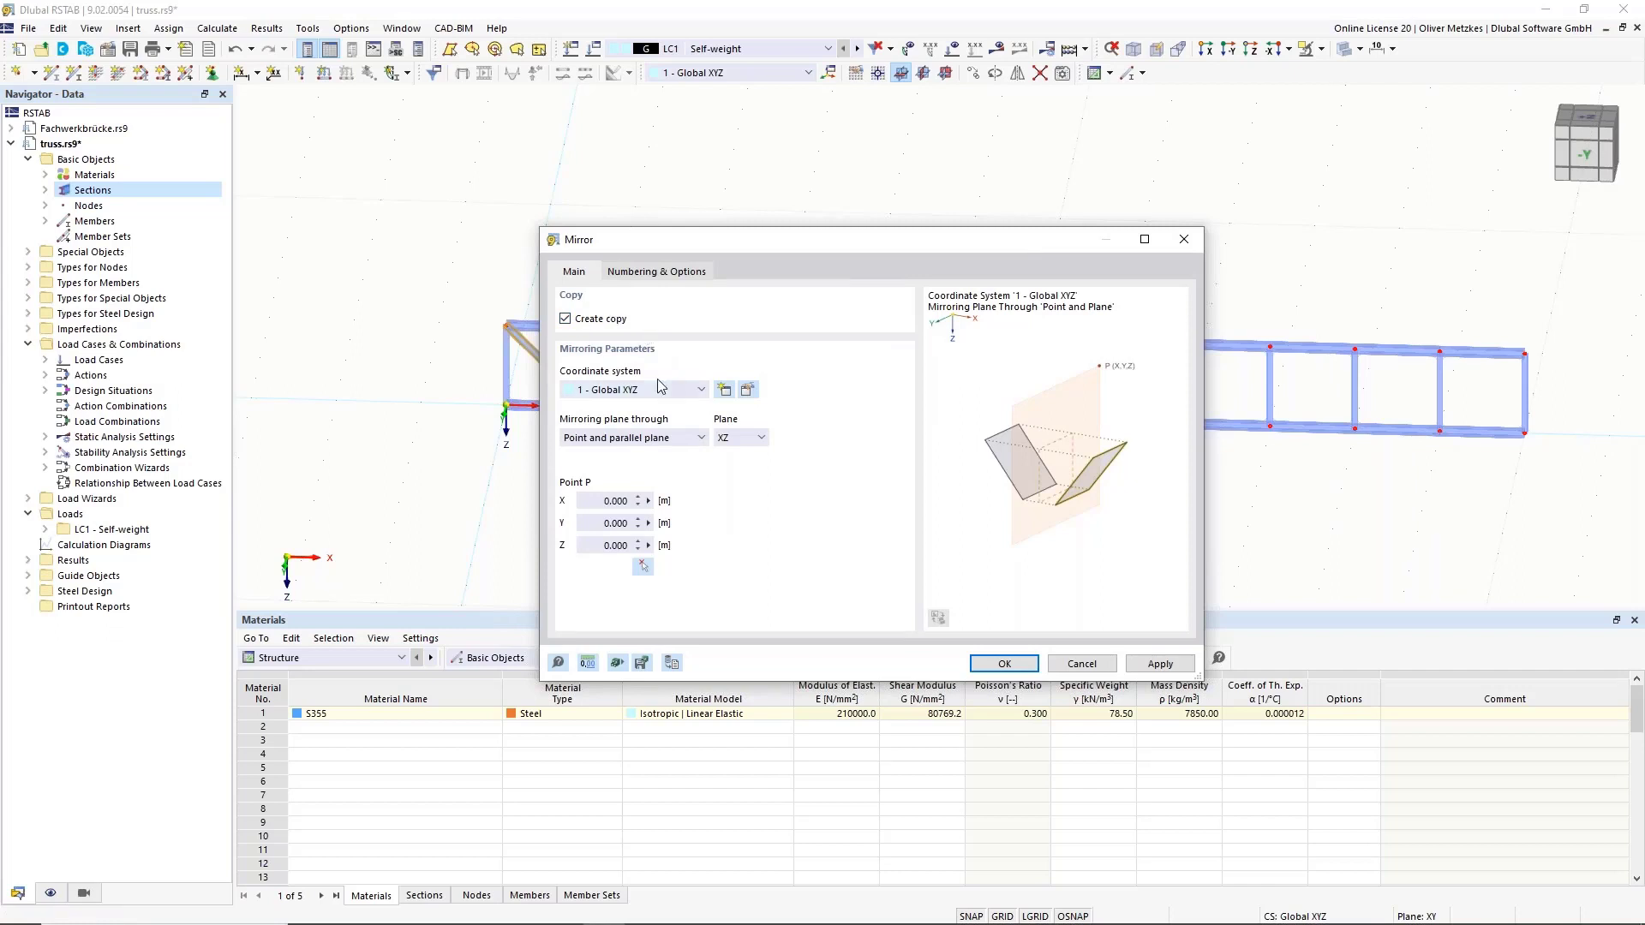
{"action": "left_click", "coordinate": [760, 439]}
{"action": "left_click", "coordinate": [743, 469]}
{"action": "left_click", "coordinate": [643, 569]}
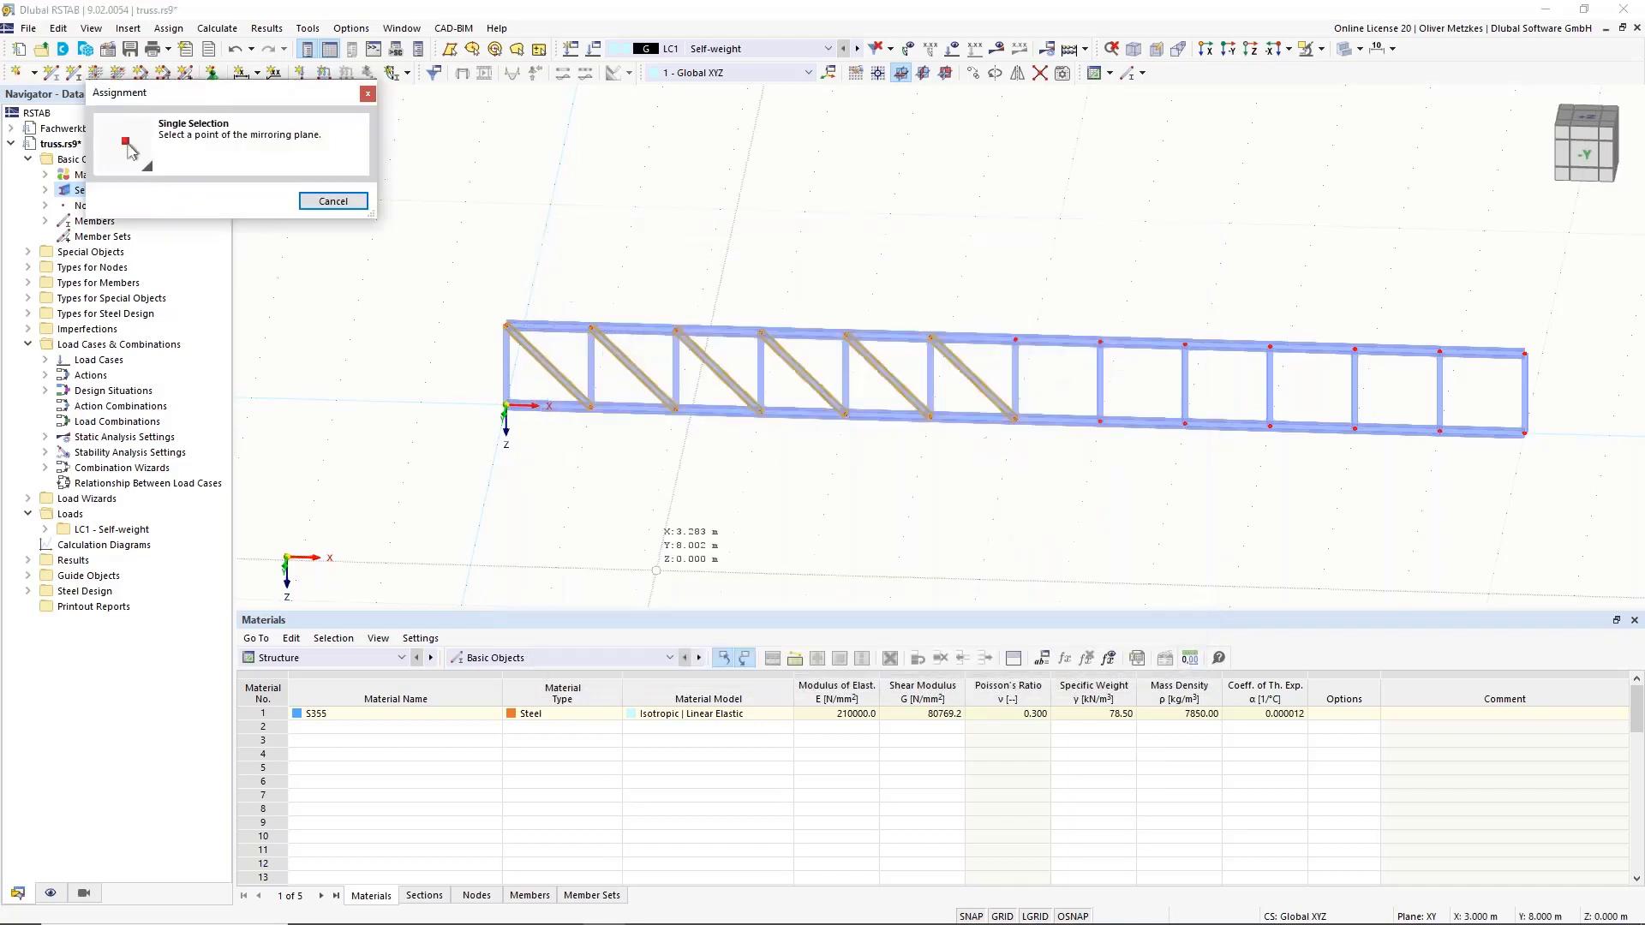
{"action": "left_click", "coordinate": [1014, 420]}
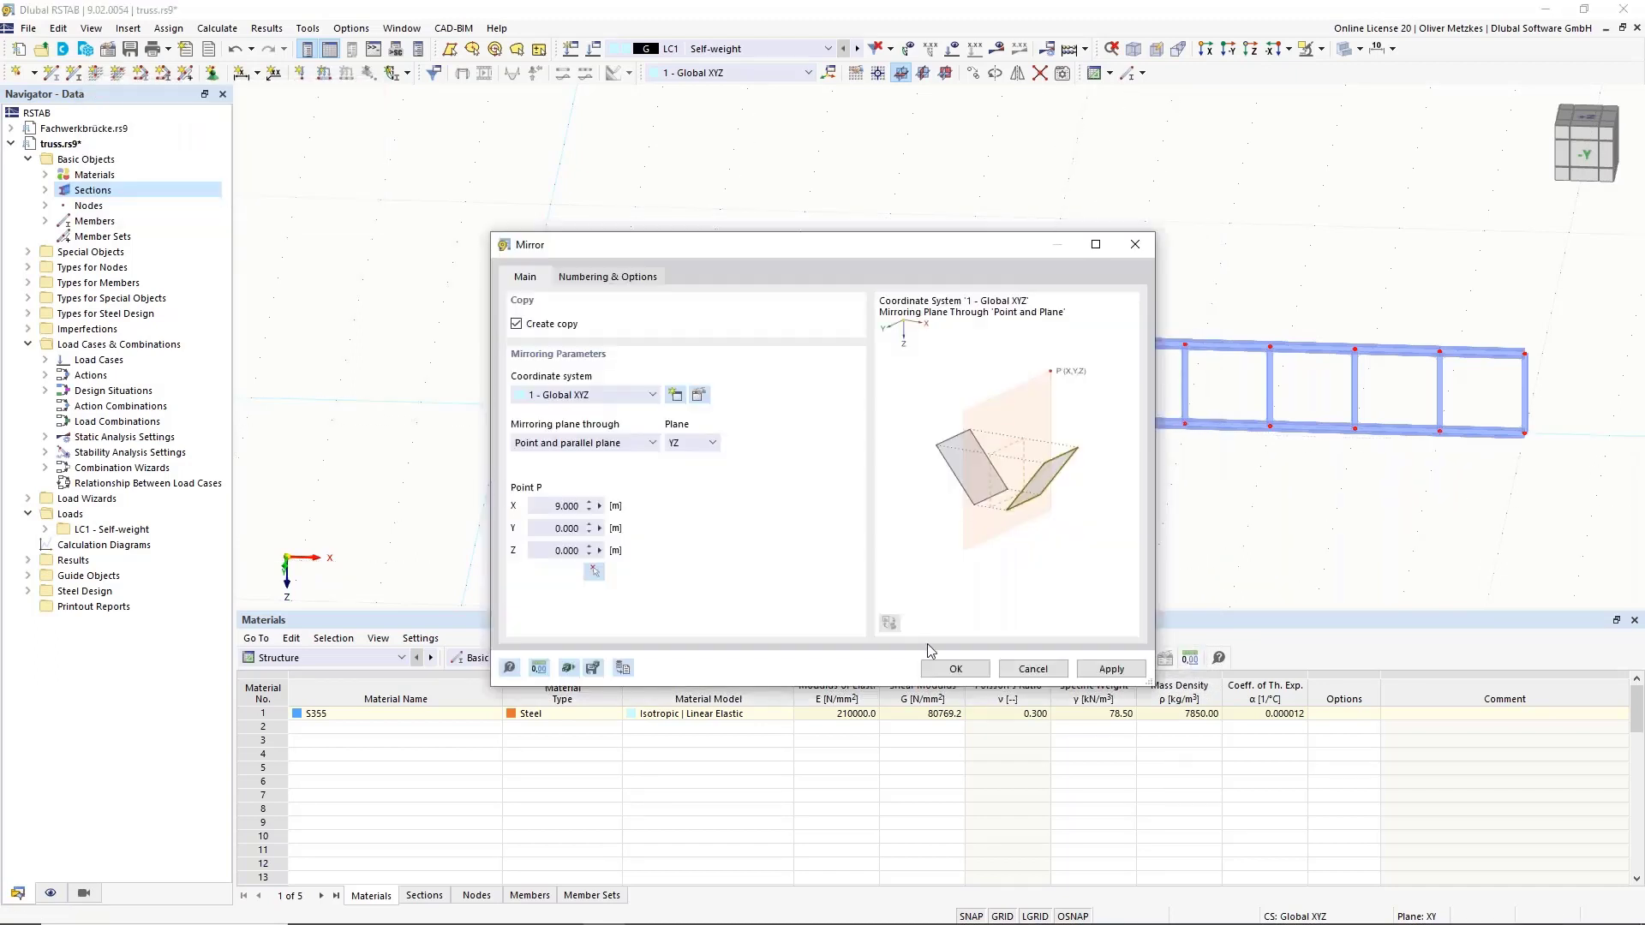
{"action": "left_click", "coordinate": [955, 669]}
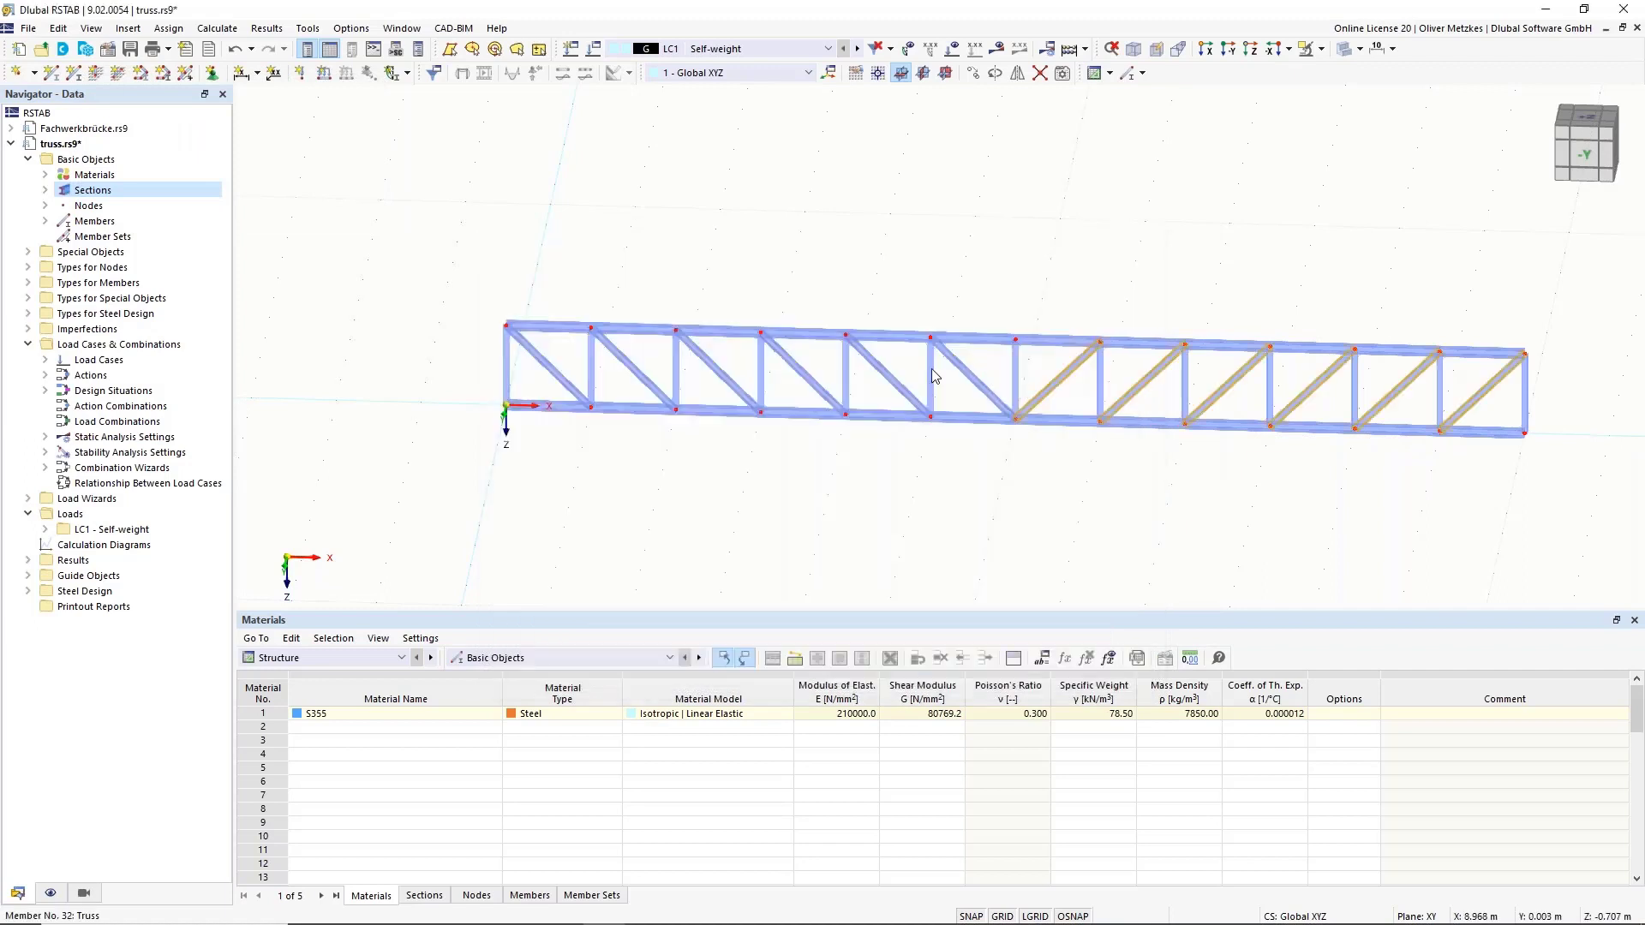
{"action": "left_click", "coordinate": [1134, 260]}
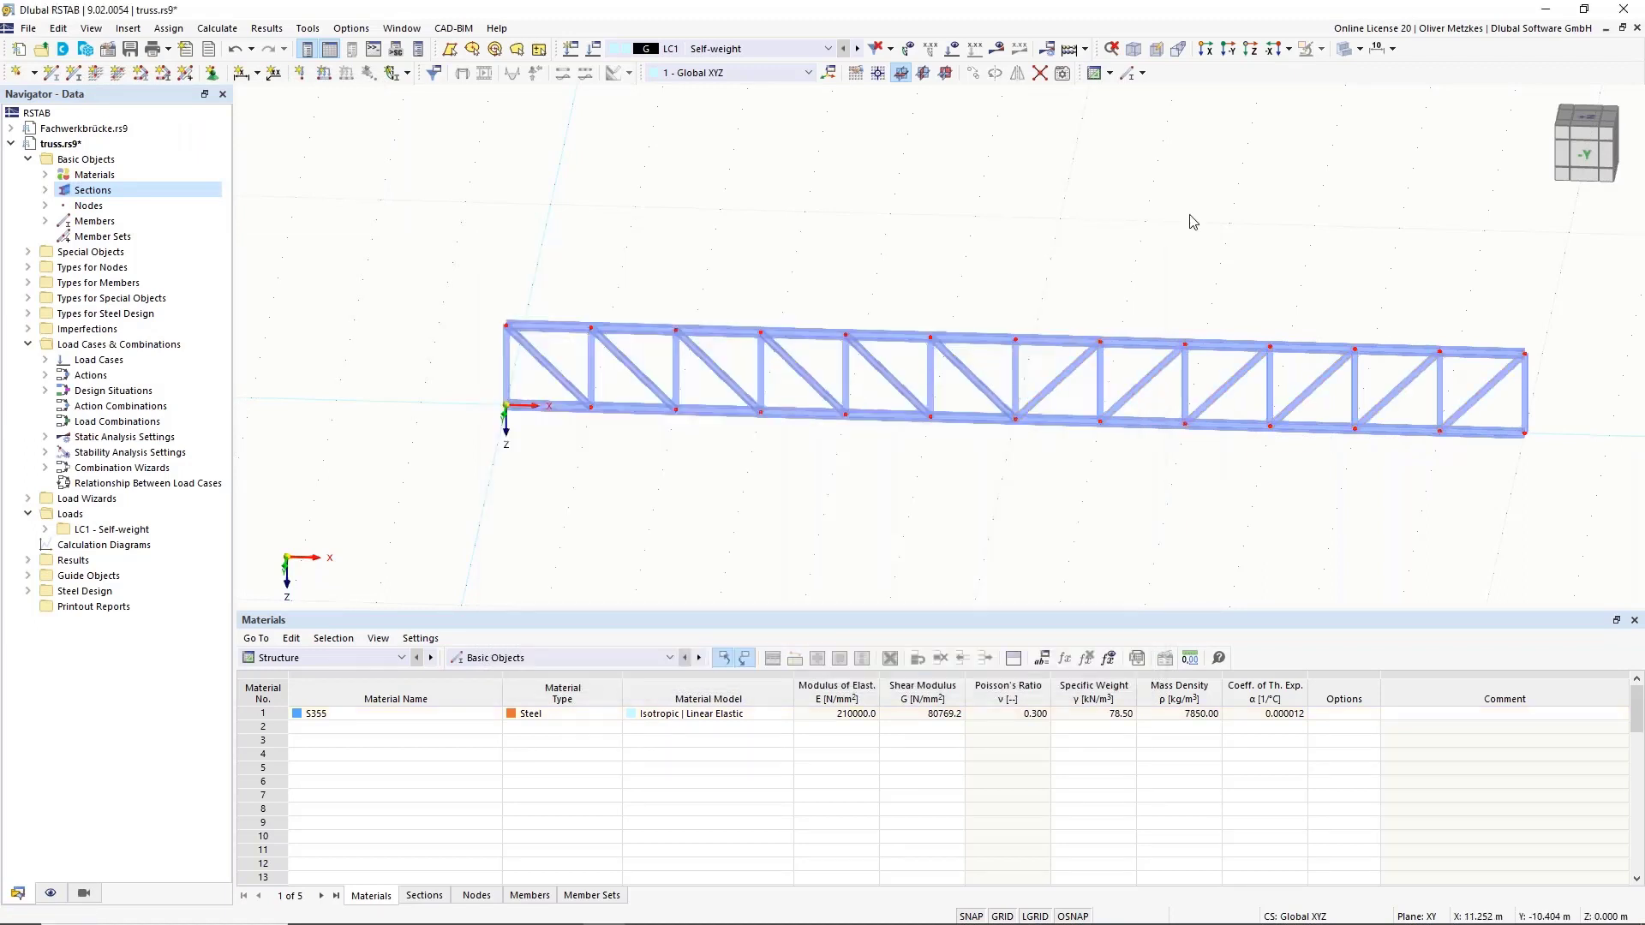
In an oblique view, window-select the whole truss and copy it 2 m in Y.
{"action": "middle_click_drag", "start_coordinate": [1211, 216], "coordinate": [1074, 177]}
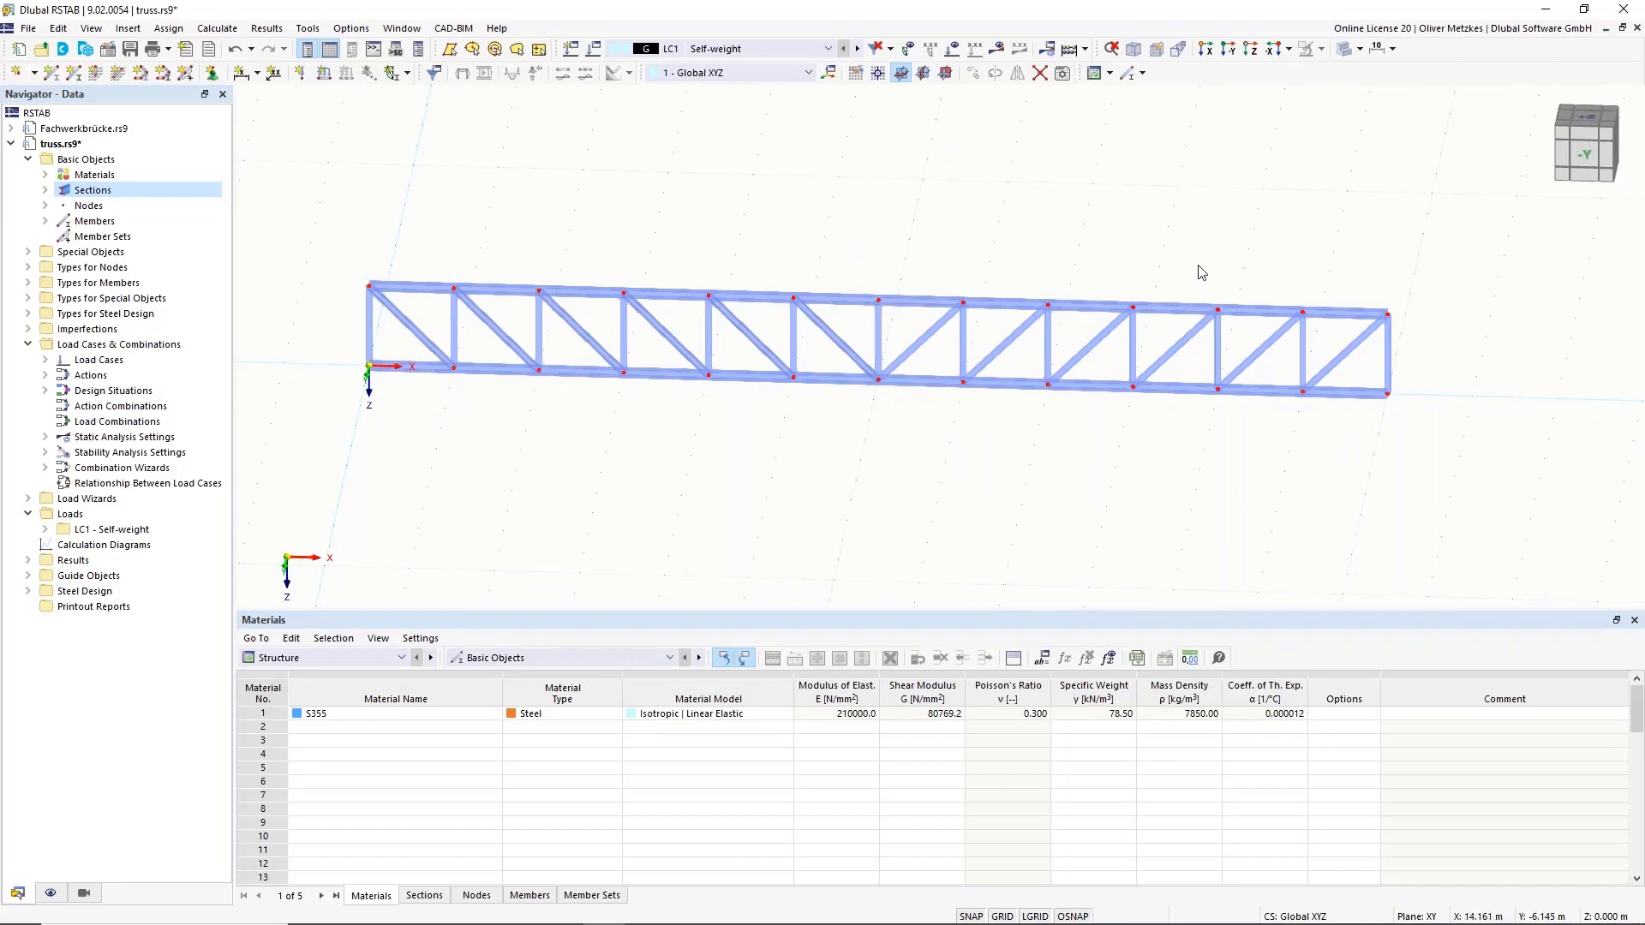
{"action": "scroll", "coordinate": [1216, 252], "scroll_direction": "down", "scroll_amount": 2}
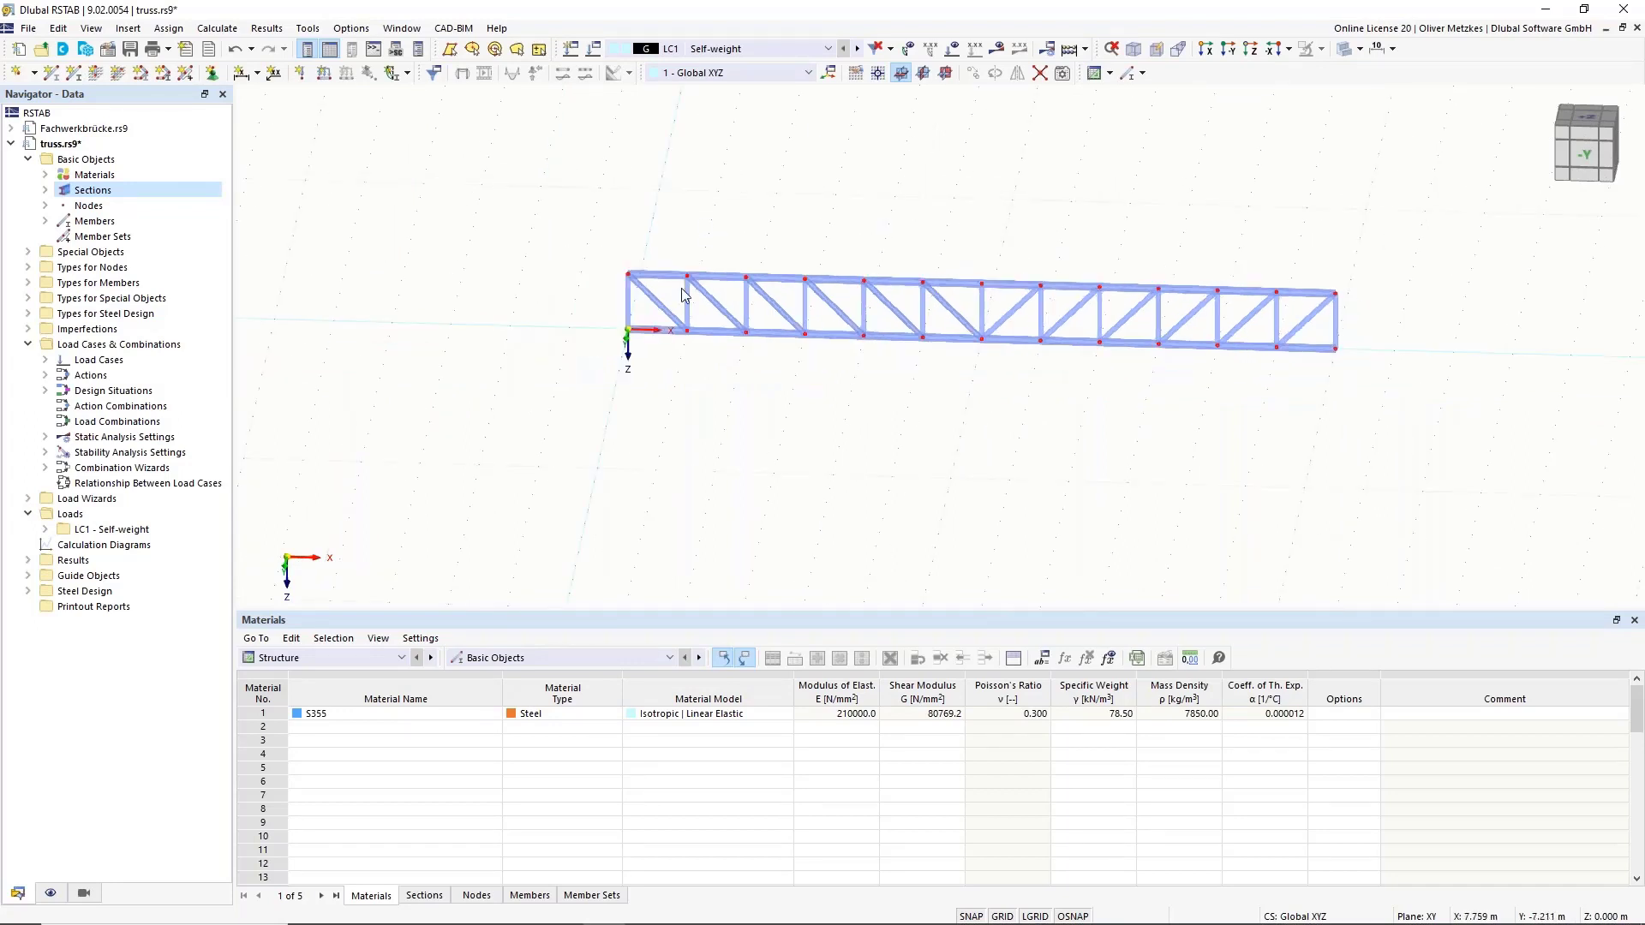
{"action": "middle_click_drag", "start_coordinate": [1158, 404], "coordinate": [705, 162], "text": "ctrl"}
{"action": "left_click_drag", "start_coordinate": [865, 278], "coordinate": [1341, 519]}
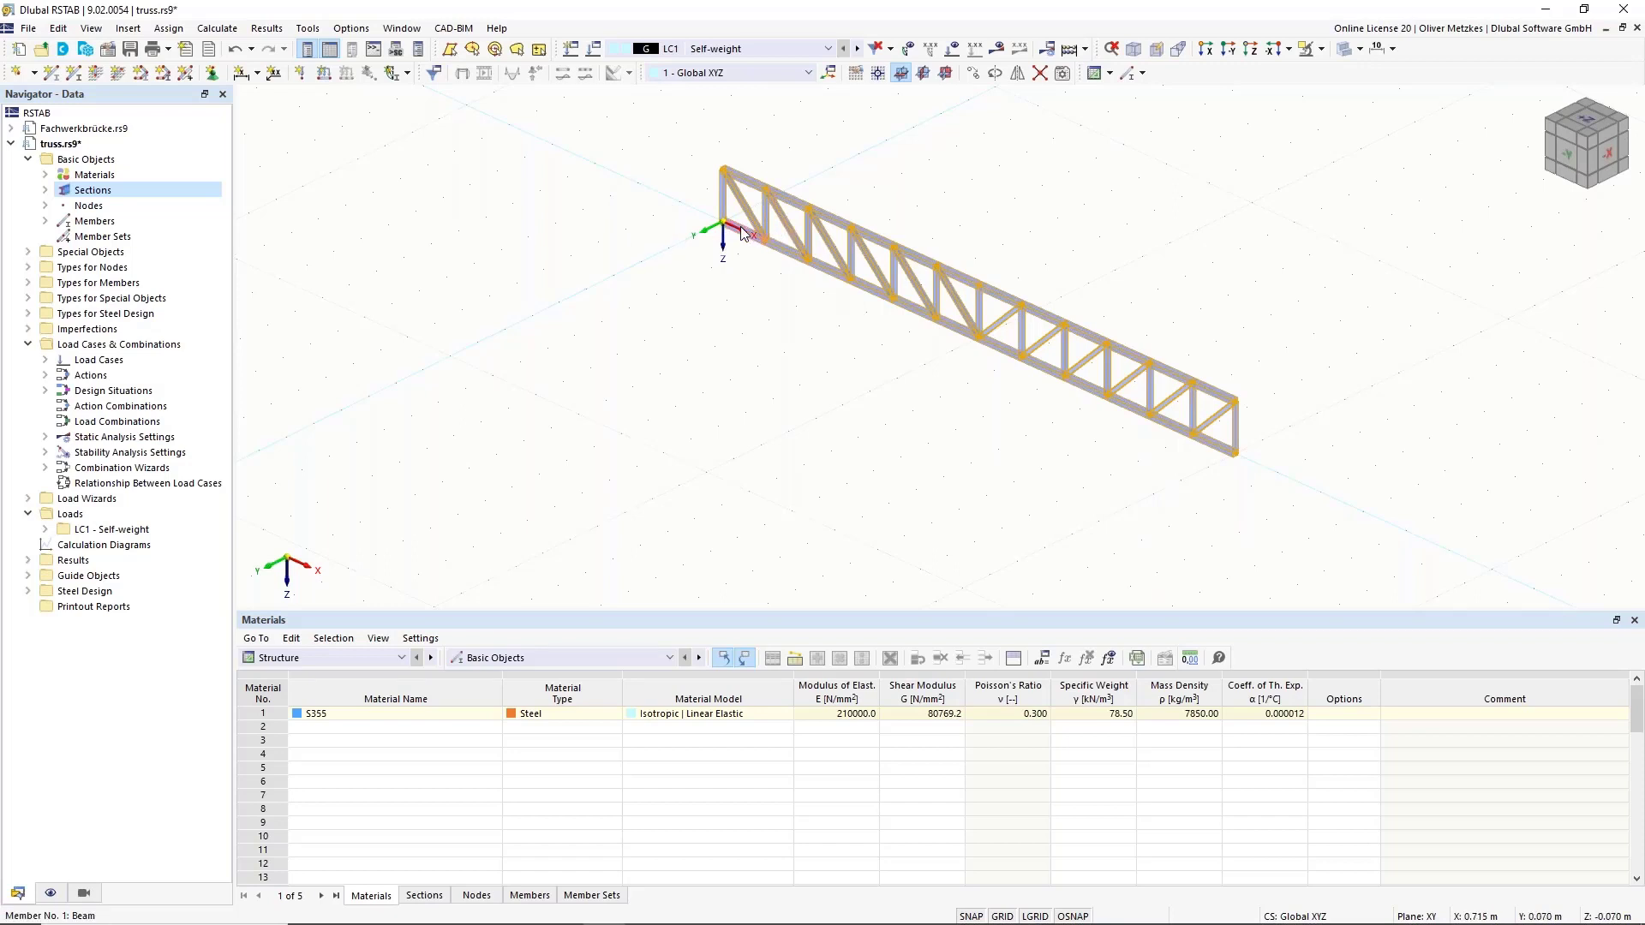
{"action": "left_click_drag", "start_coordinate": [738, 229], "coordinate": [675, 252]}
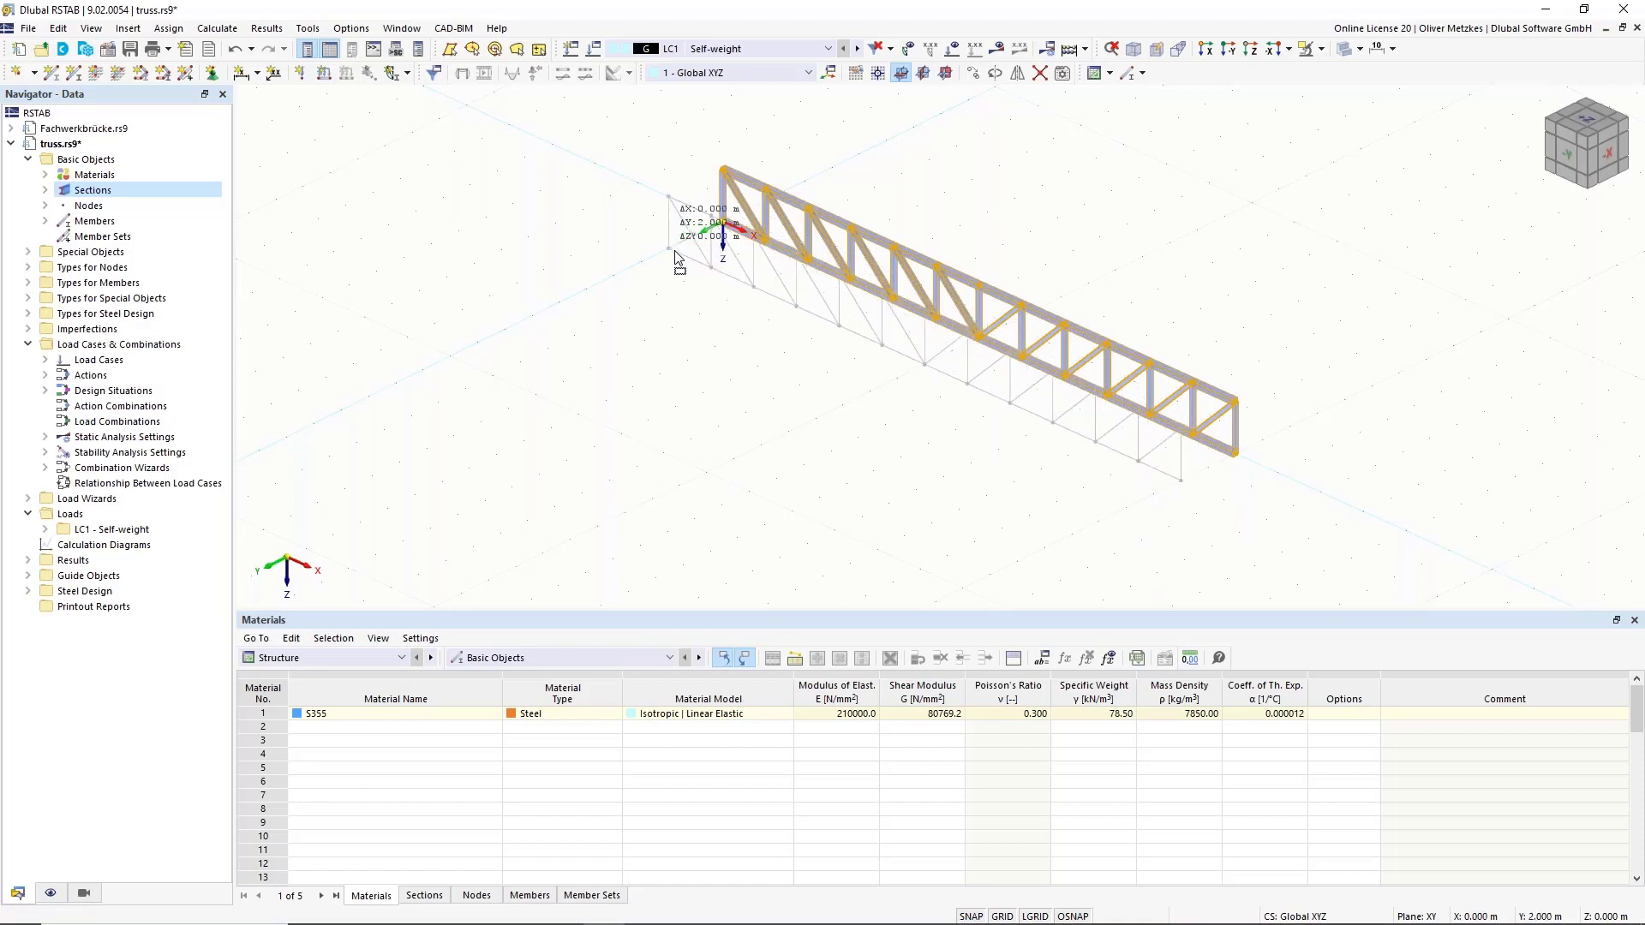
{"action": "left_click_drag", "start_coordinate": [675, 252], "coordinate": [675, 252], "text": "ctrl"}
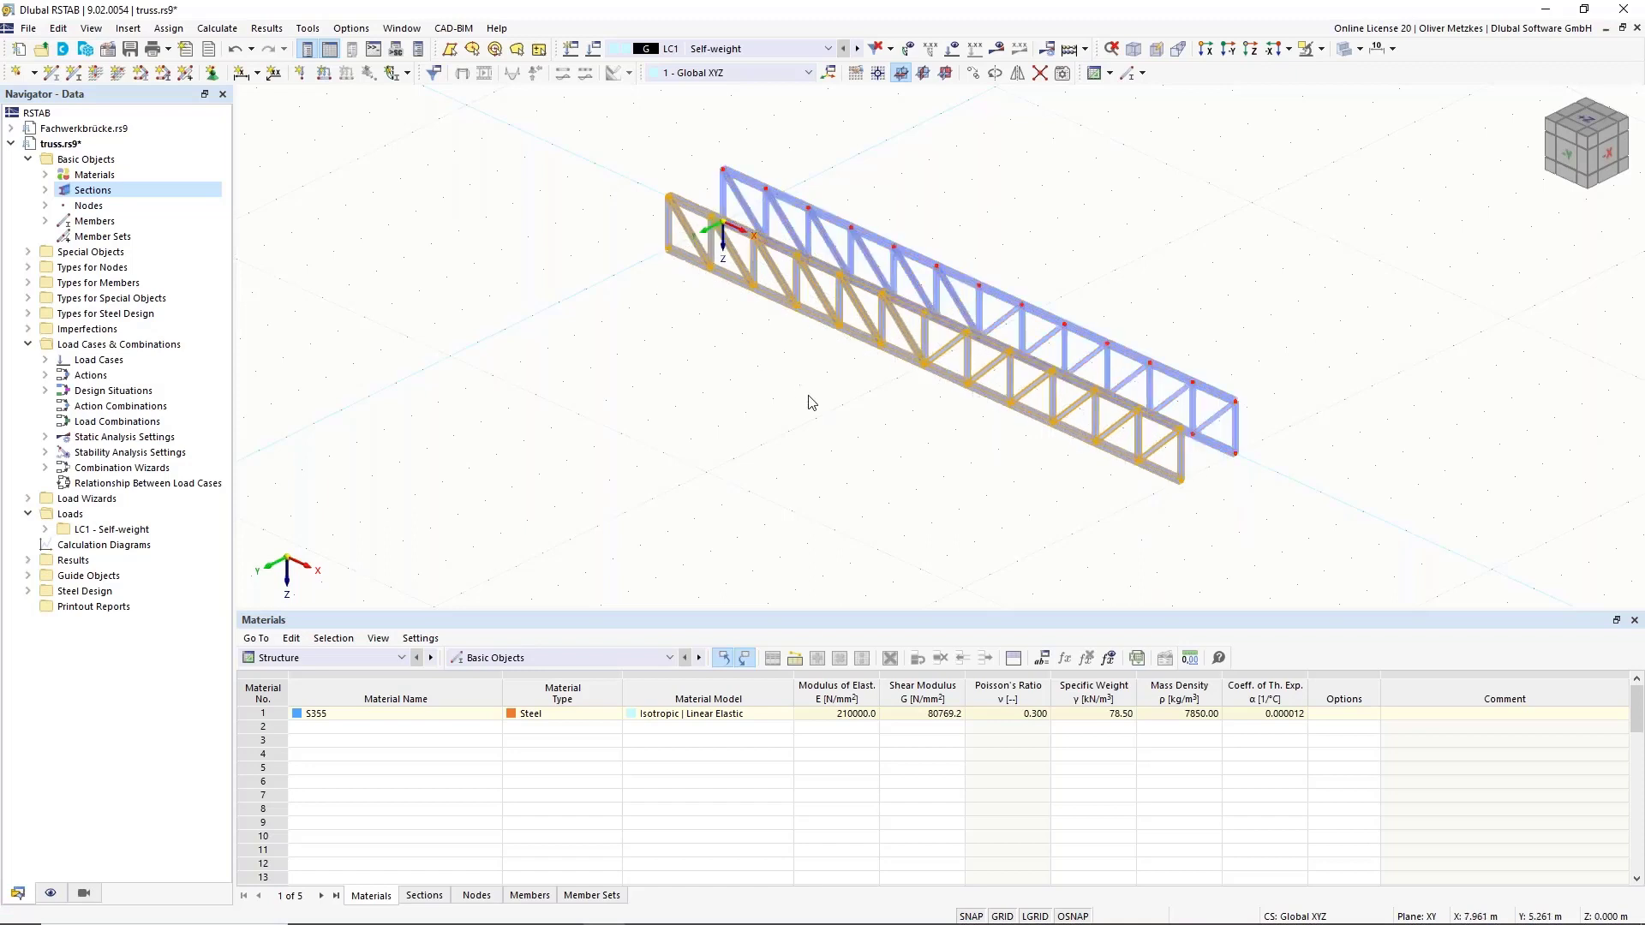
{"action": "left_click", "coordinate": [878, 493]}
{"action": "middle_click_drag", "start_coordinate": [857, 484], "coordinate": [983, 486], "text": "ctrl"}
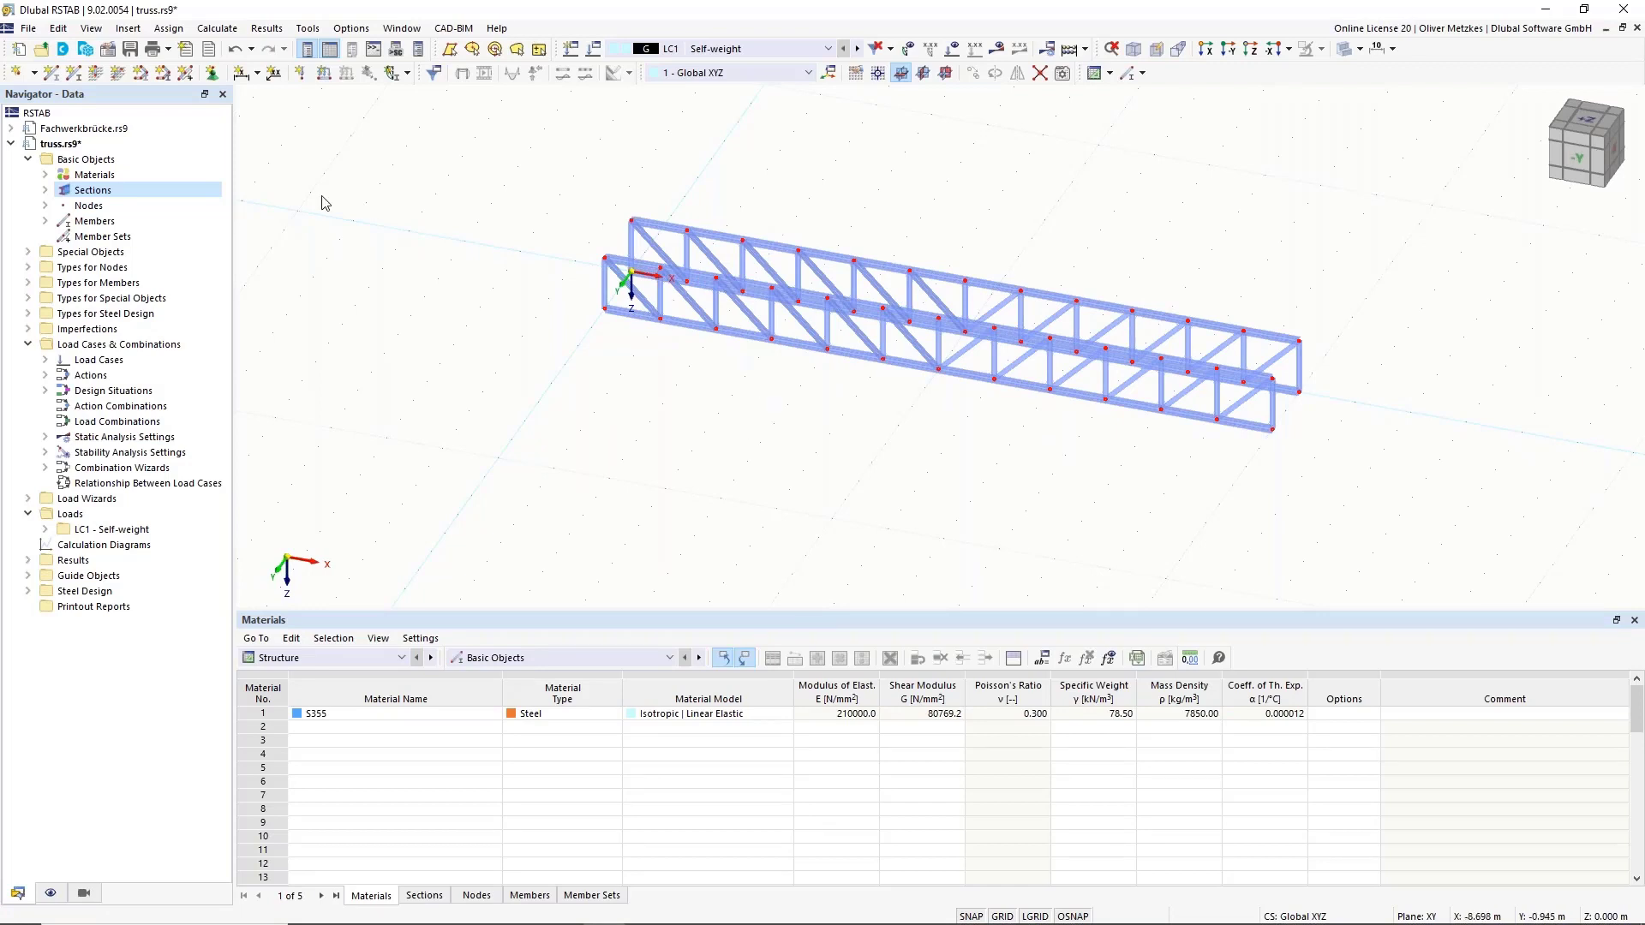
Start a new member and assign new member hinge 1, with released rotations, to both member ends.
{"action": "left_click", "coordinate": [52, 73]}
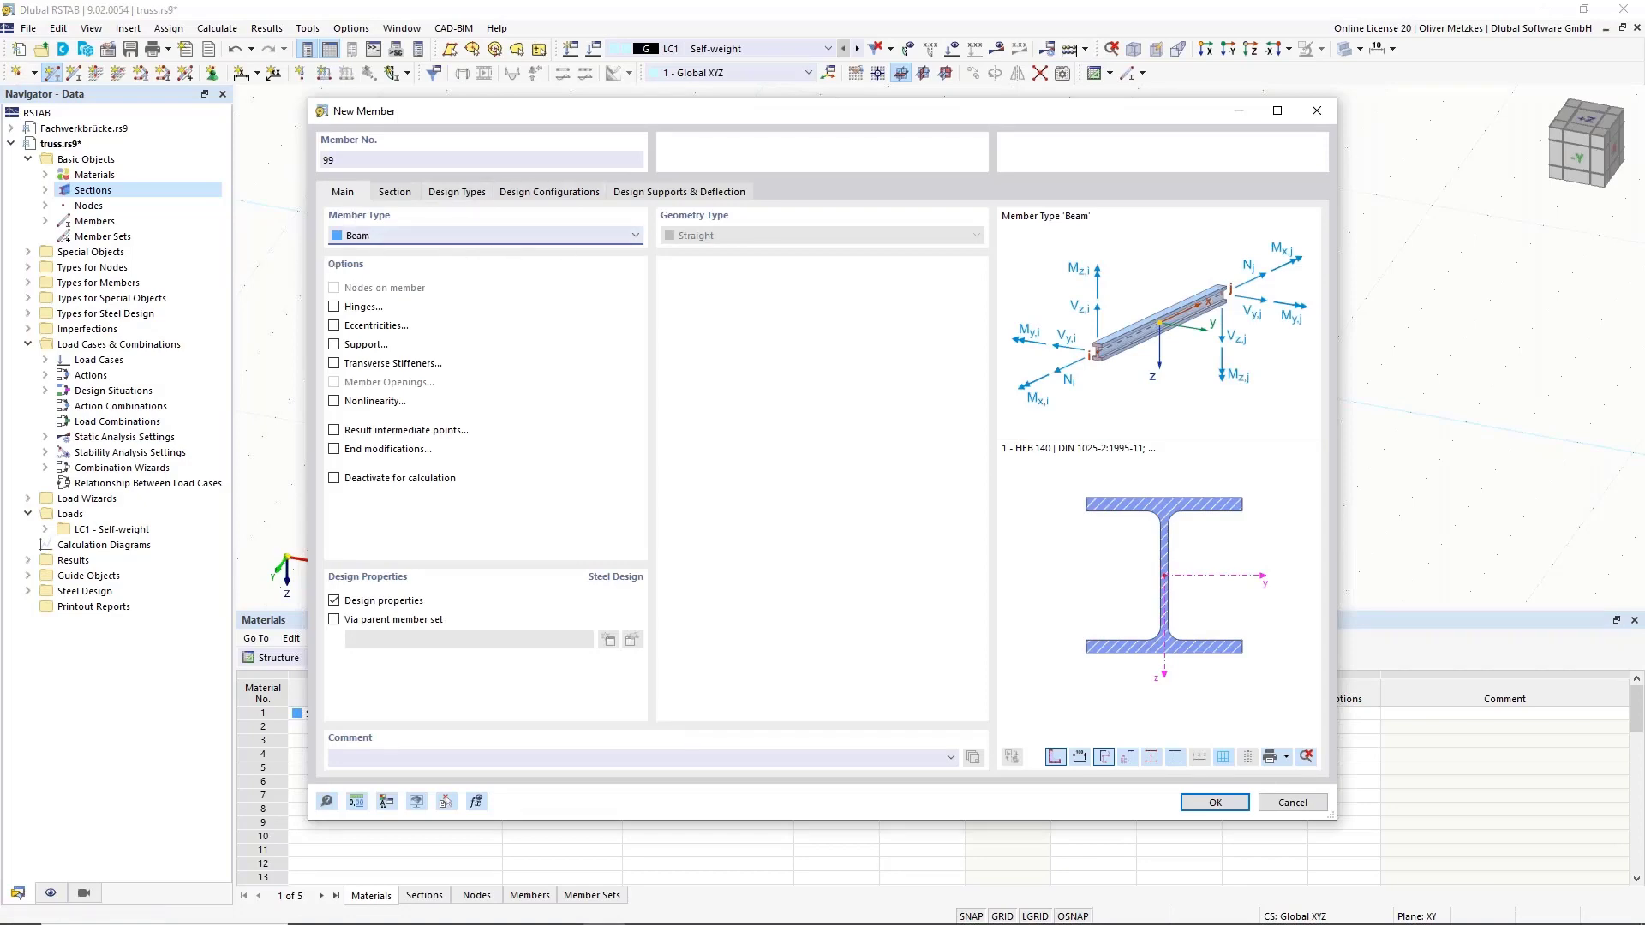
{"action": "left_click_drag", "start_coordinate": [604, 122], "coordinate": [1002, 422]}
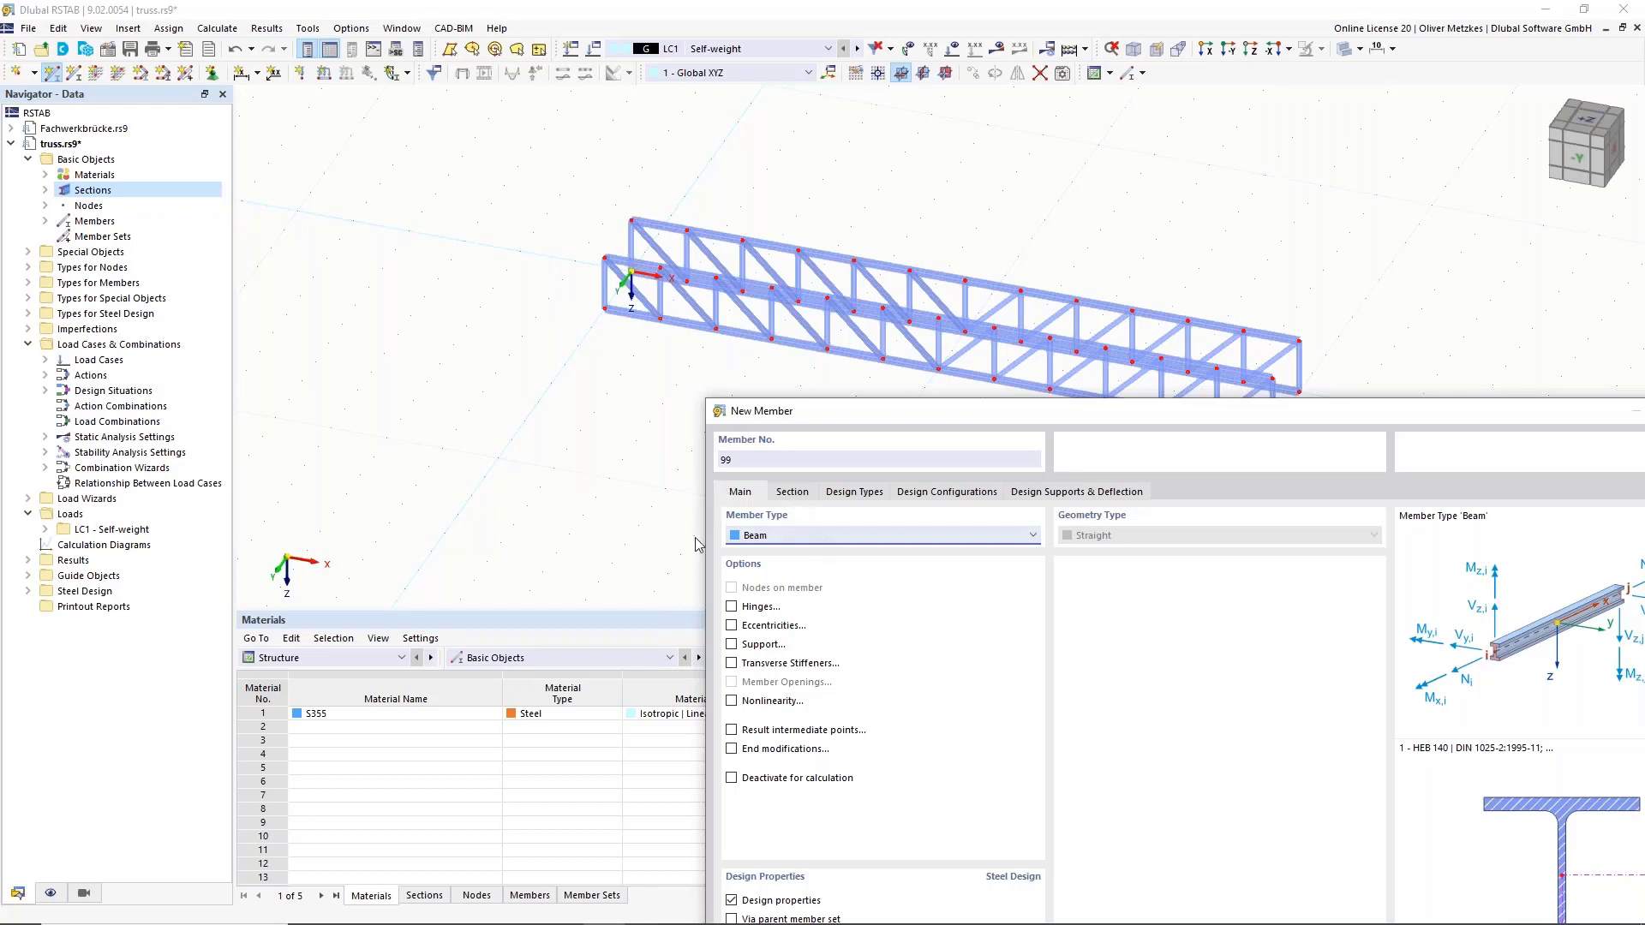
{"action": "left_click", "coordinate": [755, 612]}
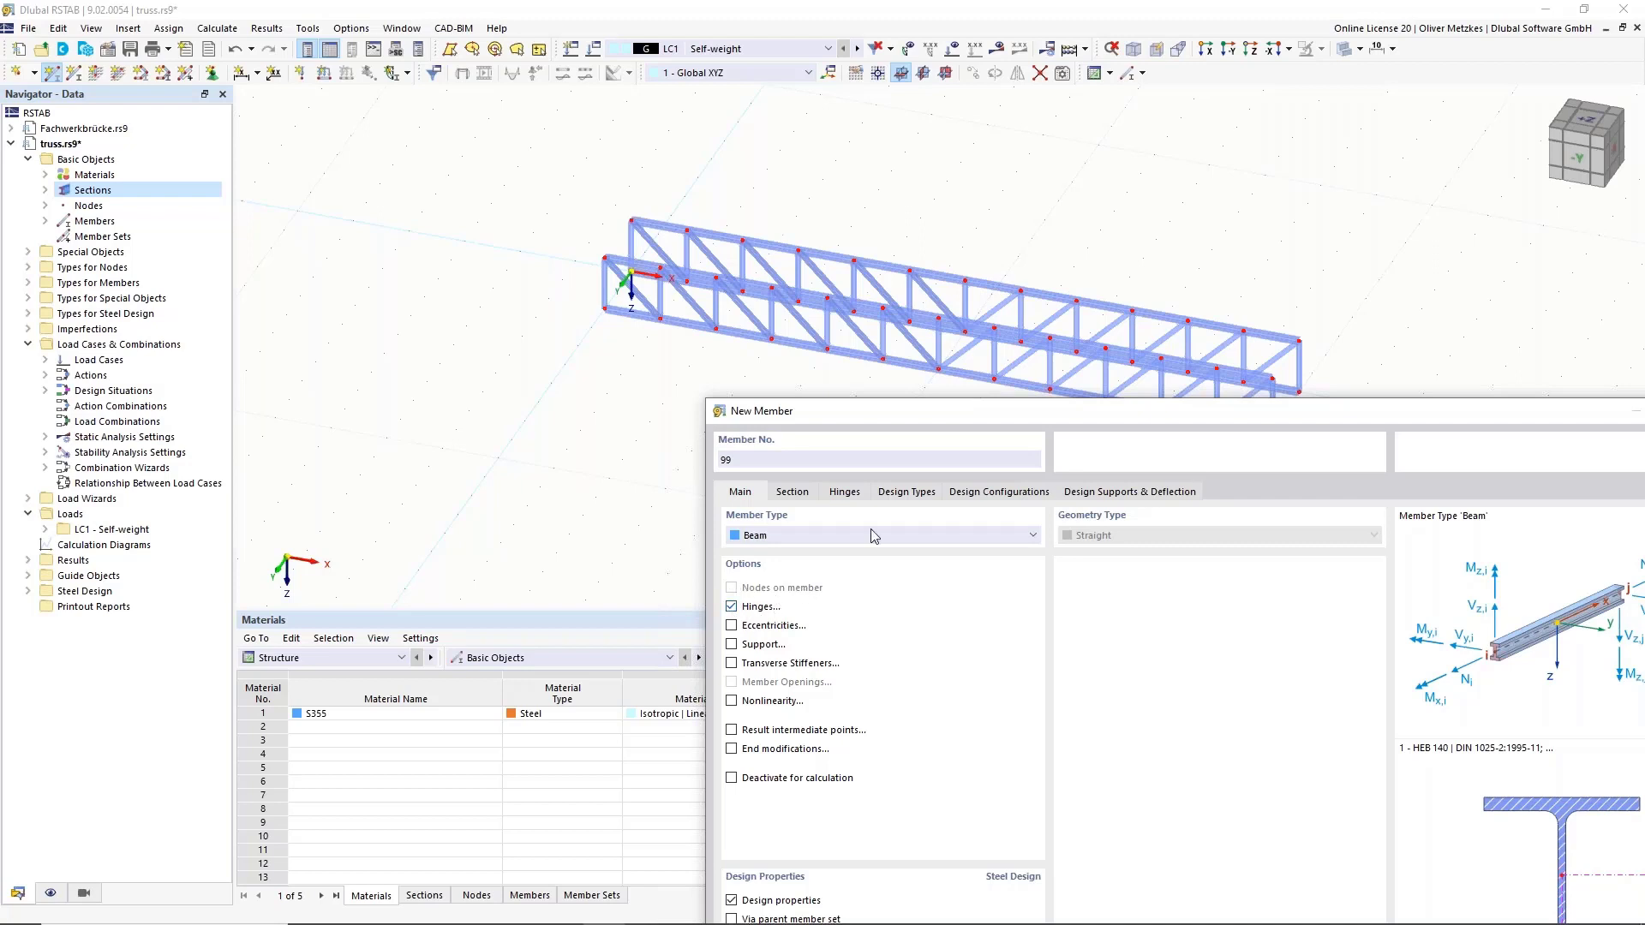
{"action": "left_click", "coordinate": [849, 495]}
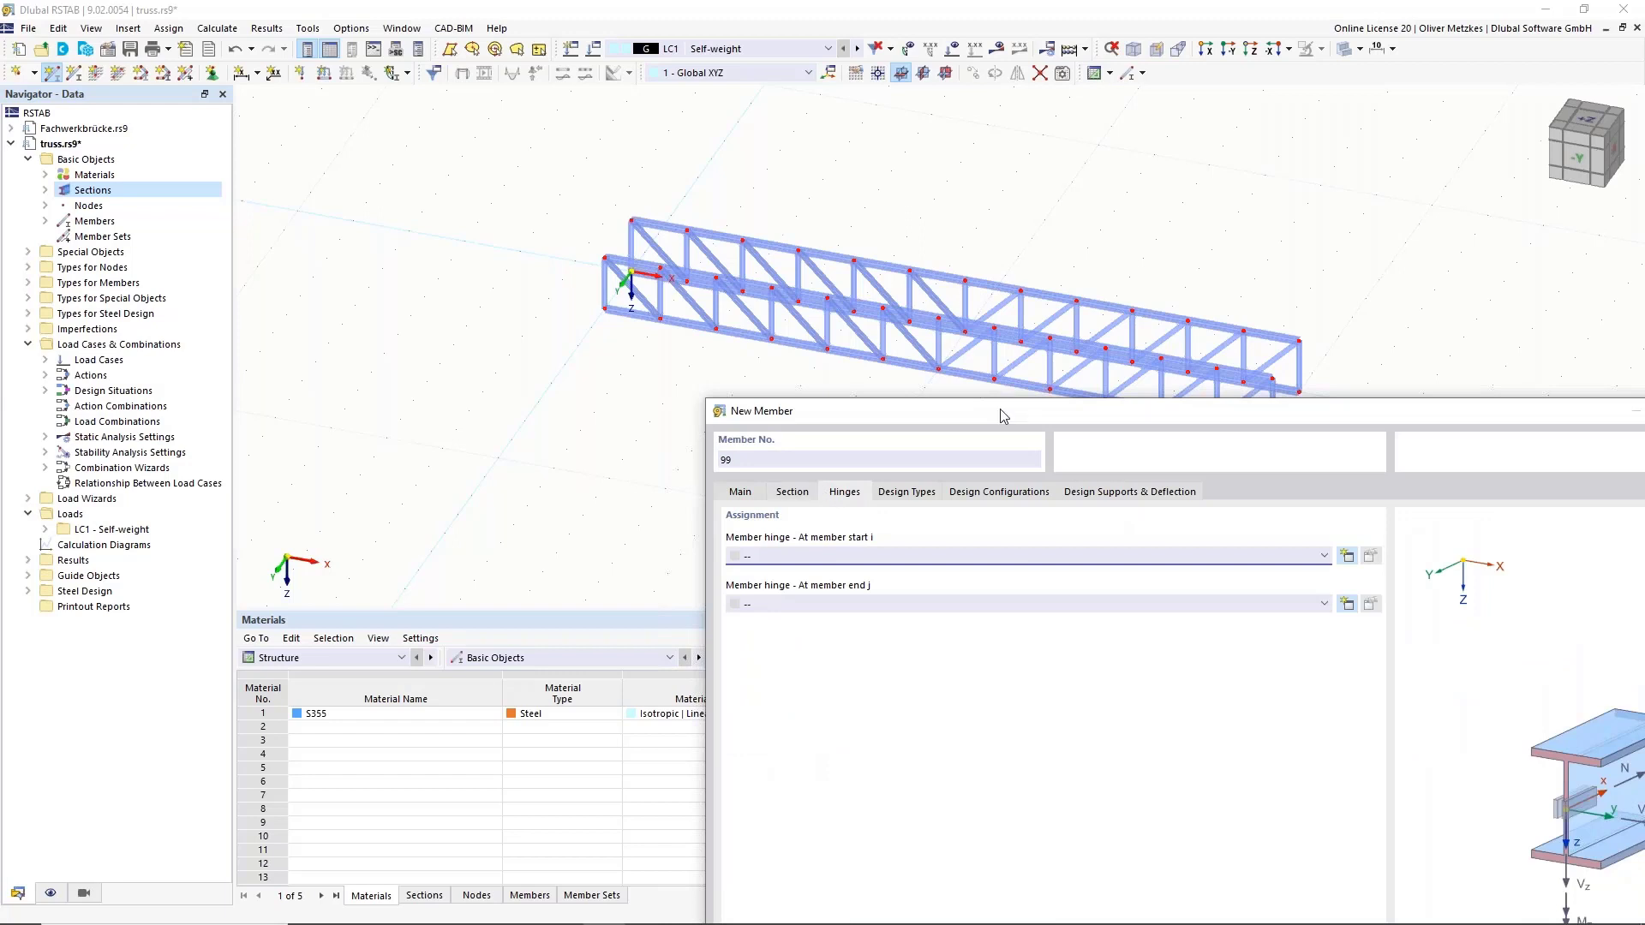
{"action": "left_click_drag", "start_coordinate": [1002, 416], "coordinate": [858, 204]}
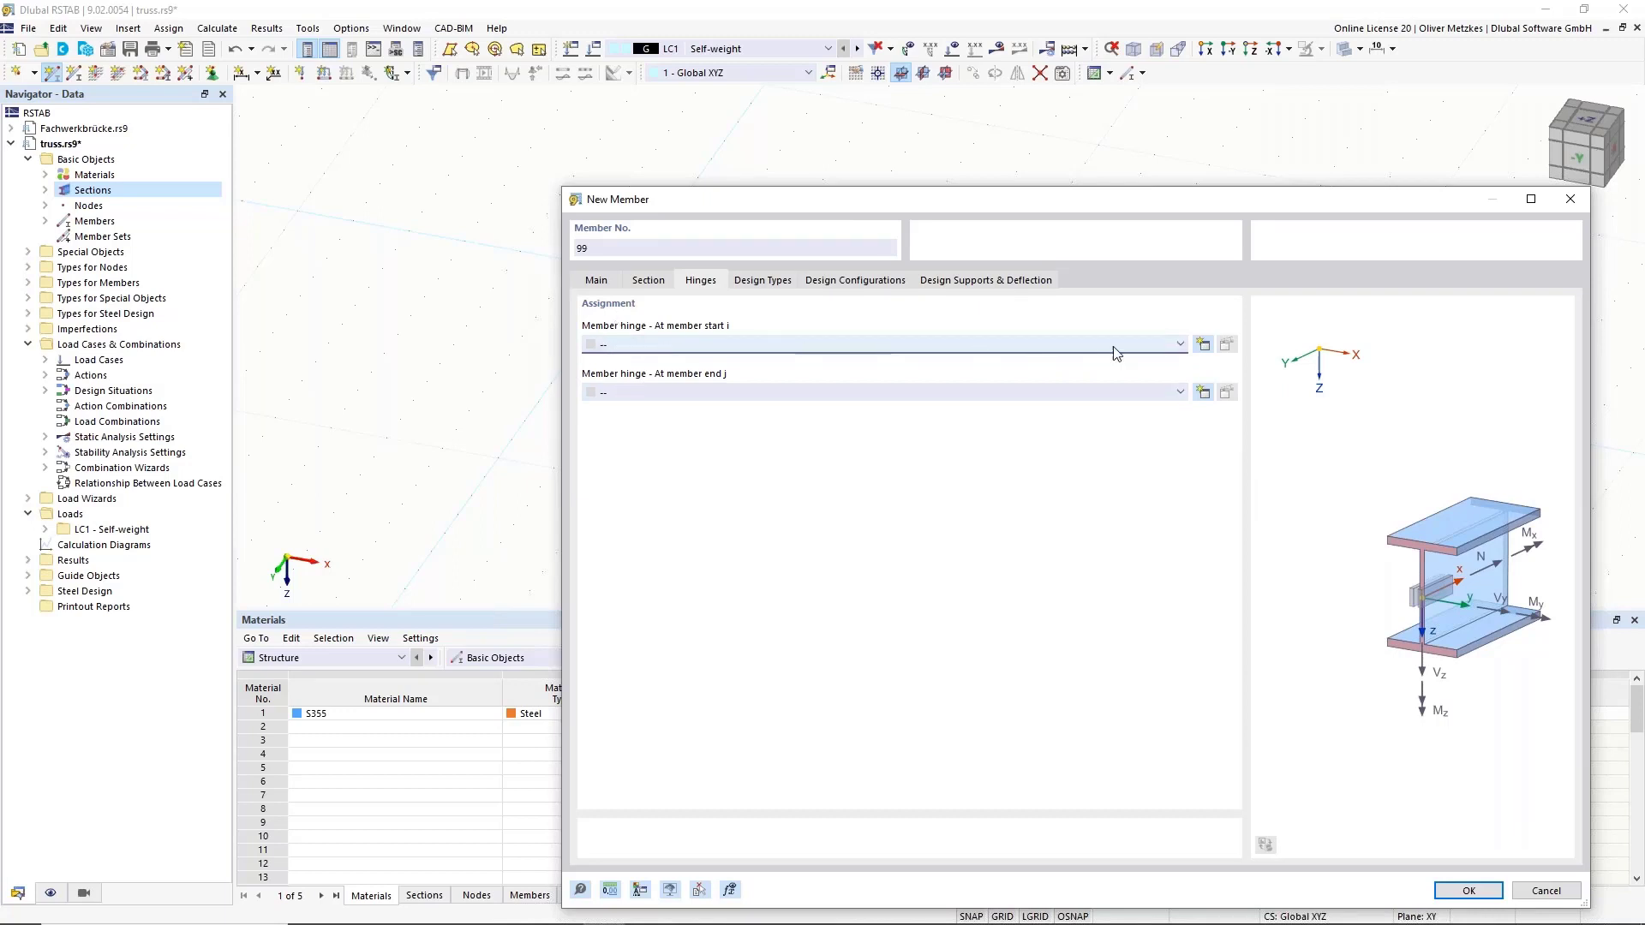
{"action": "left_click", "coordinate": [1203, 346]}
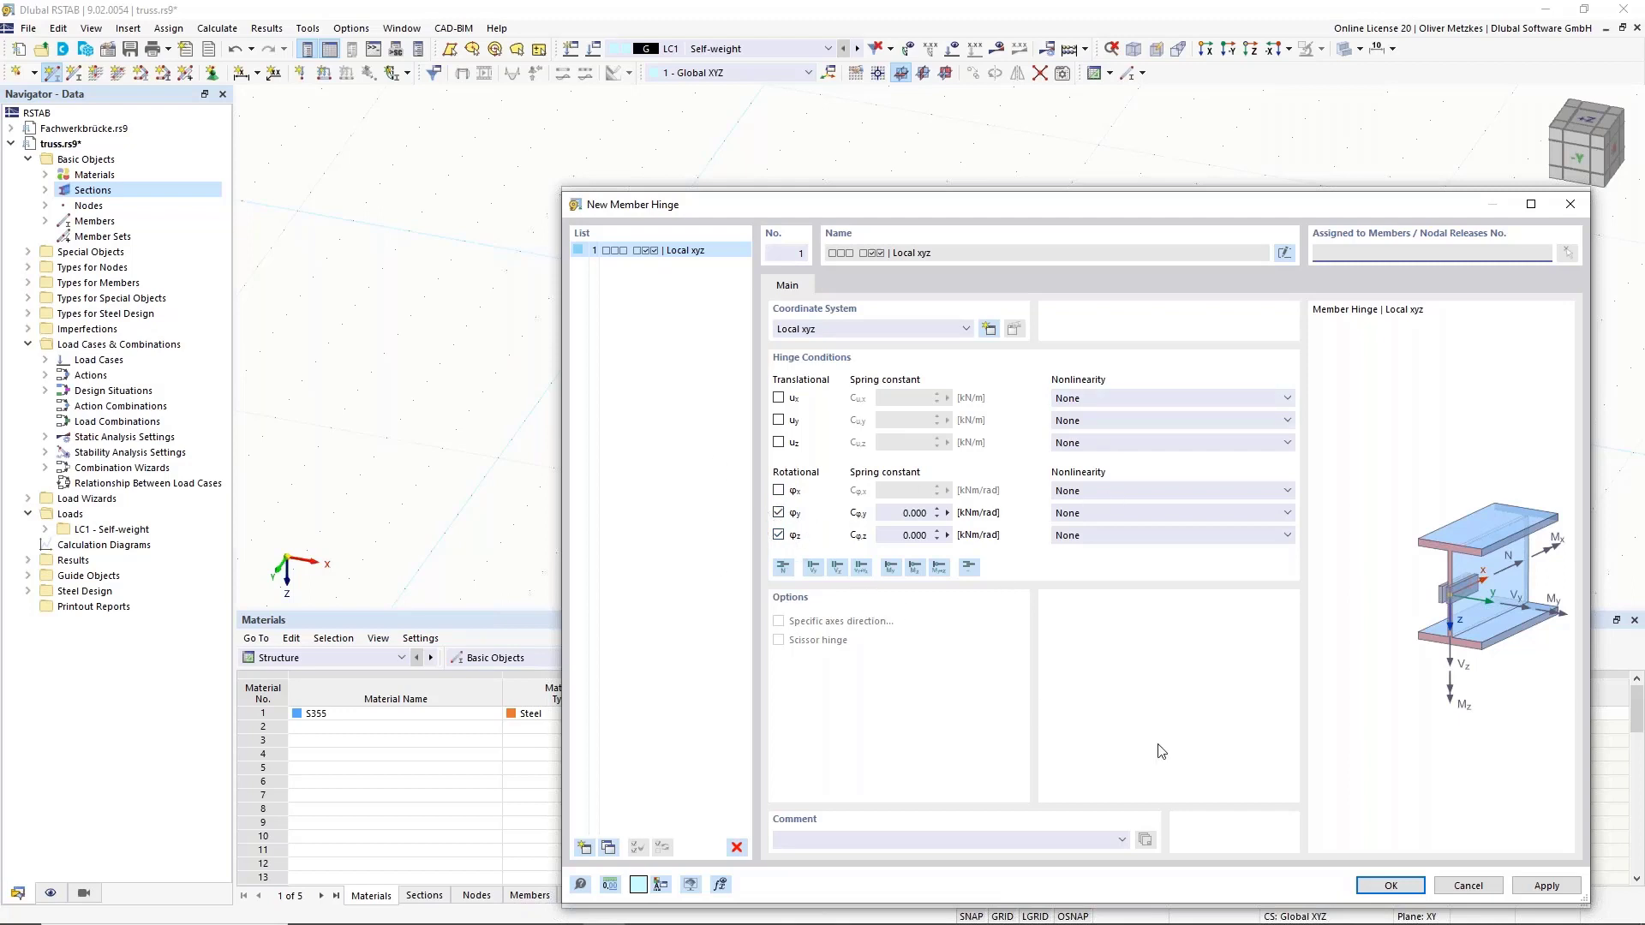
{"action": "left_click", "coordinate": [1391, 885]}
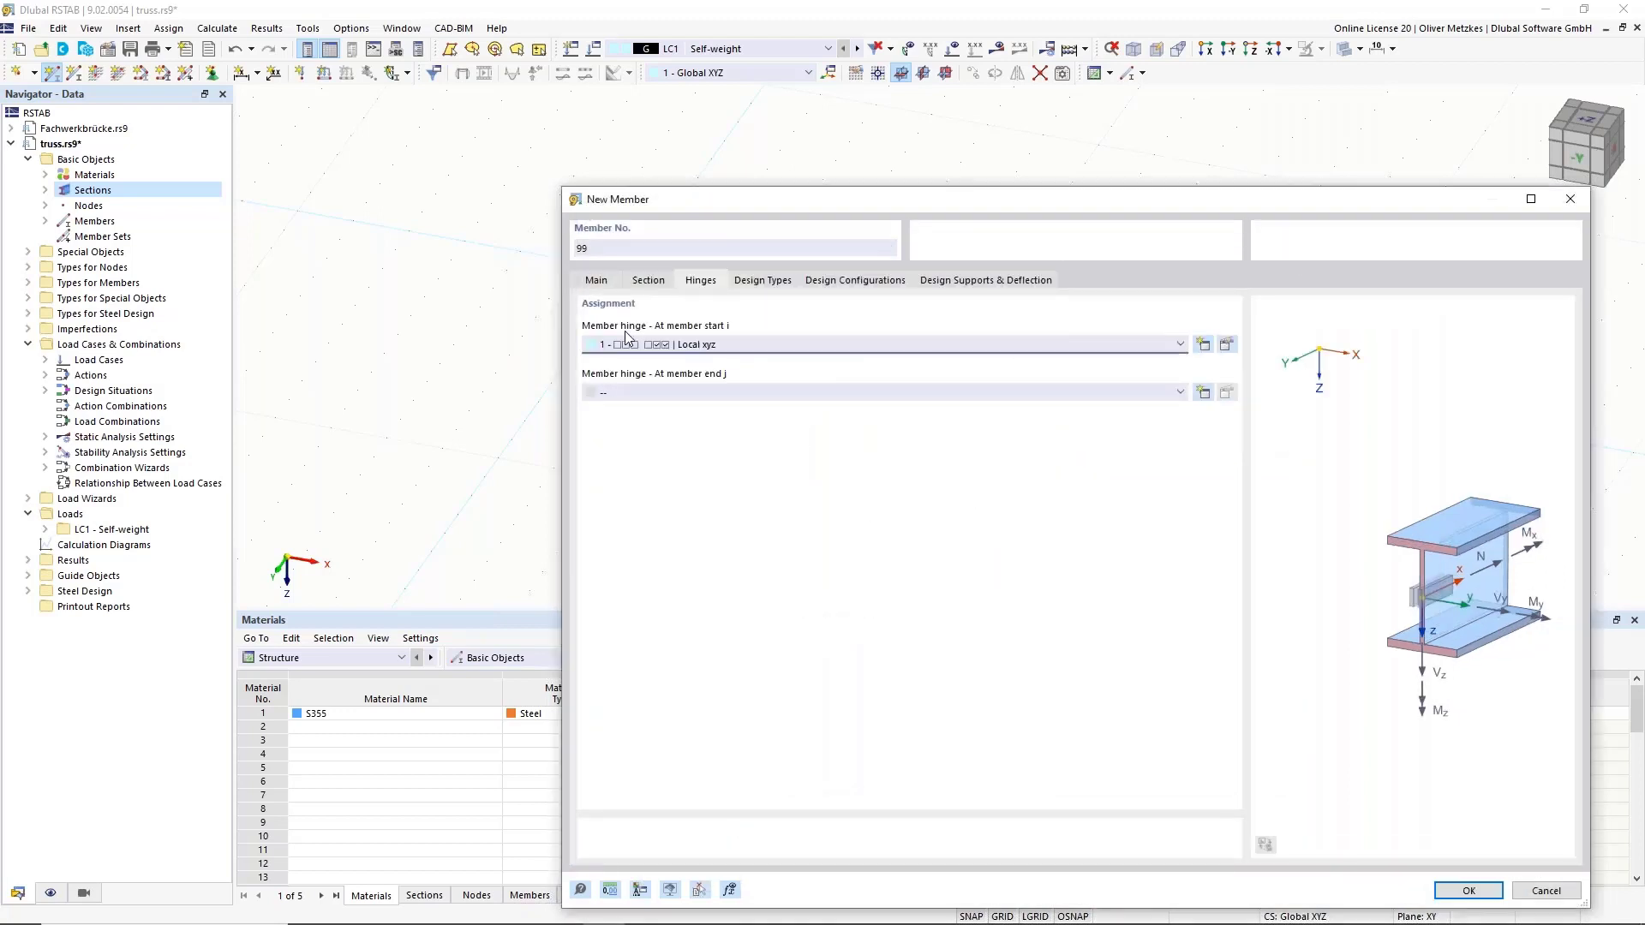
{"action": "left_click", "coordinate": [730, 394]}
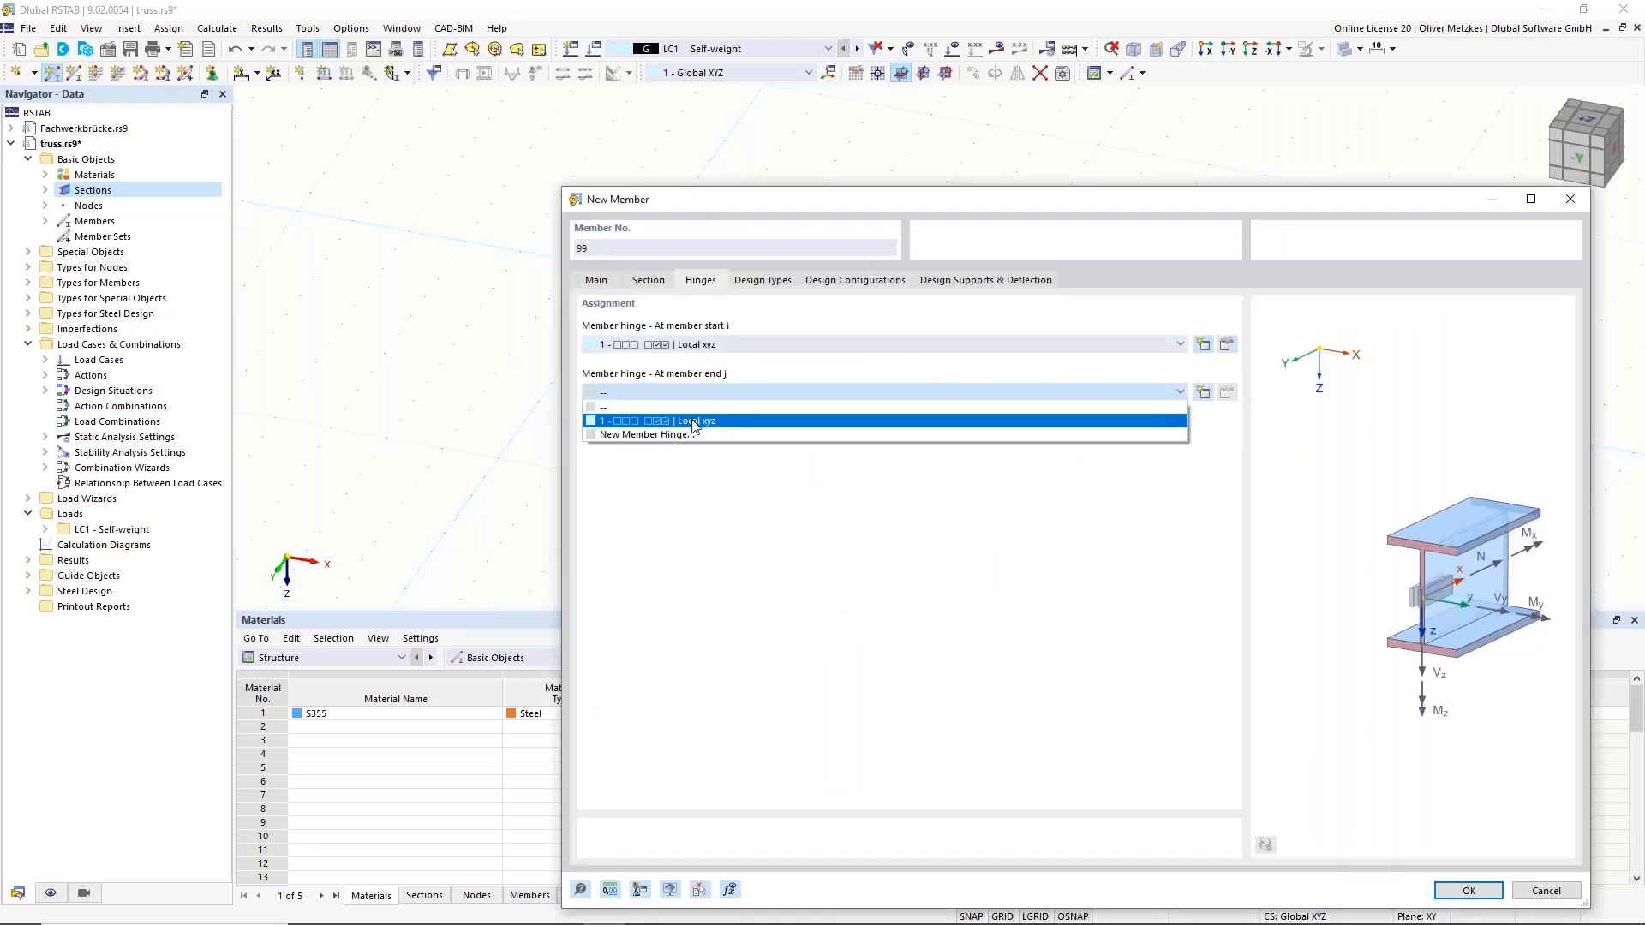
{"action": "left_click", "coordinate": [690, 419]}
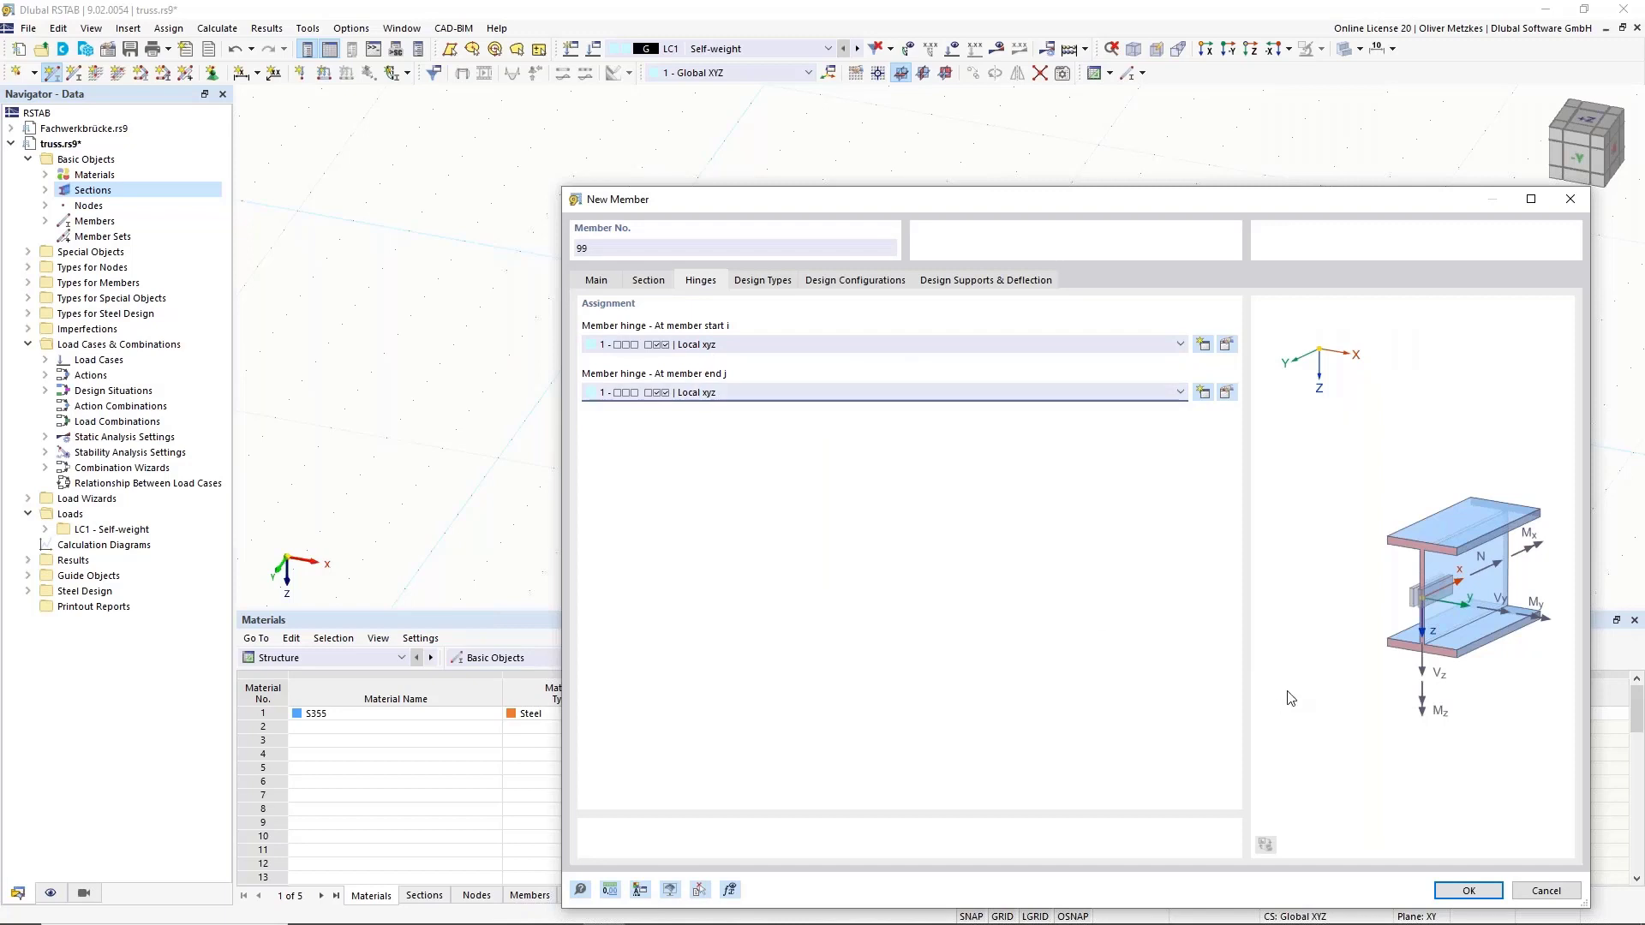
{"action": "left_click", "coordinate": [599, 282]}
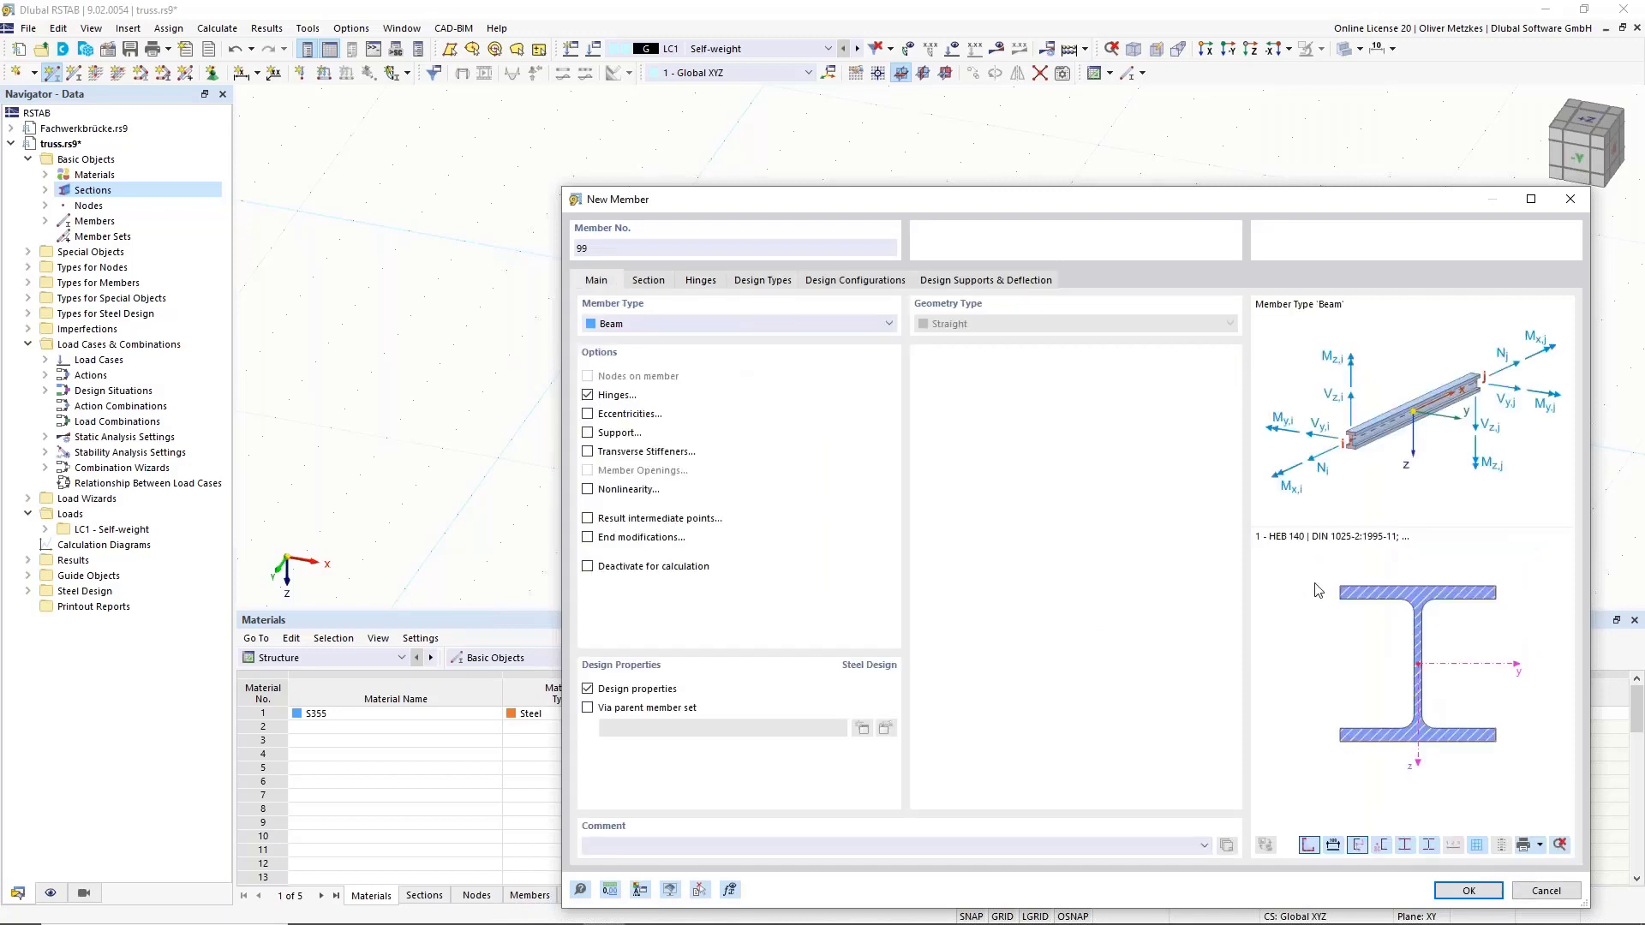
Give the member the 4 - IPE 100 cross-beam section.
{"action": "left_click", "coordinate": [648, 283]}
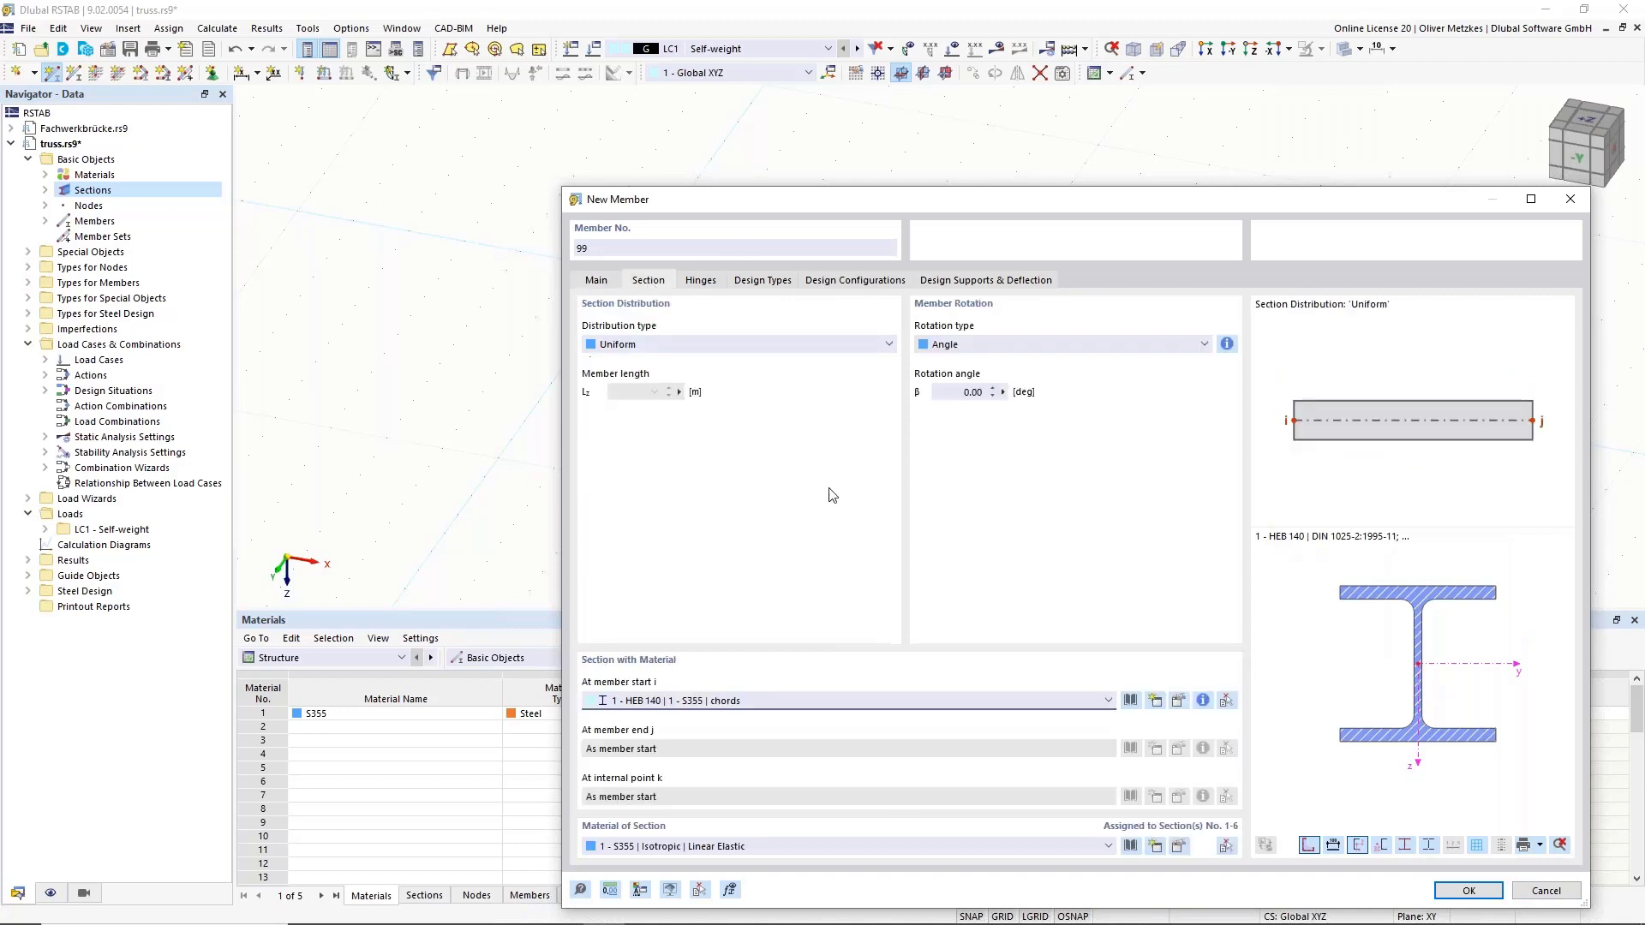
{"action": "left_click", "coordinate": [749, 700]}
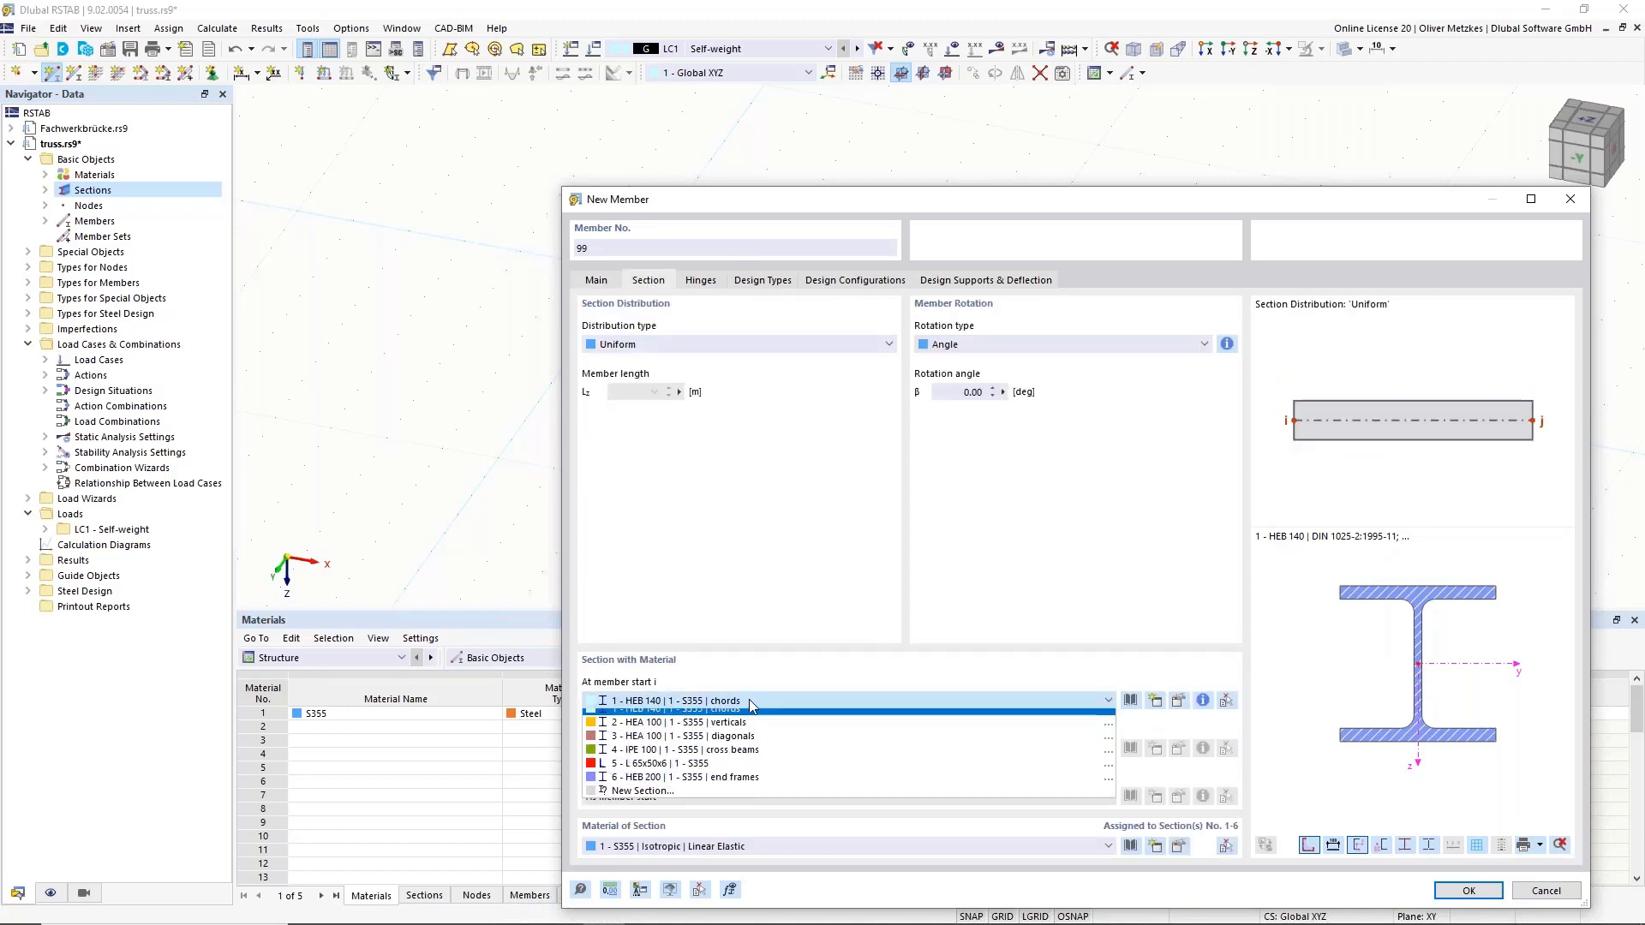
{"action": "left_click", "coordinate": [756, 757]}
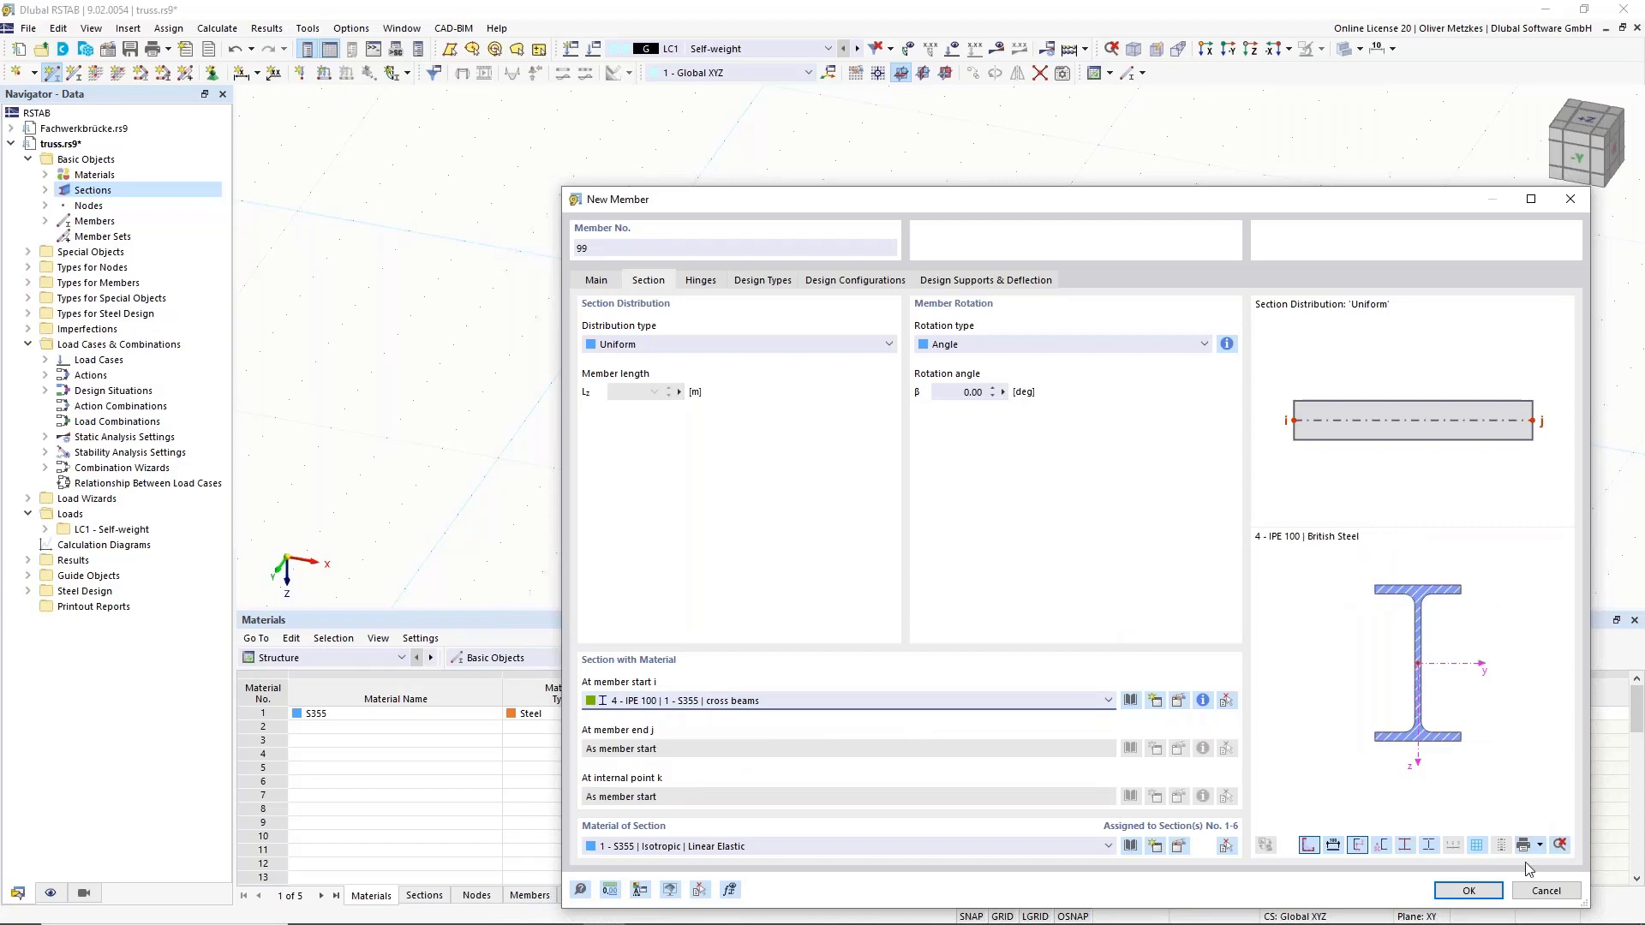
Draw the hinged IPE 100 member between the two first bottom-chord nodes across the deck.
{"action": "left_click", "coordinate": [1469, 891]}
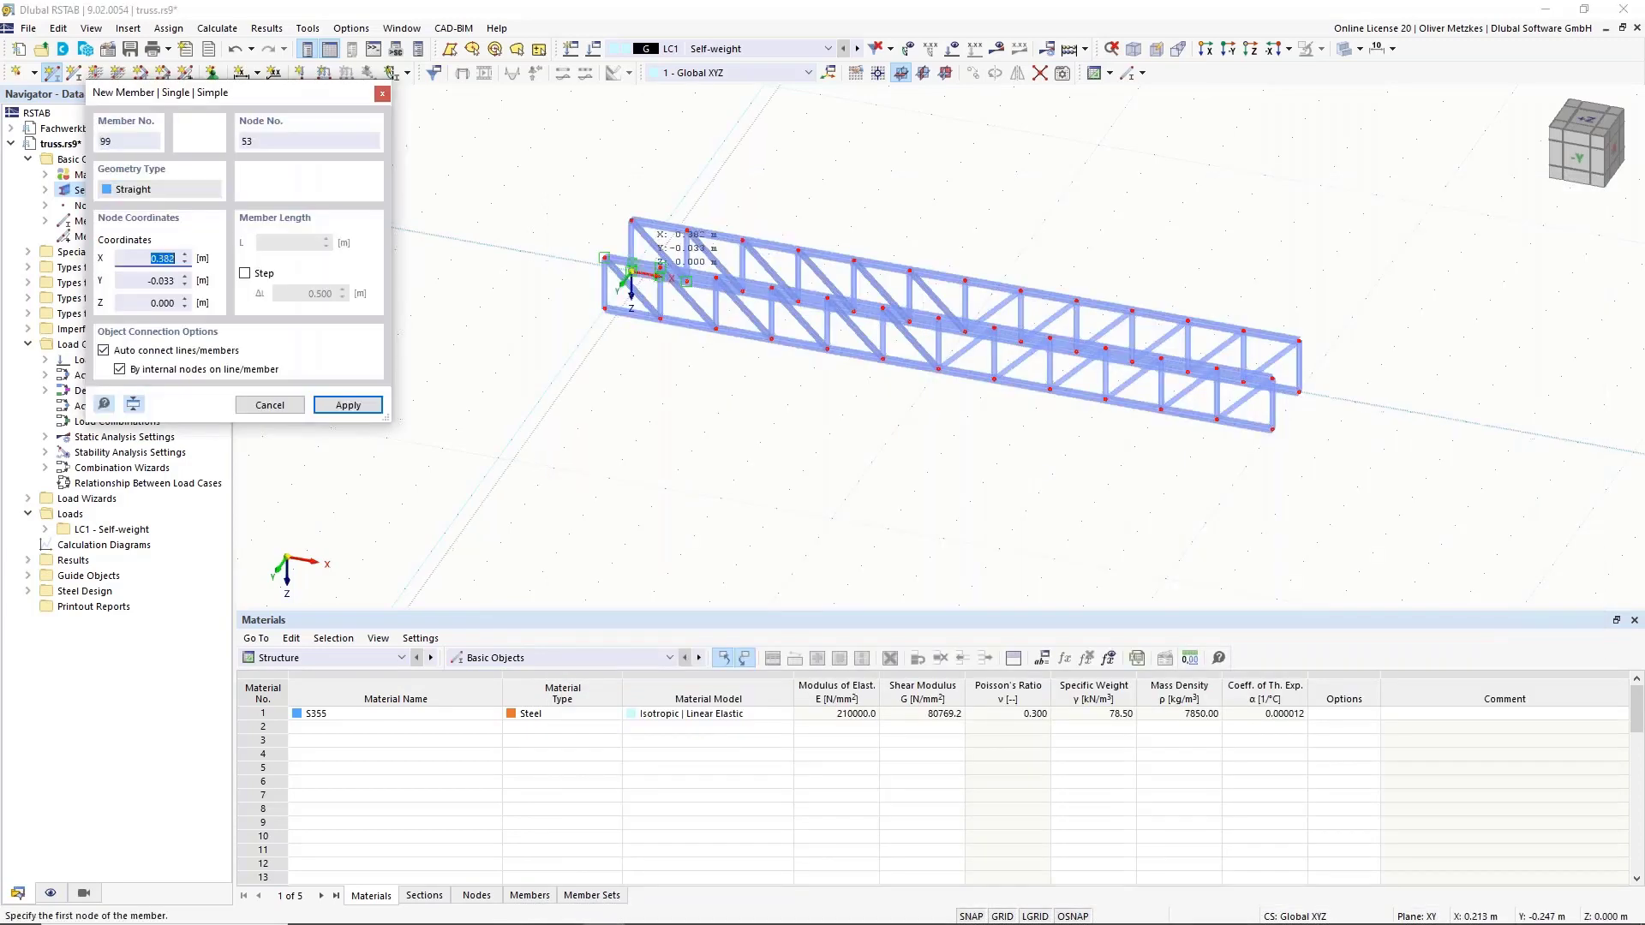
{"action": "scroll", "coordinate": [681, 244], "scroll_direction": "up", "scroll_amount": 3}
{"action": "scroll", "coordinate": [685, 274], "scroll_direction": "up", "scroll_amount": 1}
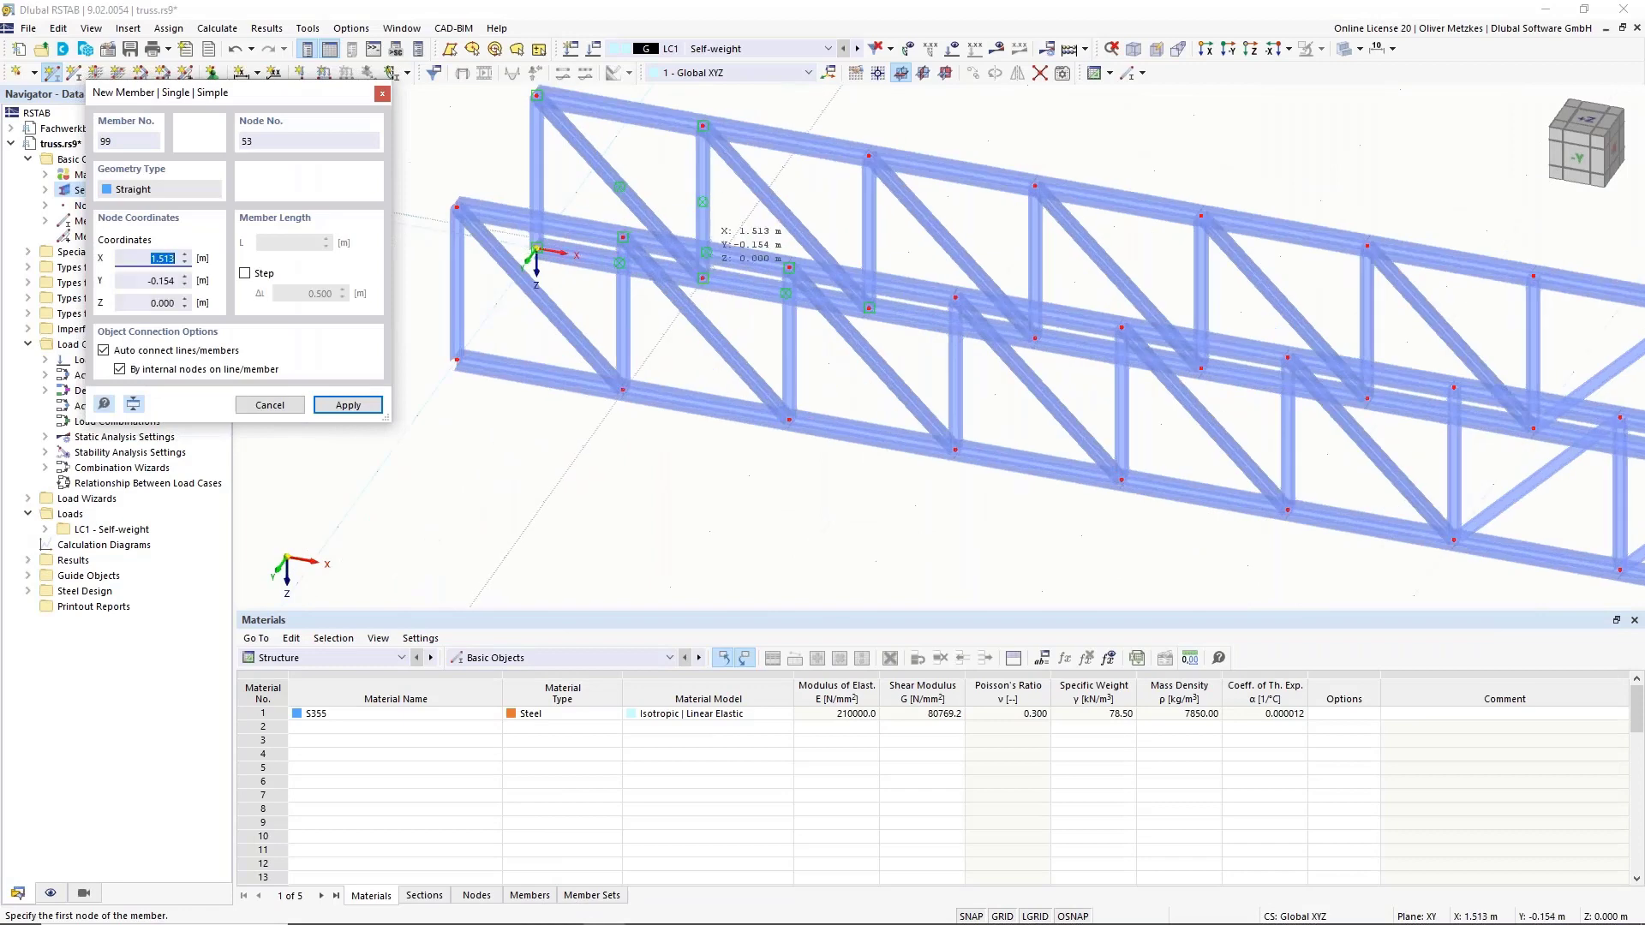
{"action": "left_click", "coordinate": [649, 351]}
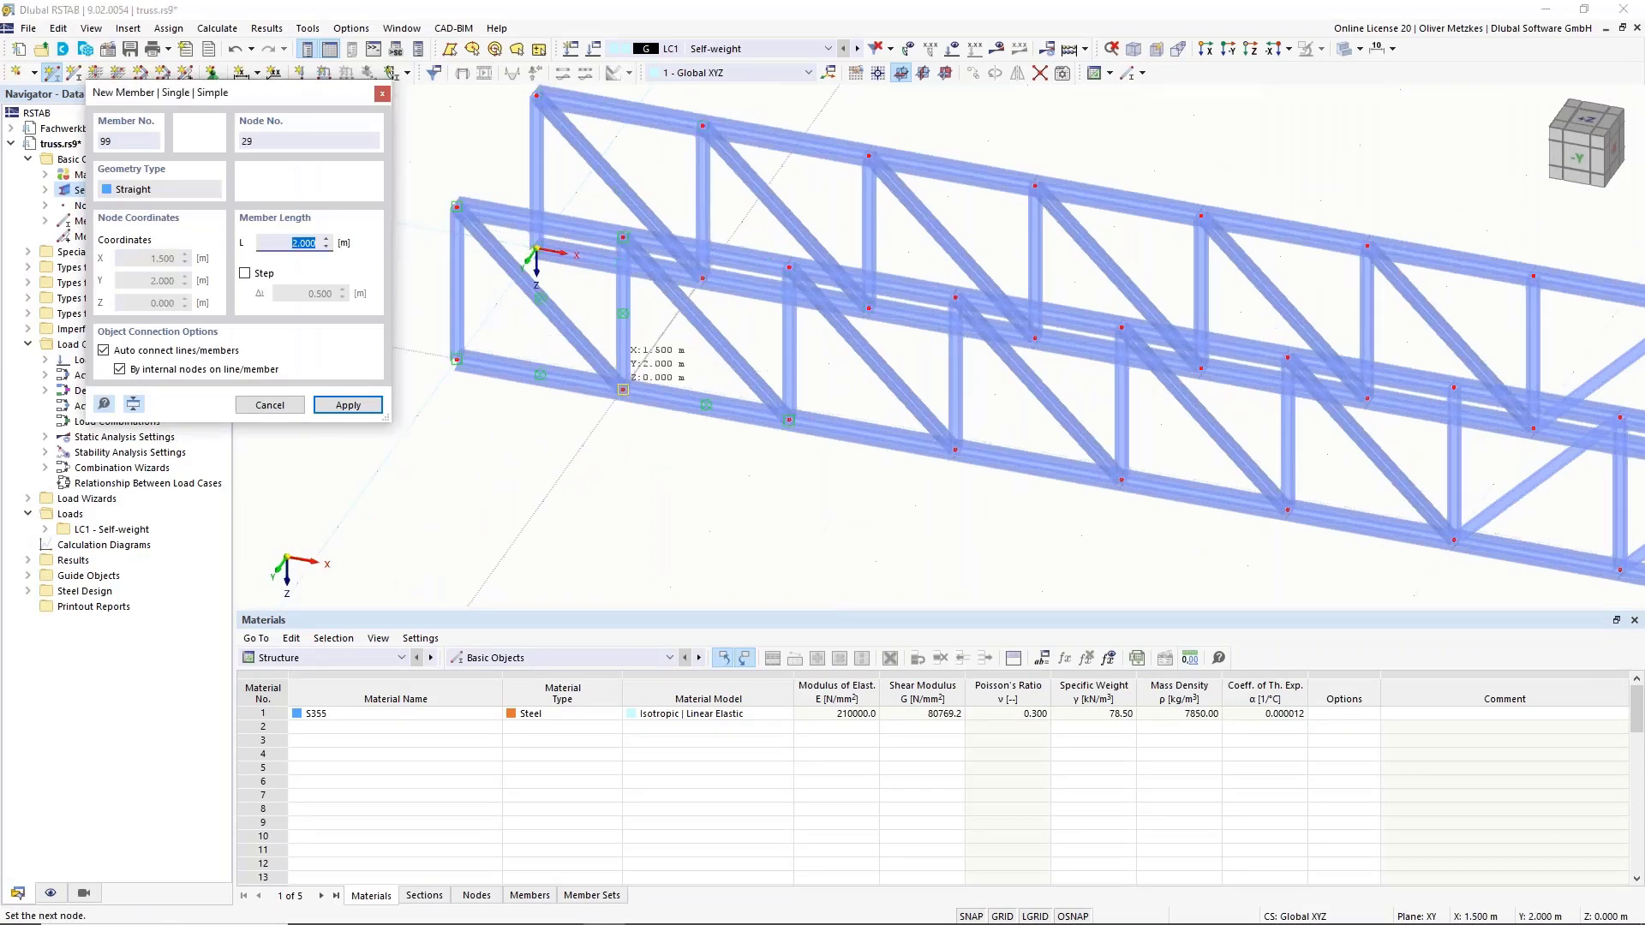
{"action": "left_click", "coordinate": [623, 390]}
{"action": "key", "text": "Escape"}
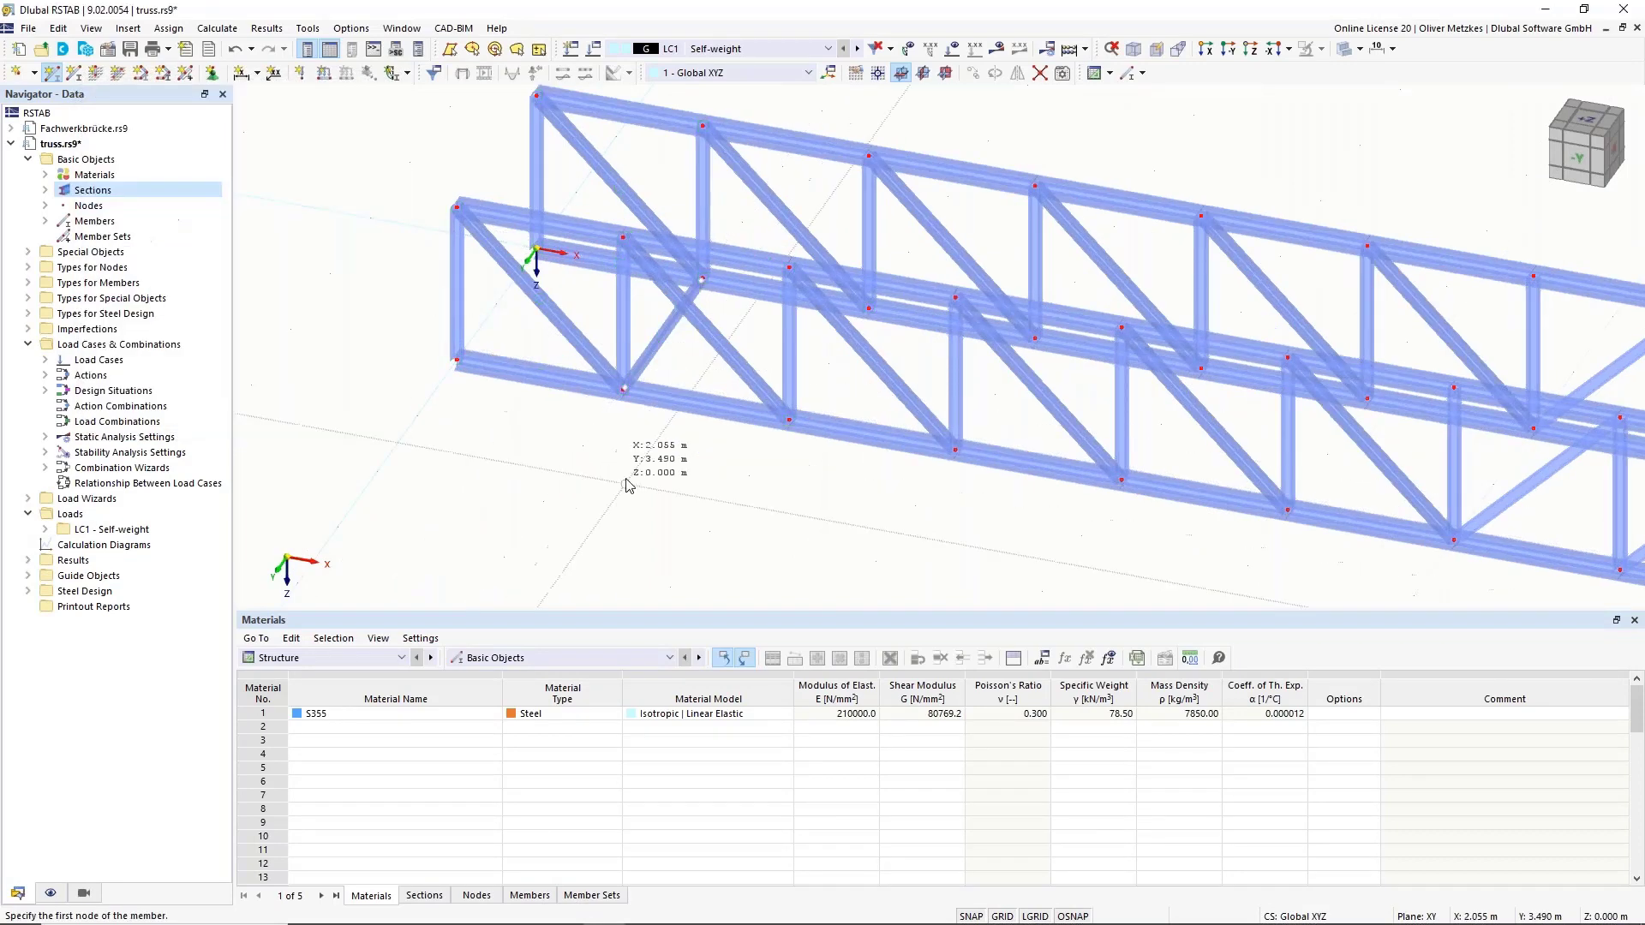
{"action": "scroll", "coordinate": [626, 473], "scroll_direction": "down", "scroll_amount": 2}
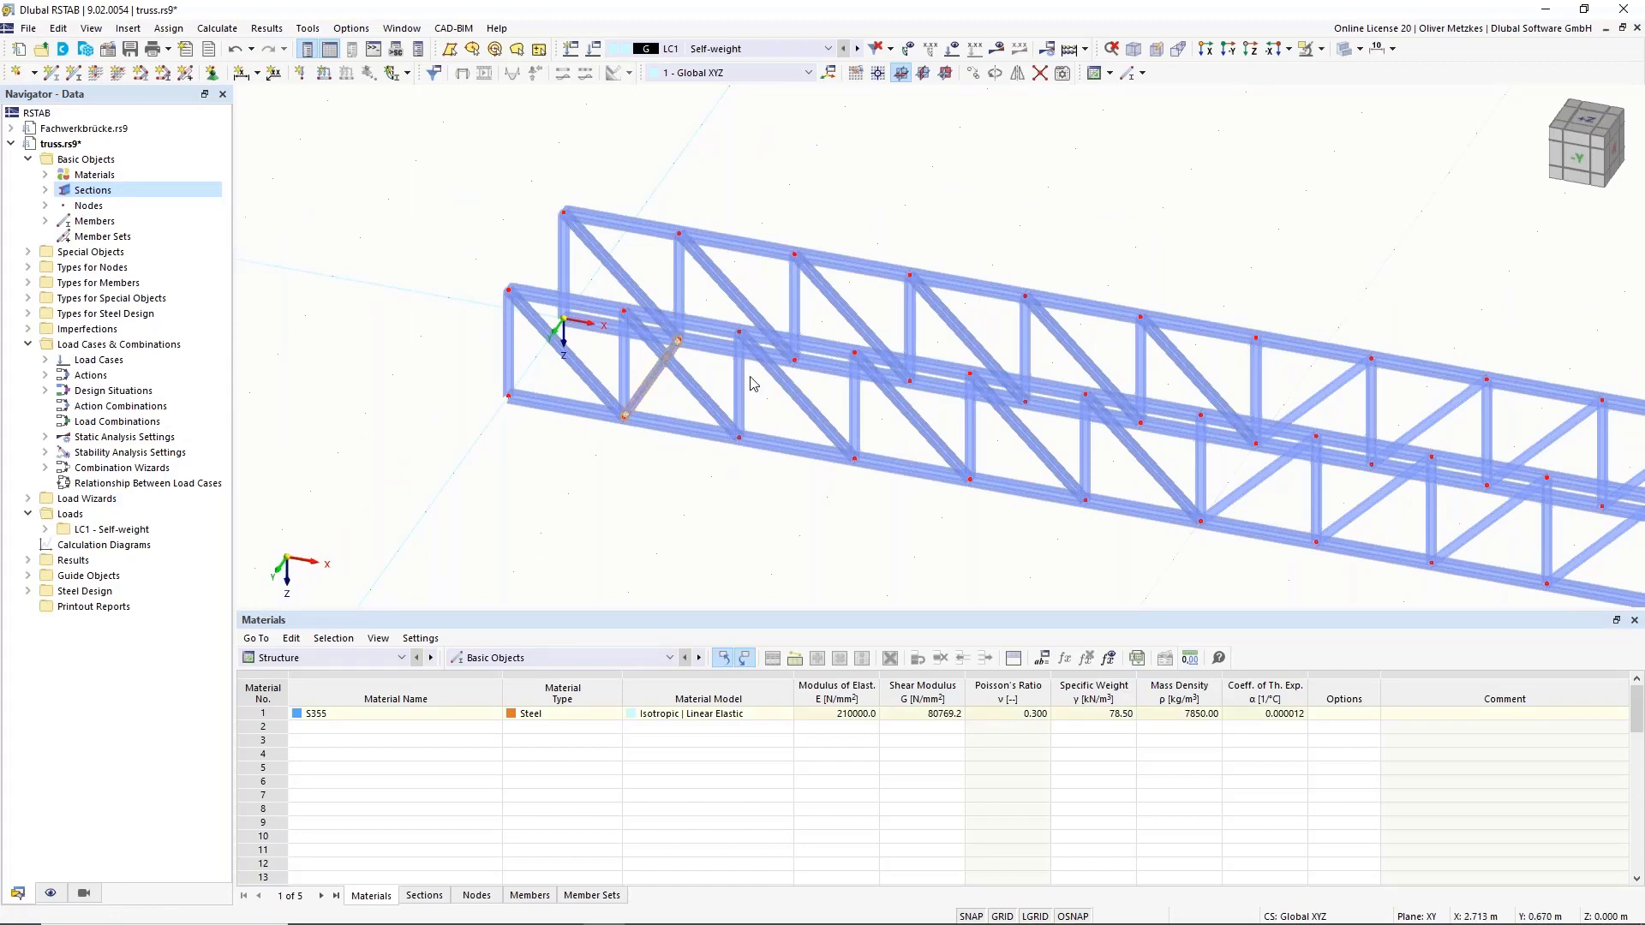
{"action": "scroll", "coordinate": [752, 384], "scroll_direction": "down", "scroll_amount": 3}
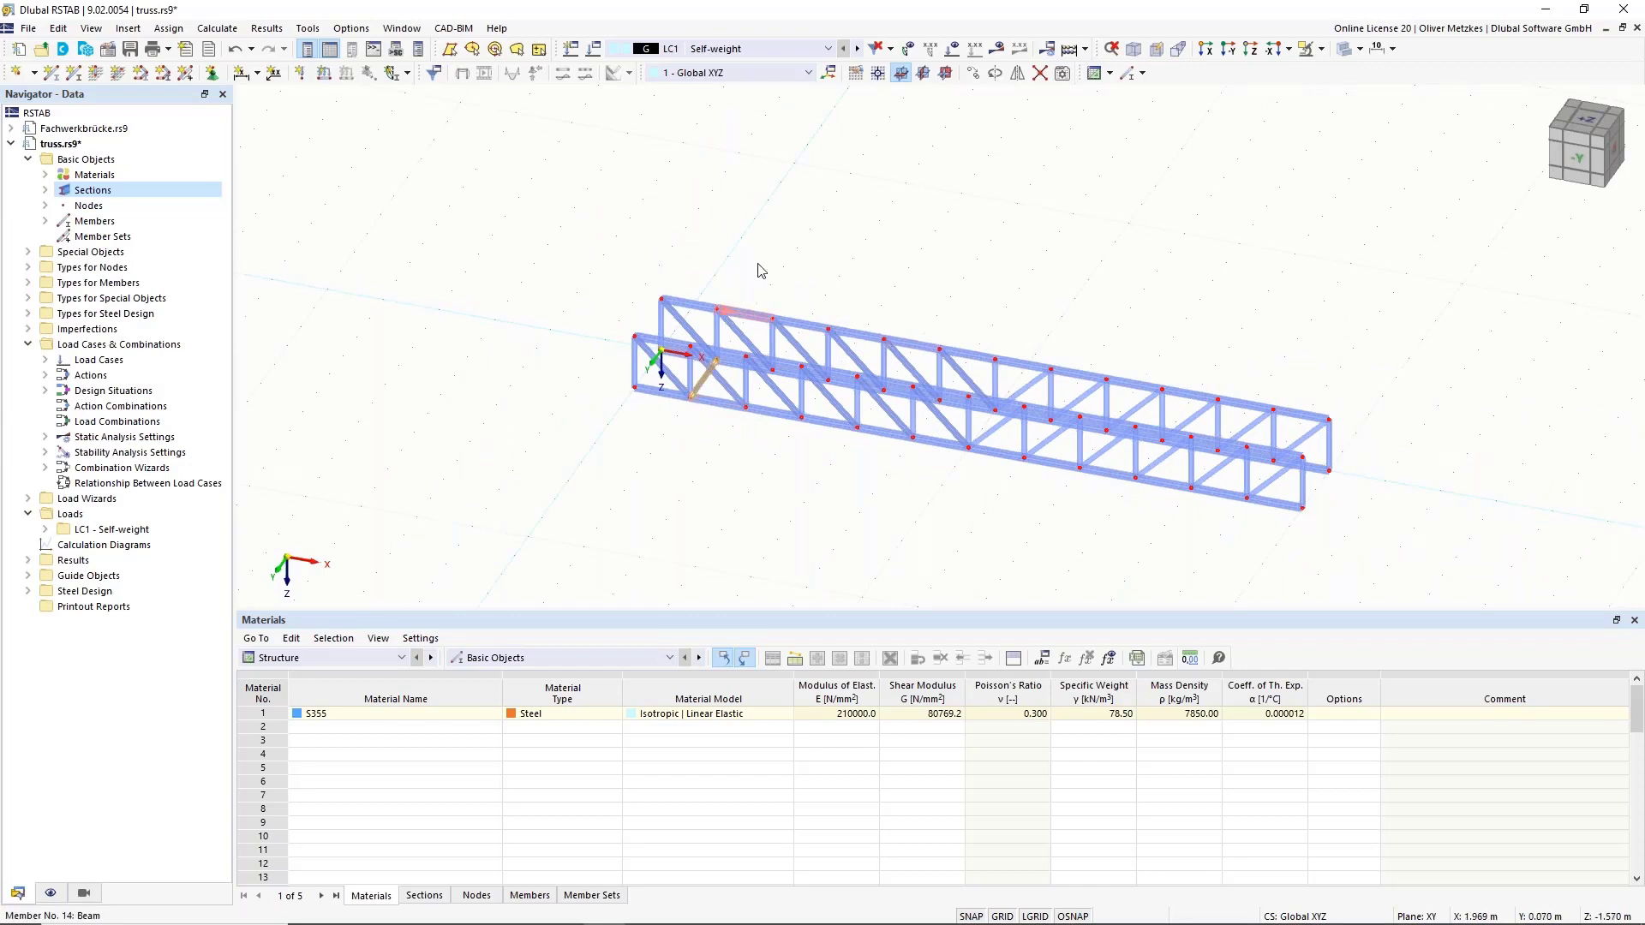
Set up Move/Copy of the bracing diagonal with 10 copy steps.
{"action": "left_click", "coordinate": [973, 75]}
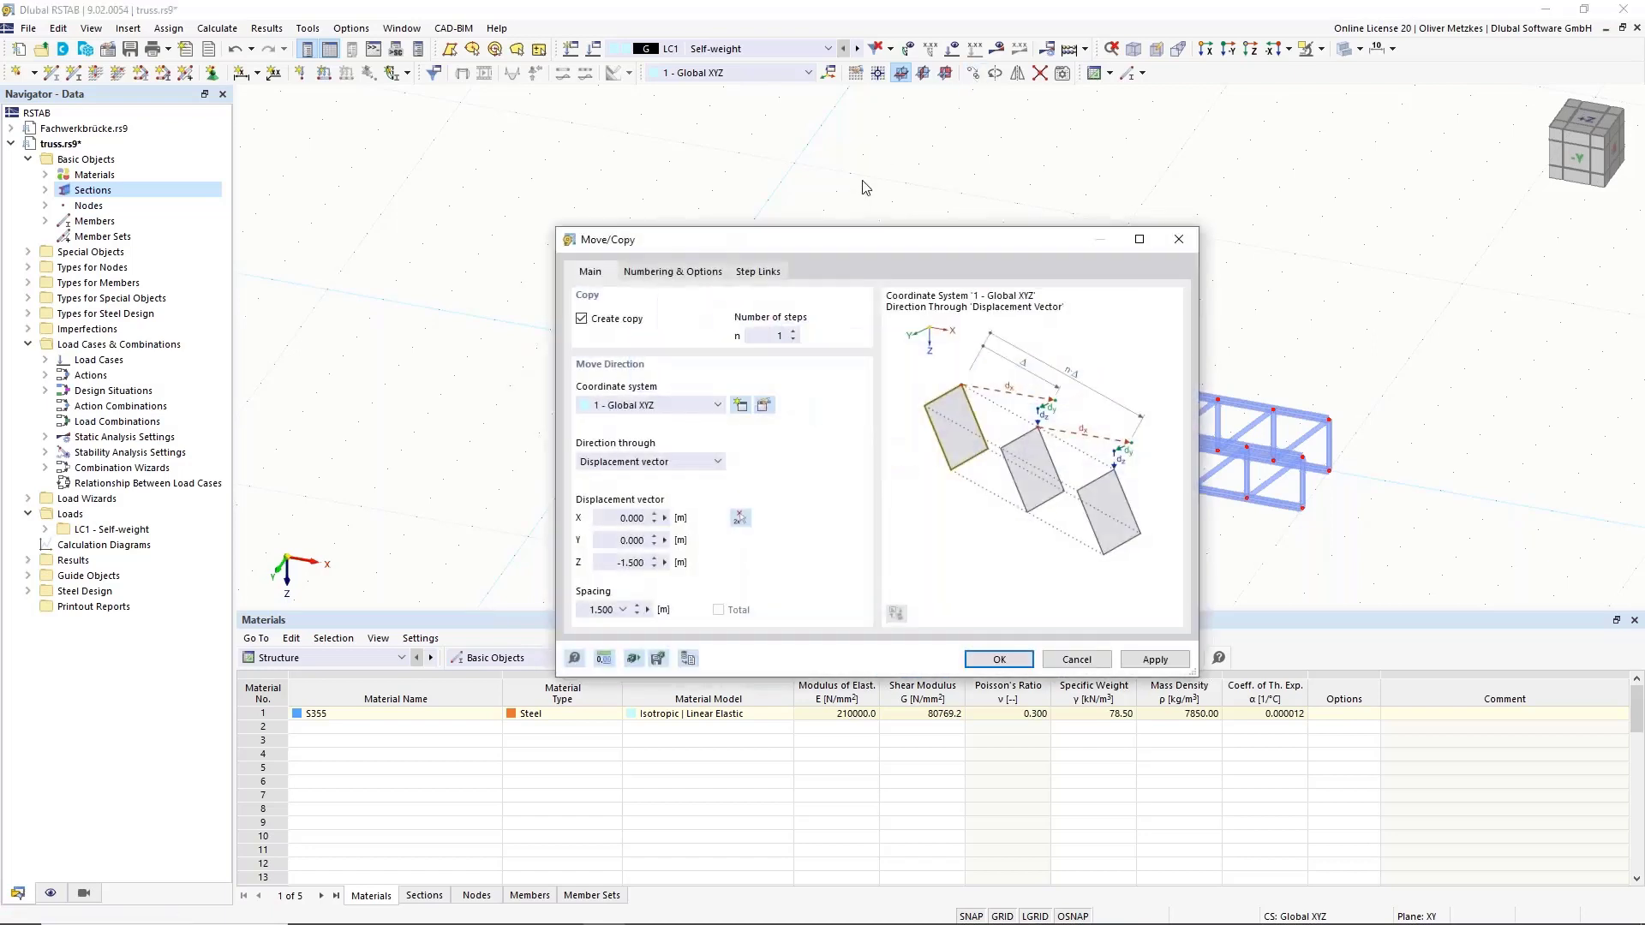
{"action": "double_click", "coordinate": [760, 338]}
{"action": "type", "text": "12"}
{"action": "type", "text": "0"}
{"action": "left_click_drag", "start_coordinate": [730, 246], "coordinate": [1089, 202]}
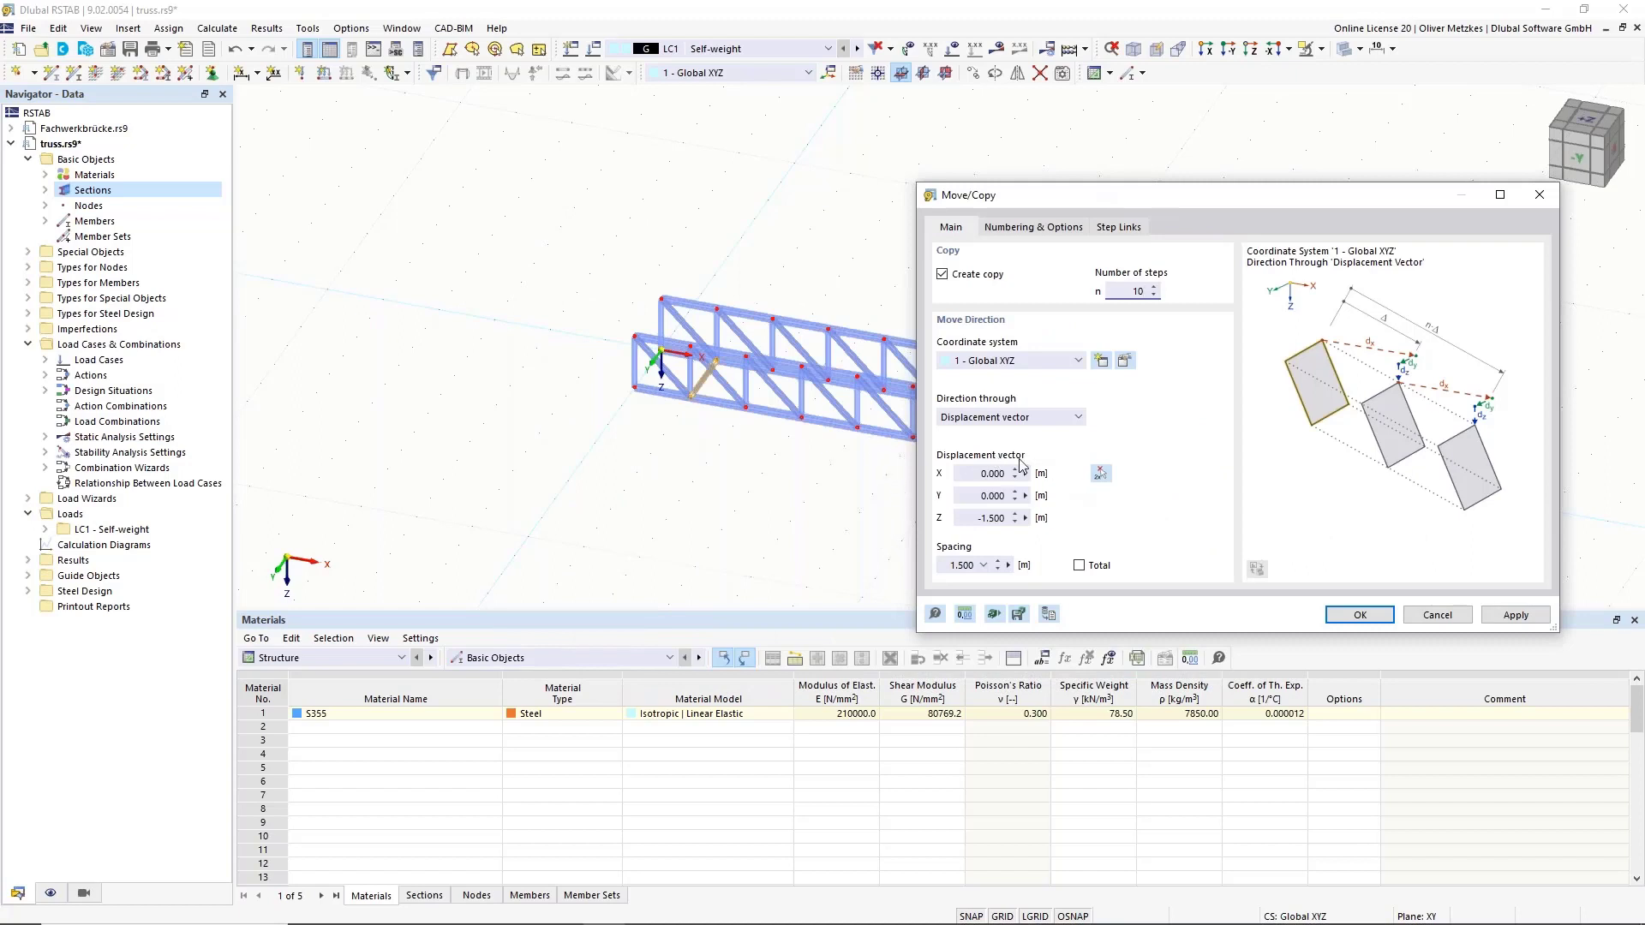
Set the copy displacement to X = 1.500 m from two nodes, leaving Step links unchecked.
{"action": "left_click", "coordinate": [1105, 478]}
{"action": "scroll", "coordinate": [687, 420], "scroll_direction": "up", "scroll_amount": 3}
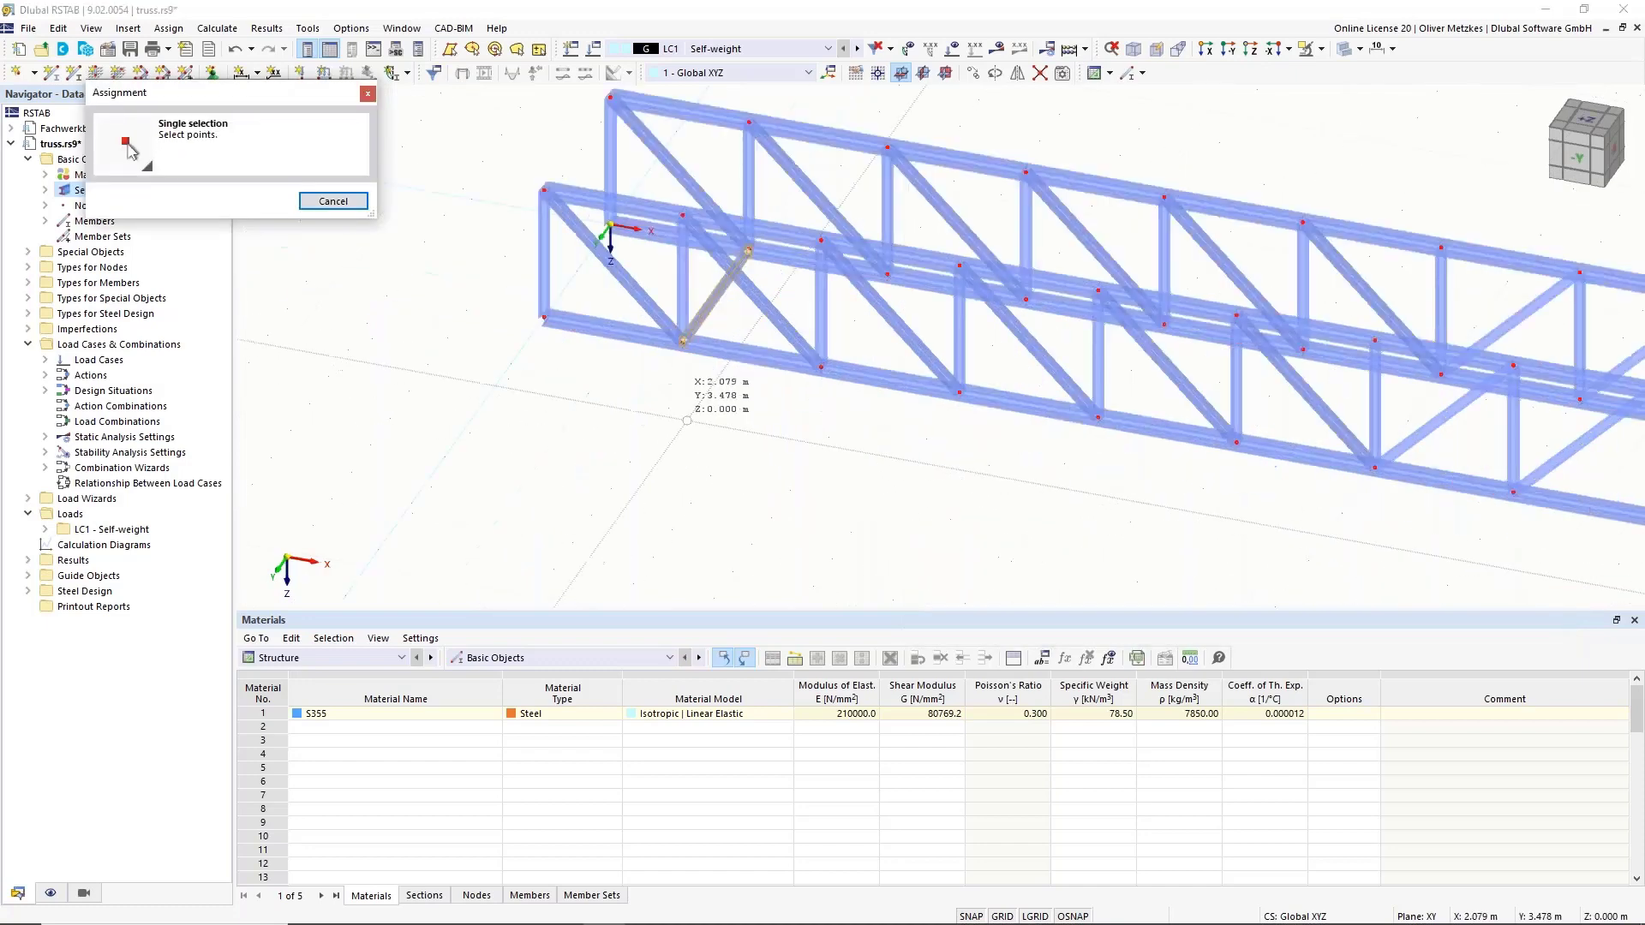
{"action": "left_click", "coordinate": [683, 341]}
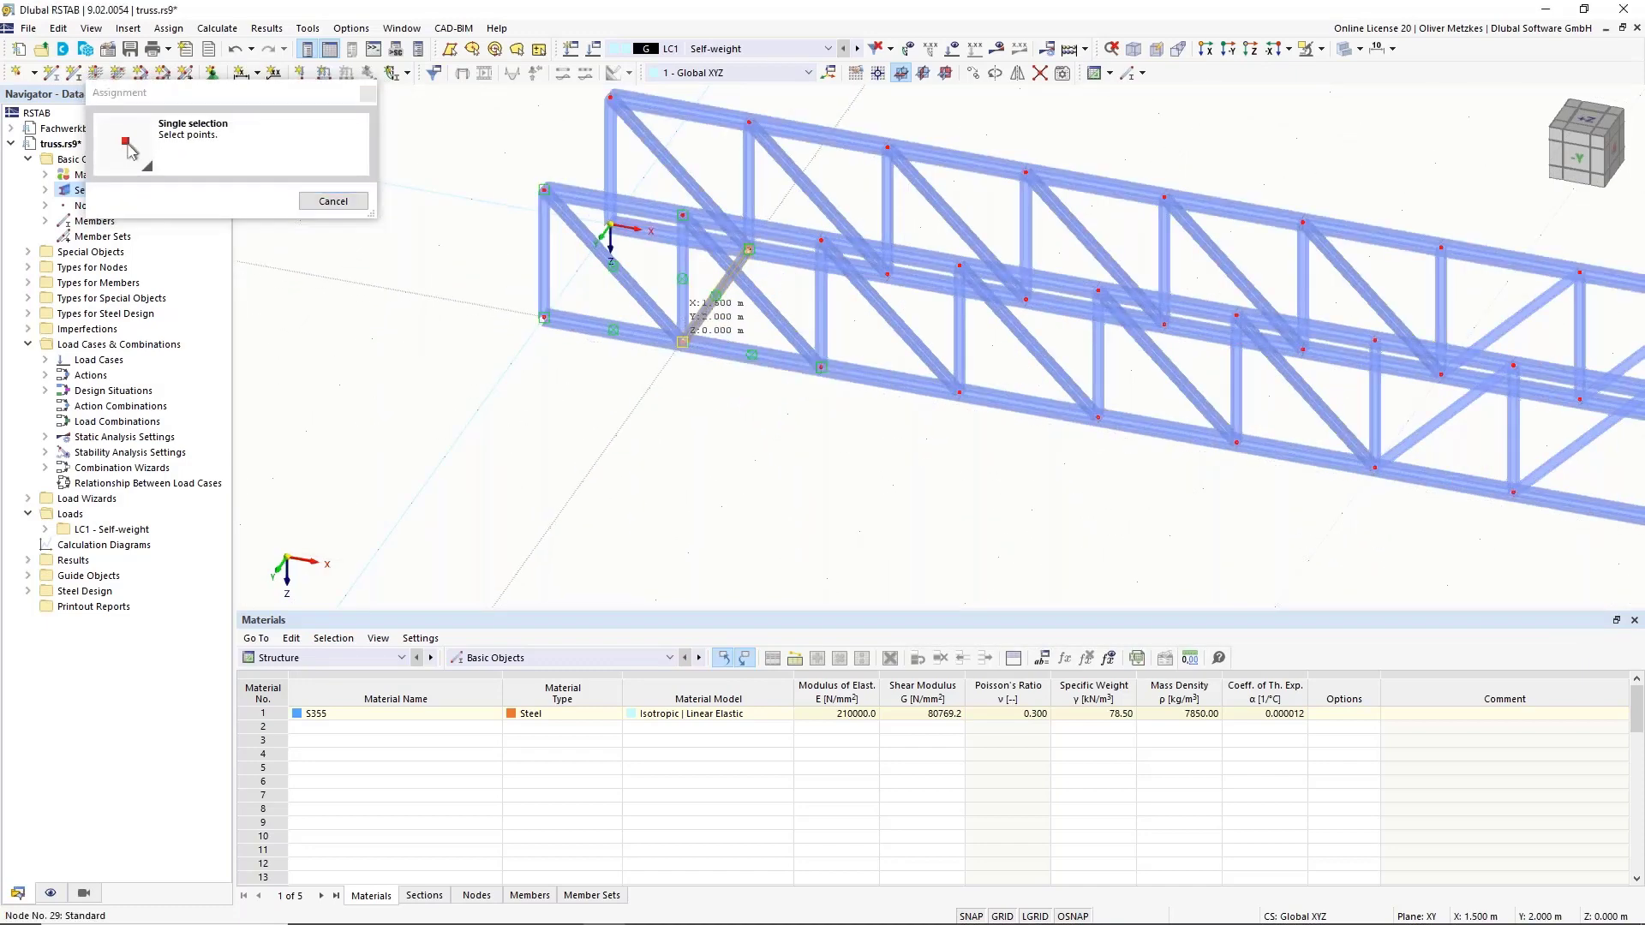
{"action": "left_click", "coordinate": [821, 366]}
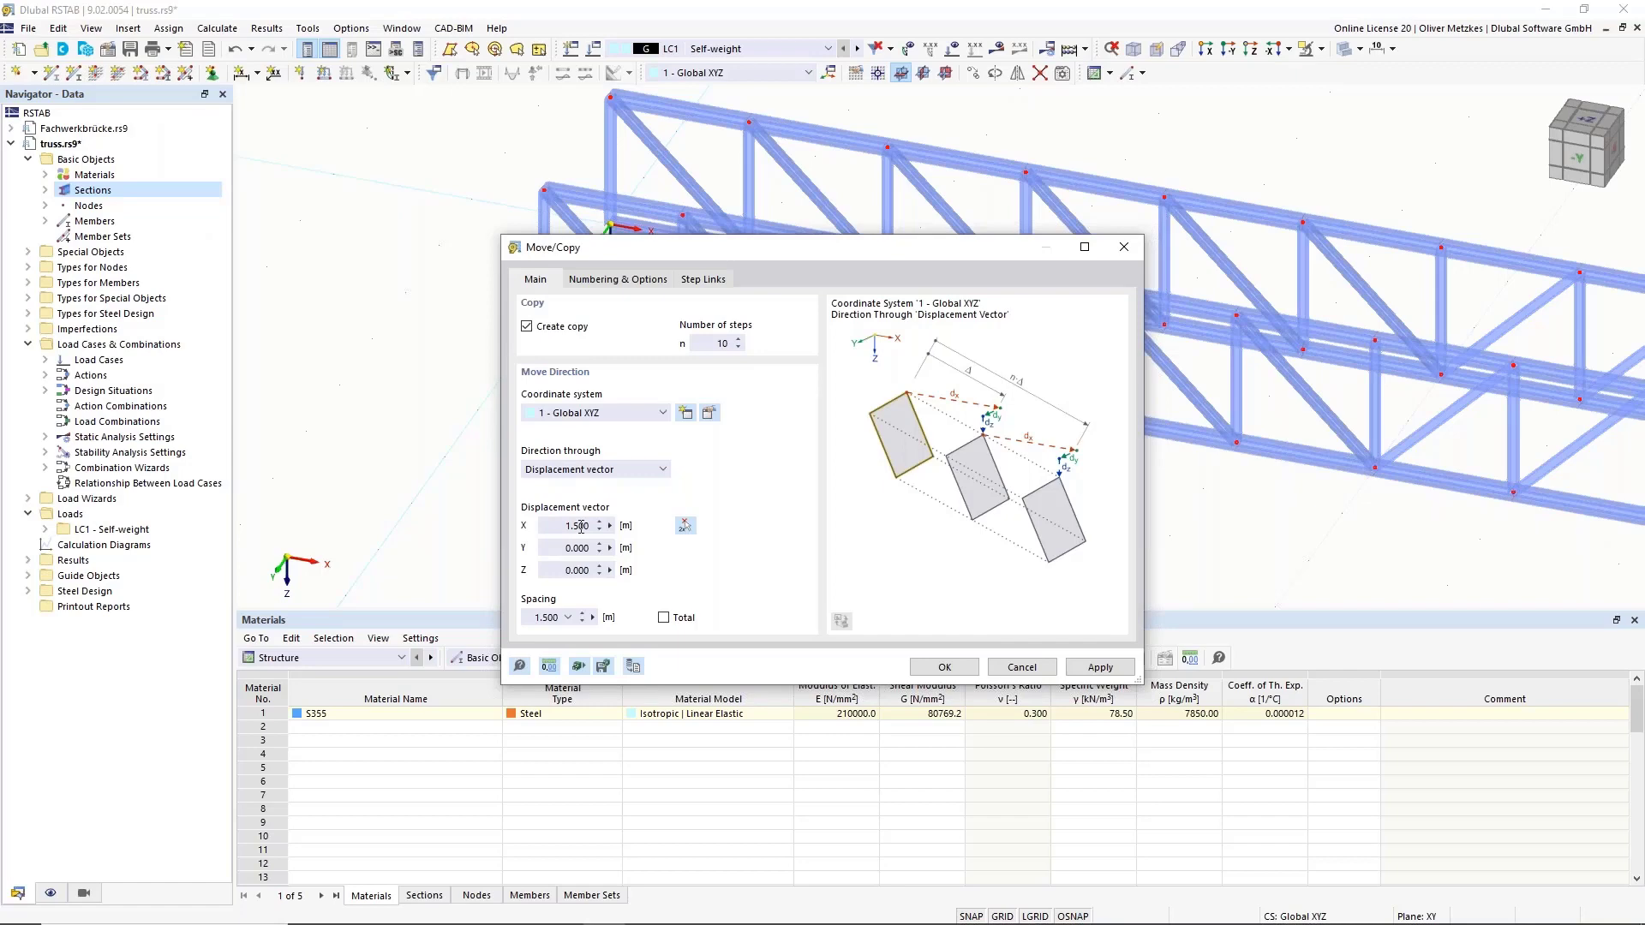
{"action": "left_click", "coordinate": [617, 282]}
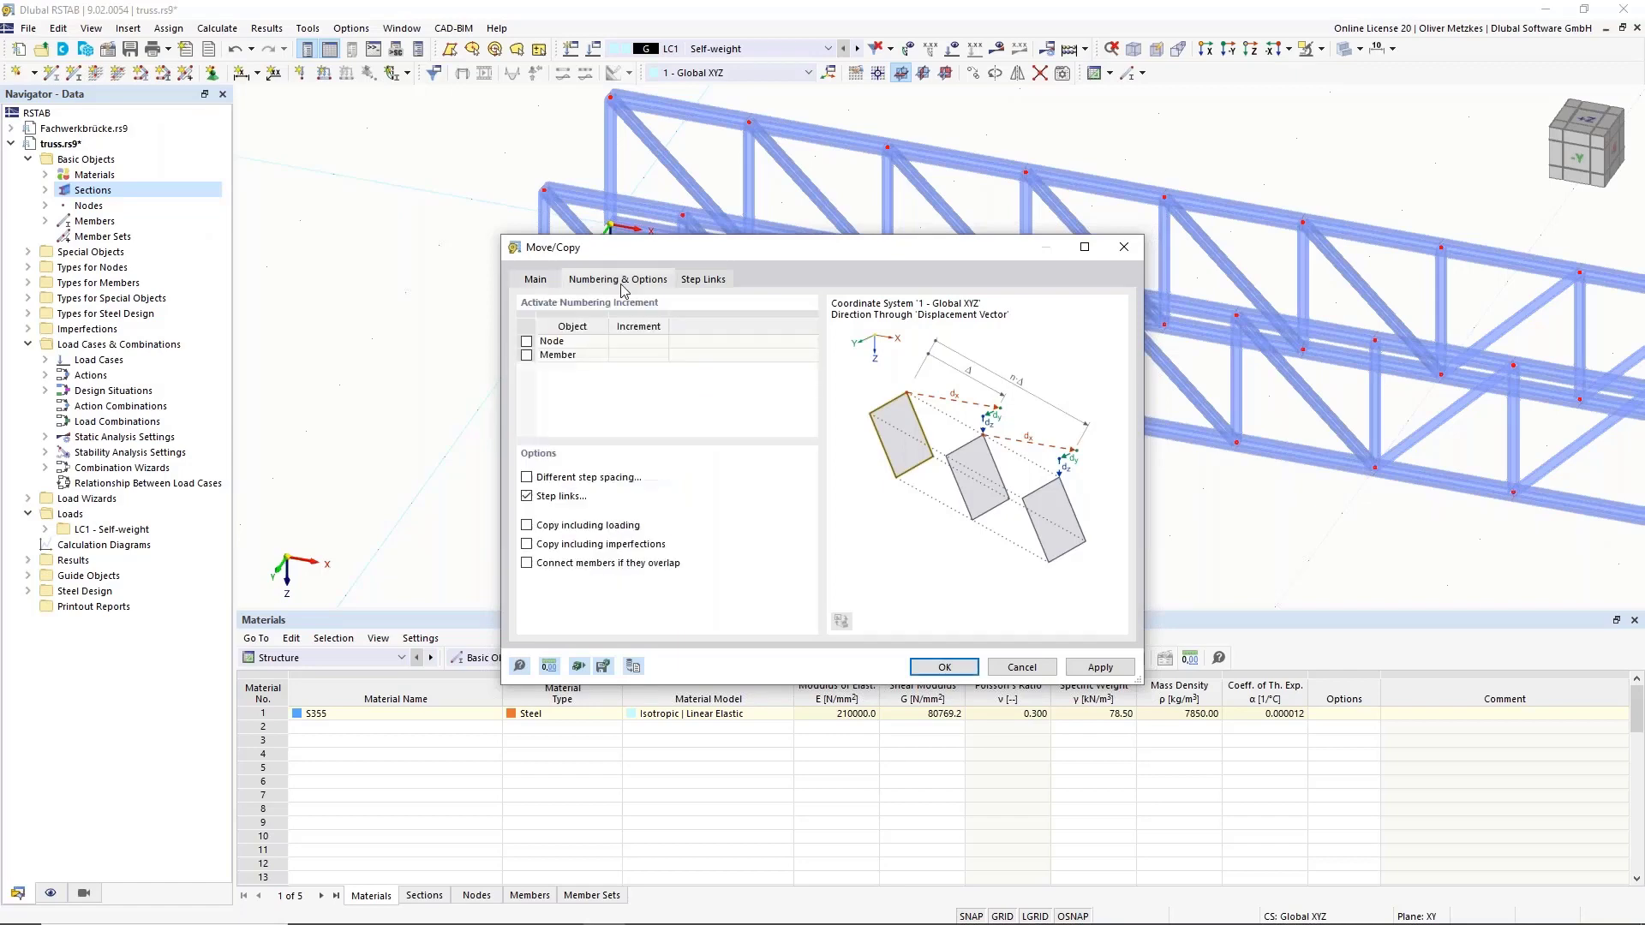
{"action": "left_click", "coordinate": [526, 496]}
{"action": "left_click", "coordinate": [526, 497]}
{"action": "left_click", "coordinate": [538, 282]}
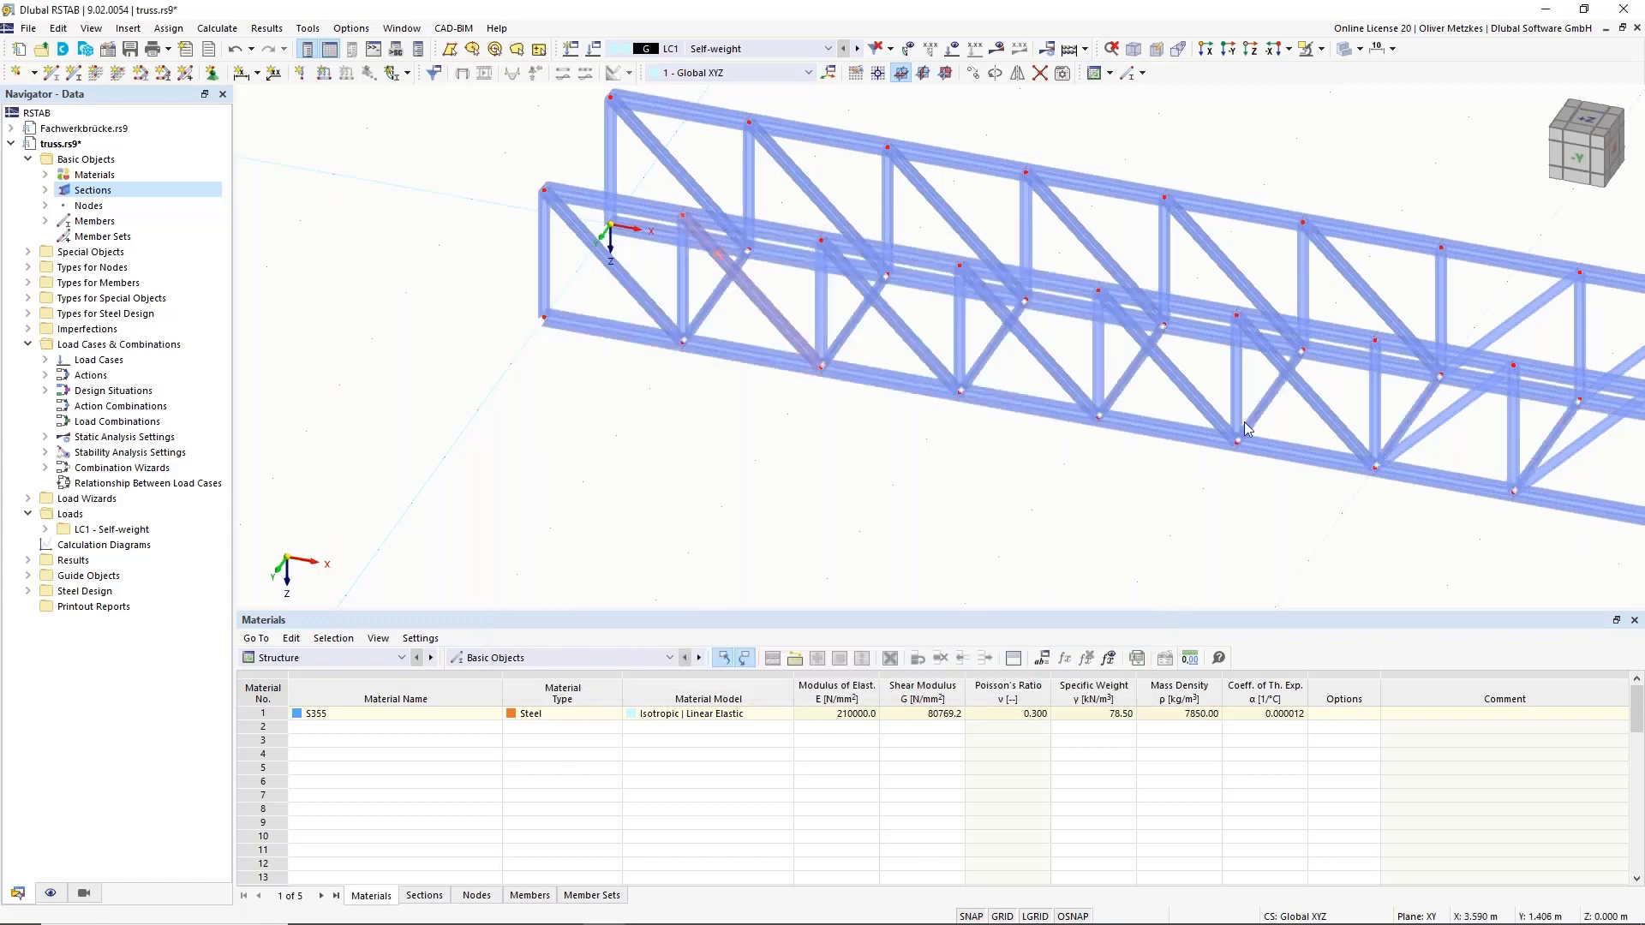
{"action": "scroll", "coordinate": [1242, 425], "scroll_direction": "down", "scroll_amount": 3}
{"action": "middle_click_drag", "start_coordinate": [1242, 468], "coordinate": [782, 381]}
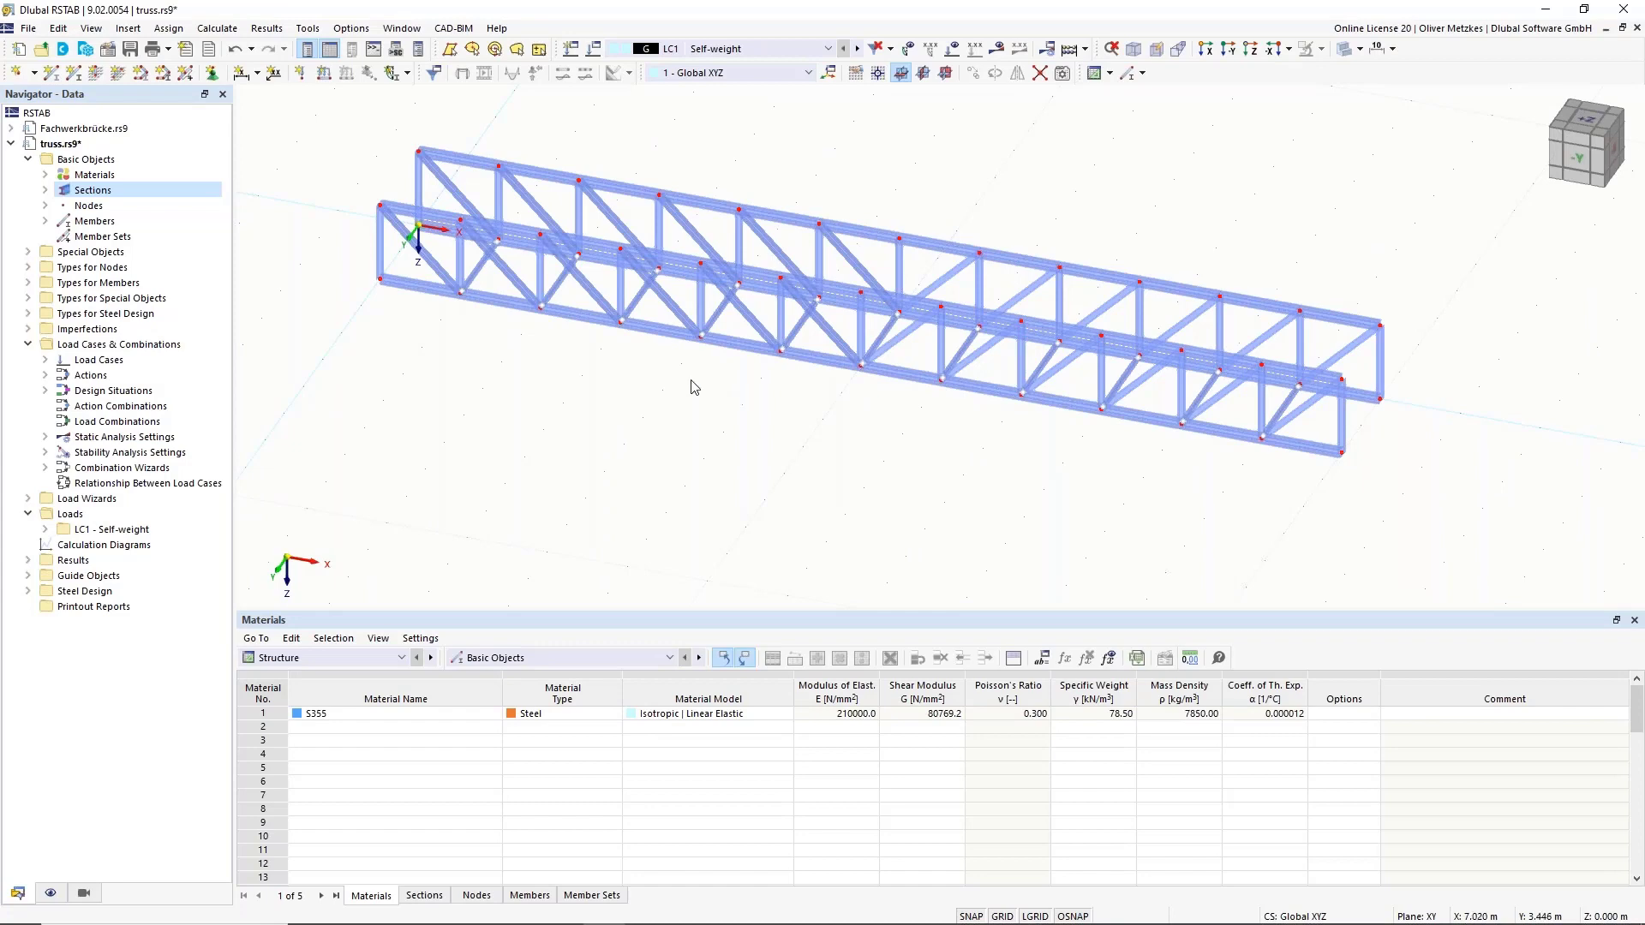
{"action": "scroll", "coordinate": [635, 466], "scroll_direction": "up", "scroll_amount": 3}
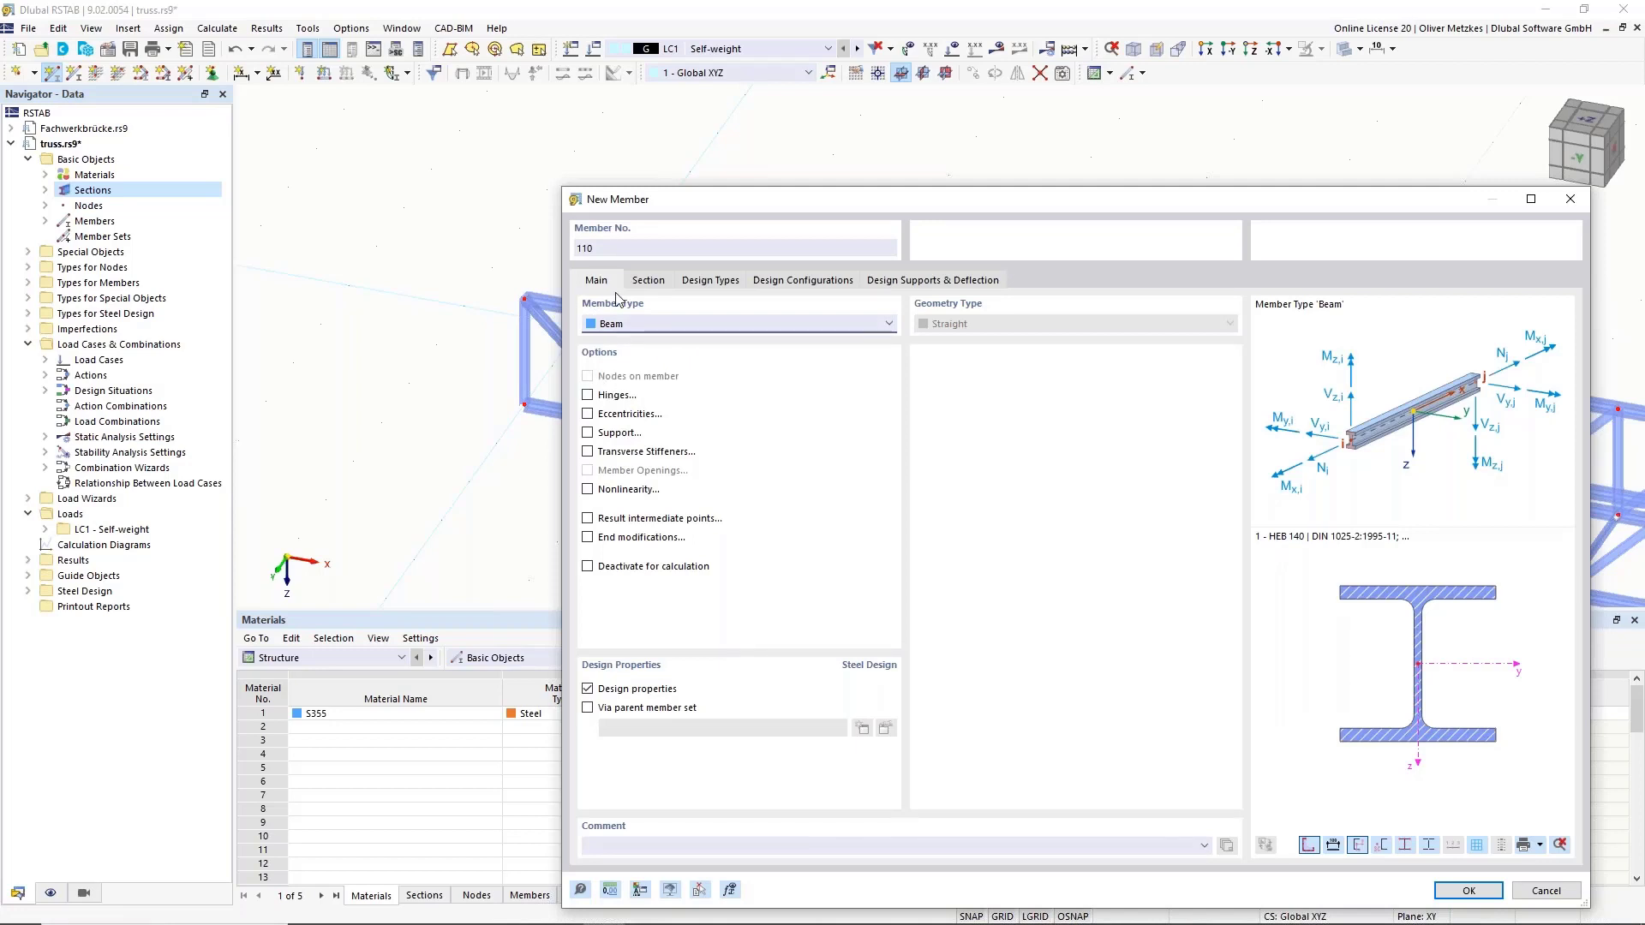
Create an HEB 200 end-frames beam between nodes (0,0,0) and (0,2,0).
{"action": "left_click", "coordinate": [649, 282]}
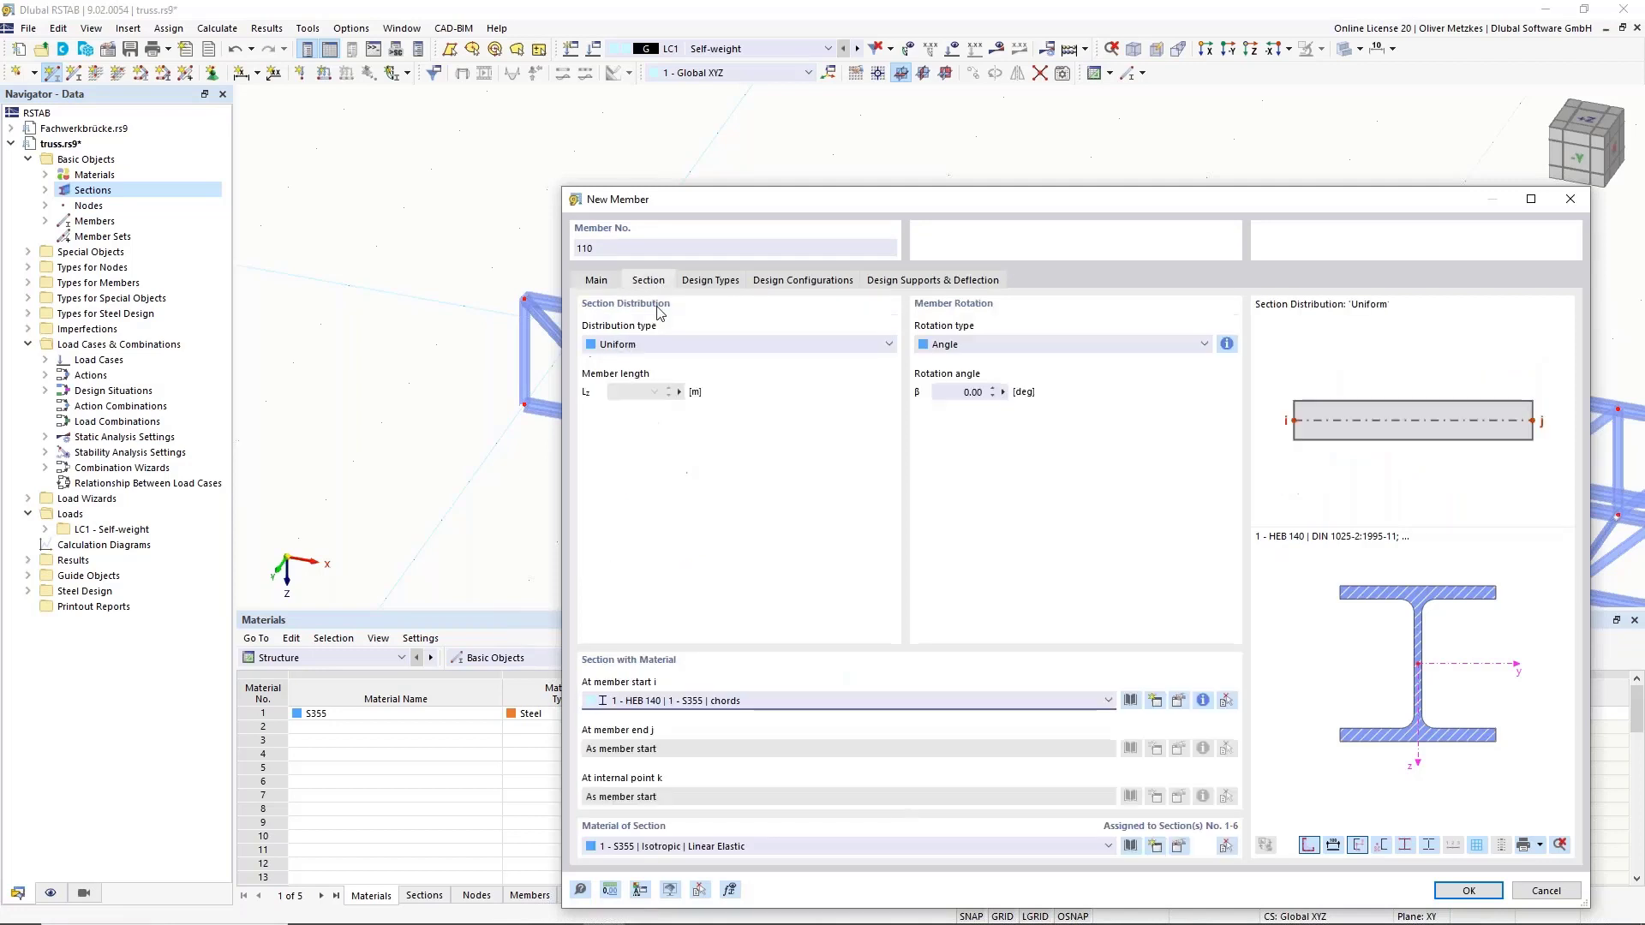
{"action": "left_click", "coordinate": [775, 701]}
{"action": "key", "text": "Escape"}
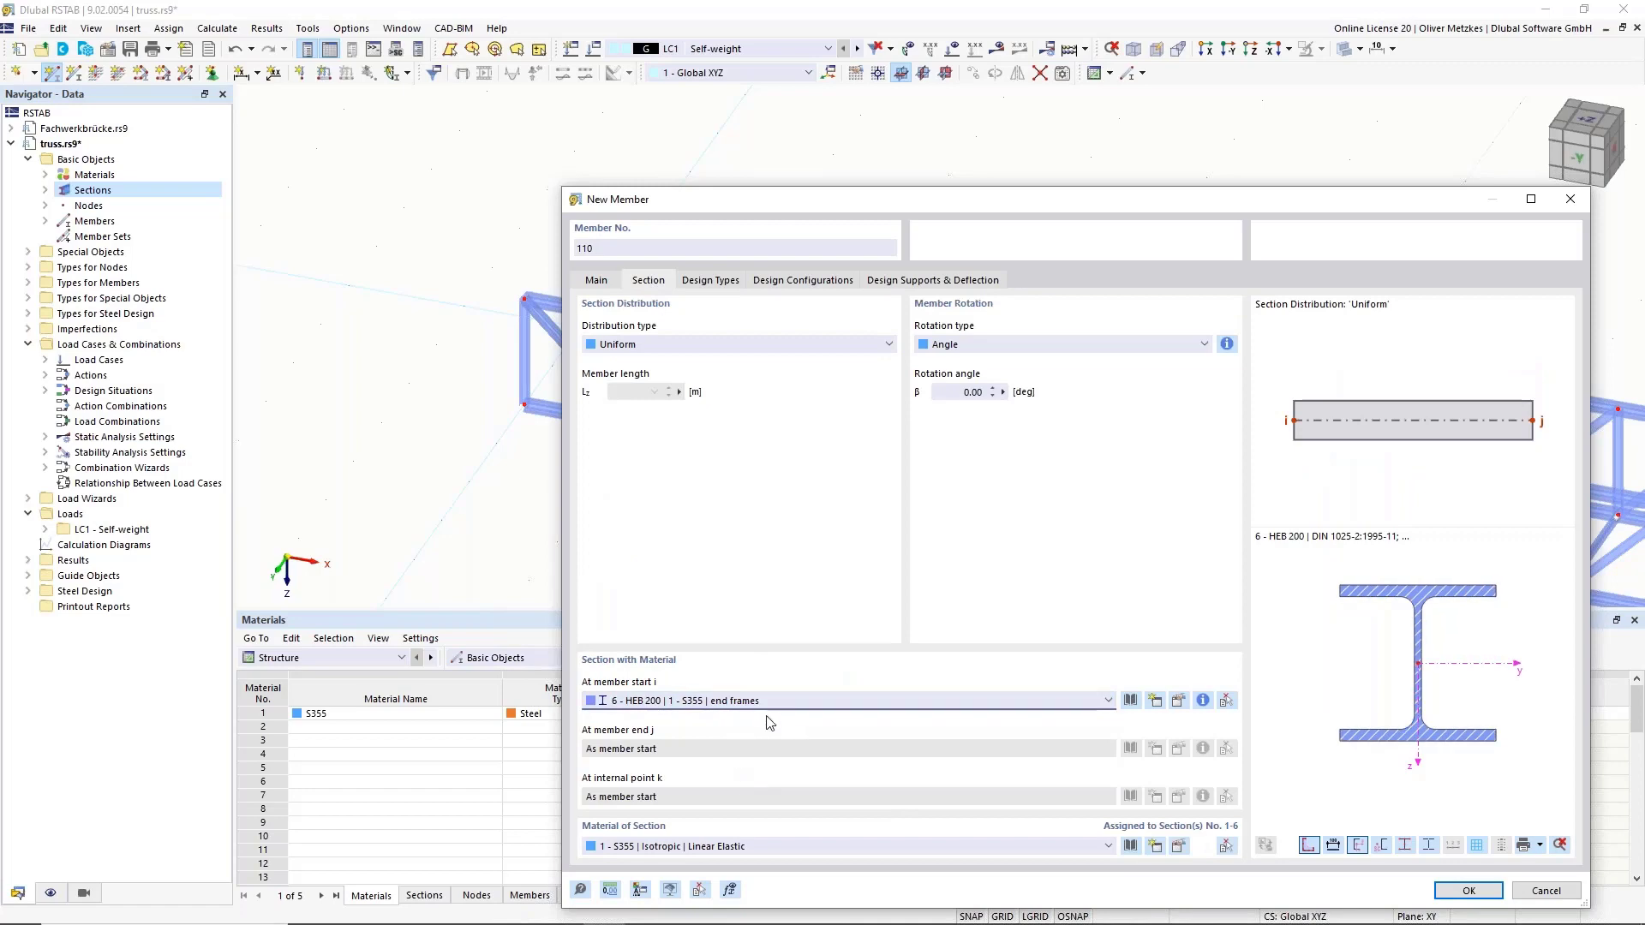
{"action": "left_click", "coordinate": [1484, 897]}
{"action": "left_click", "coordinate": [580, 330]}
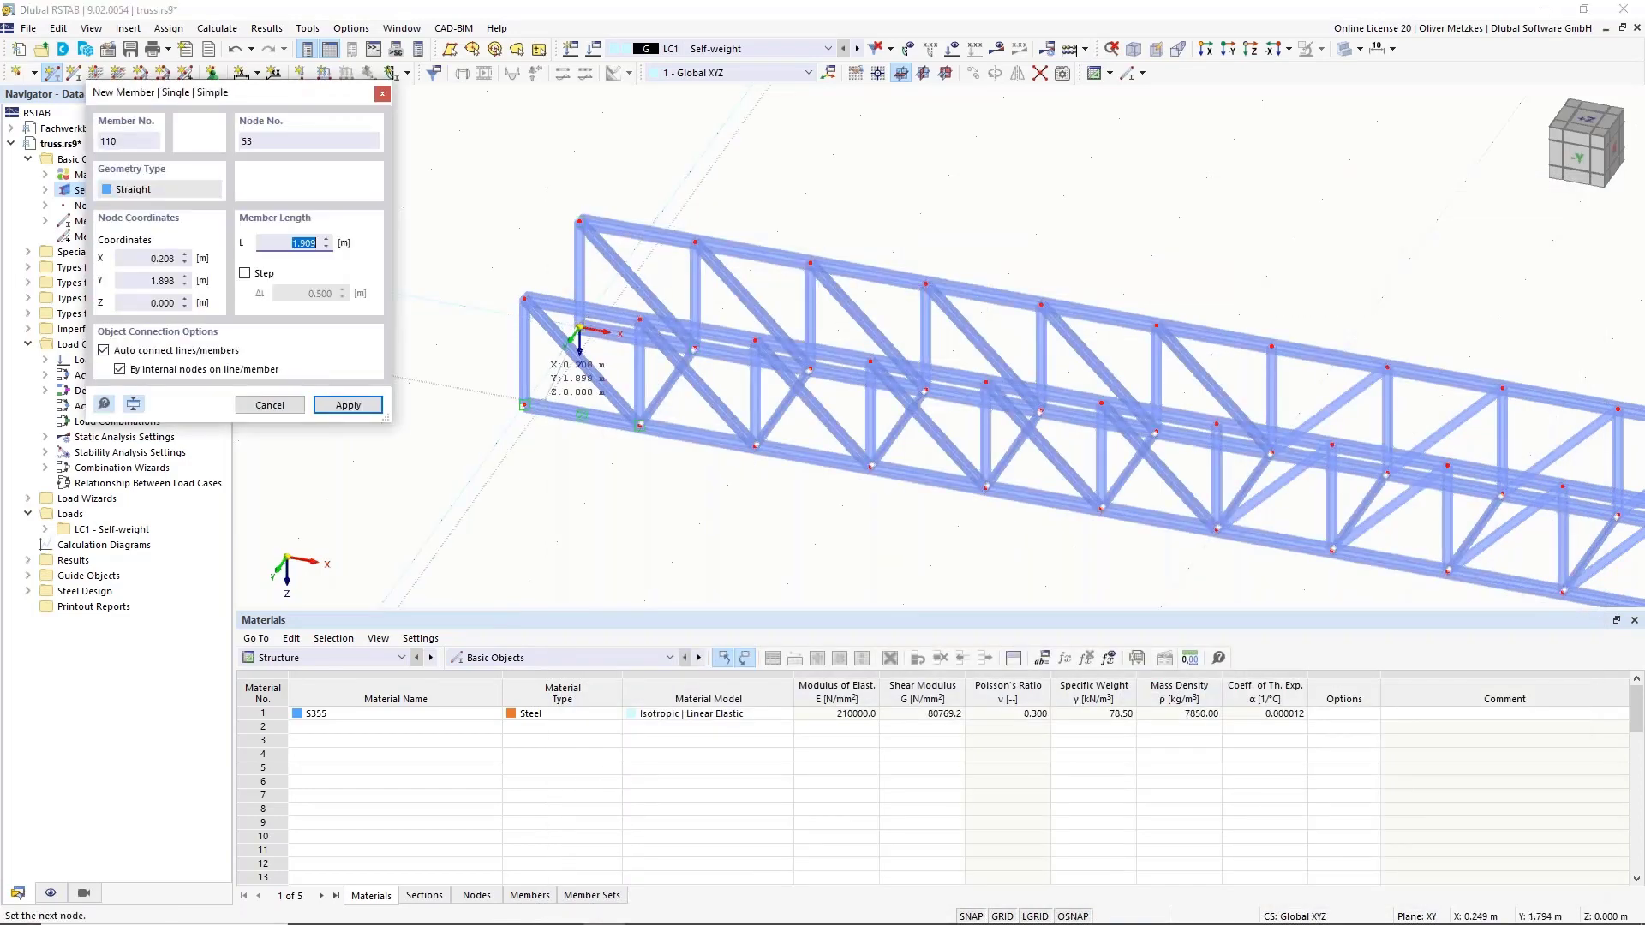
{"action": "left_click", "coordinate": [525, 404]}
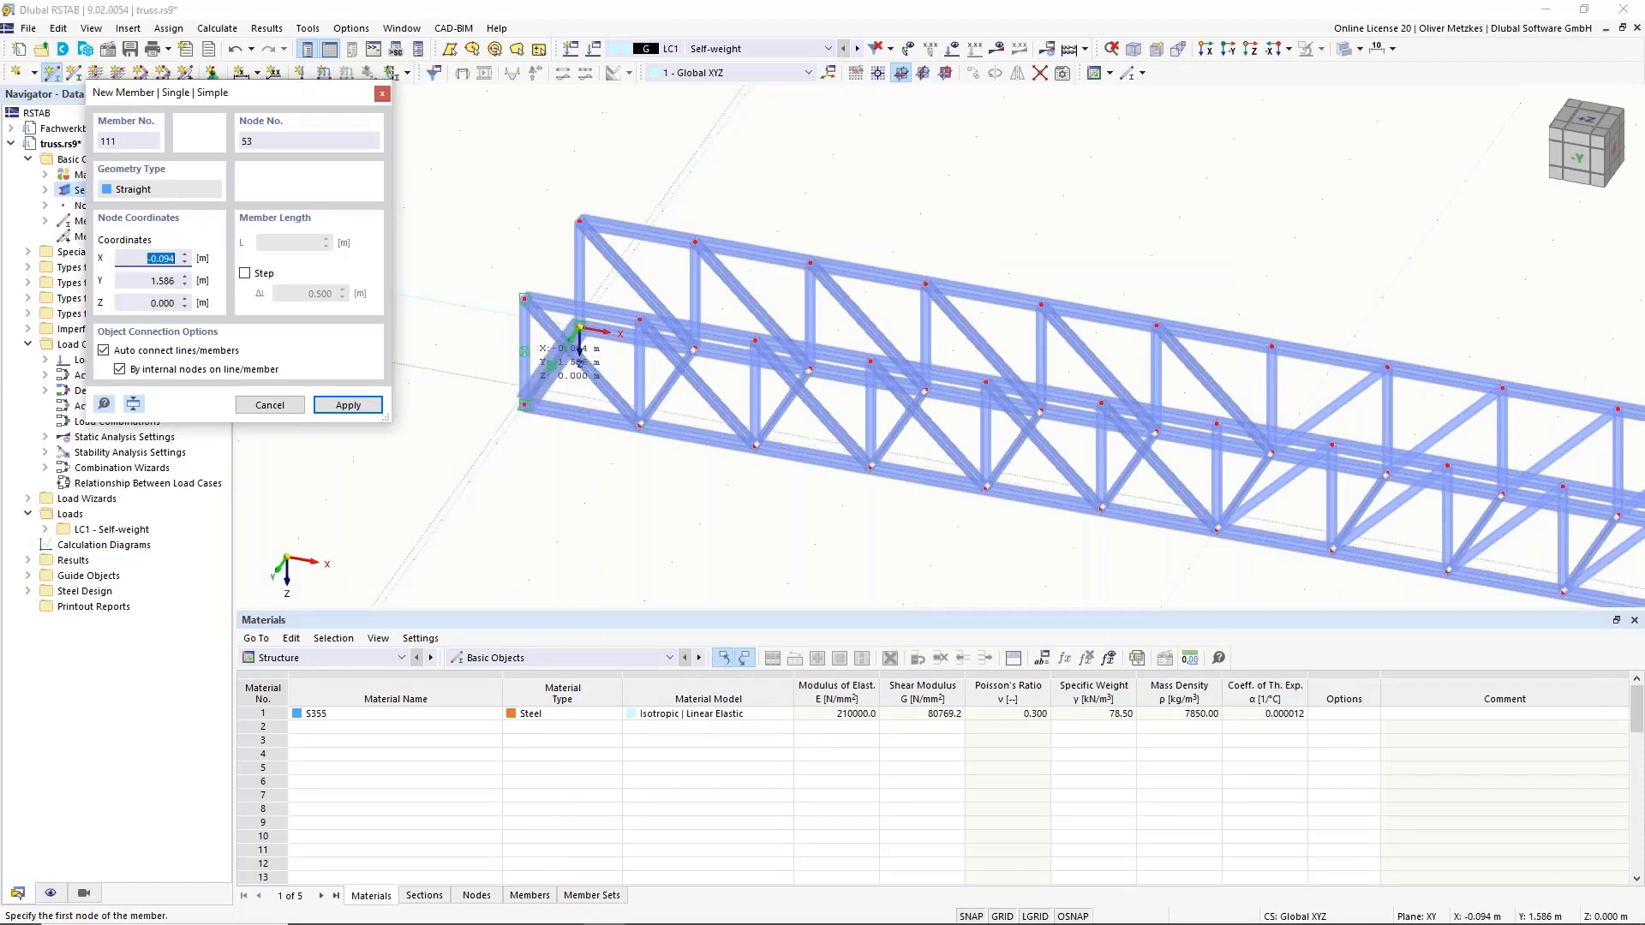
{"action": "key", "text": "Escape"}
Select the two end verticals at the bridge's start.
{"action": "middle_click_drag", "start_coordinate": [467, 447], "coordinate": [498, 501]}
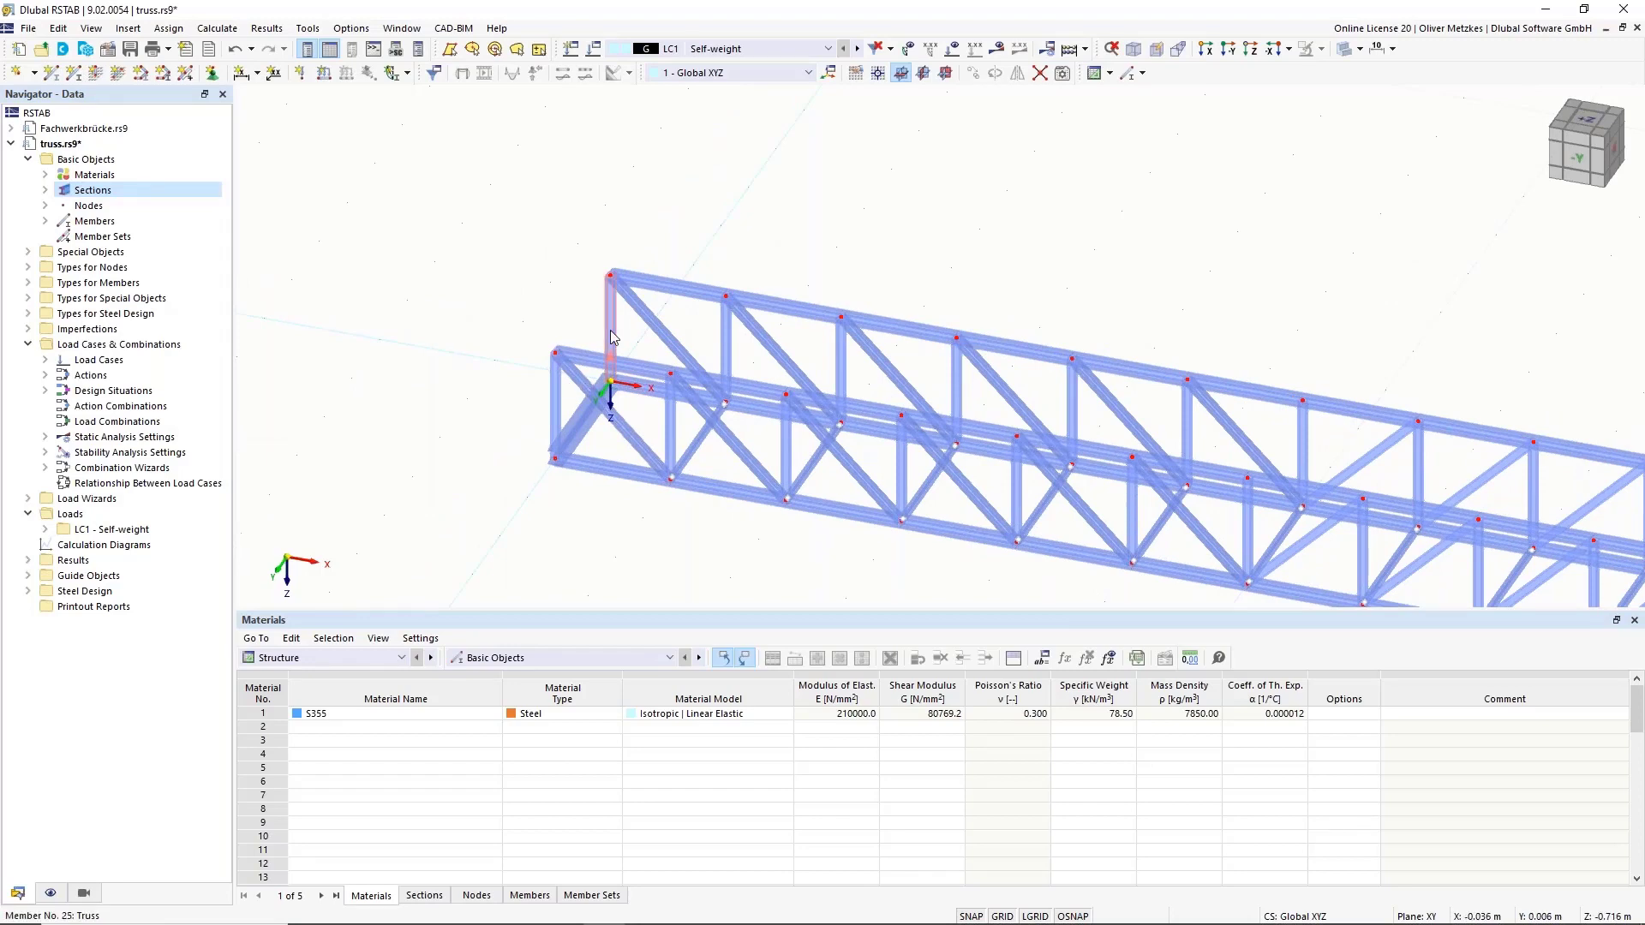
{"action": "left_click", "coordinate": [611, 331]}
{"action": "left_click", "coordinate": [555, 400], "text": "ctrl"}
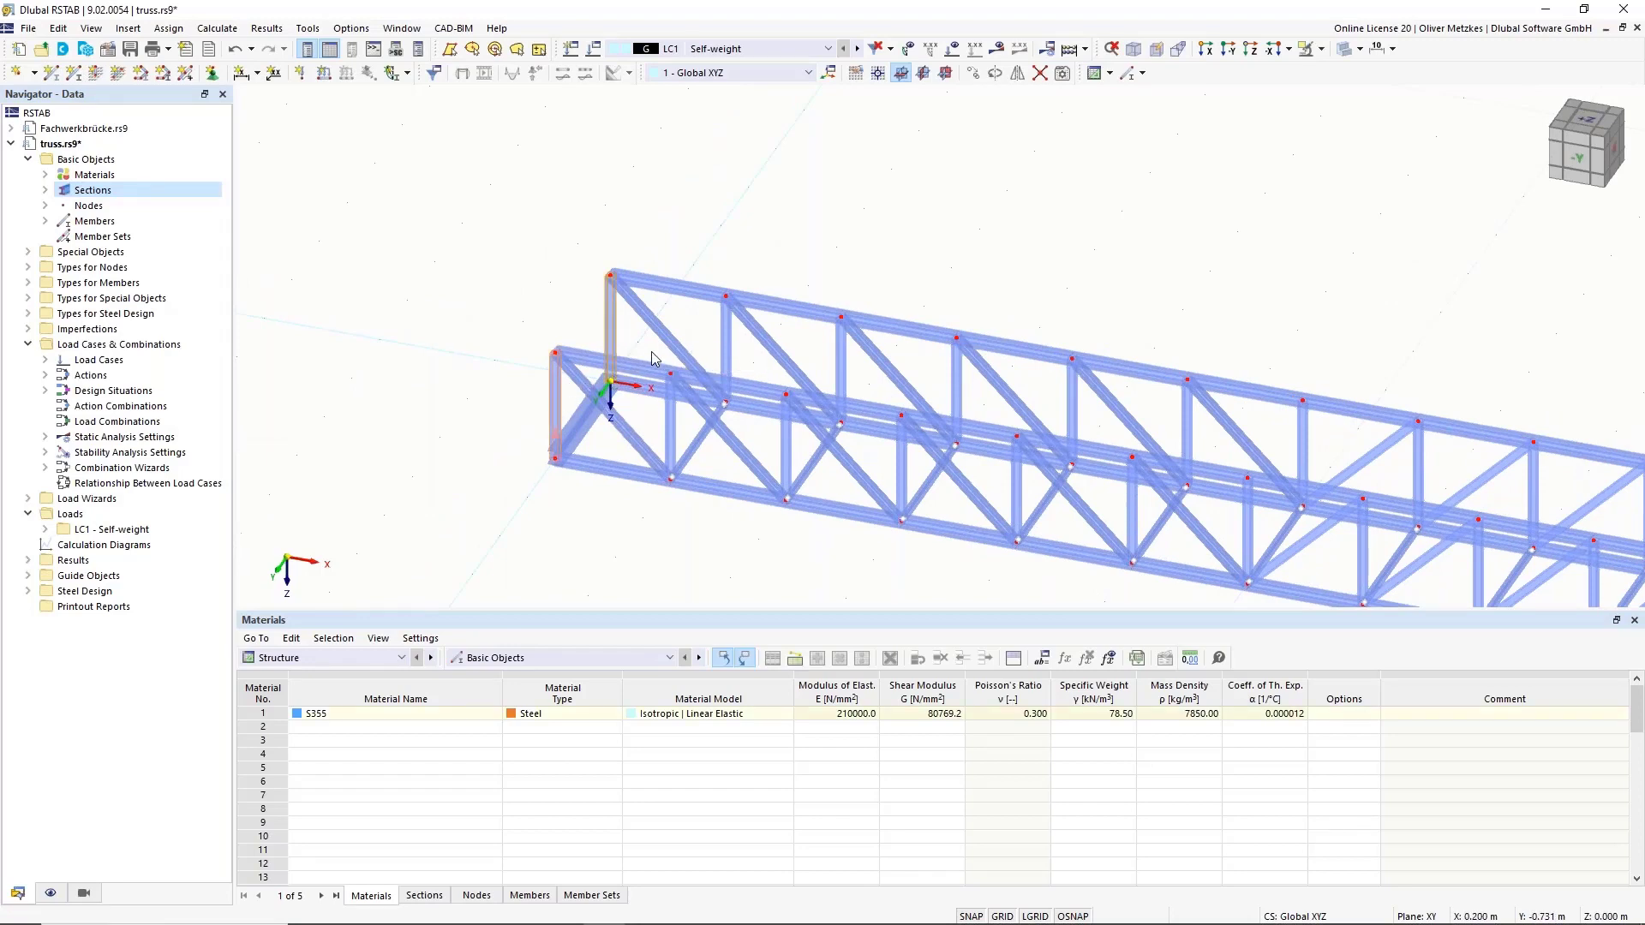
{"action": "scroll", "coordinate": [1285, 308], "scroll_direction": "down", "scroll_amount": 3}
{"action": "middle_click_drag", "start_coordinate": [1356, 319], "coordinate": [806, 286]}
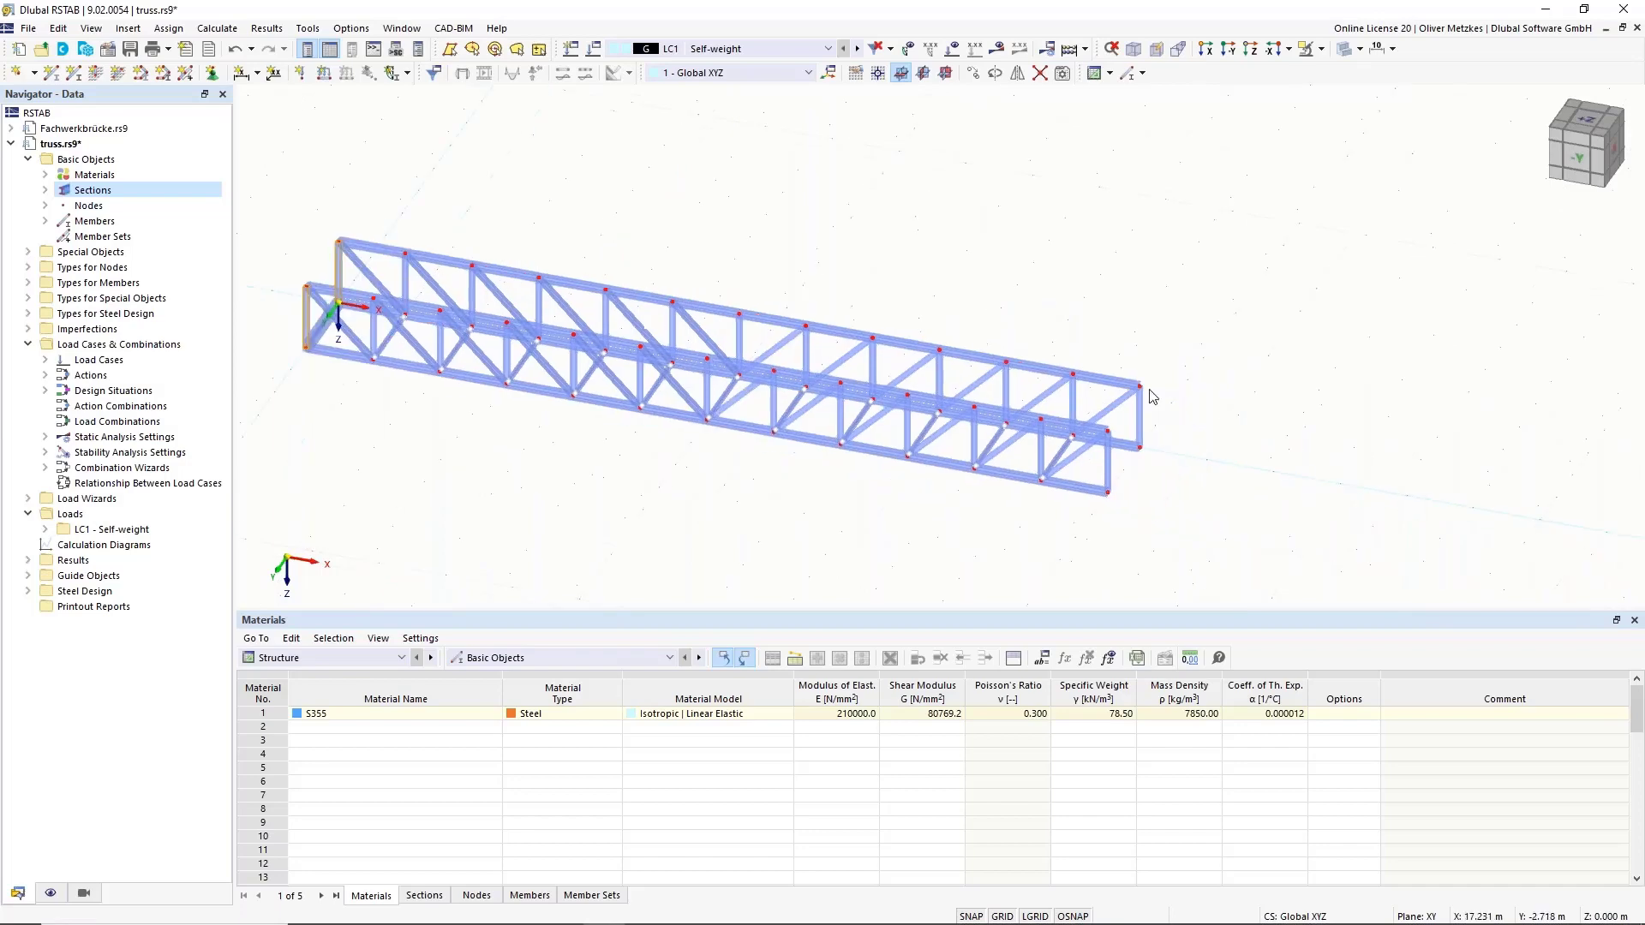
{"action": "scroll", "coordinate": [1149, 396], "scroll_direction": "up", "scroll_amount": 5}
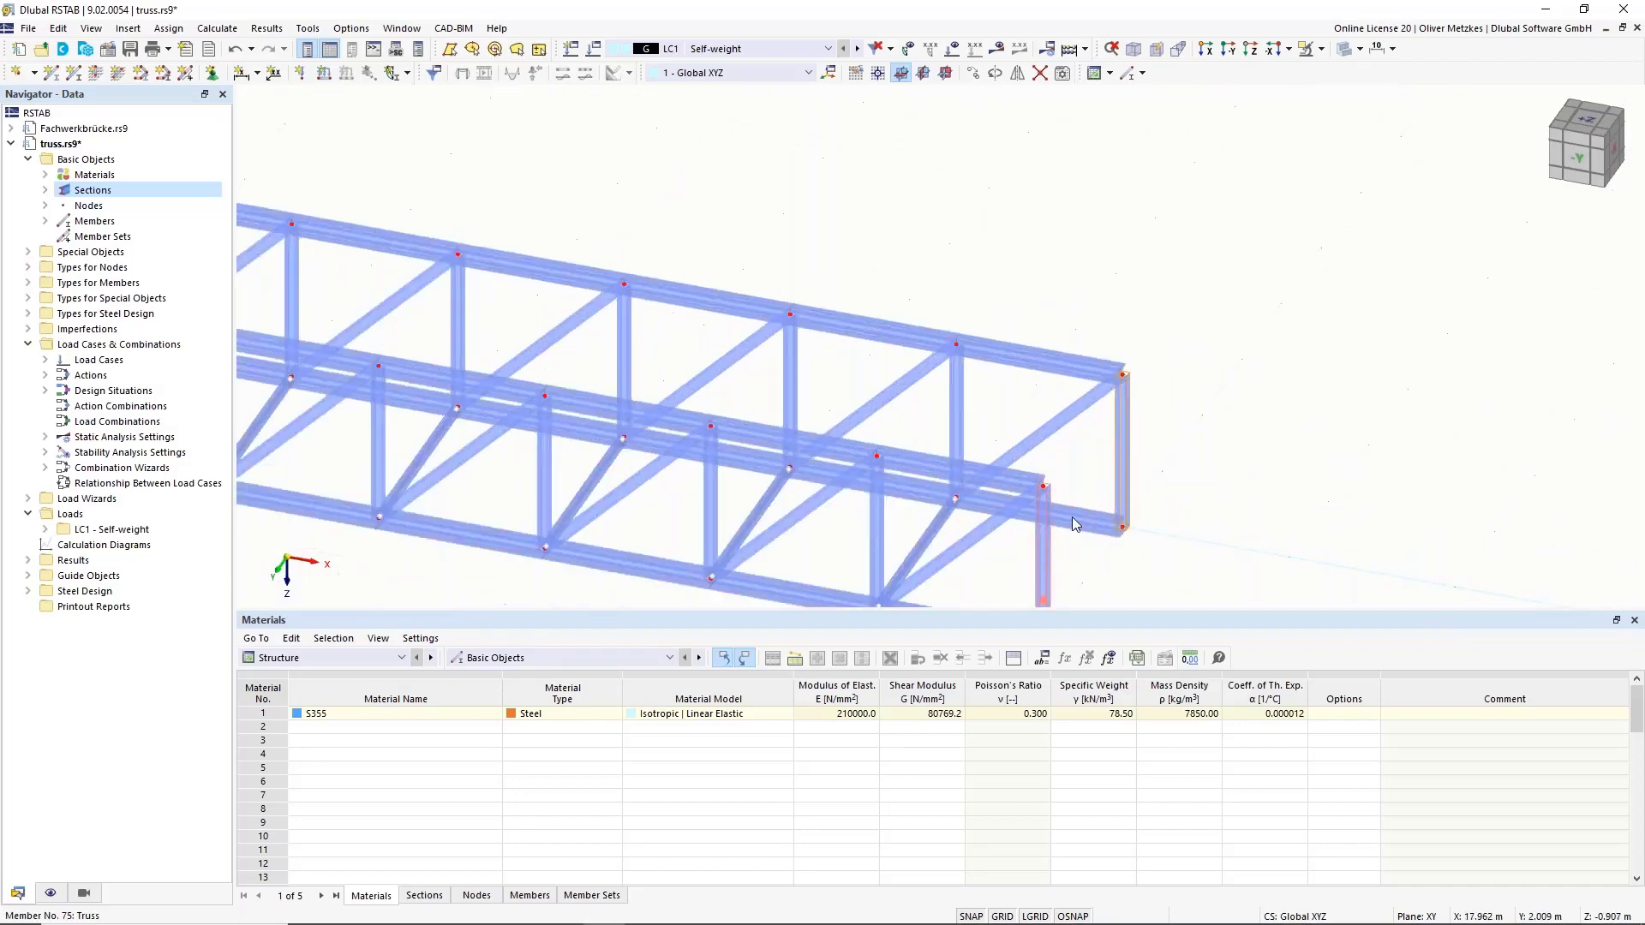
{"action": "scroll", "coordinate": [1083, 524], "scroll_direction": "down", "scroll_amount": 2}
{"action": "middle_click_drag", "start_coordinate": [1105, 512], "coordinate": [1325, 410]}
{"action": "scroll", "coordinate": [1324, 409], "scroll_direction": "down", "scroll_amount": 2}
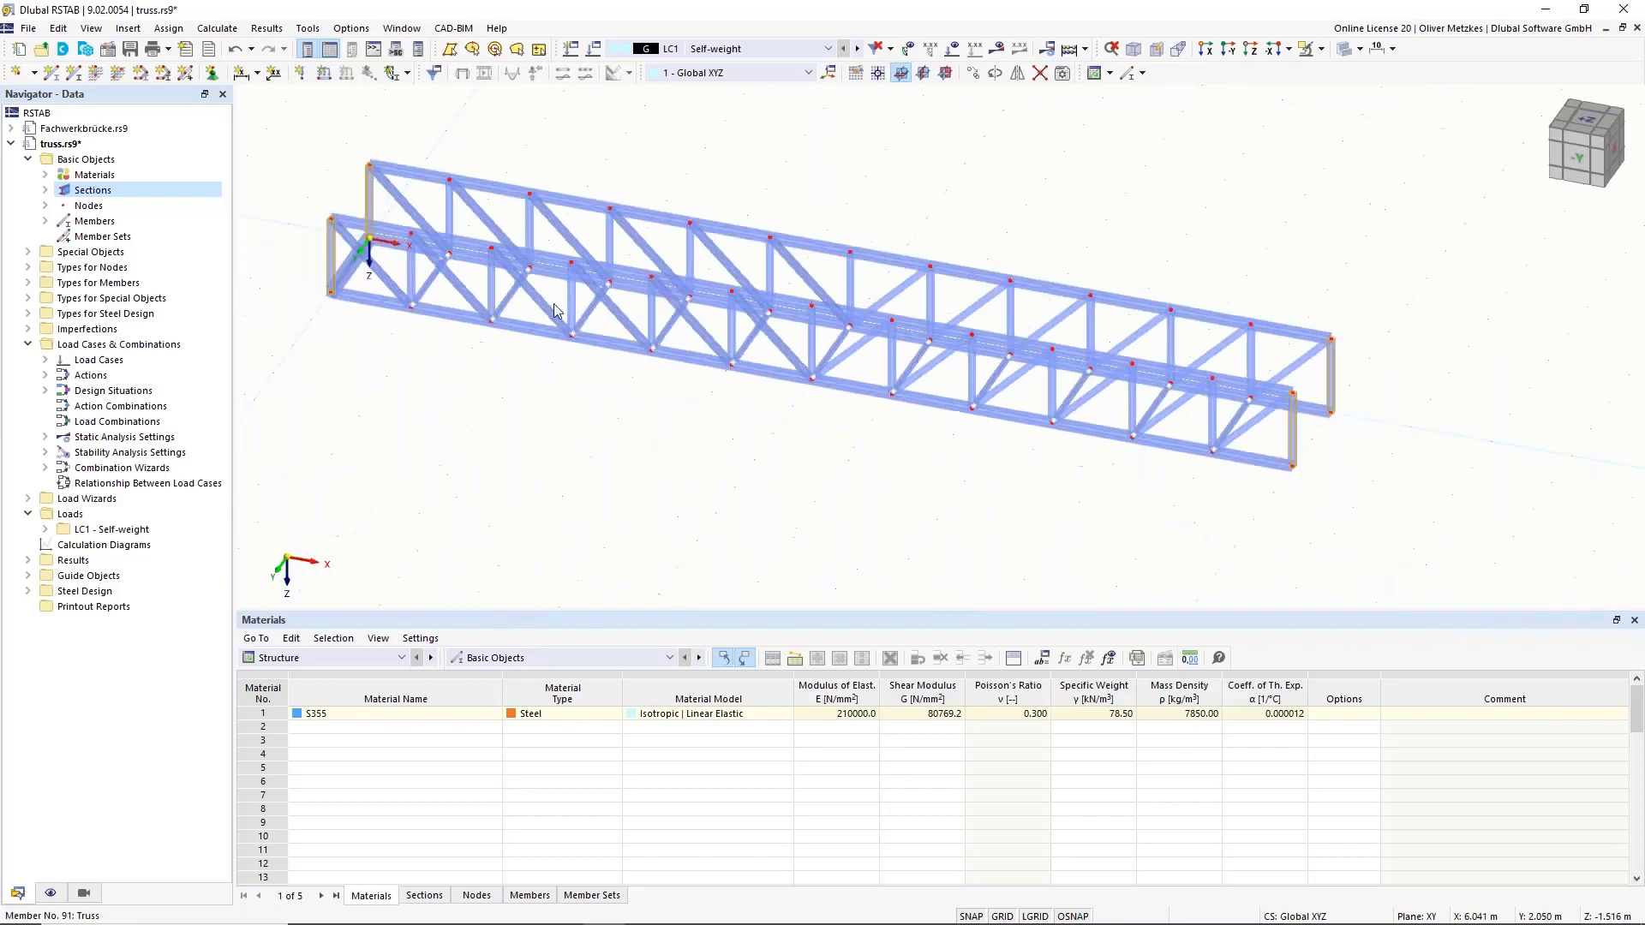
{"action": "middle_click_drag", "start_coordinate": [627, 353], "coordinate": [784, 414]}
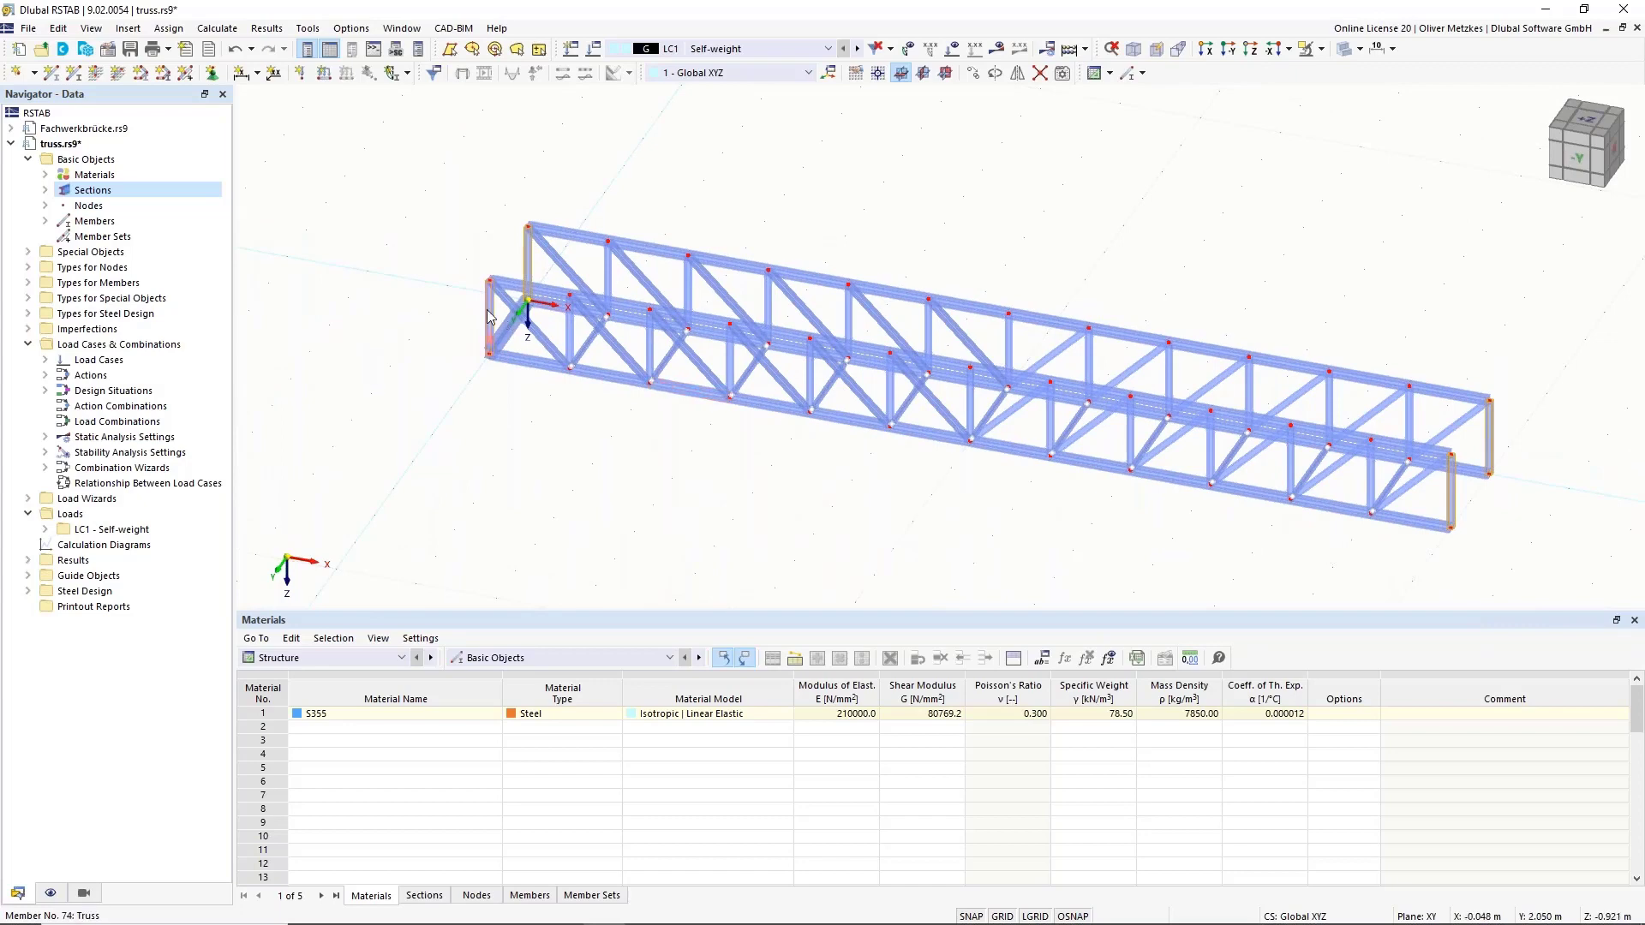
Change the selected end verticals to Beam type with HEB 200 end-frames section rotated β = 90°.
{"action": "right_click", "coordinate": [490, 317]}
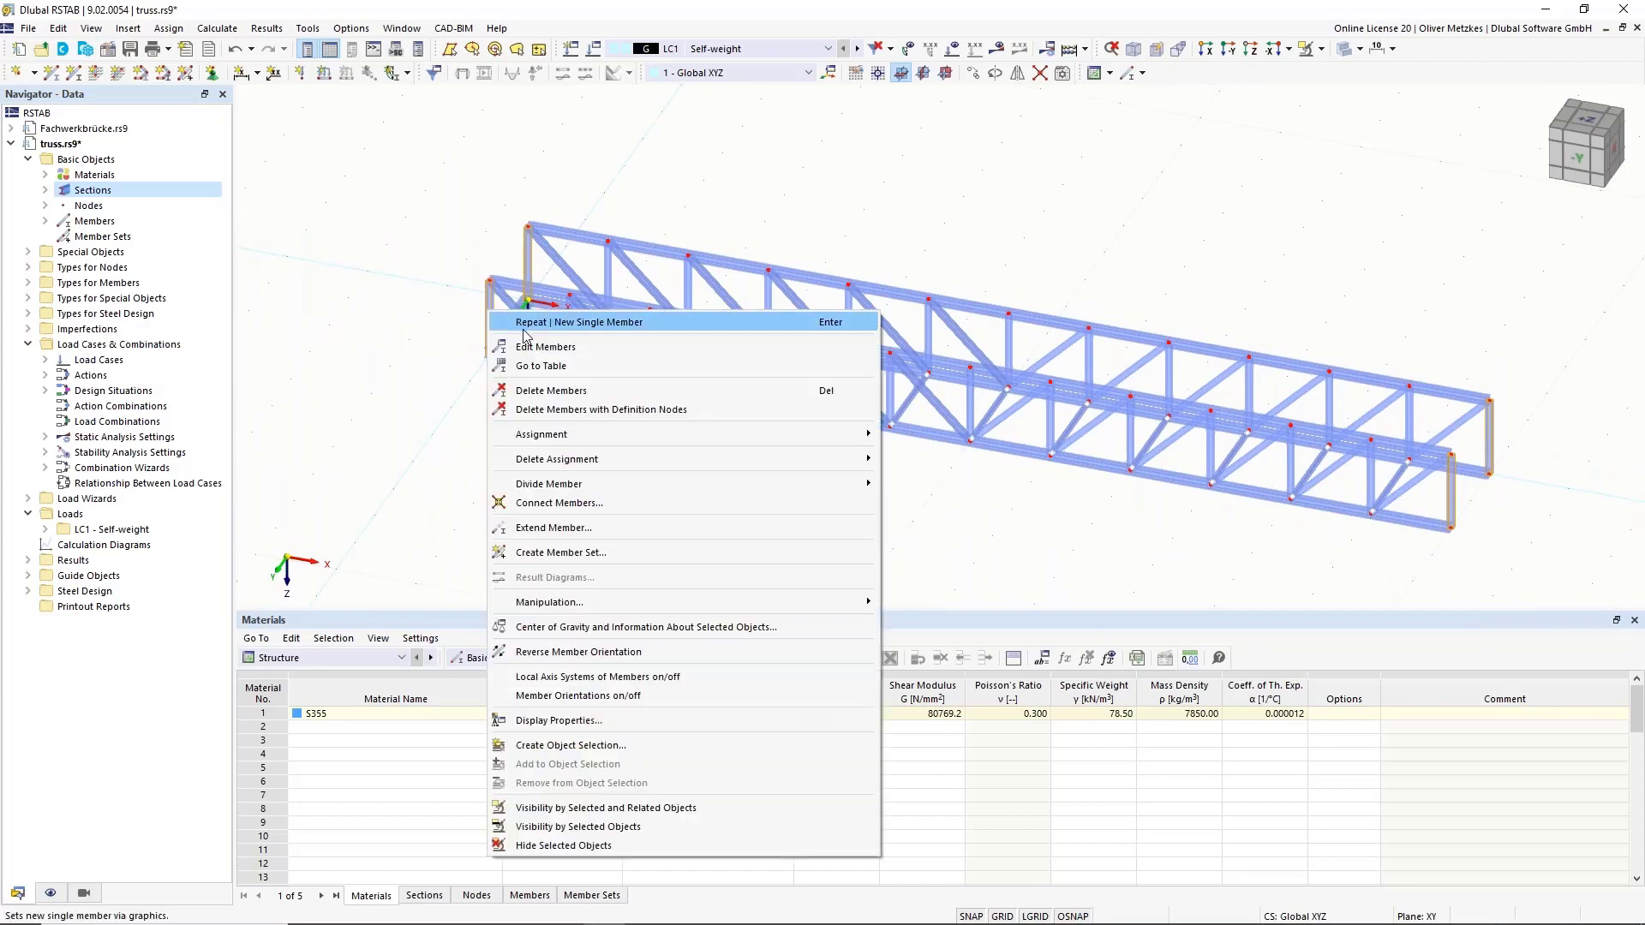
{"action": "left_click", "coordinate": [577, 348]}
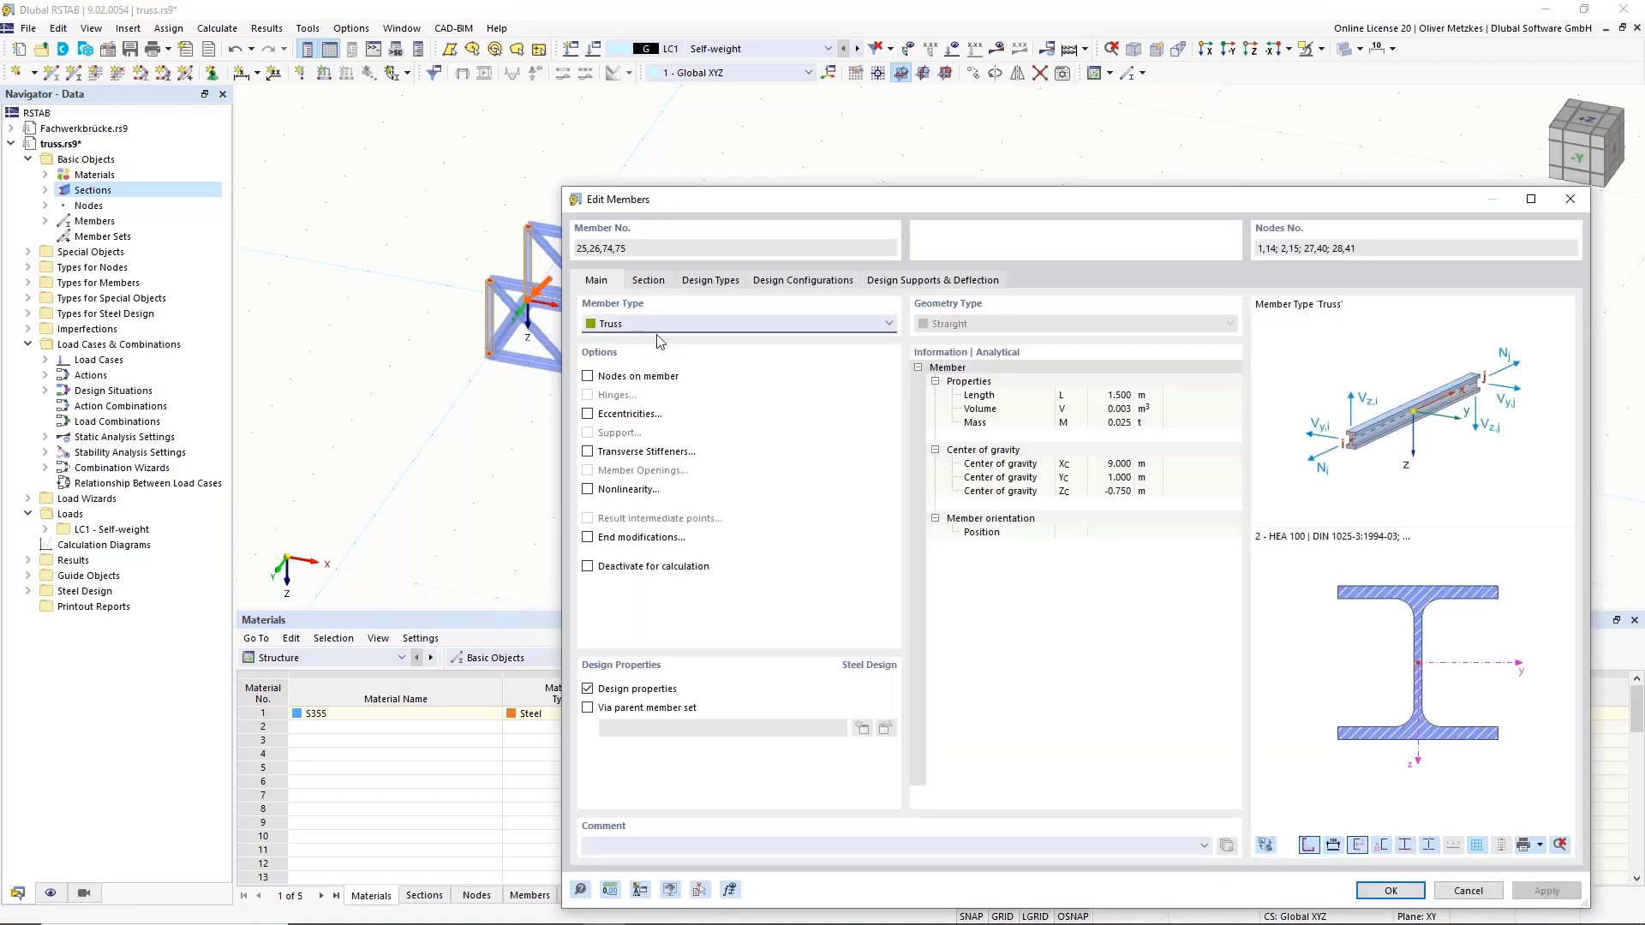
{"action": "left_click", "coordinate": [631, 325]}
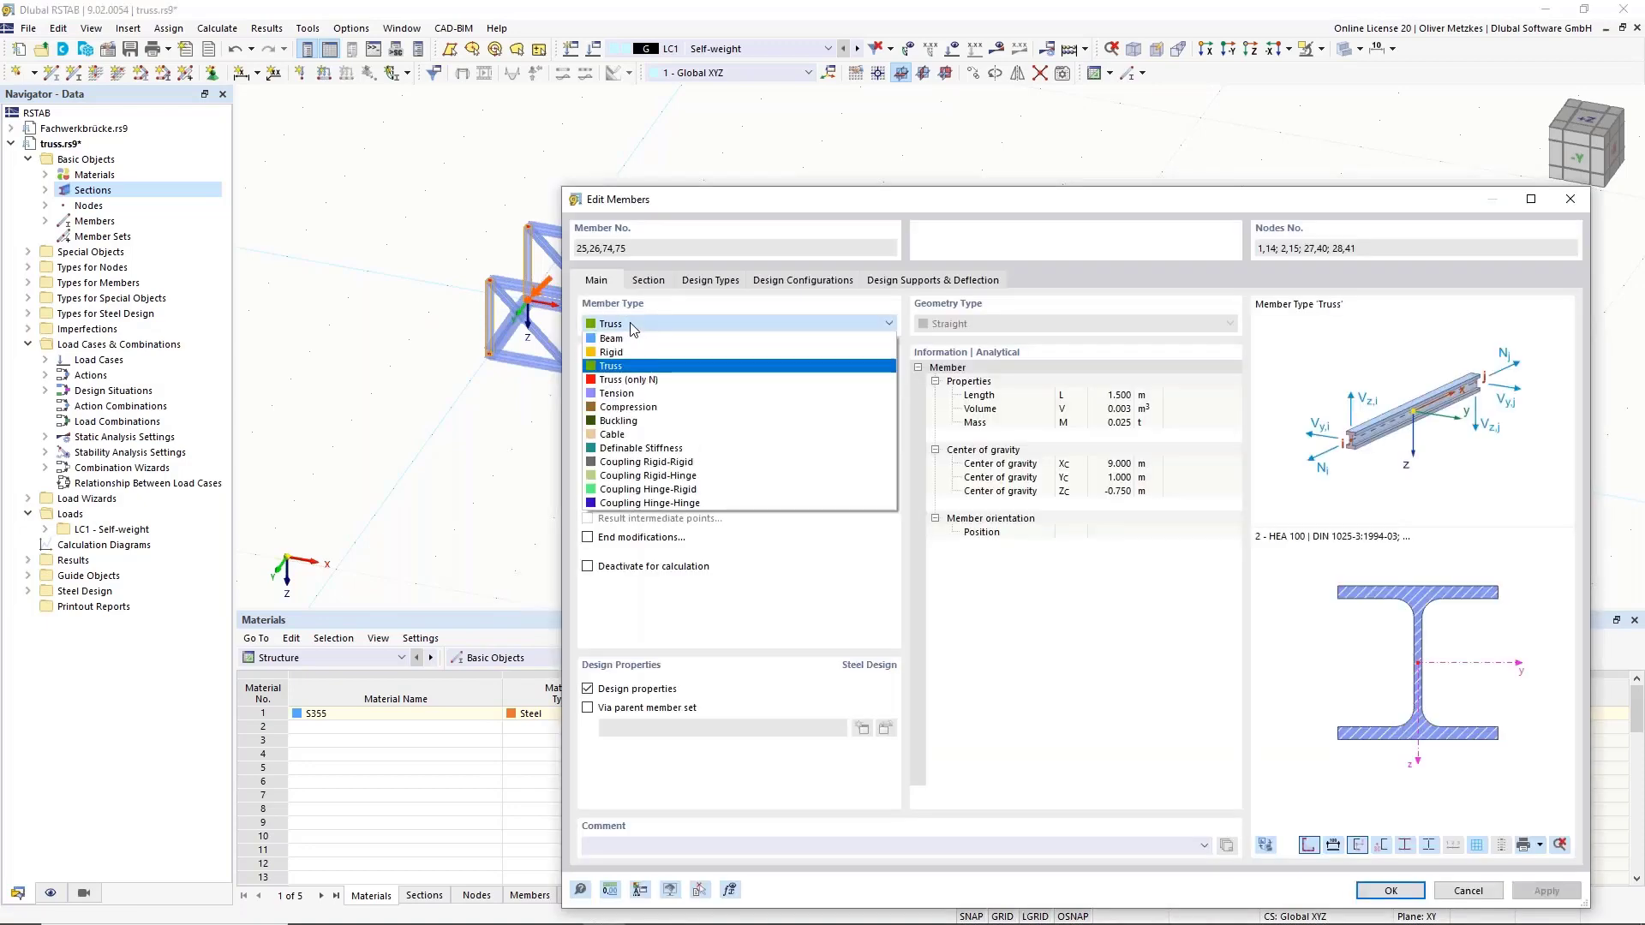
{"action": "left_click", "coordinate": [626, 340]}
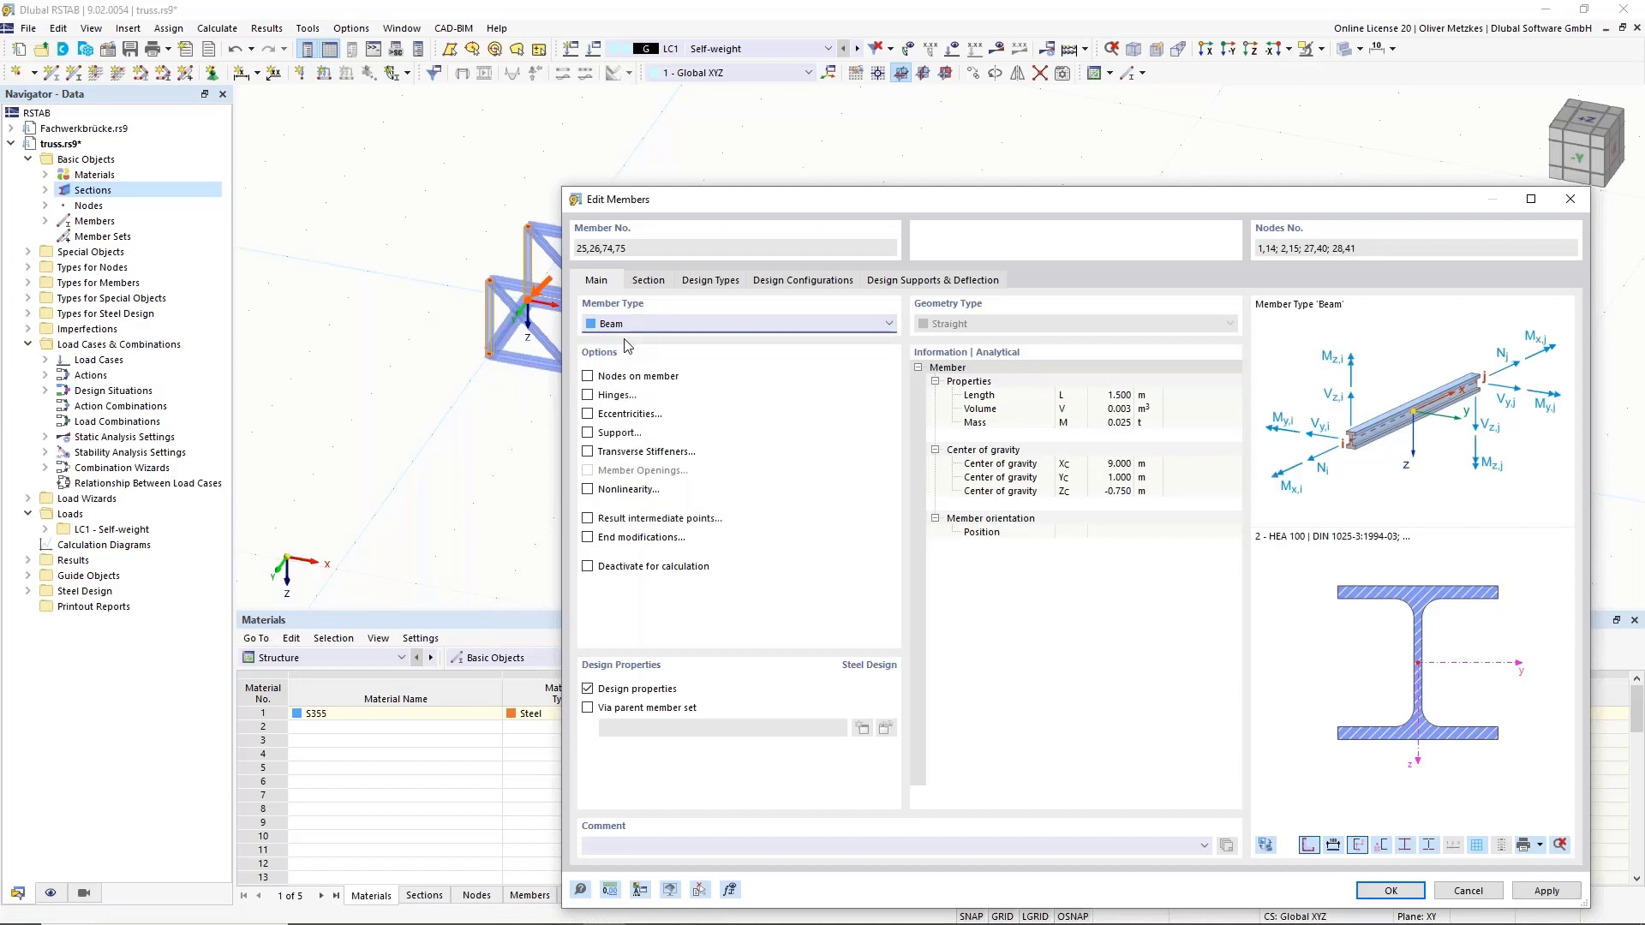
{"action": "left_click", "coordinate": [648, 281]}
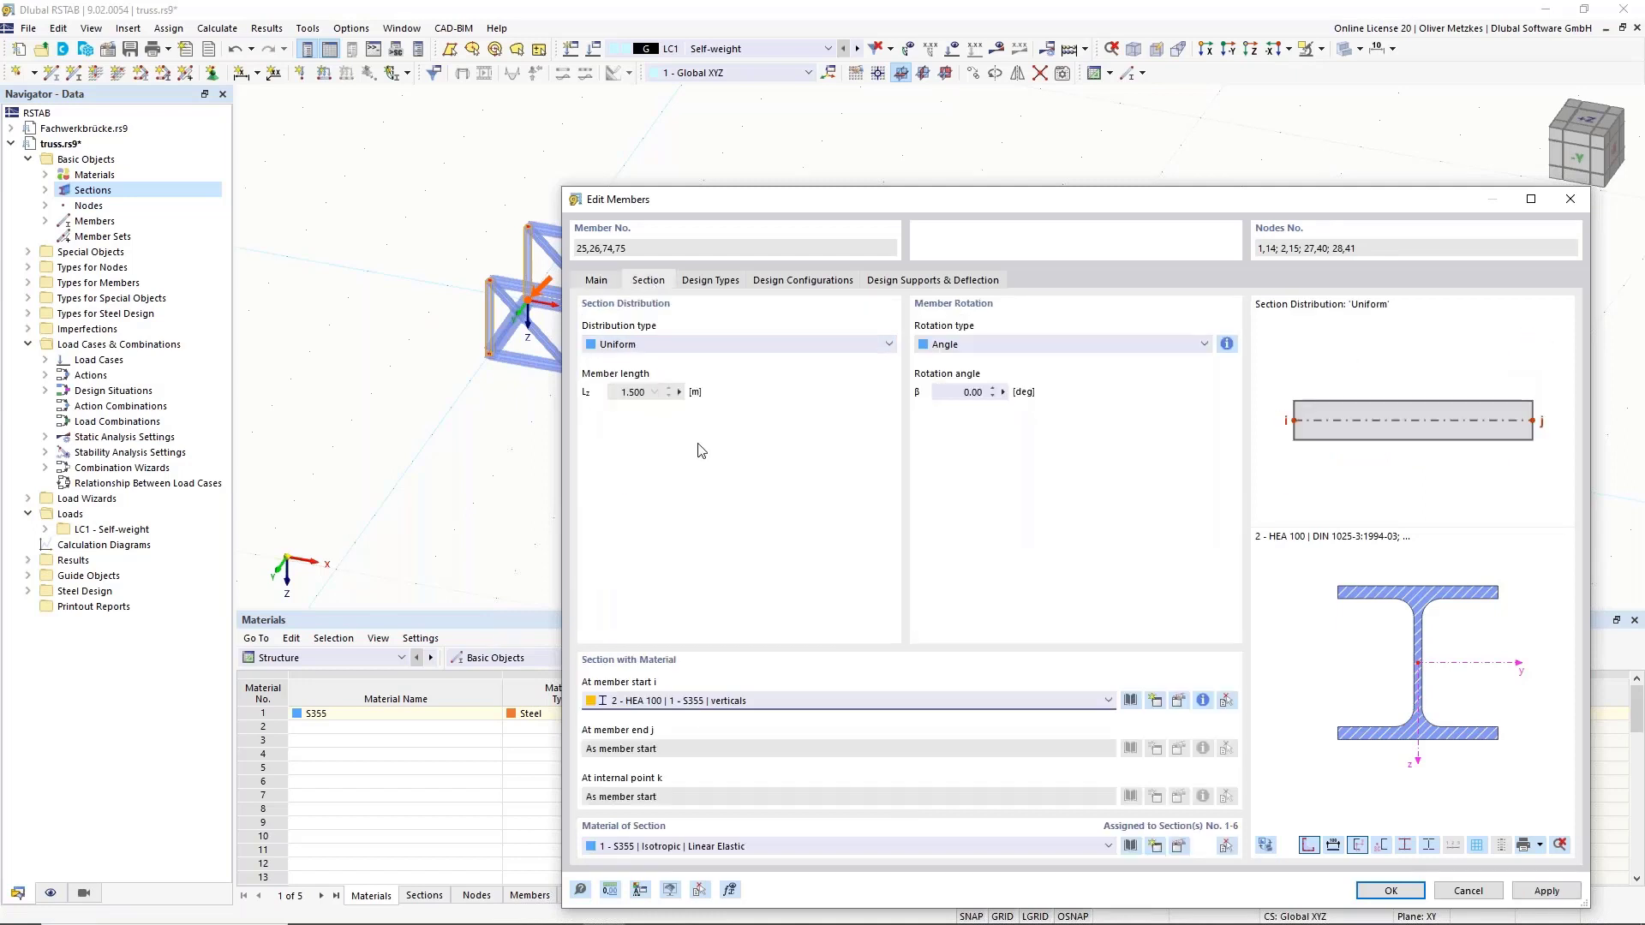
{"action": "left_click", "coordinate": [755, 699]}
{"action": "left_click", "coordinate": [752, 783]}
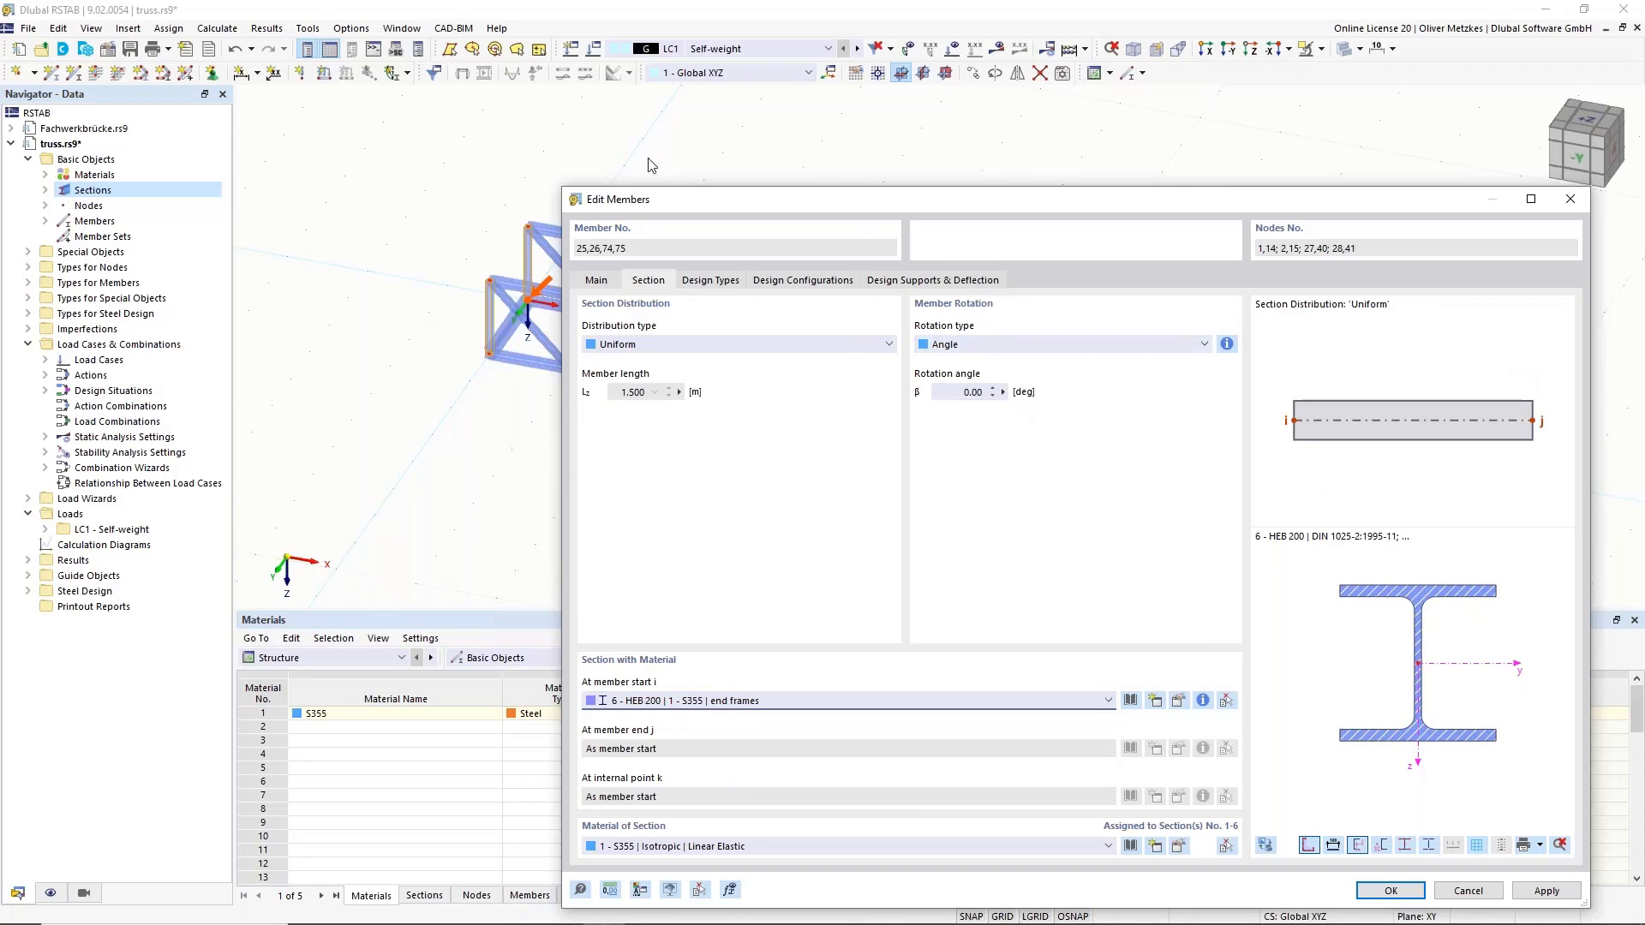
{"action": "left_click", "coordinate": [949, 394]}
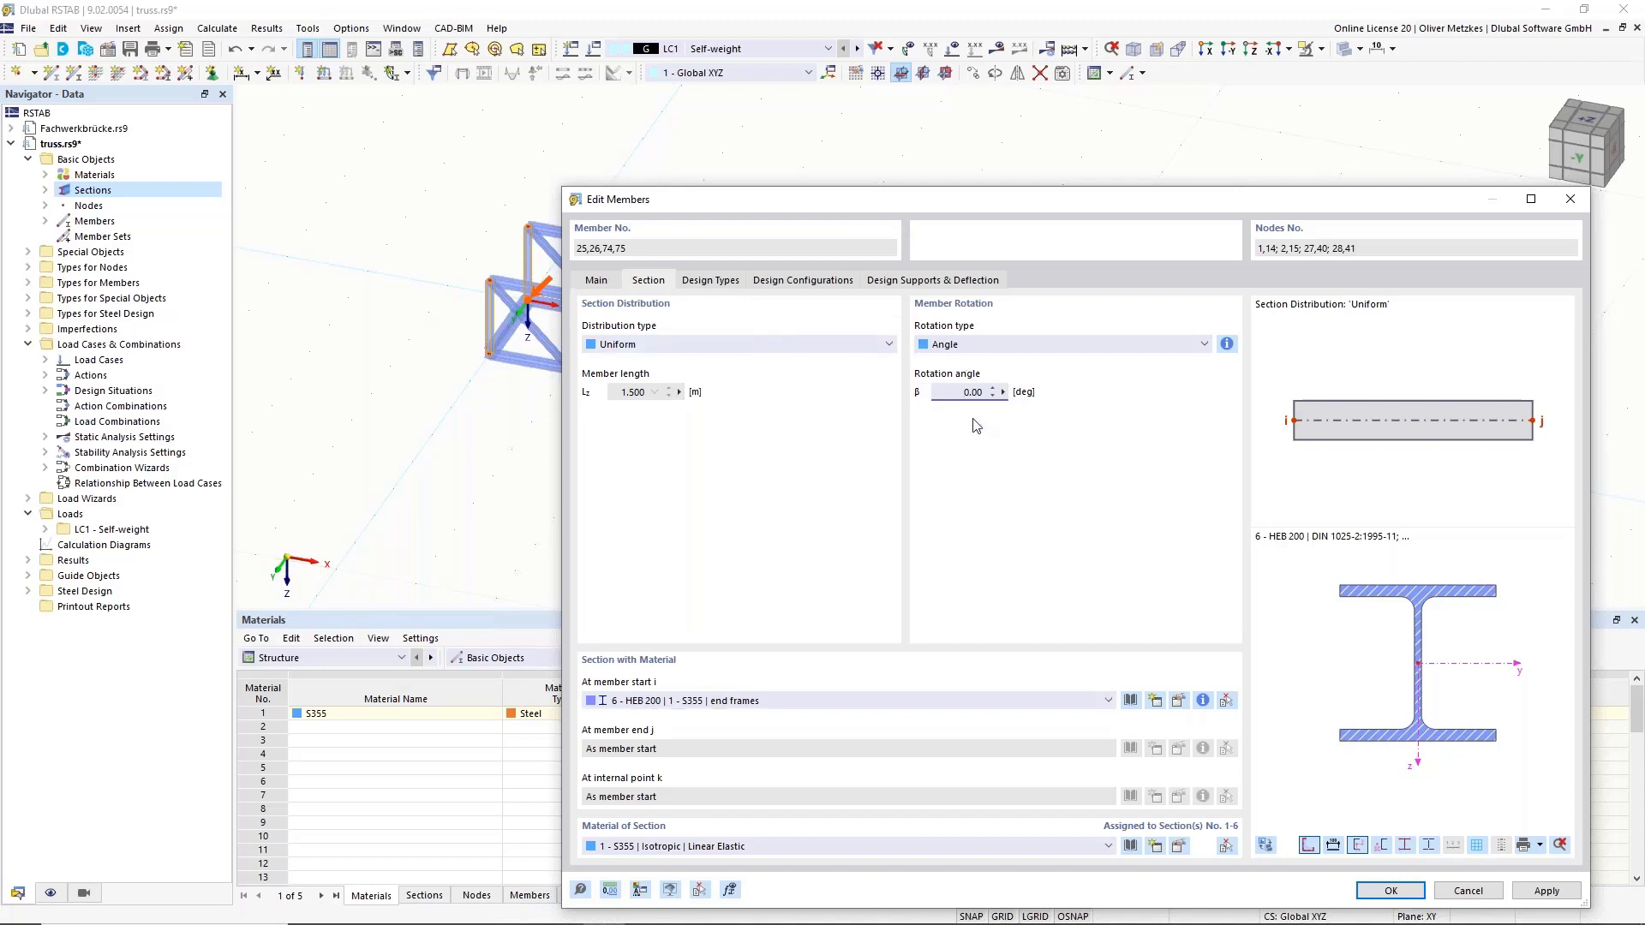
{"action": "left_click", "coordinate": [1390, 891]}
{"action": "scroll", "coordinate": [471, 375], "scroll_direction": "up", "scroll_amount": 5}
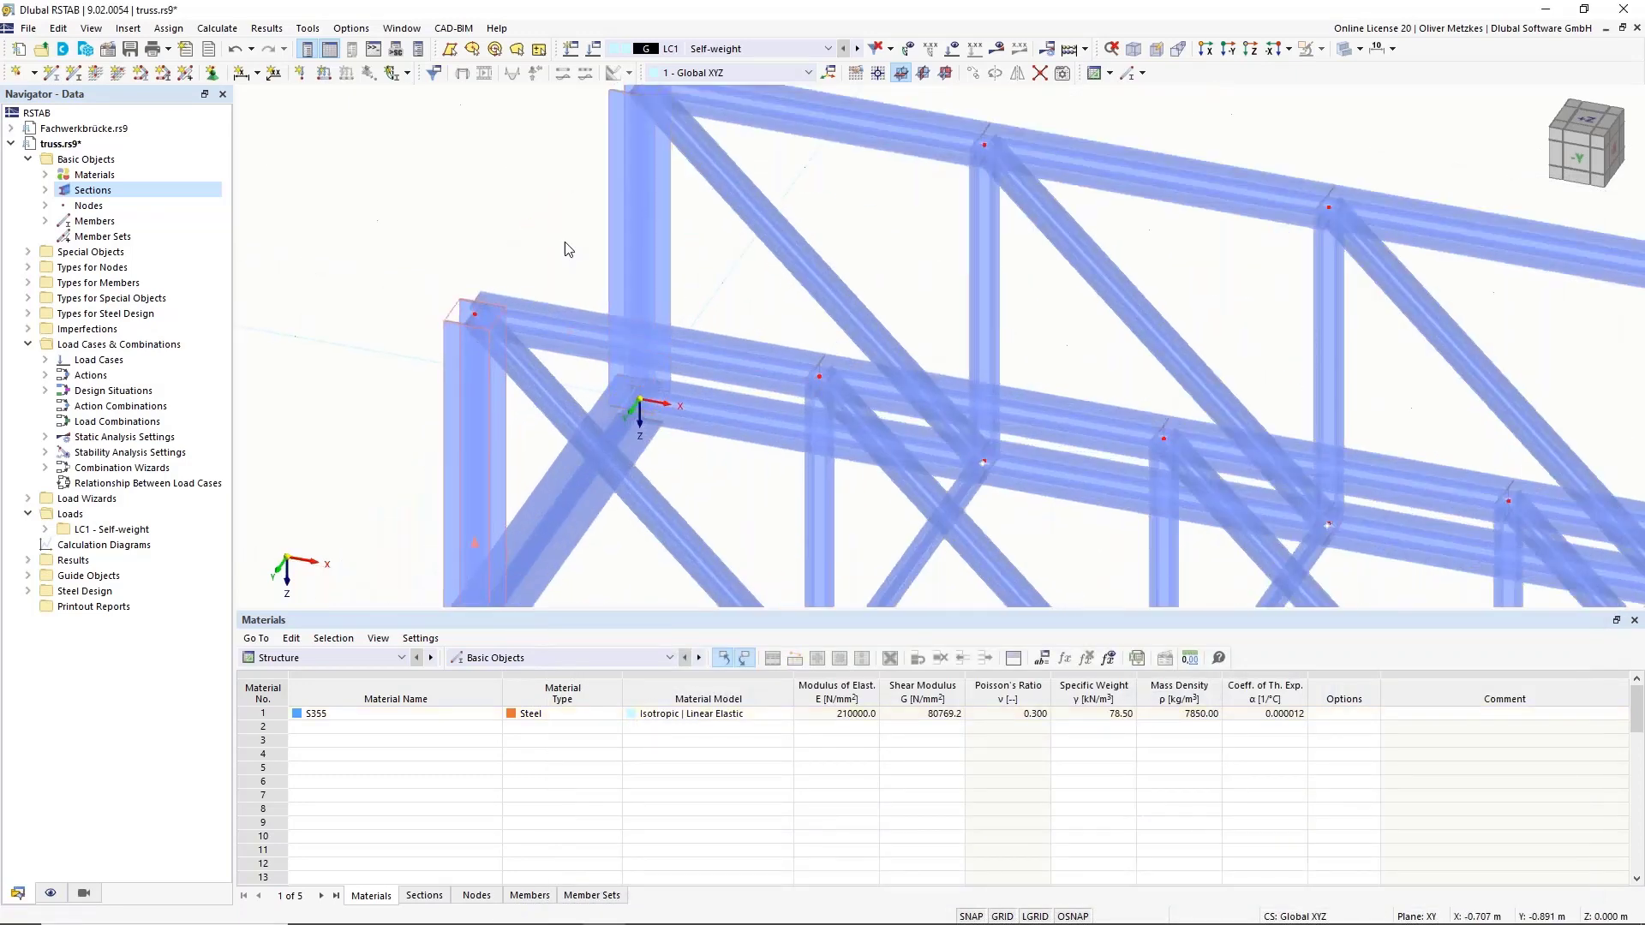
{"action": "scroll", "coordinate": [488, 384], "scroll_direction": "down", "scroll_amount": 3}
{"action": "scroll", "coordinate": [674, 382], "scroll_direction": "down", "scroll_amount": 2}
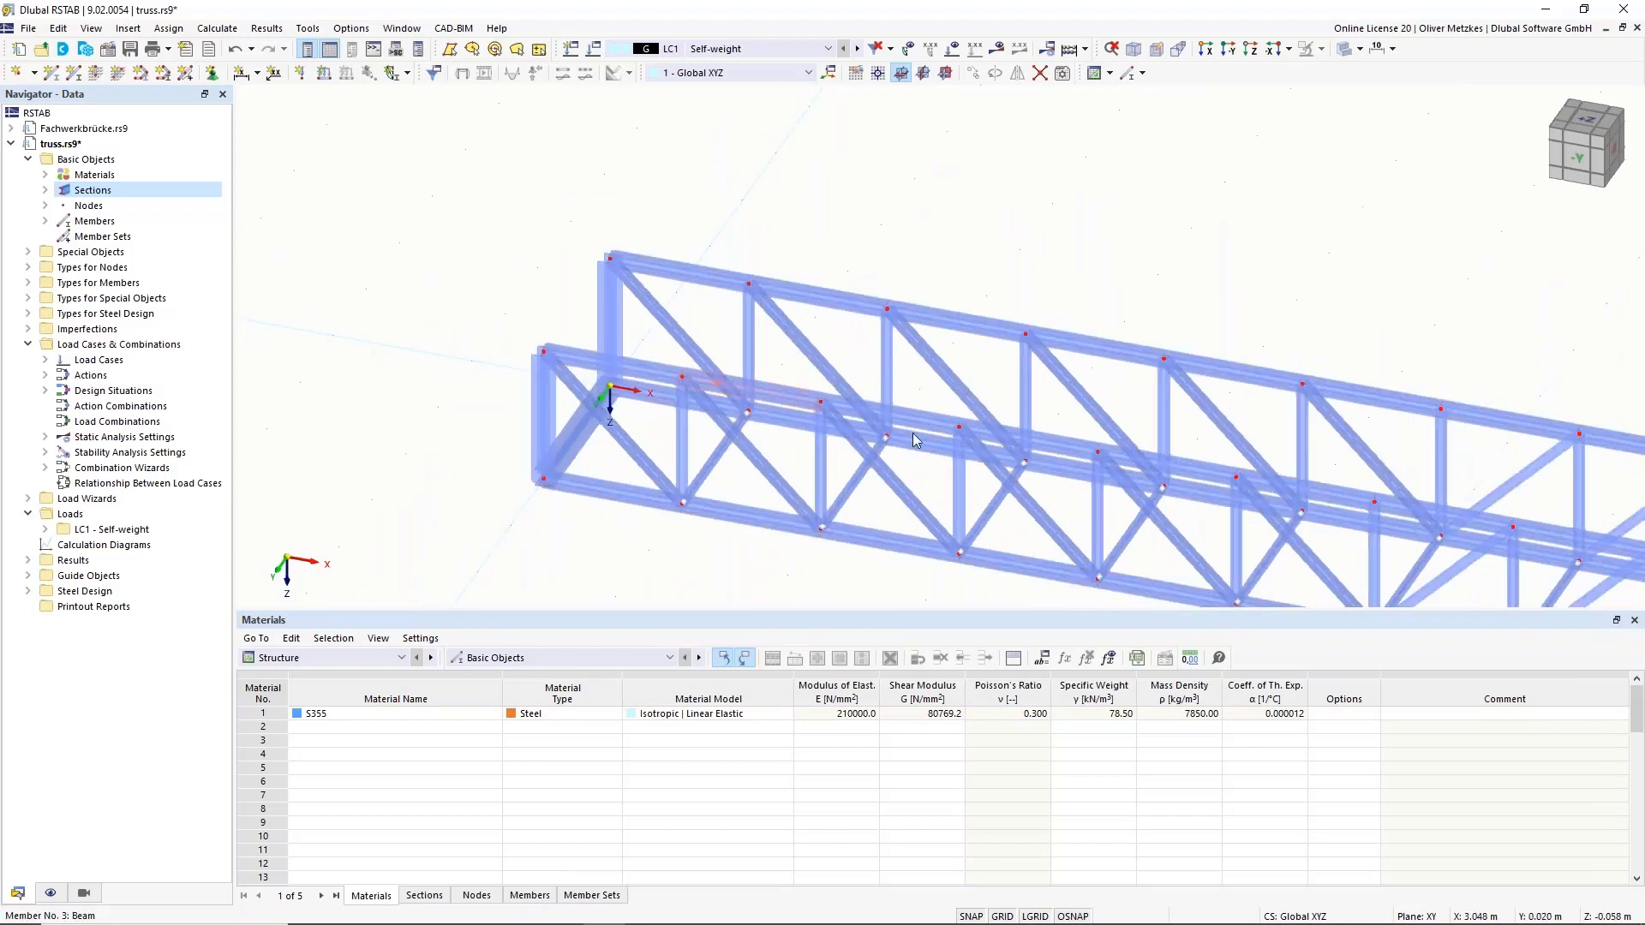
{"action": "middle_click_drag", "start_coordinate": [887, 416], "coordinate": [244, 160]}
{"action": "scroll", "coordinate": [899, 317], "scroll_direction": "down", "scroll_amount": 1}
{"action": "scroll", "coordinate": [679, 316], "scroll_direction": "down", "scroll_amount": 2}
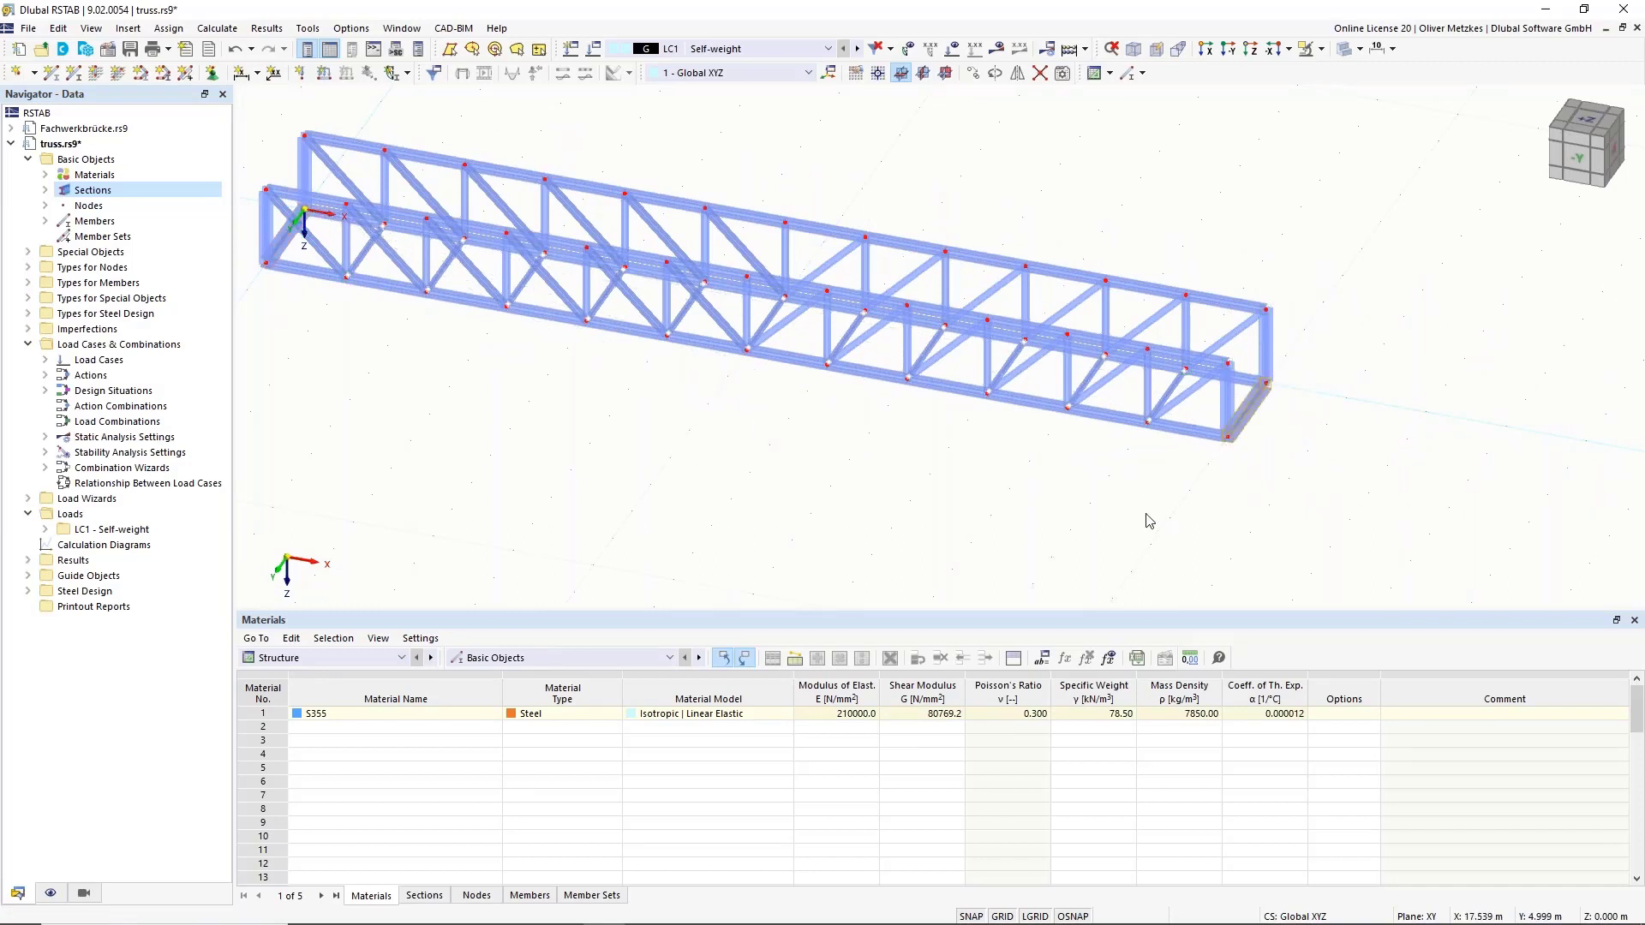
{"action": "middle_click_drag", "start_coordinate": [834, 509], "coordinate": [952, 582]}
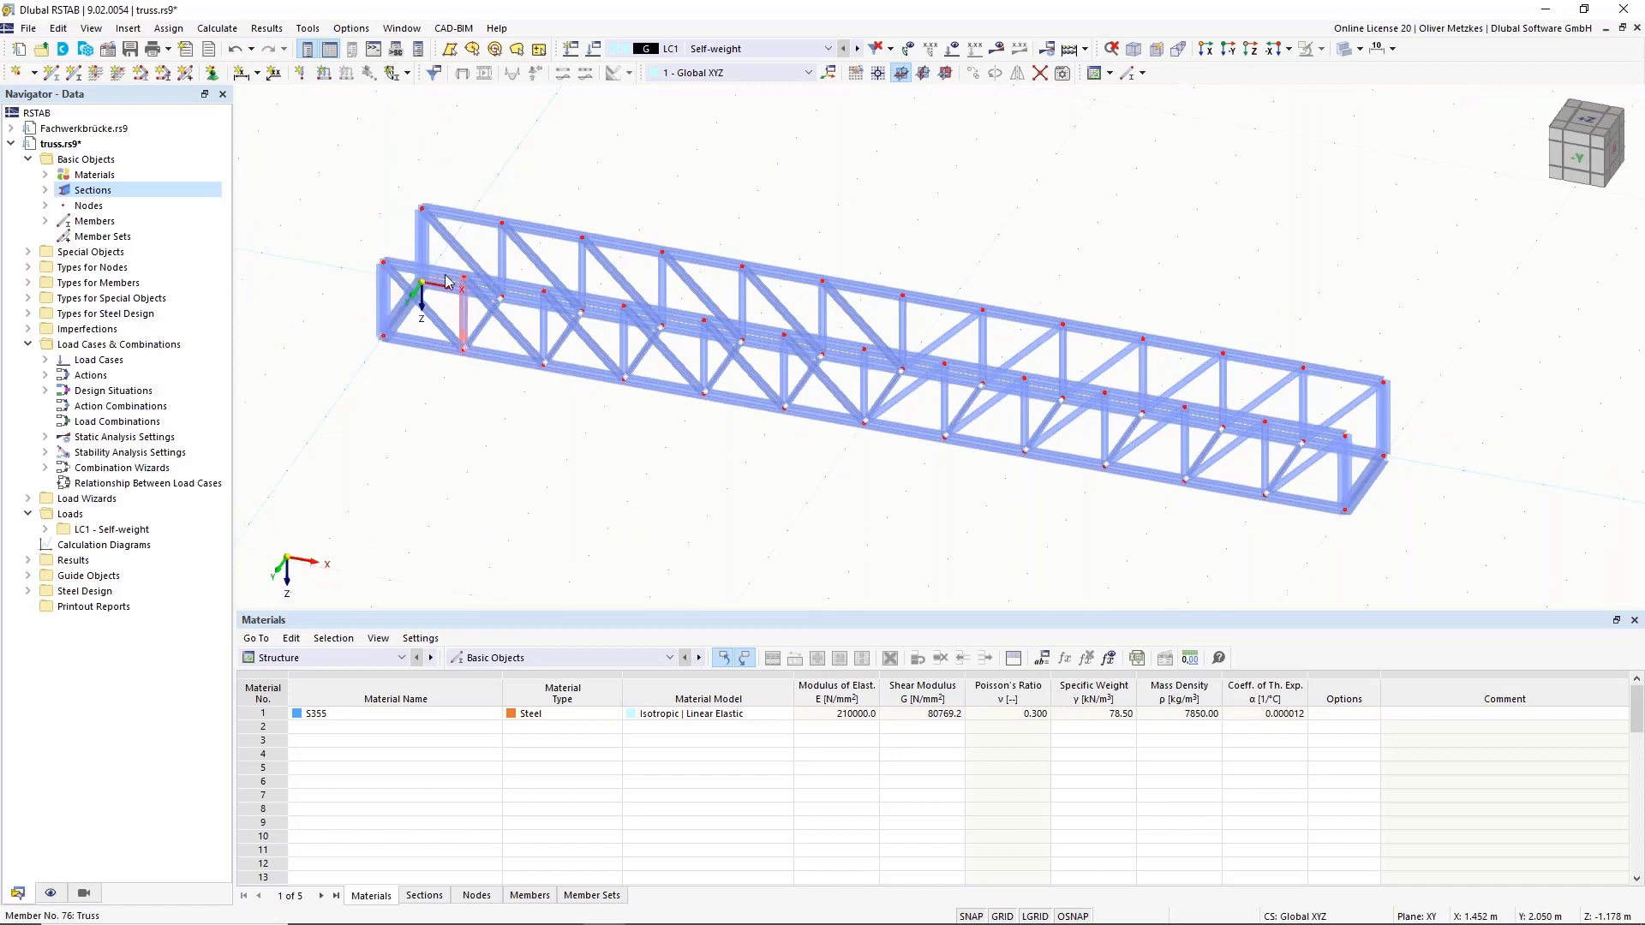
{"action": "middle_click_drag", "start_coordinate": [647, 394], "coordinate": [483, 402], "text": "ctrl"}
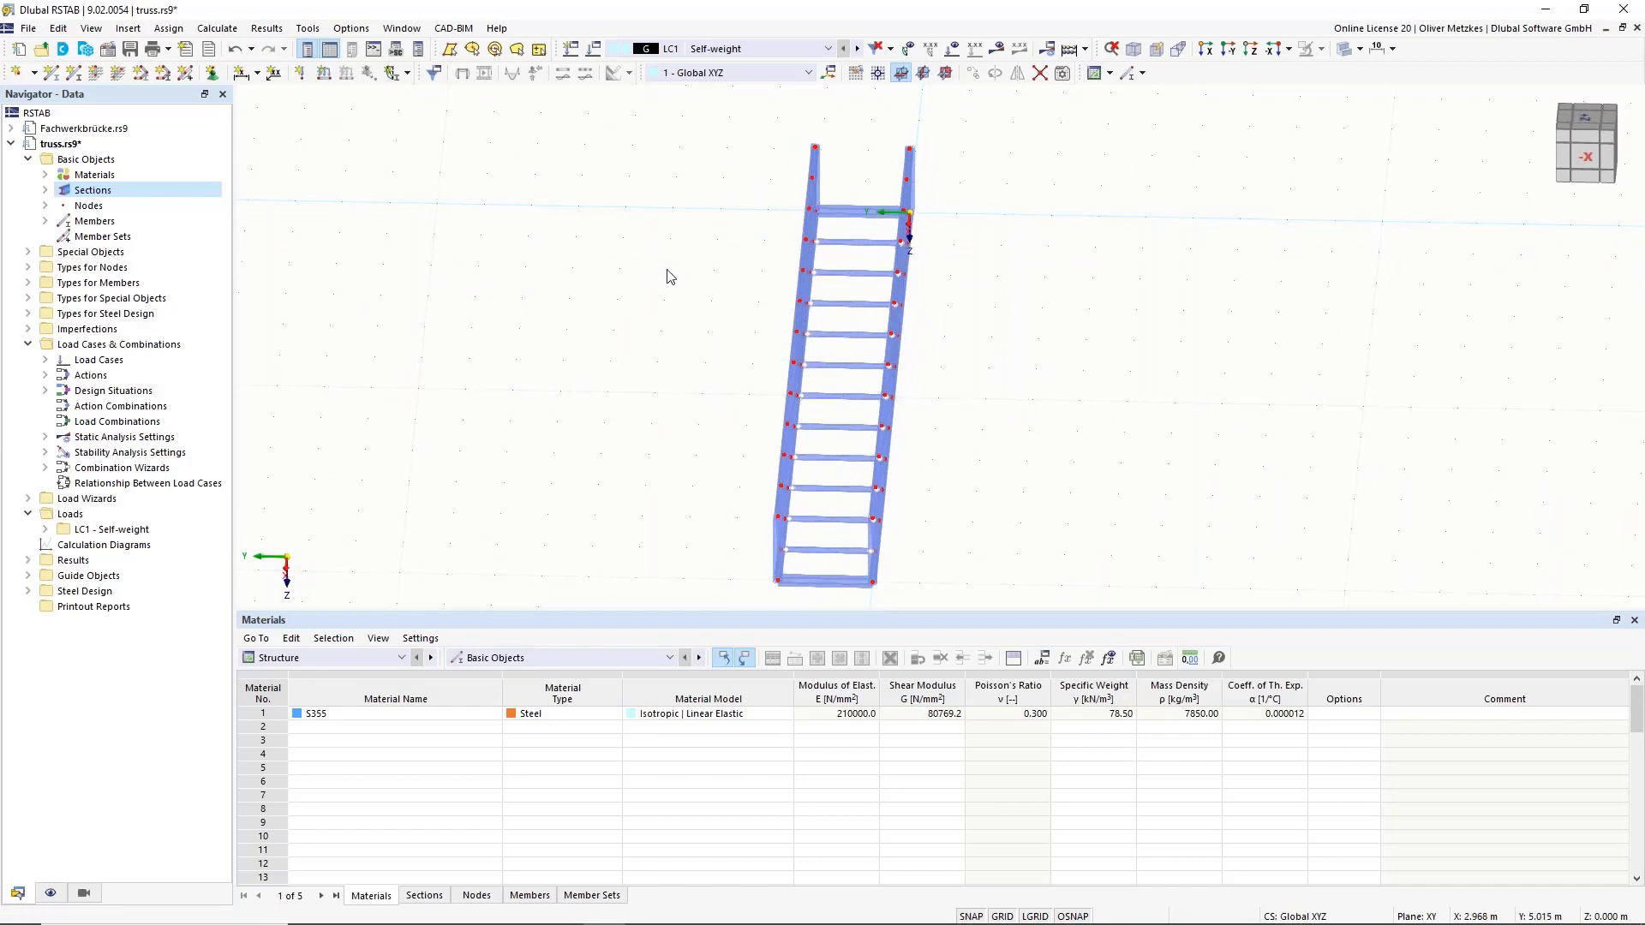
{"action": "middle_click_drag", "start_coordinate": [573, 268], "coordinate": [917, 441]}
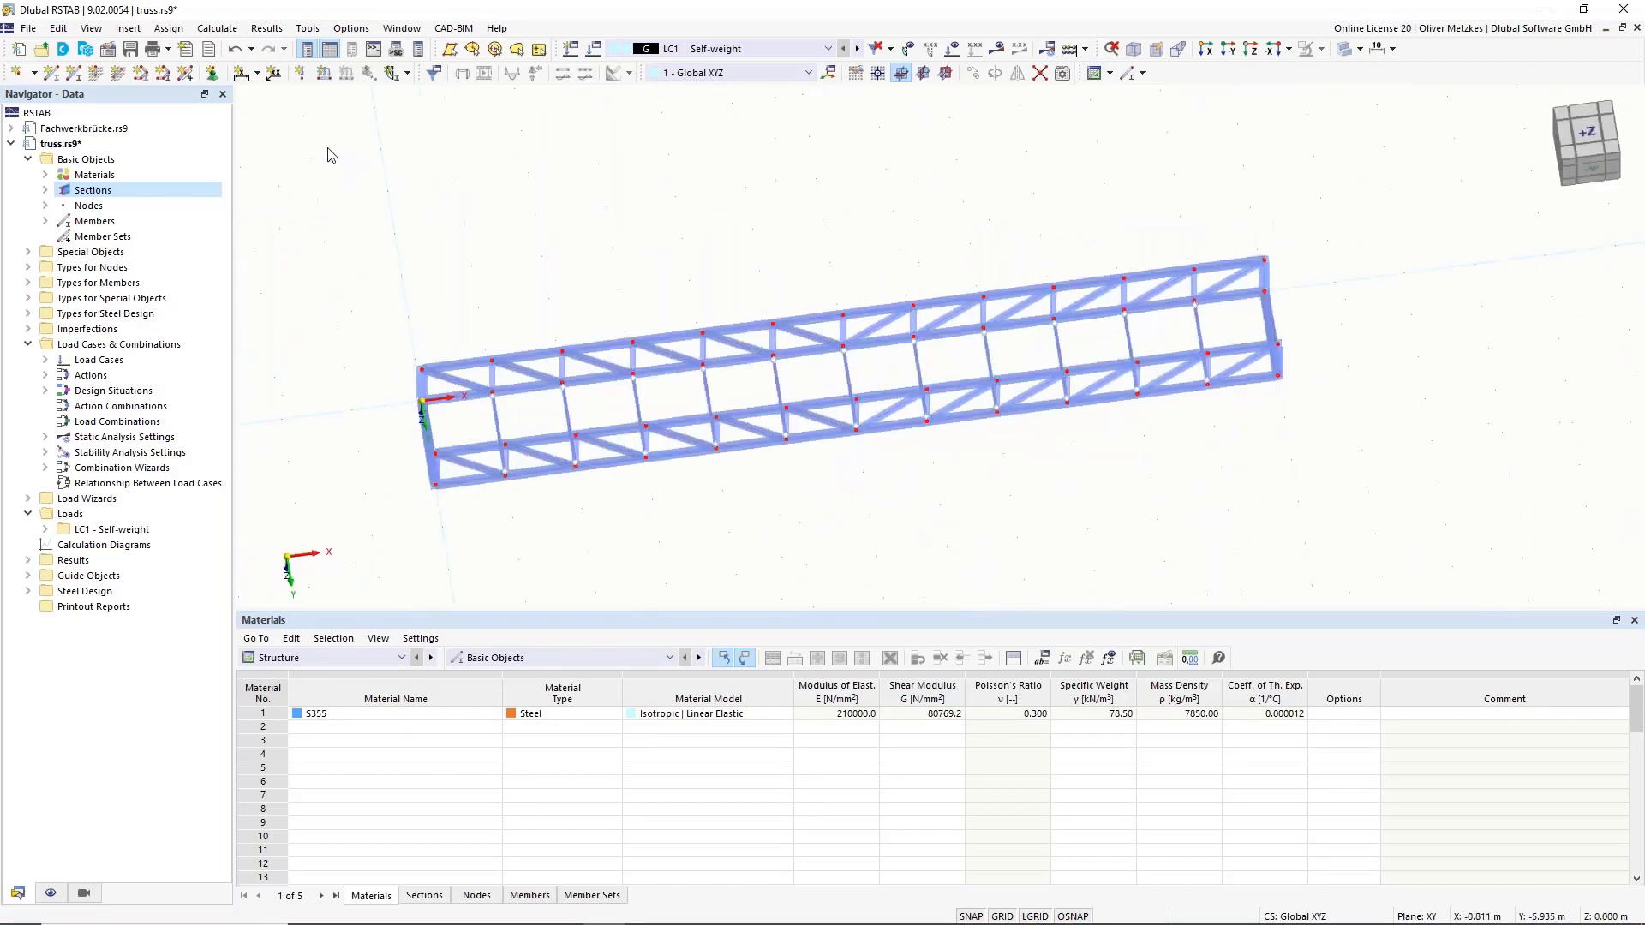
Define a new Tension member with the 5 - L 65x50x6 angle section.
{"action": "left_click", "coordinate": [55, 76]}
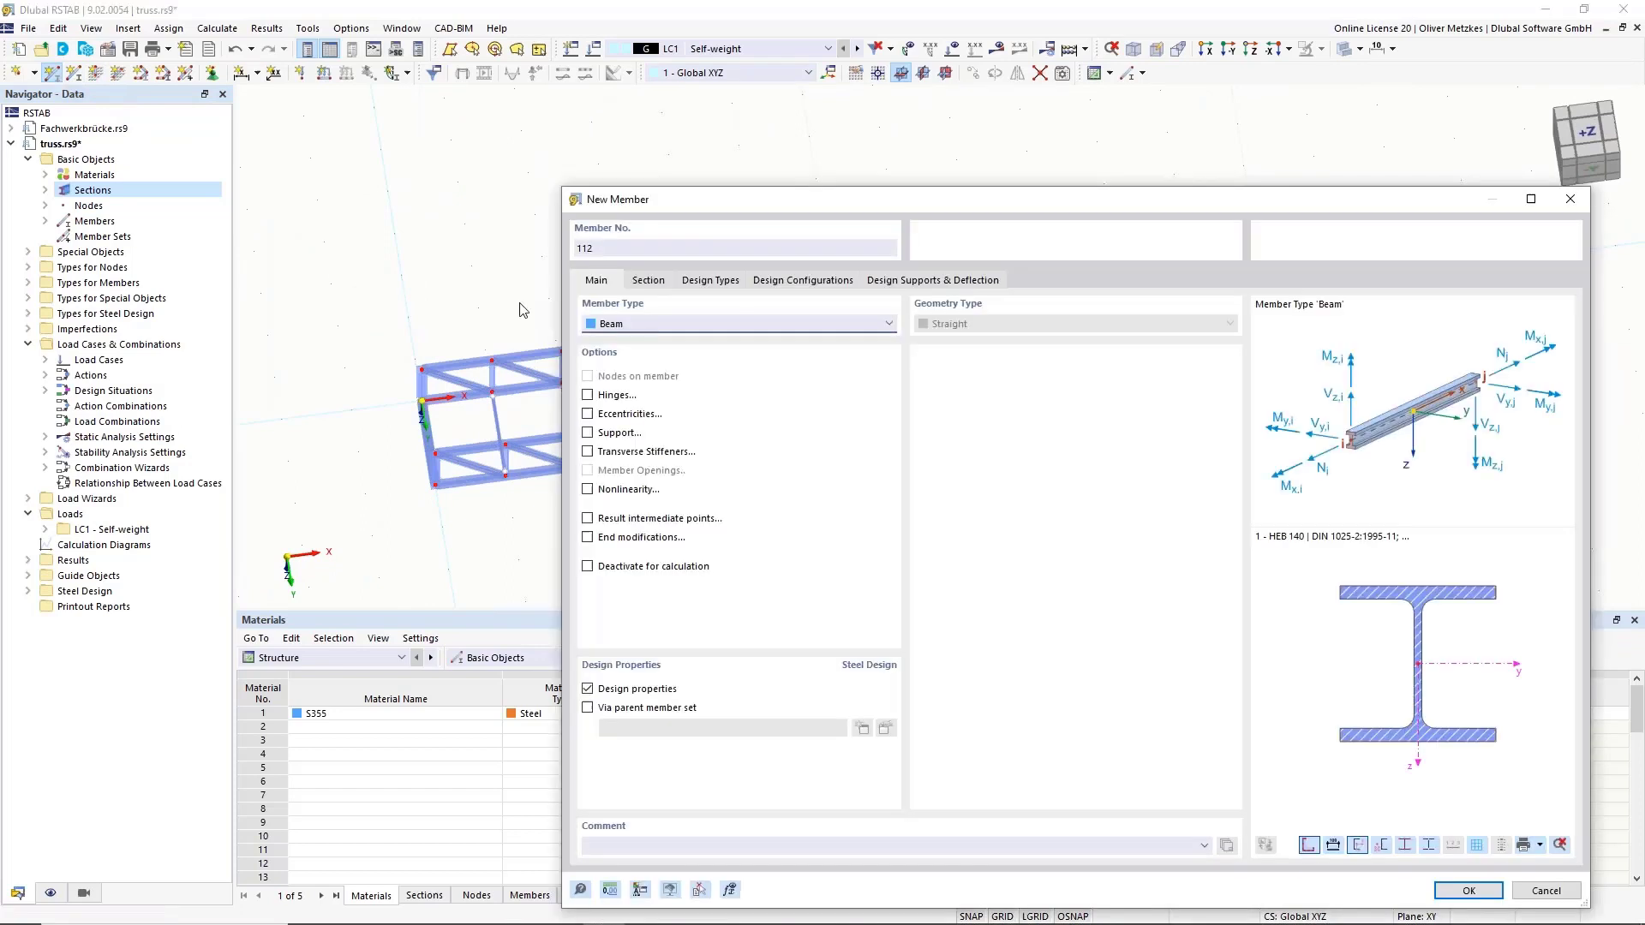
{"action": "left_click", "coordinate": [614, 323]}
{"action": "left_click", "coordinate": [649, 396]}
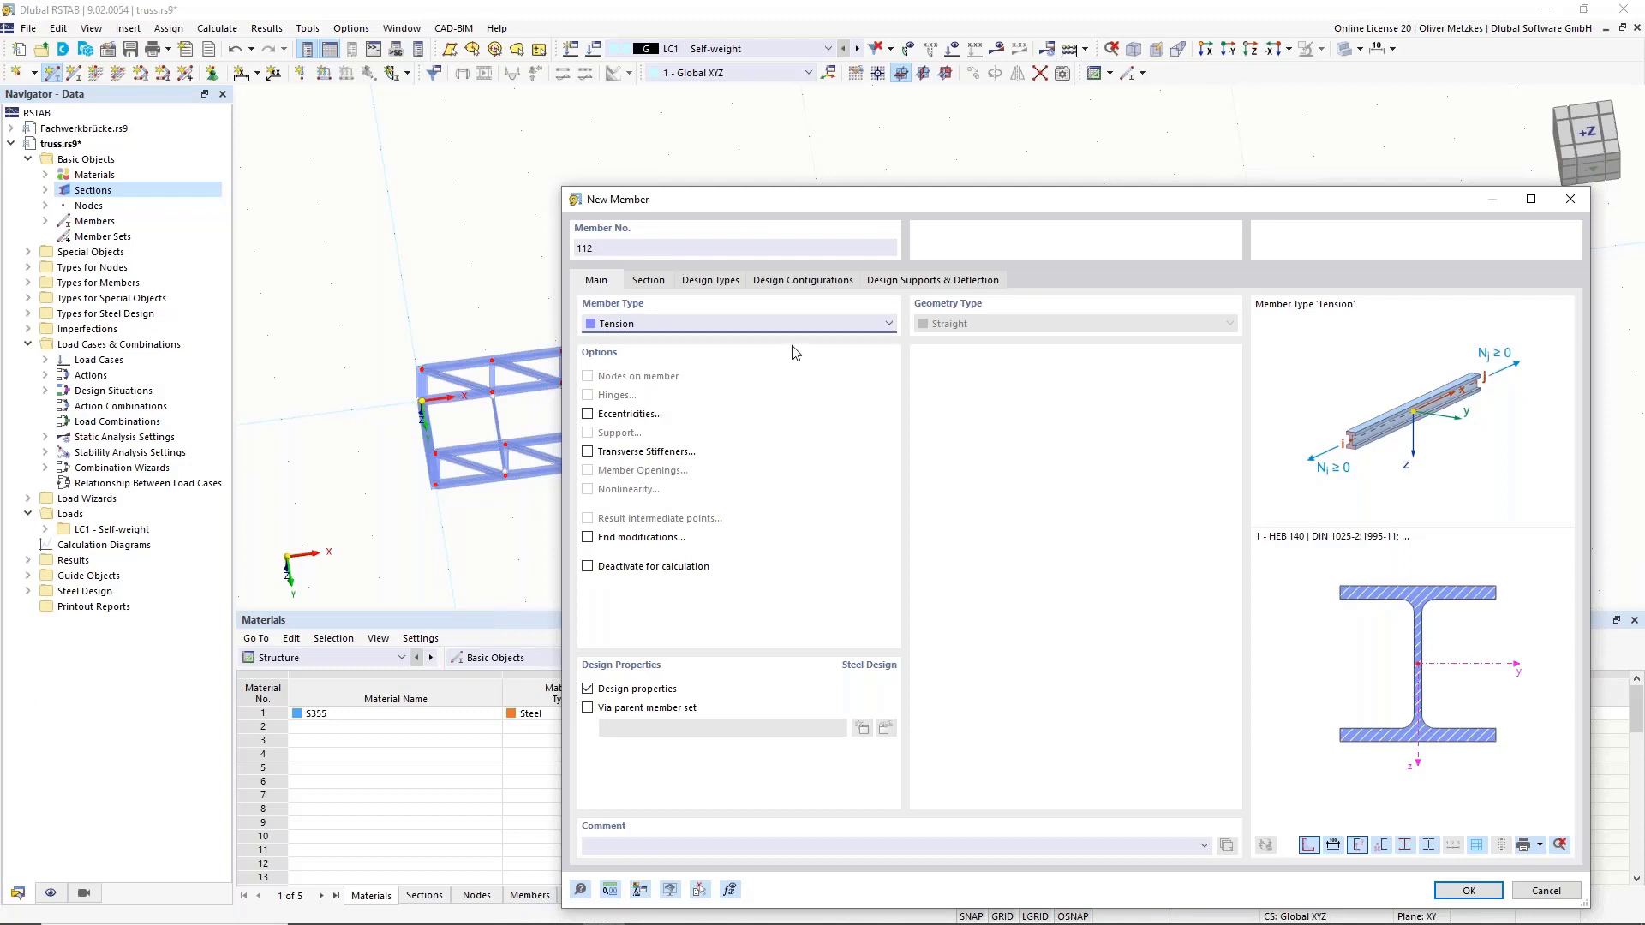
{"action": "left_click_drag", "start_coordinate": [779, 202], "coordinate": [844, 202]}
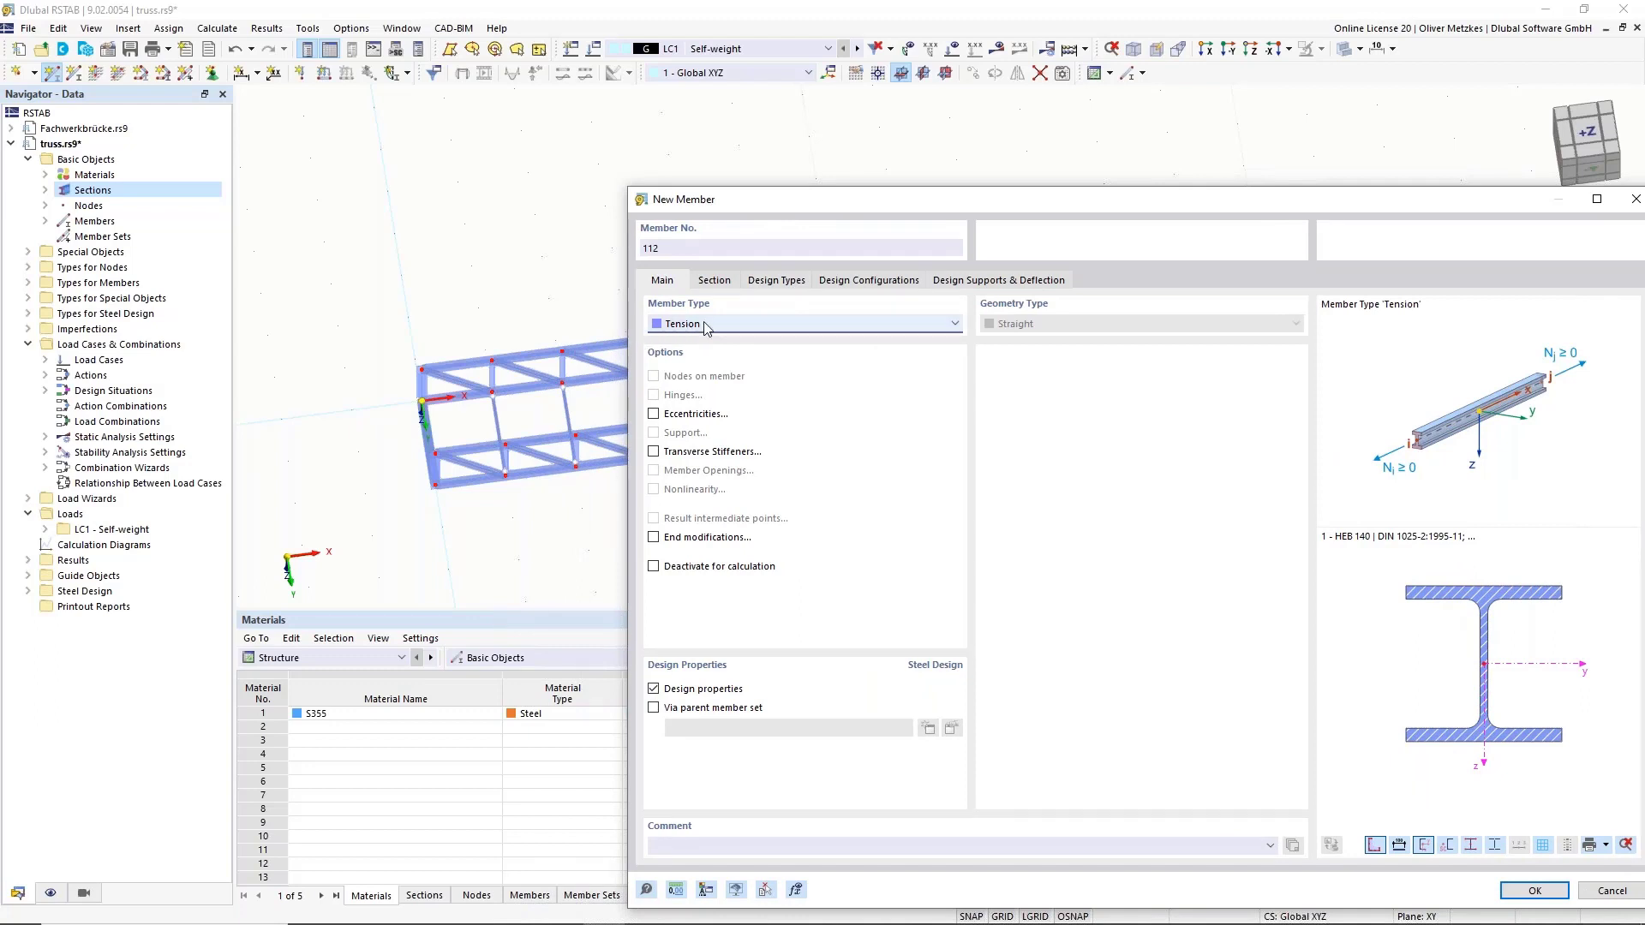
{"action": "left_click", "coordinate": [711, 288]}
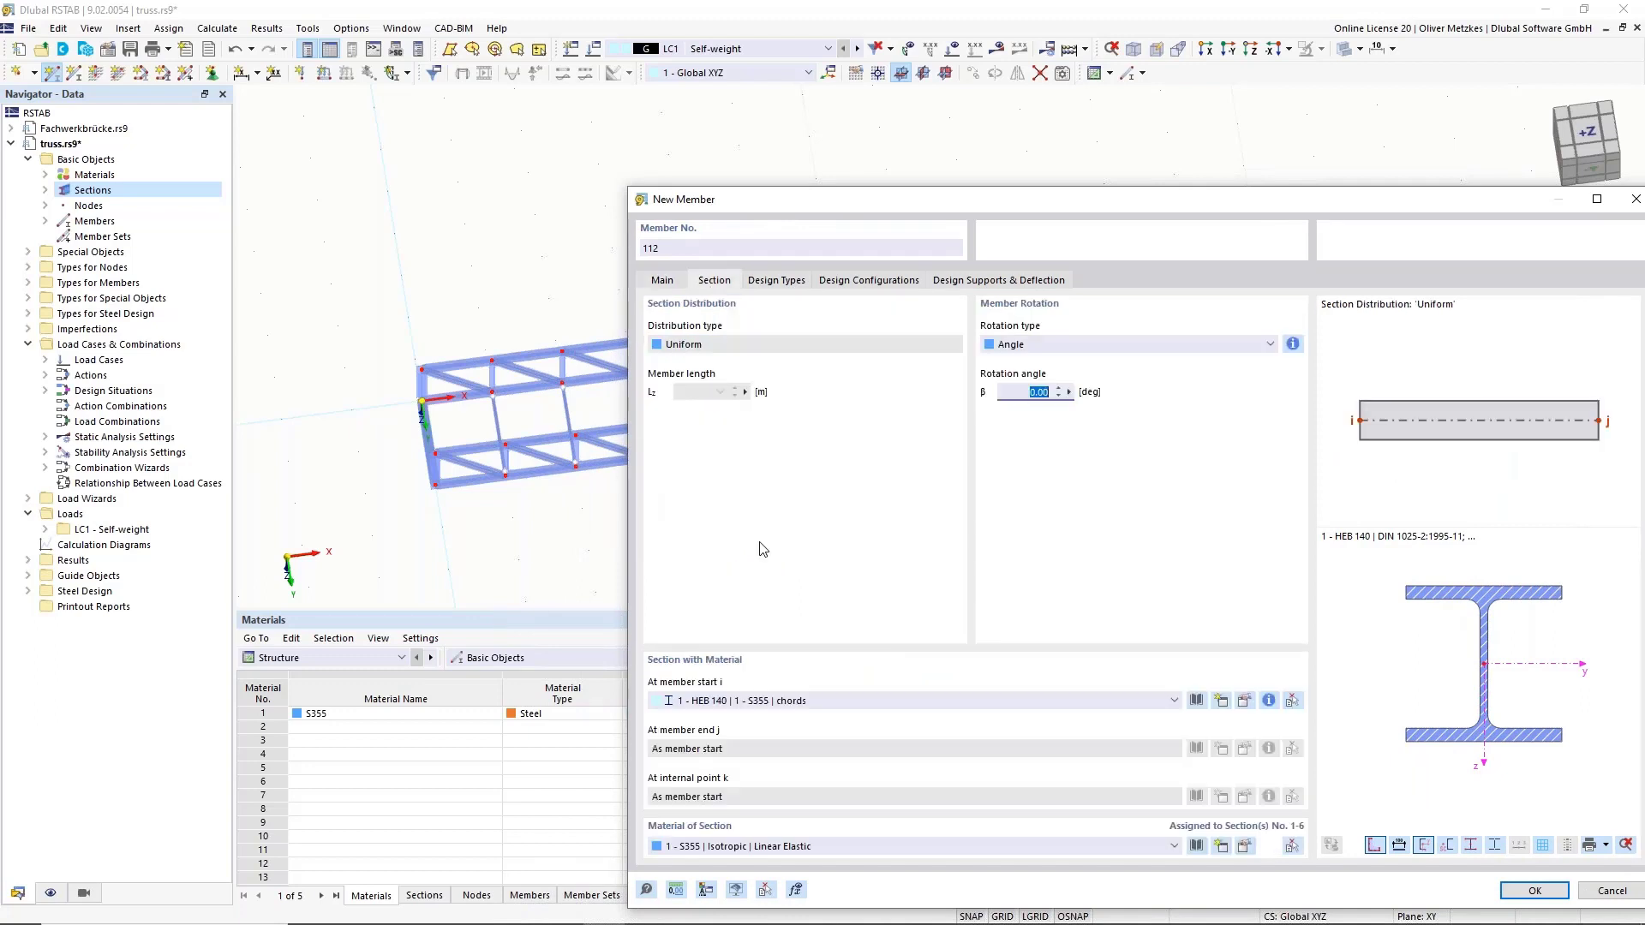
{"action": "left_click", "coordinate": [771, 700]}
{"action": "left_click", "coordinate": [827, 773]}
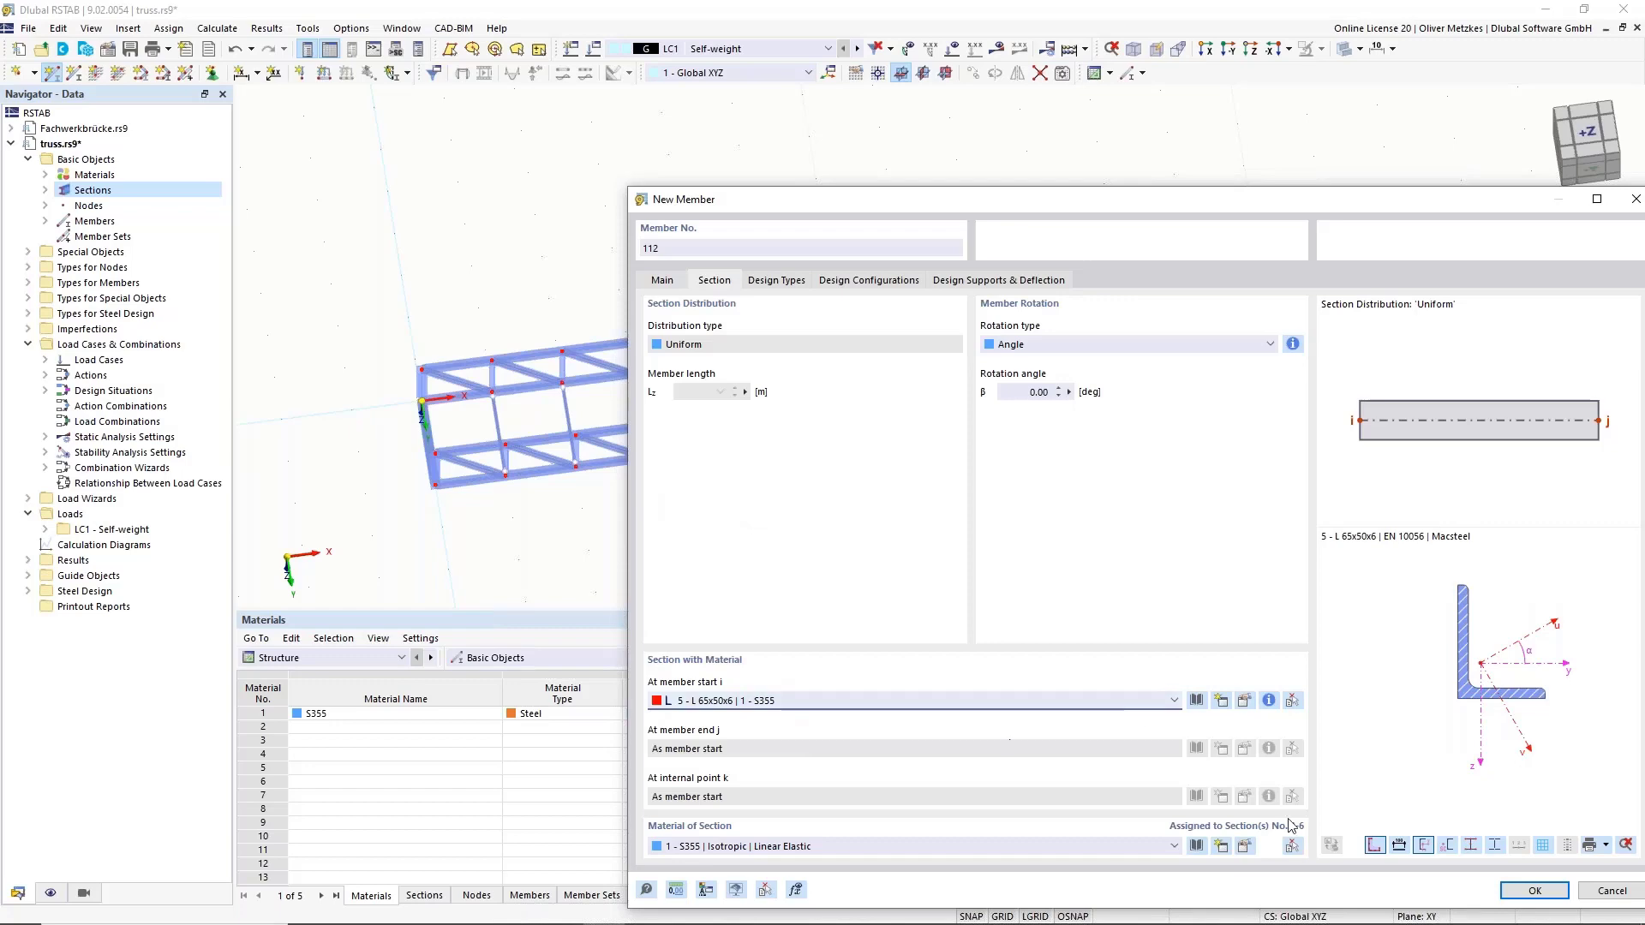
Draw the crossing diagonal (member 112) in the first bay and window-select both diagonals.
{"action": "left_click", "coordinate": [1534, 891]}
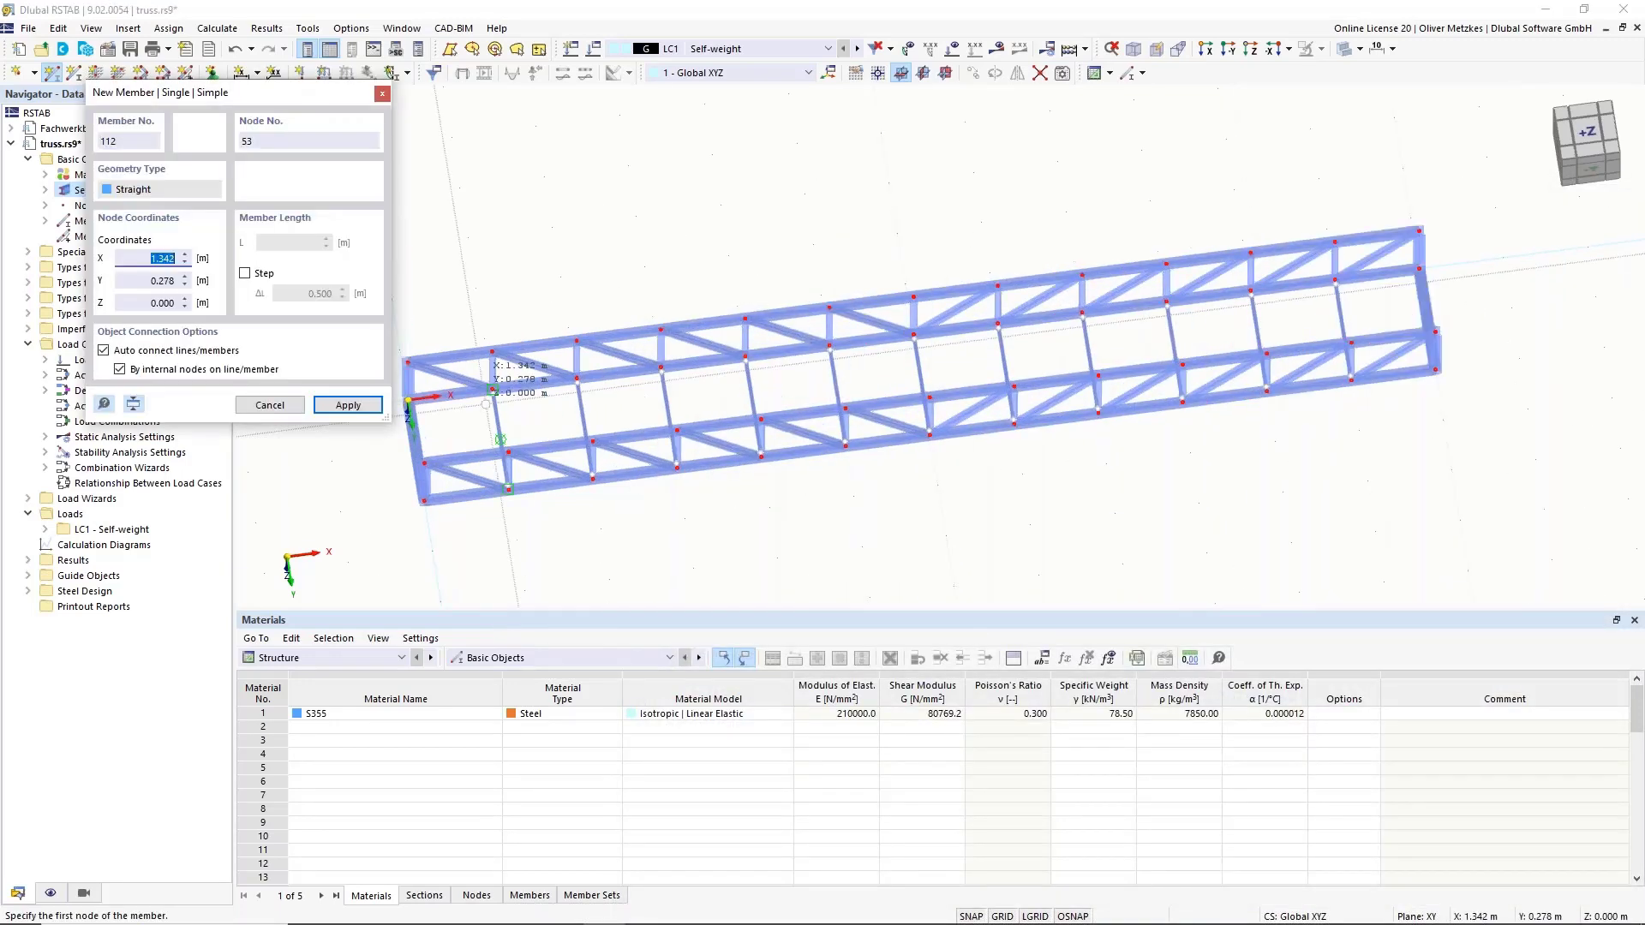
{"action": "scroll", "coordinate": [485, 402], "scroll_direction": "up", "scroll_amount": 1}
{"action": "left_click", "coordinate": [397, 401]}
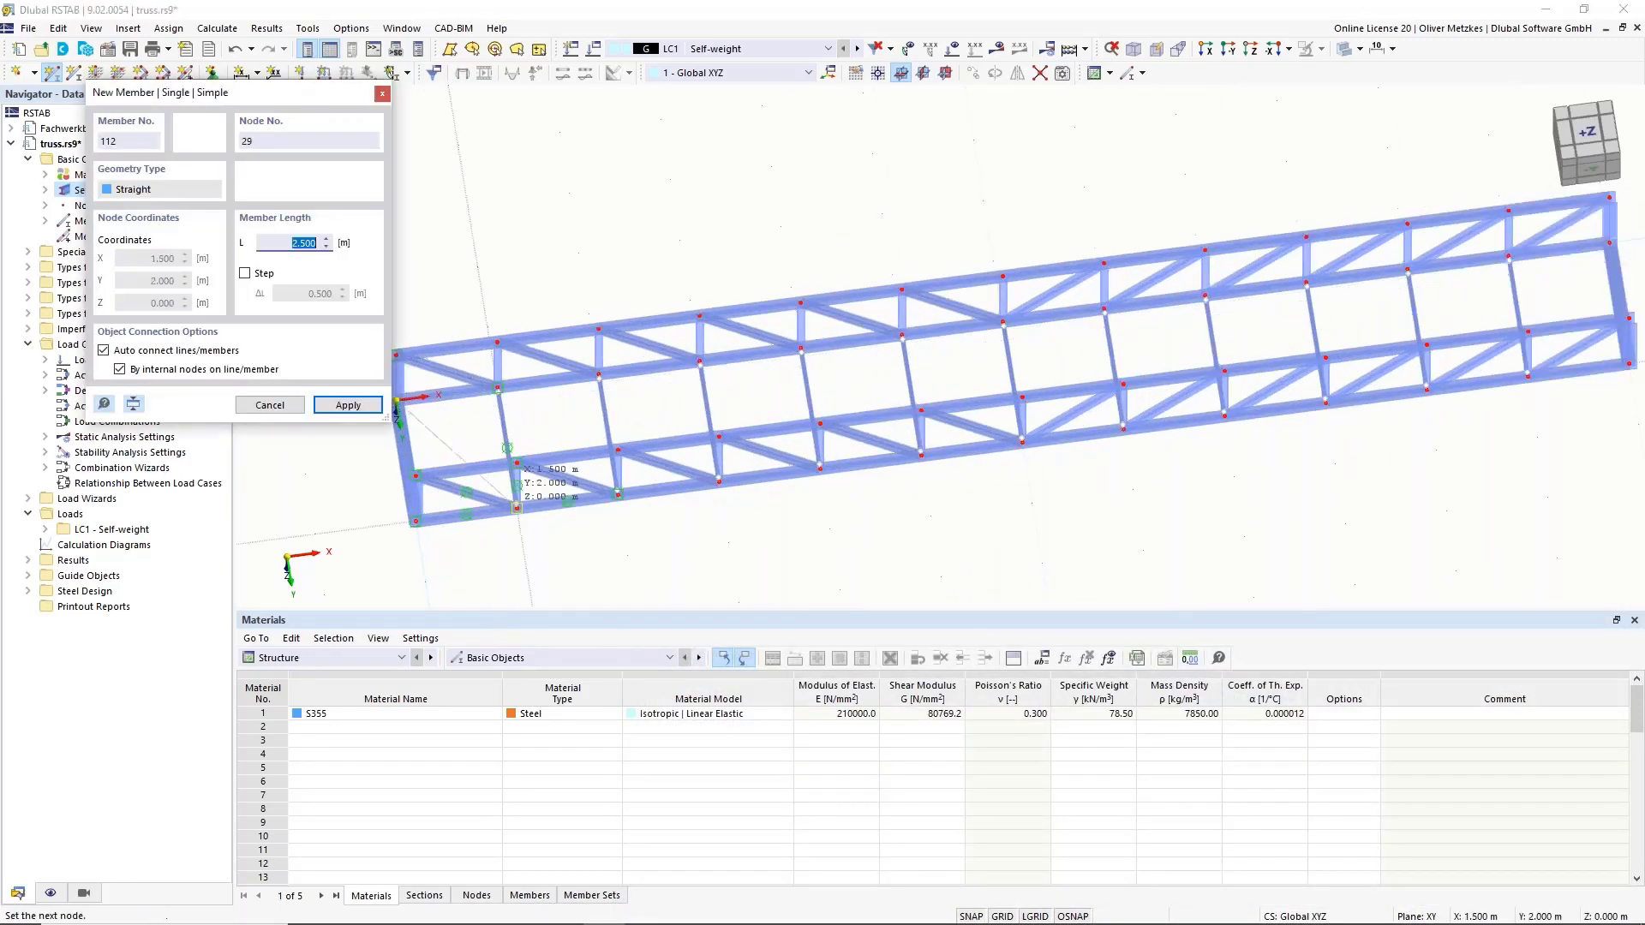
{"action": "left_click", "coordinate": [516, 462]}
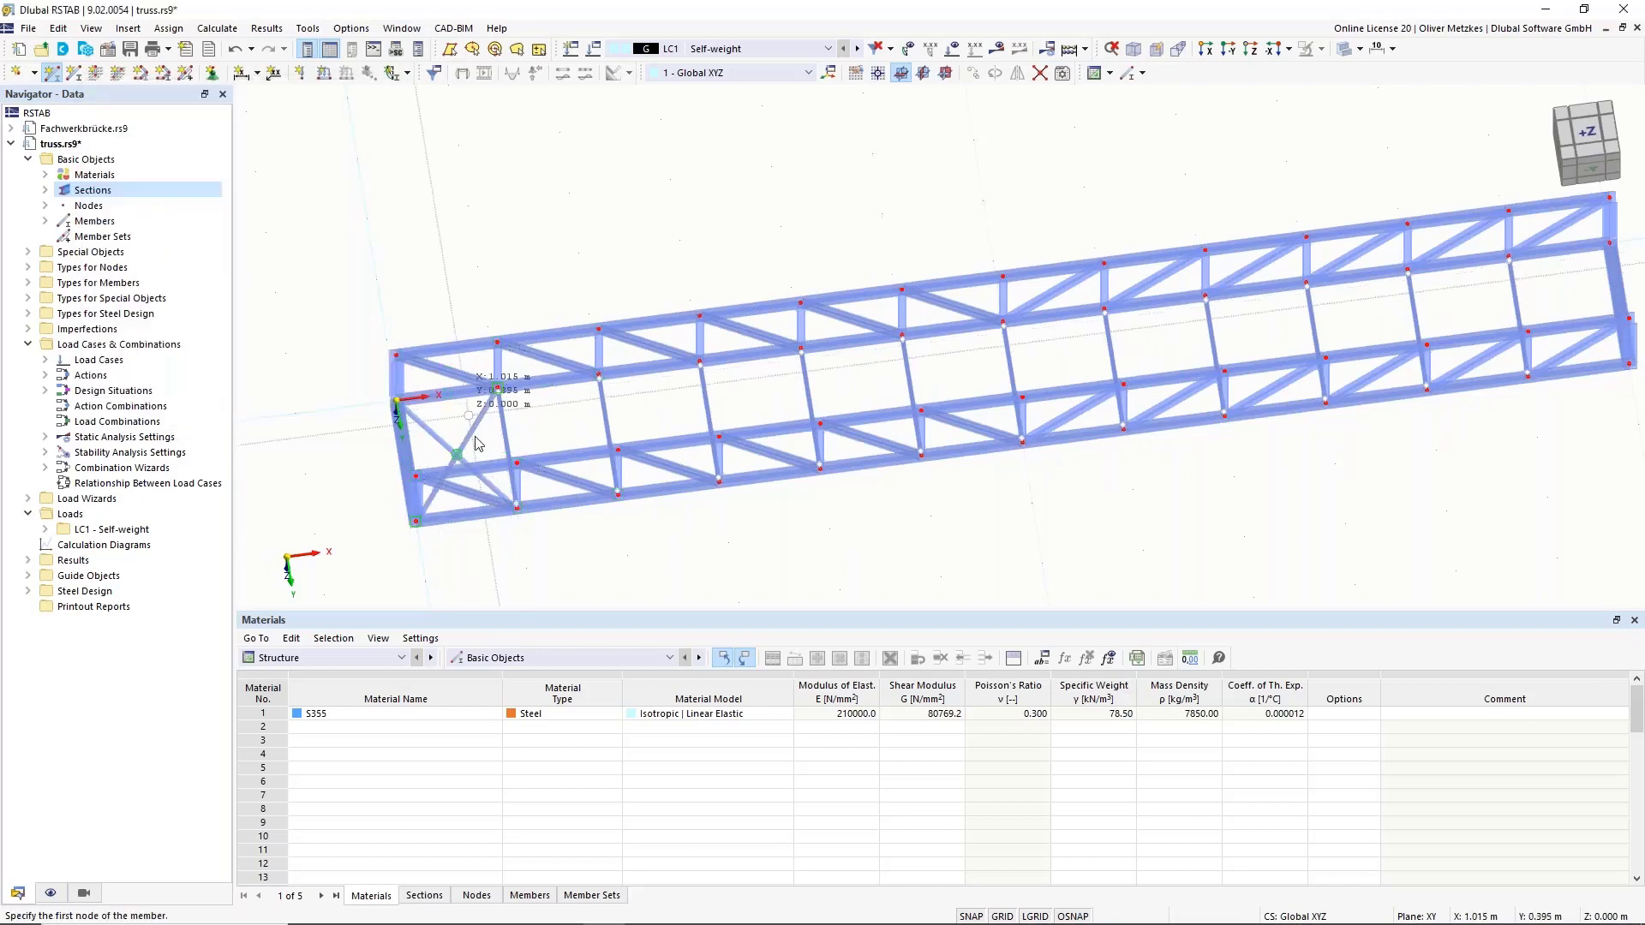
{"action": "key", "text": "Escape"}
{"action": "left_click_drag", "start_coordinate": [476, 443], "coordinate": [427, 422]}
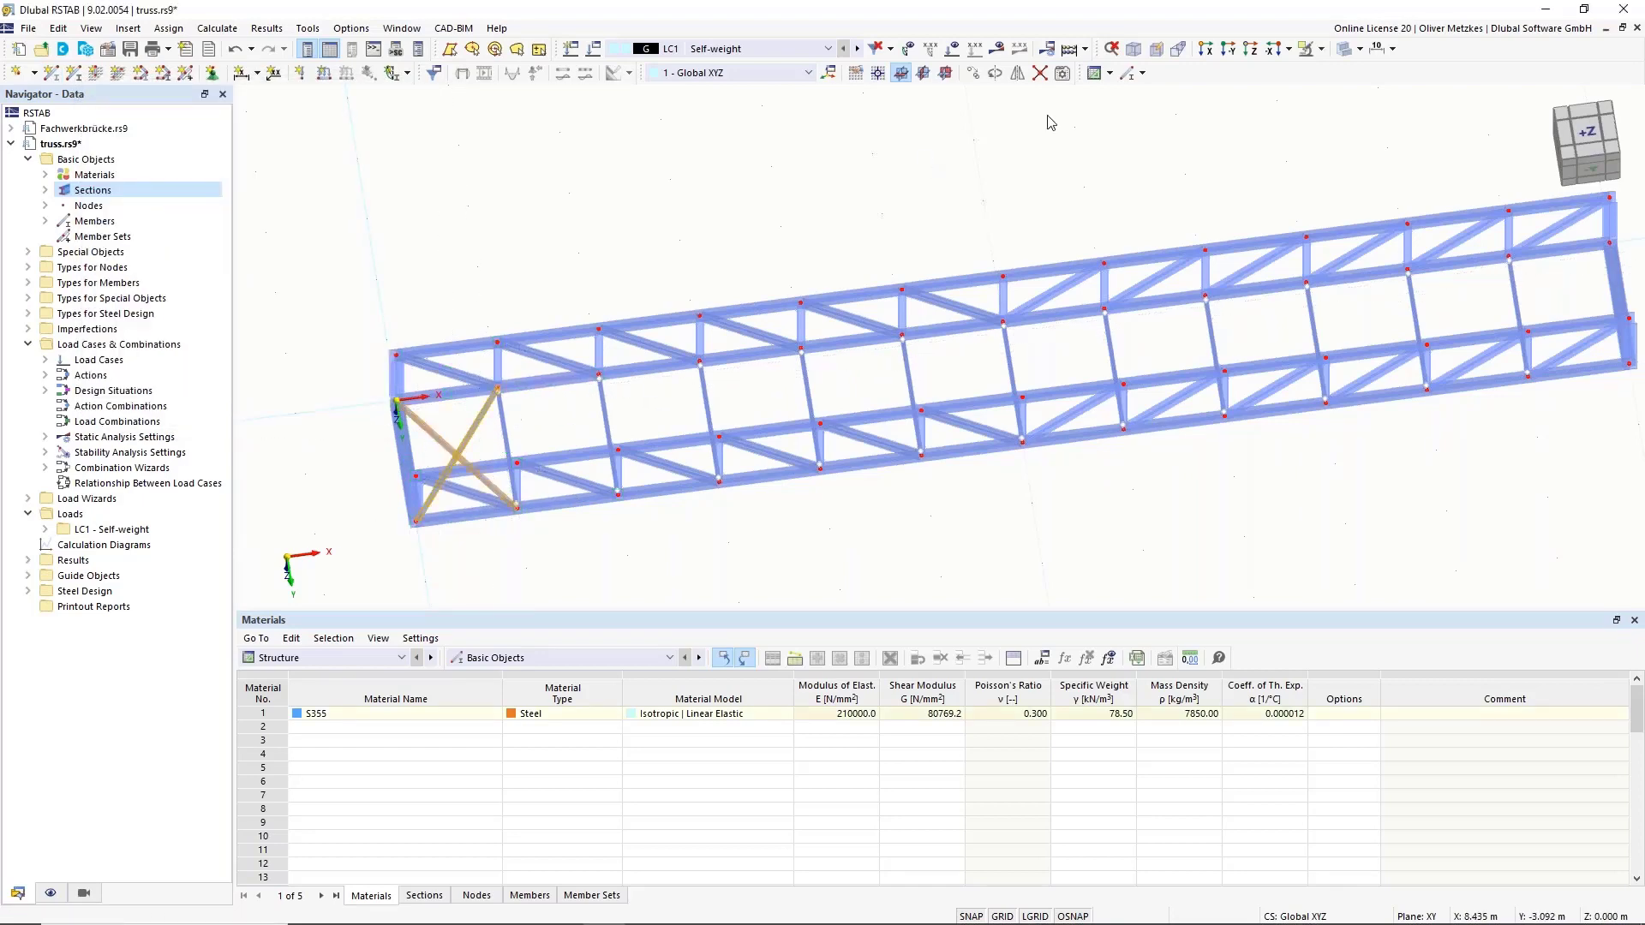
Copy the crossed diagonals once, 1.500 m along X into the next bay.
{"action": "left_click", "coordinate": [973, 72]}
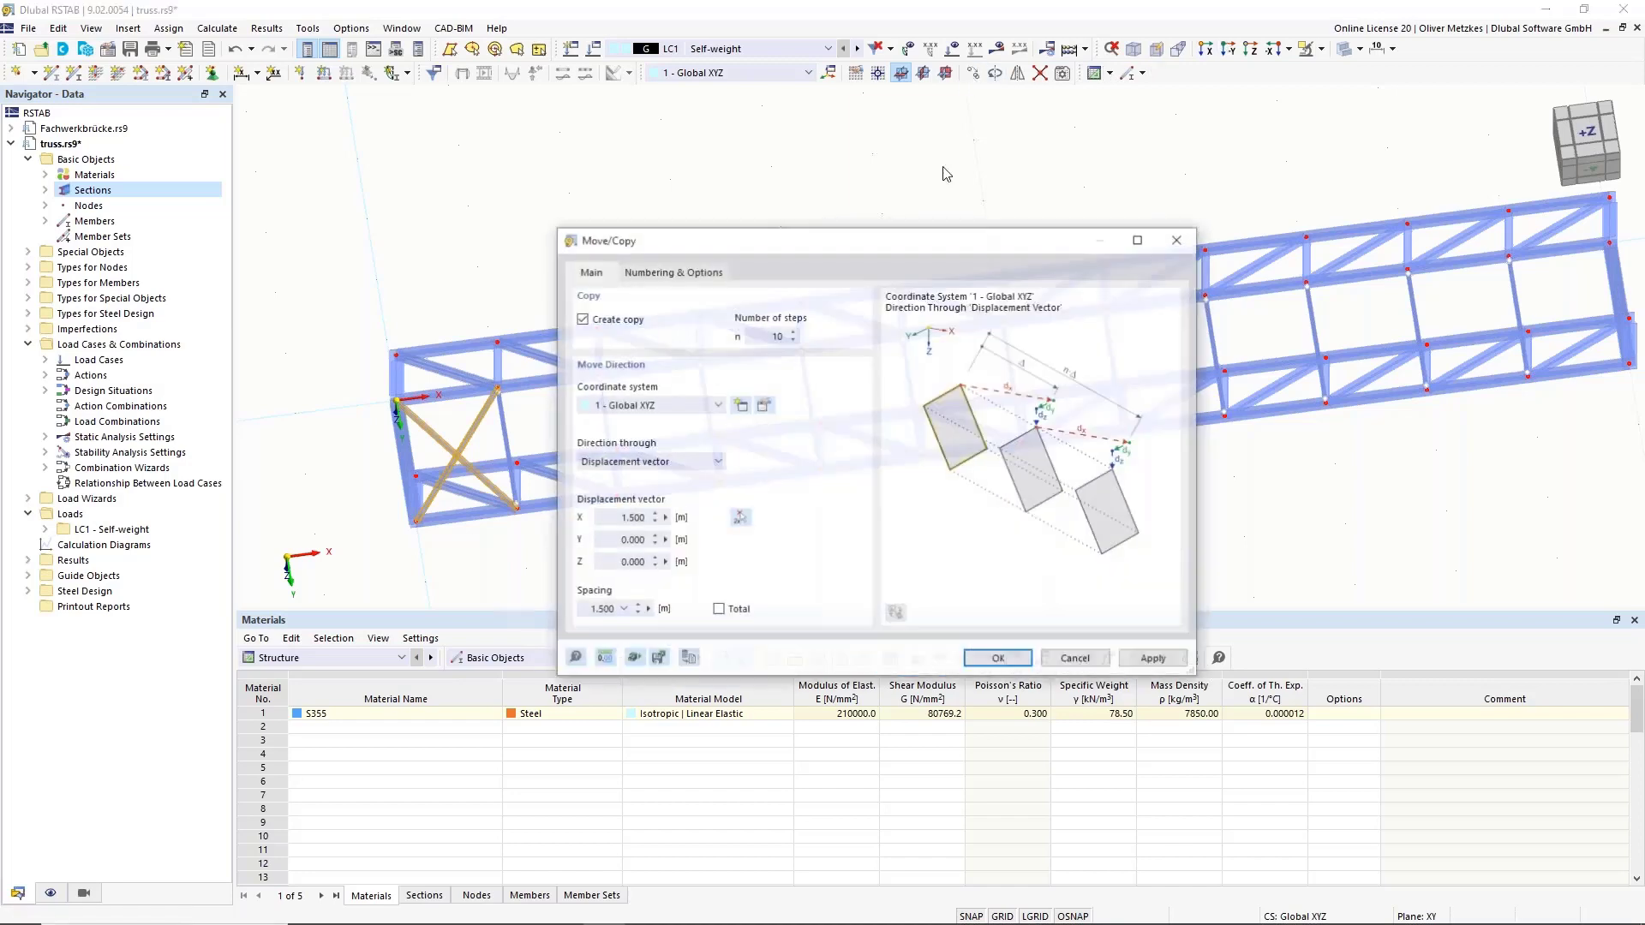
{"action": "type", "text": "1"}
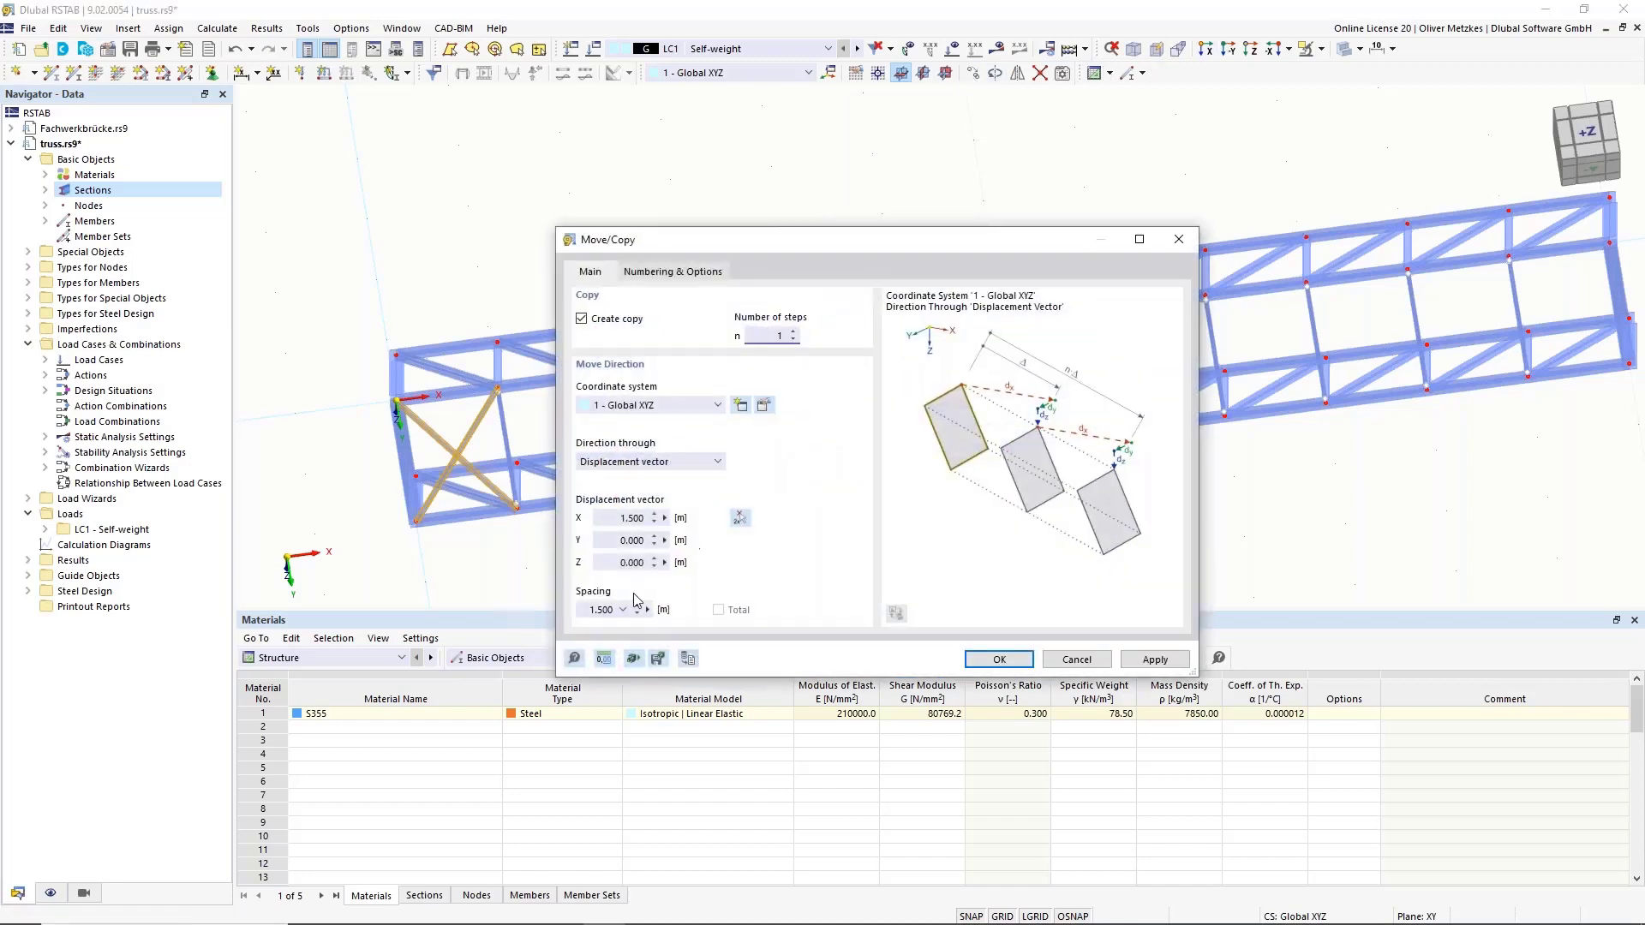
{"action": "left_click", "coordinate": [999, 658]}
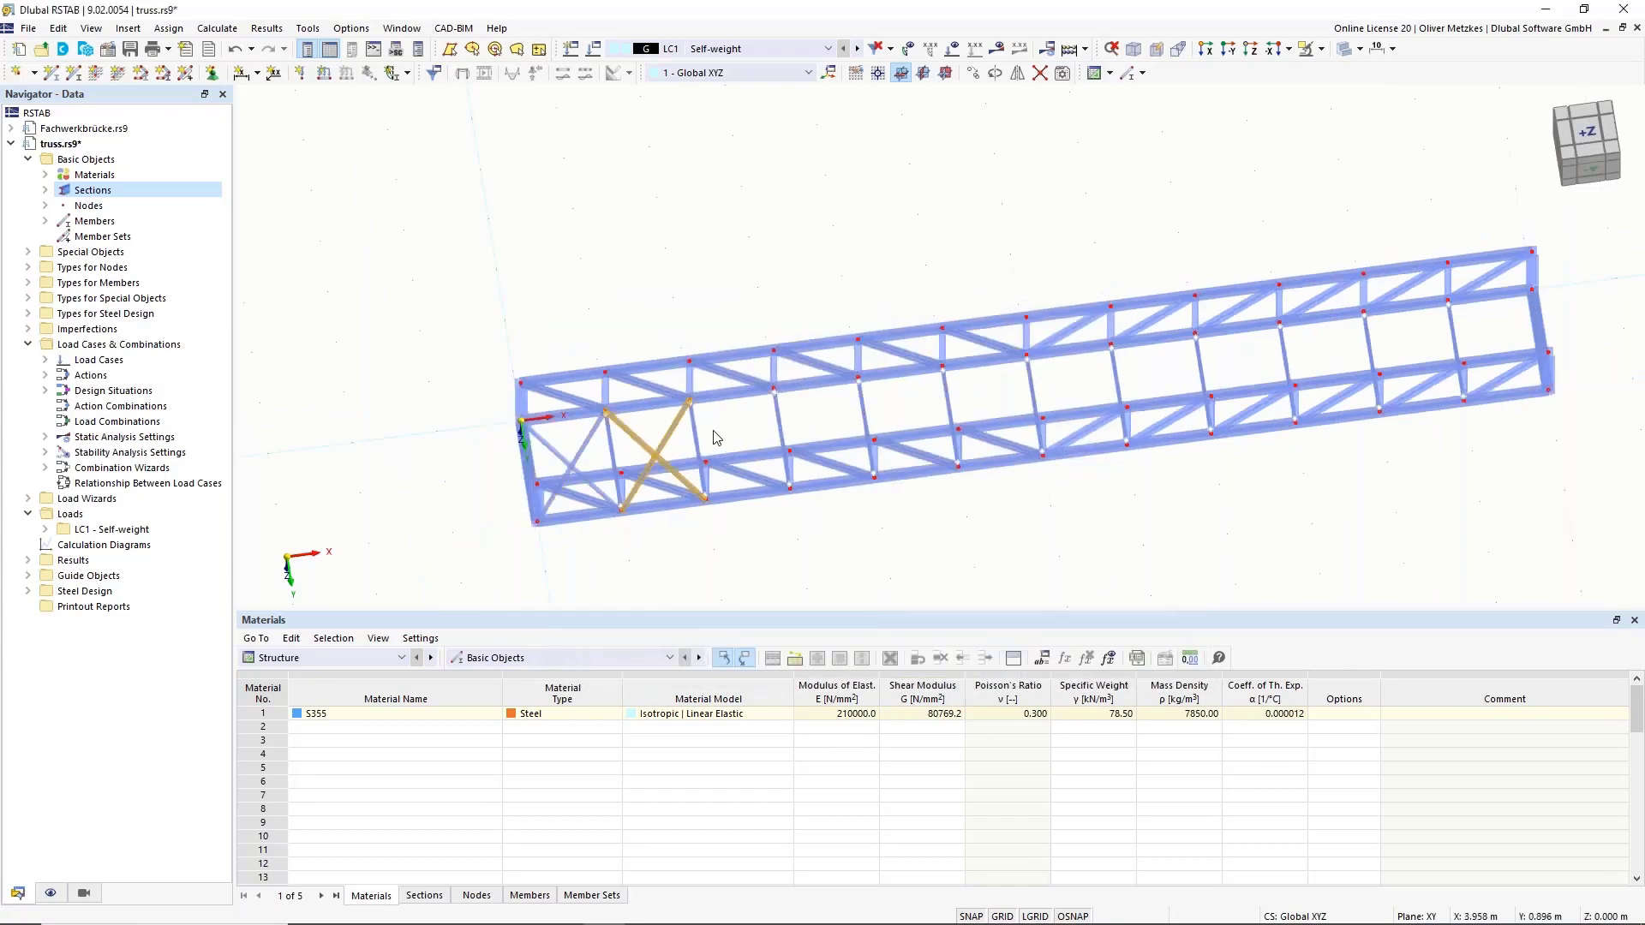
{"action": "scroll", "coordinate": [700, 439], "scroll_direction": "up", "scroll_amount": 3}
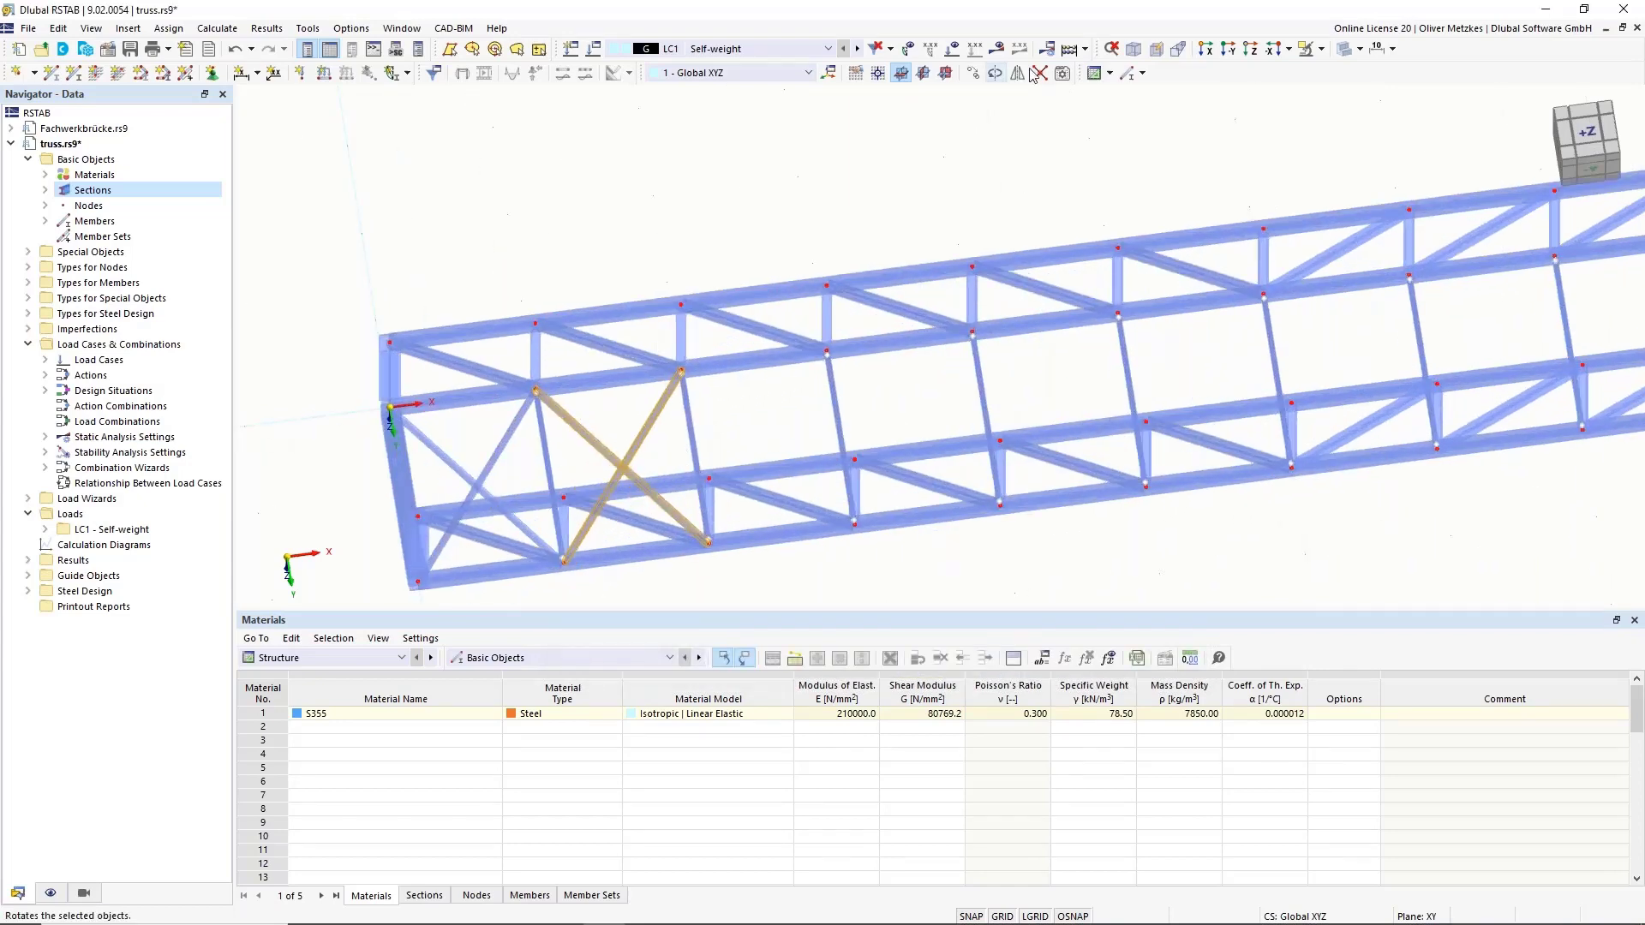
Copy the crossed bracing 10 more times at 1.500 m spacing along the truss.
{"action": "left_click", "coordinate": [974, 73]}
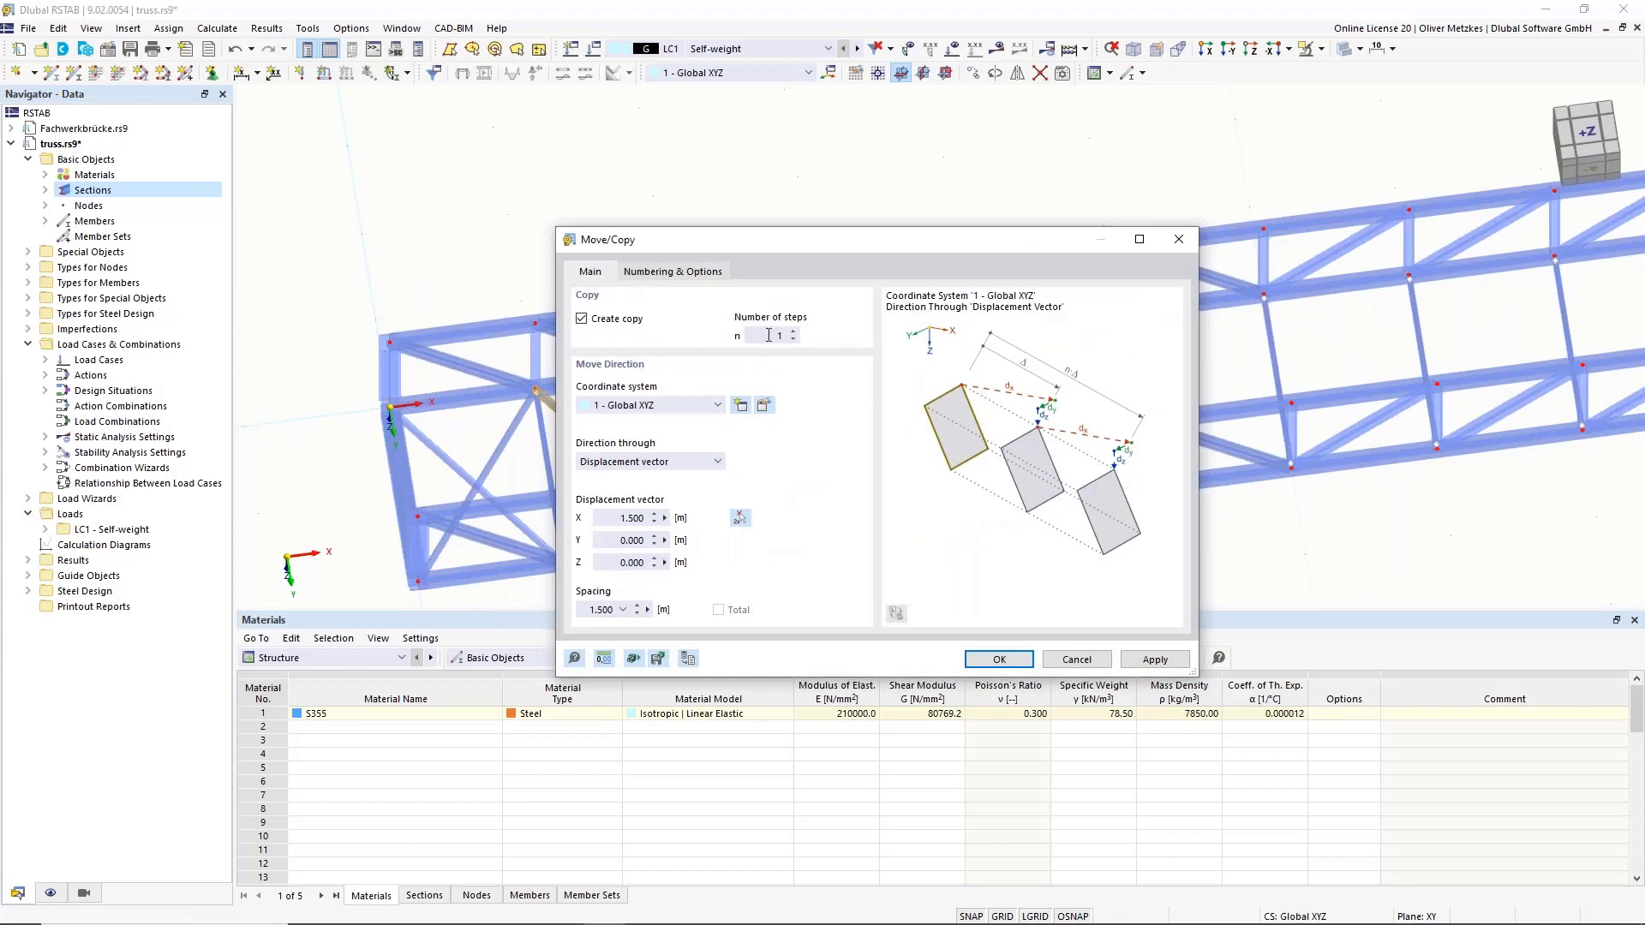
{"action": "left_click_drag", "start_coordinate": [904, 244], "coordinate": [1049, 221]}
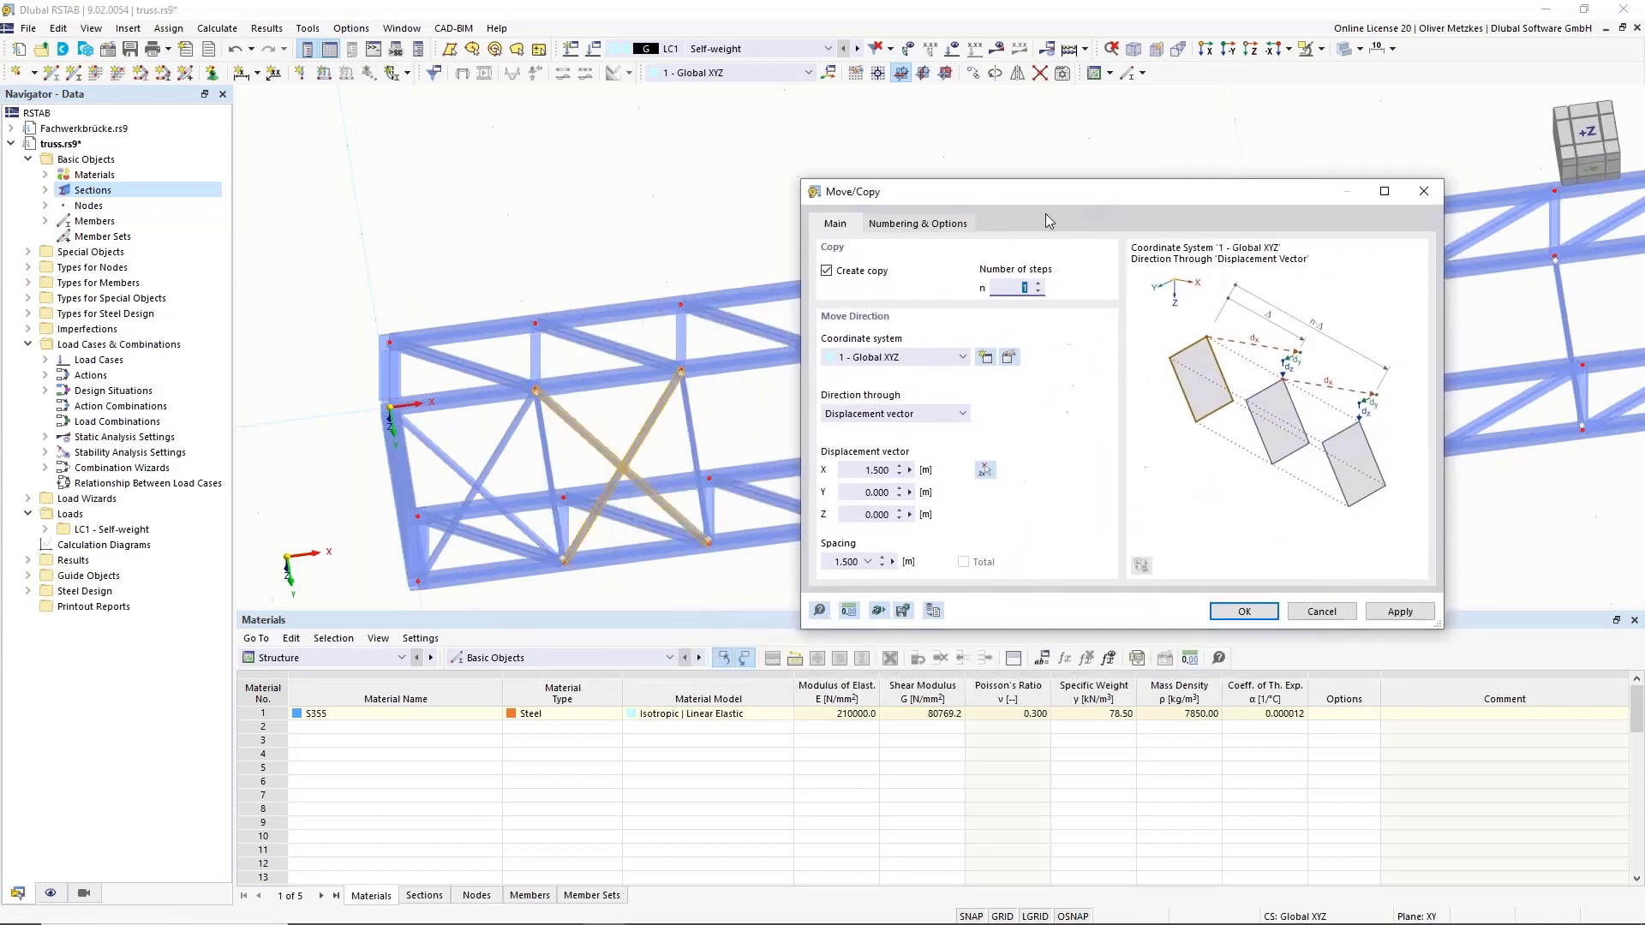
{"action": "type", "text": "10"}
{"action": "key", "text": "Return"}
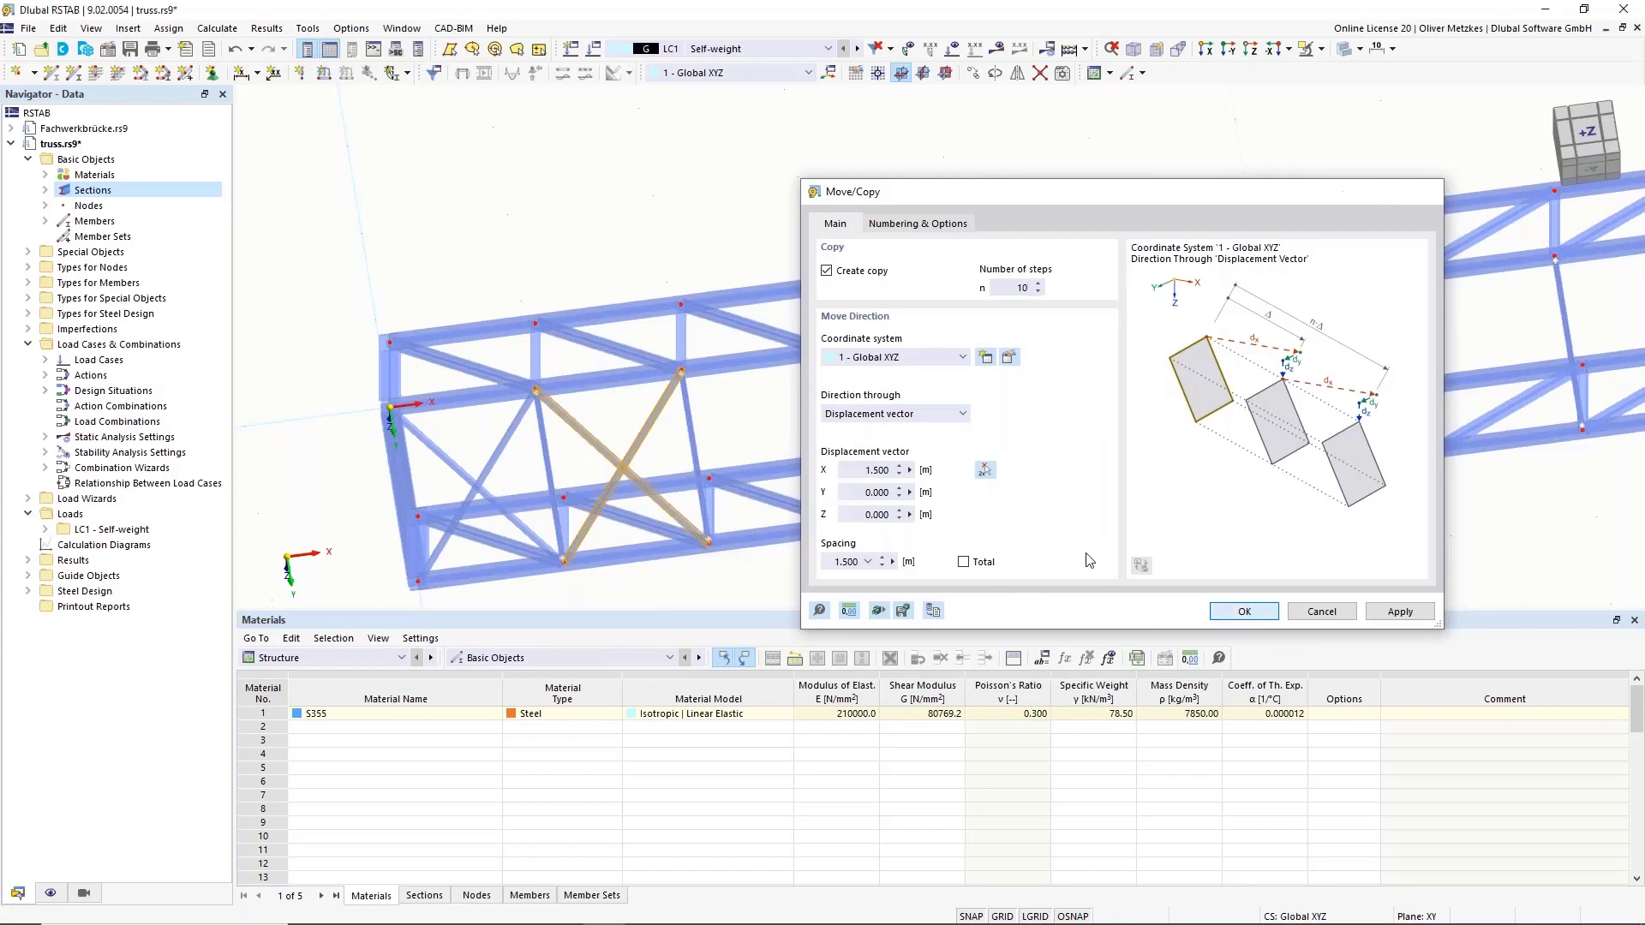
{"action": "scroll", "coordinate": [1251, 520], "scroll_direction": "down", "scroll_amount": 2}
{"action": "middle_click_drag", "start_coordinate": [1251, 519], "coordinate": [855, 439]}
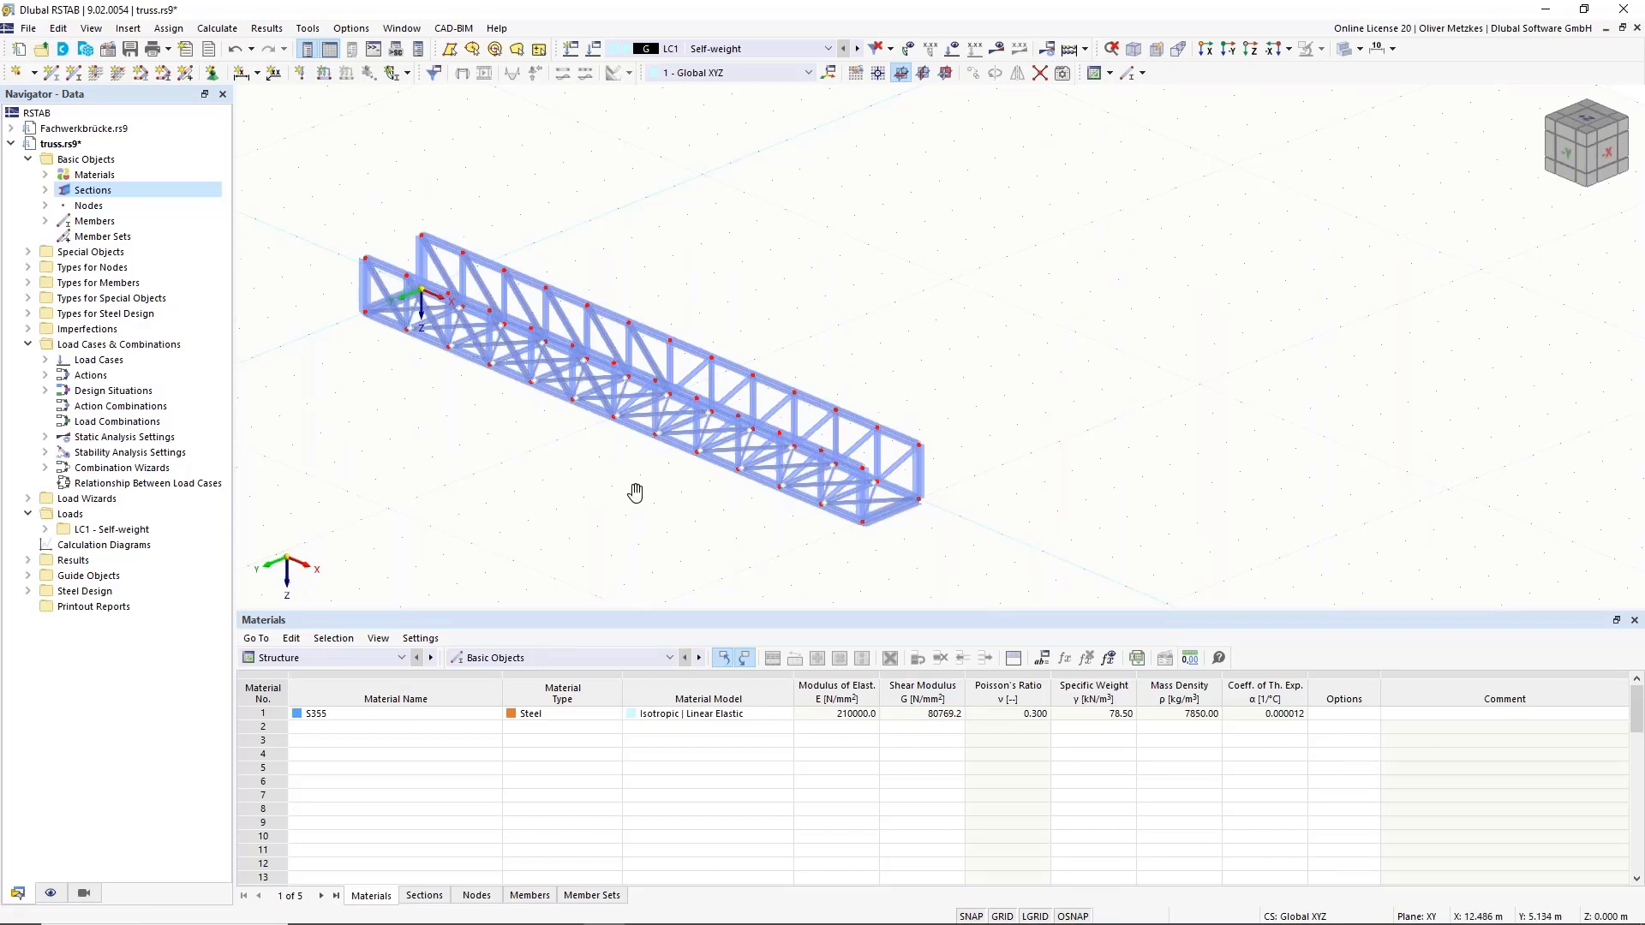
{"action": "middle_click_drag", "start_coordinate": [632, 492], "coordinate": [827, 480], "text": "ctrl"}
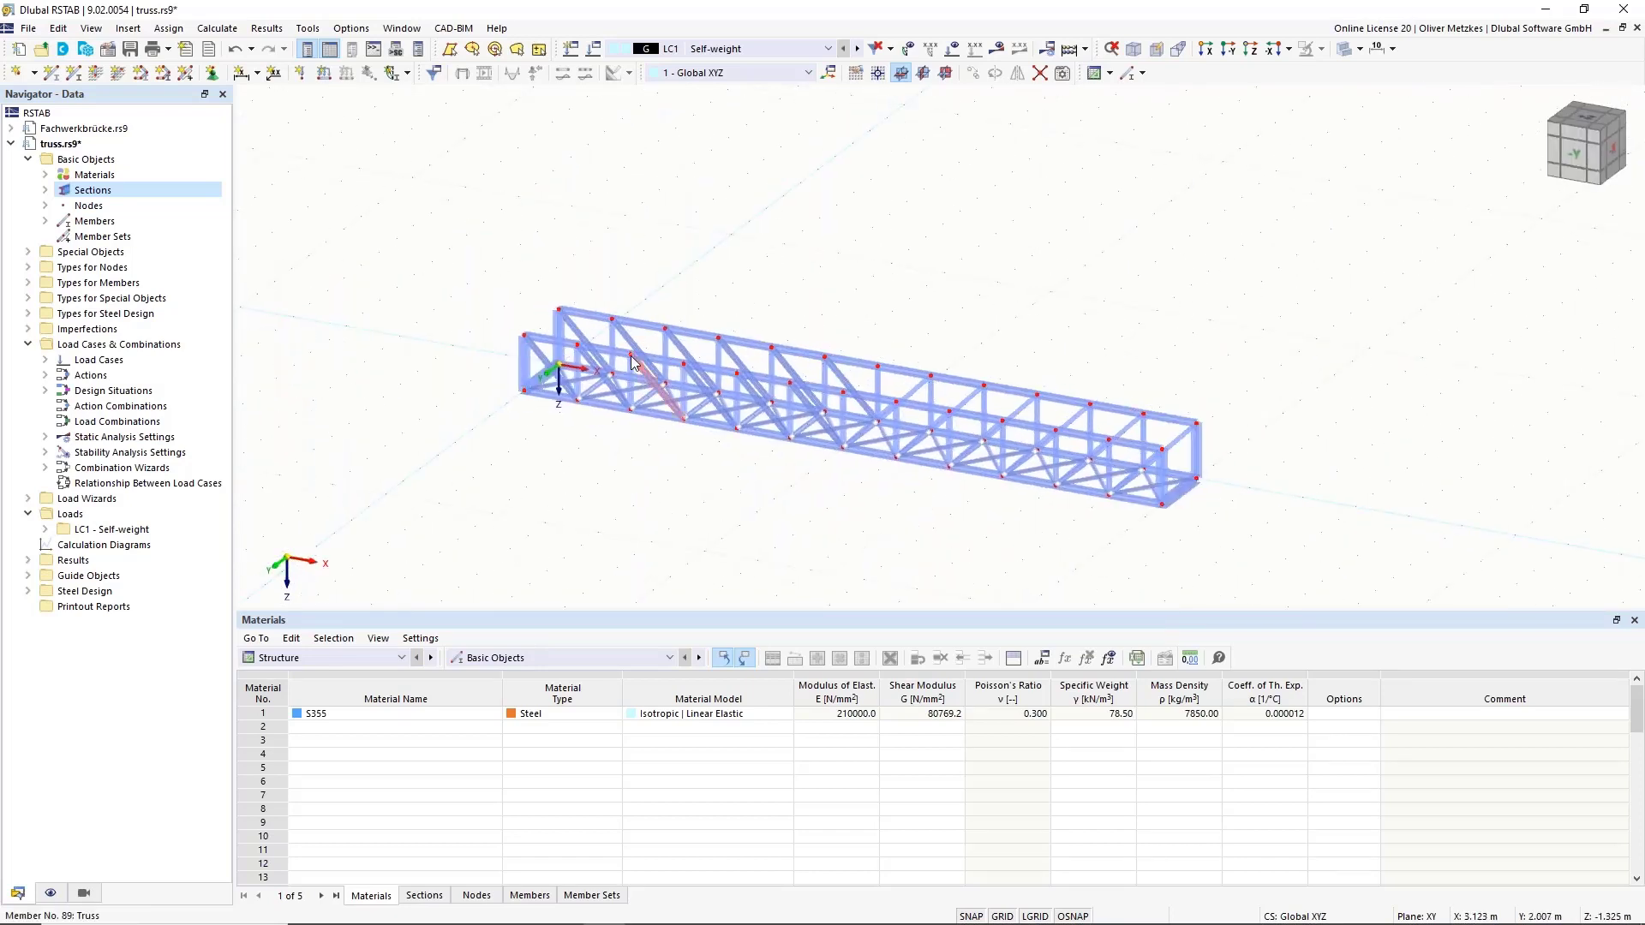
{"action": "scroll", "coordinate": [553, 371], "scroll_direction": "up", "scroll_amount": 3}
Create nodal support 6 with φZ released and assign it to node 1.
{"action": "middle_click_drag", "start_coordinate": [716, 364], "coordinate": [498, 251]}
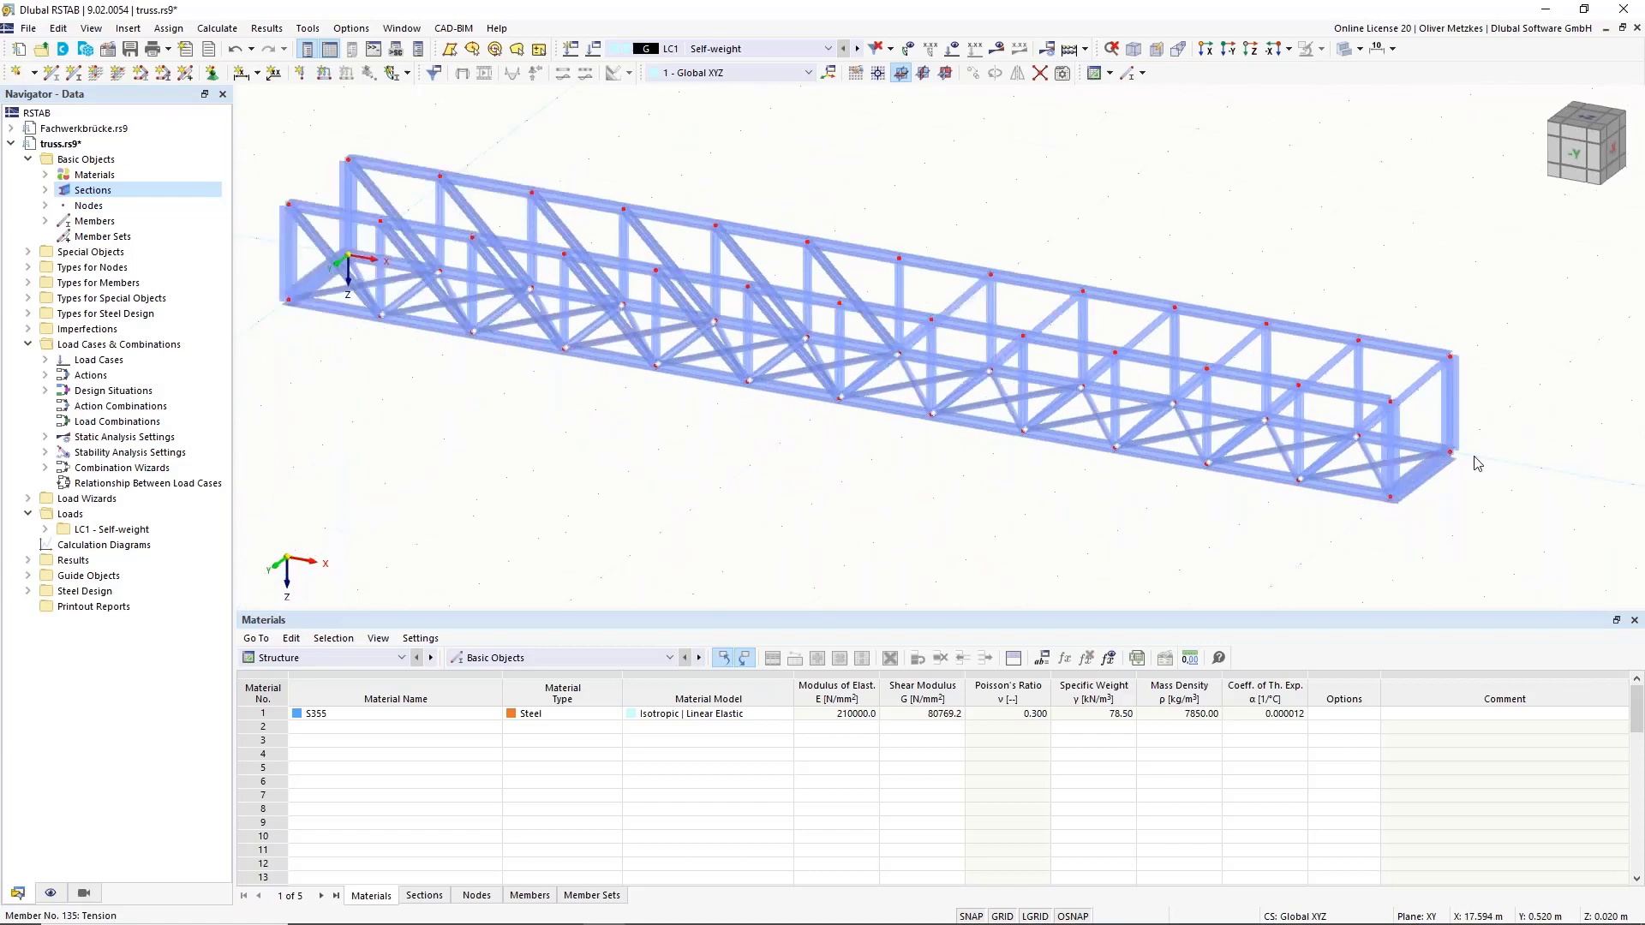
{"action": "left_click", "coordinate": [212, 75]}
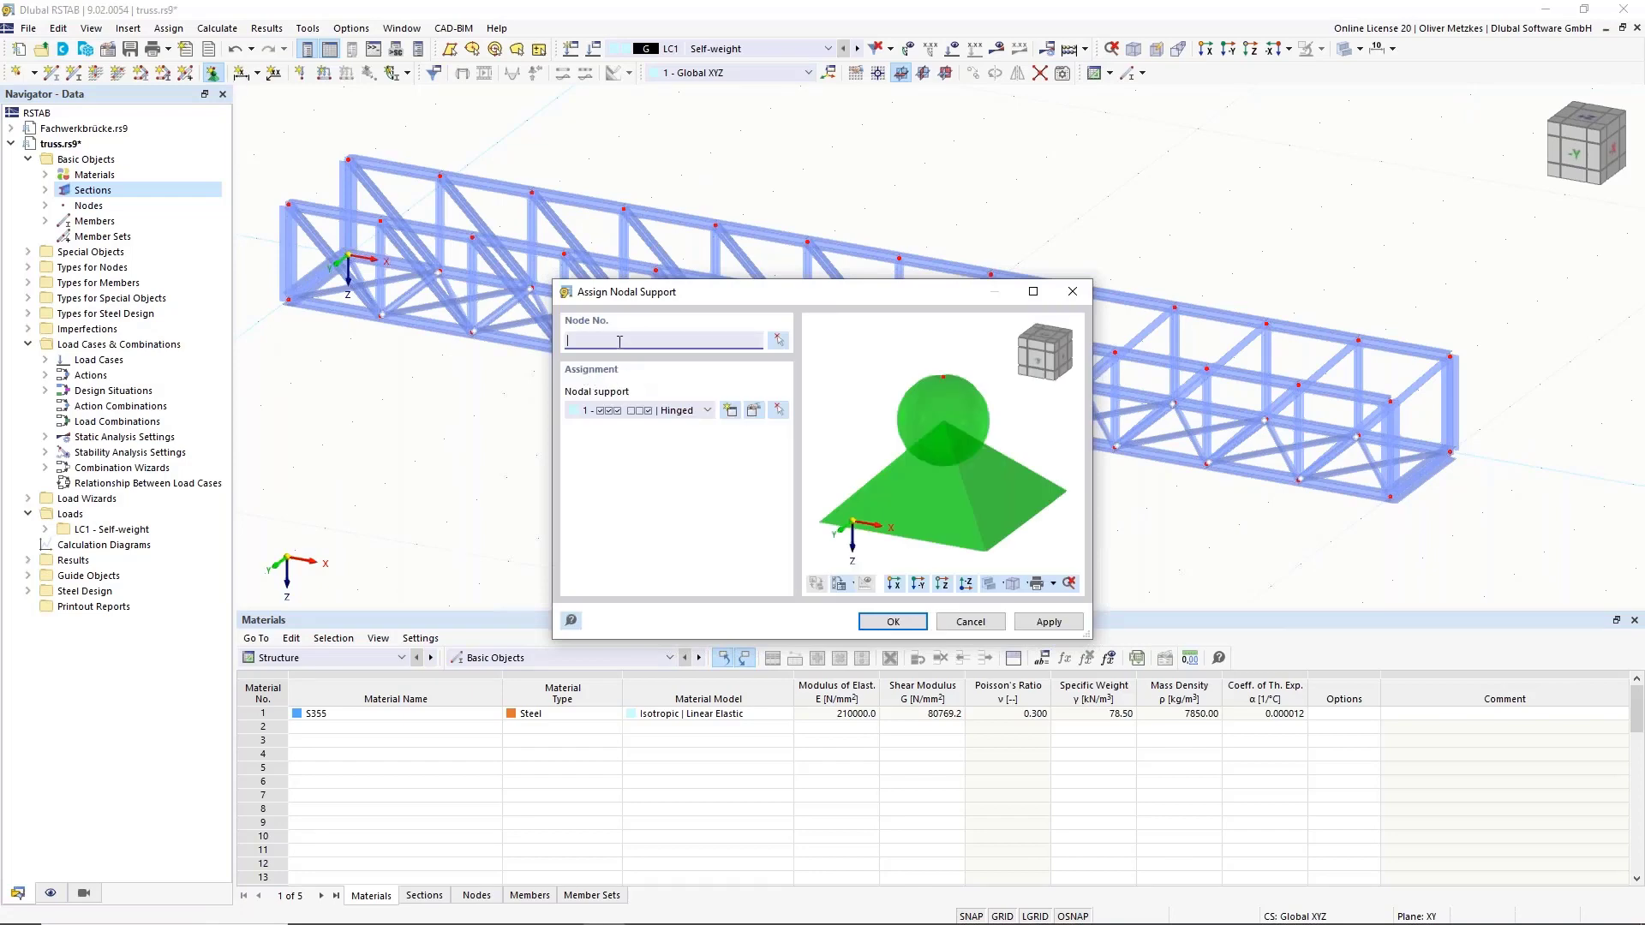
{"action": "left_click", "coordinate": [740, 415]}
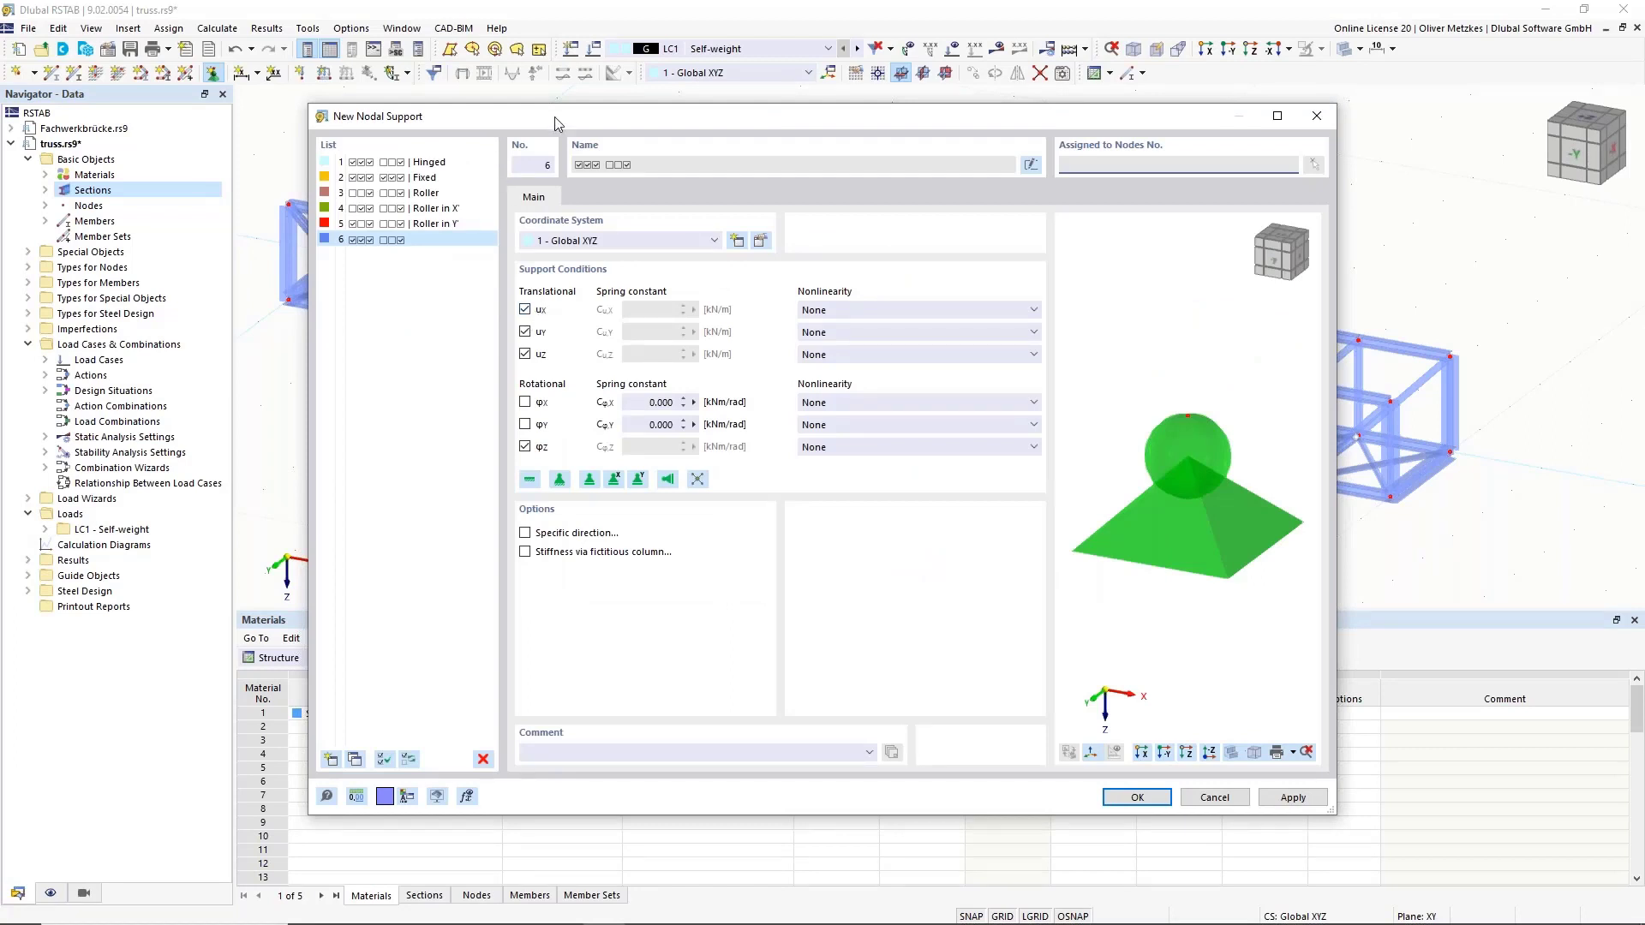
{"action": "left_click_drag", "start_coordinate": [554, 116], "coordinate": [681, 119]}
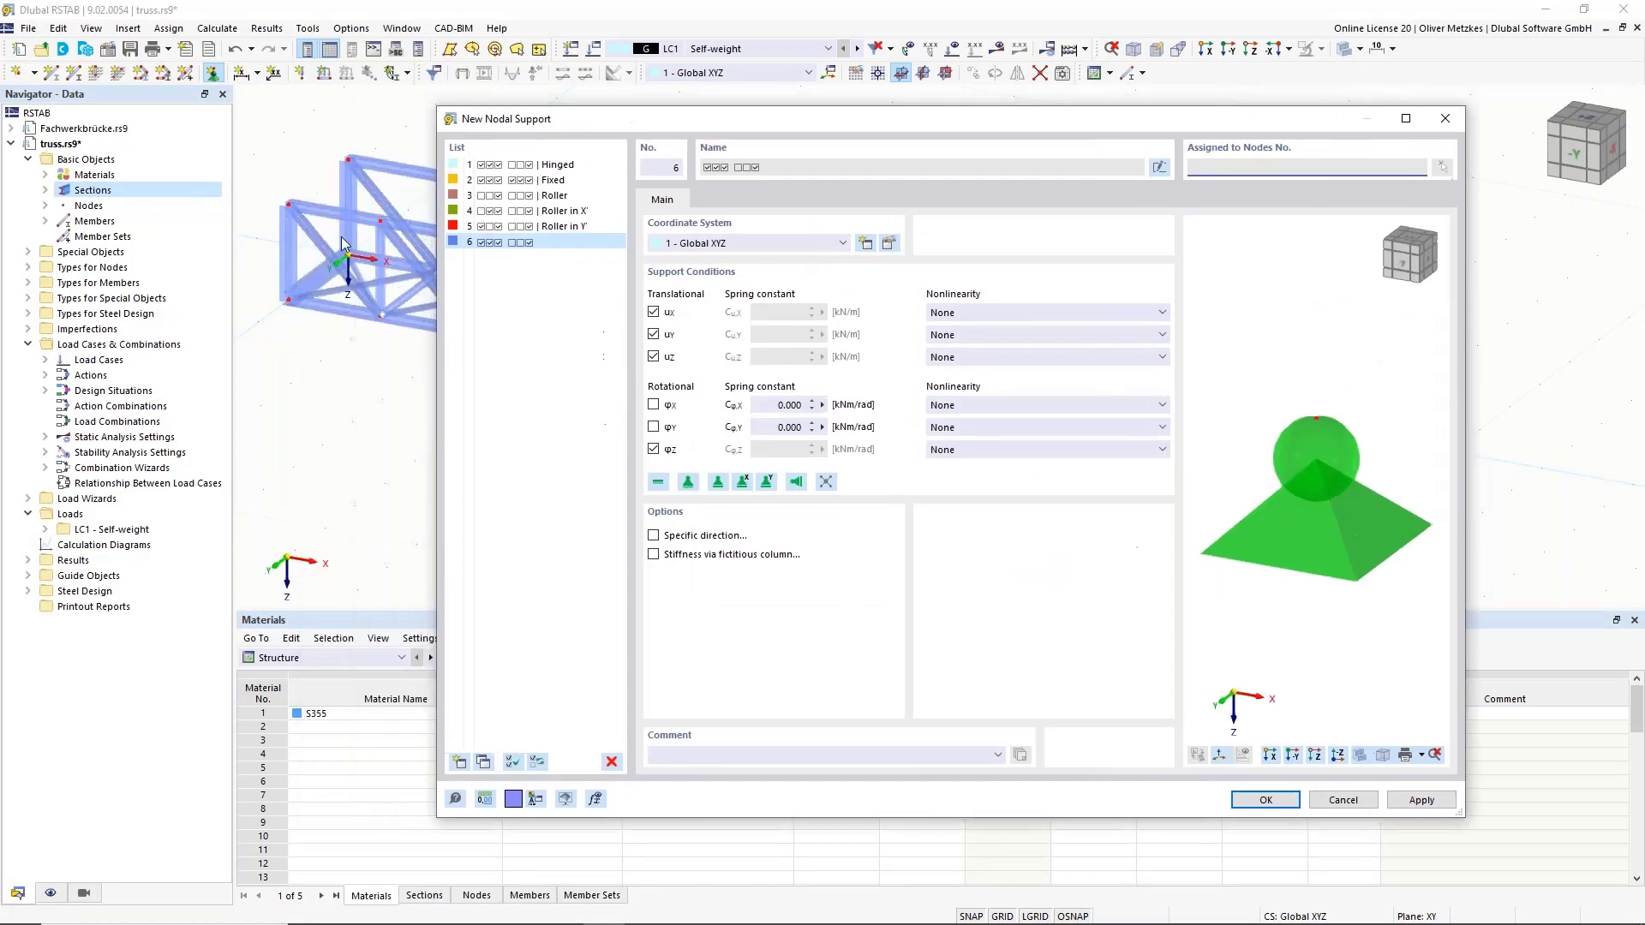
{"action": "left_click", "coordinate": [653, 449]}
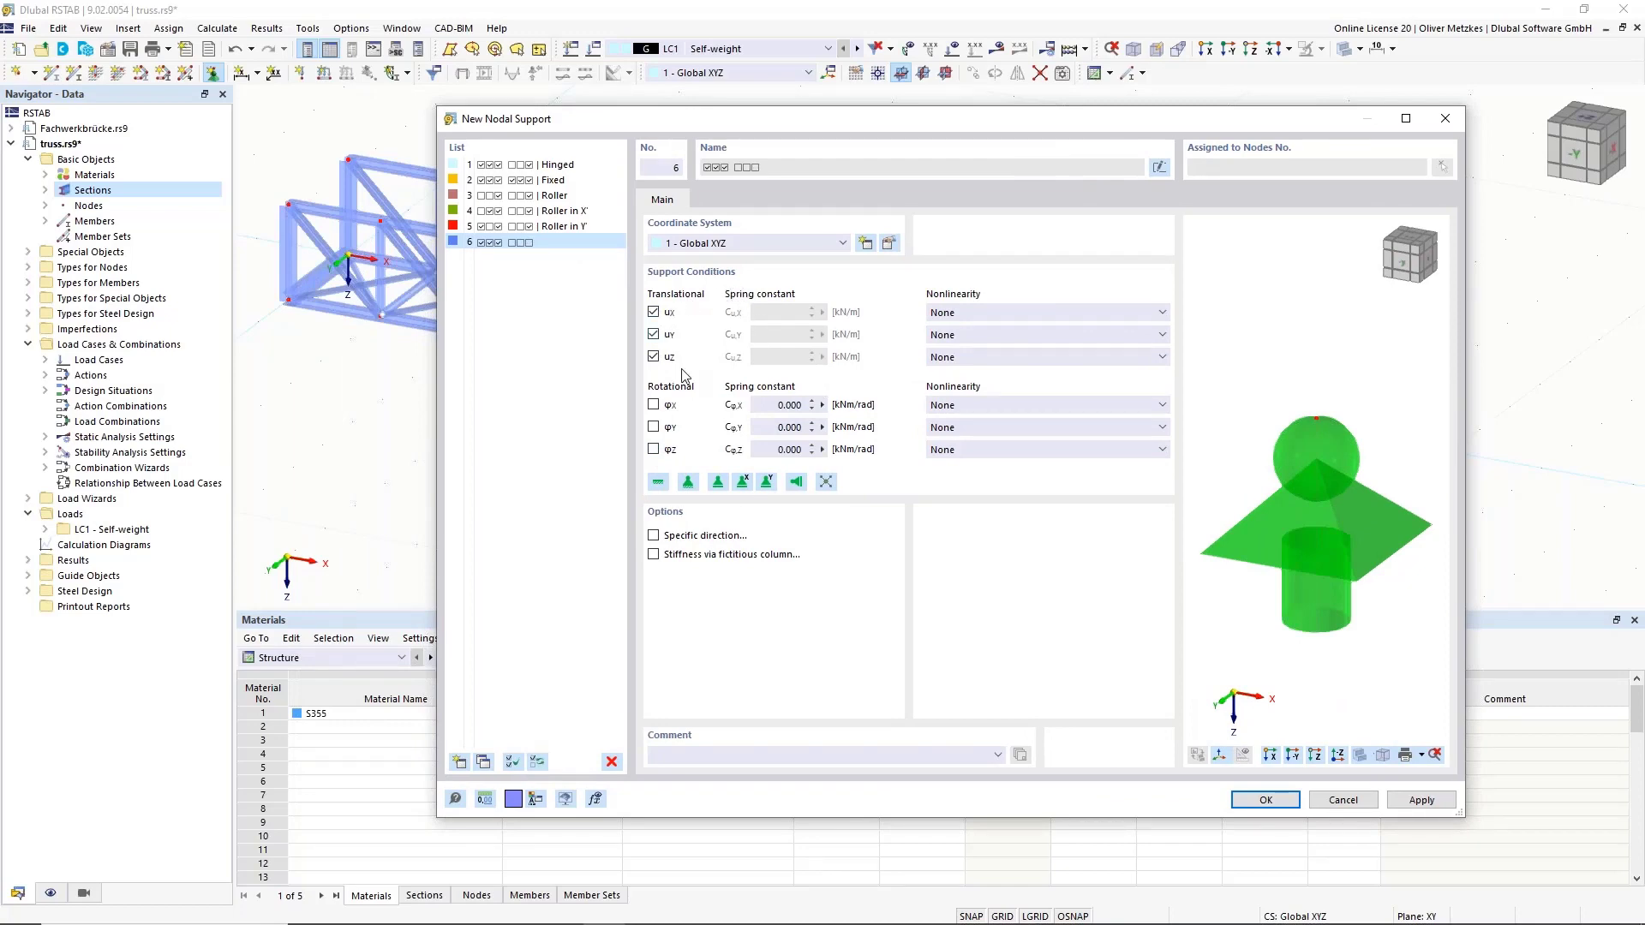
{"action": "left_click", "coordinate": [1265, 799]}
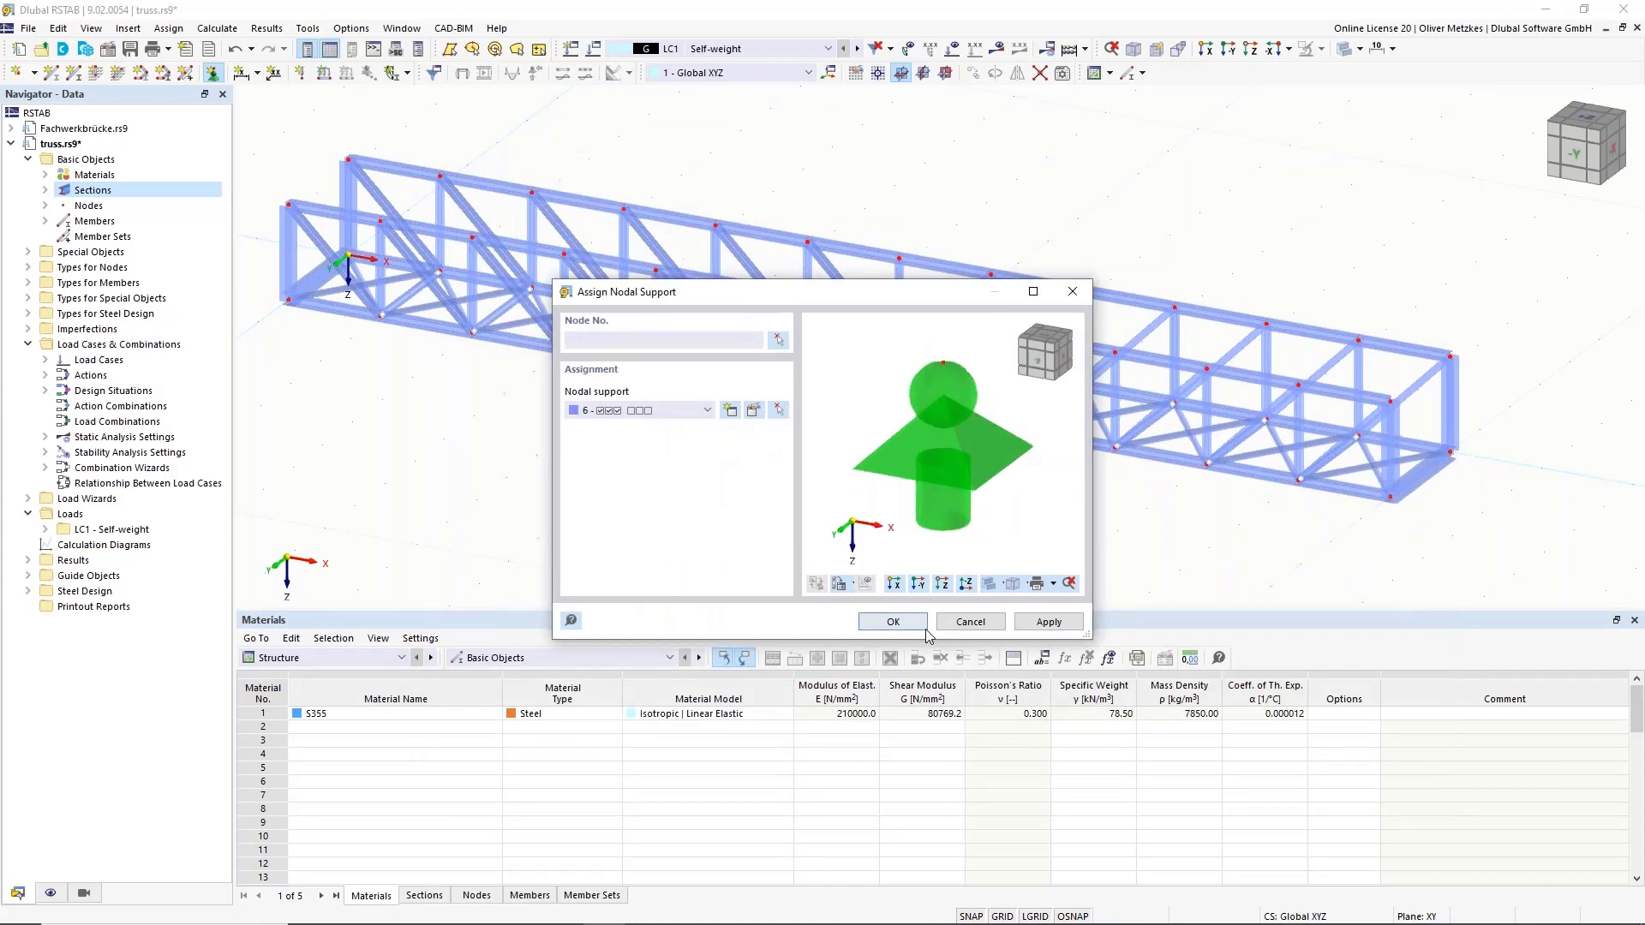
{"action": "left_click", "coordinate": [893, 622]}
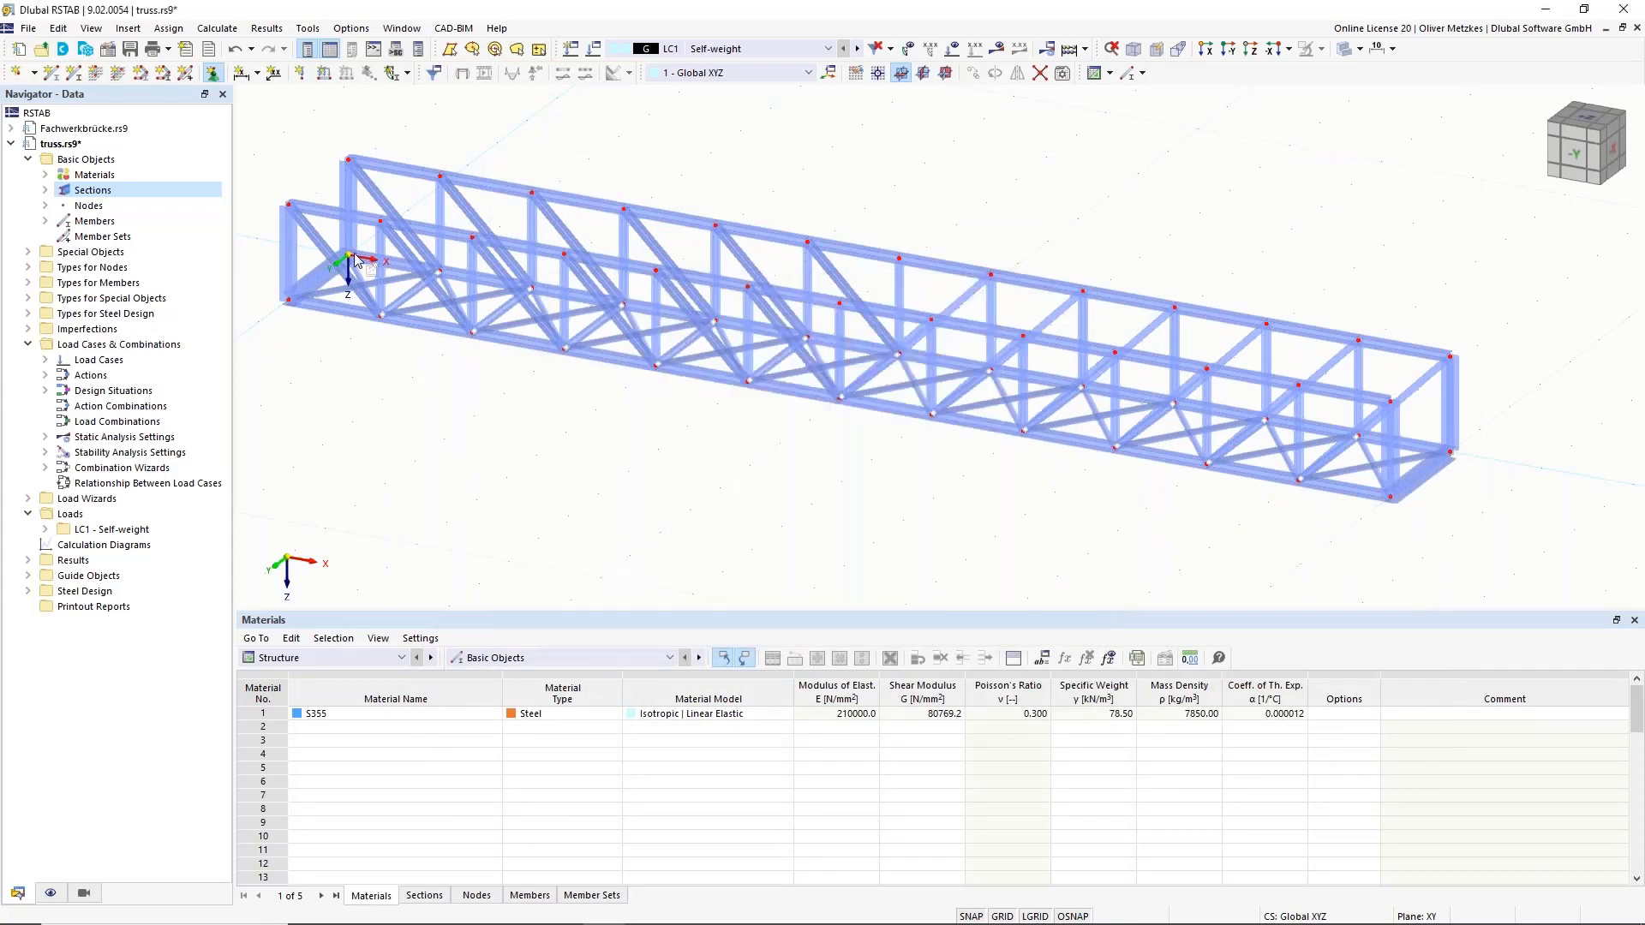
{"action": "scroll", "coordinate": [326, 283], "scroll_direction": "up", "scroll_amount": 5}
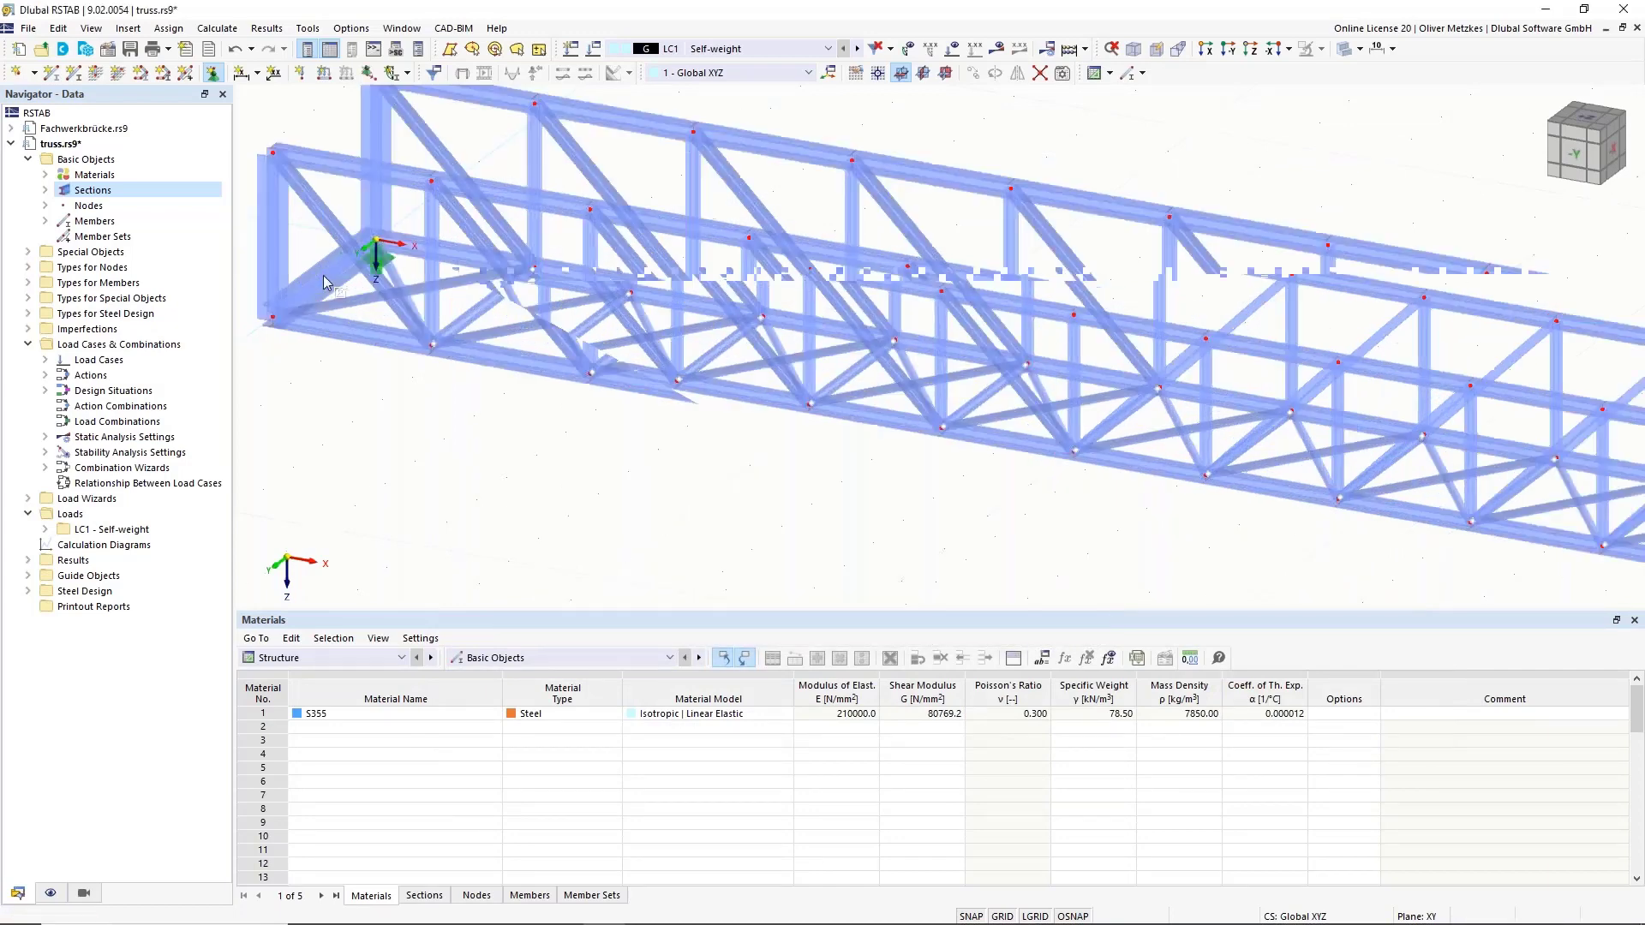
{"action": "scroll", "coordinate": [344, 318], "scroll_direction": "down", "scroll_amount": 4}
{"action": "key", "text": "Escape"}
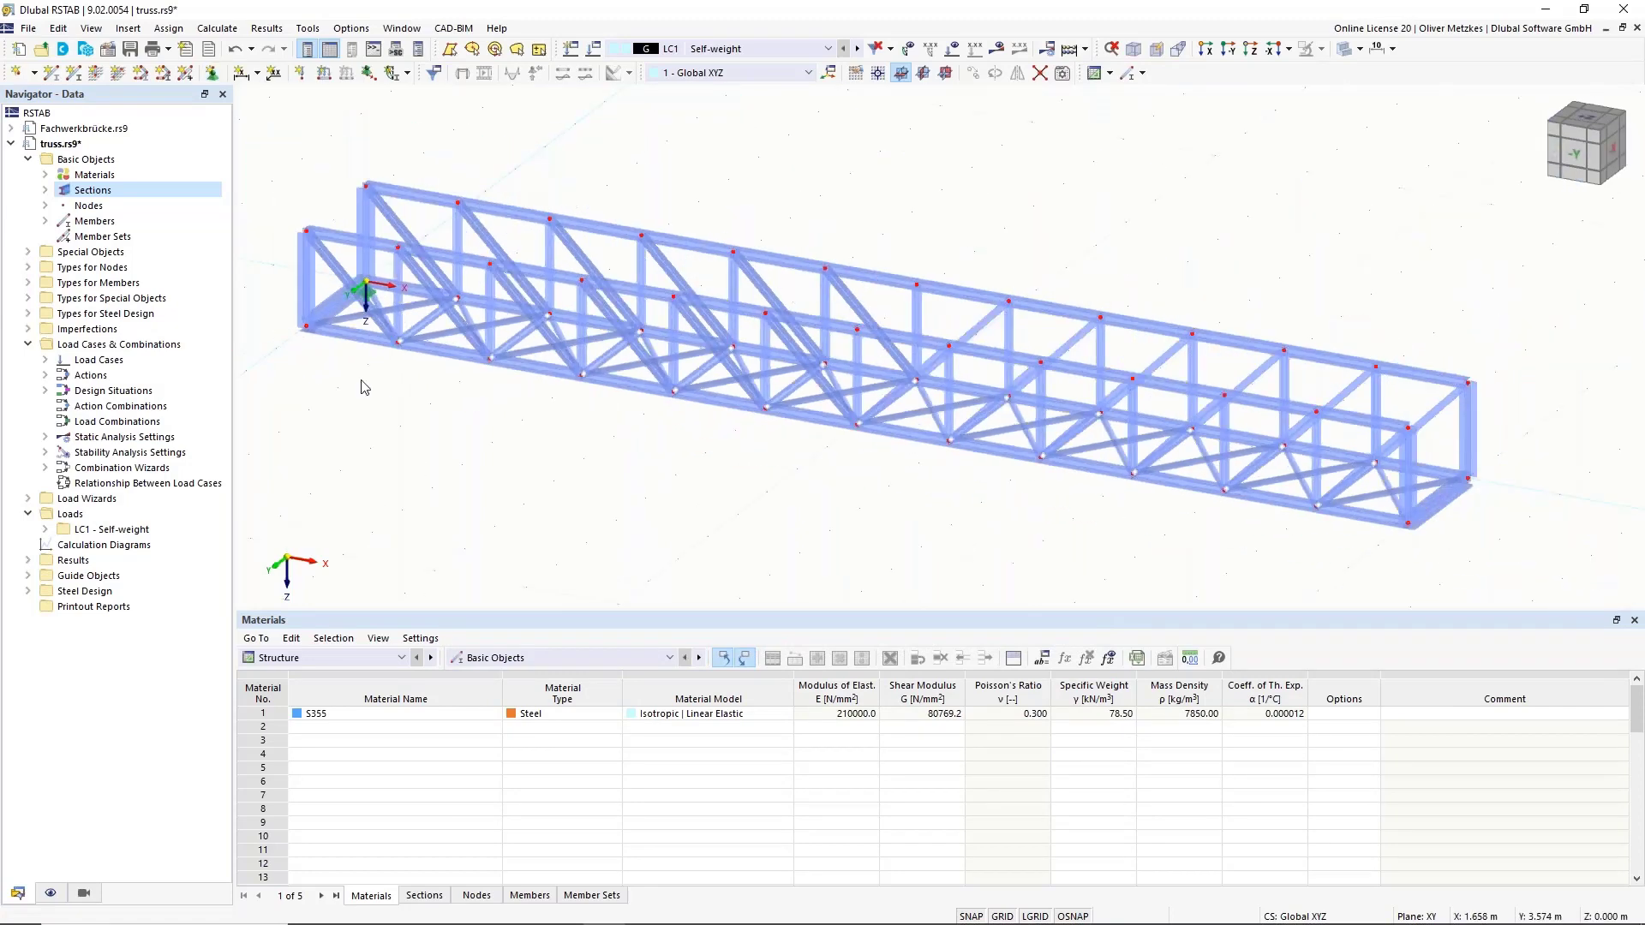
Create nodal support 7 with uY and φZ released and place it on node 27.
{"action": "left_click", "coordinate": [212, 72]}
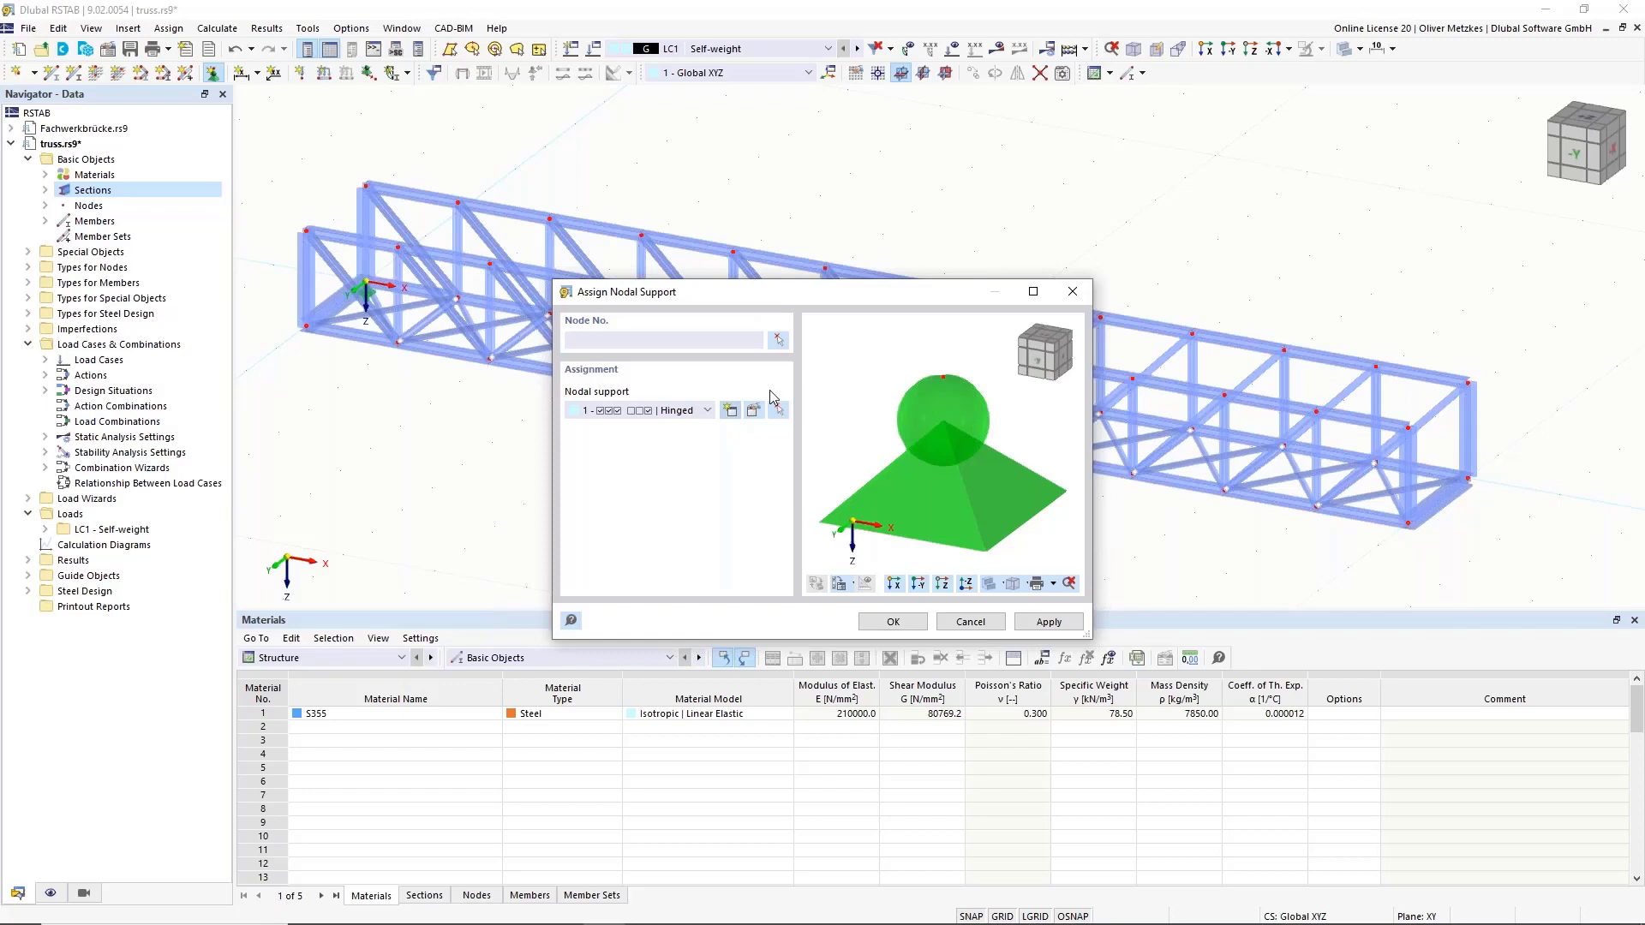
{"action": "left_click", "coordinate": [730, 410]}
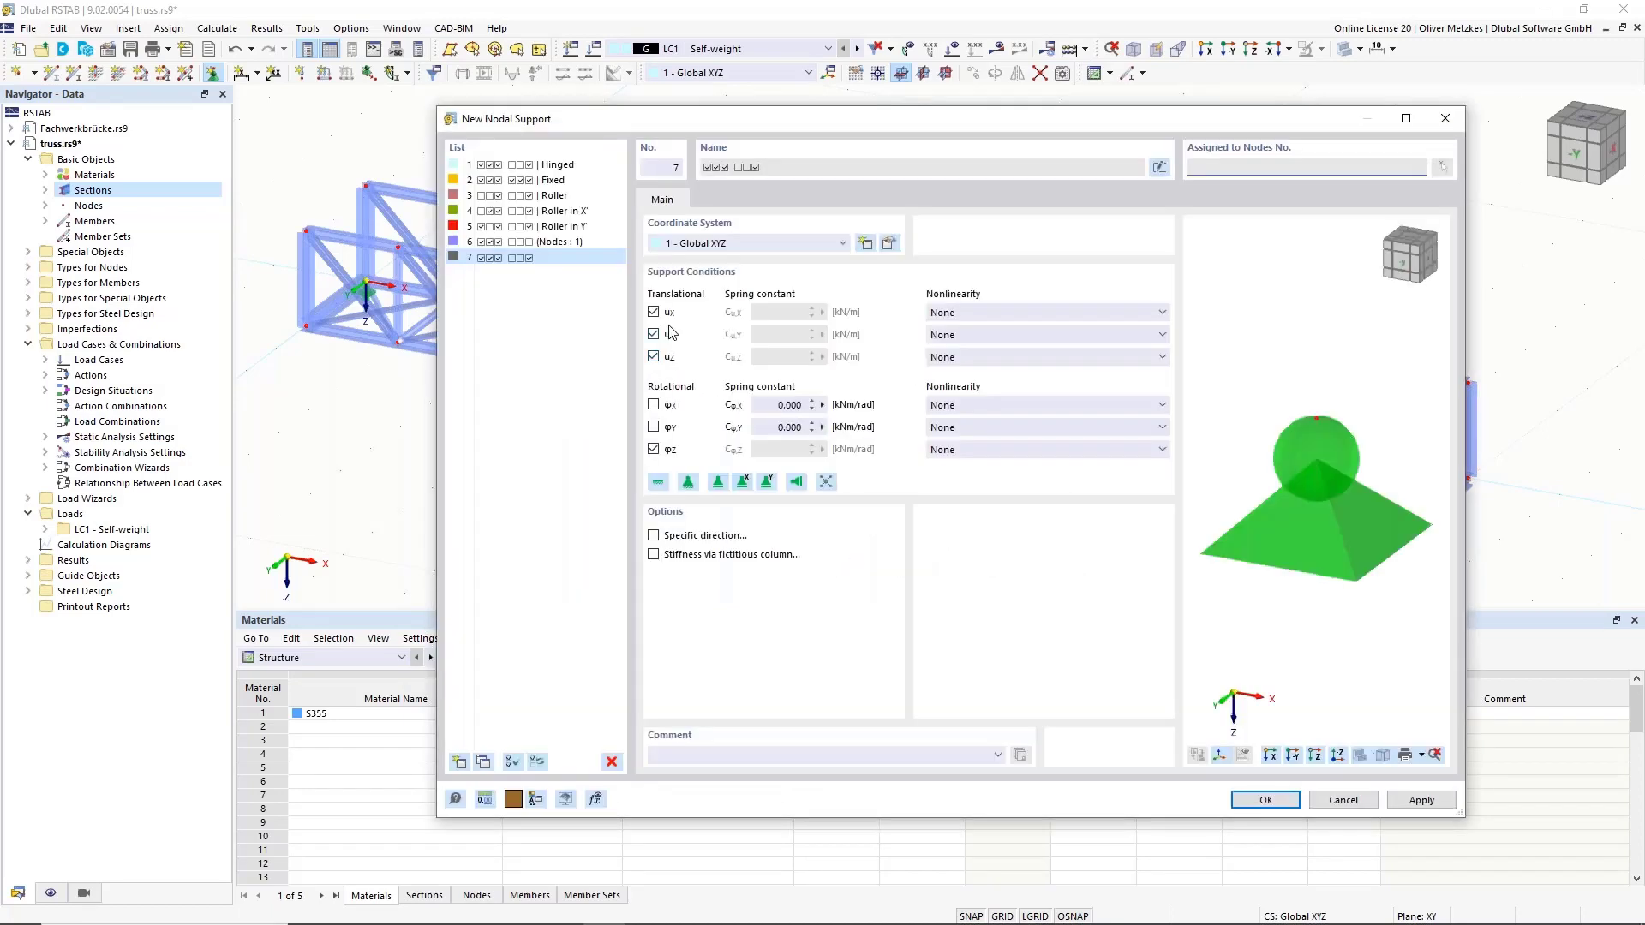
{"action": "left_click", "coordinate": [654, 335]}
{"action": "left_click", "coordinate": [654, 449]}
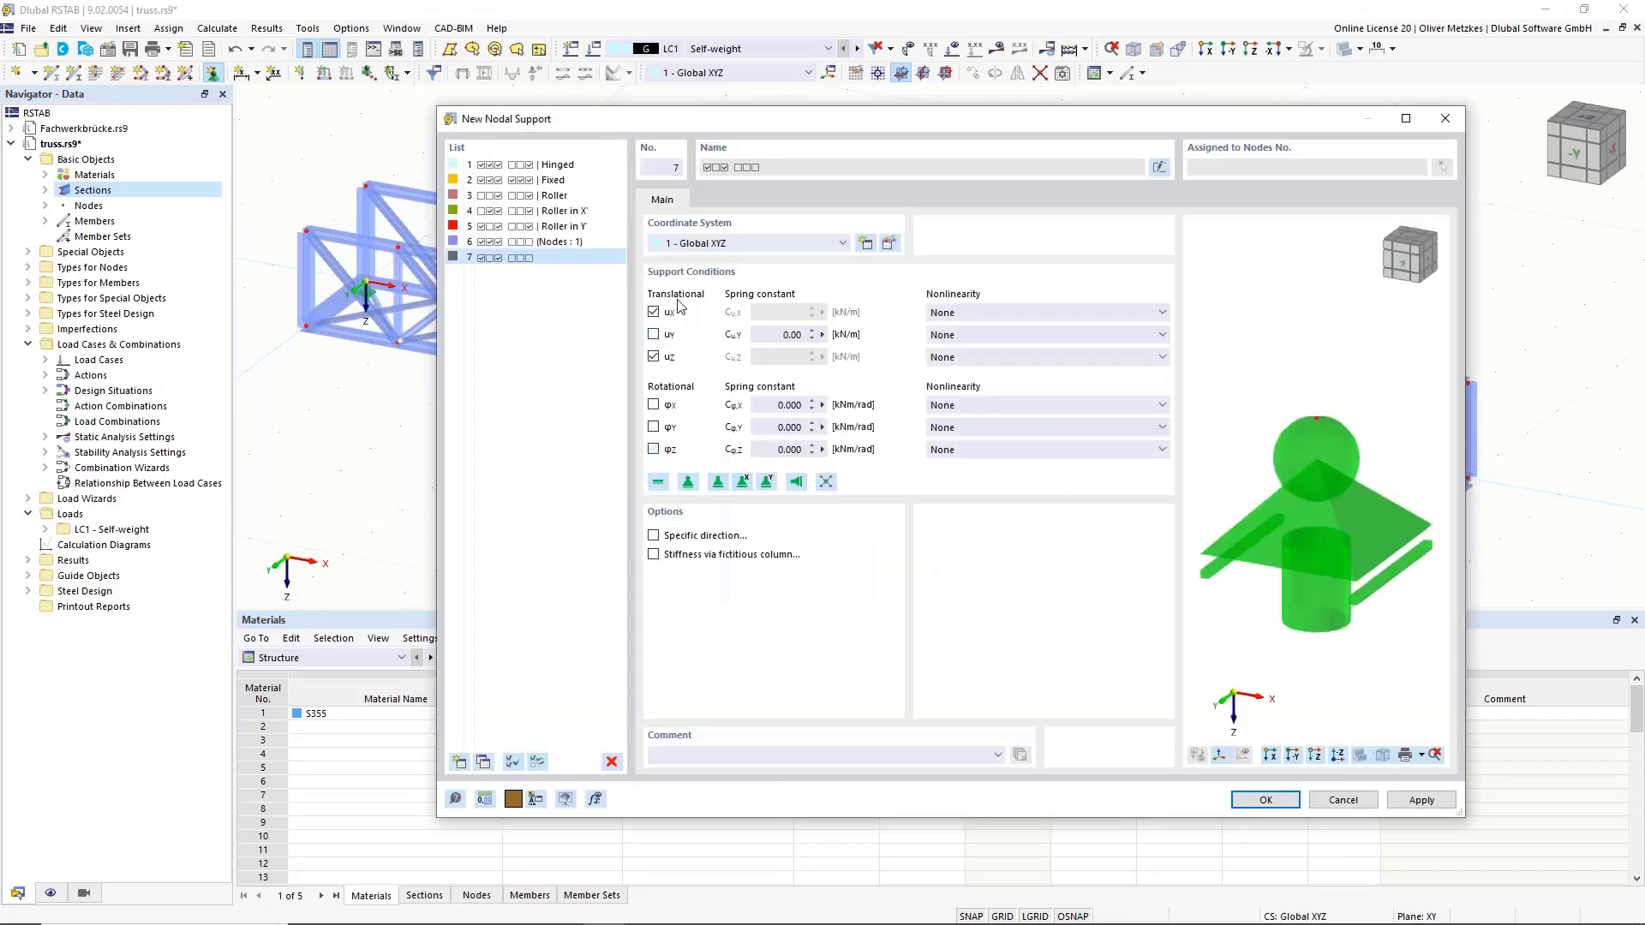
{"action": "left_click", "coordinate": [1263, 800]}
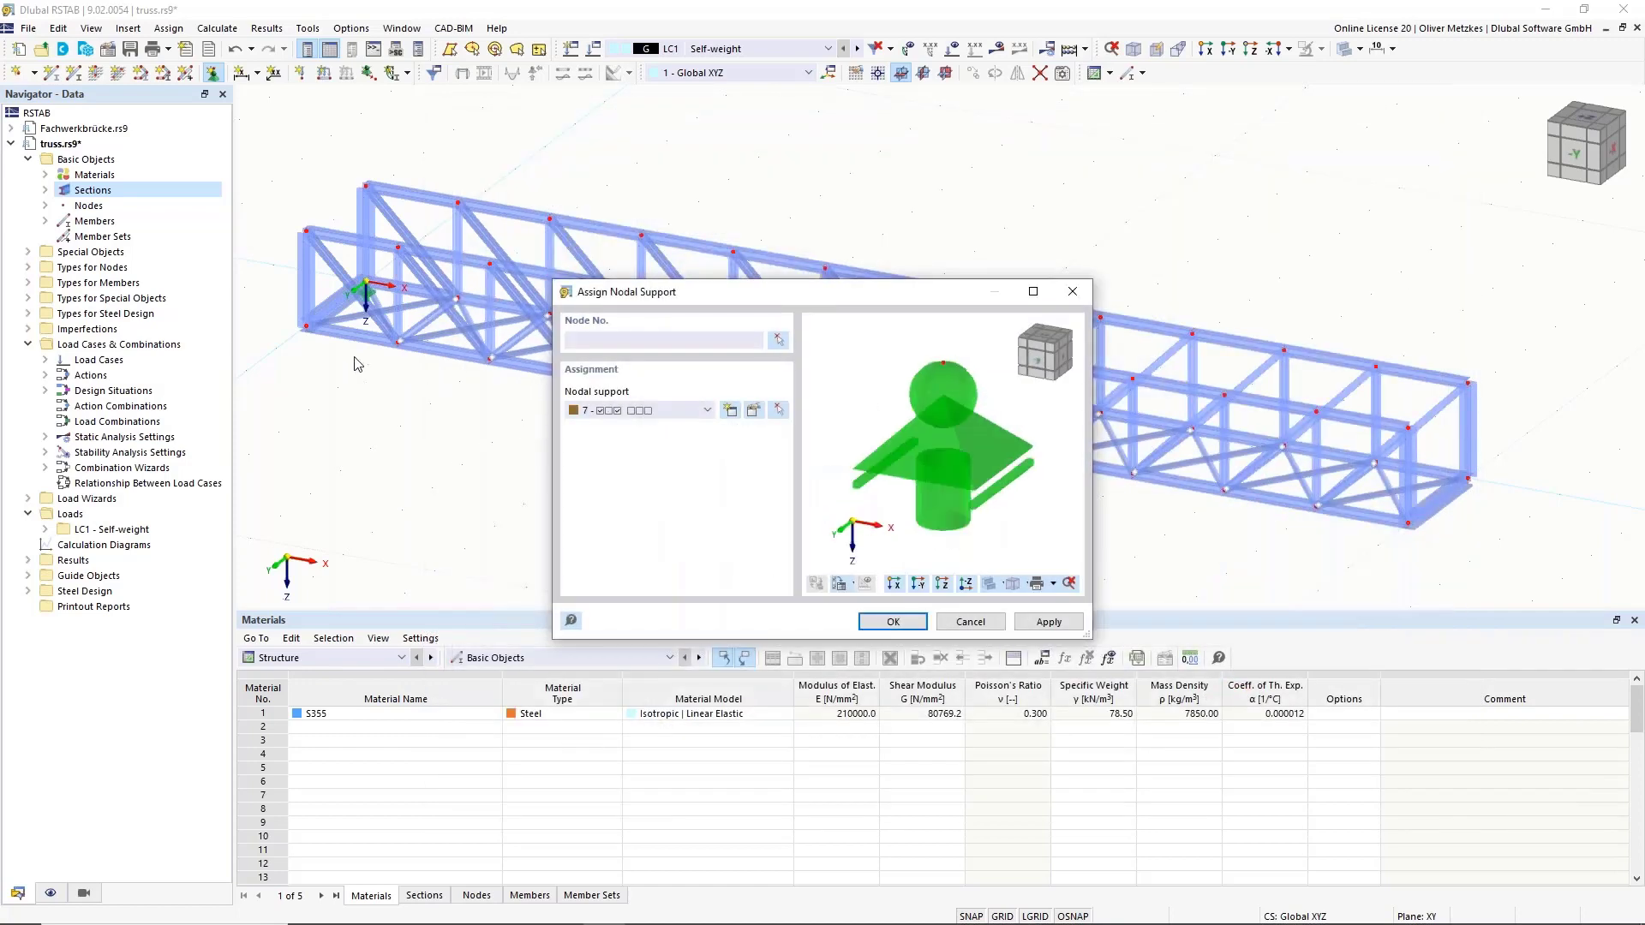
{"action": "left_click", "coordinate": [308, 328]}
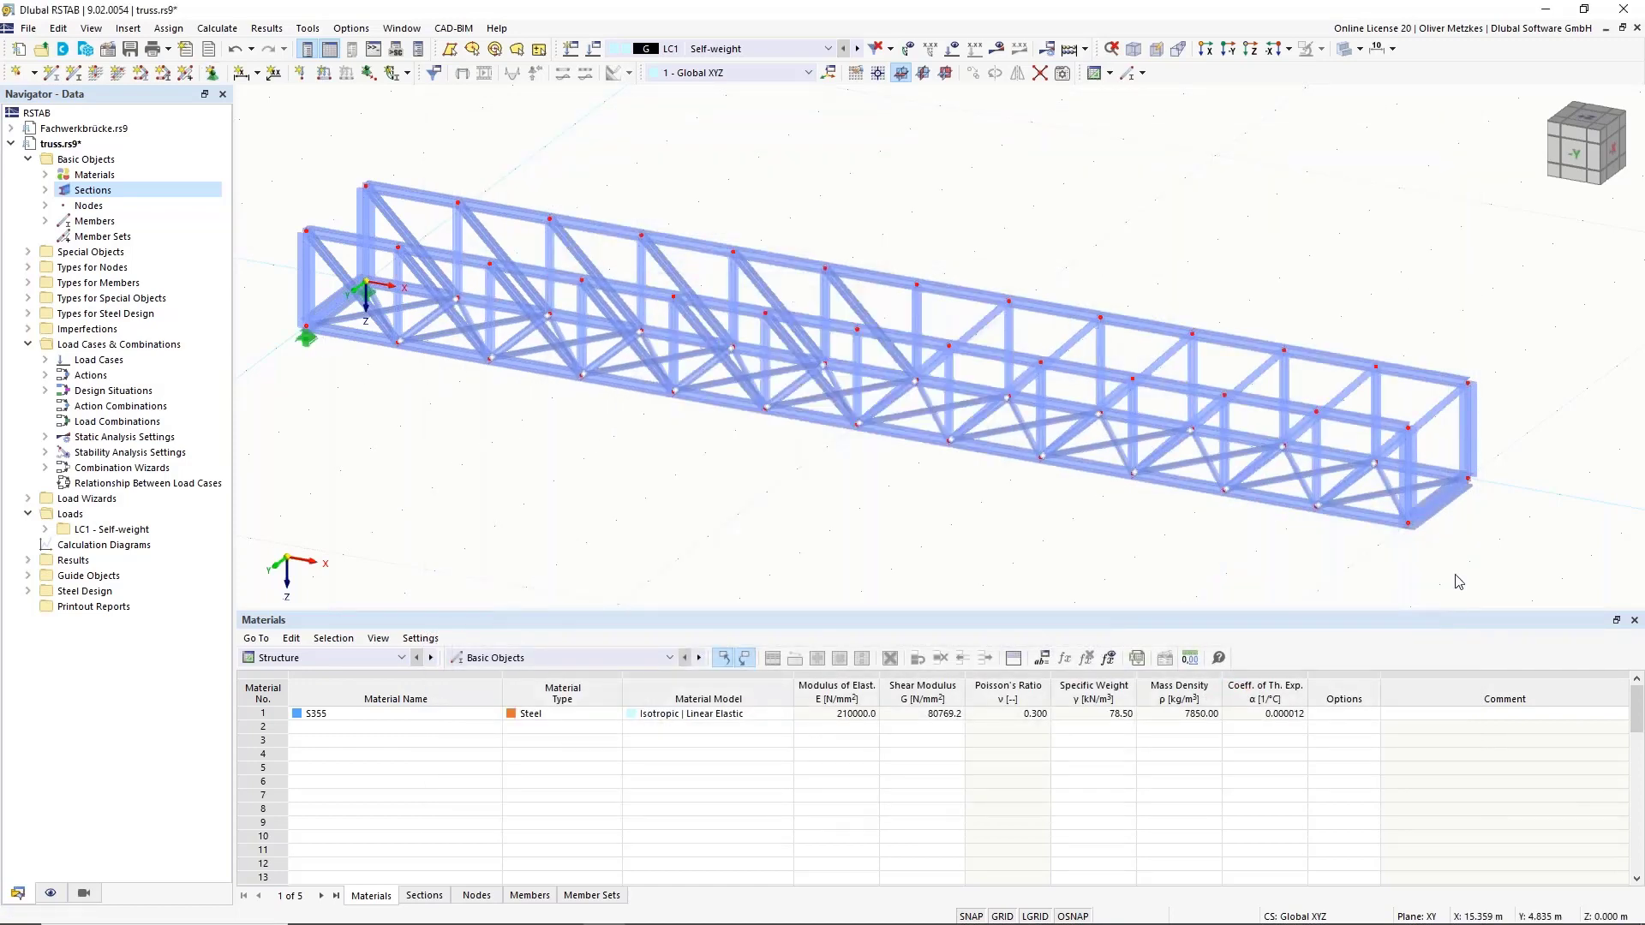
Create nodal support 8 with uX and φZ released and place it on a right-end bottom node.
{"action": "middle_click_drag", "start_coordinate": [1339, 477], "coordinate": [918, 312]}
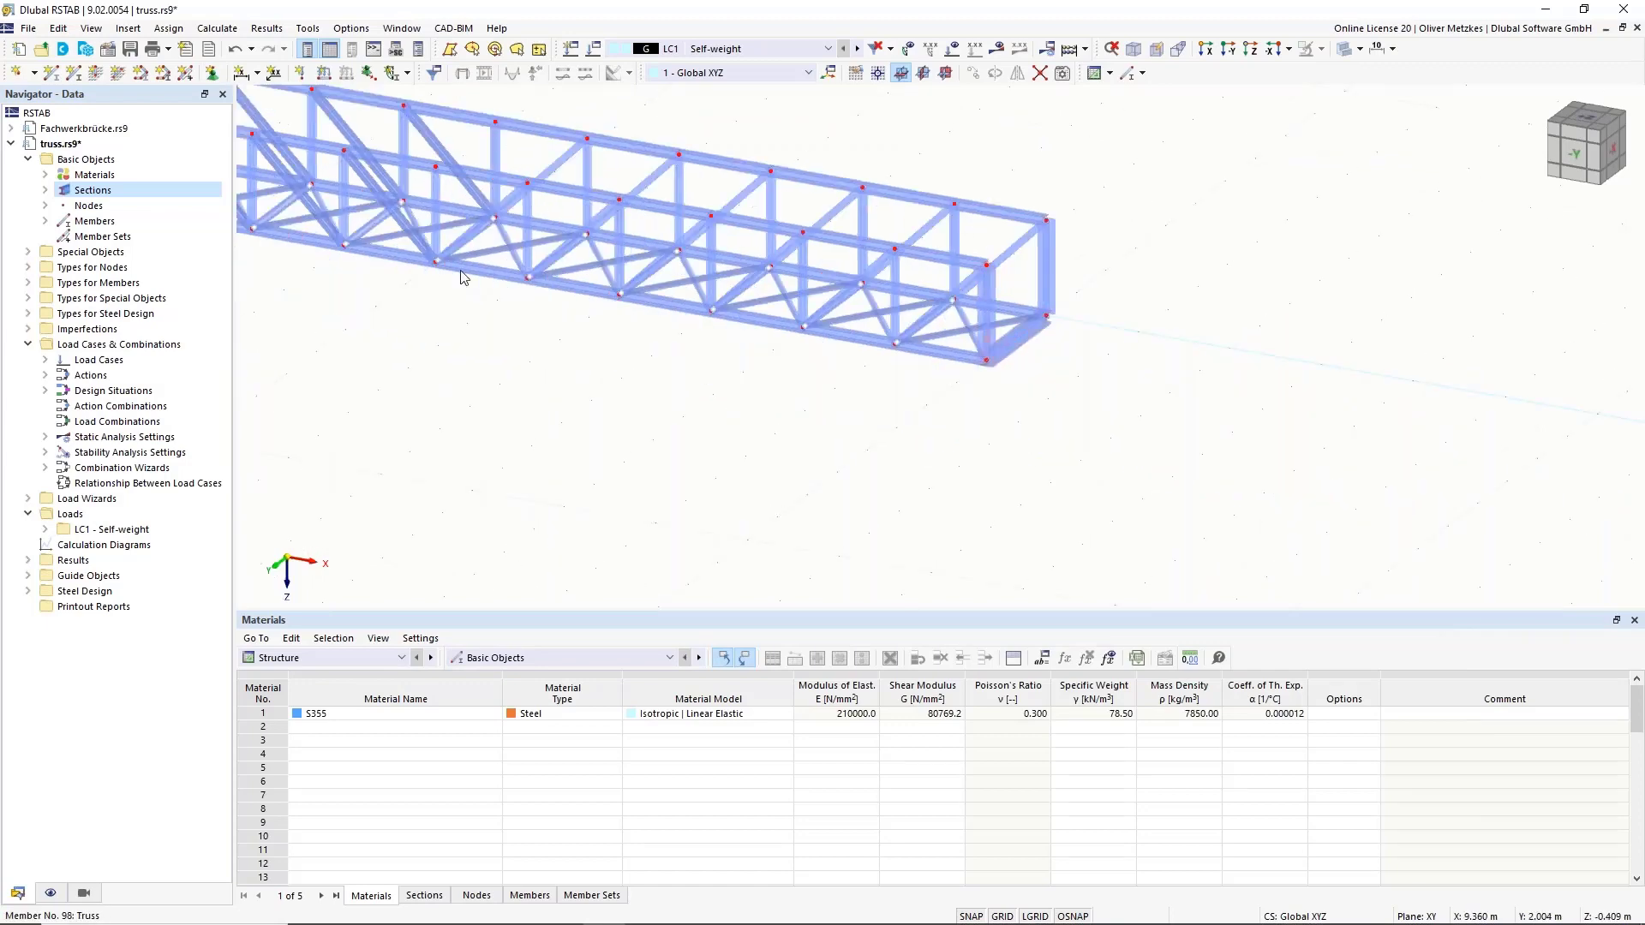
{"action": "left_click", "coordinate": [212, 72]}
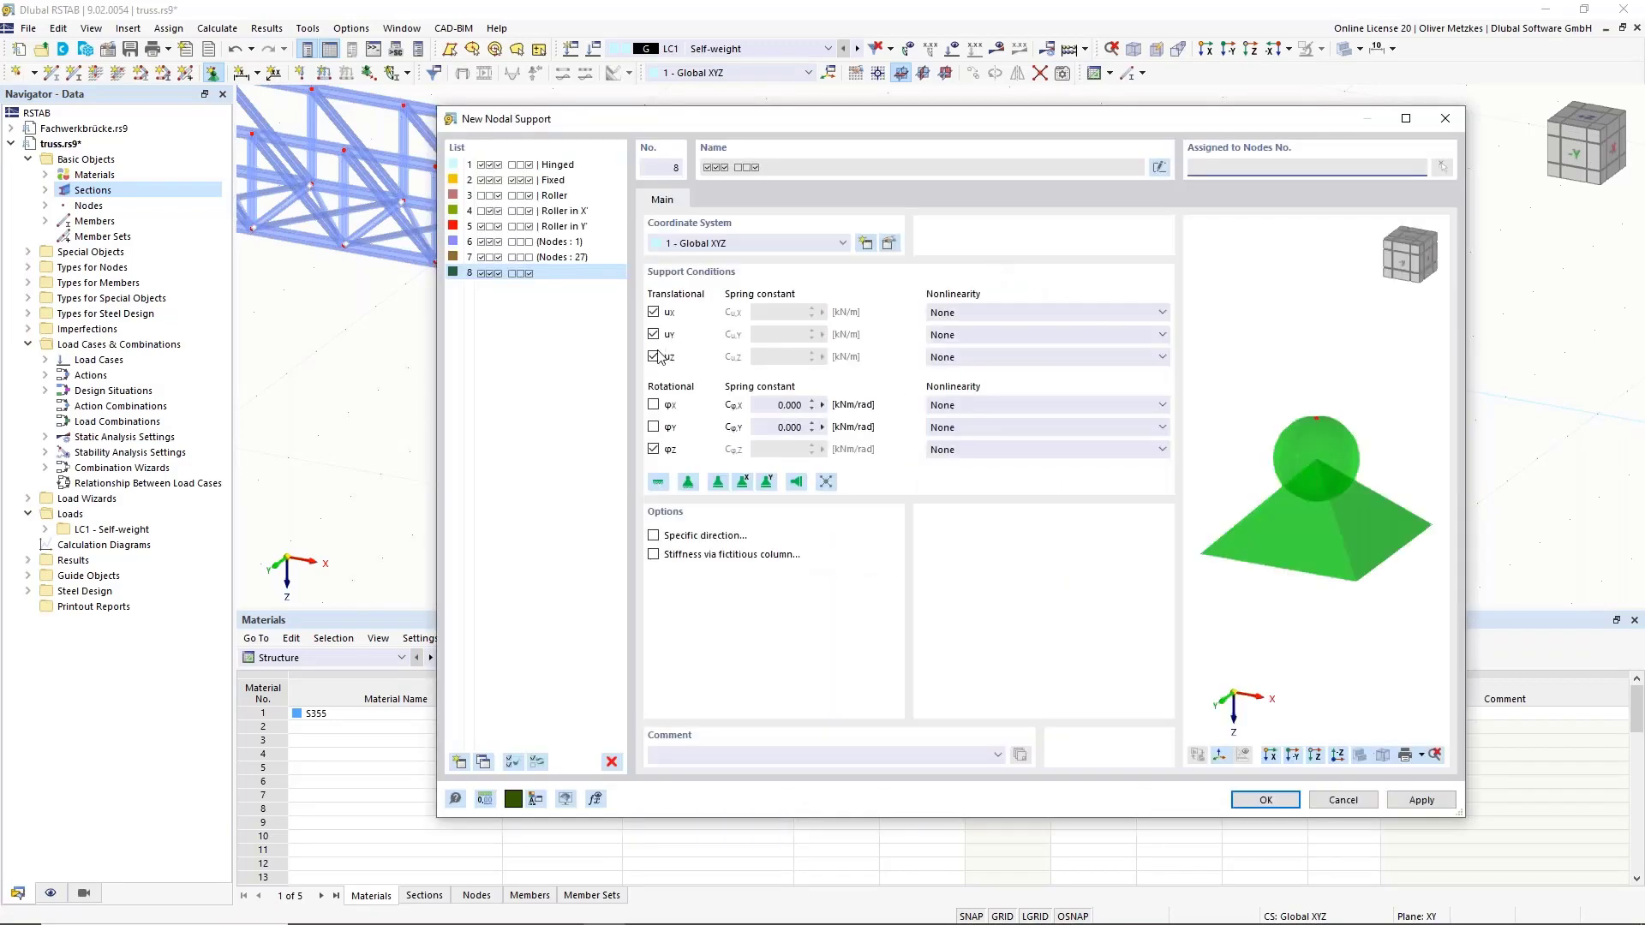
{"action": "left_click", "coordinate": [654, 312]}
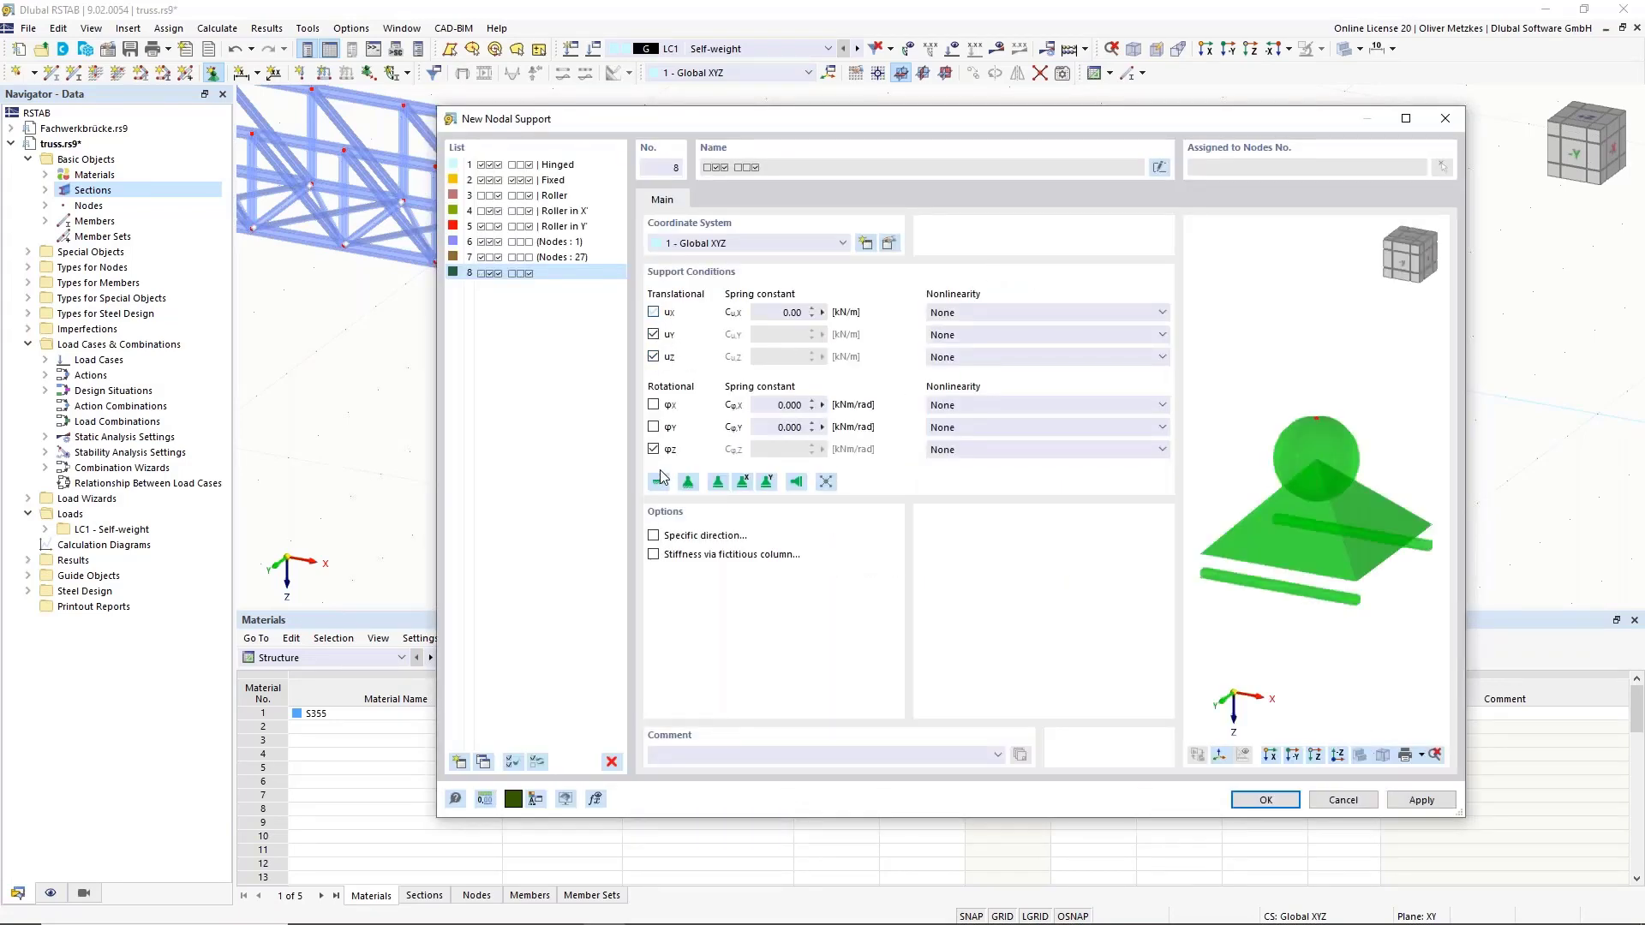
{"action": "left_click", "coordinate": [654, 449]}
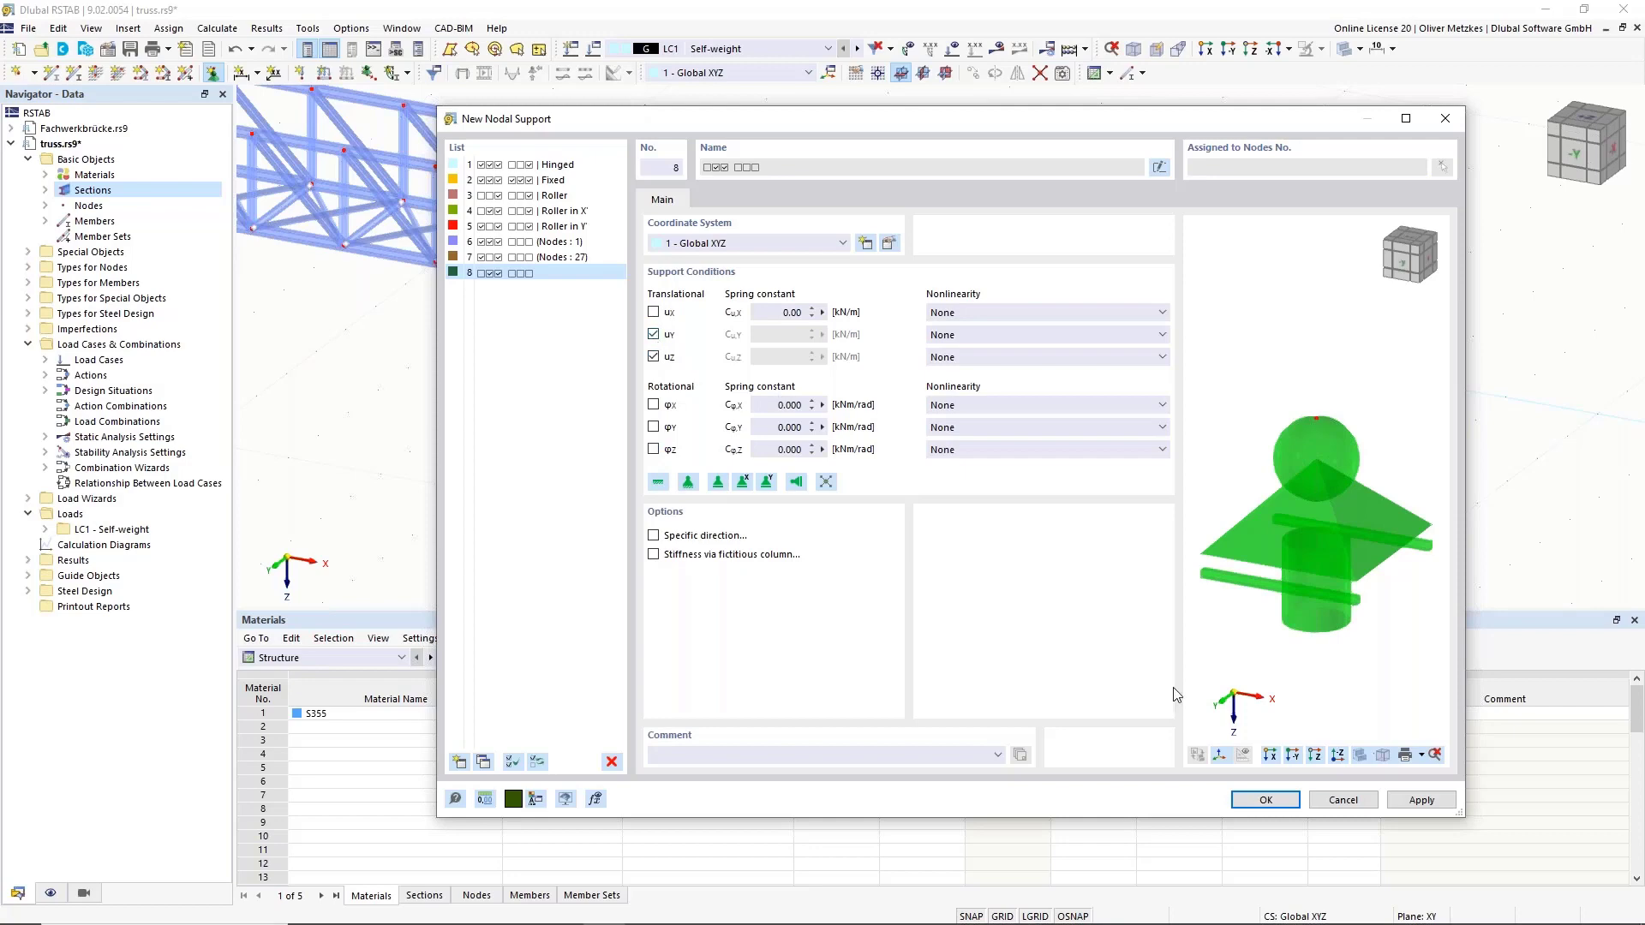
{"action": "left_click", "coordinate": [1259, 801]}
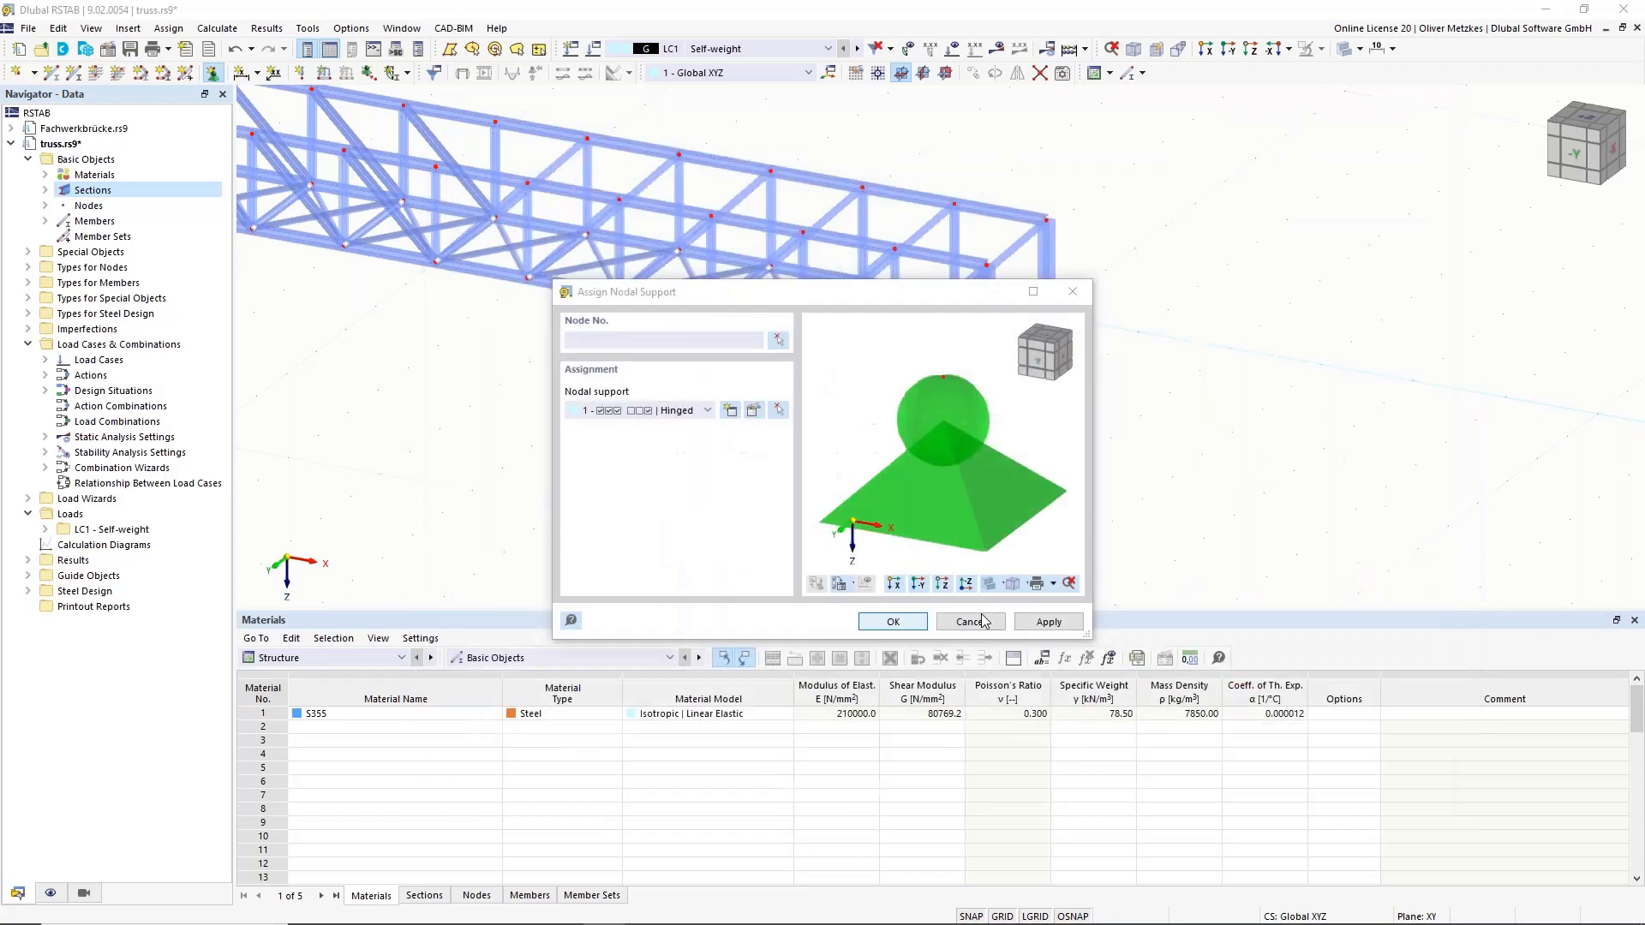
{"action": "left_click", "coordinate": [892, 622]}
{"action": "left_click", "coordinate": [1047, 323]}
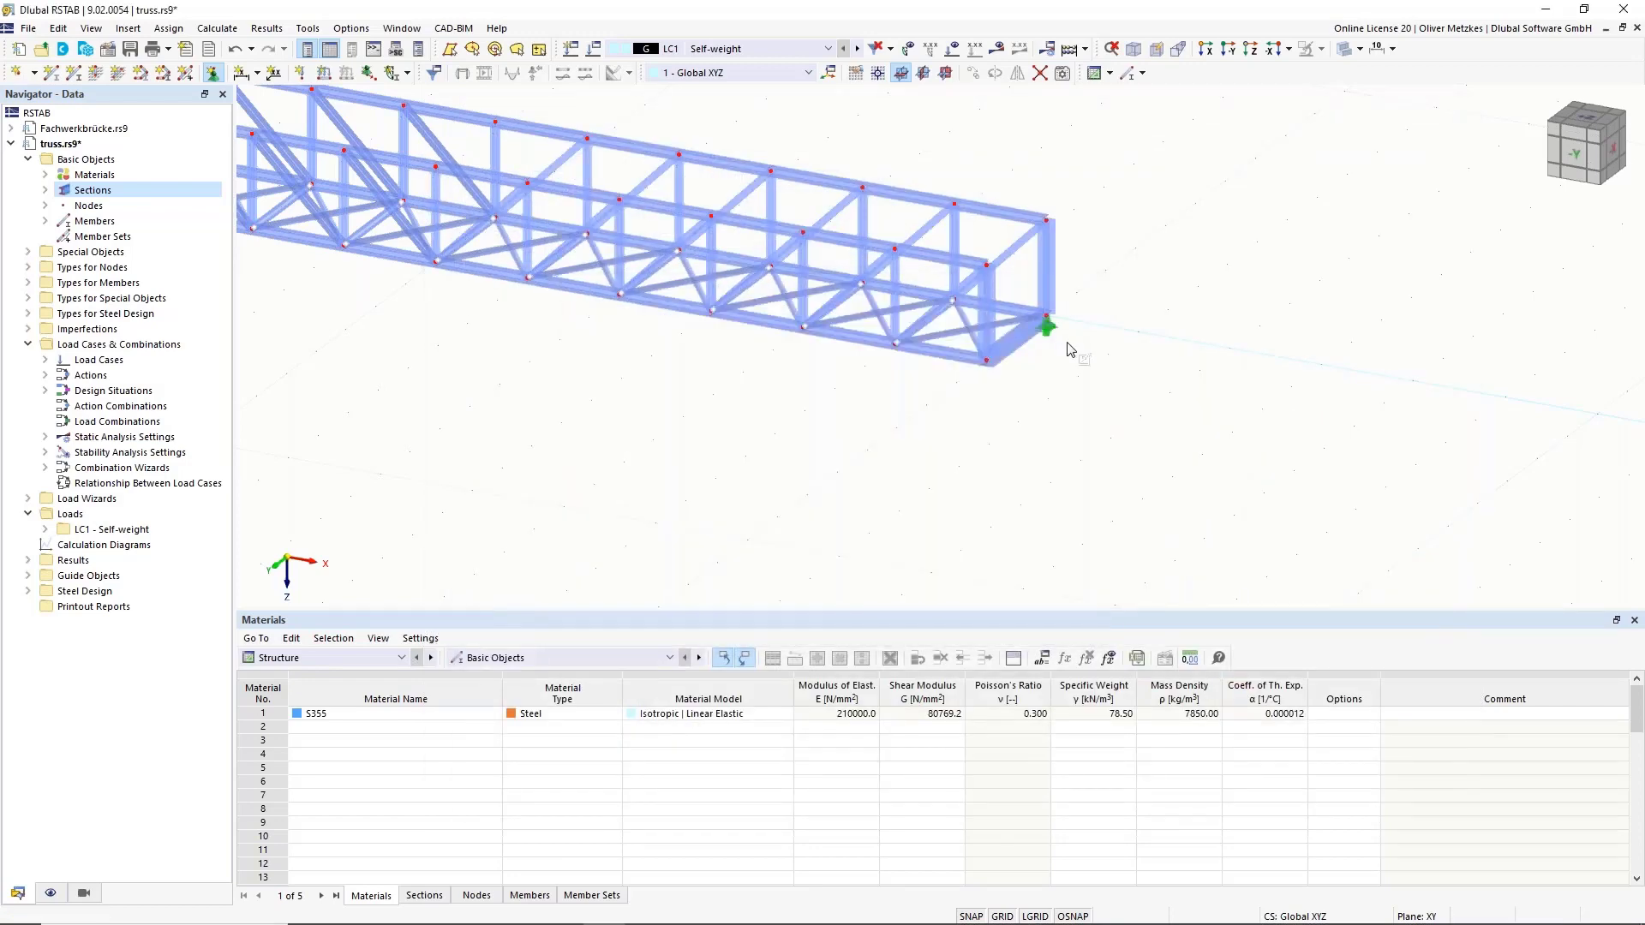
{"action": "key", "text": "Escape"}
Create nodal support 9 with uX, uY and φZ released and place it on the other right-end node.
{"action": "left_click", "coordinate": [214, 74]}
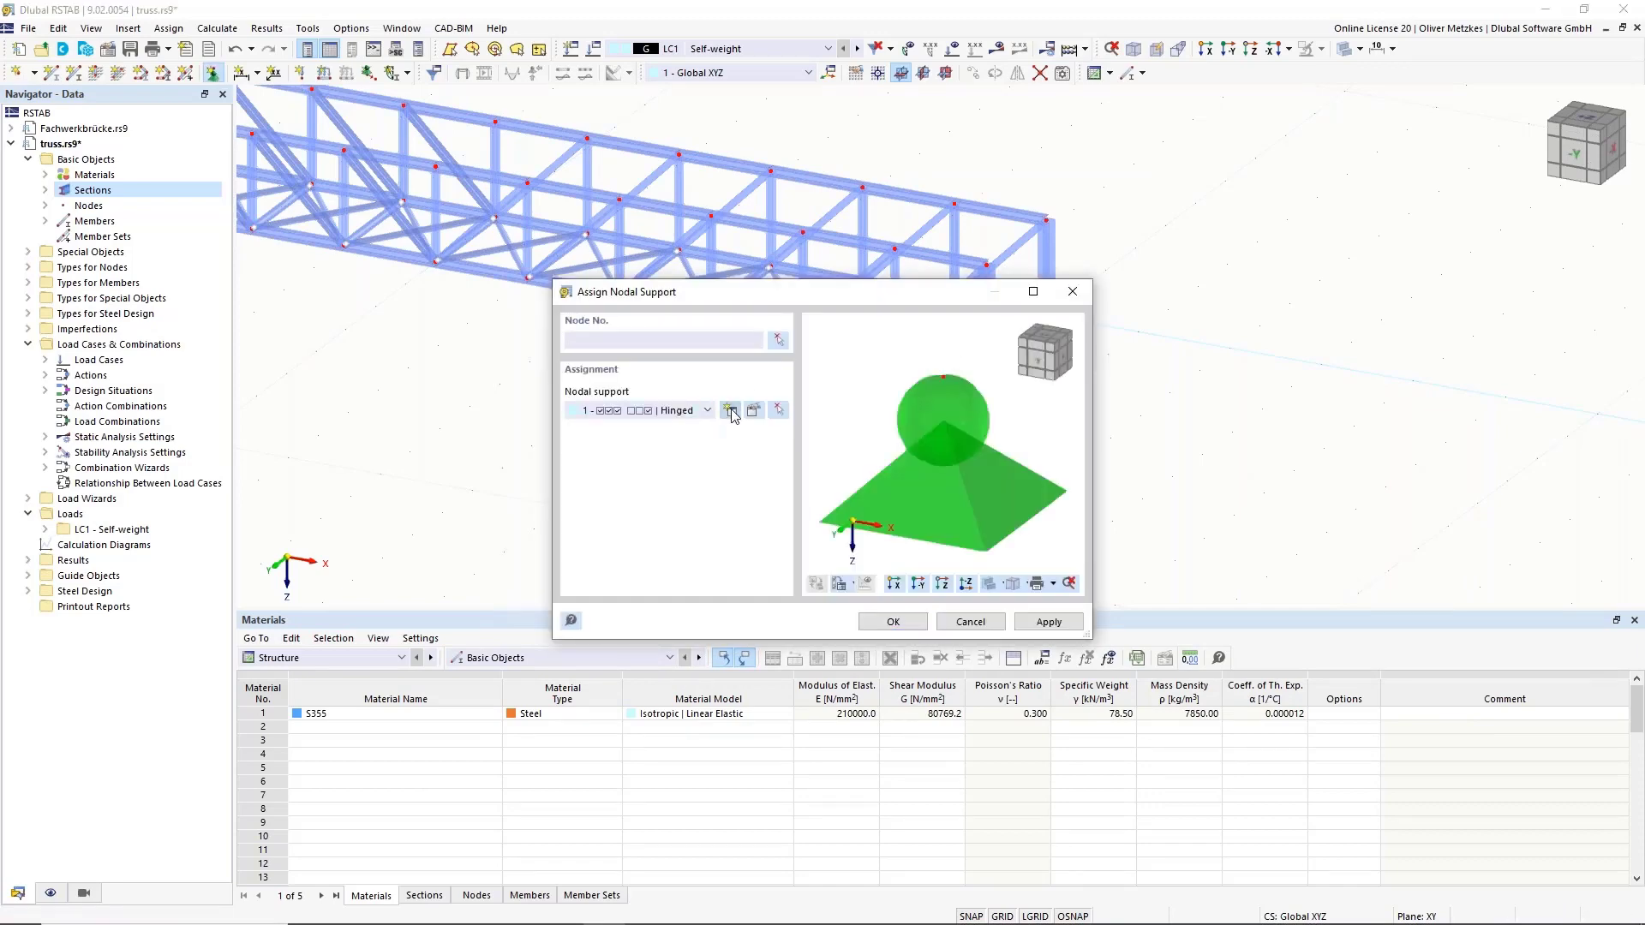
{"action": "left_click", "coordinate": [731, 411]}
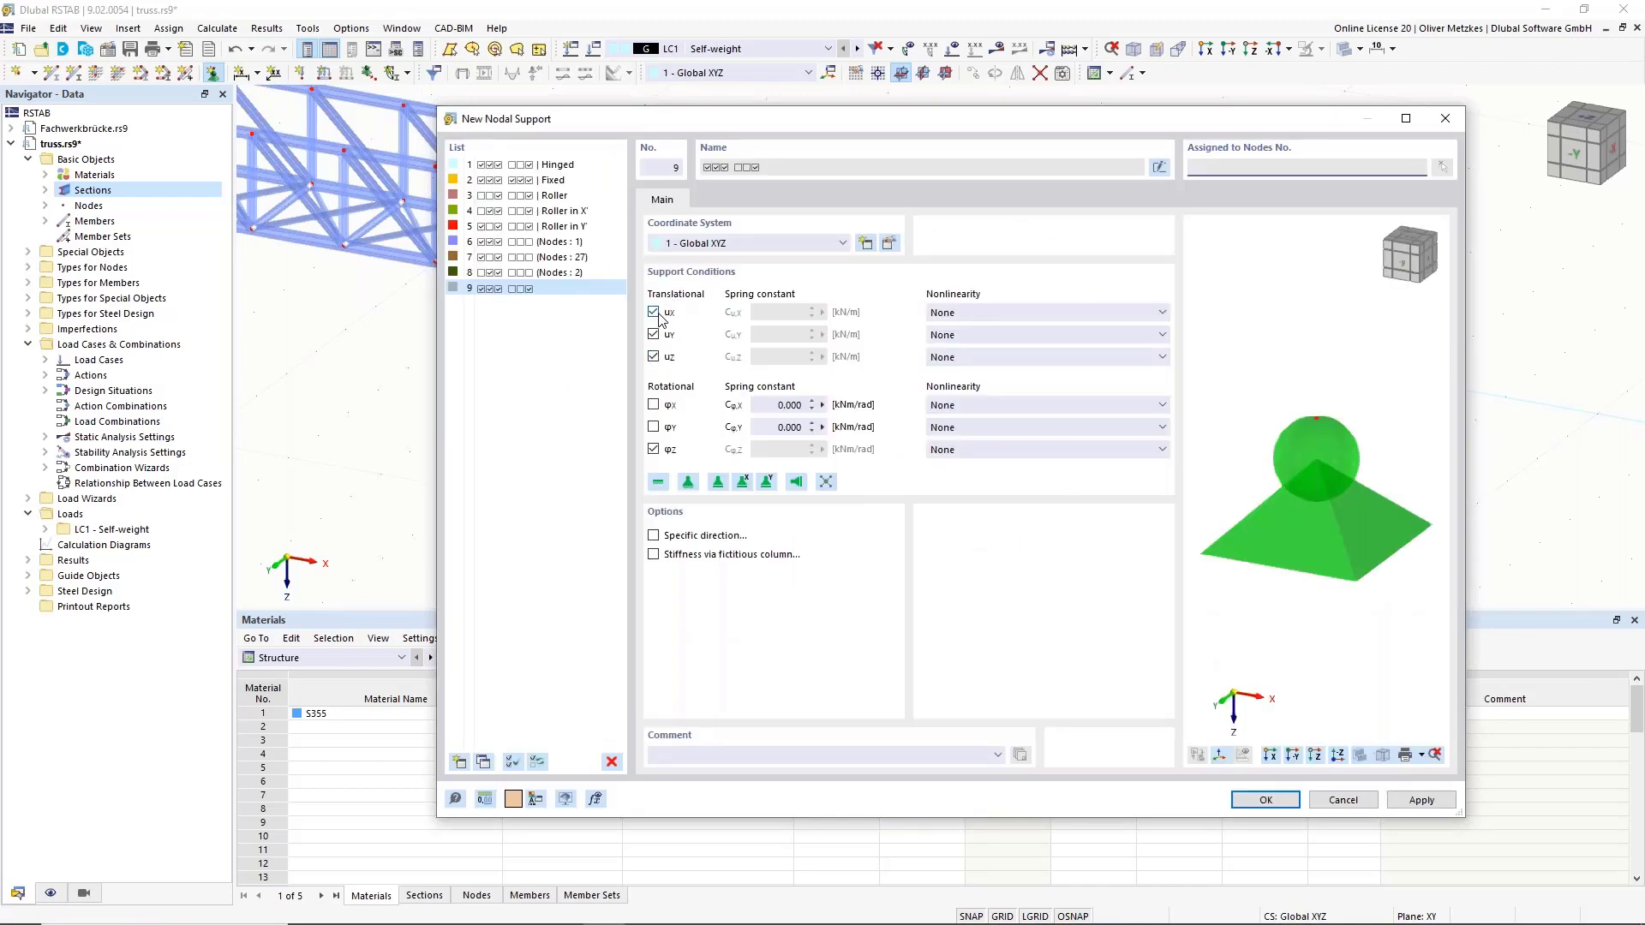
{"action": "left_click", "coordinate": [654, 311]}
{"action": "left_click", "coordinate": [653, 335]}
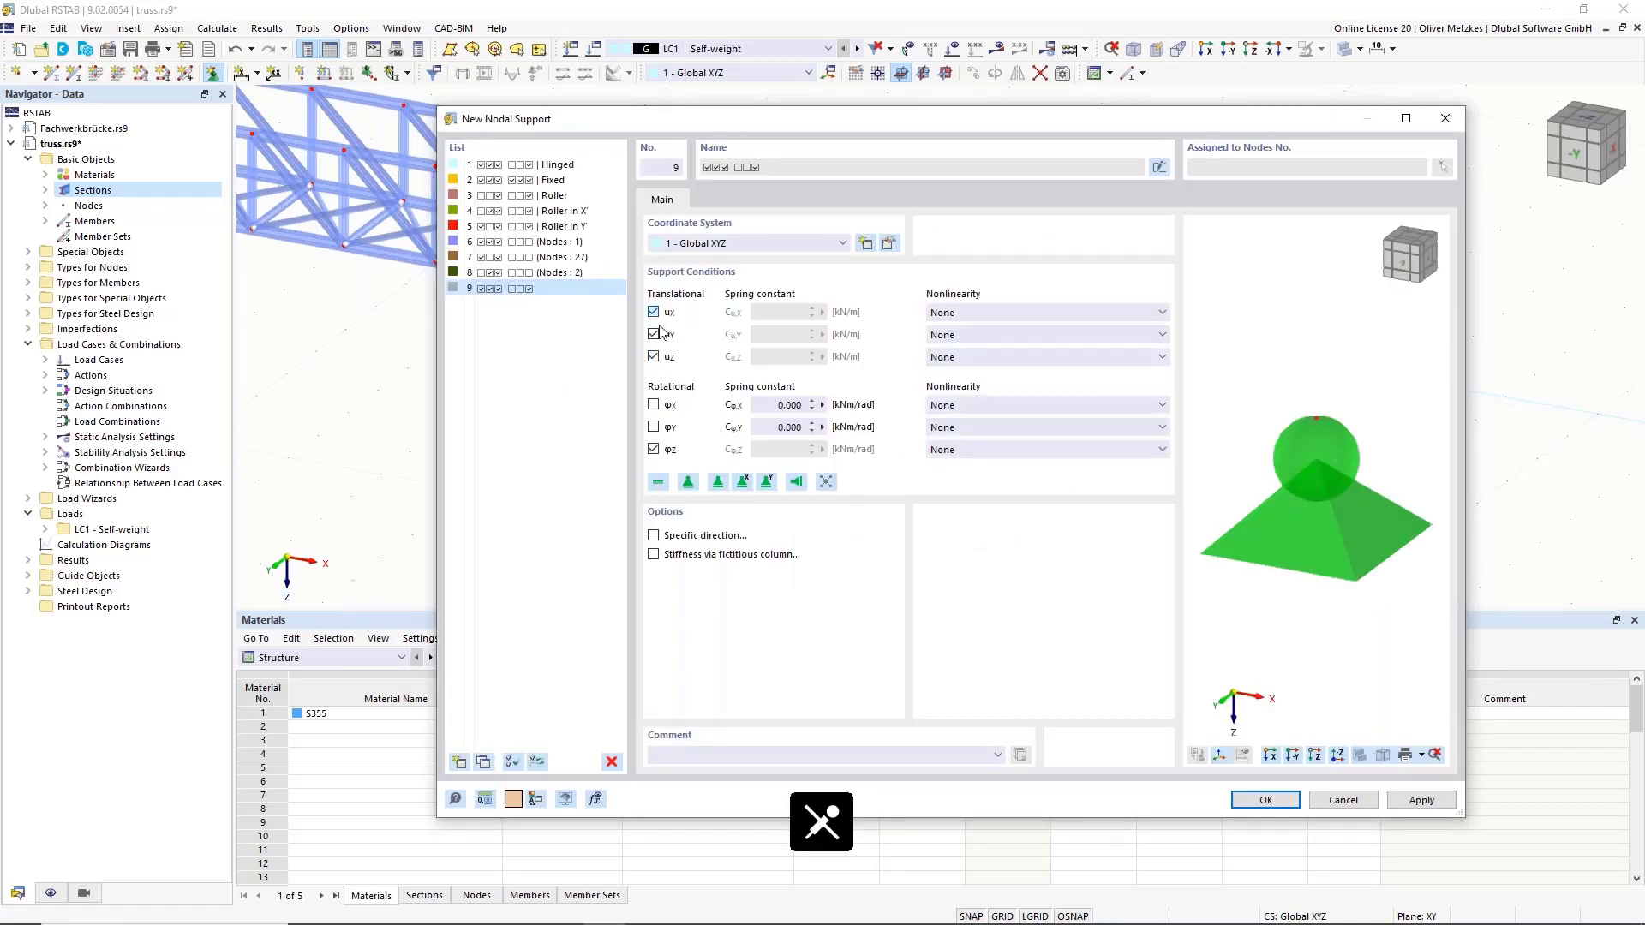
{"action": "left_click", "coordinate": [653, 449]}
{"action": "left_click", "coordinate": [1266, 799]}
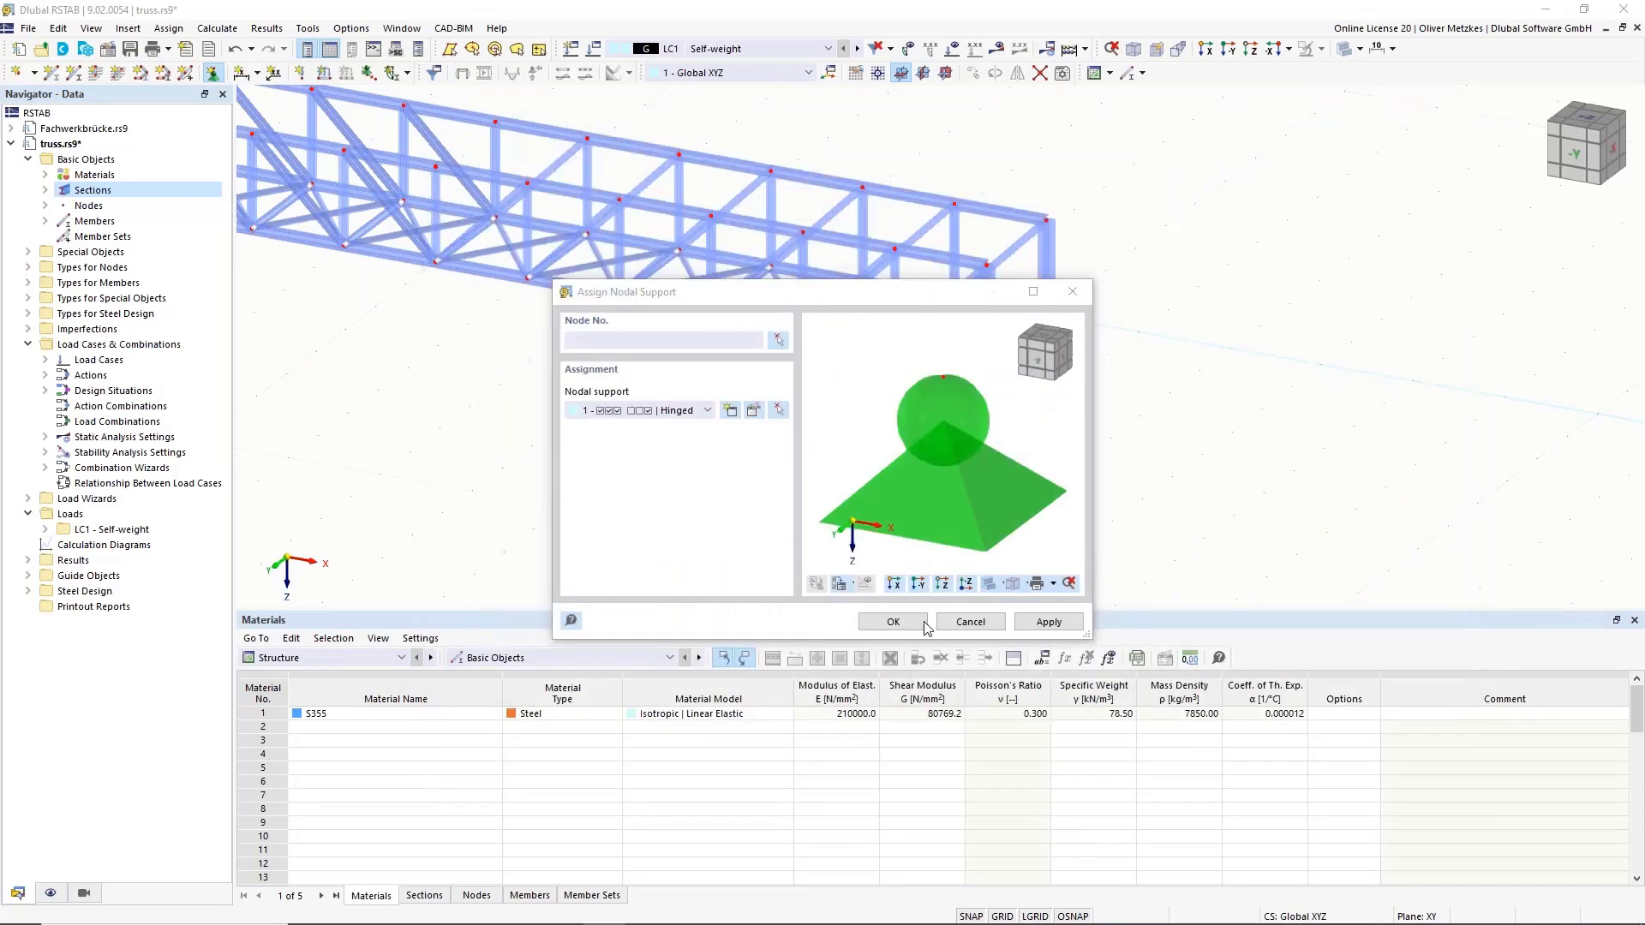
{"action": "left_click", "coordinate": [921, 623]}
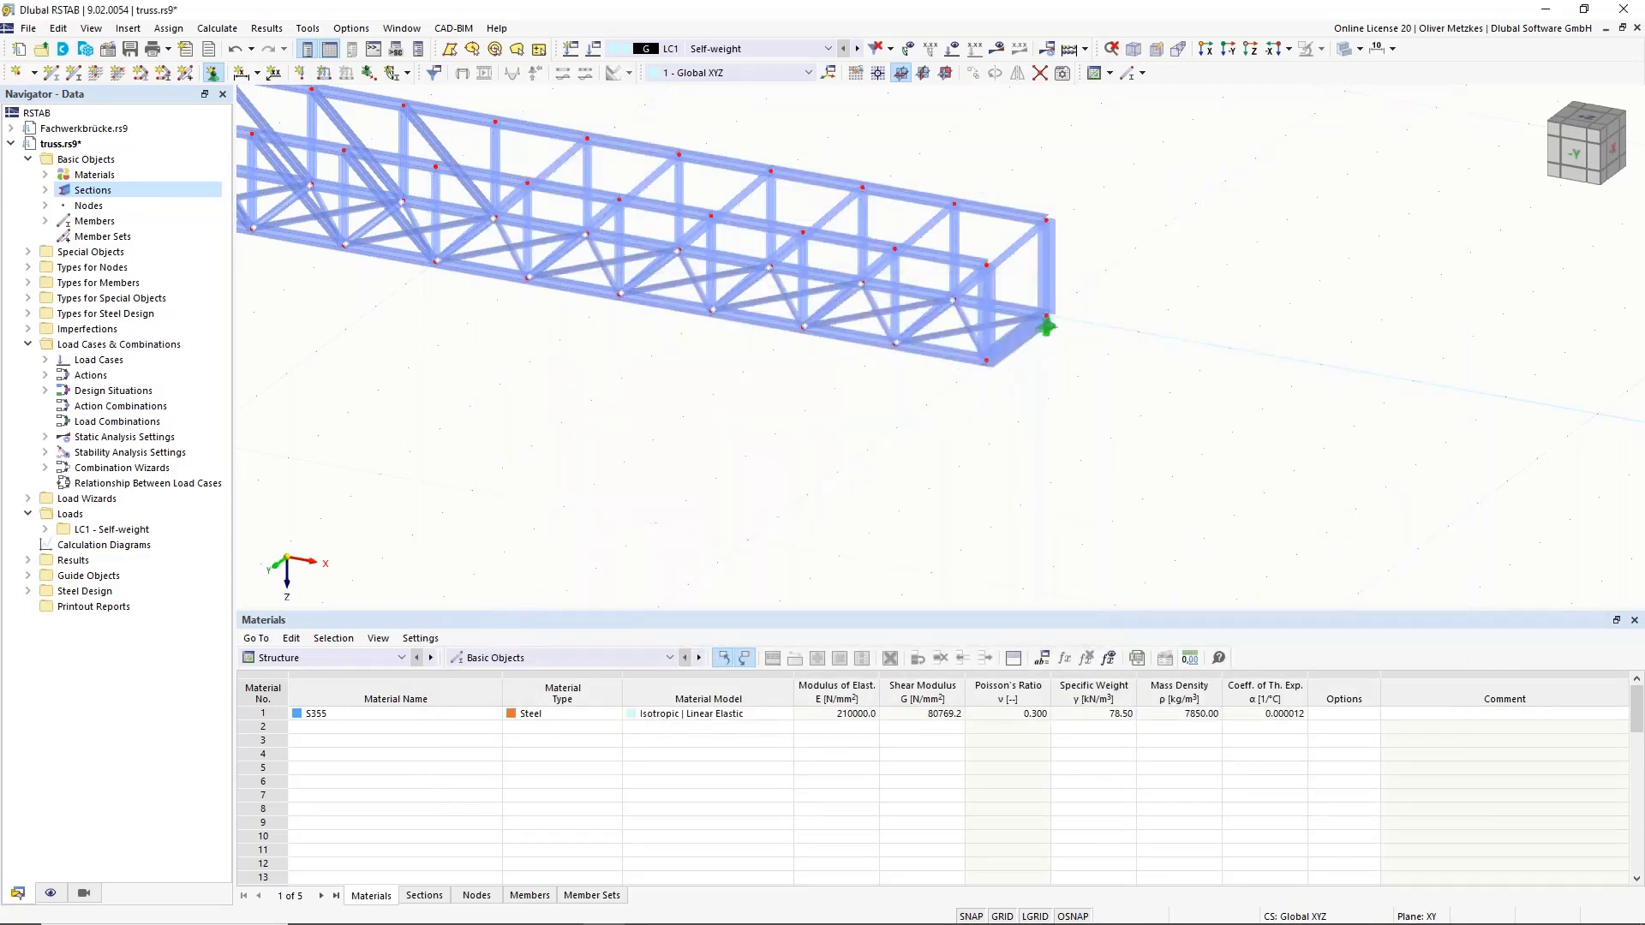
{"action": "left_click", "coordinate": [986, 361]}
{"action": "key", "text": "Escape"}
{"action": "scroll", "coordinate": [712, 458], "scroll_direction": "down", "scroll_amount": 1}
{"action": "middle_click_drag", "start_coordinate": [803, 478], "coordinate": [1174, 472]}
{"action": "scroll", "coordinate": [1108, 333], "scroll_direction": "up", "scroll_amount": 5}
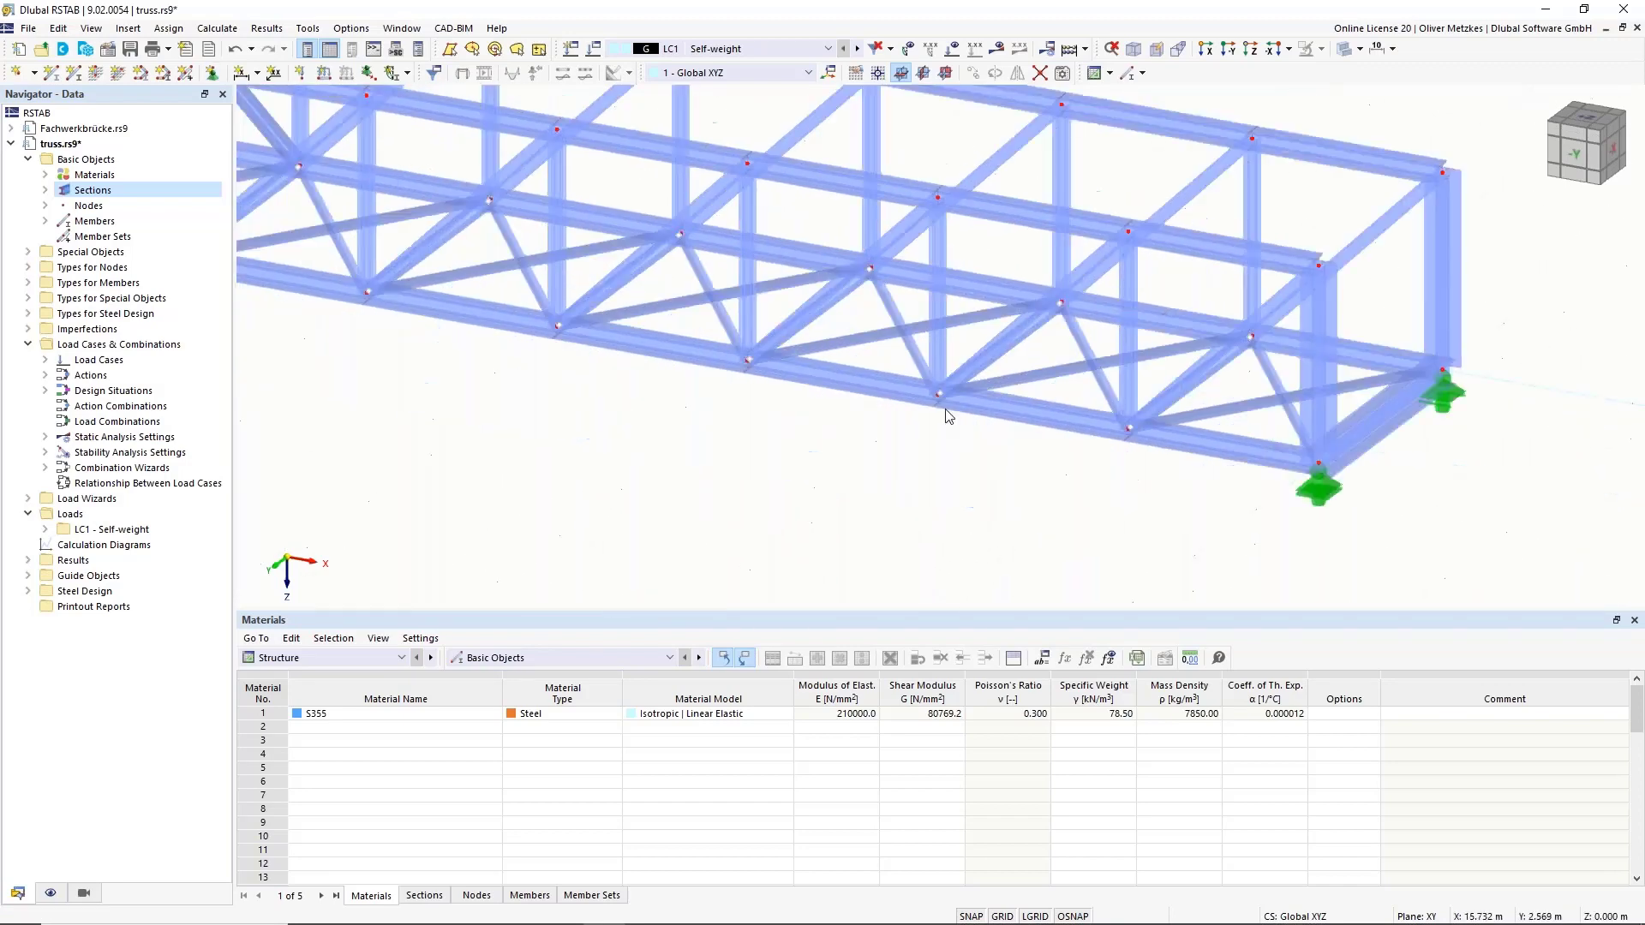
{"action": "scroll", "coordinate": [945, 409], "scroll_direction": "down", "scroll_amount": 3}
{"action": "middle_click_drag", "start_coordinate": [945, 409], "coordinate": [1124, 392]}
{"action": "scroll", "coordinate": [1124, 393], "scroll_direction": "down", "scroll_amount": 2}
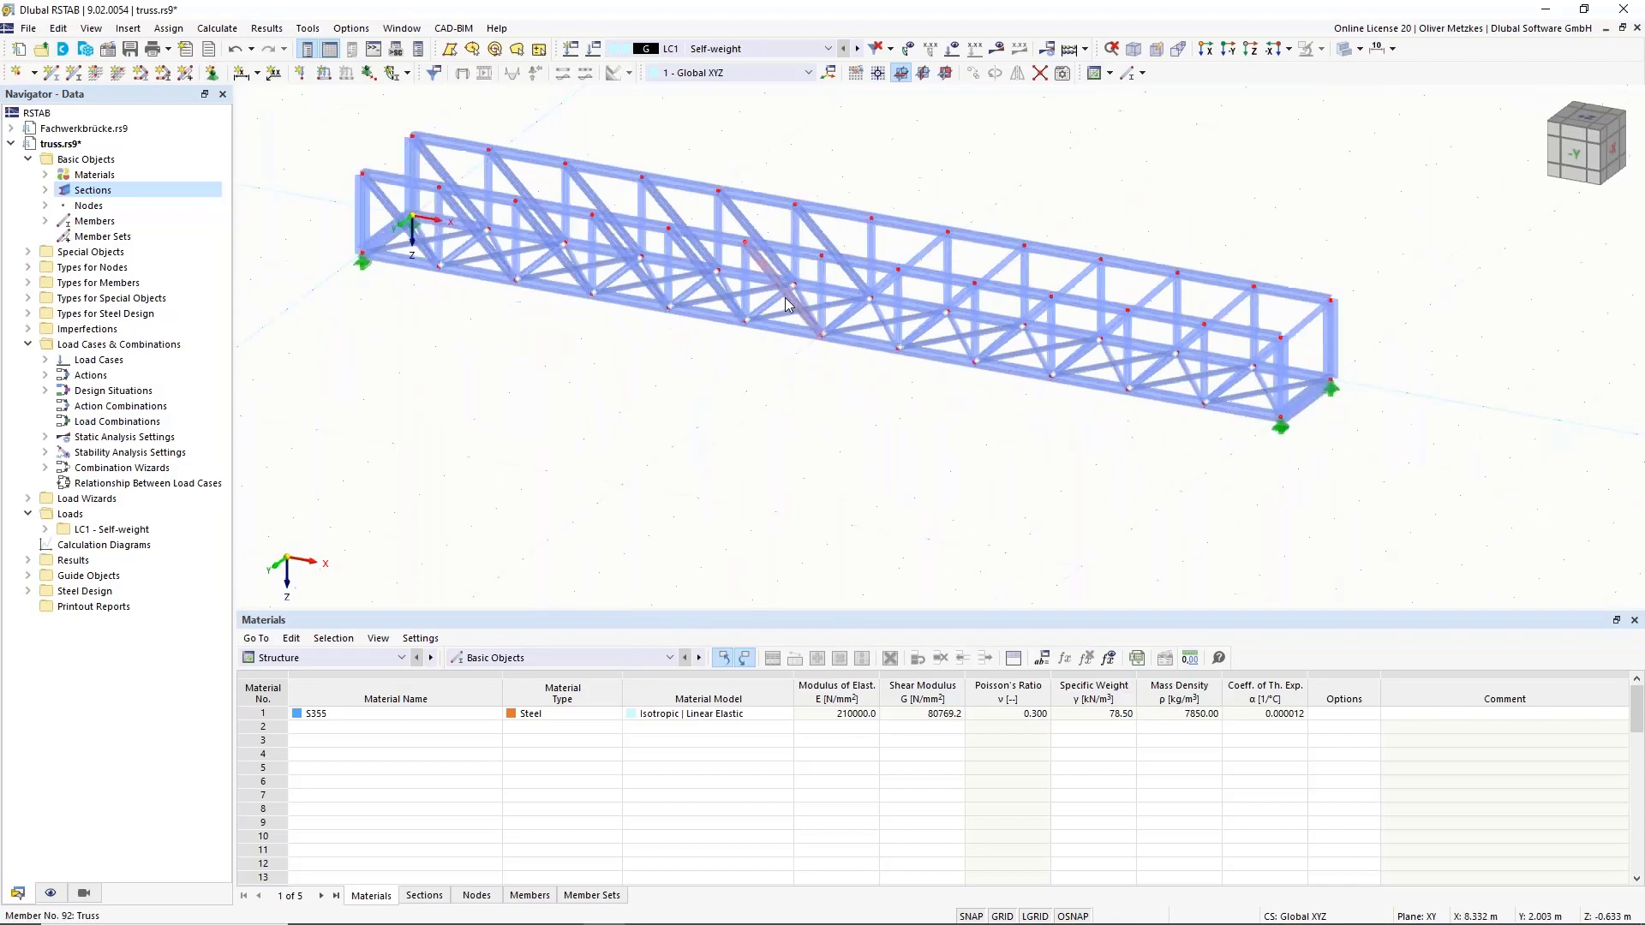
Save the model with Ctrl+S and open load case LC1 Self-weight for editing.
{"action": "left_click", "coordinate": [134, 53]}
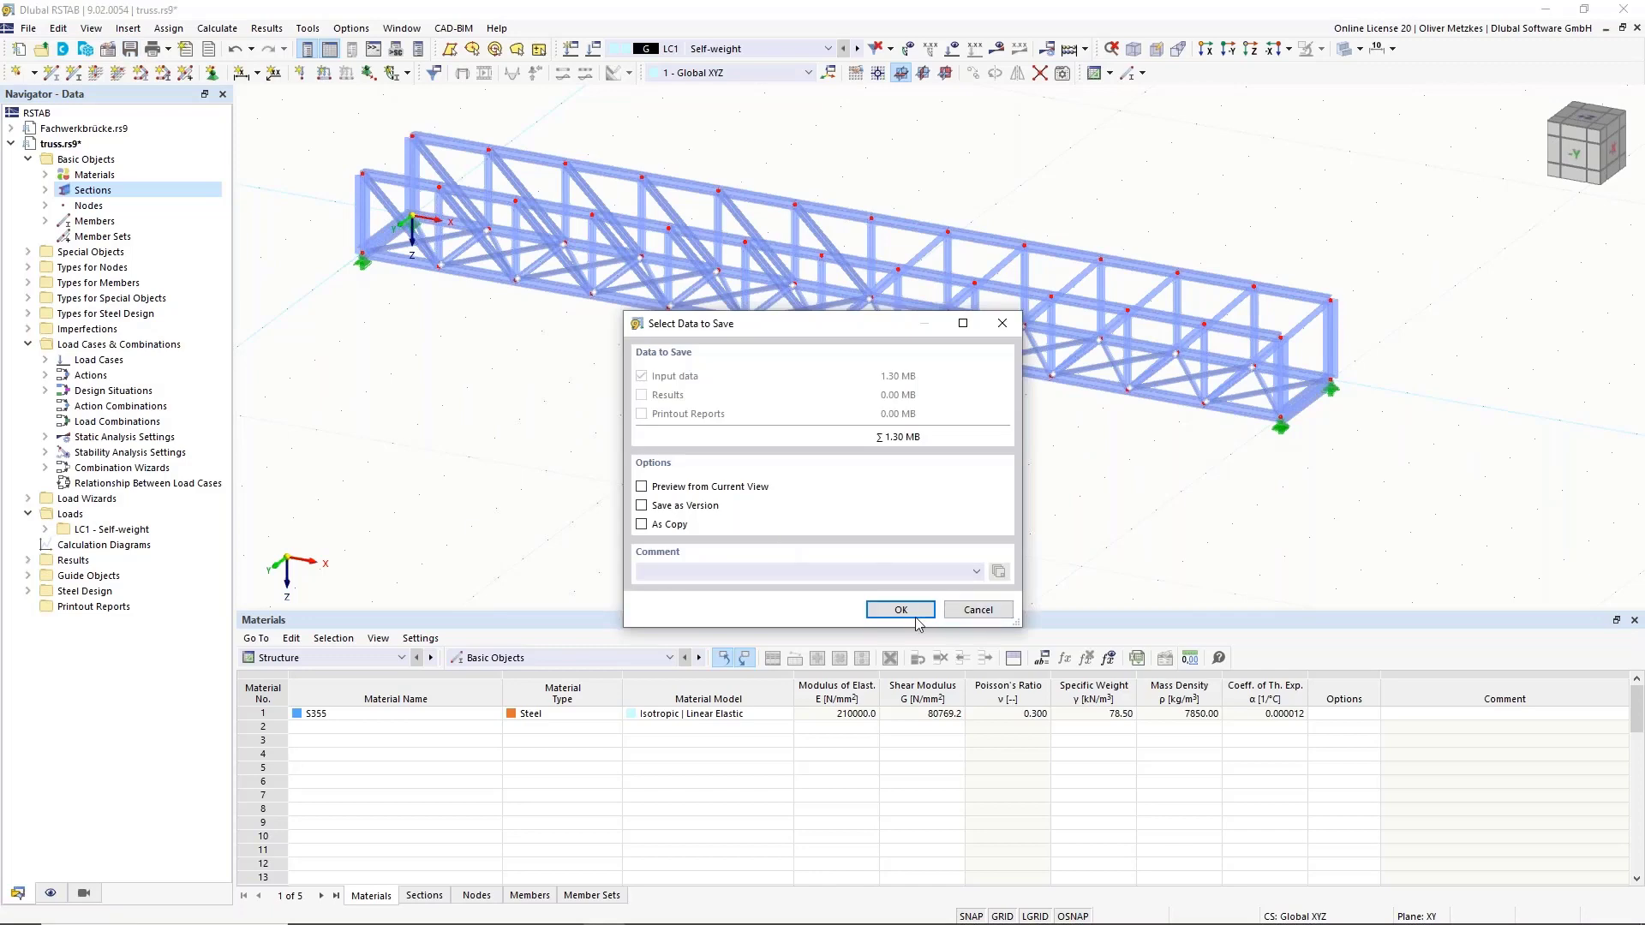
{"action": "left_click", "coordinate": [913, 615]}
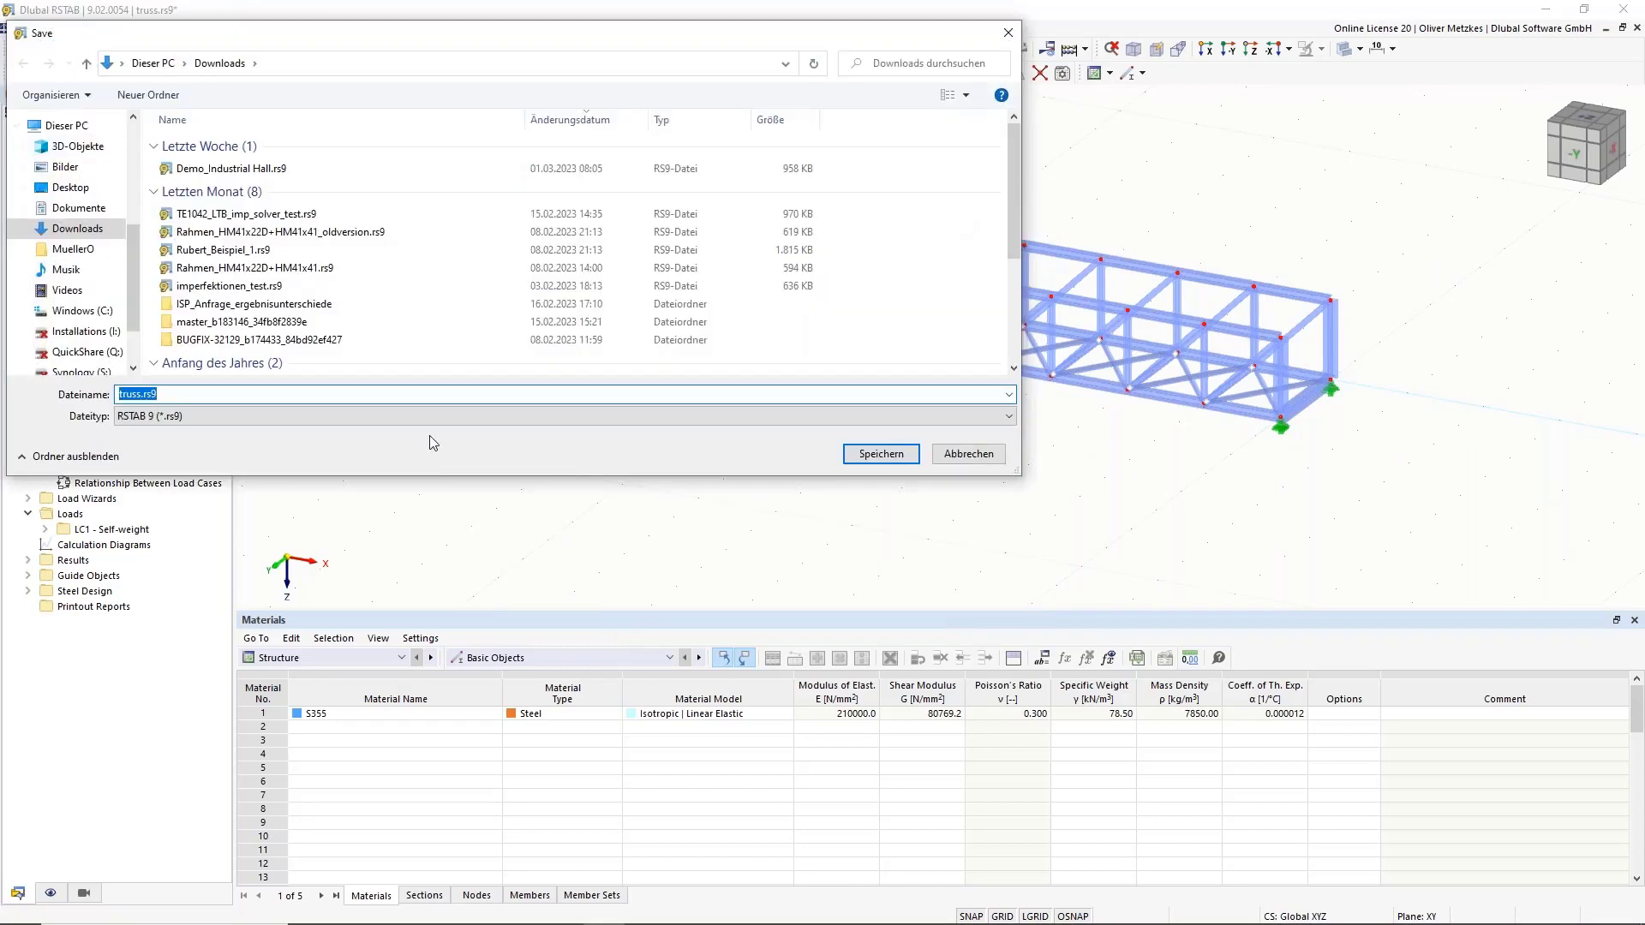
{"action": "left_click", "coordinate": [943, 456]}
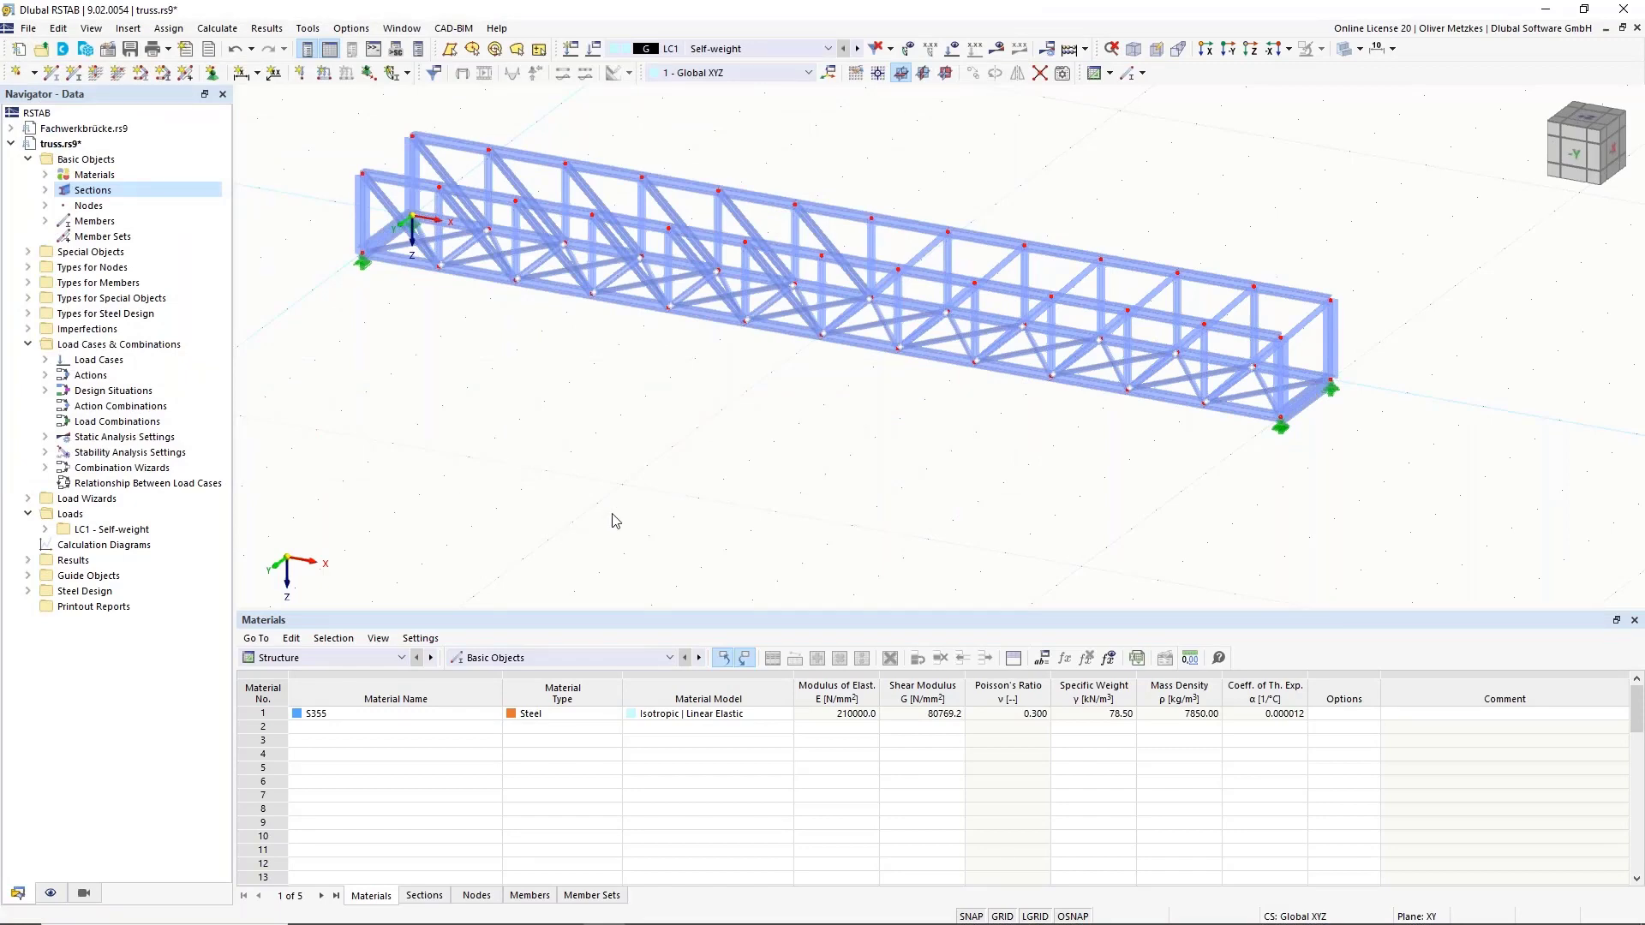
{"action": "key", "text": "ctrl+s"}
{"action": "left_click", "coordinate": [595, 49]}
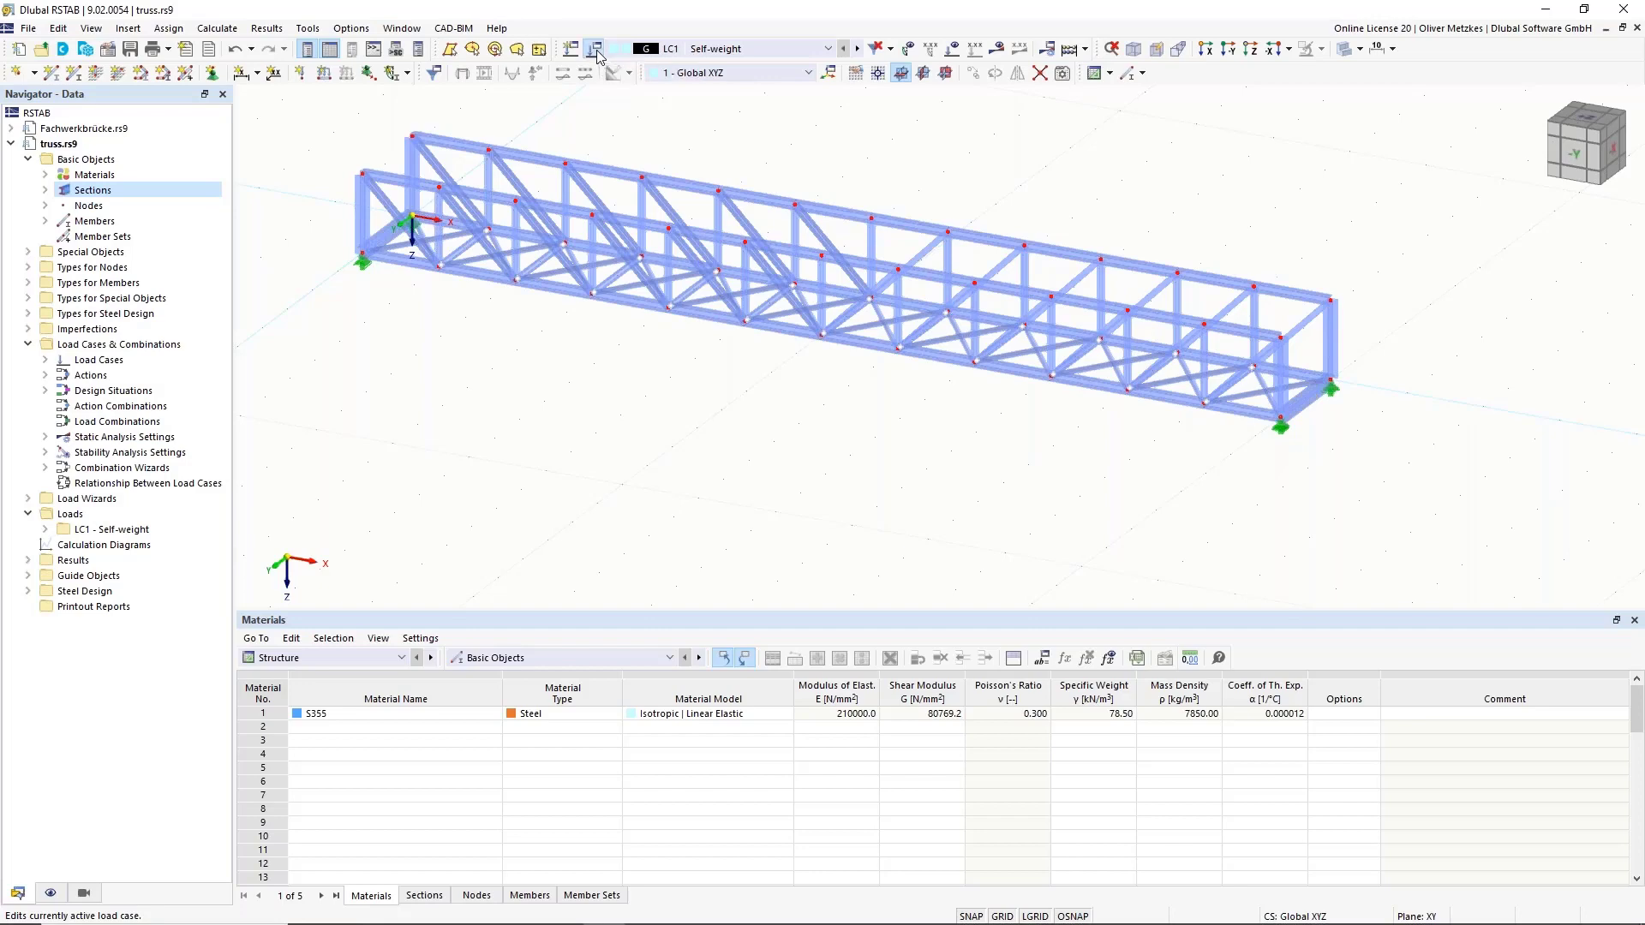
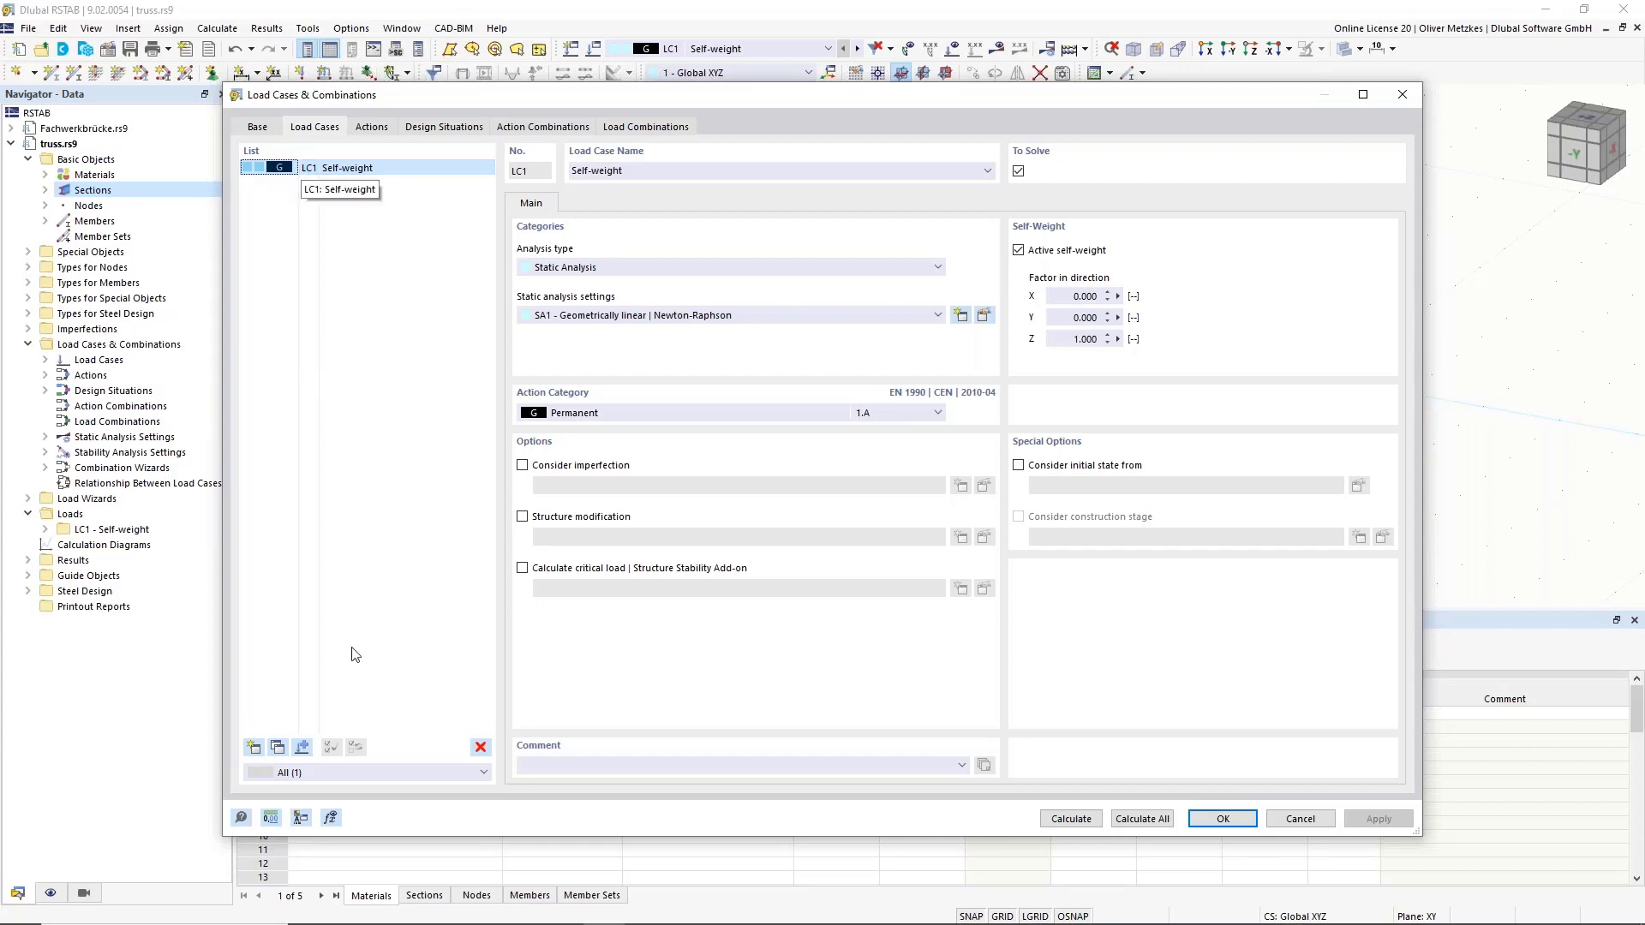
Add load case LC2 named 'cable left' with the Permanent/Imposed action category.
{"action": "left_click", "coordinate": [254, 748]}
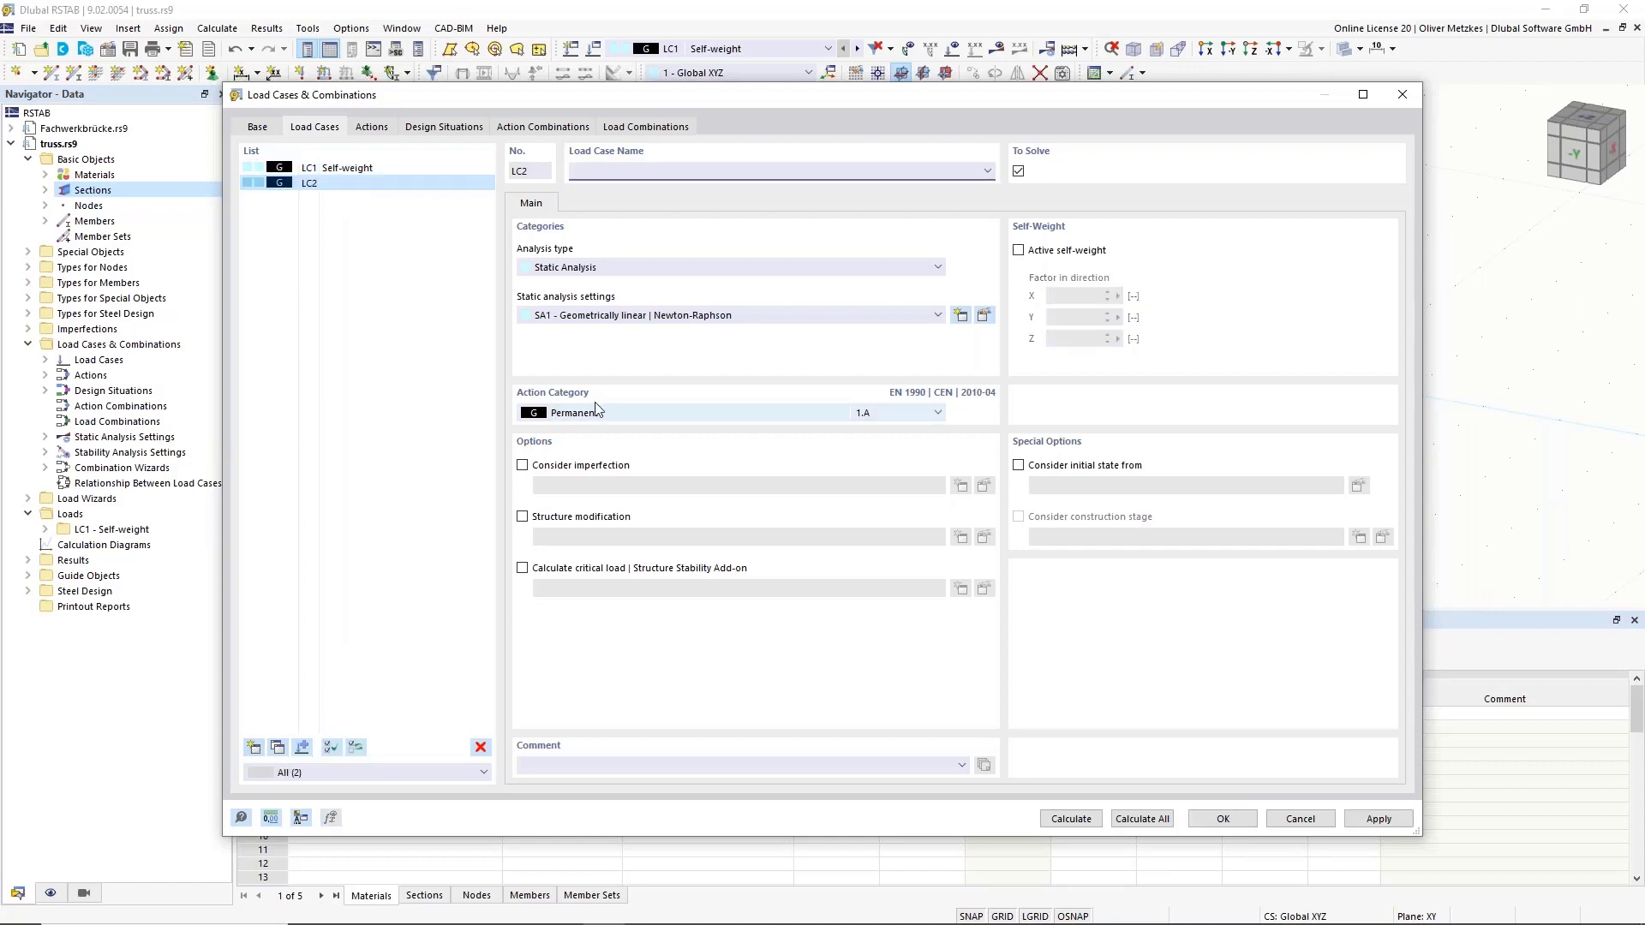
{"action": "left_click", "coordinate": [574, 415]}
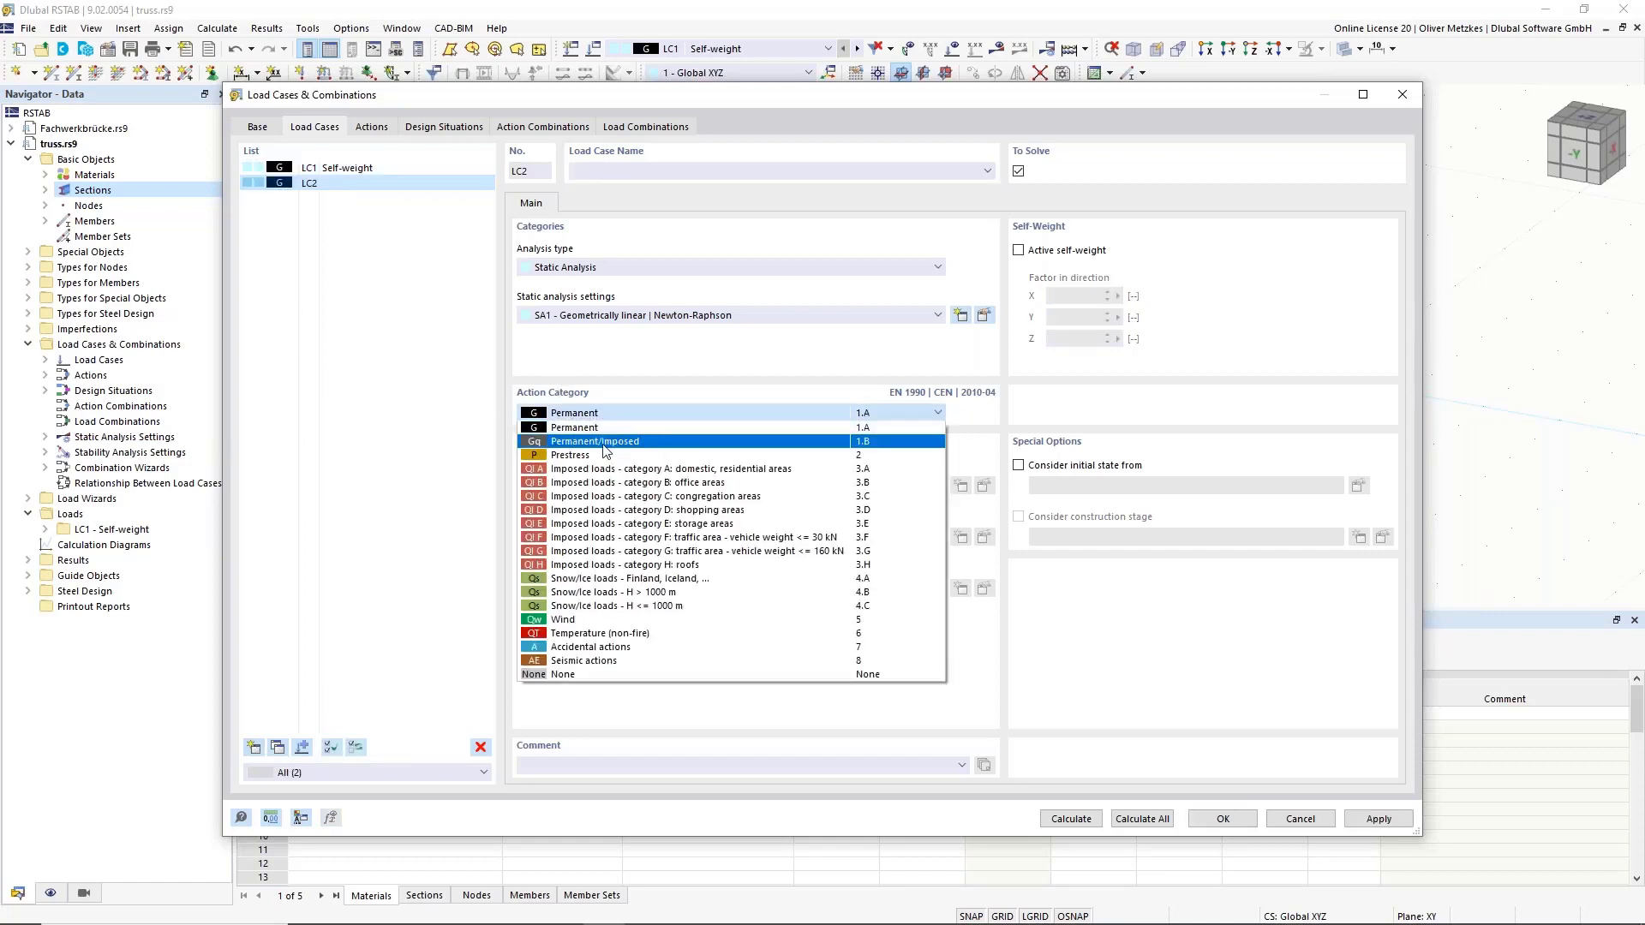
{"action": "left_click", "coordinate": [620, 445]}
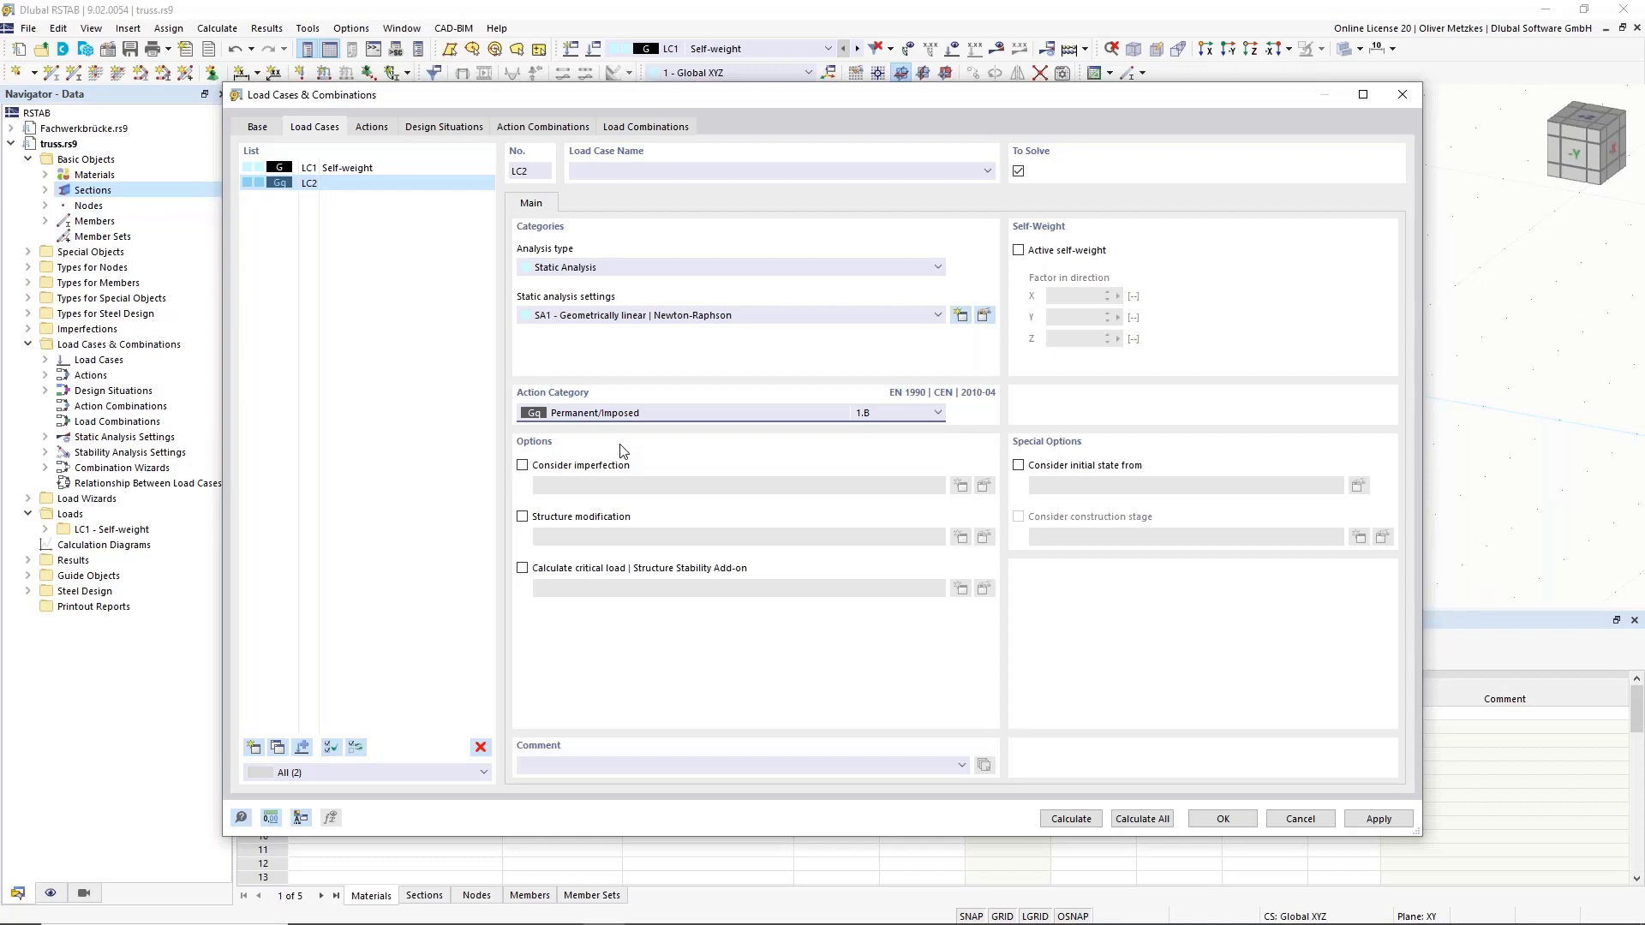
{"action": "left_click", "coordinate": [641, 172]}
{"action": "type", "text": "ca"}
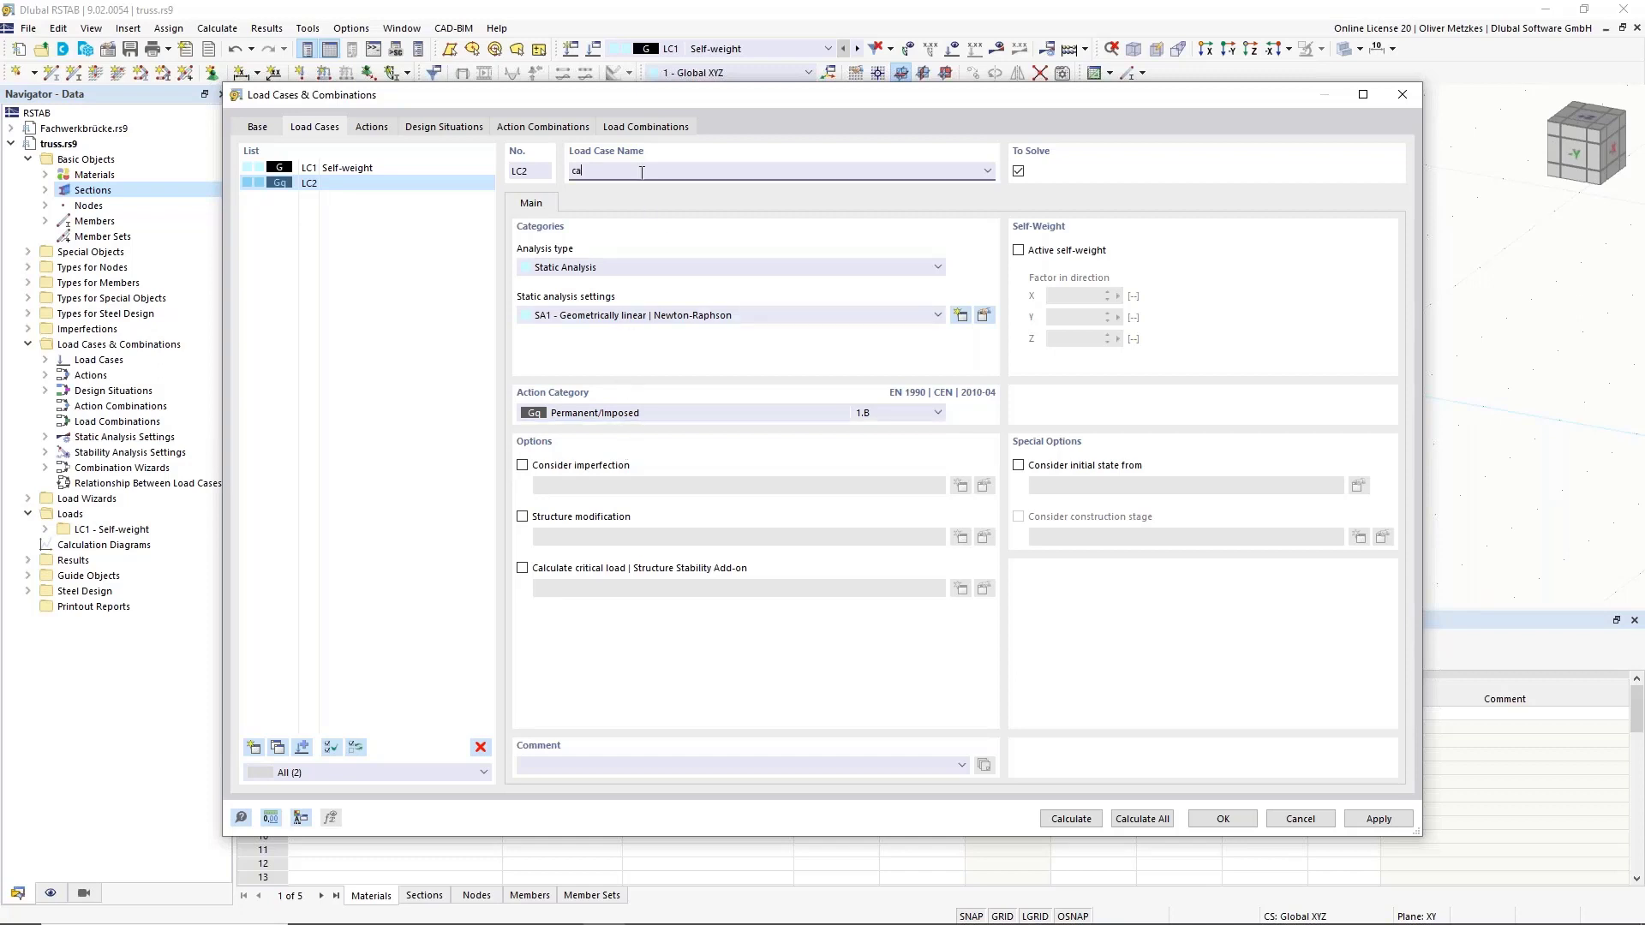
{"action": "type", "text": "ble left"}
{"action": "left_click", "coordinate": [359, 232]}
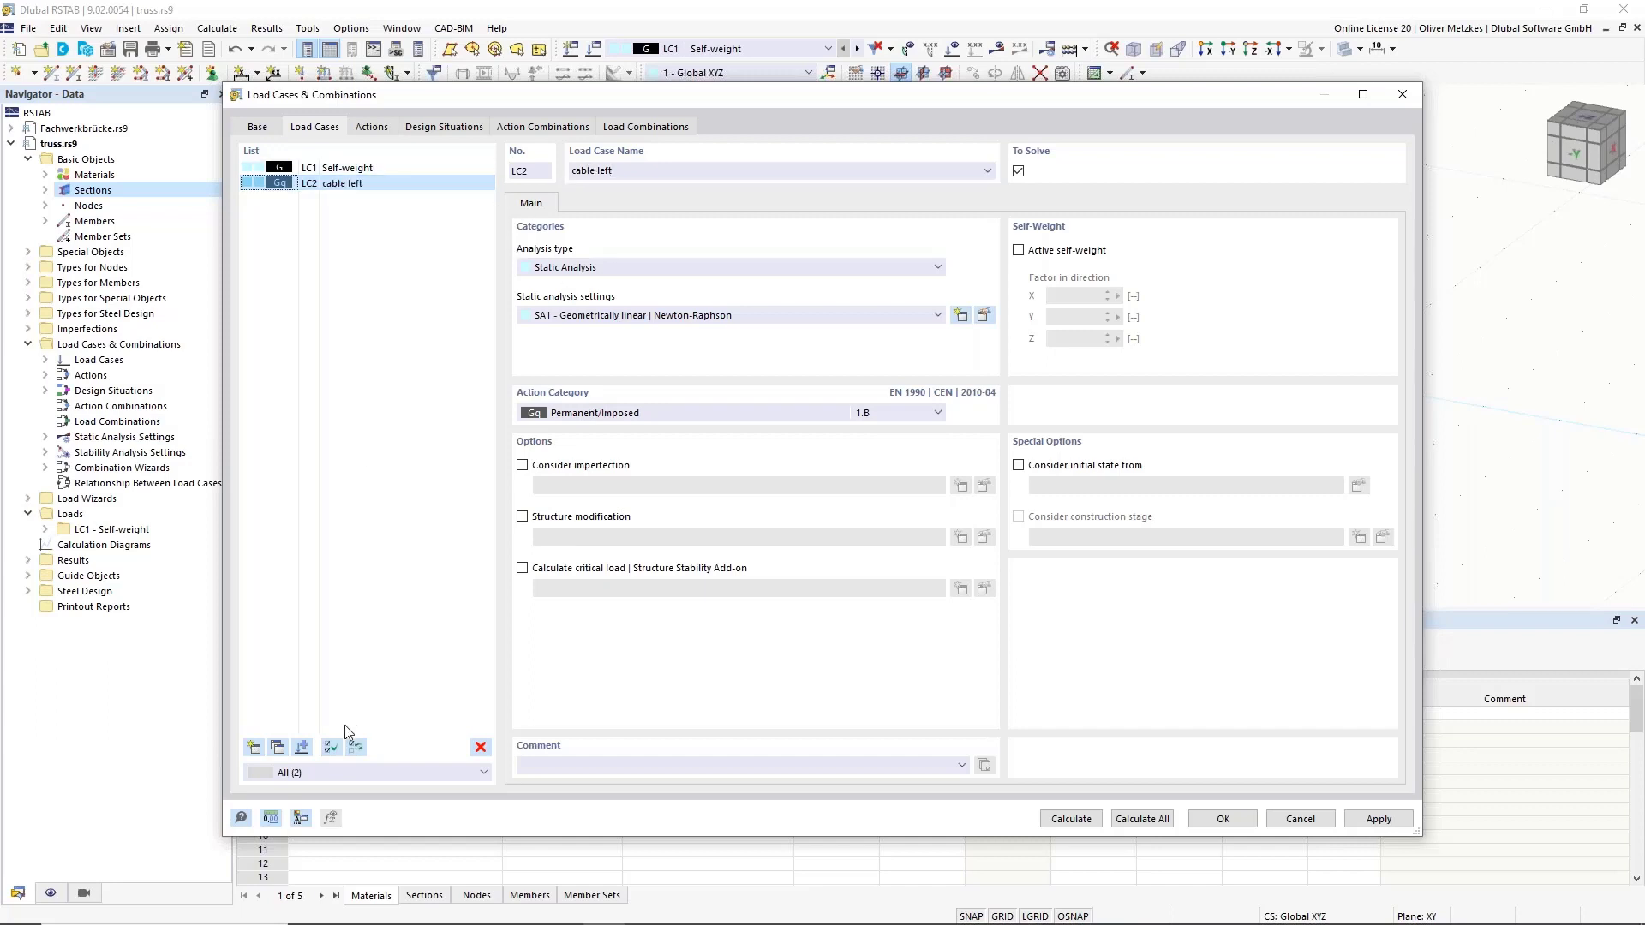
Copy LC2 as LC3 renamed 'cable right additionally', then add an empty load case LC4.
{"action": "left_click", "coordinate": [277, 749]}
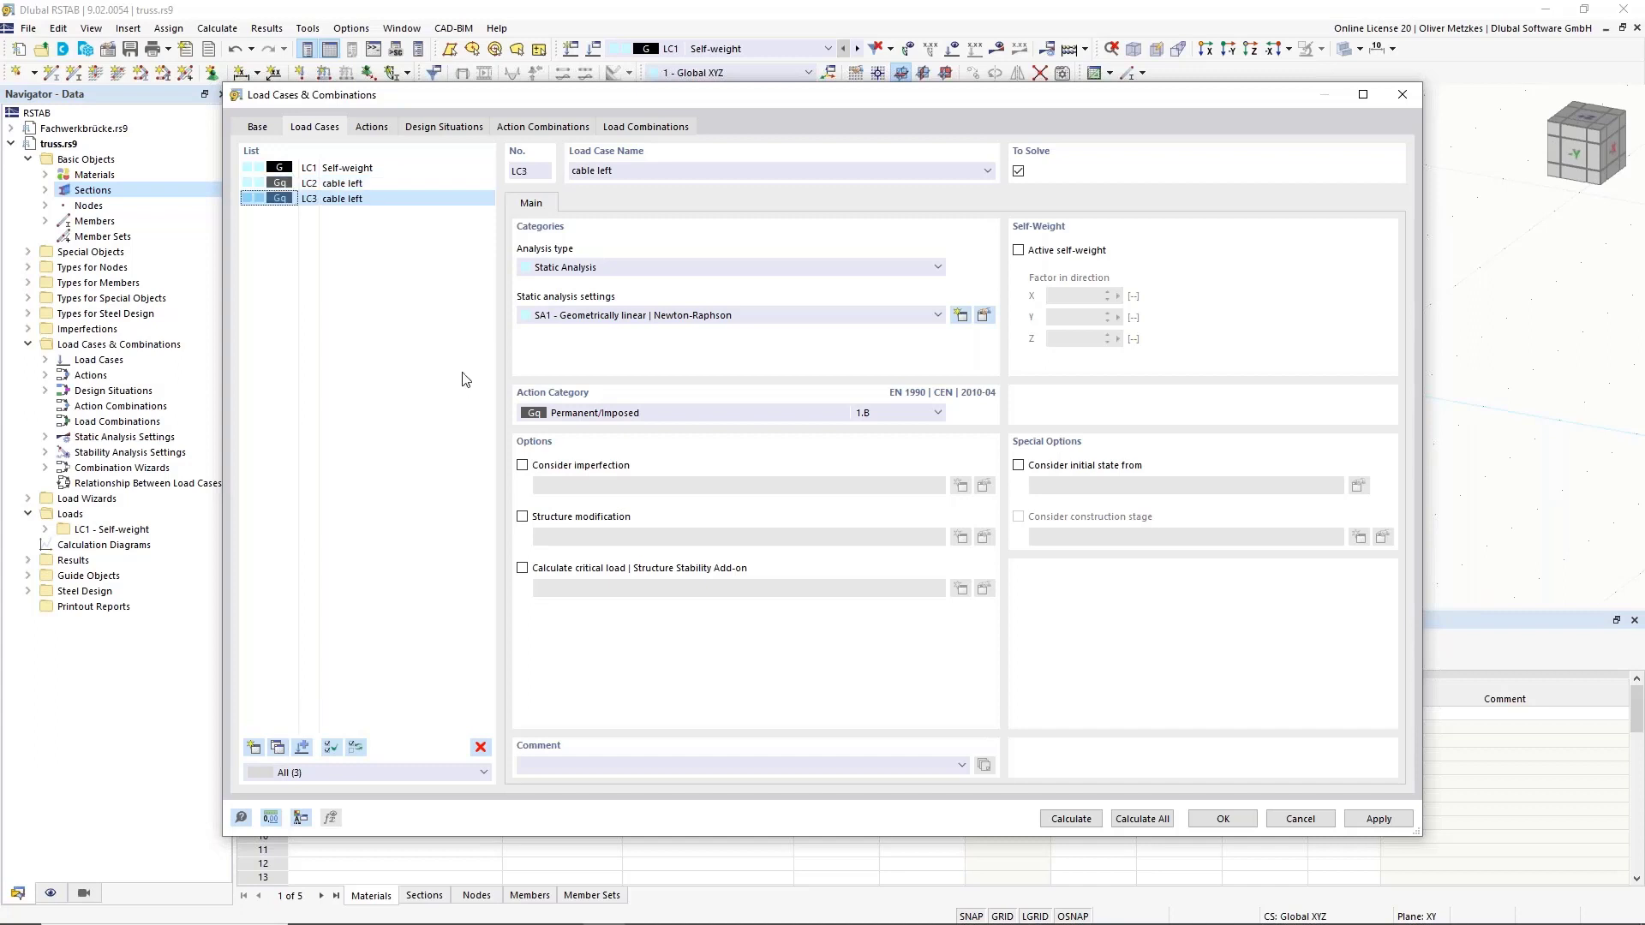
{"action": "left_click", "coordinate": [603, 170]}
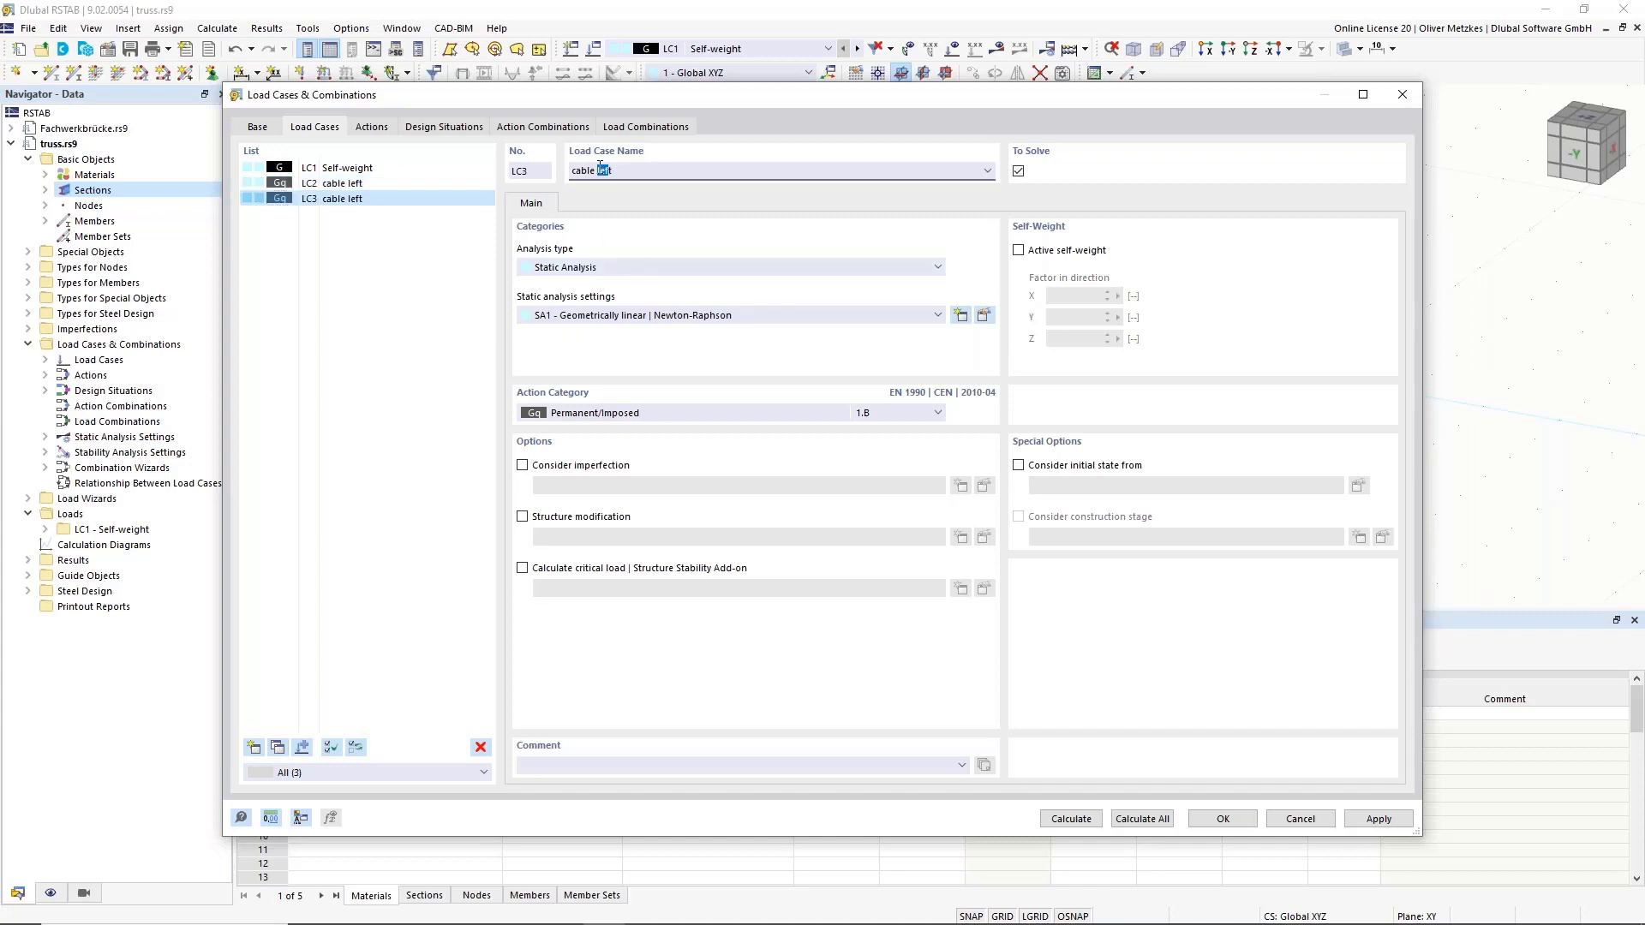
{"action": "double_click", "coordinate": [601, 171]}
{"action": "type", "text": "right additionally"}
{"action": "left_click", "coordinate": [427, 185]}
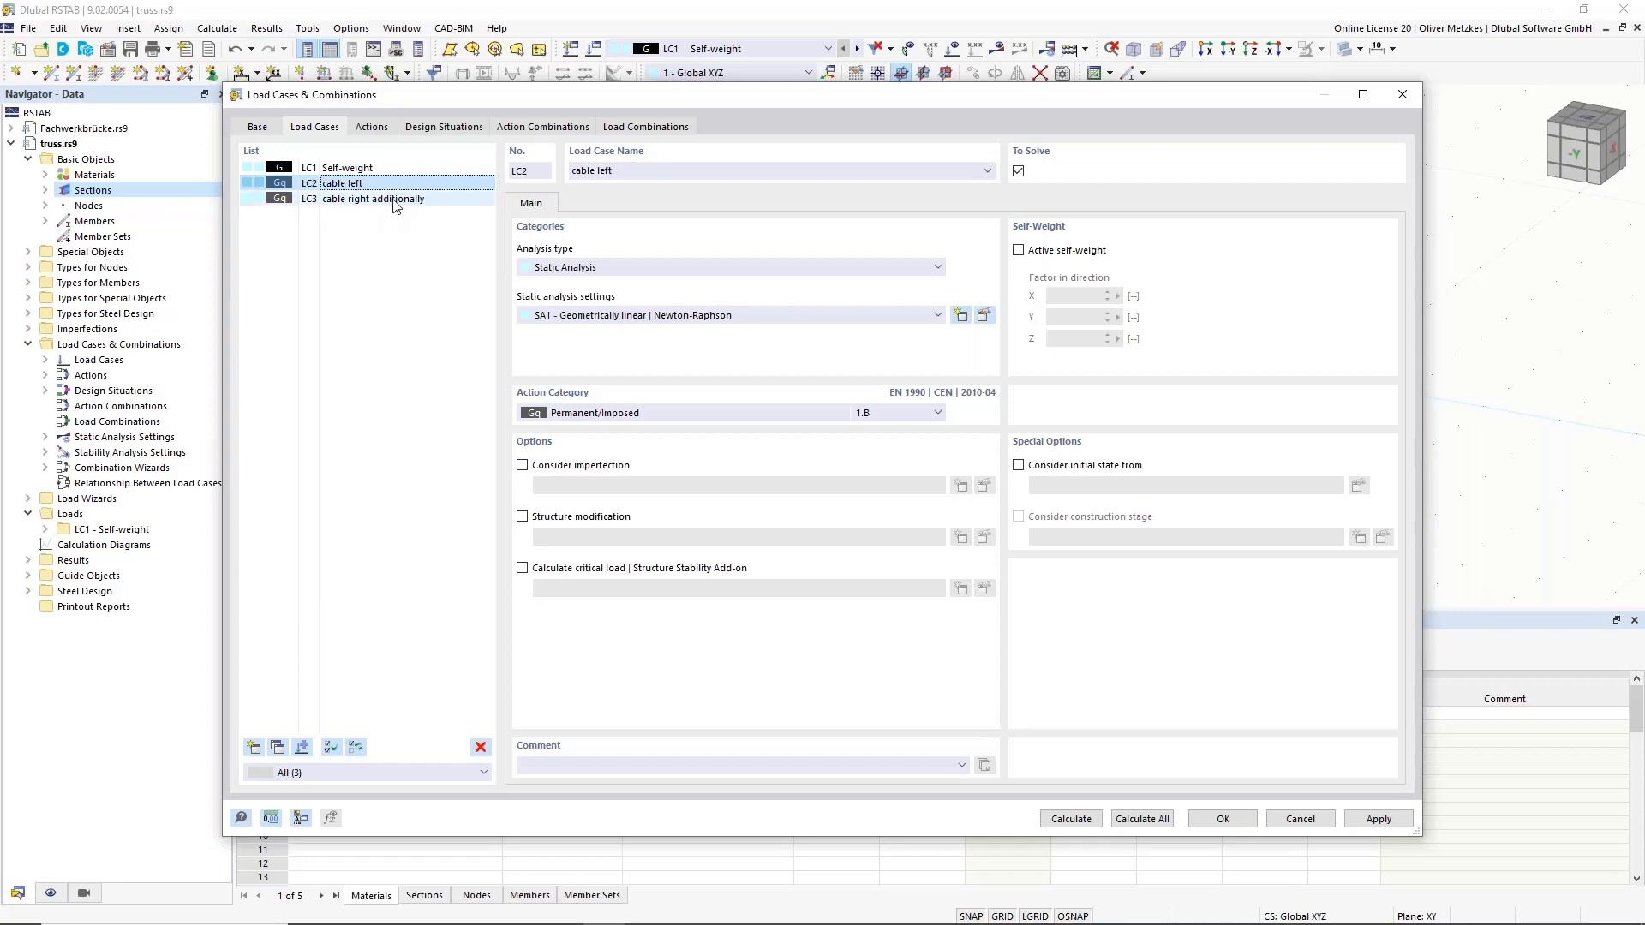
{"action": "left_click", "coordinate": [254, 748]}
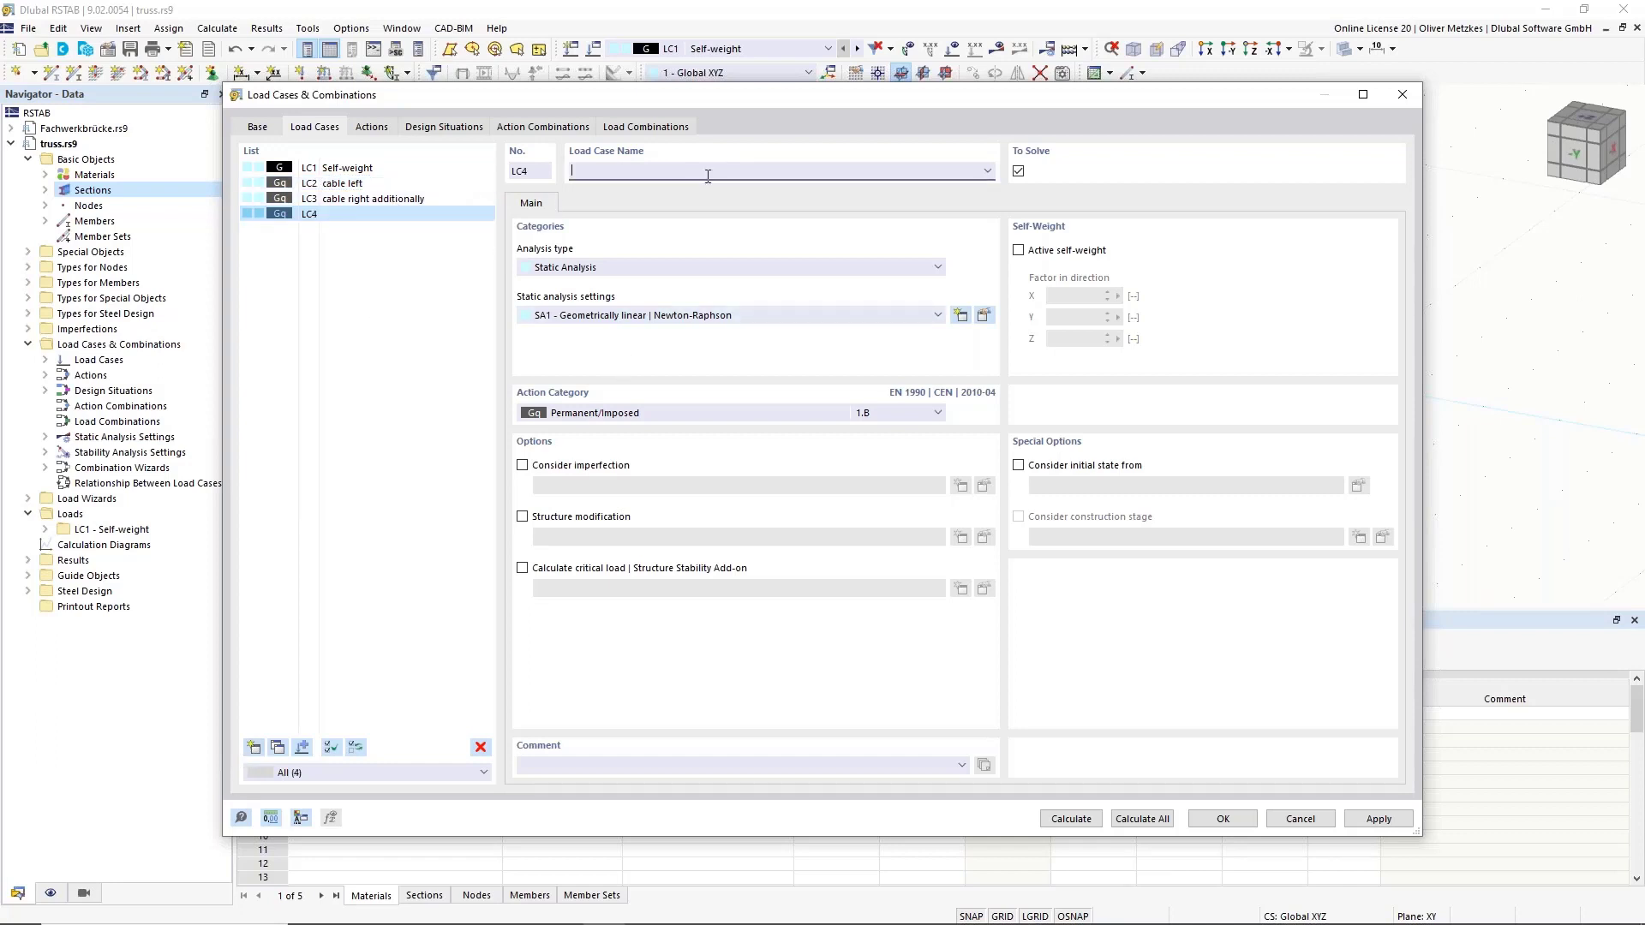
Name LC4 'walkway' with action category Imposed loads – category F: traffic area.
{"action": "type", "text": "woalkway"}
{"action": "key", "text": "BackSpace"}
{"action": "left_click", "coordinate": [671, 413]}
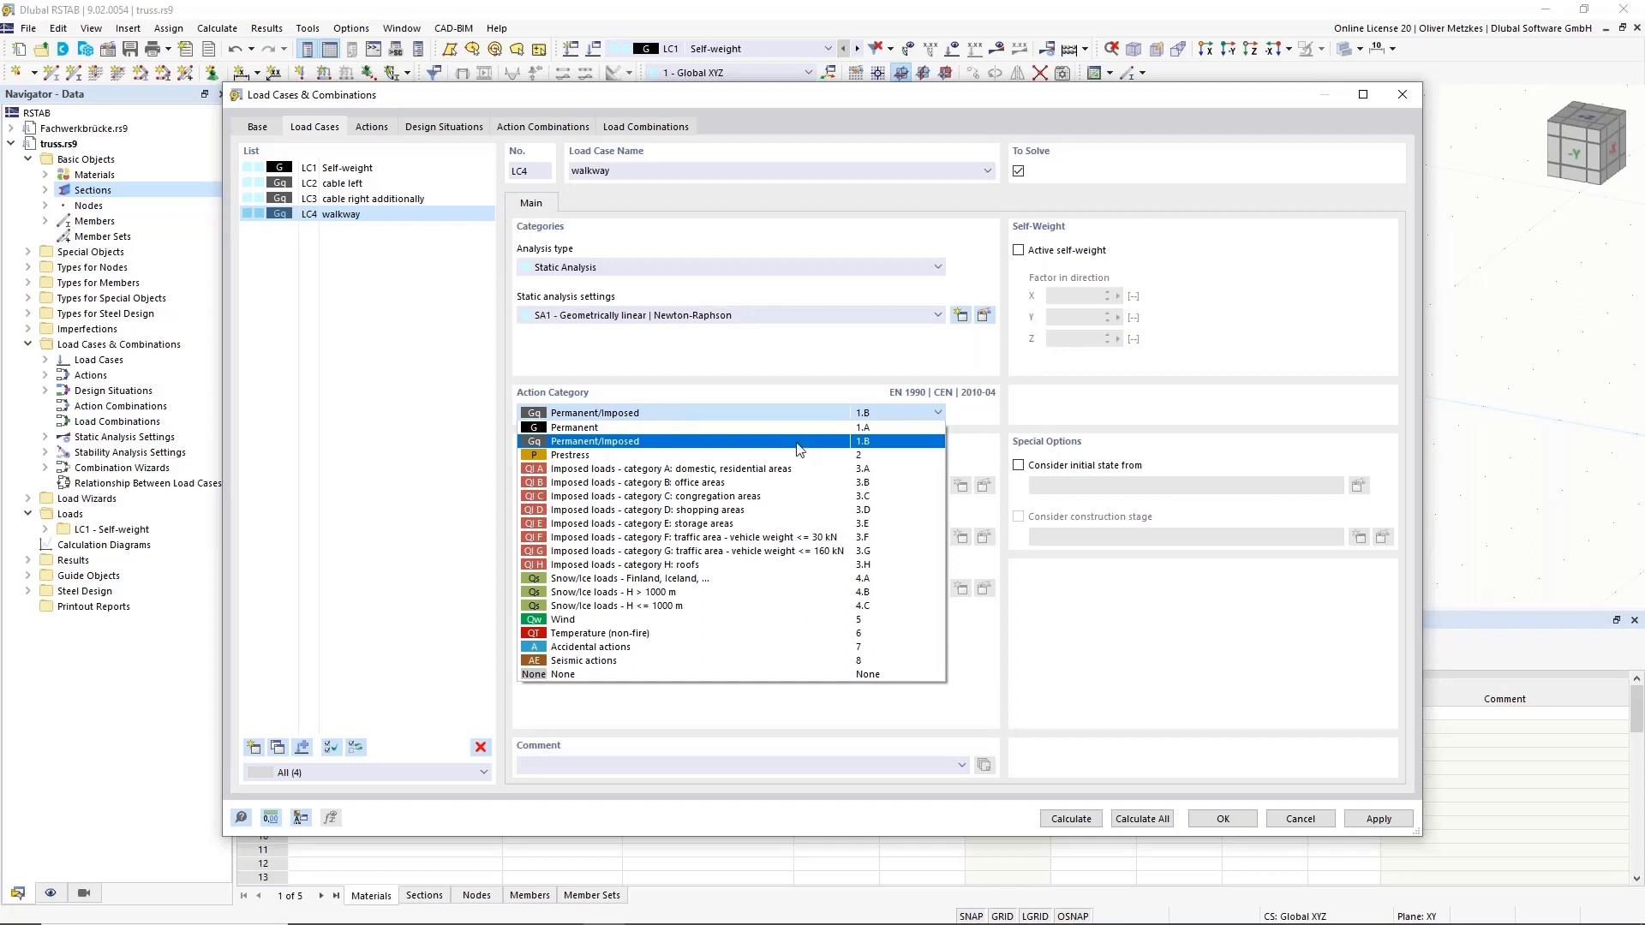
{"action": "left_click", "coordinate": [674, 538]}
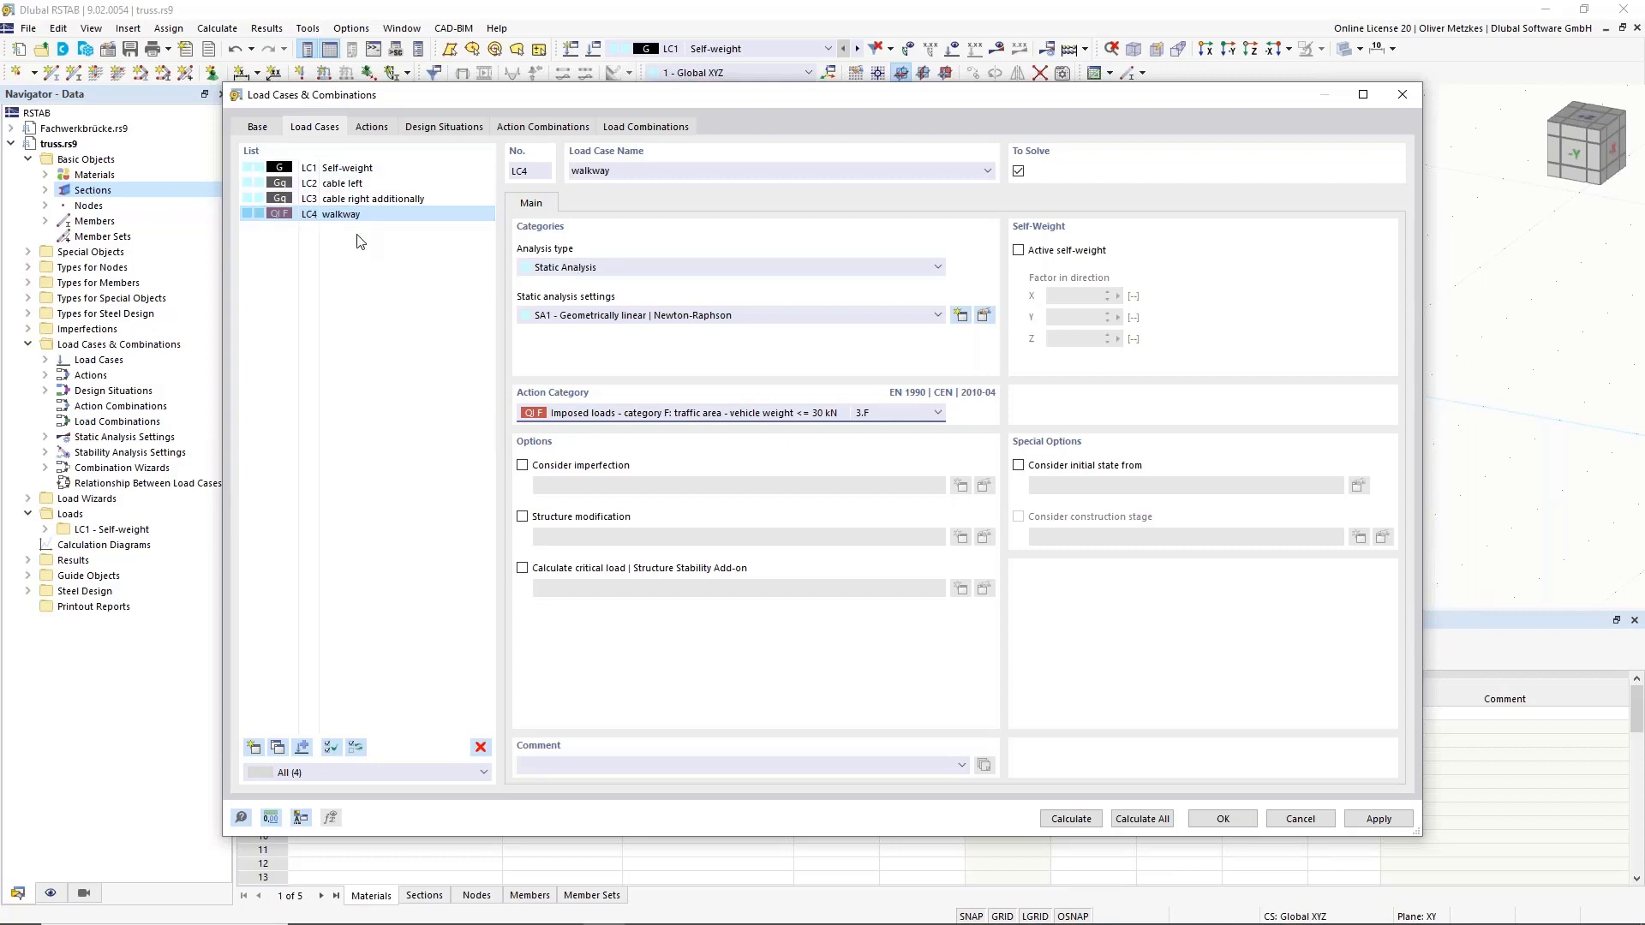
Copy LC4 as LC5, set its category to Wind and name it 'Wind in +Y'.
{"action": "left_click", "coordinate": [270, 747]}
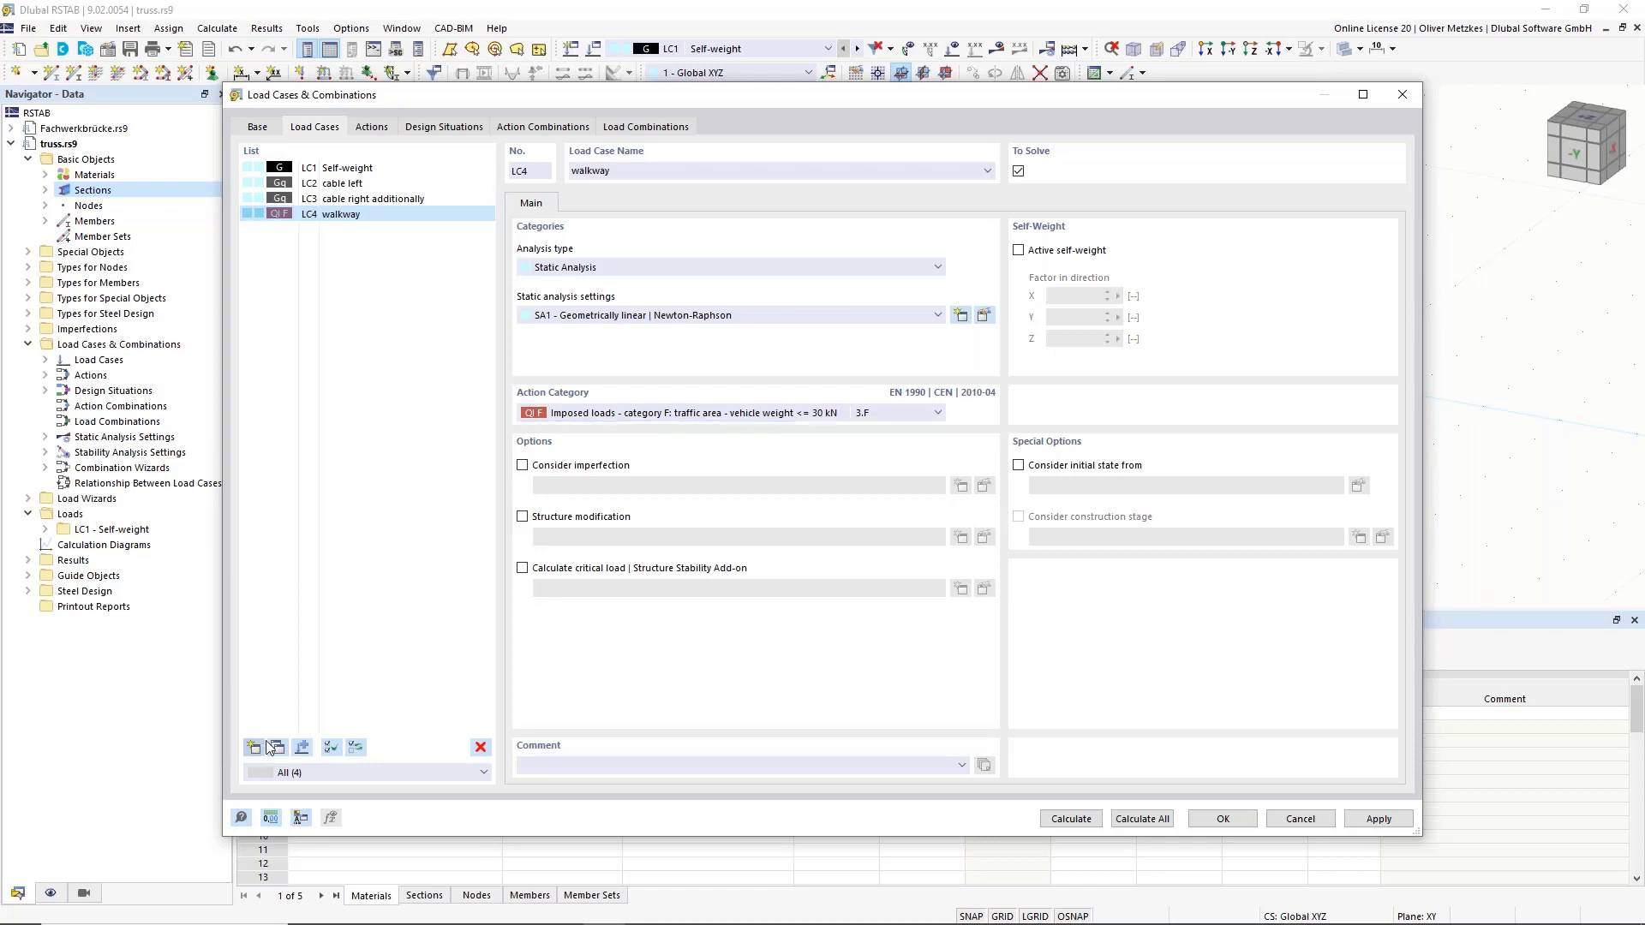
{"action": "left_click", "coordinate": [676, 414]}
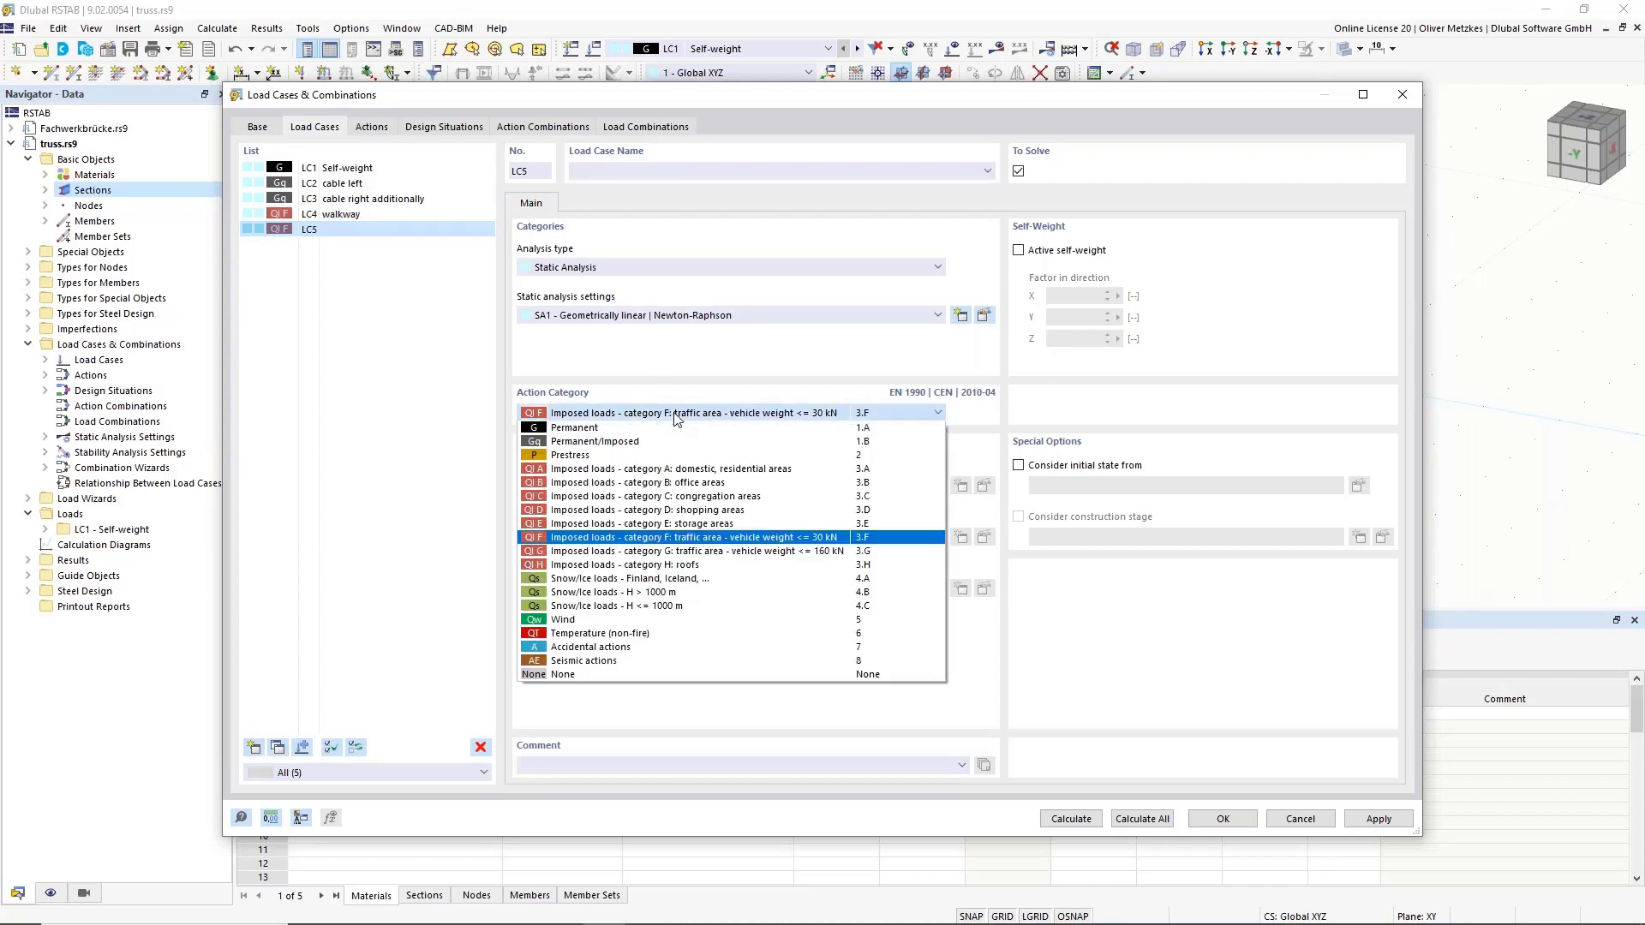
{"action": "left_click", "coordinate": [595, 620]}
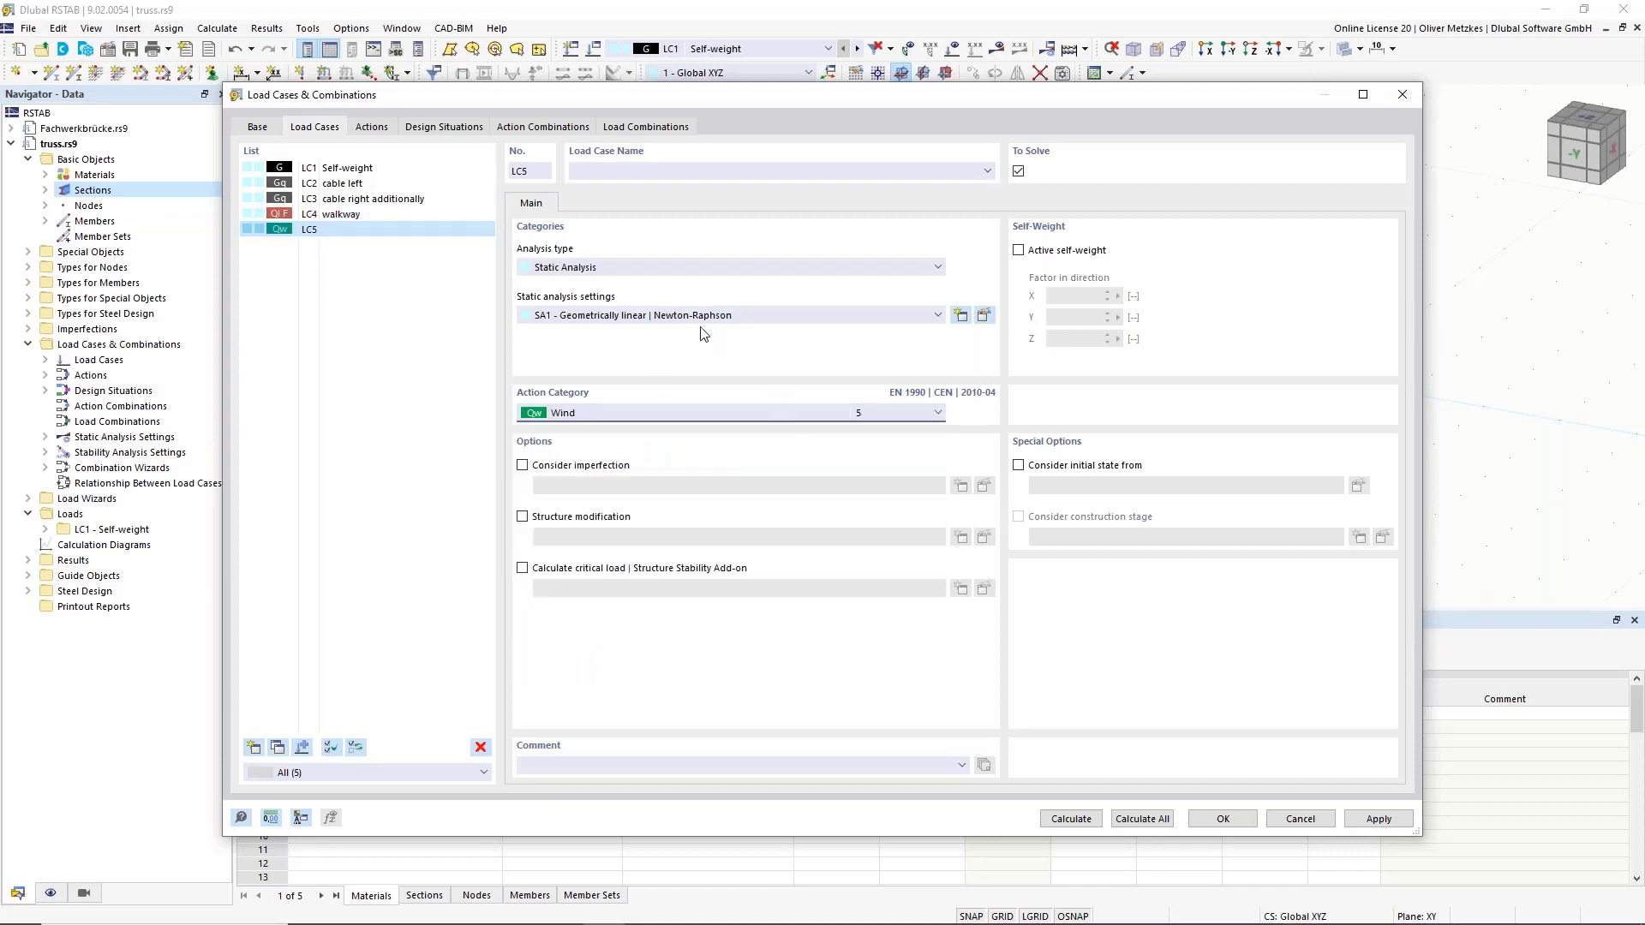
{"action": "left_click", "coordinate": [707, 176]}
{"action": "type", "text": "Wind"}
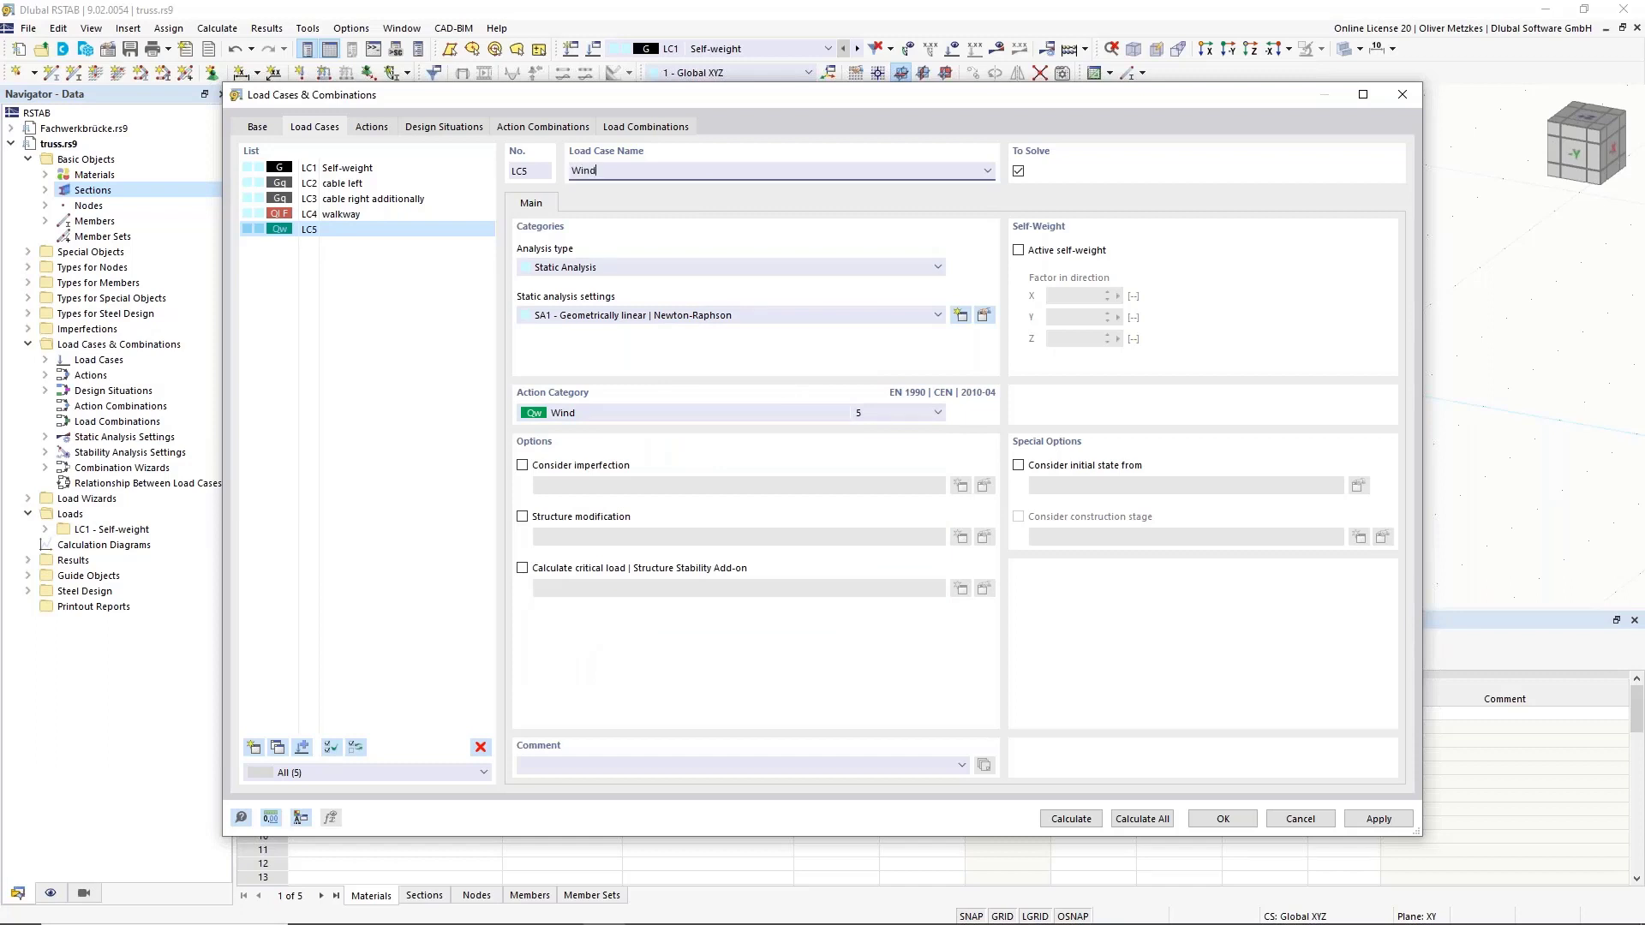
{"action": "type", "text": " in +Y"}
Copy LC5 as LC6 and rename it 'Wind in -Y'.
{"action": "left_click", "coordinate": [284, 751]}
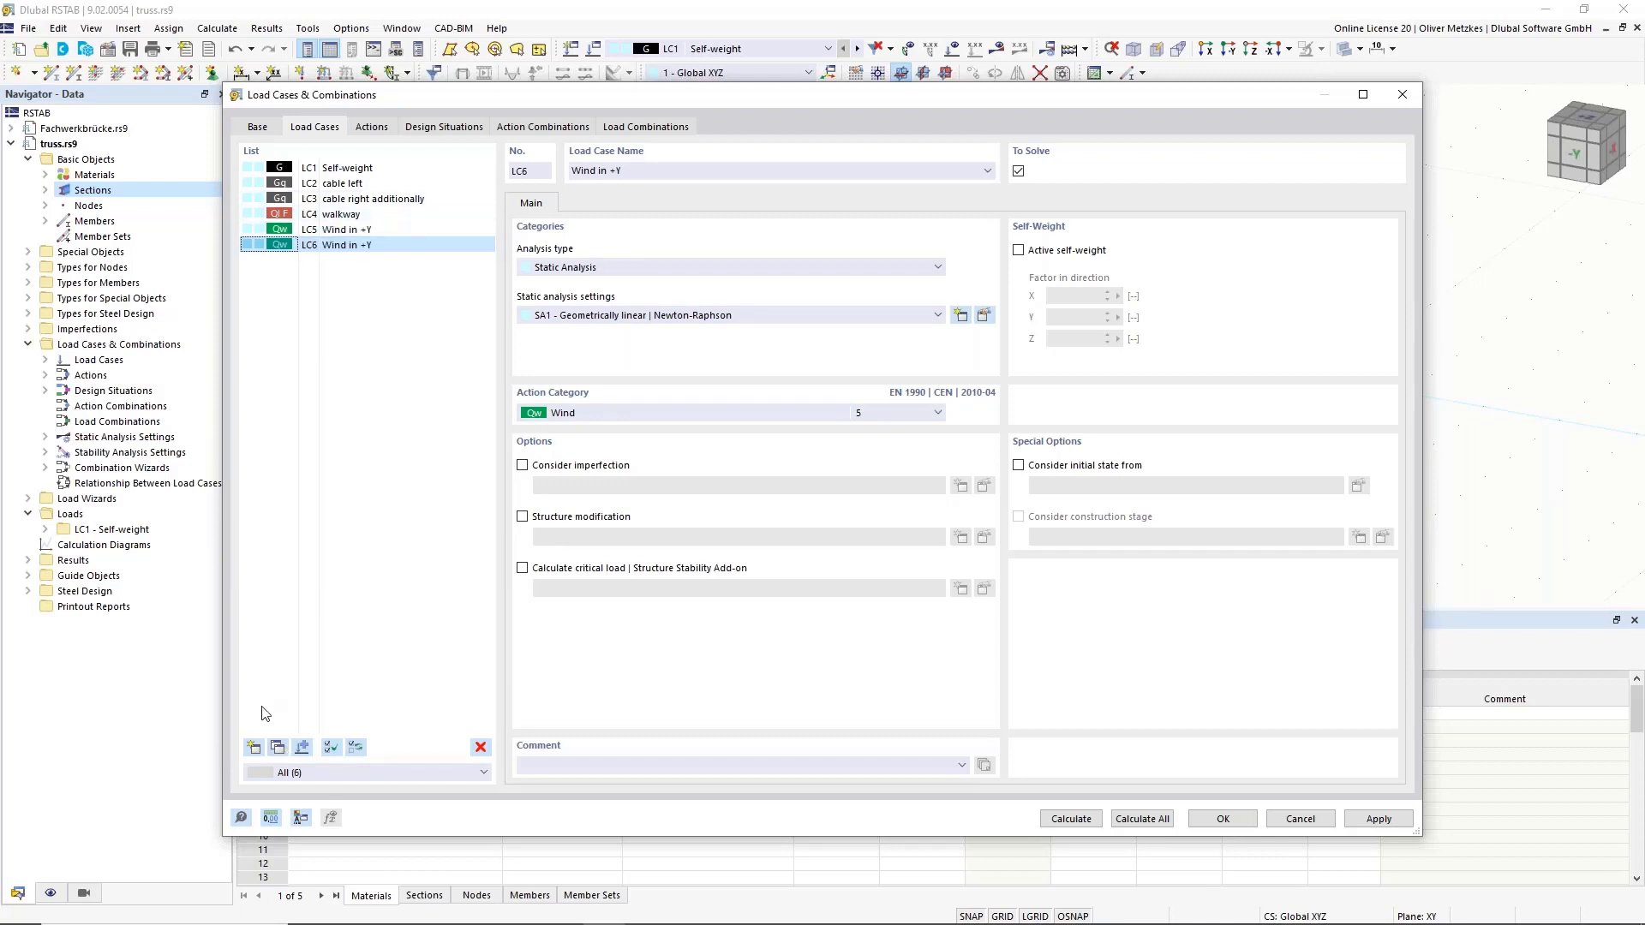
{"action": "left_click", "coordinate": [614, 170]}
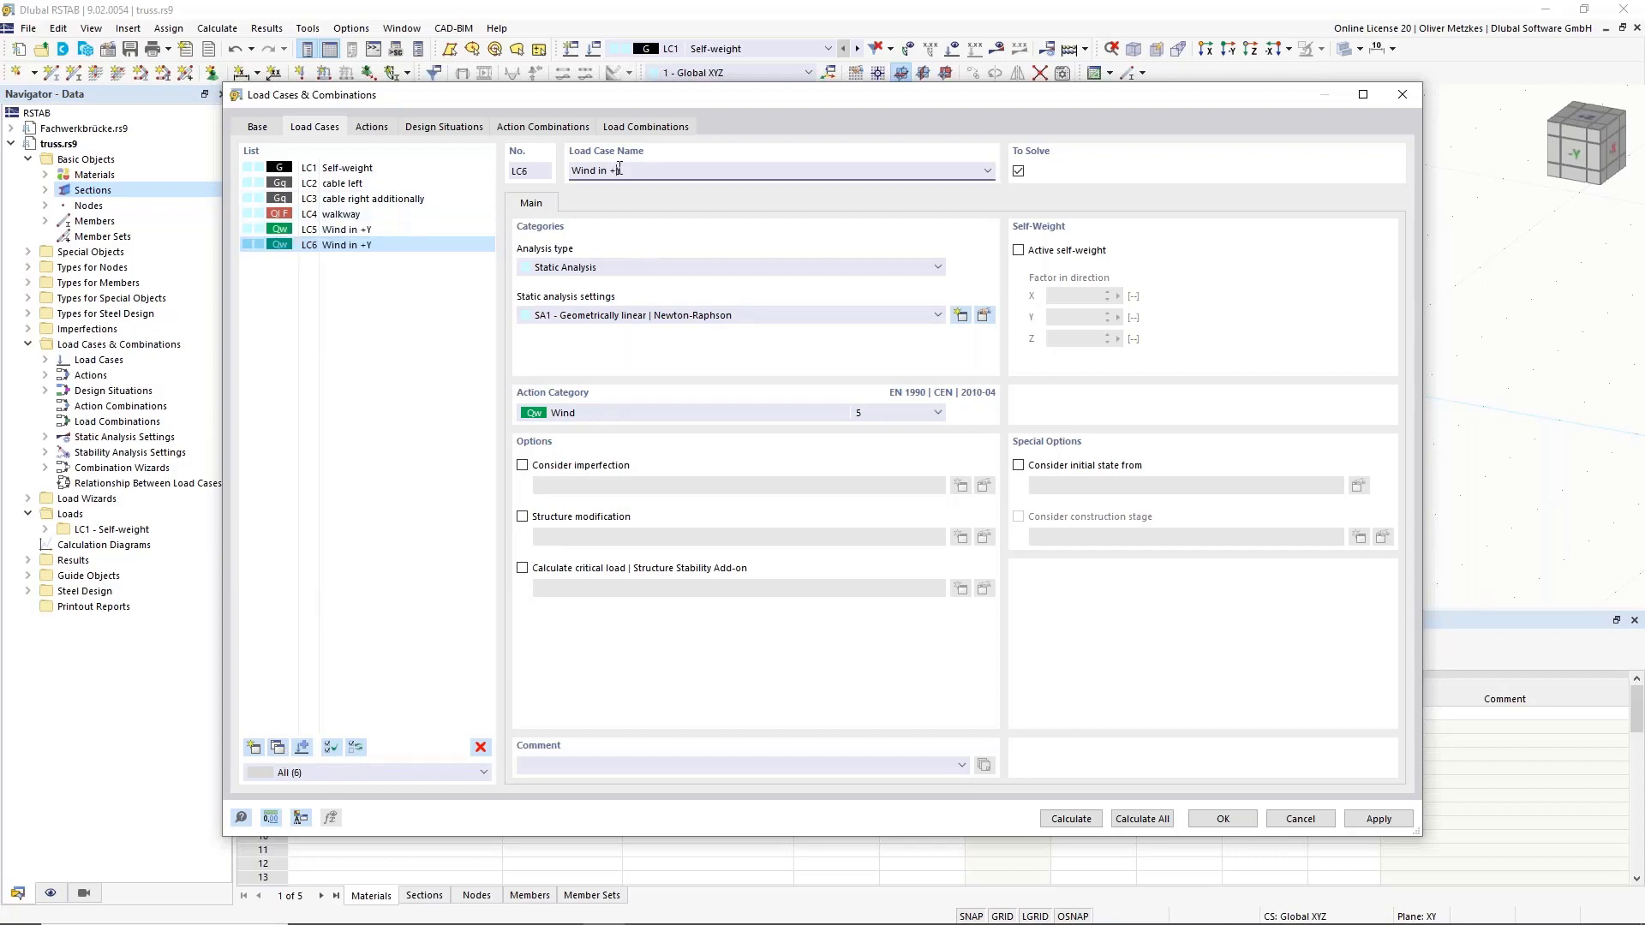
{"action": "key", "text": "BackSpace"}
{"action": "type", "text": "-"}
{"action": "left_click", "coordinate": [397, 229]}
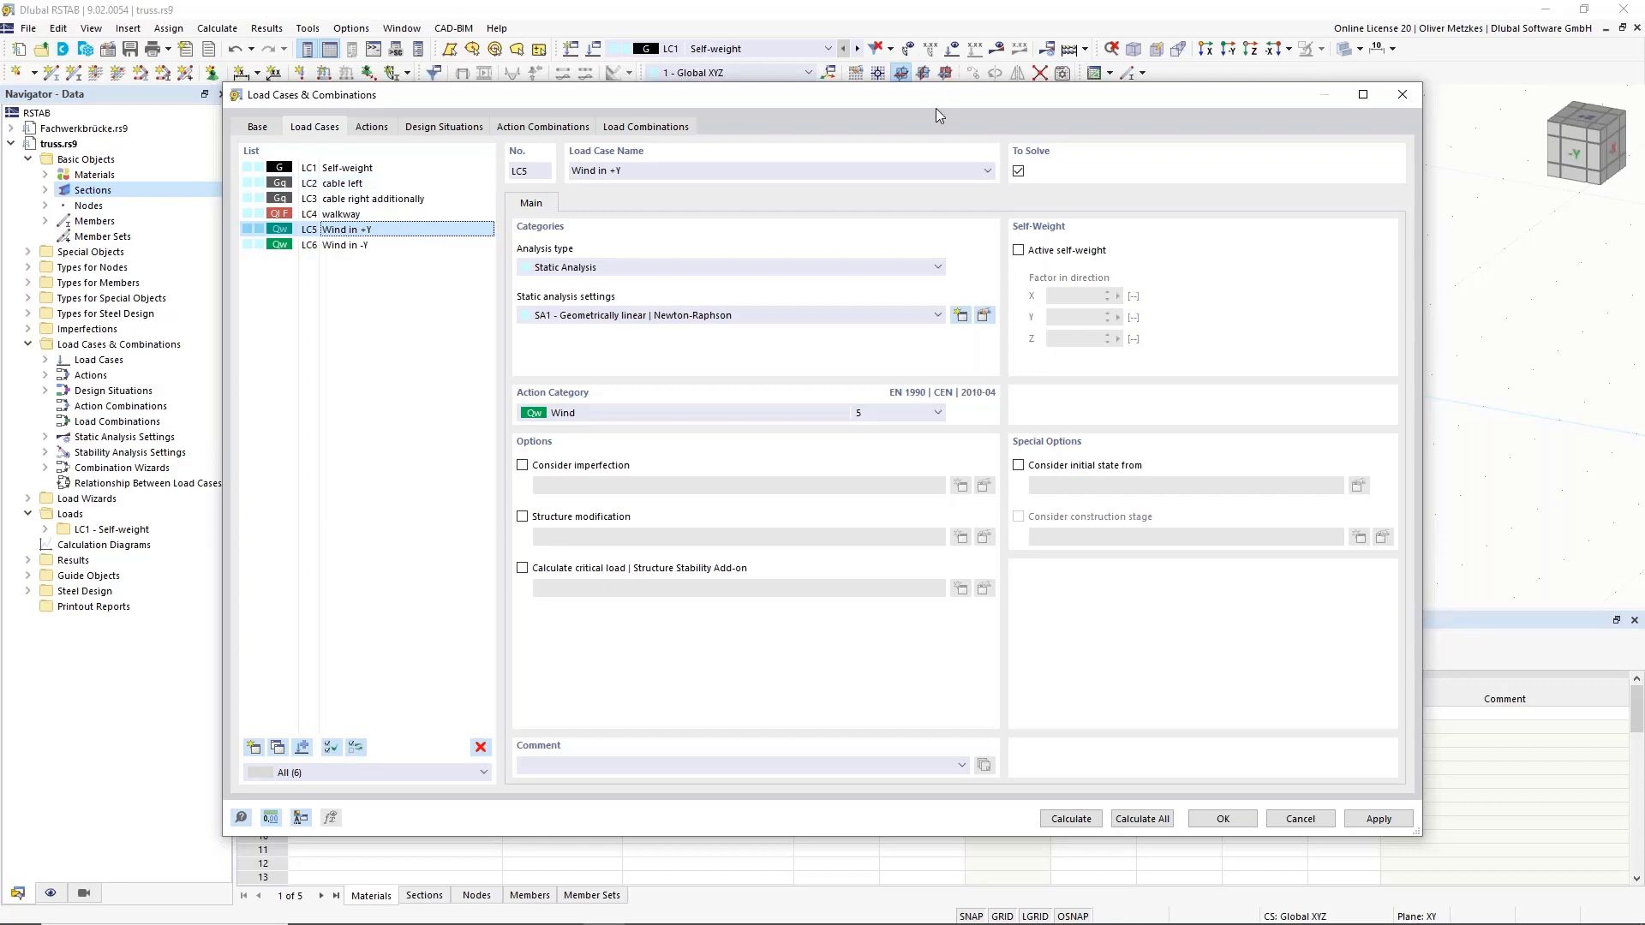
Move the load case dialog aside to view the truss, then show the EN 1990 base settings.
{"action": "left_click_drag", "start_coordinate": [935, 108], "coordinate": [823, 562]}
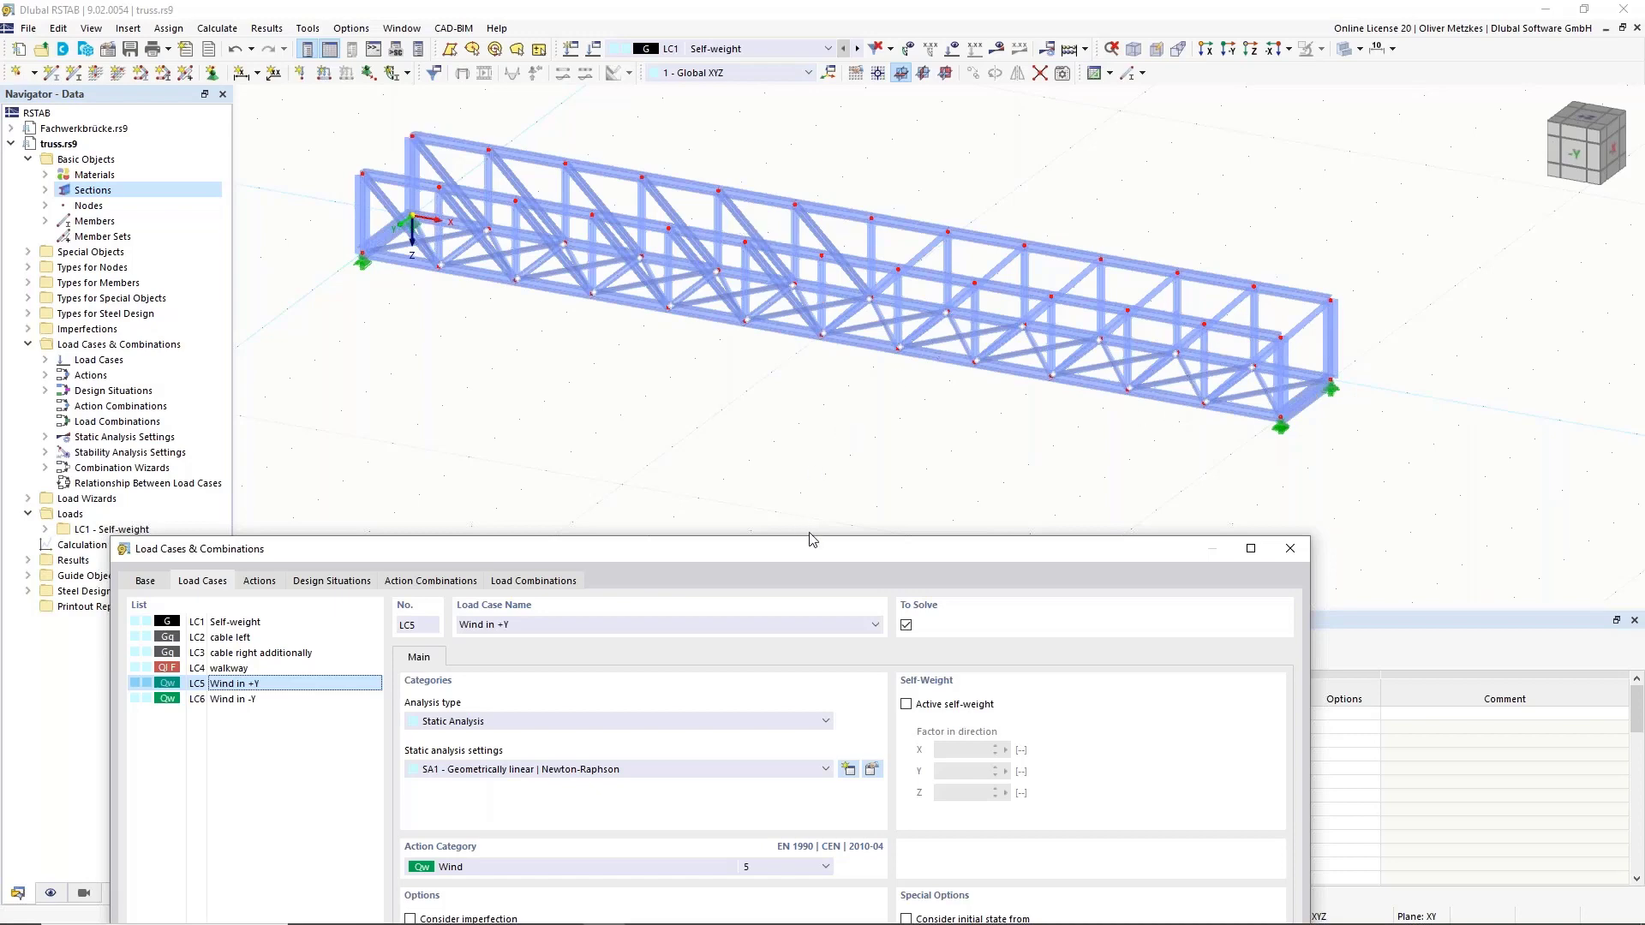
{"action": "left_click_drag", "start_coordinate": [812, 539], "coordinate": [1090, 160]}
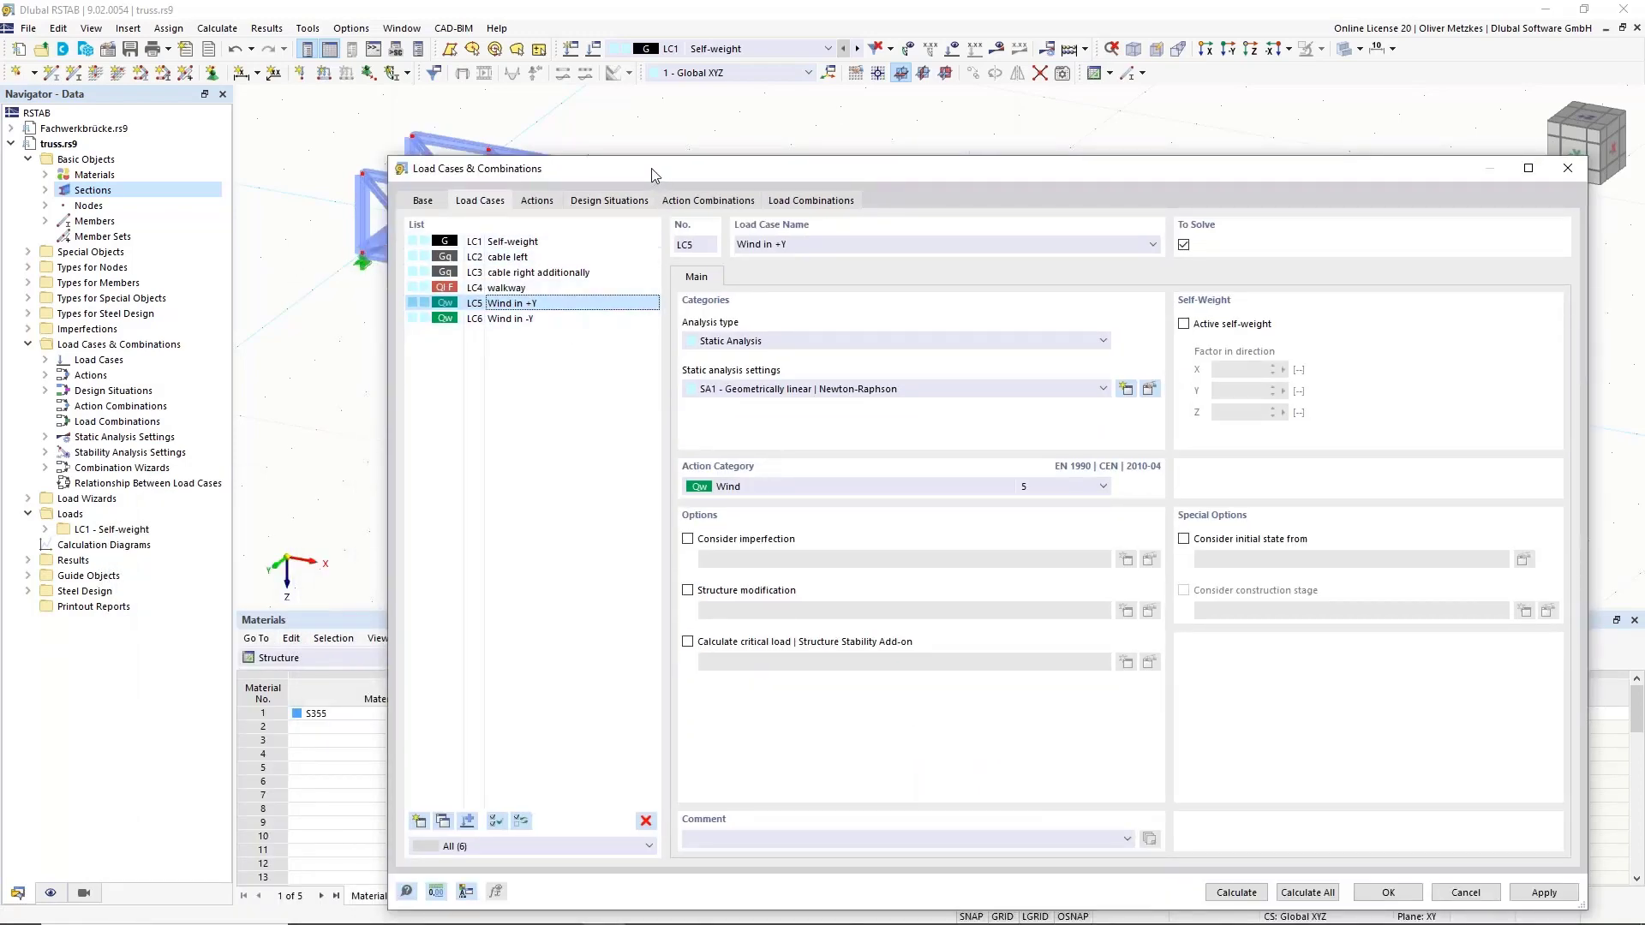
{"action": "left_click_drag", "start_coordinate": [651, 168], "coordinate": [610, 126]}
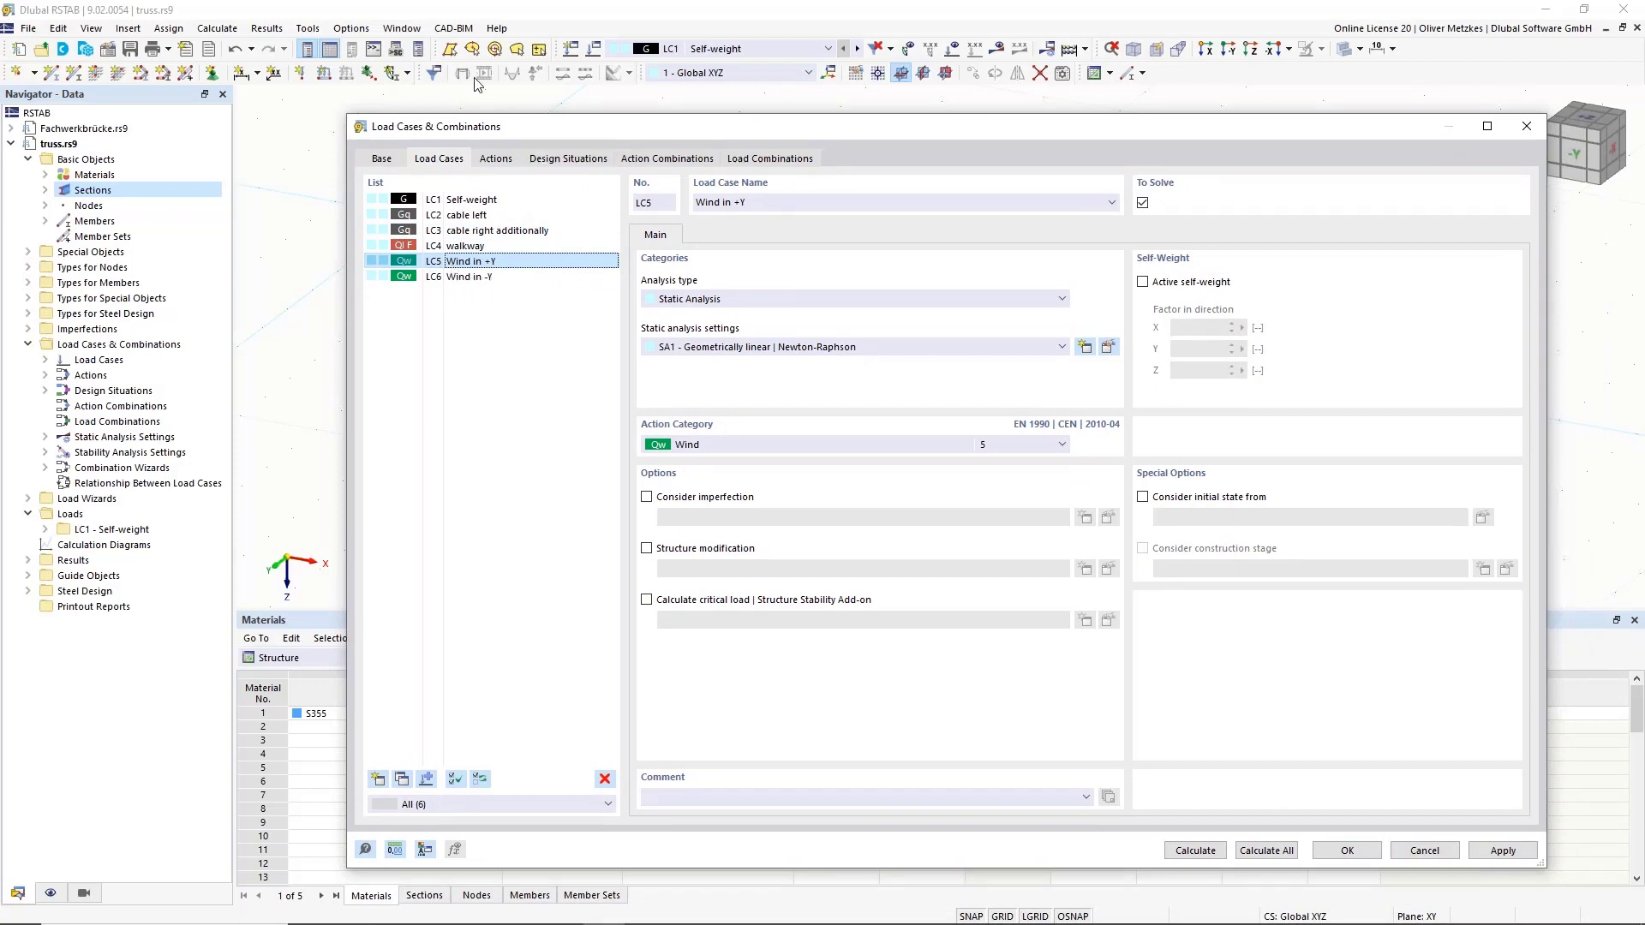
{"action": "left_click", "coordinate": [386, 162]}
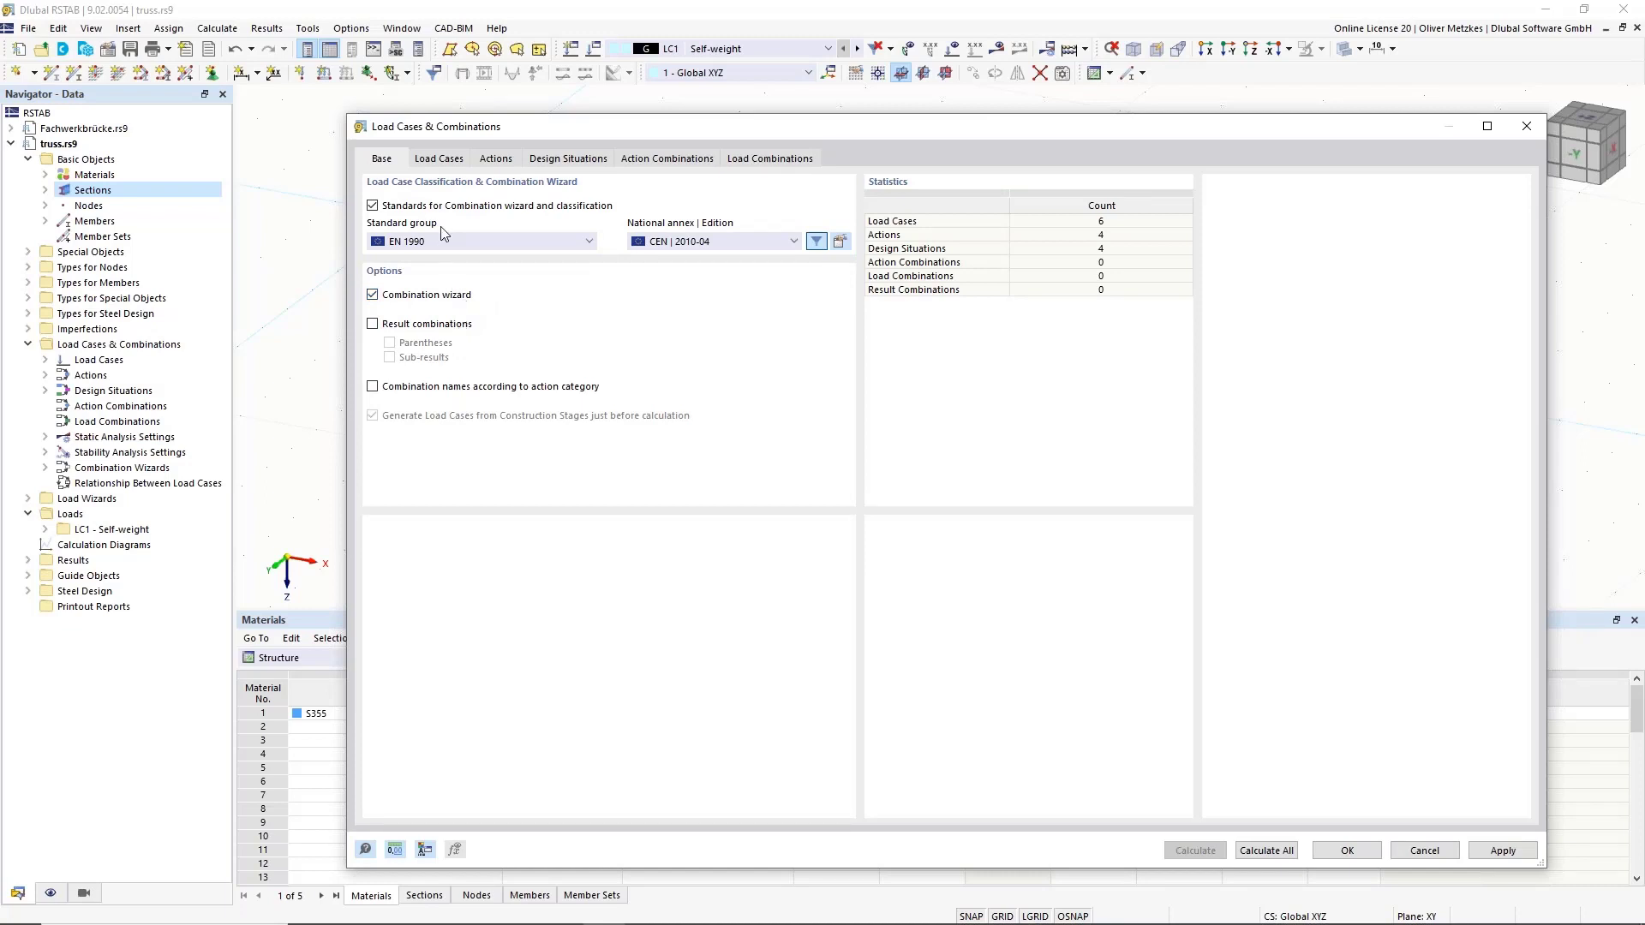
Review actions A2 Permanent/Imposed and A4 Wind, then list design situations DS1–DS4.
{"action": "left_click", "coordinate": [439, 160]}
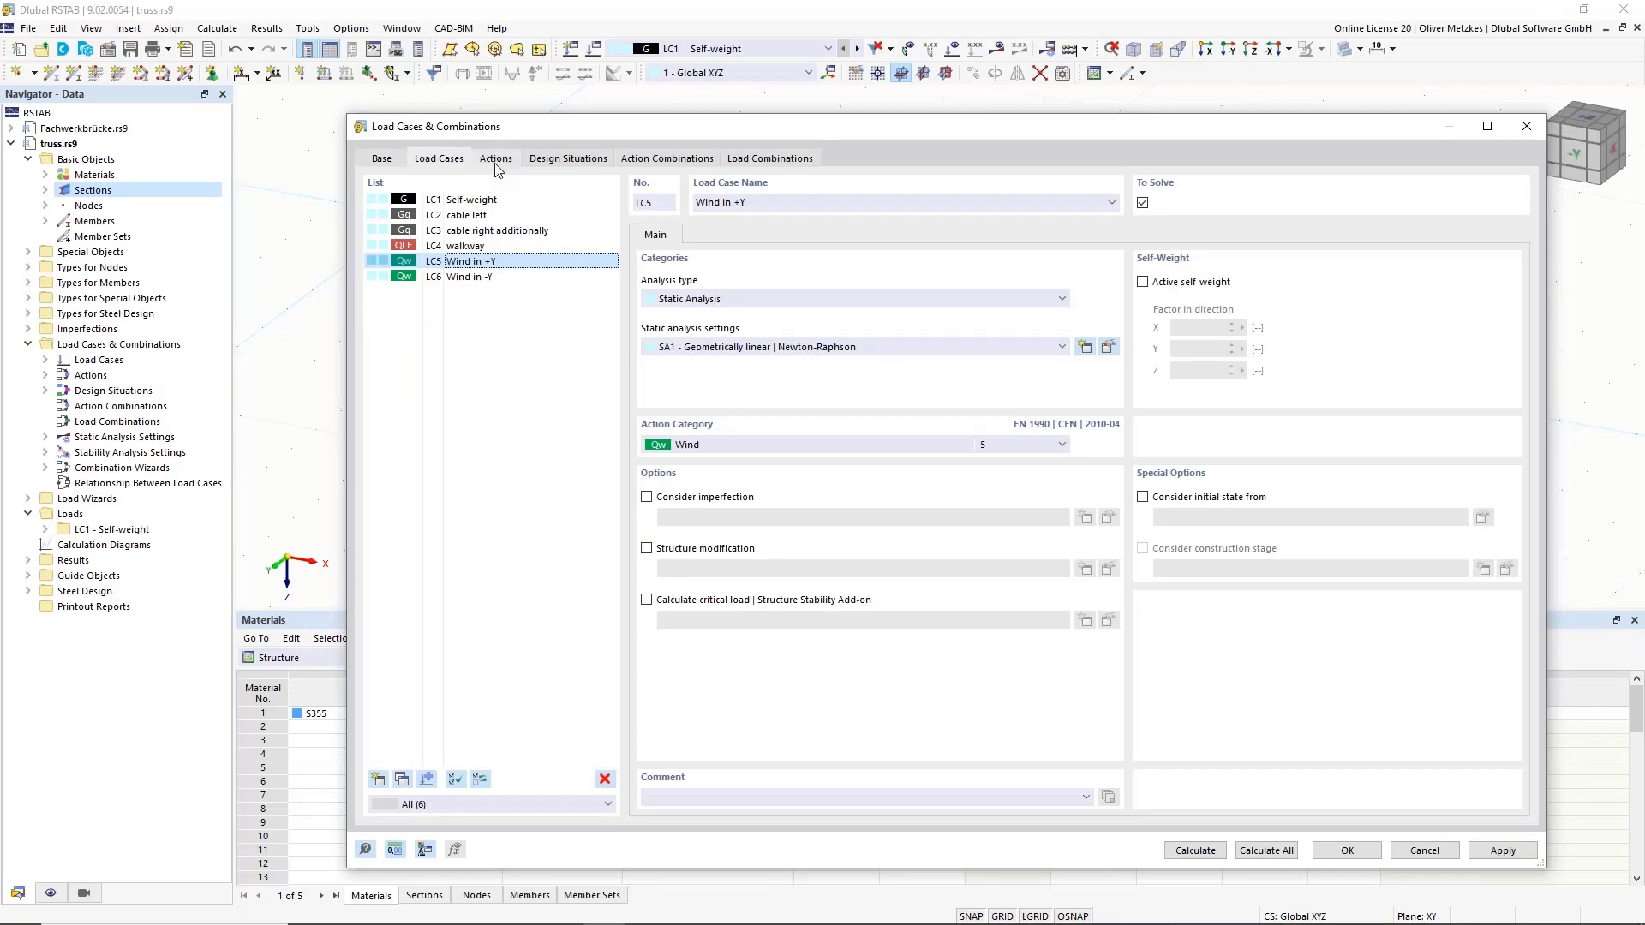
{"action": "left_click", "coordinate": [484, 165]}
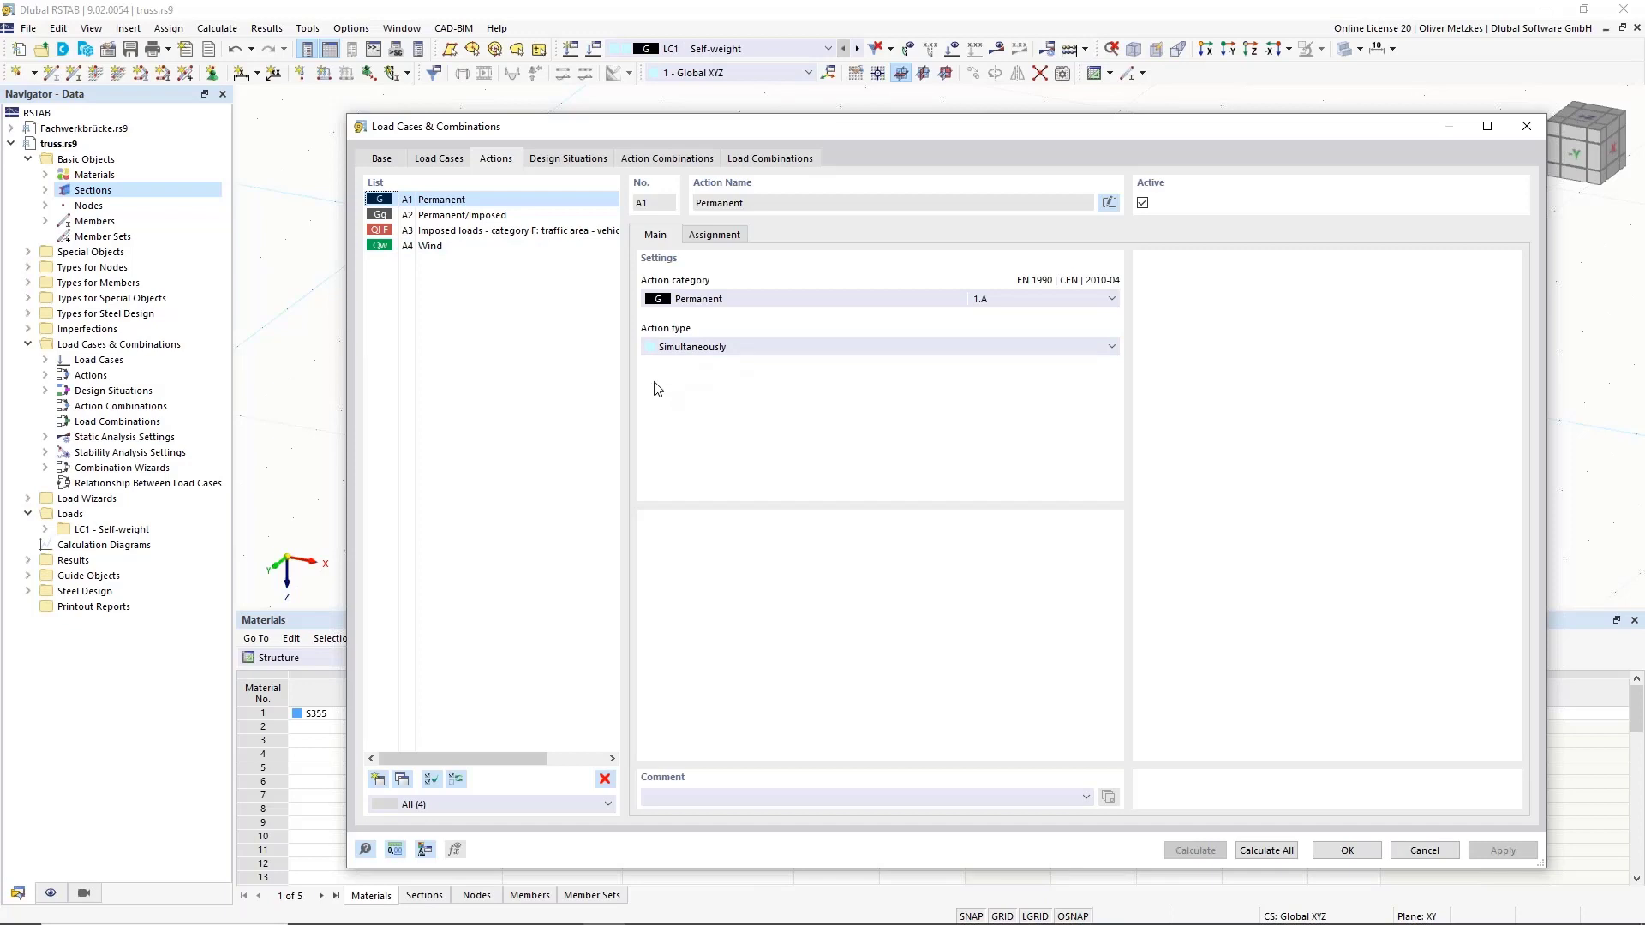
{"action": "left_click", "coordinate": [470, 215]}
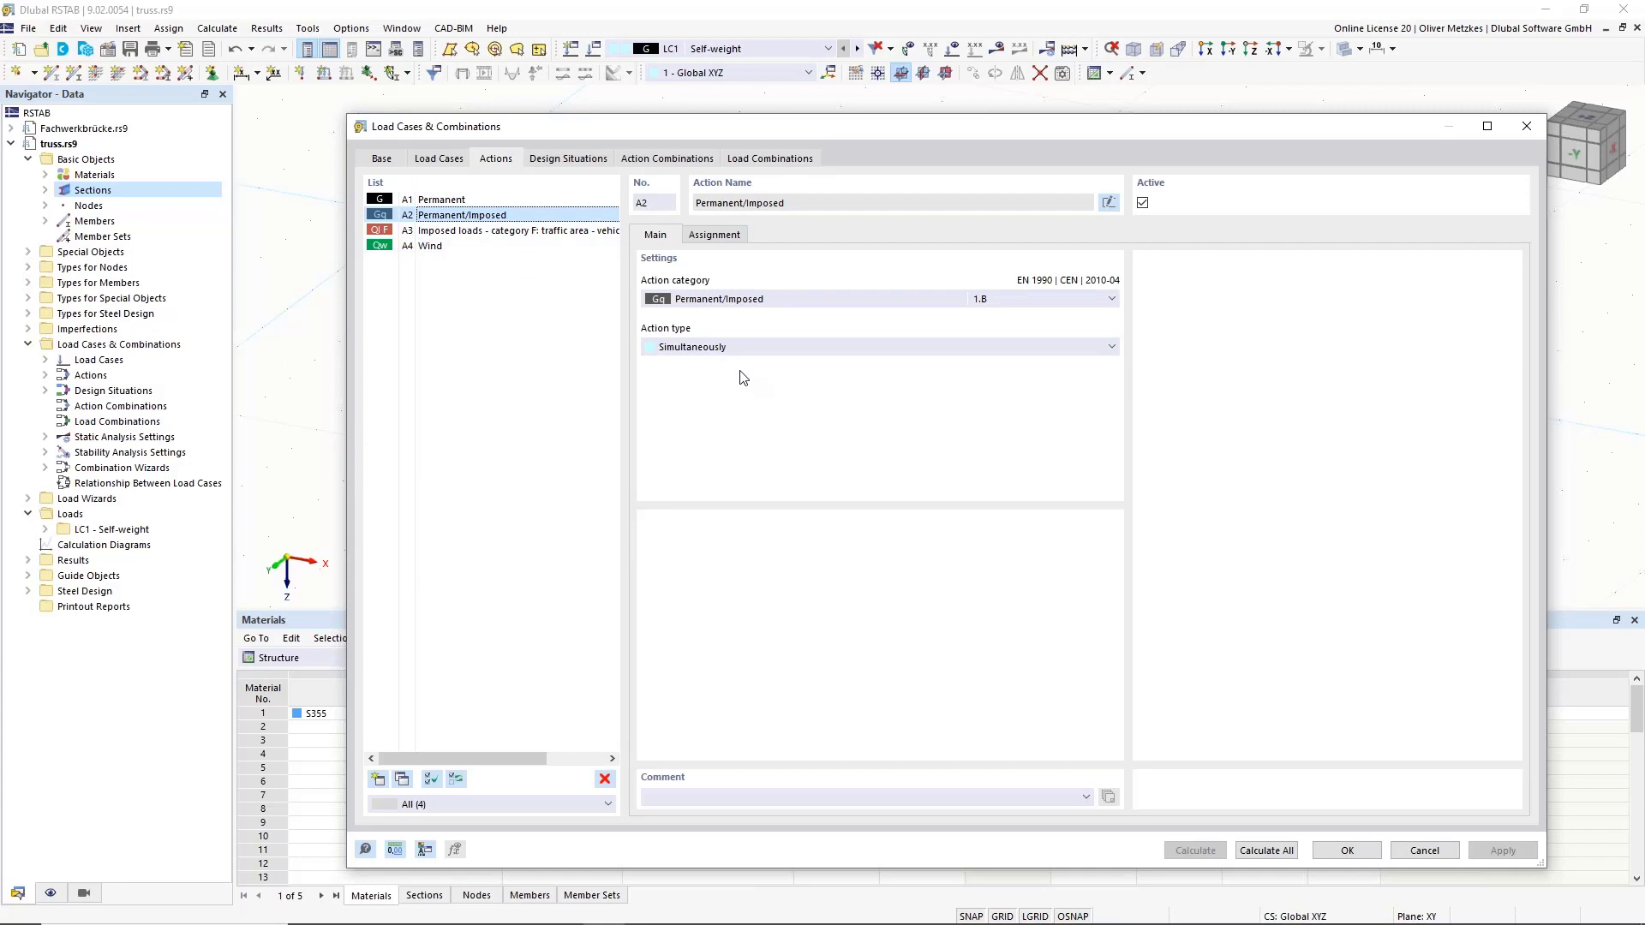
{"action": "left_click", "coordinate": [467, 246]}
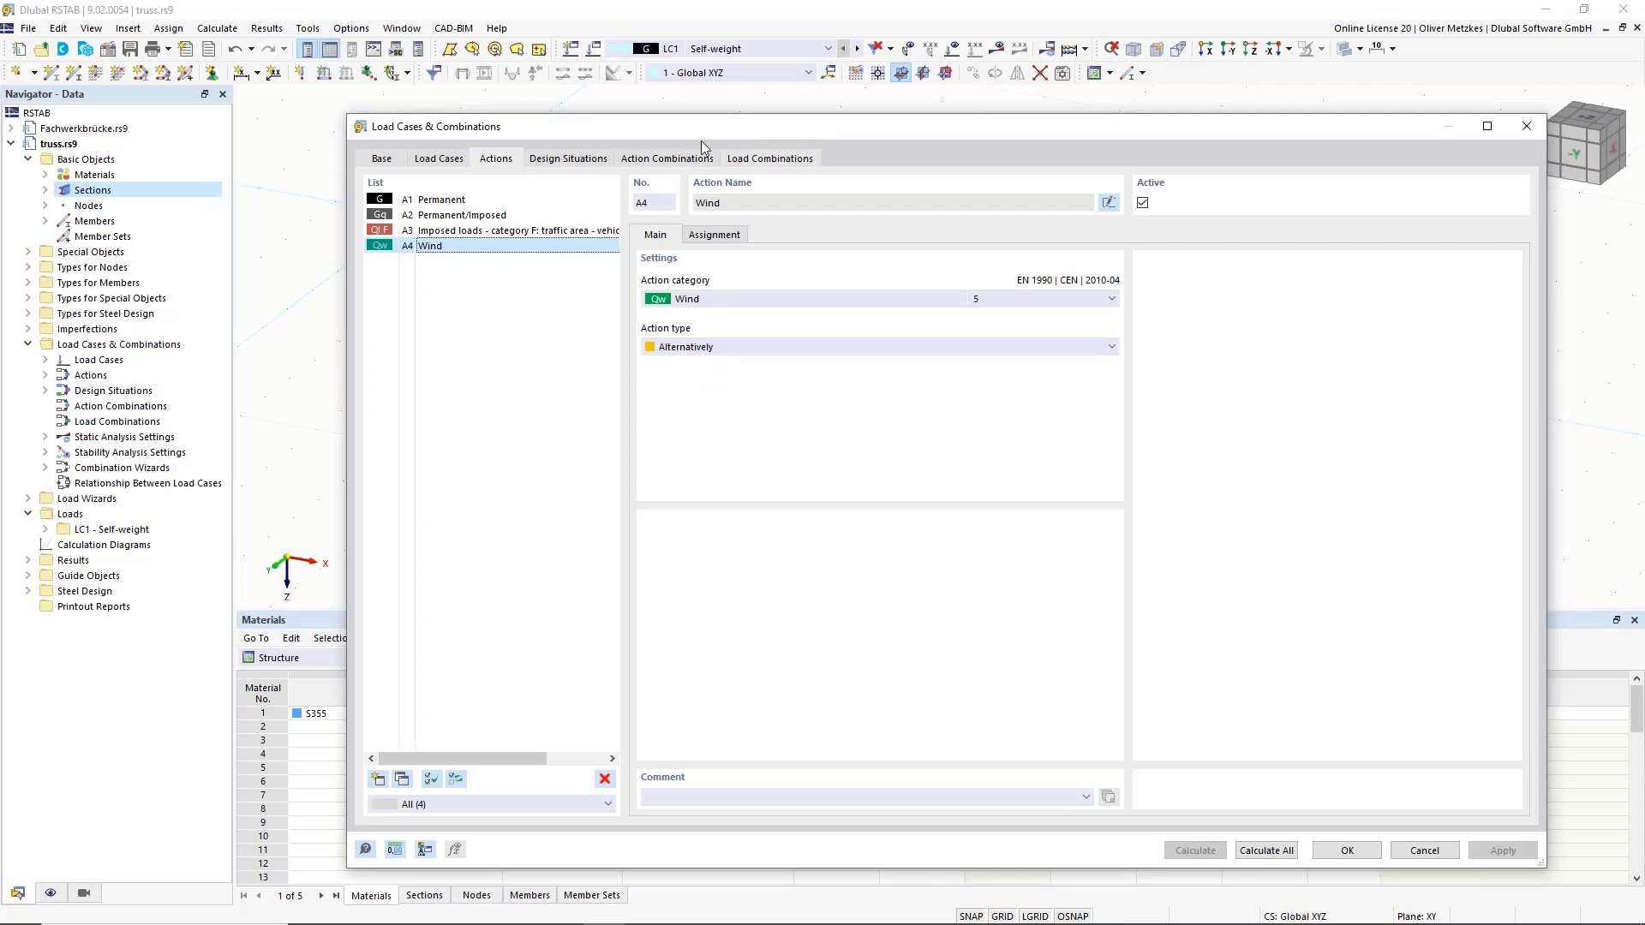
{"action": "left_click", "coordinate": [573, 158]}
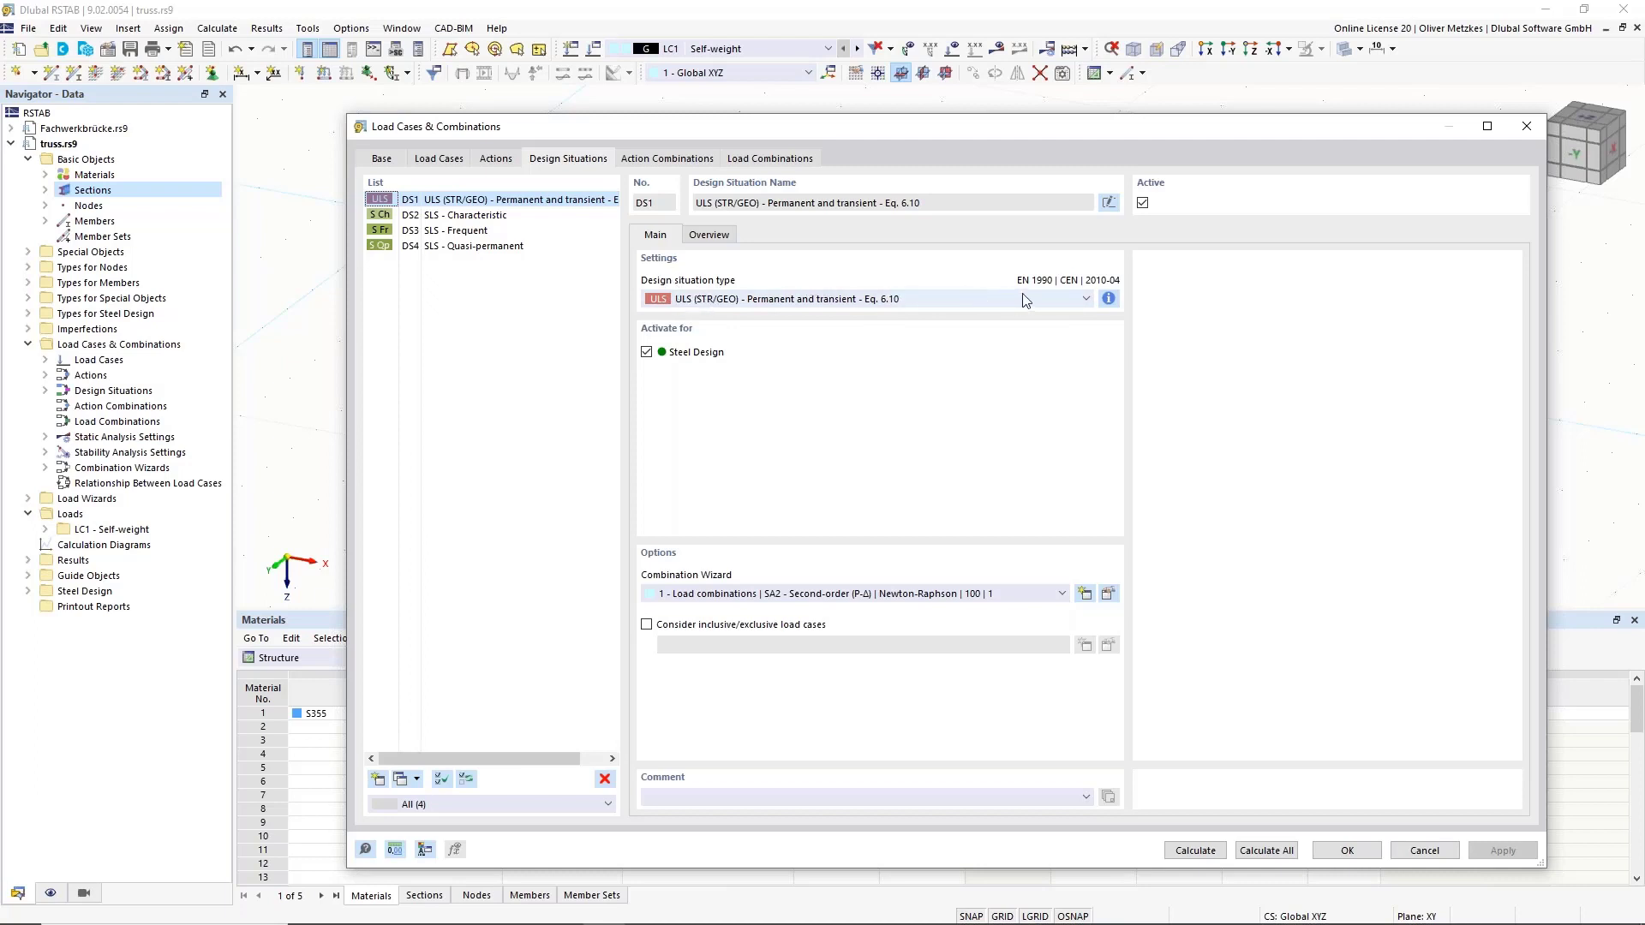
Check the design situation combination rules and the DS2 SLS Characteristic situation.
{"action": "left_click", "coordinate": [1107, 300]}
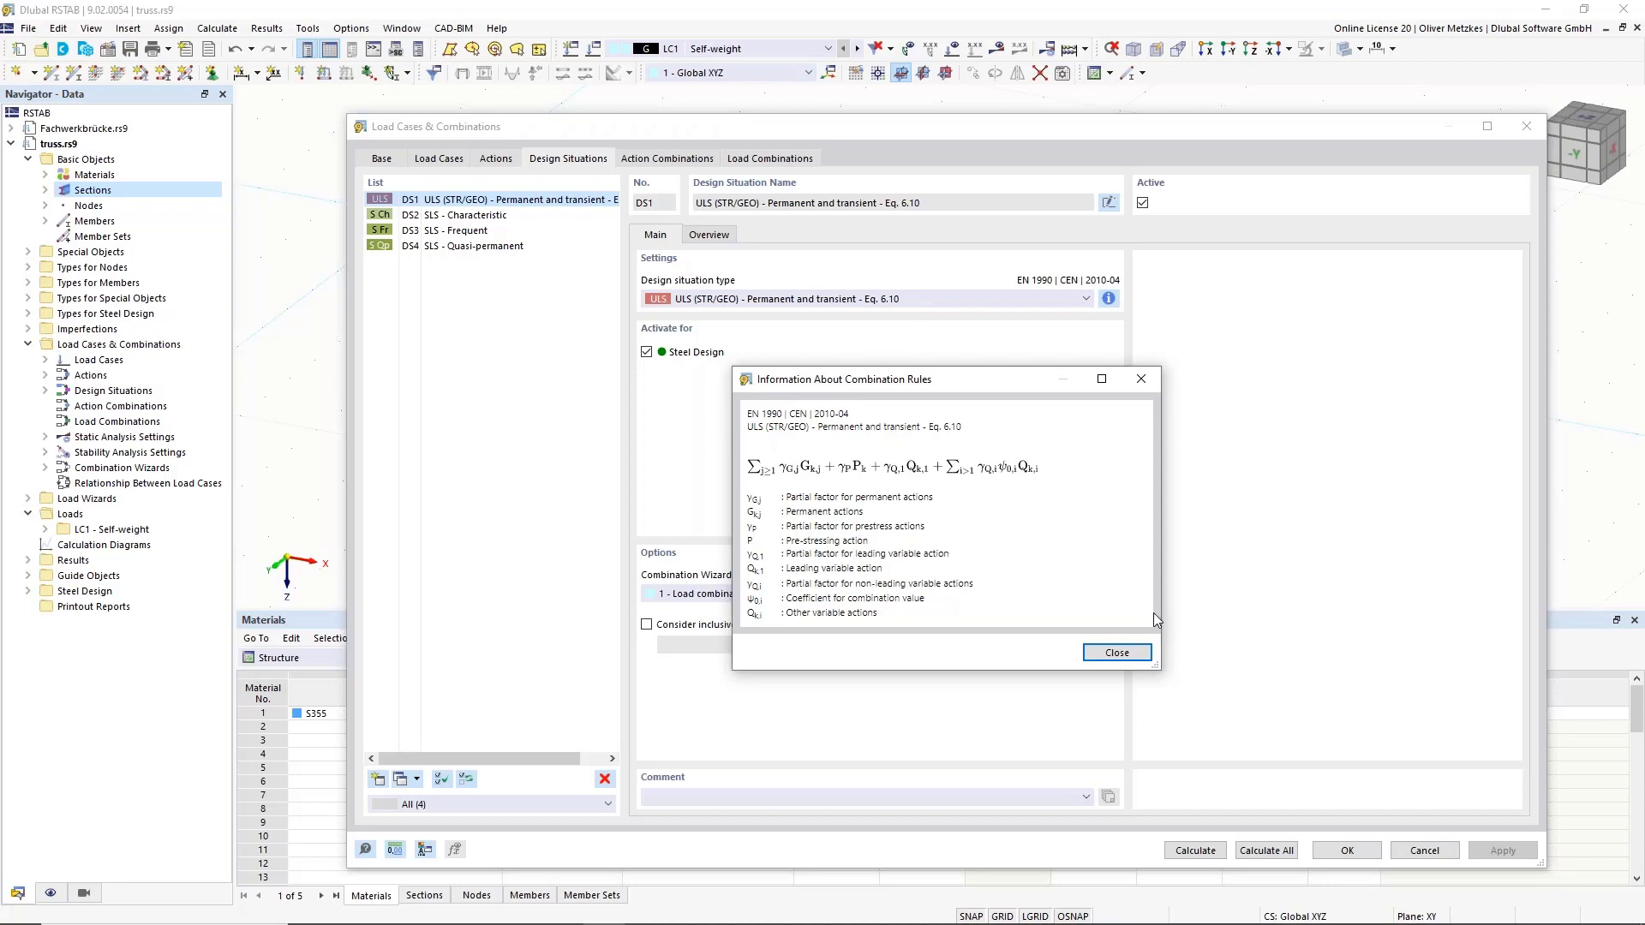
{"action": "left_click", "coordinate": [1117, 653]}
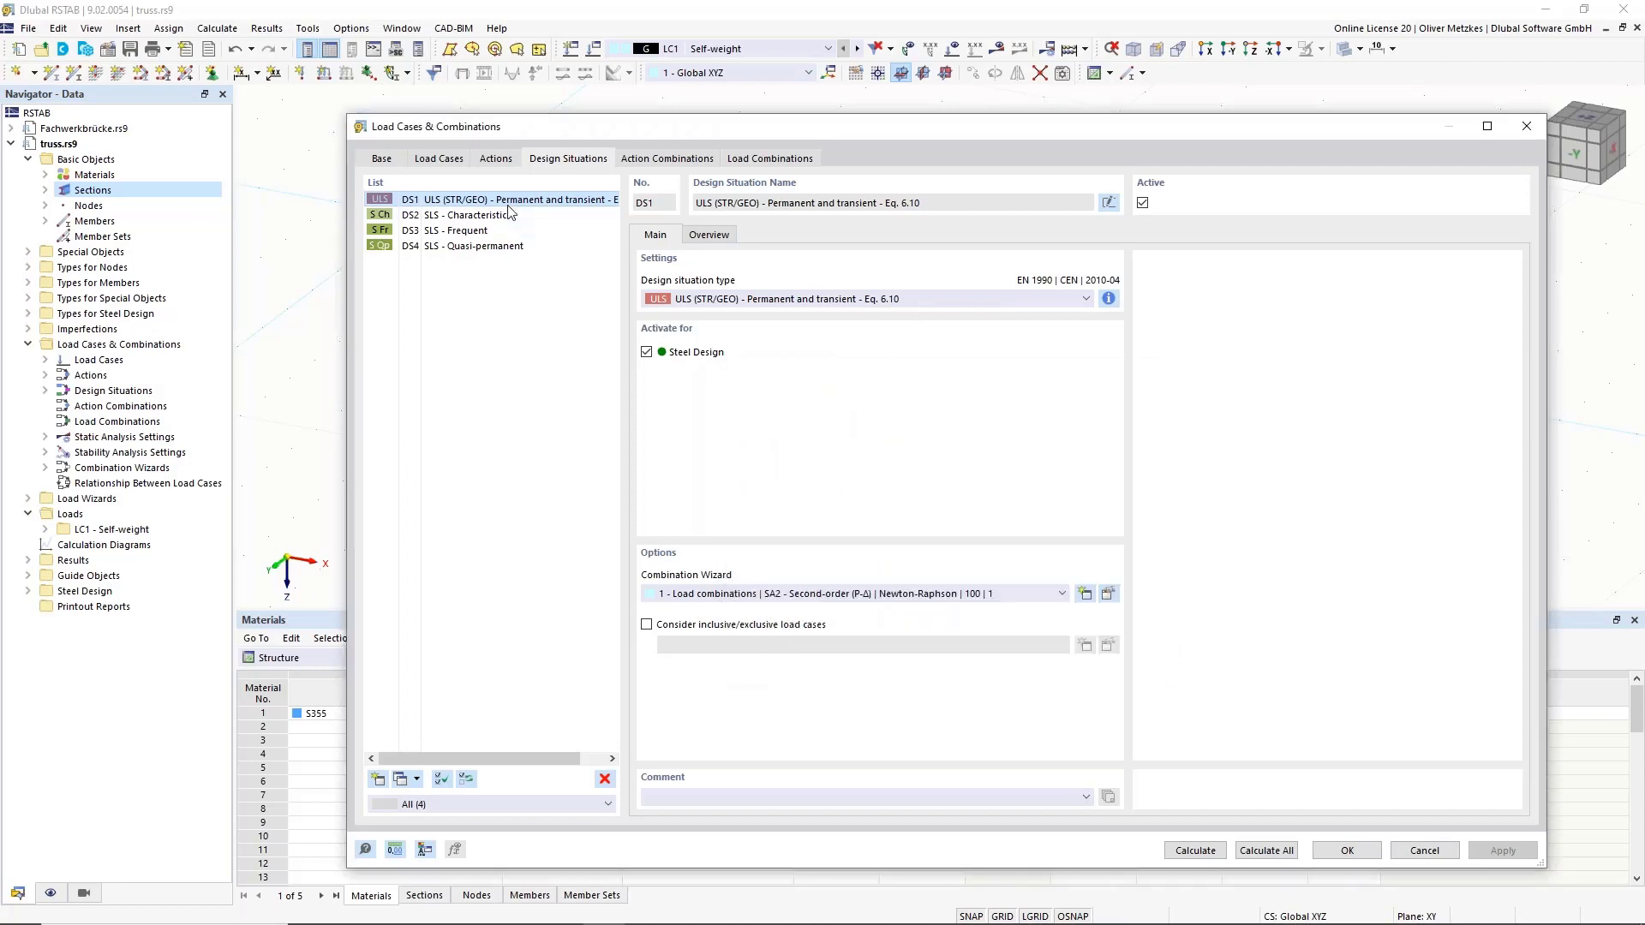
{"action": "left_click", "coordinate": [448, 216]}
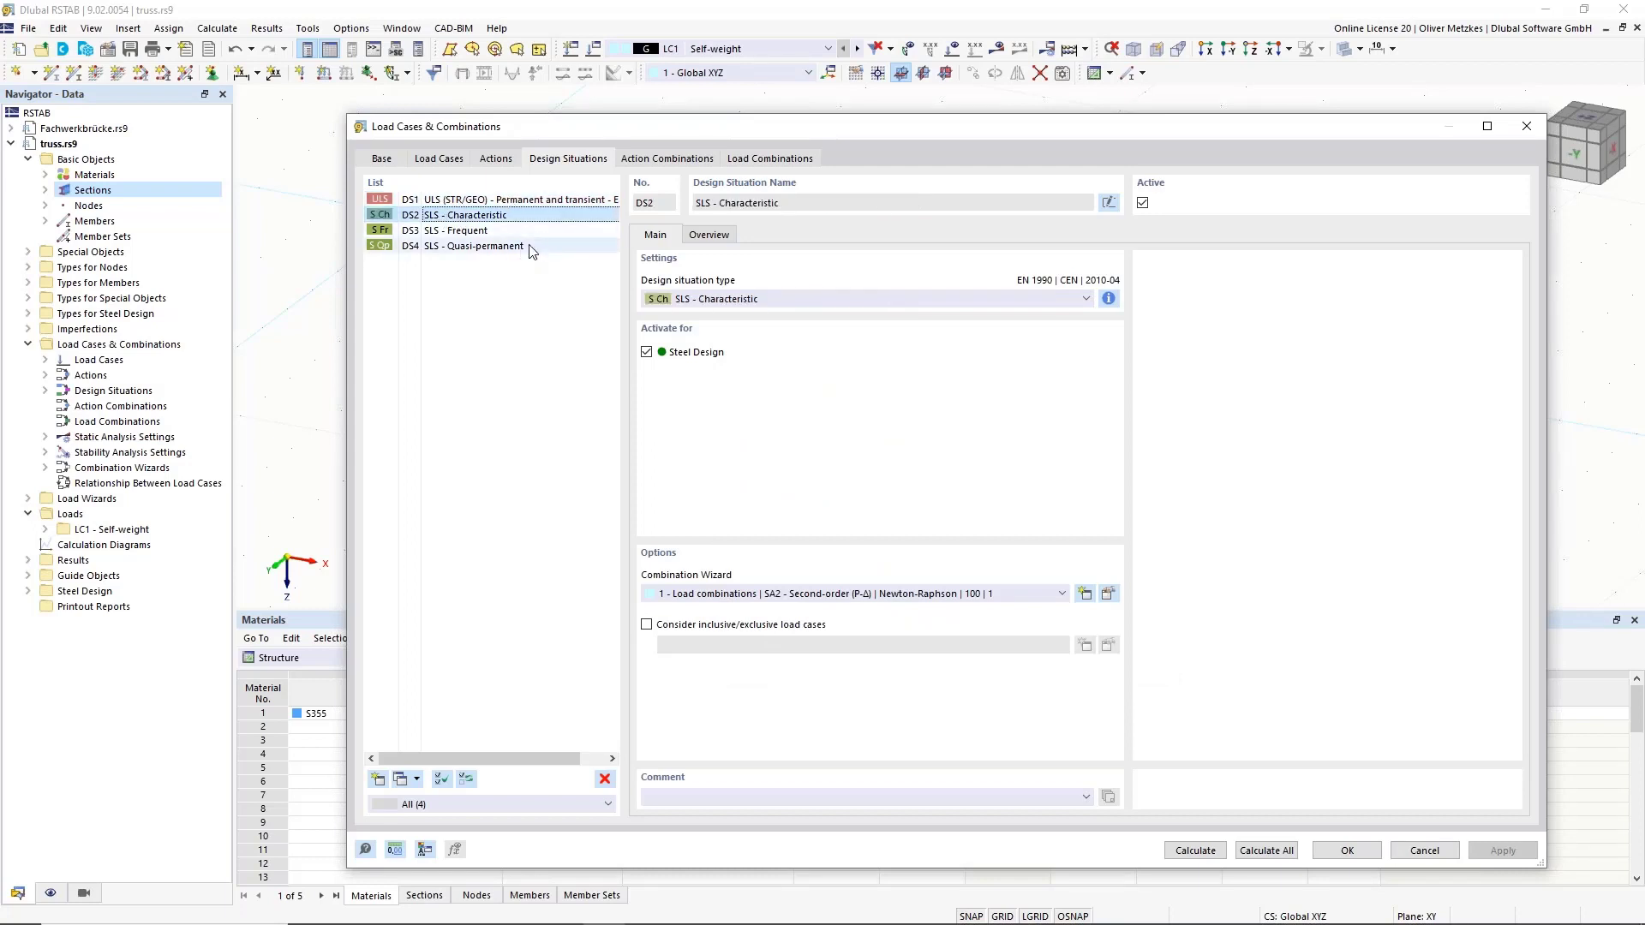
Delete DS3 and DS4, then enable inclusive/exclusive load cases for DS1 ULS.
{"action": "left_click", "coordinate": [463, 232]}
{"action": "left_click", "coordinate": [488, 246], "text": "shift"}
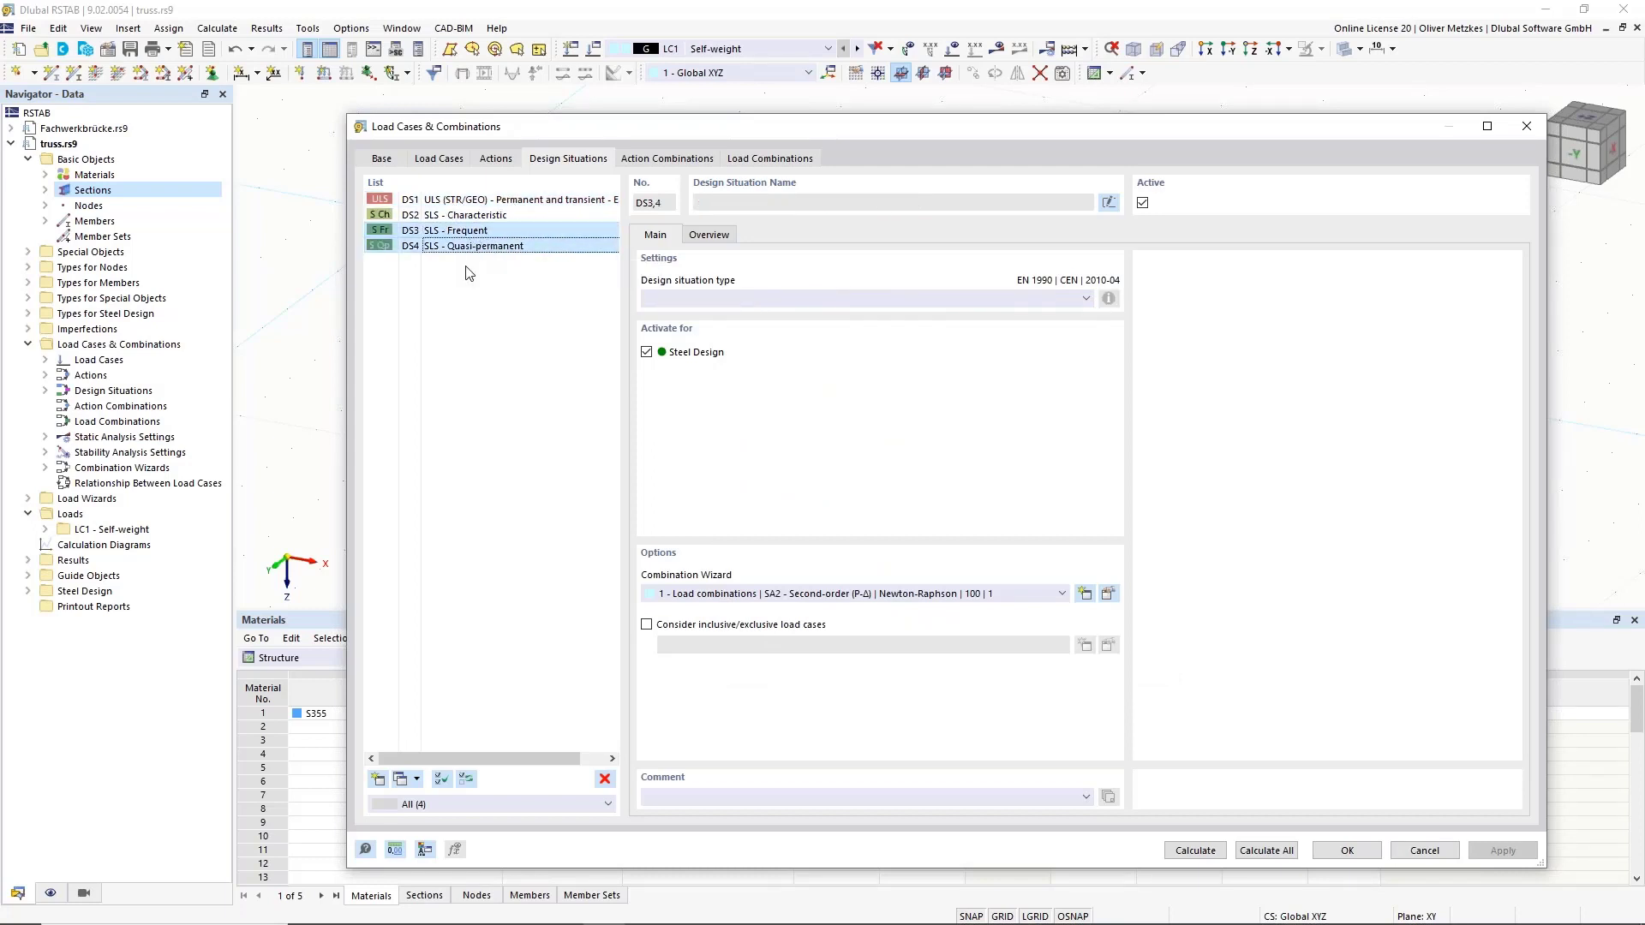
{"action": "left_click", "coordinate": [605, 778]}
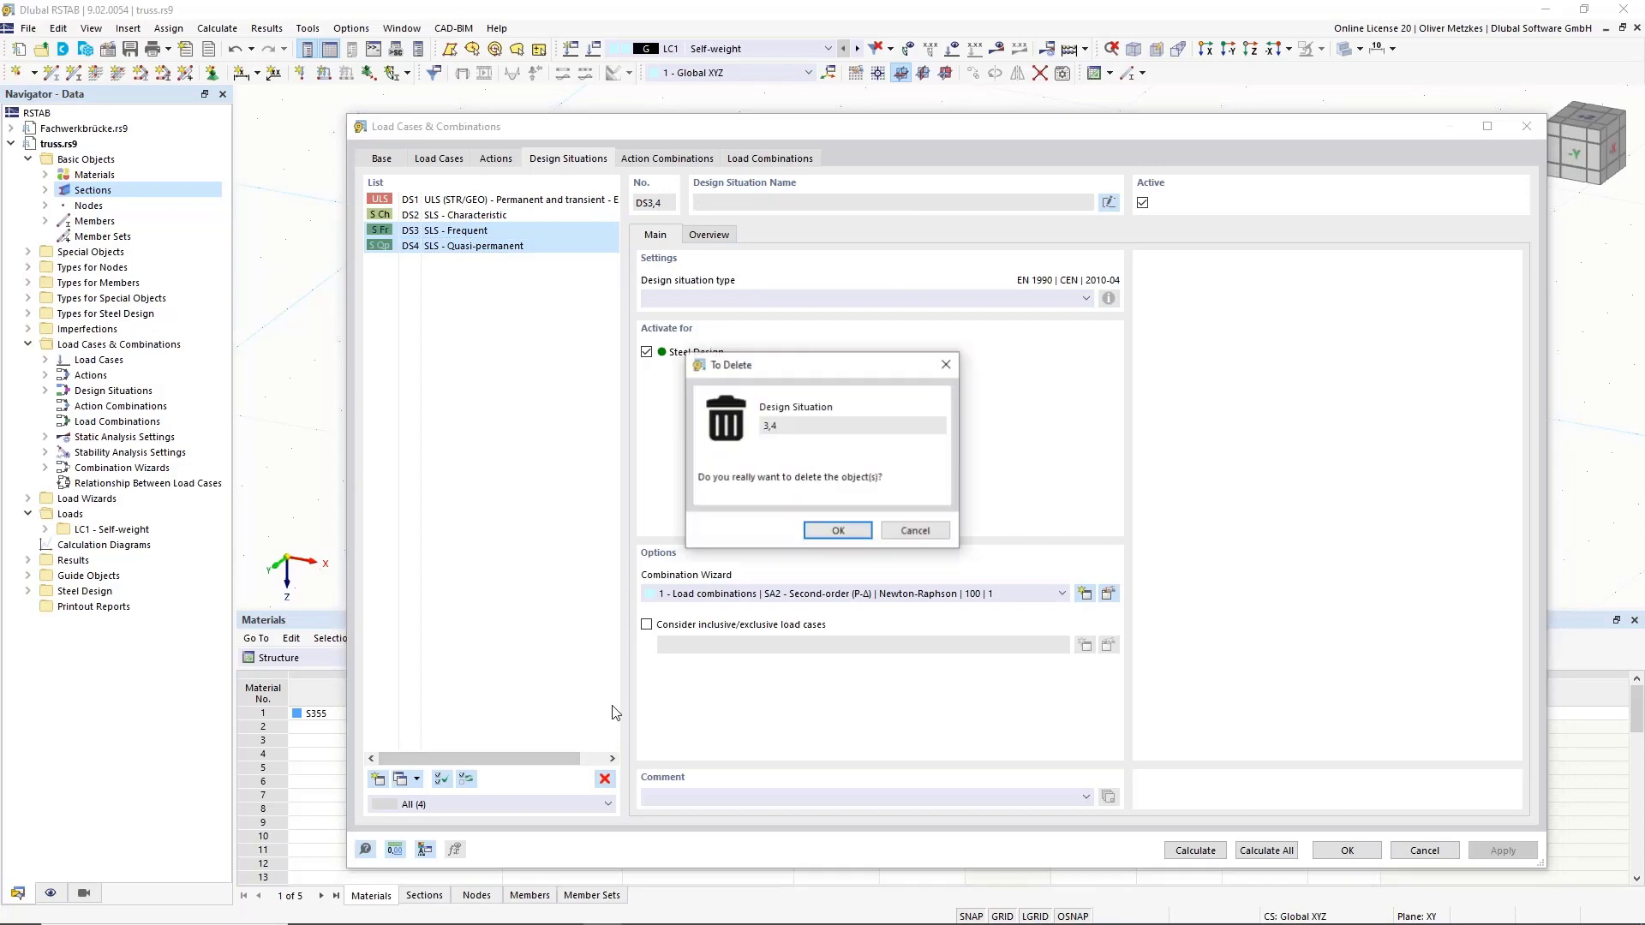
{"action": "left_click", "coordinate": [838, 530]}
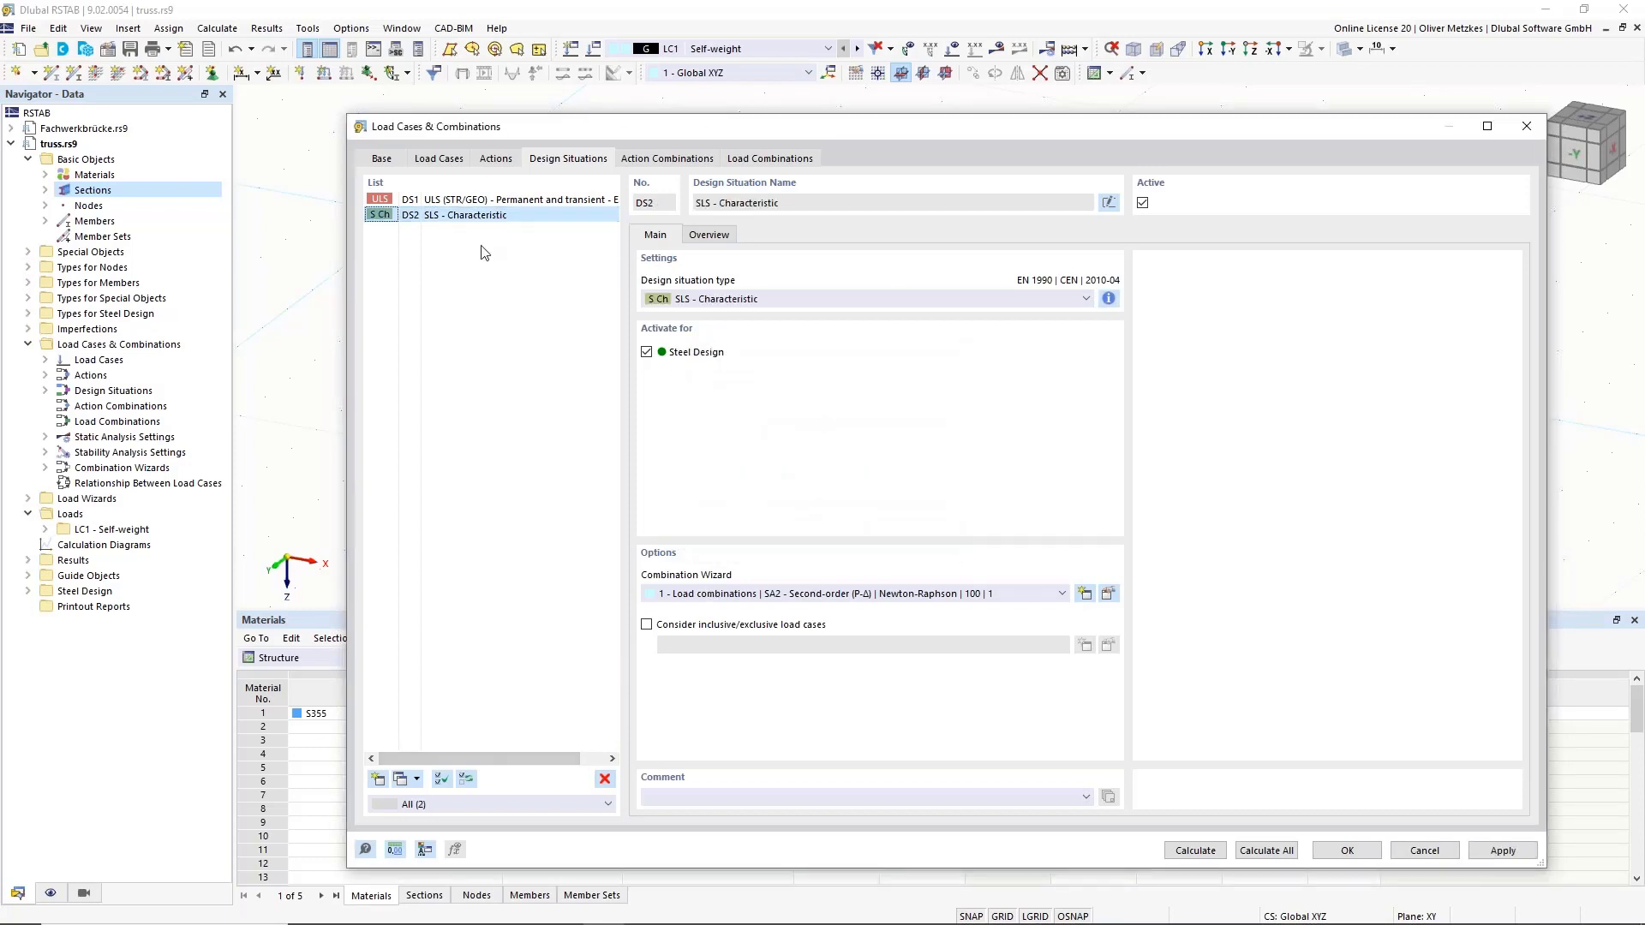
{"action": "left_click", "coordinate": [480, 200]}
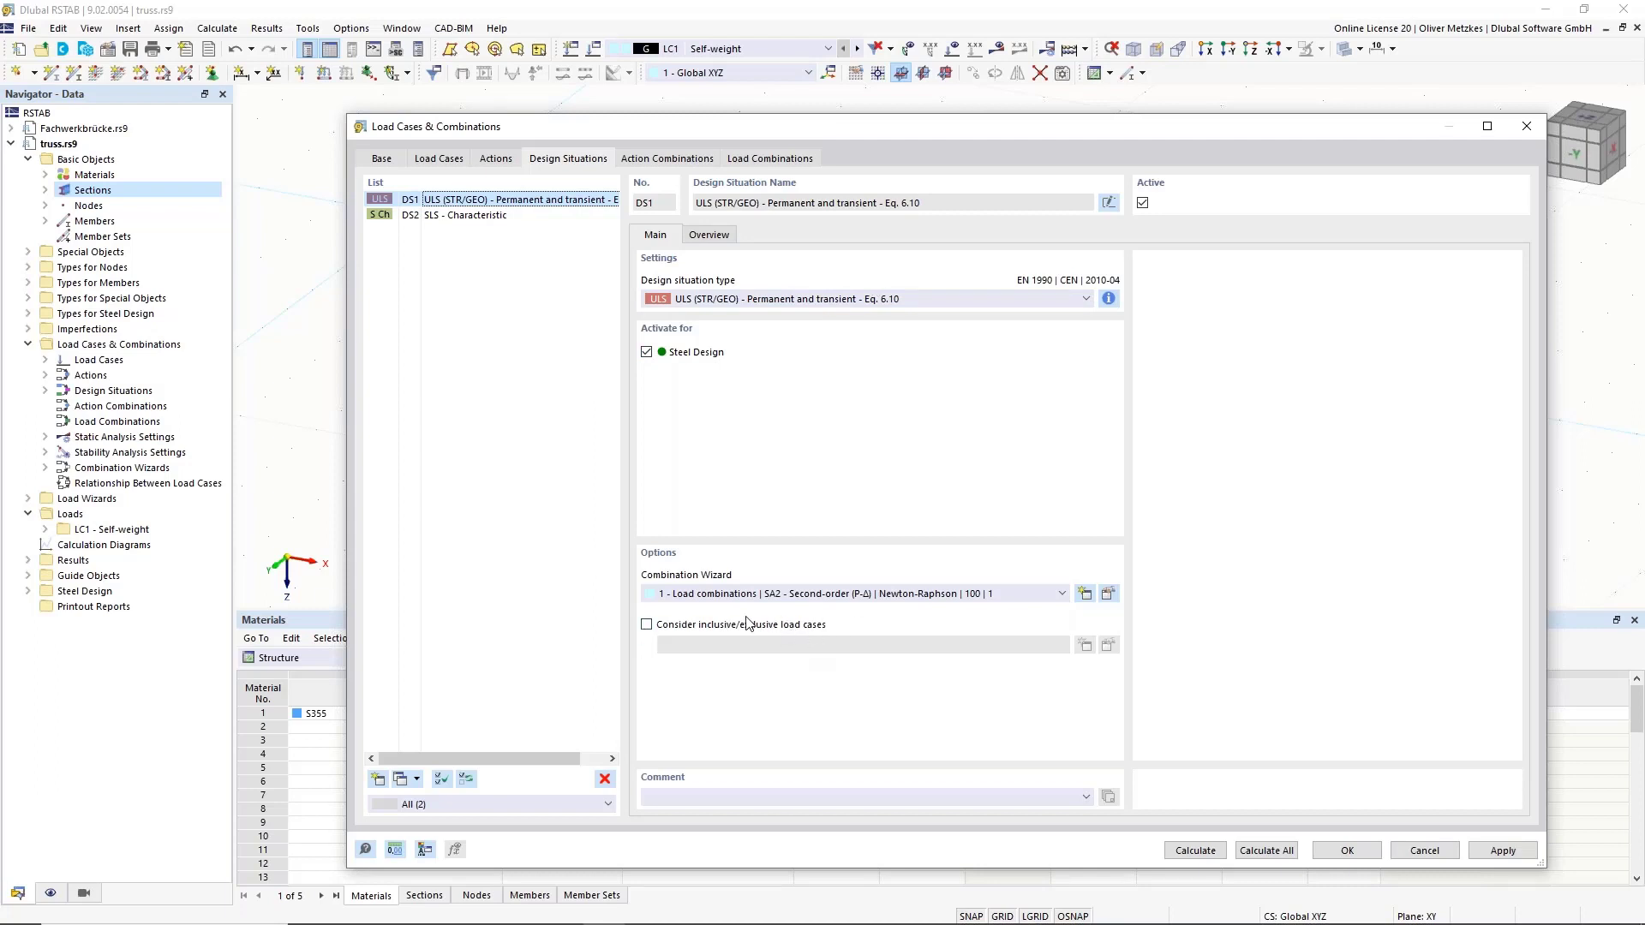
{"action": "left_click", "coordinate": [704, 625]}
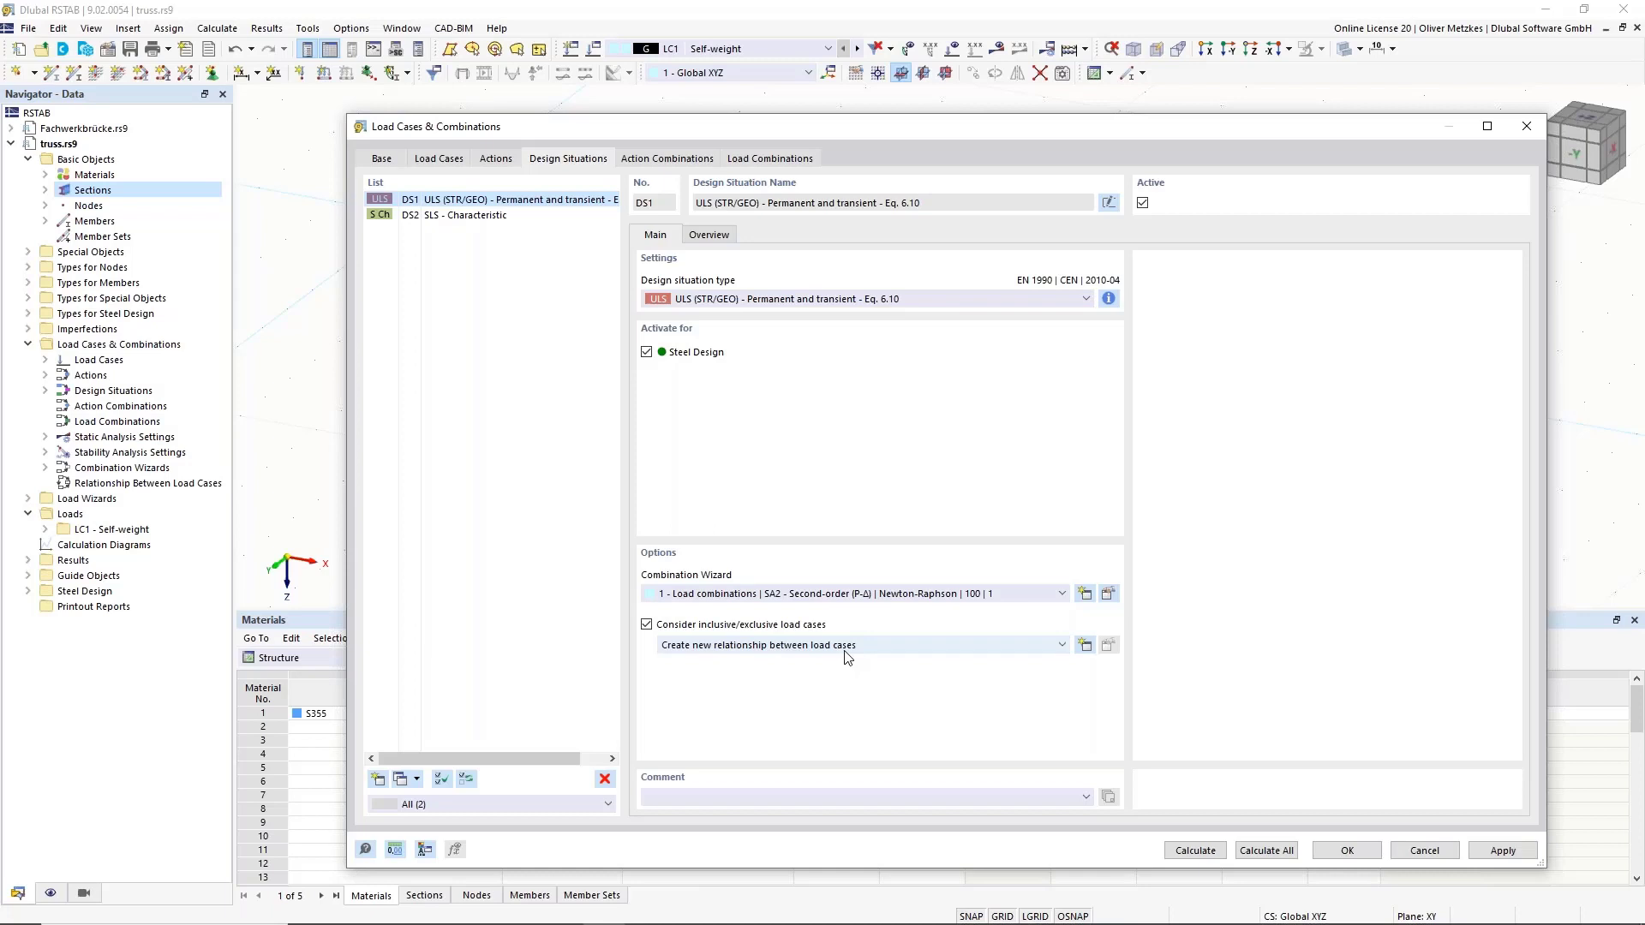
Create a new 'Standard' relationship whose inclusive row makes LC3 combine only with LC2.
{"action": "left_click", "coordinate": [1085, 645]}
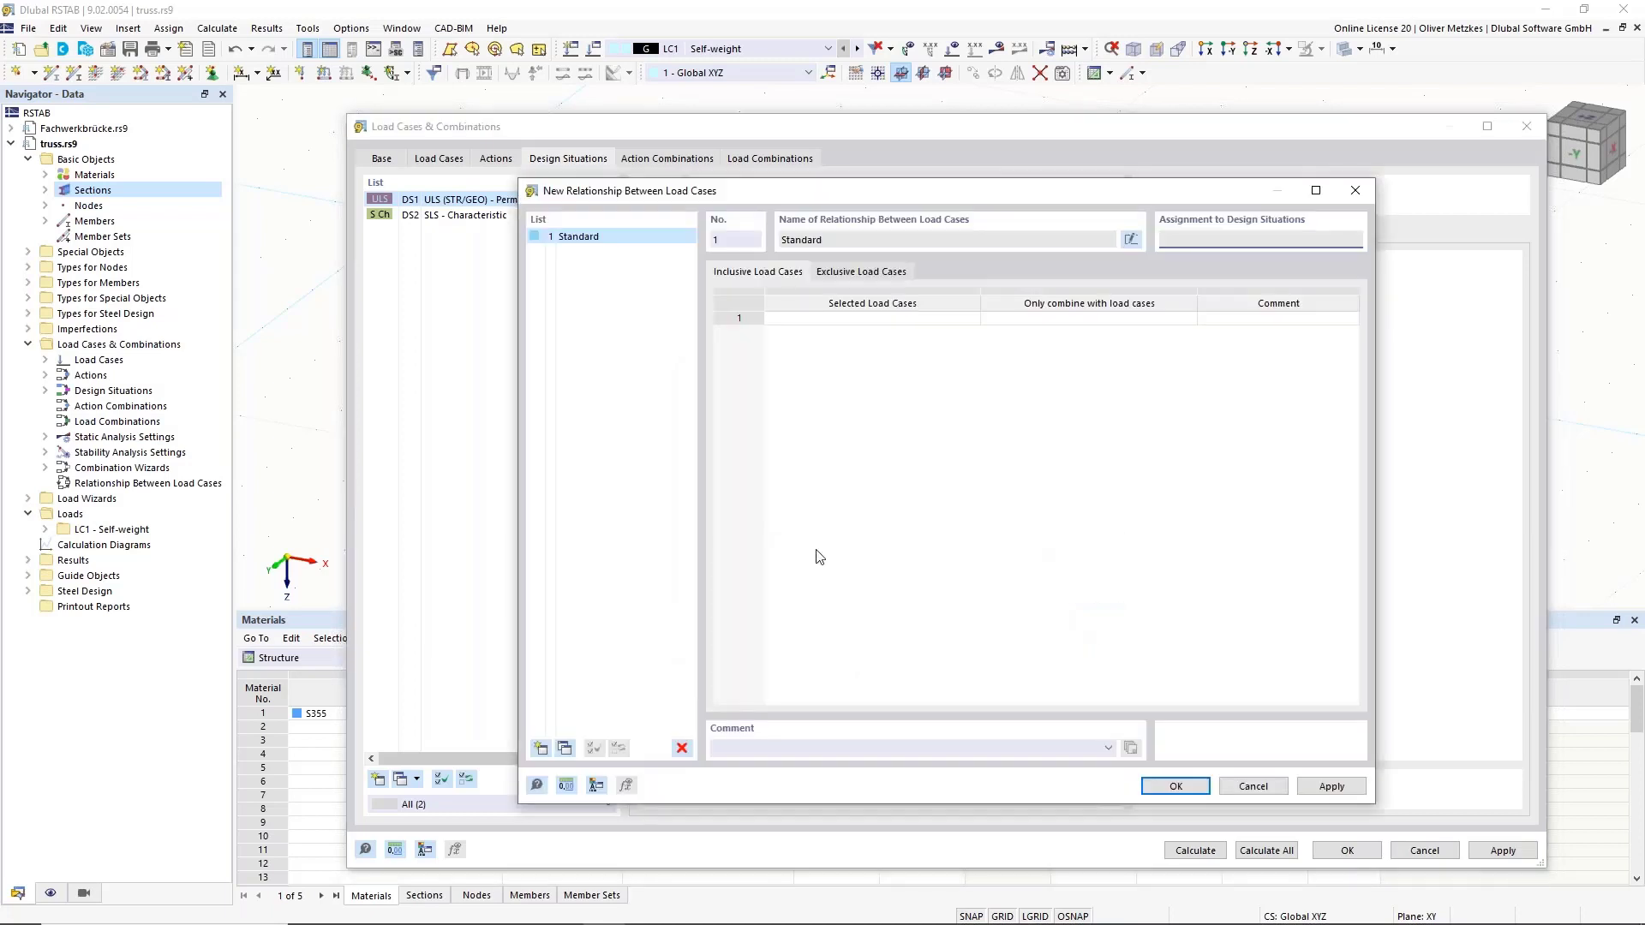
{"action": "left_click", "coordinate": [865, 320]}
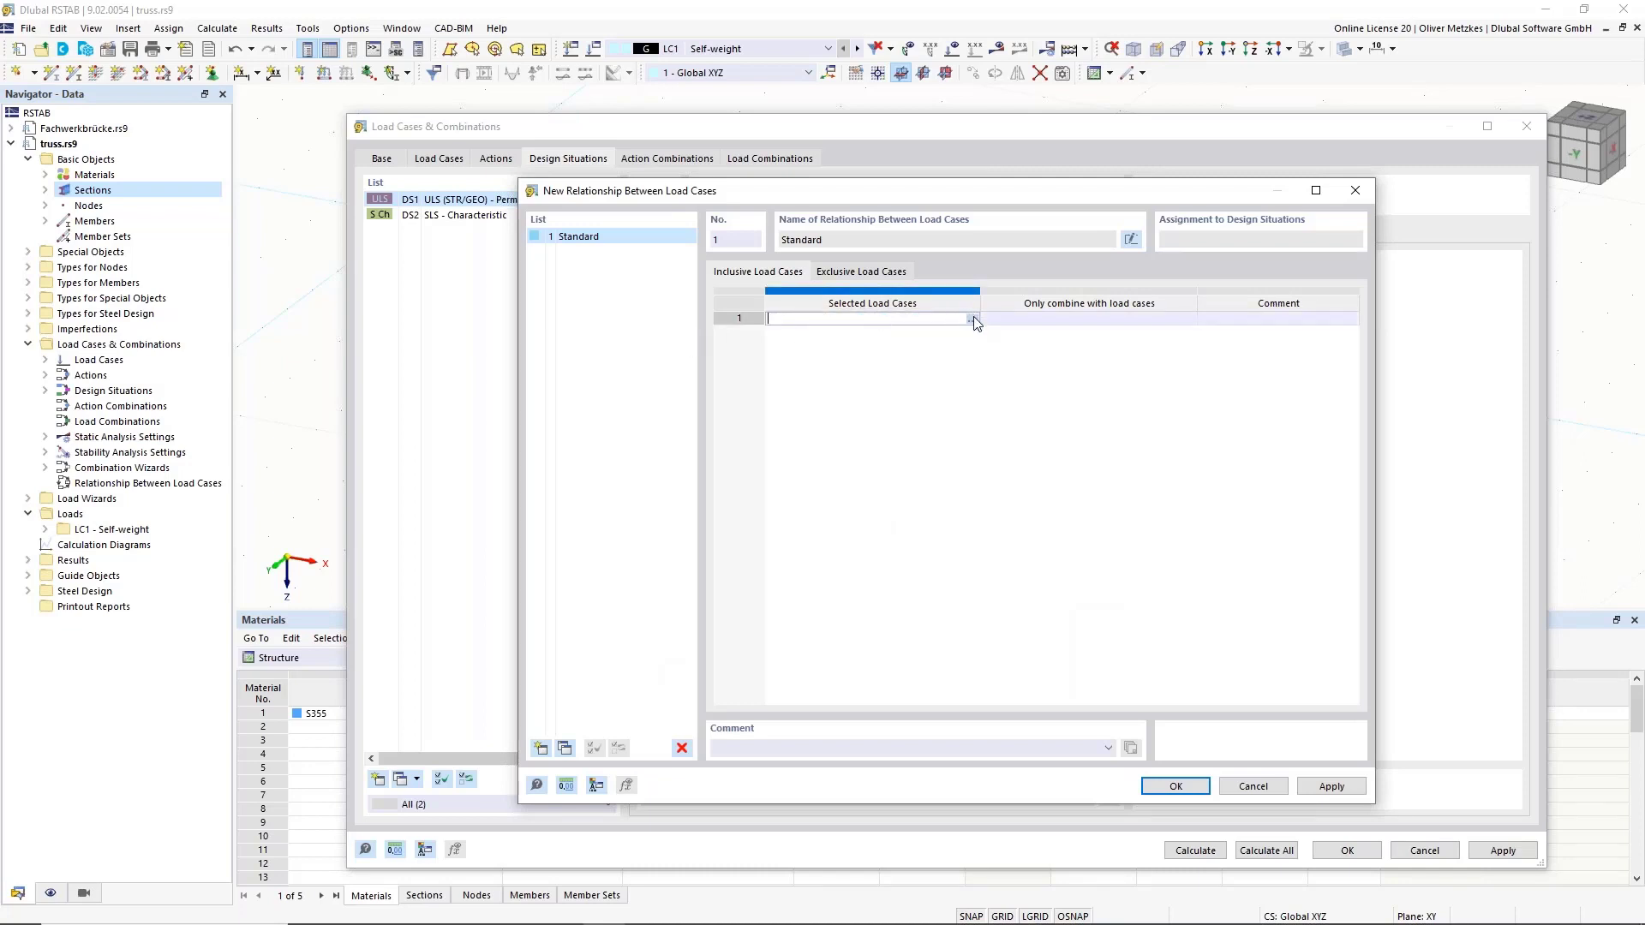
{"action": "left_click", "coordinate": [976, 319]}
{"action": "double_click", "coordinate": [741, 309]}
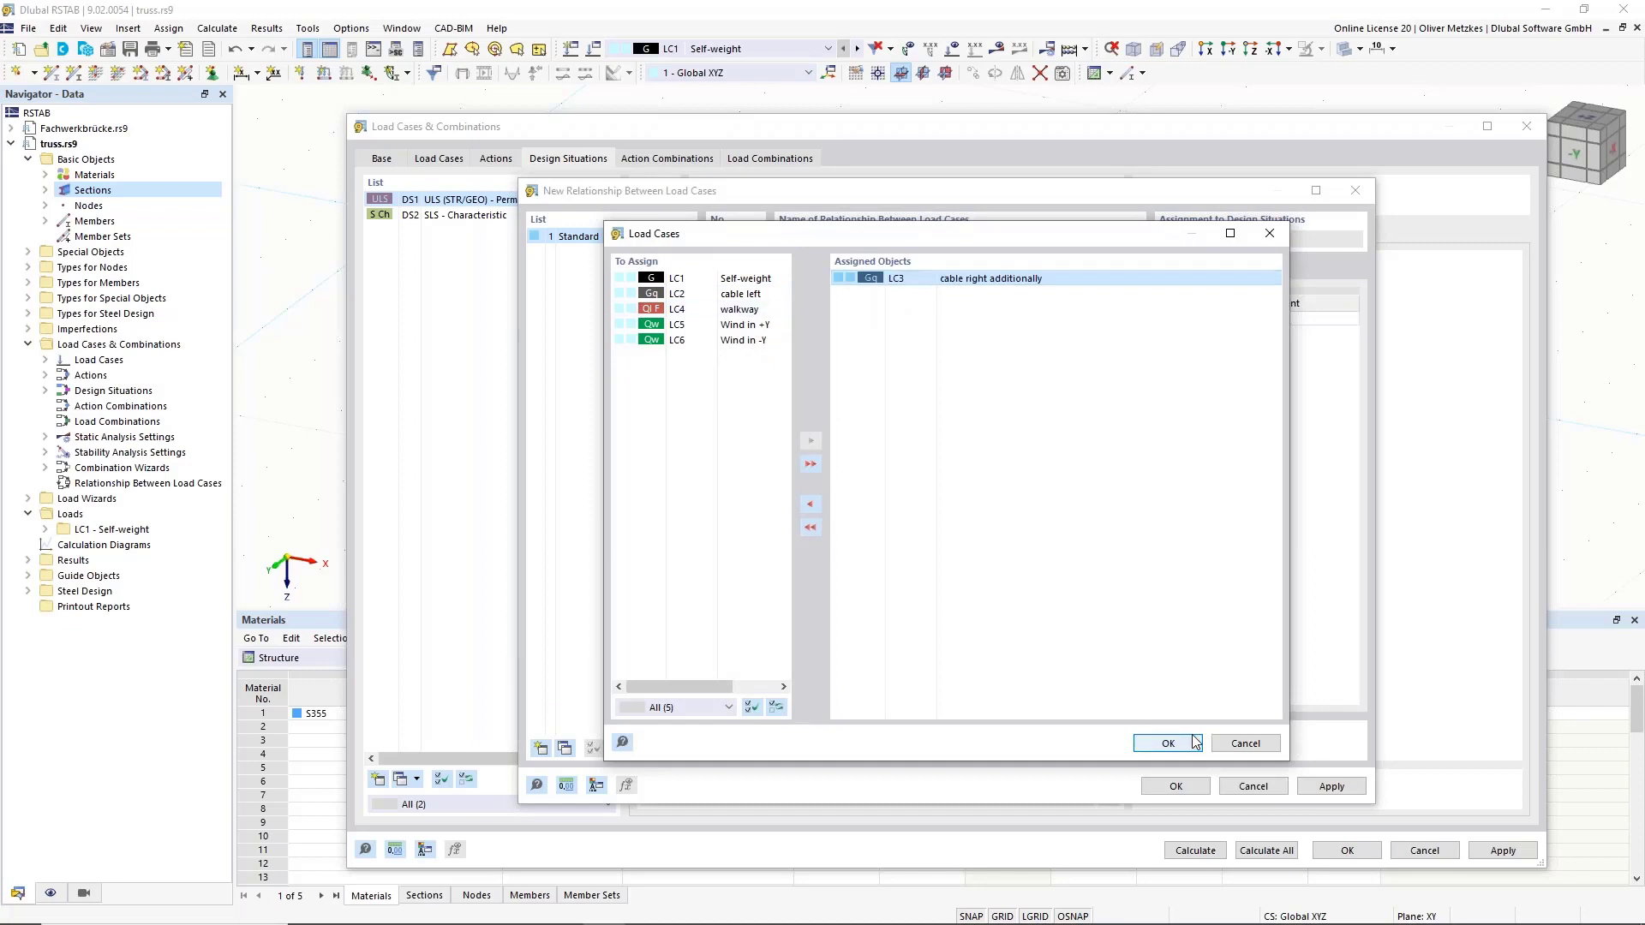
{"action": "left_click", "coordinate": [1166, 742]}
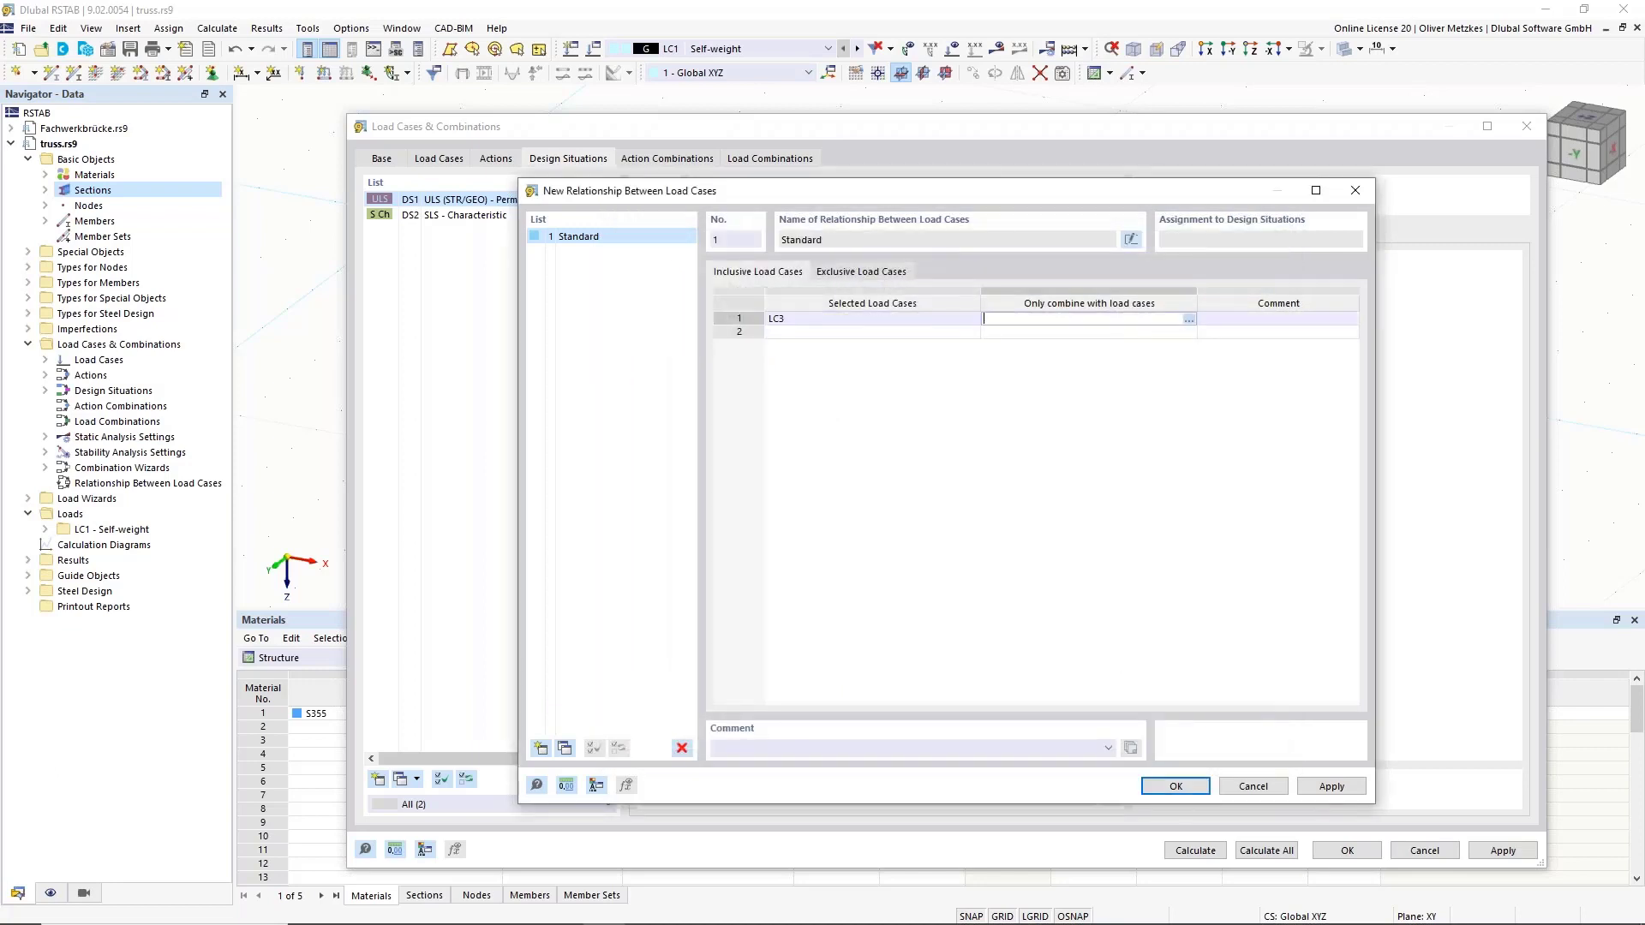
{"action": "left_click", "coordinate": [1188, 318]}
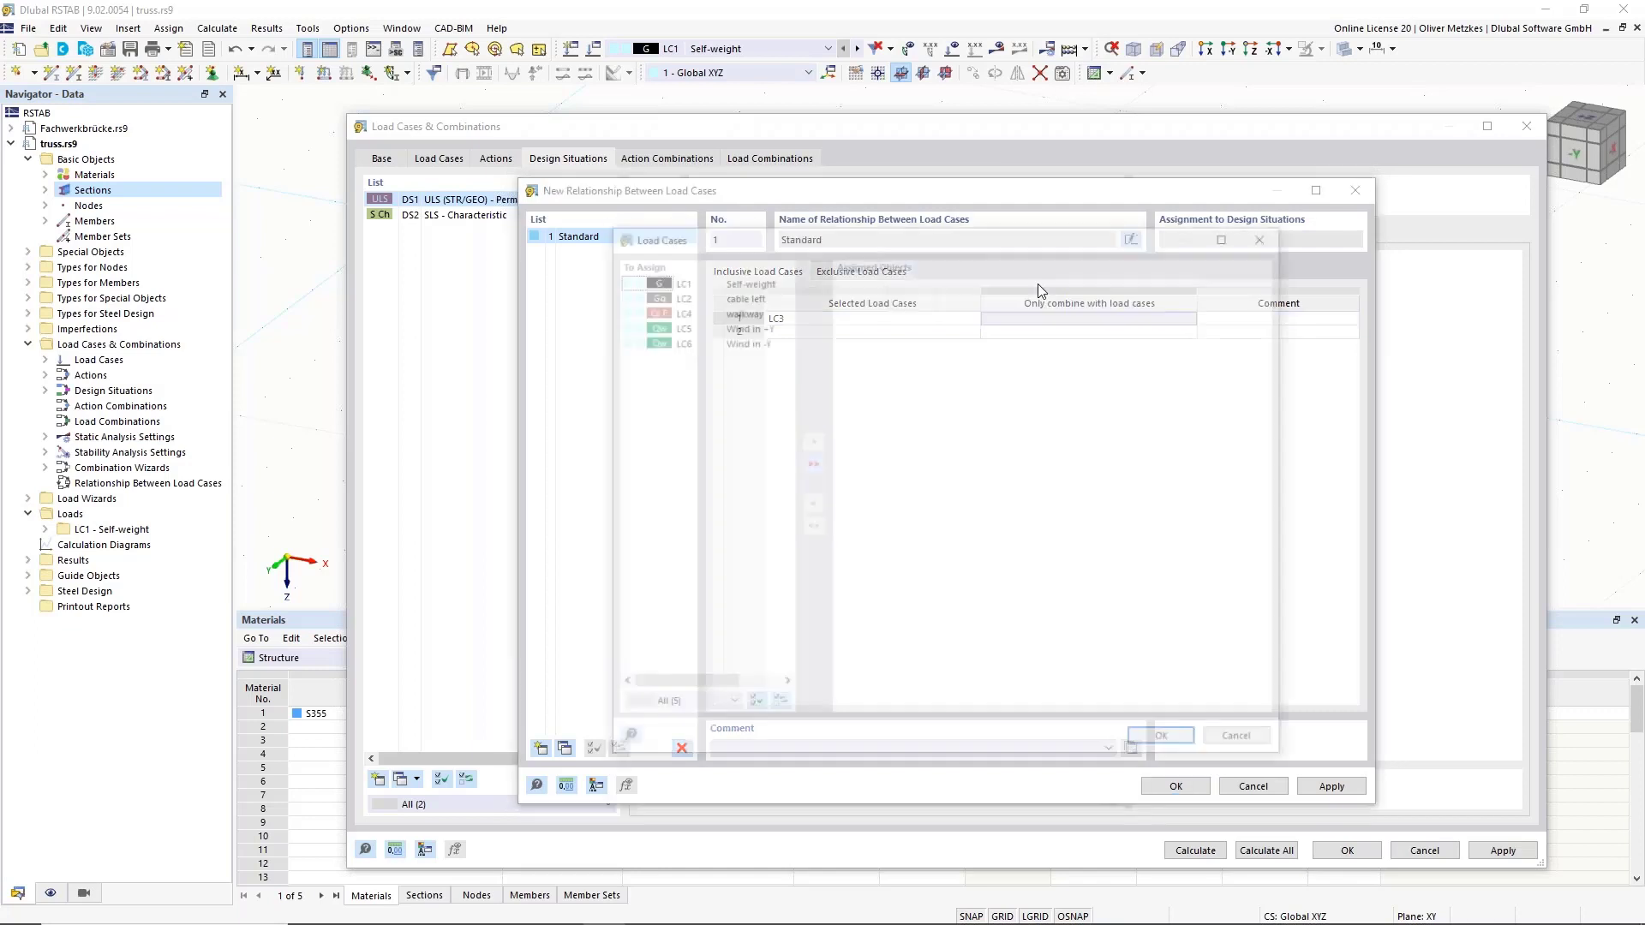
{"action": "double_click", "coordinate": [742, 295]}
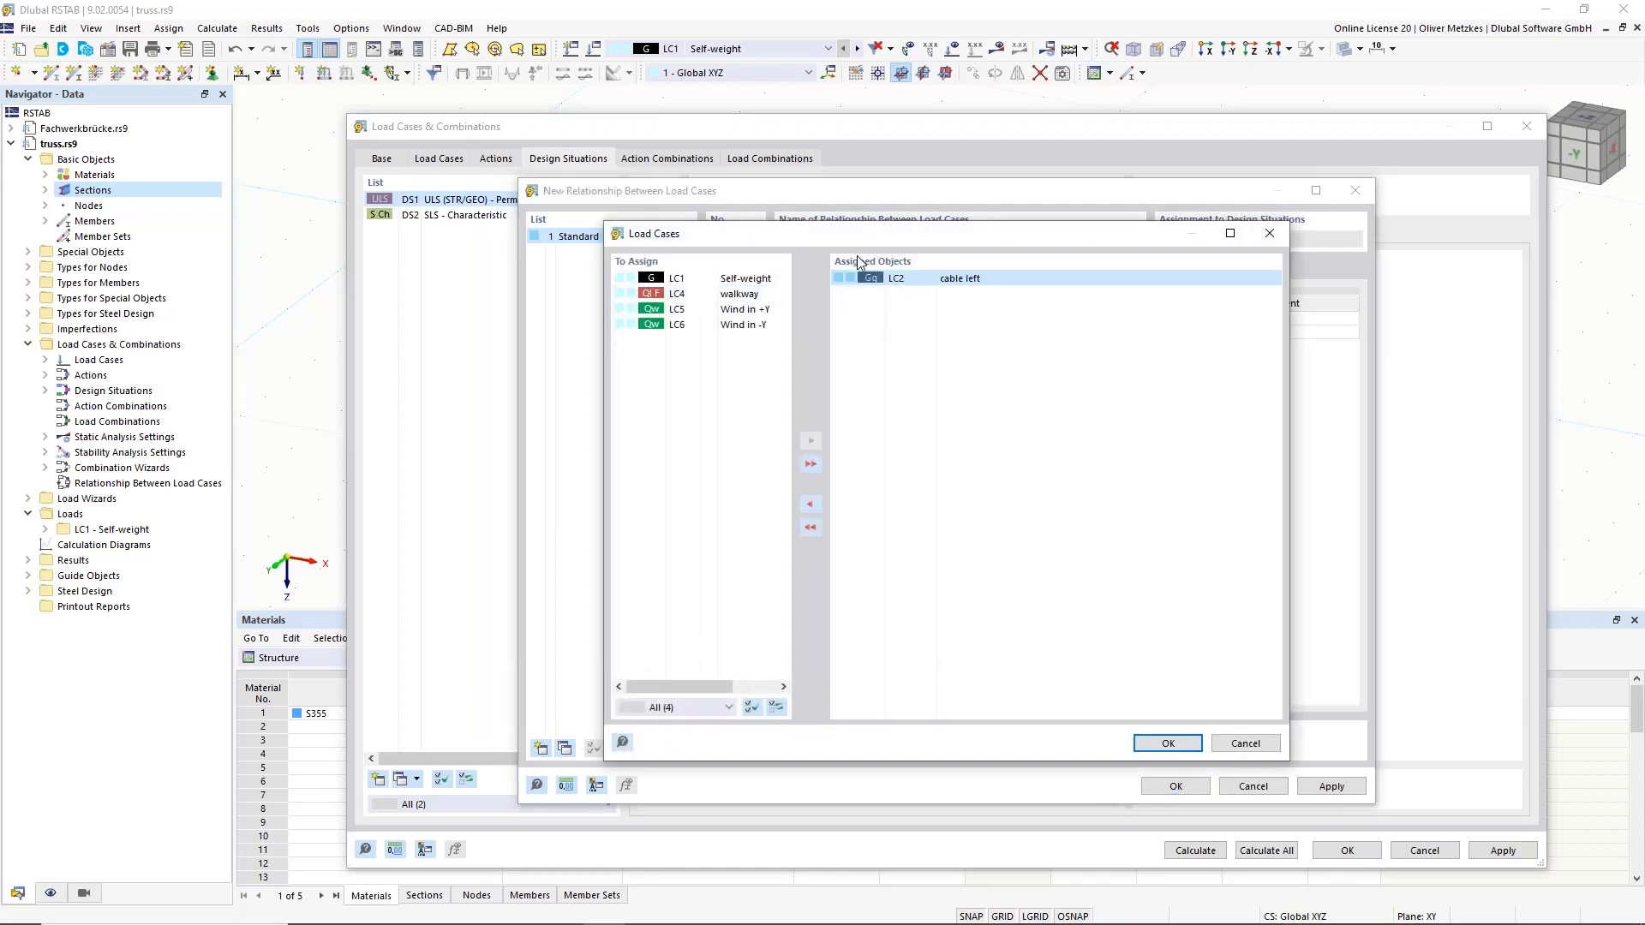
{"action": "left_click", "coordinate": [1167, 742]}
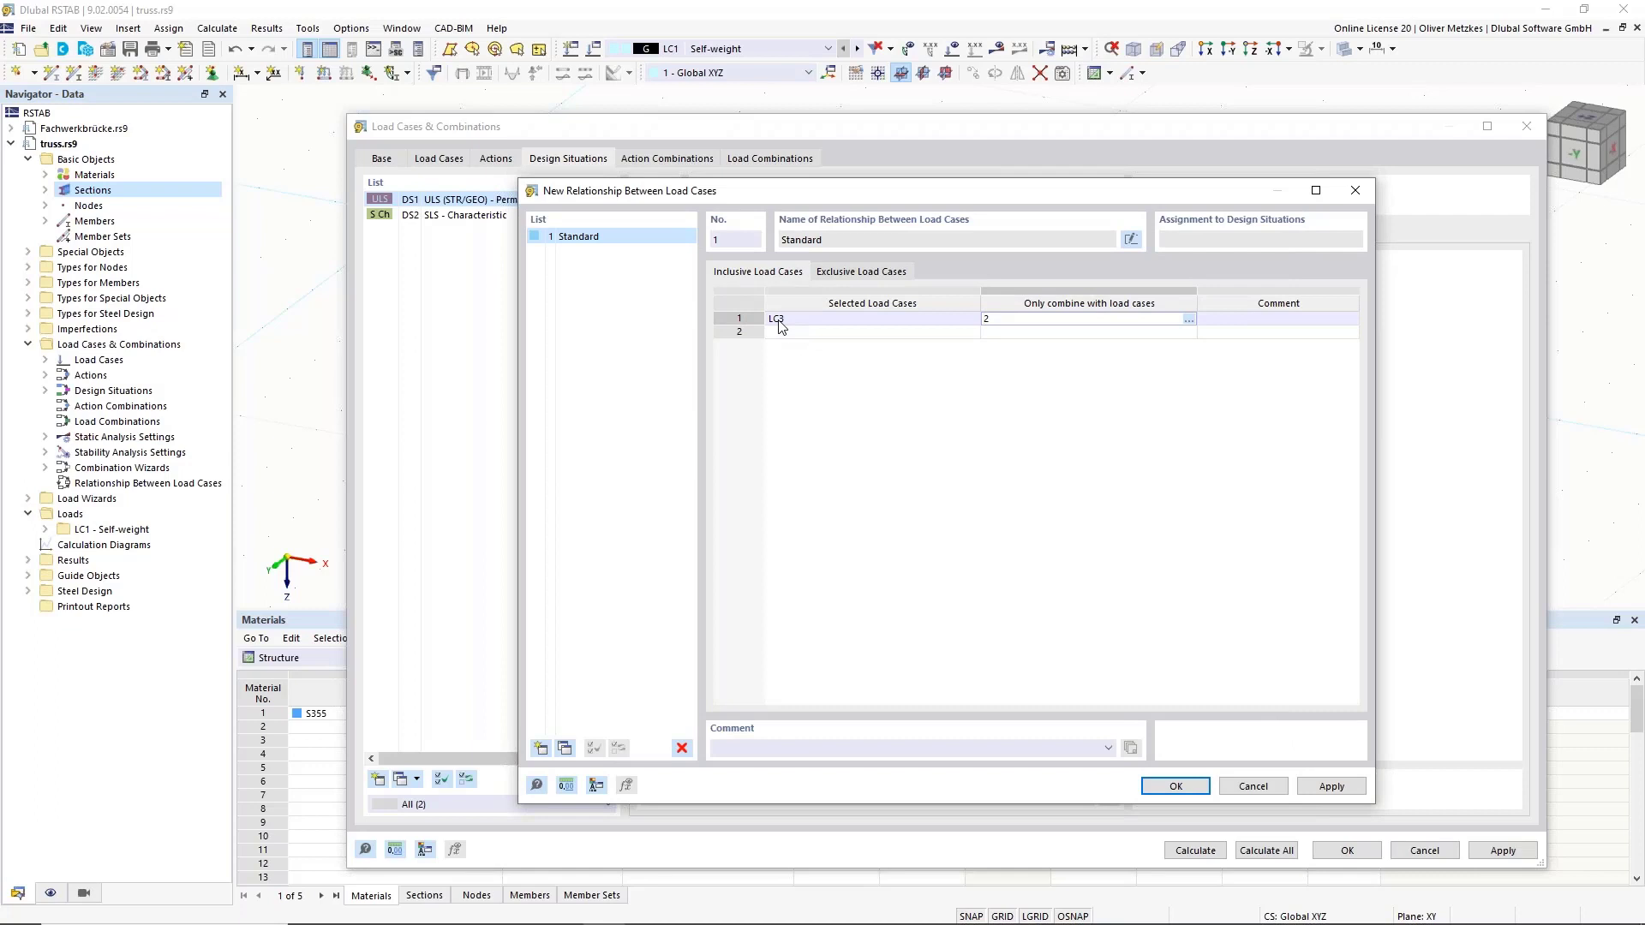
{"action": "left_click", "coordinate": [869, 333]}
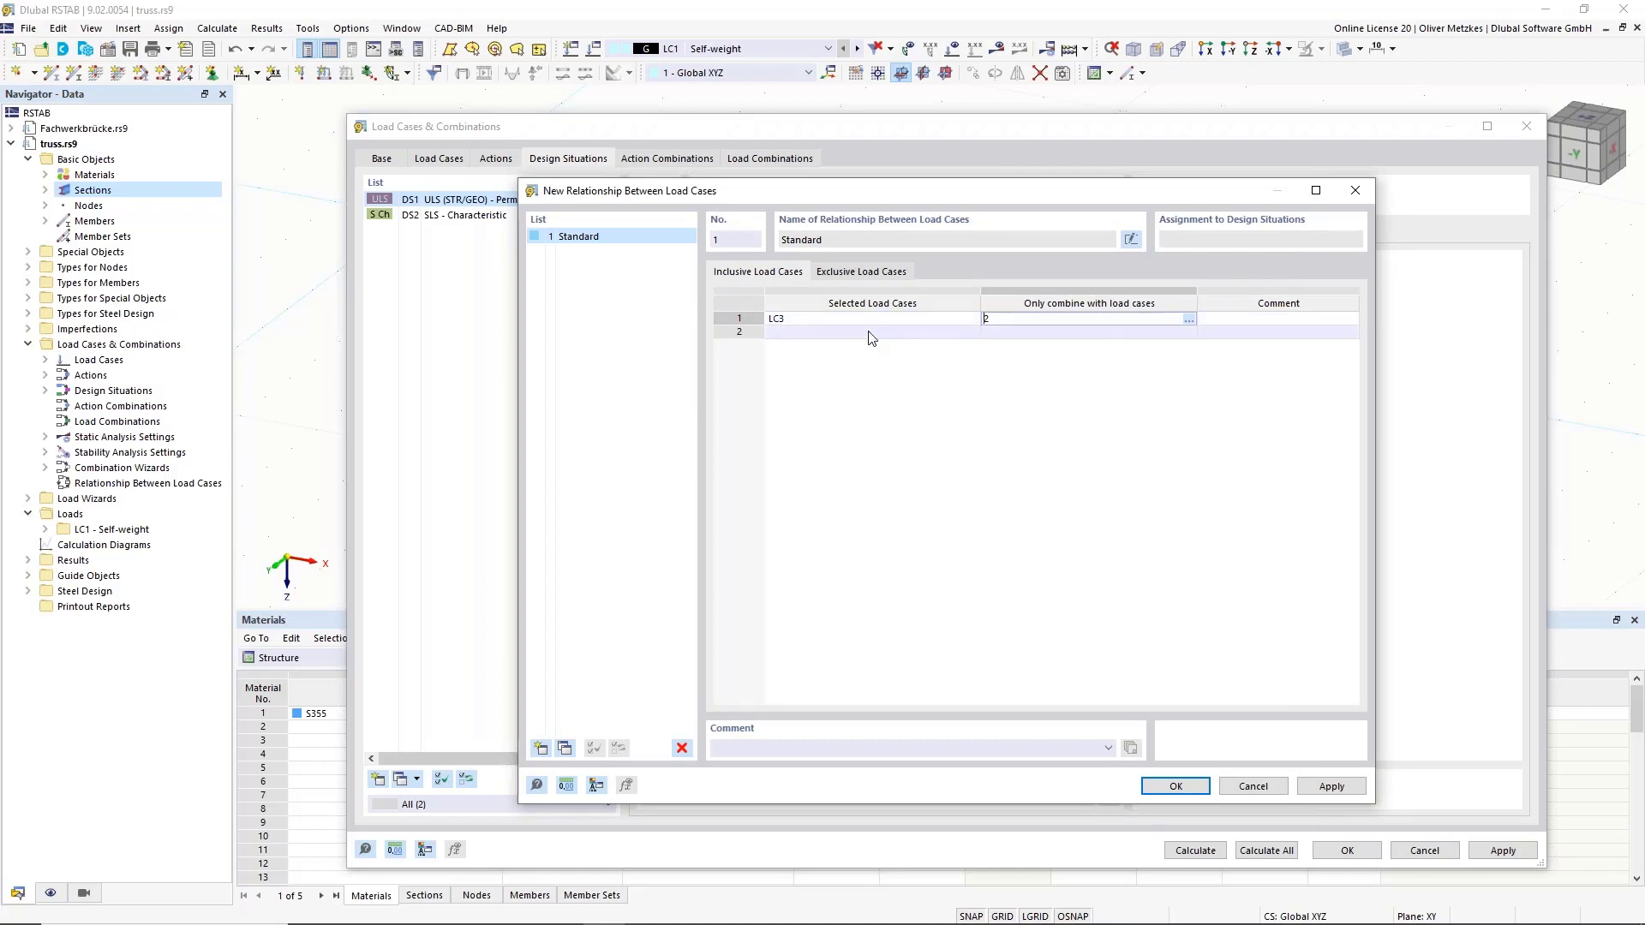
Add an exclusive row so LC4 never combines with LC3, and assign 'Standard' to DS1.
{"action": "left_click", "coordinate": [849, 275]}
{"action": "left_click", "coordinate": [930, 319]}
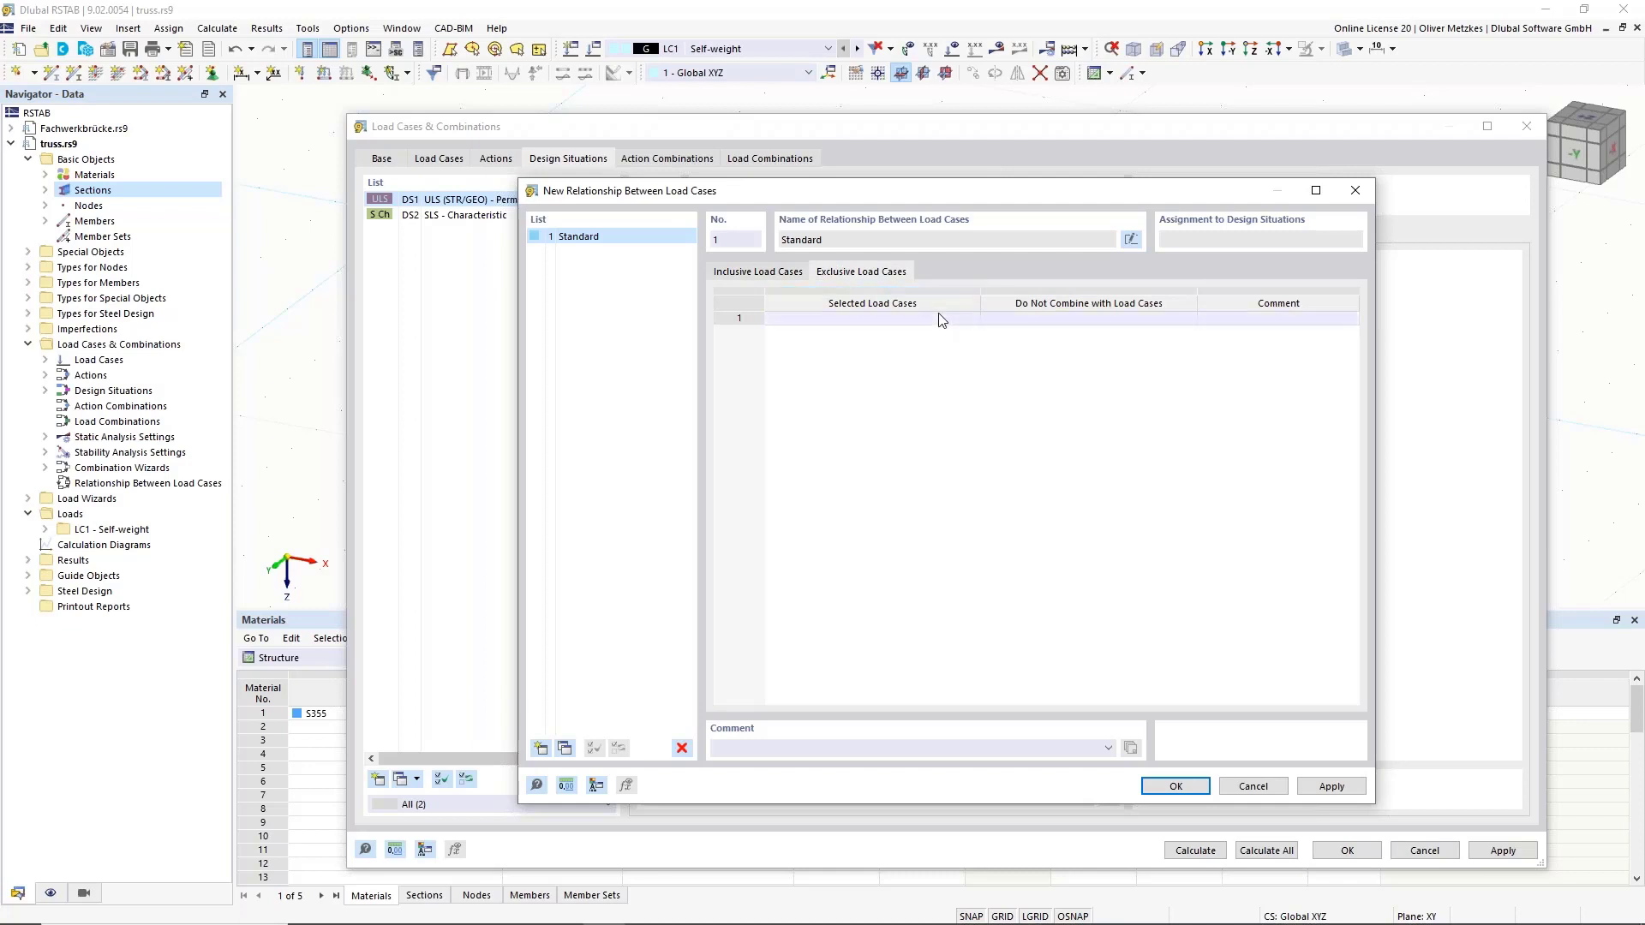
{"action": "left_click", "coordinate": [972, 319]}
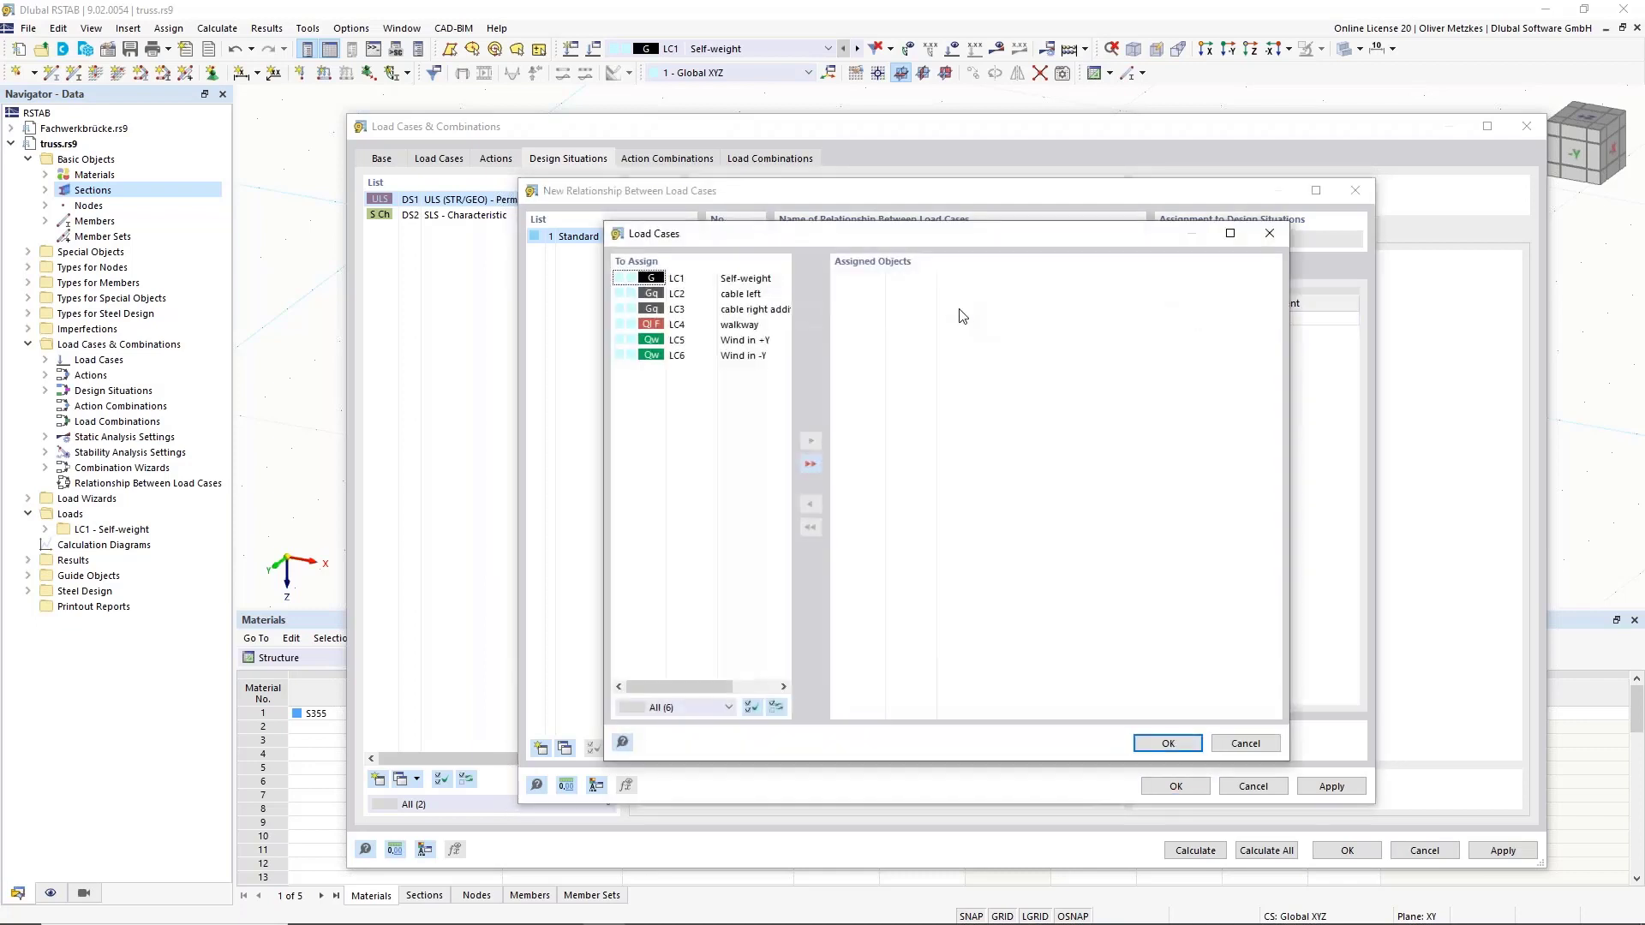
{"action": "left_click", "coordinate": [763, 325]}
{"action": "double_click", "coordinate": [762, 325]}
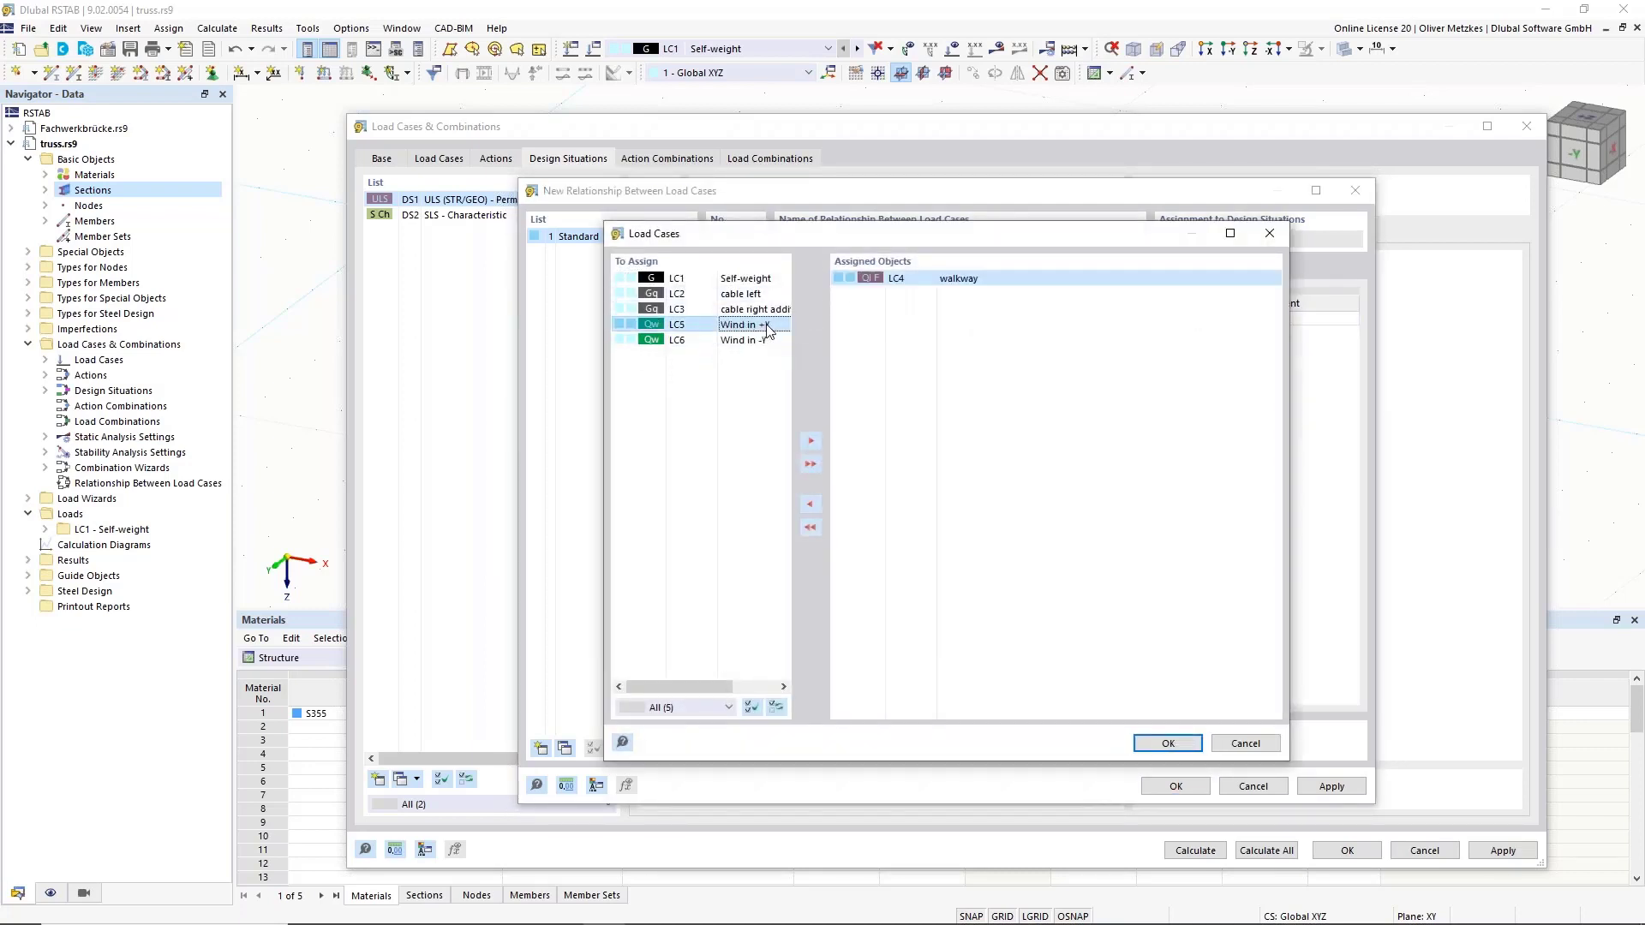
{"action": "left_click", "coordinate": [1167, 743]}
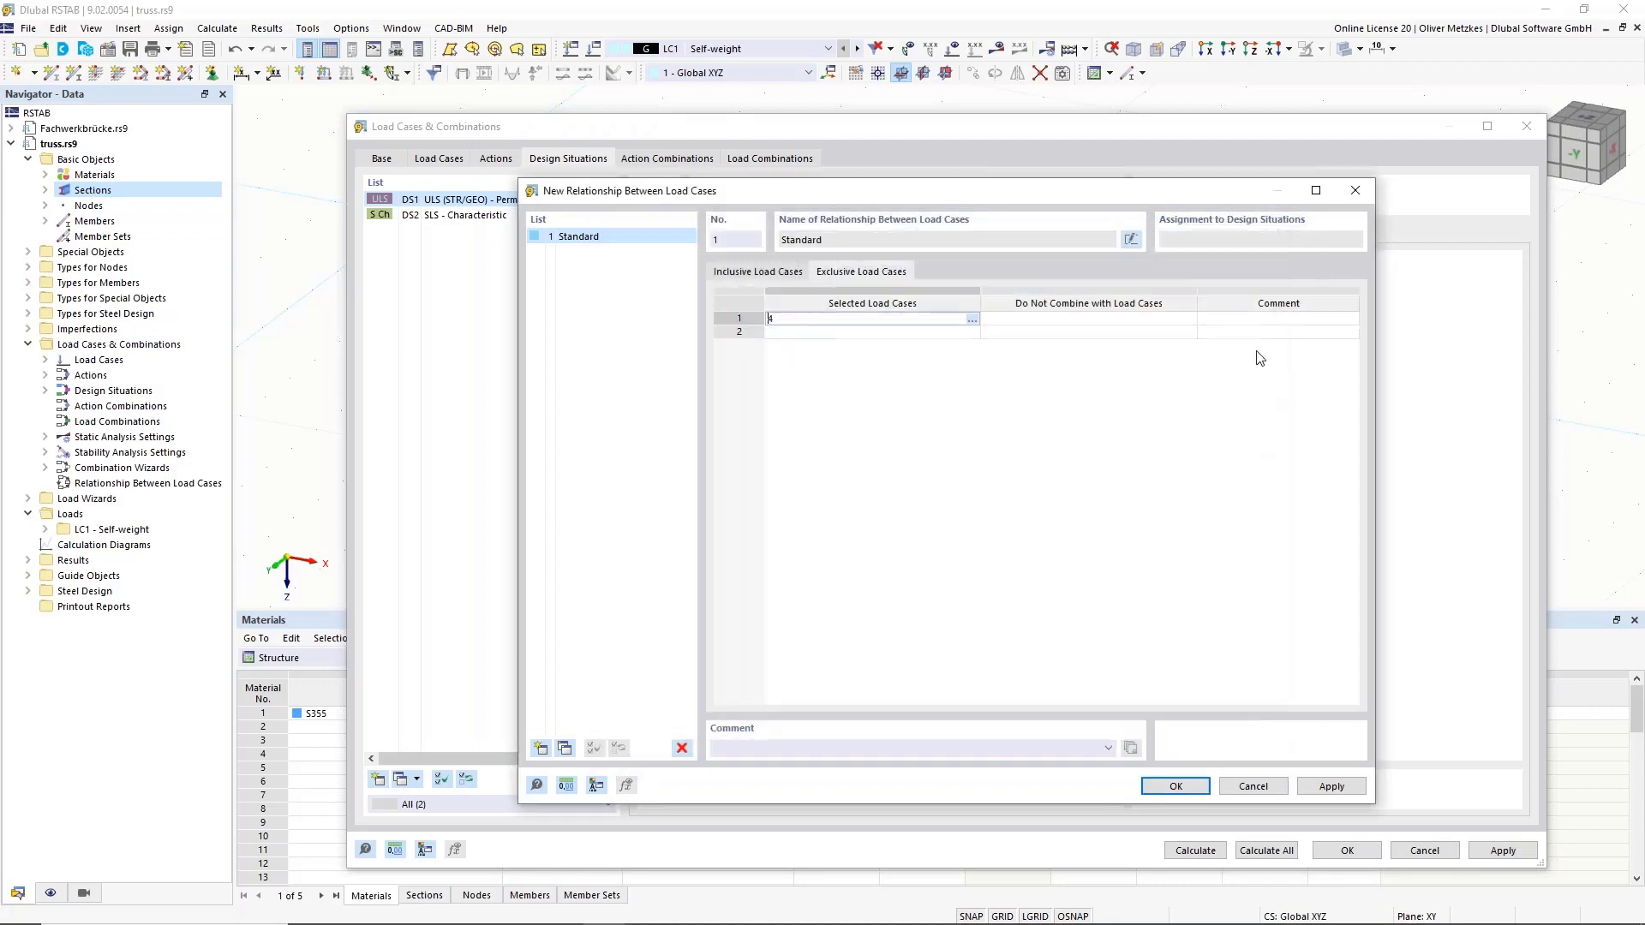
{"action": "left_click", "coordinate": [1187, 319]}
{"action": "left_click", "coordinate": [1188, 319]}
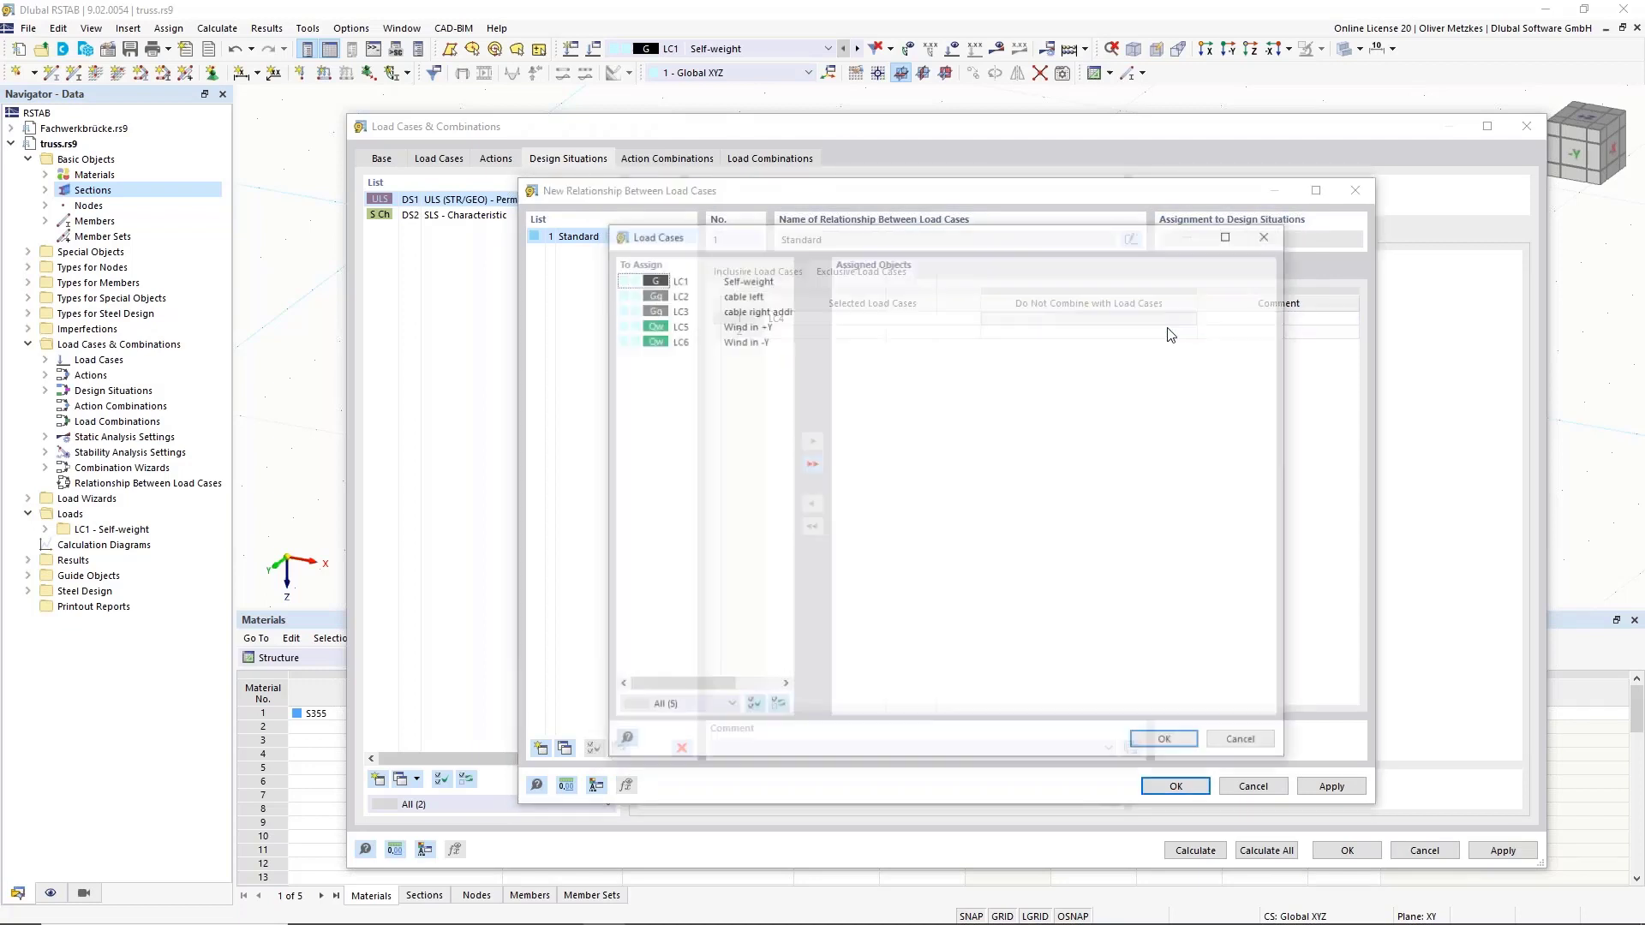
{"action": "double_click", "coordinate": [746, 309]}
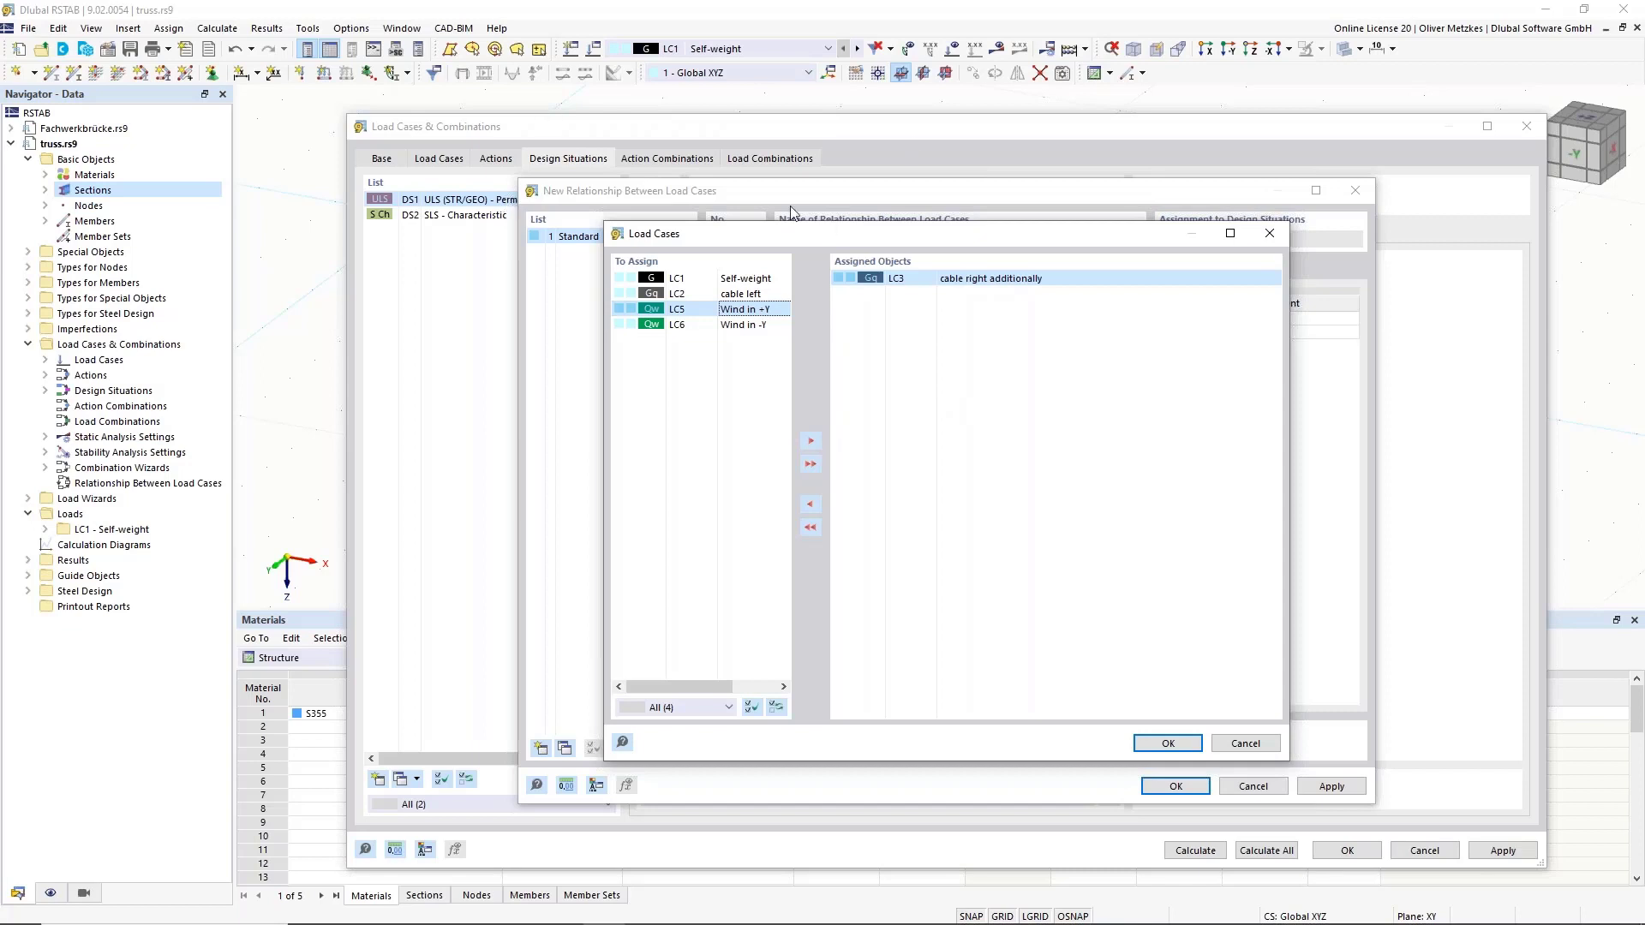
{"action": "left_click", "coordinate": [1168, 744]}
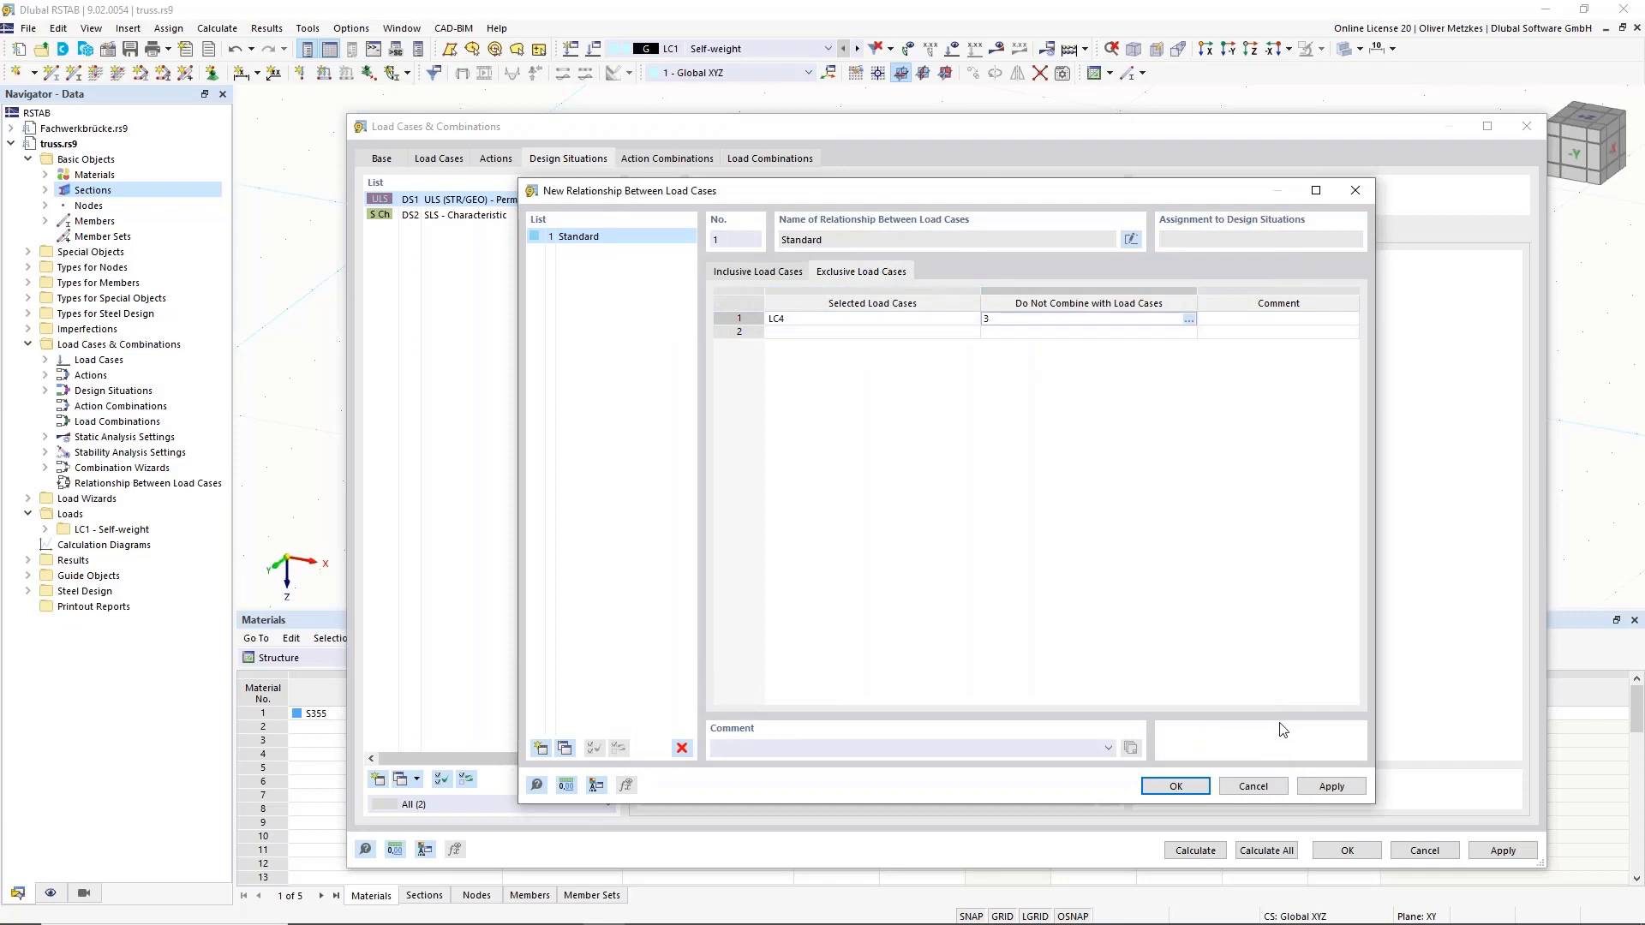
{"action": "left_click", "coordinate": [1176, 786]}
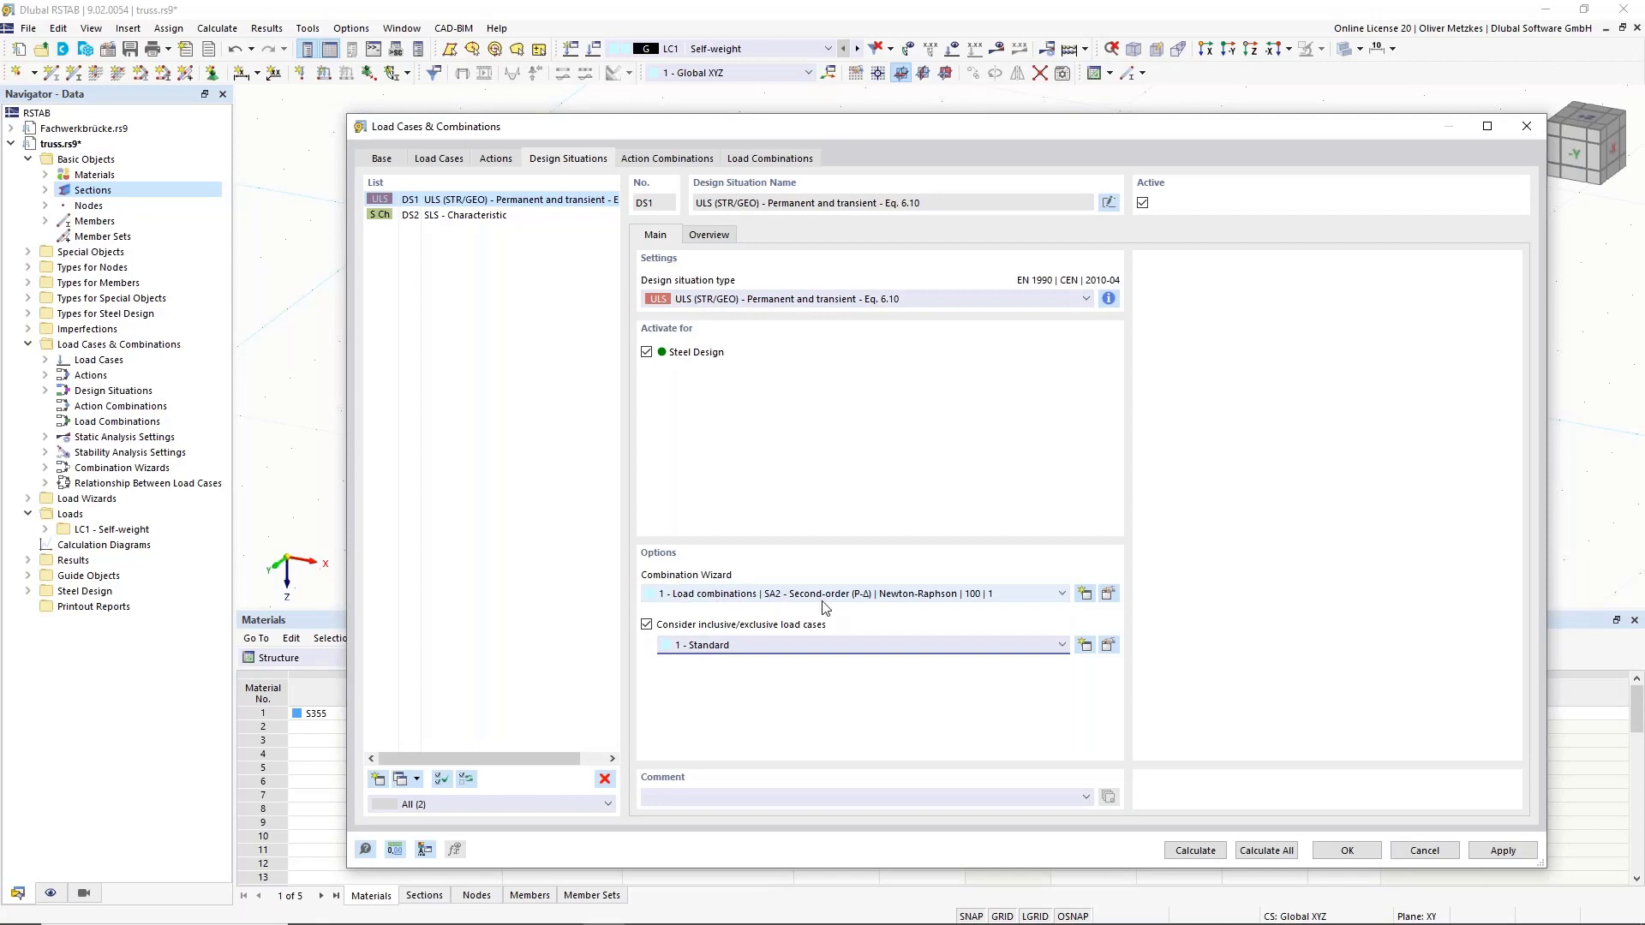
Set combination wizard 1 to SA1 geometrically linear, stability analysis on, no imperfection cases.
{"action": "left_click", "coordinate": [1108, 594]}
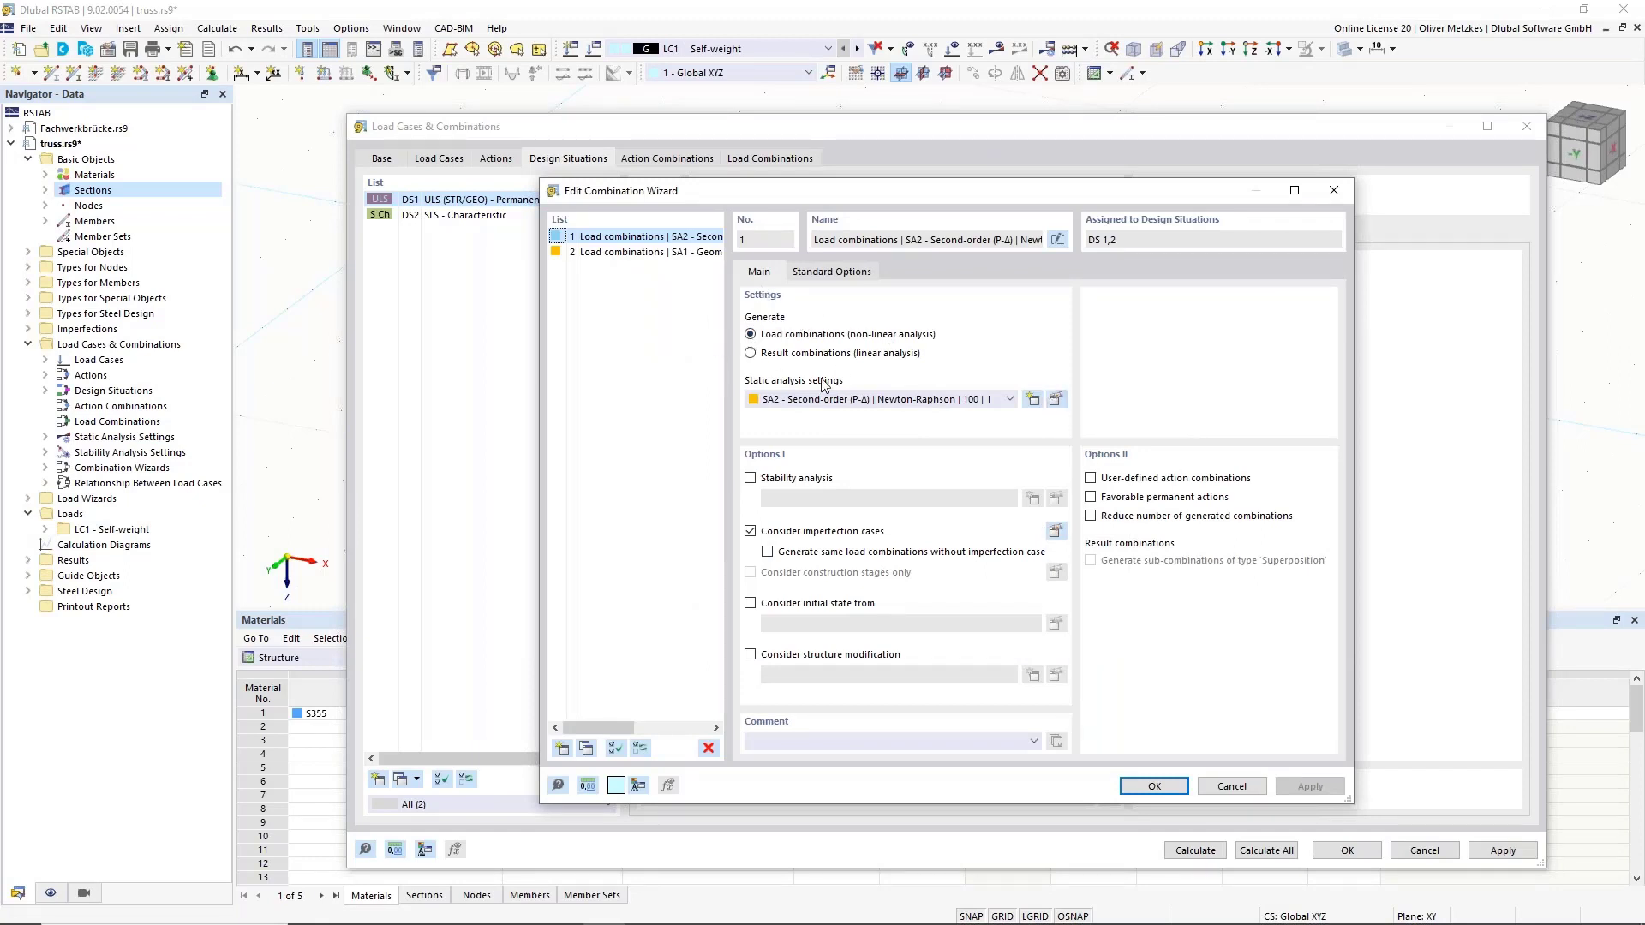
{"action": "left_click", "coordinate": [810, 409]}
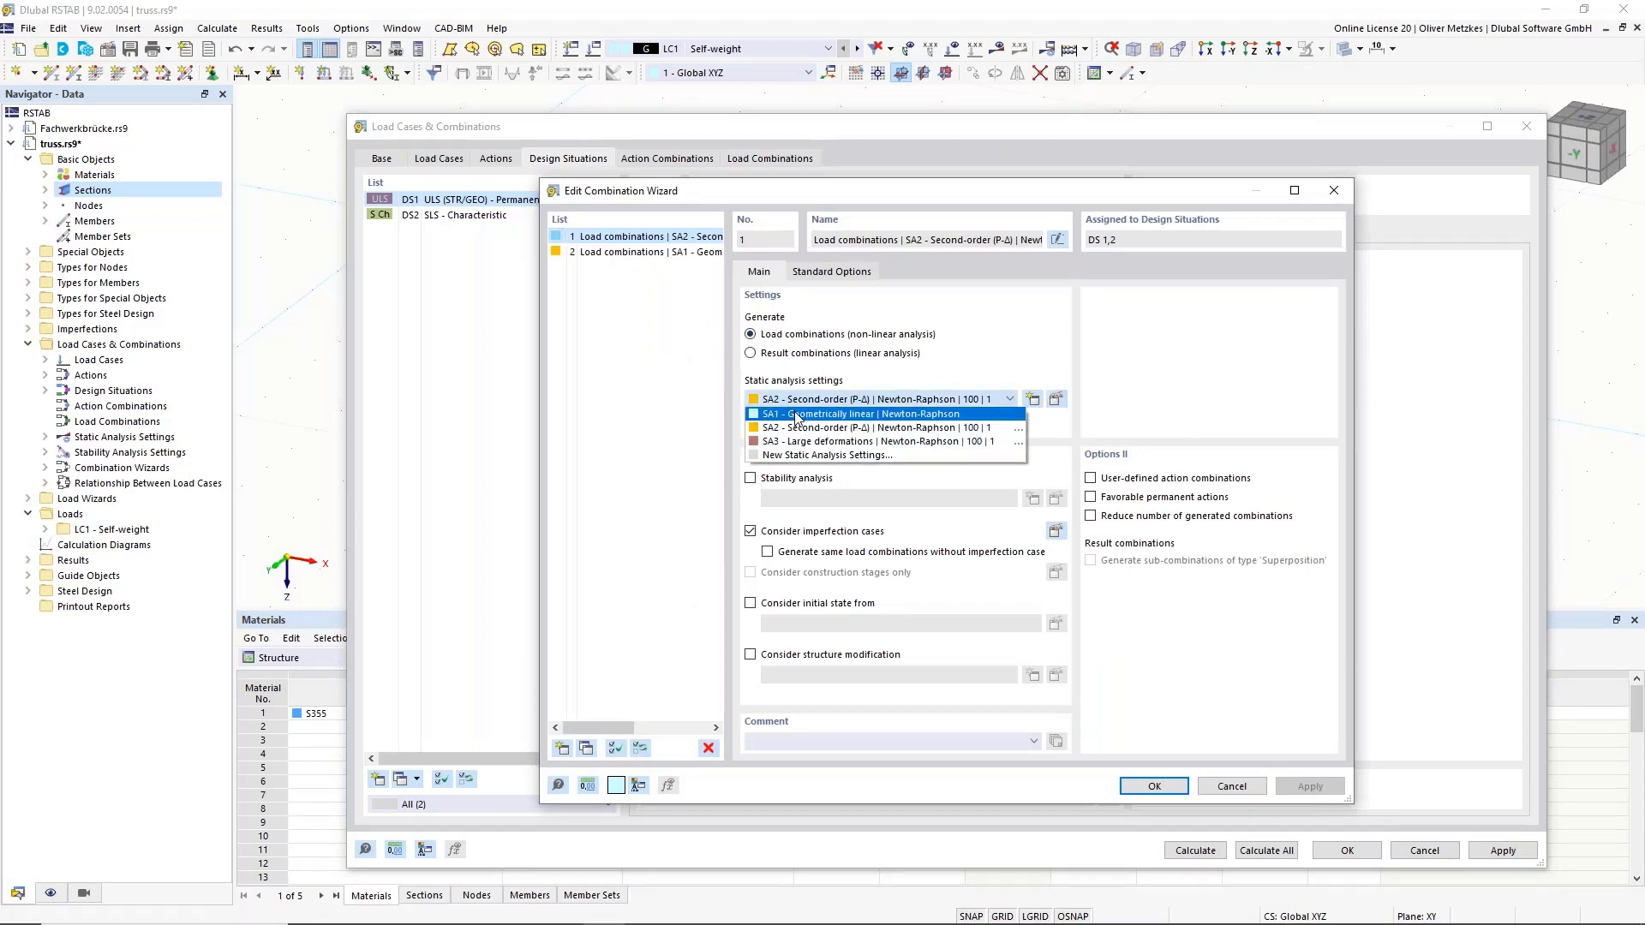
{"action": "left_click", "coordinate": [801, 426]}
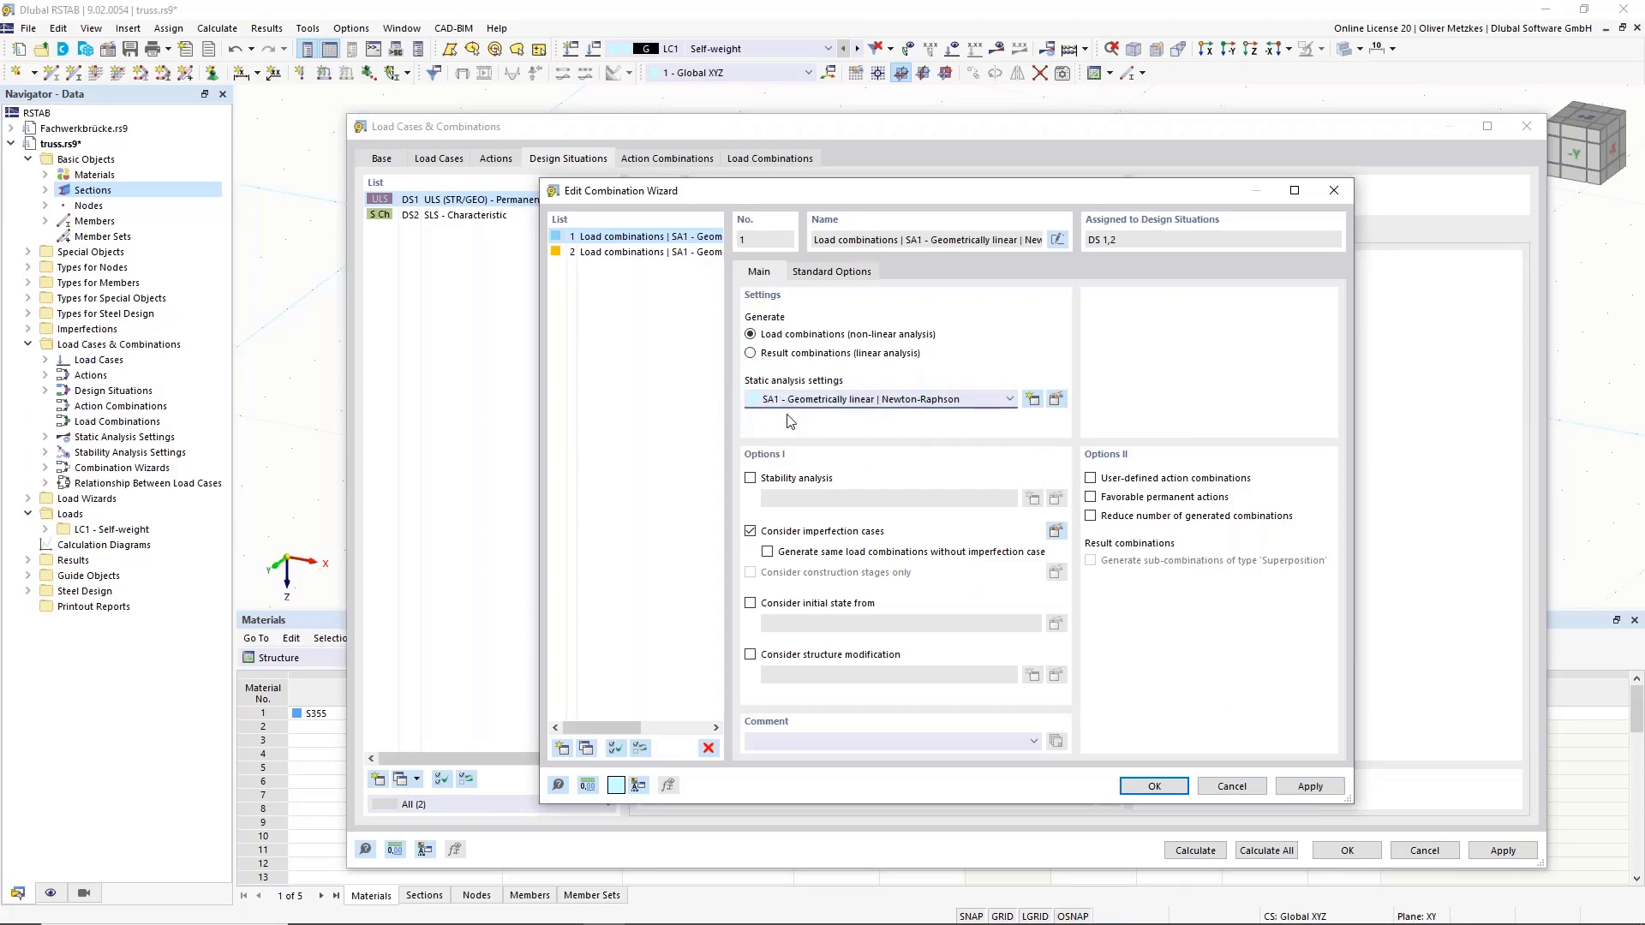
{"action": "left_click", "coordinate": [756, 482]}
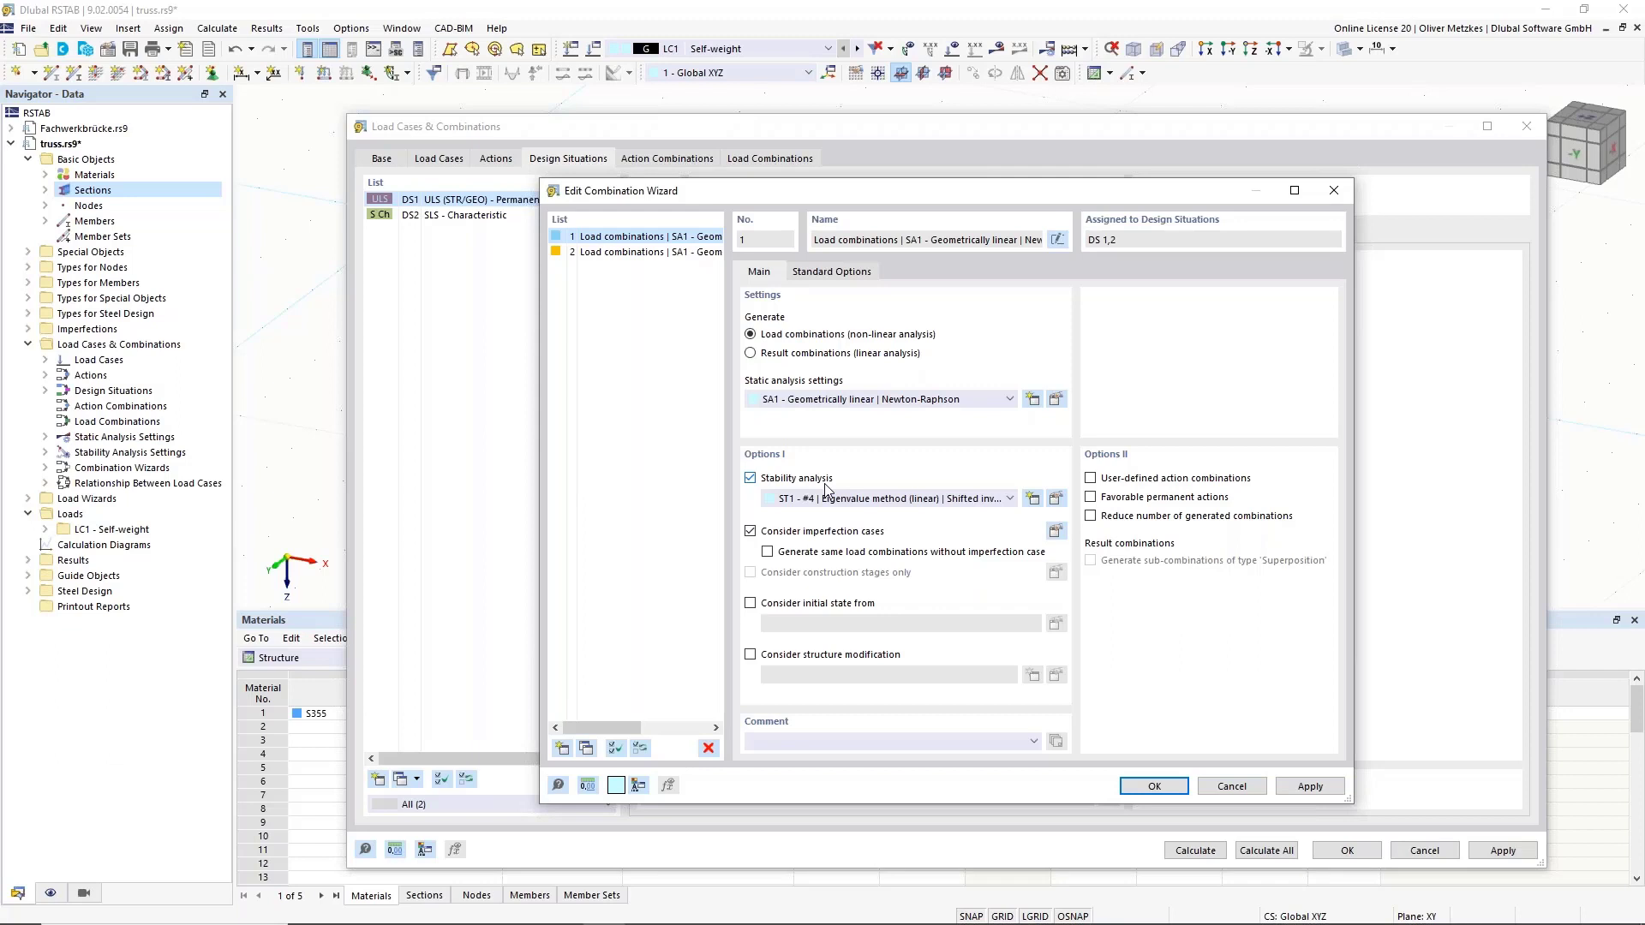
{"action": "left_click", "coordinate": [782, 538]}
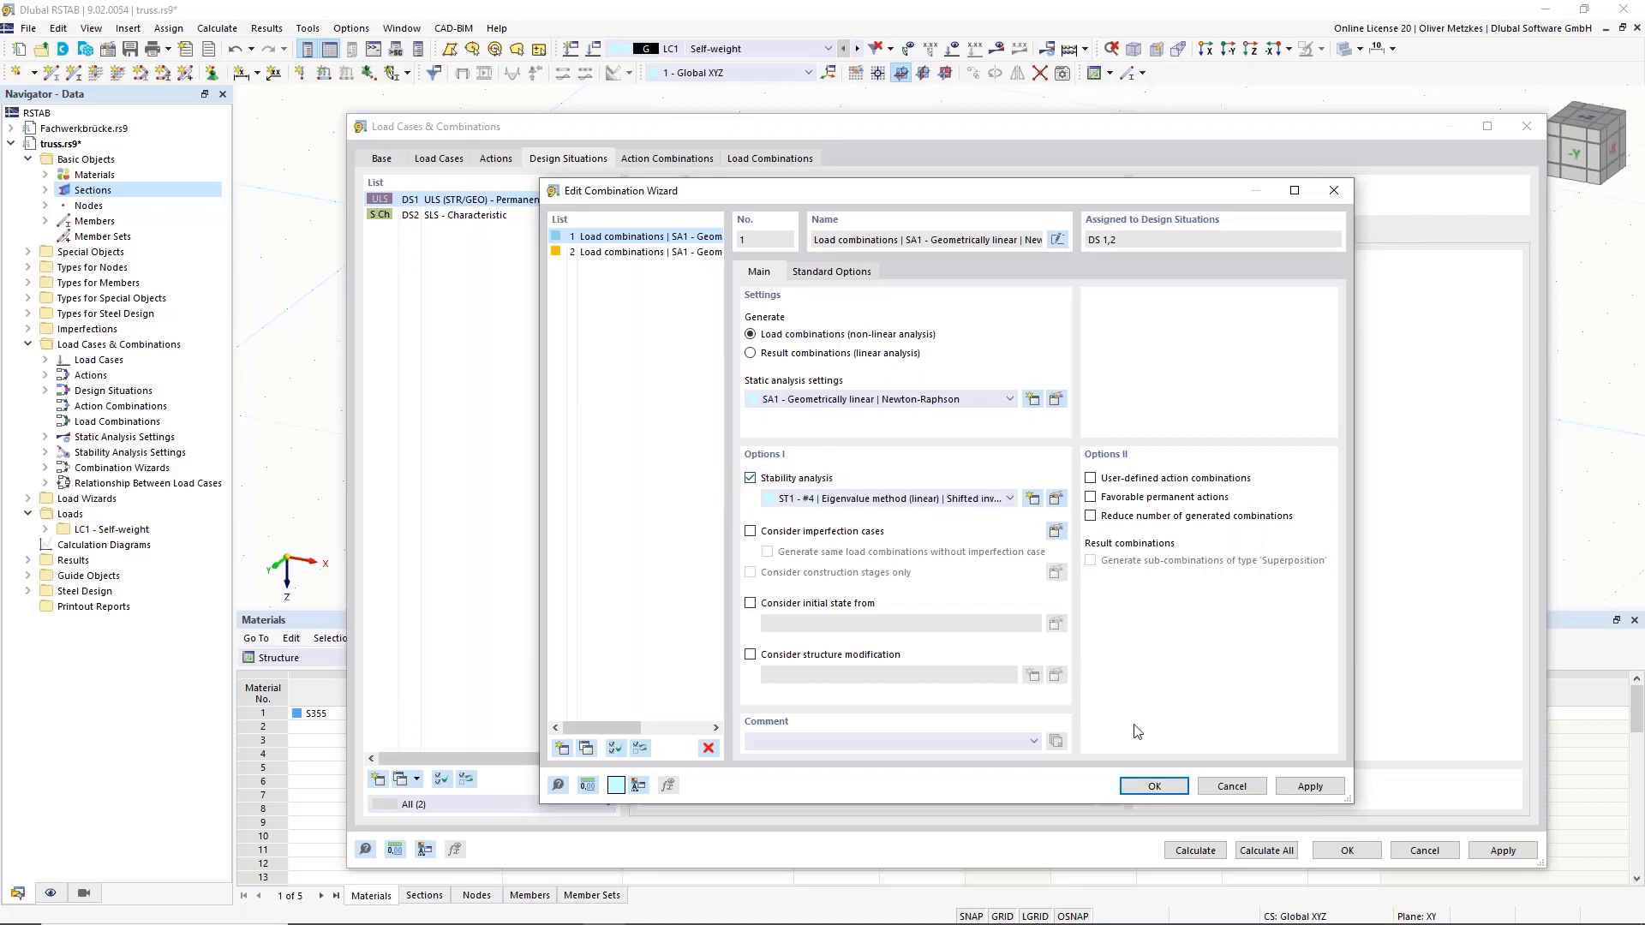
{"action": "left_click", "coordinate": [1155, 787]}
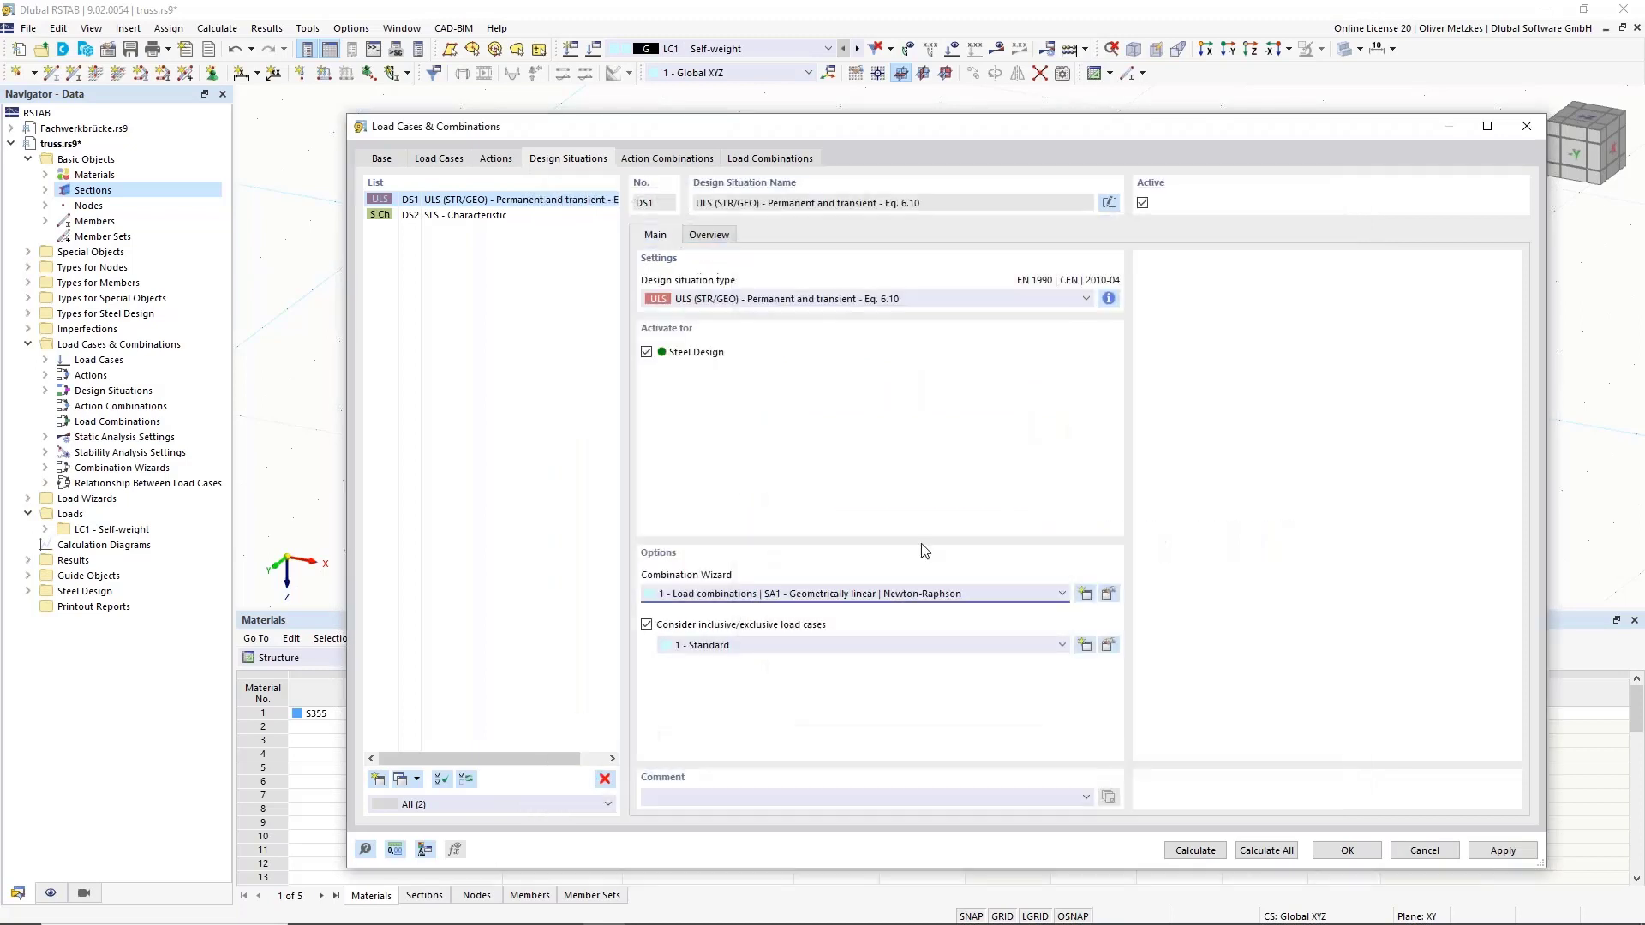
Give DS2 combination wizard 2 with inclusive/exclusive load cases, then review action combinations AC1–AC20.
{"action": "left_click", "coordinate": [508, 223]}
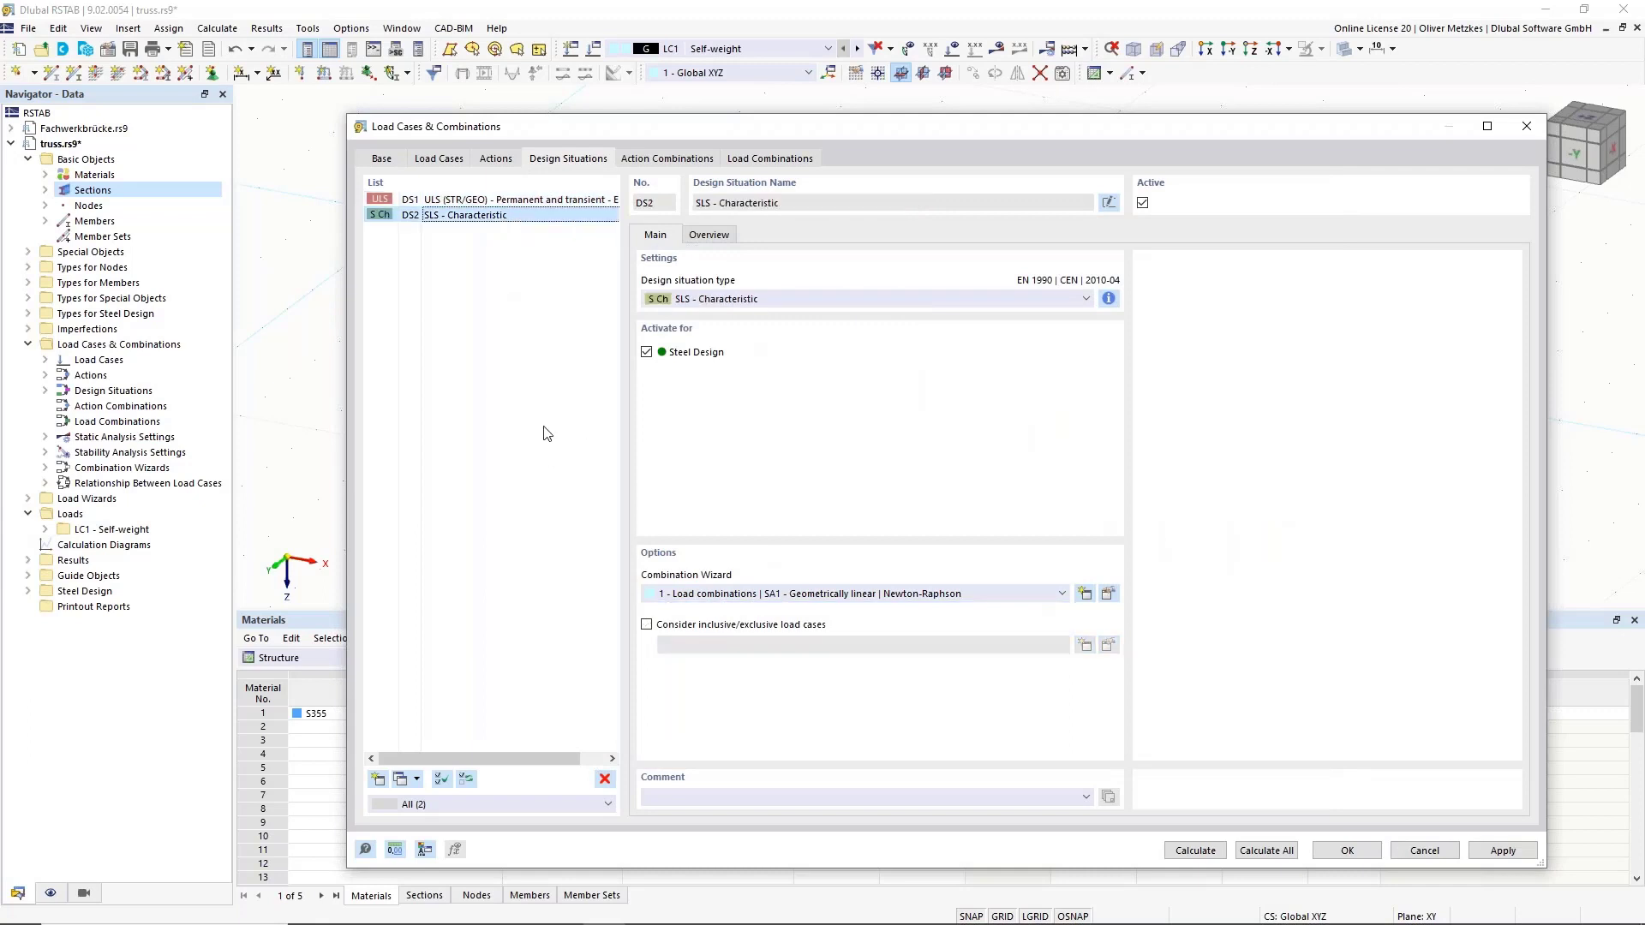
{"action": "left_click", "coordinate": [1026, 597]}
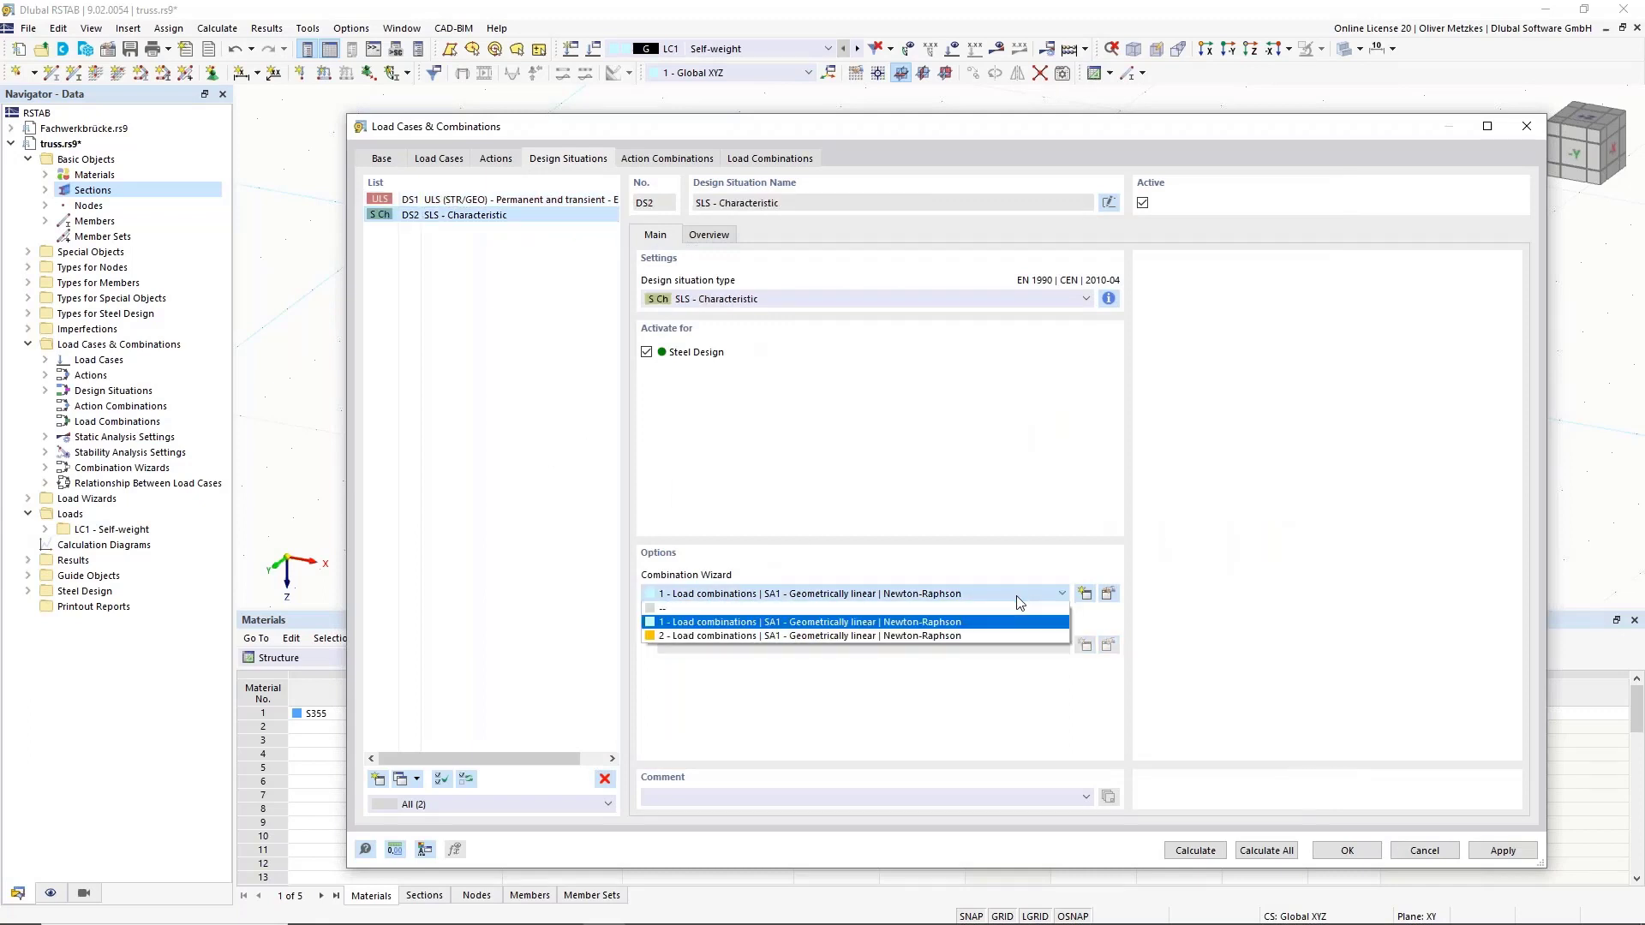
{"action": "left_click", "coordinate": [819, 634]}
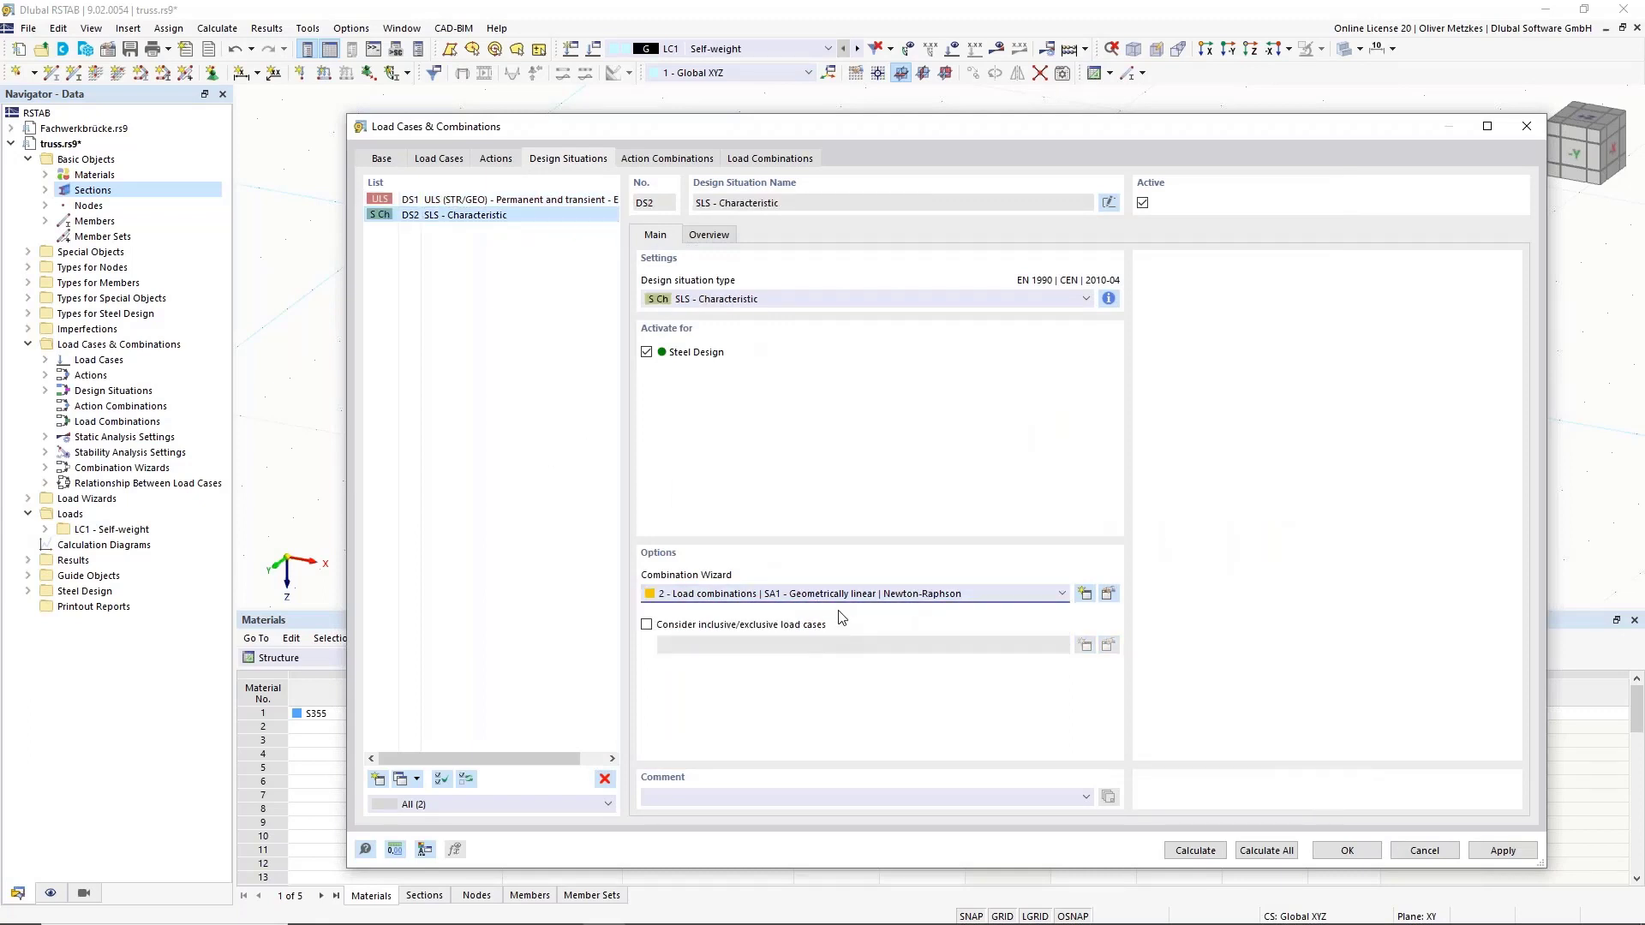
{"action": "left_click", "coordinate": [1113, 590]}
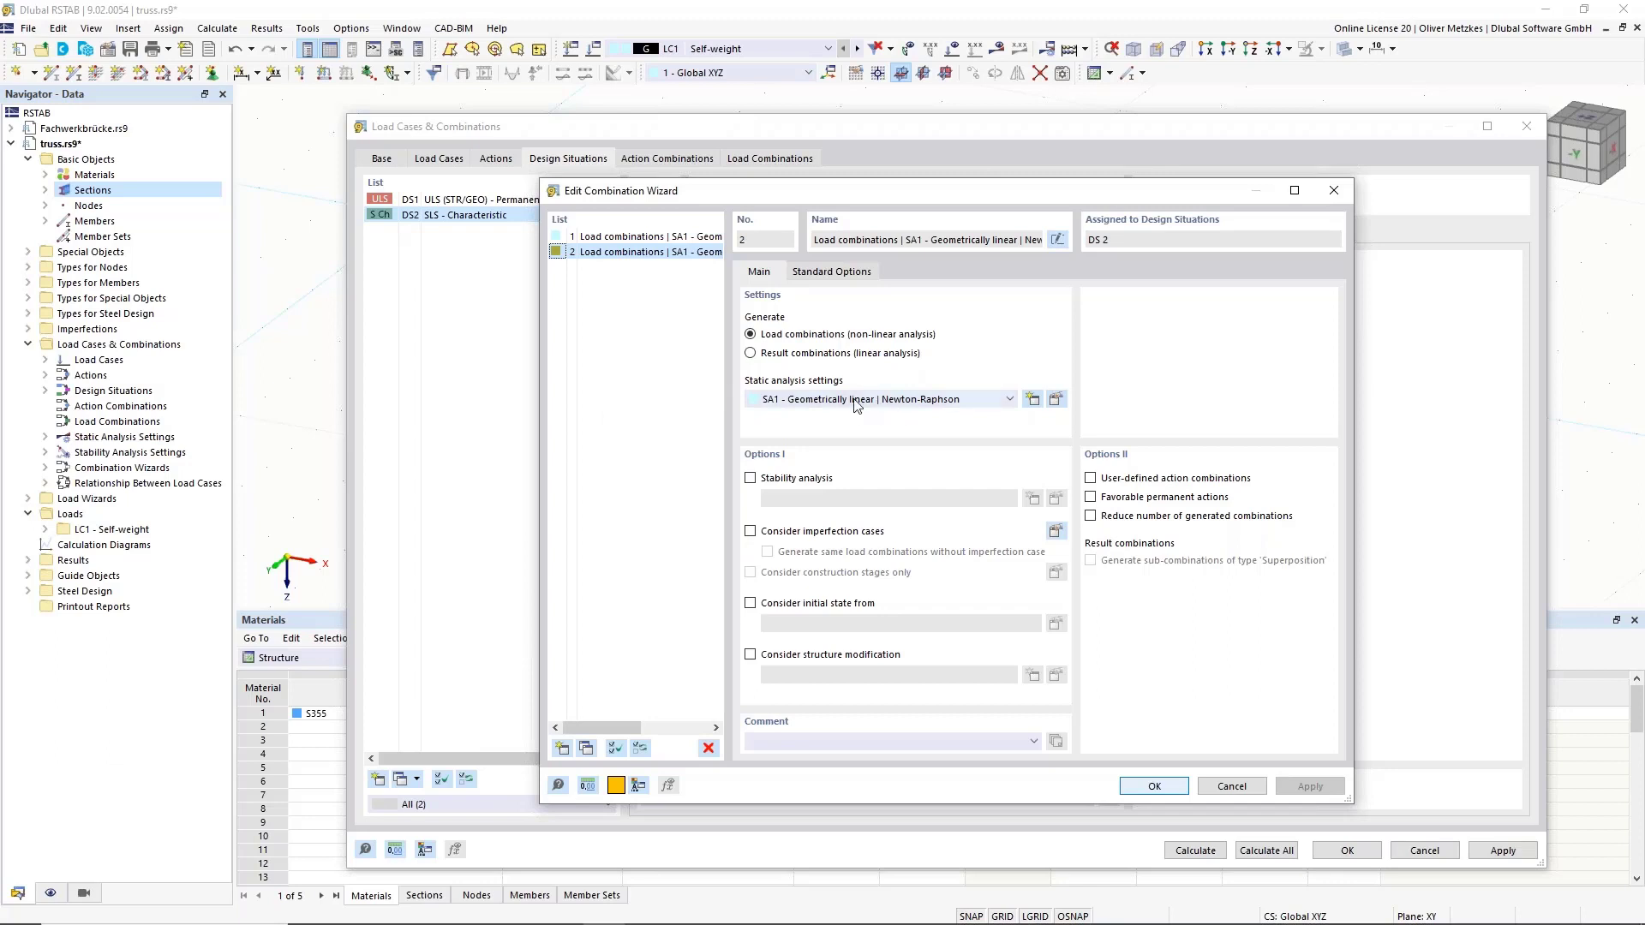
{"action": "left_click", "coordinate": [1161, 787]}
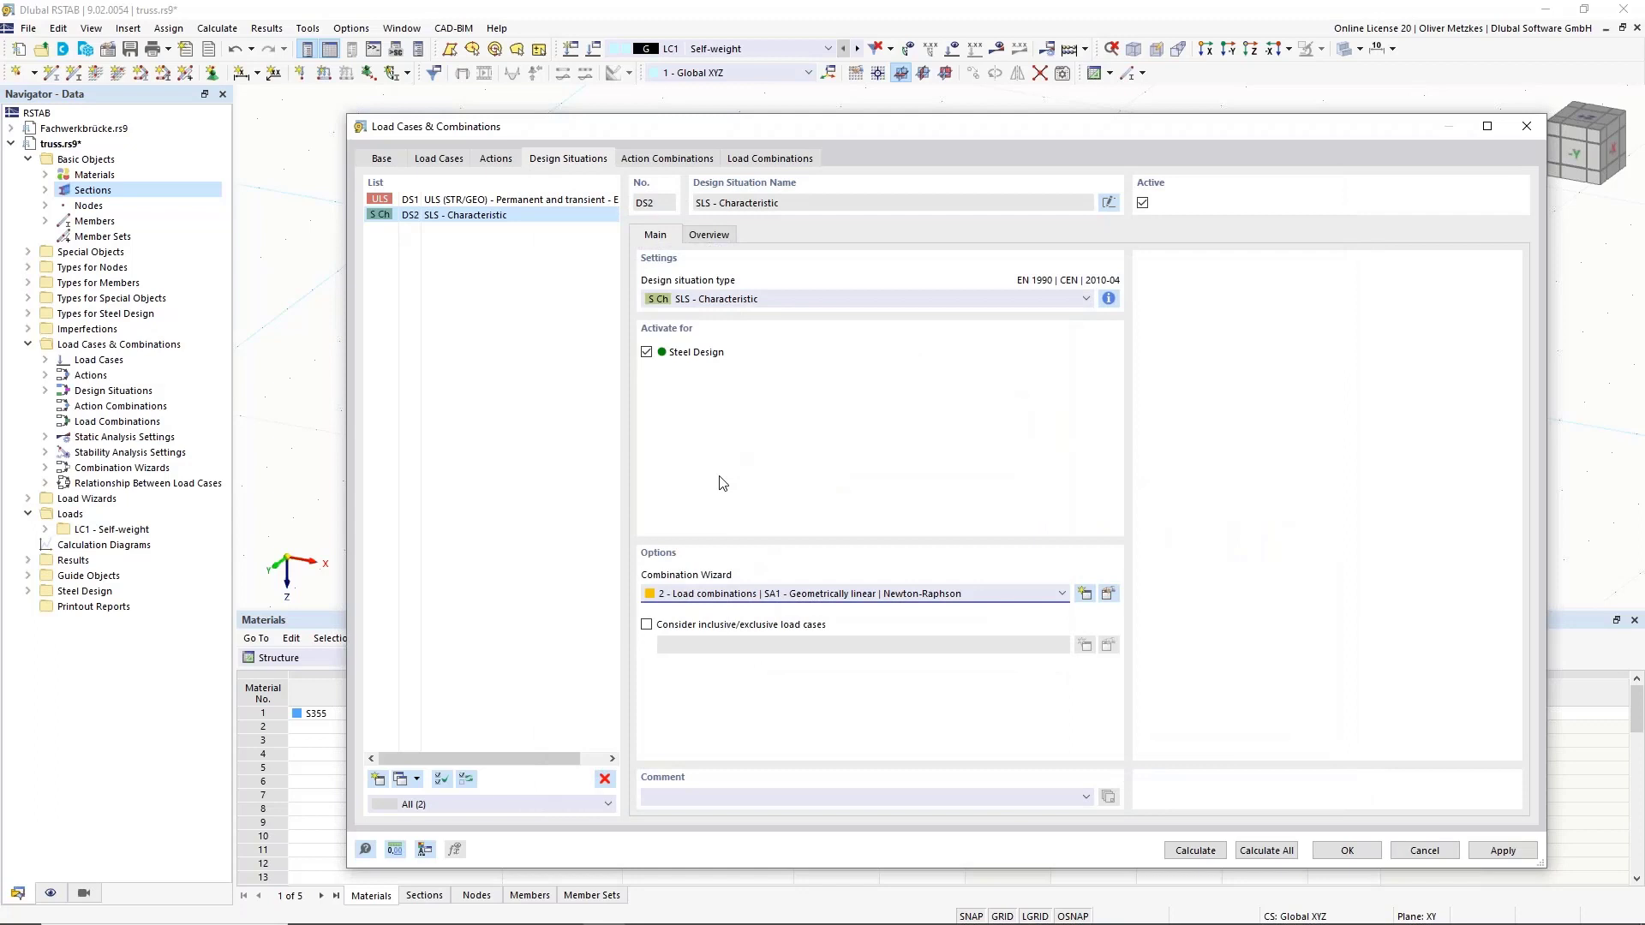
{"action": "left_click", "coordinate": [673, 628]}
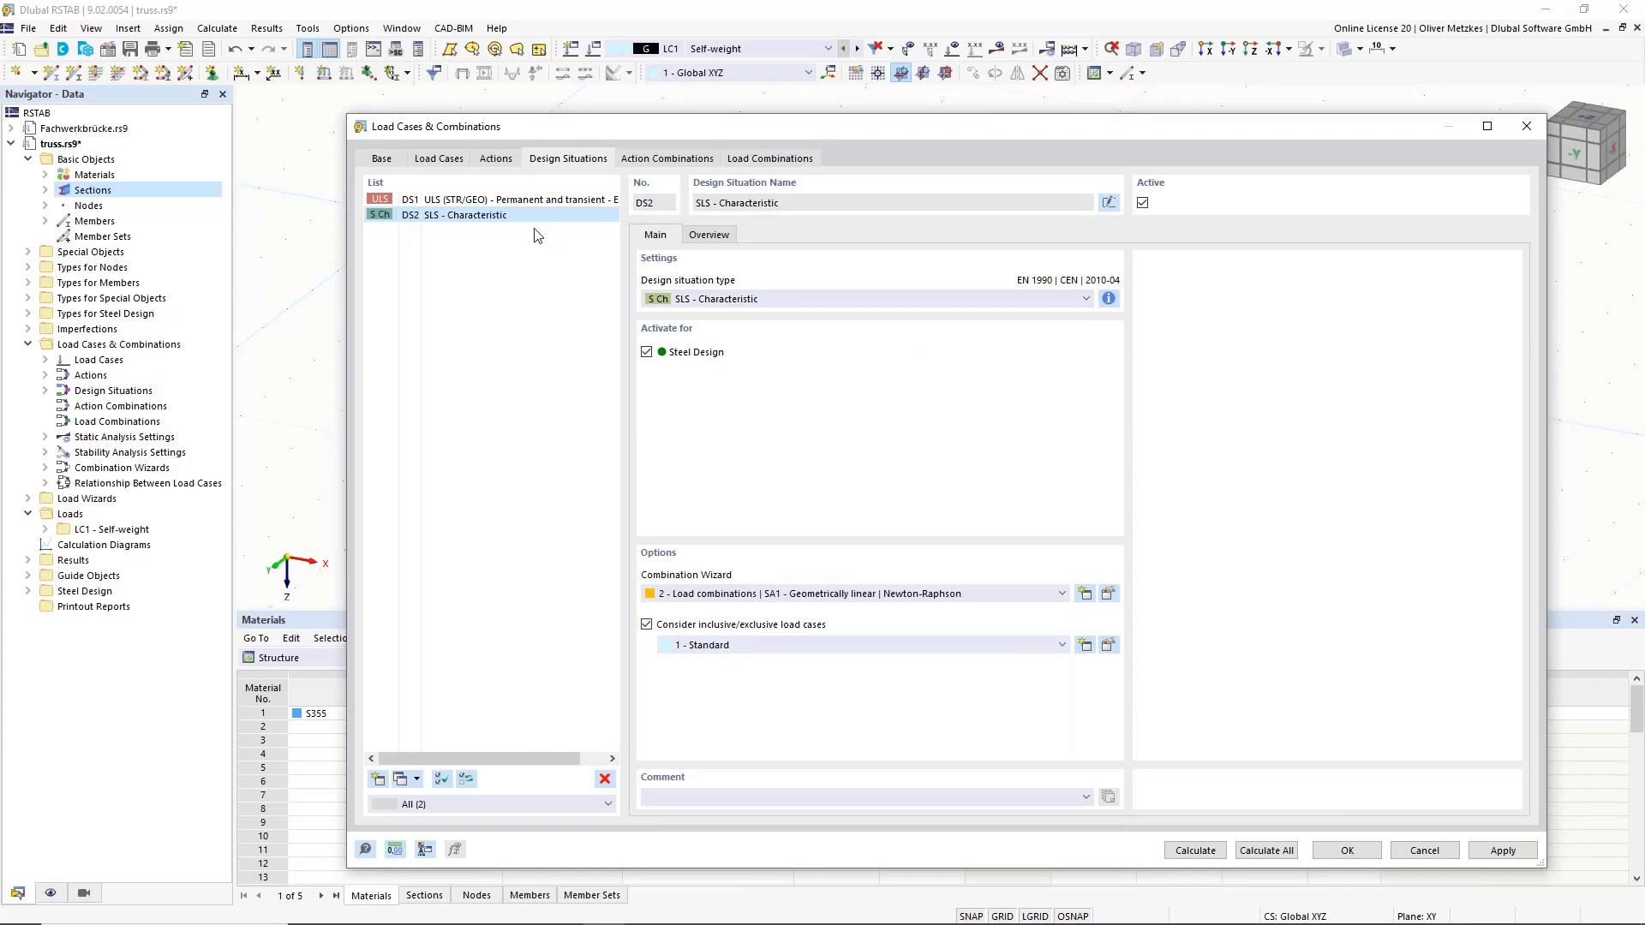
{"action": "left_click", "coordinate": [667, 160]}
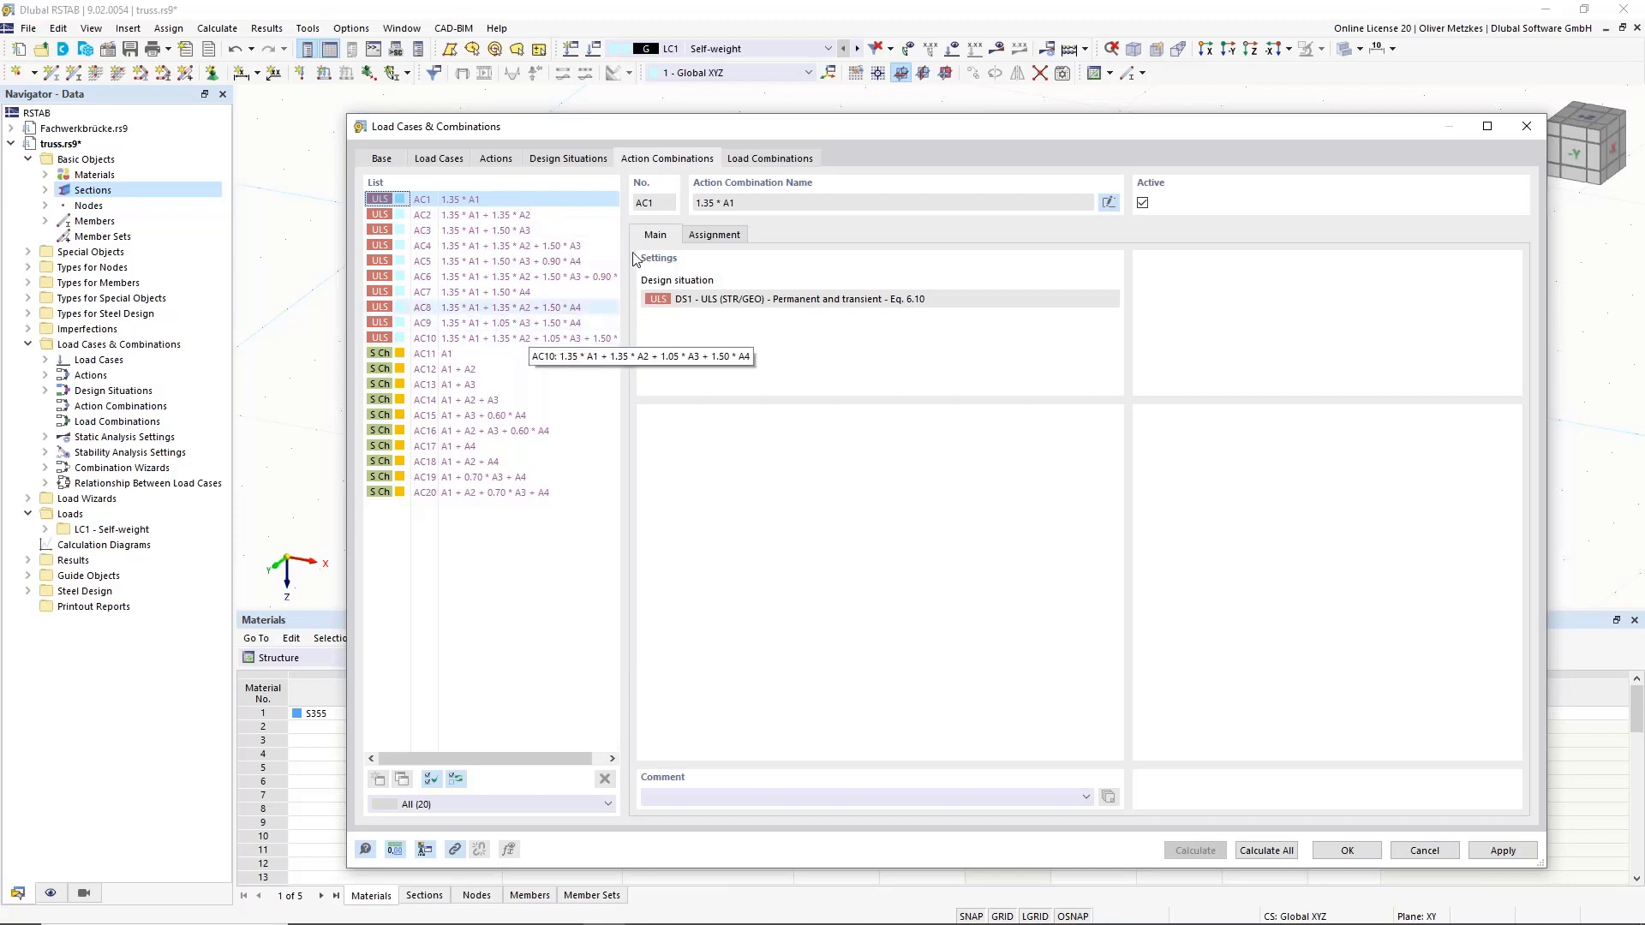
Browse load combinations CO19, CO8 and CO5, then accept the Load Cases & Combinations dialog.
{"action": "left_click", "coordinate": [734, 161]}
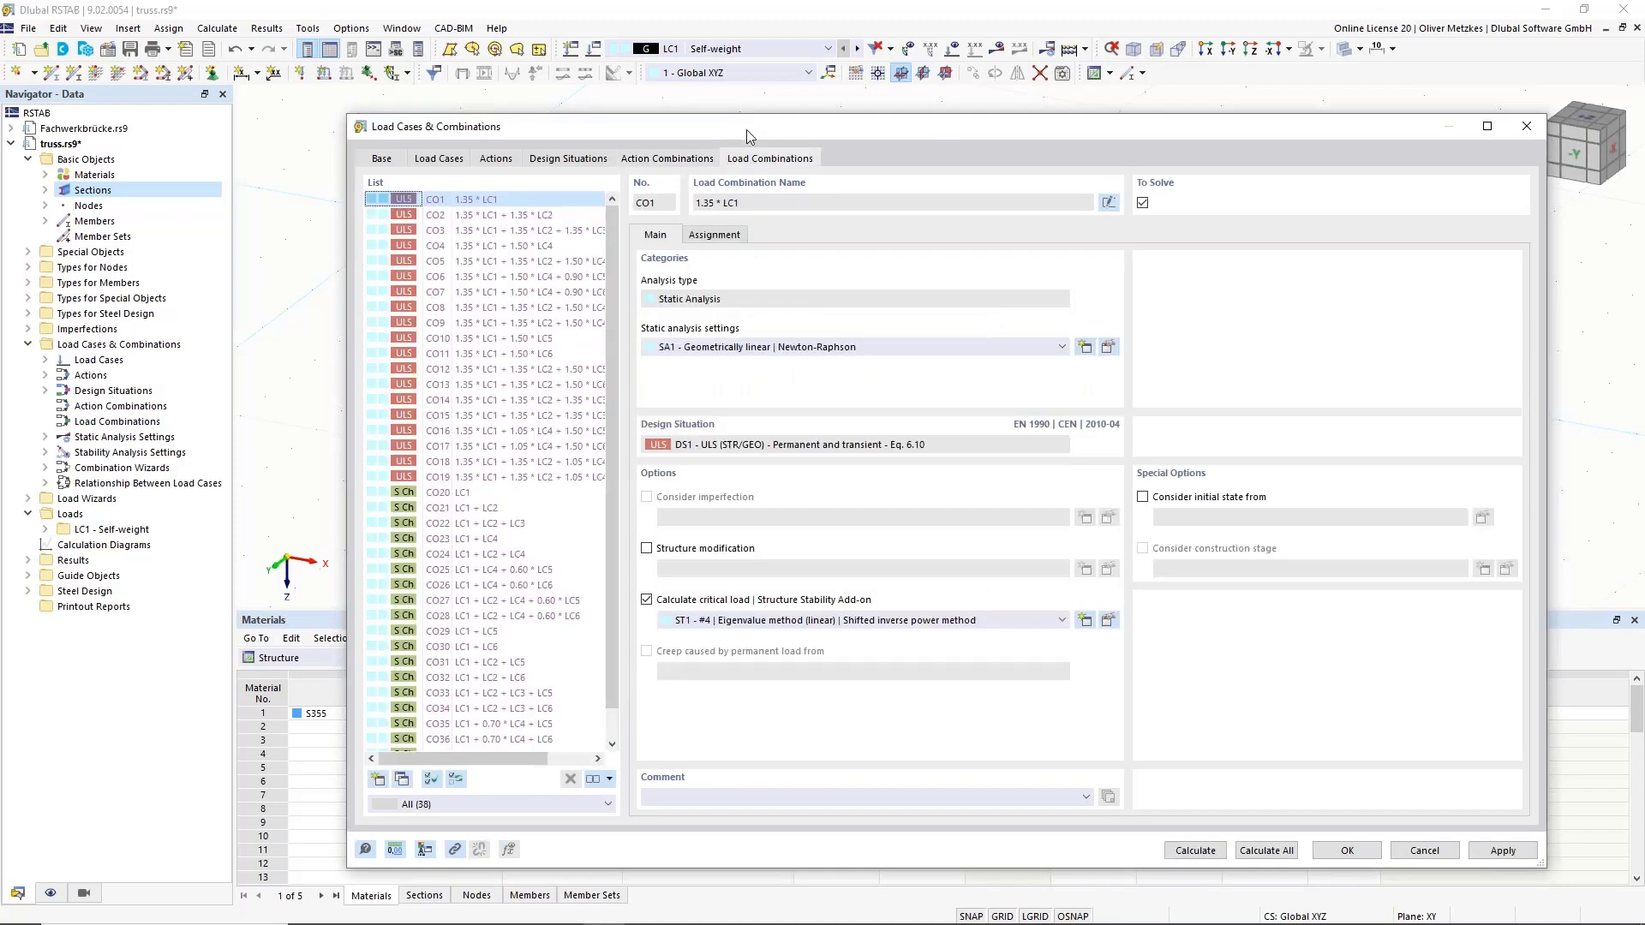
{"action": "left_click", "coordinate": [438, 477]}
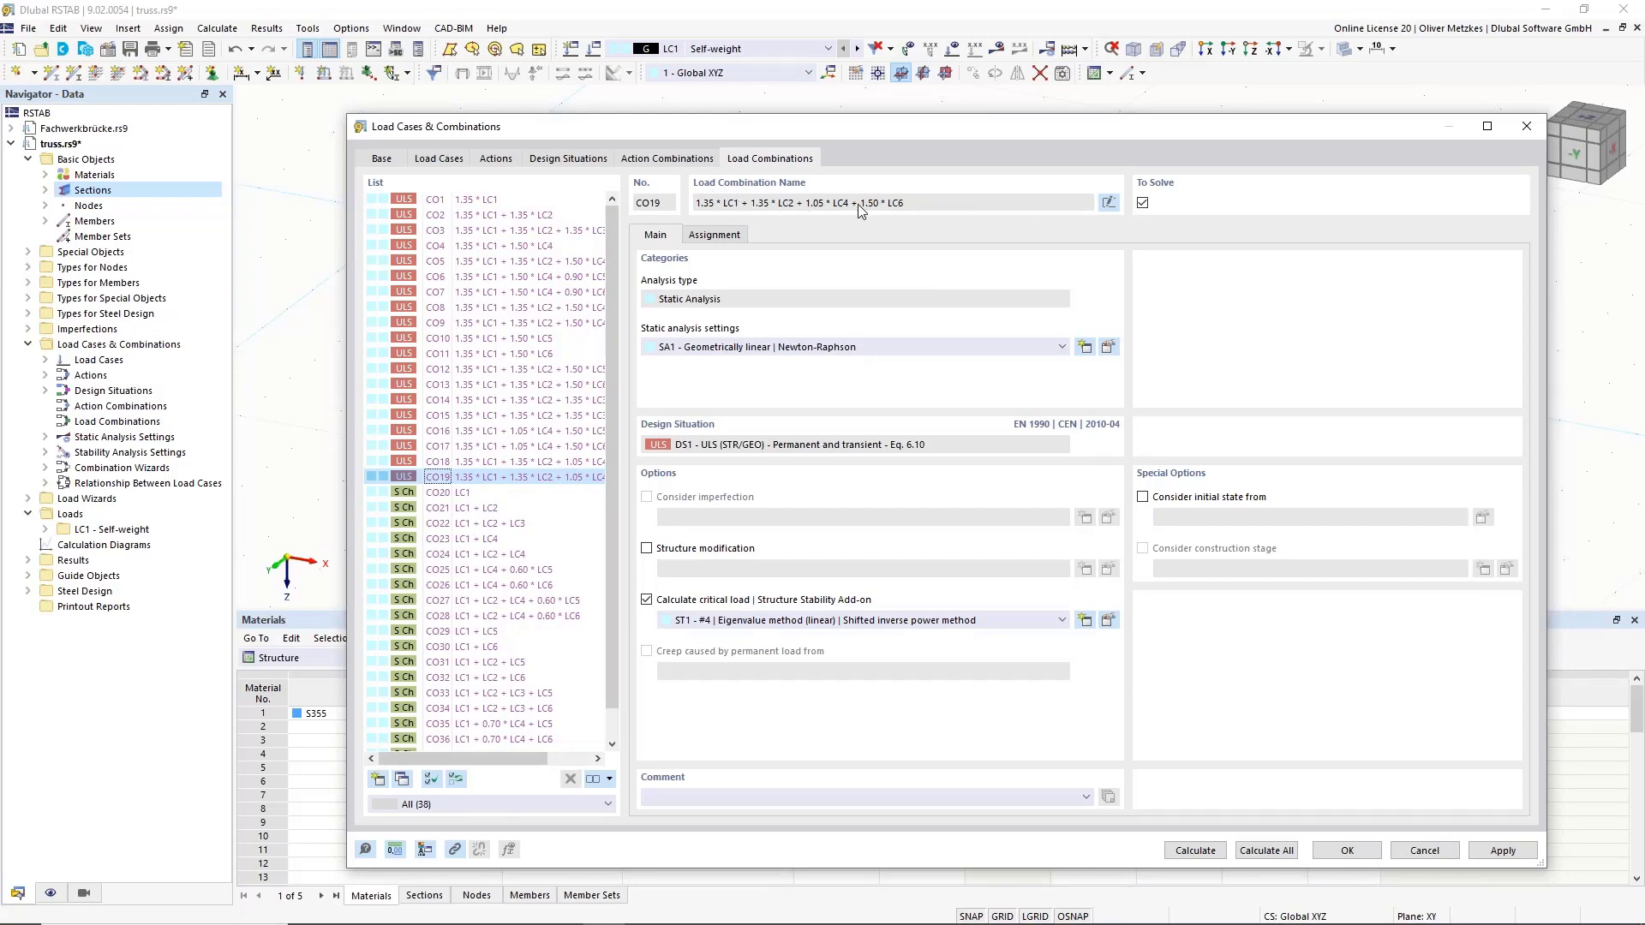
{"action": "left_click", "coordinate": [511, 308]}
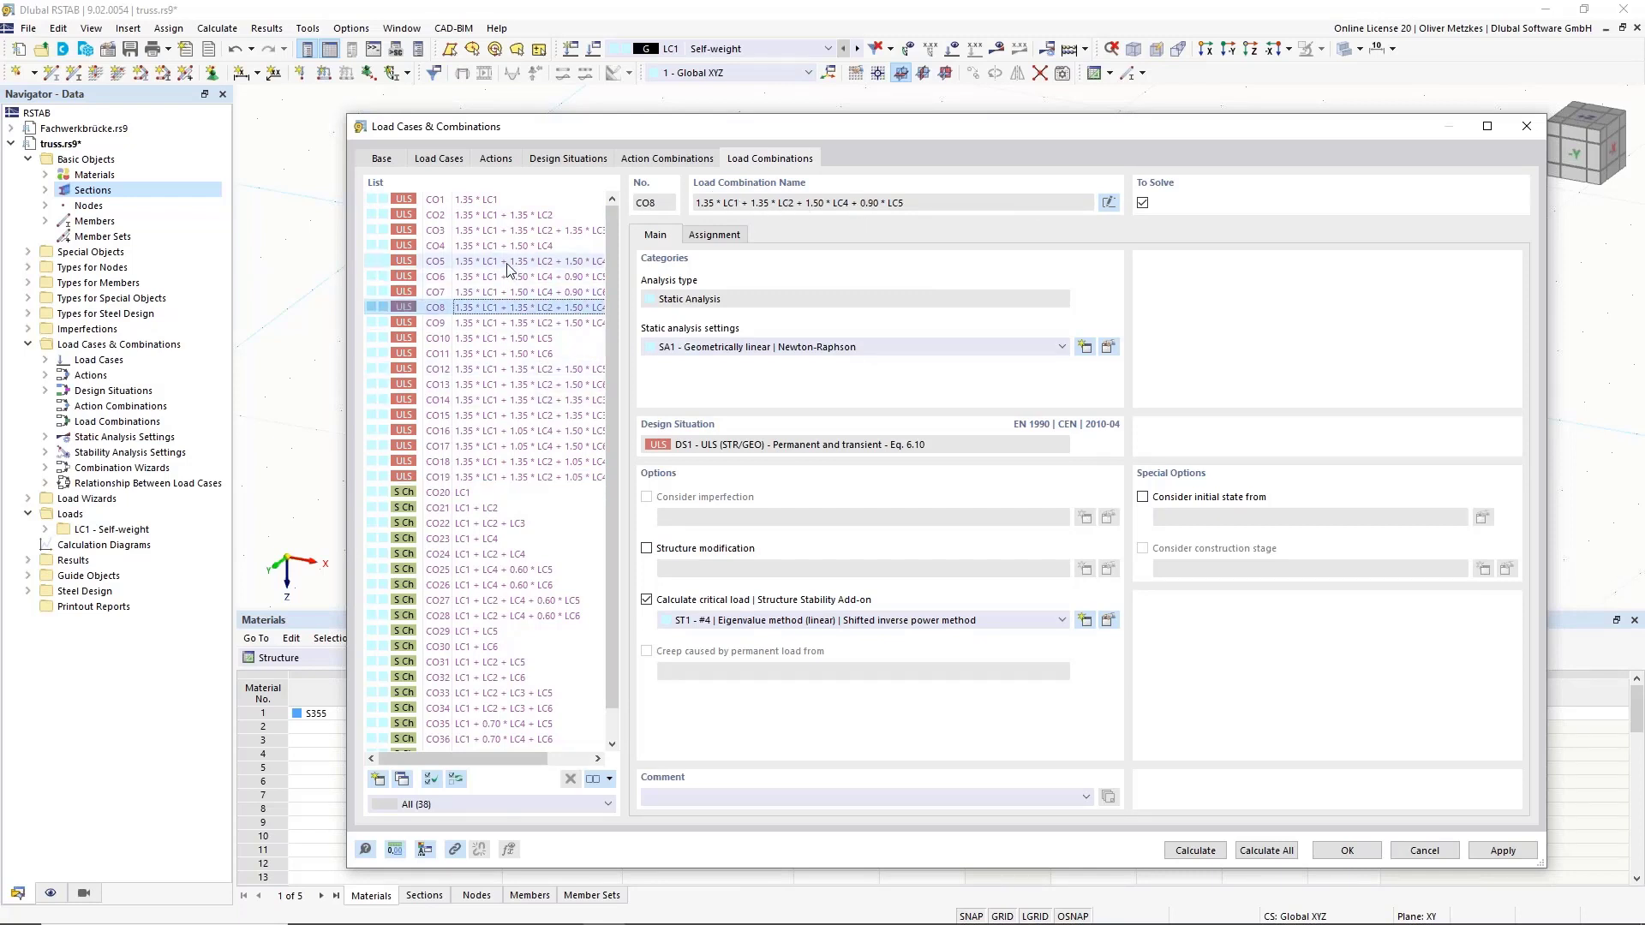
{"action": "left_click", "coordinate": [509, 262]}
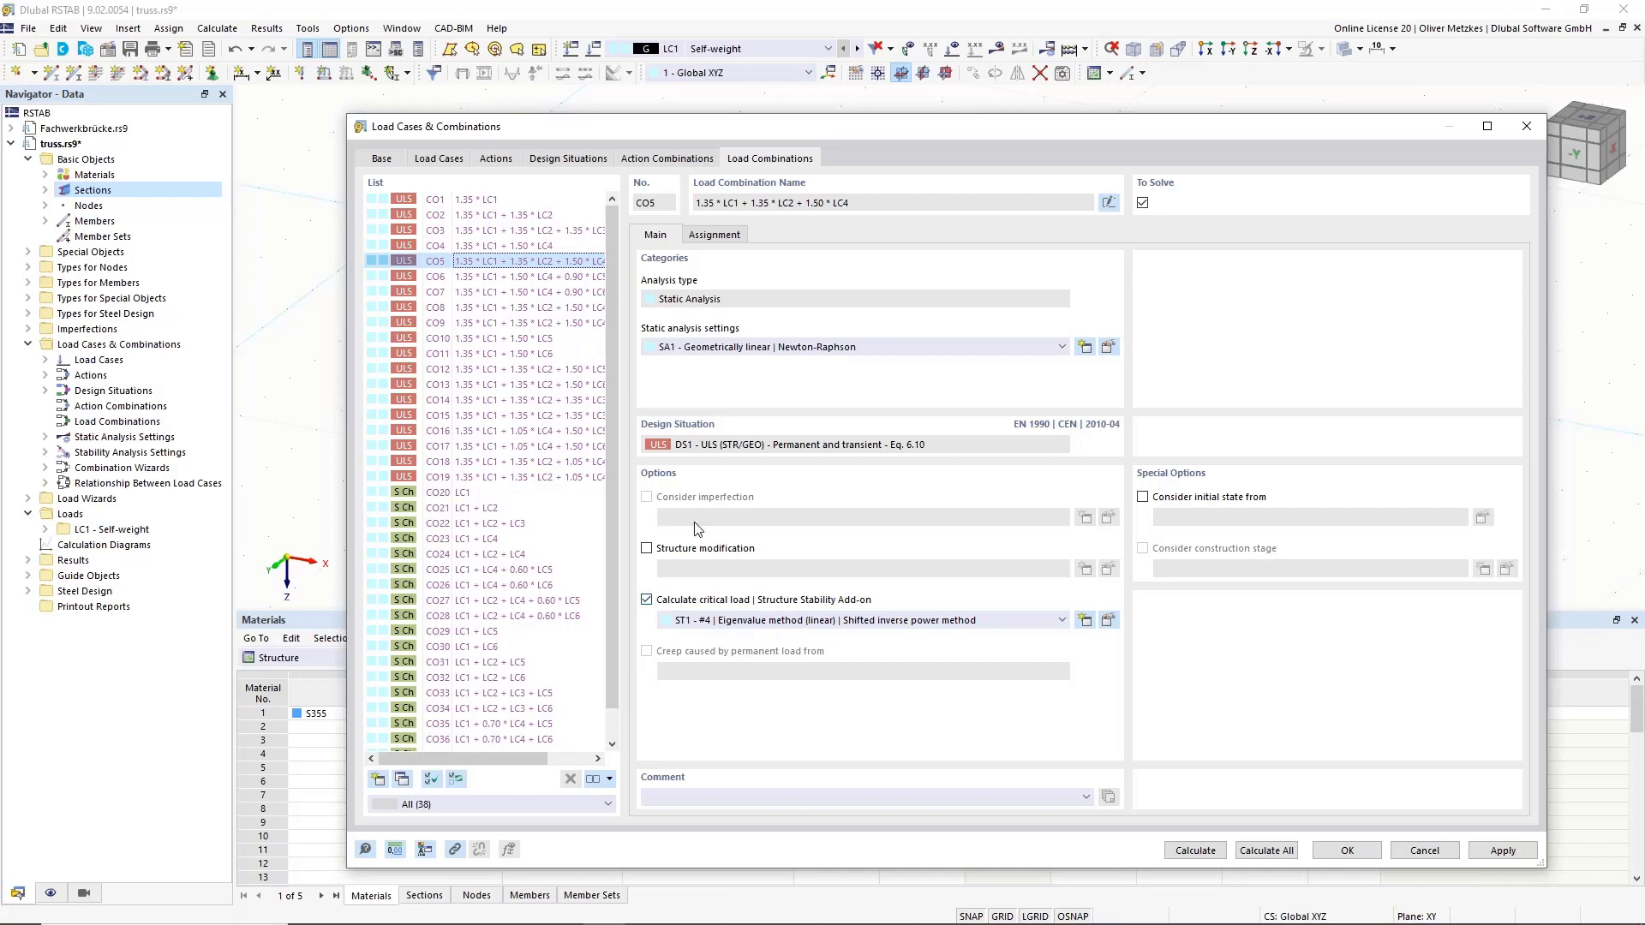
{"action": "left_click", "coordinate": [1347, 851]}
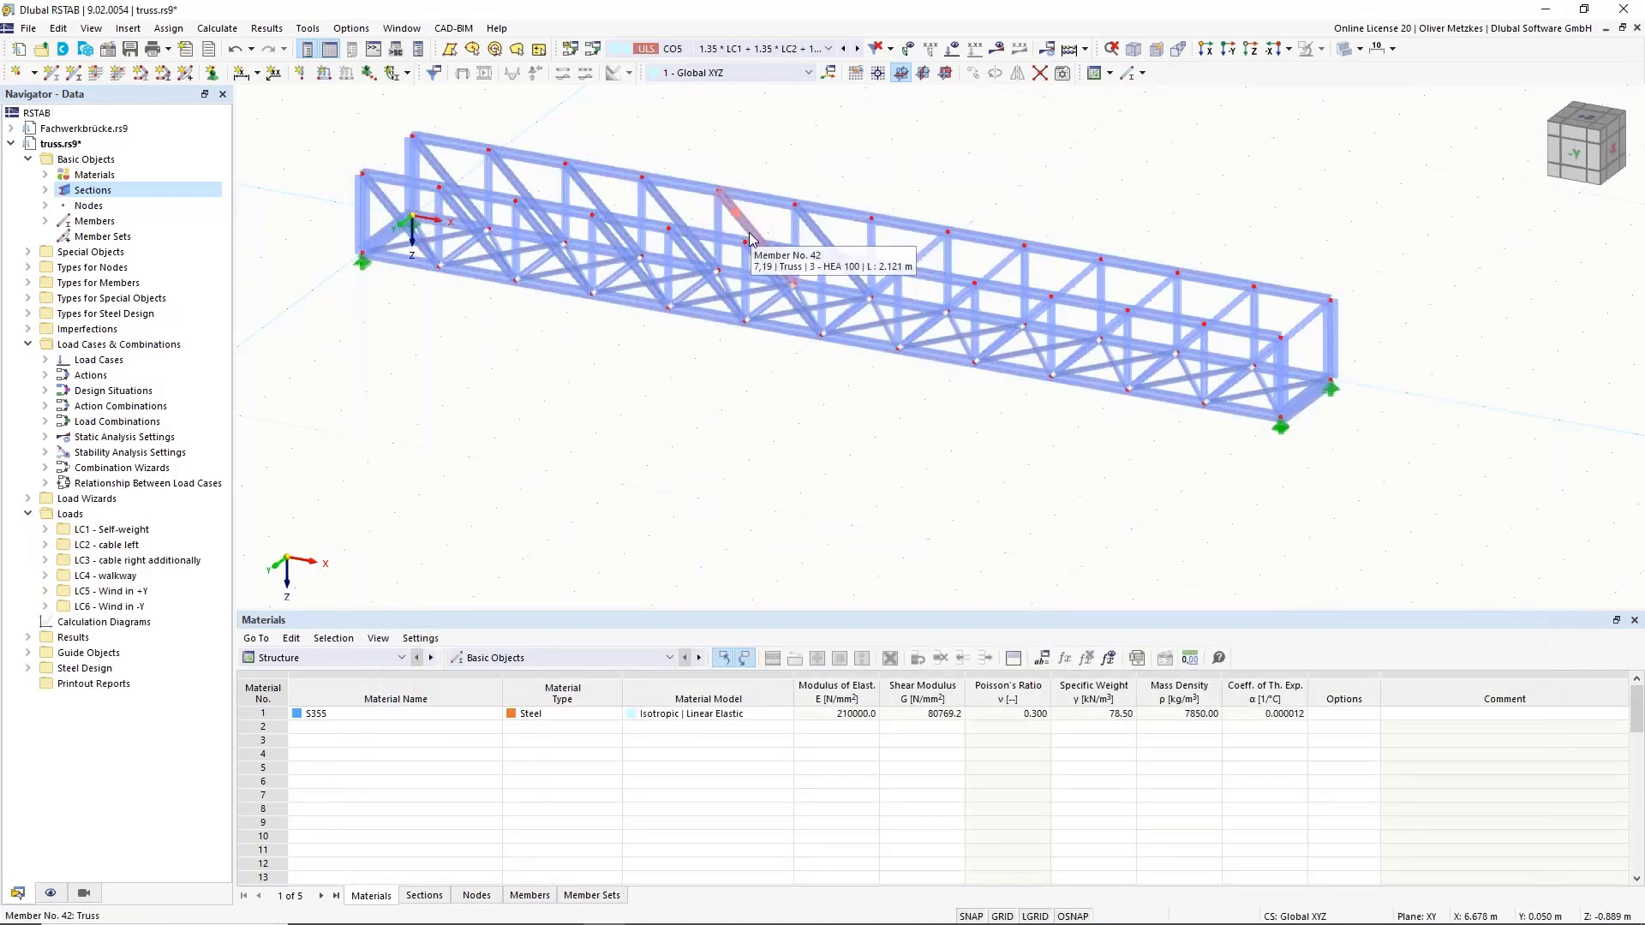
Activate LC2 – cable left, reorient the truss, and expand Load Wizards in the Navigator.
{"action": "left_click", "coordinate": [759, 49]}
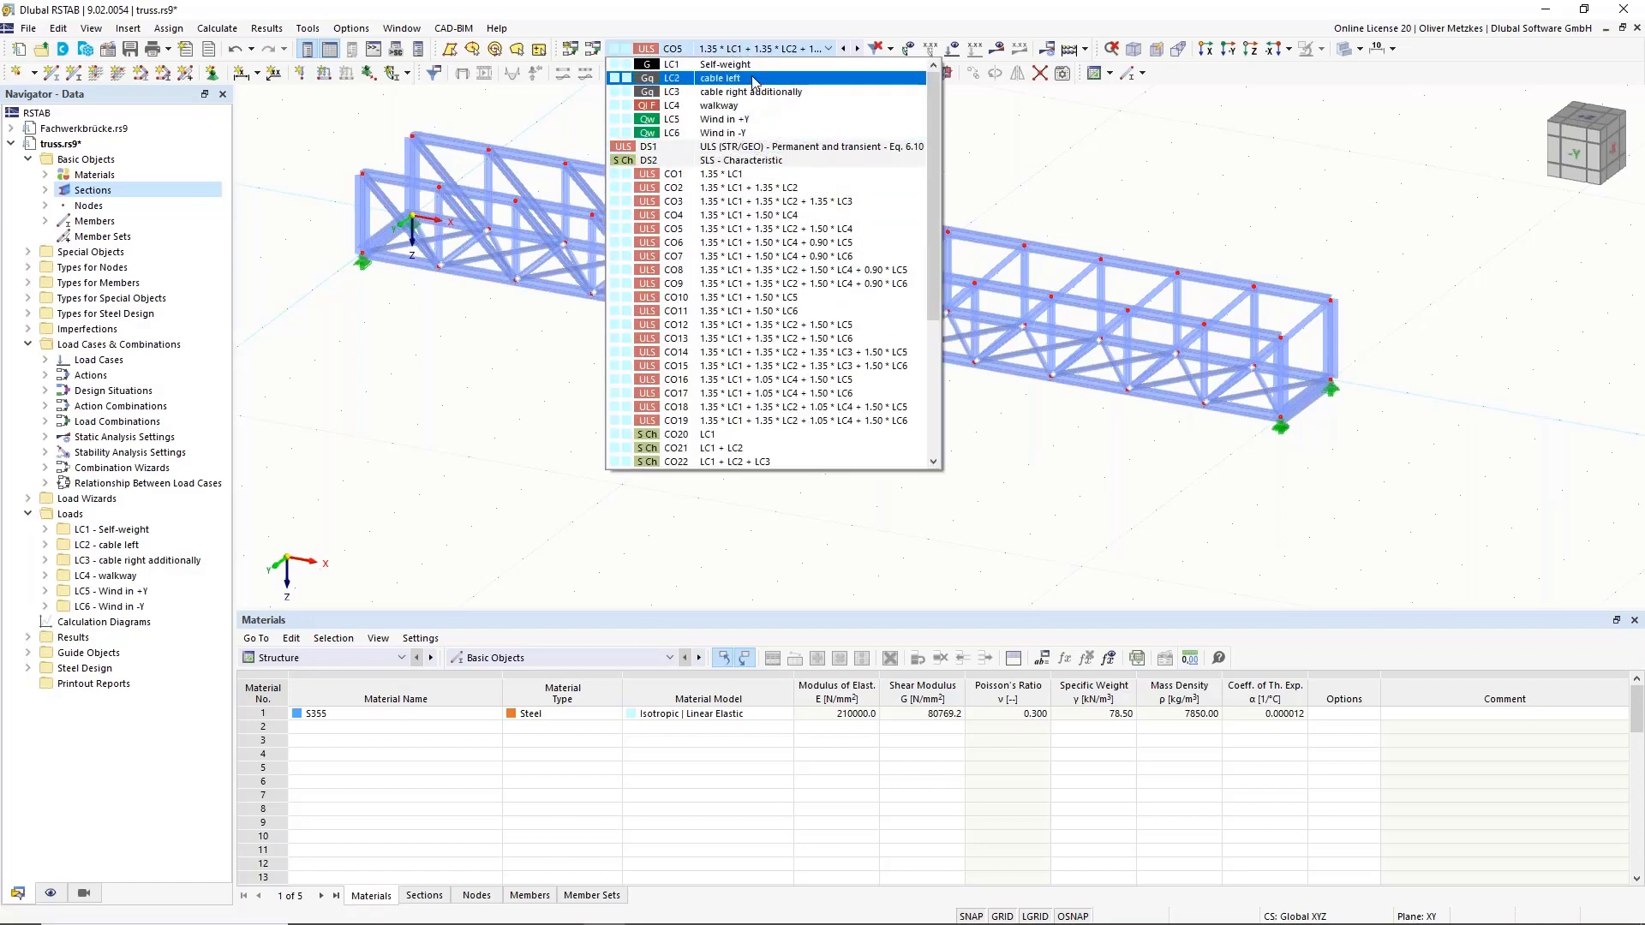
{"action": "left_click", "coordinate": [693, 78]}
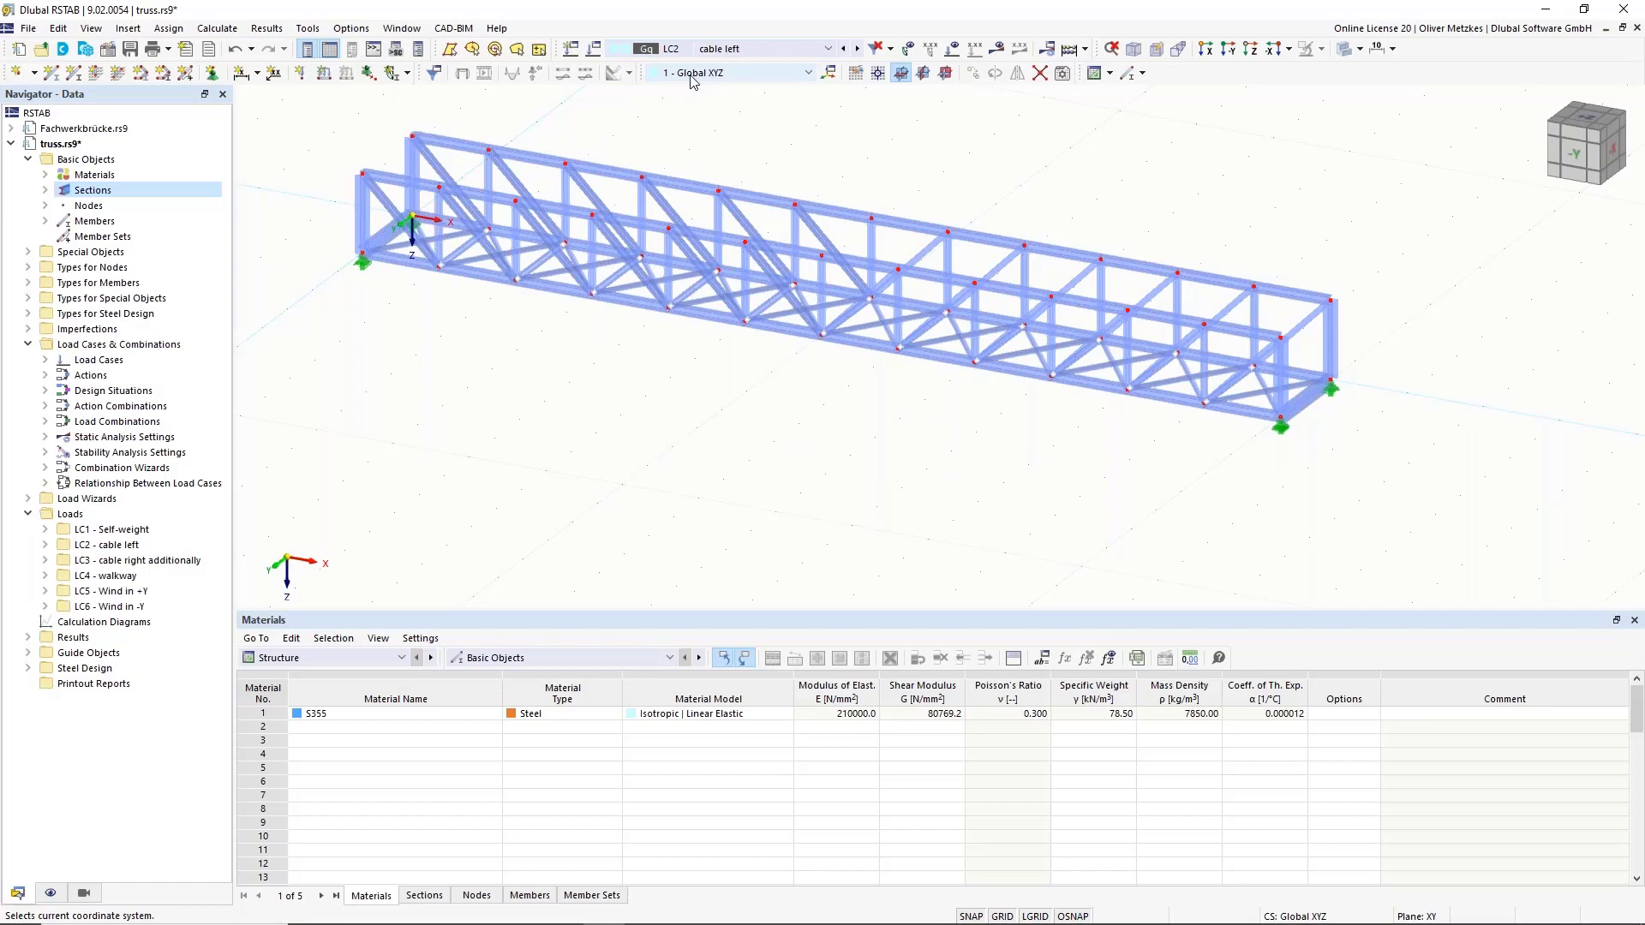
{"action": "middle_click_drag", "start_coordinate": [687, 477], "coordinate": [237, 377], "text": "ctrl"}
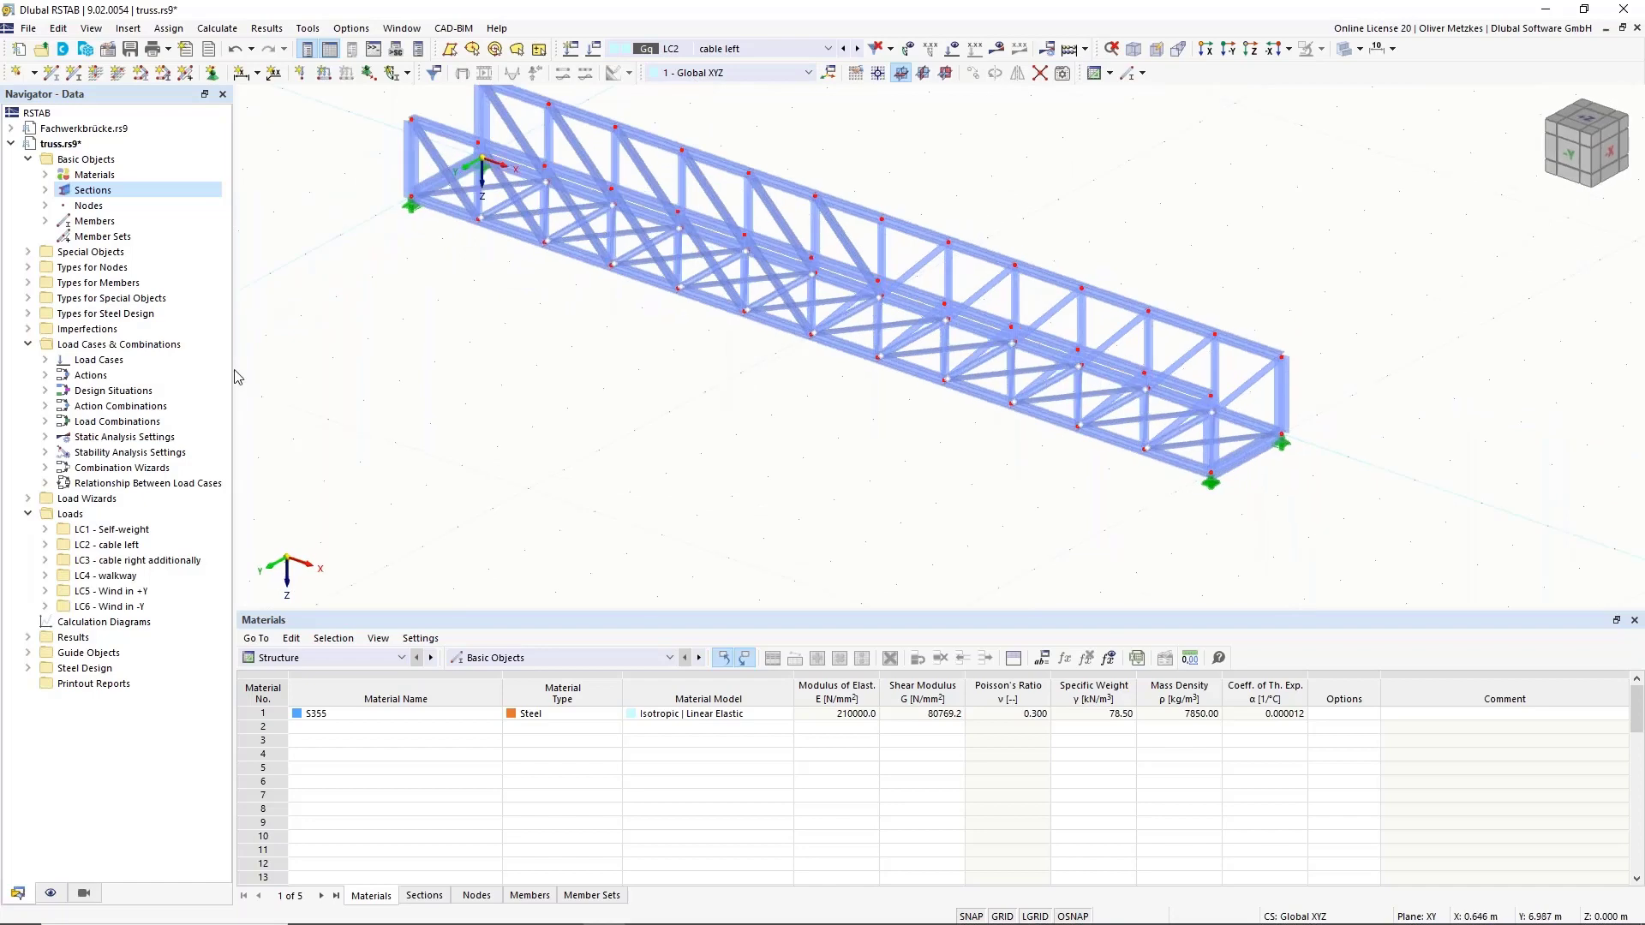
{"action": "left_click", "coordinate": [28, 499]}
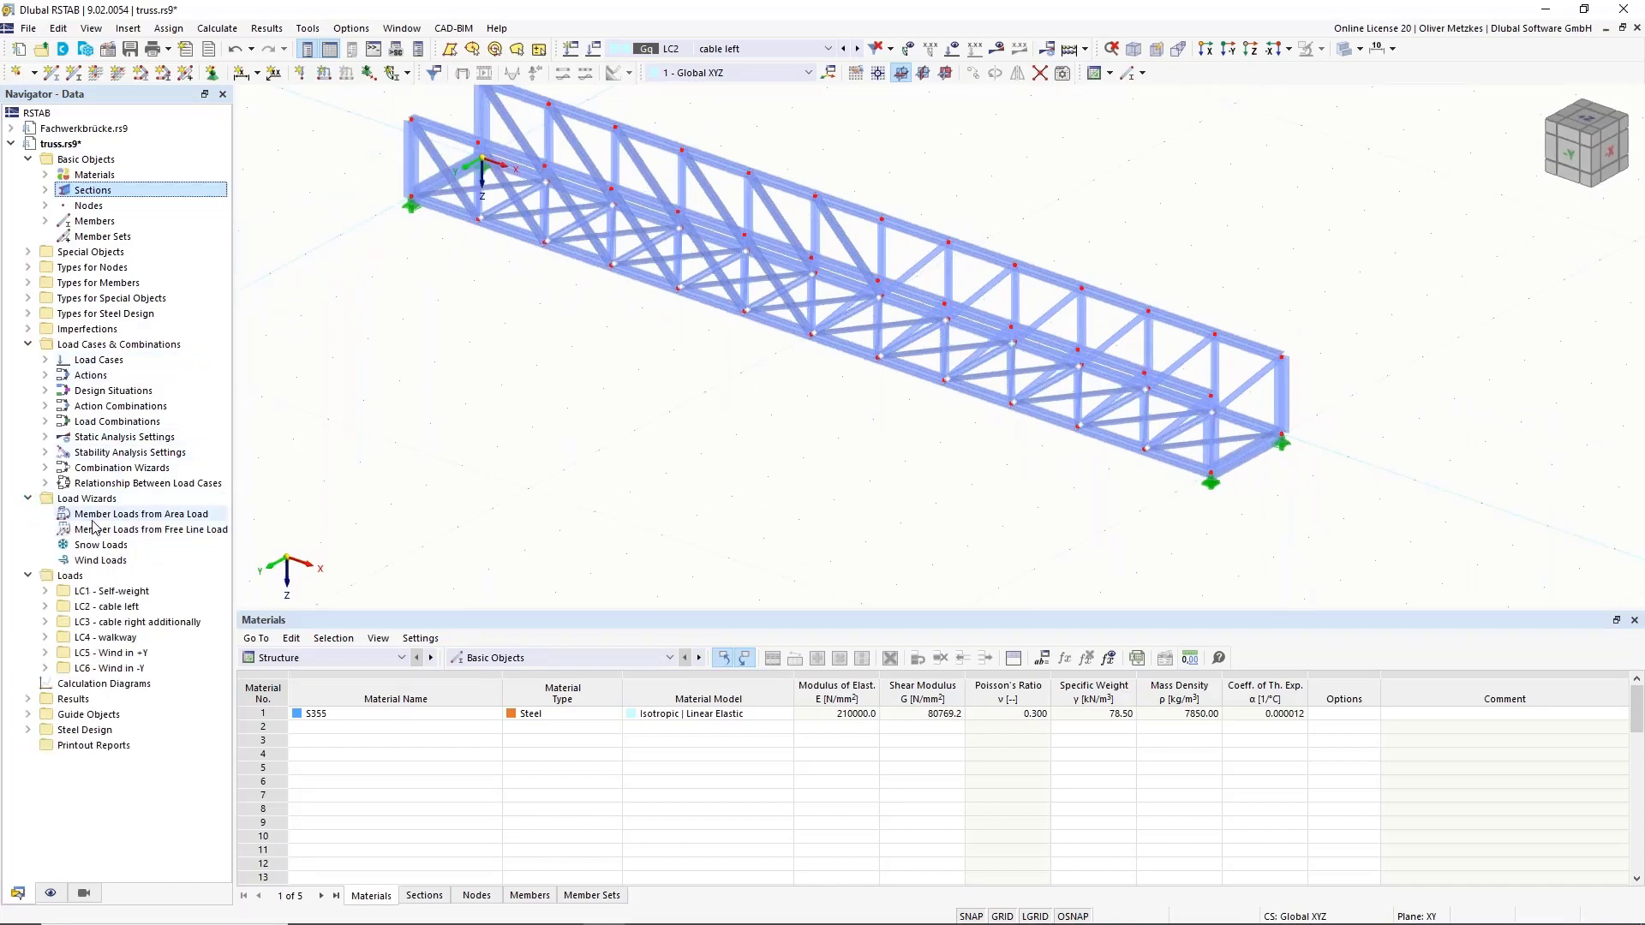
{"action": "middle_click_drag", "start_coordinate": [657, 378], "coordinate": [686, 476]}
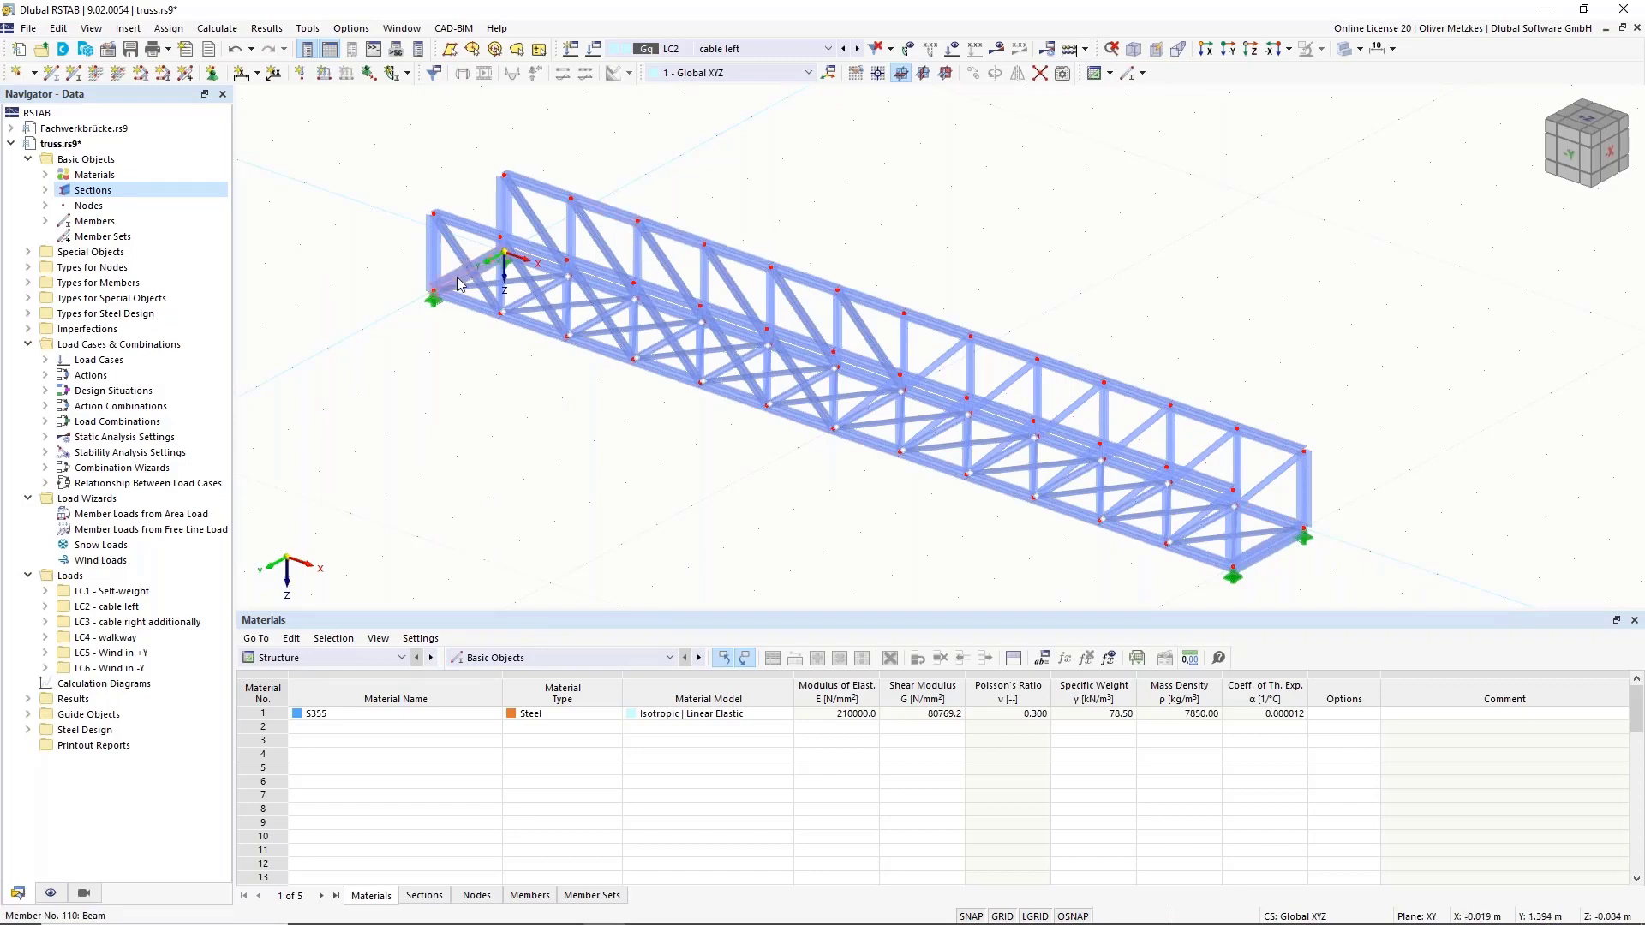
Divide members 110 and 111 at 40% from the end, creating on-member nodes without splitting them.
{"action": "right_click", "coordinate": [1274, 550]}
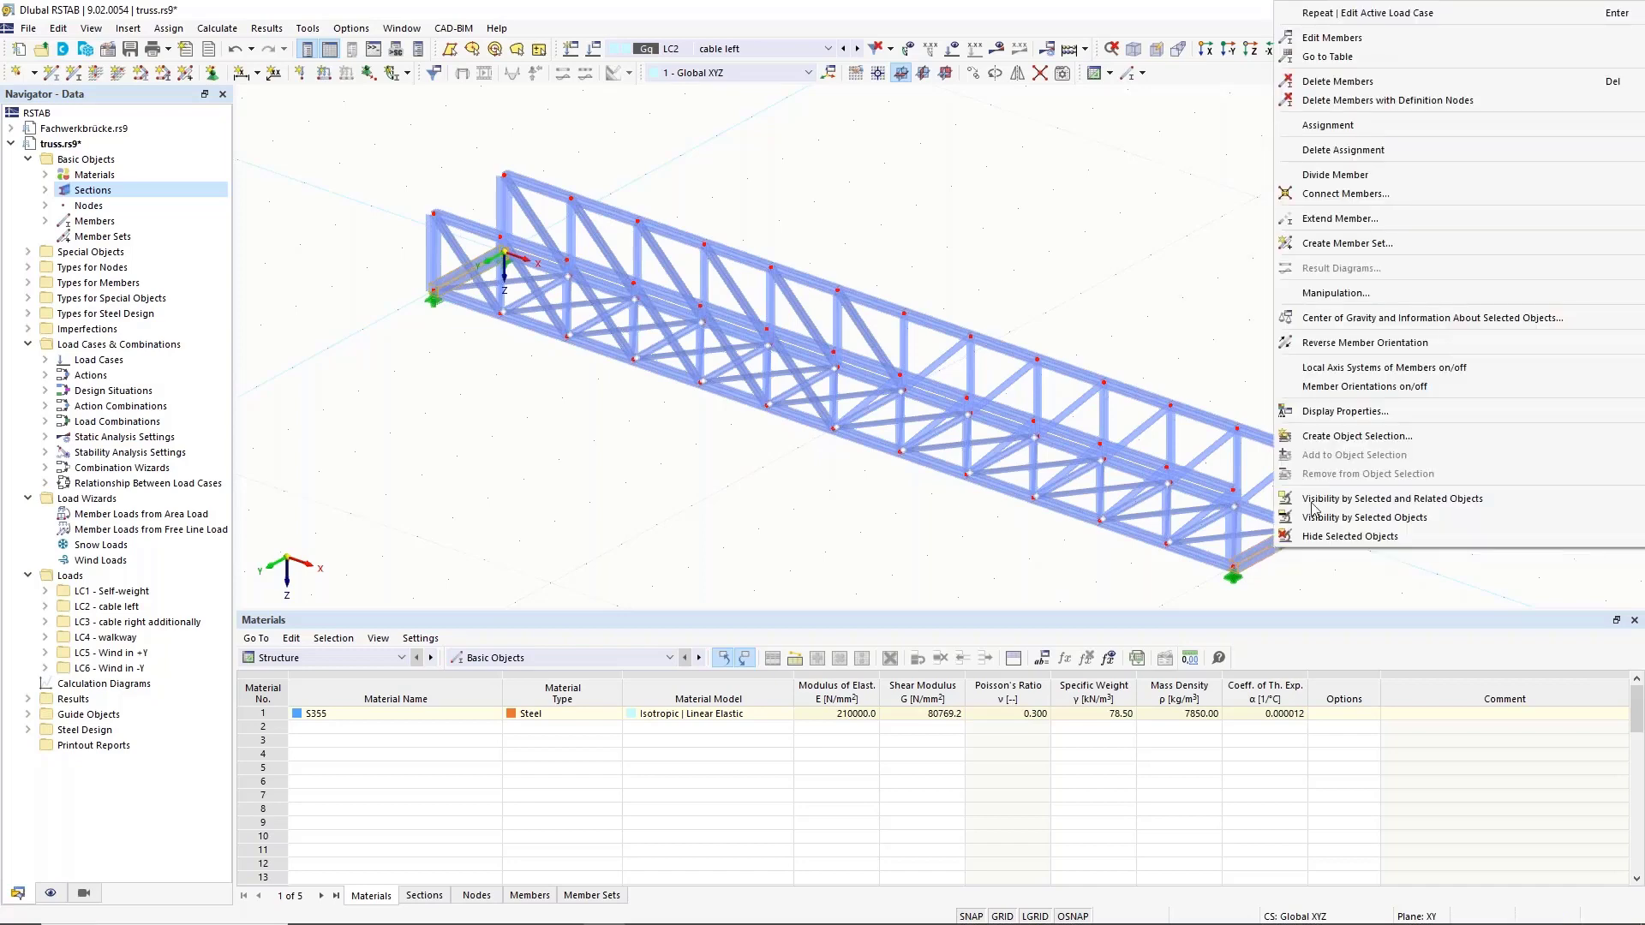
{"action": "mouse_move", "coordinate": [1345, 176]}
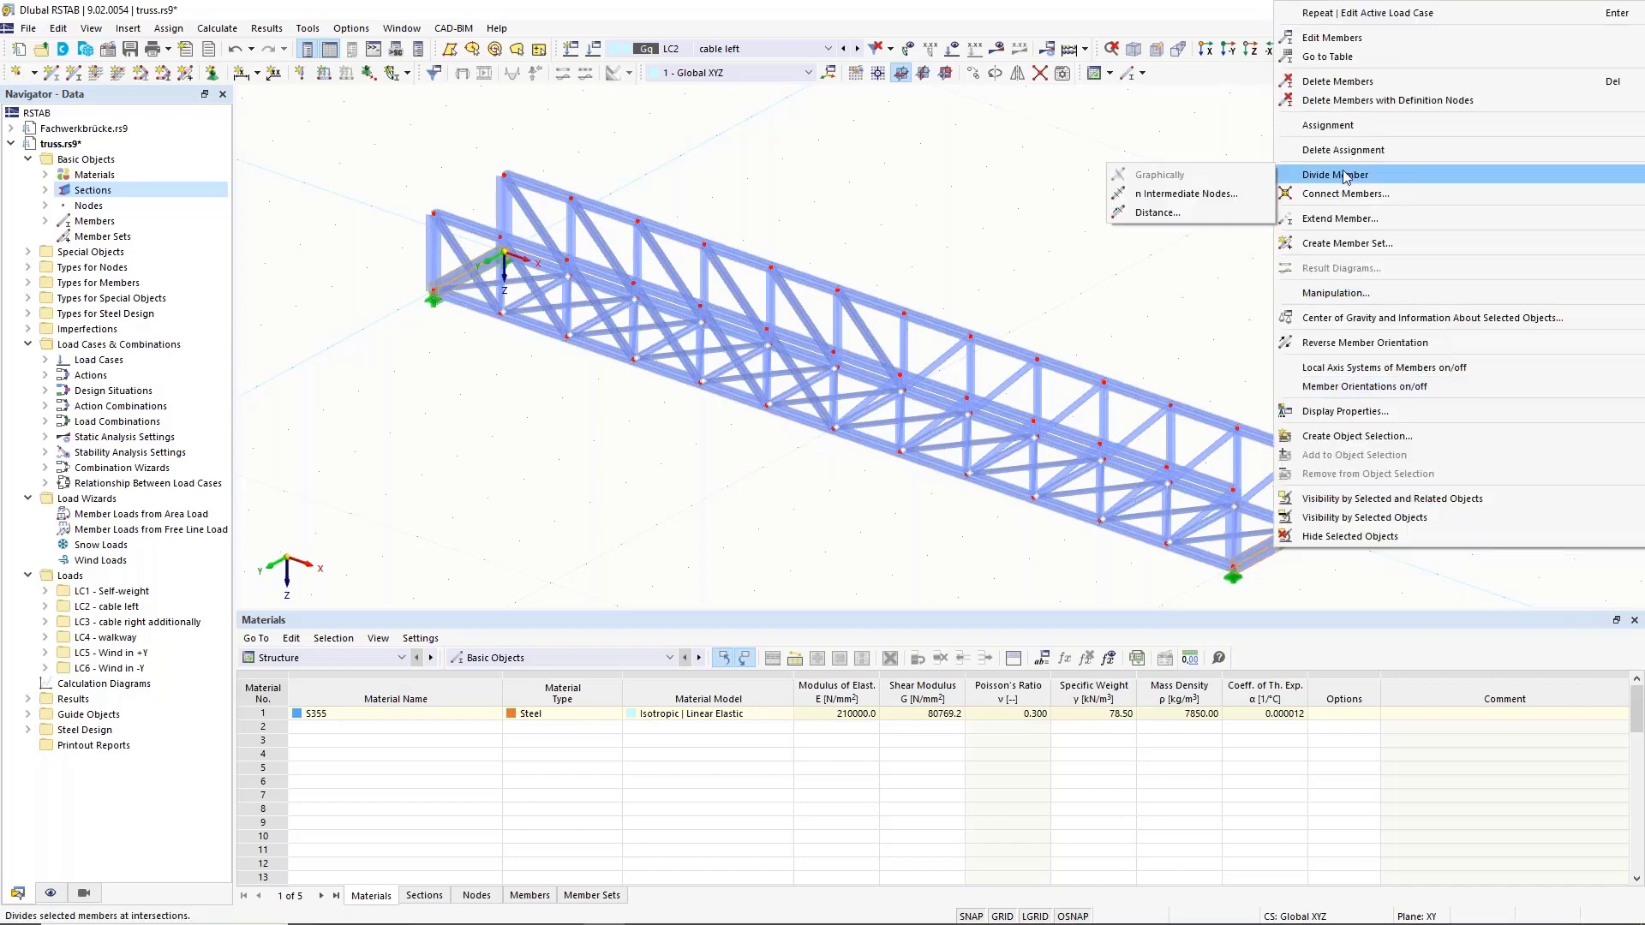
{"action": "left_click", "coordinate": [1157, 213]}
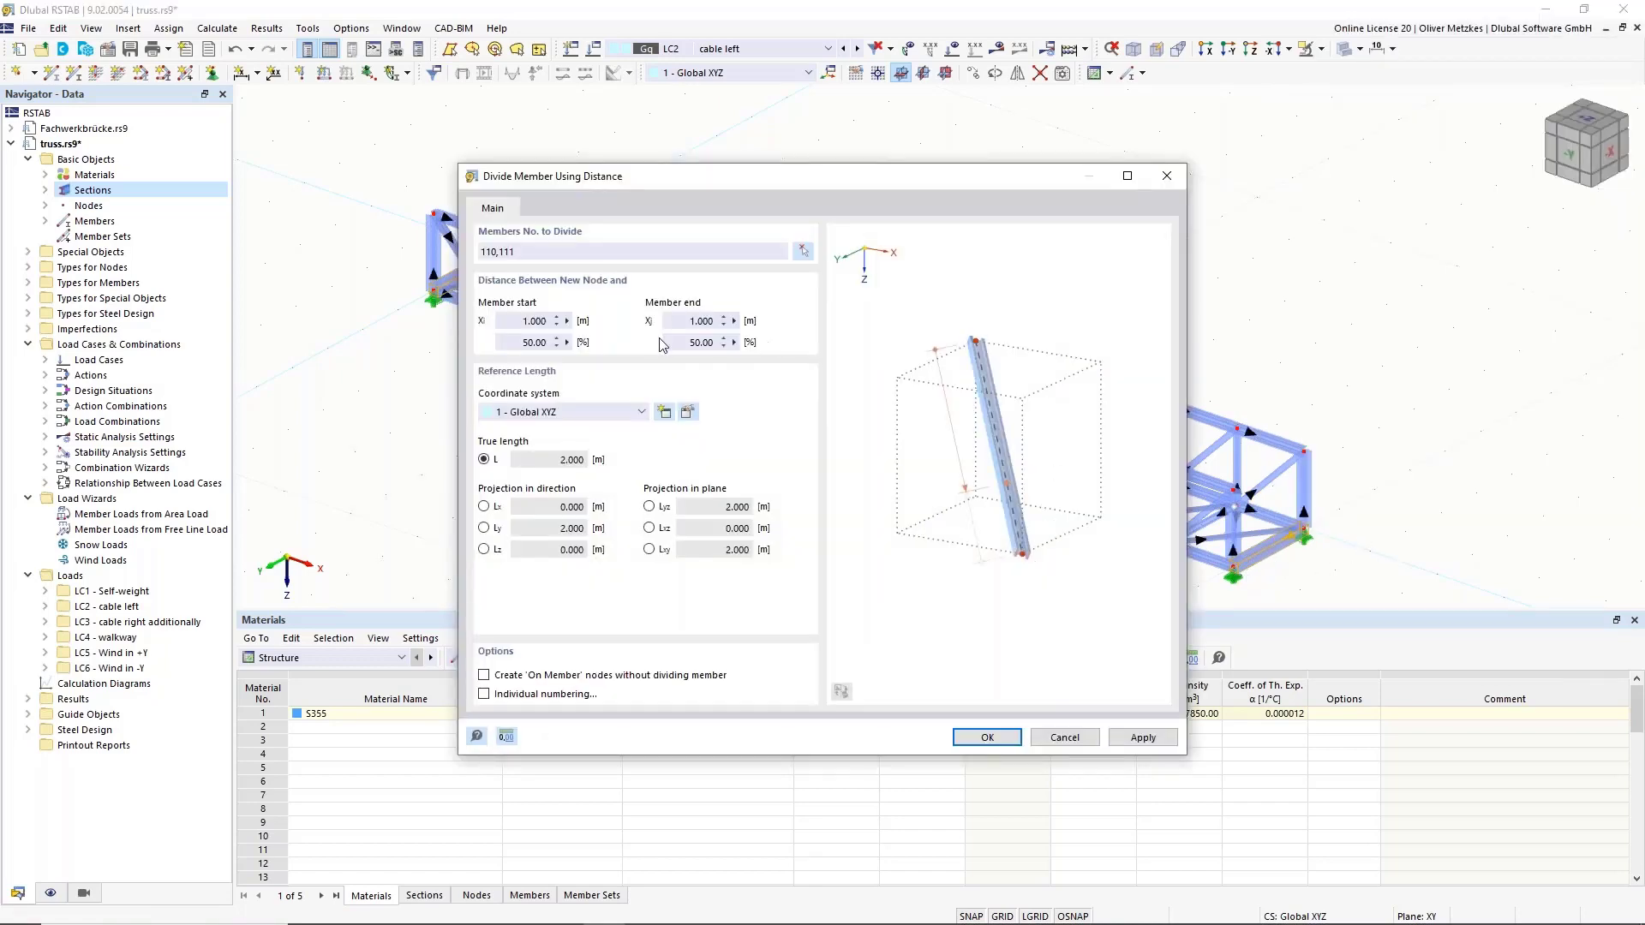
{"action": "double_click", "coordinate": [698, 341]}
{"action": "type", "text": "40"}
{"action": "left_click", "coordinate": [690, 320]}
{"action": "left_click", "coordinate": [485, 676]}
{"action": "left_click_drag", "start_coordinate": [687, 186], "coordinate": [584, 416]}
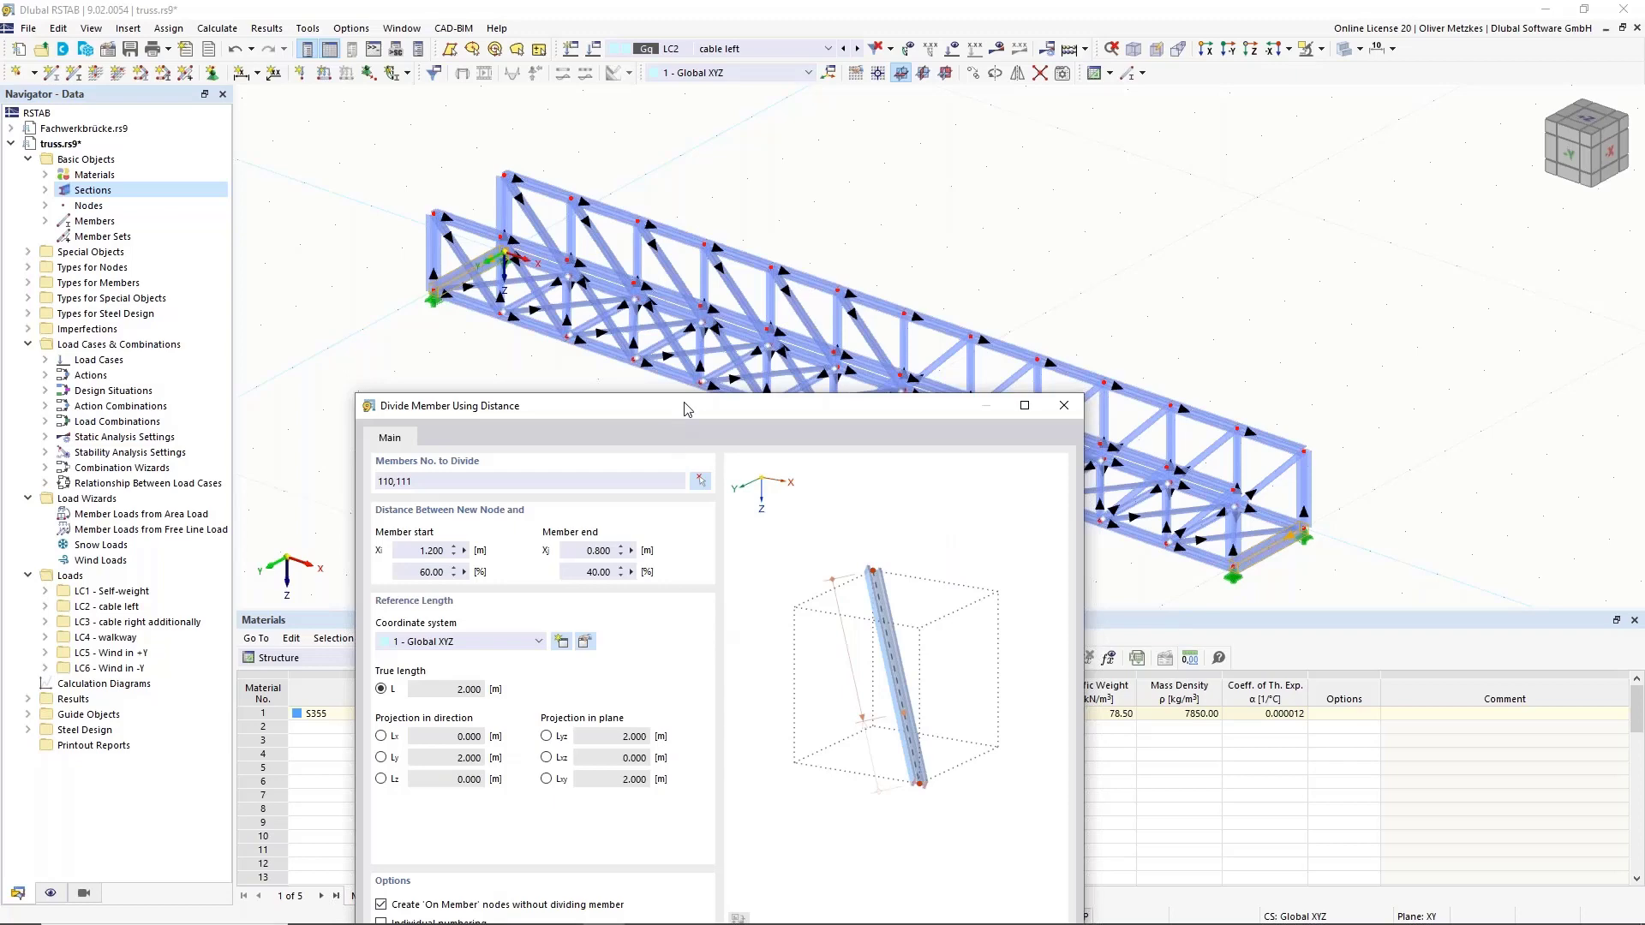
{"action": "left_click_drag", "start_coordinate": [689, 407], "coordinate": [631, 130]}
{"action": "left_click", "coordinate": [842, 683]}
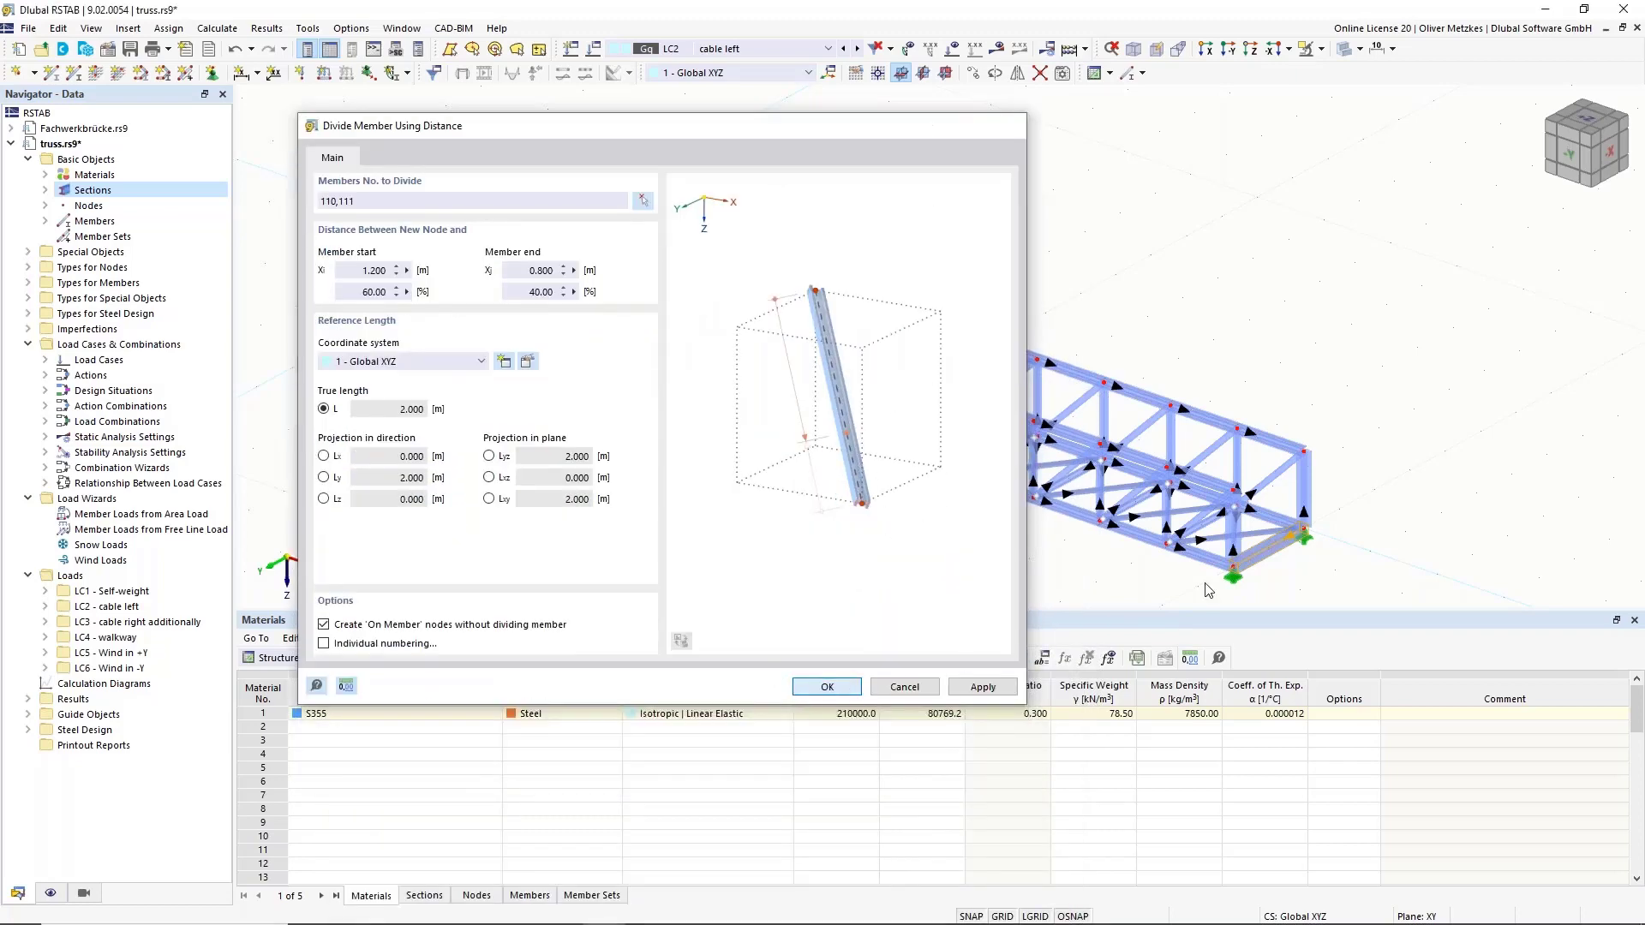
{"action": "scroll", "coordinate": [1285, 566], "scroll_direction": "up", "scroll_amount": 3}
{"action": "scroll", "coordinate": [1286, 565], "scroll_direction": "up", "scroll_amount": 2}
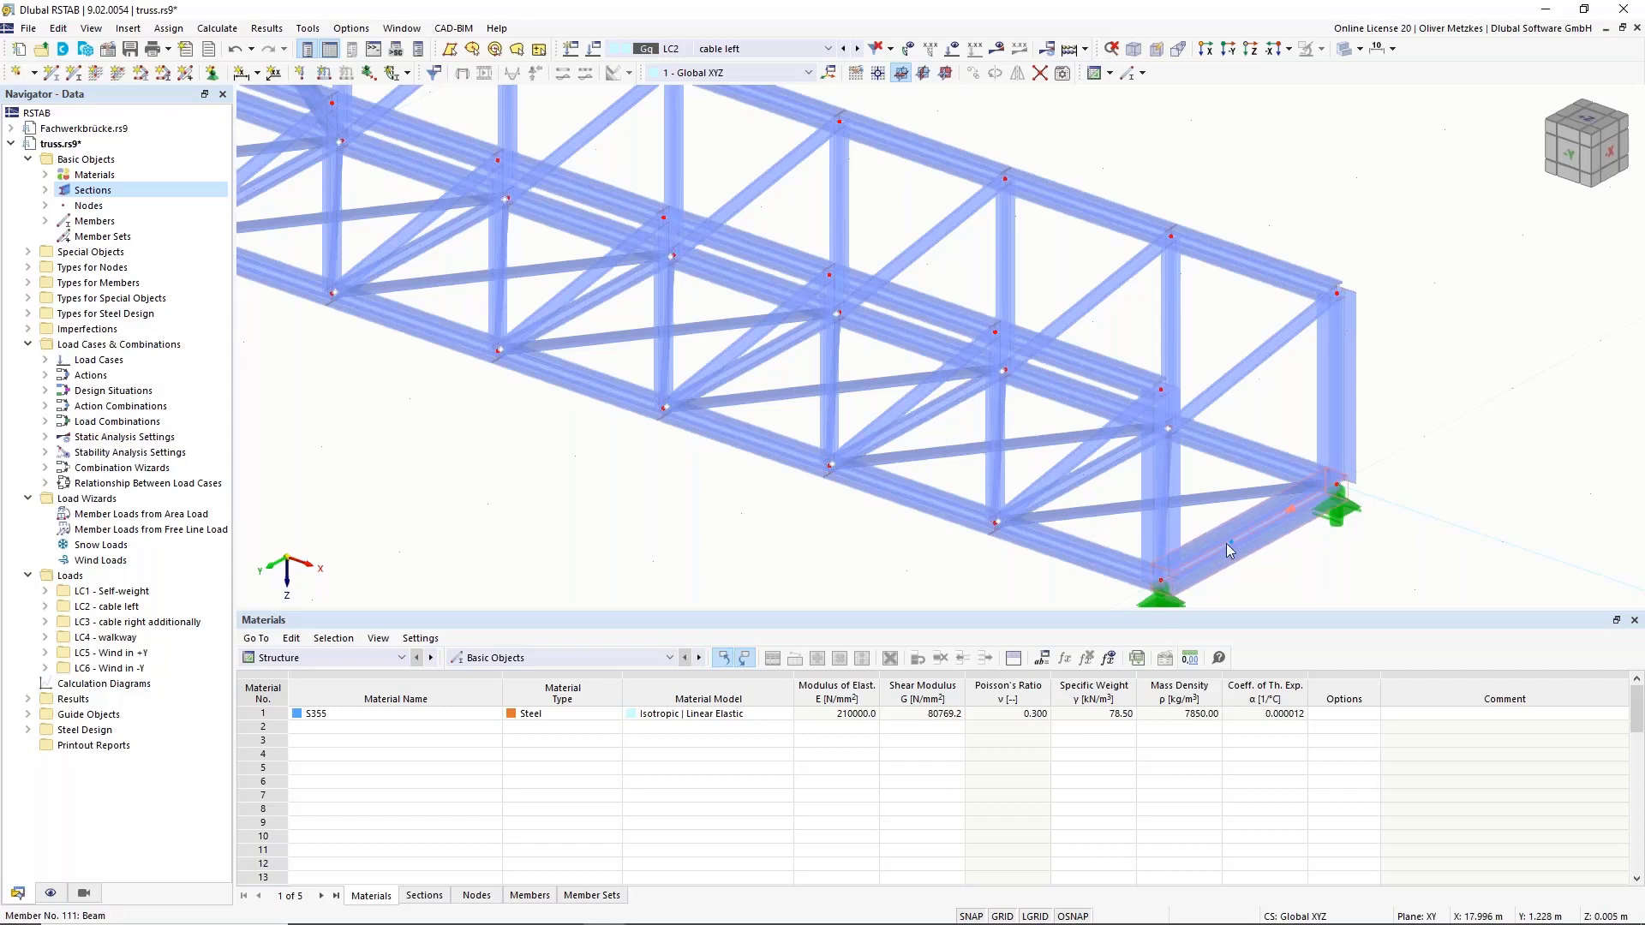
{"action": "scroll", "coordinate": [1226, 544], "scroll_direction": "down", "scroll_amount": 5}
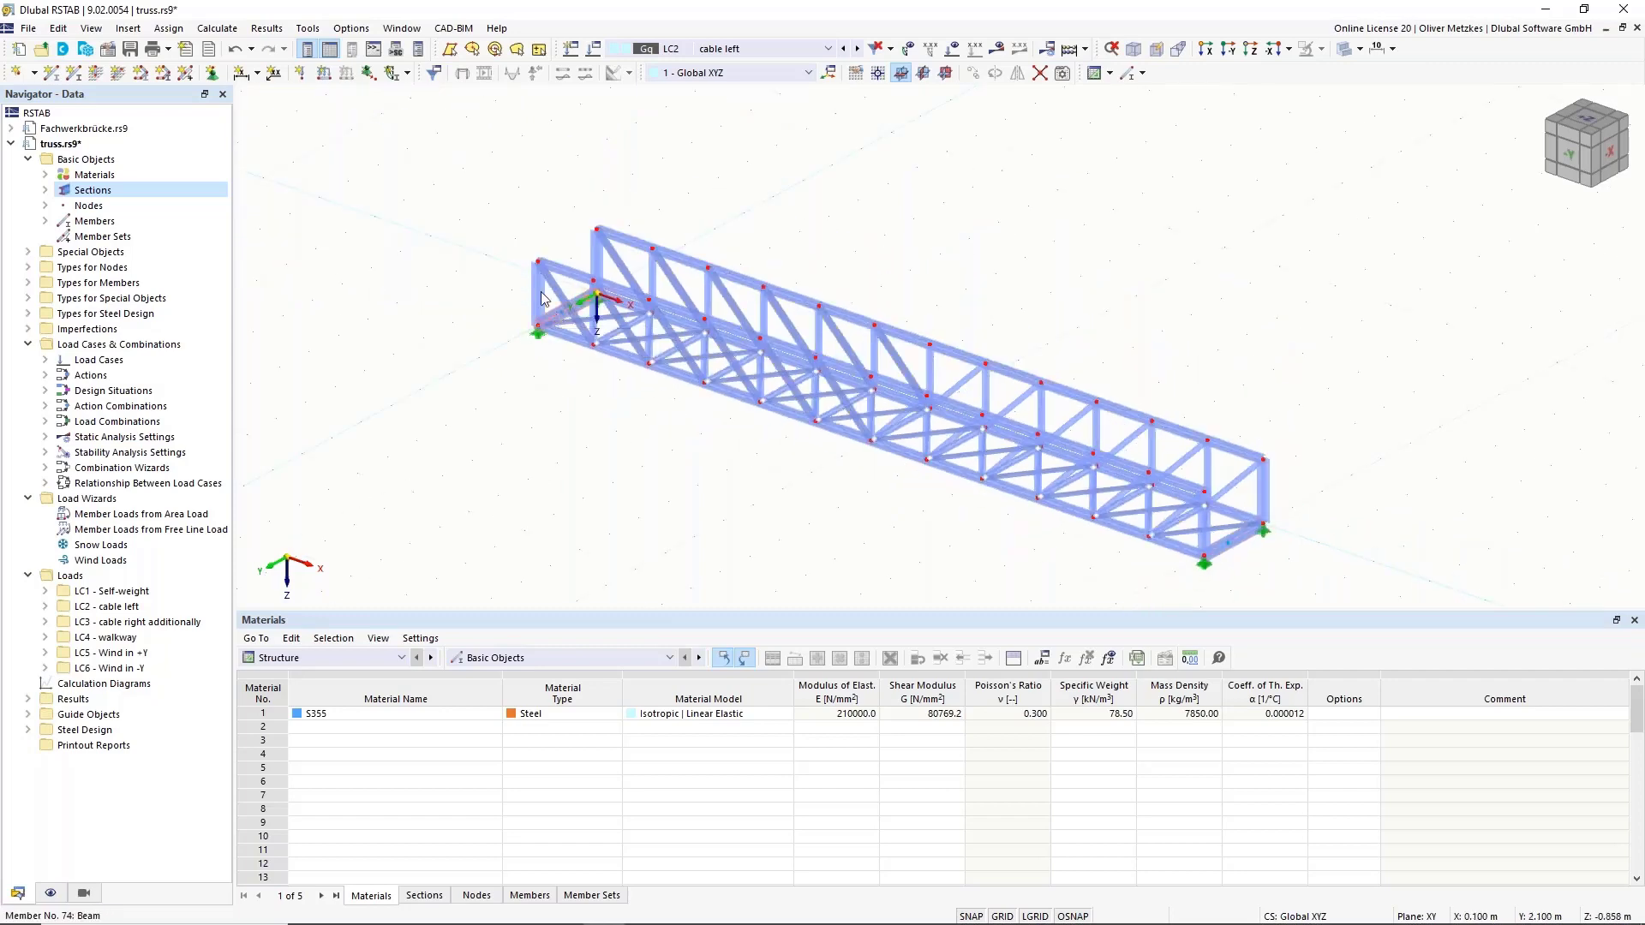
{"action": "right_click", "coordinate": [118, 520]}
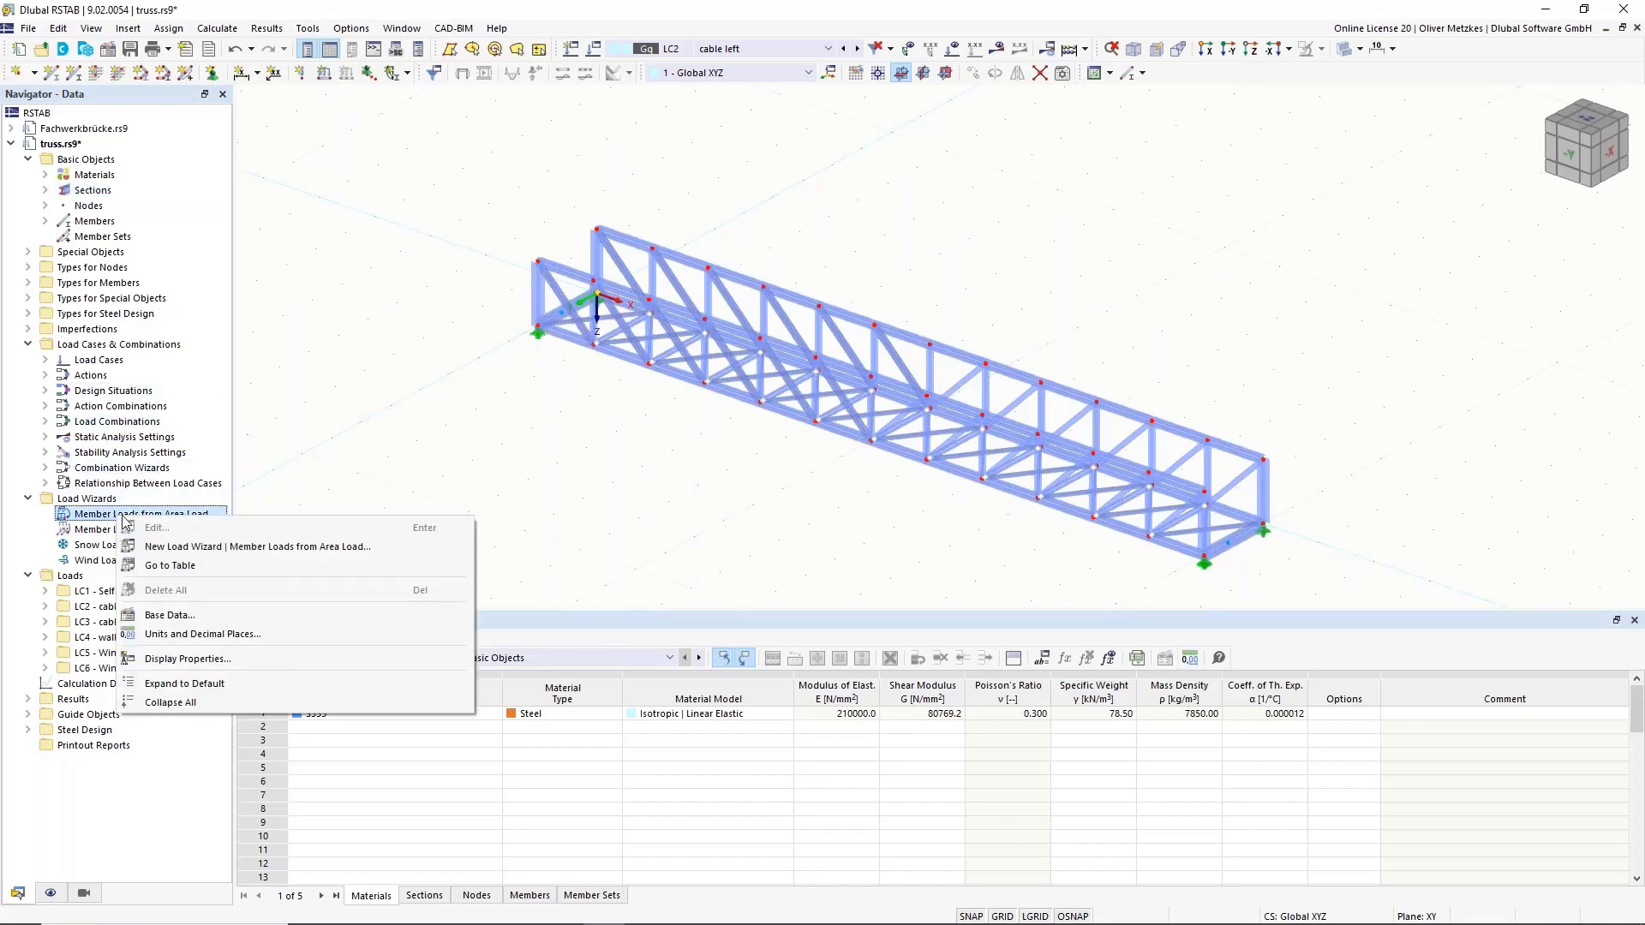
Start a new Member Loads from Area Load wizard with p = 1.50 kN/m².
{"action": "left_click", "coordinate": [169, 553]}
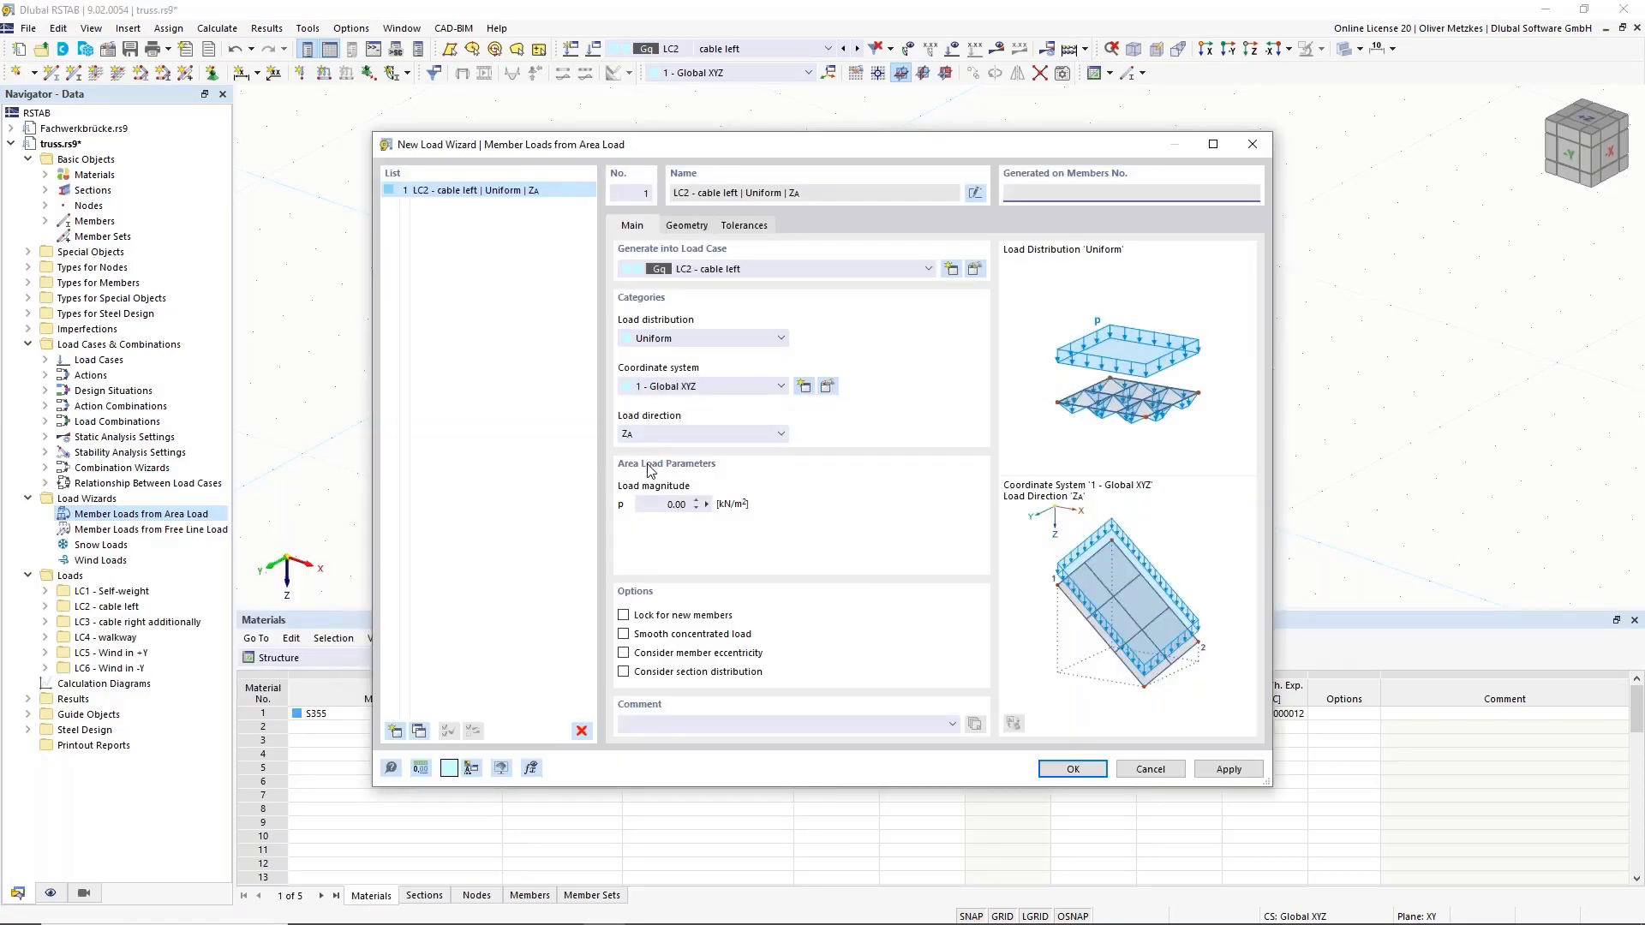
{"action": "left_click", "coordinate": [656, 503]}
{"action": "left_click", "coordinate": [686, 226]}
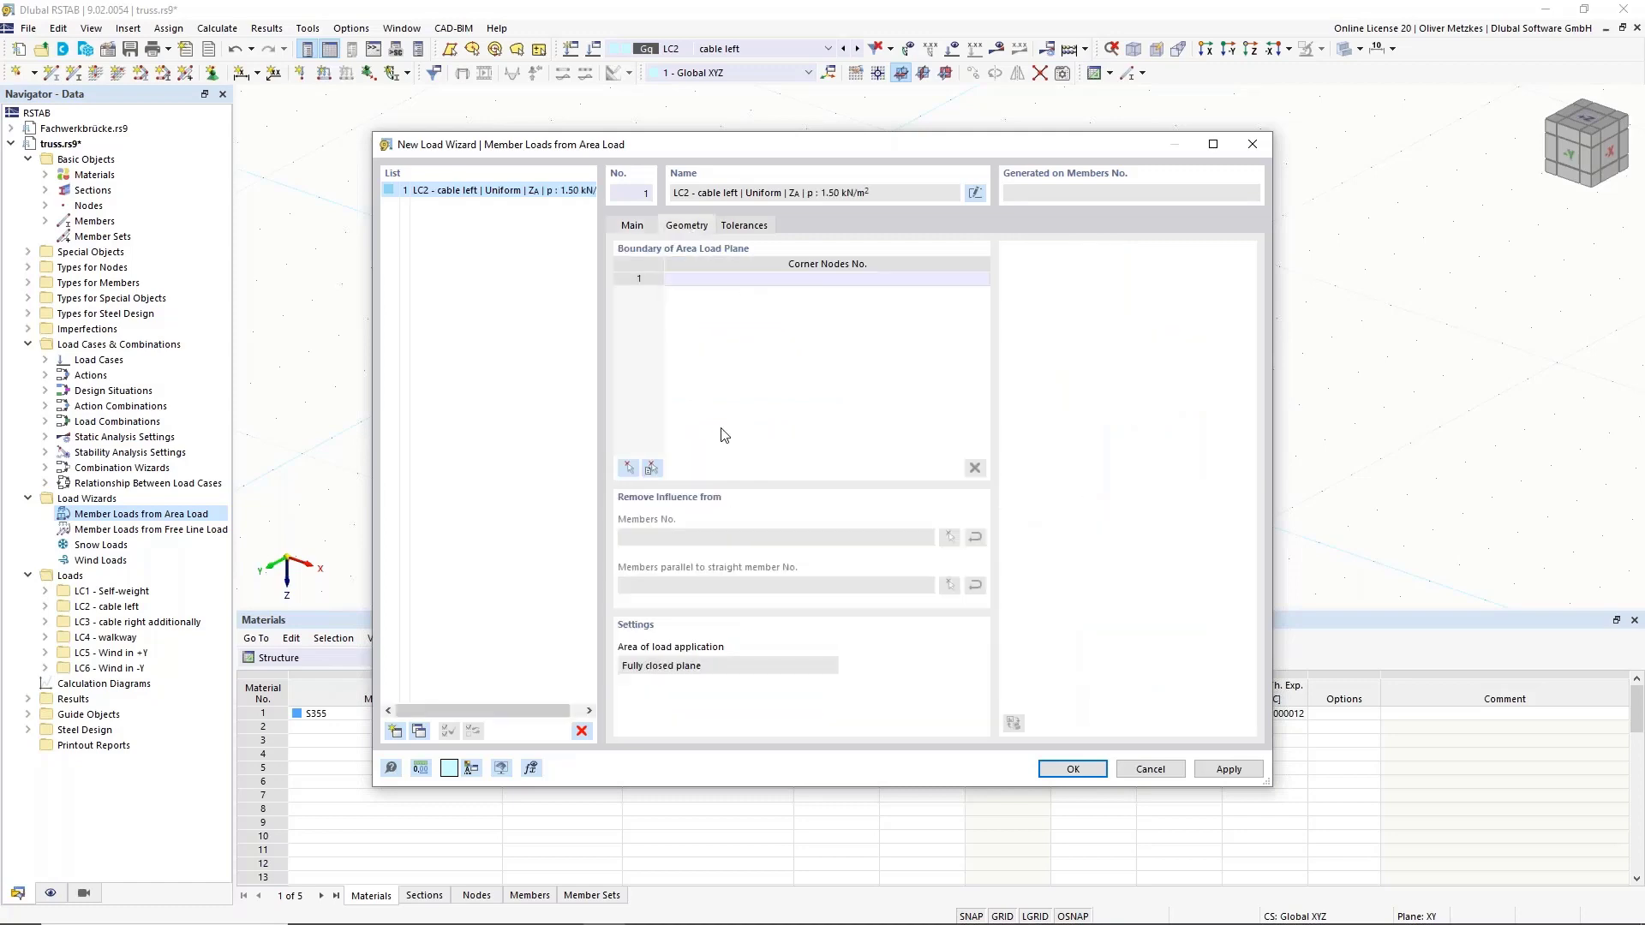
{"action": "left_click_drag", "start_coordinate": [741, 159], "coordinate": [973, 405]}
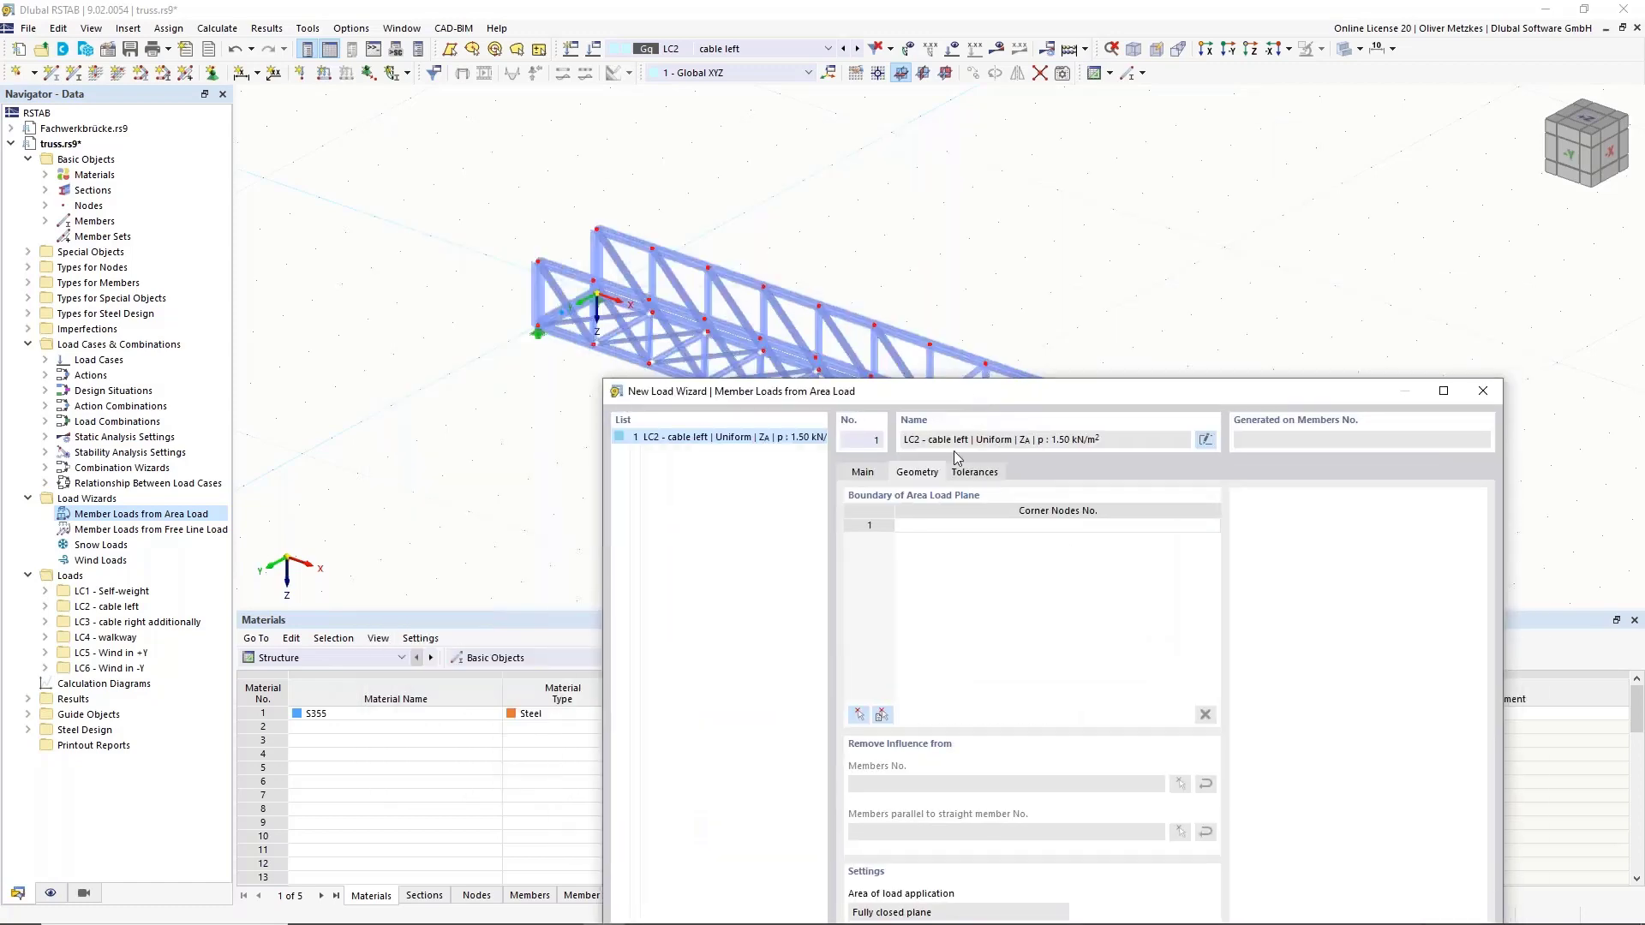
Define the load area by picking corner nodes 27, 53, 54 and 28.
{"action": "left_click", "coordinate": [859, 715]}
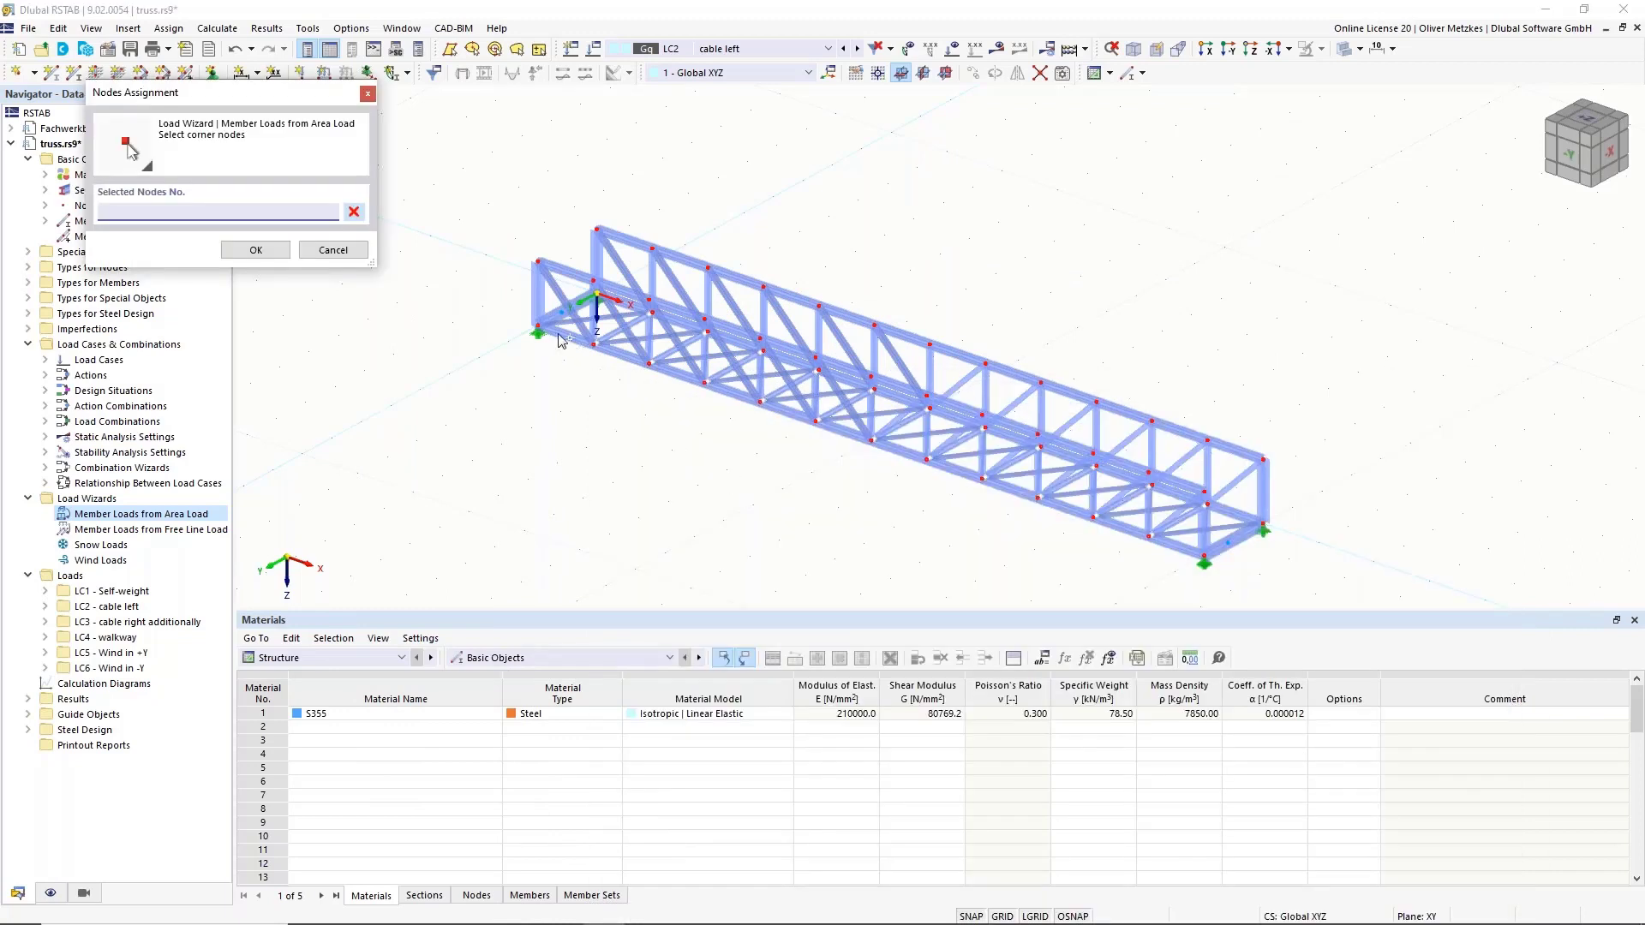
{"action": "left_click", "coordinate": [548, 320]}
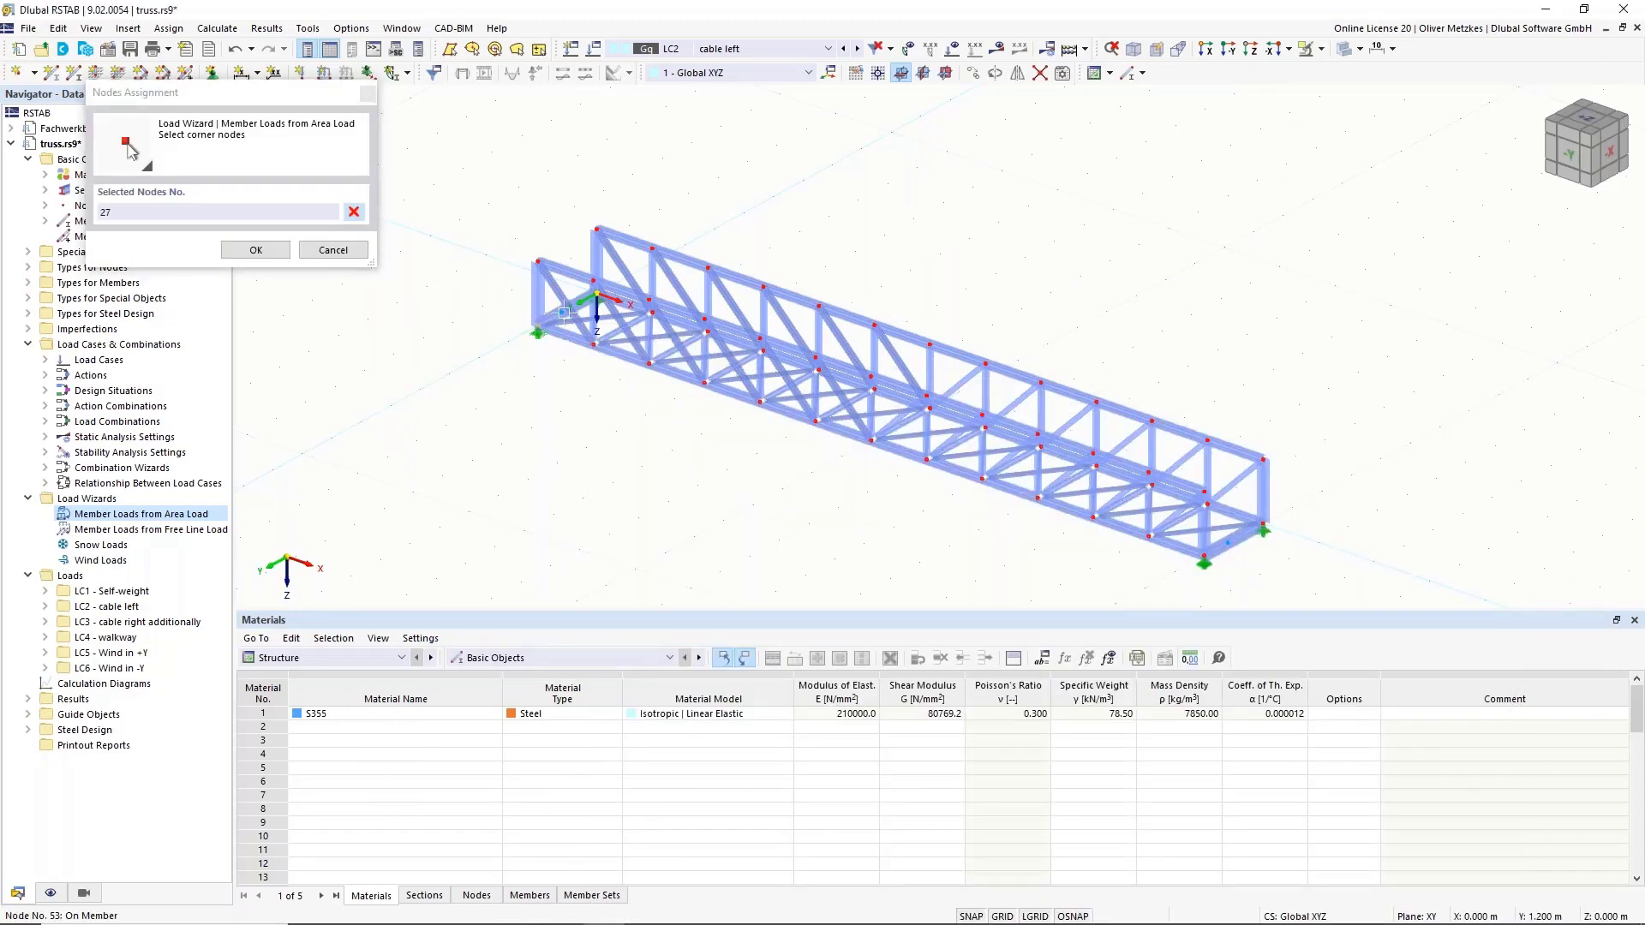
{"action": "left_click", "coordinate": [563, 312]}
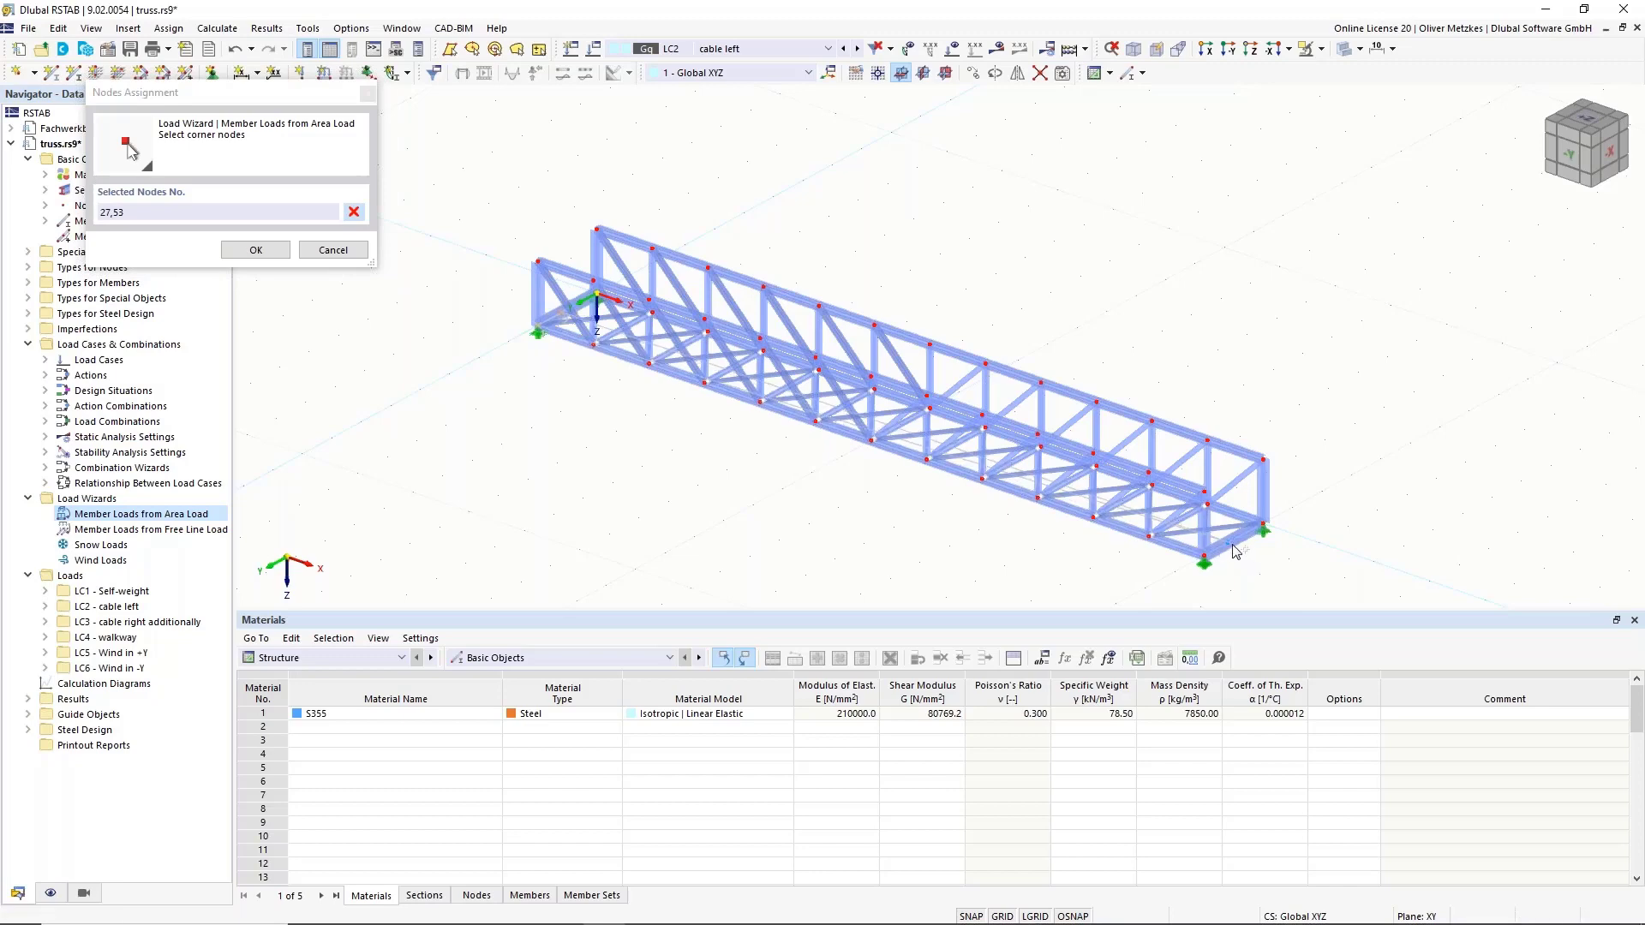
{"action": "left_click", "coordinate": [1228, 543]}
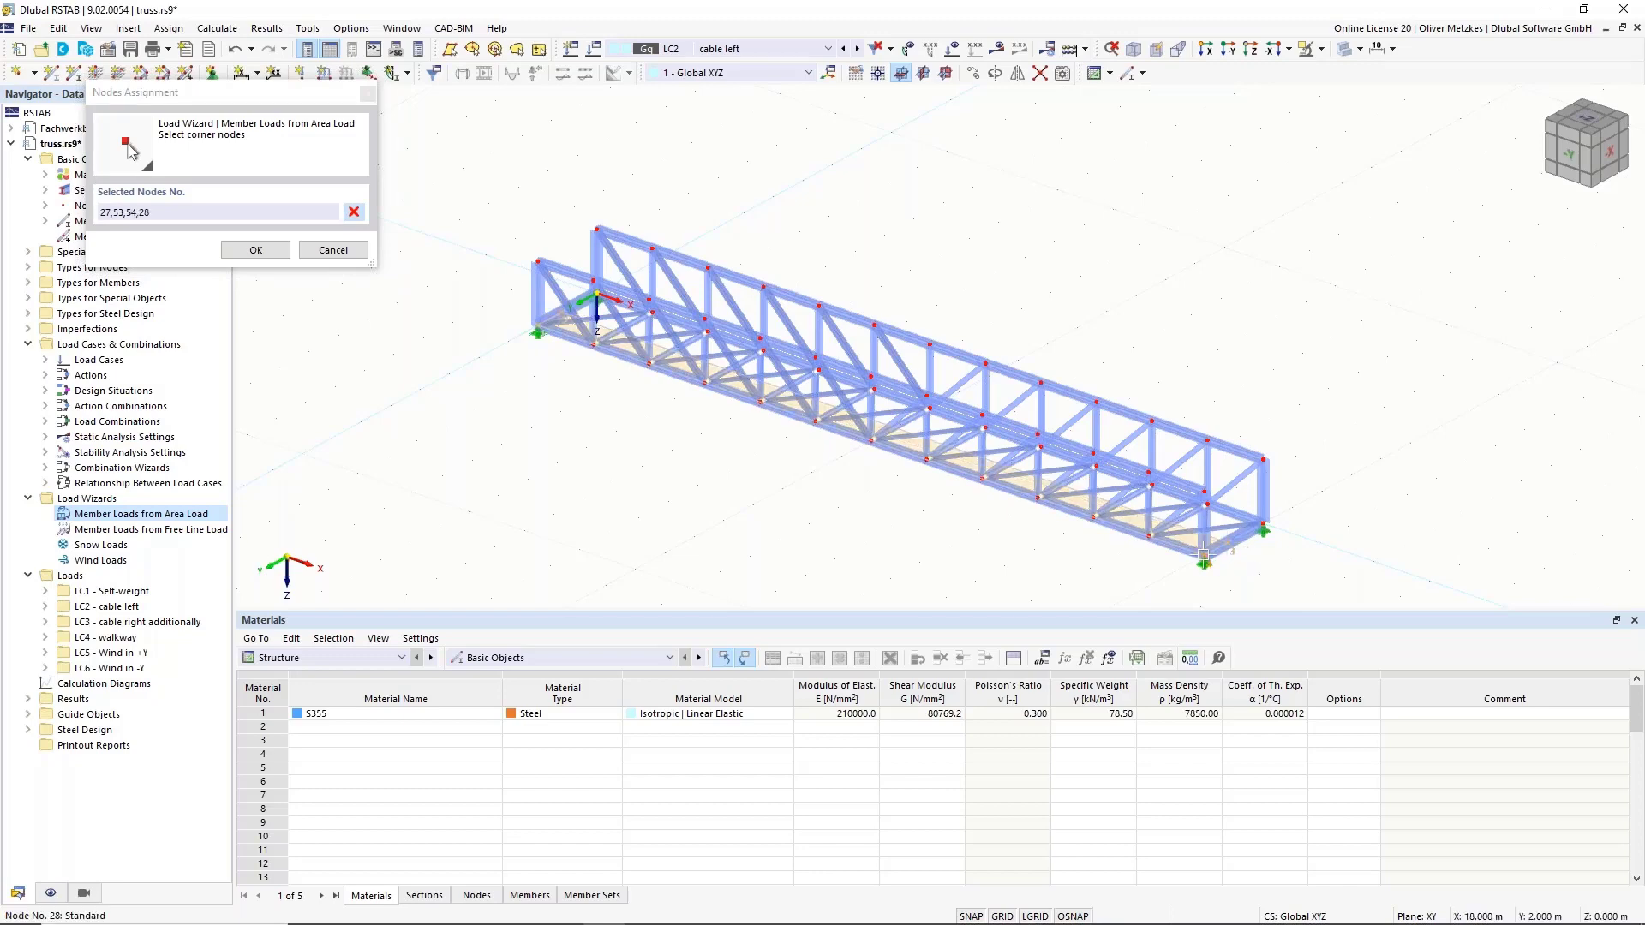
{"action": "left_click", "coordinate": [820, 369]}
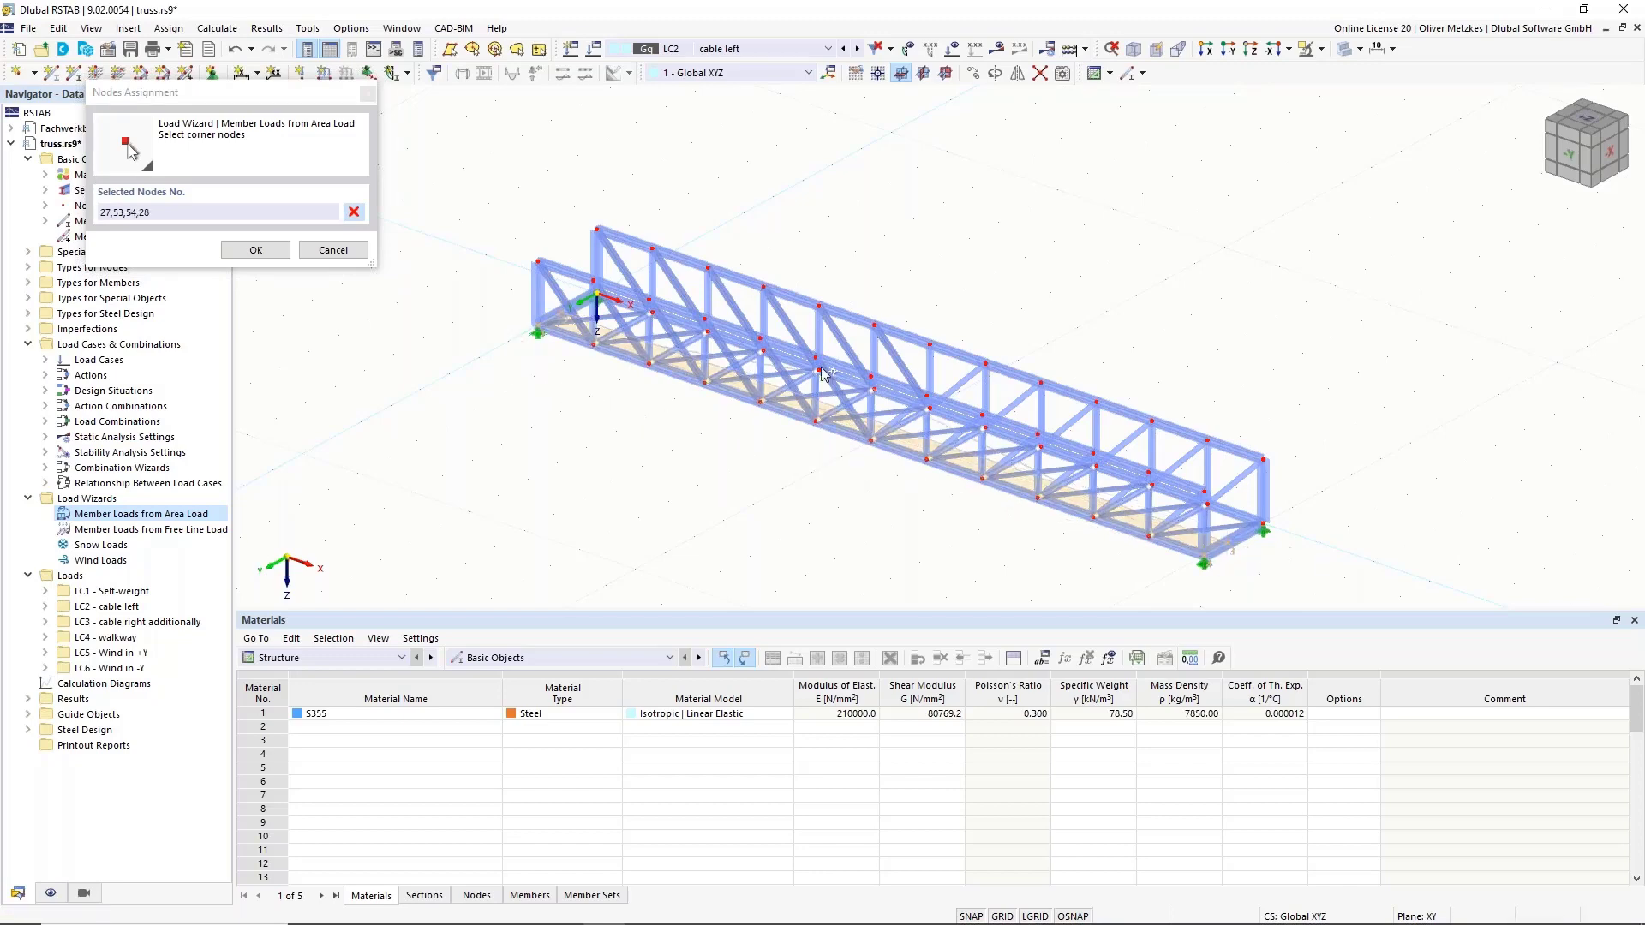
{"action": "left_click", "coordinate": [256, 250]}
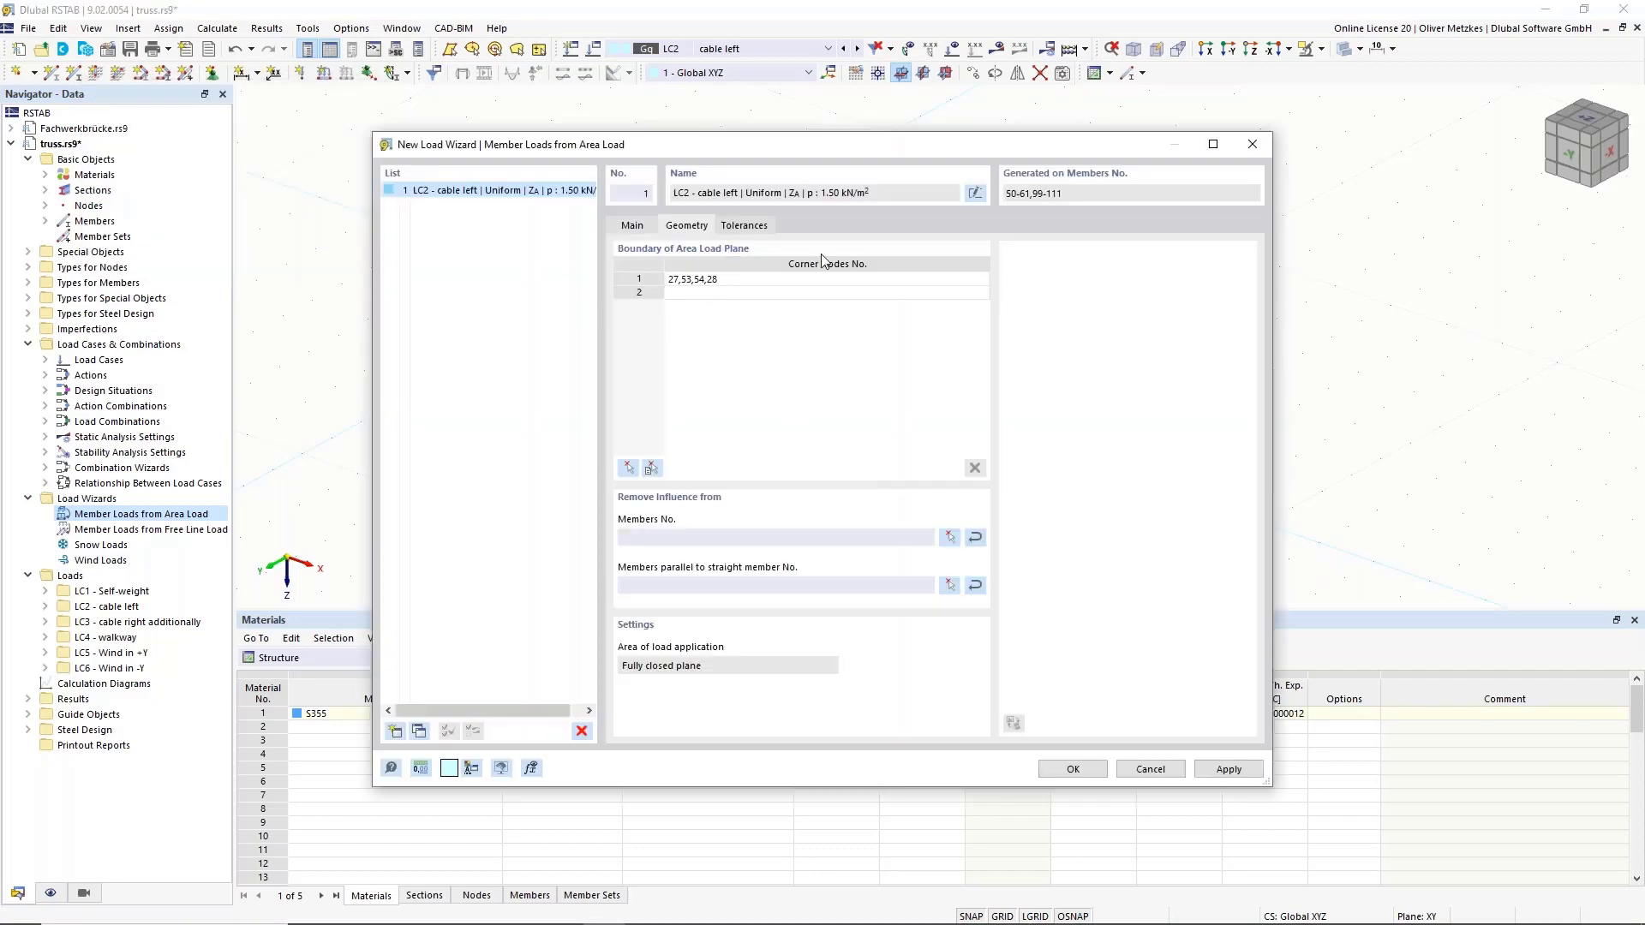
Exclude members parallel to member 54 from the LC2 area load and confirm the wizard.
{"action": "left_click_drag", "start_coordinate": [642, 150], "coordinate": [1152, 88]}
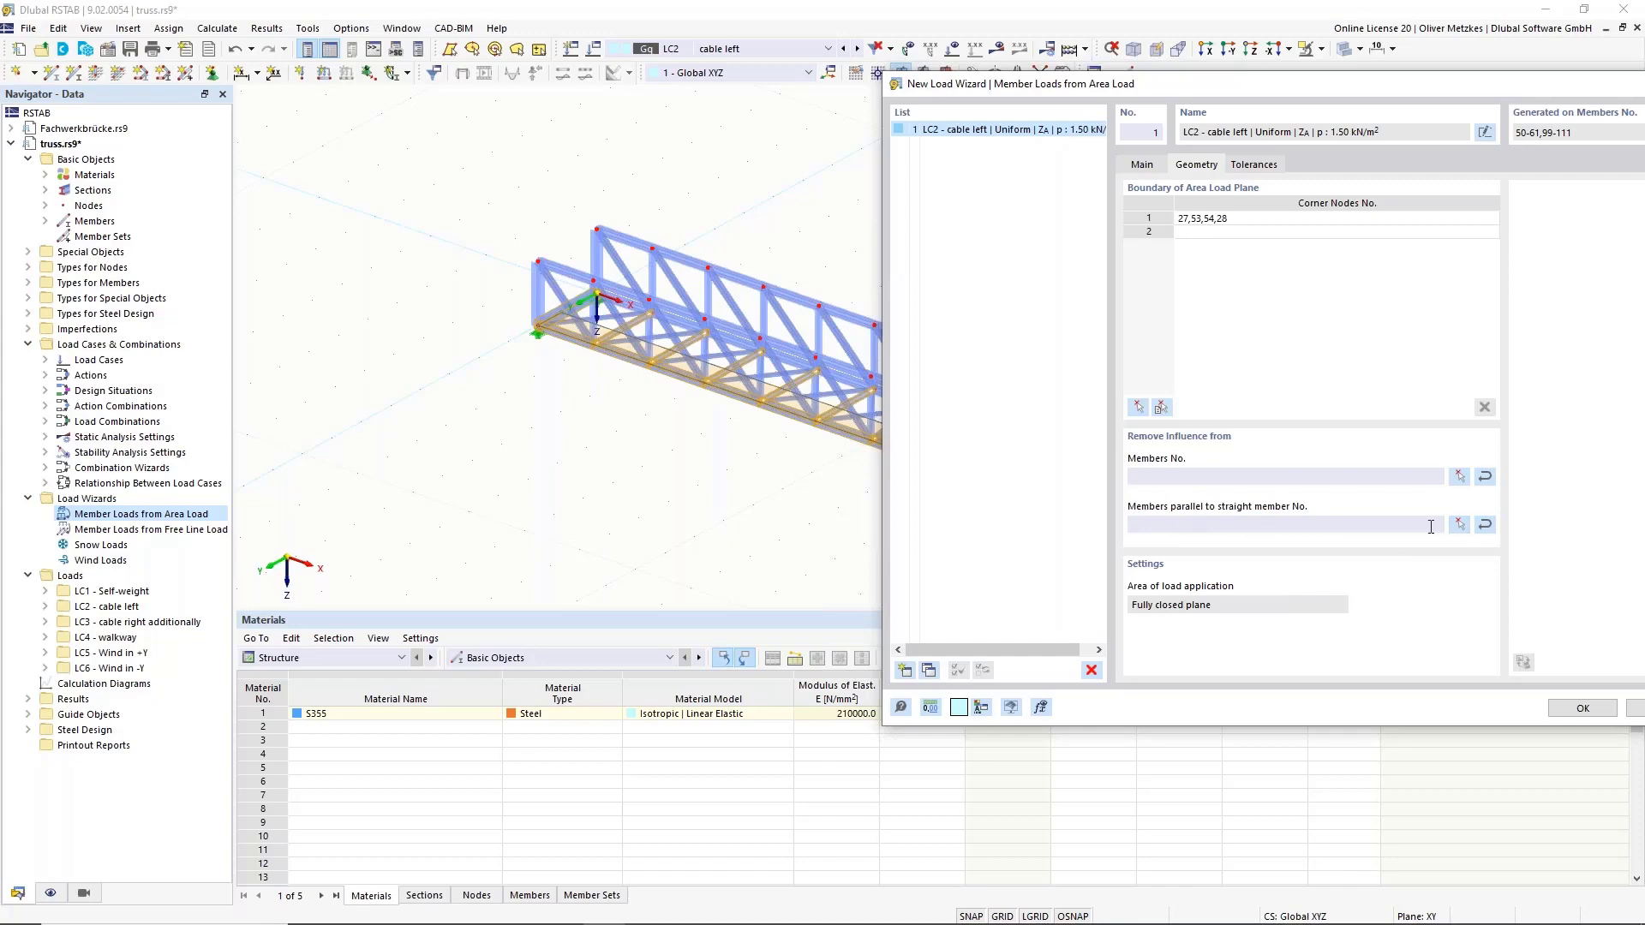
{"action": "left_click", "coordinate": [1457, 524]}
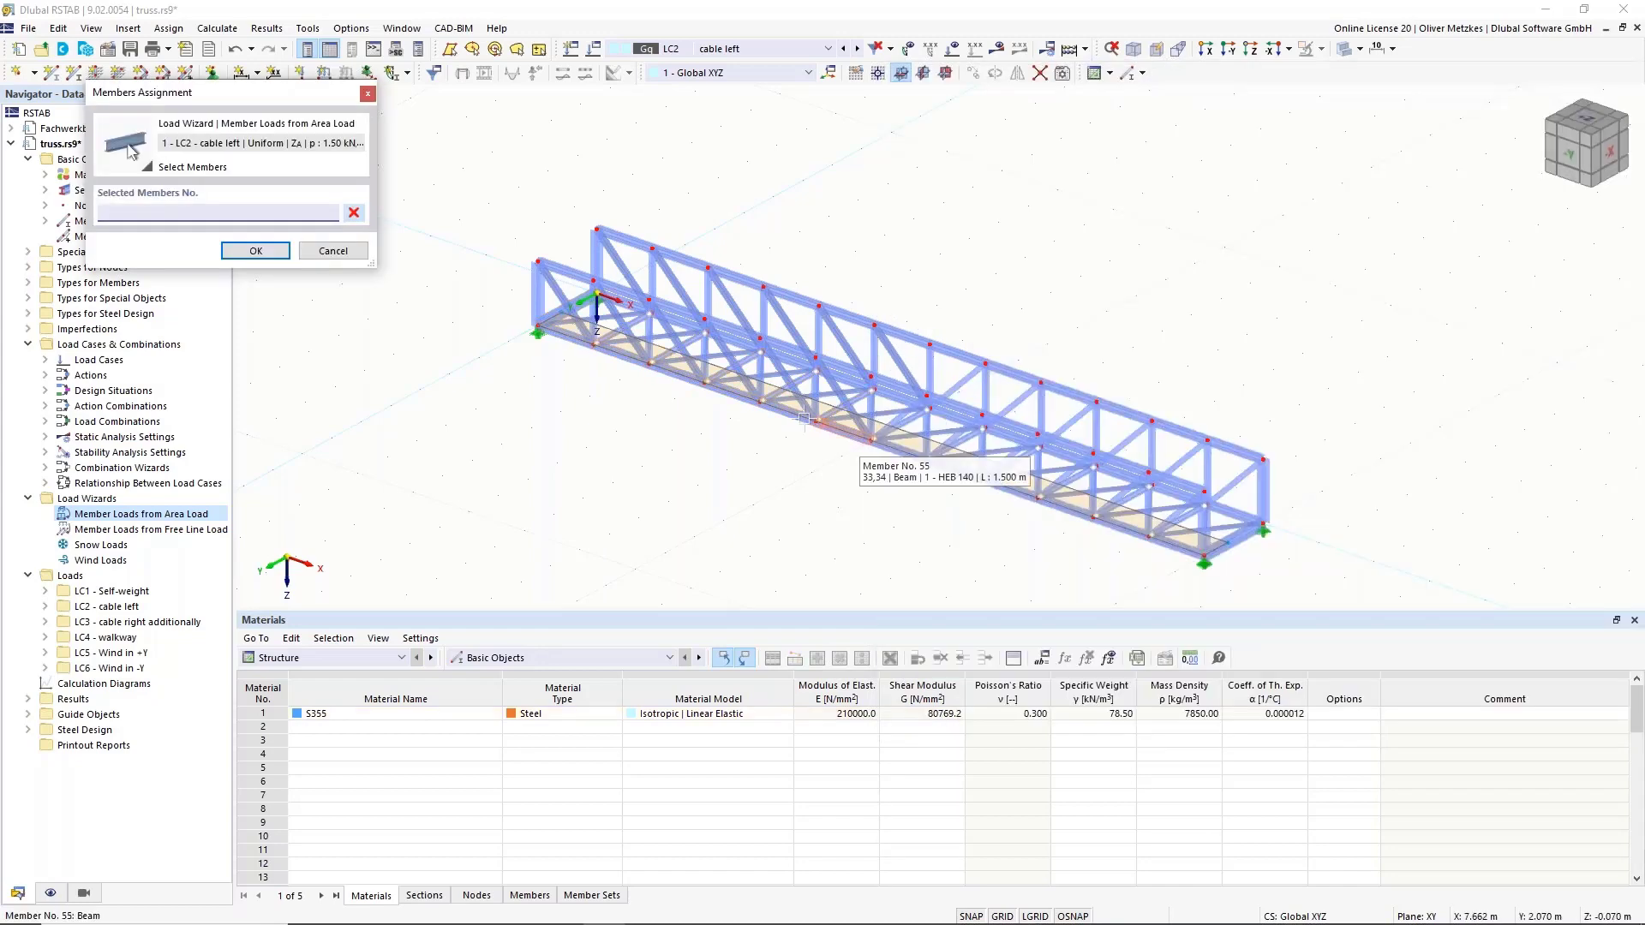
{"action": "left_click", "coordinate": [792, 411]}
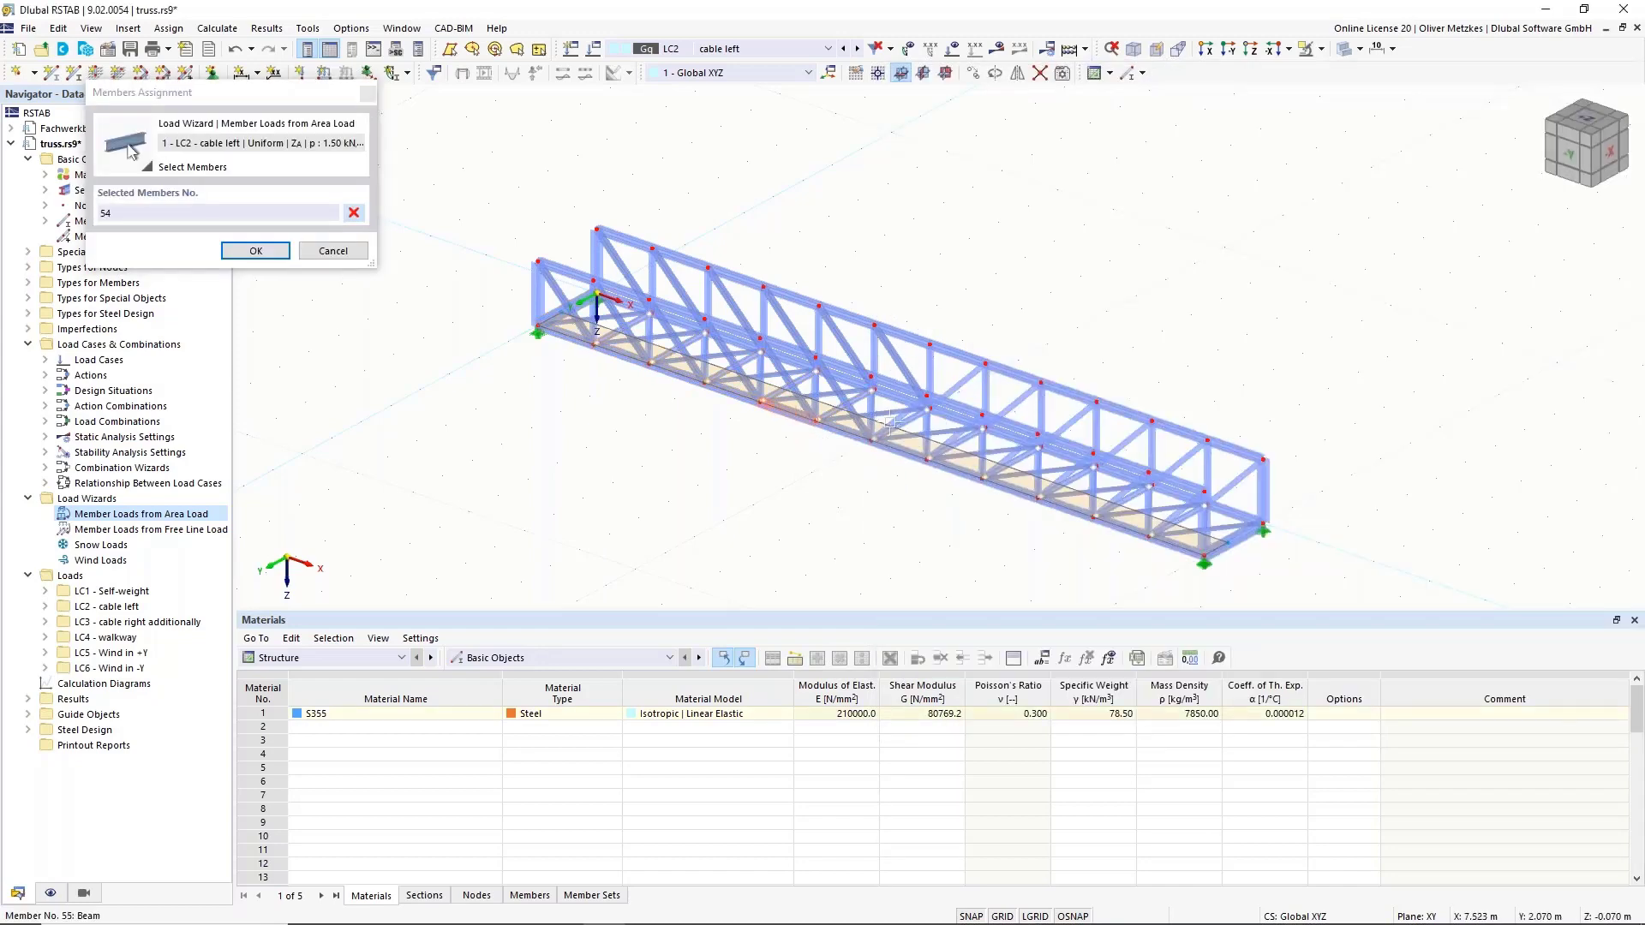
{"action": "left_click", "coordinate": [255, 250]}
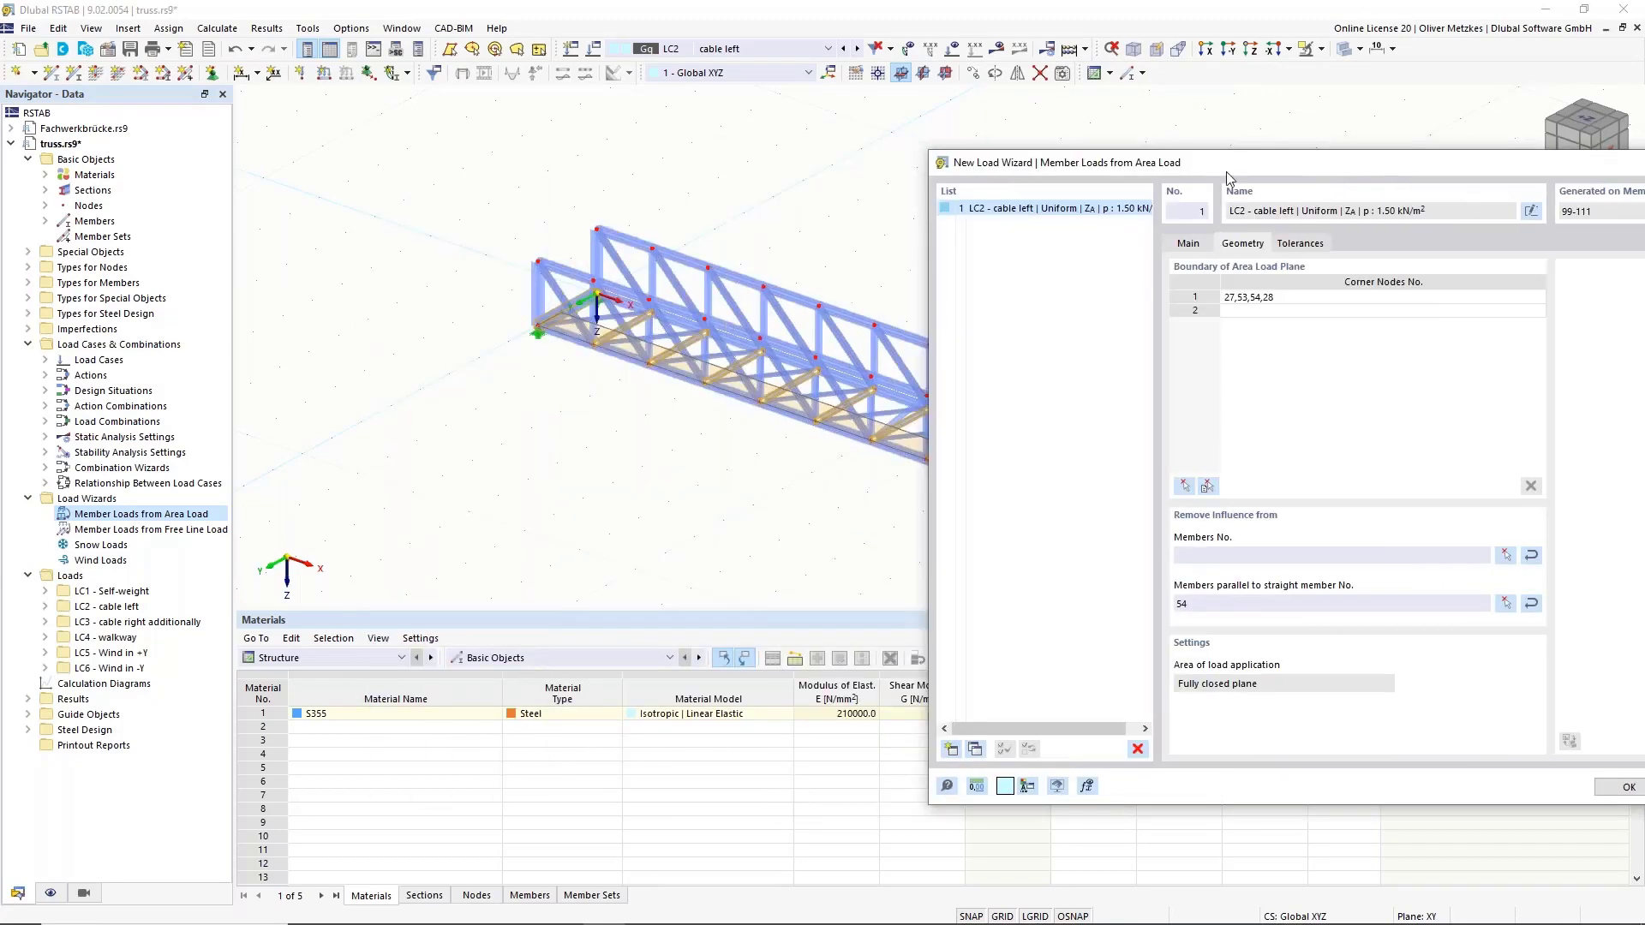
{"action": "left_click_drag", "start_coordinate": [1226, 172], "coordinate": [929, 125]}
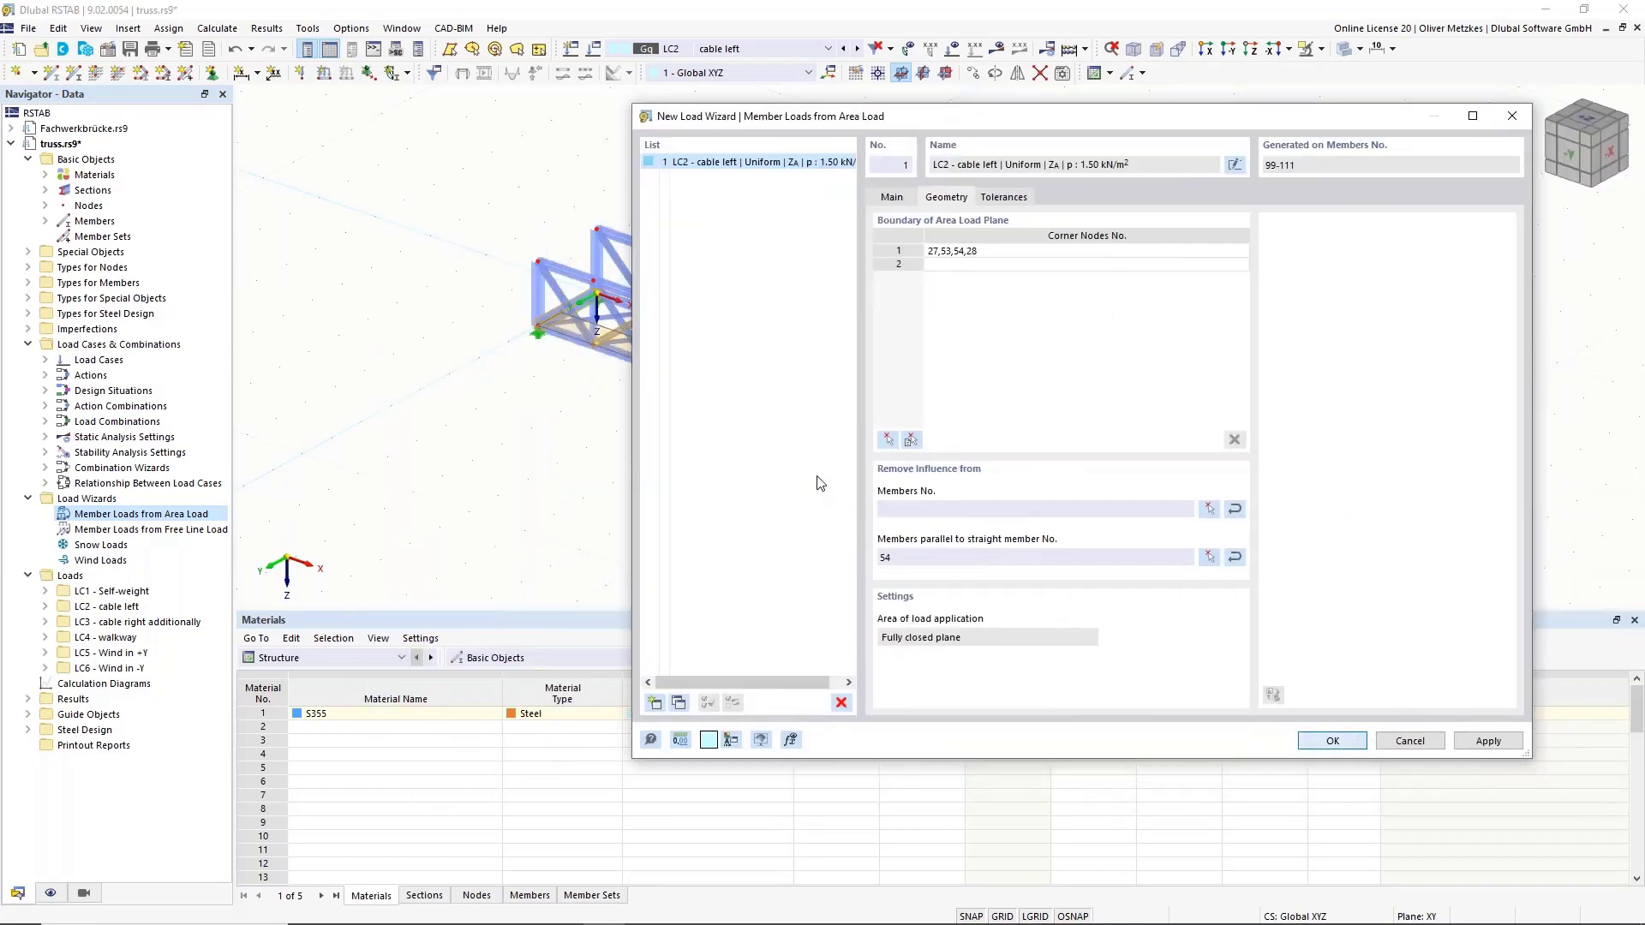
{"action": "key", "text": "Return"}
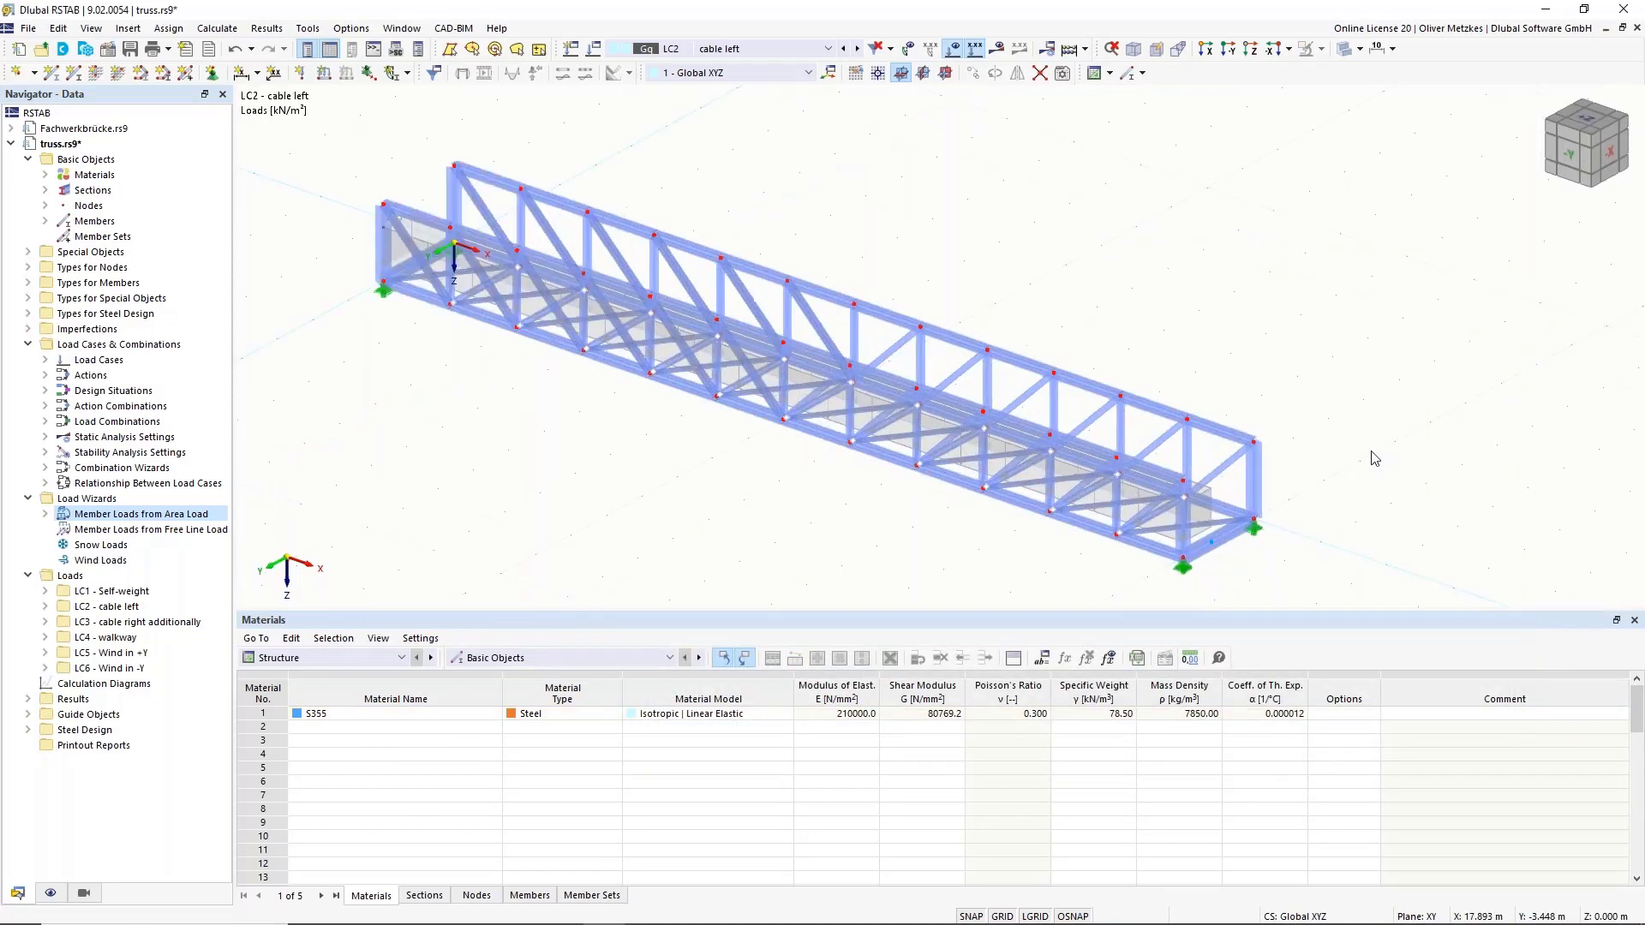
{"action": "middle_click_drag", "start_coordinate": [1310, 449], "coordinate": [1196, 384], "text": "ctrl"}
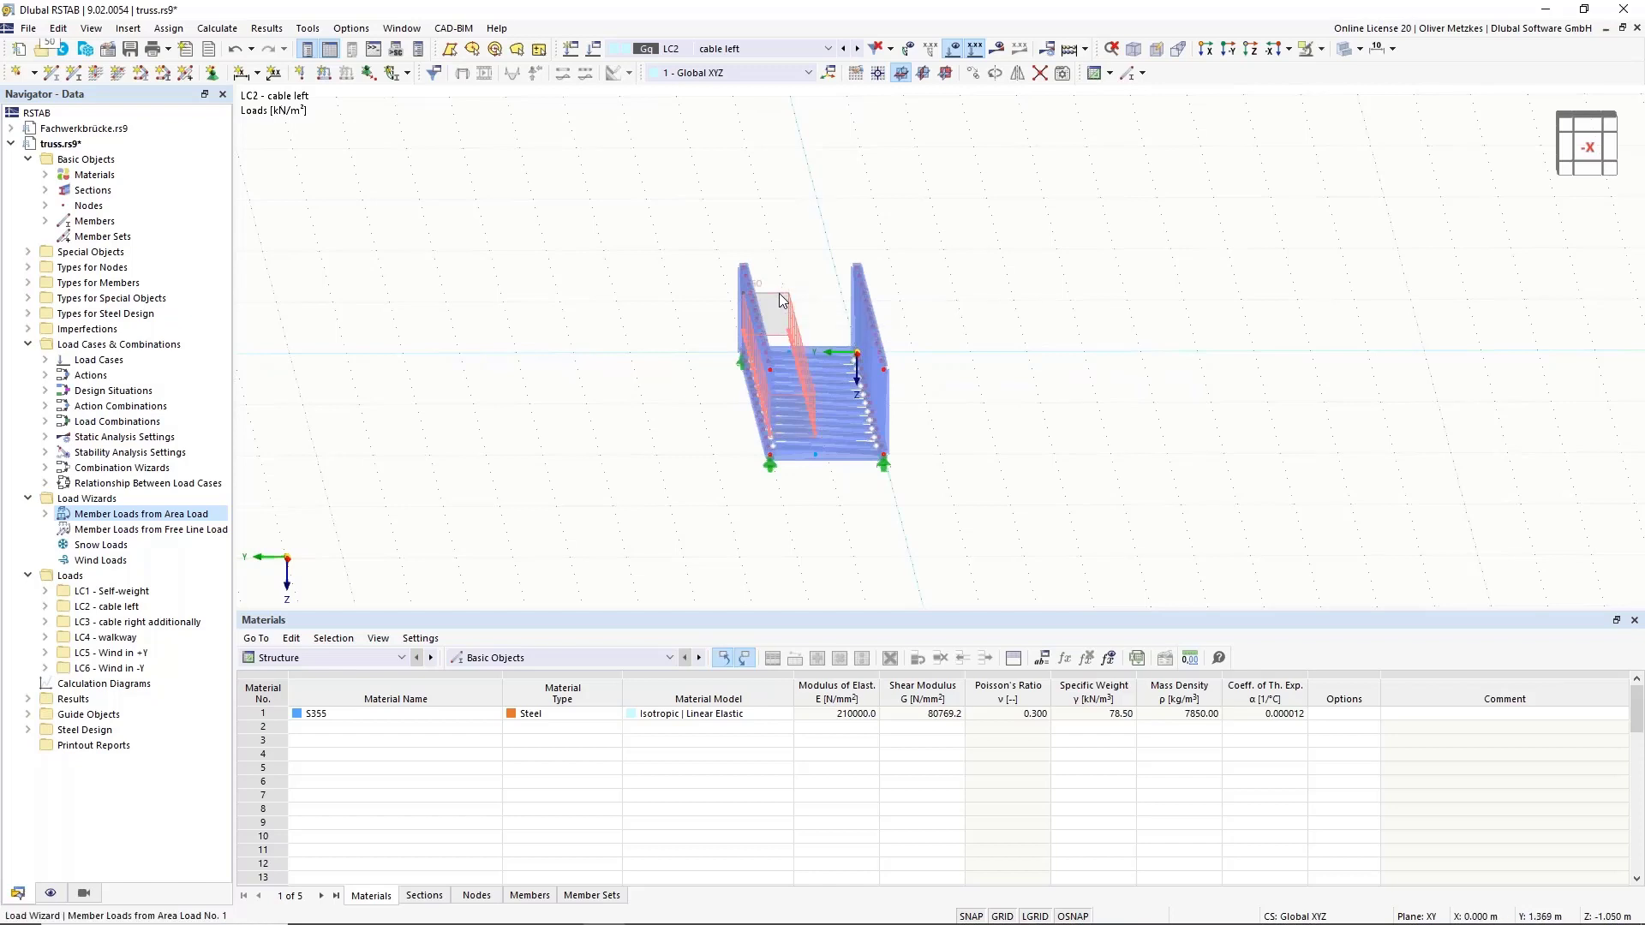
{"action": "right_click", "coordinate": [779, 293]}
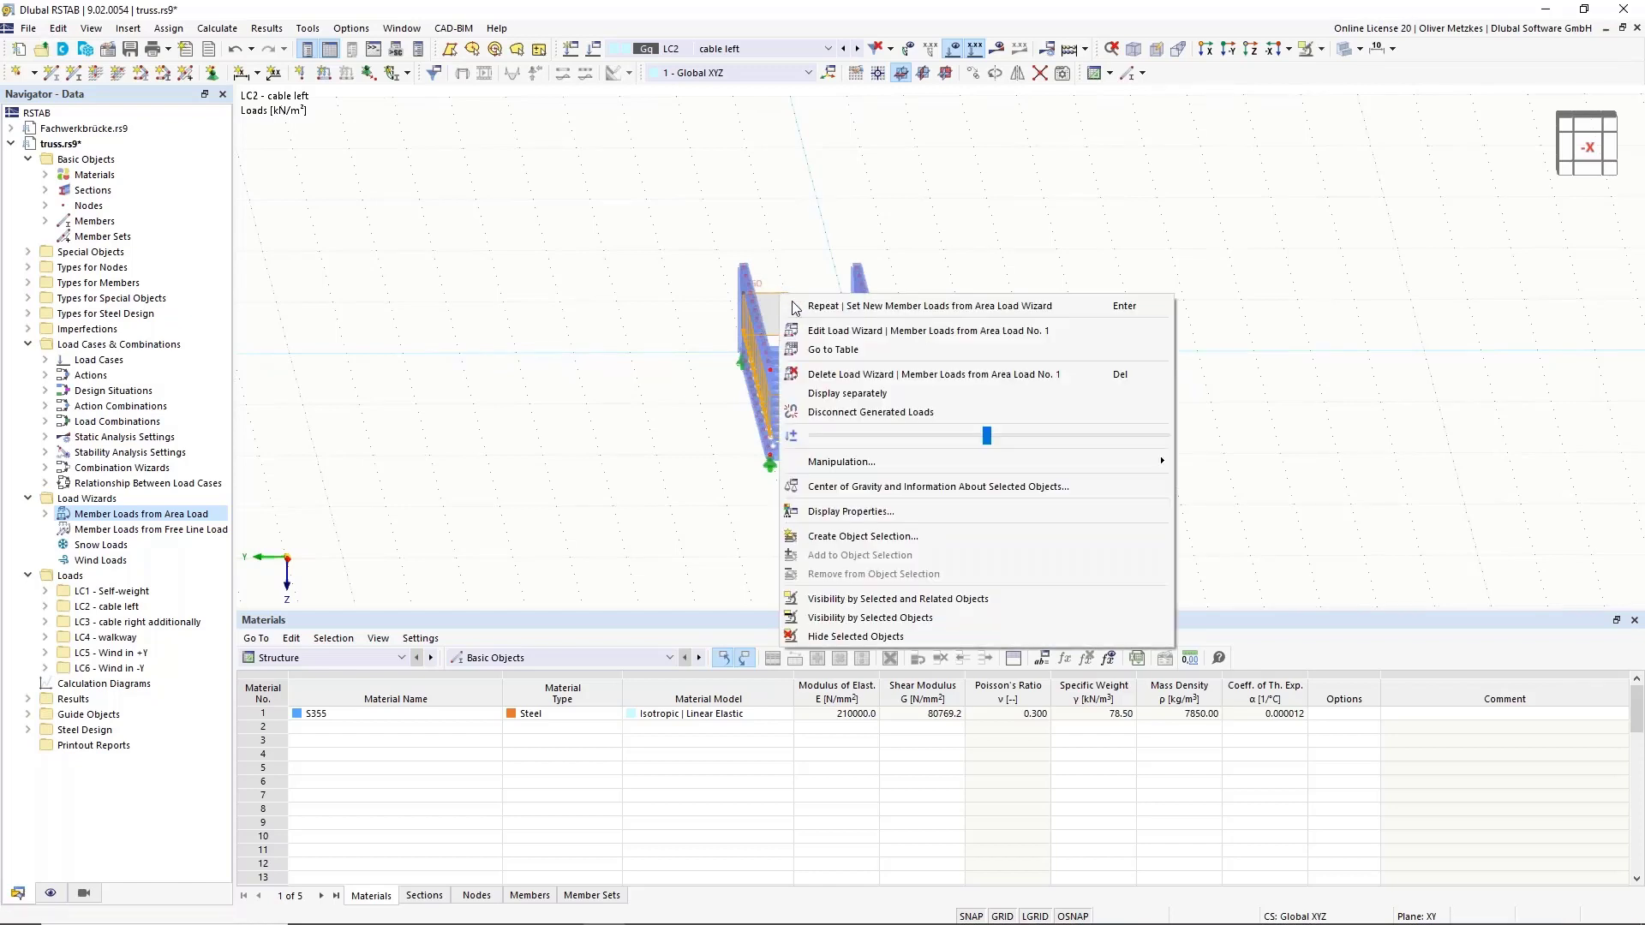
{"action": "left_click", "coordinate": [839, 401]}
{"action": "scroll", "coordinate": [671, 397], "scroll_direction": "down", "scroll_amount": 2}
{"action": "left_click", "coordinate": [595, 382]}
{"action": "middle_click_drag", "start_coordinate": [718, 430], "coordinate": [895, 506], "text": "ctrl"}
{"action": "scroll", "coordinate": [742, 413], "scroll_direction": "up", "scroll_amount": 3}
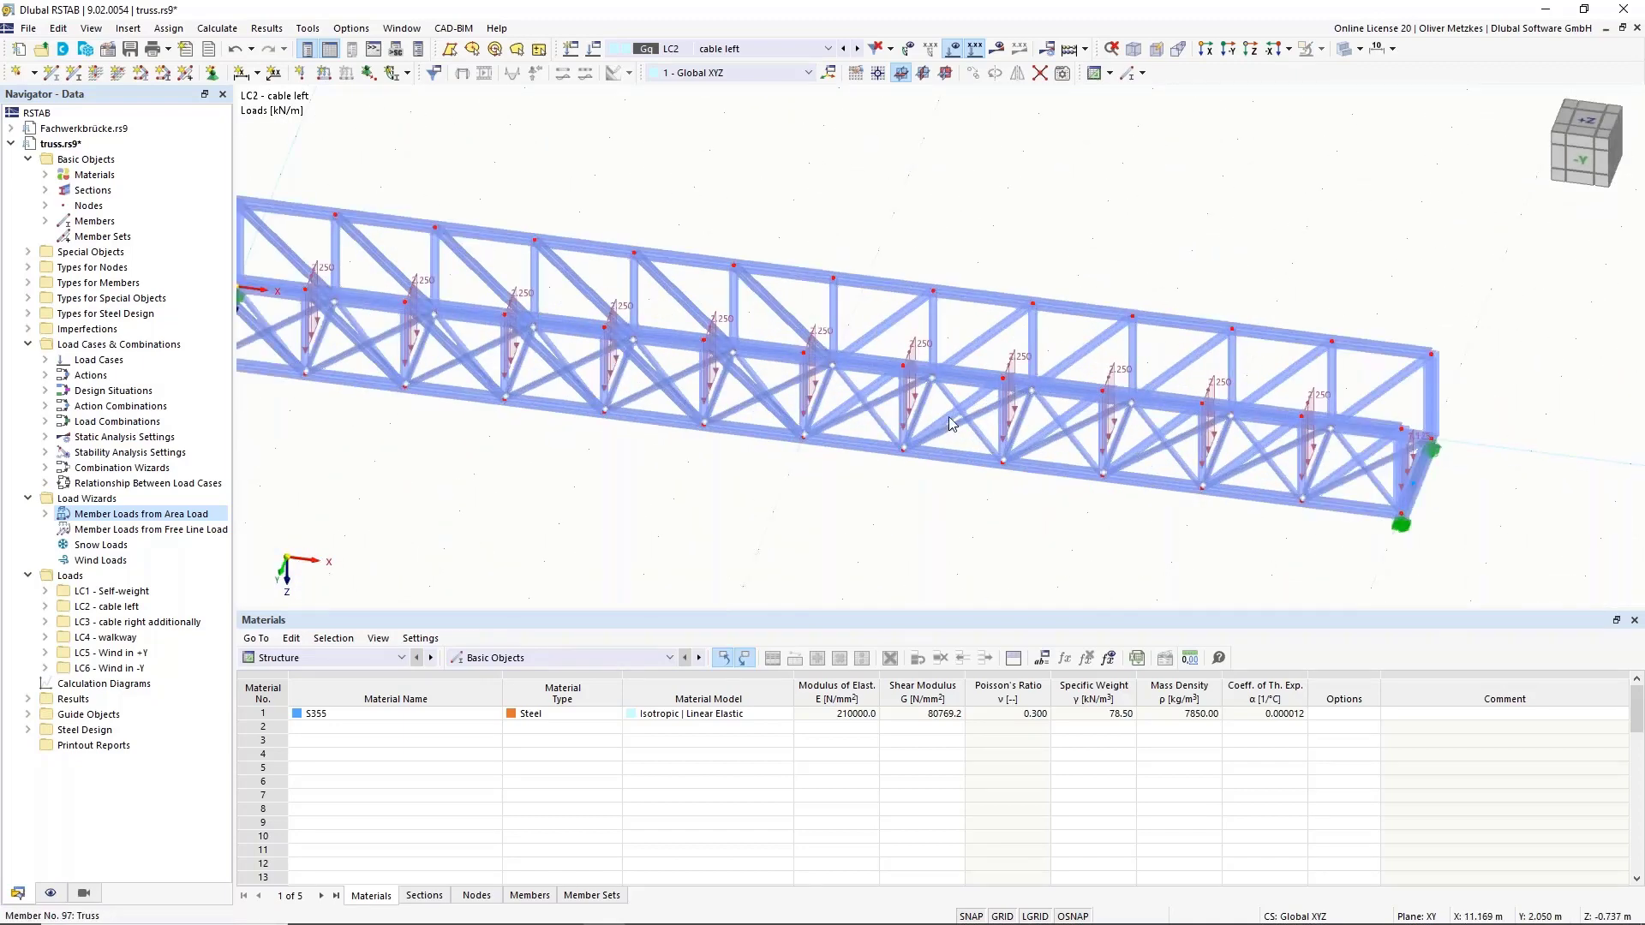
{"action": "scroll", "coordinate": [653, 458], "scroll_direction": "down", "scroll_amount": 2}
{"action": "middle_click_drag", "start_coordinate": [646, 466], "coordinate": [710, 326], "text": "ctrl"}
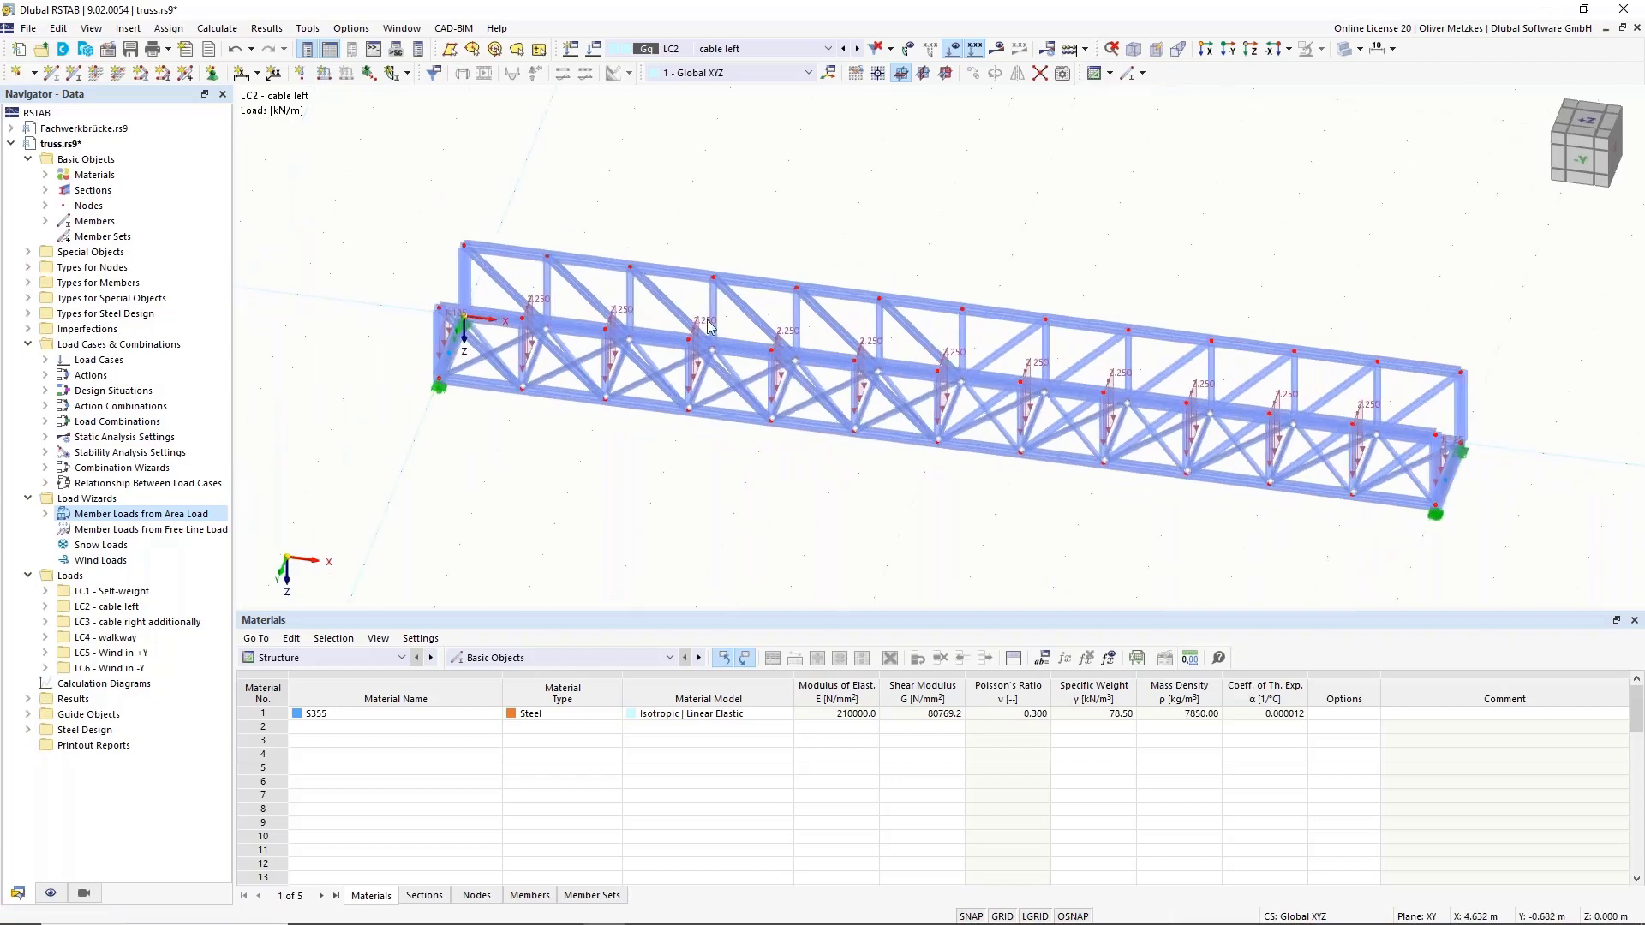
{"action": "right_click", "coordinate": [708, 326]}
{"action": "left_click", "coordinate": [758, 404]}
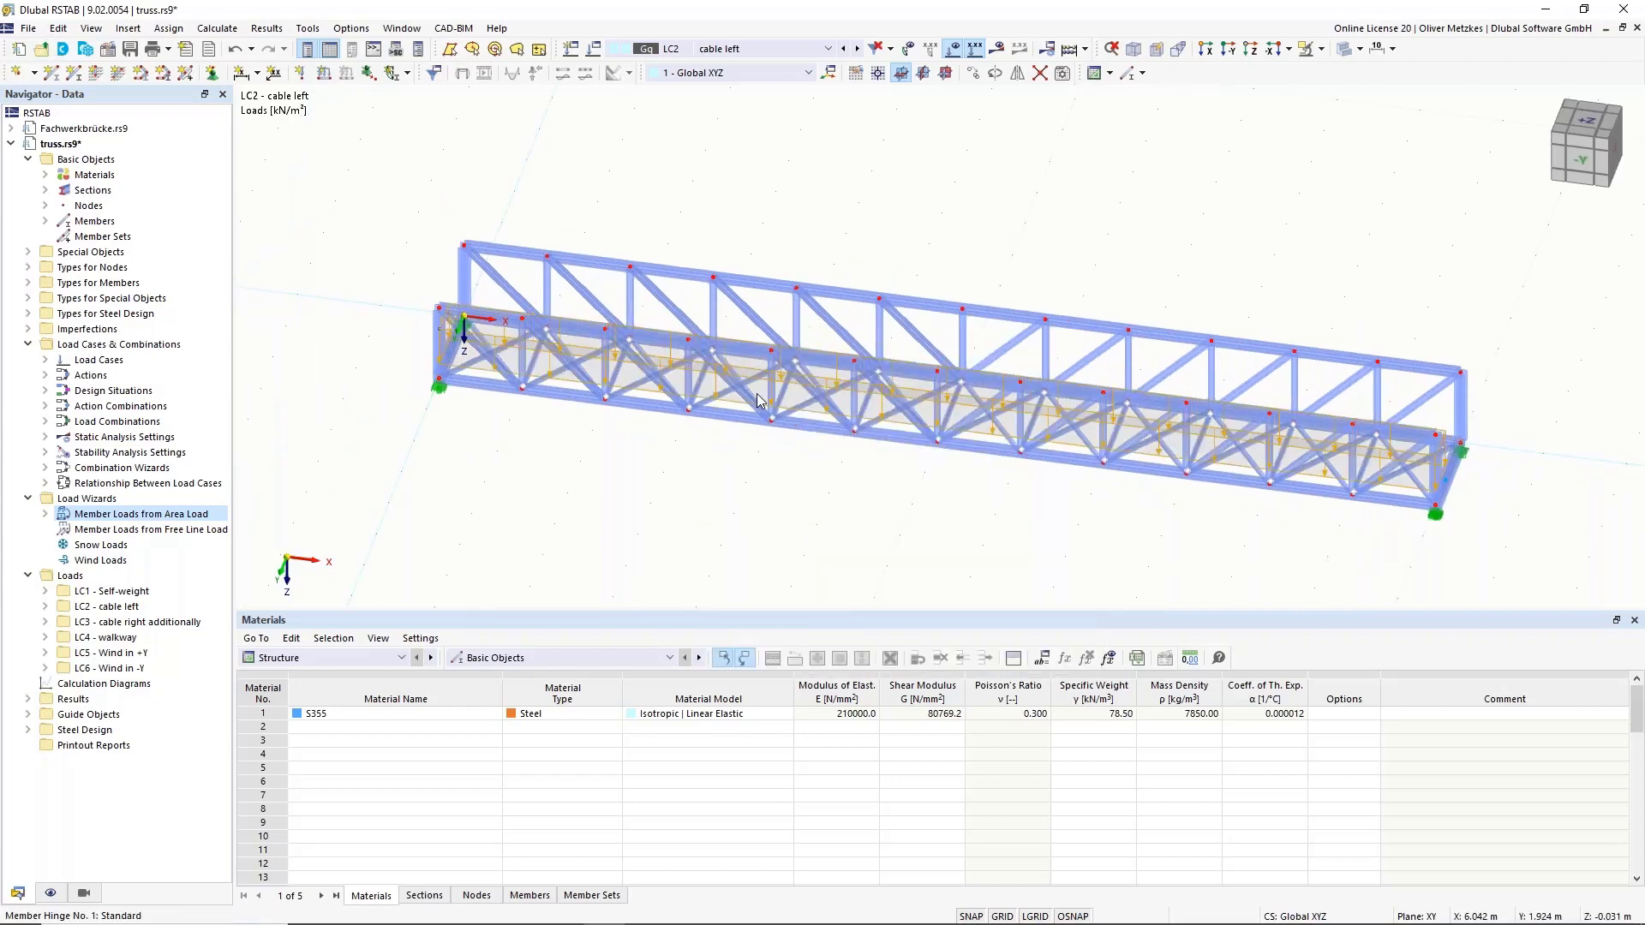
{"action": "middle_click_drag", "start_coordinate": [892, 471], "coordinate": [774, 309], "text": "ctrl"}
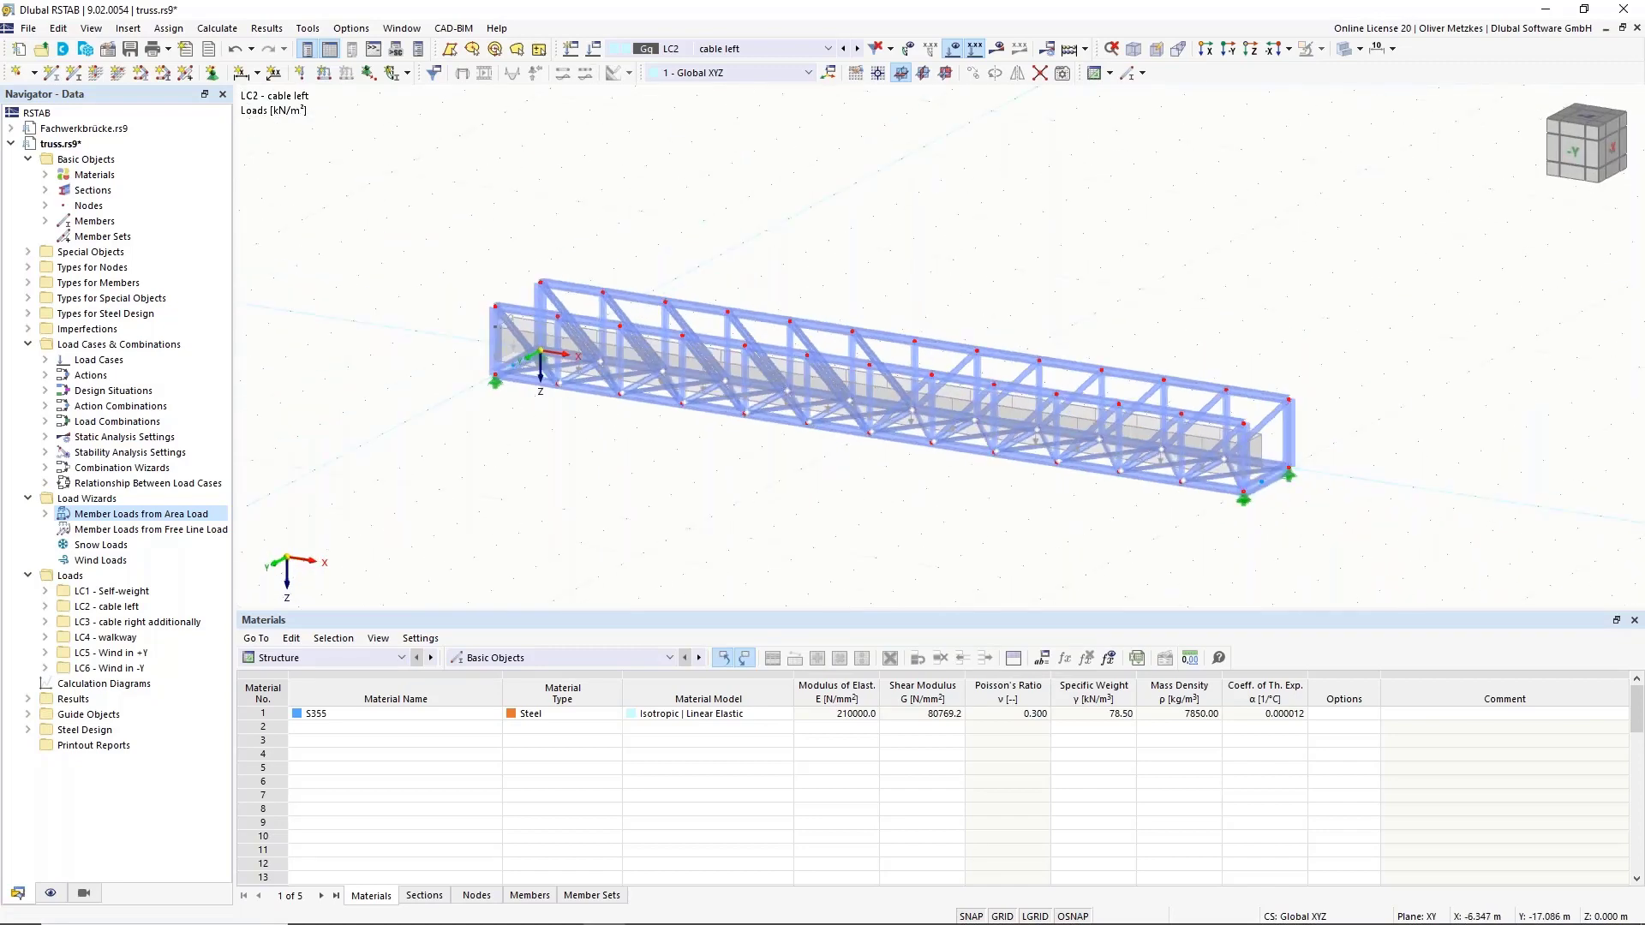
Switch to load case LC3 – cable right additionally, with the truss's right end in view.
{"action": "left_click", "coordinate": [857, 49]}
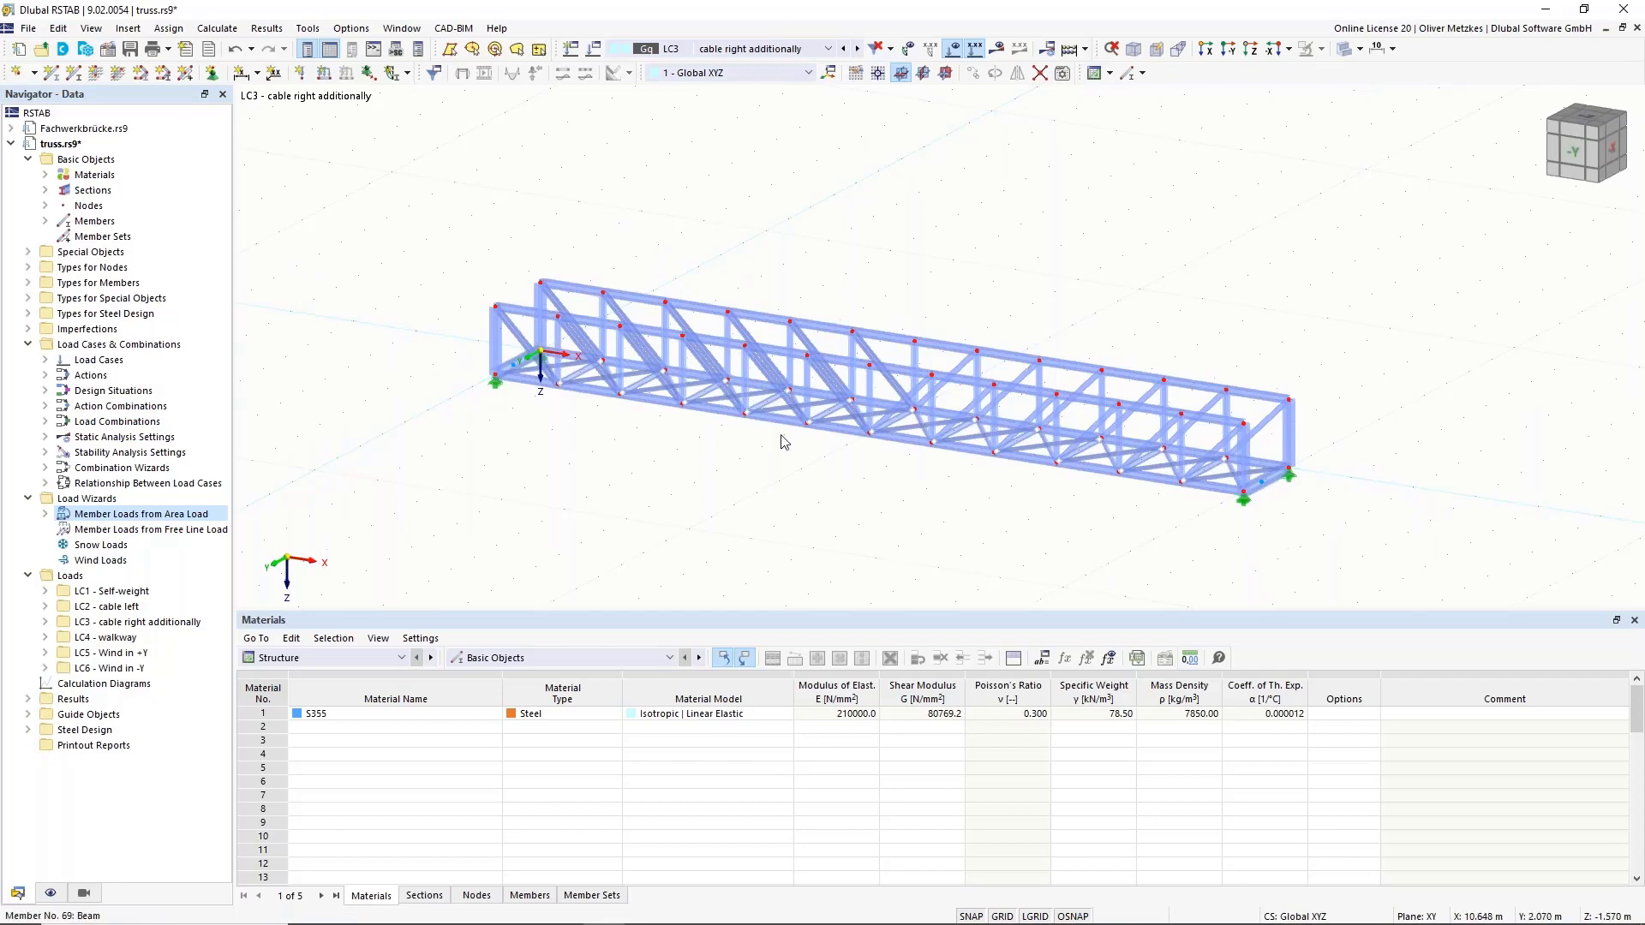
{"action": "scroll", "coordinate": [422, 399], "scroll_direction": "up", "scroll_amount": 3}
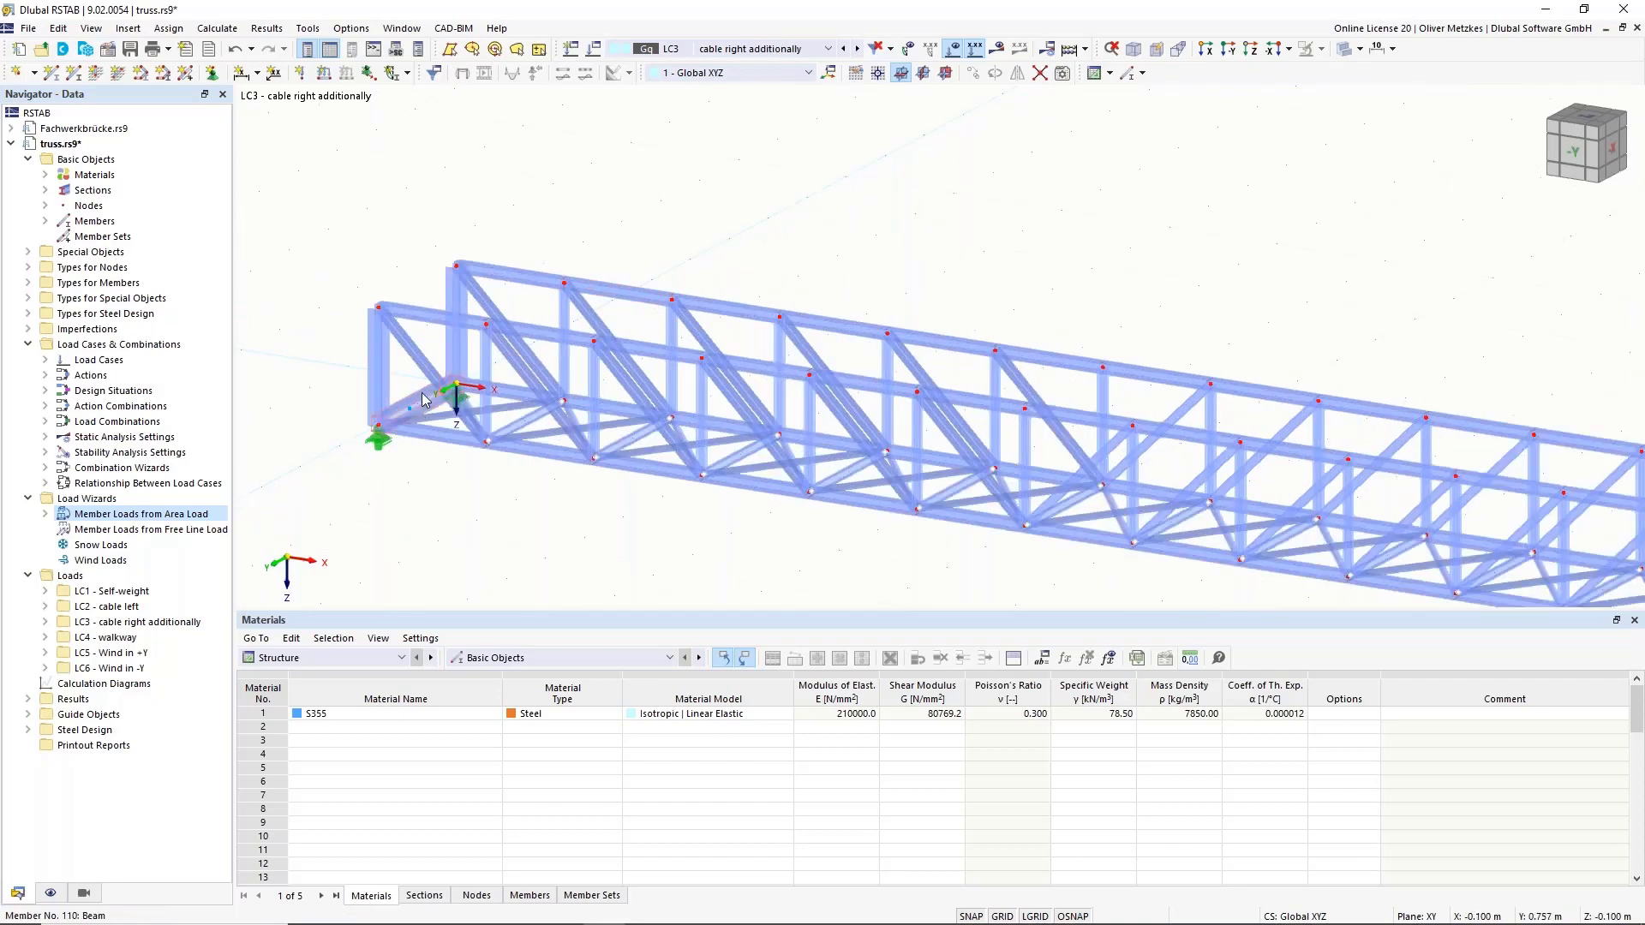
{"action": "middle_click_drag", "start_coordinate": [1038, 272], "coordinate": [613, 155]}
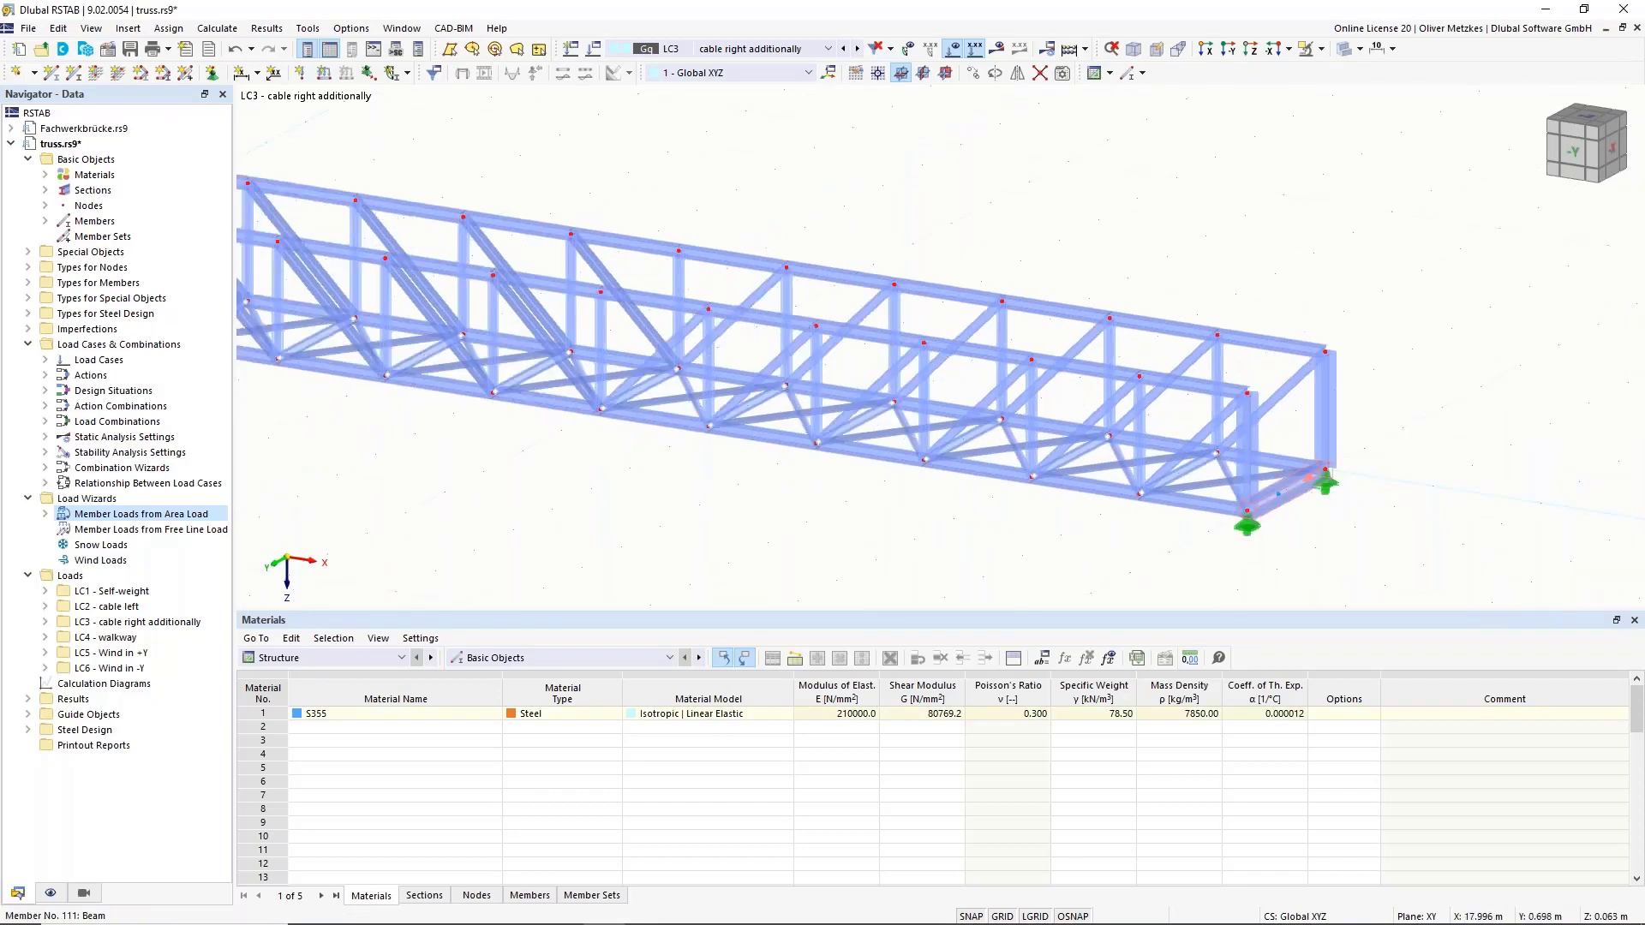
Add on-member nodes at 30% from the start of members 110 and 111 without dividing them.
{"action": "right_click", "coordinate": [1301, 495]}
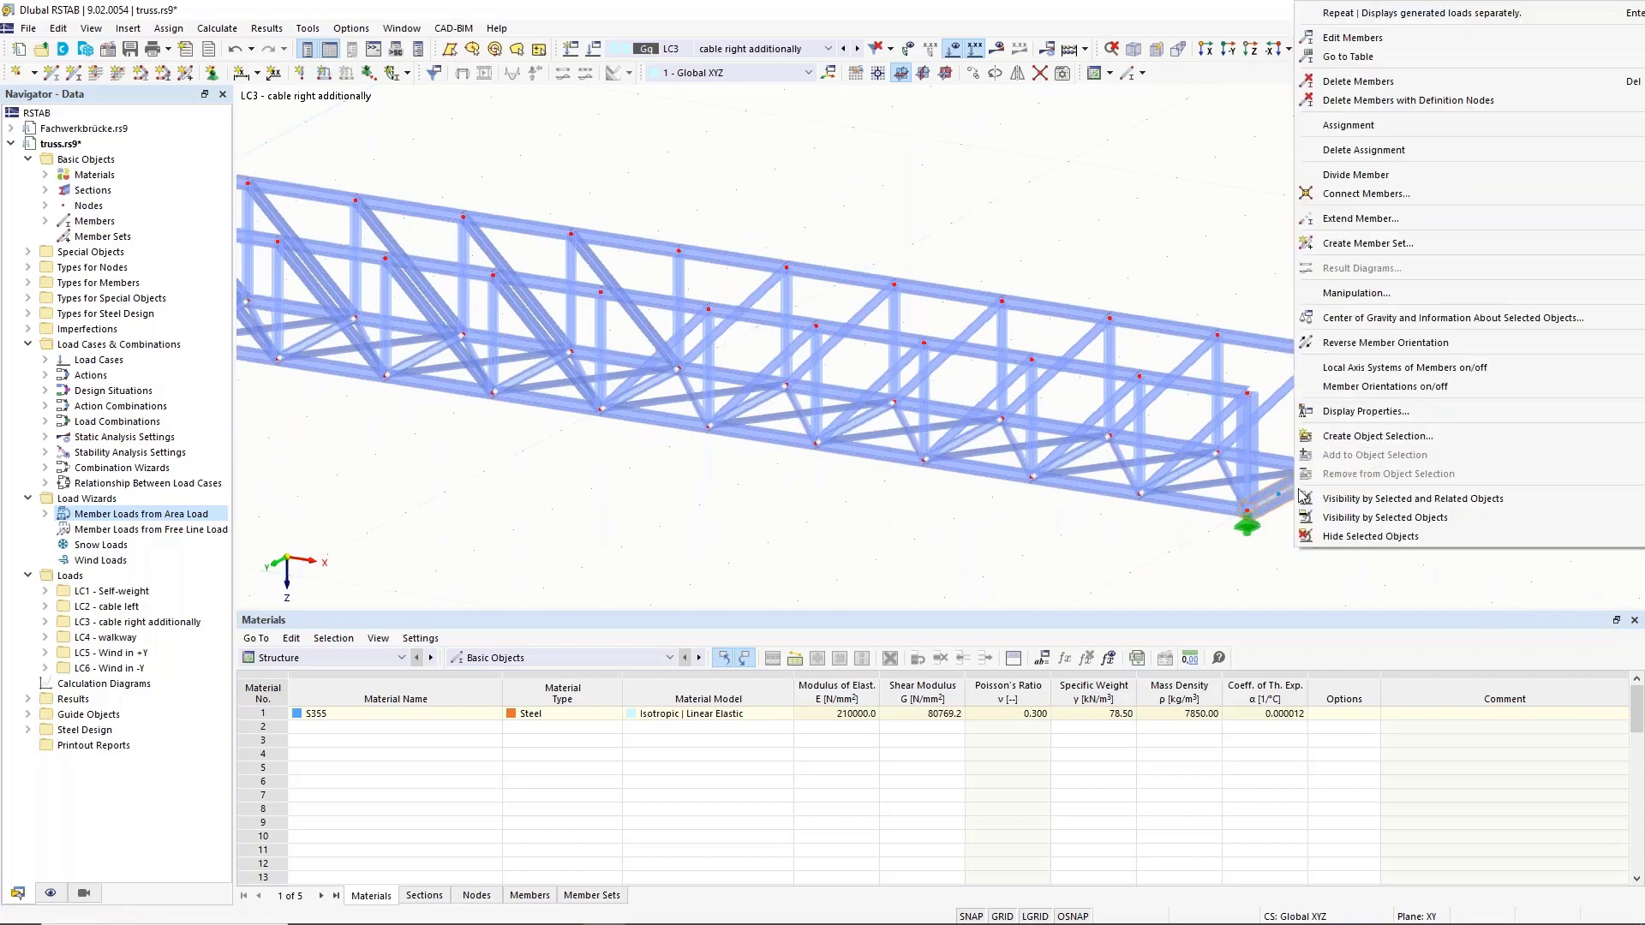
{"action": "mouse_move", "coordinate": [1422, 178]}
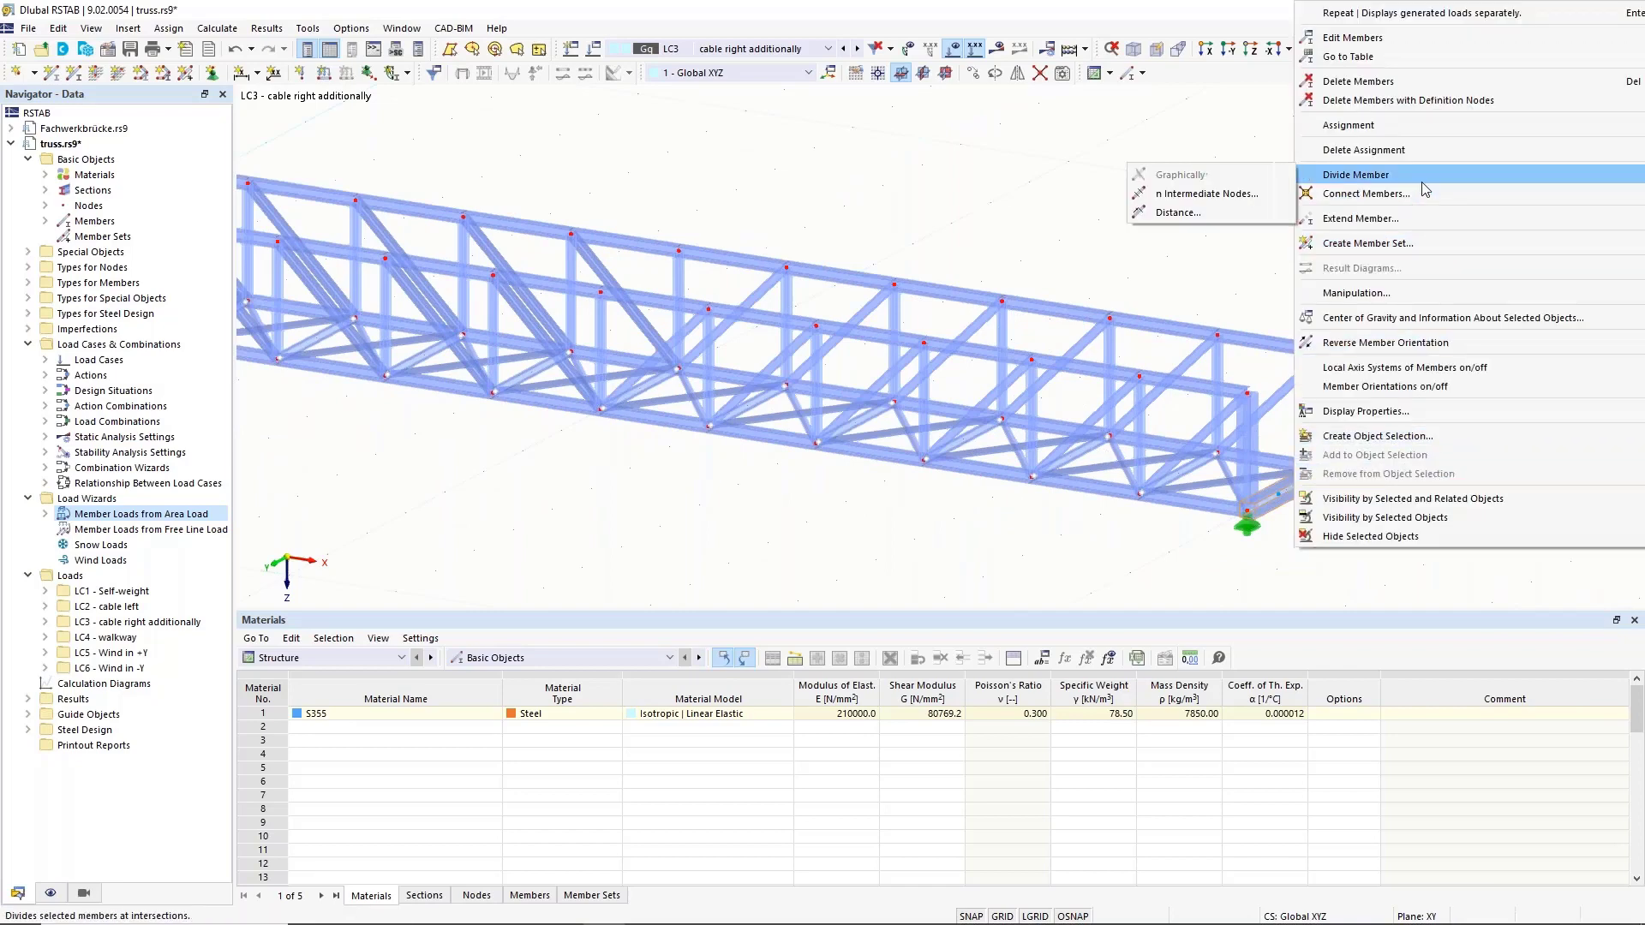
{"action": "left_click", "coordinate": [1180, 212]}
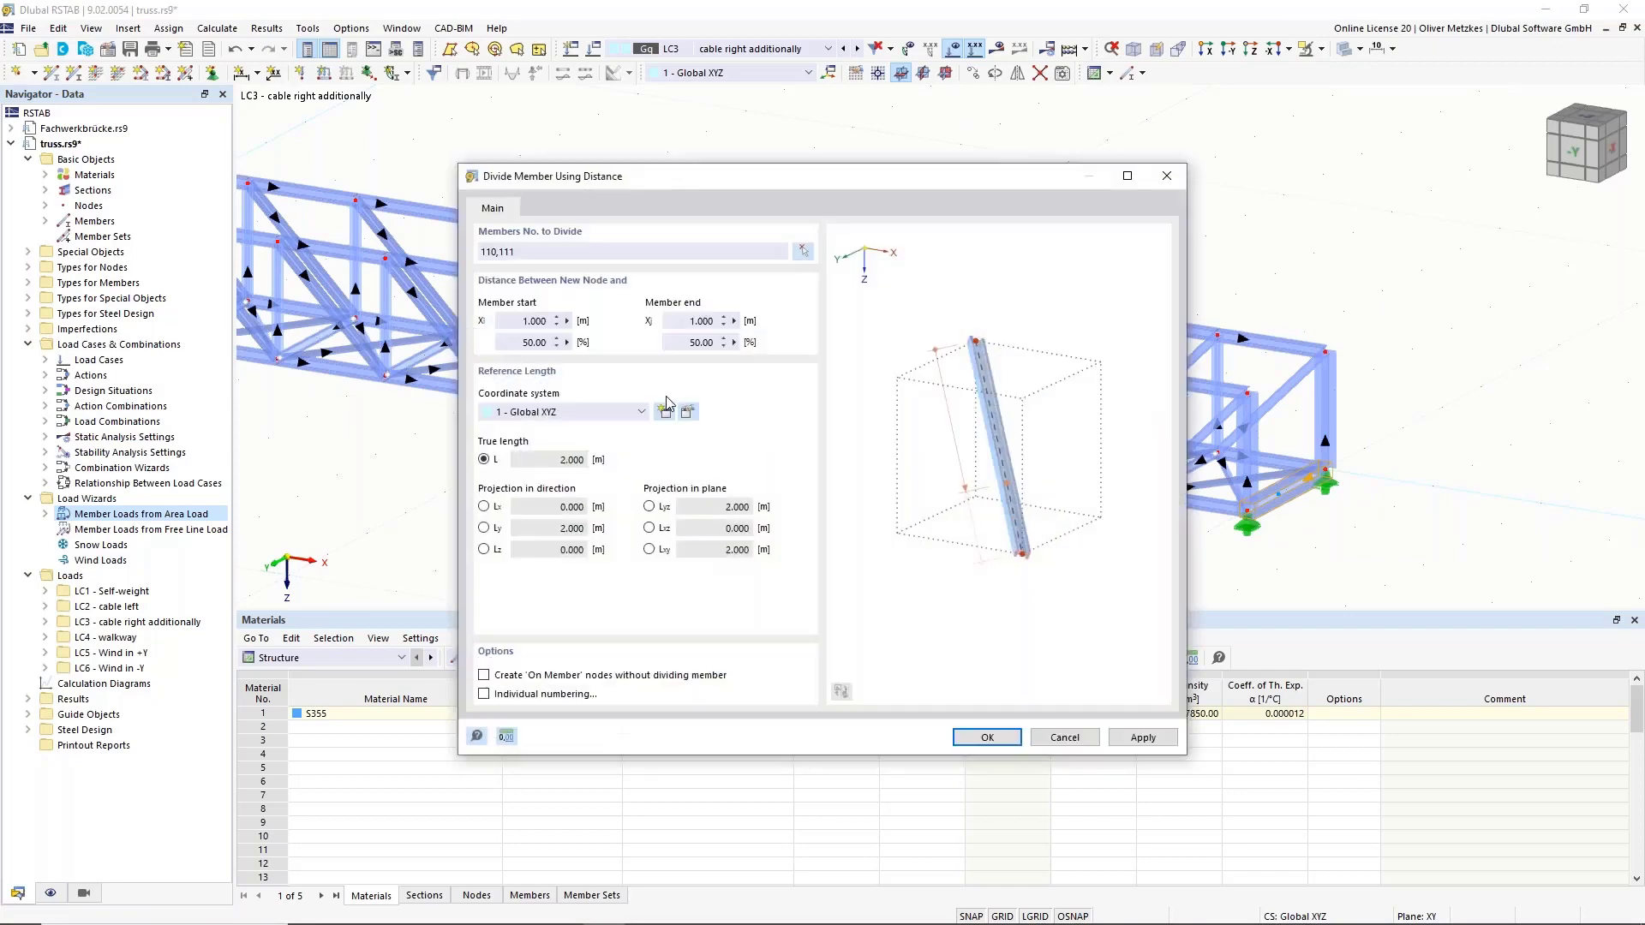
{"action": "double_click", "coordinate": [533, 342]}
{"action": "type", "text": "30"}
{"action": "left_click", "coordinate": [522, 676]}
{"action": "left_click", "coordinate": [983, 738]}
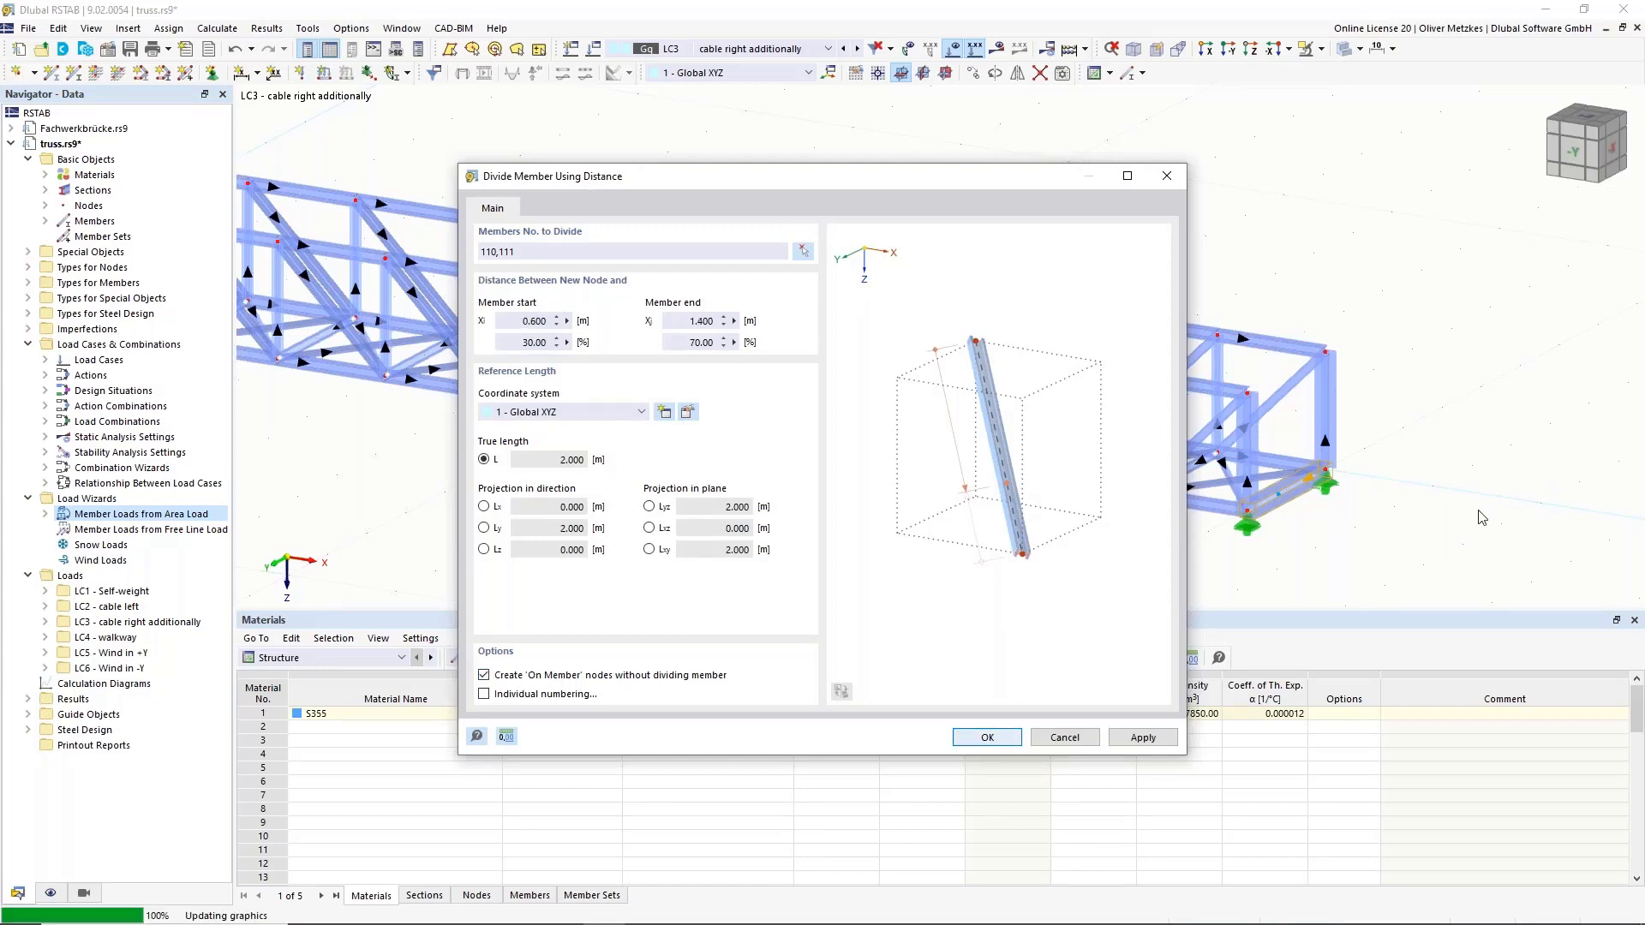
{"action": "middle_click_drag", "start_coordinate": [275, 316], "coordinate": [631, 362]}
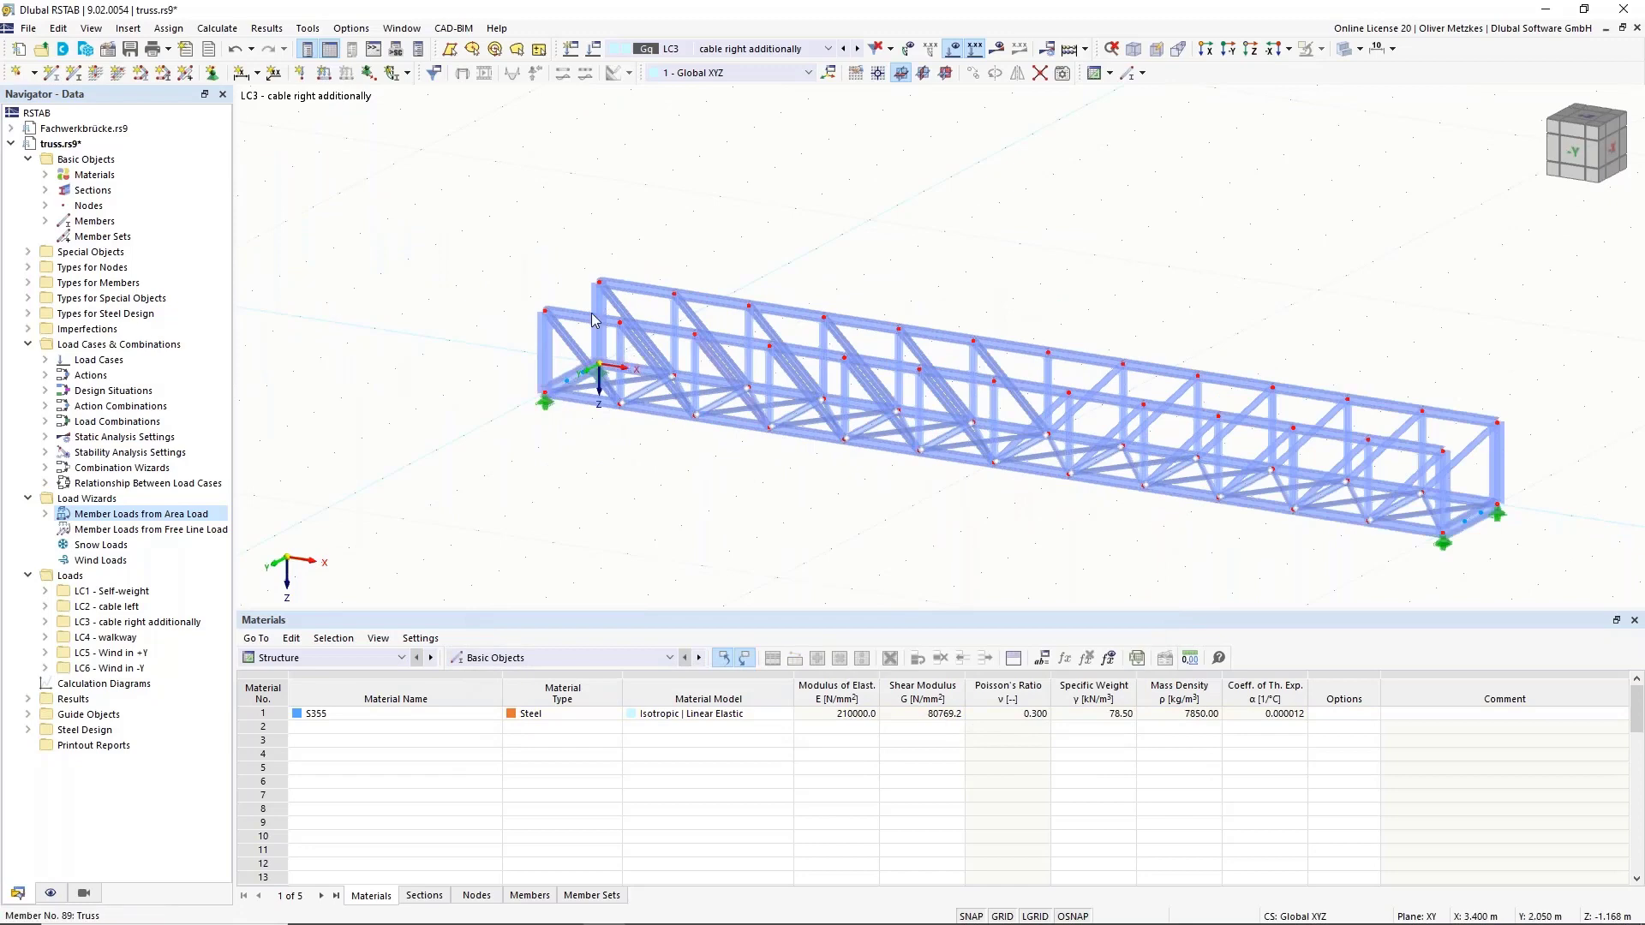
Start a new Member Loads from Free Line Load wizard with p = 1 kN/m.
{"action": "left_click", "coordinate": [129, 529]}
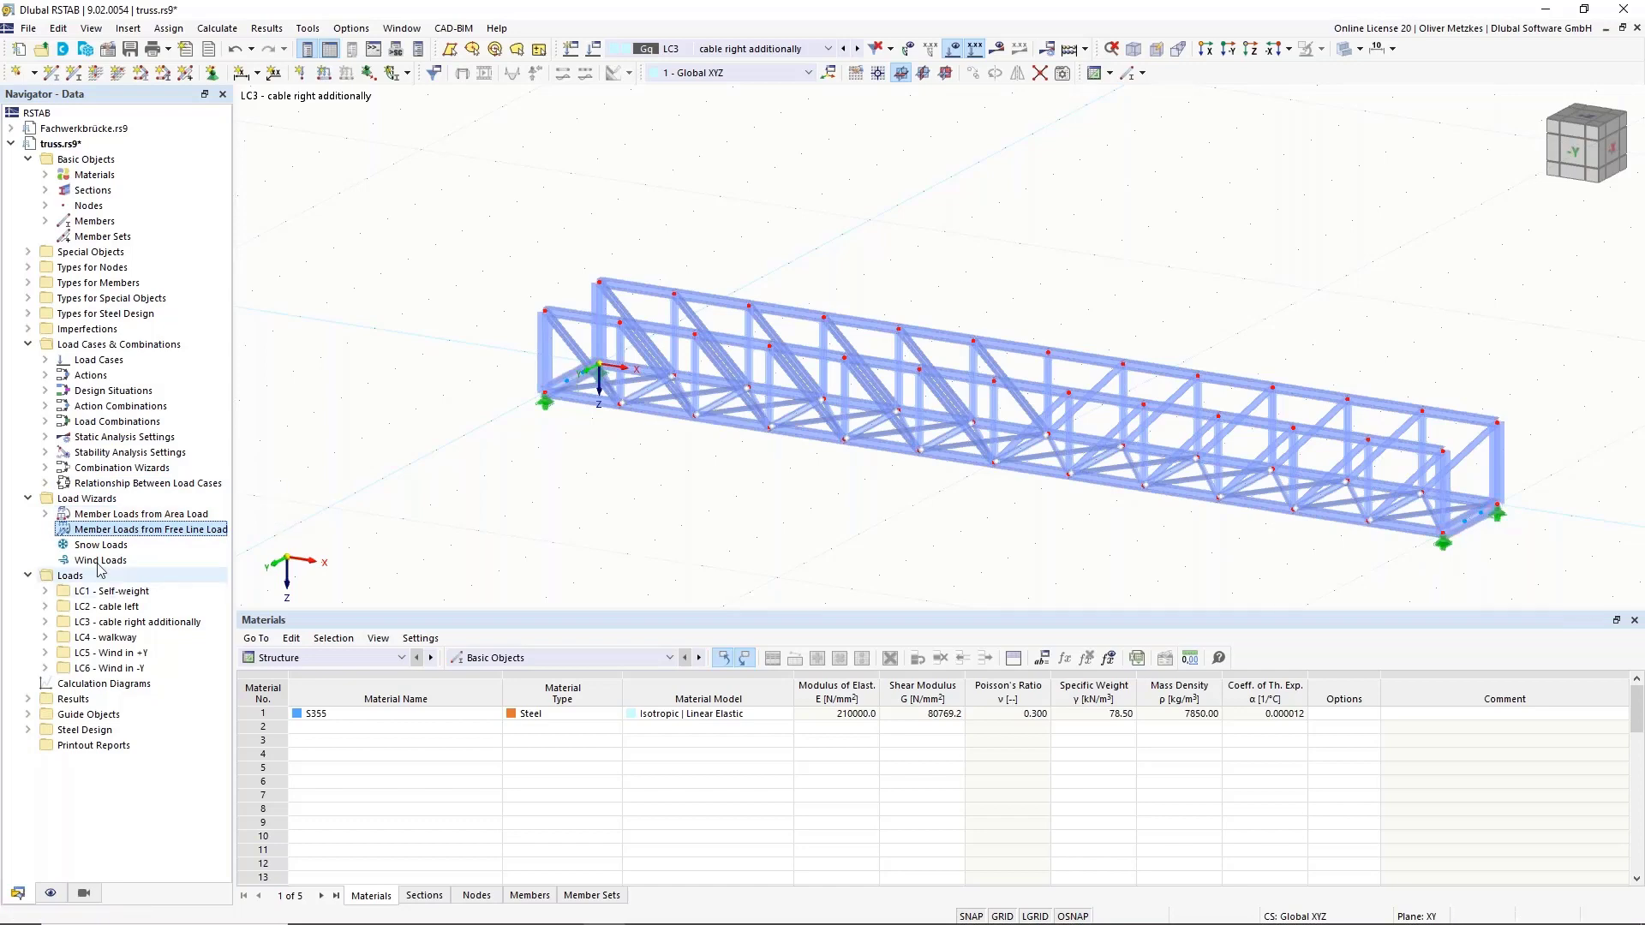
{"action": "right_click", "coordinate": [102, 530]}
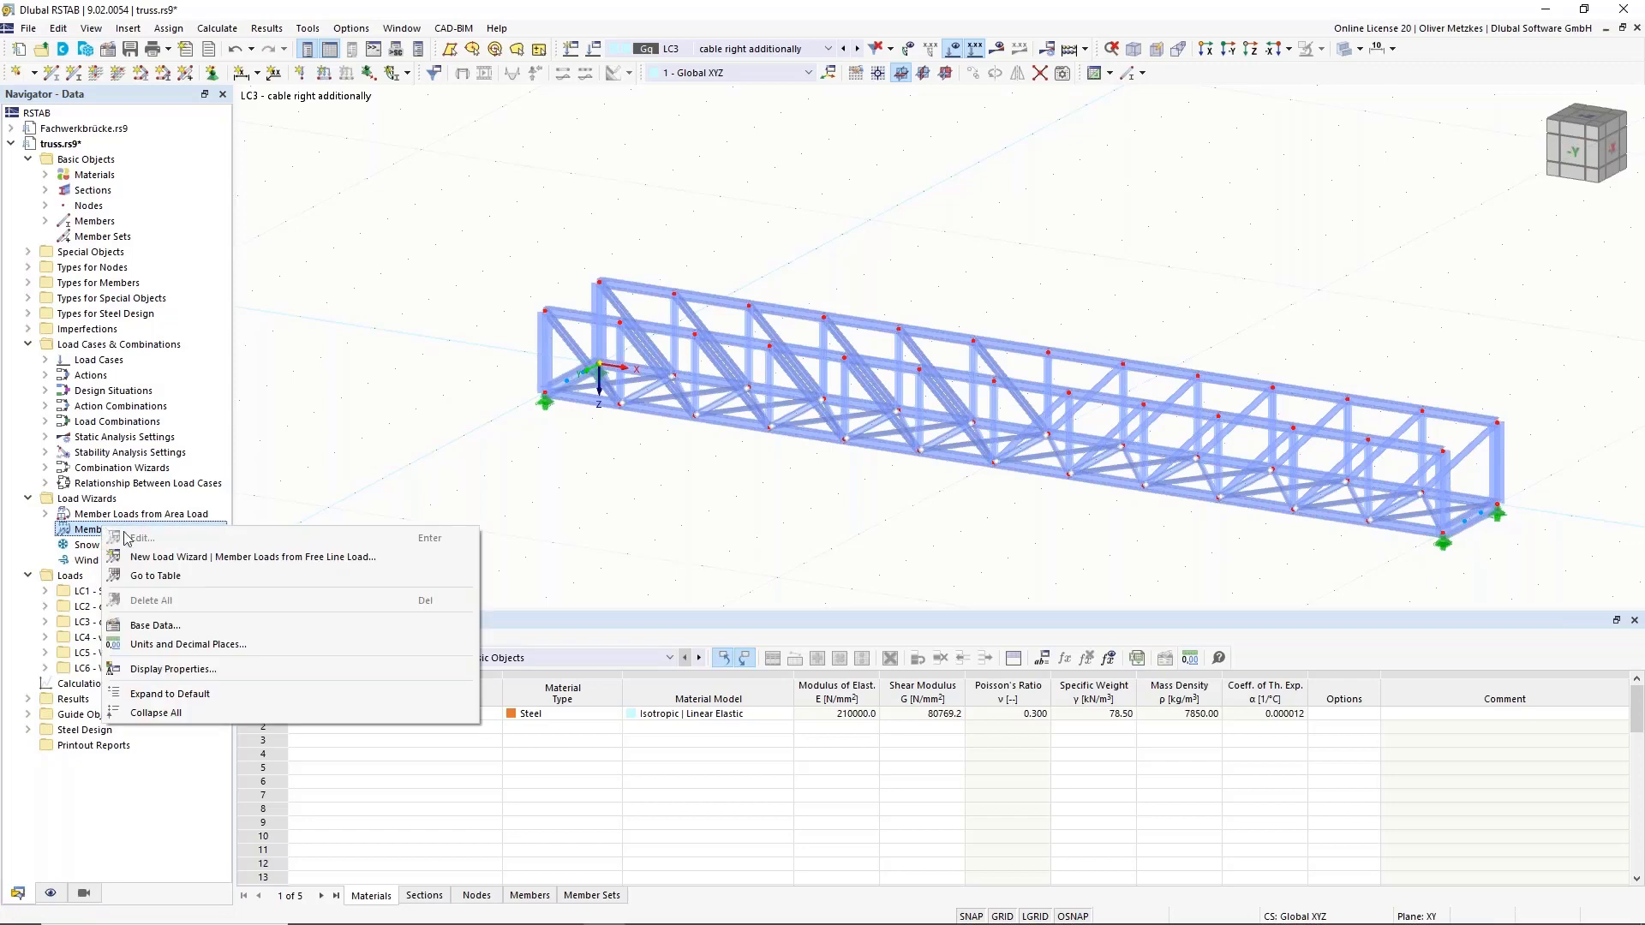
{"action": "left_click", "coordinate": [169, 557]}
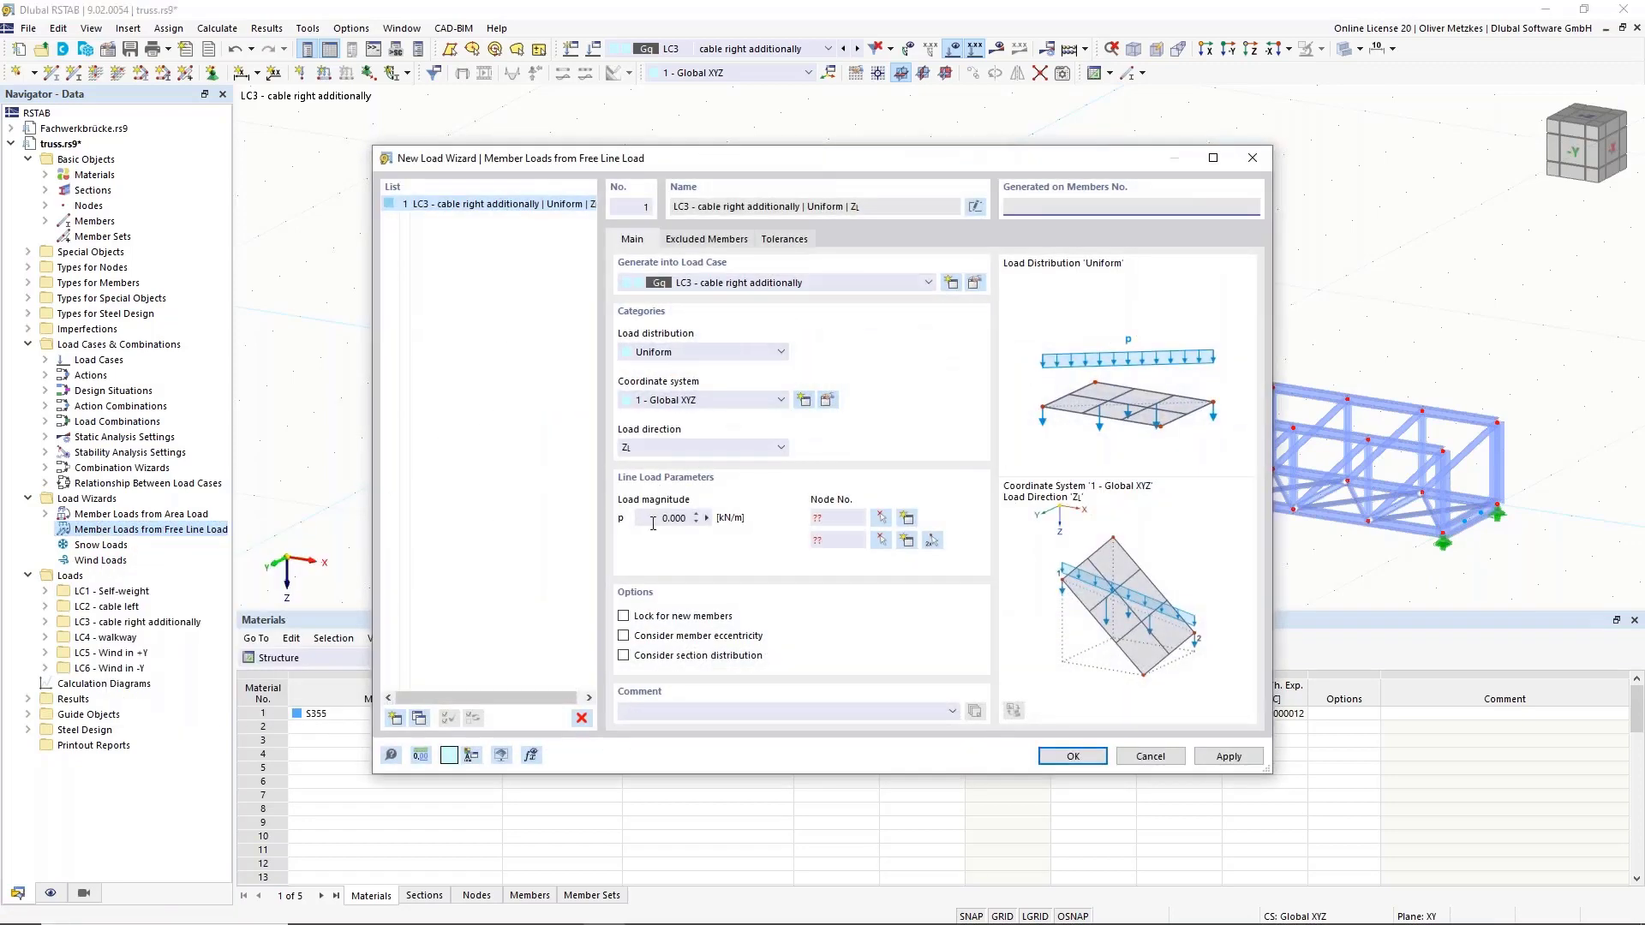
{"action": "left_click", "coordinate": [650, 520]}
{"action": "type", "text": "1"}
Run the line load from node 55 to node 56 and check the excluded members.
{"action": "left_click", "coordinate": [932, 543]}
{"action": "left_click", "coordinate": [673, 399]}
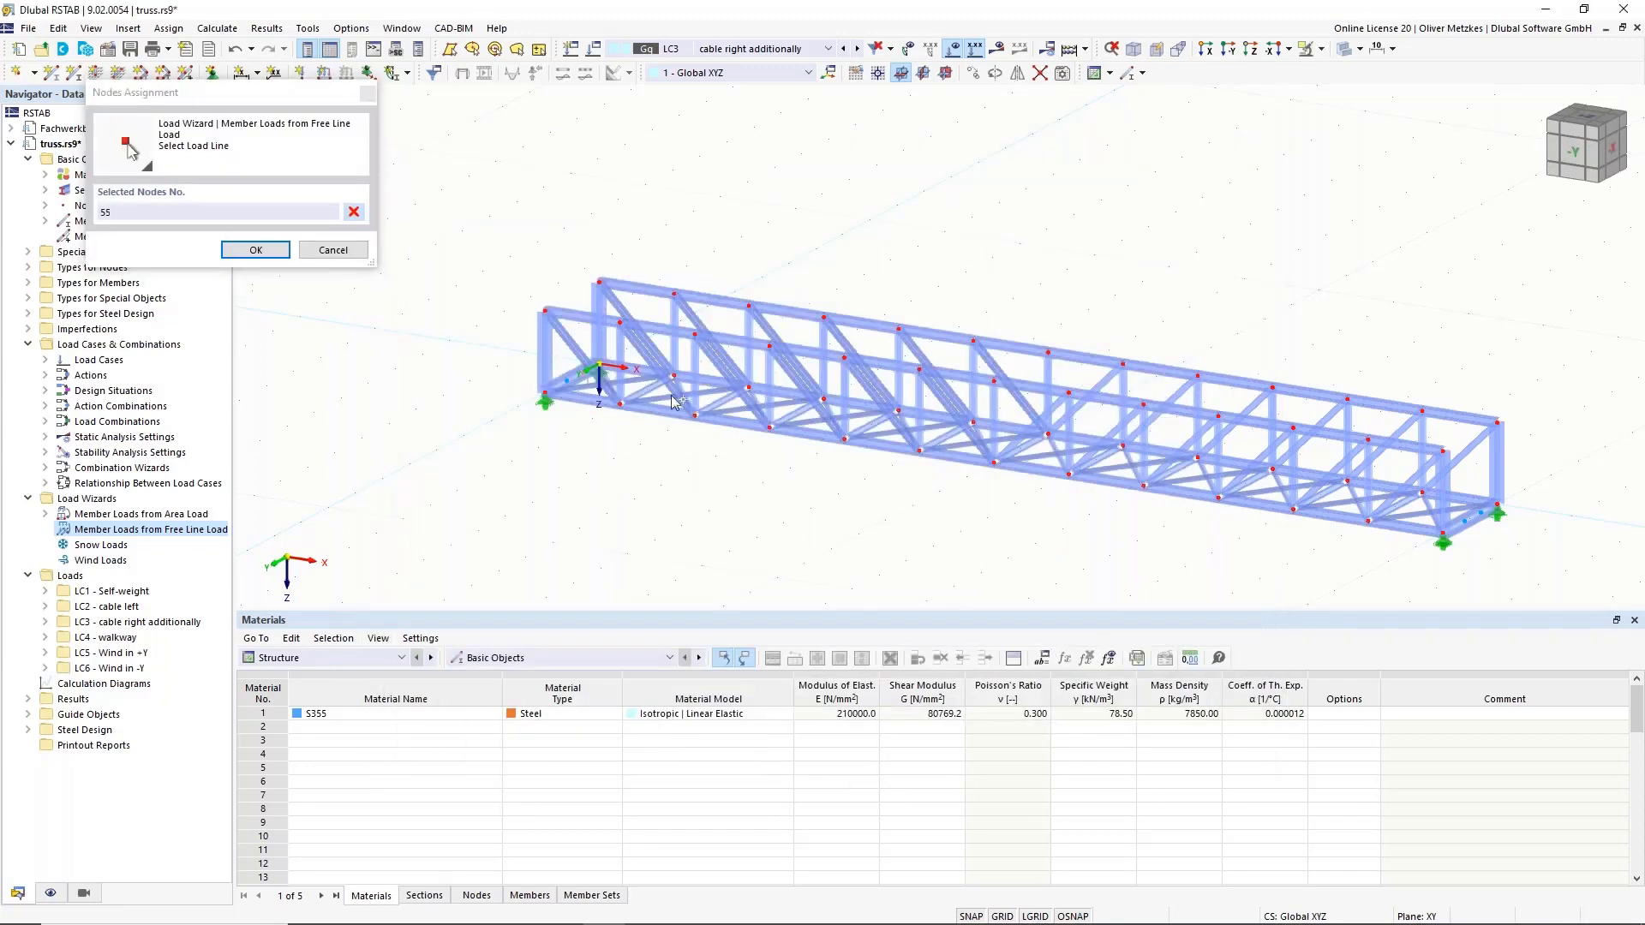
{"action": "left_click", "coordinate": [1484, 517]}
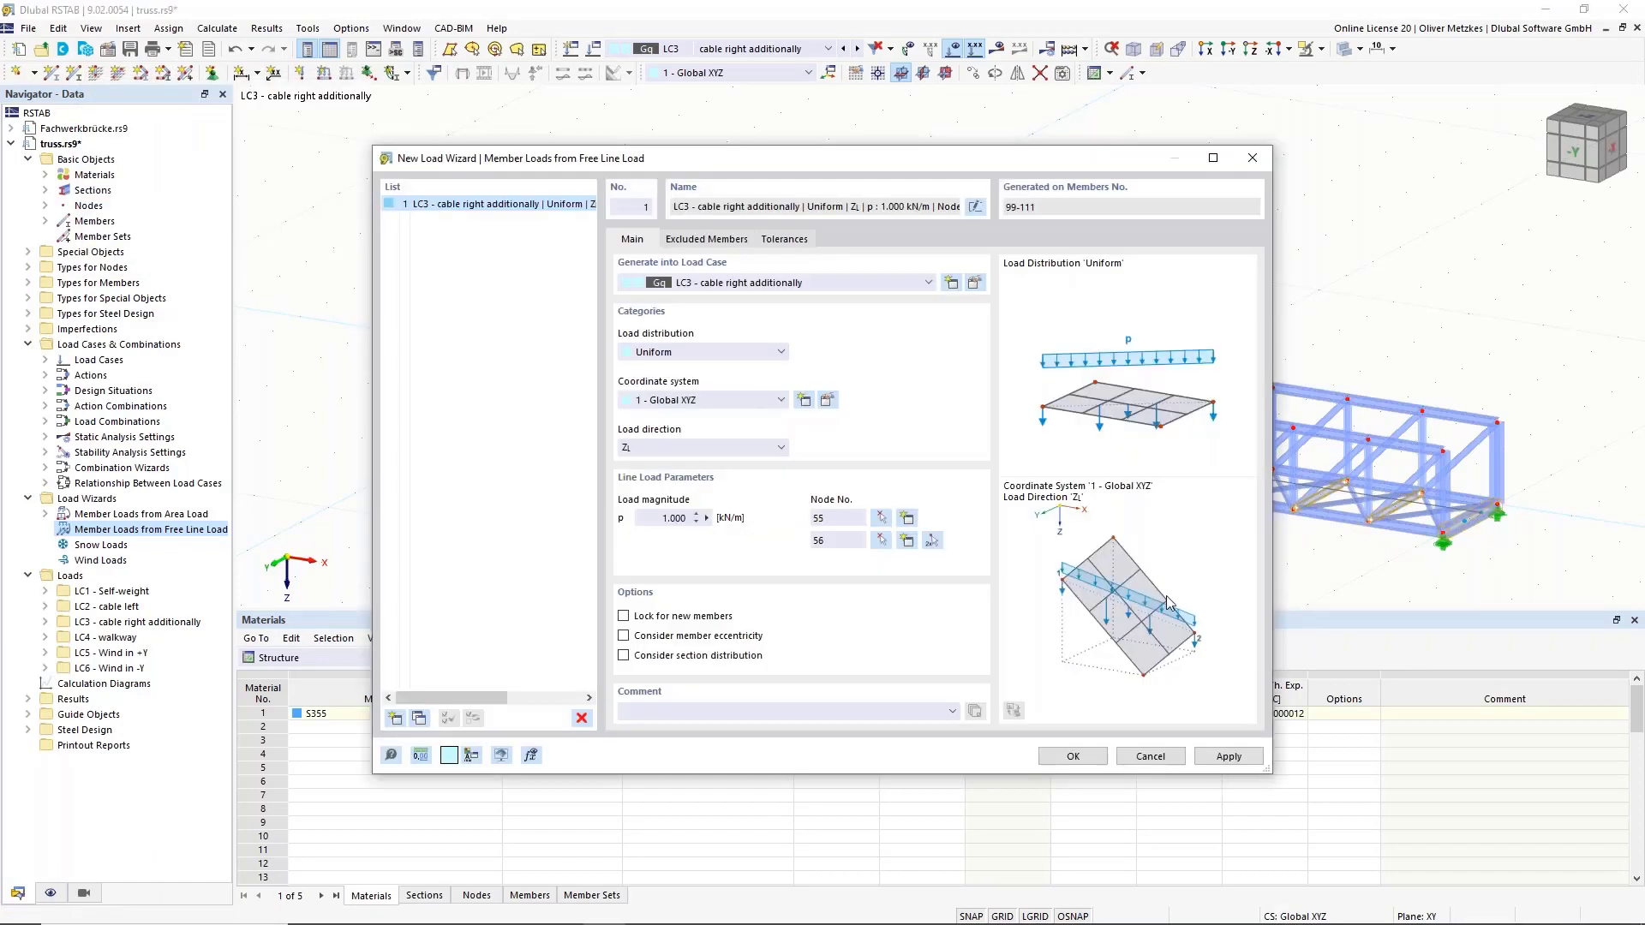
{"action": "left_click", "coordinate": [714, 239]}
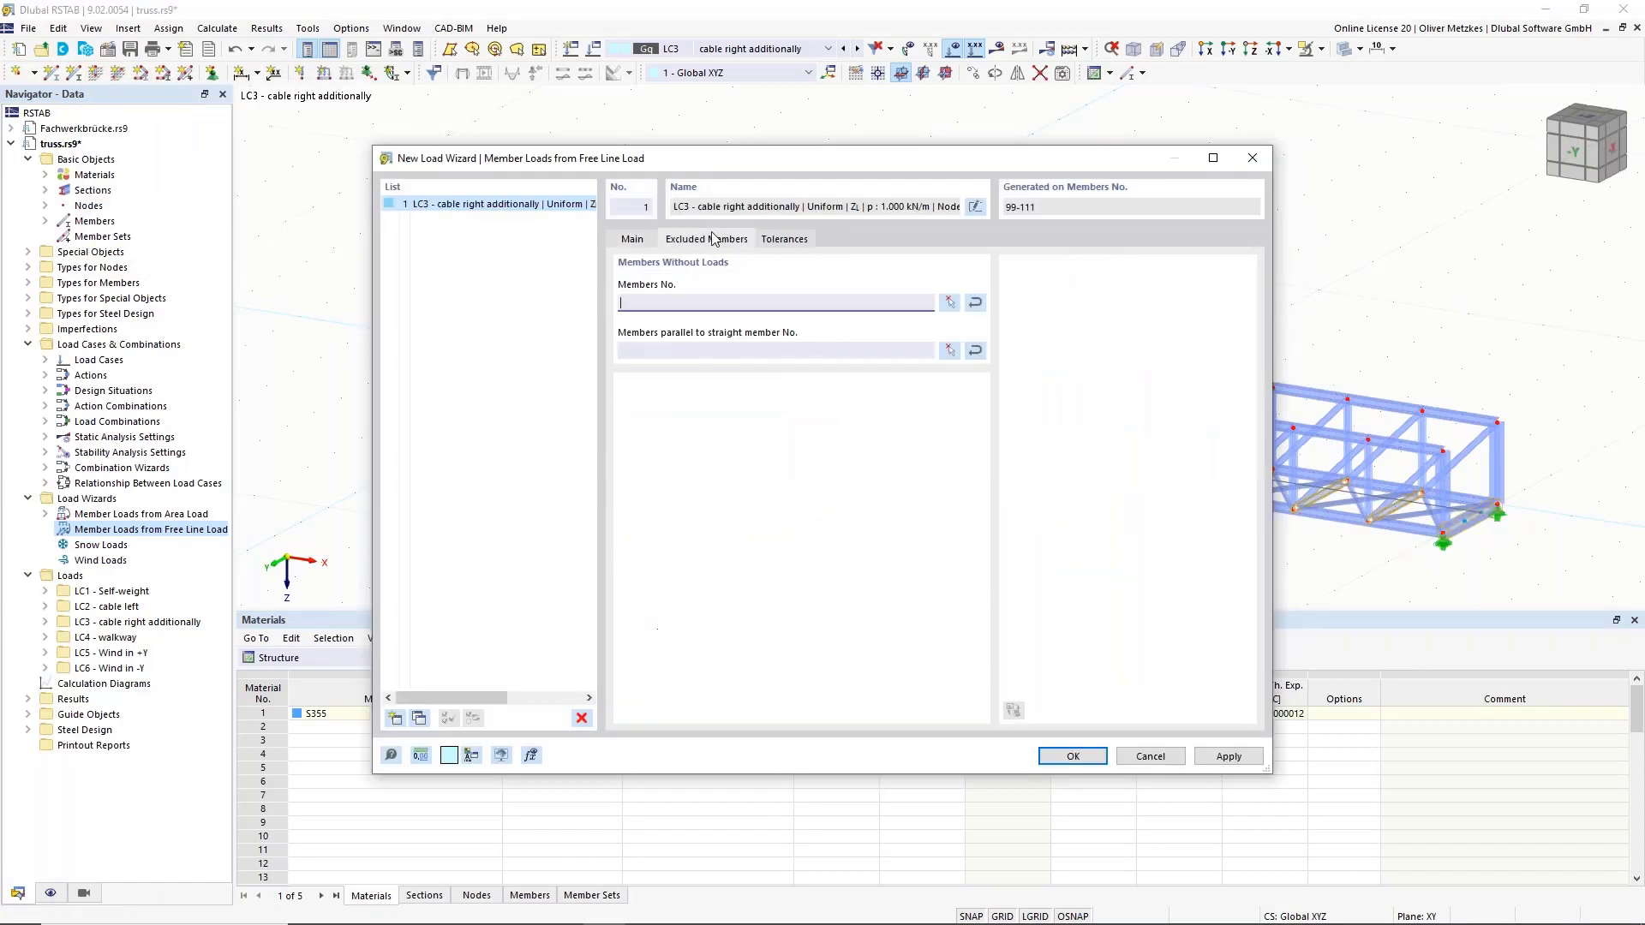
{"action": "left_click_drag", "start_coordinate": [727, 159], "coordinate": [879, 557]}
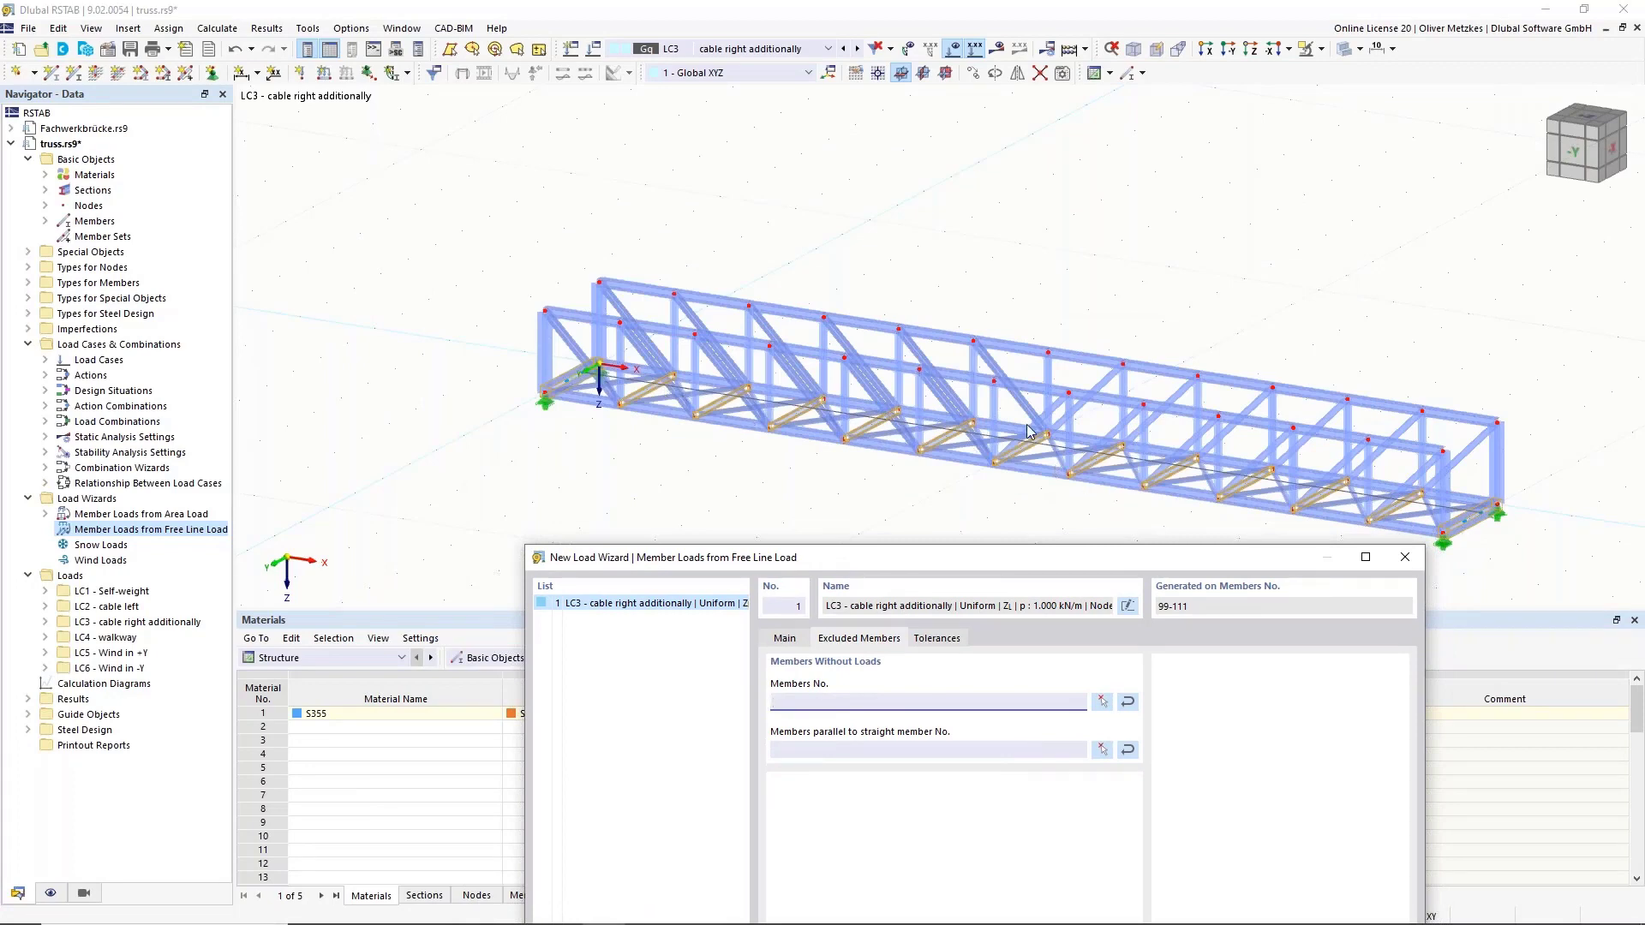
{"action": "left_click_drag", "start_coordinate": [990, 557], "coordinate": [873, 43]}
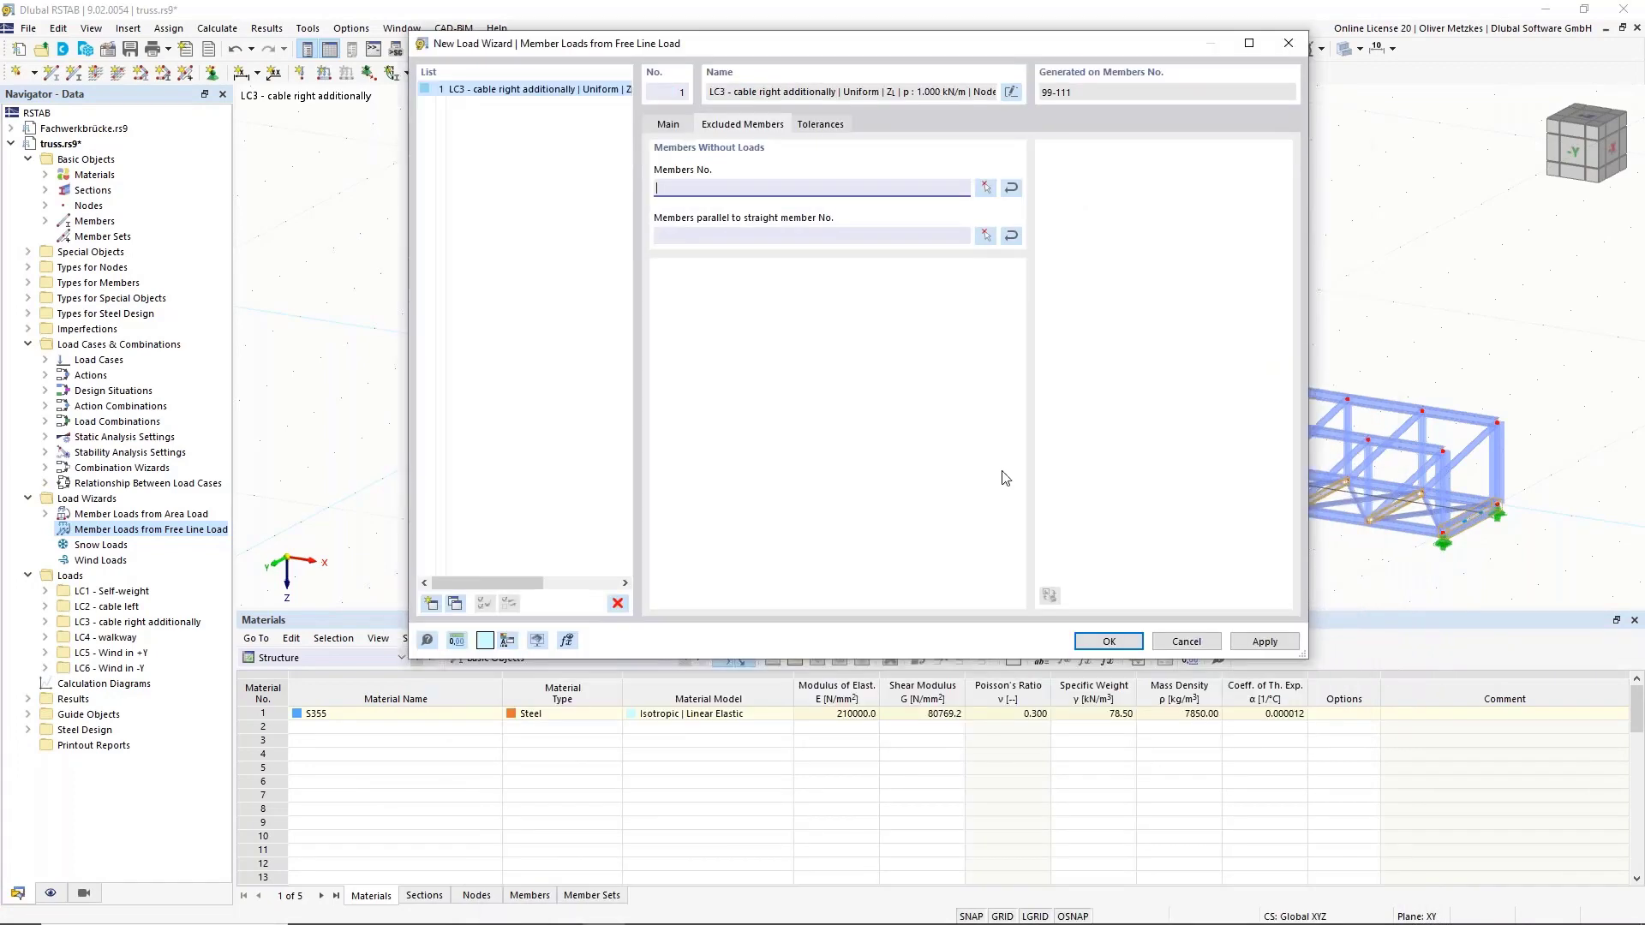
Confirm the LC3 free line load and show its generated member loads separately in kN.
{"action": "left_click", "coordinate": [1111, 641]}
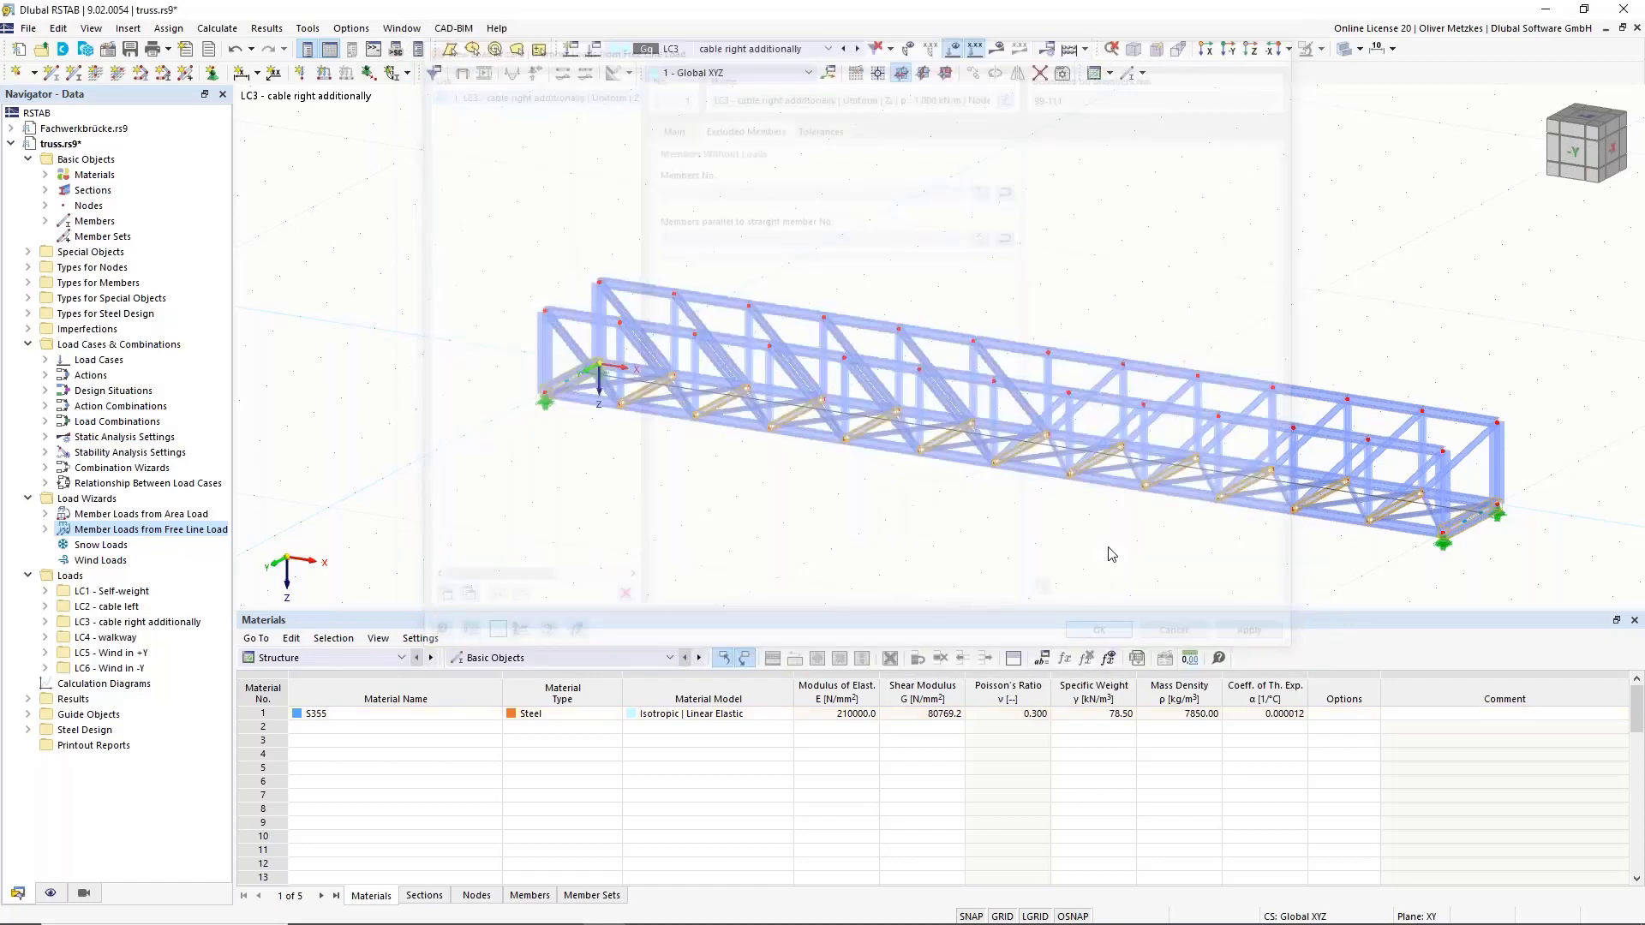
{"action": "middle_click_drag", "start_coordinate": [922, 529], "coordinate": [716, 469], "text": "ctrl"}
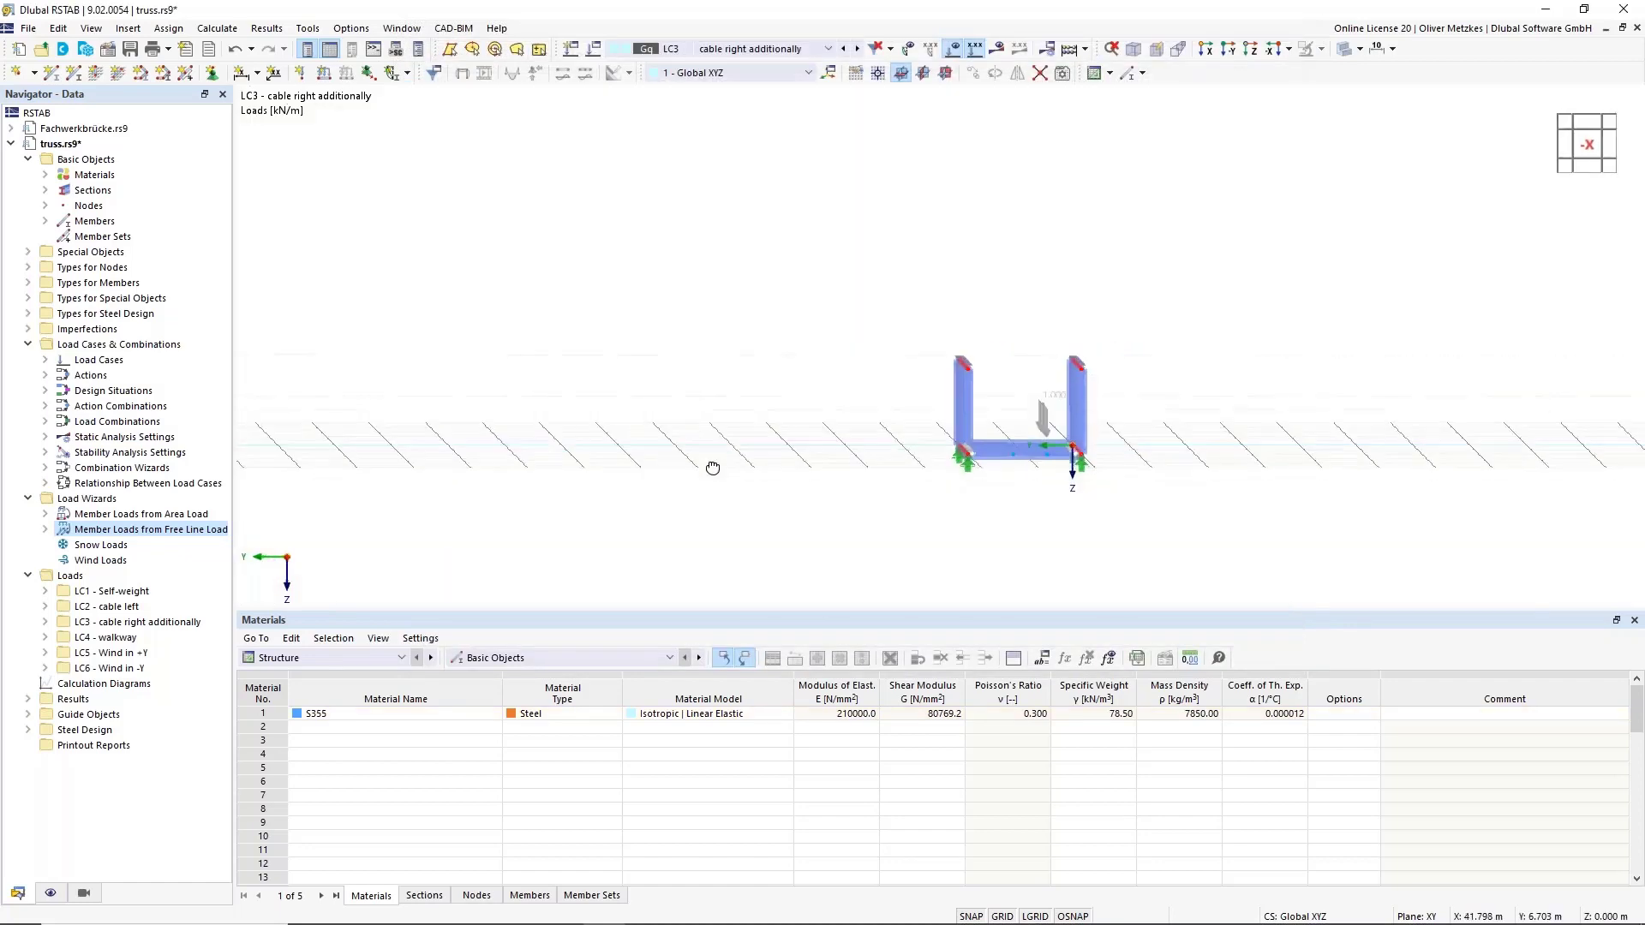
{"action": "right_click", "coordinate": [1050, 398]}
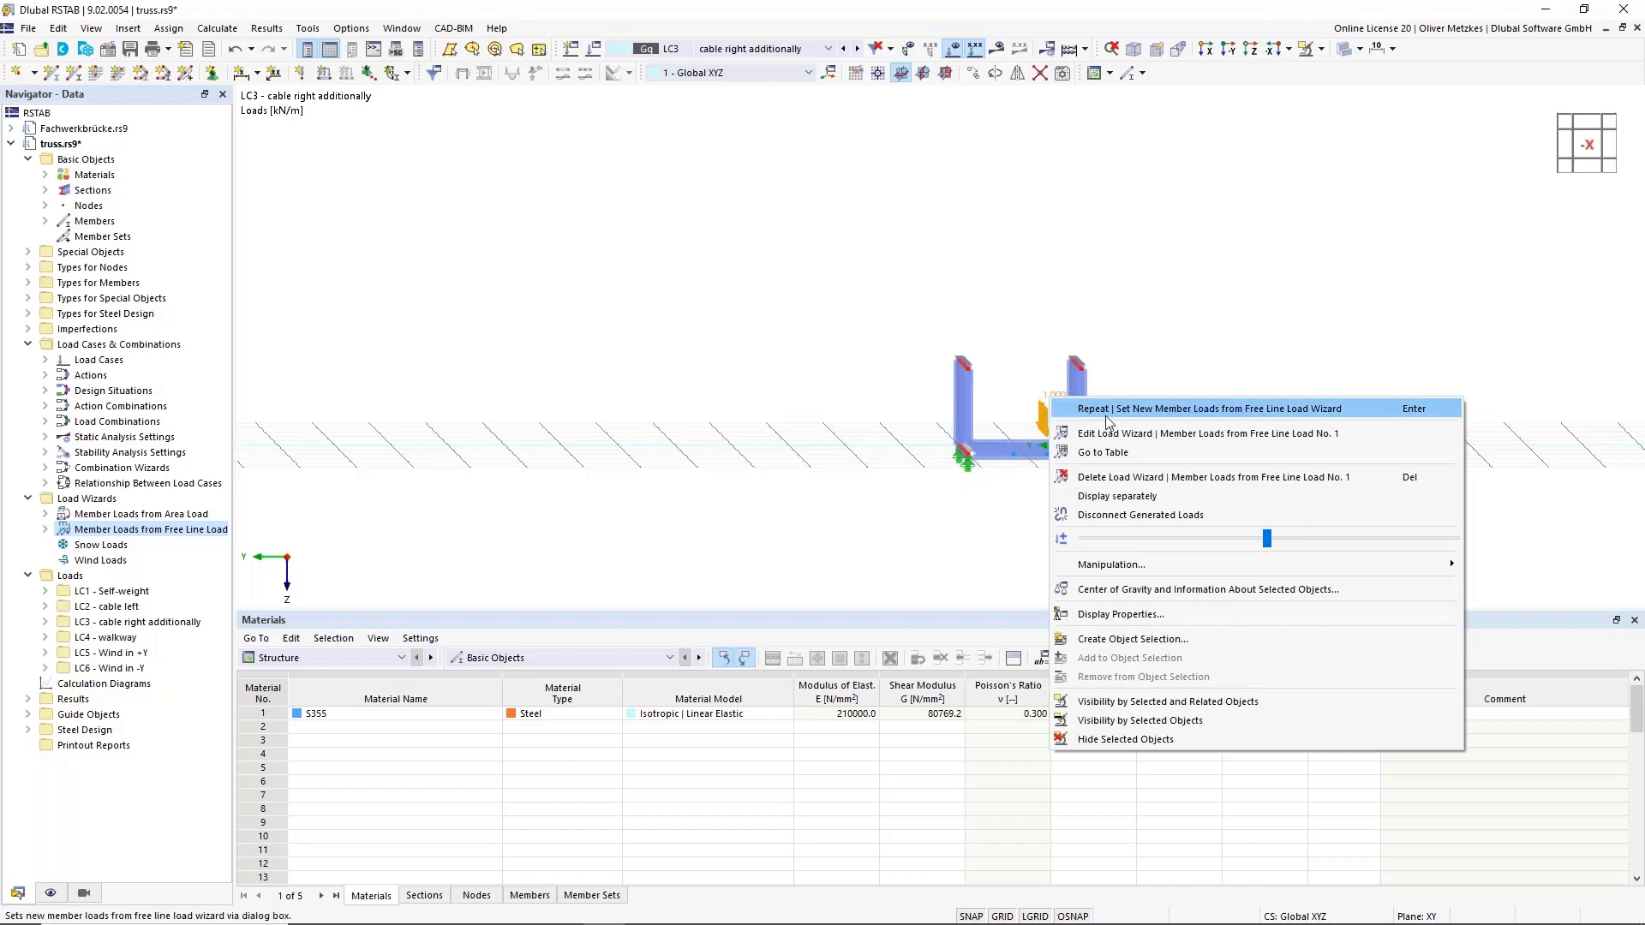
{"action": "left_click", "coordinate": [1114, 496]}
Toggle the cable load's display back, then make LC4 walkway the active load case.
{"action": "middle_click_drag", "start_coordinate": [830, 419], "coordinate": [1028, 546], "text": "ctrl"}
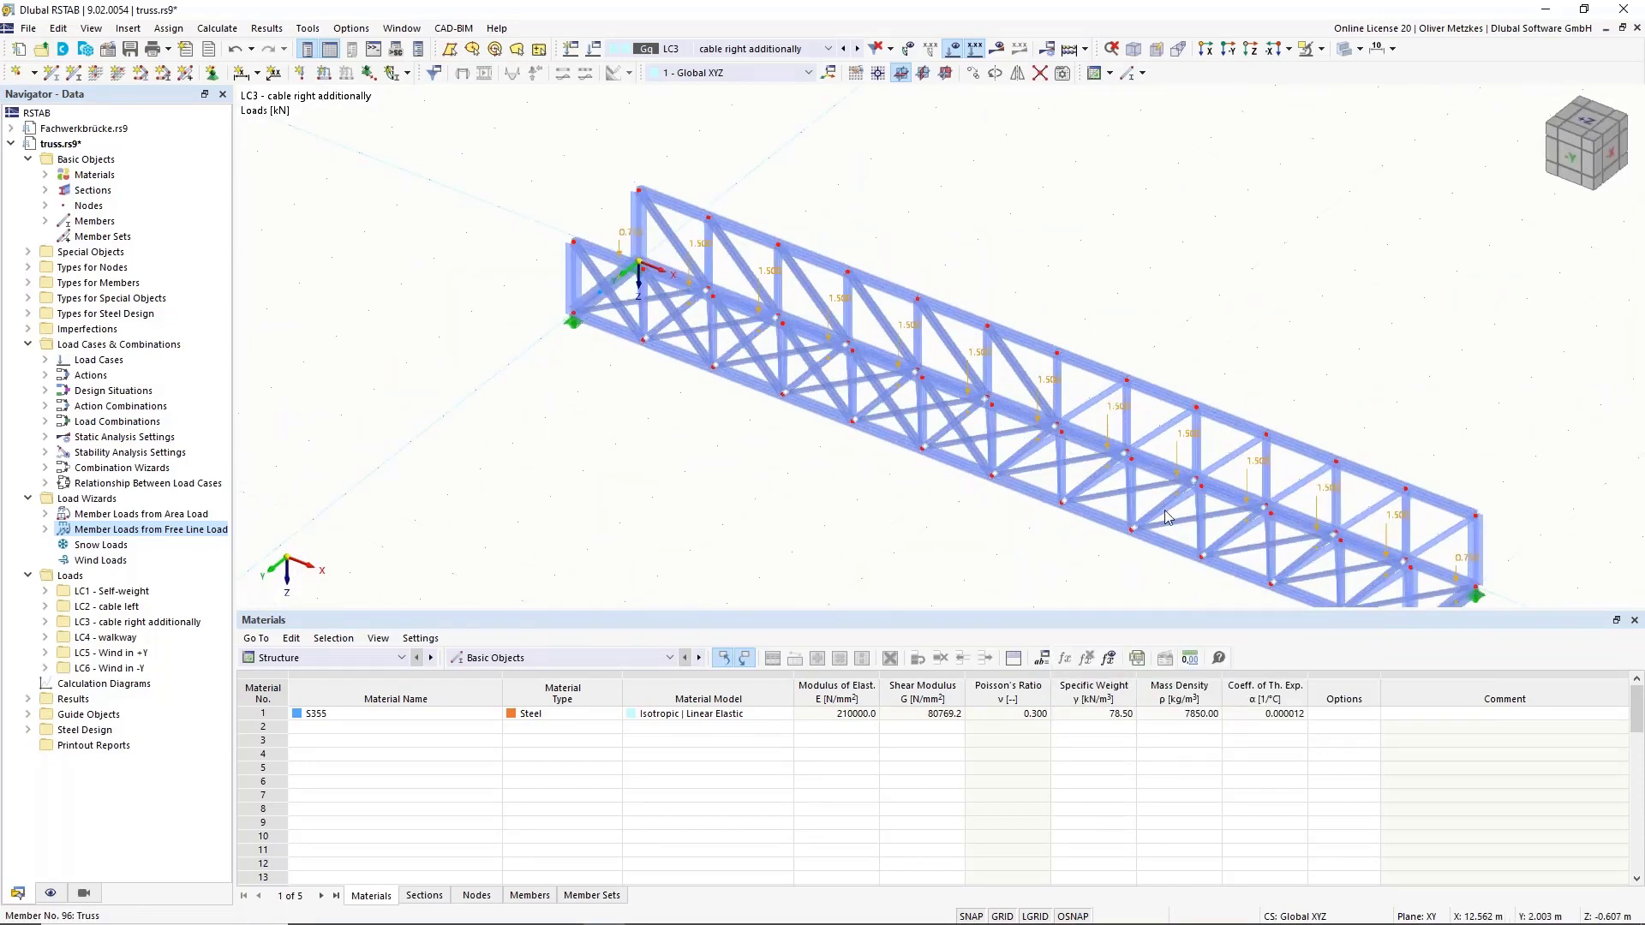
{"action": "right_click", "coordinate": [838, 306]}
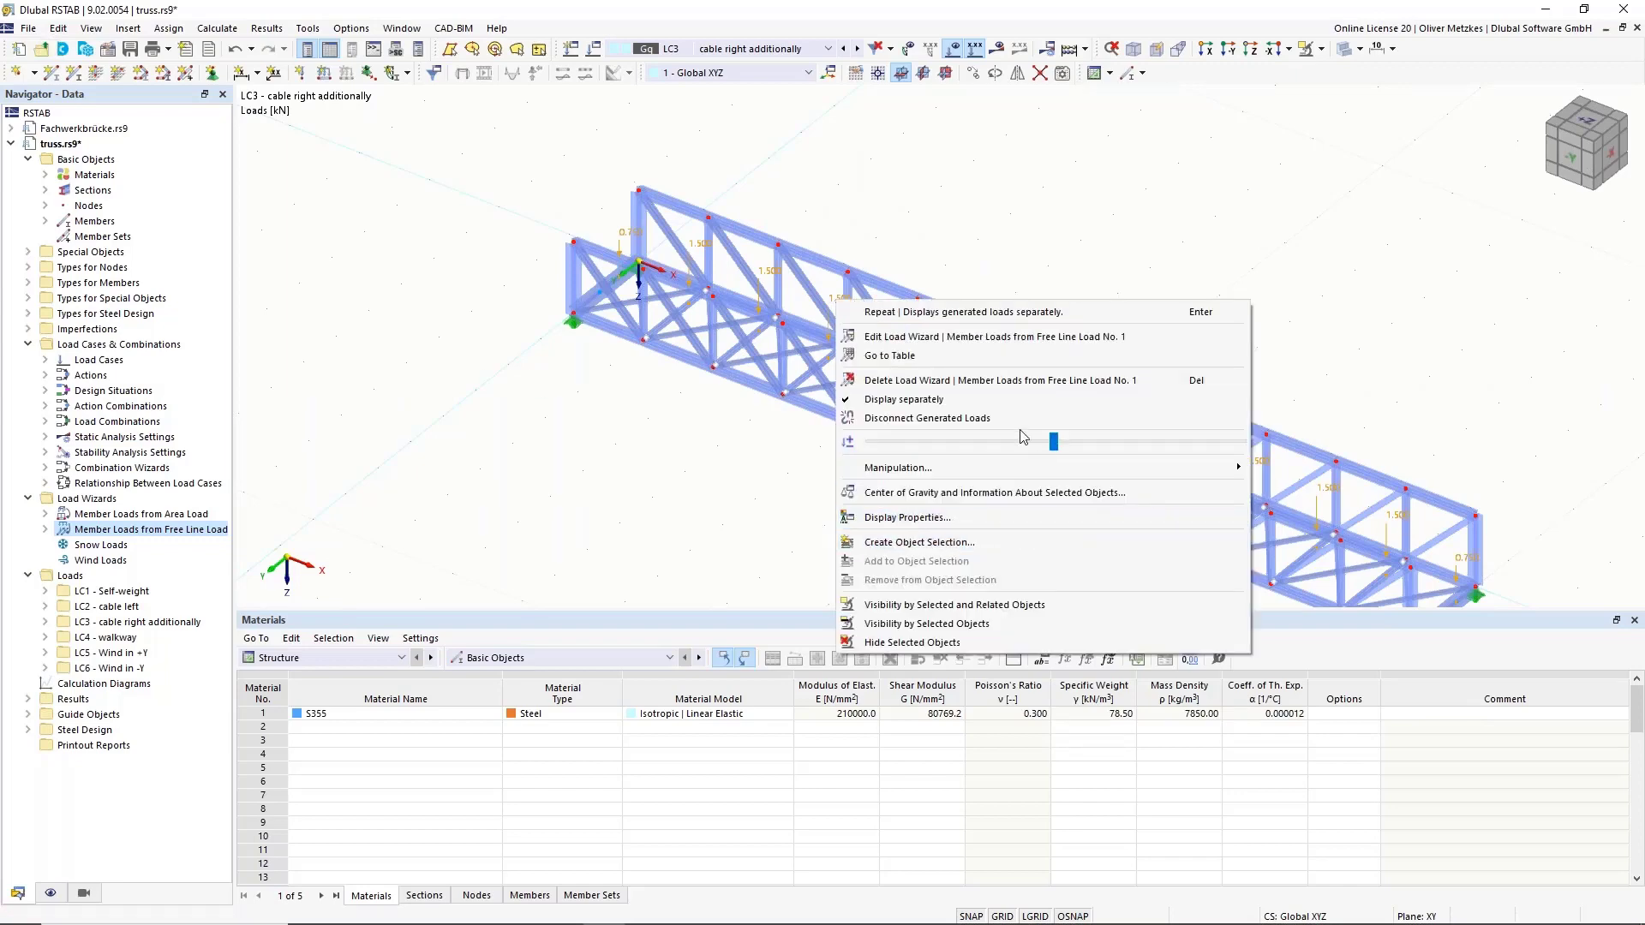
{"action": "left_click", "coordinate": [958, 400]}
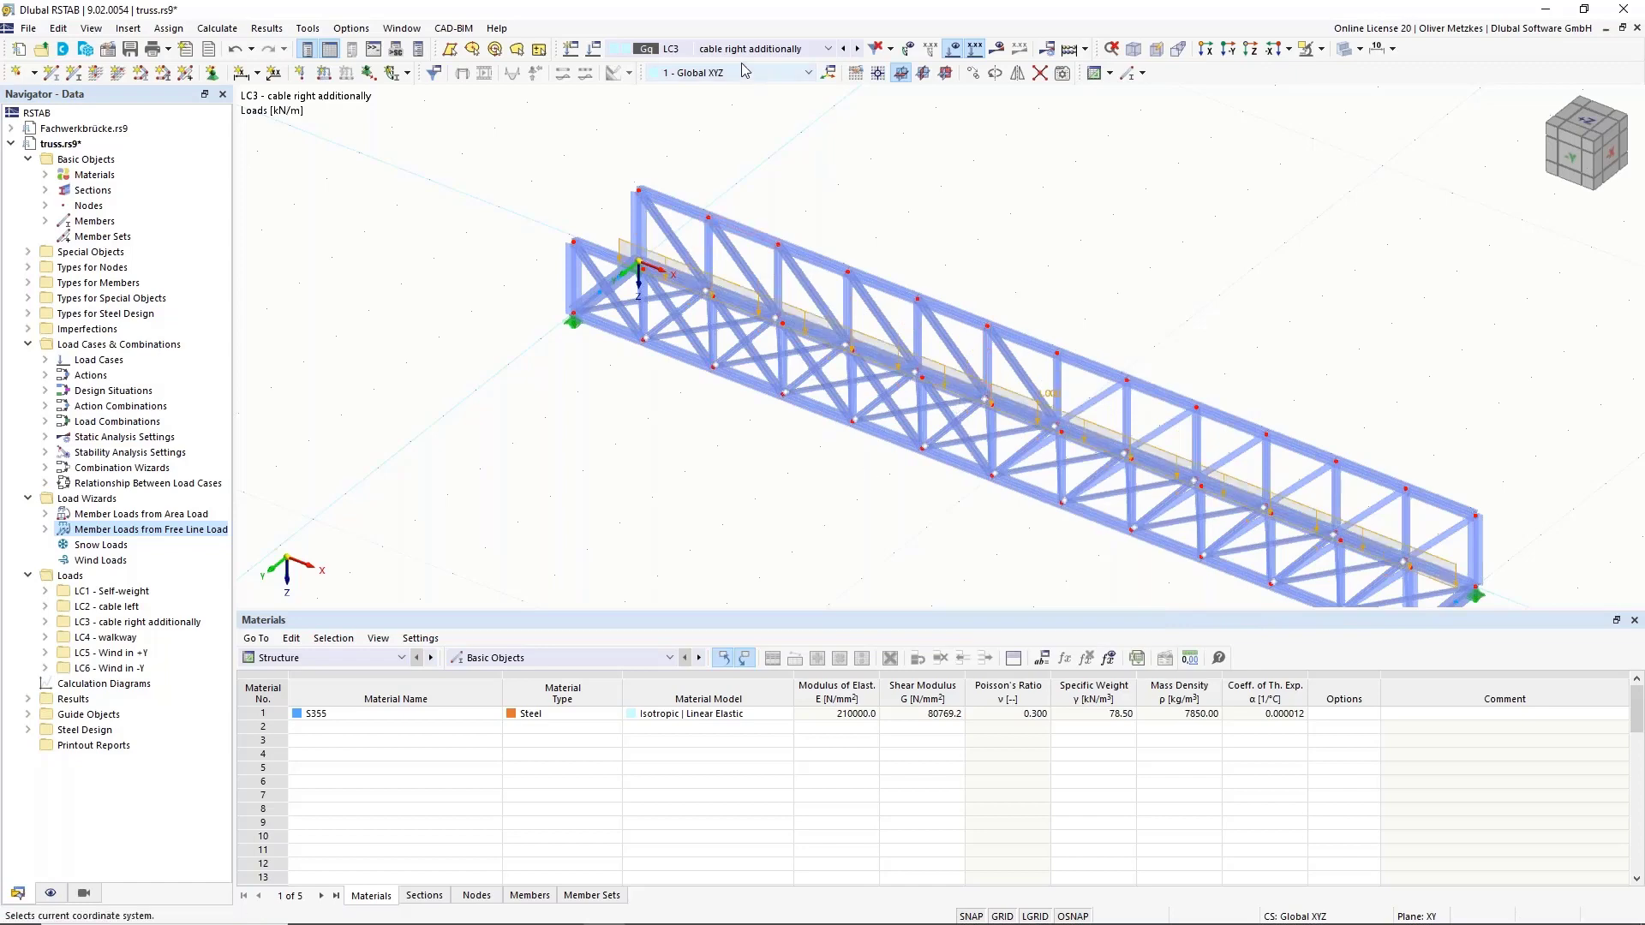
{"action": "left_click", "coordinate": [857, 48]}
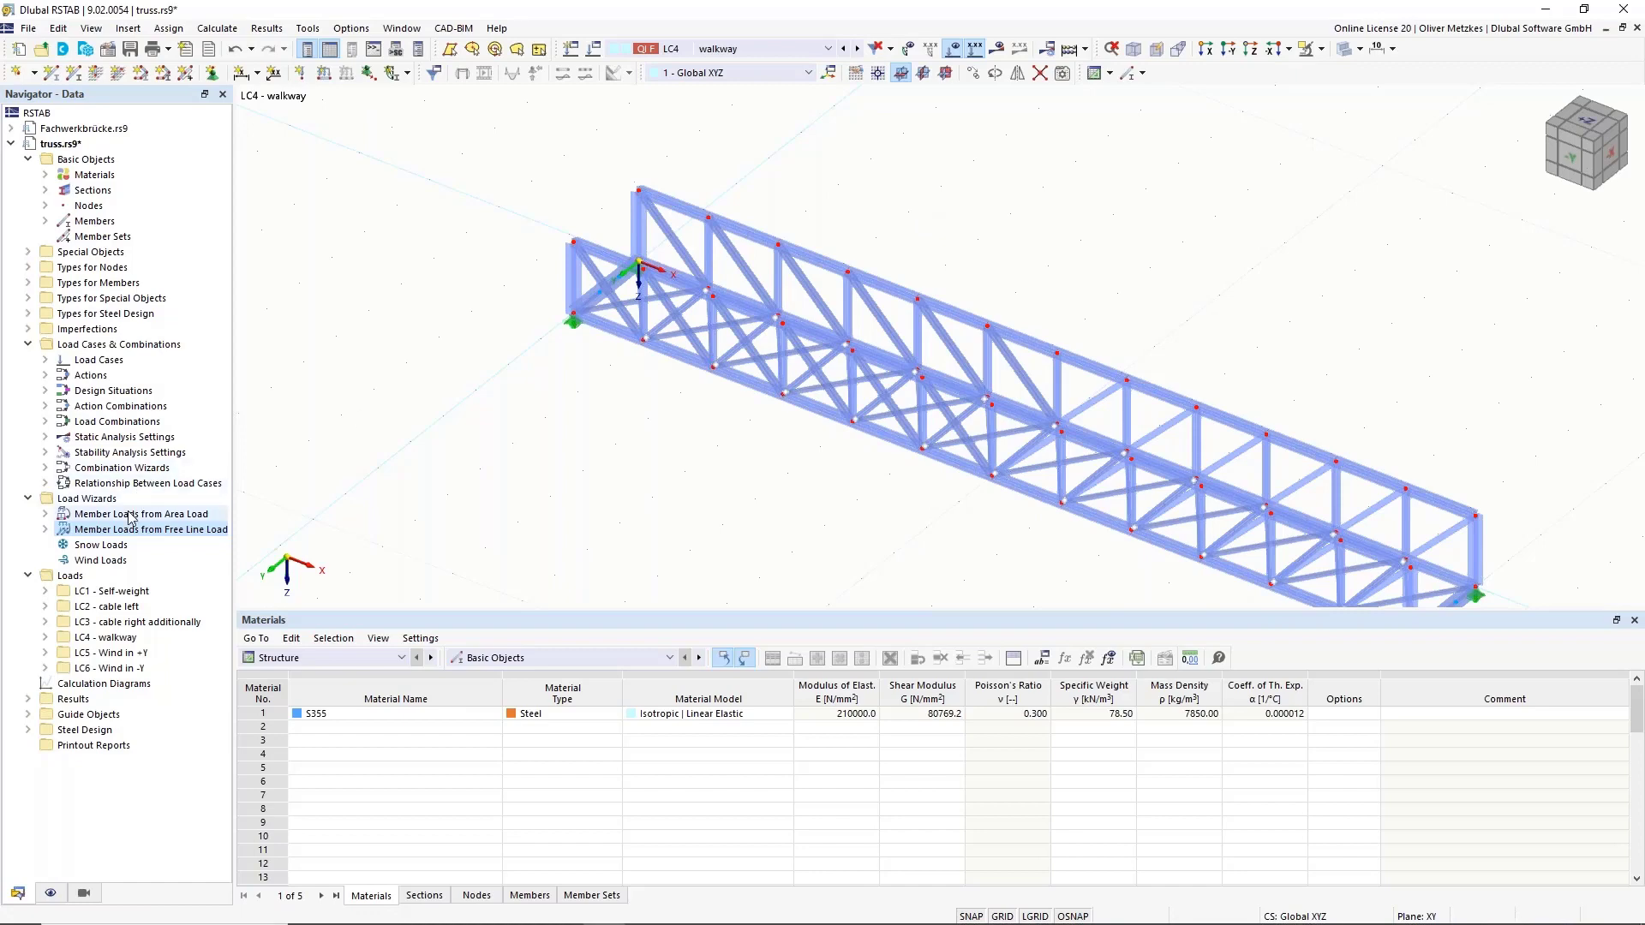
{"action": "left_click", "coordinate": [65, 514]}
Start a new Member Loads from Area Load wizard with p = 30 kN/m².
{"action": "right_click", "coordinate": [121, 514]}
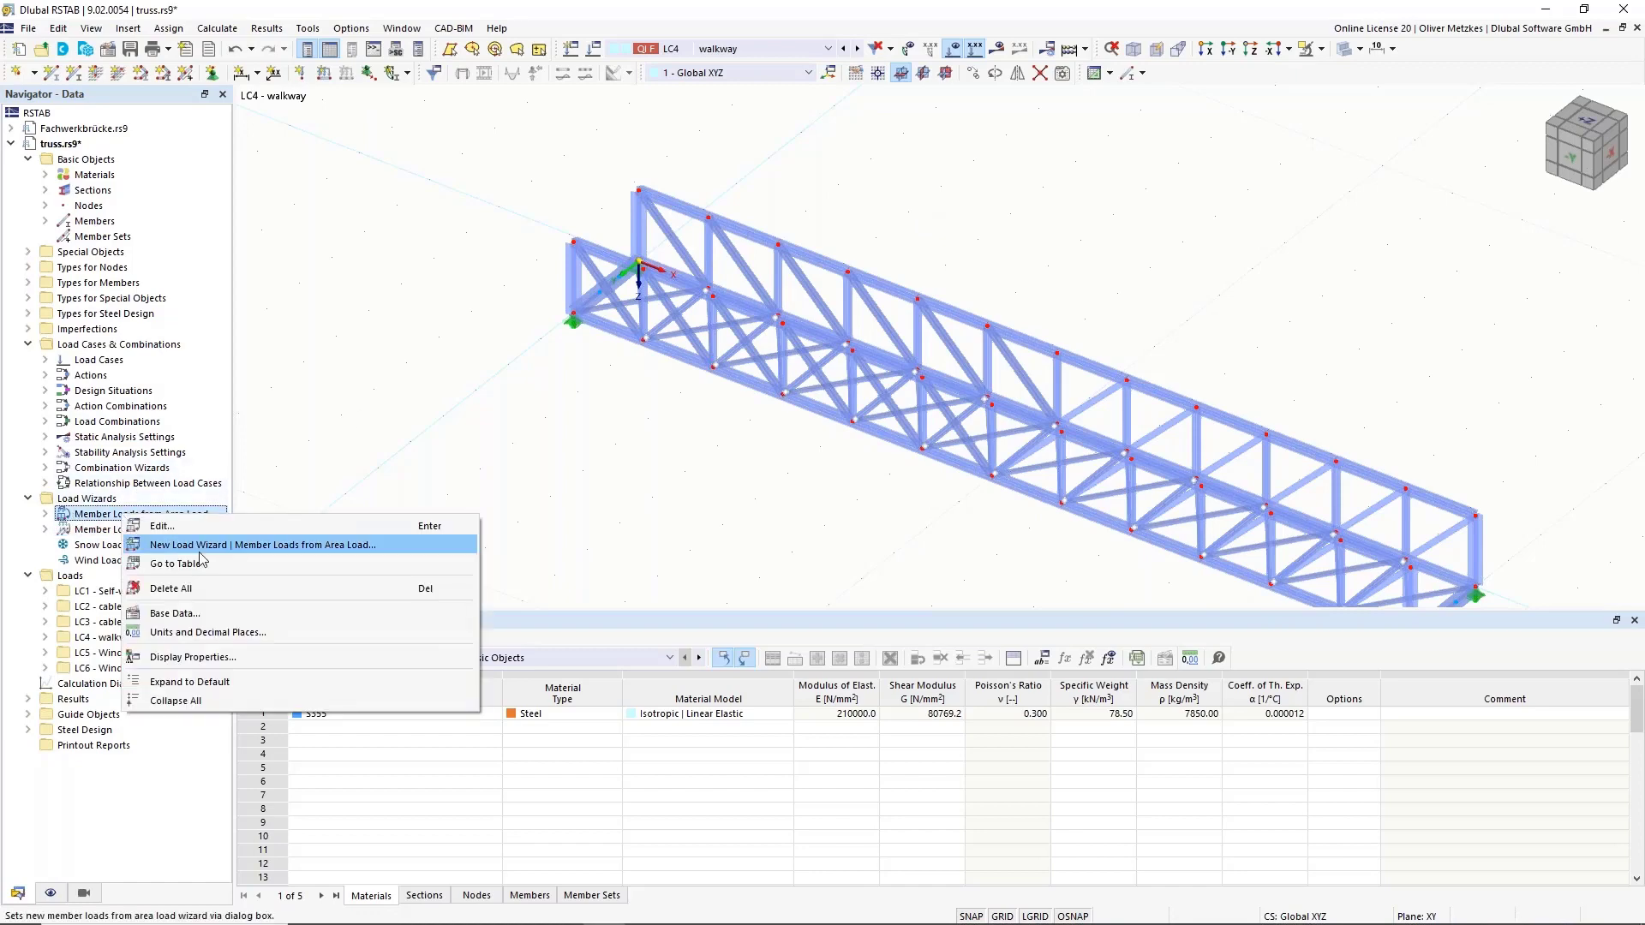
{"action": "left_click", "coordinate": [202, 548]}
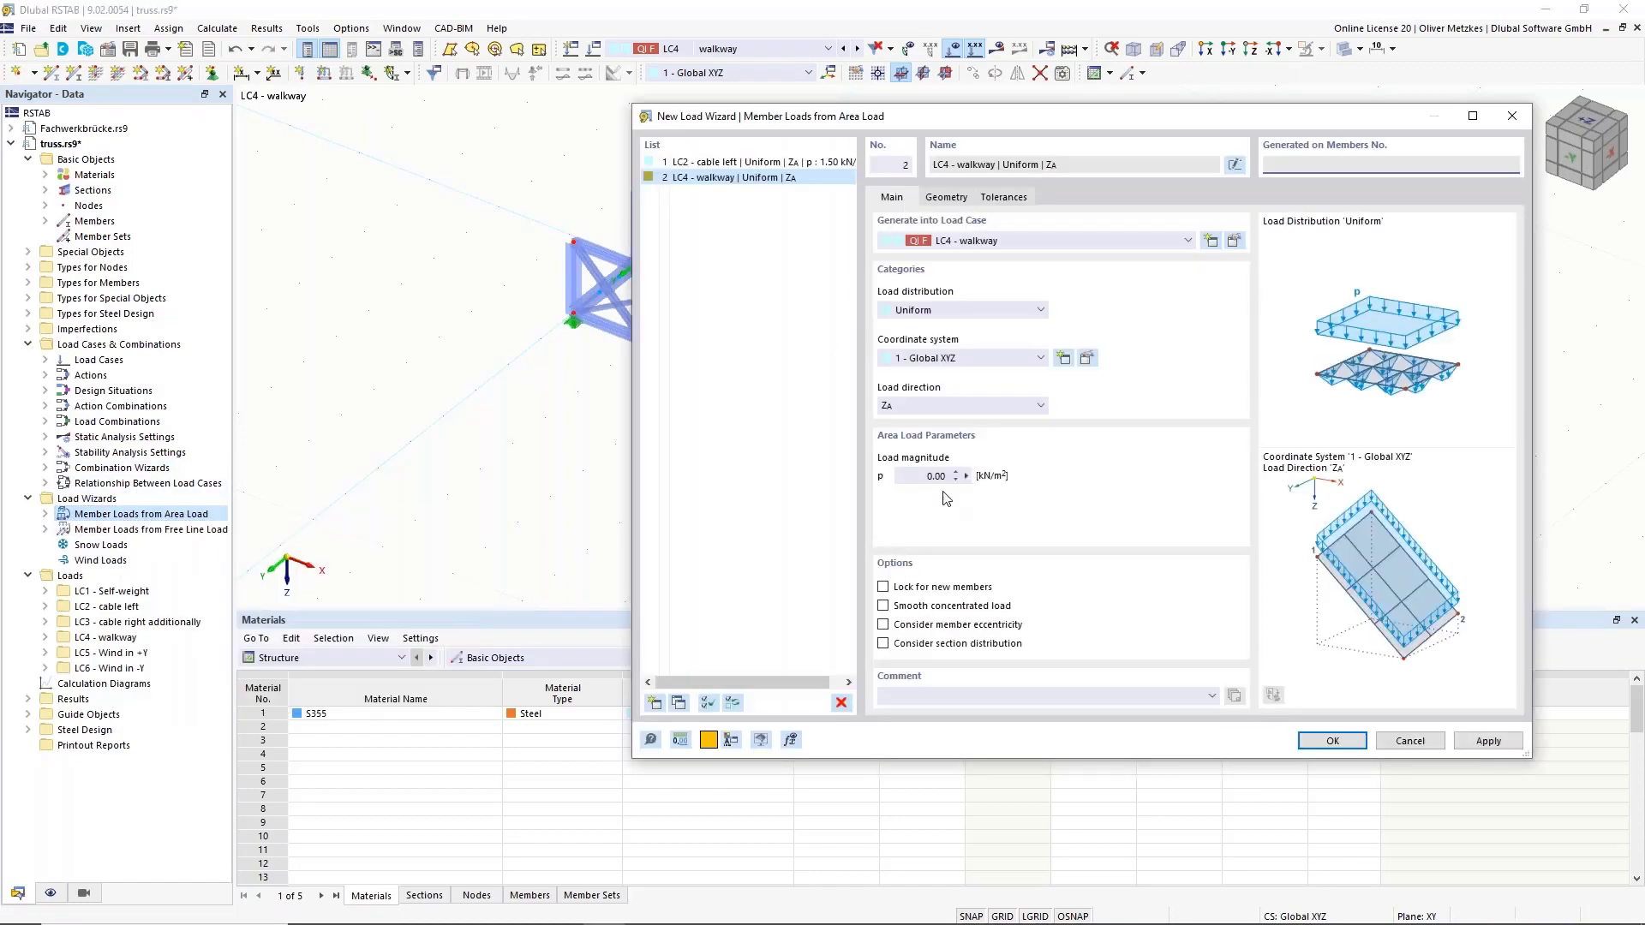
{"action": "left_click", "coordinate": [924, 478]}
{"action": "left_click", "coordinate": [947, 198]}
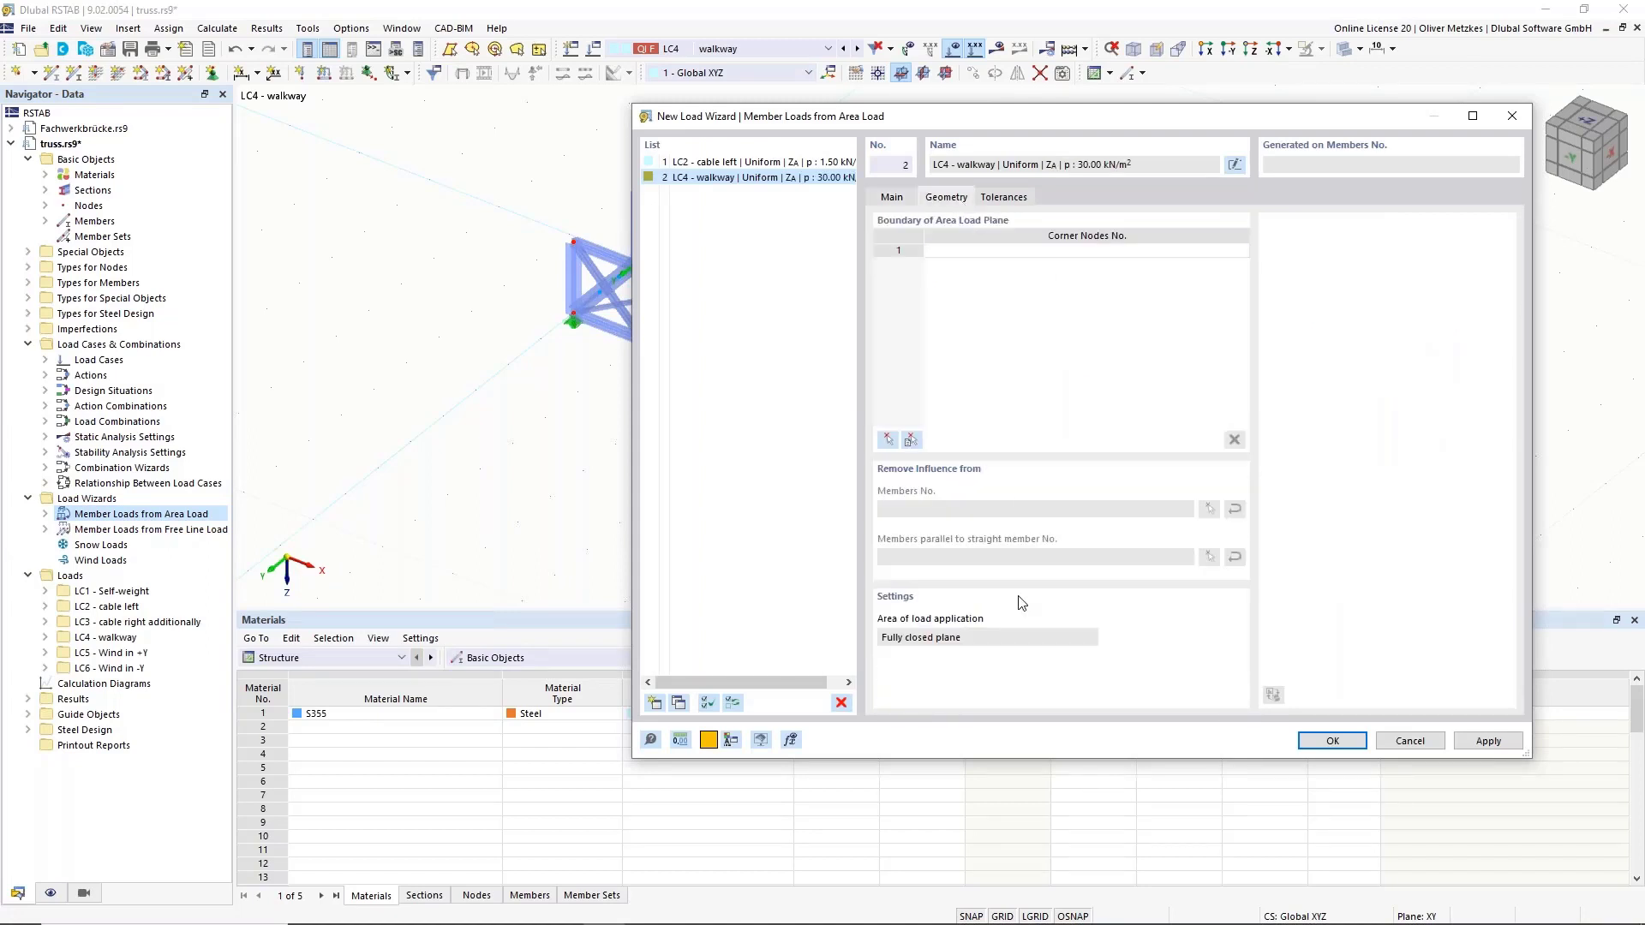
Define the walkway load area by picking corner nodes 1, 2, 54 and 53.
{"action": "left_click", "coordinate": [889, 439]}
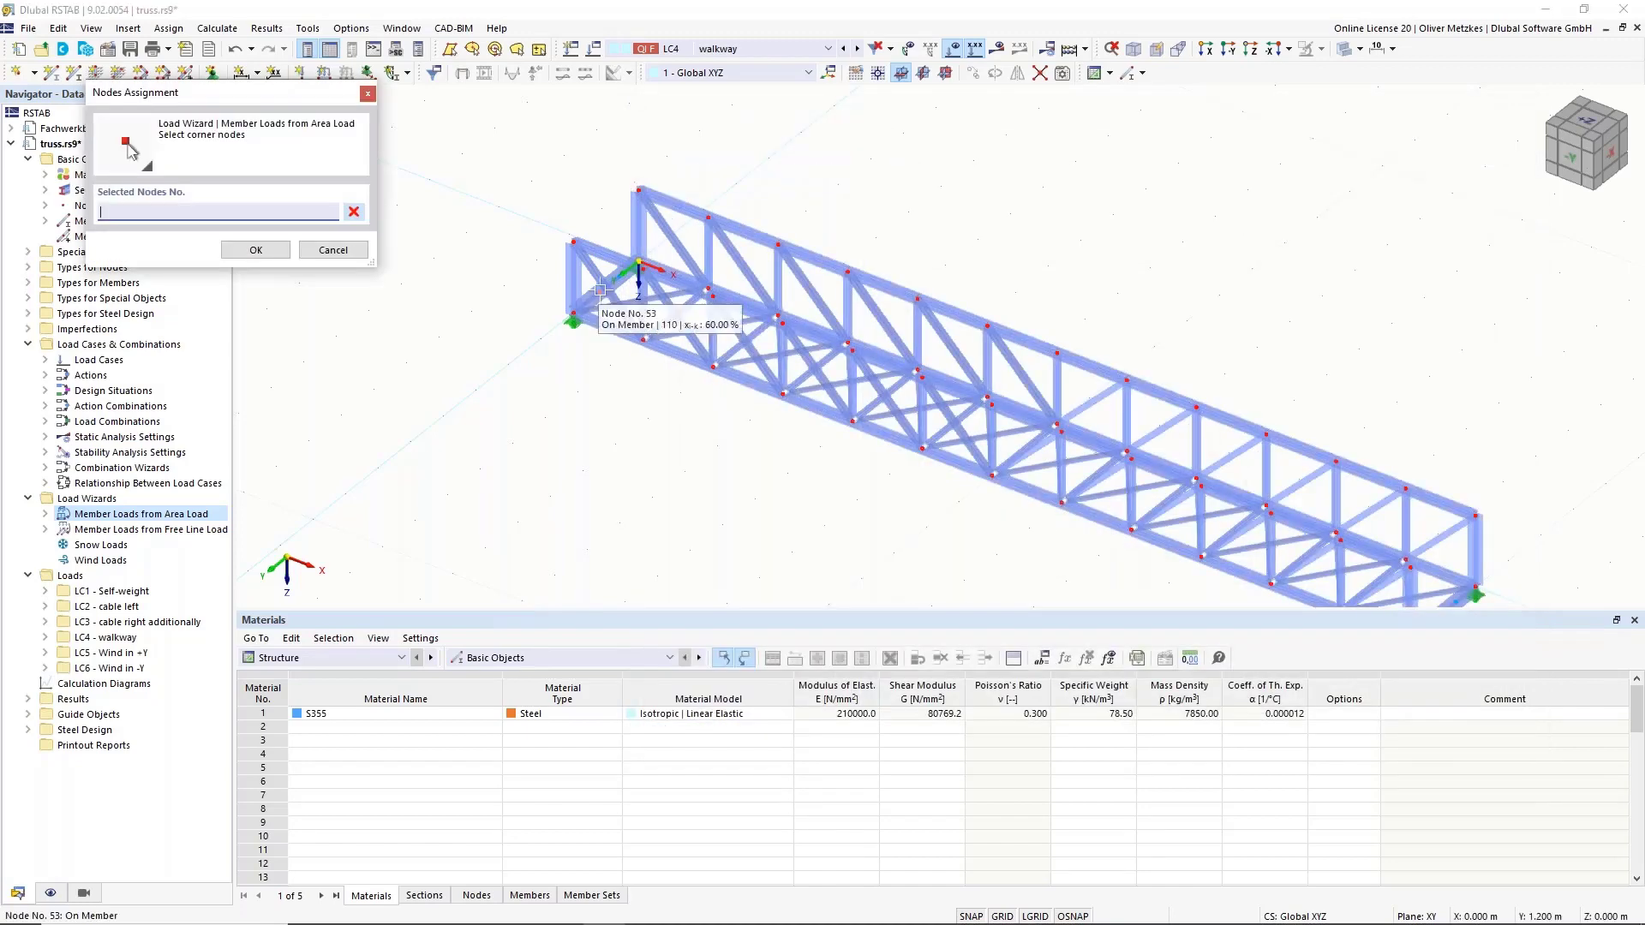
{"action": "left_click", "coordinate": [573, 322]}
{"action": "middle_click_drag", "start_coordinate": [1126, 400], "coordinate": [612, 269]}
{"action": "left_click", "coordinate": [959, 458]}
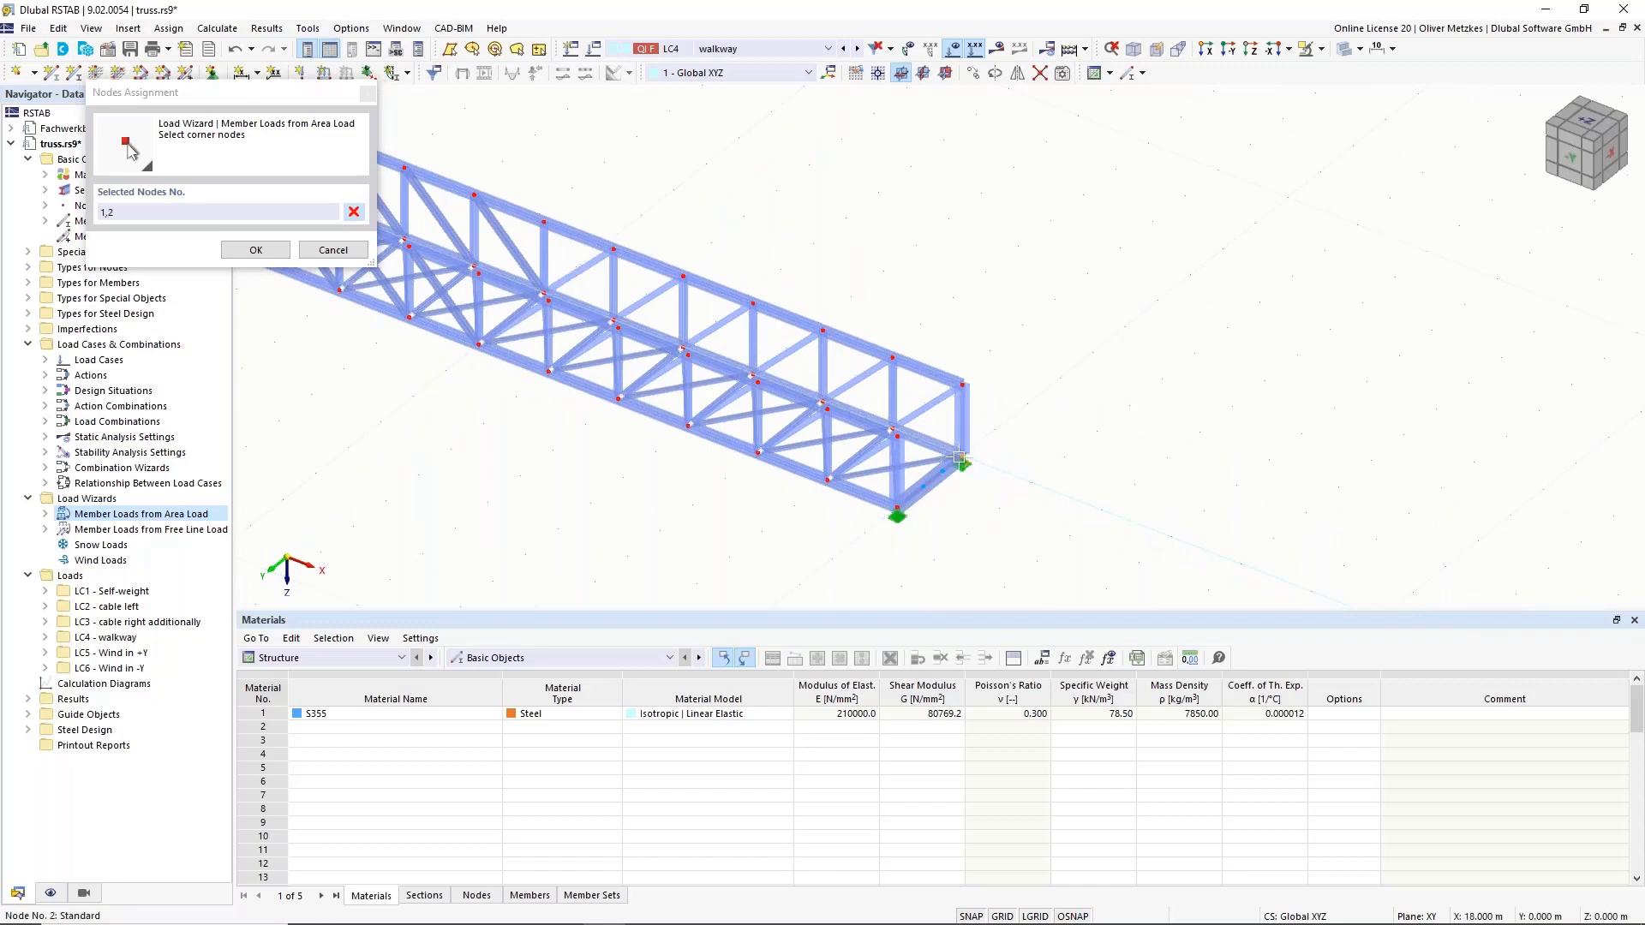
{"action": "left_click", "coordinate": [923, 486]}
{"action": "scroll", "coordinate": [532, 446], "scroll_direction": "down", "scroll_amount": 2}
{"action": "middle_click_drag", "start_coordinate": [537, 487], "coordinate": [397, 458], "text": "ctrl"}
{"action": "middle_click_drag", "start_coordinate": [407, 249], "coordinate": [677, 377]}
{"action": "scroll", "coordinate": [681, 376], "scroll_direction": "up", "scroll_amount": 4}
{"action": "scroll", "coordinate": [701, 374], "scroll_direction": "up", "scroll_amount": 2}
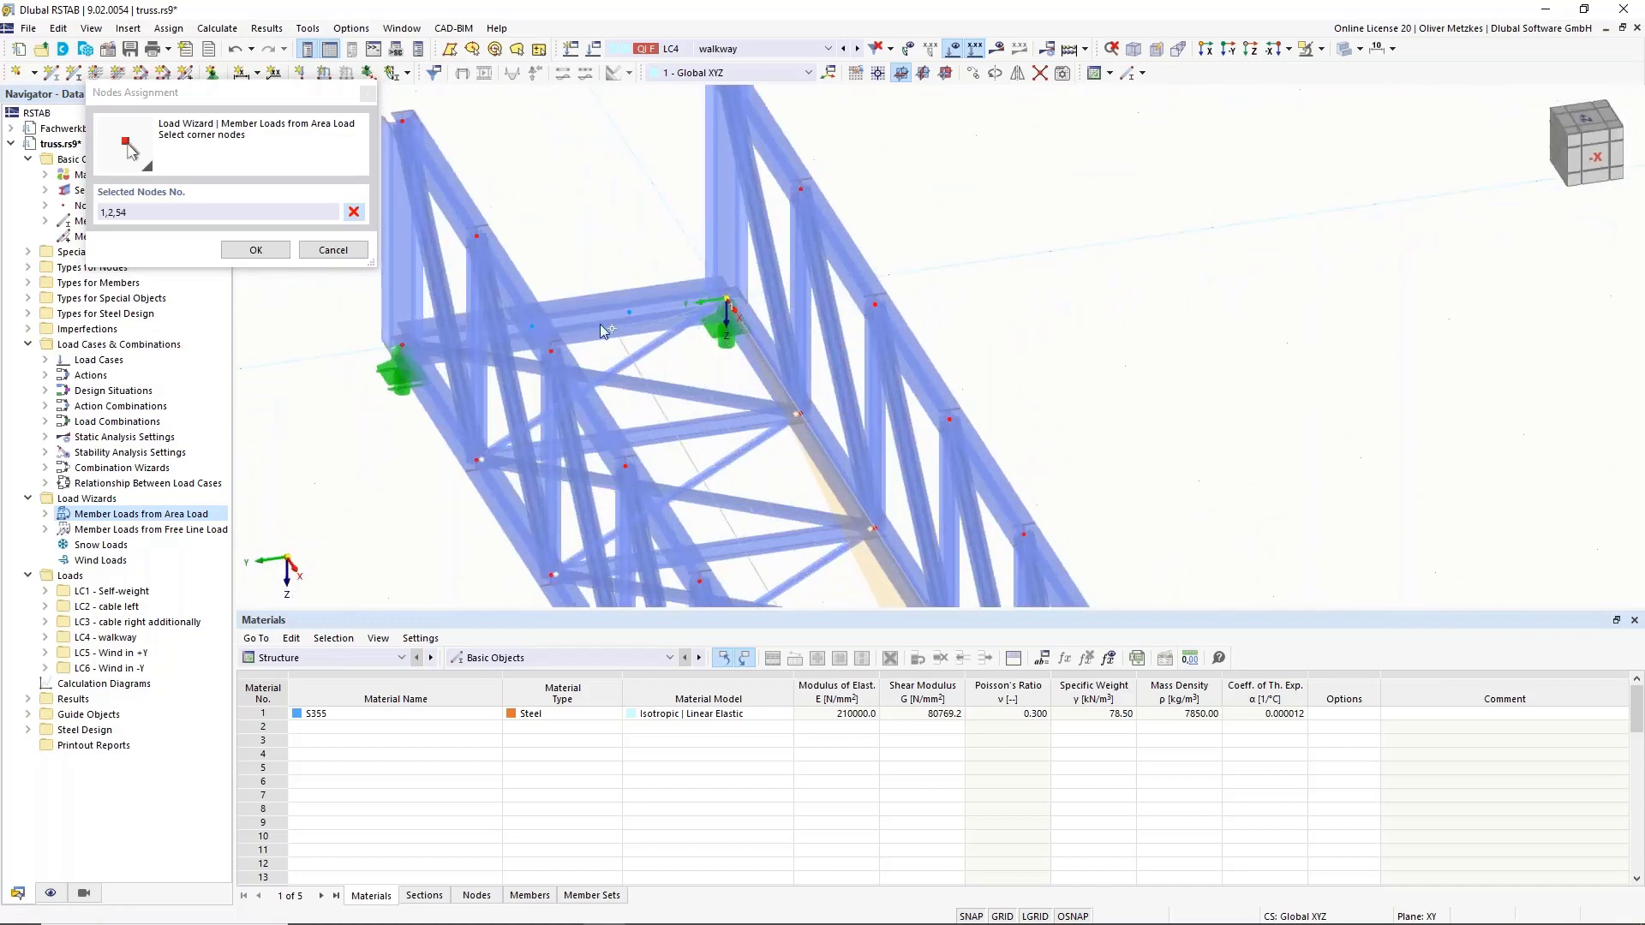
{"action": "left_click", "coordinate": [538, 330]}
{"action": "scroll", "coordinate": [891, 263], "scroll_direction": "down", "scroll_amount": 4}
{"action": "scroll", "coordinate": [891, 263], "scroll_direction": "down", "scroll_amount": 2}
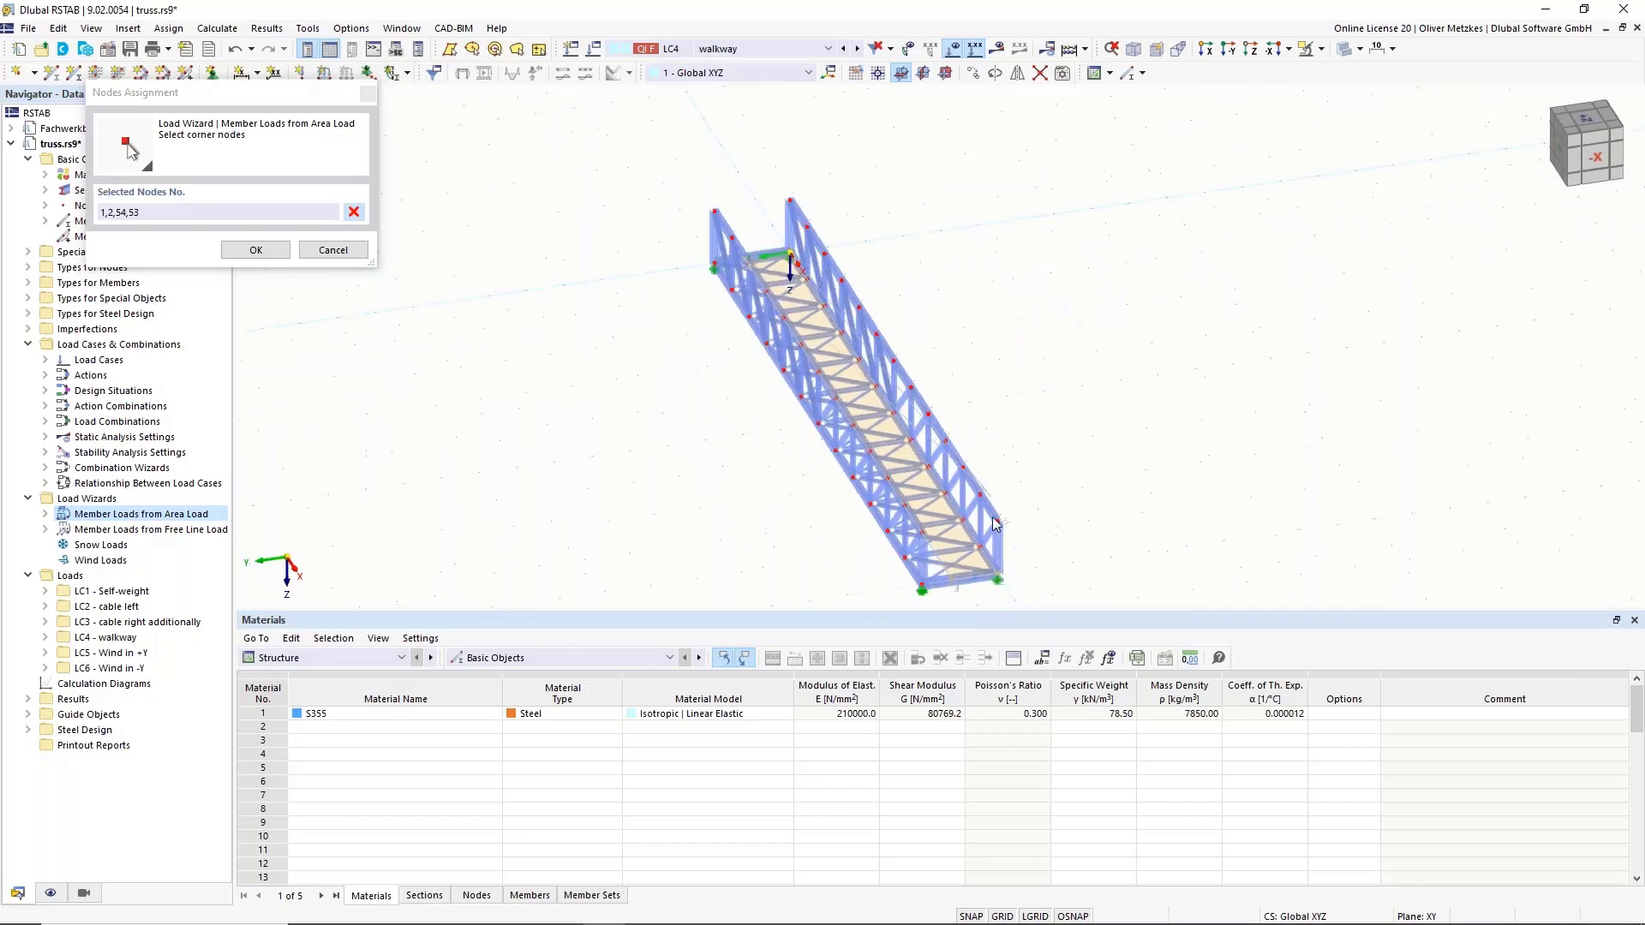
{"action": "left_click", "coordinate": [255, 249]}
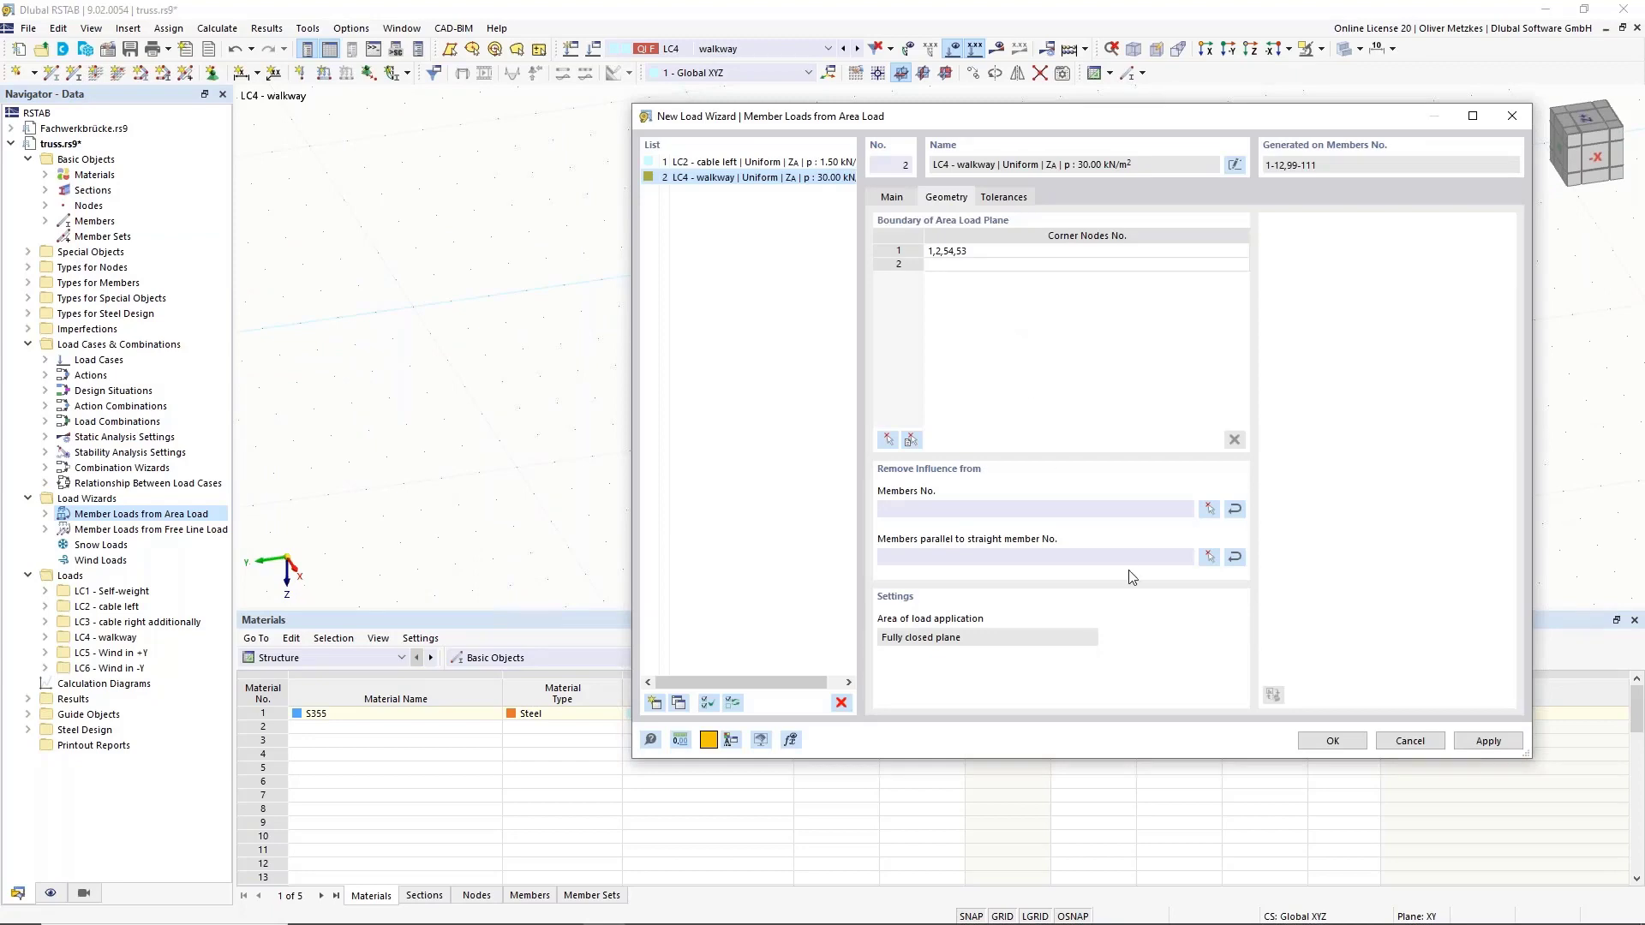
Exclude members parallel to bottom-chord member 6 and create the walkway area load.
{"action": "left_click", "coordinate": [1209, 557]}
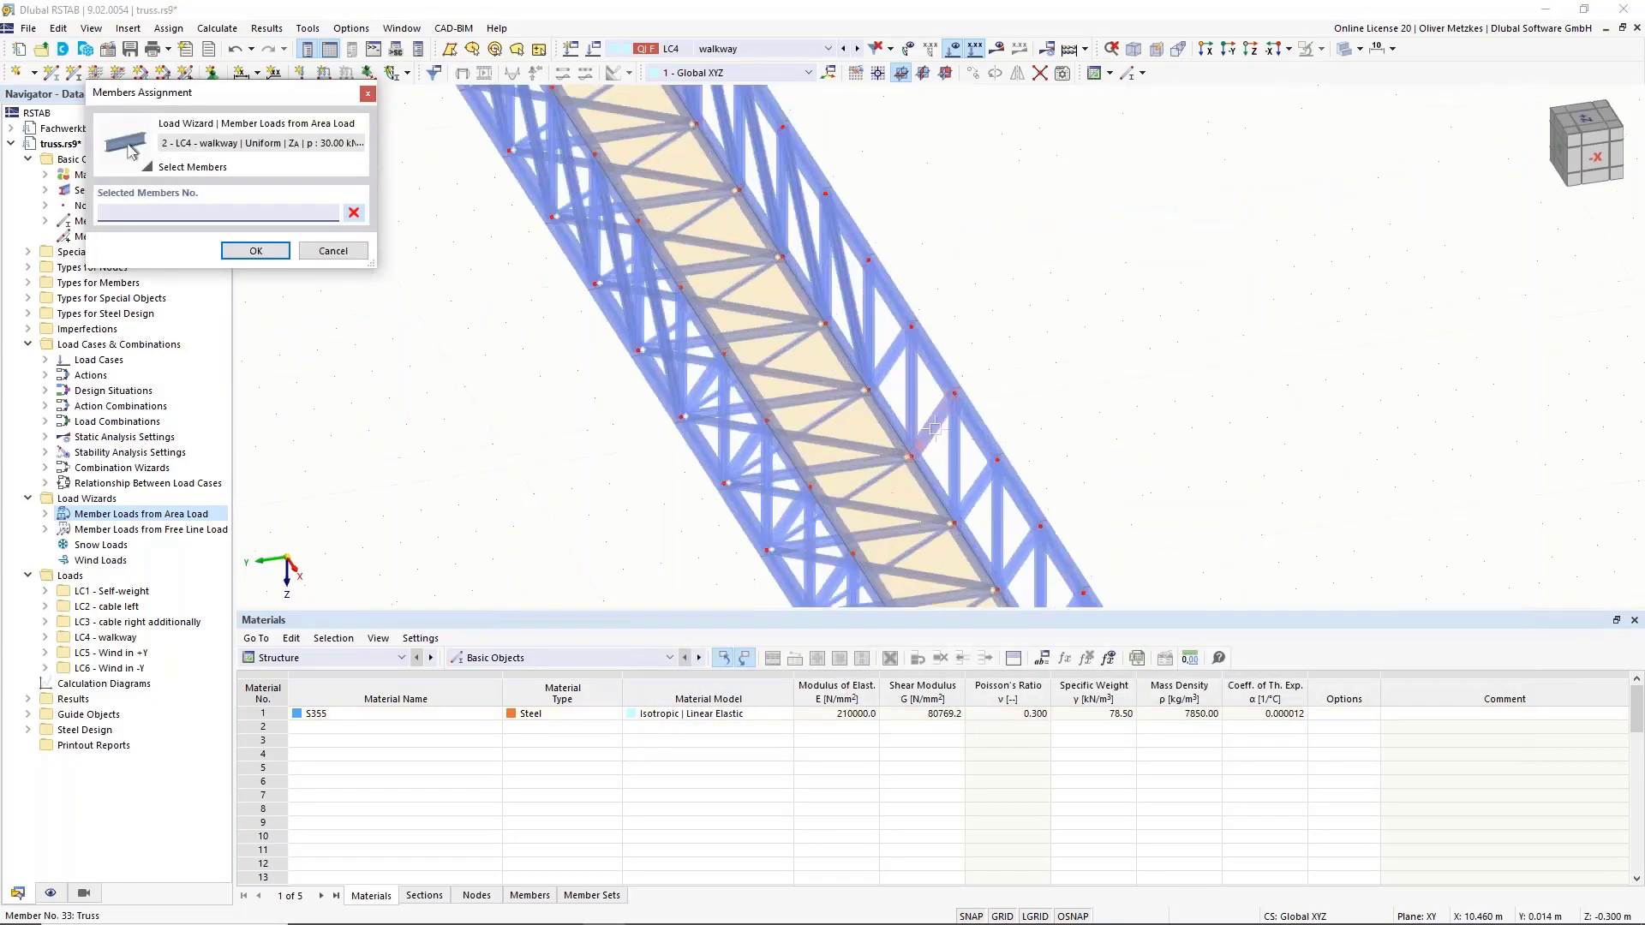
{"action": "middle_click_drag", "start_coordinate": [684, 471], "coordinate": [865, 452], "text": "ctrl"}
{"action": "left_click", "coordinate": [685, 347]}
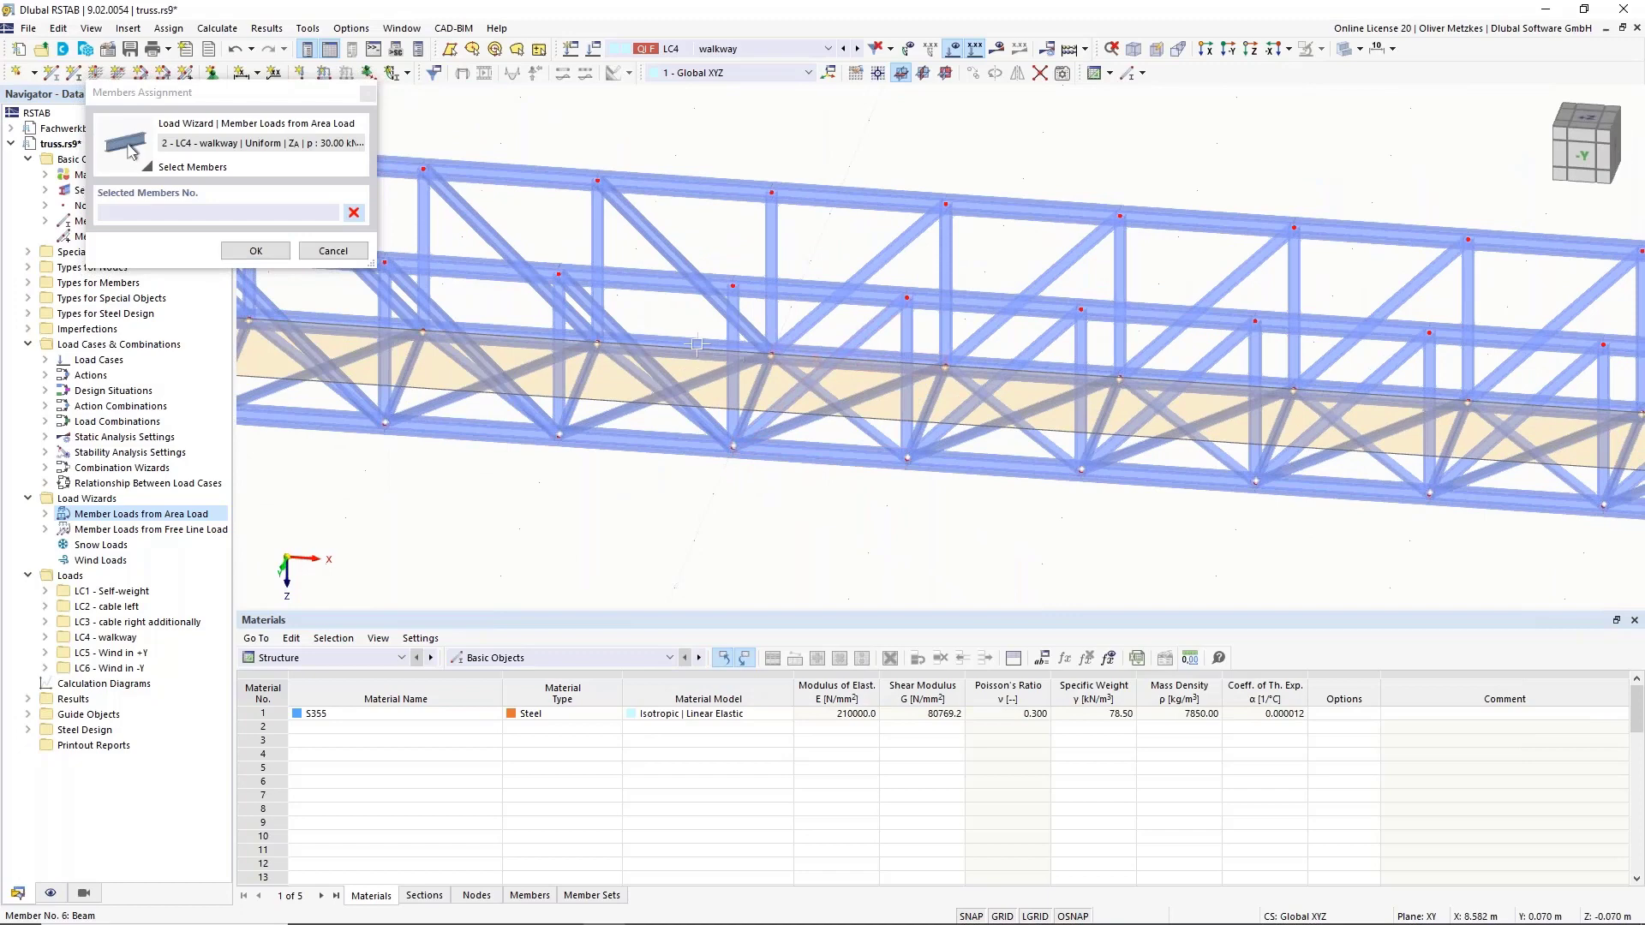
{"action": "left_click", "coordinate": [253, 251]}
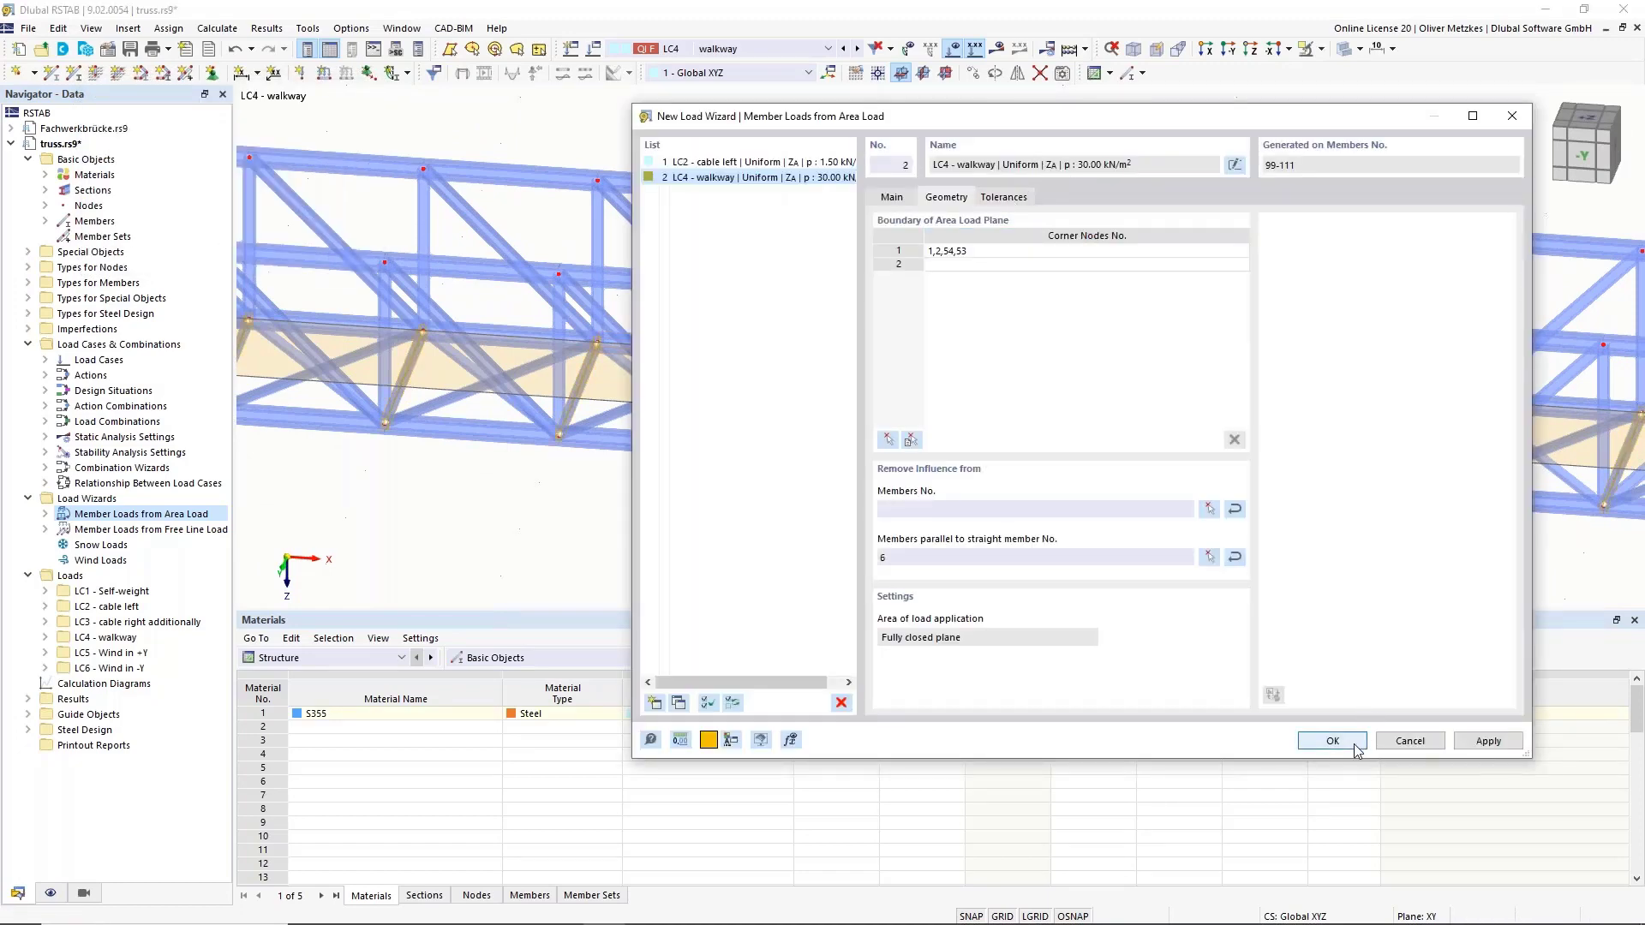
{"action": "left_click", "coordinate": [1333, 741]}
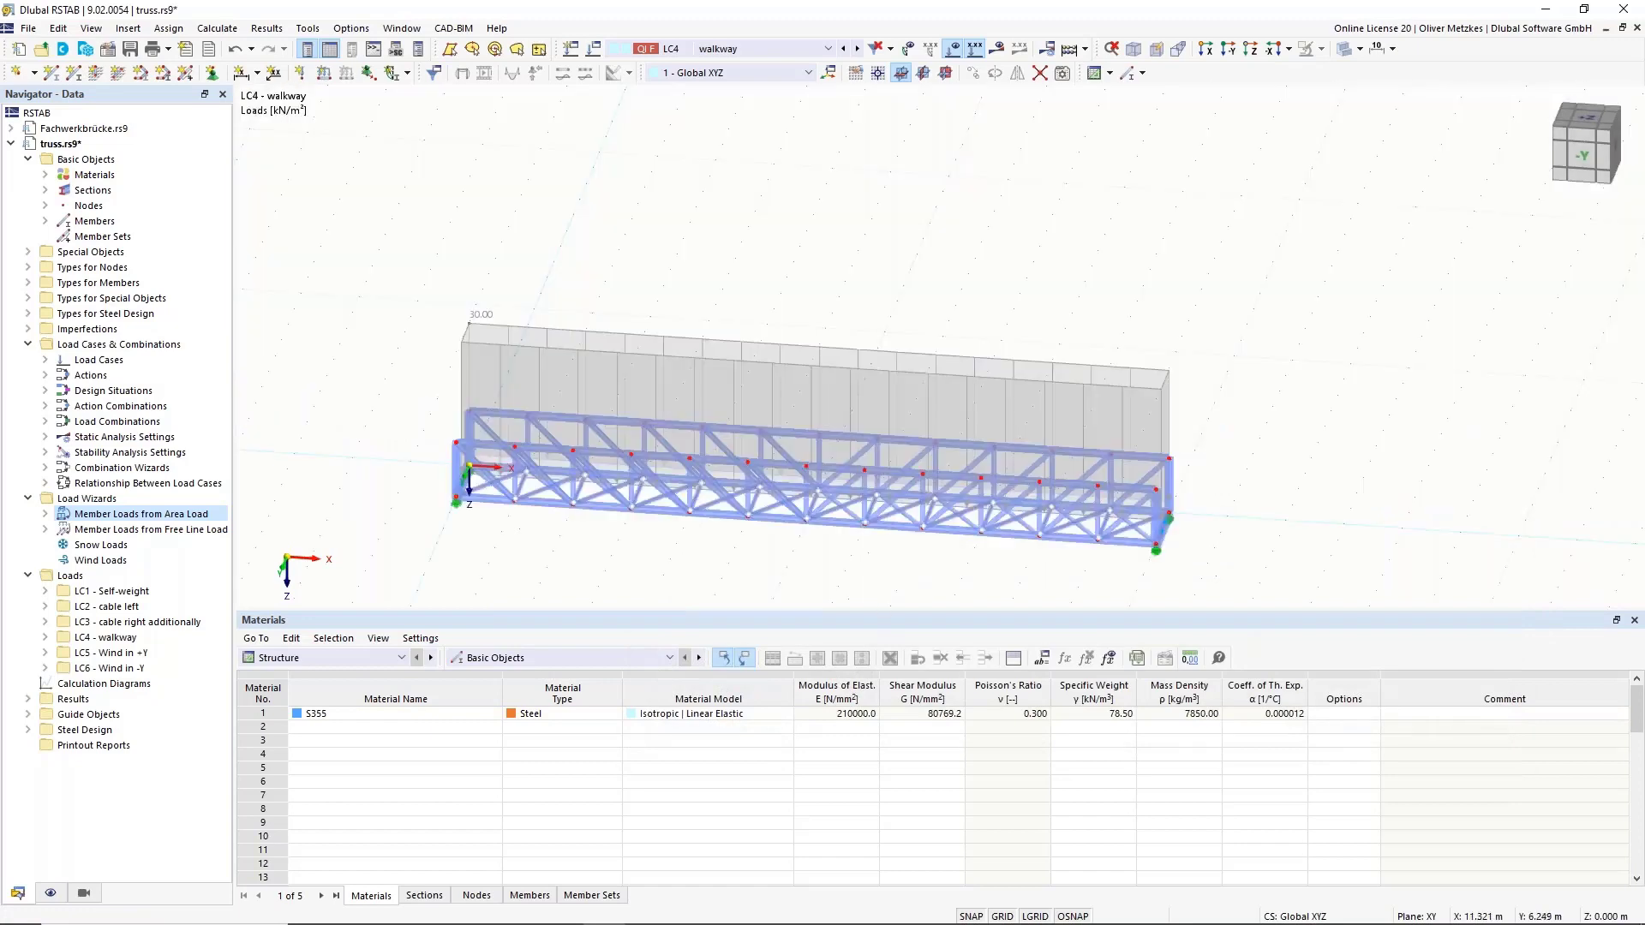
Change the LC4 walkway area load magnitude from 30 to 3 kN/m² in the load wizard.
{"action": "middle_click_drag", "start_coordinate": [801, 575], "coordinate": [629, 514], "text": "ctrl"}
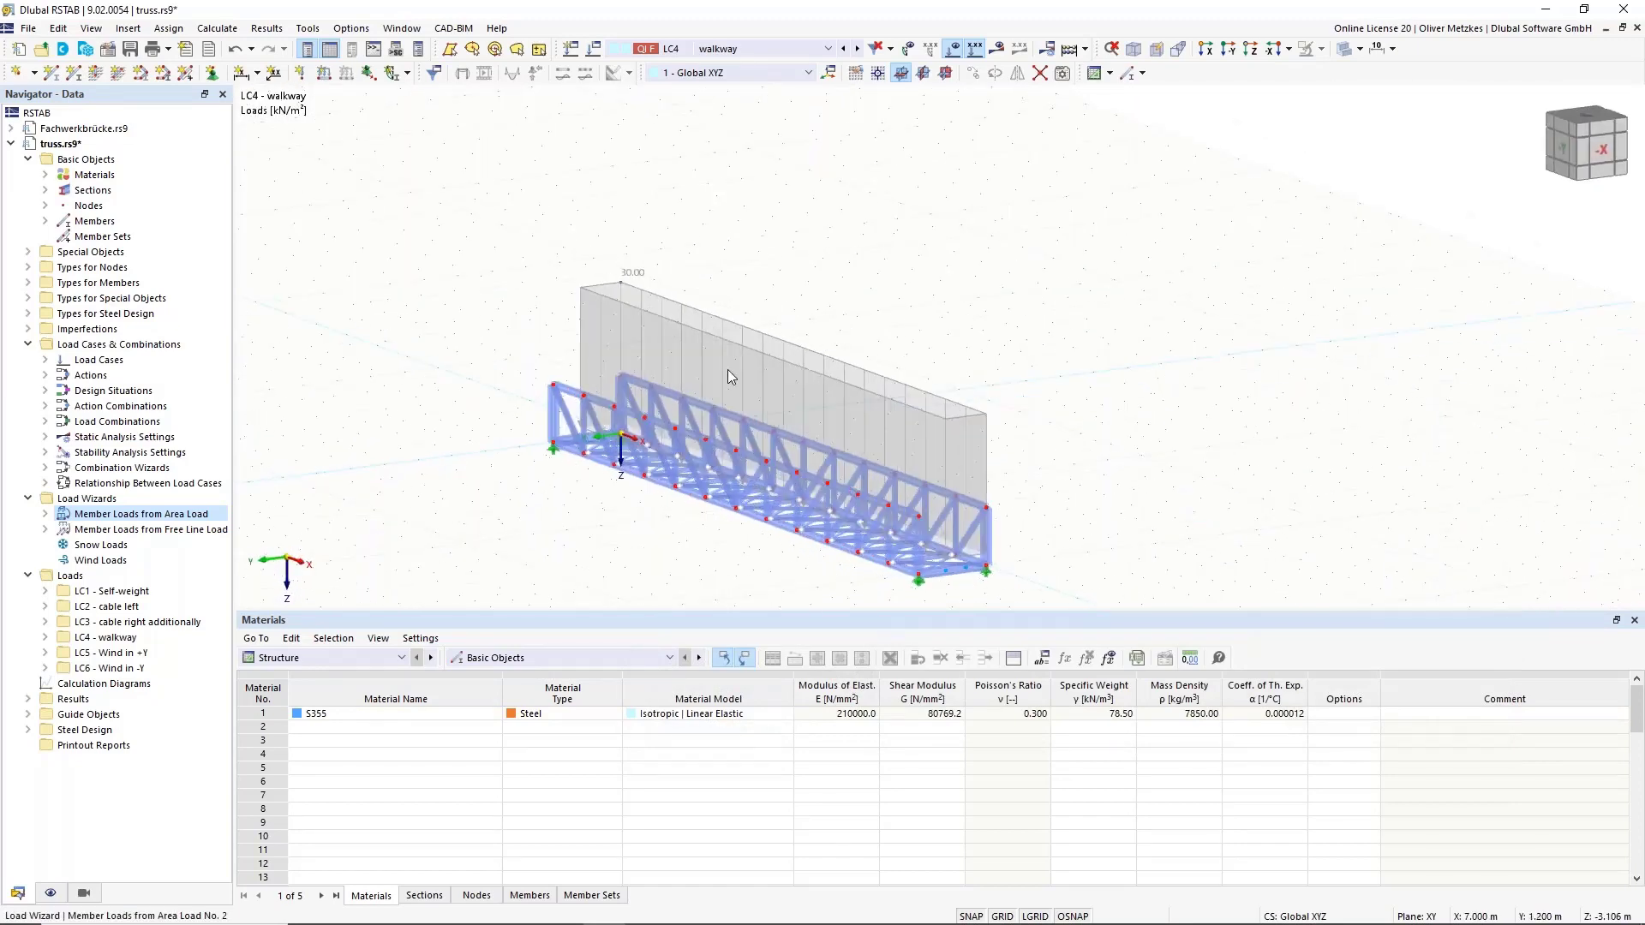
{"action": "right_click", "coordinate": [757, 353]}
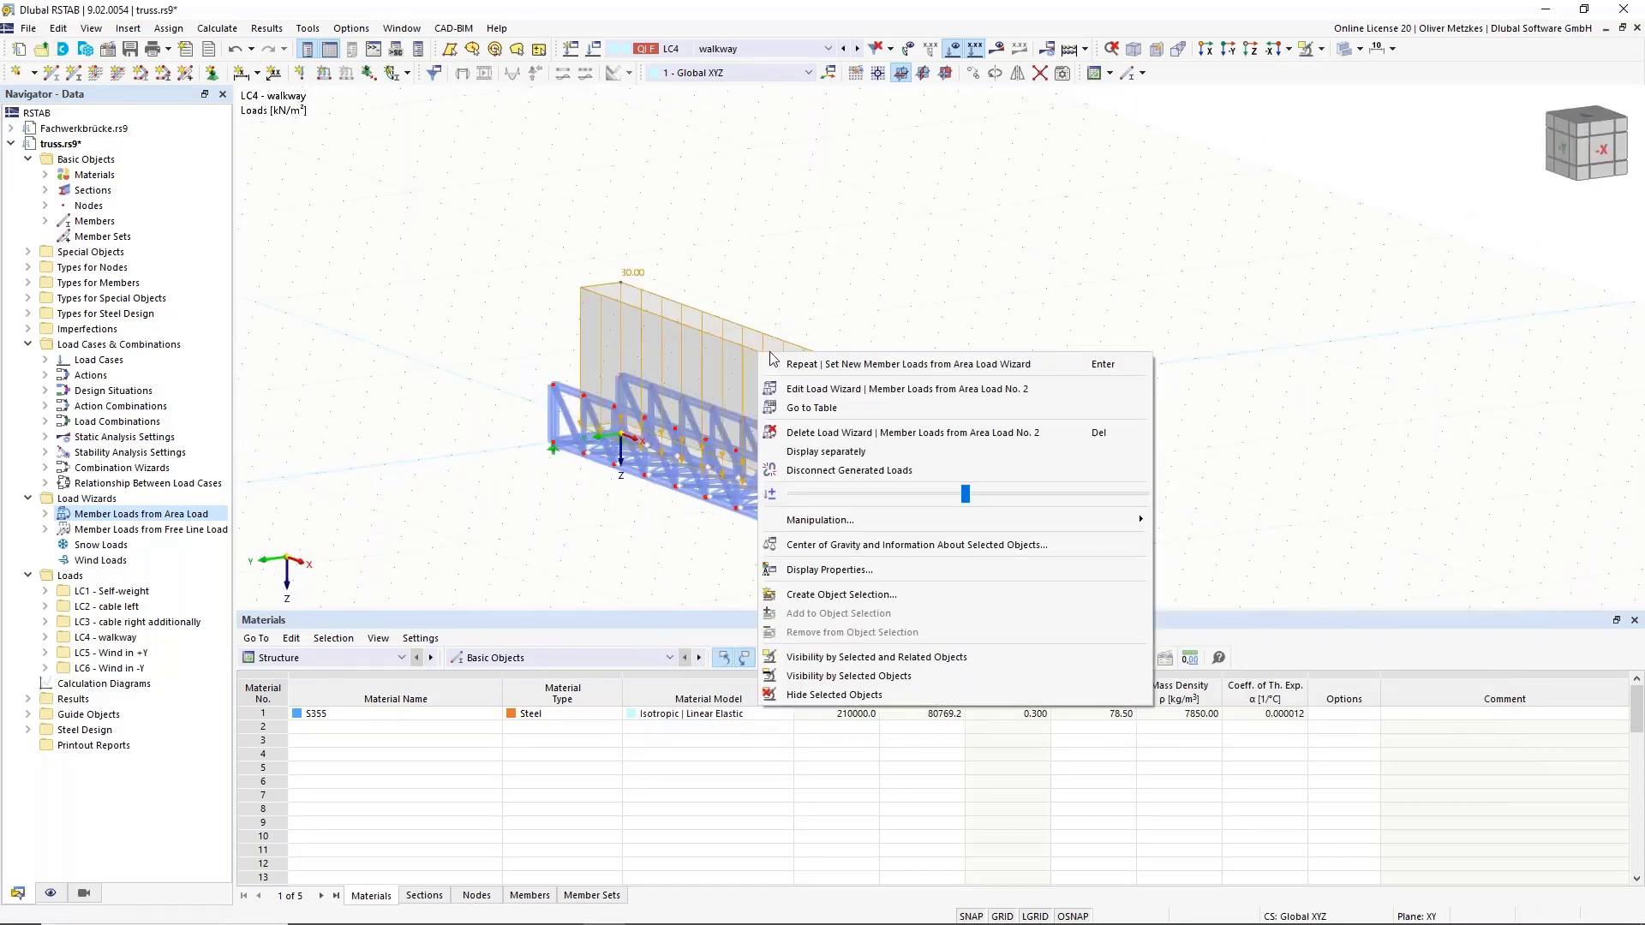
{"action": "left_click", "coordinate": [851, 390]}
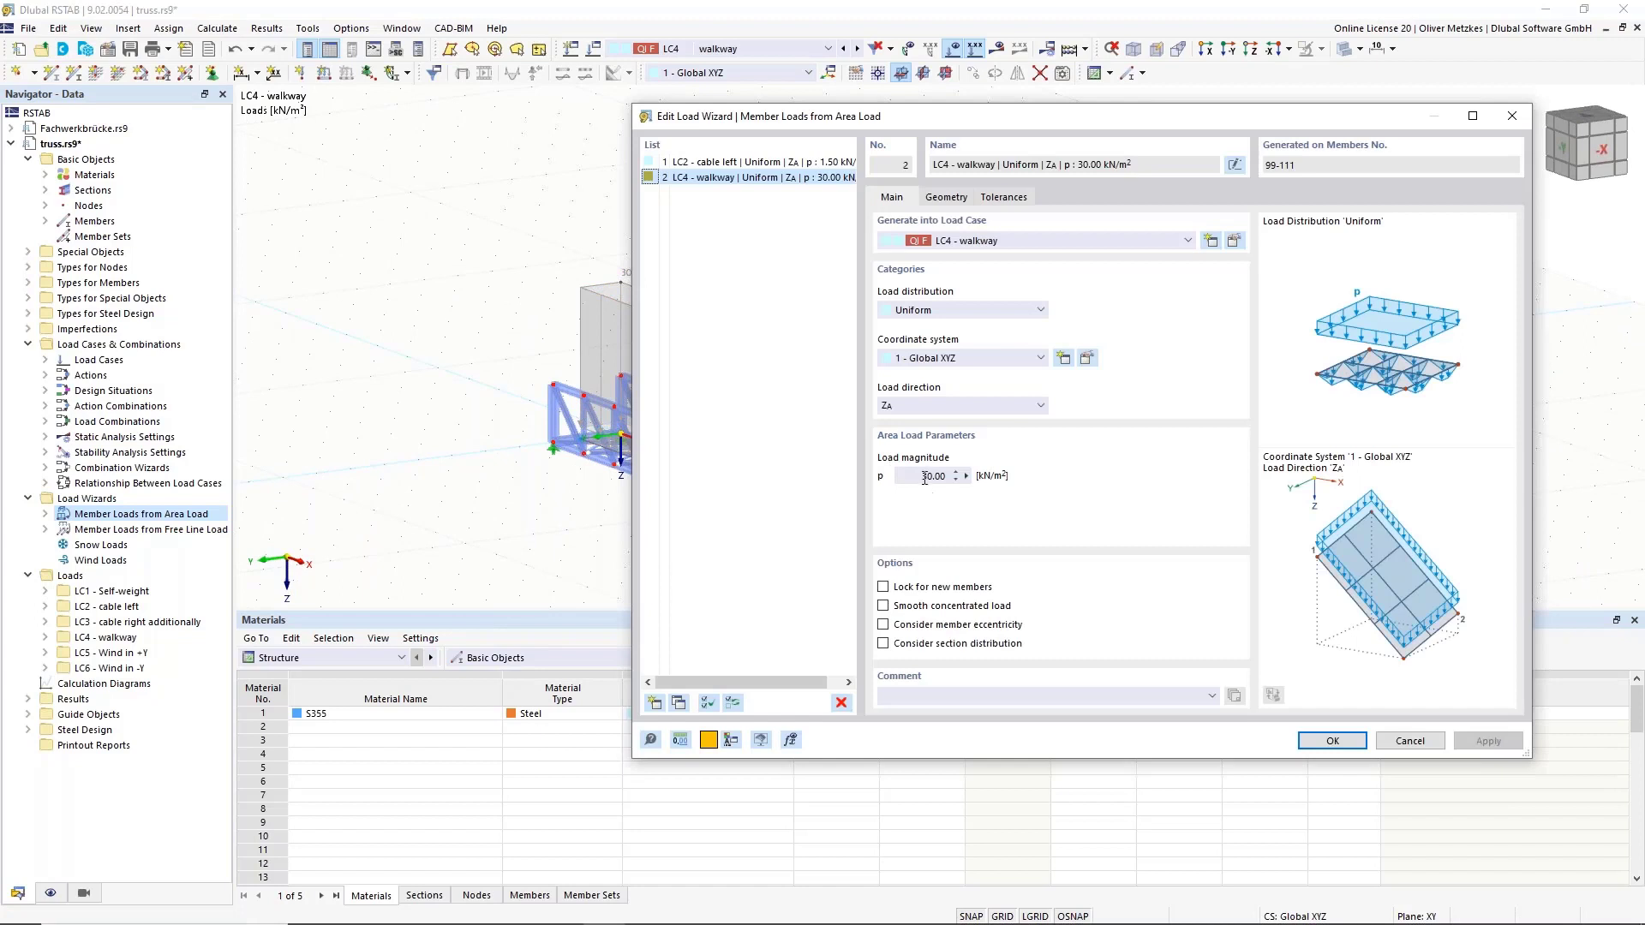
{"action": "left_click_drag", "start_coordinate": [924, 479], "coordinate": [968, 477]}
{"action": "left_click", "coordinate": [1326, 746]}
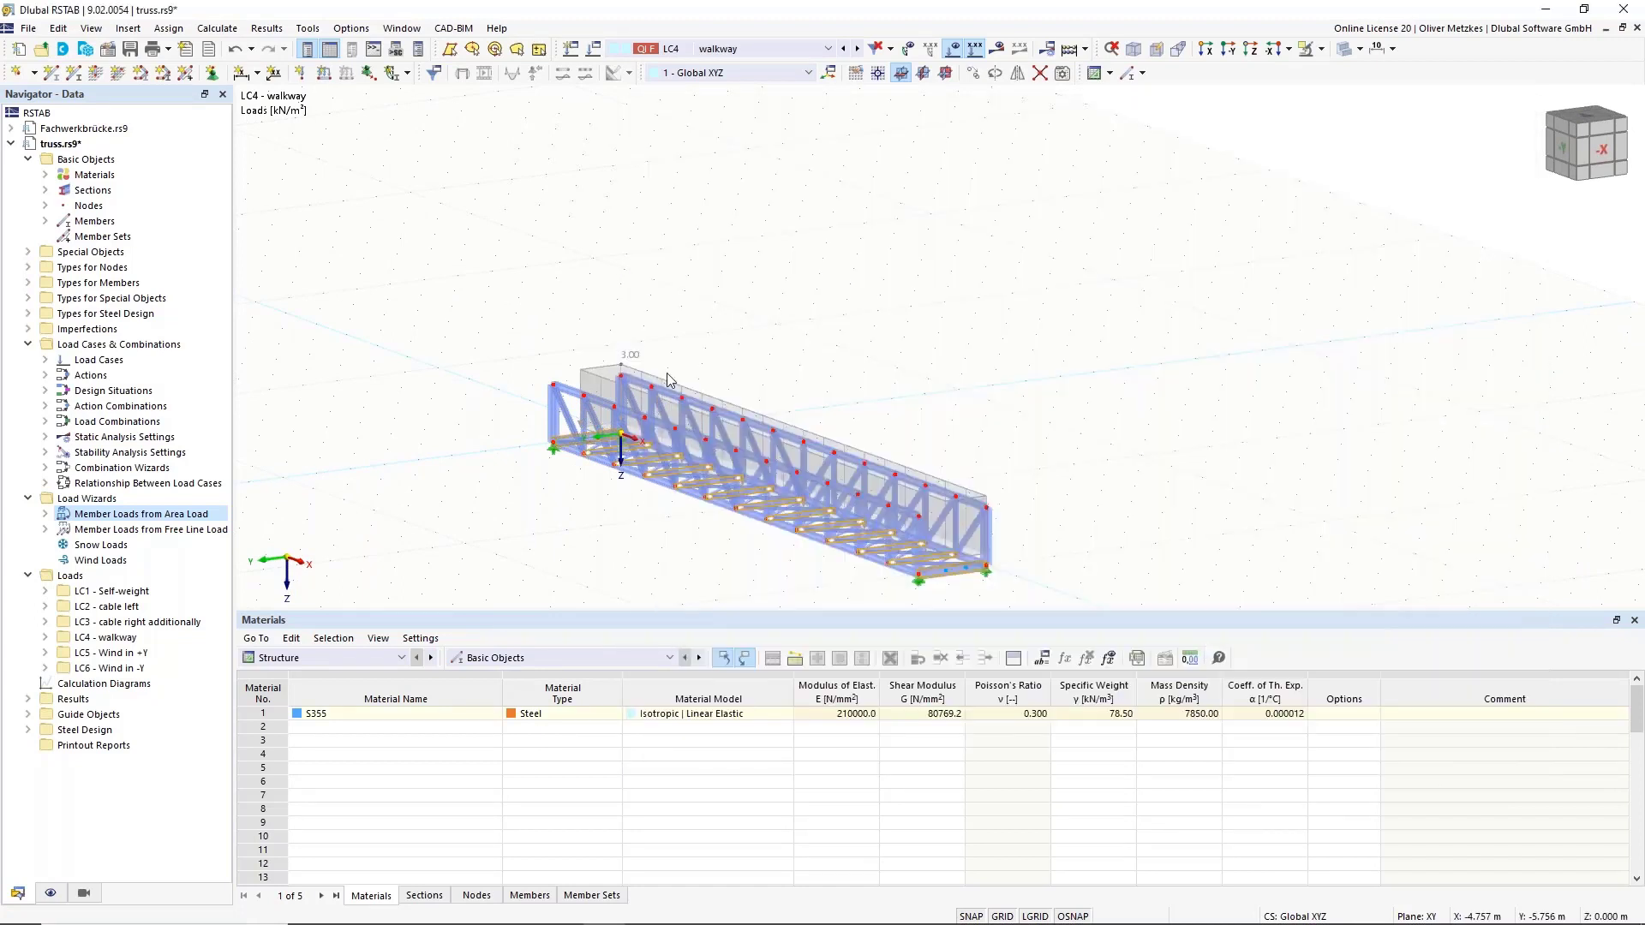
Display the generated member loads separately to verify 4.500 kN/m, then restore the area load display.
{"action": "right_click", "coordinate": [634, 377]}
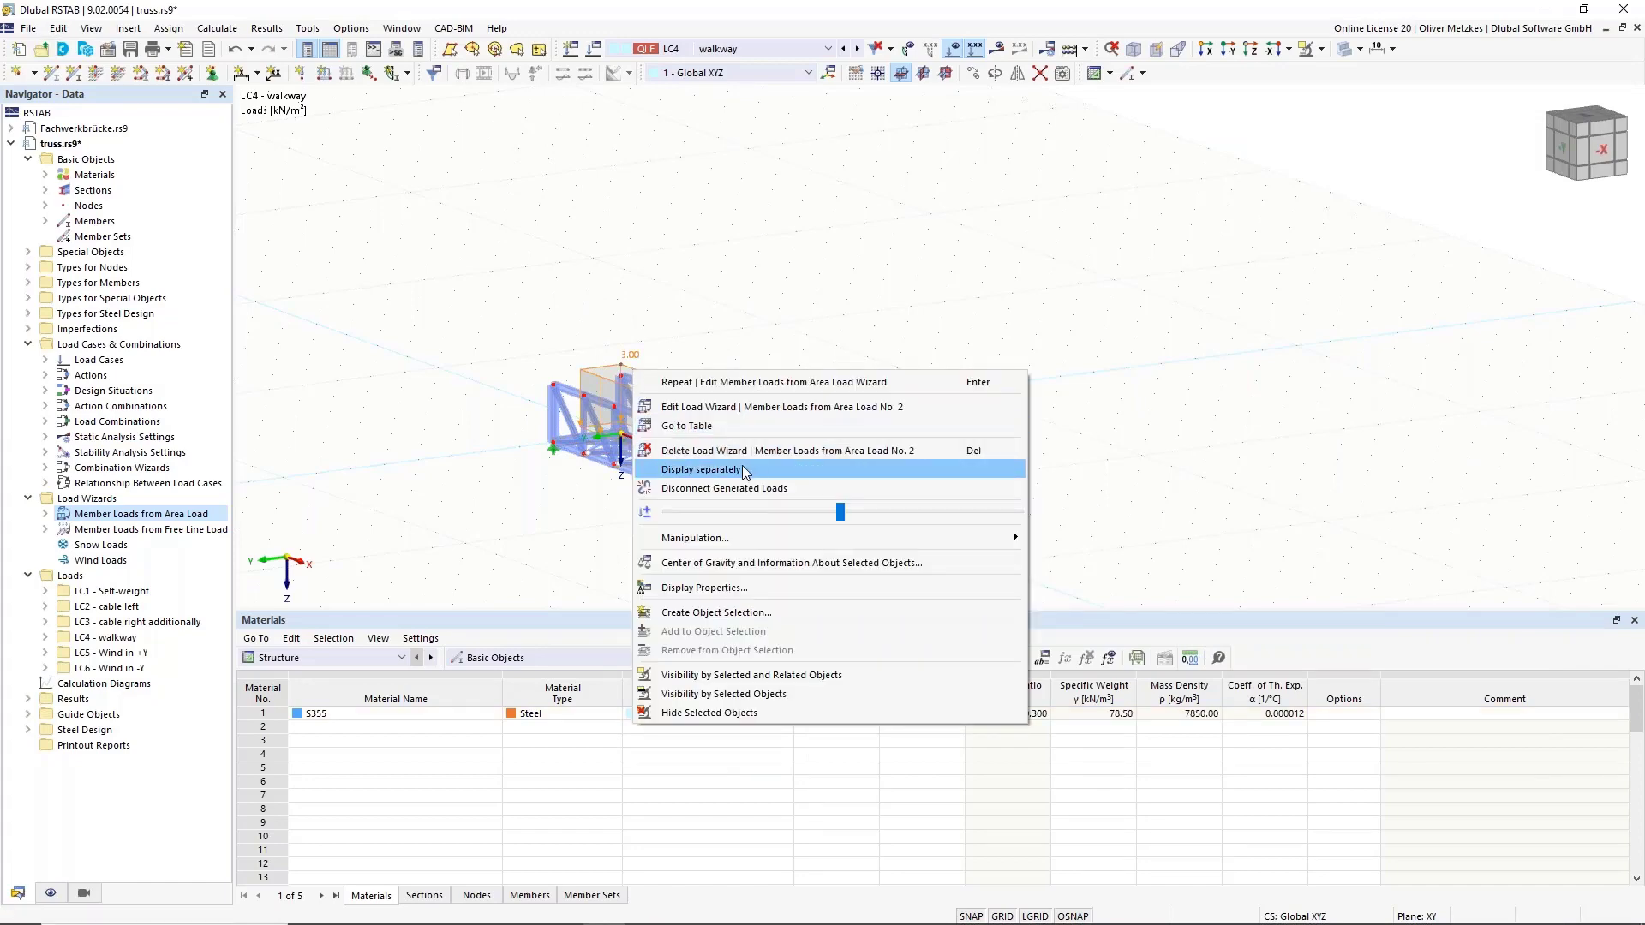
{"action": "left_click", "coordinate": [744, 469]}
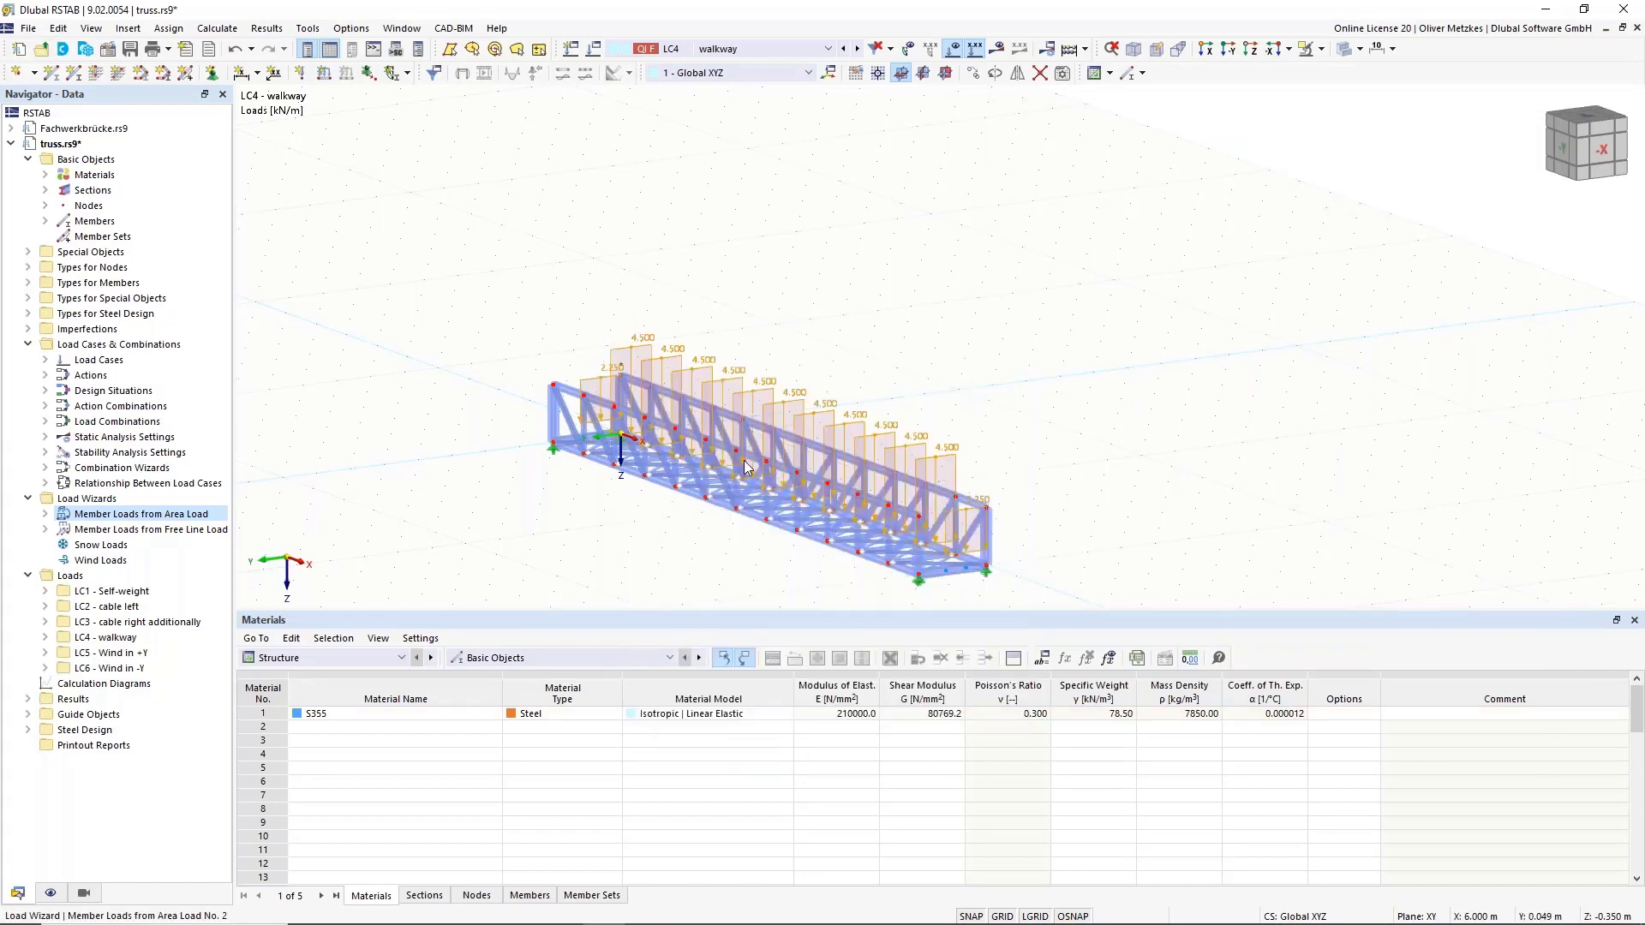
{"action": "right_click", "coordinate": [929, 440]}
{"action": "left_click", "coordinate": [993, 538]}
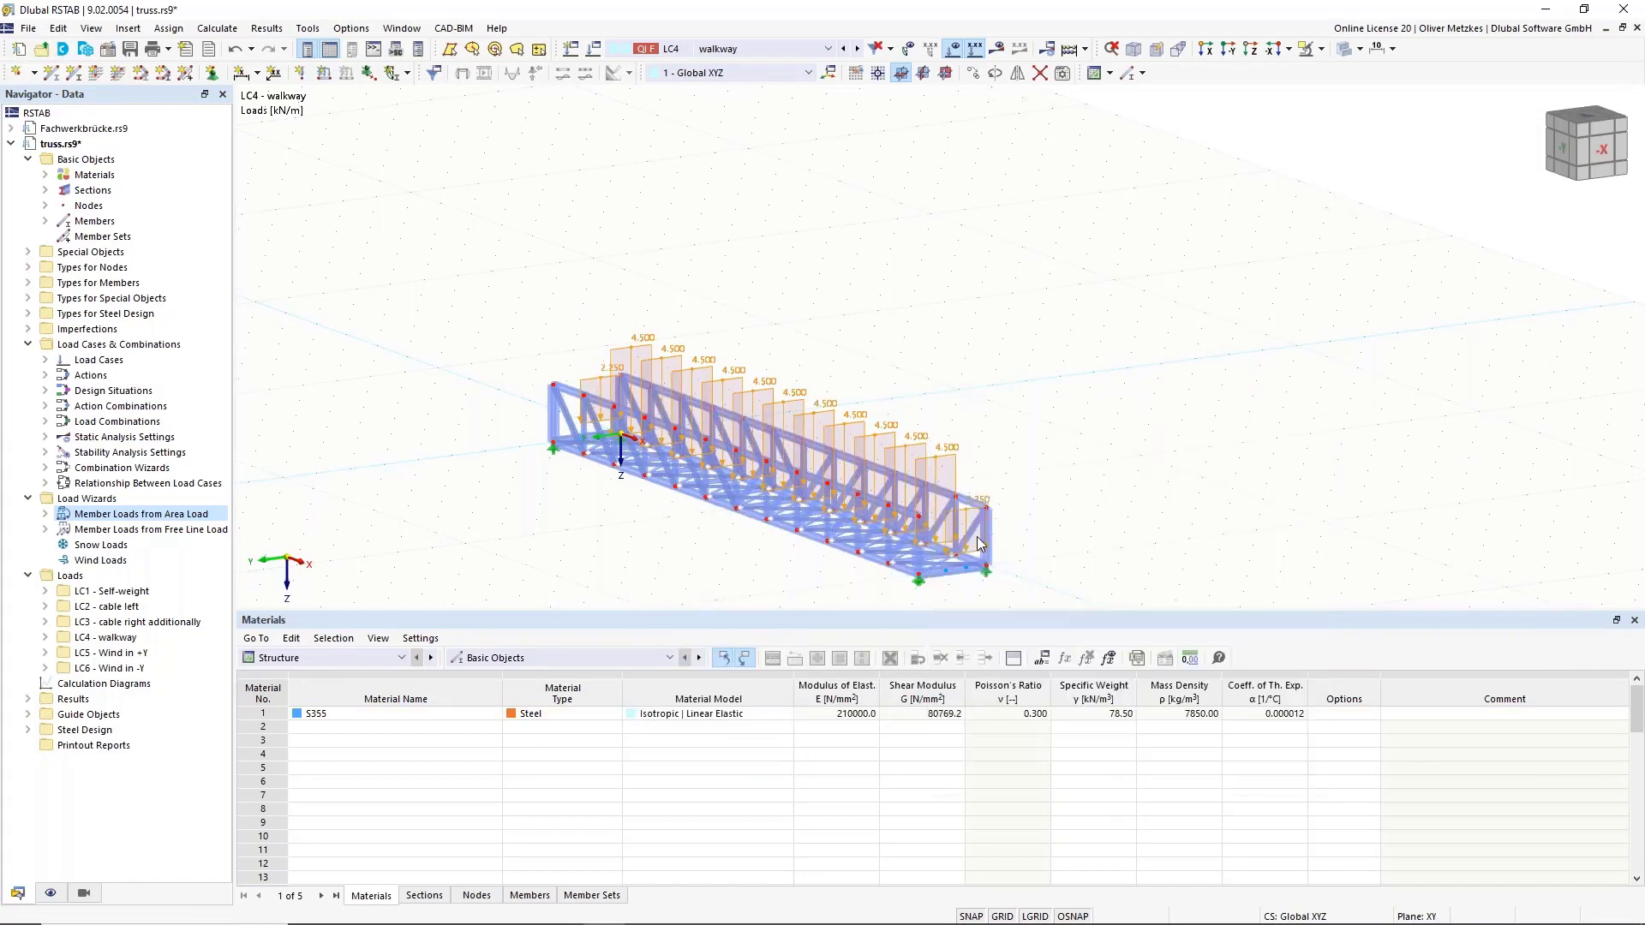
{"action": "left_click", "coordinate": [750, 49]}
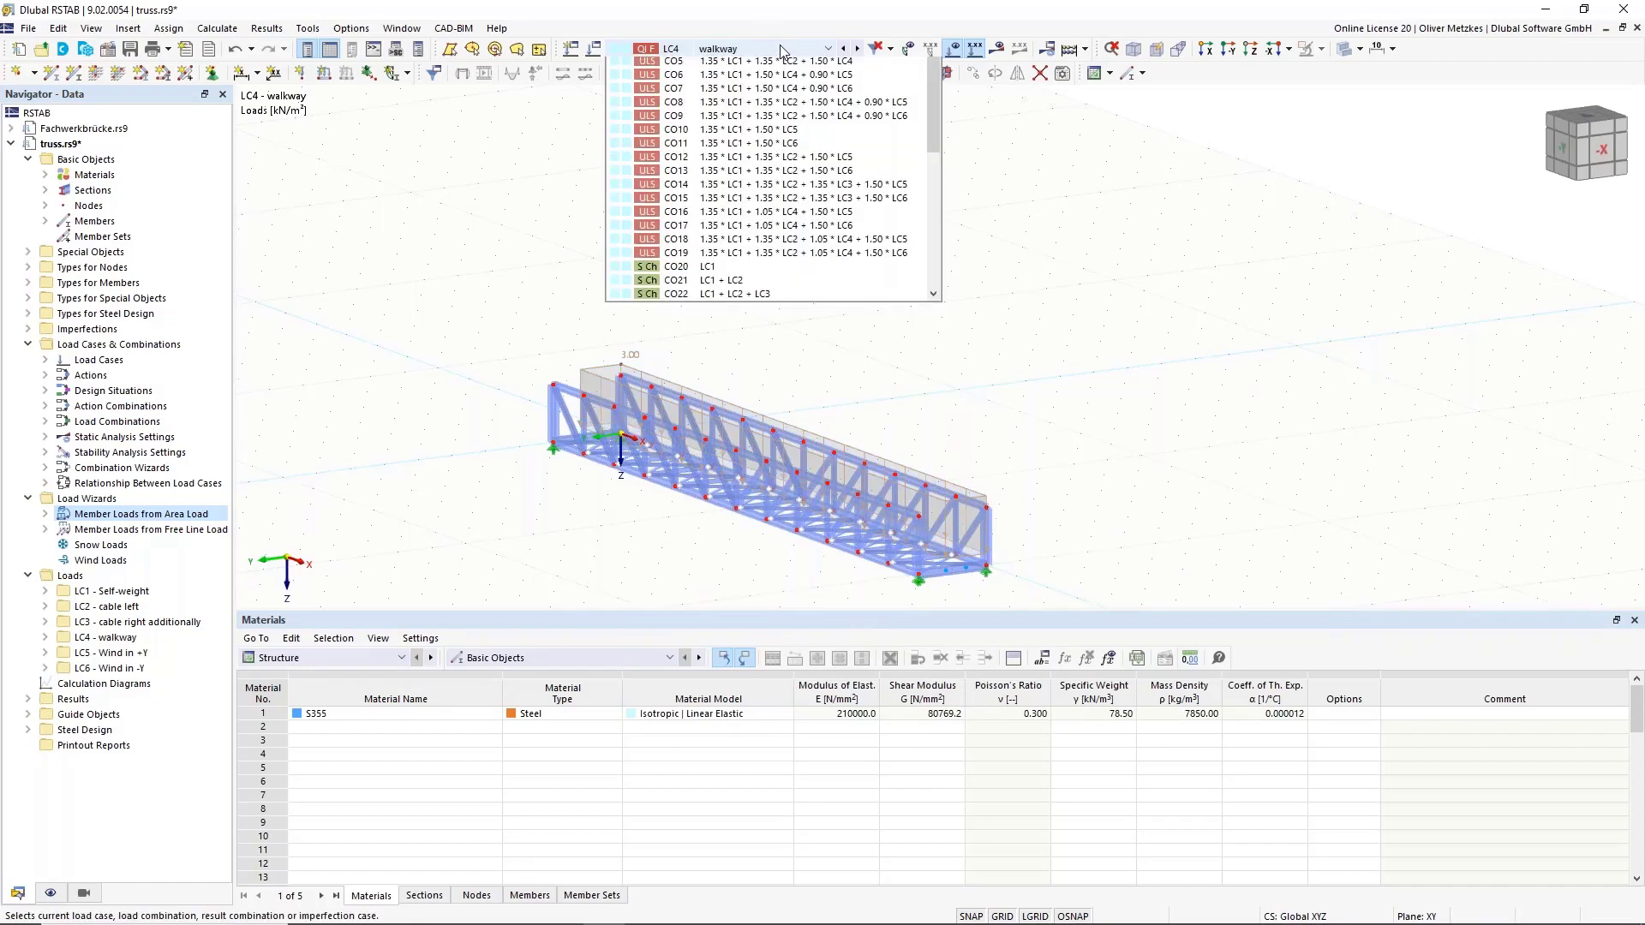
Make LC5 Wind in +Y the active load case, inspect the unloaded truss and open Edit Global Parameters.
{"action": "left_click", "coordinate": [720, 119]}
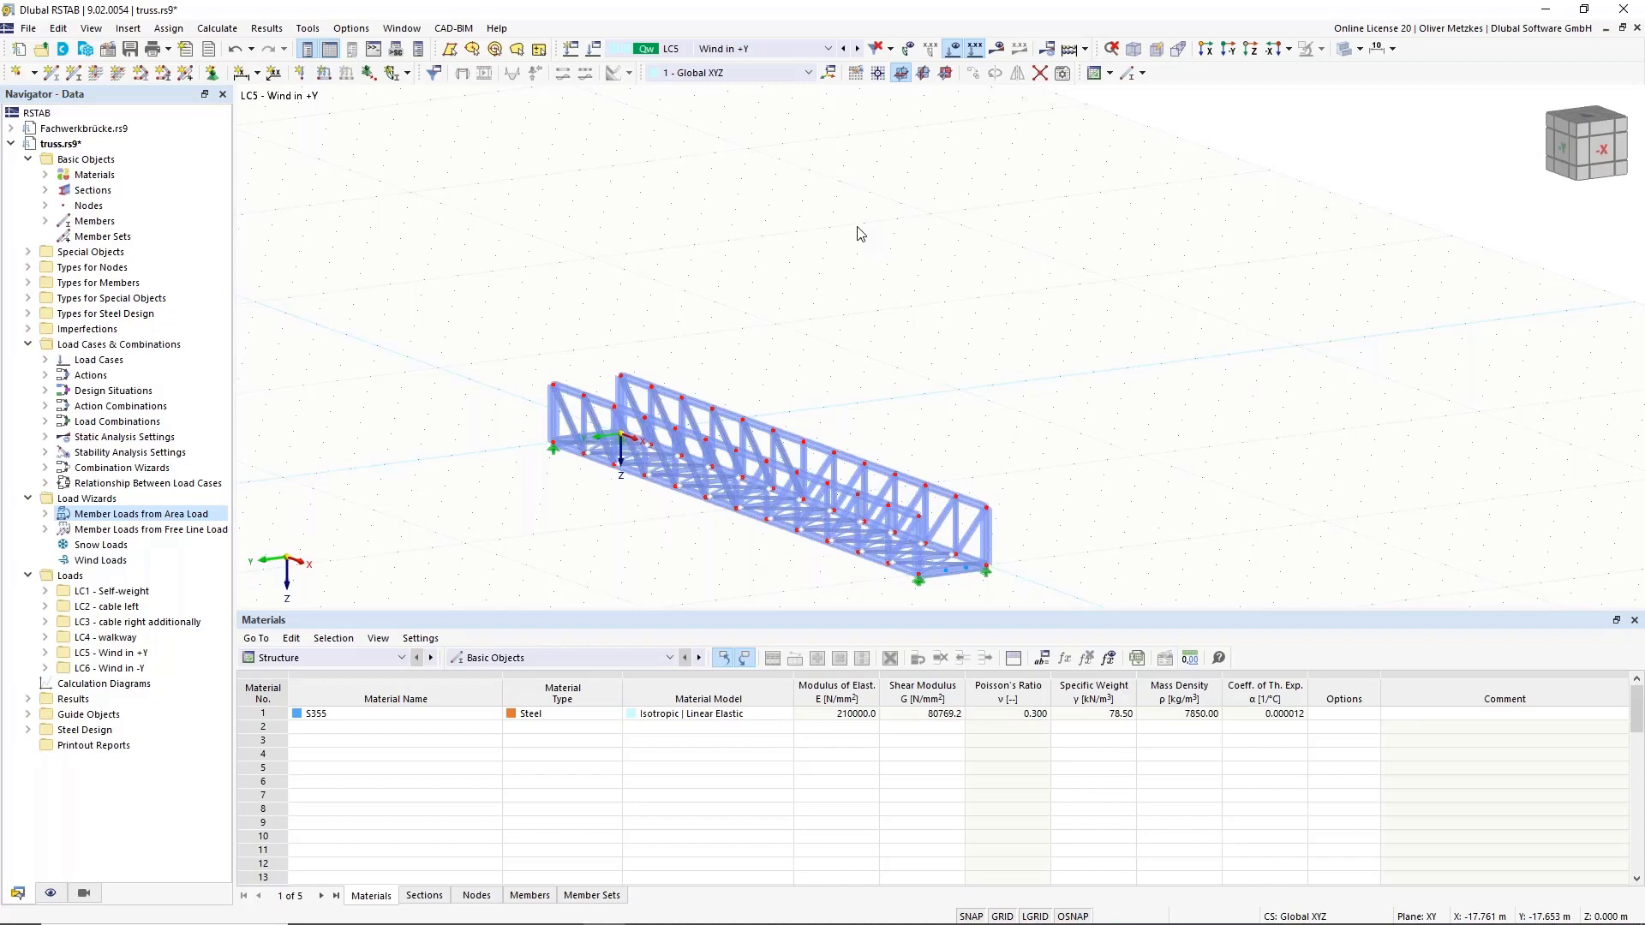
{"action": "middle_click_drag", "start_coordinate": [906, 319], "coordinate": [969, 528], "text": "ctrl"}
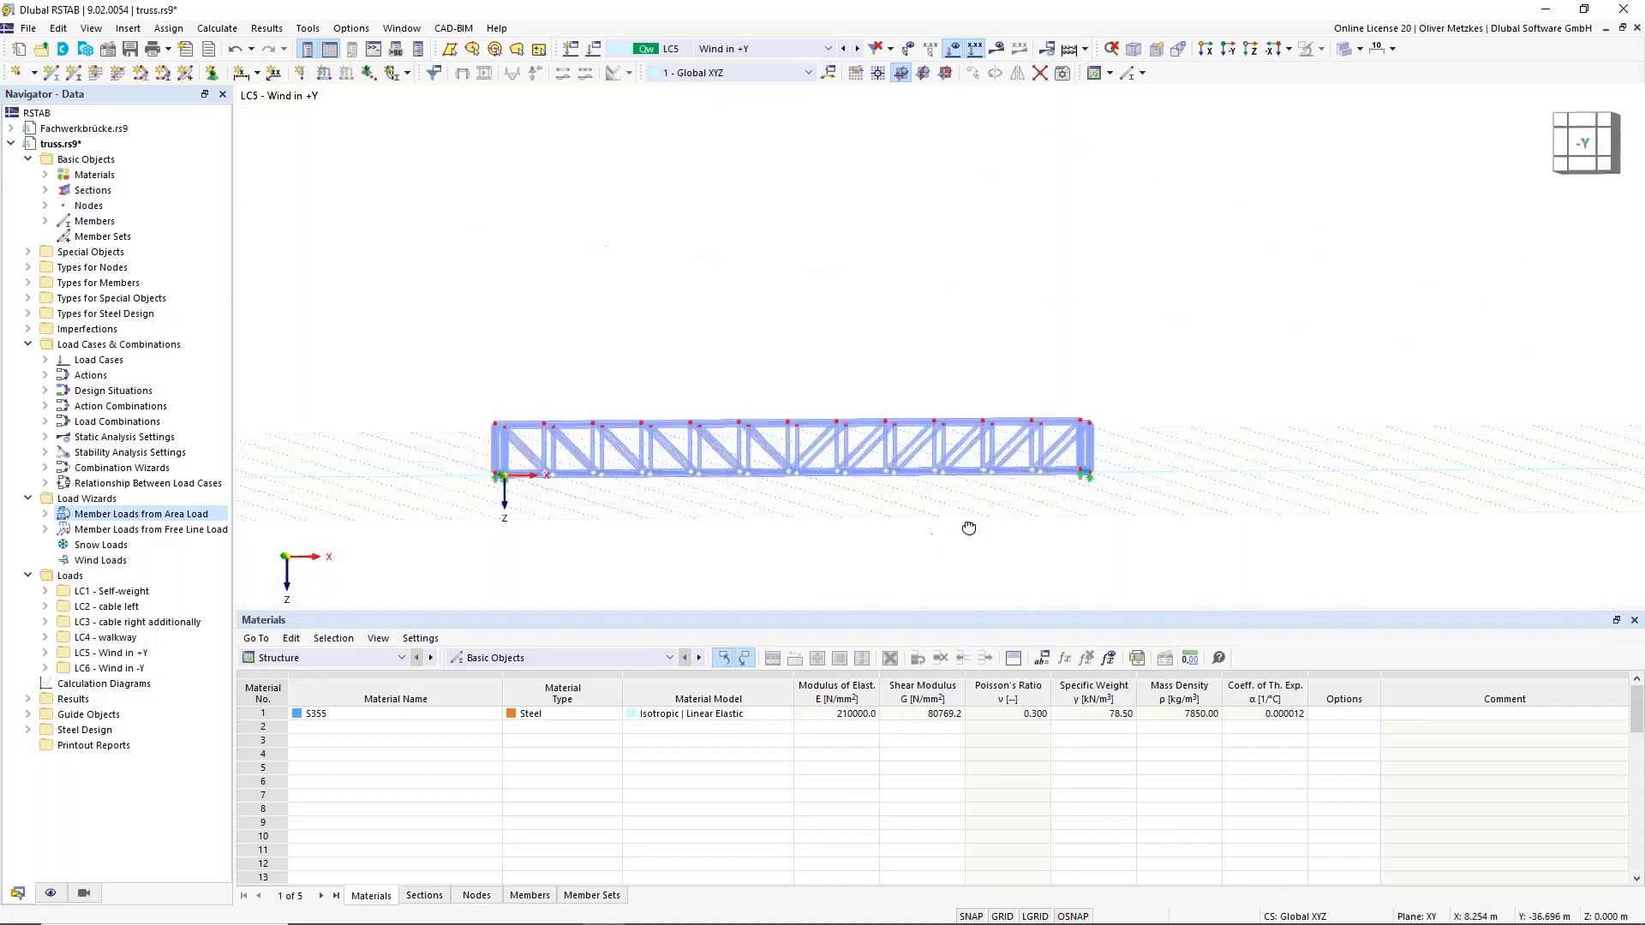
{"action": "right_click_drag", "start_coordinate": [969, 528], "coordinate": [851, 603]}
{"action": "middle_click_drag", "start_coordinate": [706, 327], "coordinate": [582, 281]}
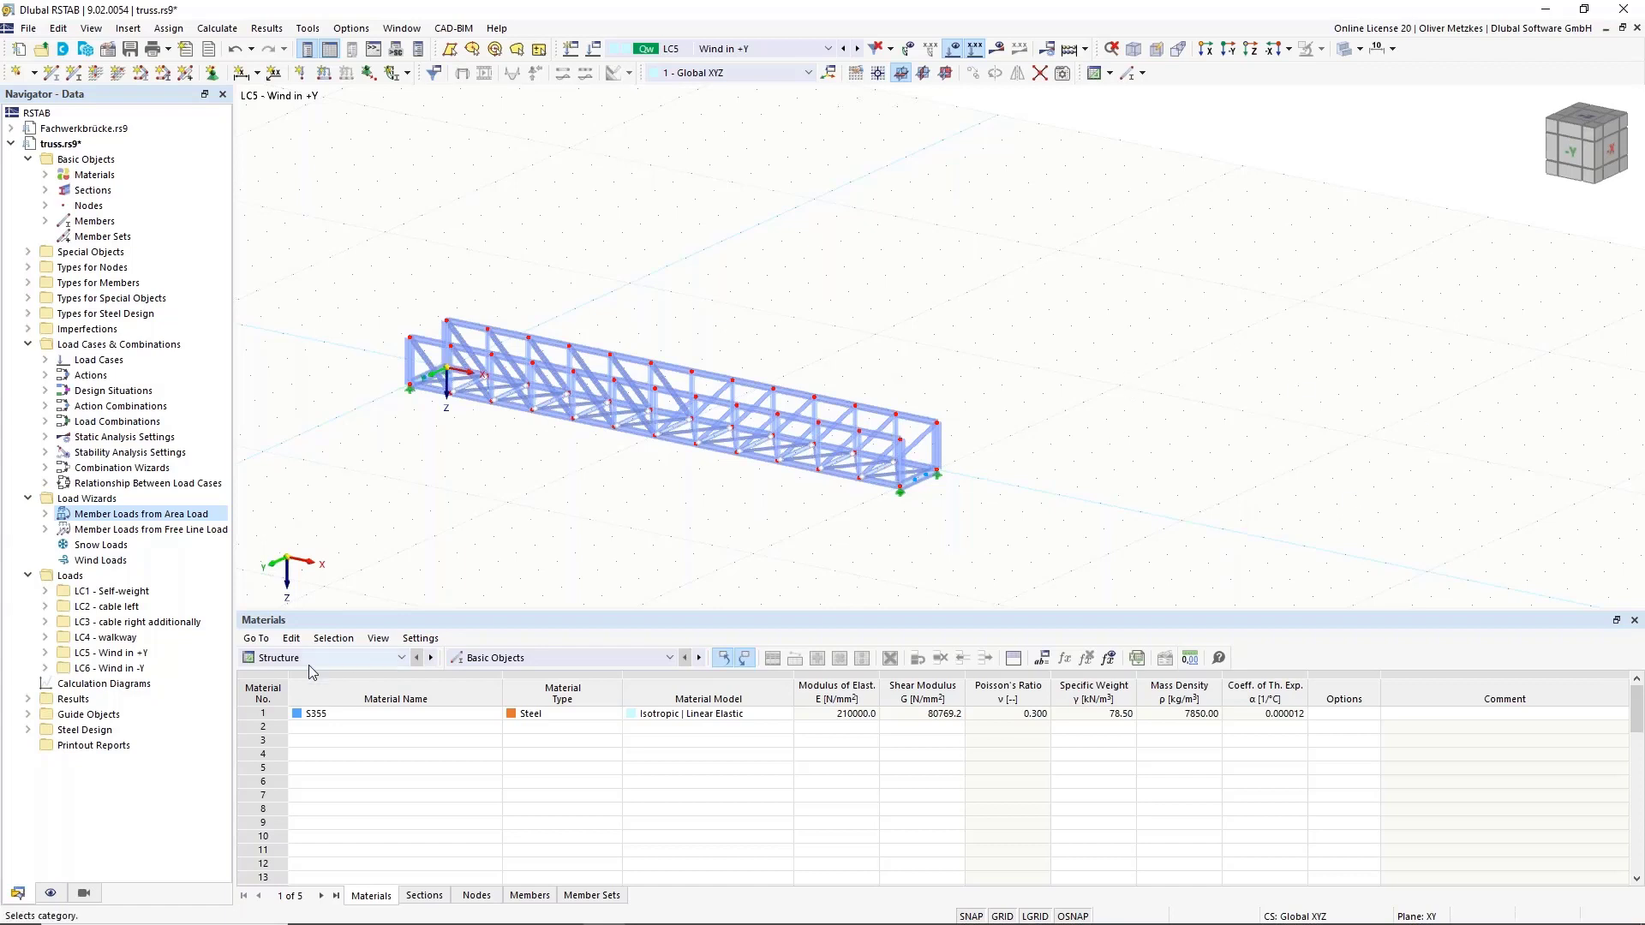
{"action": "left_click", "coordinate": [1046, 663]}
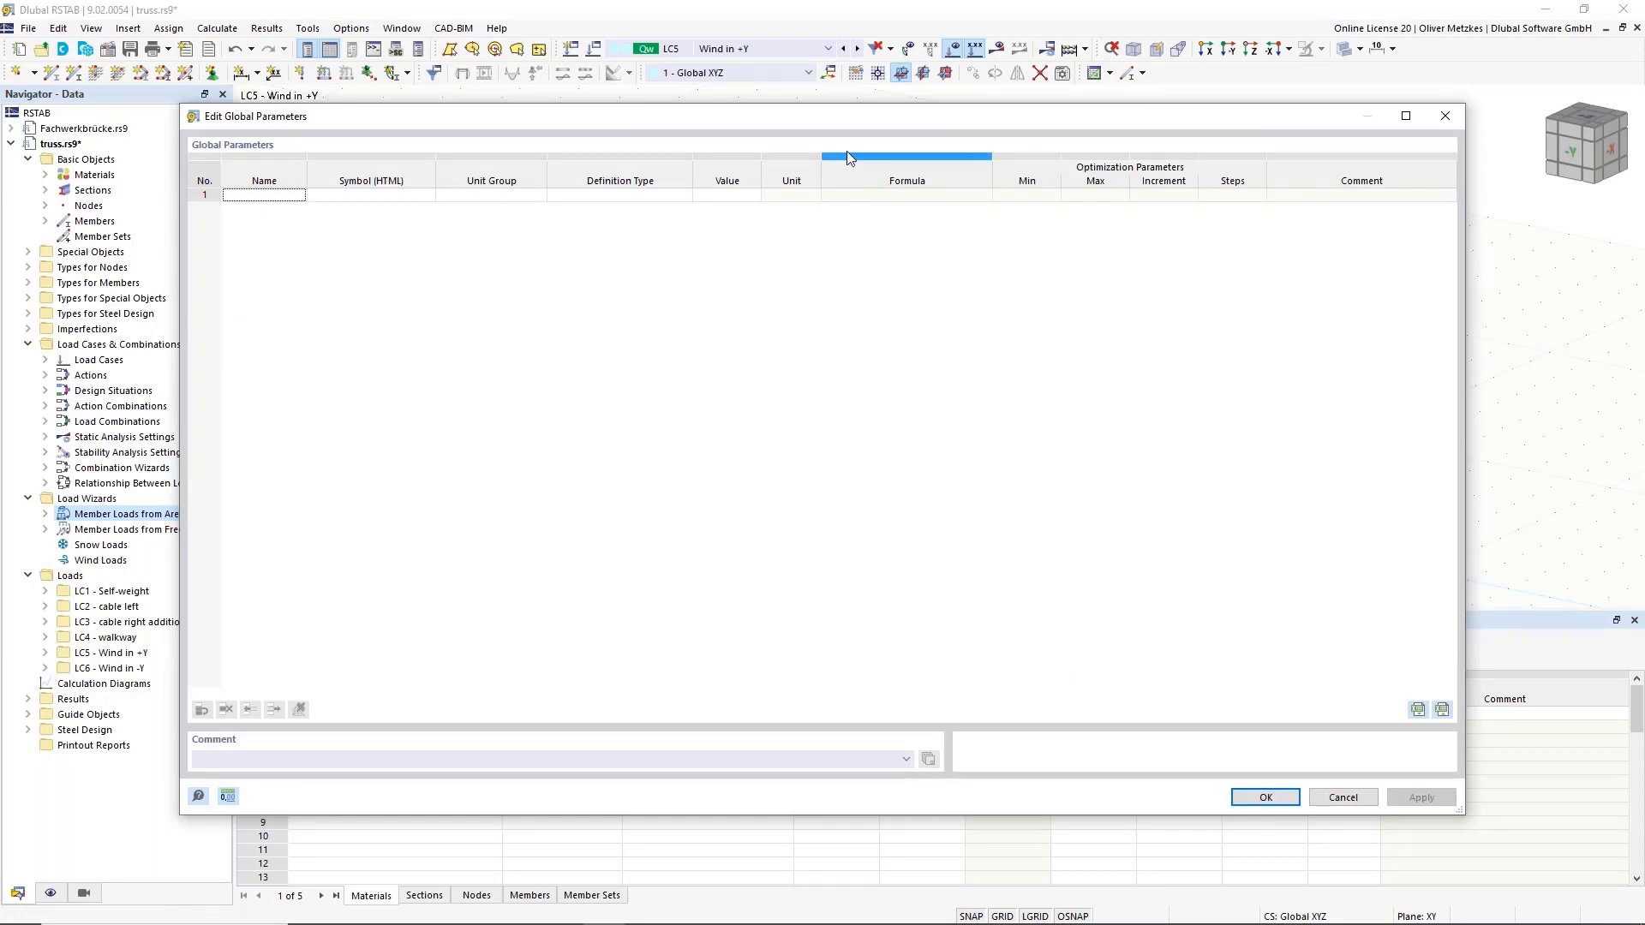
Add global parameter qp with unit group Surface loads and value 0.40 kN/m².
{"action": "left_click_drag", "start_coordinate": [876, 125], "coordinate": [964, 373]}
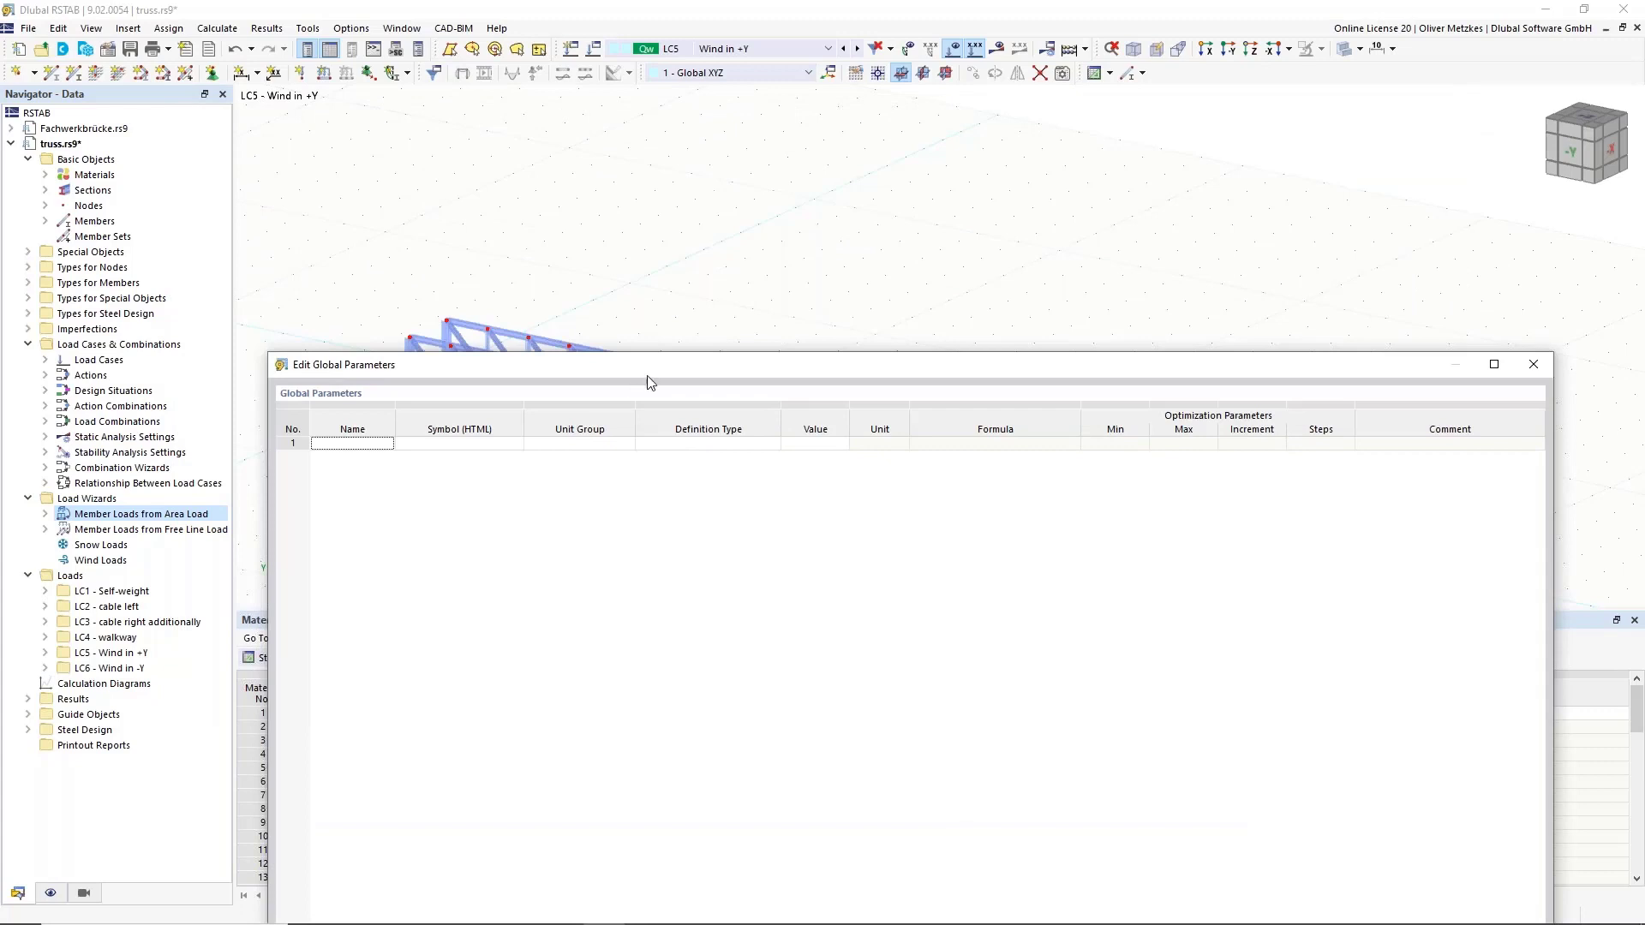
{"action": "left_click_drag", "start_coordinate": [649, 381], "coordinate": [717, 434]}
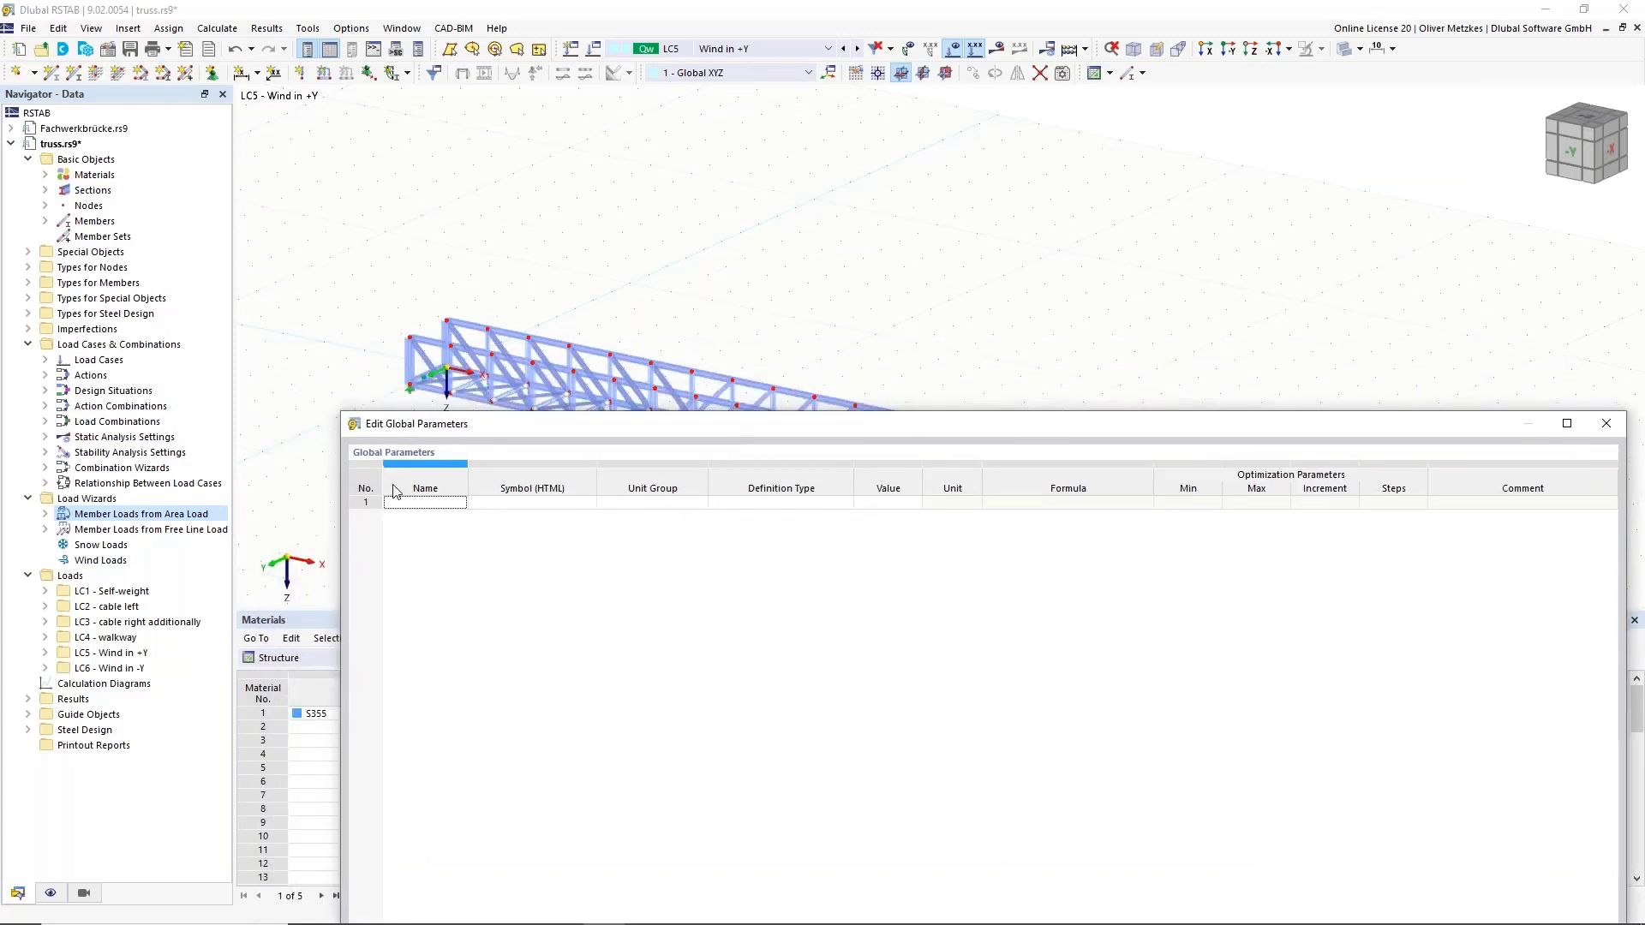
{"action": "left_click", "coordinate": [435, 502]}
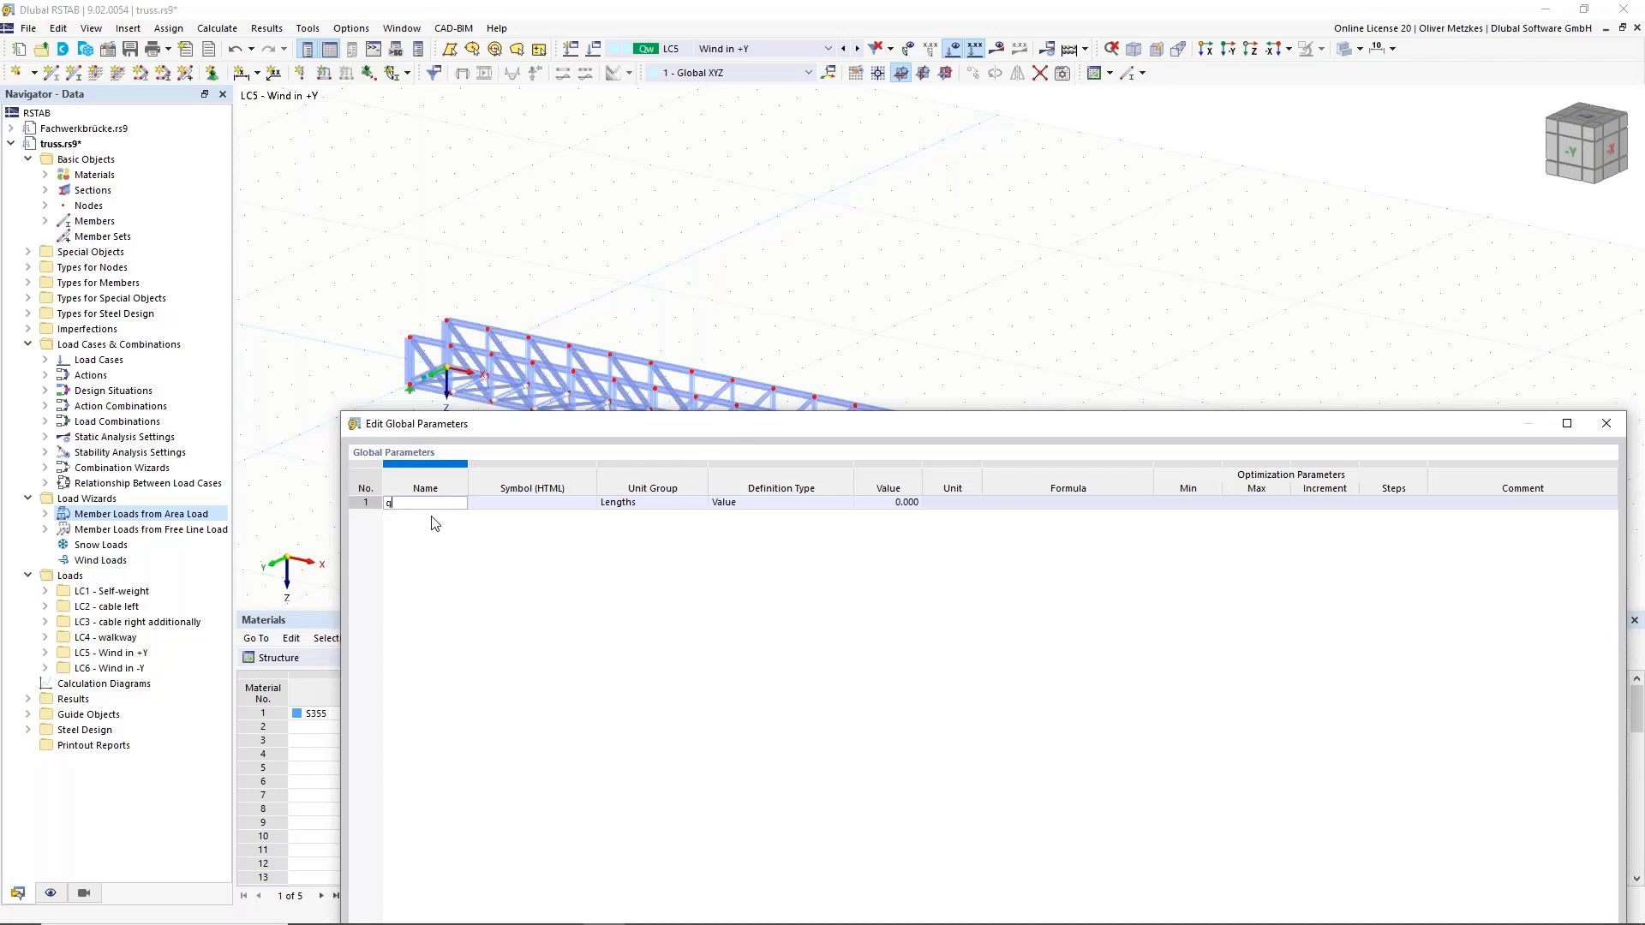
{"action": "left_click", "coordinate": [554, 505]}
{"action": "left_click", "coordinate": [639, 503]}
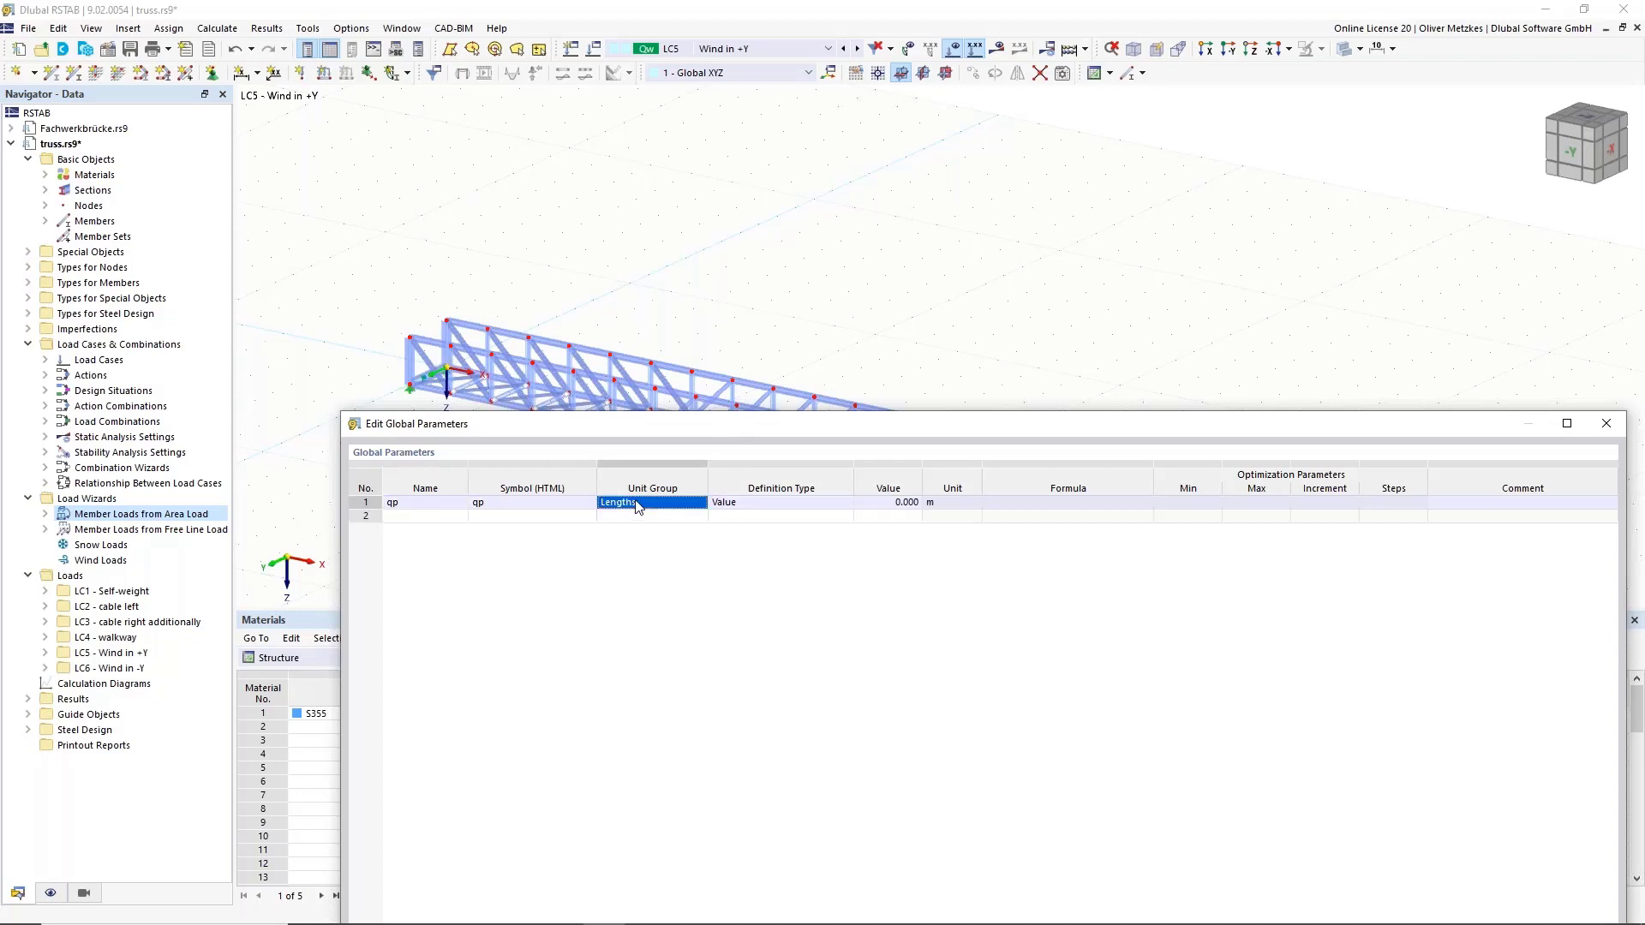
{"action": "left_click", "coordinate": [686, 505]}
{"action": "scroll", "coordinate": [685, 531], "scroll_direction": "down", "scroll_amount": 8}
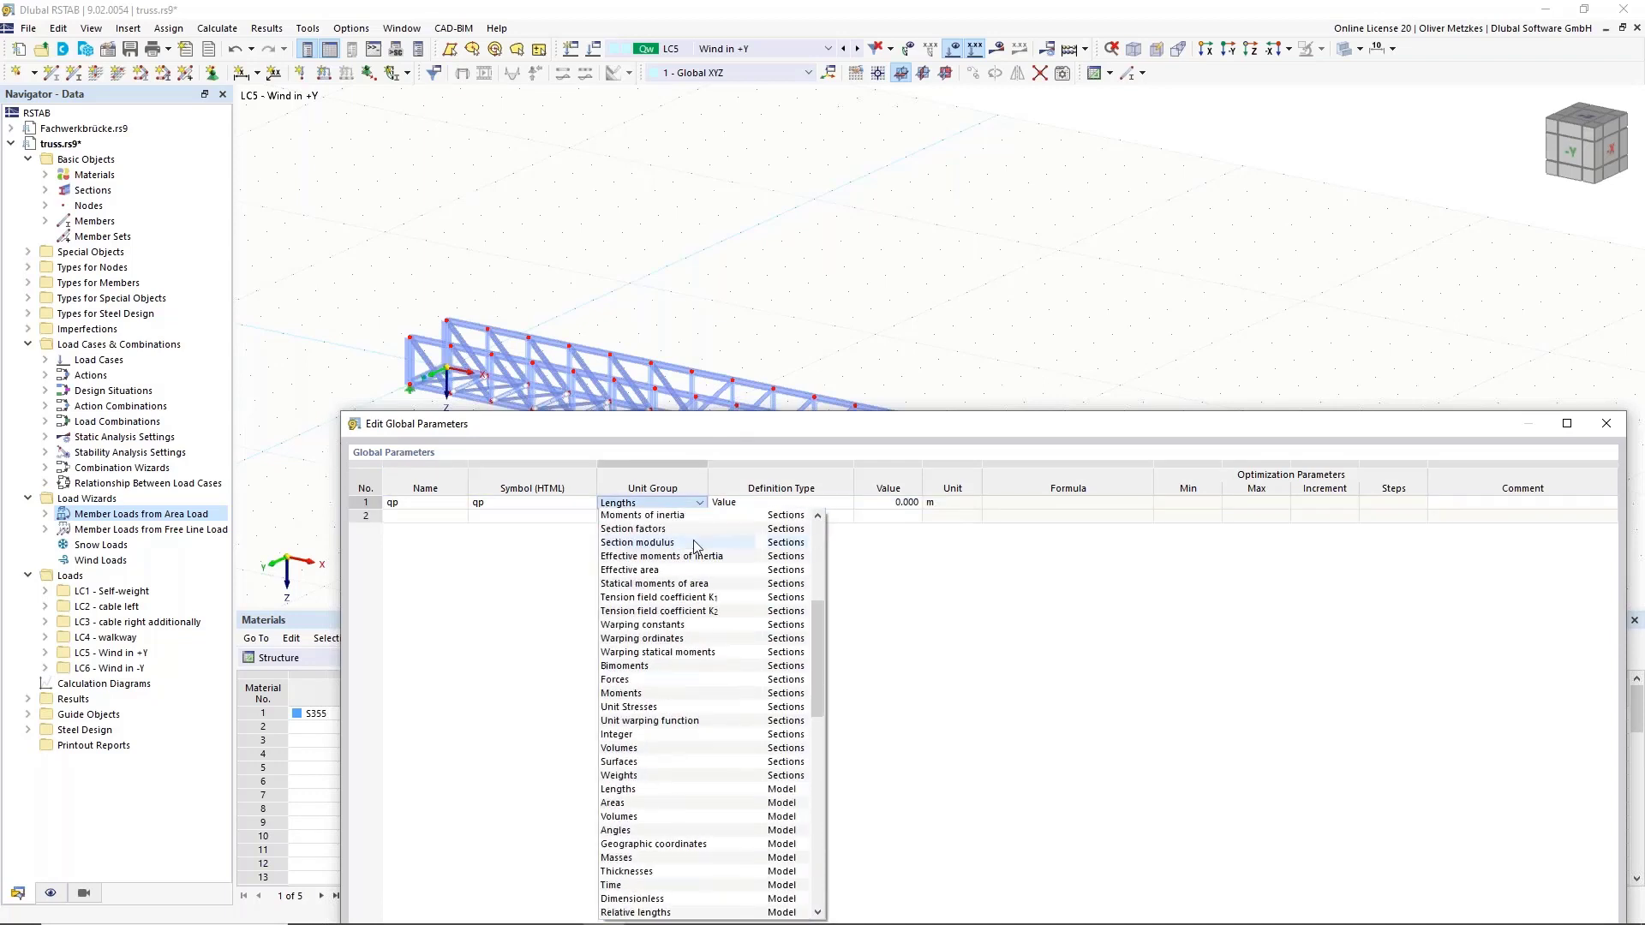
{"action": "type", "text": "su"}
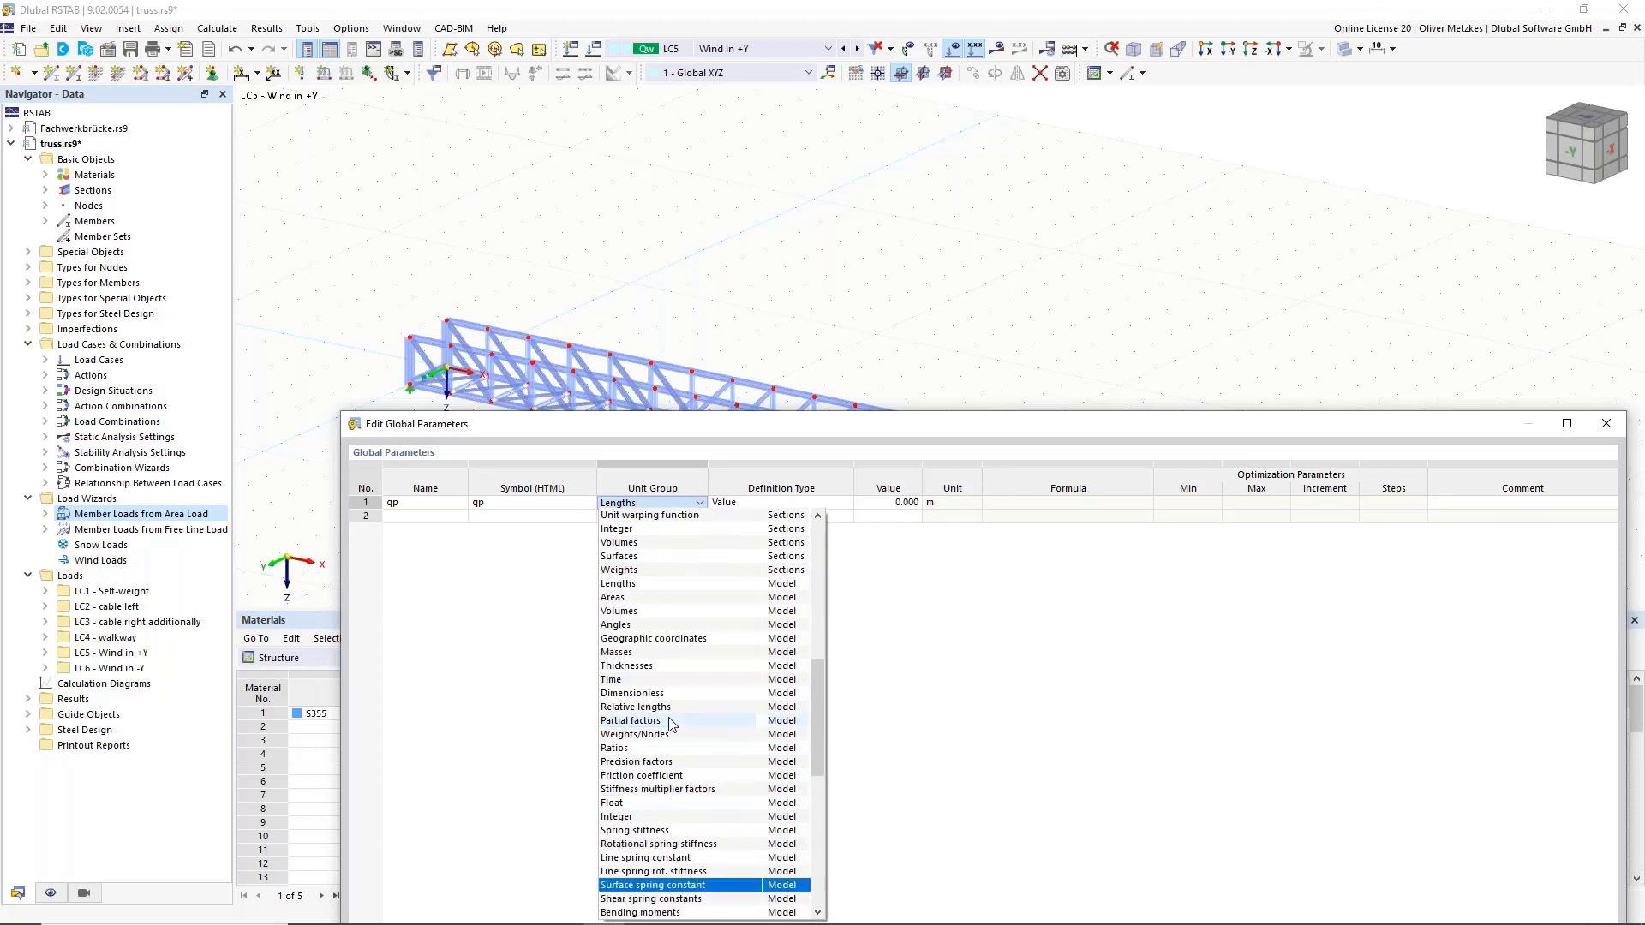
{"action": "scroll", "coordinate": [673, 724], "scroll_direction": "down", "scroll_amount": 9}
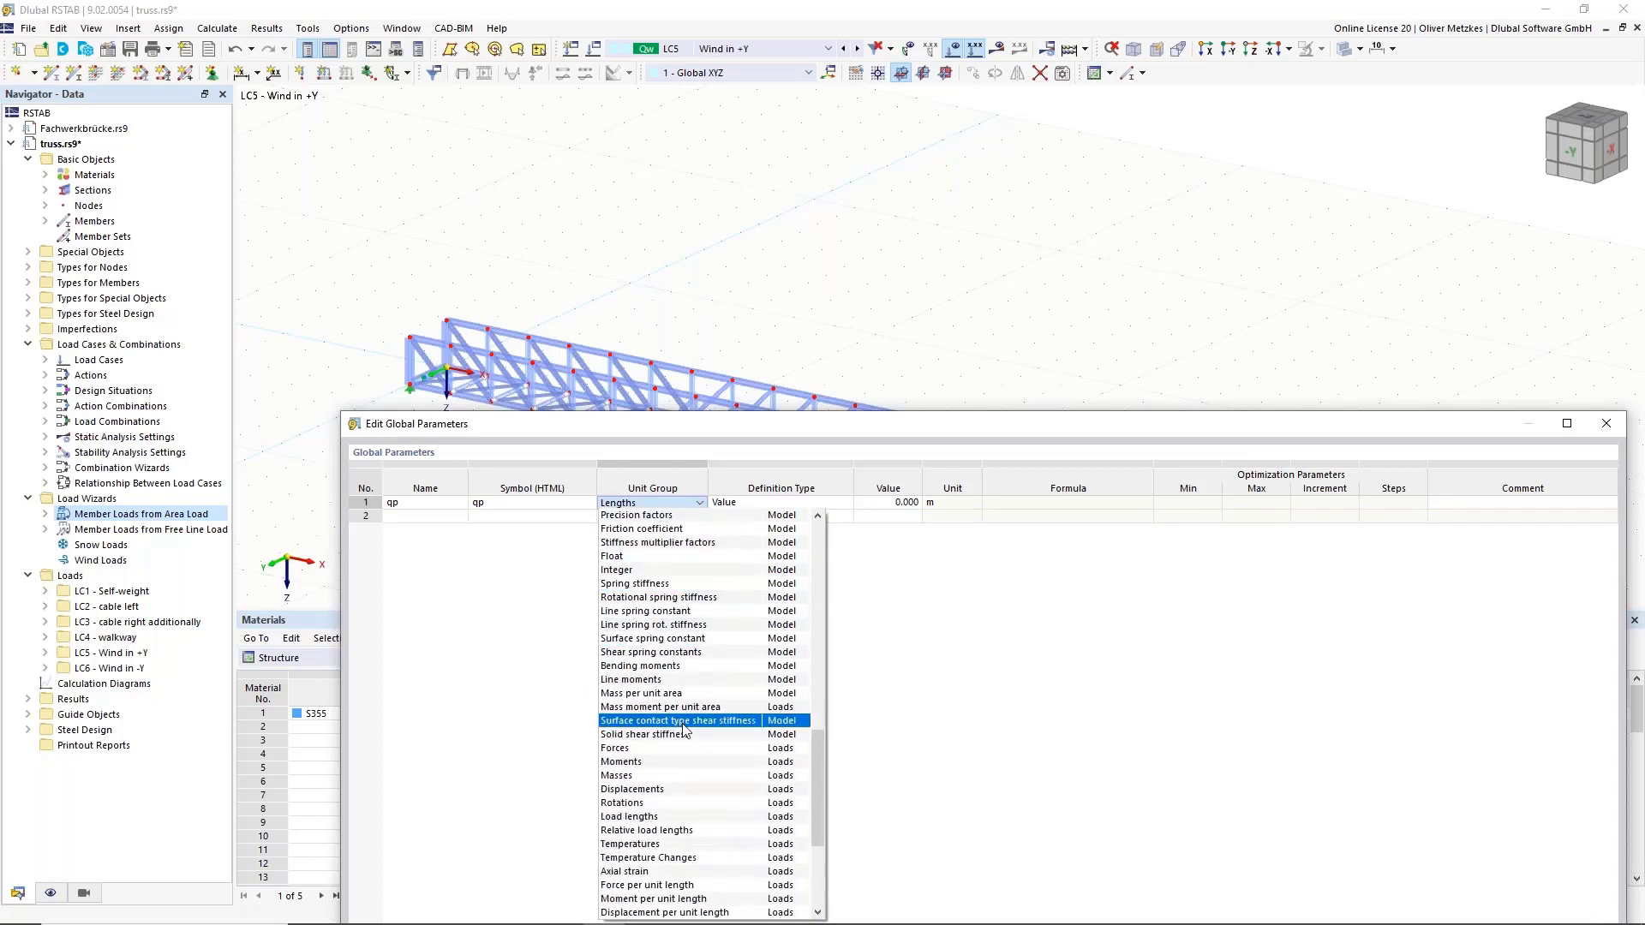
{"action": "type", "text": "re"}
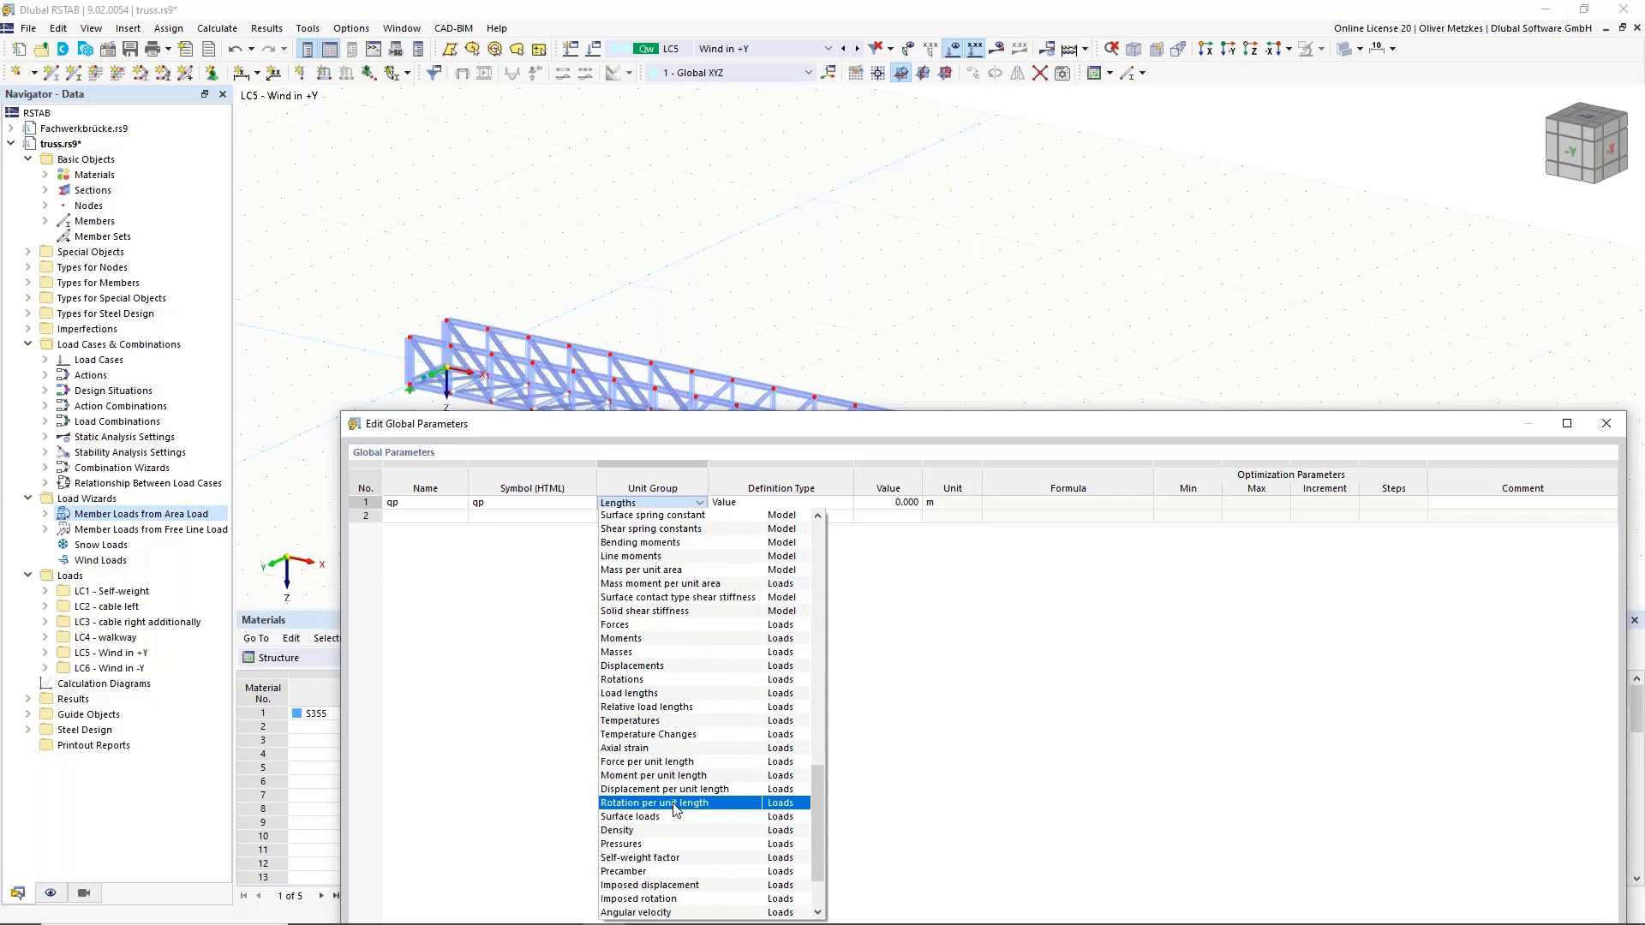
{"action": "key", "text": "Down"}
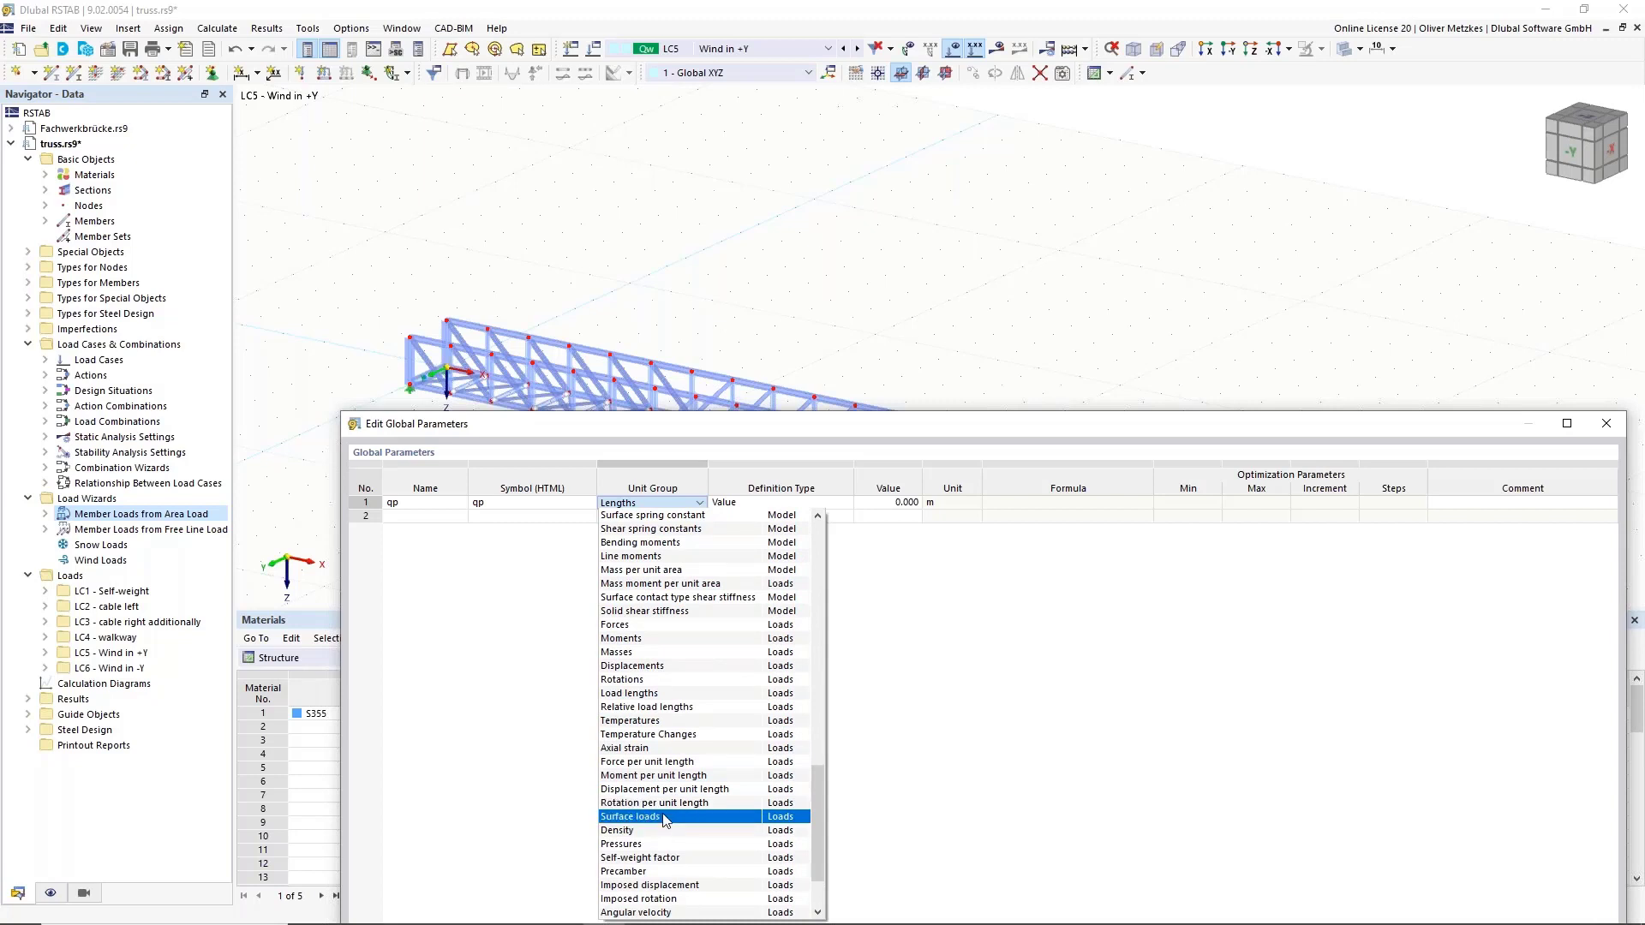
{"action": "key", "text": "Return"}
{"action": "key", "text": "Tab"}
{"action": "key", "text": "Tab"}
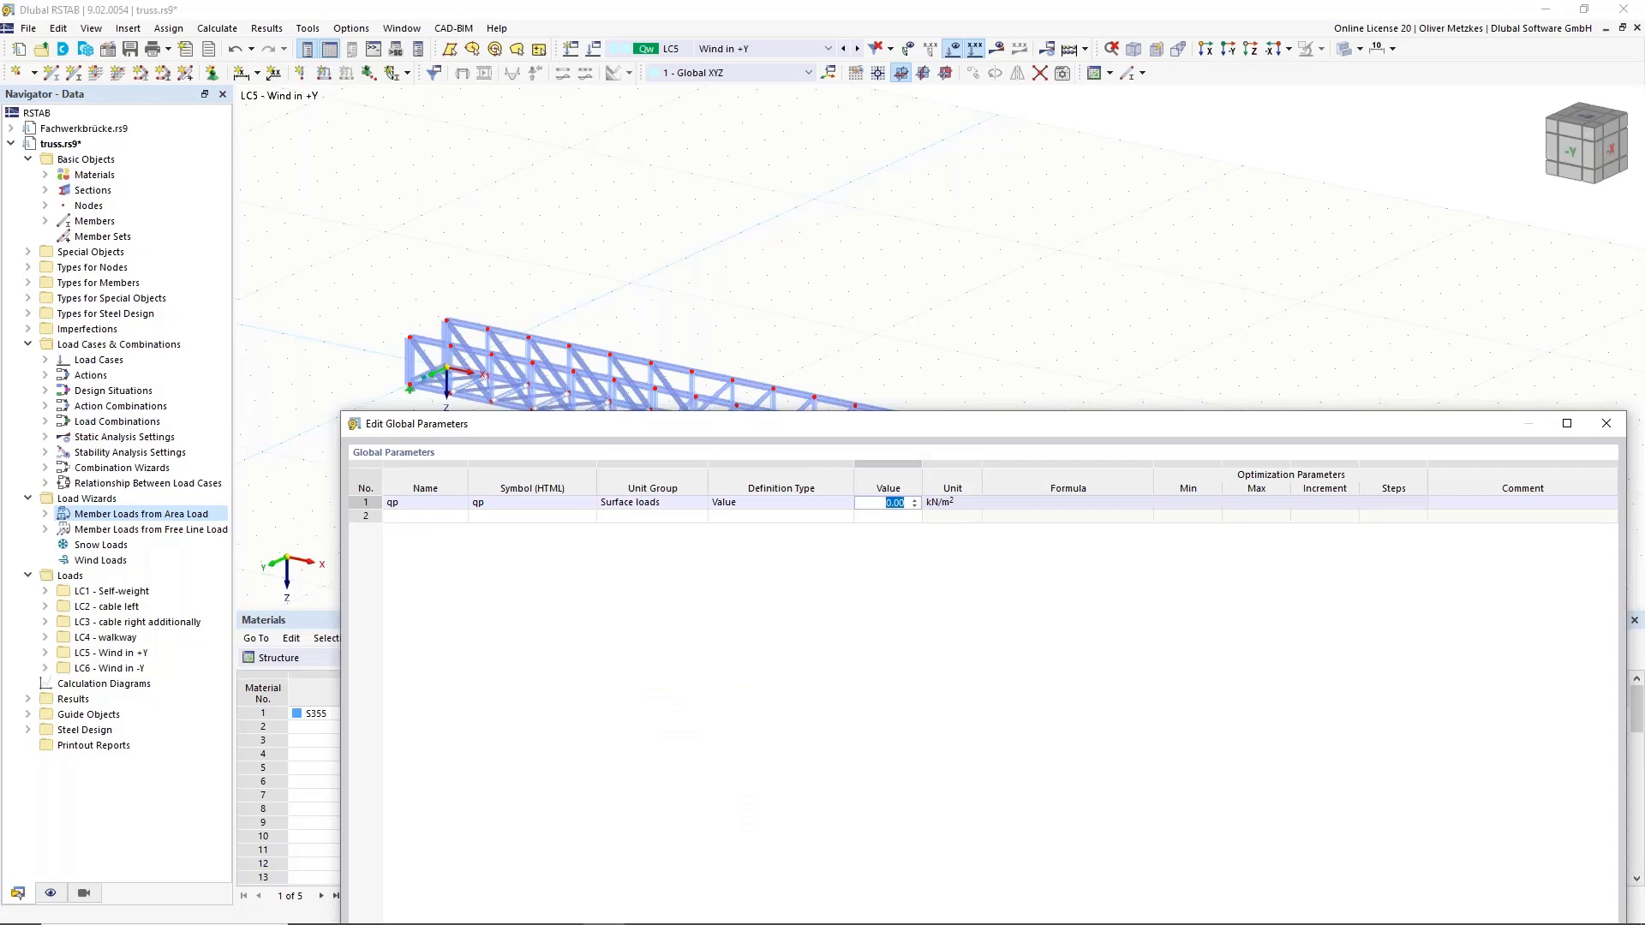
{"action": "type", "text": "0,4"}
{"action": "key", "text": "Tab"}
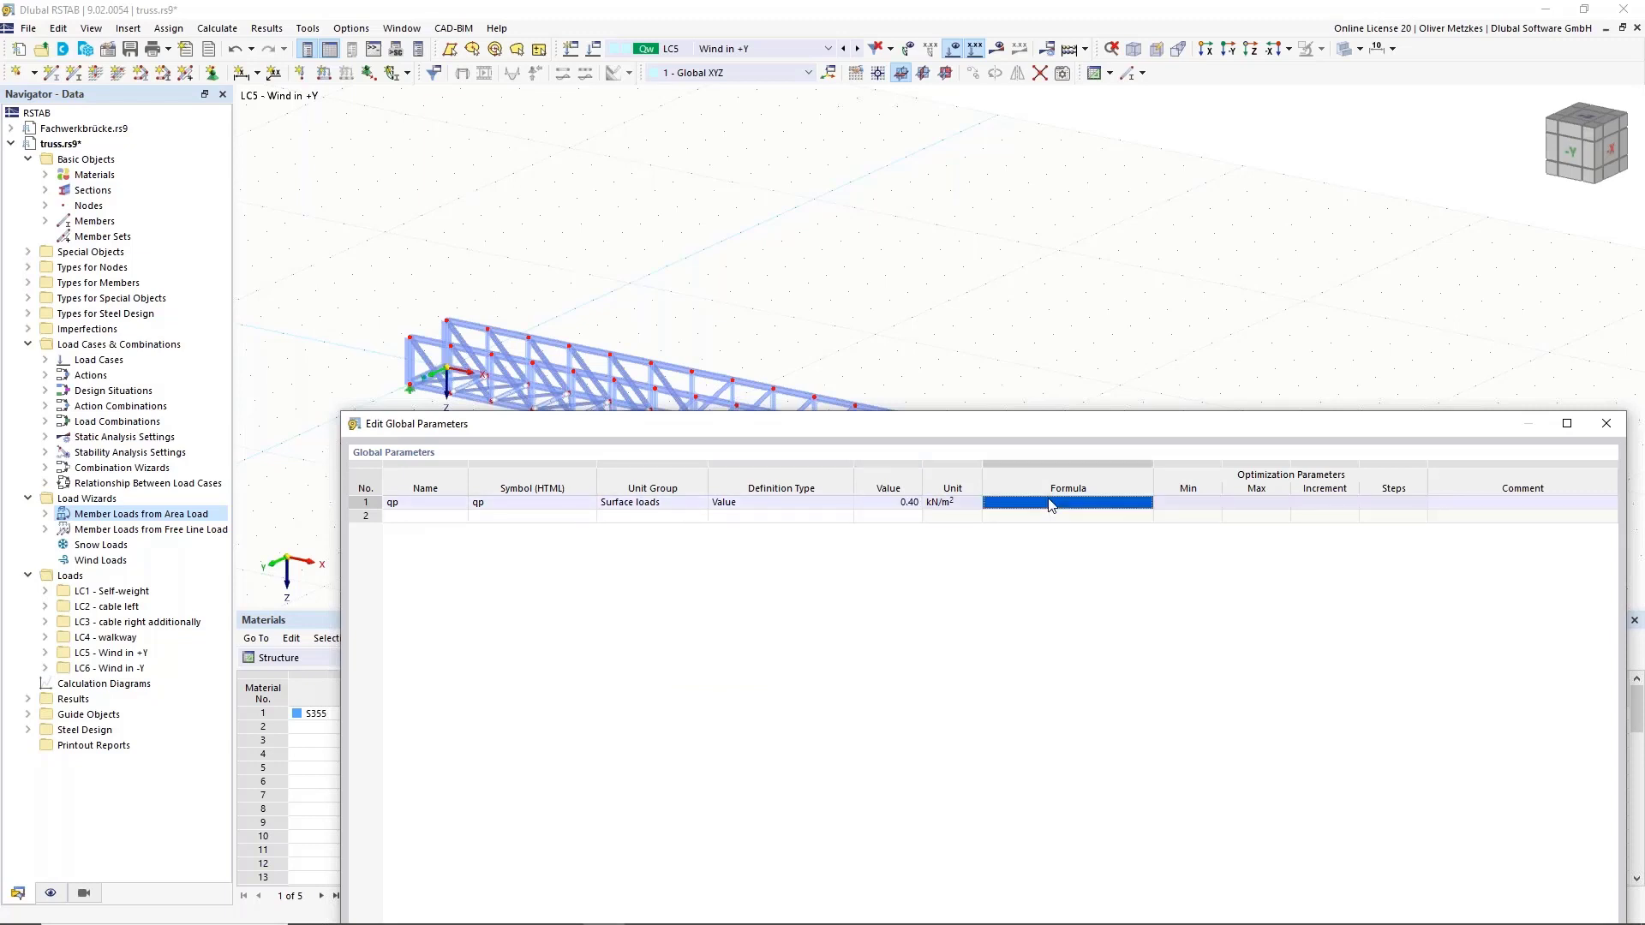
Add global parameter cf as a Partial factors value of 2.00.
{"action": "double_click", "coordinate": [431, 517]}
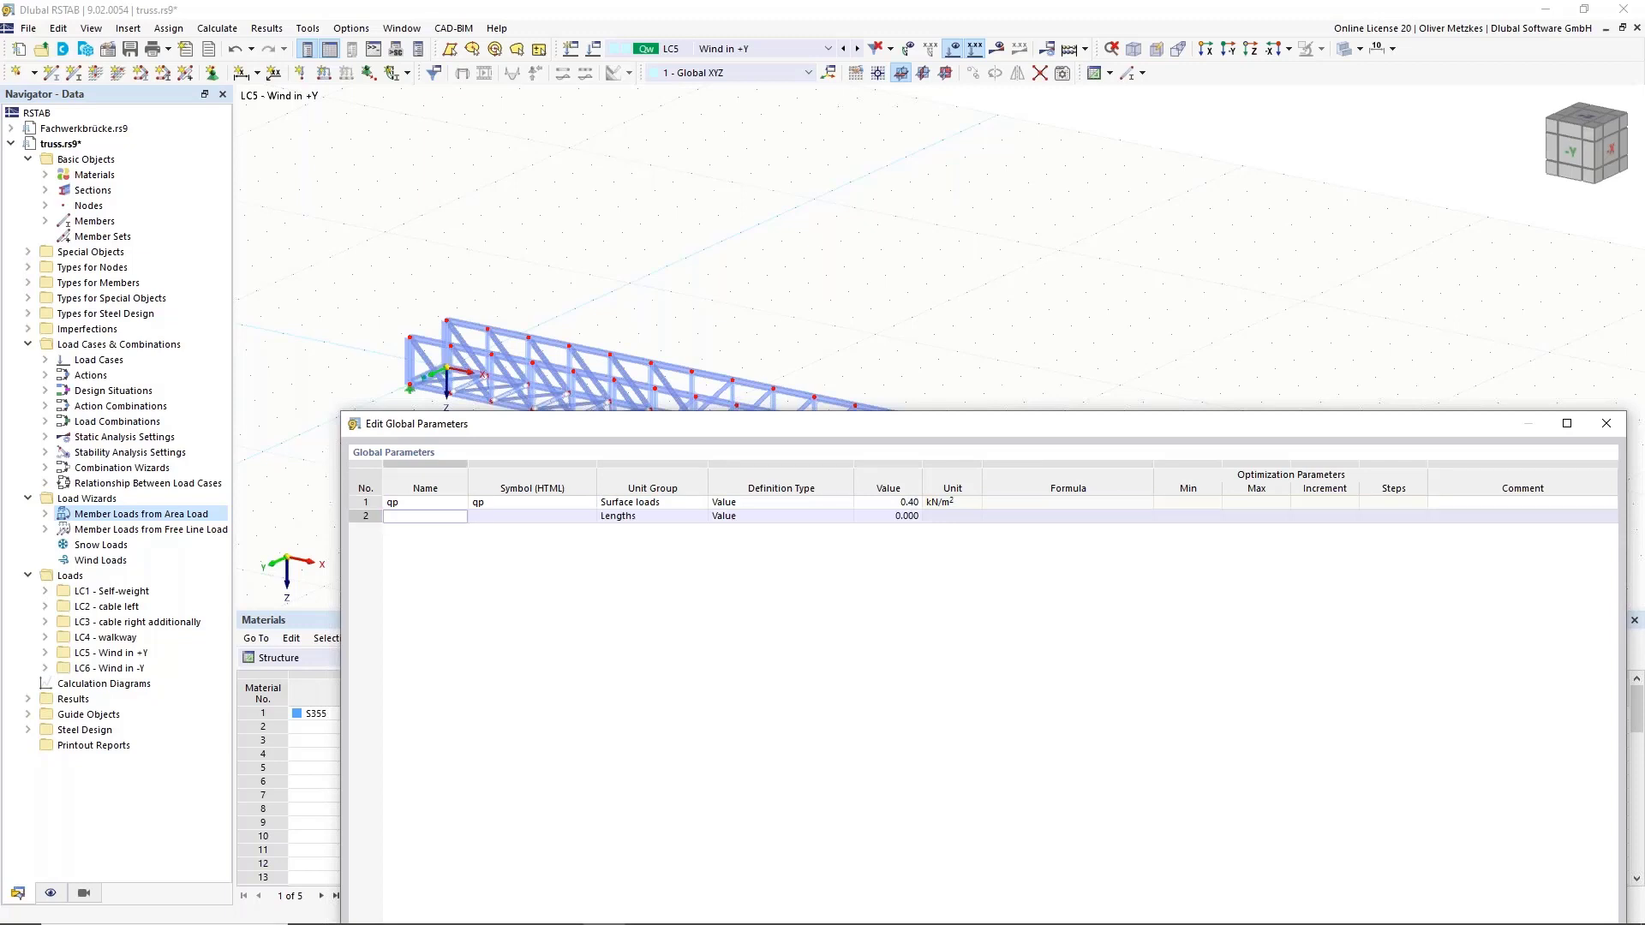
{"action": "key", "text": "Tab"}
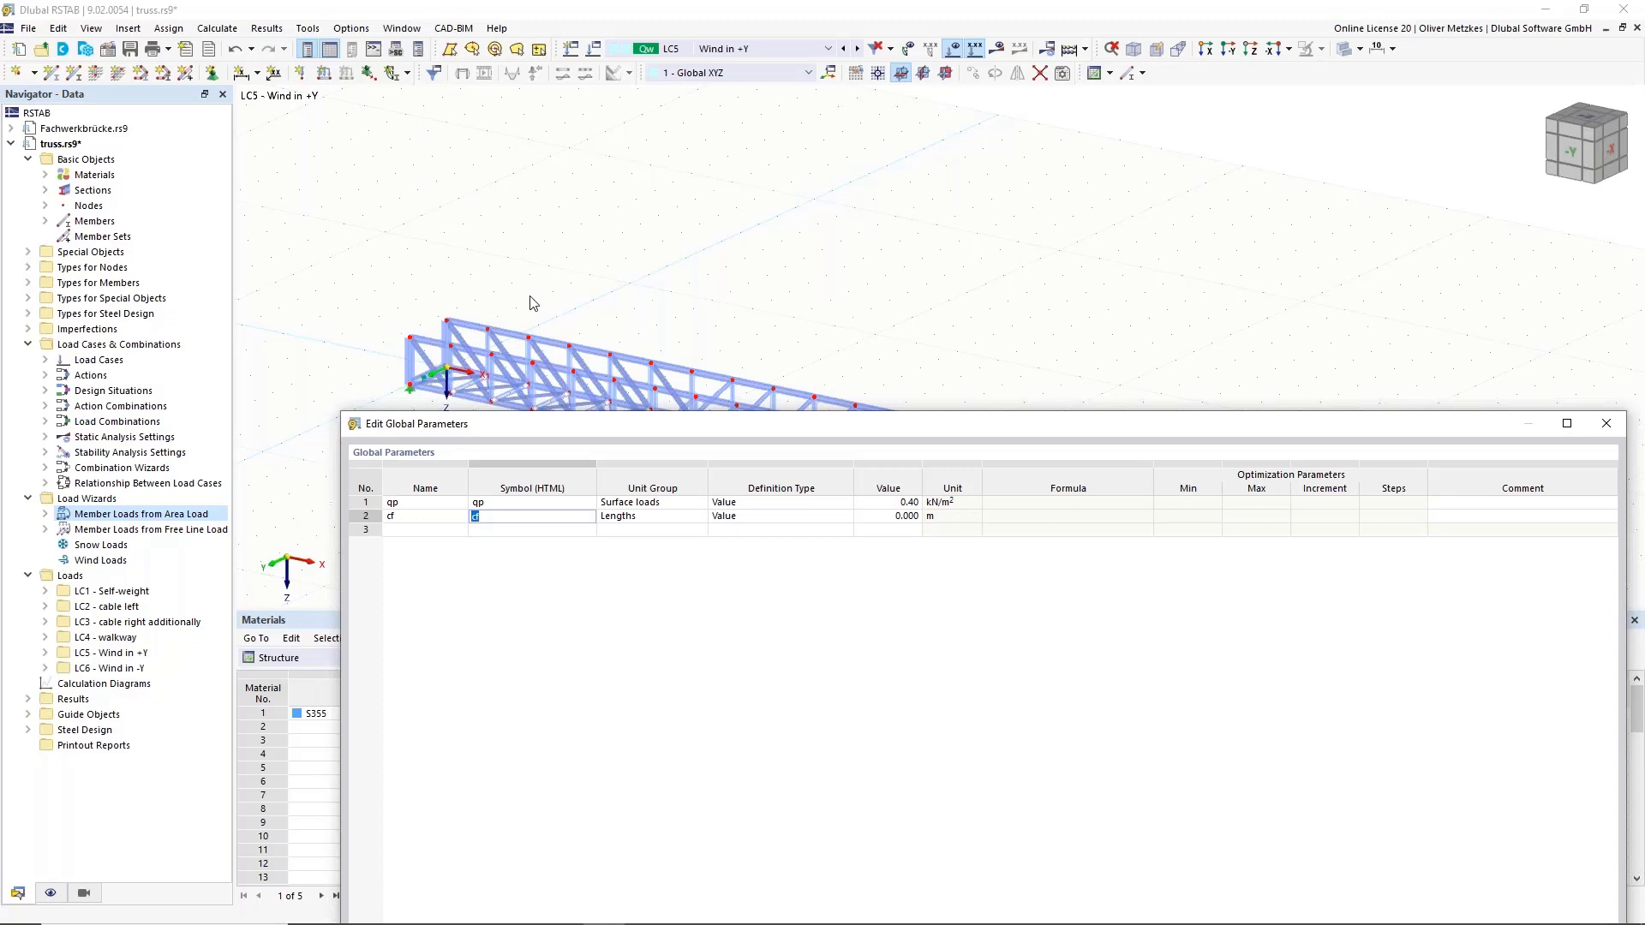
{"action": "left_click", "coordinate": [683, 517]}
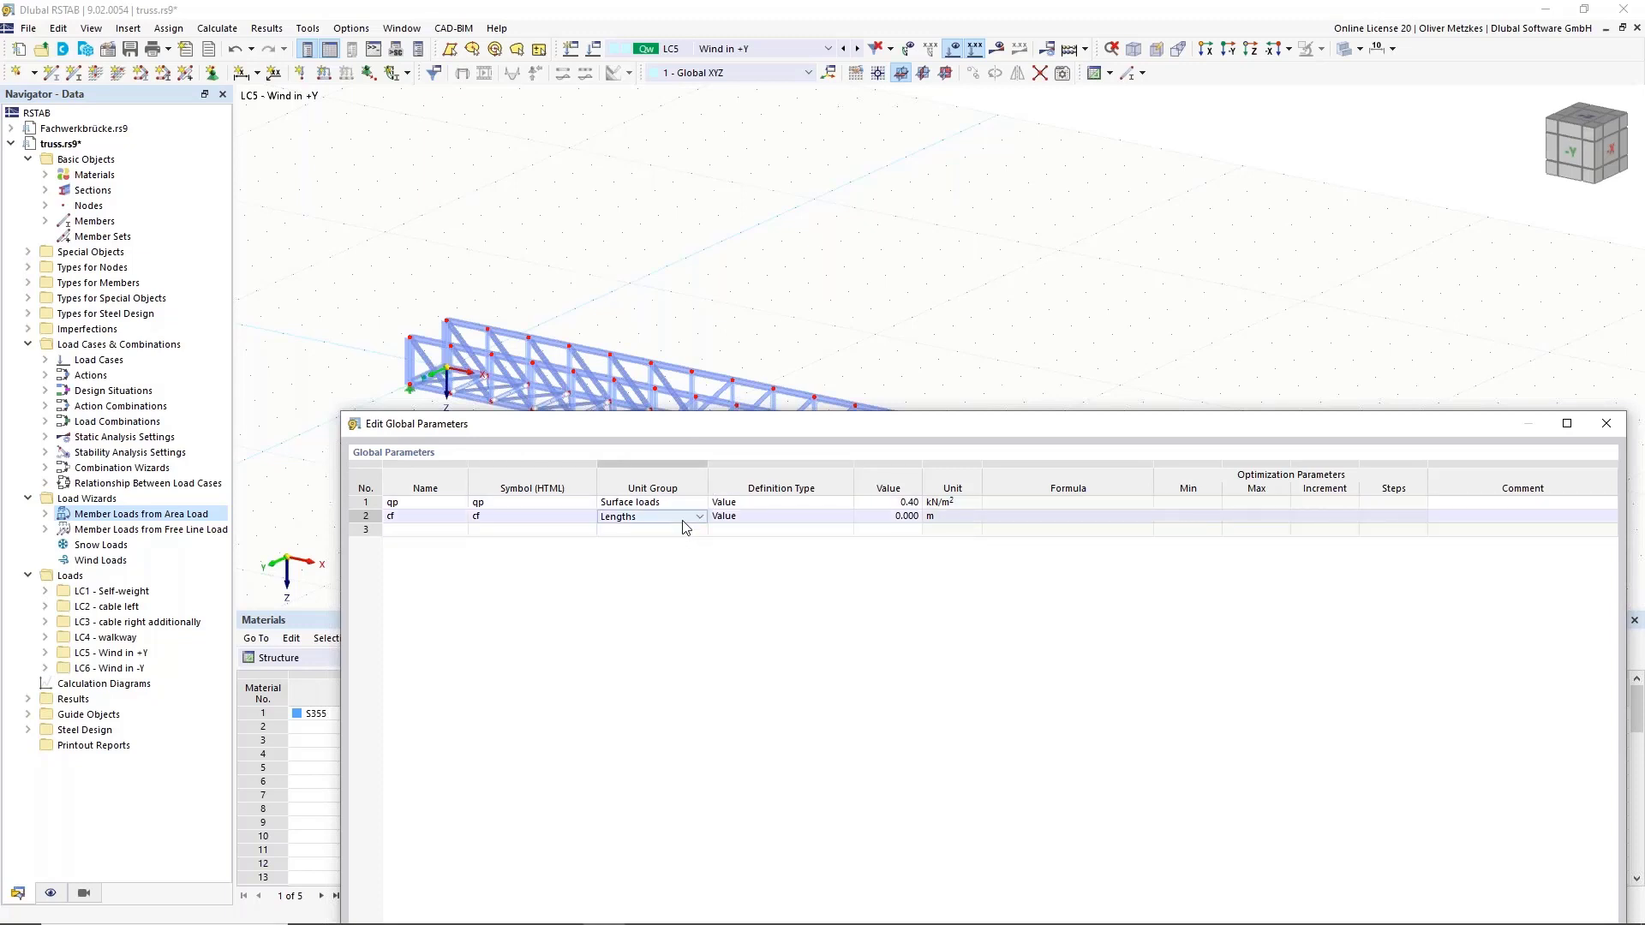
{"action": "left_click", "coordinate": [687, 521]}
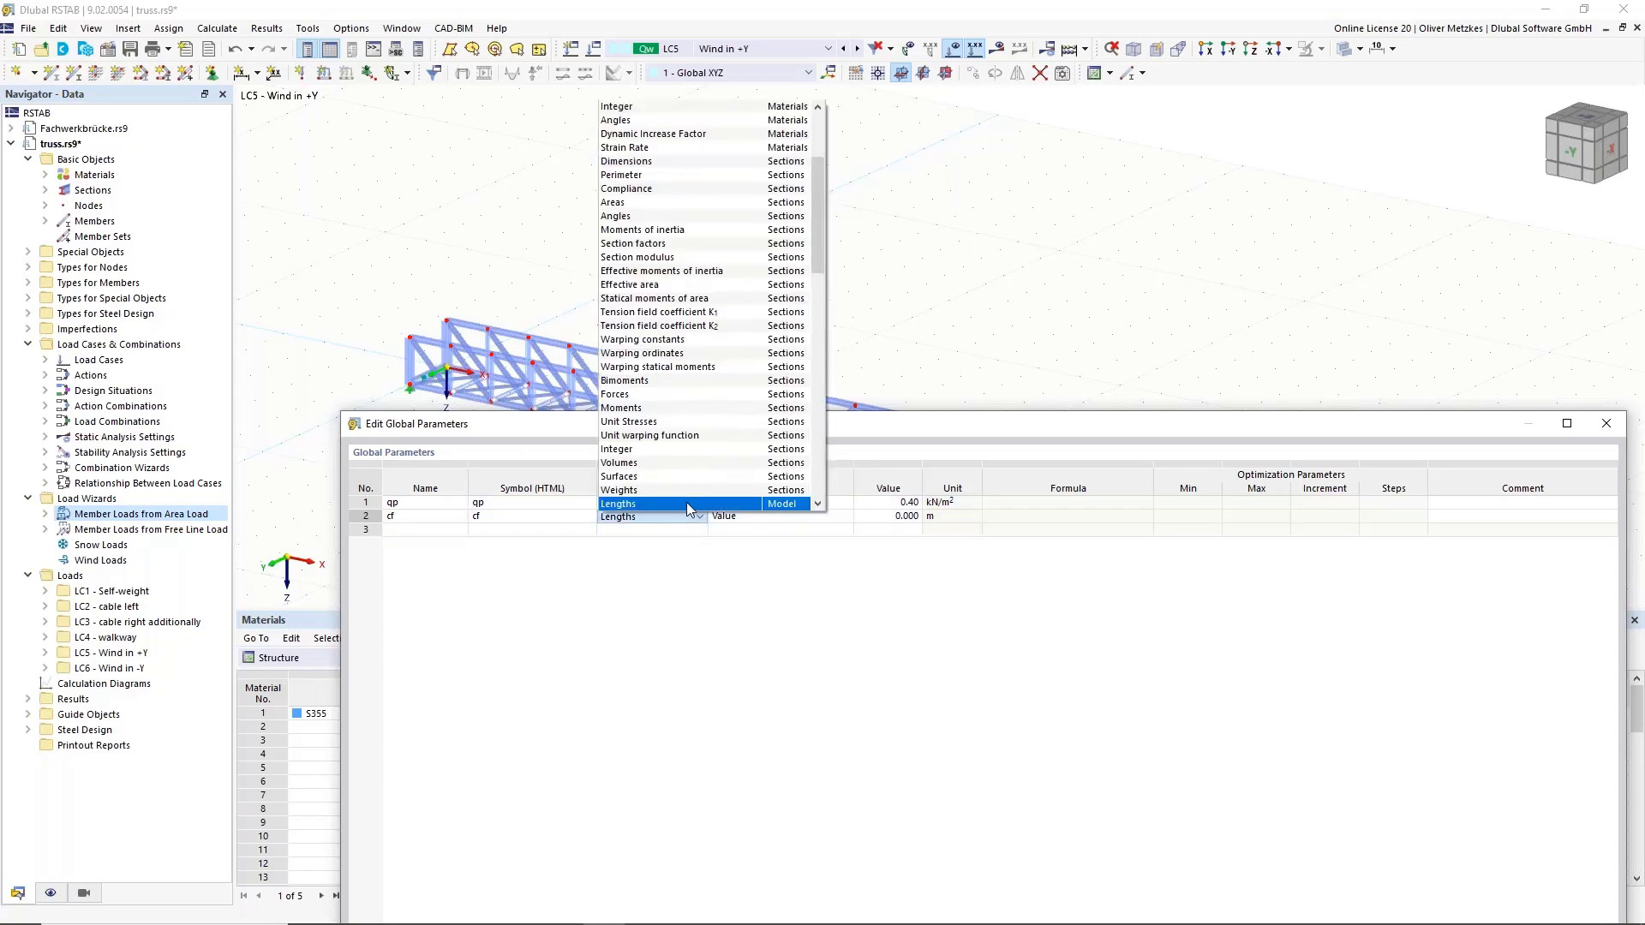
{"action": "scroll", "coordinate": [694, 438], "scroll_direction": "down", "scroll_amount": 7}
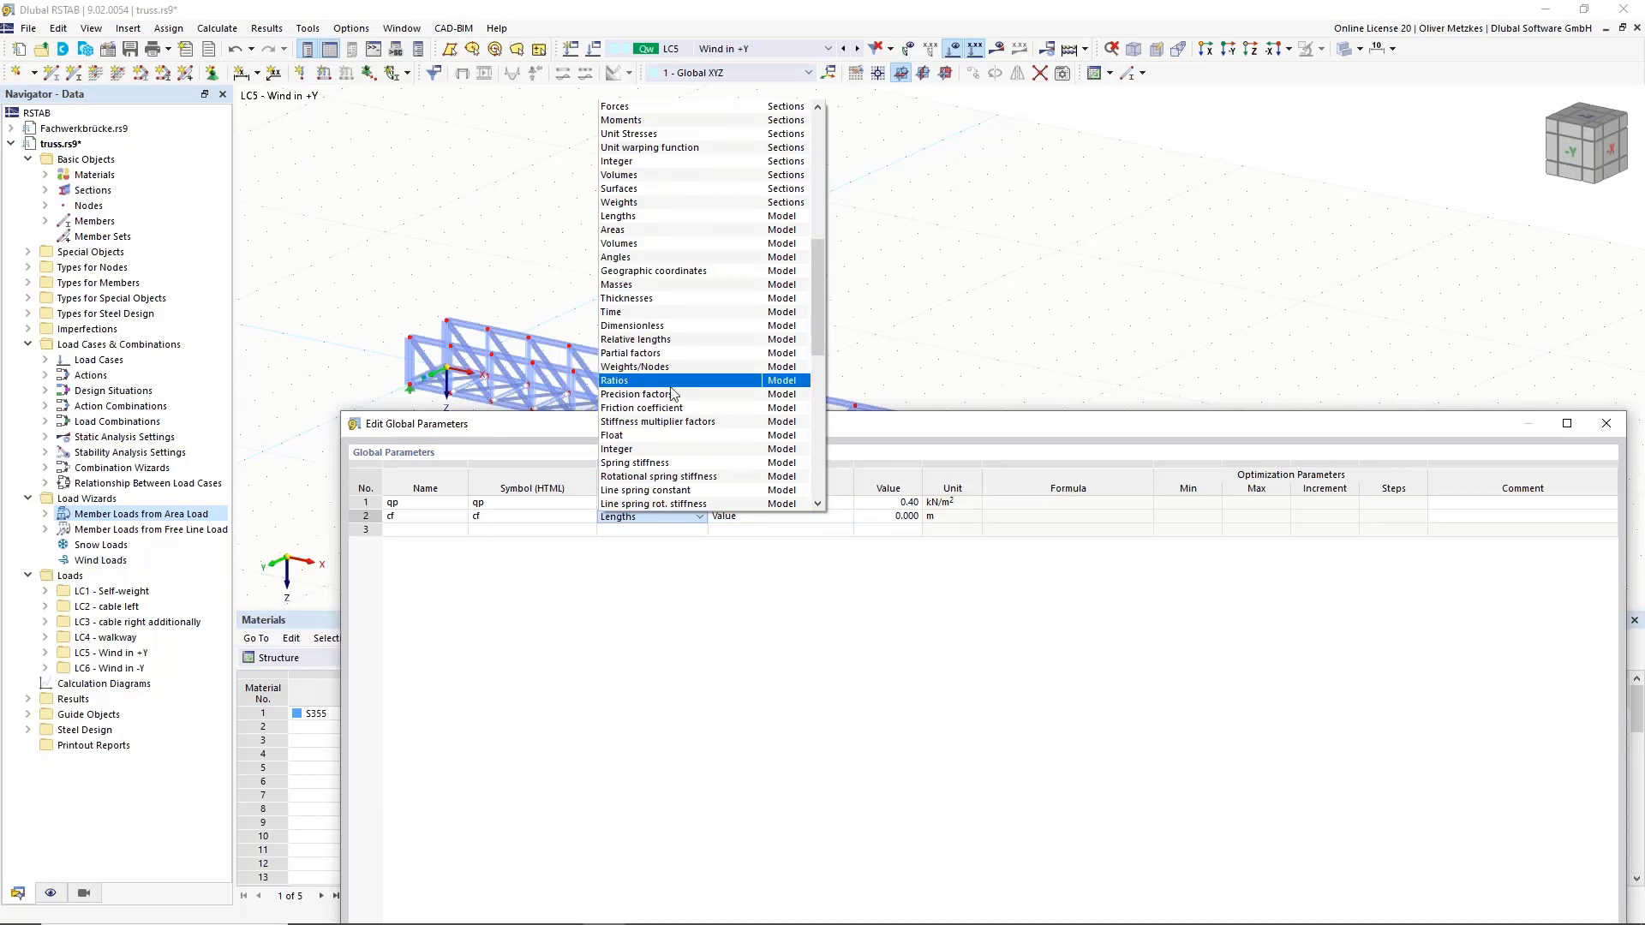
{"action": "scroll", "coordinate": [681, 363], "scroll_direction": "down", "scroll_amount": 1}
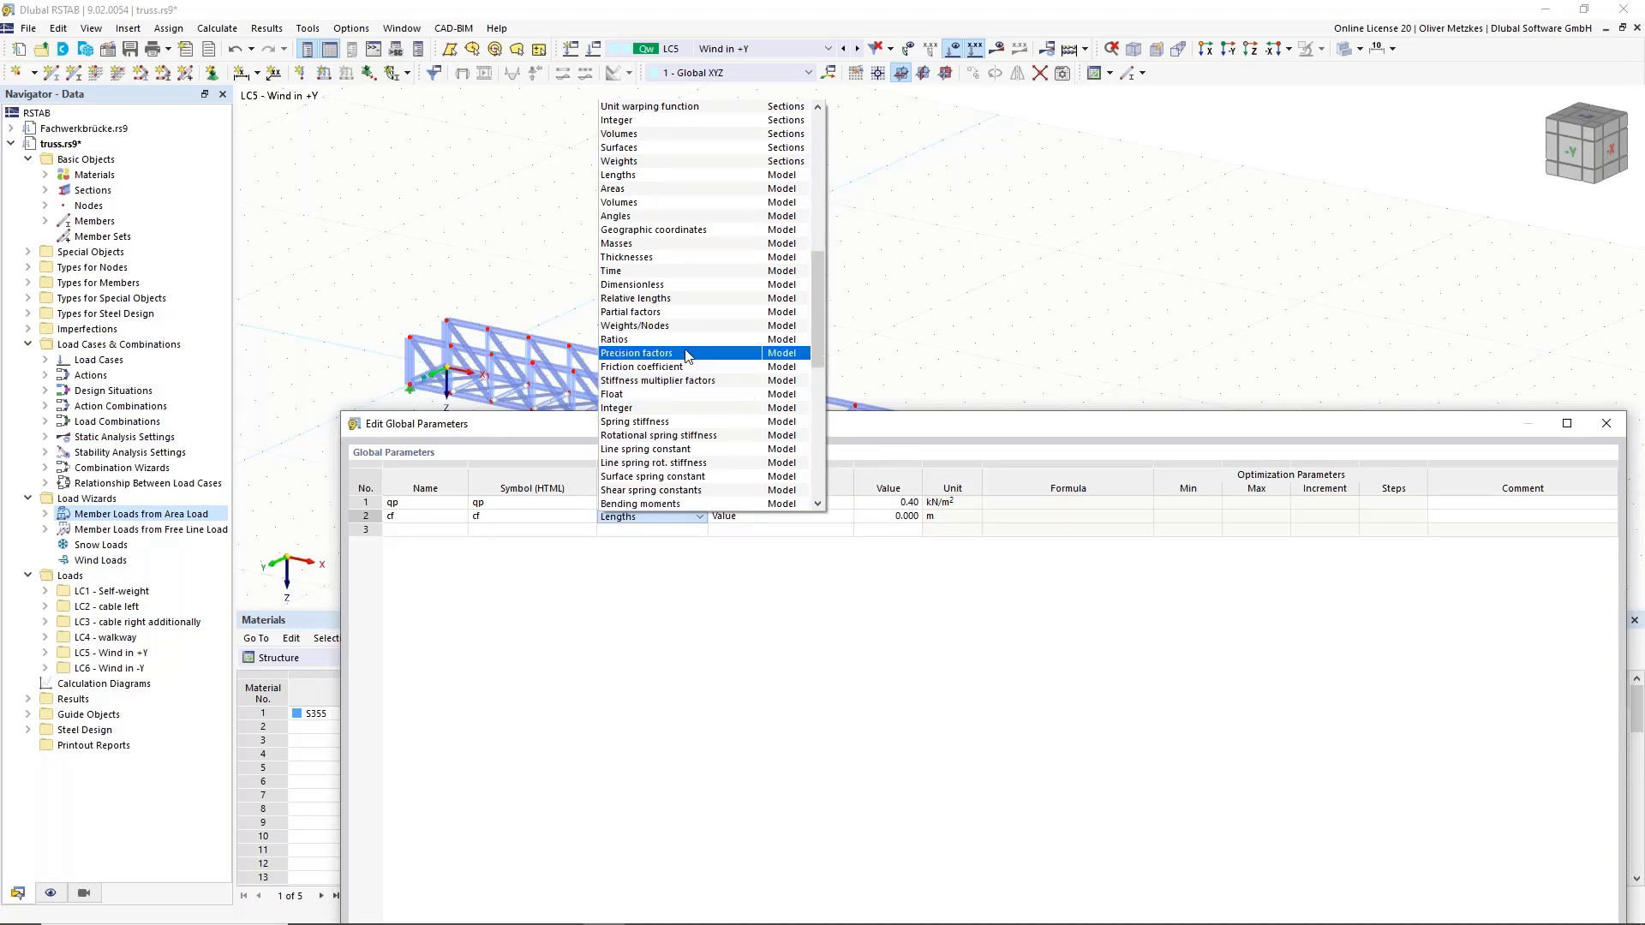
{"action": "left_click", "coordinate": [677, 312]}
{"action": "left_click", "coordinate": [905, 516]}
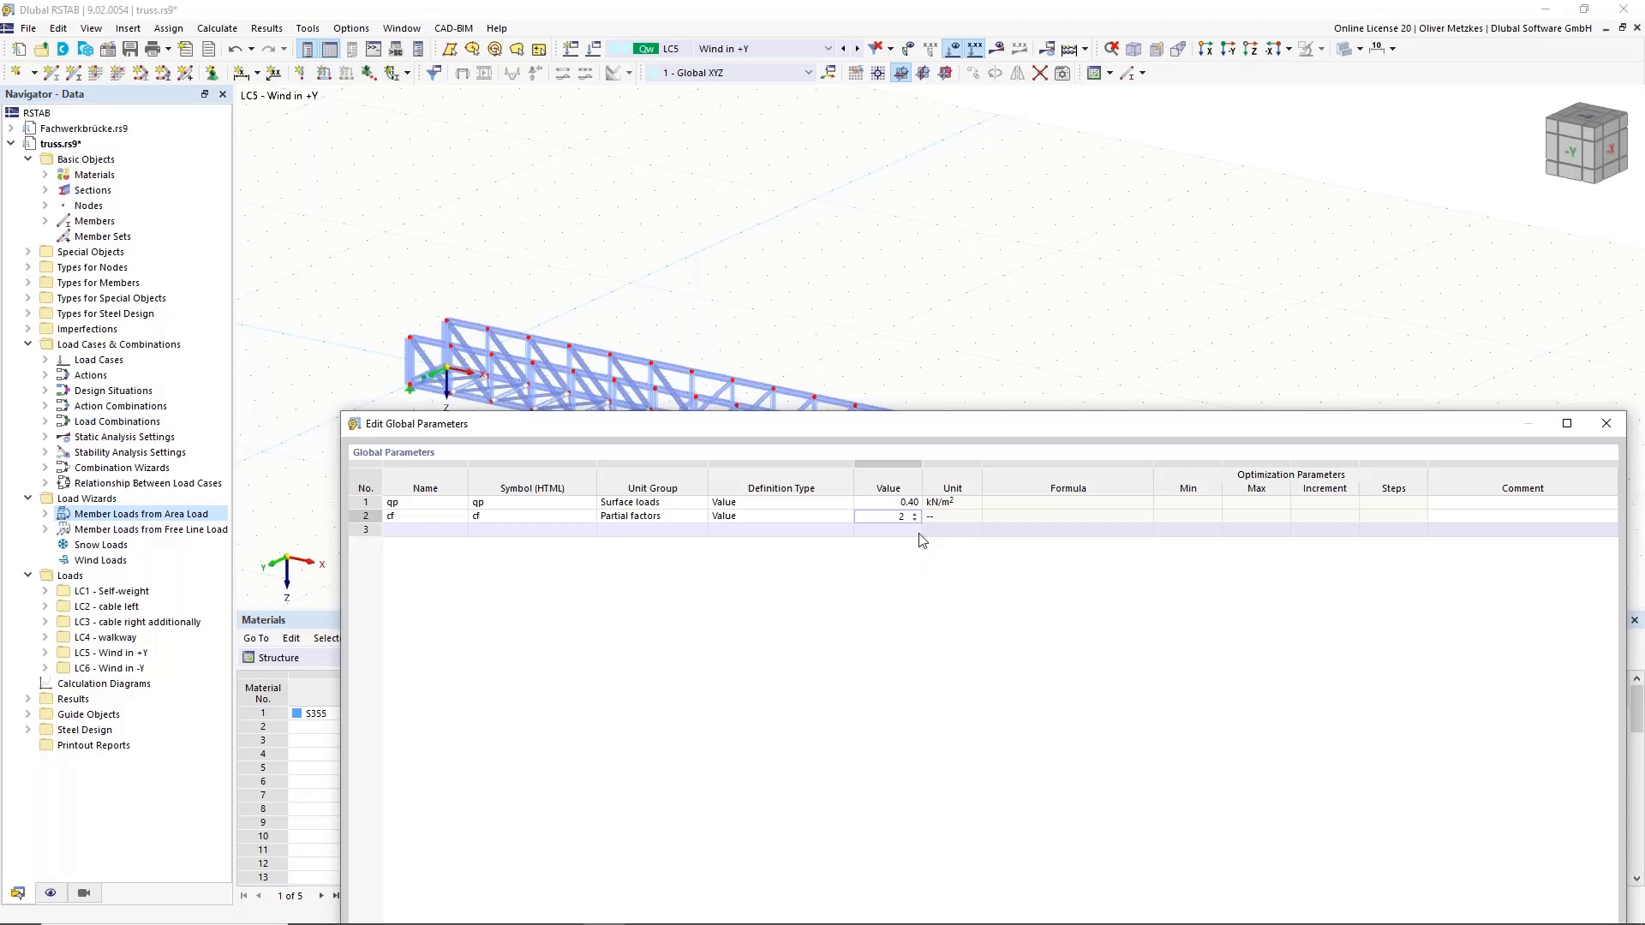
{"action": "type", "text": "2"}
{"action": "left_click", "coordinate": [452, 528]}
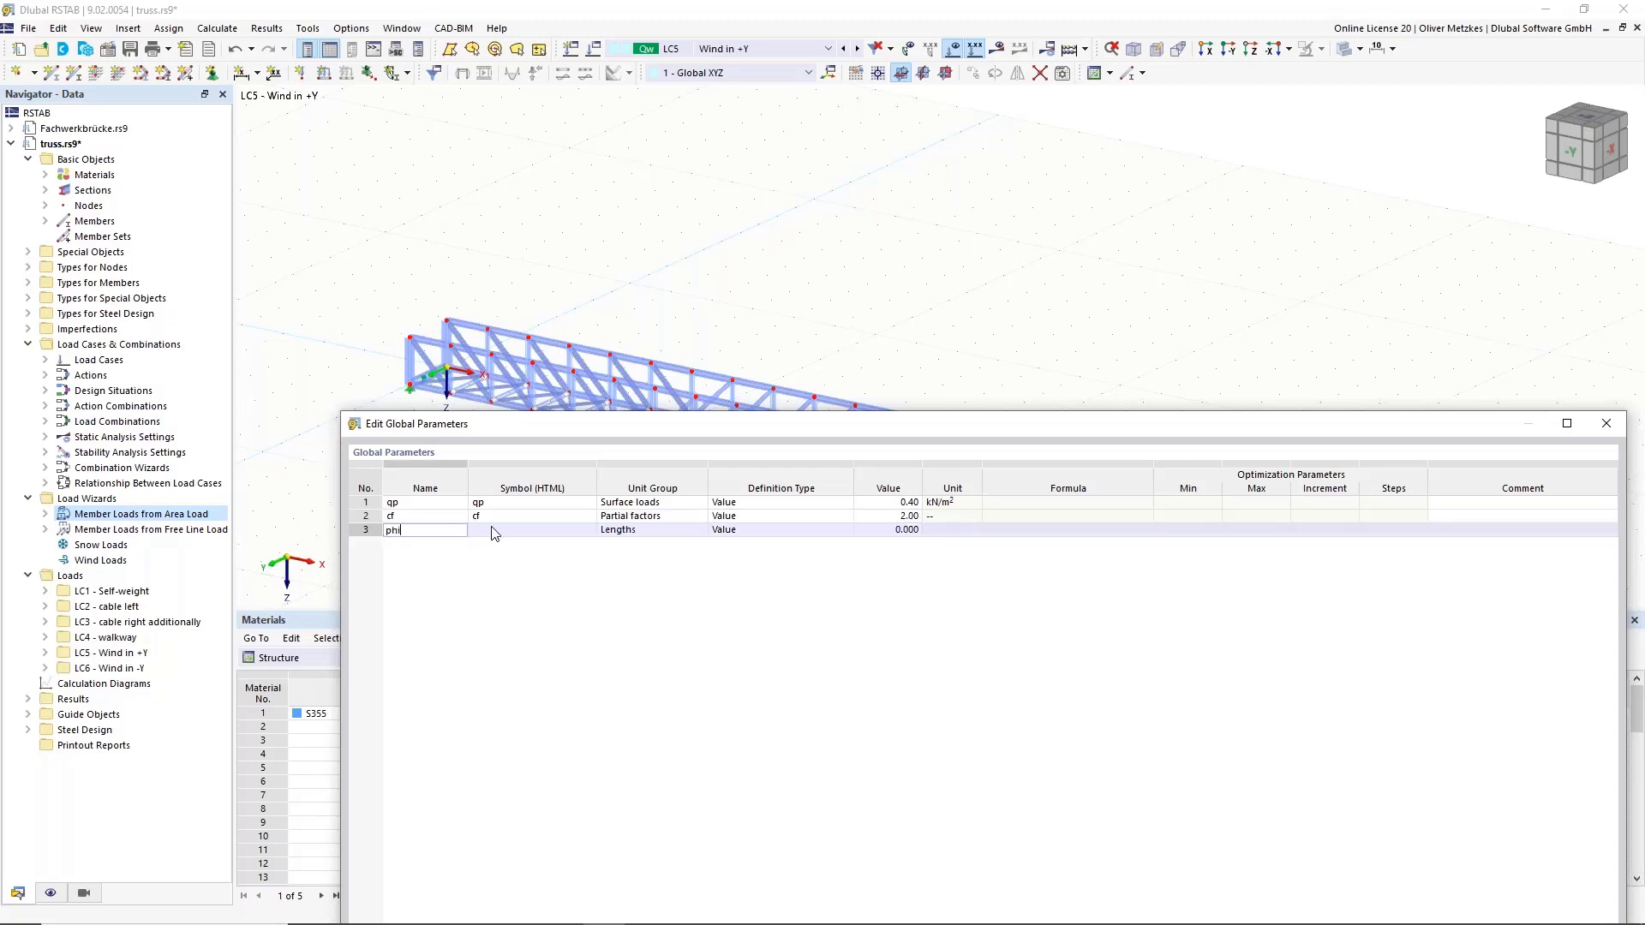
Add global parameter phi as a Partial factors value of 0.20 and save the parameters.
{"action": "left_click", "coordinate": [651, 529]}
{"action": "left_click", "coordinate": [700, 530]}
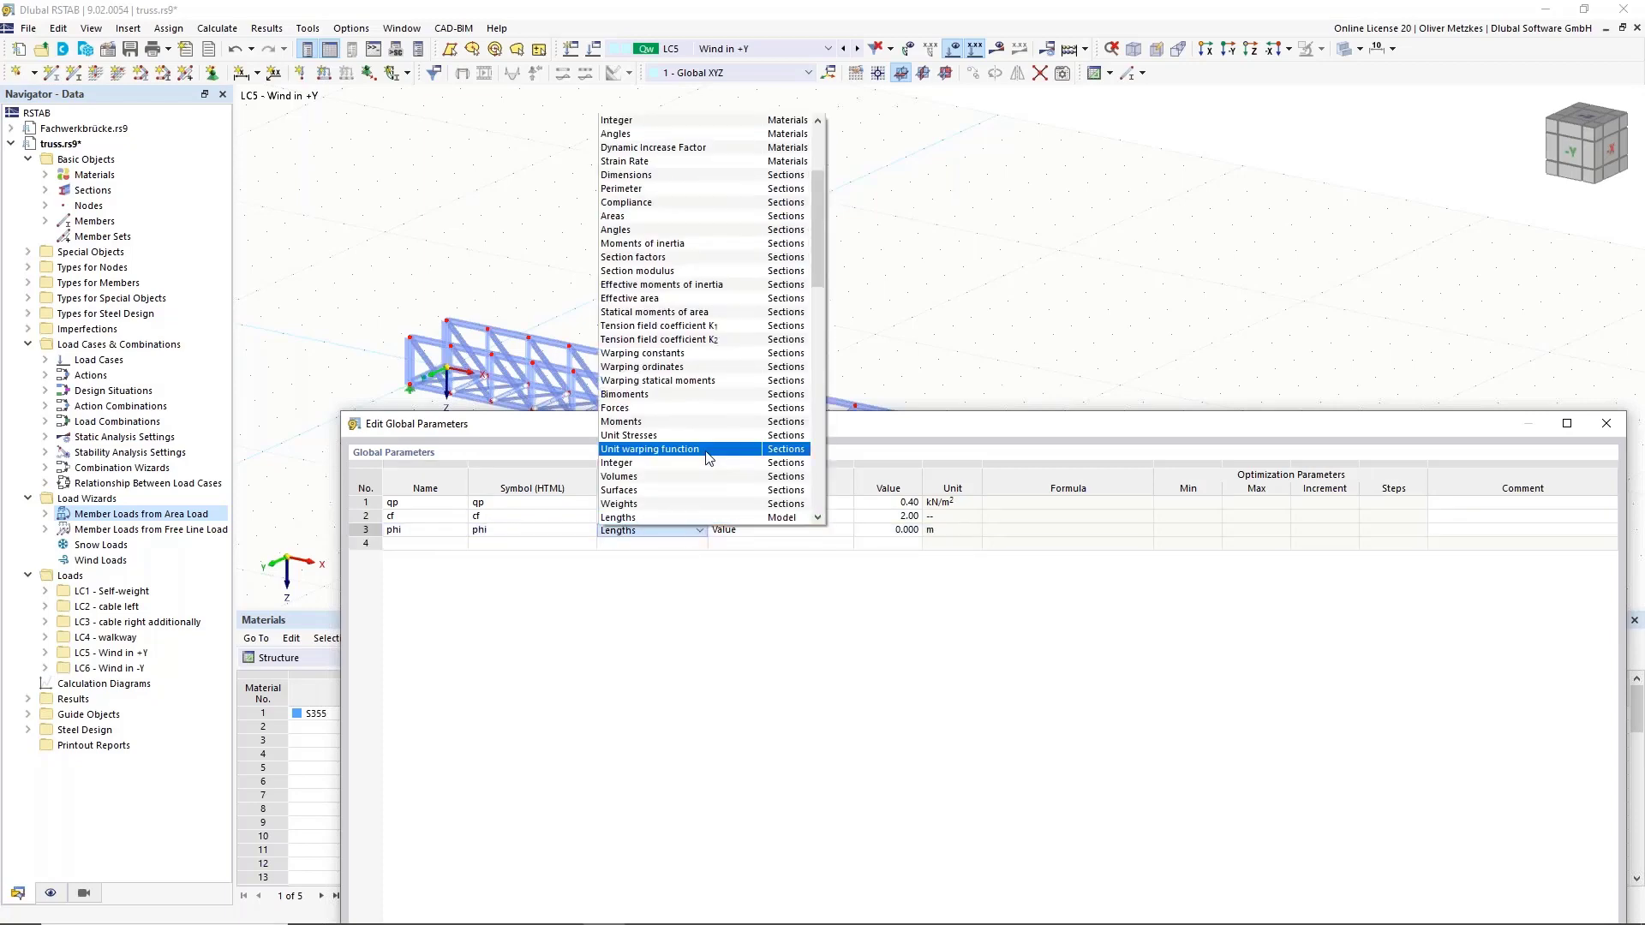
{"action": "scroll", "coordinate": [702, 489], "scroll_direction": "down", "scroll_amount": 4}
{"action": "left_click", "coordinate": [689, 518]}
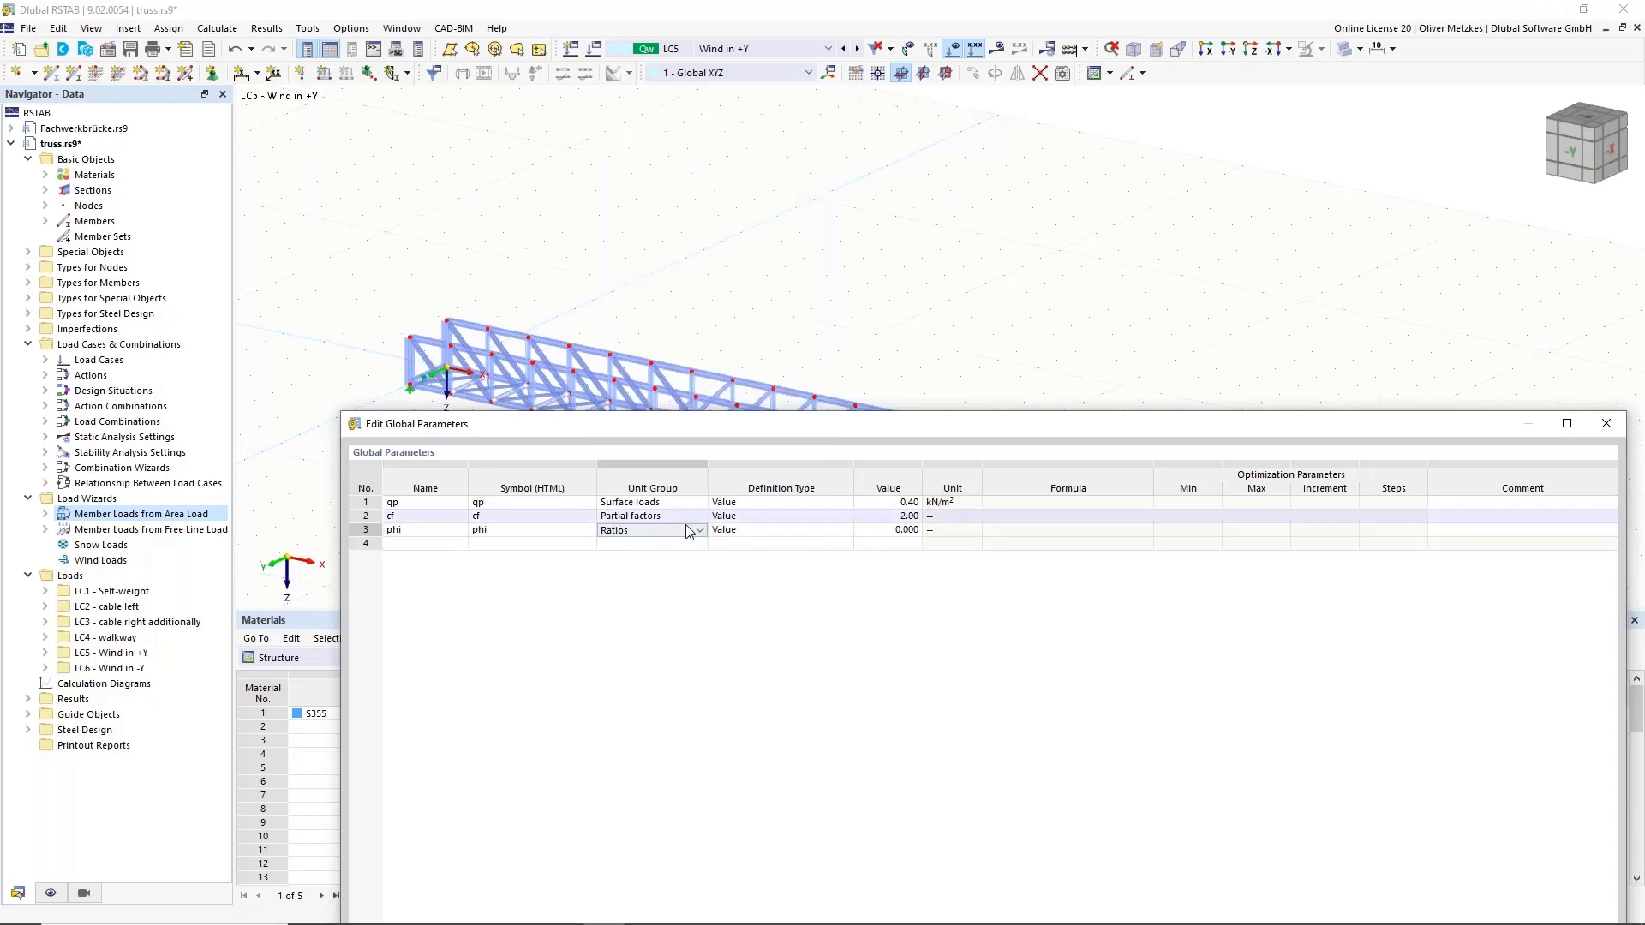
{"action": "left_click", "coordinate": [692, 530]}
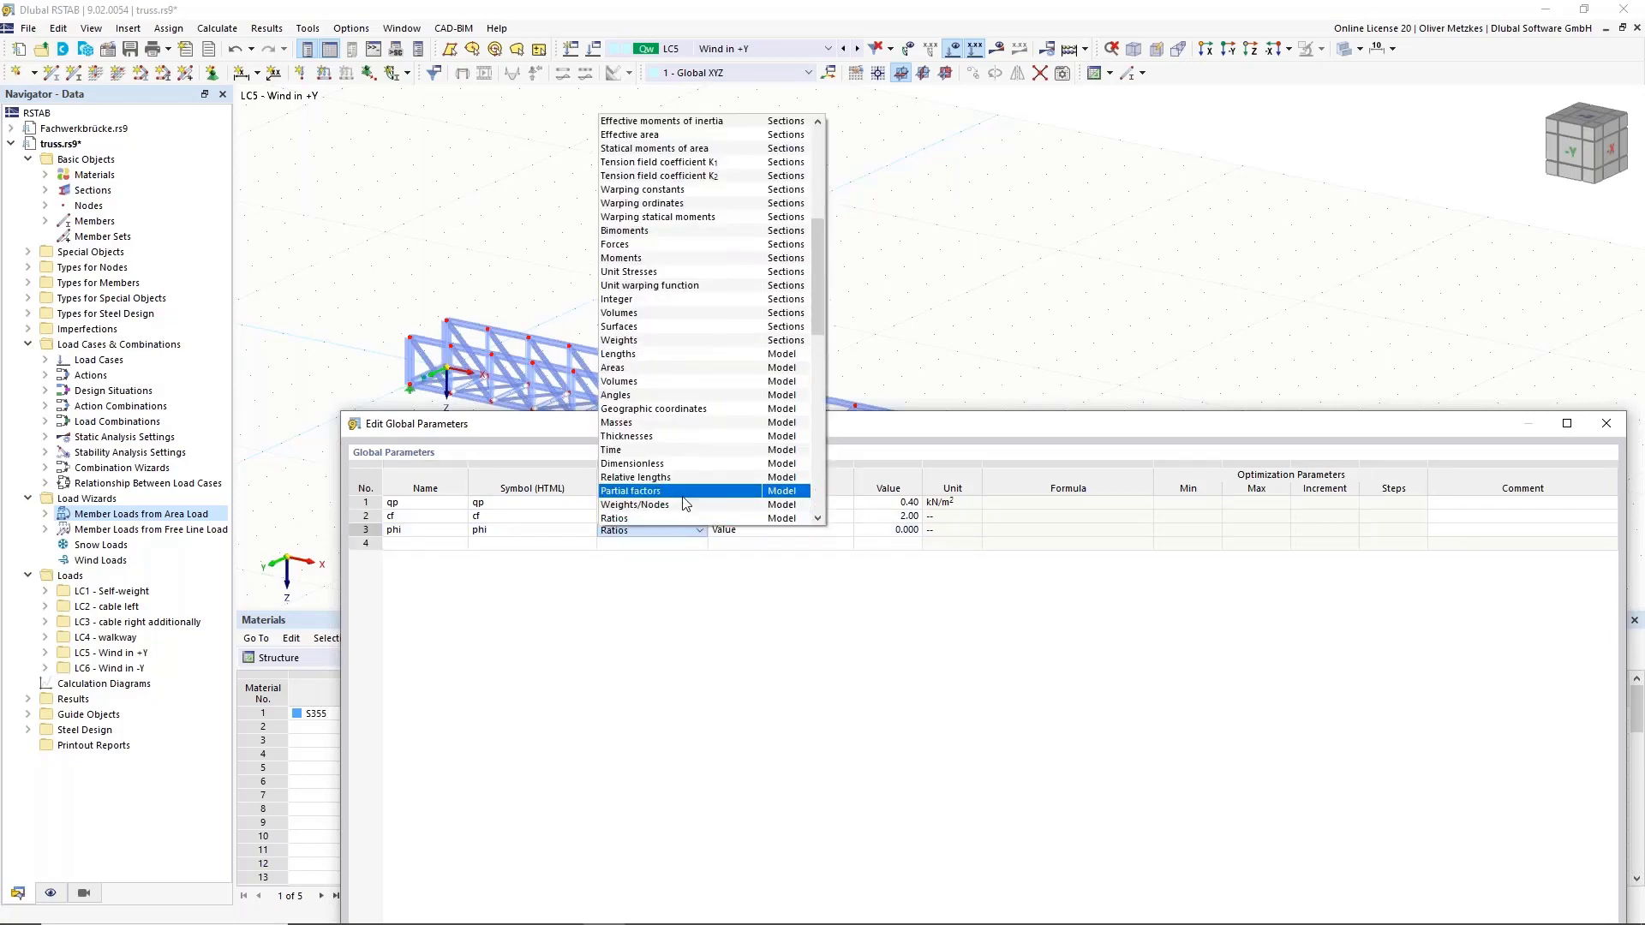
{"action": "left_click", "coordinate": [683, 493]}
{"action": "left_click", "coordinate": [876, 530]}
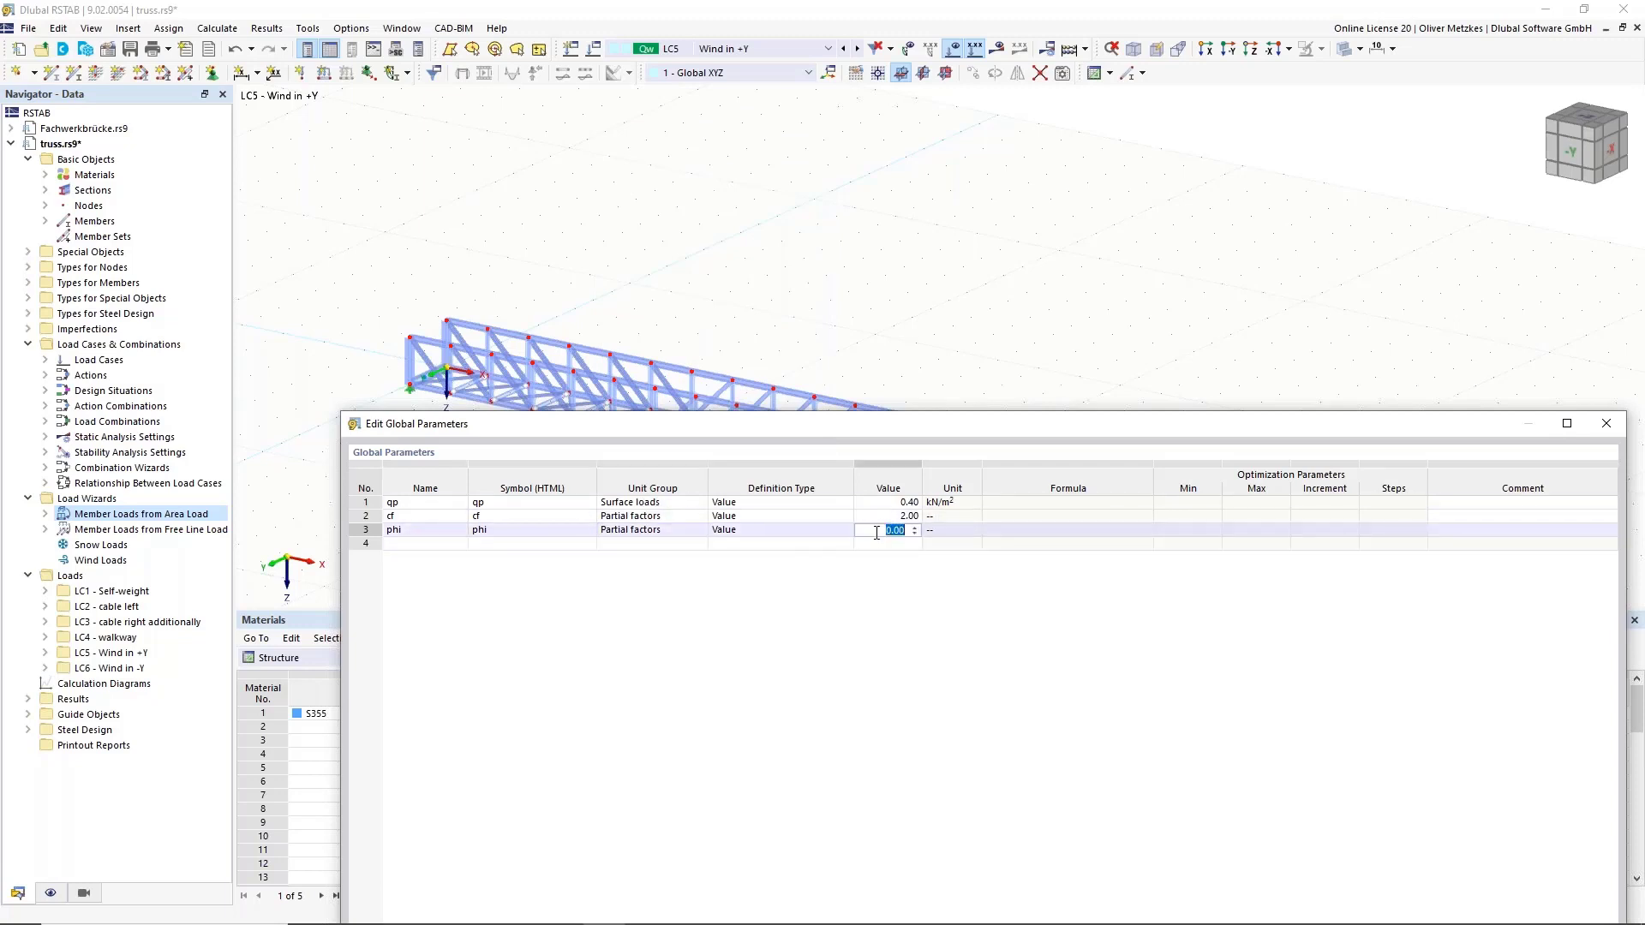
{"action": "type", "text": "0,2"}
{"action": "left_click", "coordinate": [953, 531]}
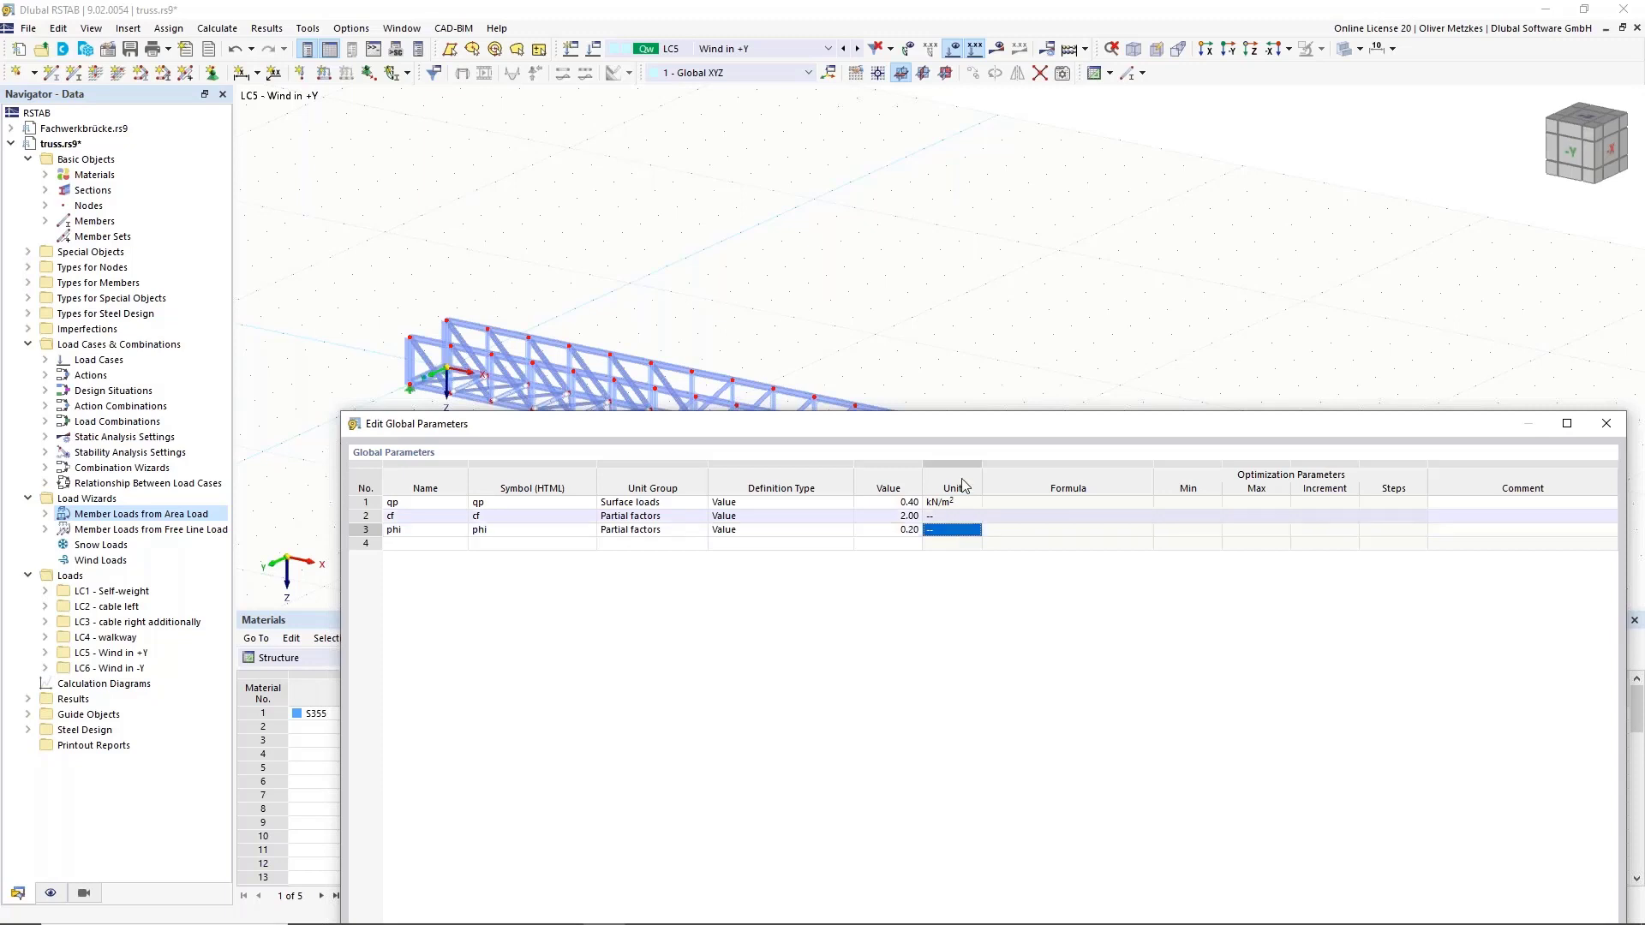
{"action": "left_click_drag", "start_coordinate": [1012, 418], "coordinate": [1318, 253]}
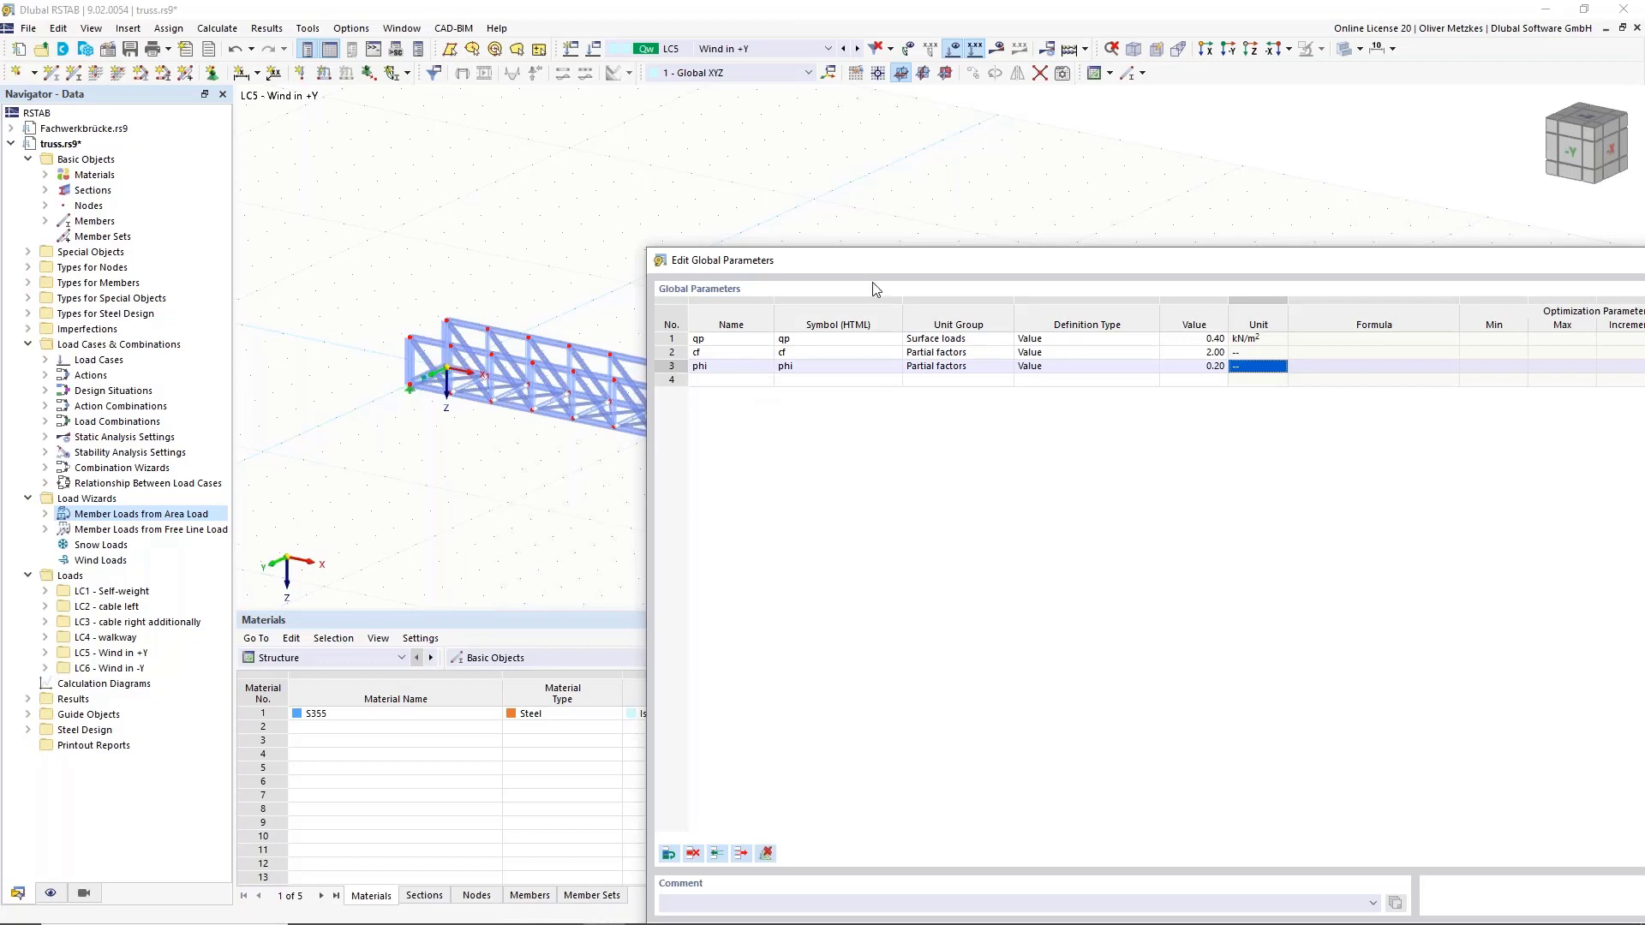
{"action": "left_click_drag", "start_coordinate": [1099, 268], "coordinate": [769, 217]}
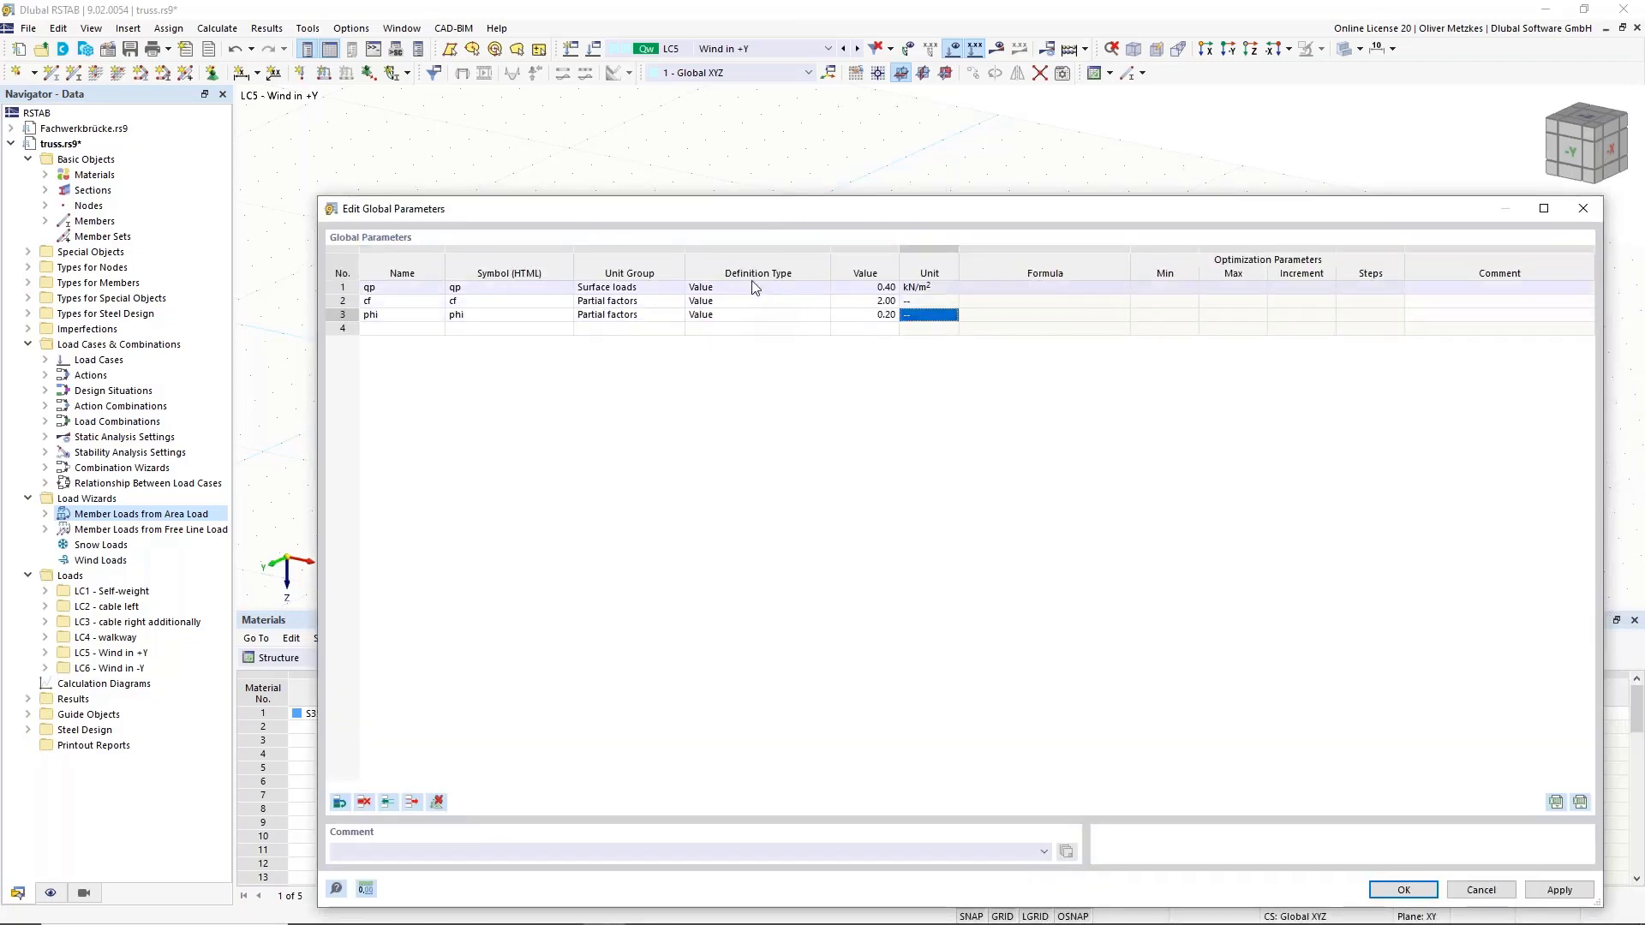
{"action": "left_click", "coordinate": [1403, 890]}
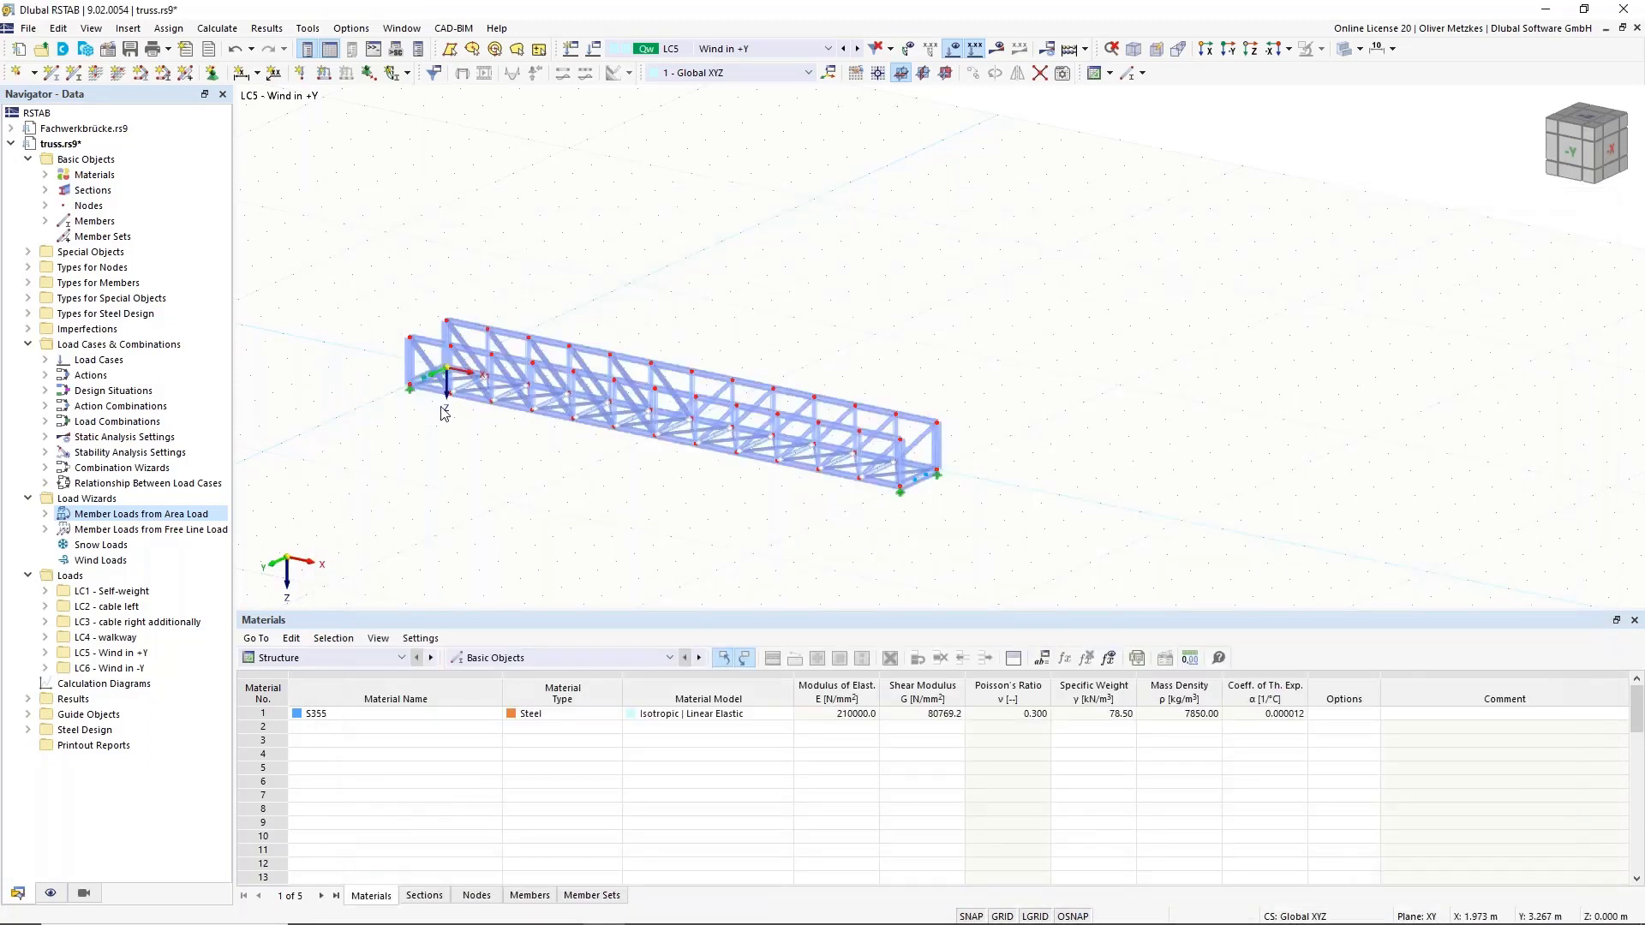
Start a new member-loads-from-area-load wizard directed along global Y on the projected area.
{"action": "right_click", "coordinate": [140, 518]}
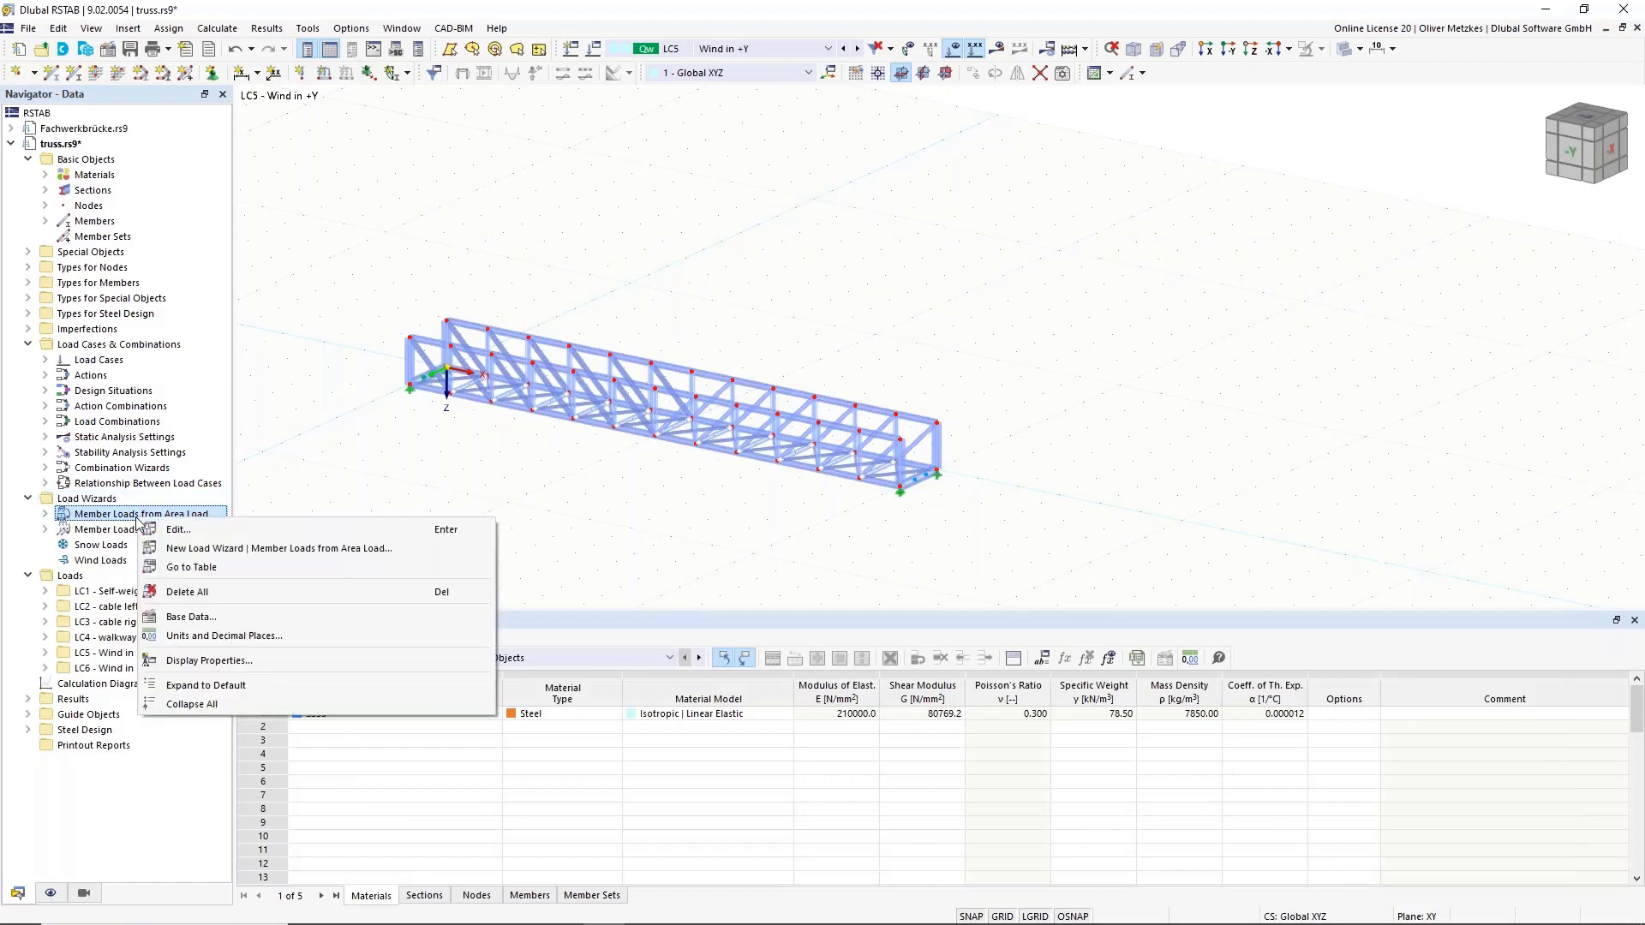
{"action": "left_click", "coordinate": [209, 548]}
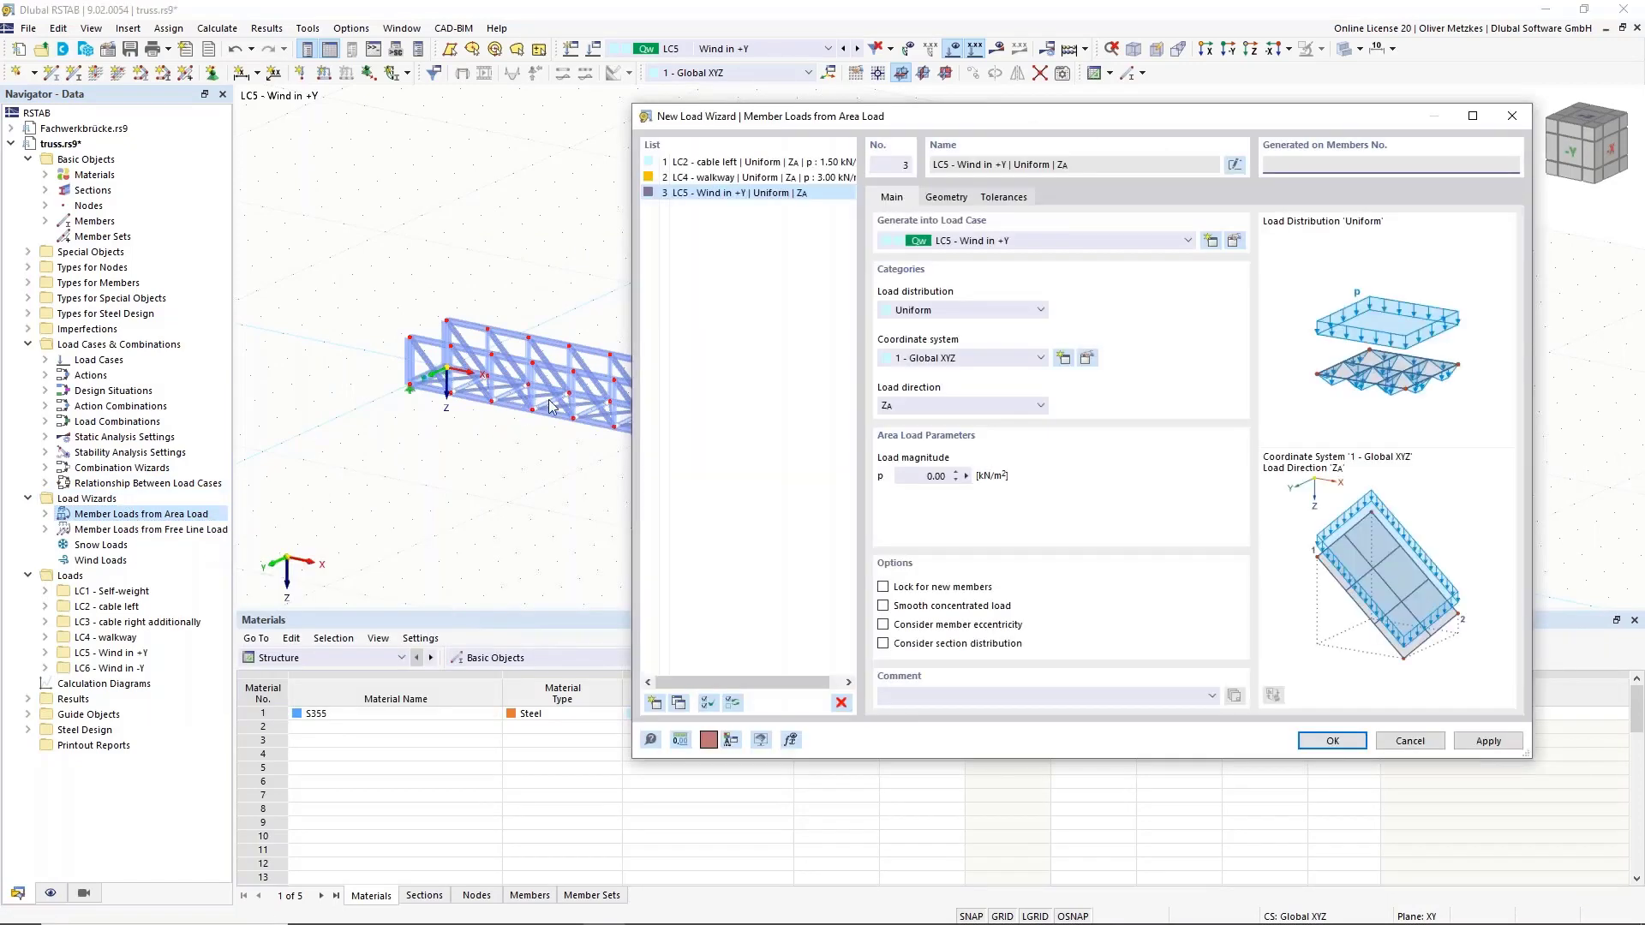
{"action": "left_click", "coordinate": [952, 407]}
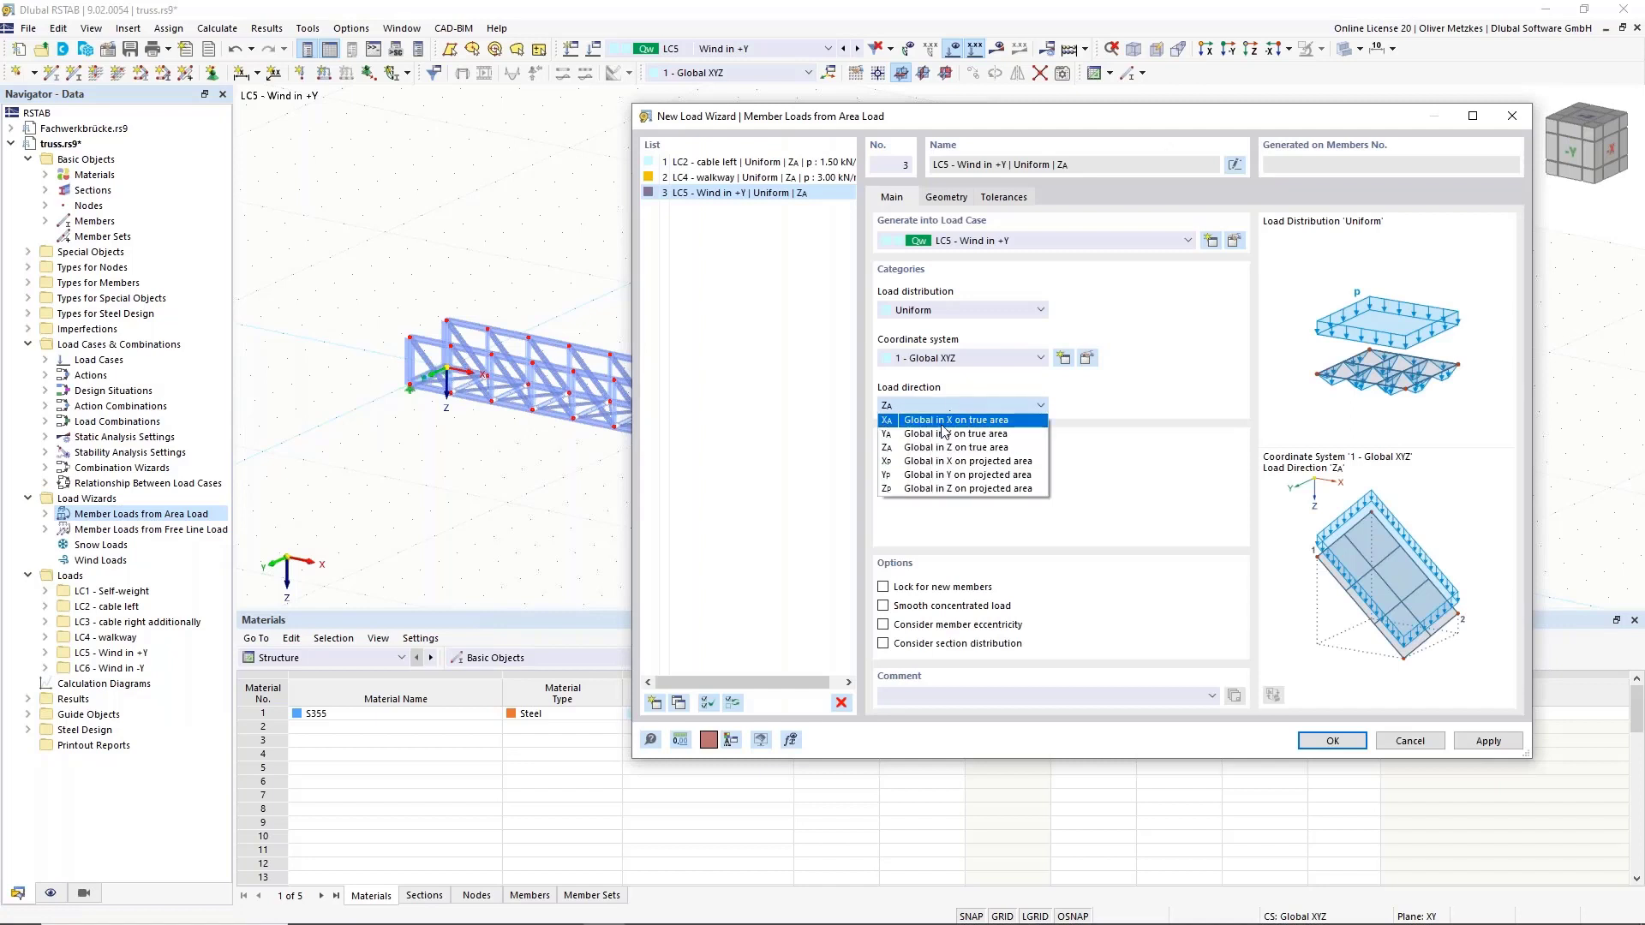
{"action": "left_click", "coordinate": [934, 475]}
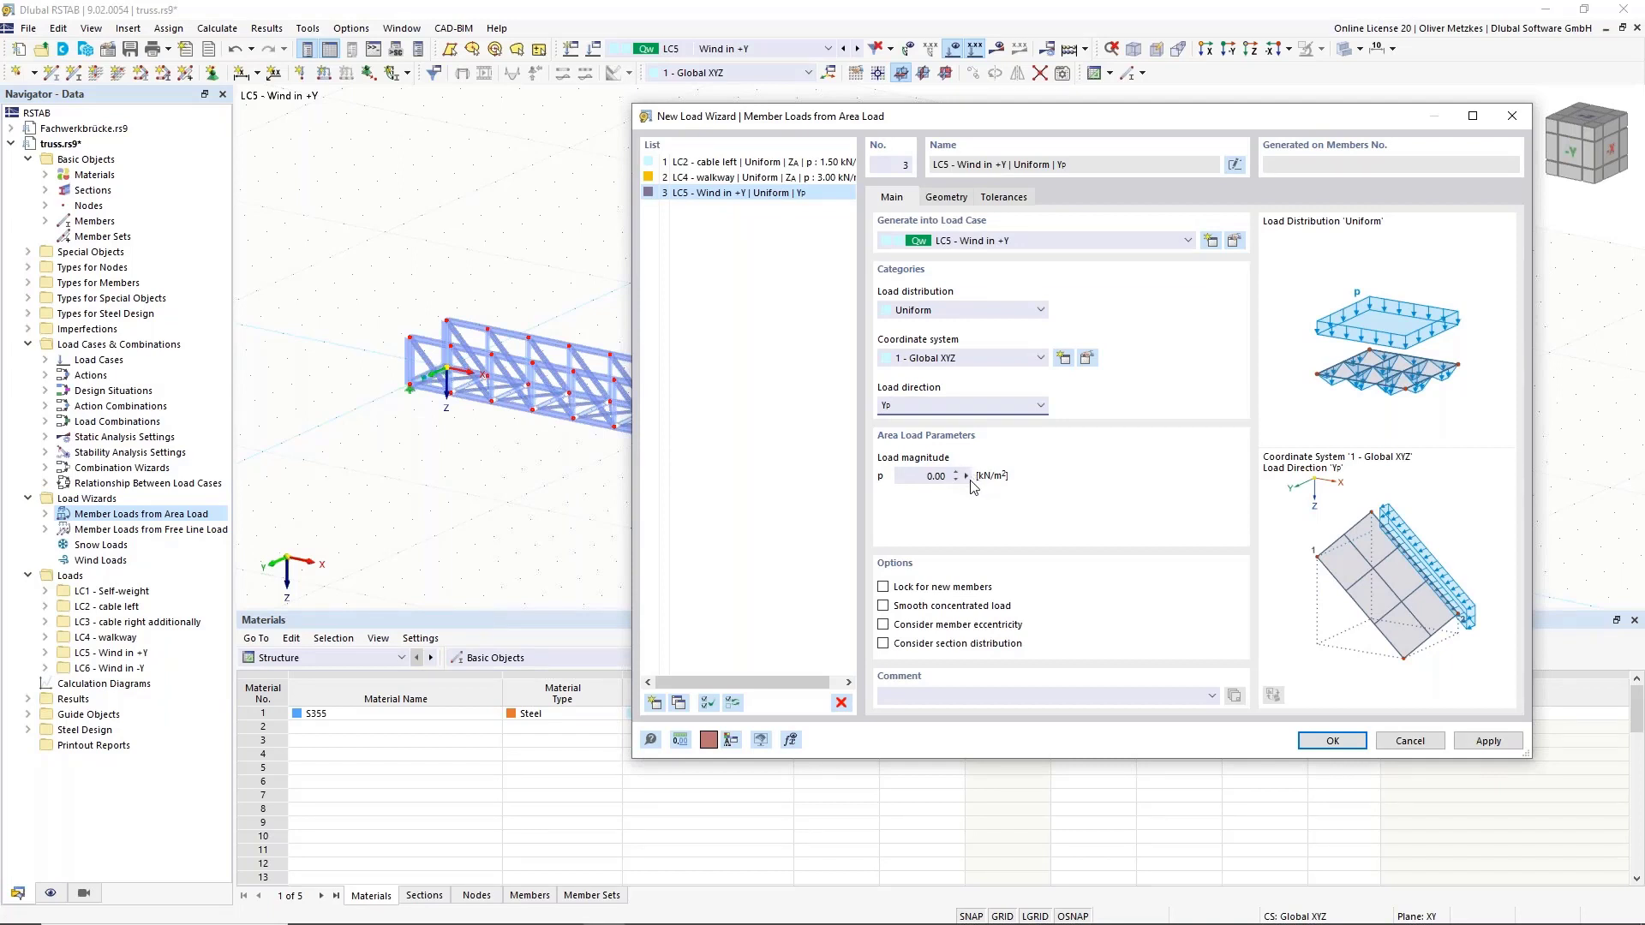
Define the load magnitude by the formula qp*cf*phi, giving 0.16 kN/m².
{"action": "left_click", "coordinate": [966, 476]}
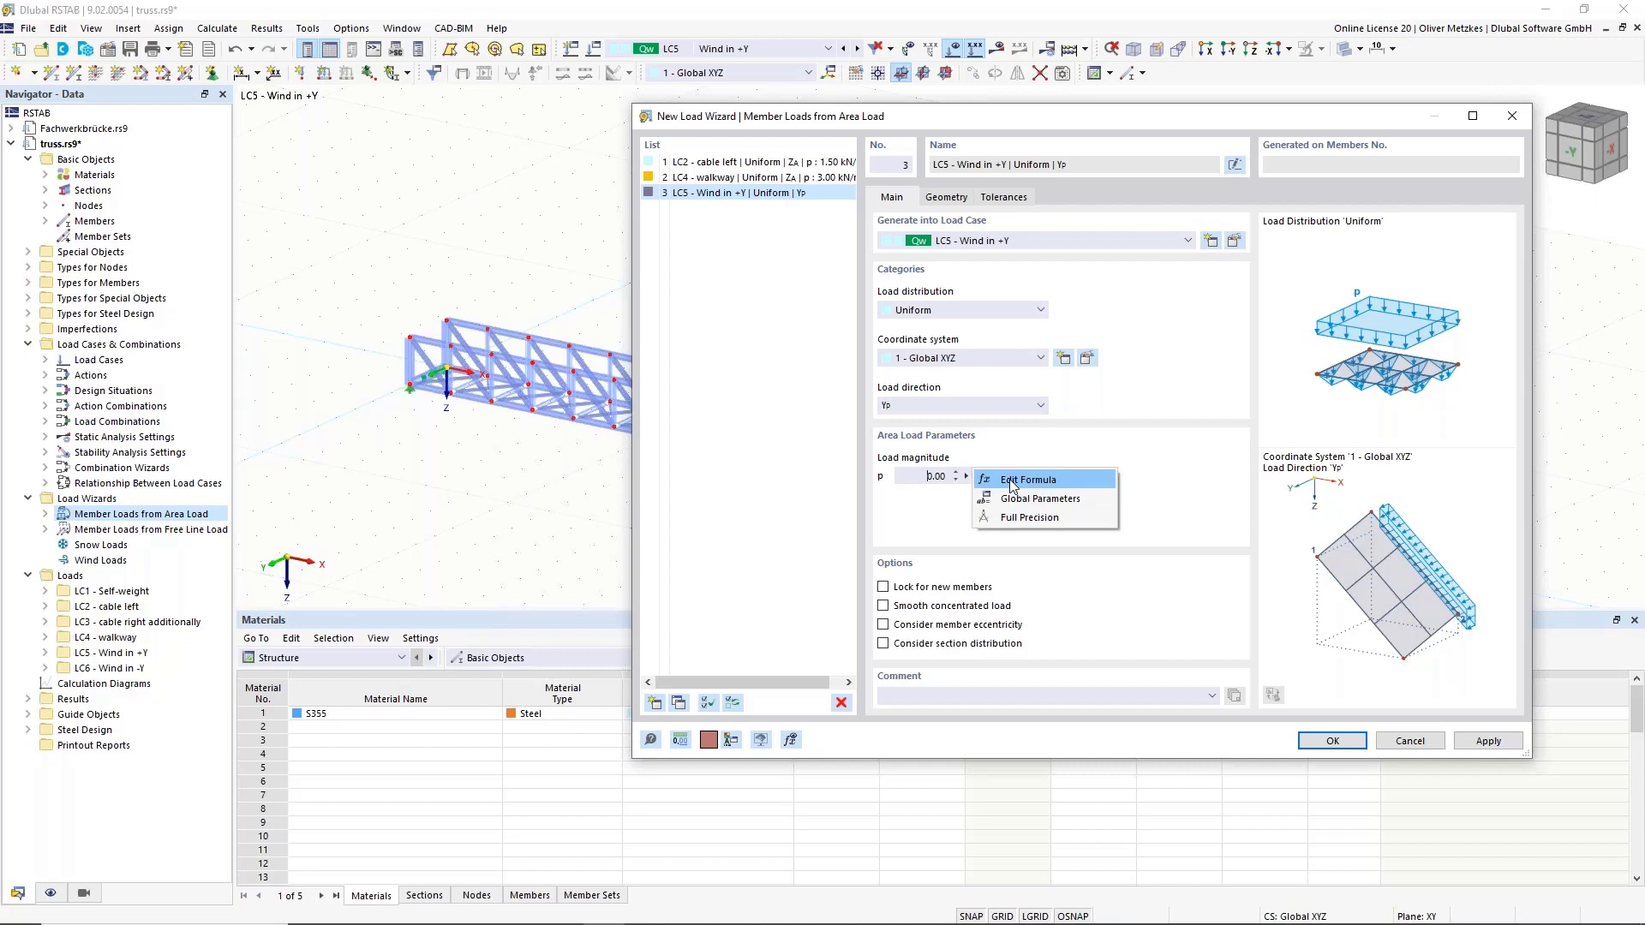
{"action": "left_click", "coordinate": [1011, 482]}
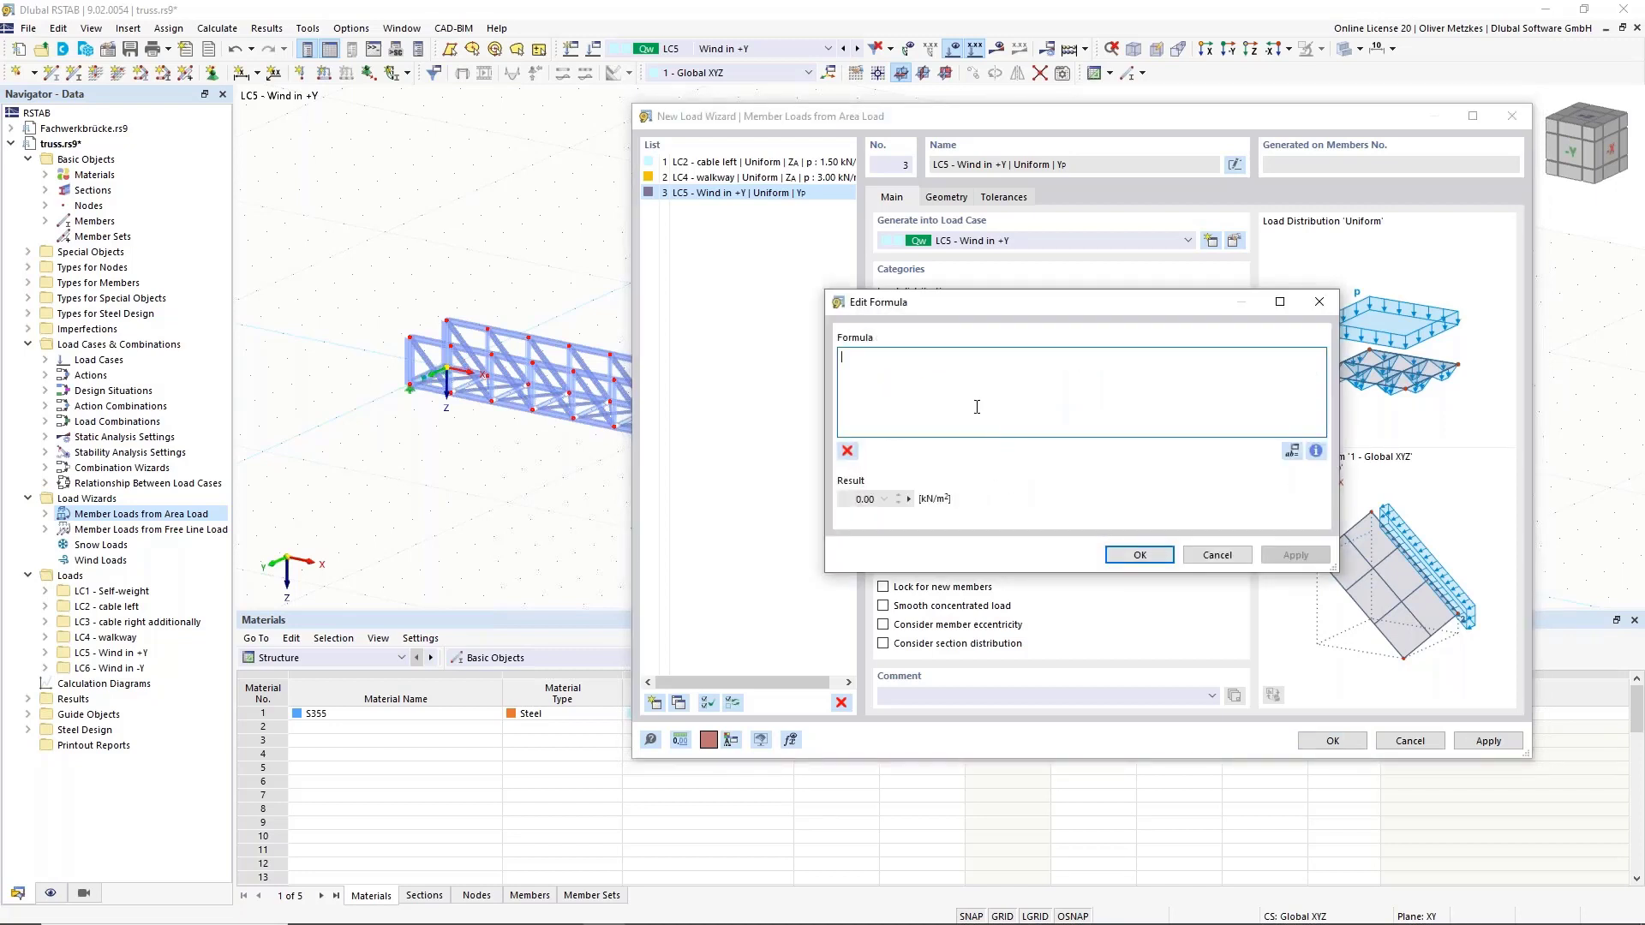
{"action": "type", "text": "qp"}
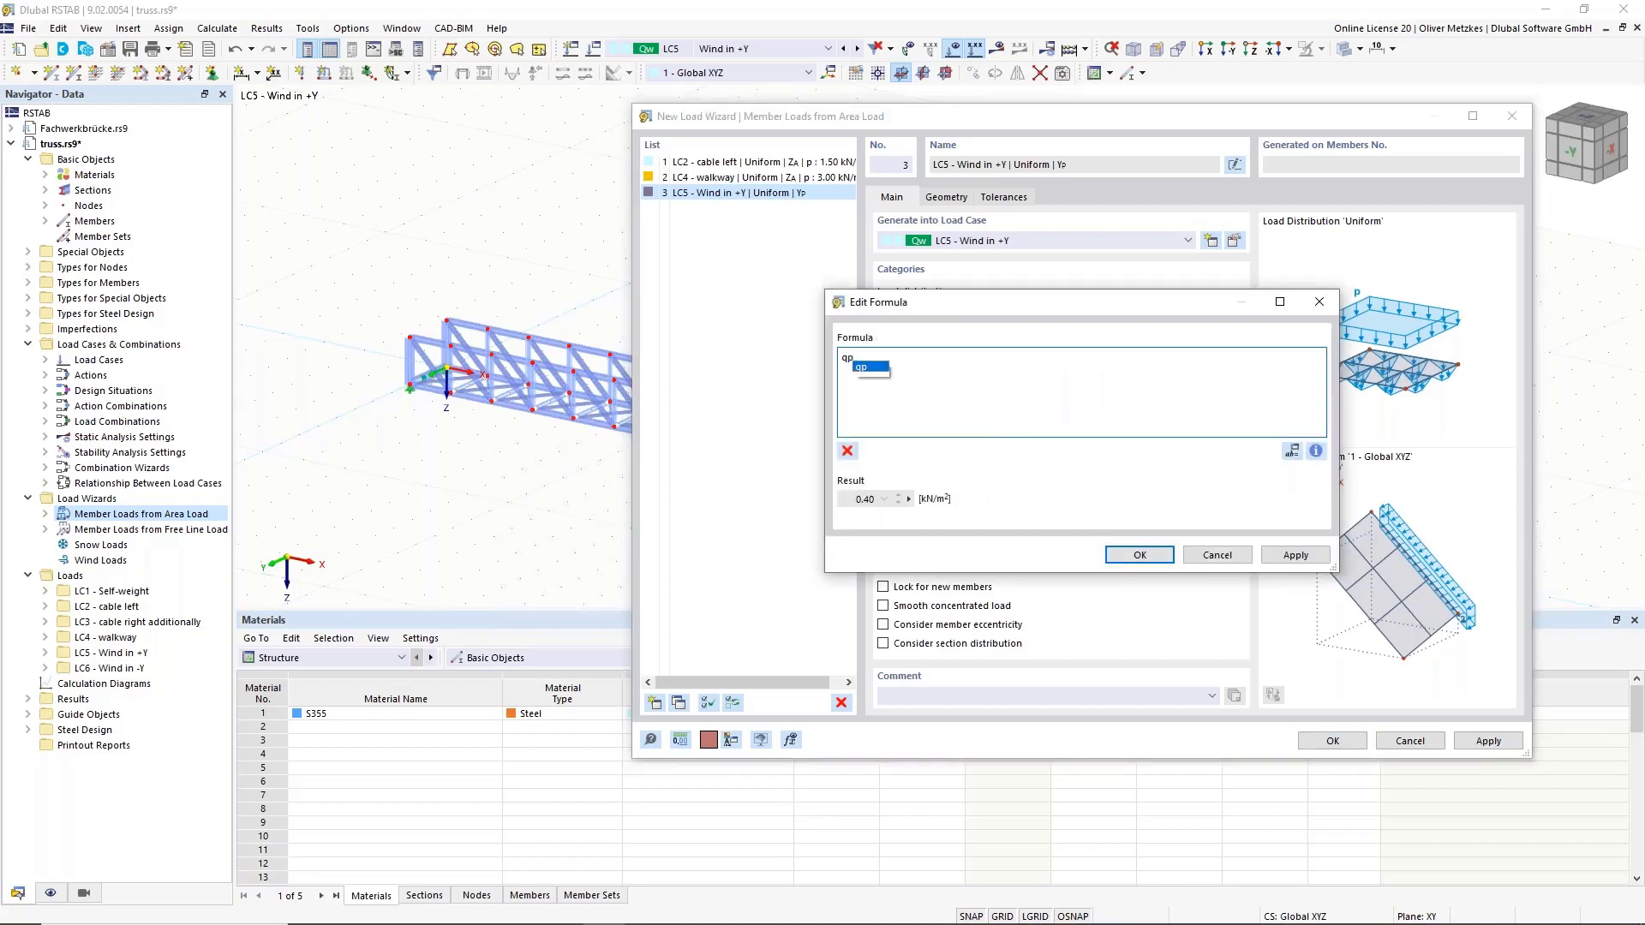
{"action": "type", "text": "*cf*"}
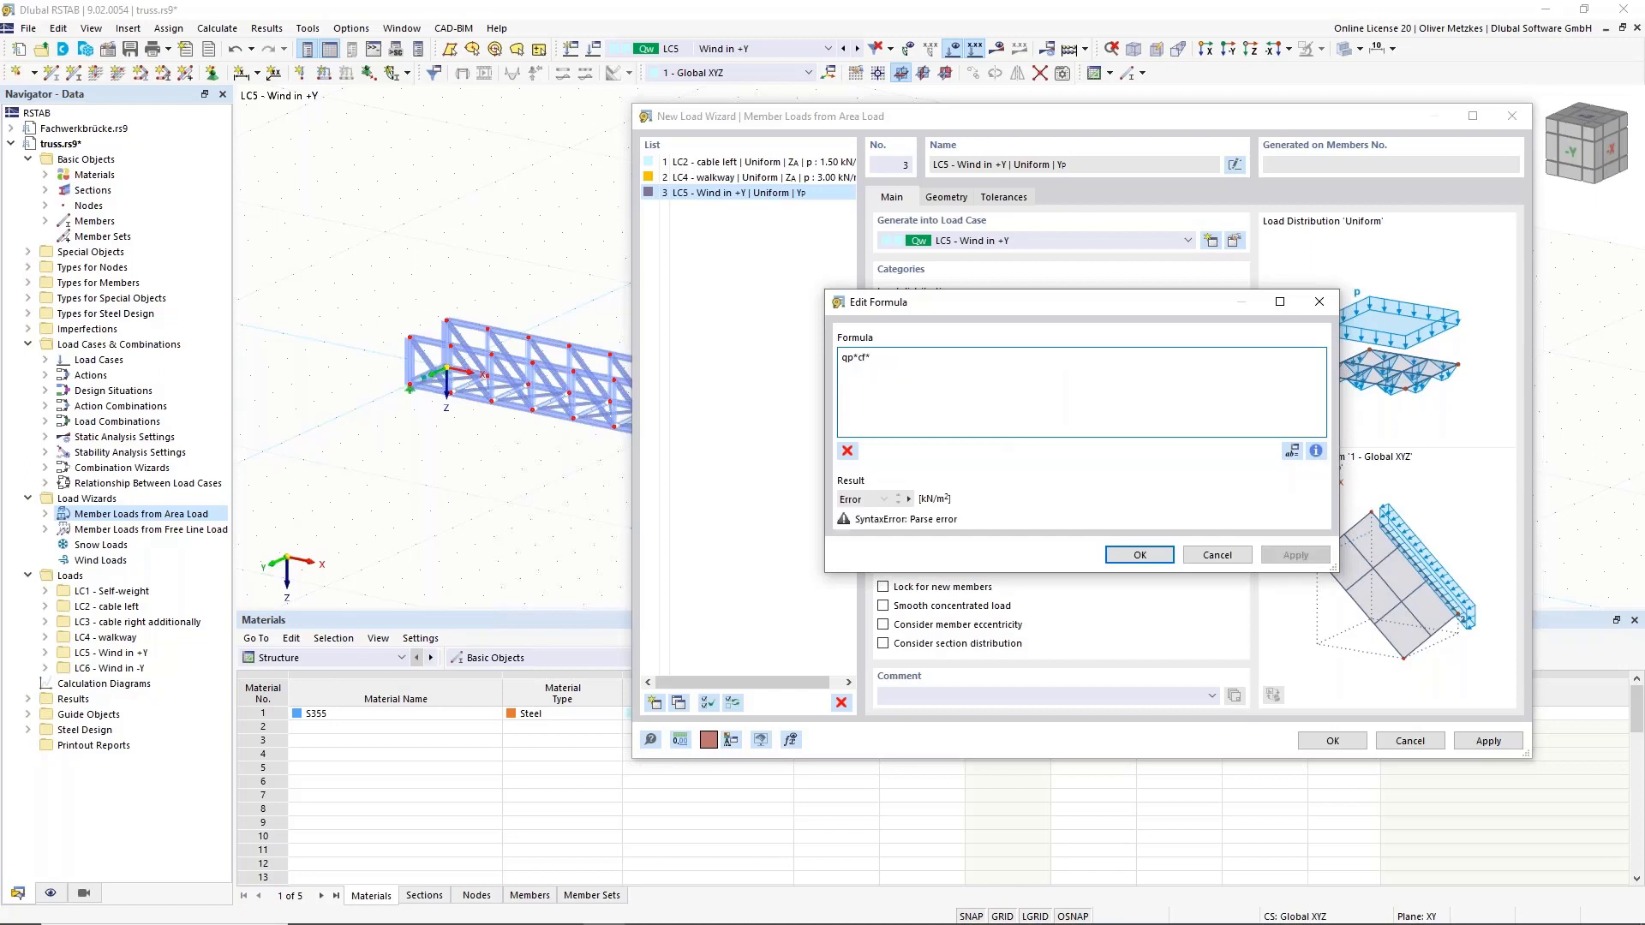
{"action": "type", "text": "phi"}
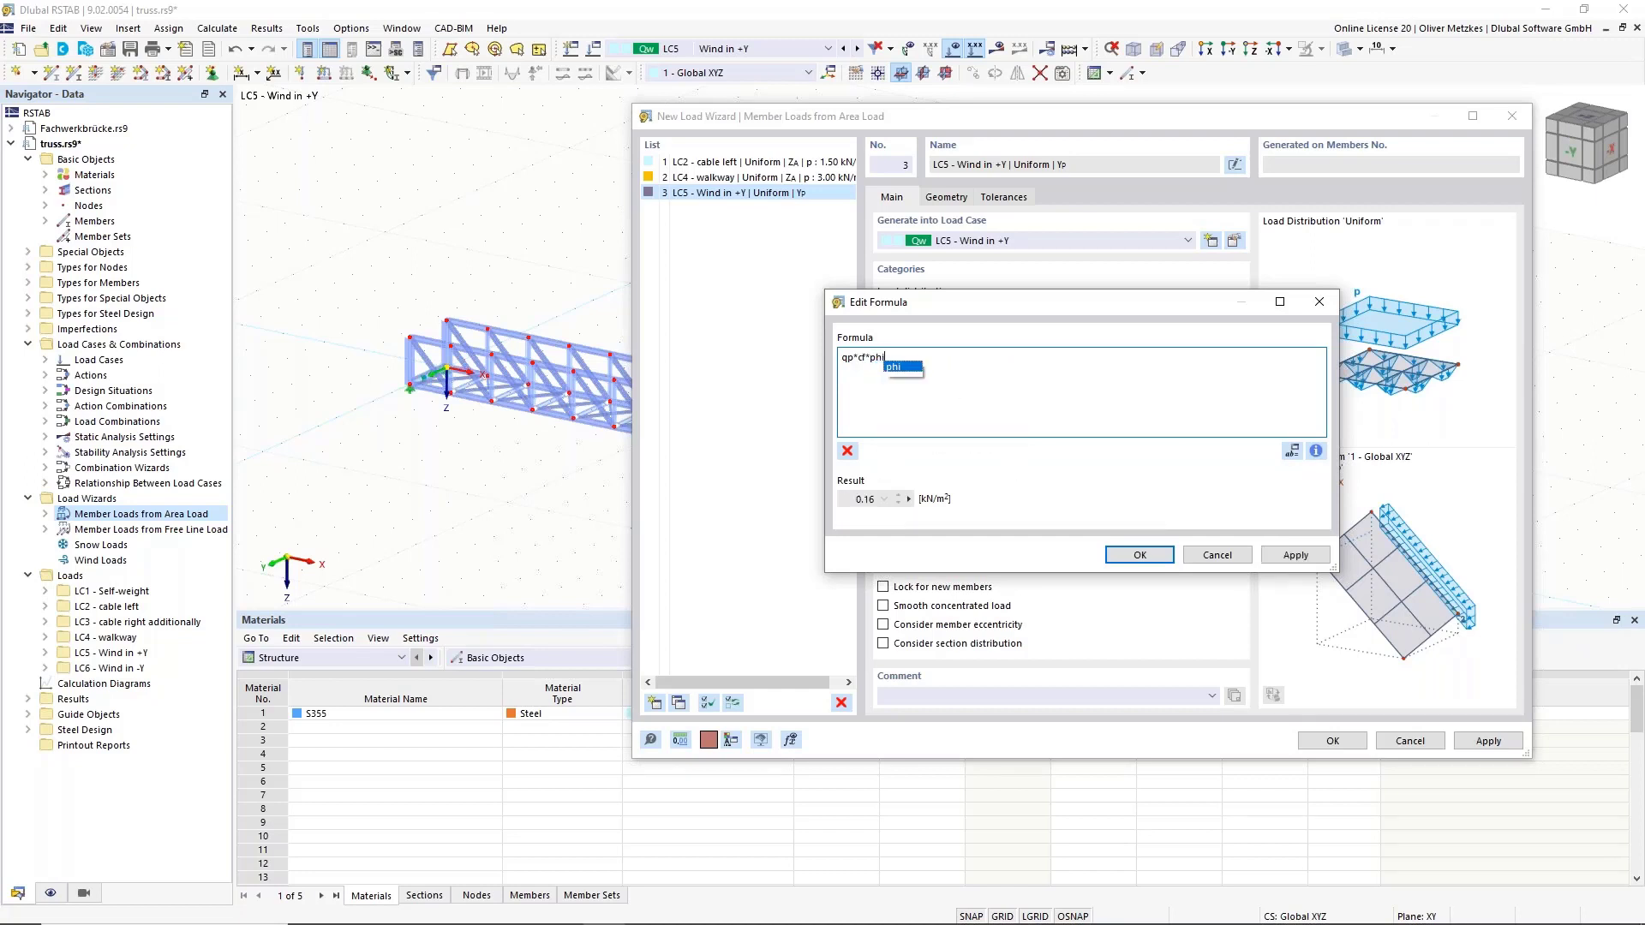
{"action": "left_click", "coordinate": [910, 368]}
{"action": "left_click", "coordinate": [1140, 555]}
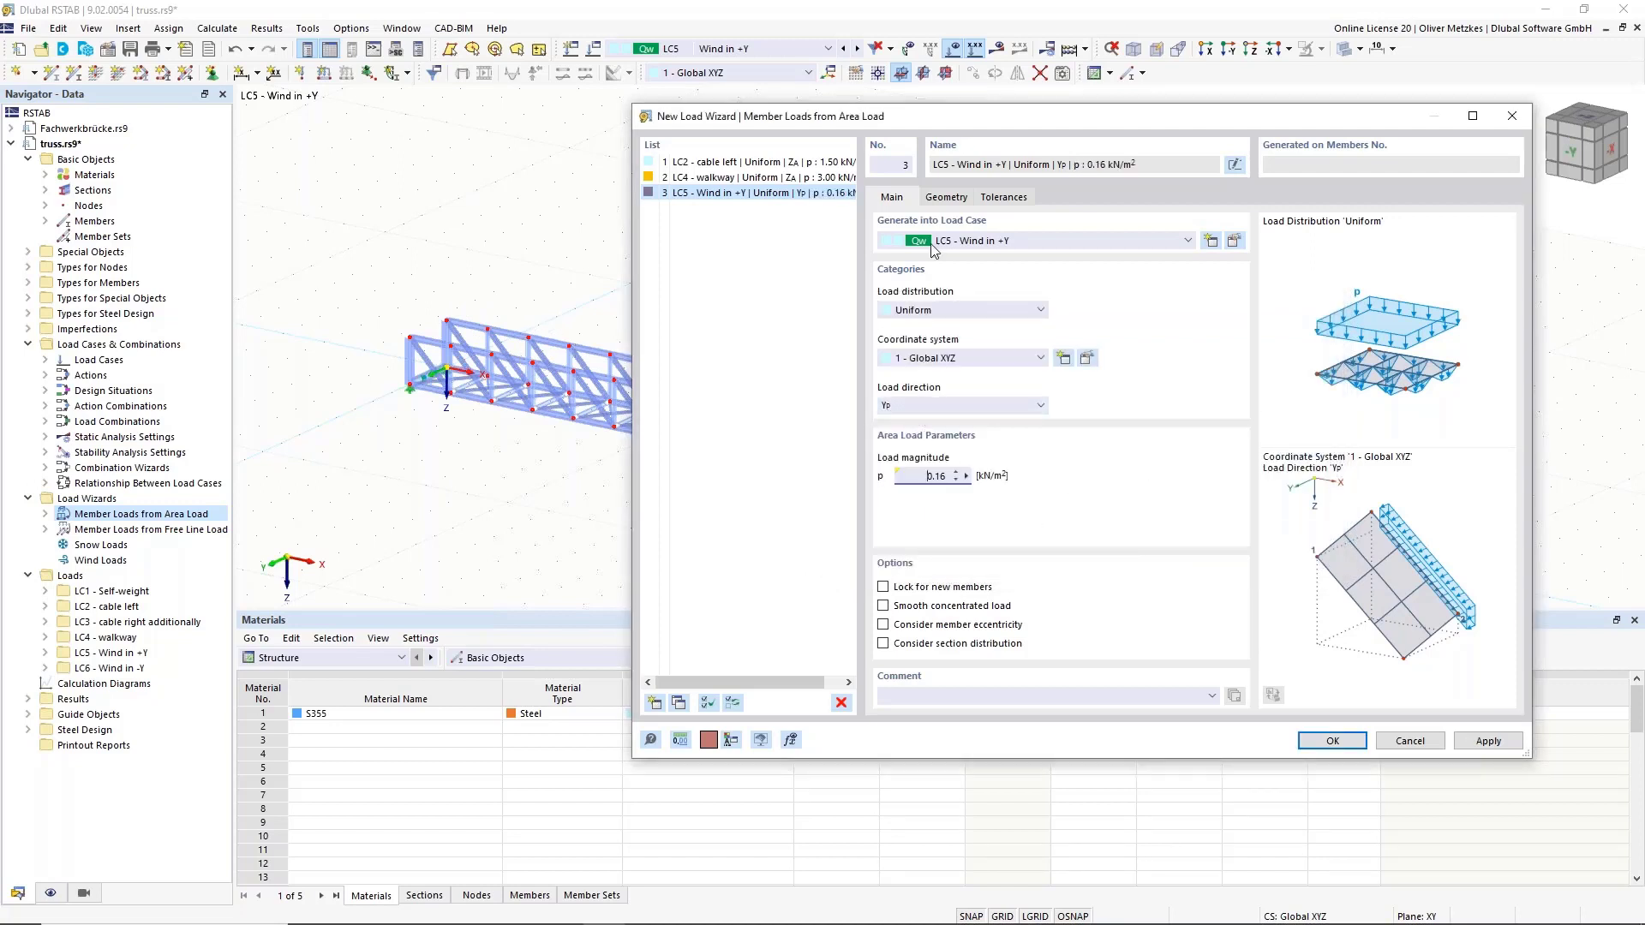
Define the first wind load plane by picking corner nodes 14, 1, 2 and 15.
{"action": "left_click", "coordinate": [945, 197]}
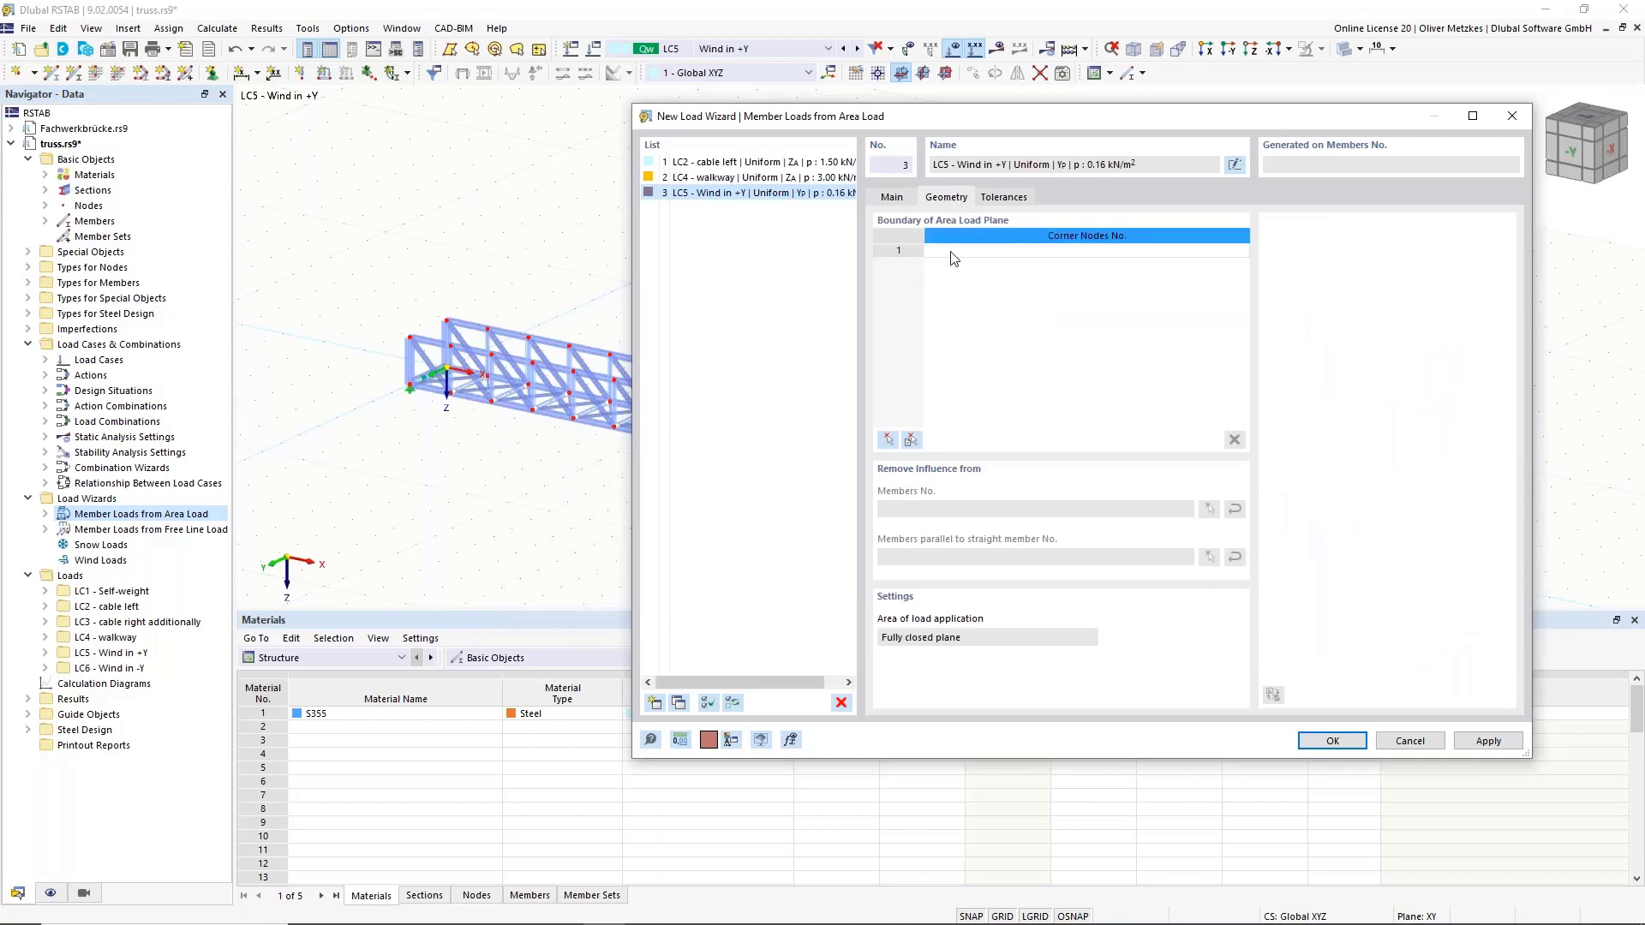
{"action": "left_click", "coordinate": [891, 439]}
{"action": "left_click", "coordinate": [447, 323]}
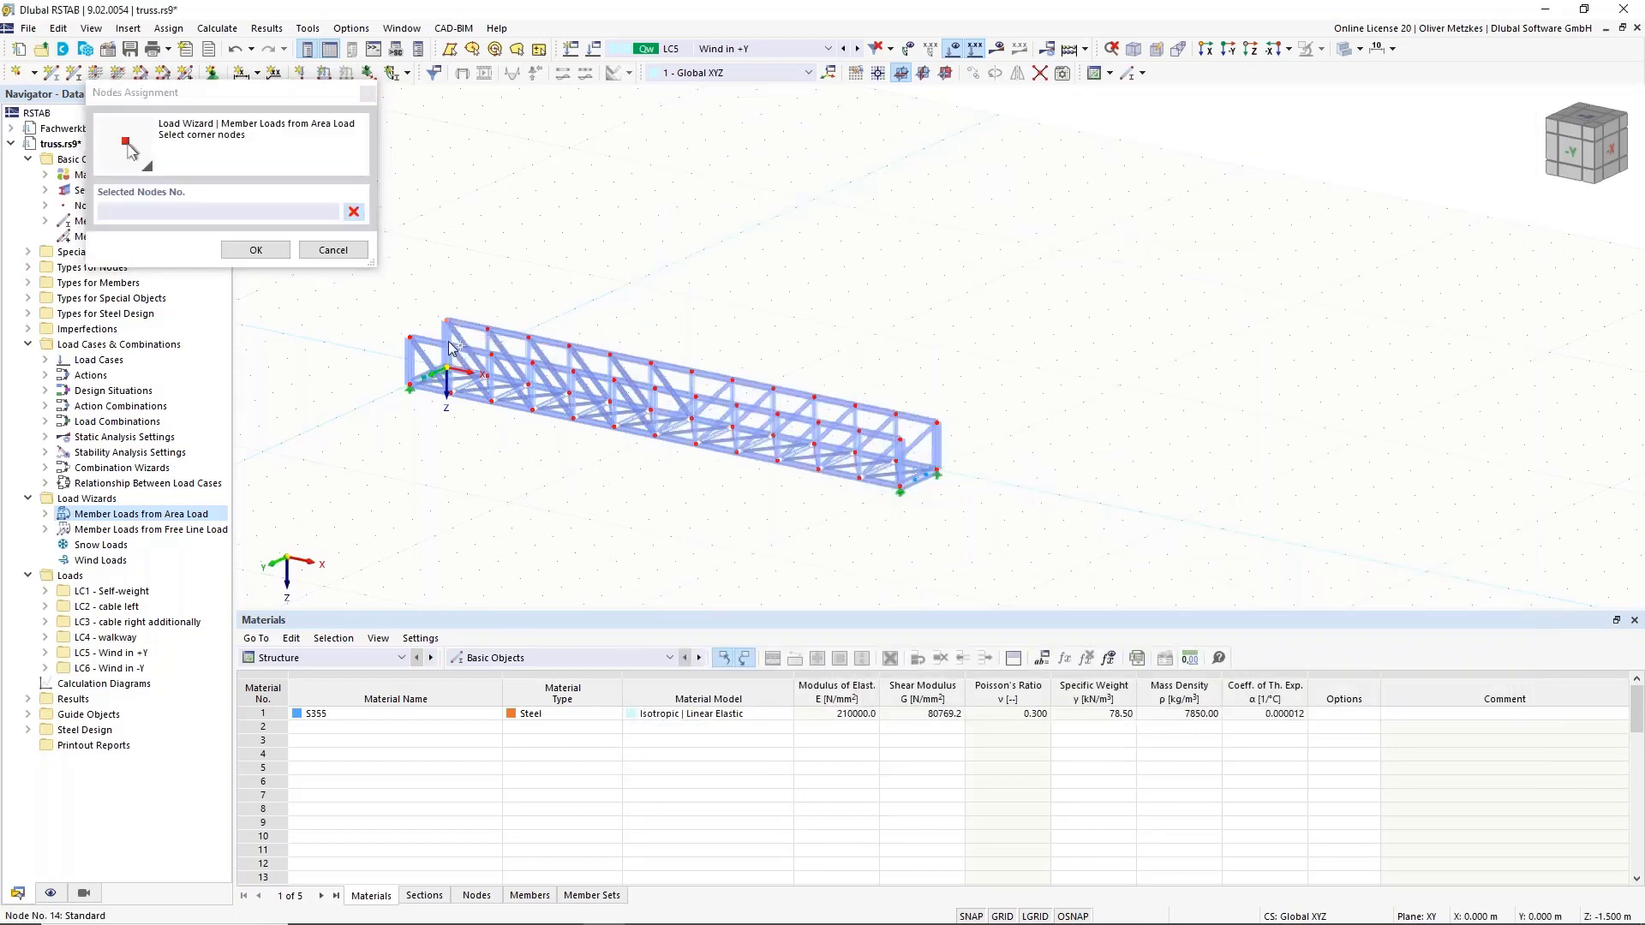
{"action": "left_click", "coordinate": [938, 474]}
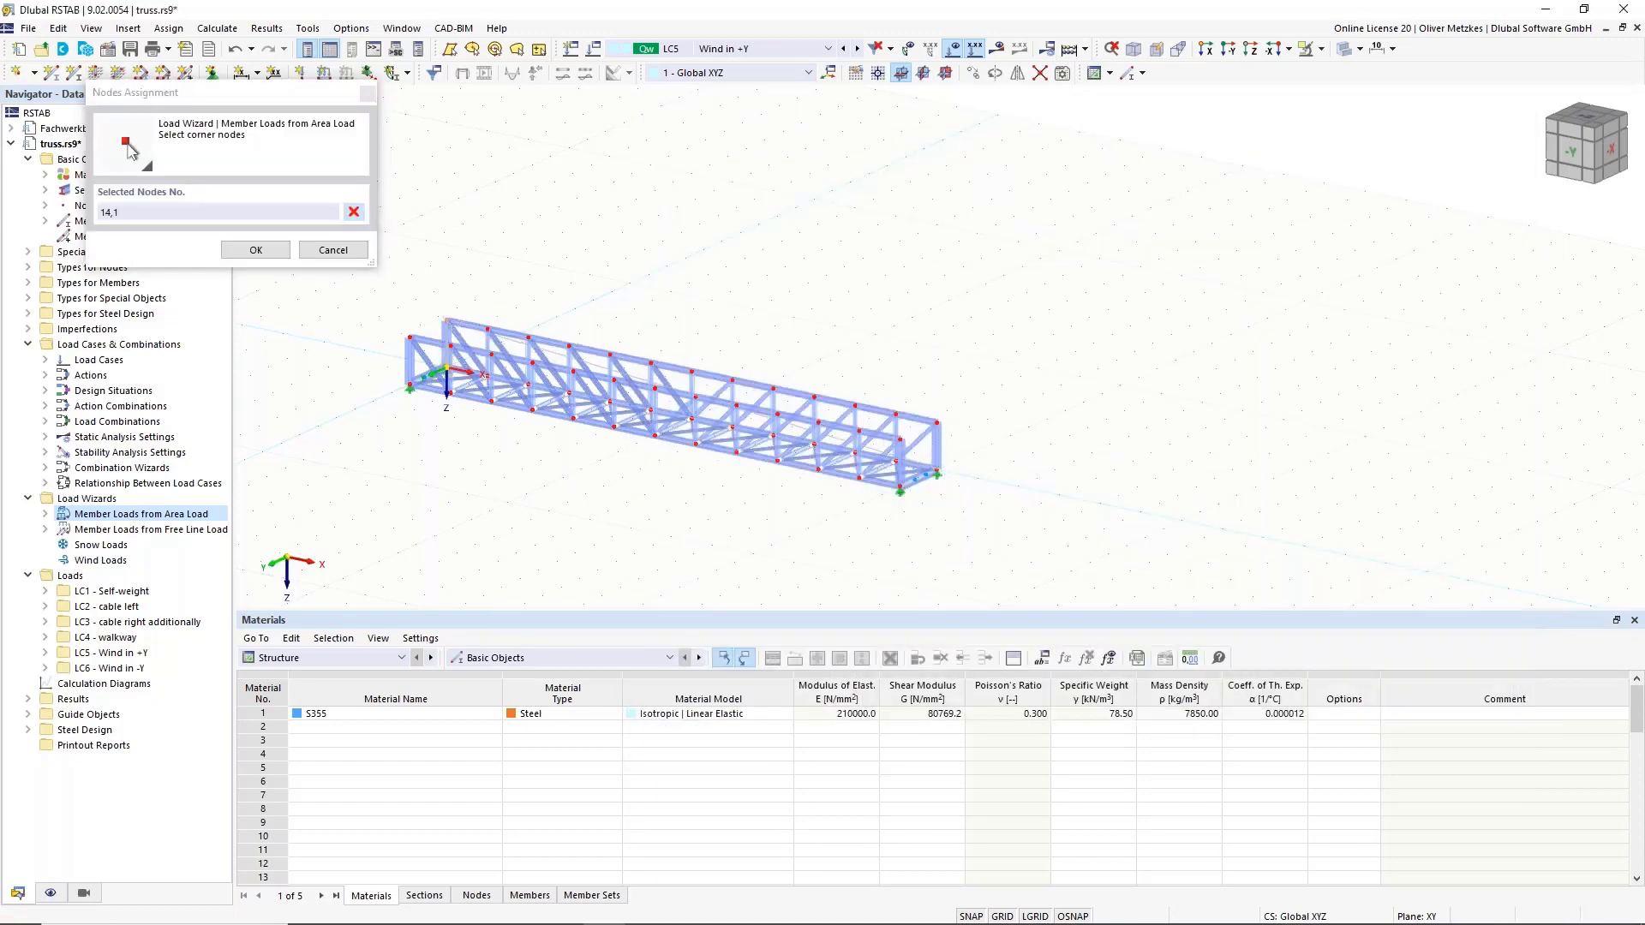
{"action": "left_click", "coordinate": [938, 471]}
{"action": "left_click", "coordinate": [938, 423]}
{"action": "middle_click_drag", "start_coordinate": [900, 404], "coordinate": [788, 355], "text": "ctrl"}
{"action": "left_click", "coordinate": [275, 251]}
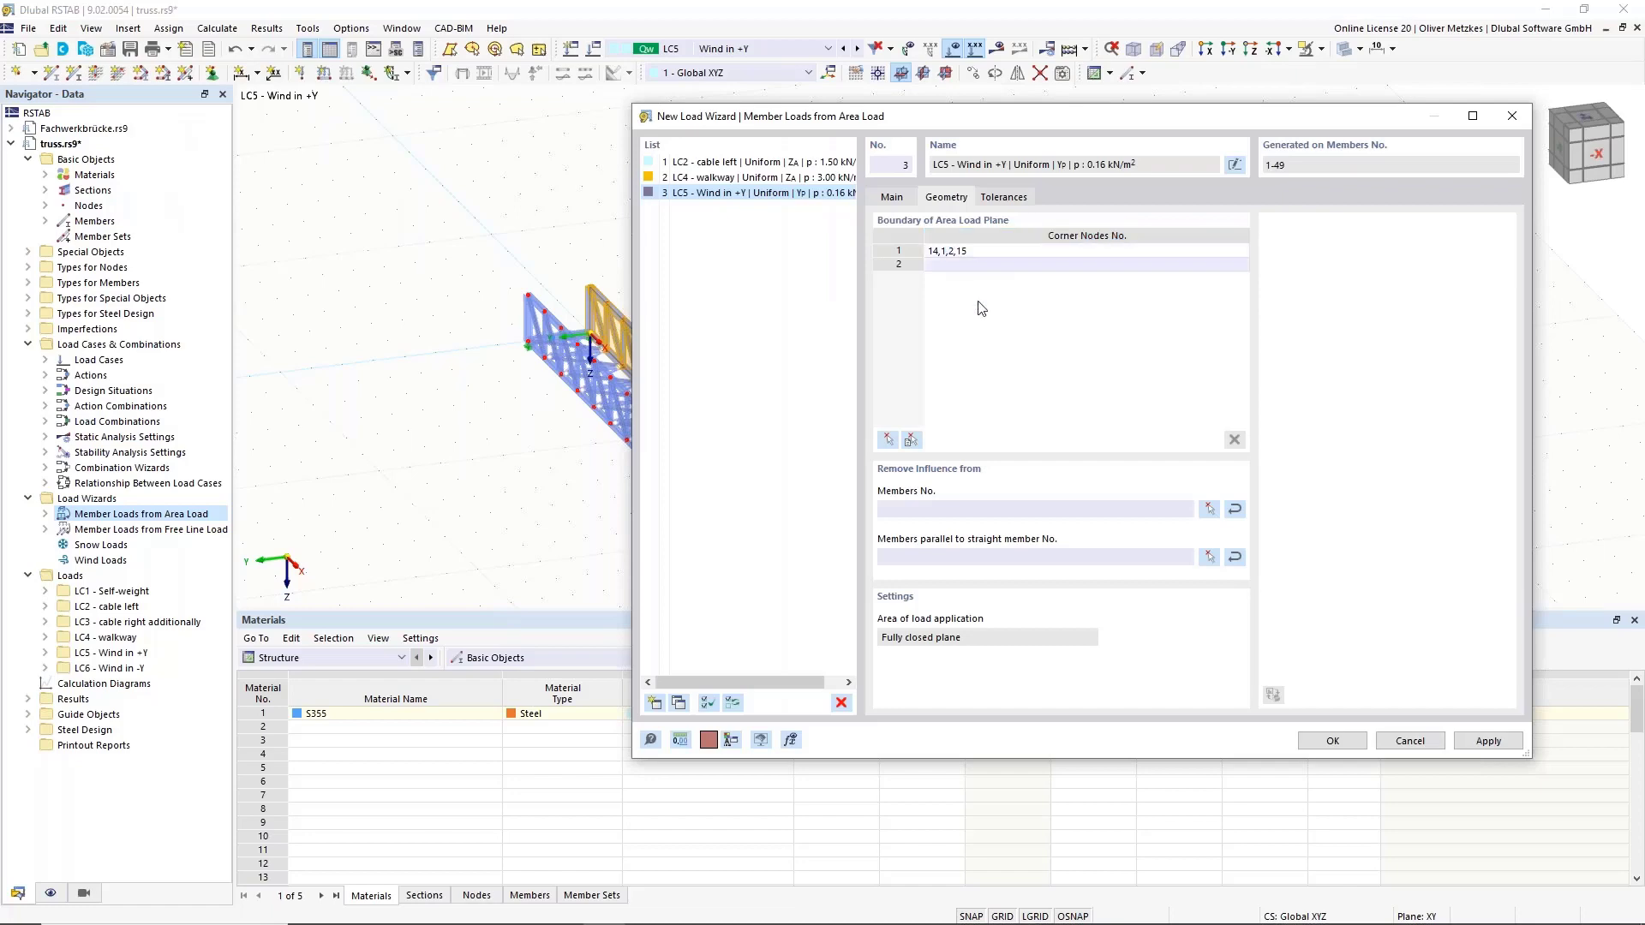
Add the second truss side by corner nodes 40, 41, 28, 27 and generate the loads.
{"action": "left_click", "coordinate": [888, 440]}
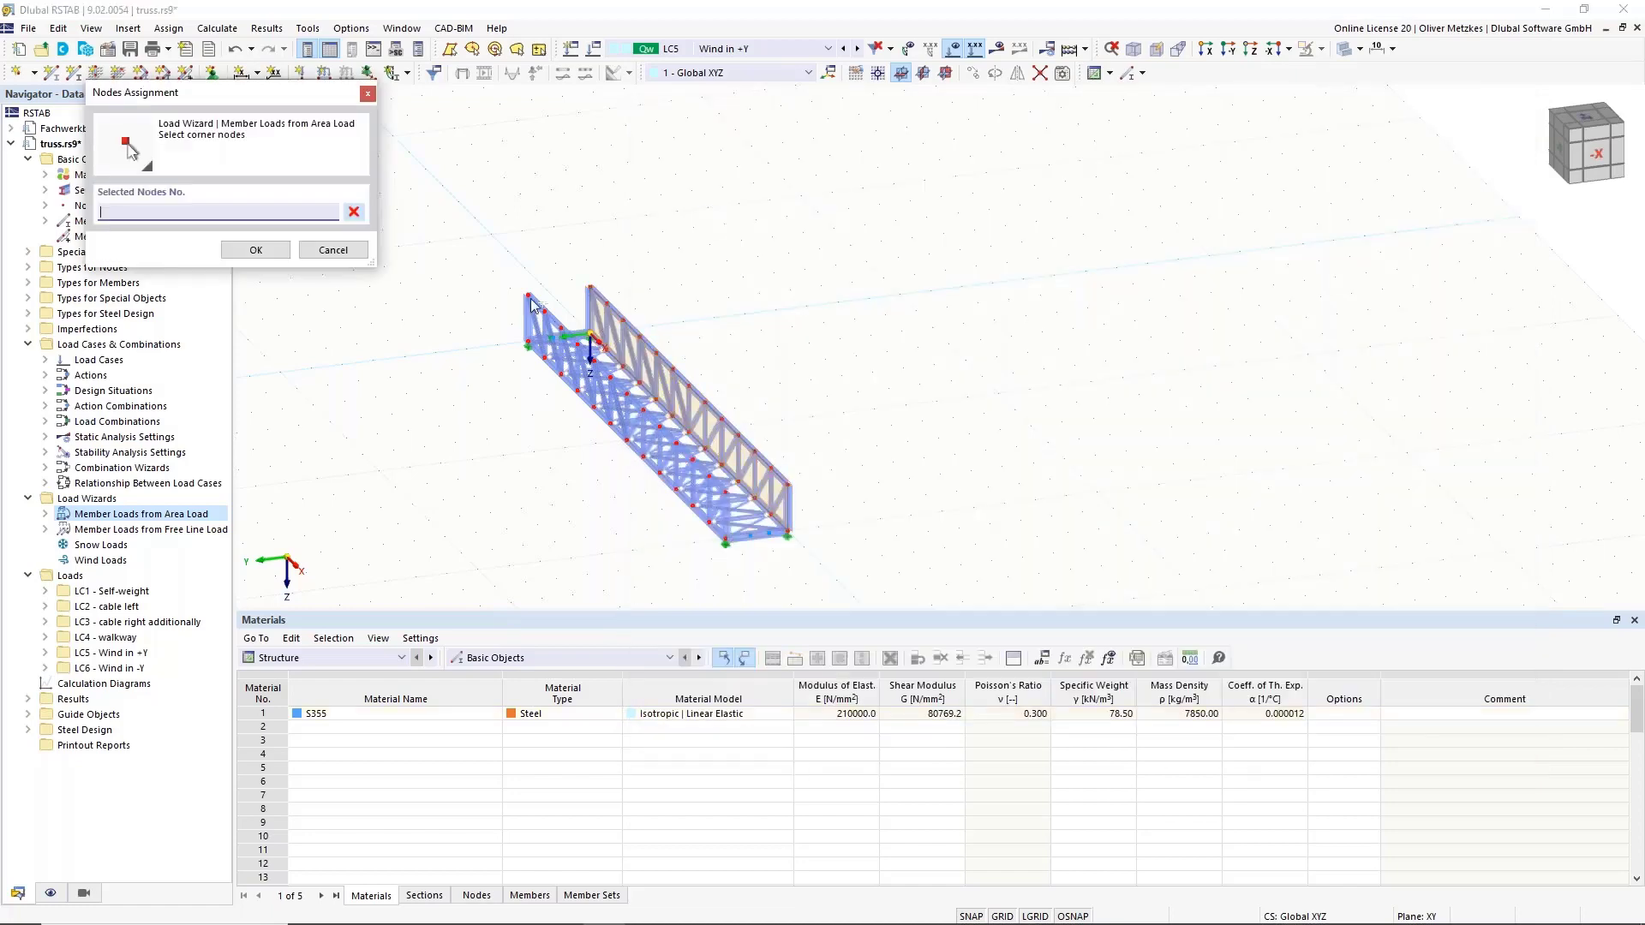
{"action": "left_click", "coordinate": [728, 493]}
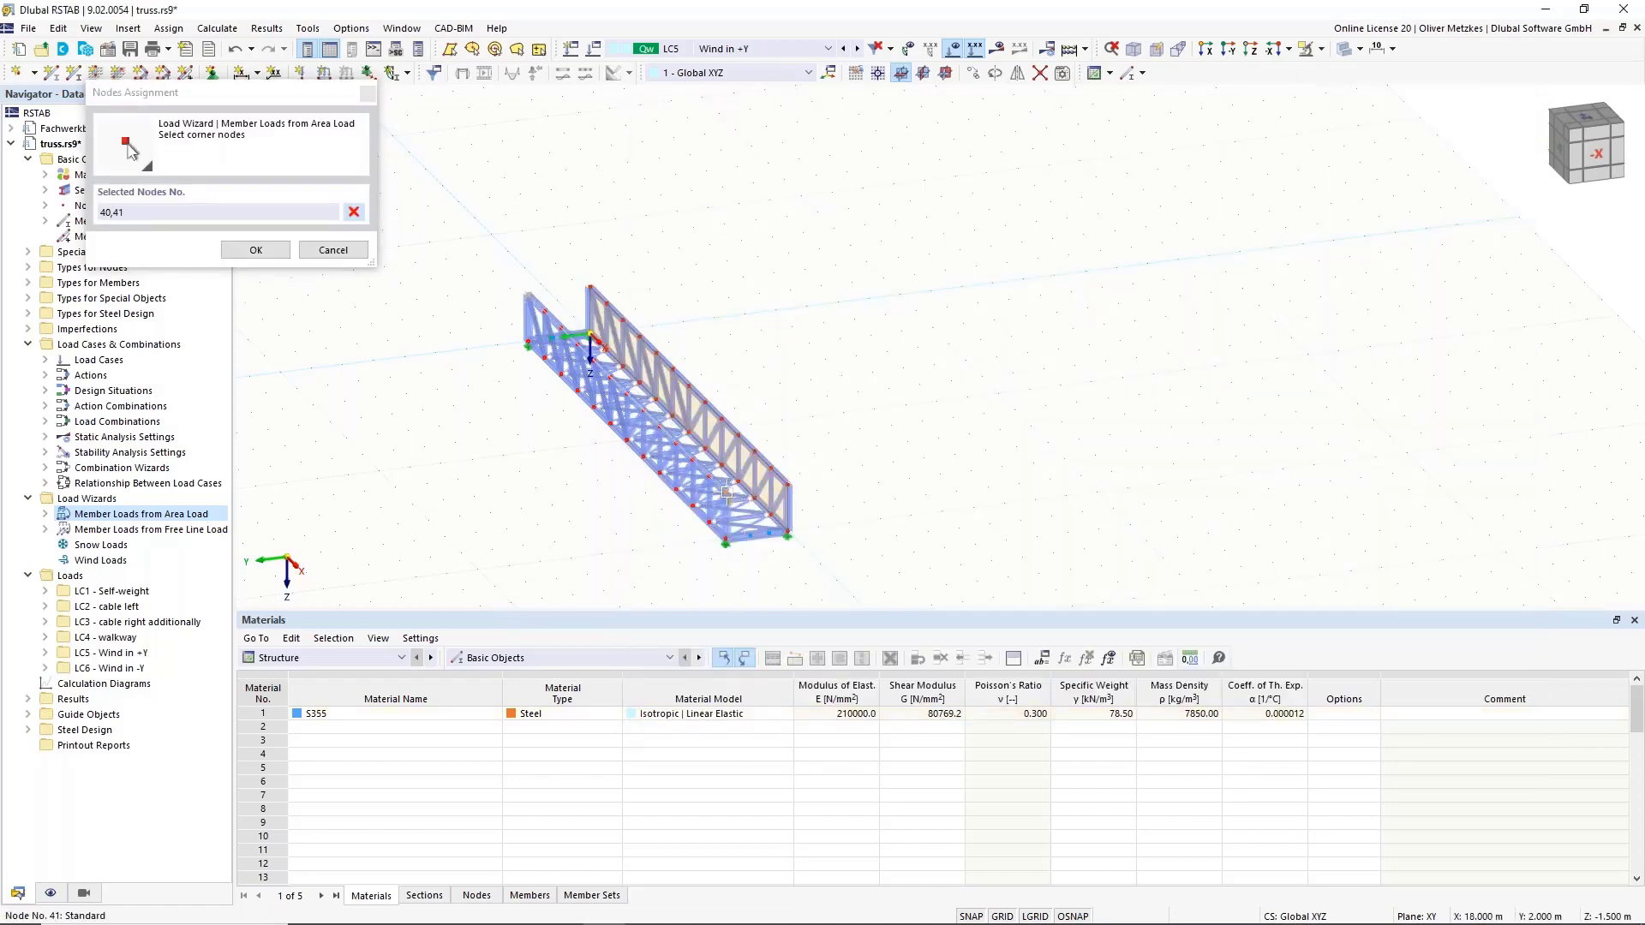
{"action": "left_click", "coordinate": [726, 540]}
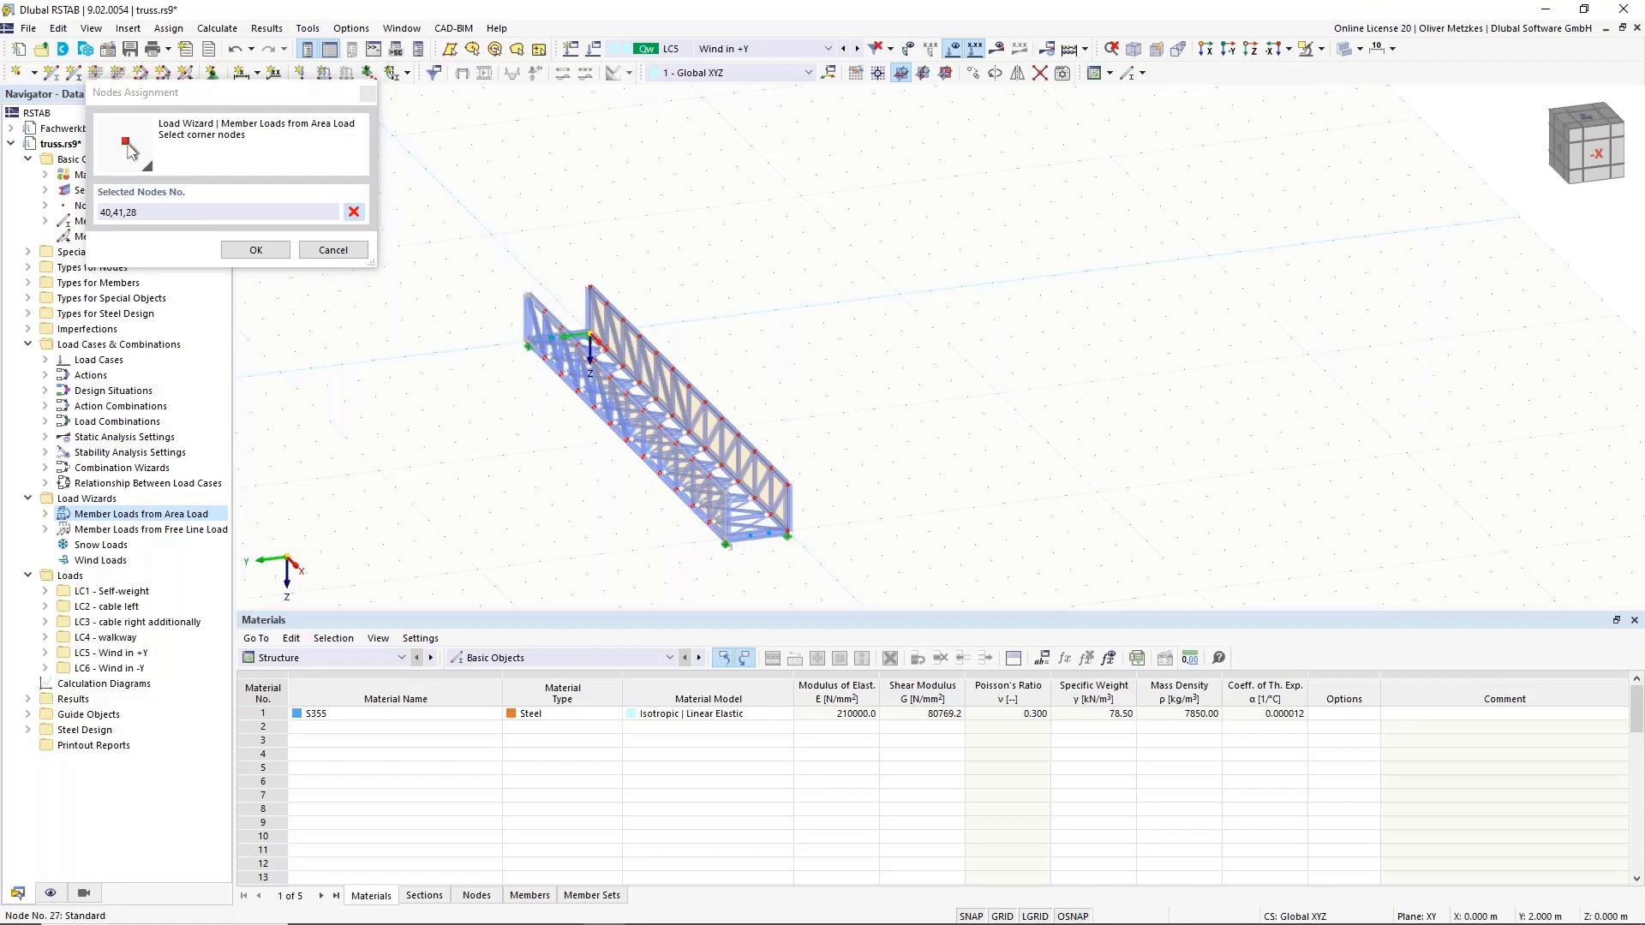
{"action": "left_click", "coordinate": [526, 342]}
{"action": "left_click", "coordinate": [256, 249]}
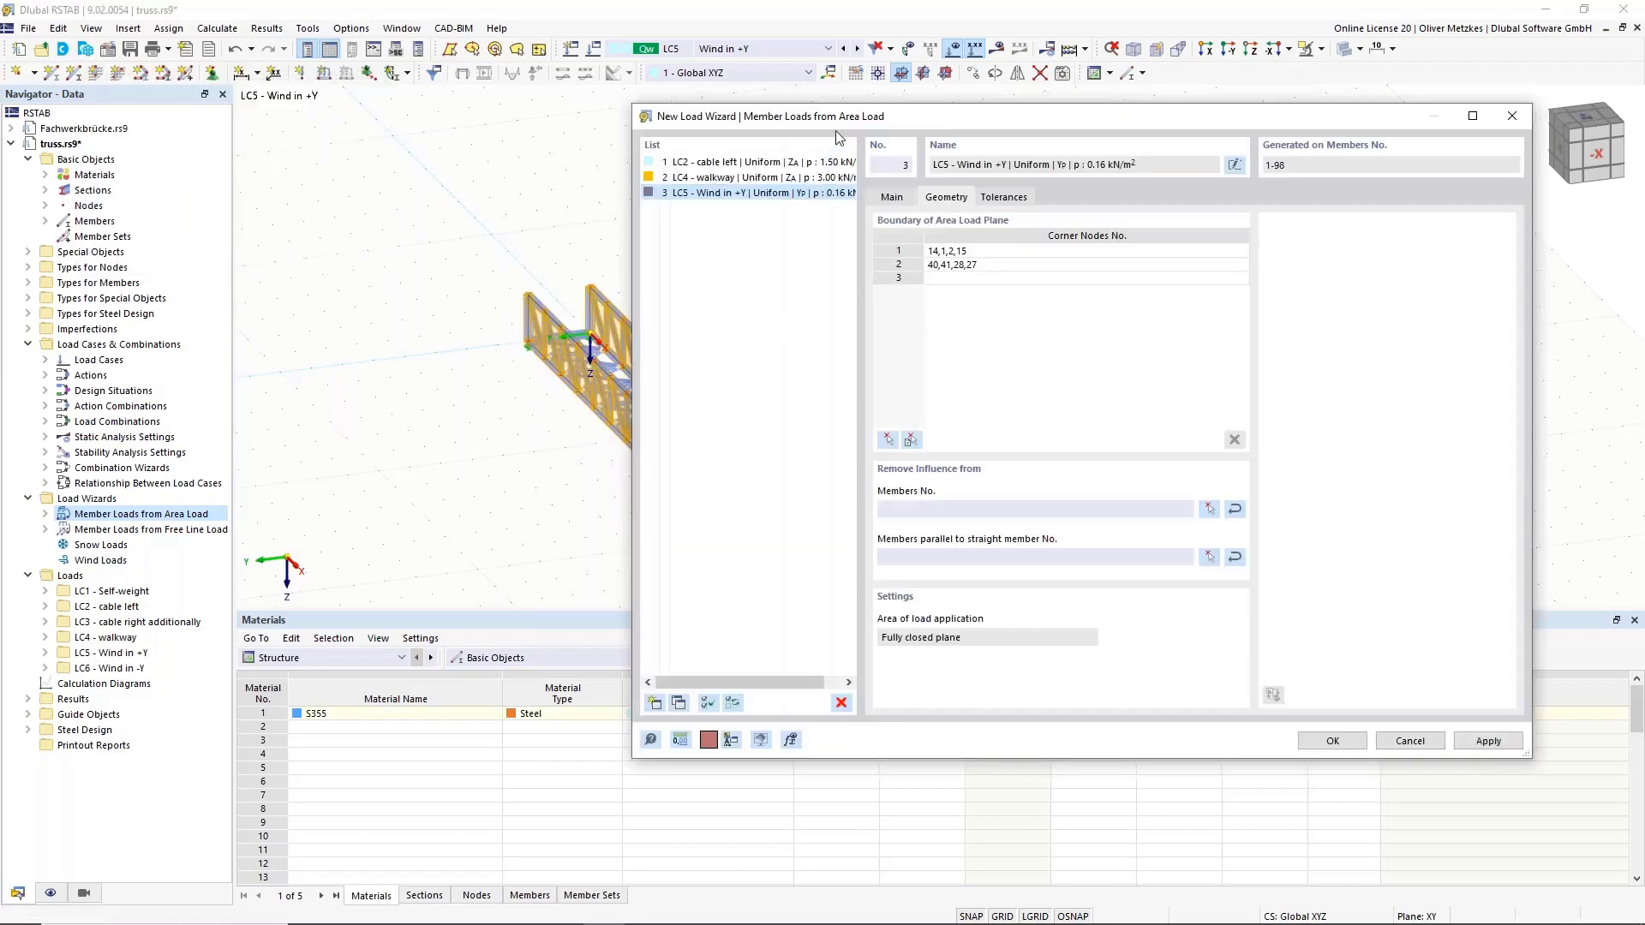
{"action": "left_click_drag", "start_coordinate": [906, 129], "coordinate": [1203, 139]}
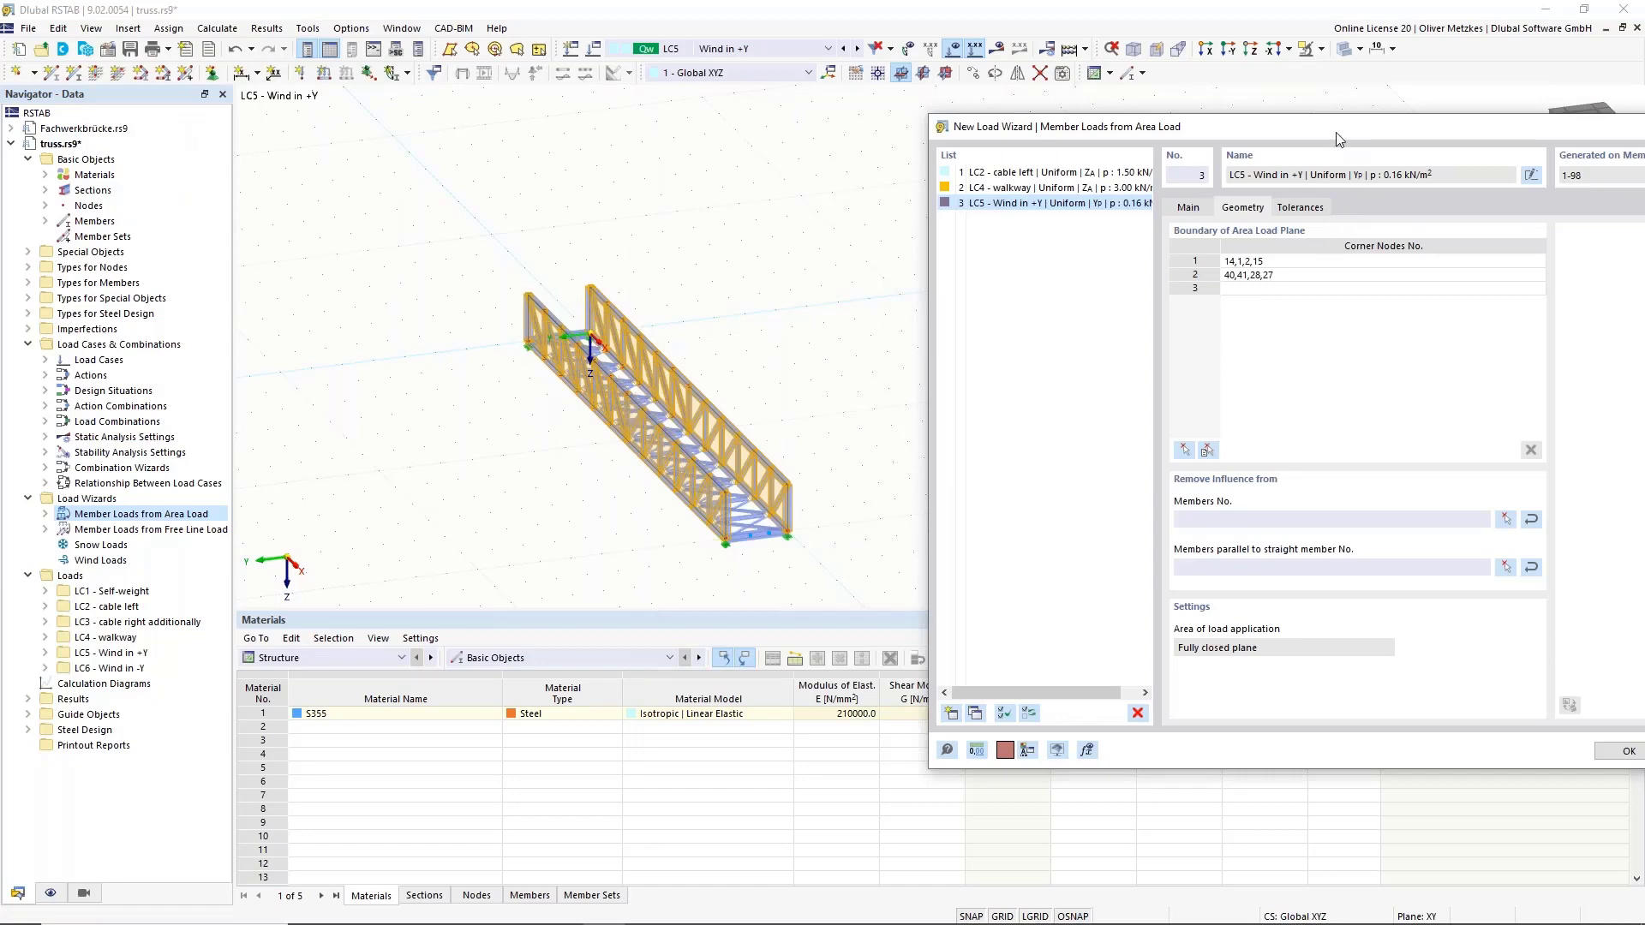
{"action": "left_click_drag", "start_coordinate": [1113, 127], "coordinate": [679, 53]}
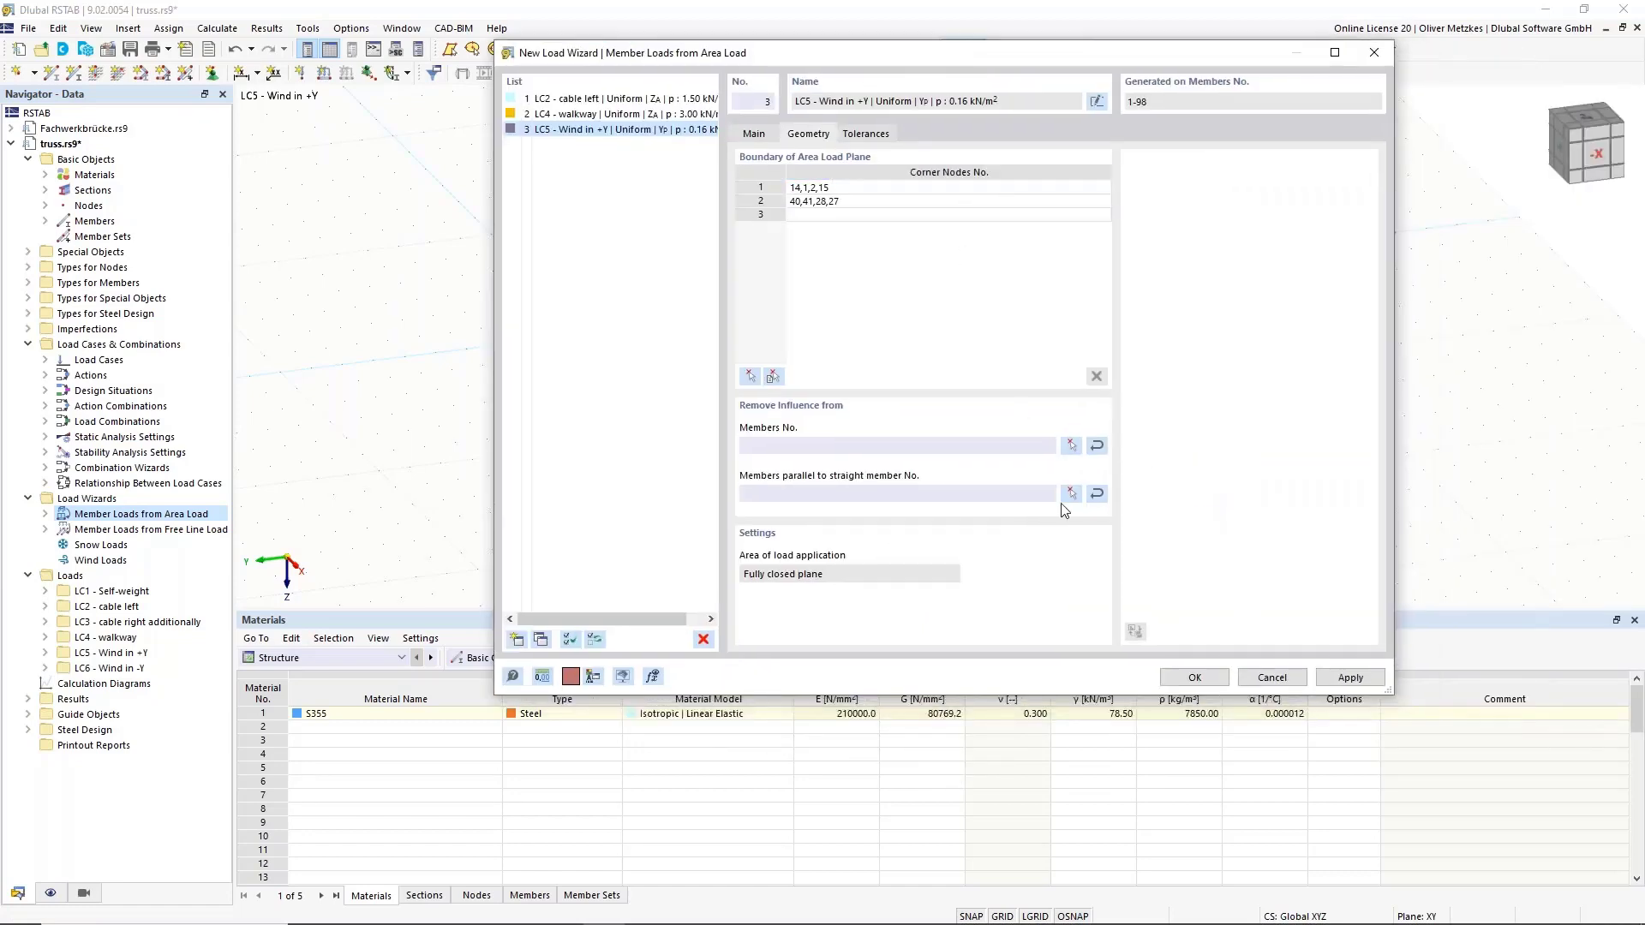
{"action": "left_click", "coordinate": [1194, 676]}
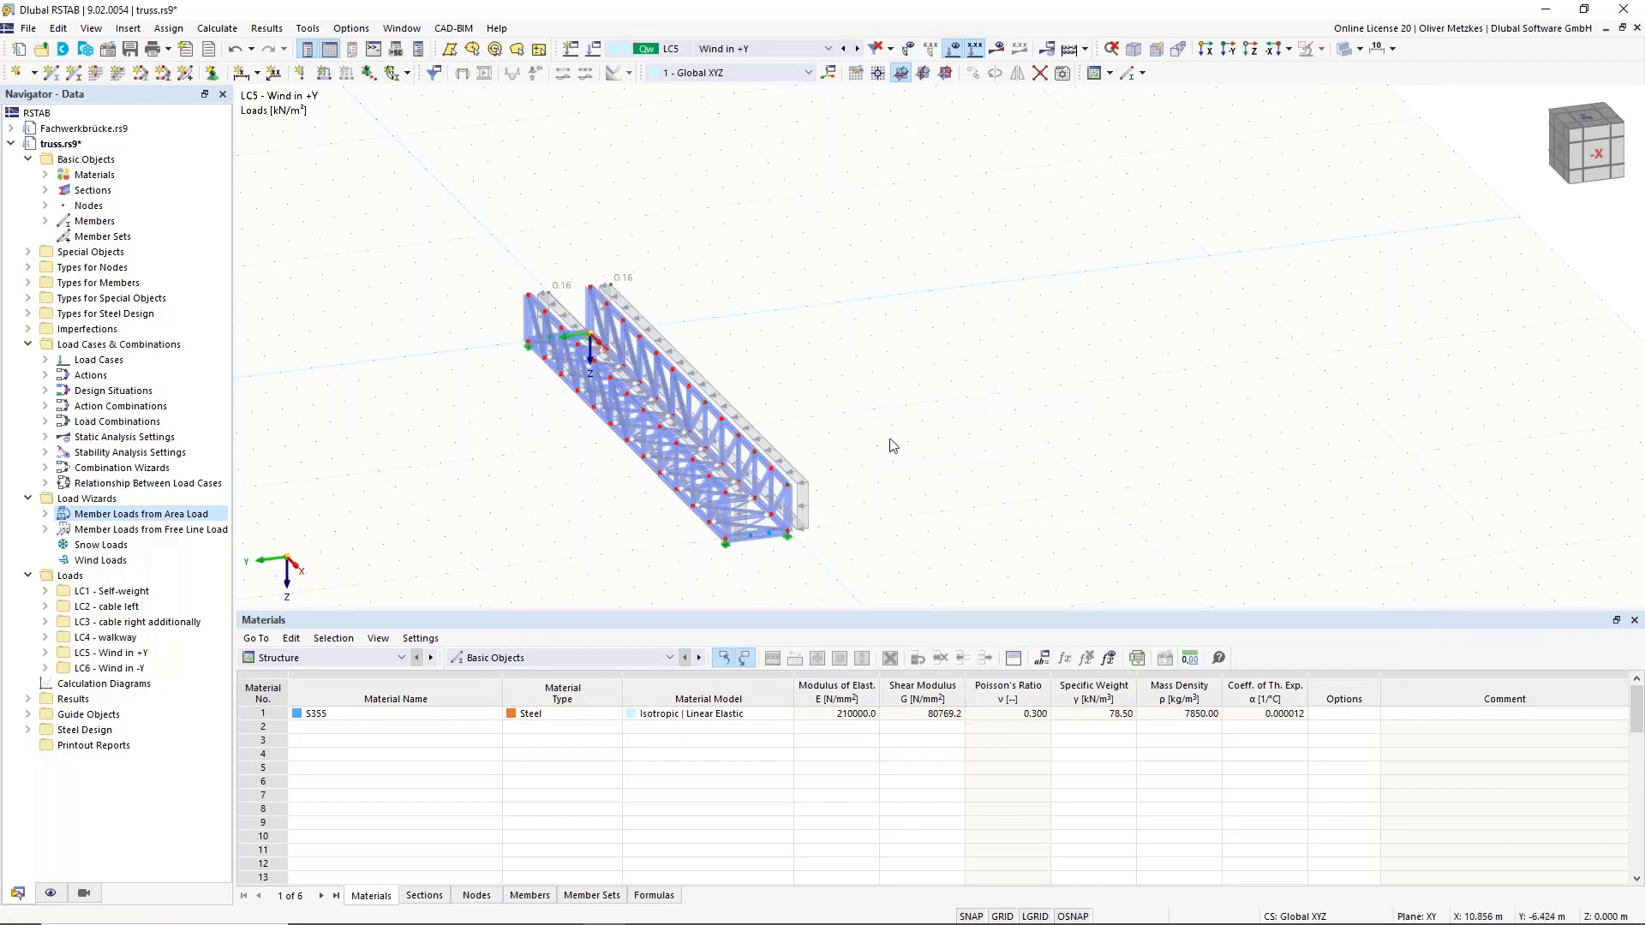
Display load case LC6 Wind in -Y, viewing the model from -X.
{"action": "scroll", "coordinate": [888, 438], "scroll_direction": "up", "scroll_amount": 3}
{"action": "middle_click_drag", "start_coordinate": [844, 432], "coordinate": [771, 376], "text": "ctrl"}
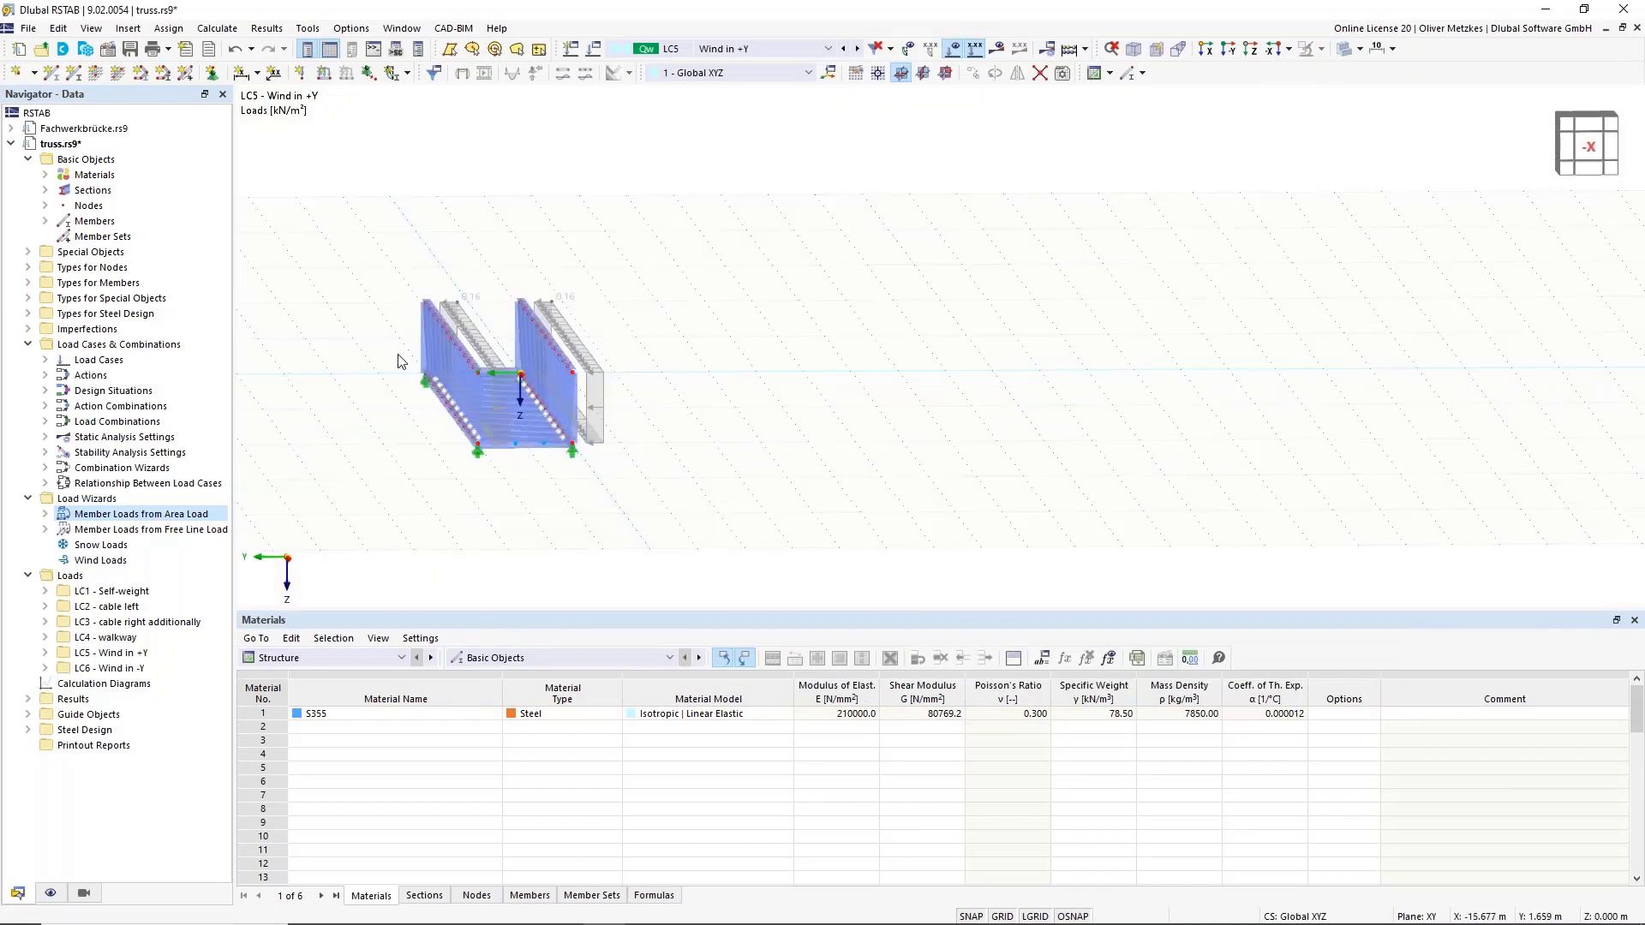
{"action": "left_click", "coordinate": [677, 53]}
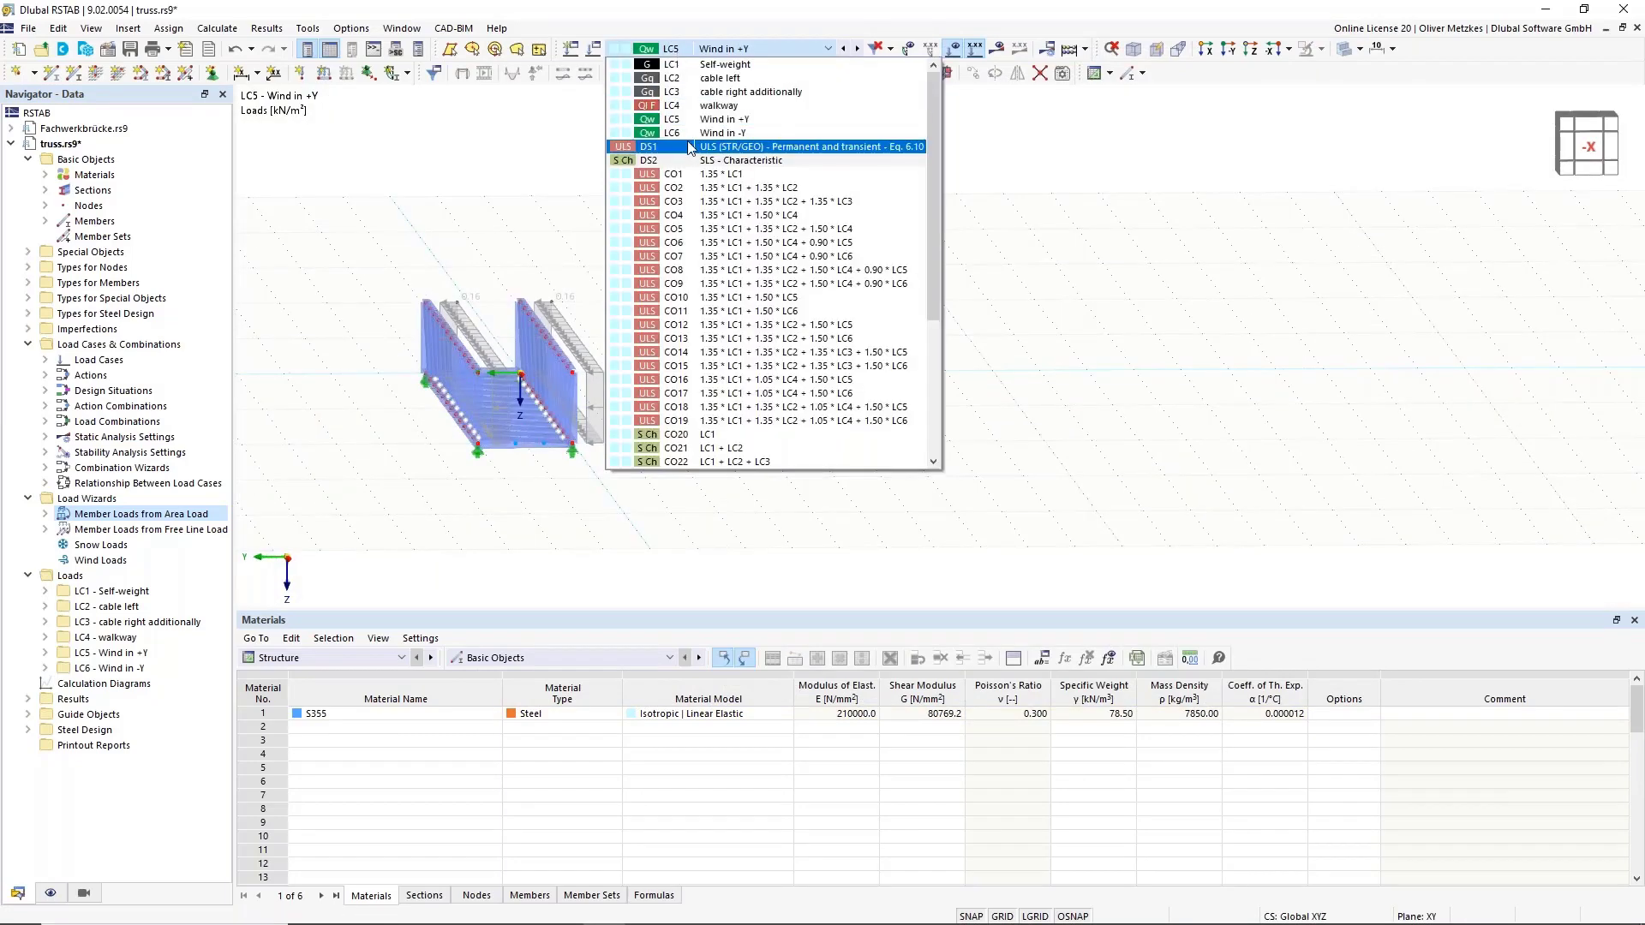
{"action": "left_click", "coordinate": [690, 134]}
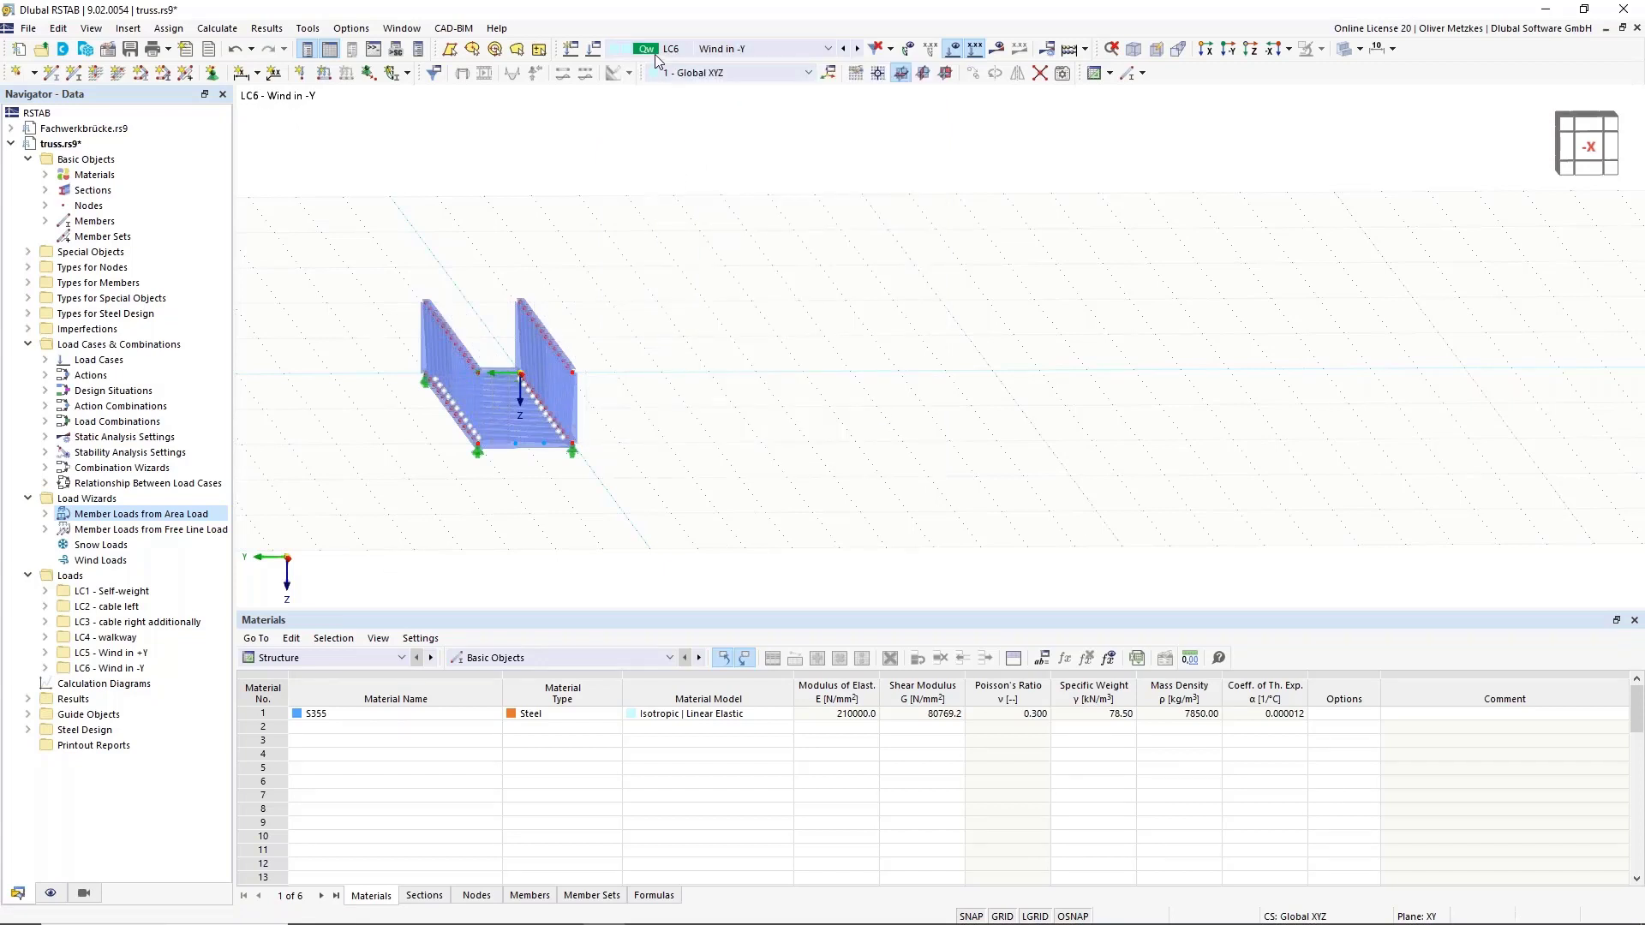
In Load Cases & Combinations, set LC5's loads to be copied into existing LC6 Wind in -Y.
{"action": "left_click", "coordinate": [606, 55]}
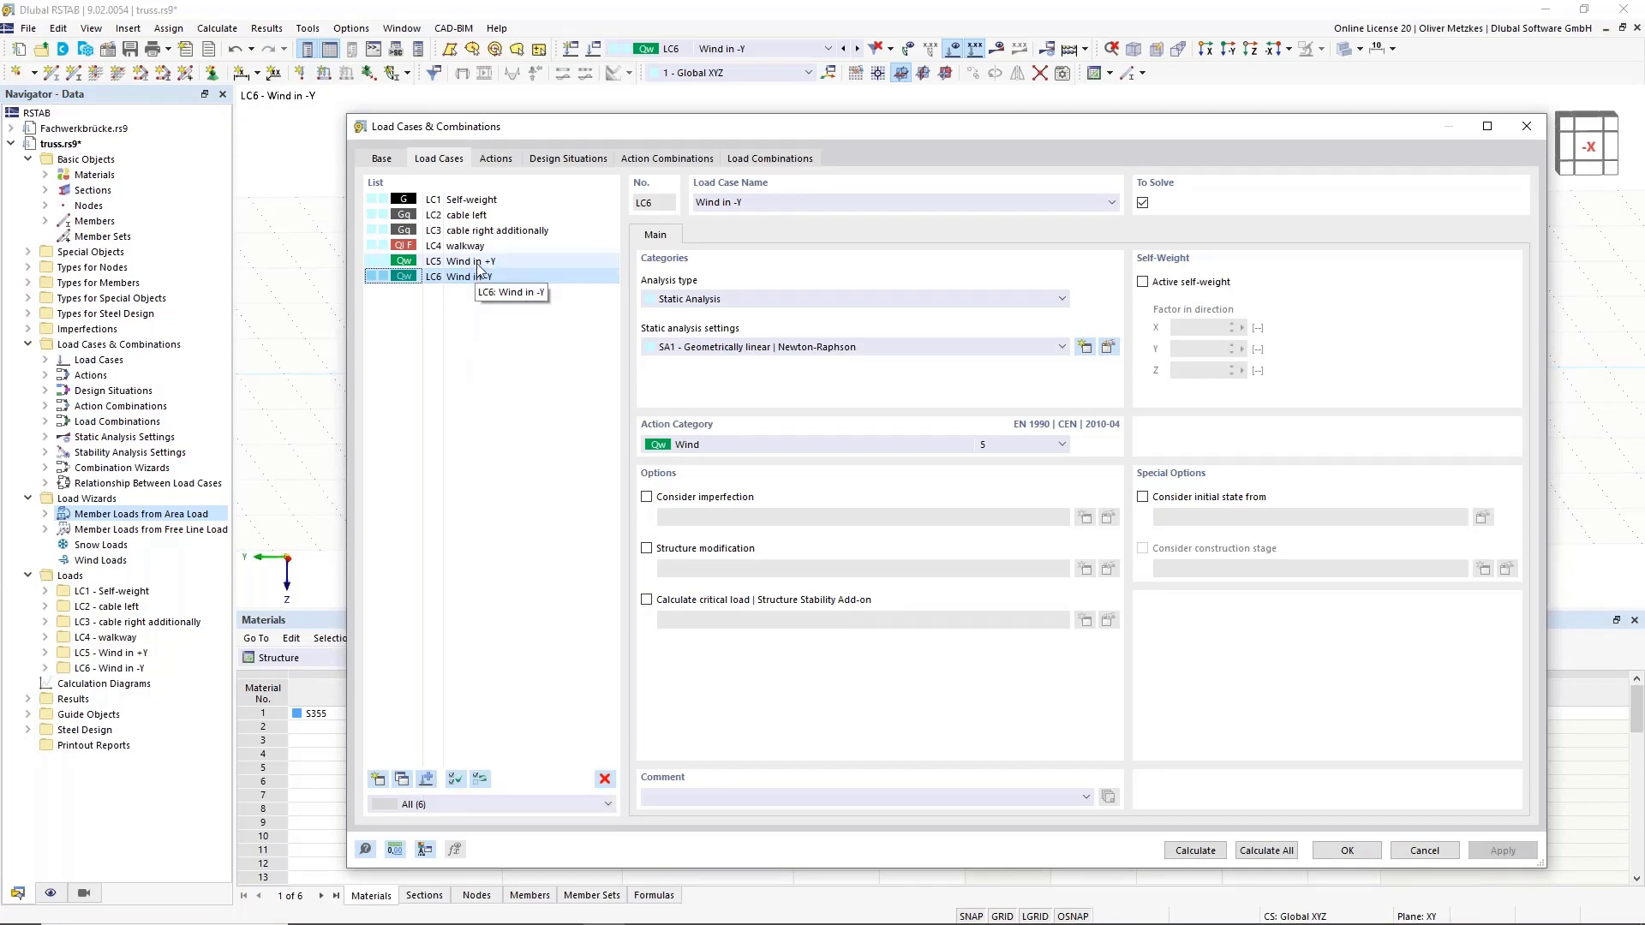
{"action": "left_click", "coordinate": [458, 262]}
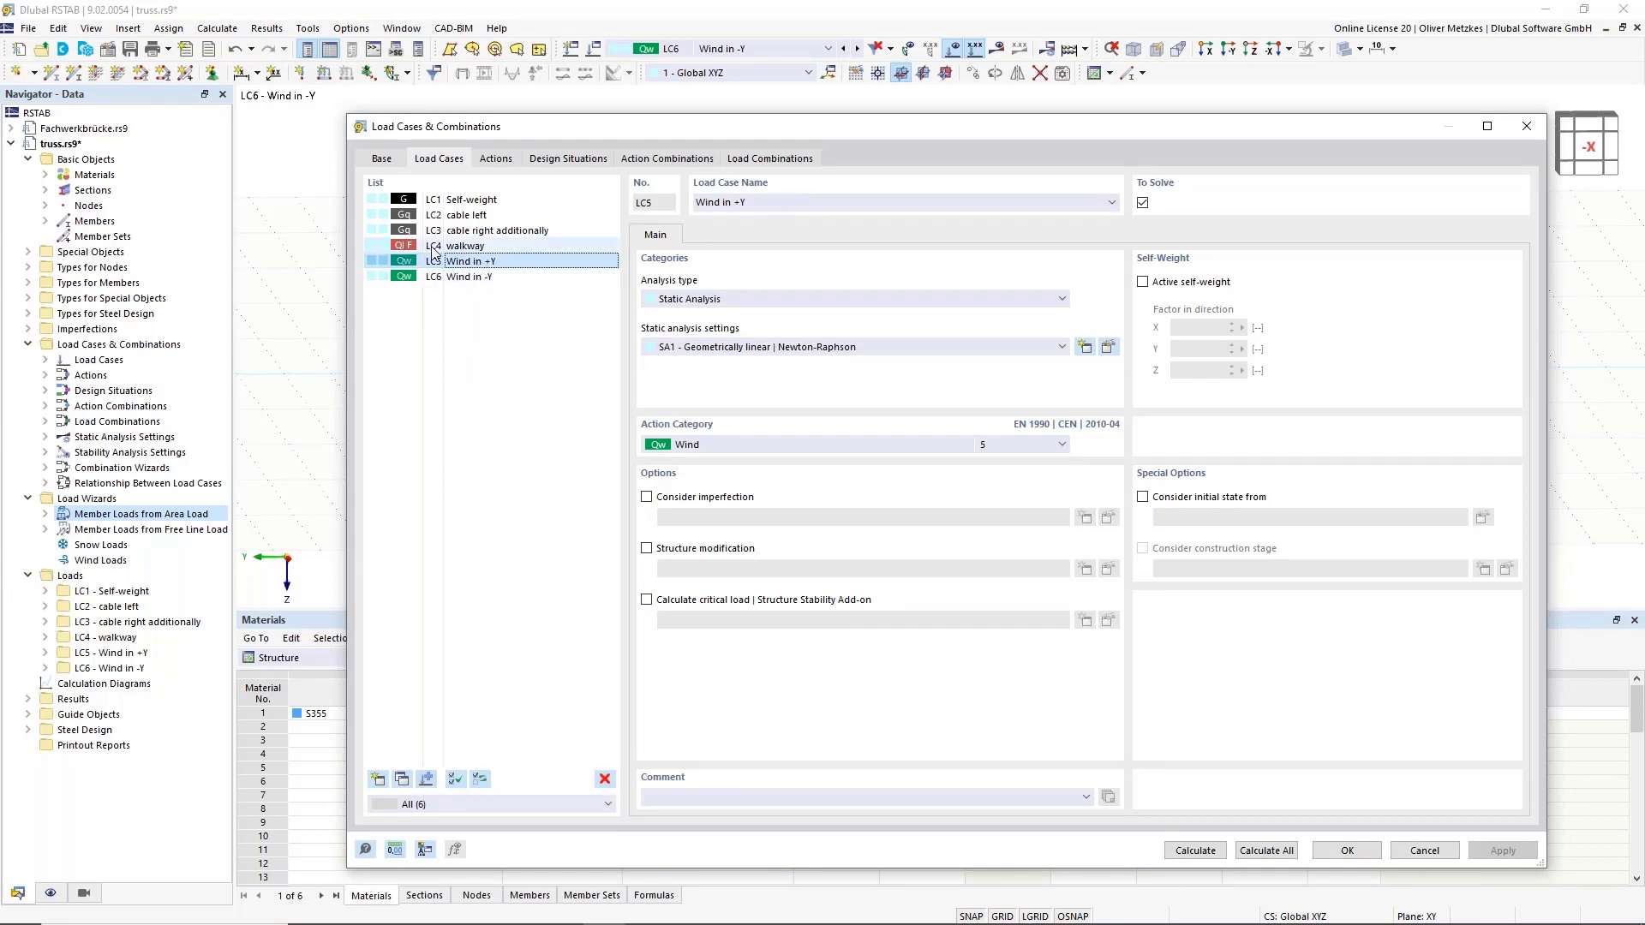
{"action": "left_click", "coordinate": [426, 780]}
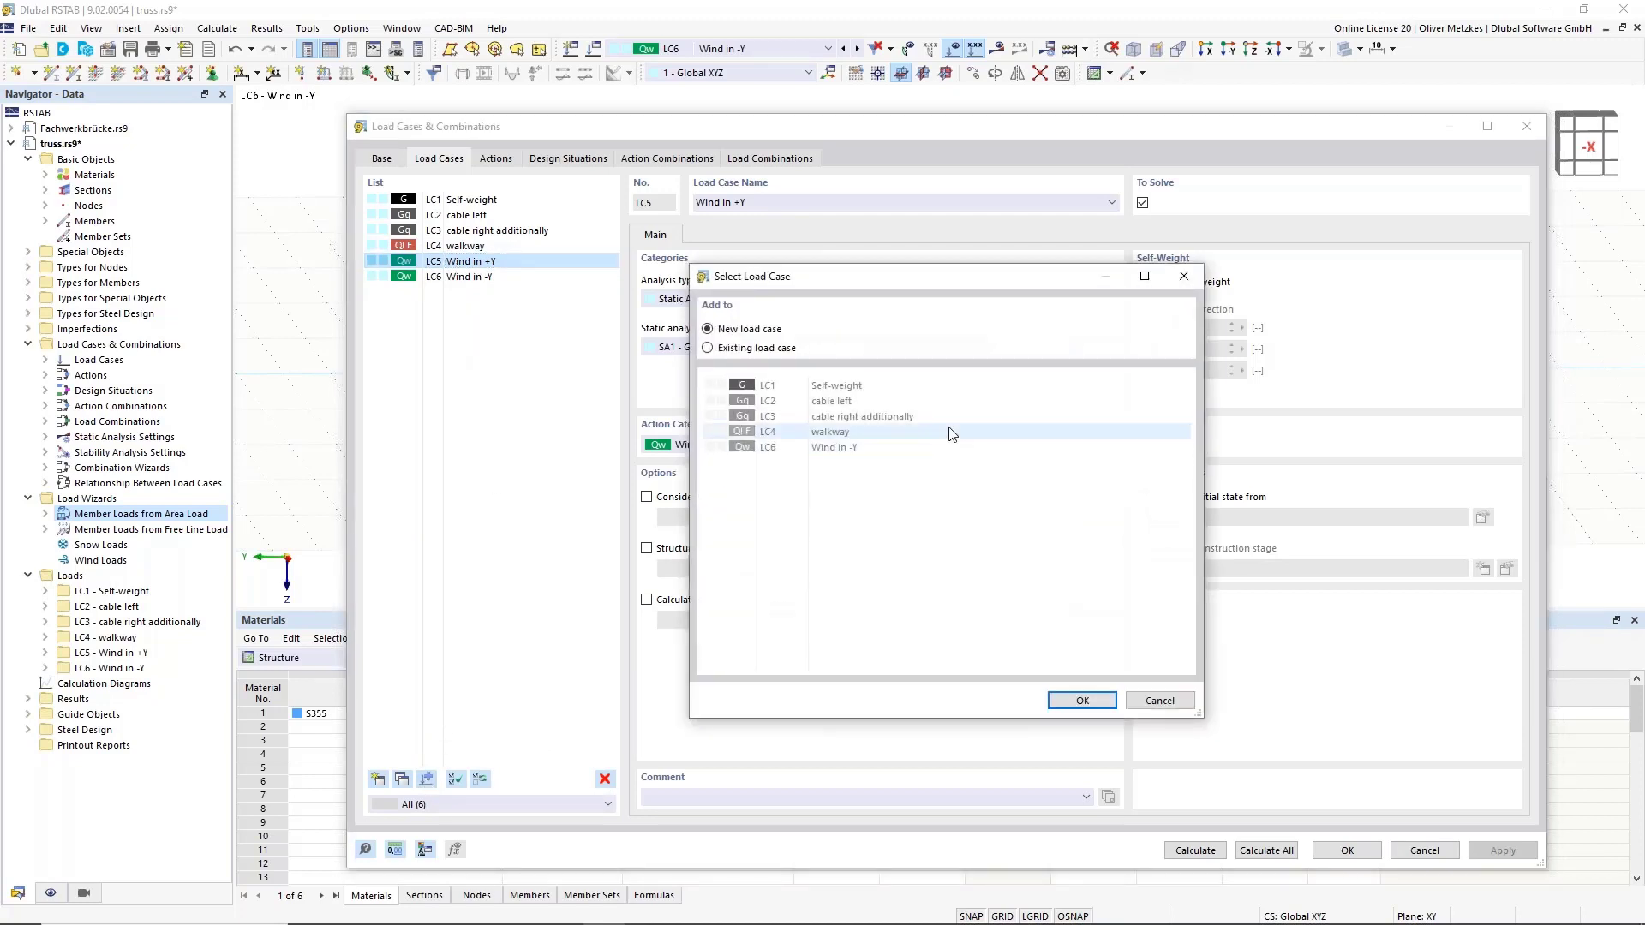
{"action": "left_click", "coordinate": [707, 348]}
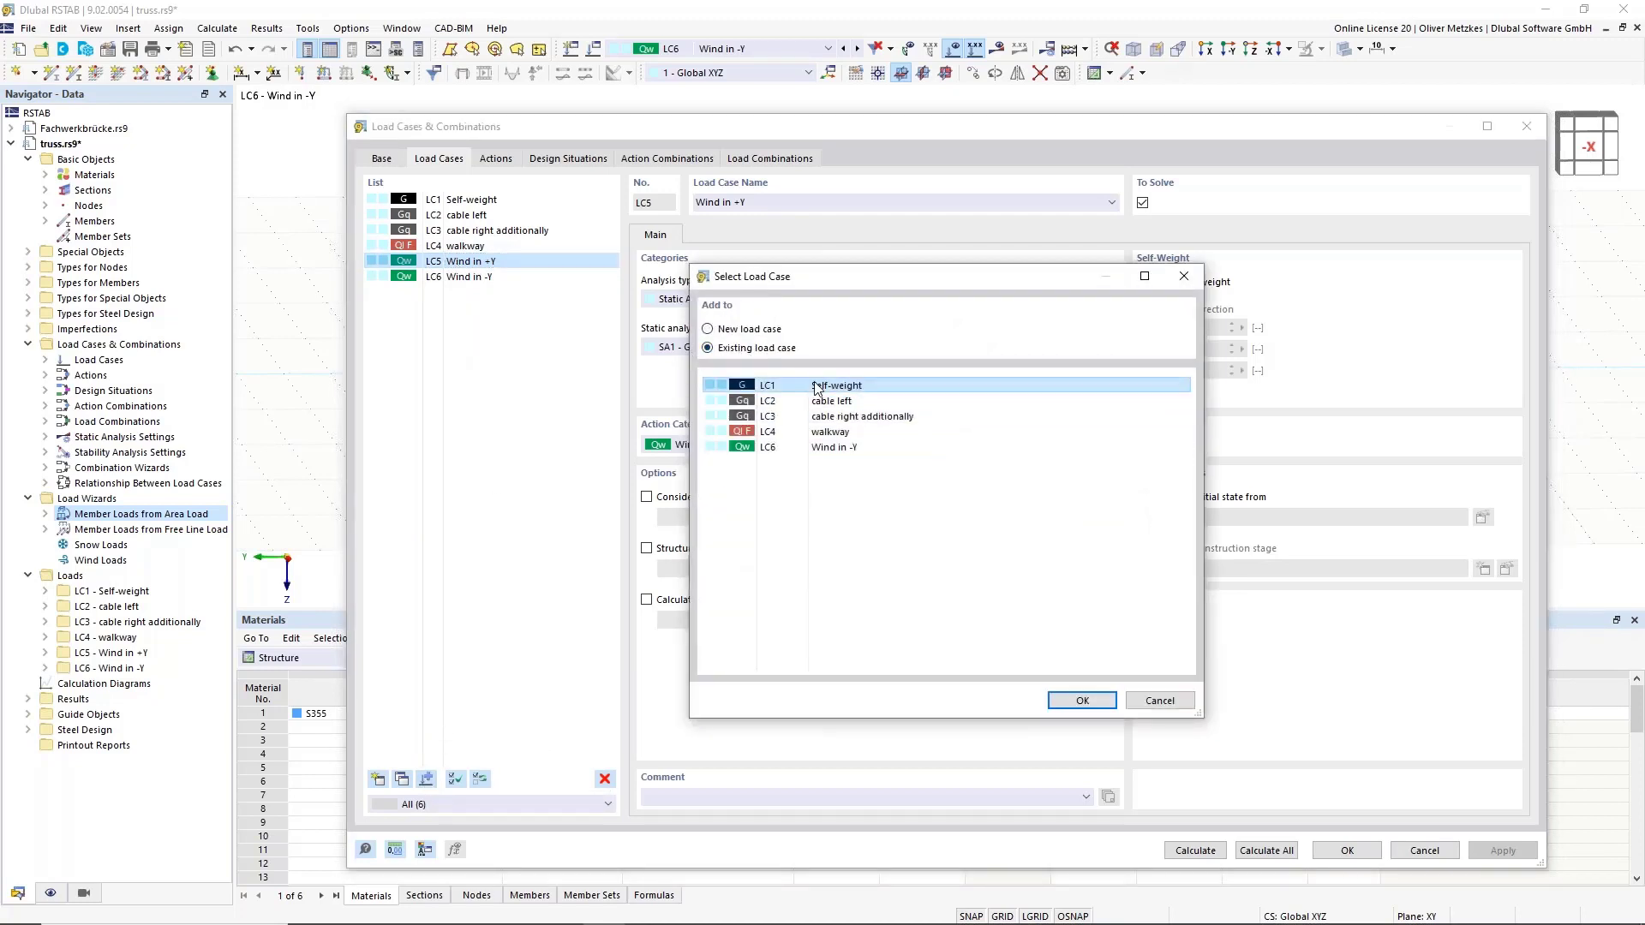
{"action": "left_click", "coordinate": [823, 447]}
Confirm the copy to LC6, then negate its area-load formula so the magnitude becomes -0.16 kN/m².
{"action": "left_click", "coordinate": [1077, 700]}
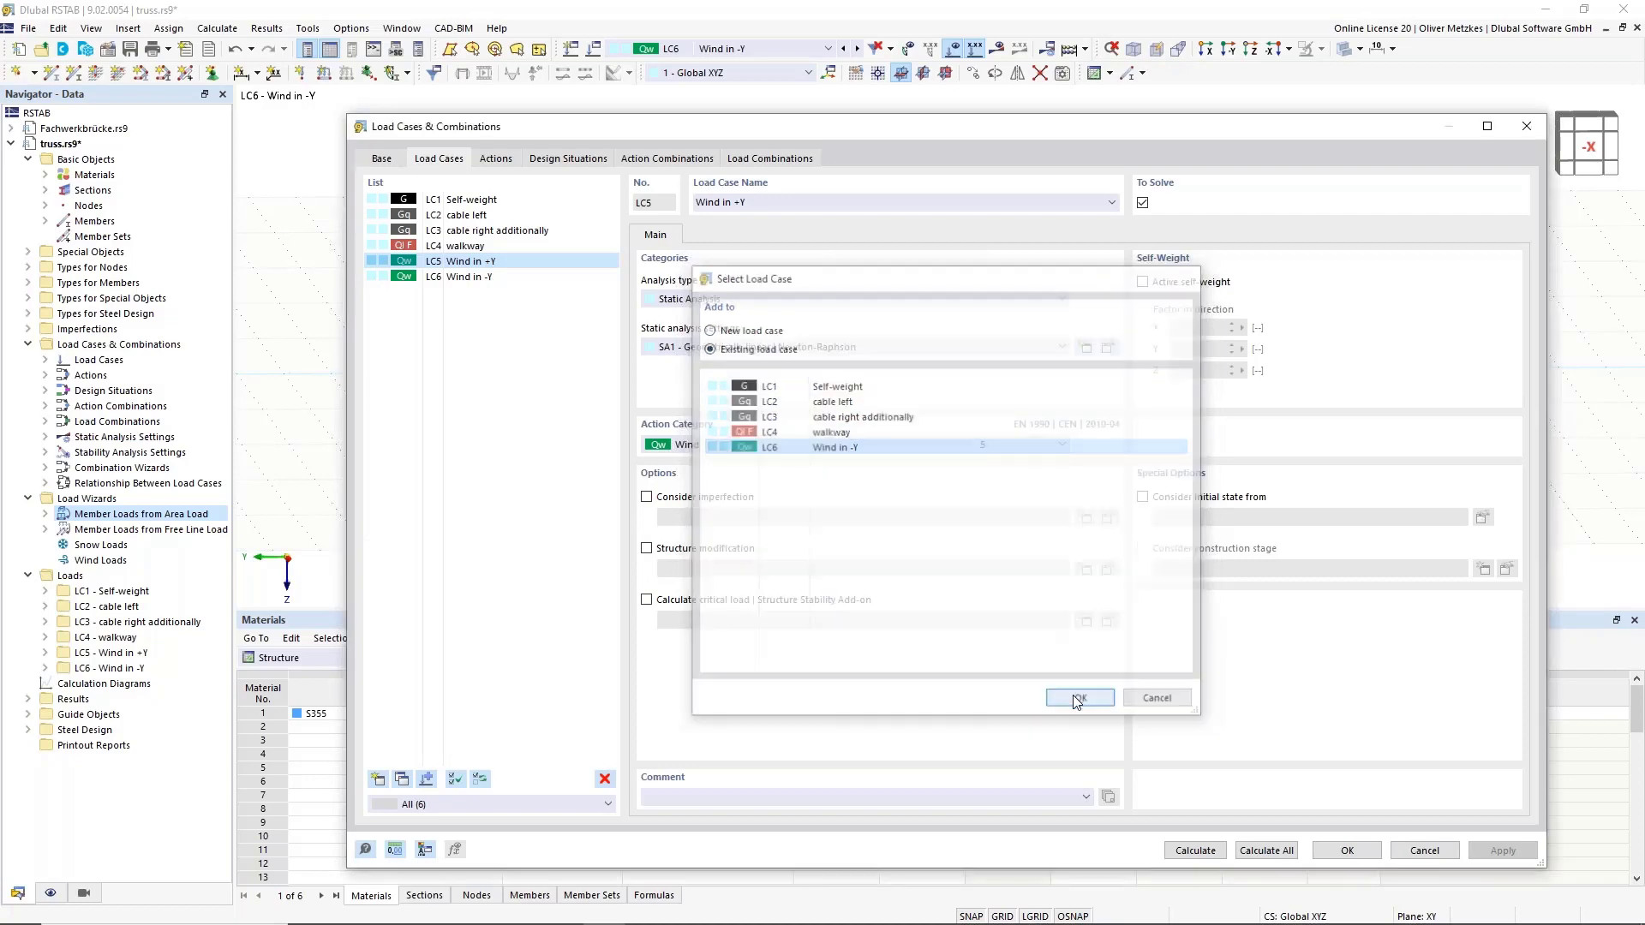
{"action": "left_click", "coordinate": [1347, 852]}
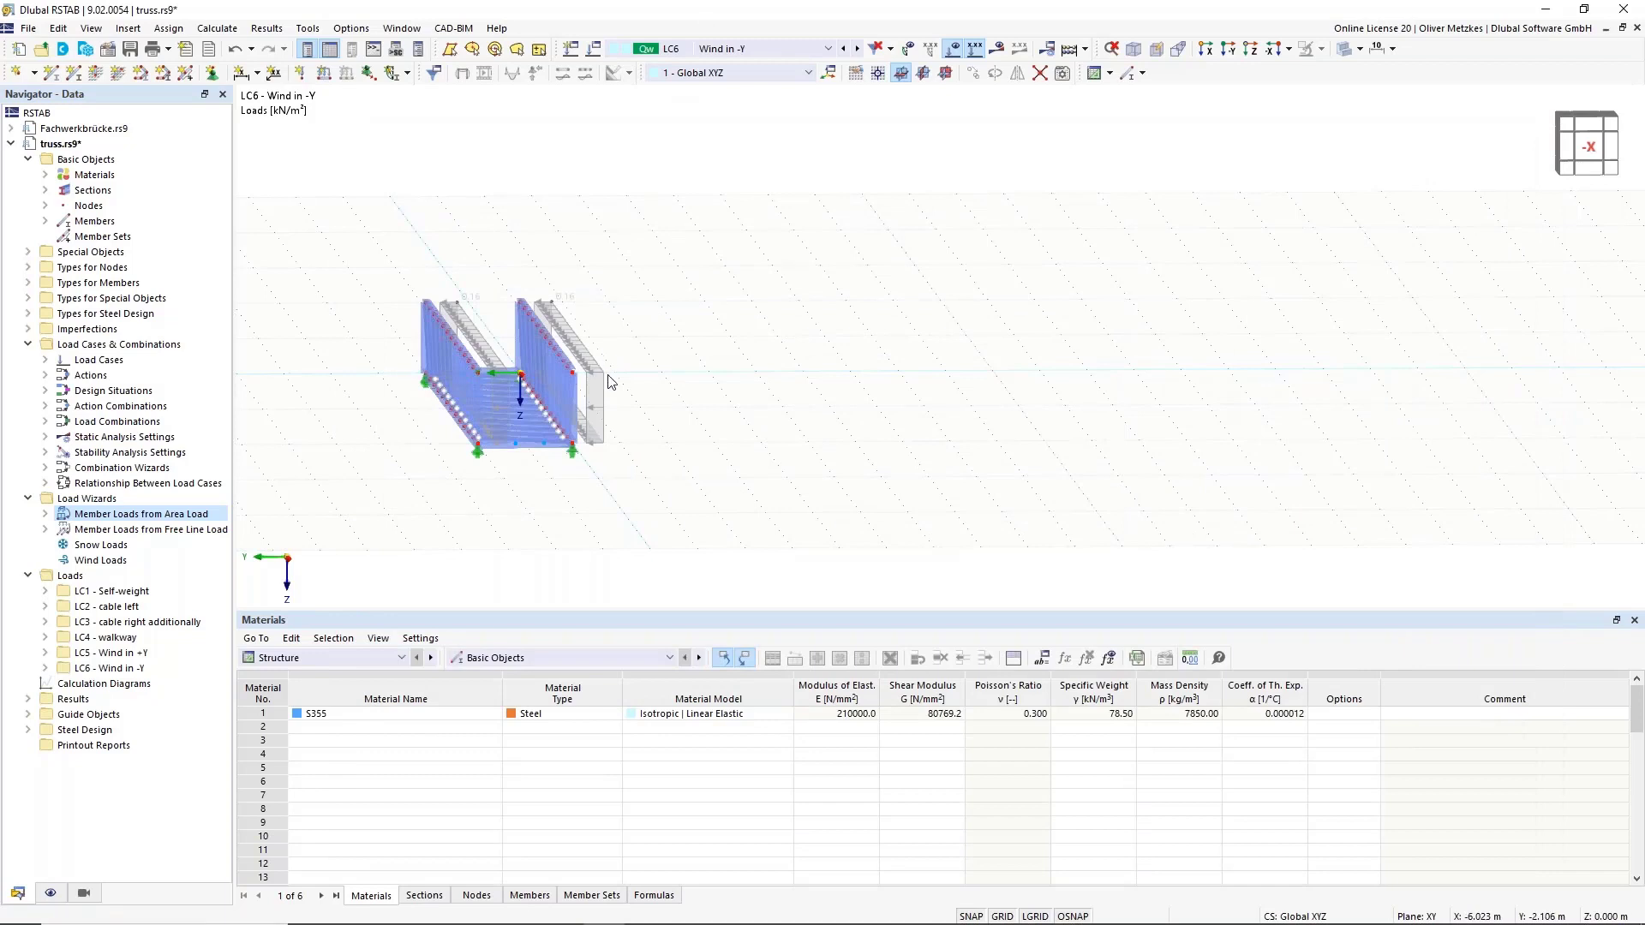
{"action": "double_click", "coordinate": [602, 381]}
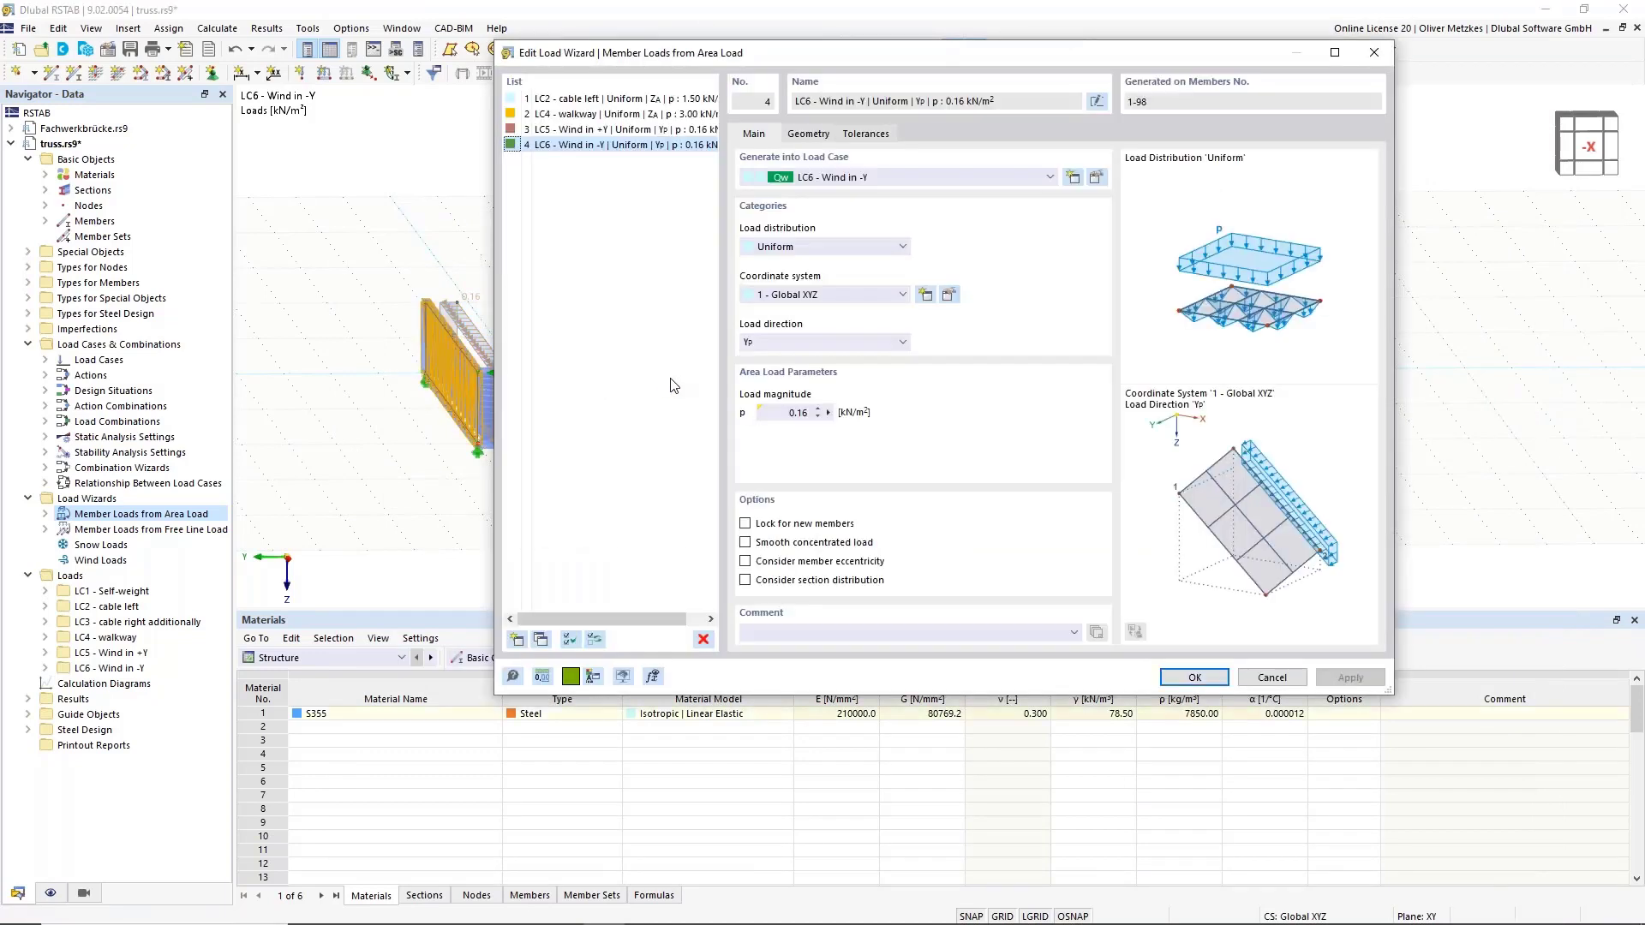
{"action": "left_click", "coordinate": [828, 413]}
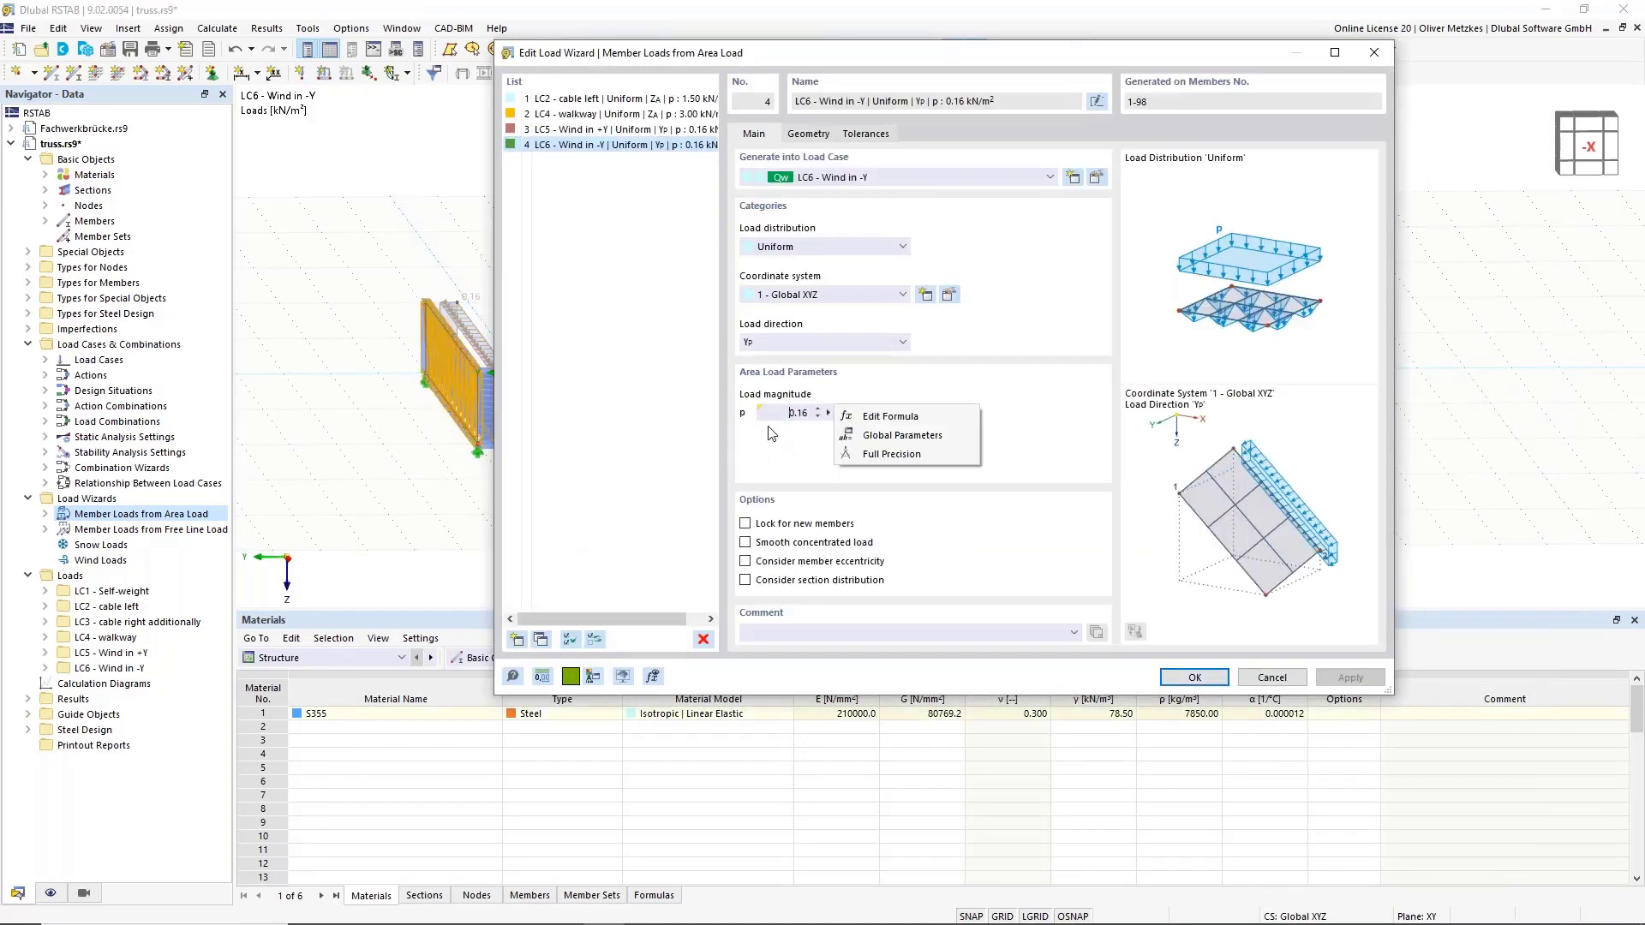
{"action": "left_click", "coordinate": [900, 418]}
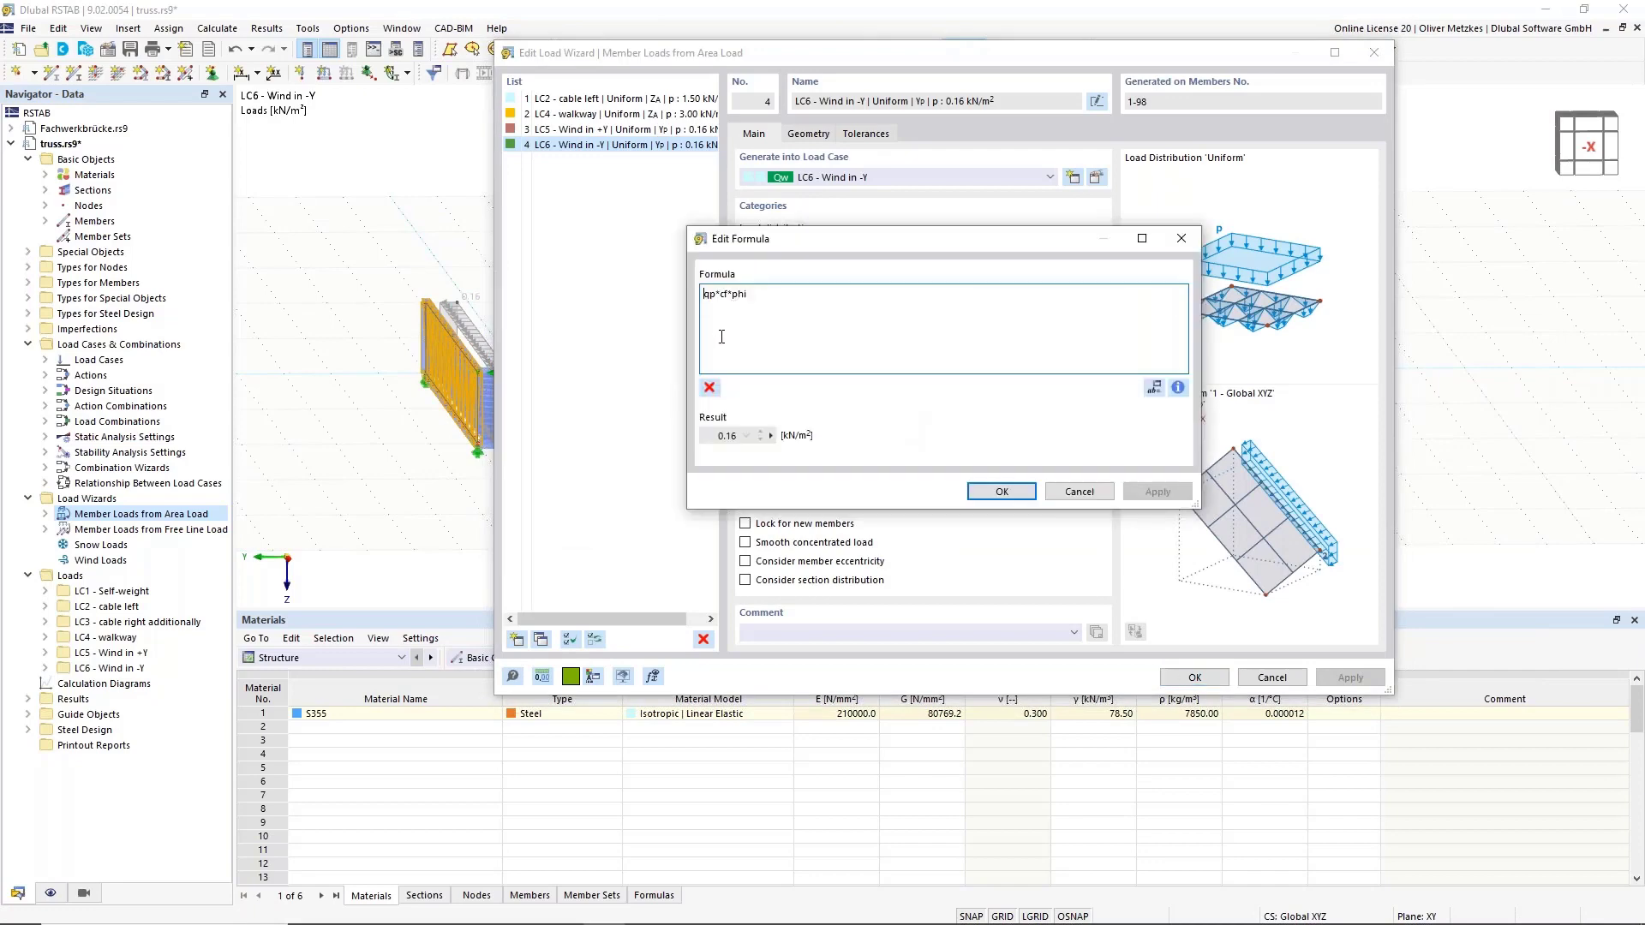
{"action": "type", "text": "-"}
{"action": "left_click", "coordinate": [1020, 493]}
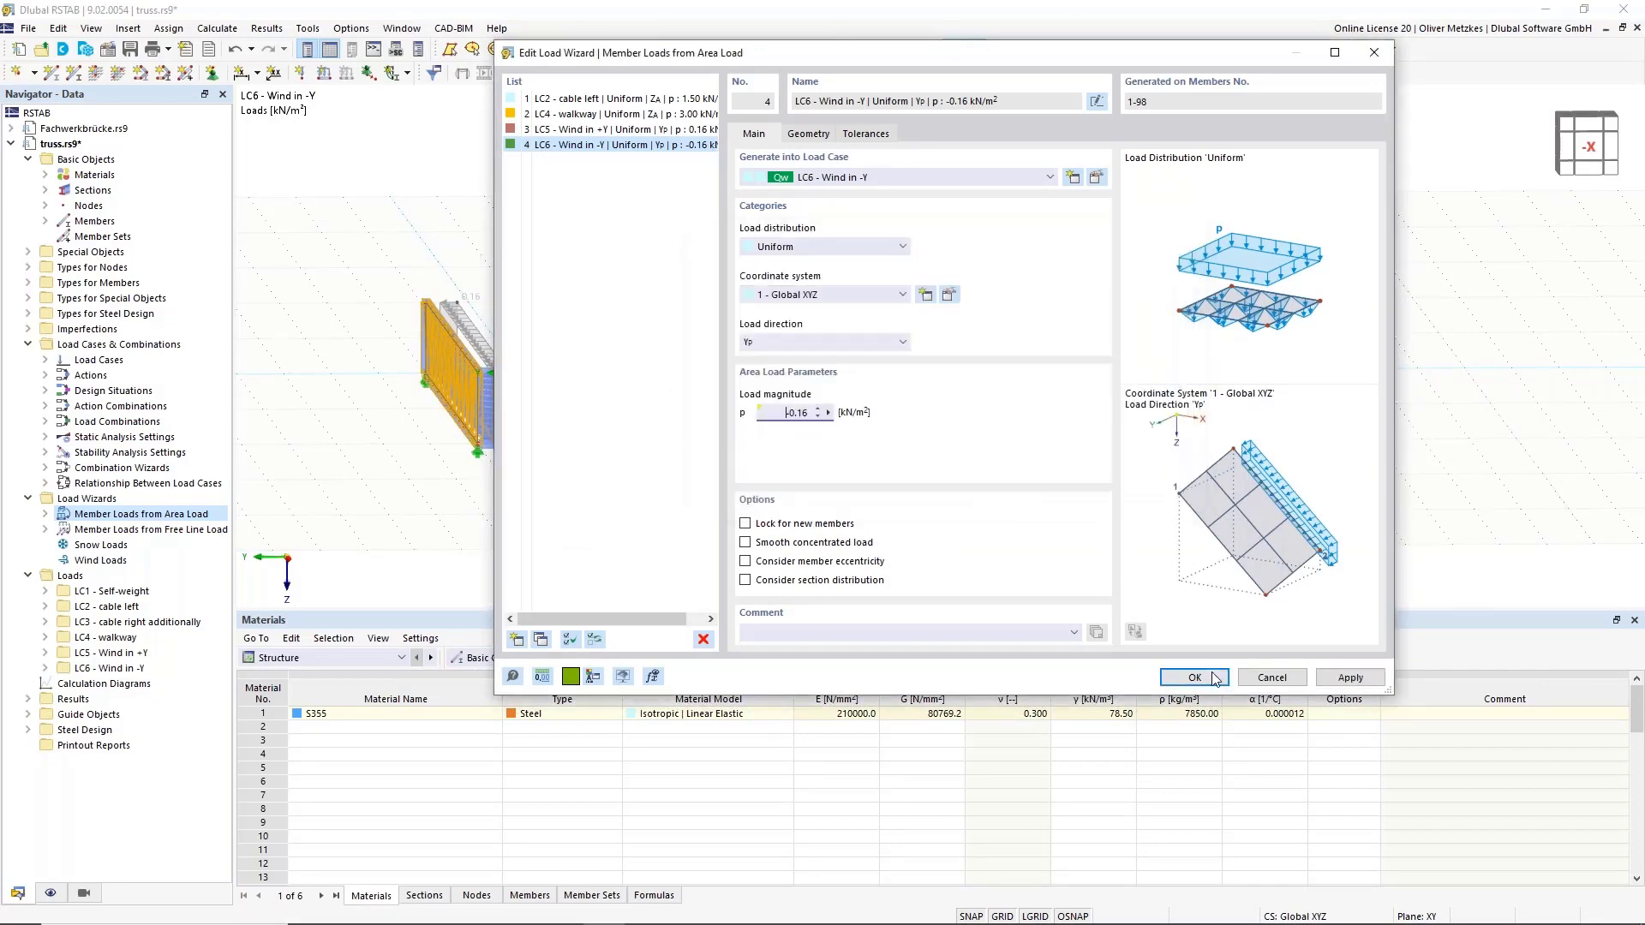
{"action": "key", "text": "Return"}
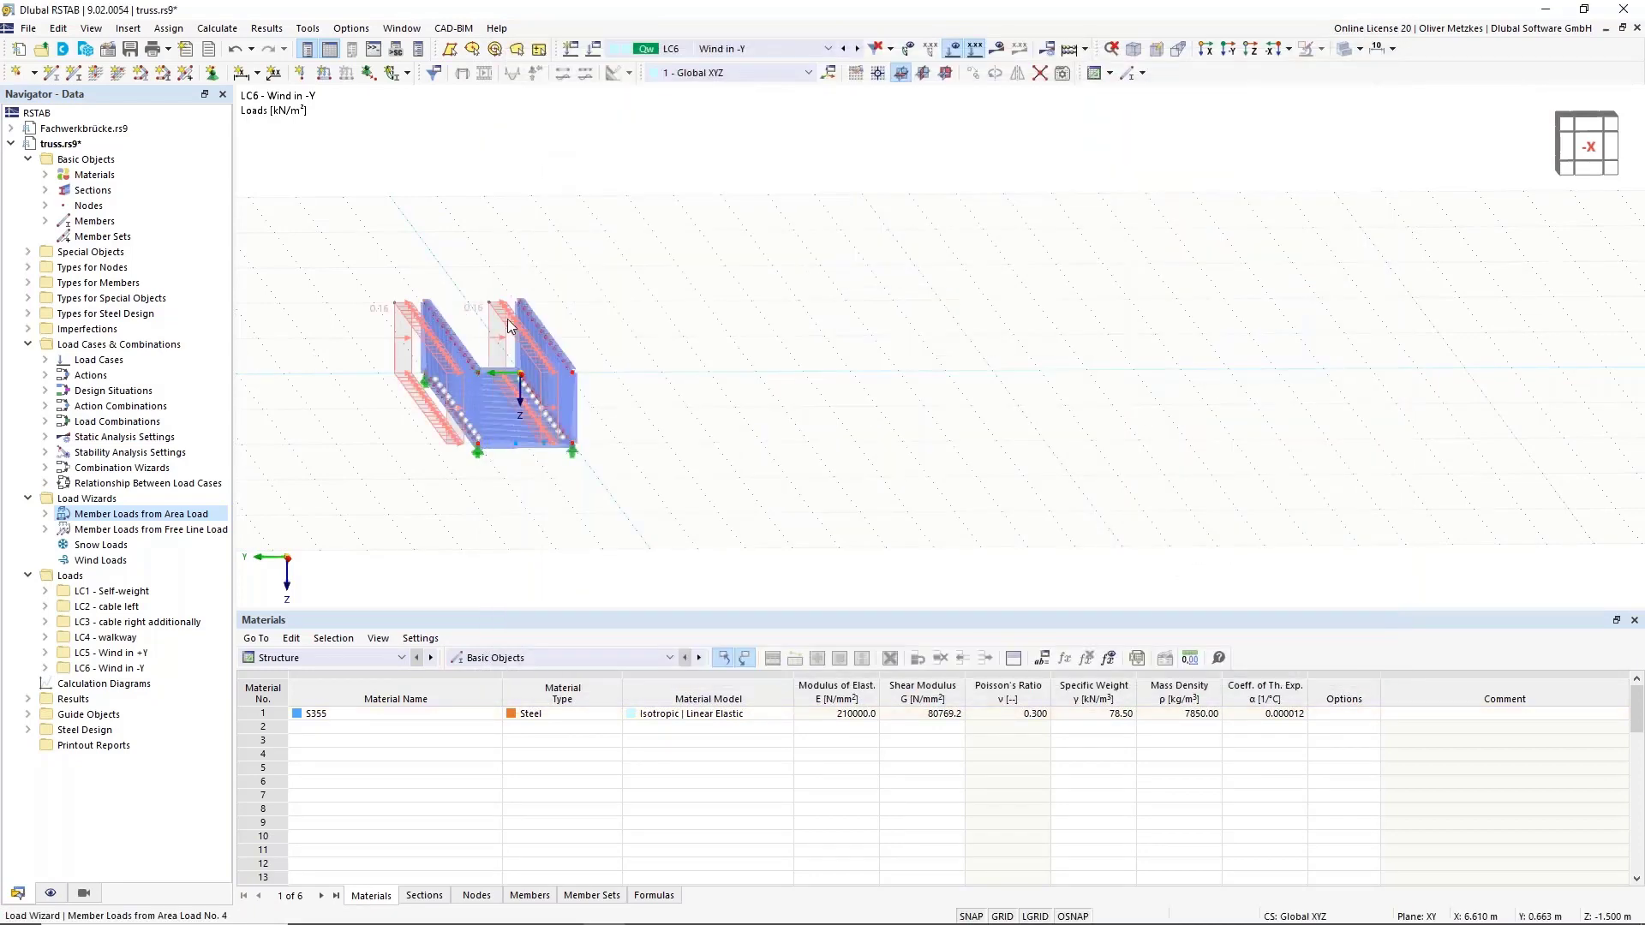
{"action": "mouse_move", "coordinate": [490, 320]}
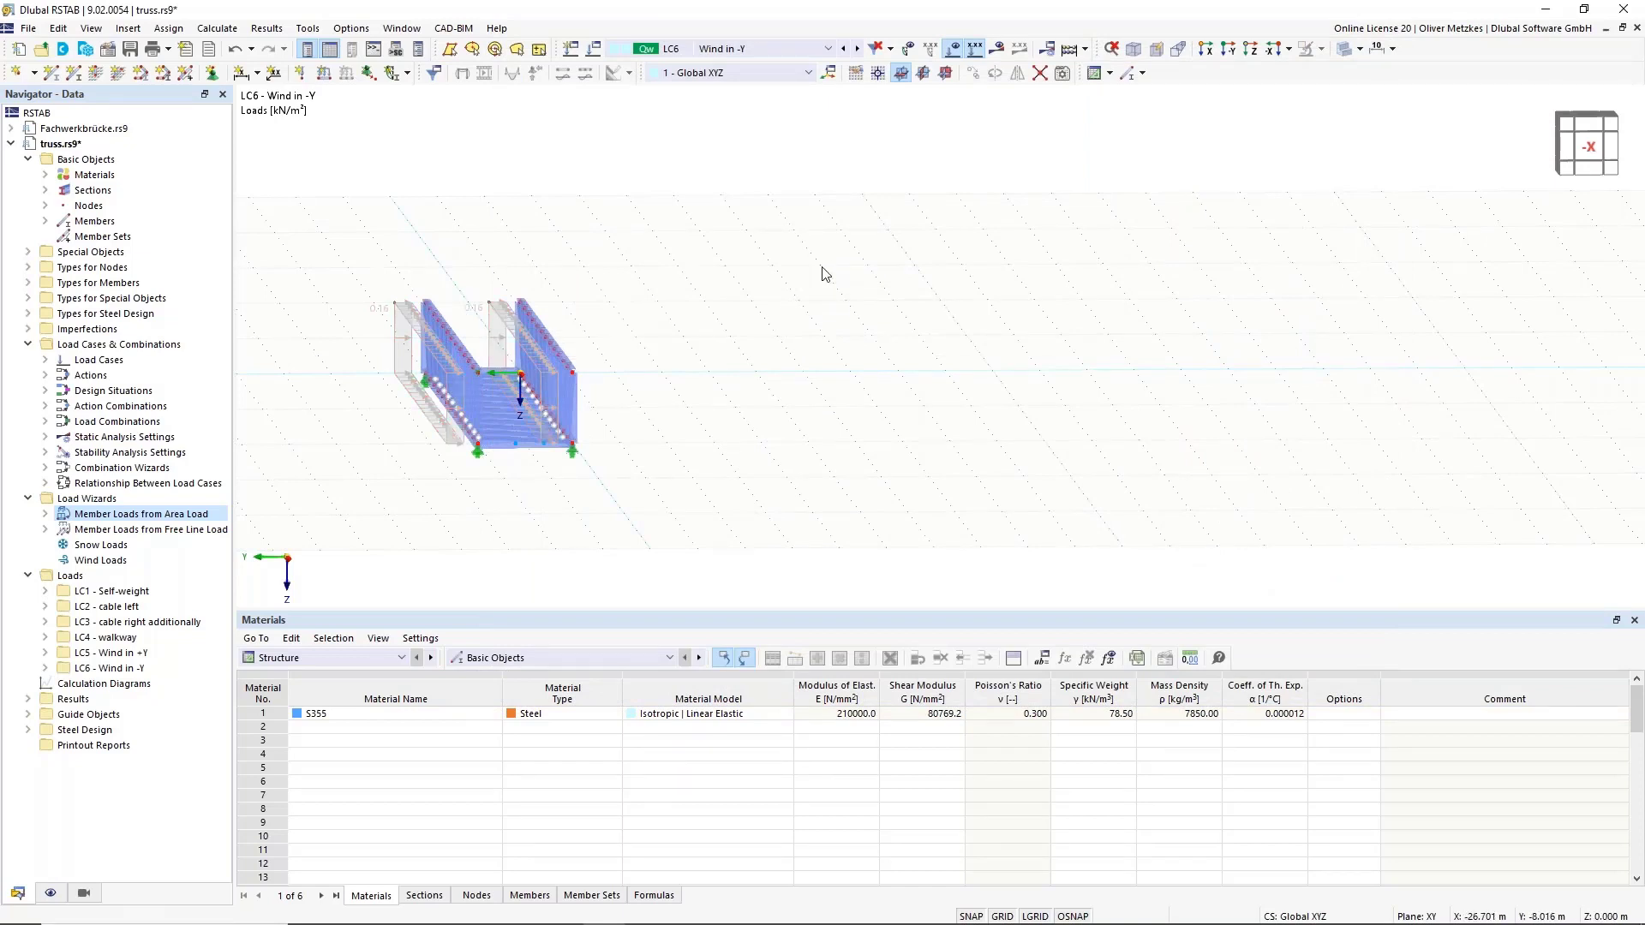
Display load combination CO8 and orbit the truss to an oblique view.
{"action": "left_click", "coordinate": [754, 48]}
{"action": "scroll", "coordinate": [686, 171], "scroll_direction": "up", "scroll_amount": 2}
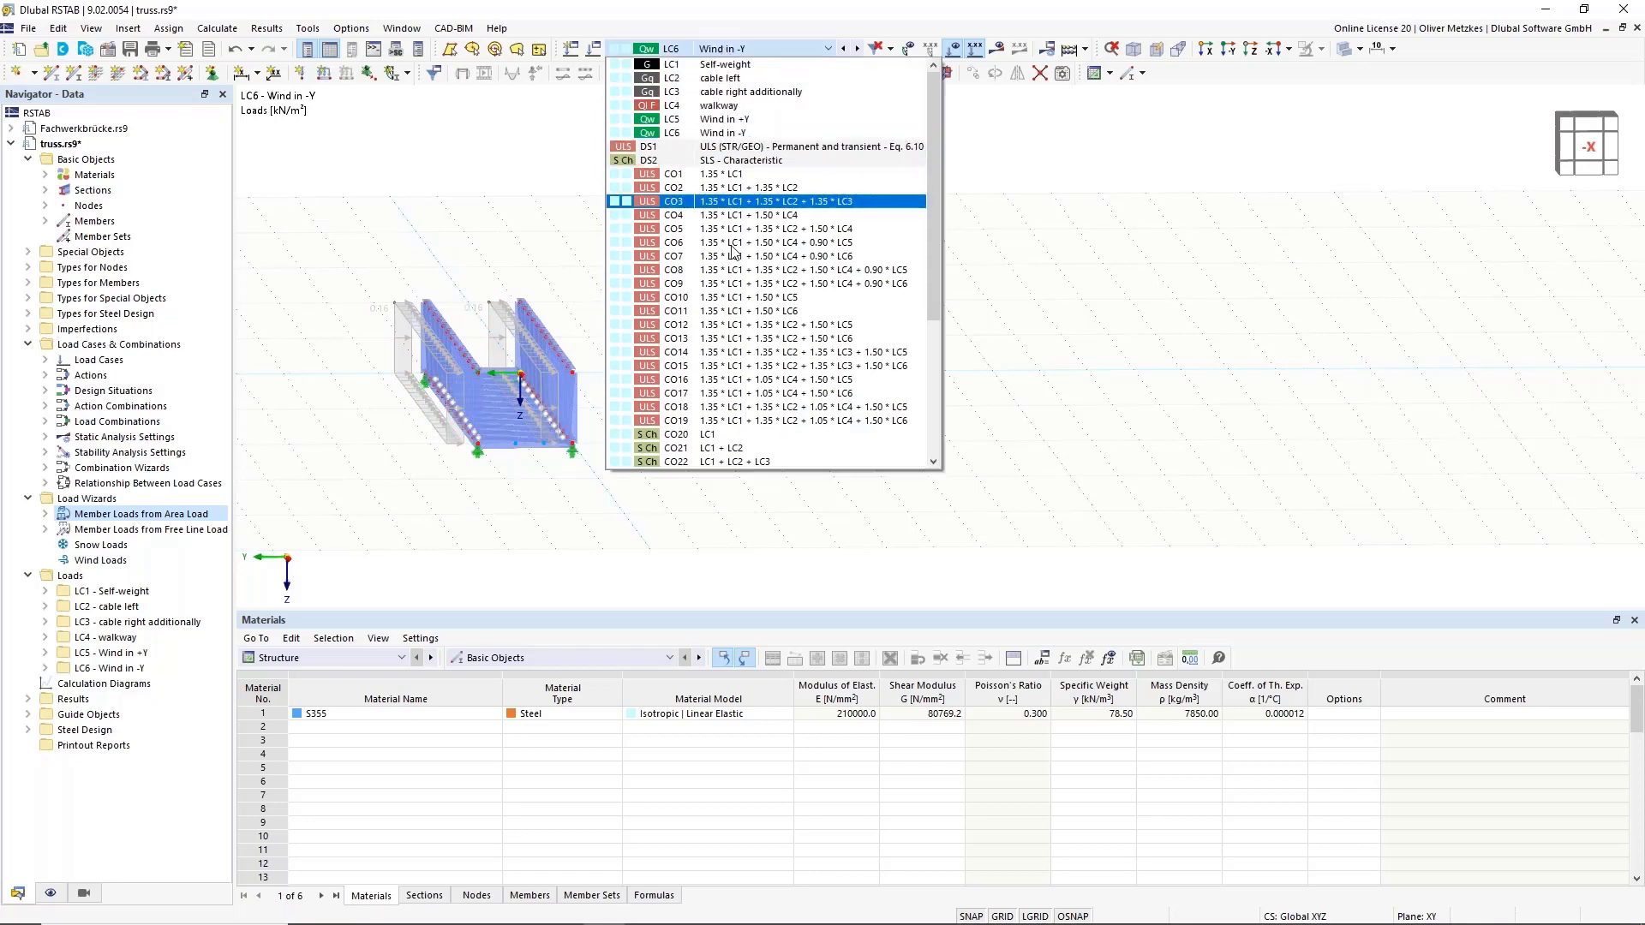
{"action": "left_click", "coordinate": [685, 202]}
{"action": "scroll", "coordinate": [532, 281], "scroll_direction": "up", "scroll_amount": 4}
{"action": "middle_click_drag", "start_coordinate": [566, 350], "coordinate": [658, 413], "text": "ctrl"}
{"action": "middle_click_drag", "start_coordinate": [699, 465], "coordinate": [744, 271]}
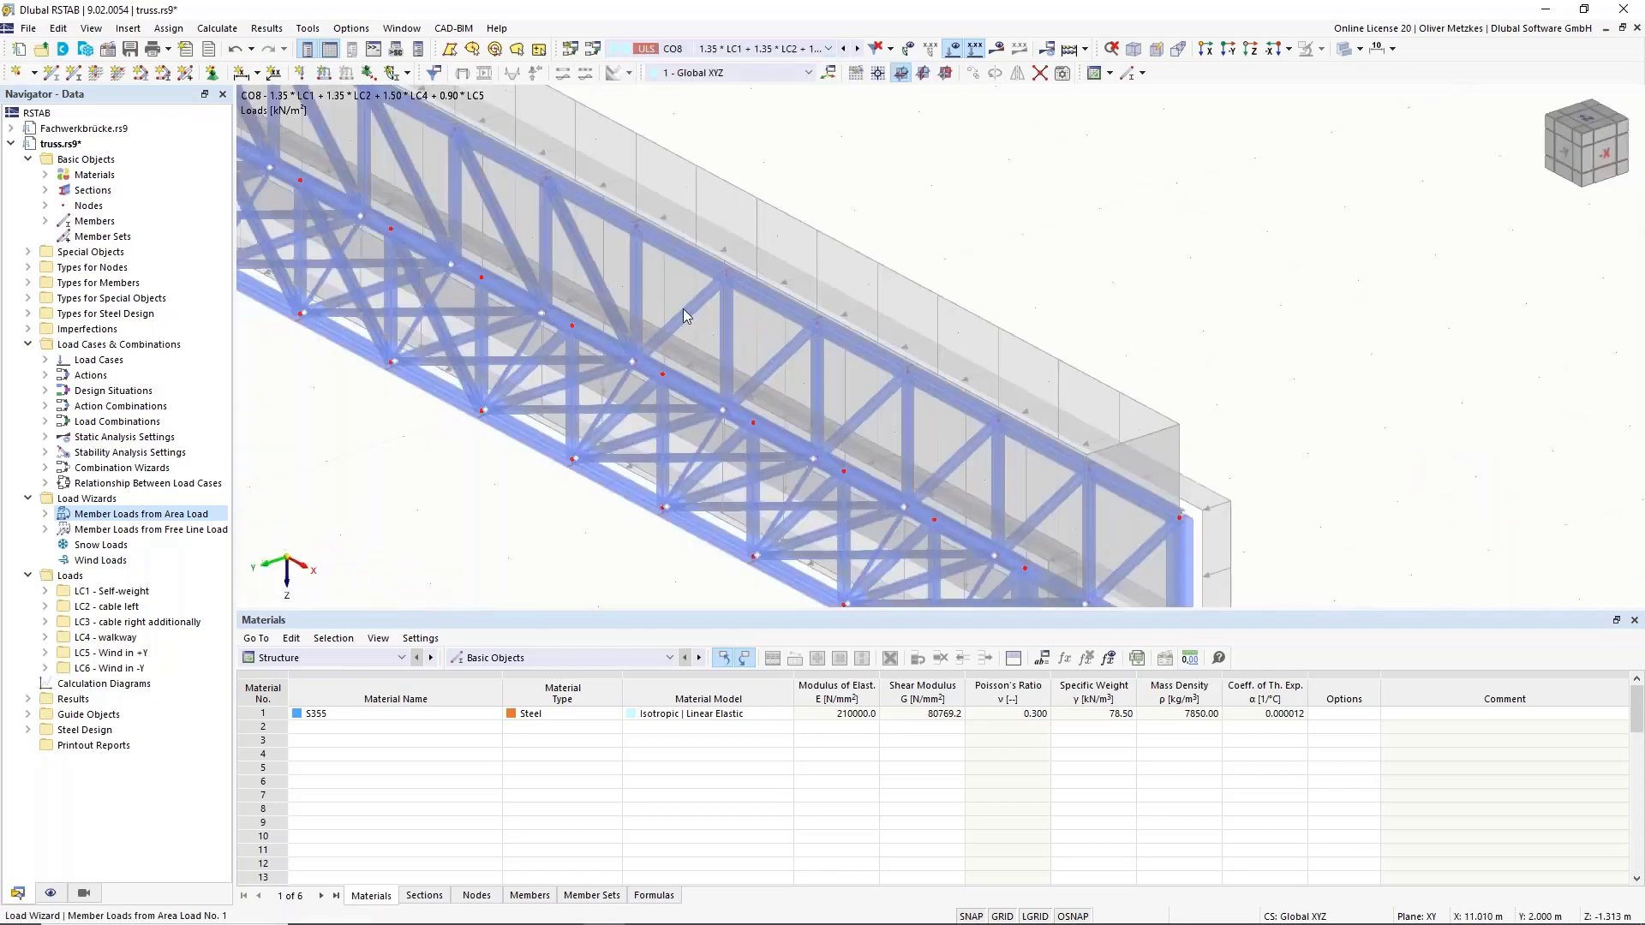
Switch to DS1 ULS (STR/GEO), turn on results and calculate, showing 171.1 mm maximum deformation.
{"action": "left_click", "coordinate": [681, 51]}
{"action": "scroll", "coordinate": [685, 129], "scroll_direction": "up", "scroll_amount": 5}
{"action": "left_click", "coordinate": [711, 152]}
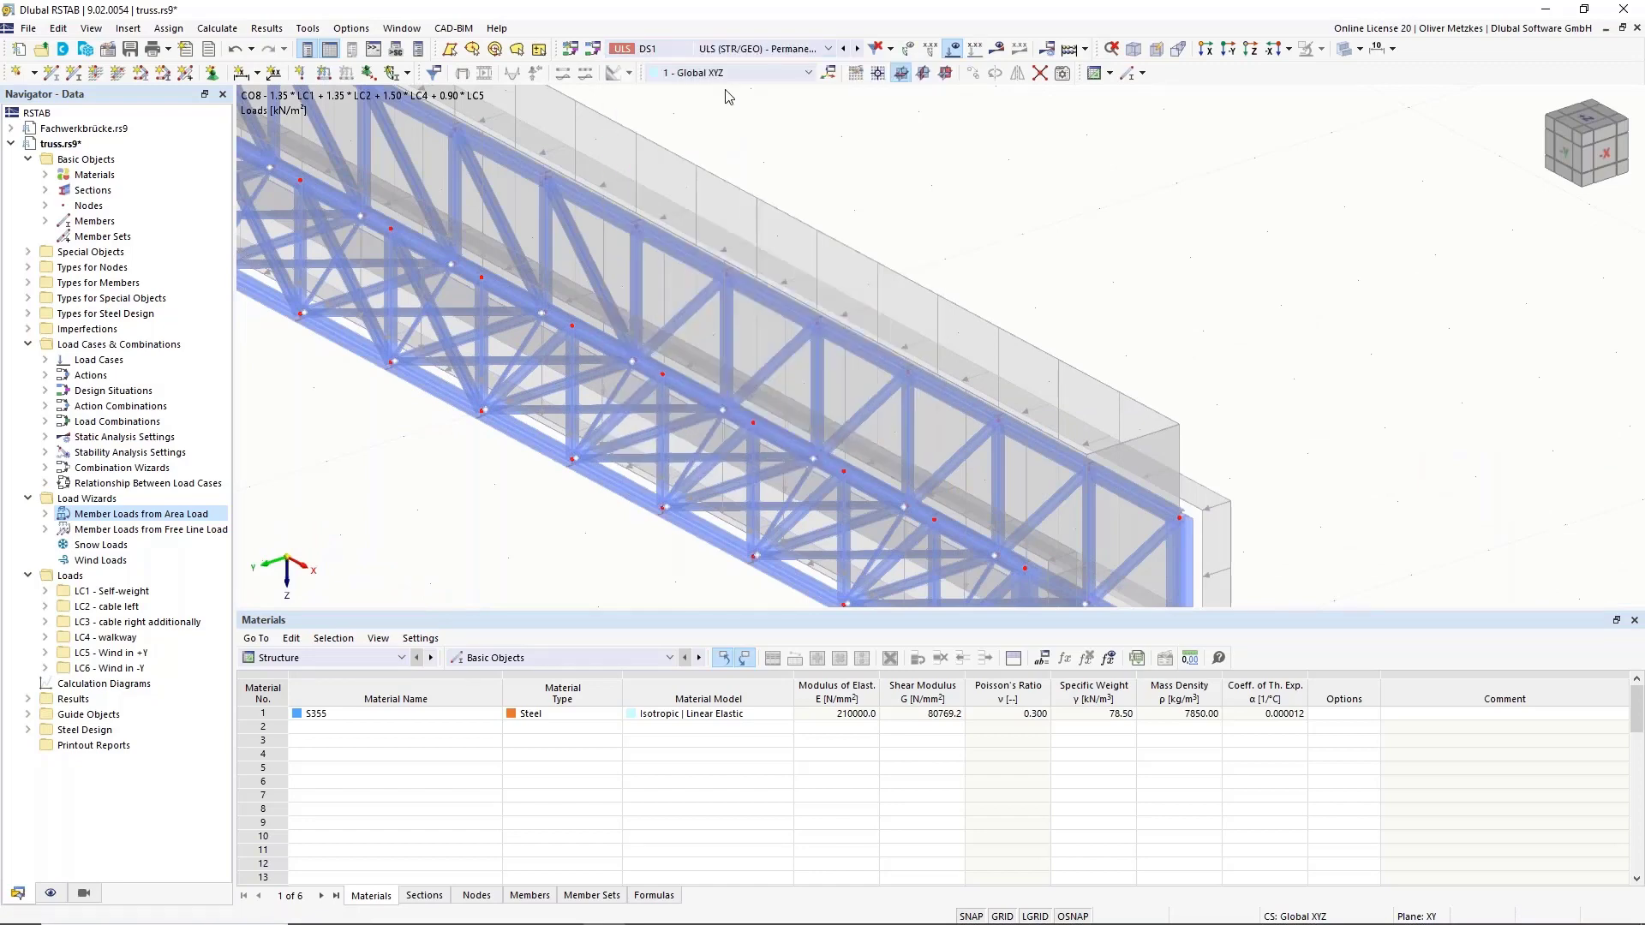
{"action": "left_click", "coordinate": [996, 49]}
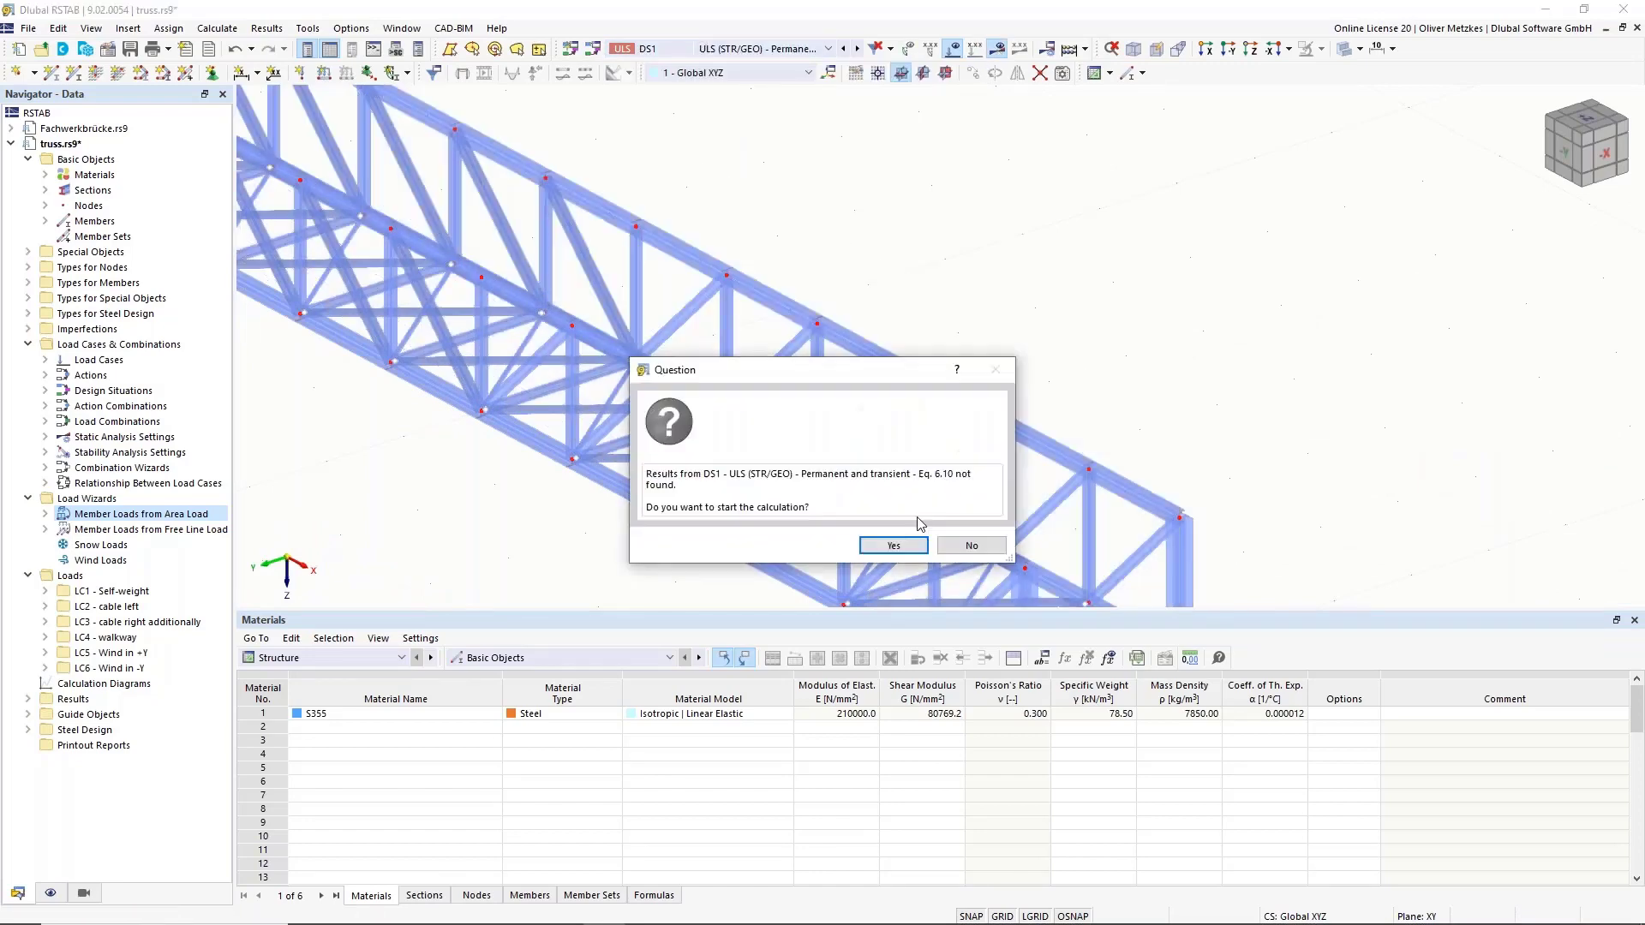
{"action": "left_click", "coordinate": [894, 544]}
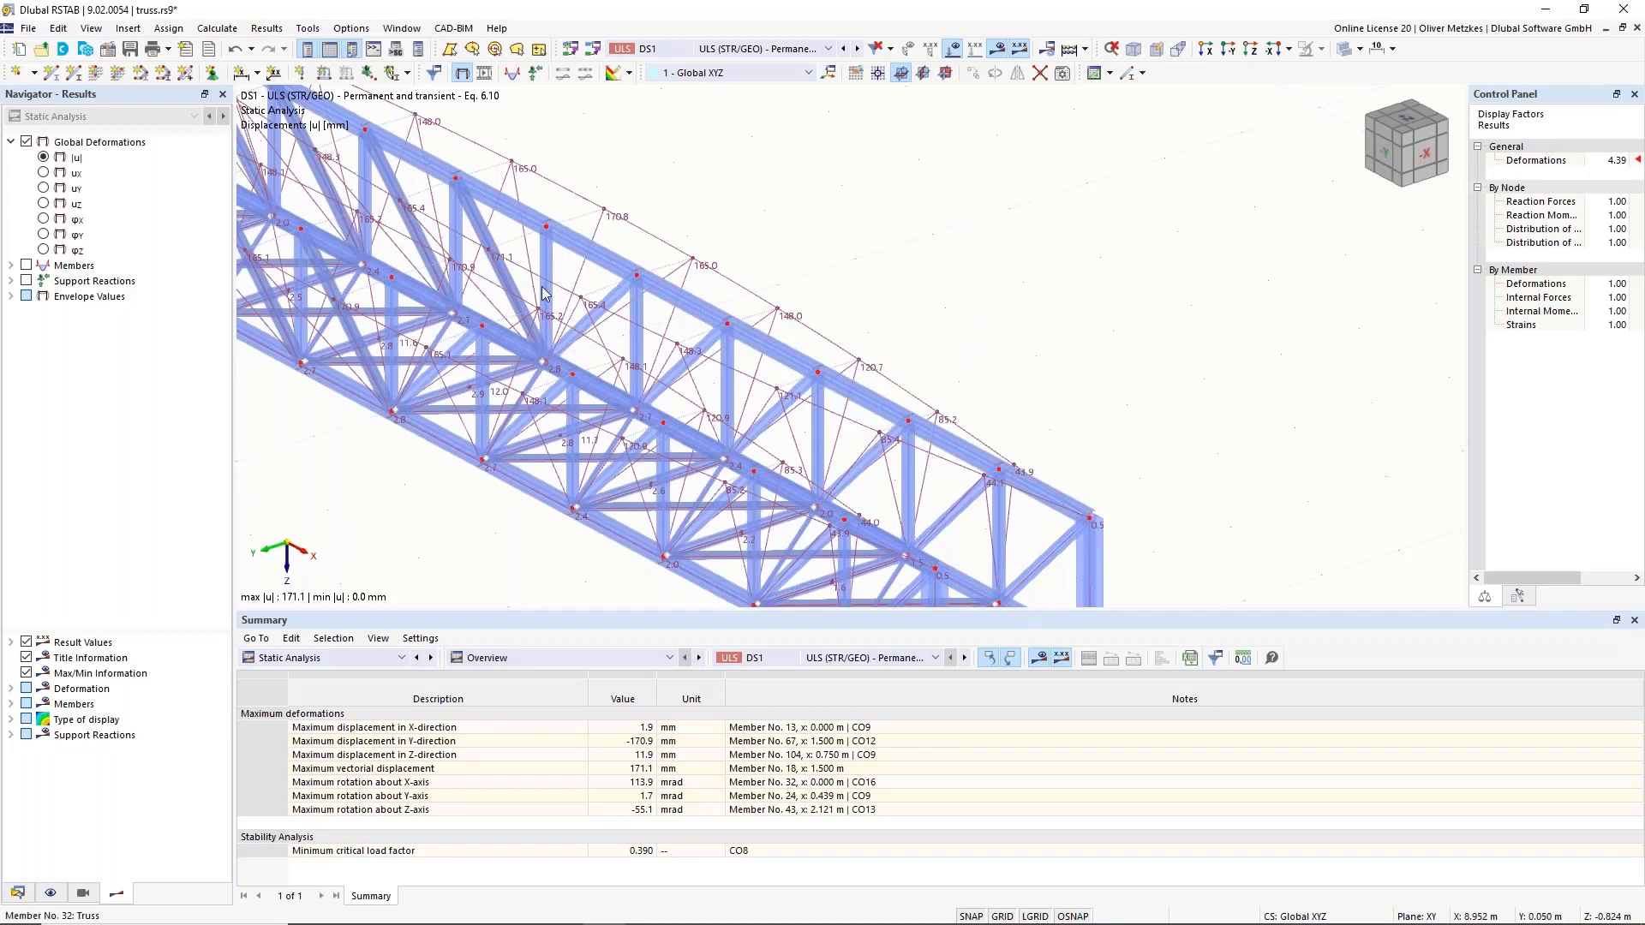
Show member axial force N diagrams as max/min envelope, ranging -154.14 kN to 144.96 kN.
{"action": "scroll", "coordinate": [549, 291], "scroll_direction": "down", "scroll_amount": 3}
{"action": "middle_click_drag", "start_coordinate": [467, 378], "coordinate": [494, 410], "text": "ctrl"}
{"action": "middle_click_drag", "start_coordinate": [459, 201], "coordinate": [724, 305]}
{"action": "scroll", "coordinate": [721, 307], "scroll_direction": "up", "scroll_amount": 2}
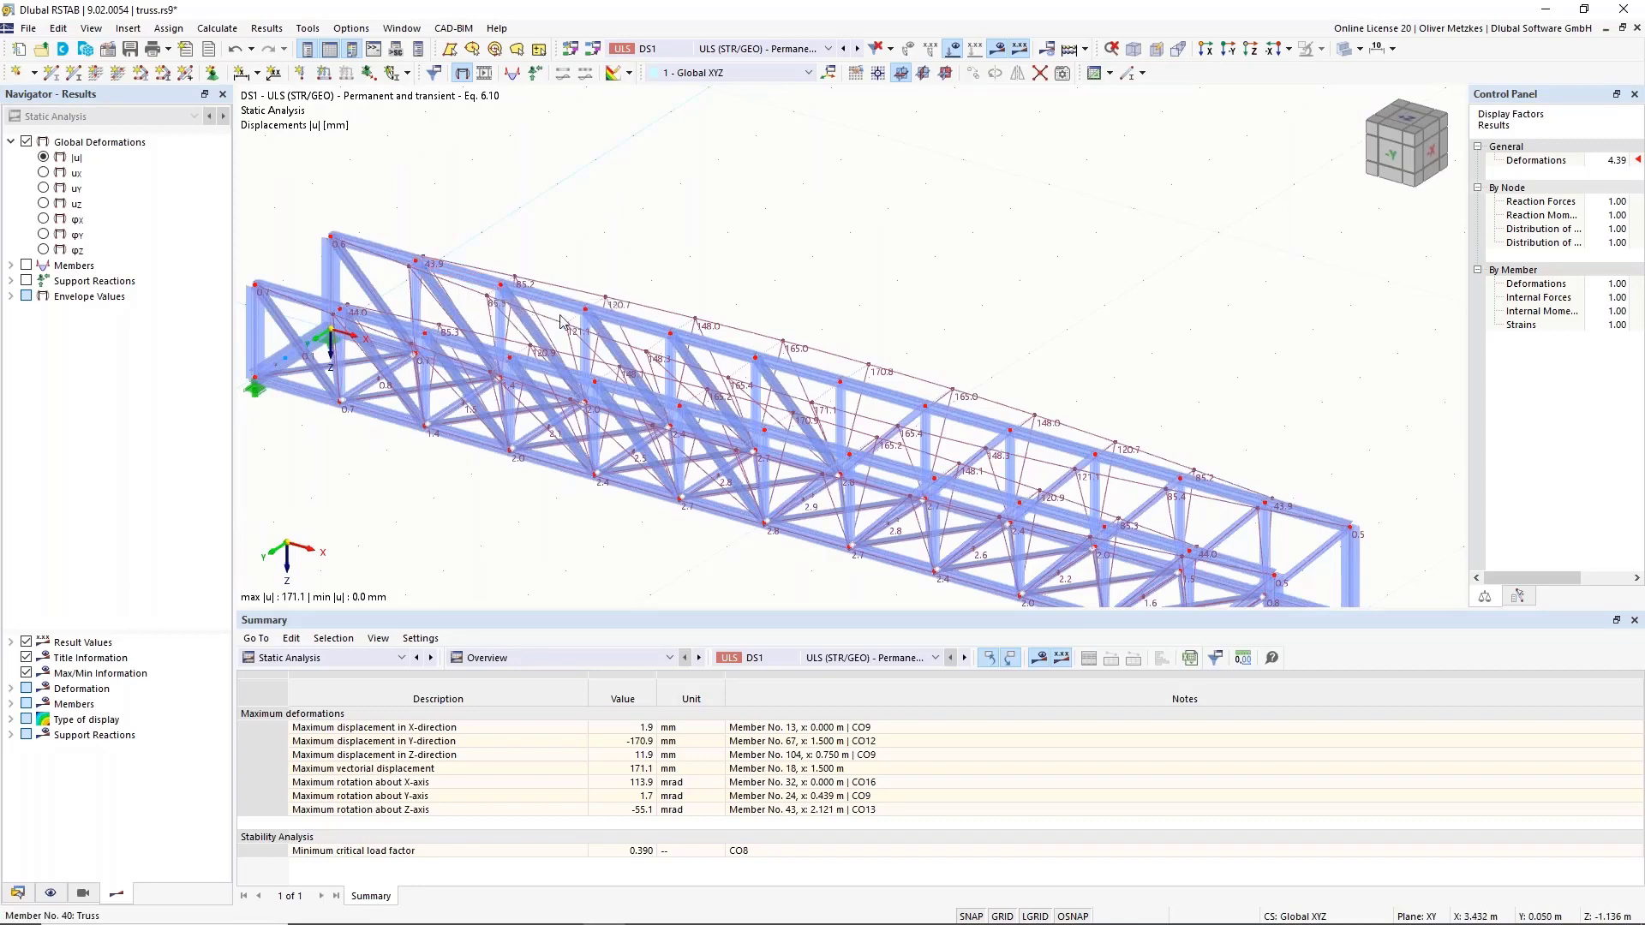
{"action": "left_click", "coordinate": [11, 265]}
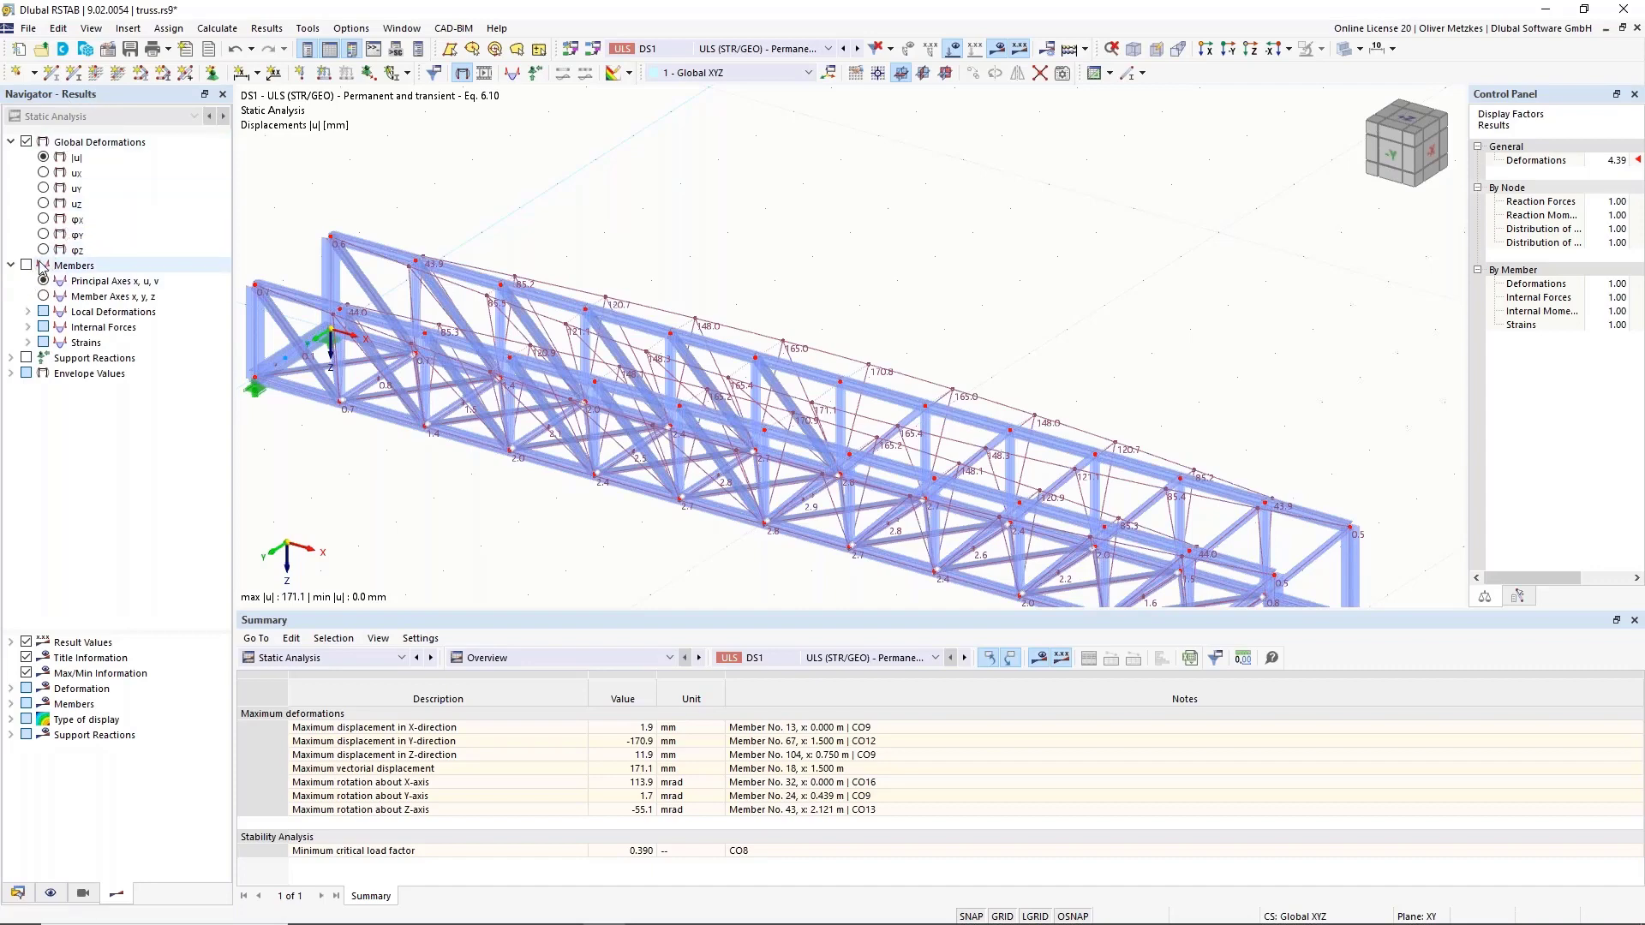
{"action": "left_click", "coordinate": [26, 265]}
{"action": "double_click", "coordinate": [94, 327]}
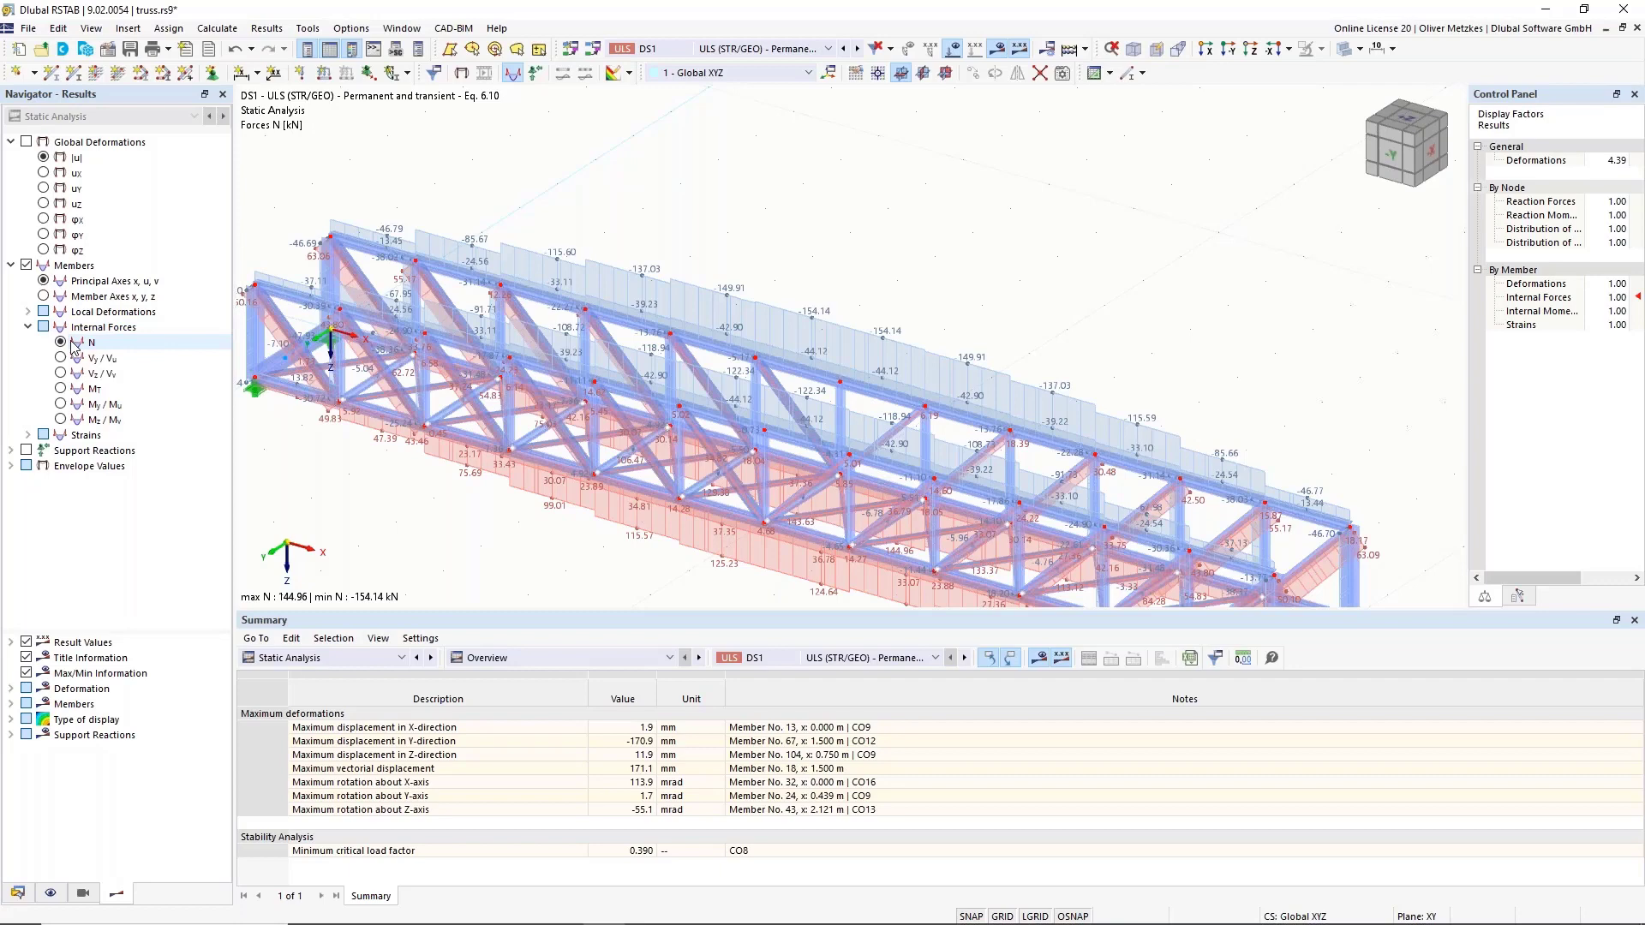
{"action": "double_click", "coordinate": [81, 466]}
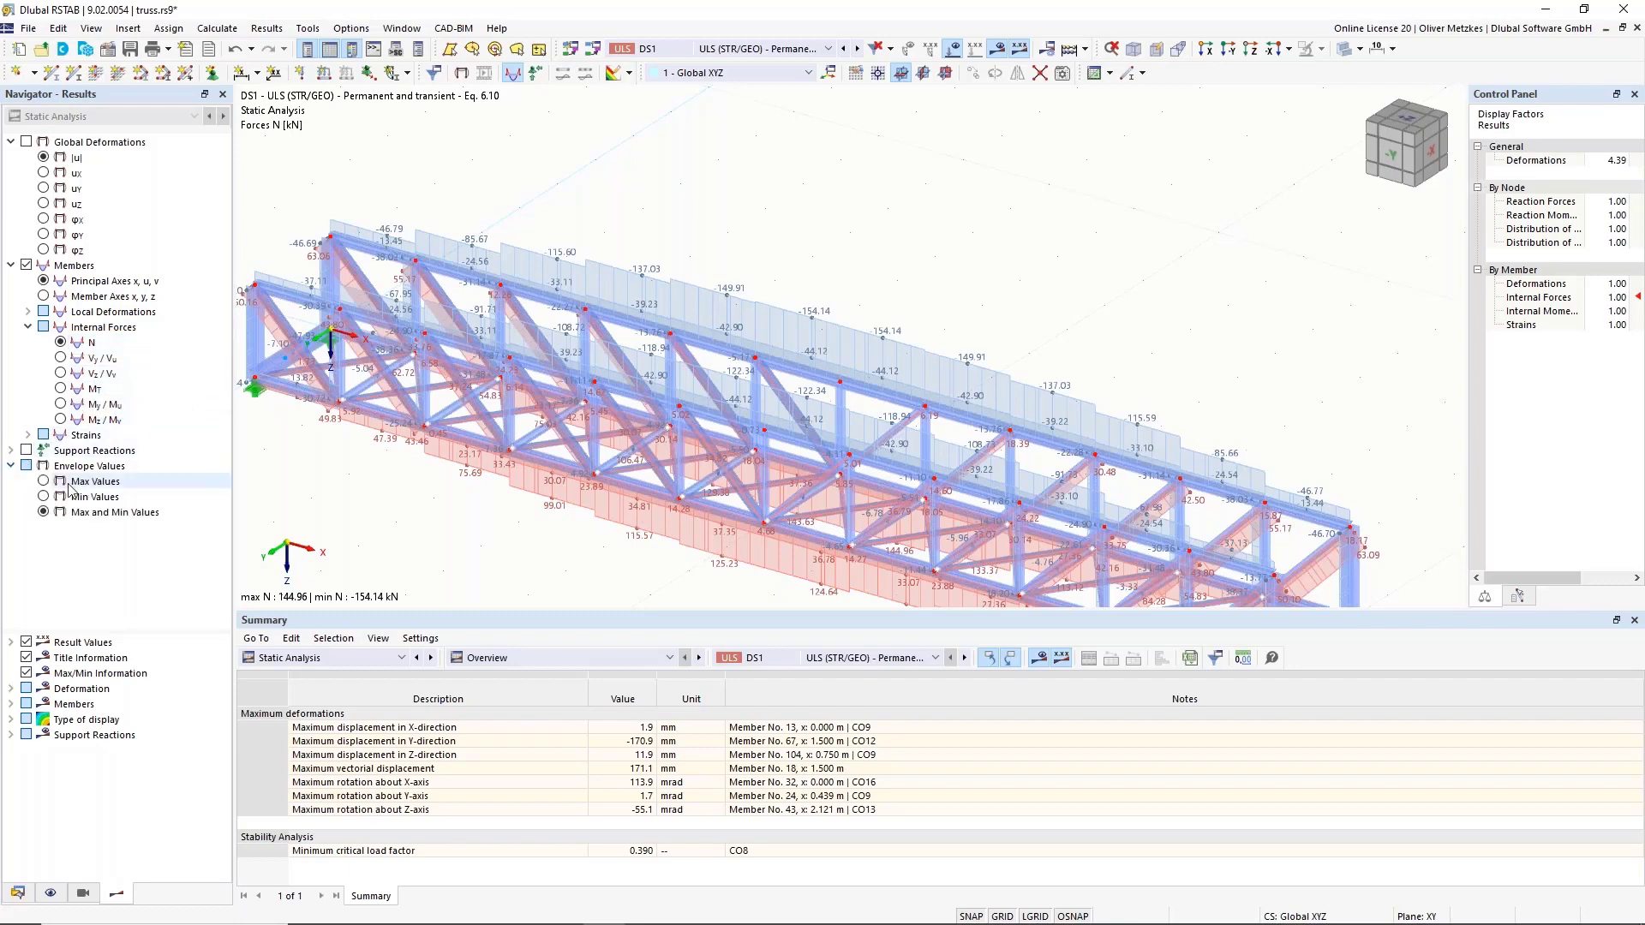
{"action": "scroll", "coordinate": [399, 400], "scroll_direction": "down", "scroll_amount": 1}
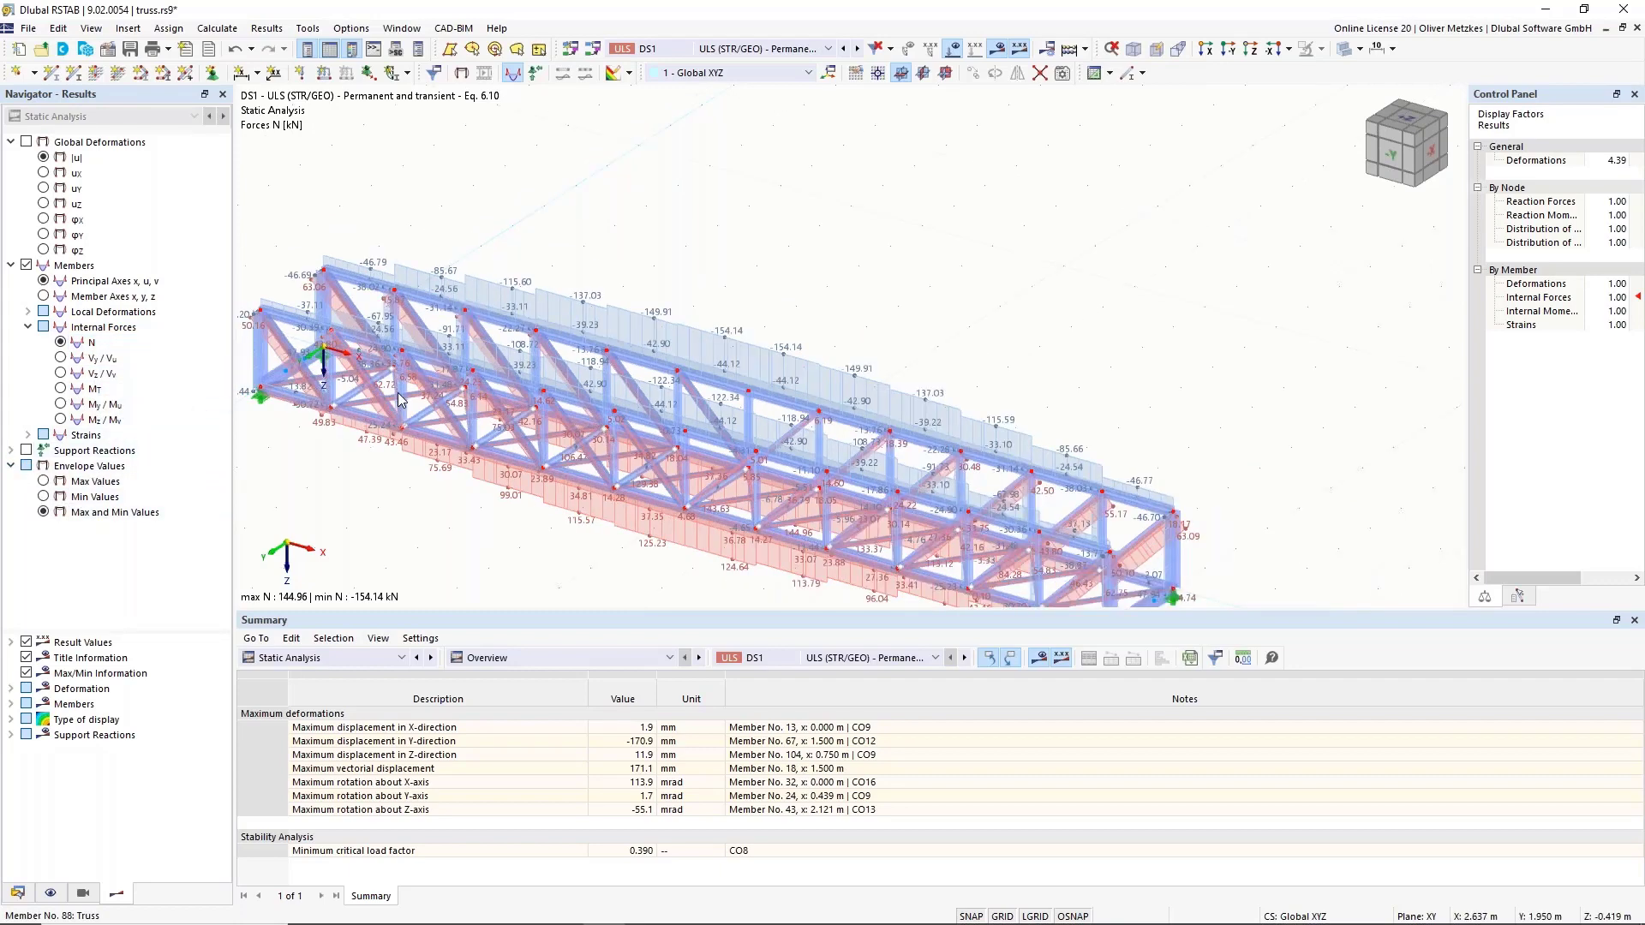
{"action": "scroll", "coordinate": [436, 318], "scroll_direction": "down", "scroll_amount": 1}
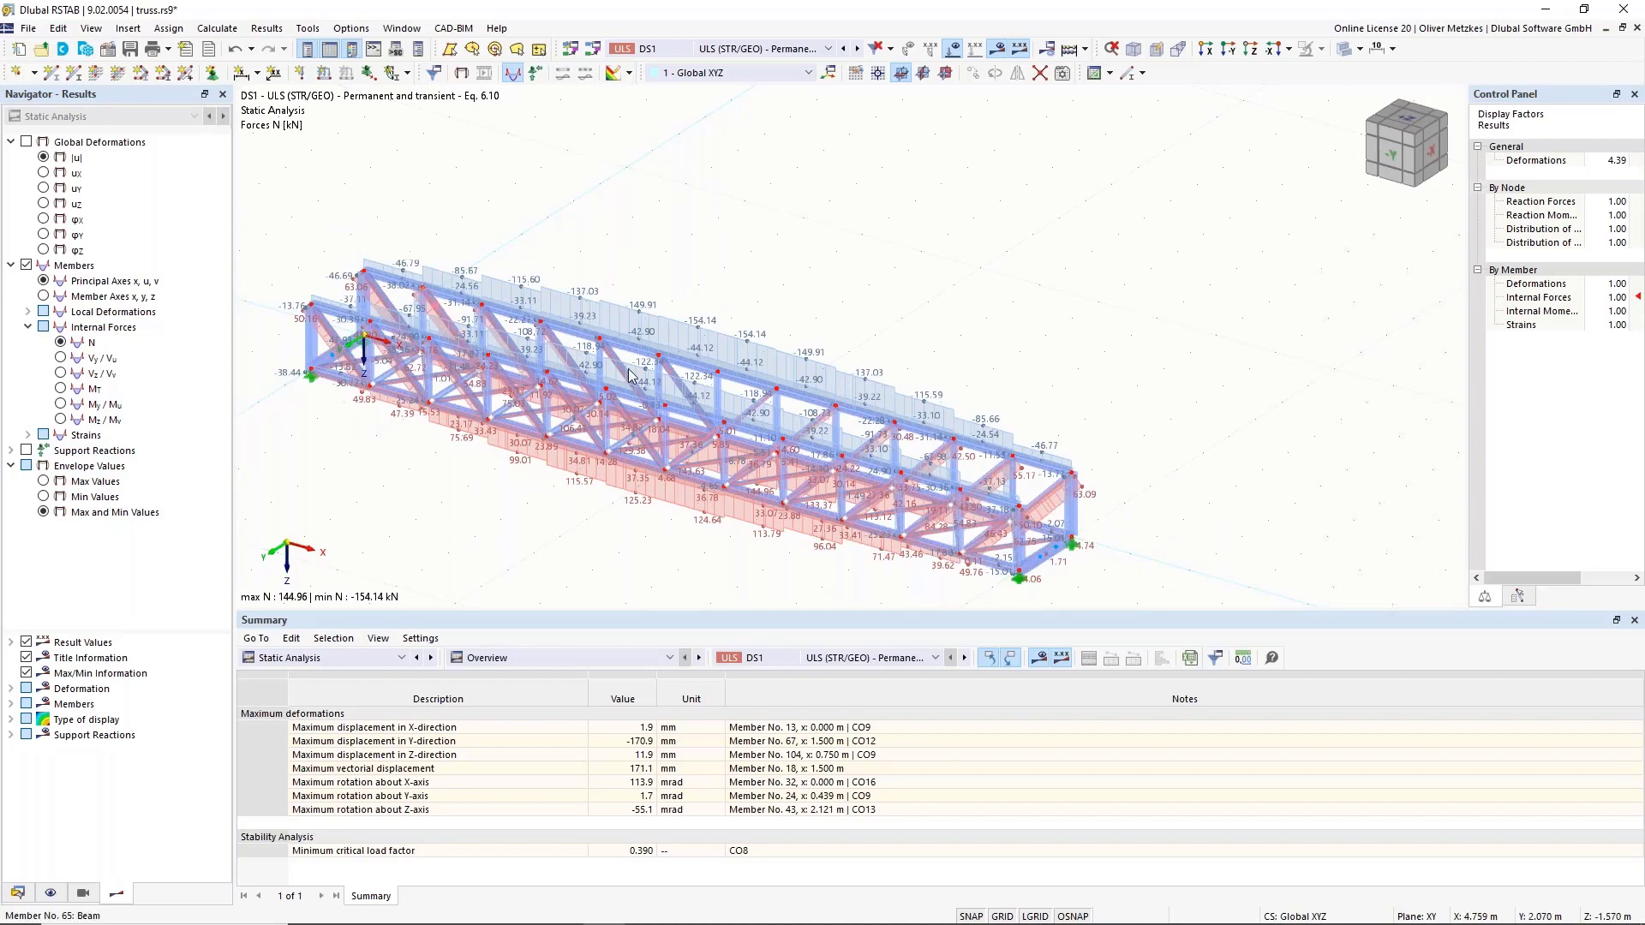
{"action": "scroll", "coordinate": [844, 270], "scroll_direction": "up", "scroll_amount": 1}
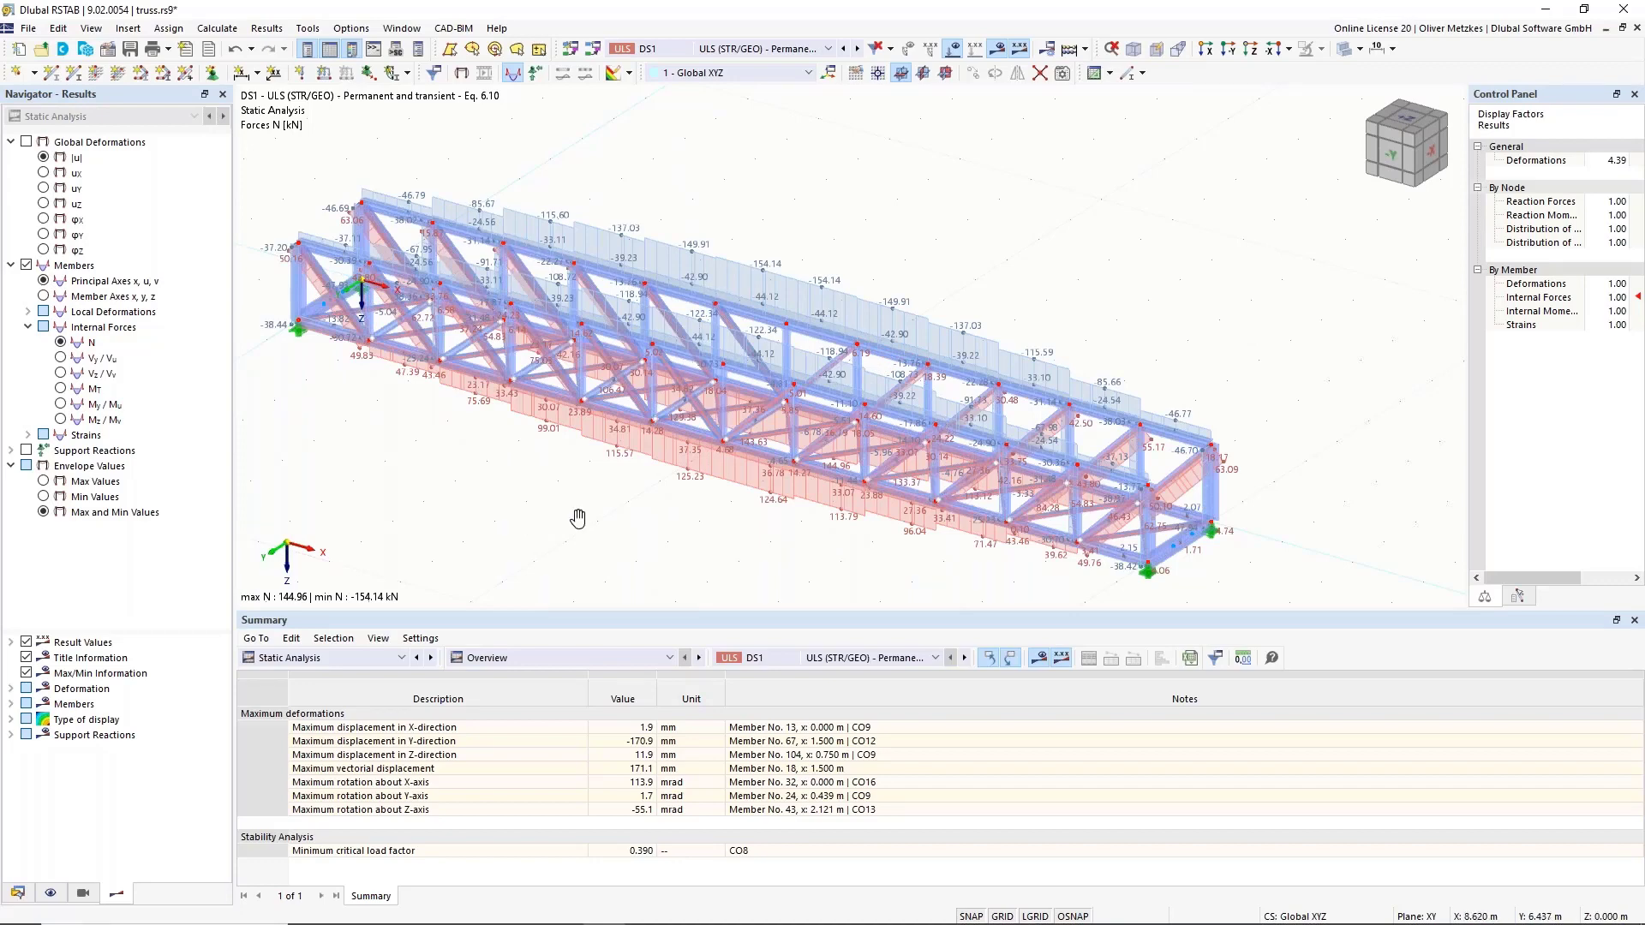
Turn the truss to a side elevation and window-select the top chord members.
{"action": "middle_click_drag", "start_coordinate": [578, 518], "coordinate": [705, 429]}
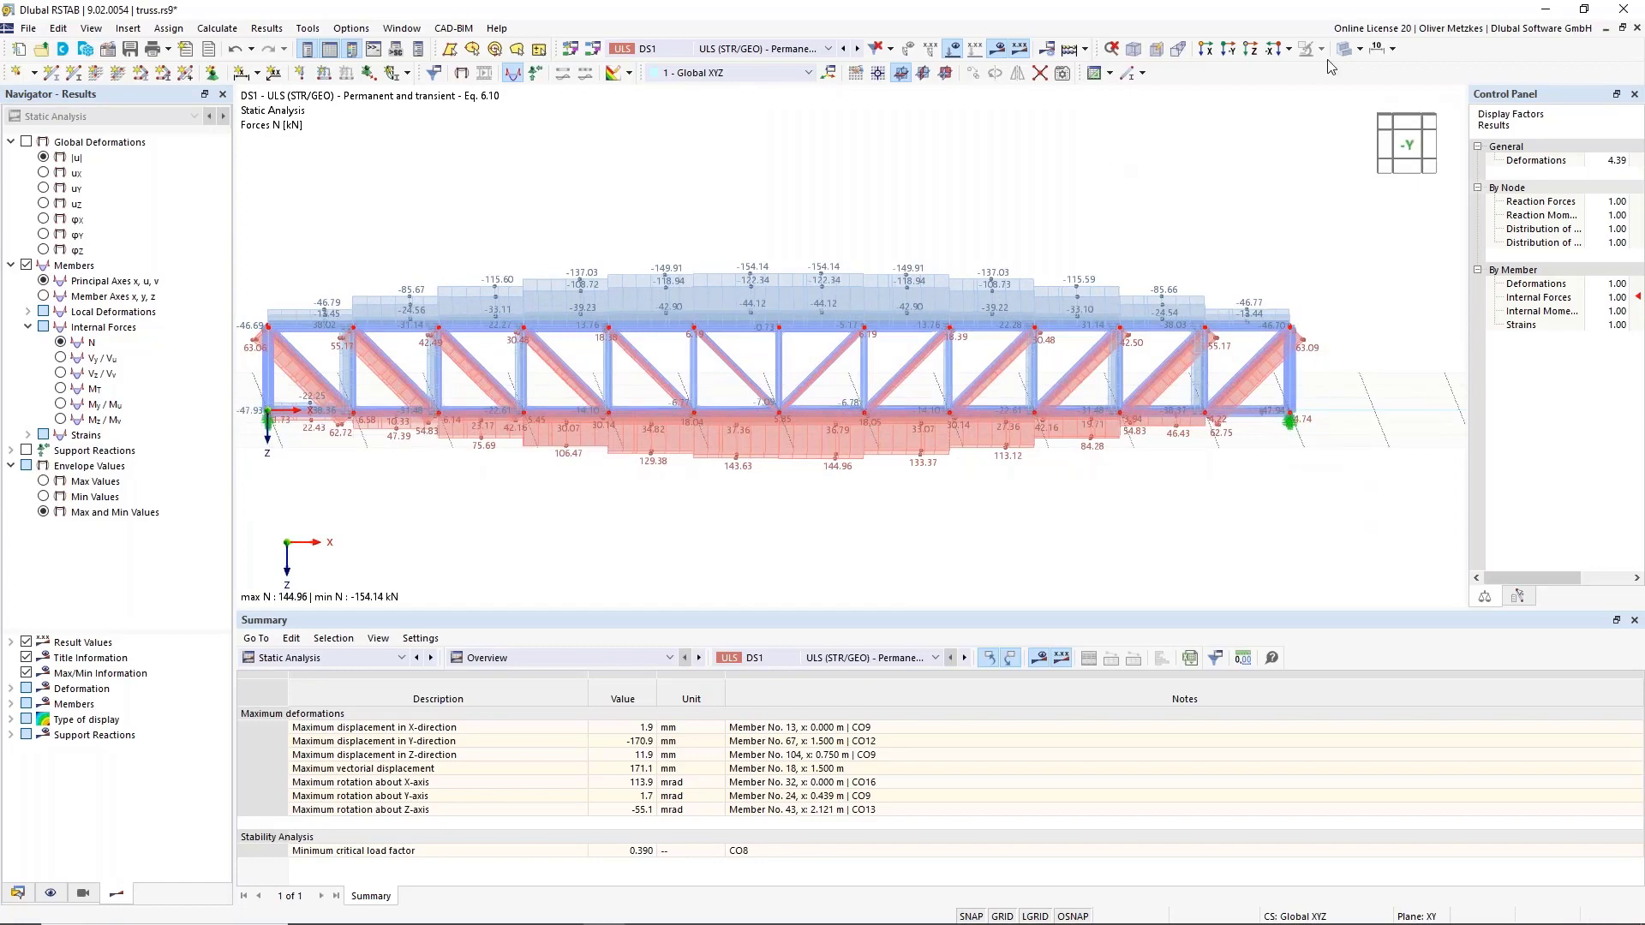
{"action": "middle_click_drag", "start_coordinate": [968, 173], "coordinate": [1101, 176]}
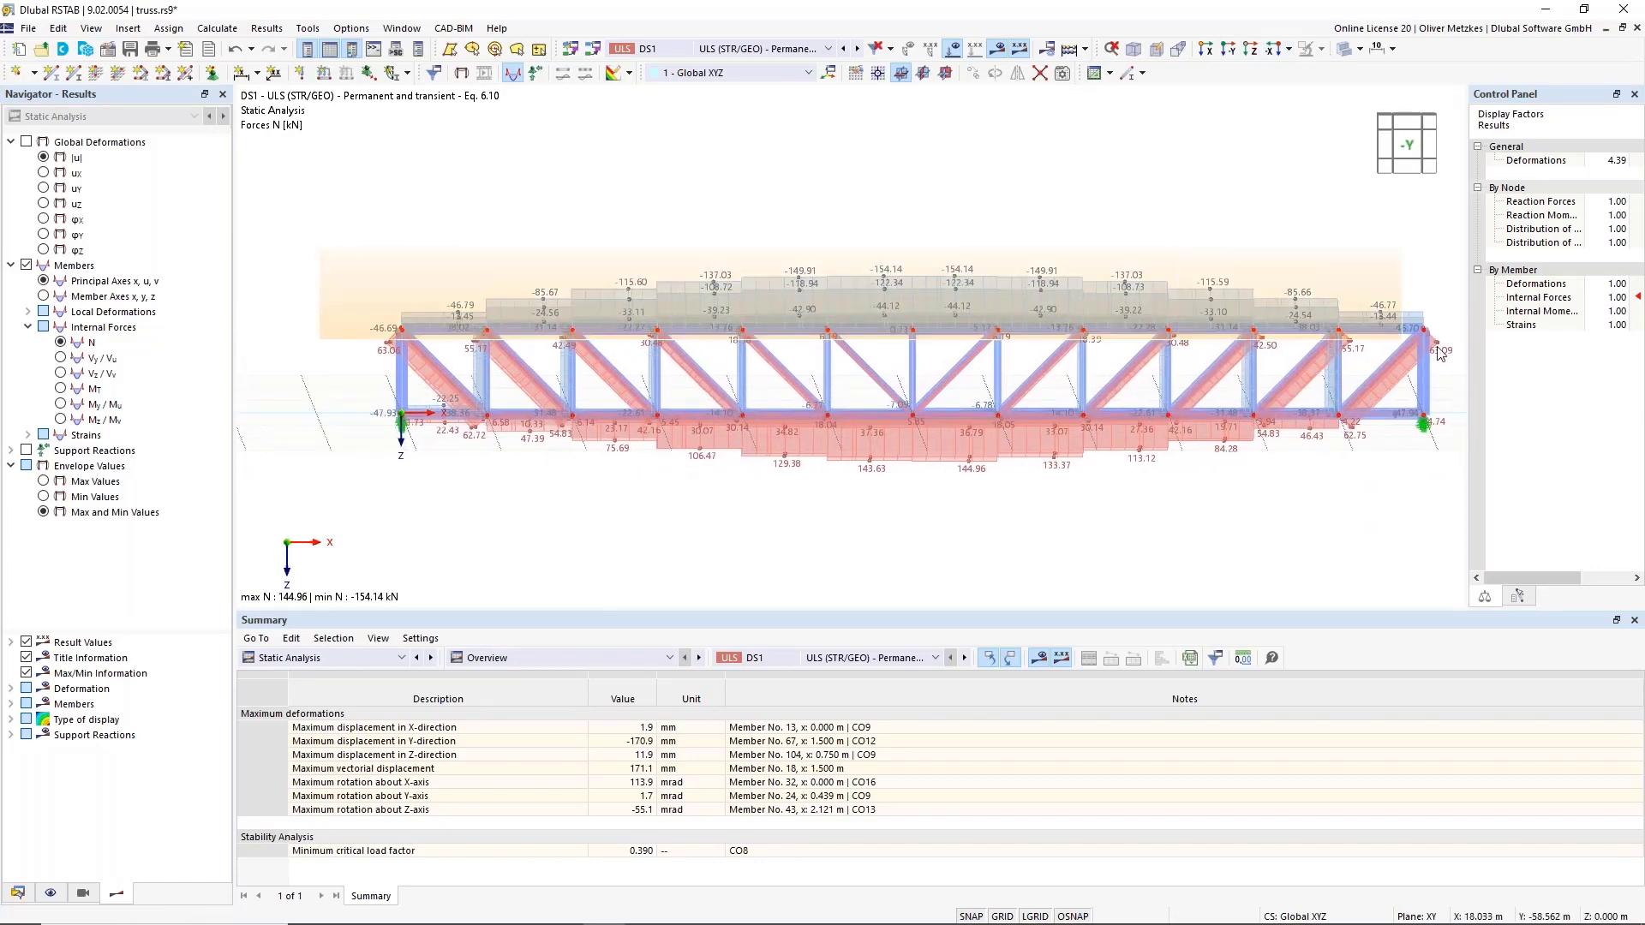
{"action": "left_click_drag", "start_coordinate": [1437, 347], "coordinate": [1440, 347]}
{"action": "middle_click_drag", "start_coordinate": [959, 202], "coordinate": [883, 259], "text": "ctrl"}
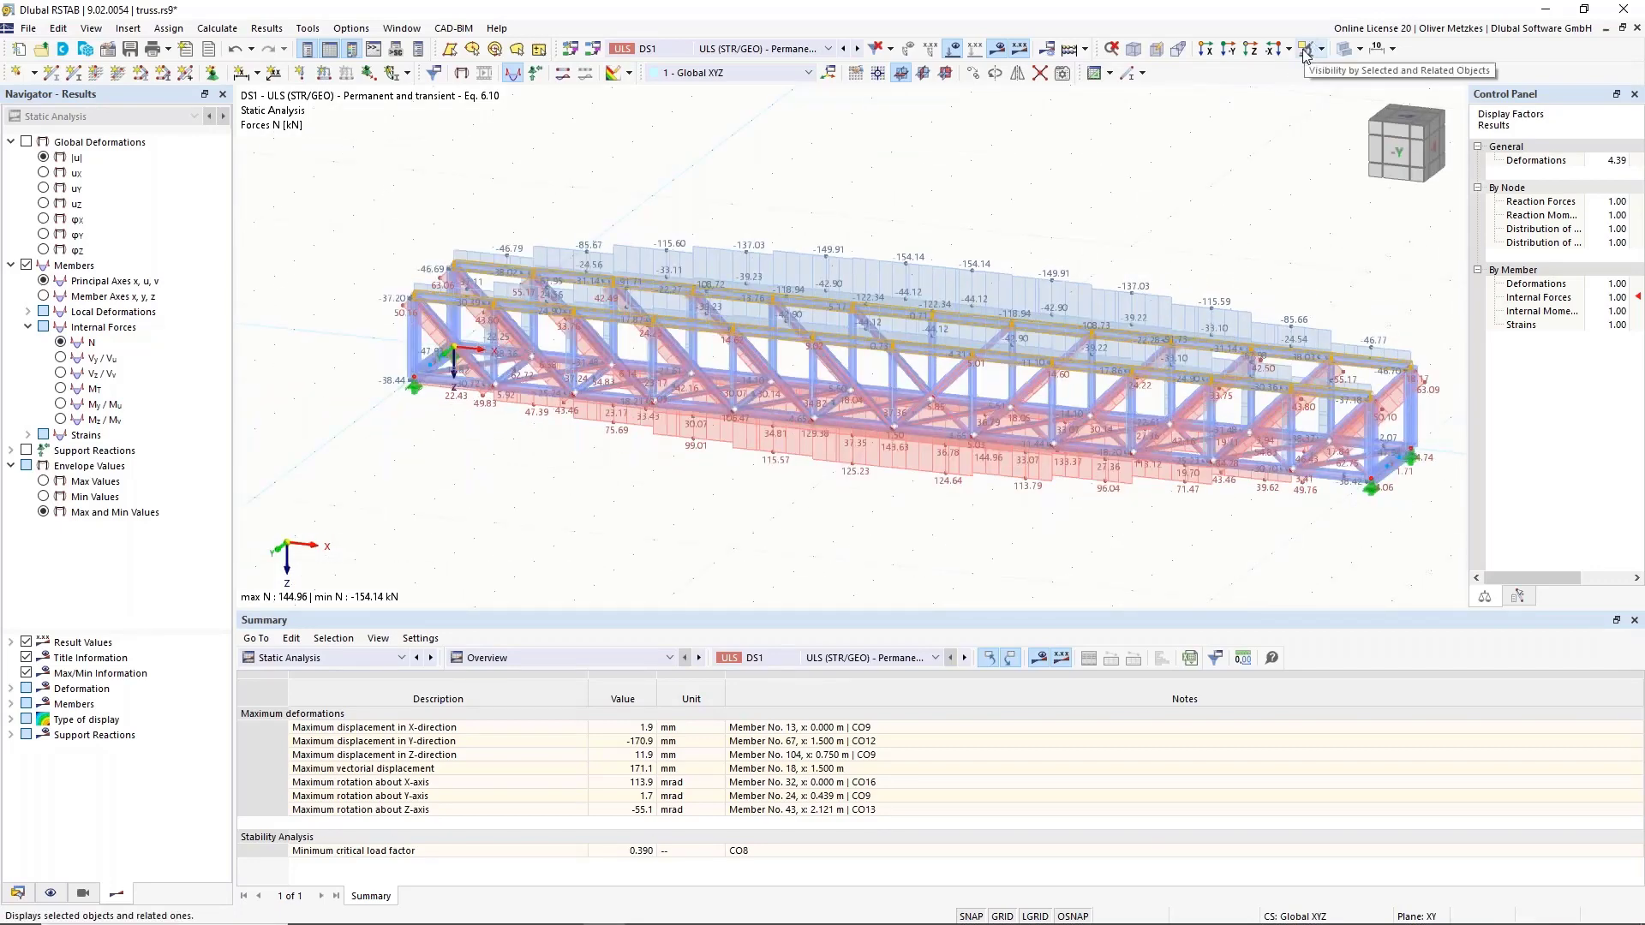
Show only the selected top chords, with axial forces from -154.14 kN to -13.44 kN.
{"action": "left_click", "coordinate": [1305, 49]}
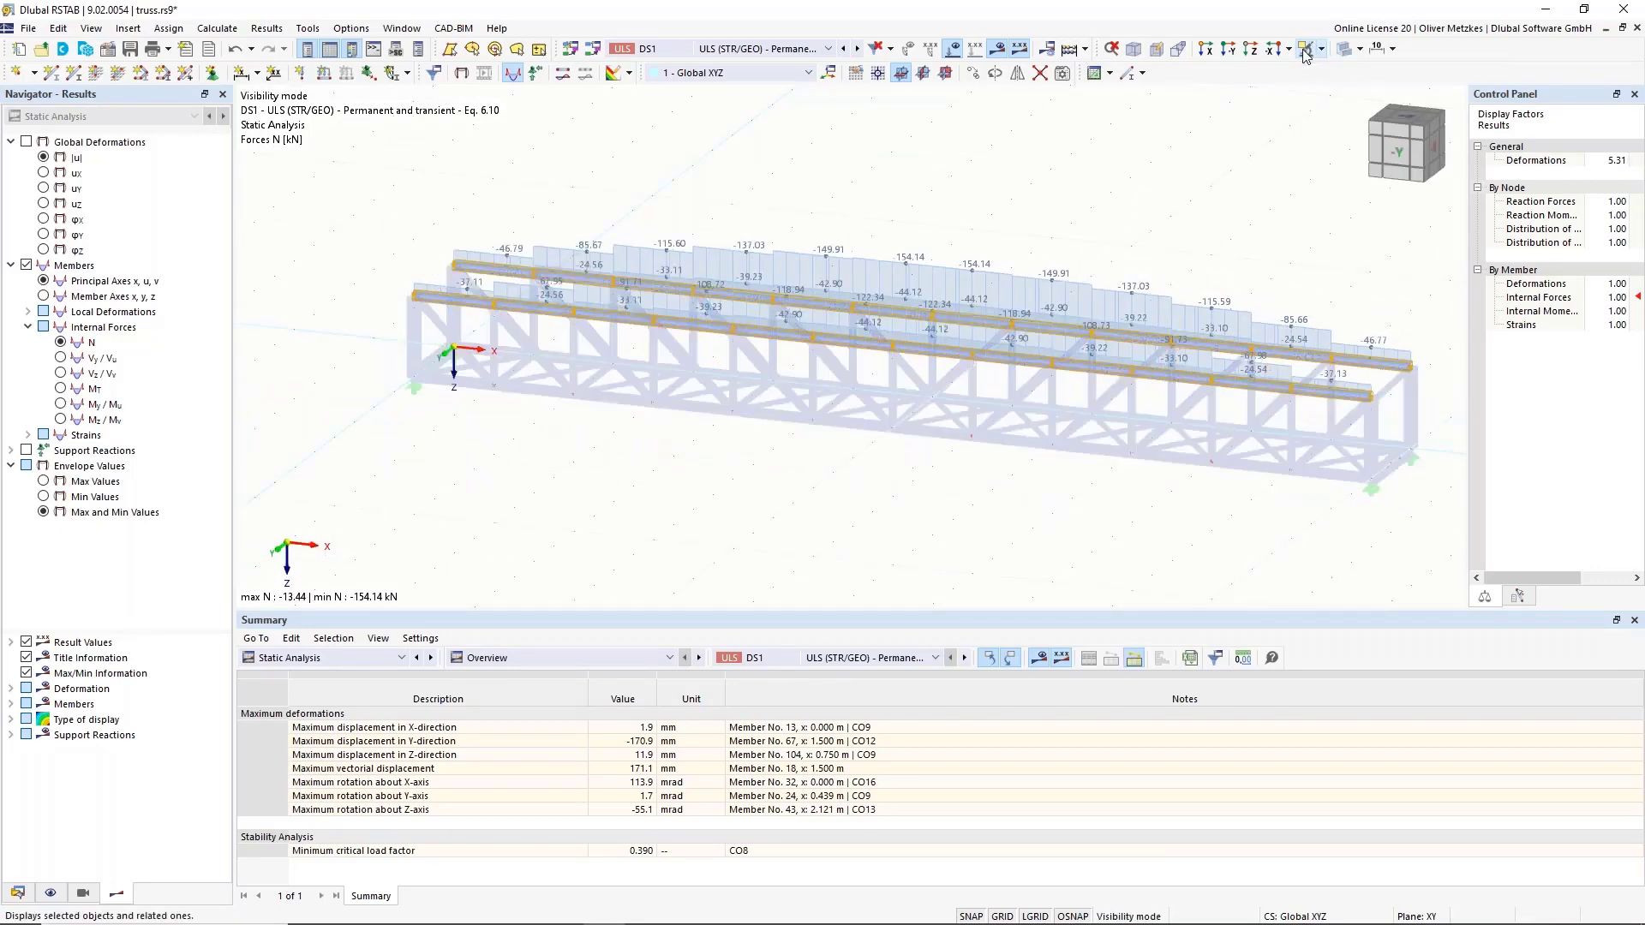
{"action": "middle_click_drag", "start_coordinate": [916, 219], "coordinate": [711, 261]}
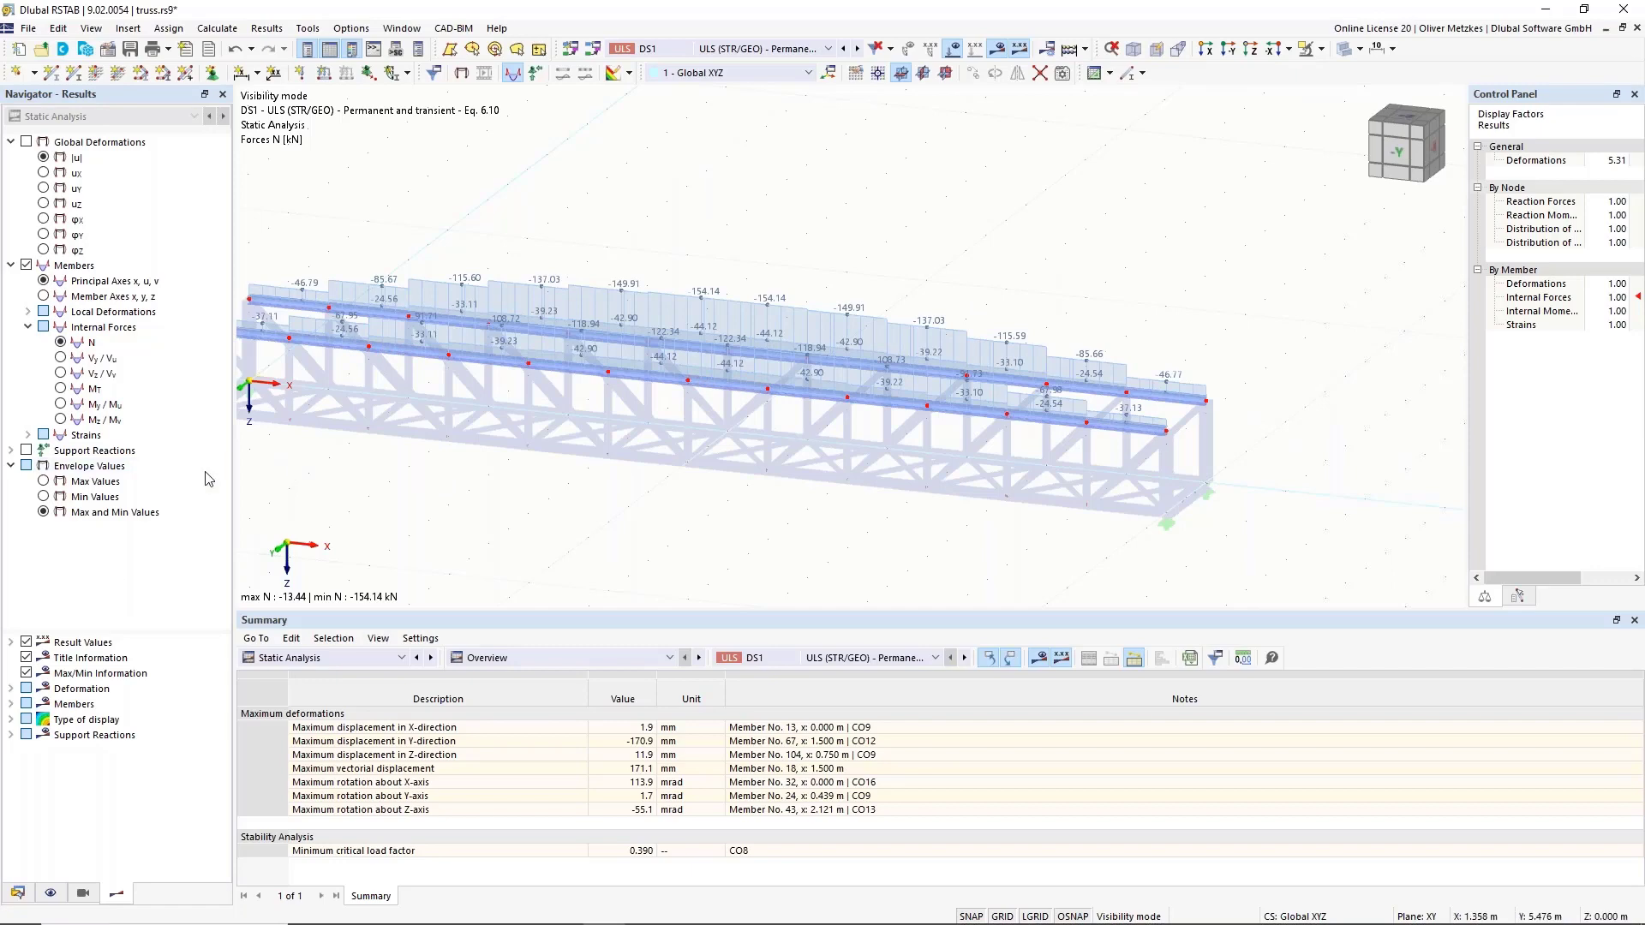
{"action": "middle_click_drag", "start_coordinate": [597, 437], "coordinate": [739, 462], "text": "ctrl"}
{"action": "mouse_move", "coordinate": [883, 401]}
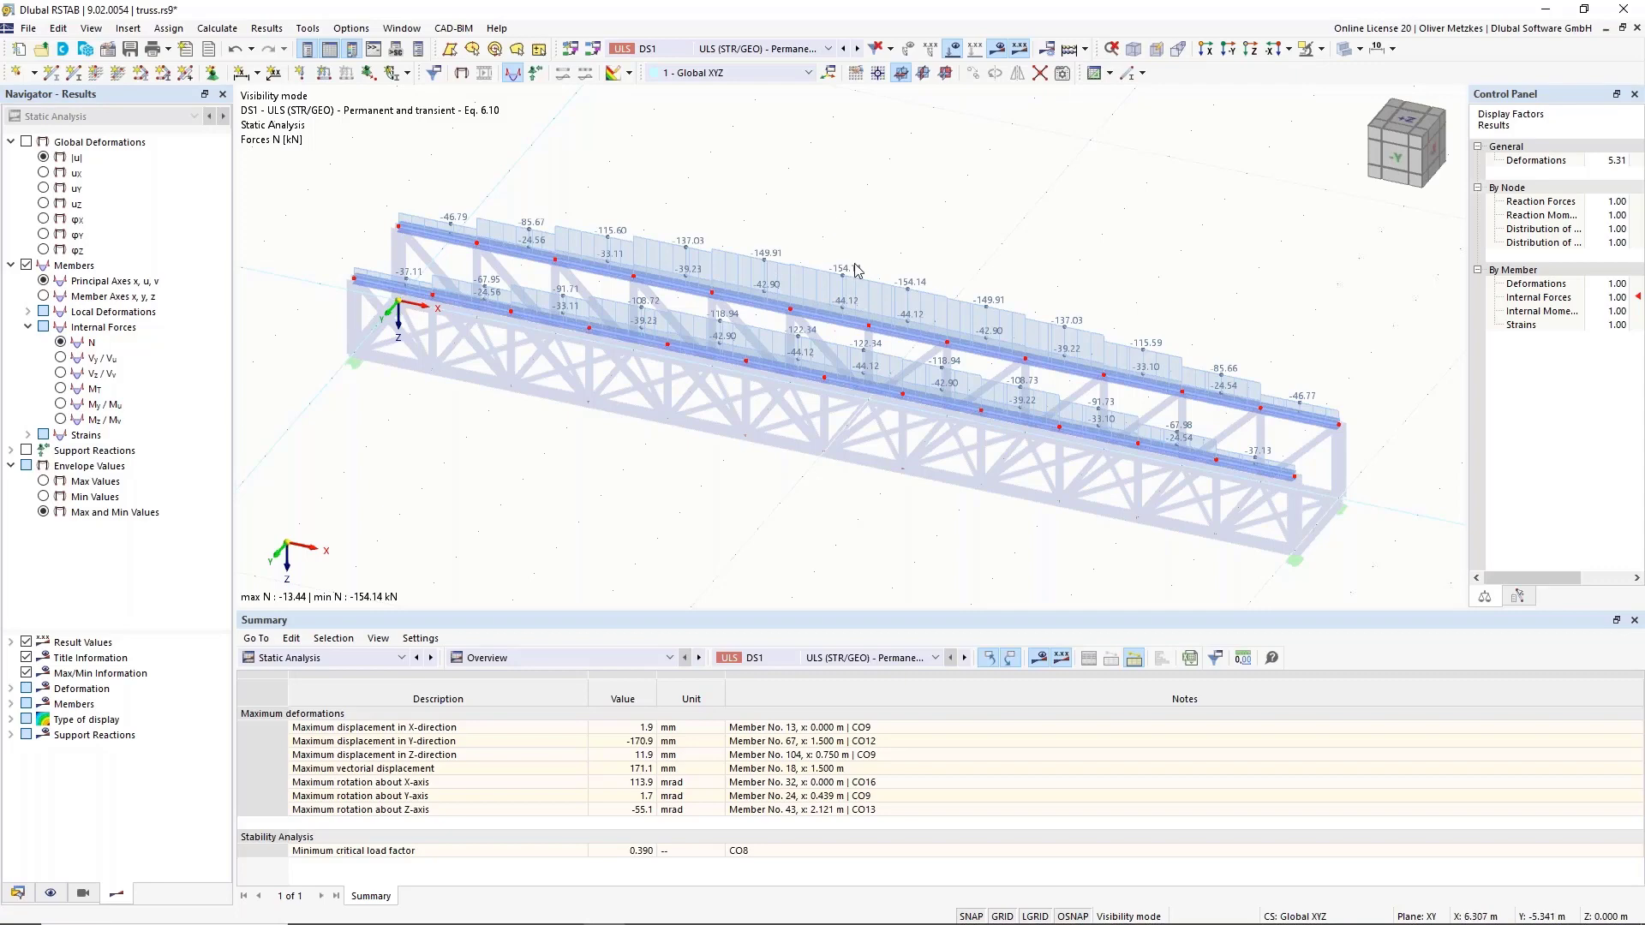
{"action": "scroll", "coordinate": [886, 298], "scroll_direction": "up", "scroll_amount": 3}
{"action": "scroll", "coordinate": [888, 295], "scroll_direction": "down", "scroll_amount": 3}
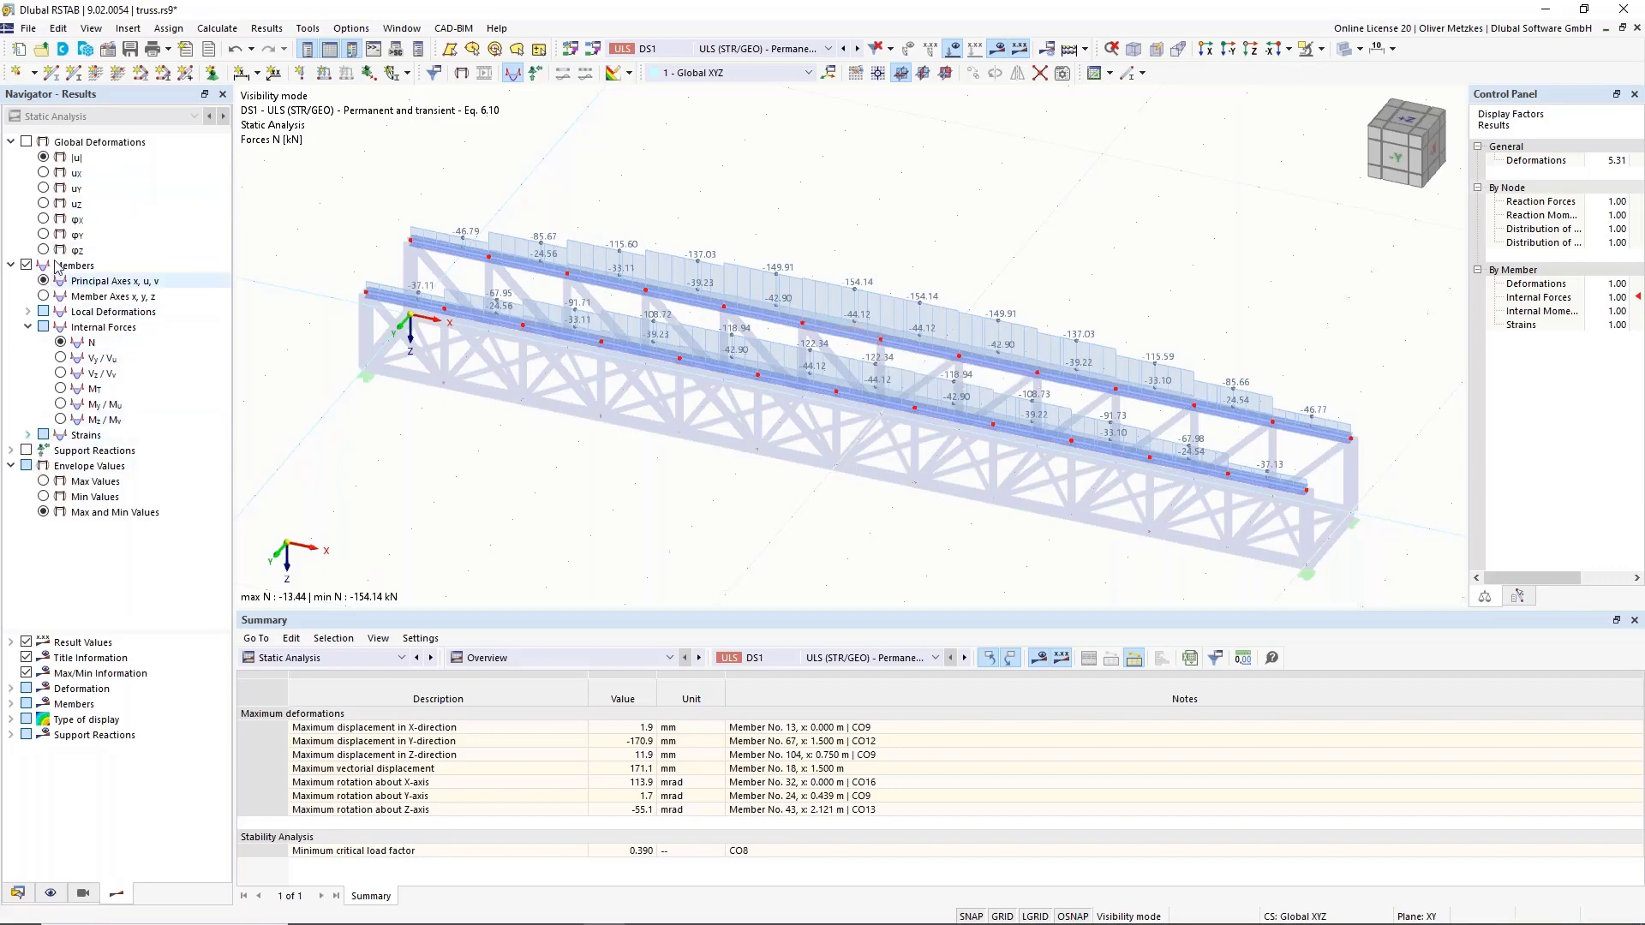
Show DS1 global displacements on the isolated top chords (peak 171.1 mm) and check CO8's minimum critical load factor.
{"action": "left_click", "coordinate": [27, 141]}
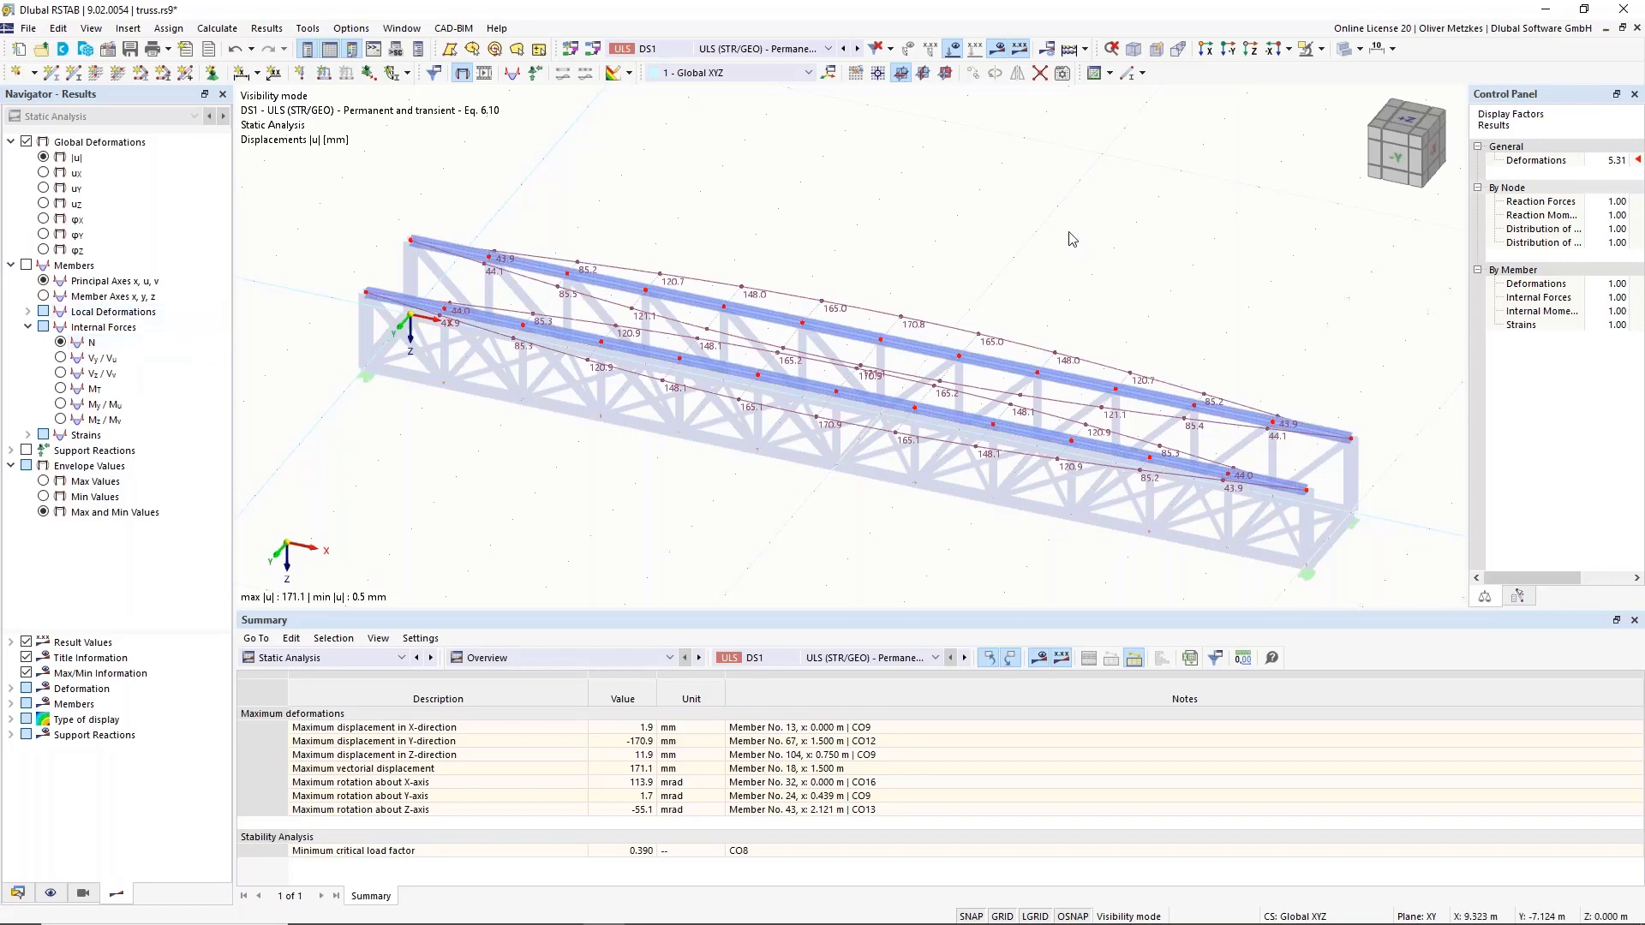
{"action": "middle_click_drag", "start_coordinate": [1124, 235], "coordinate": [696, 207]}
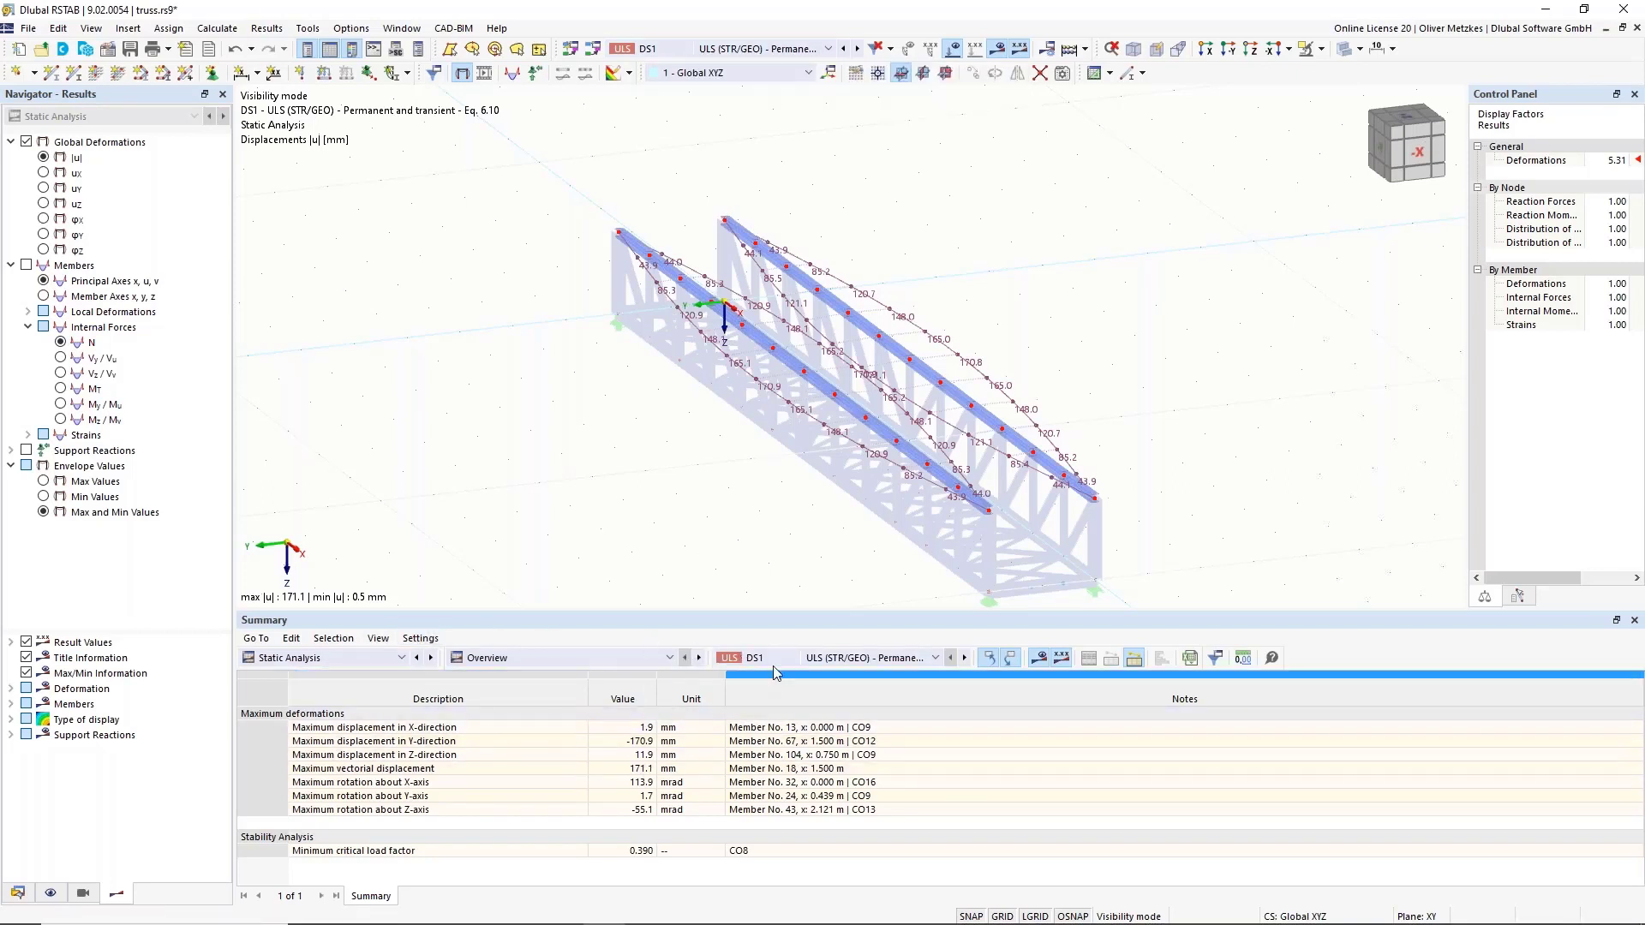
{"action": "left_click", "coordinate": [555, 852]}
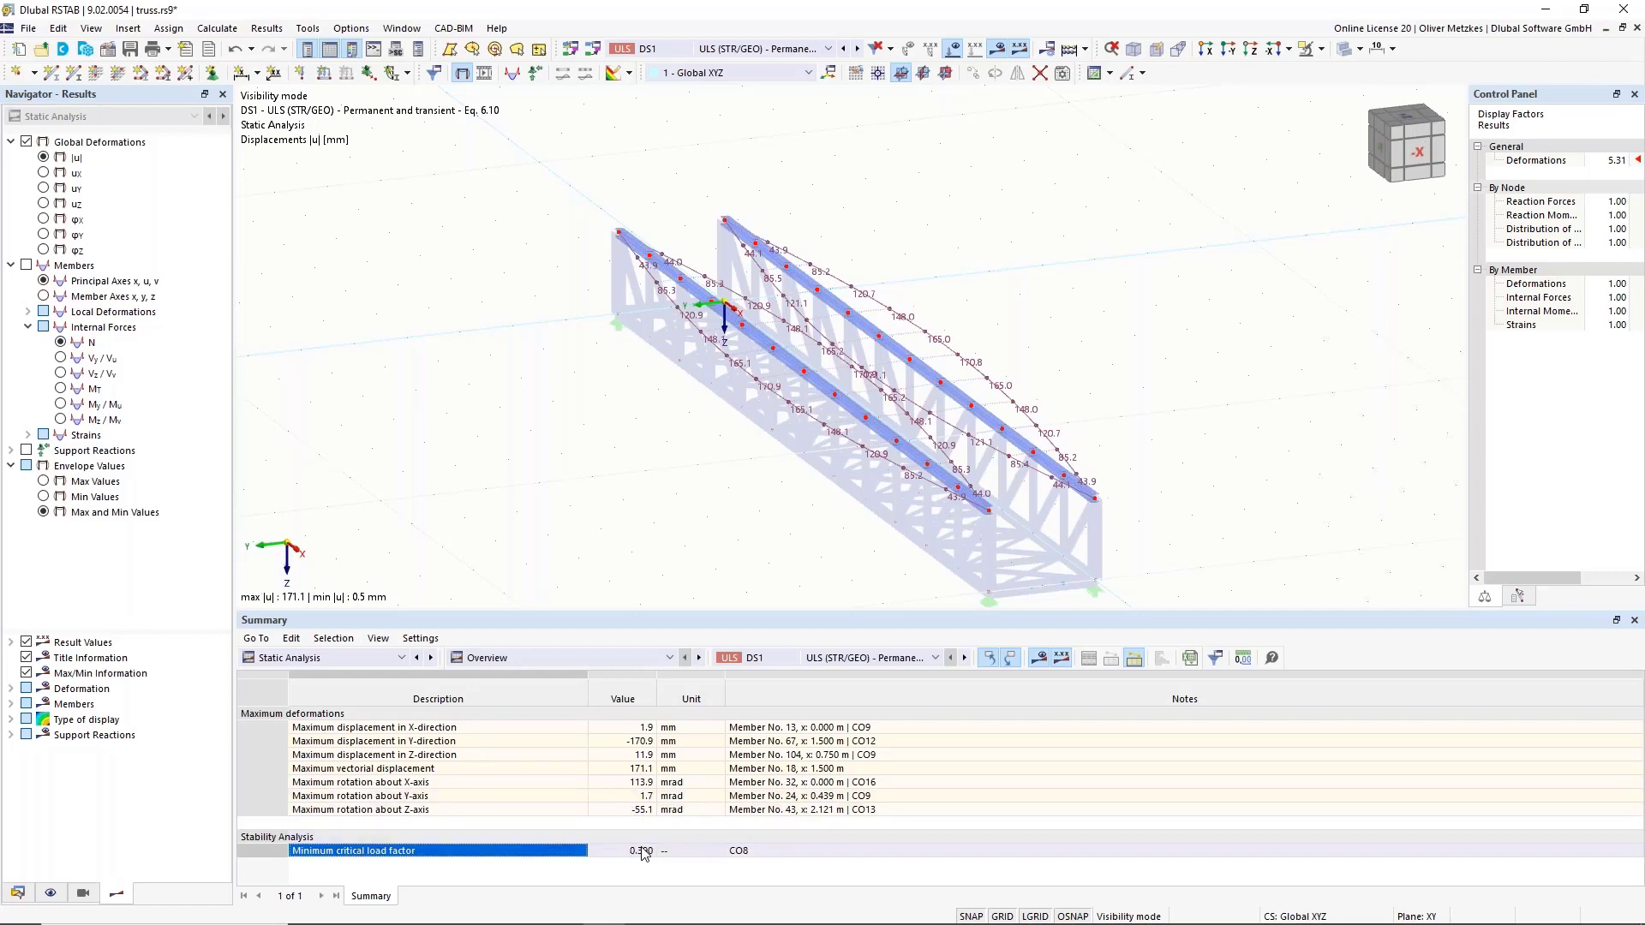
{"action": "left_click", "coordinate": [752, 852]}
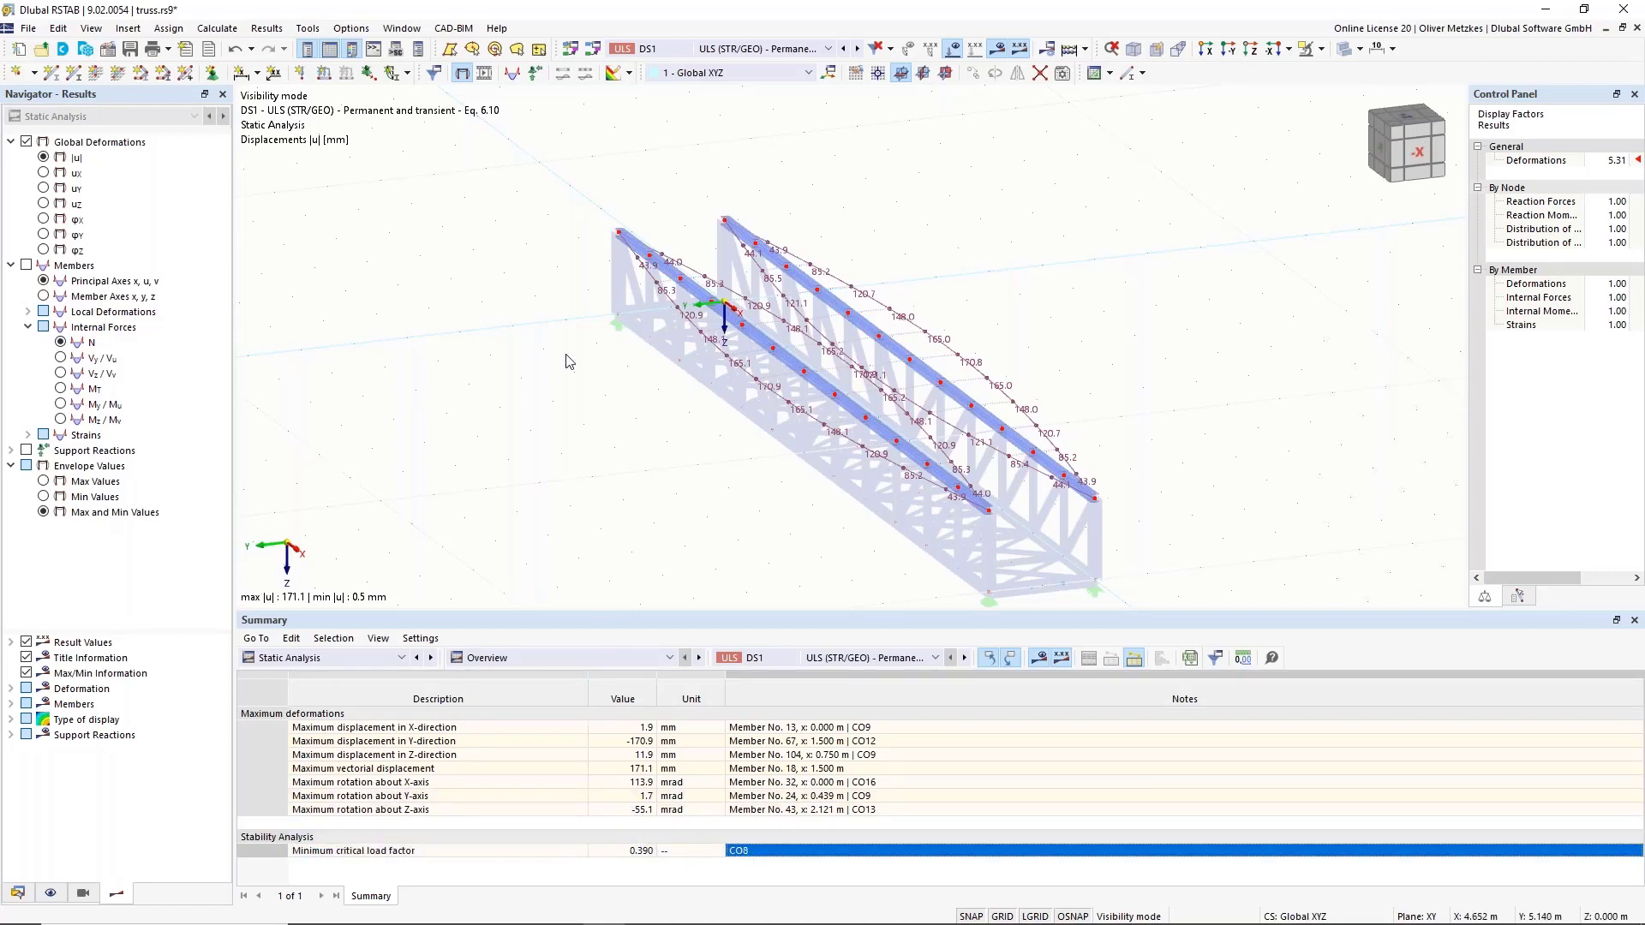
Switch the results to combination CO8 and cancel Visibility Mode to show the whole truss.
{"action": "left_click", "coordinate": [725, 49]}
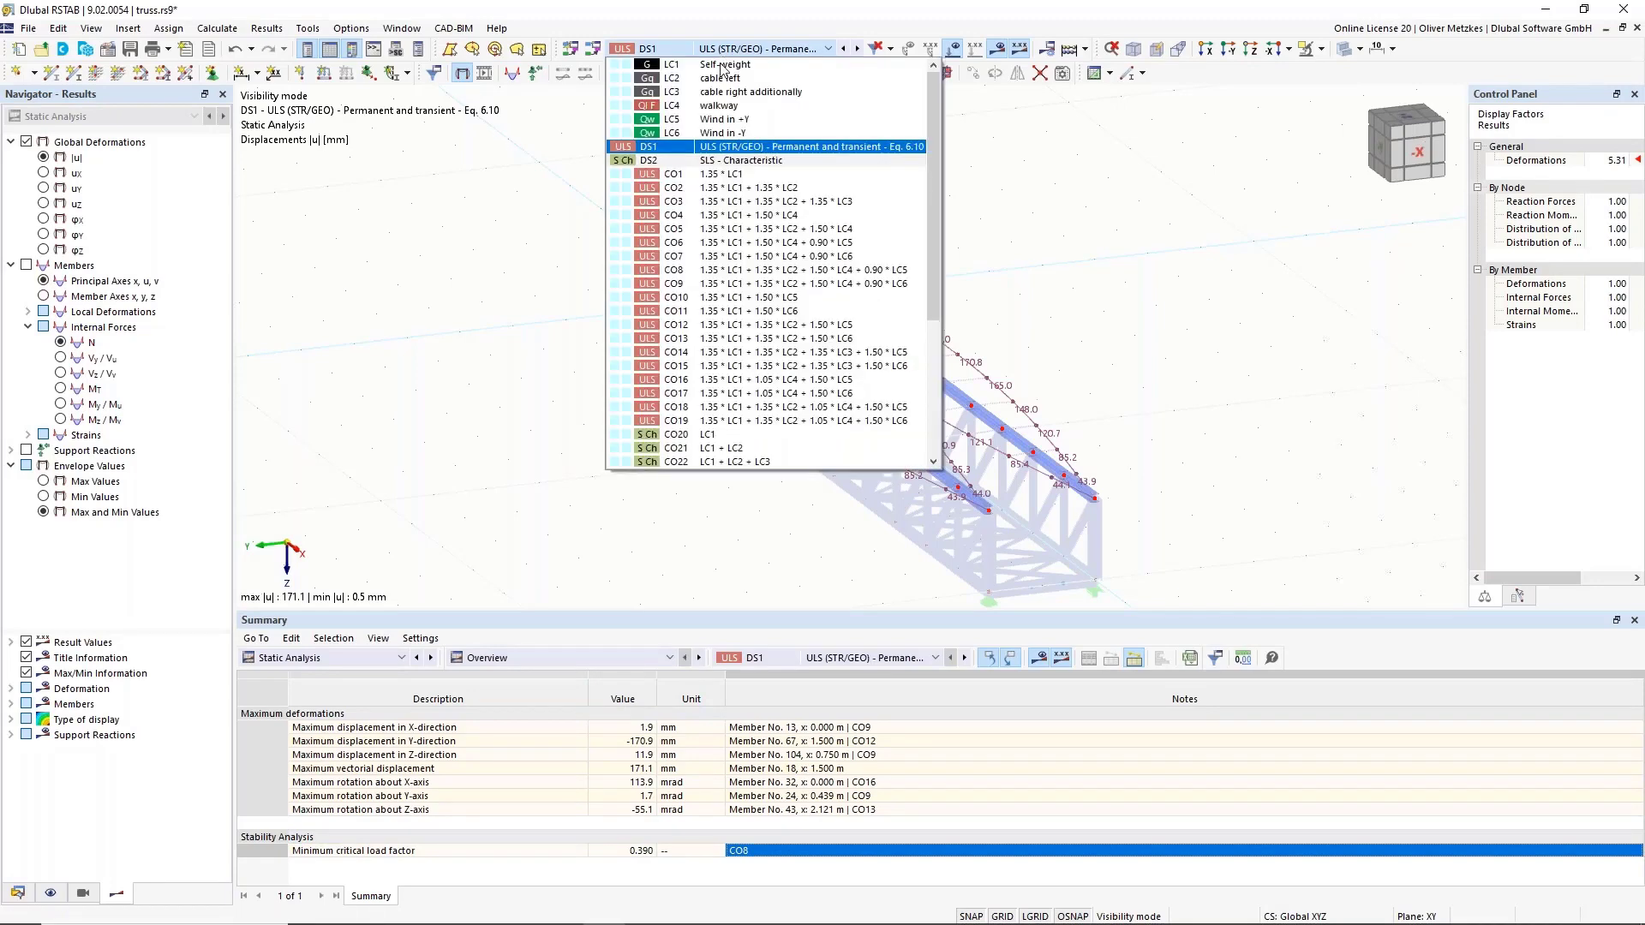
{"action": "left_click", "coordinate": [721, 271]}
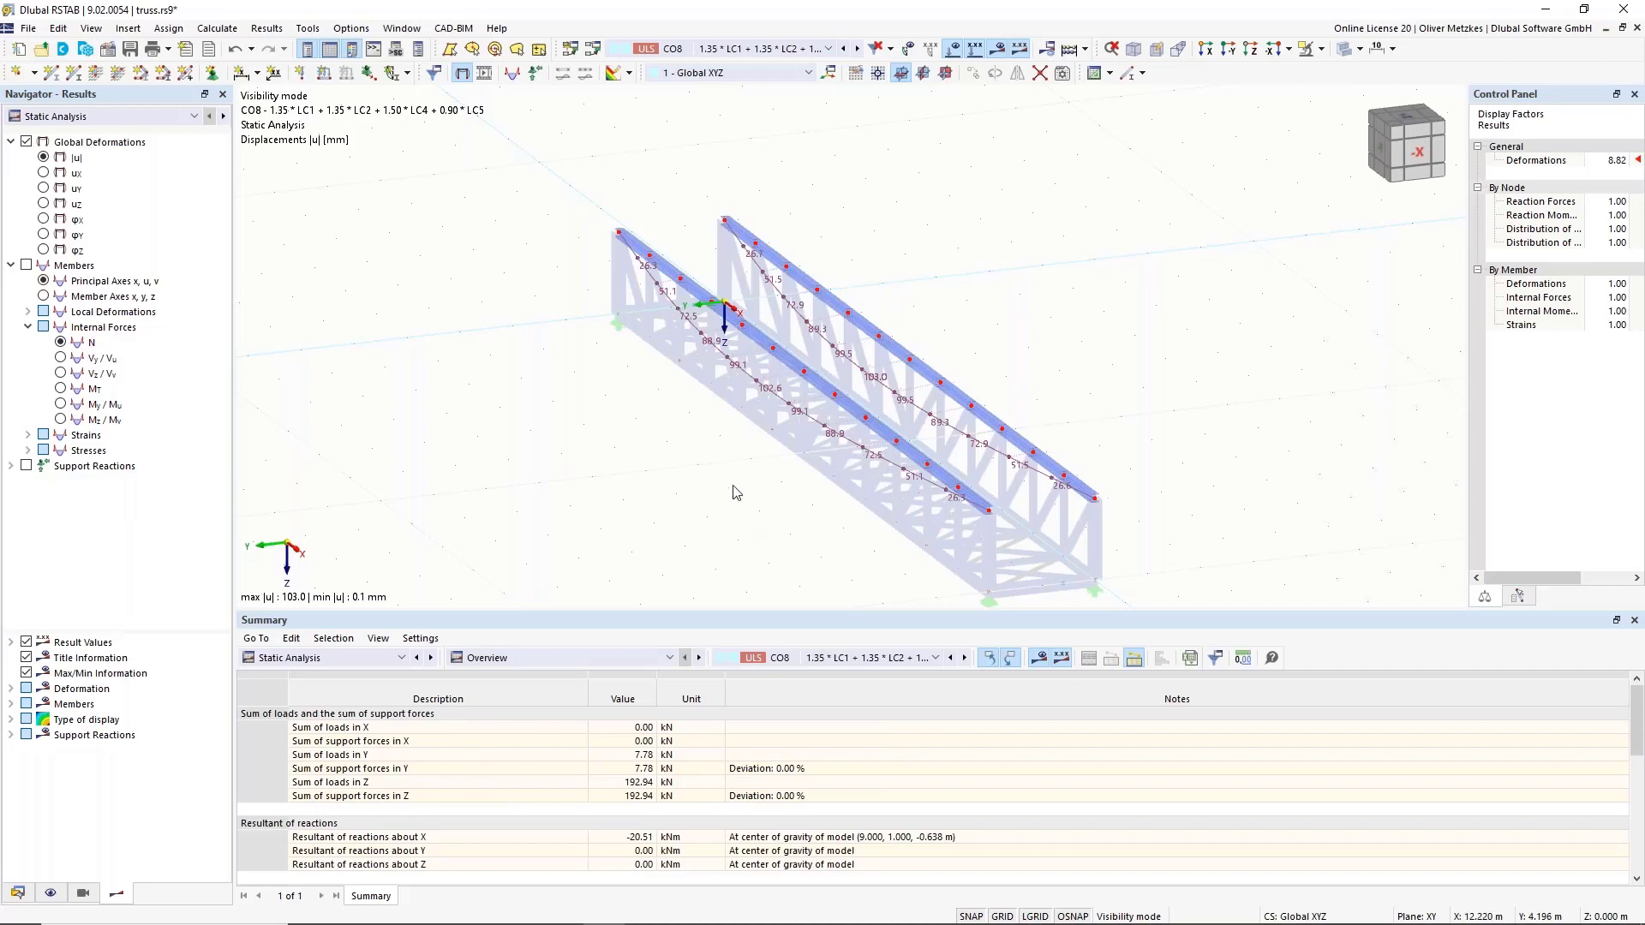
{"action": "left_click", "coordinate": [1321, 48]}
{"action": "left_click", "coordinate": [1371, 159]}
{"action": "left_click", "coordinate": [954, 49]}
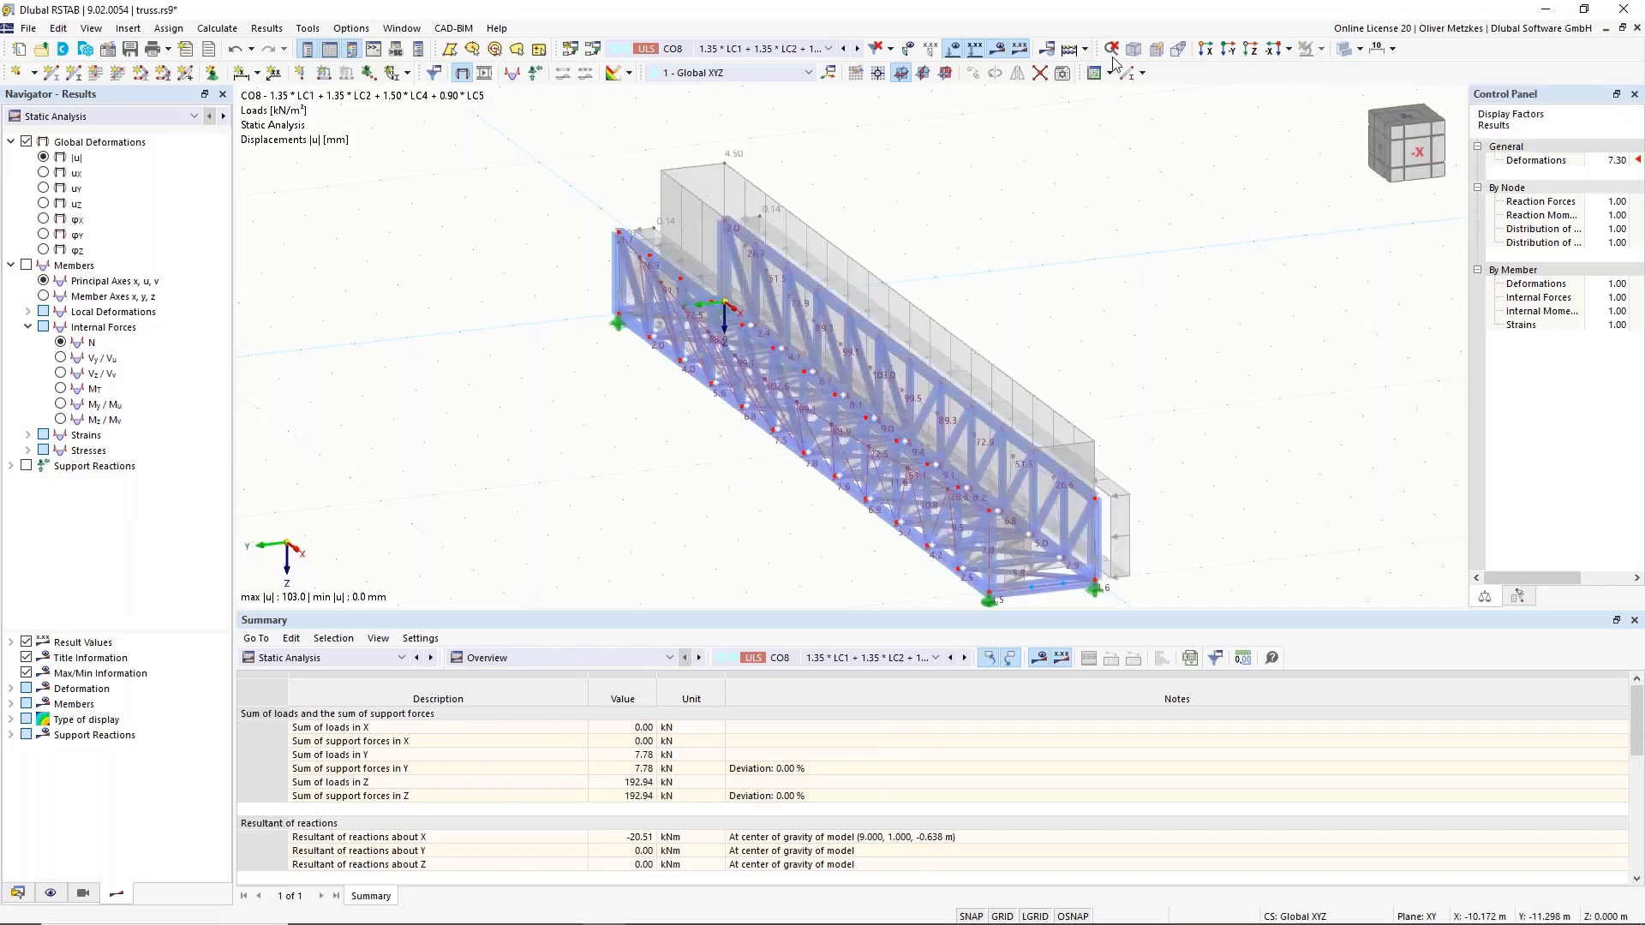
{"action": "left_click", "coordinate": [957, 50]}
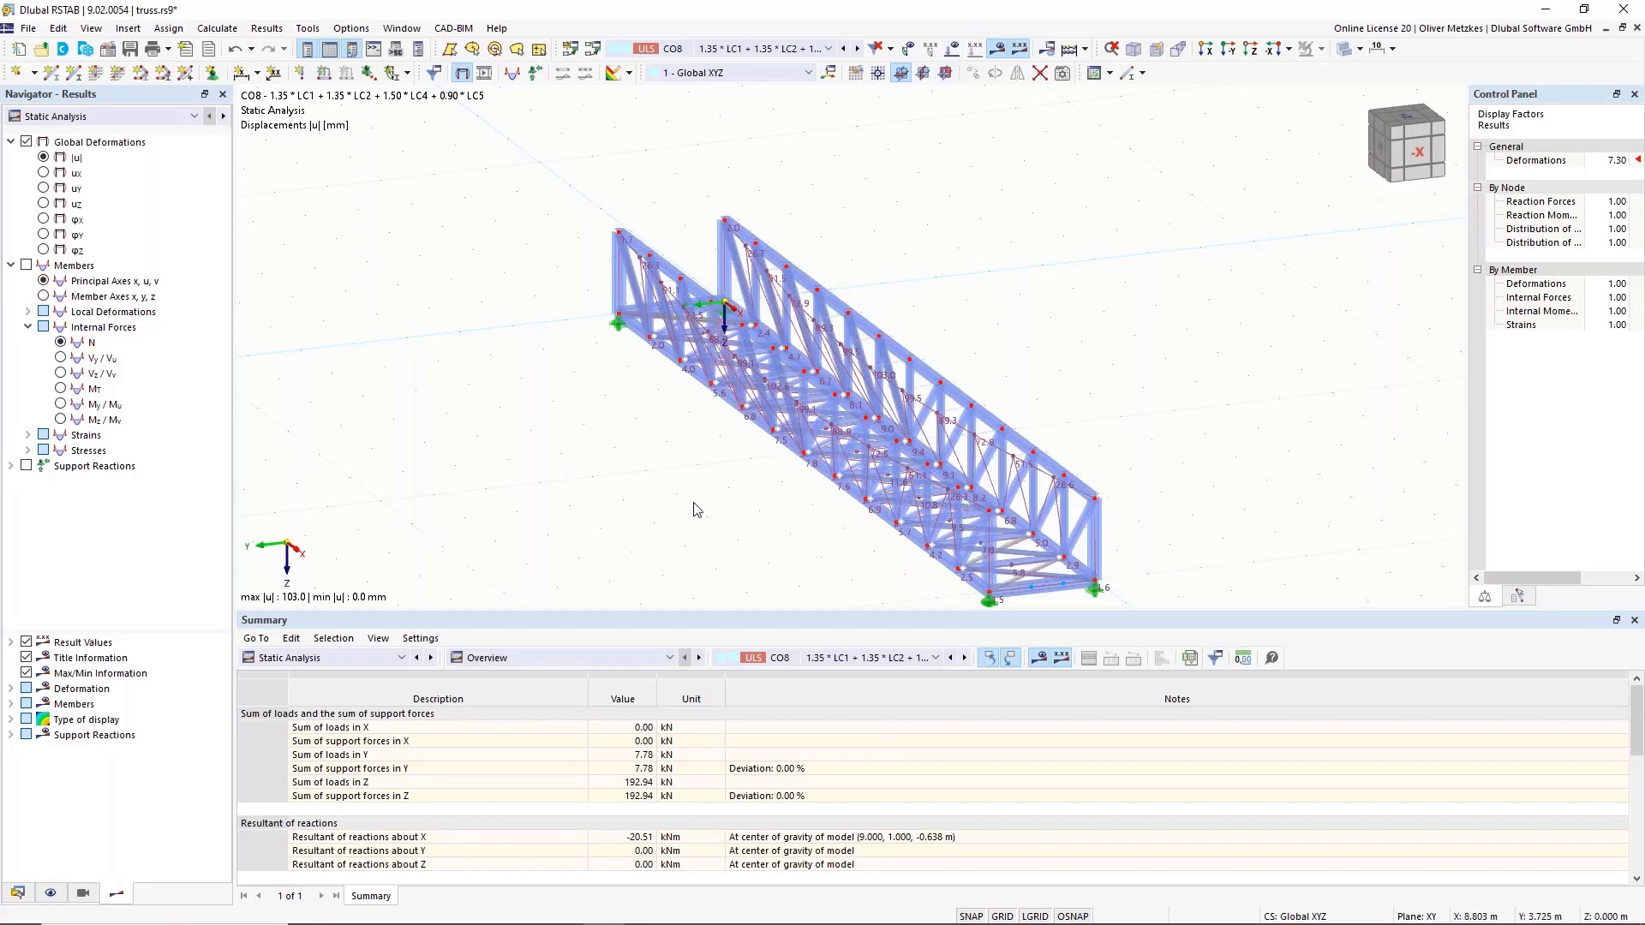
{"action": "middle_click_drag", "start_coordinate": [704, 509], "coordinate": [655, 488], "text": "ctrl"}
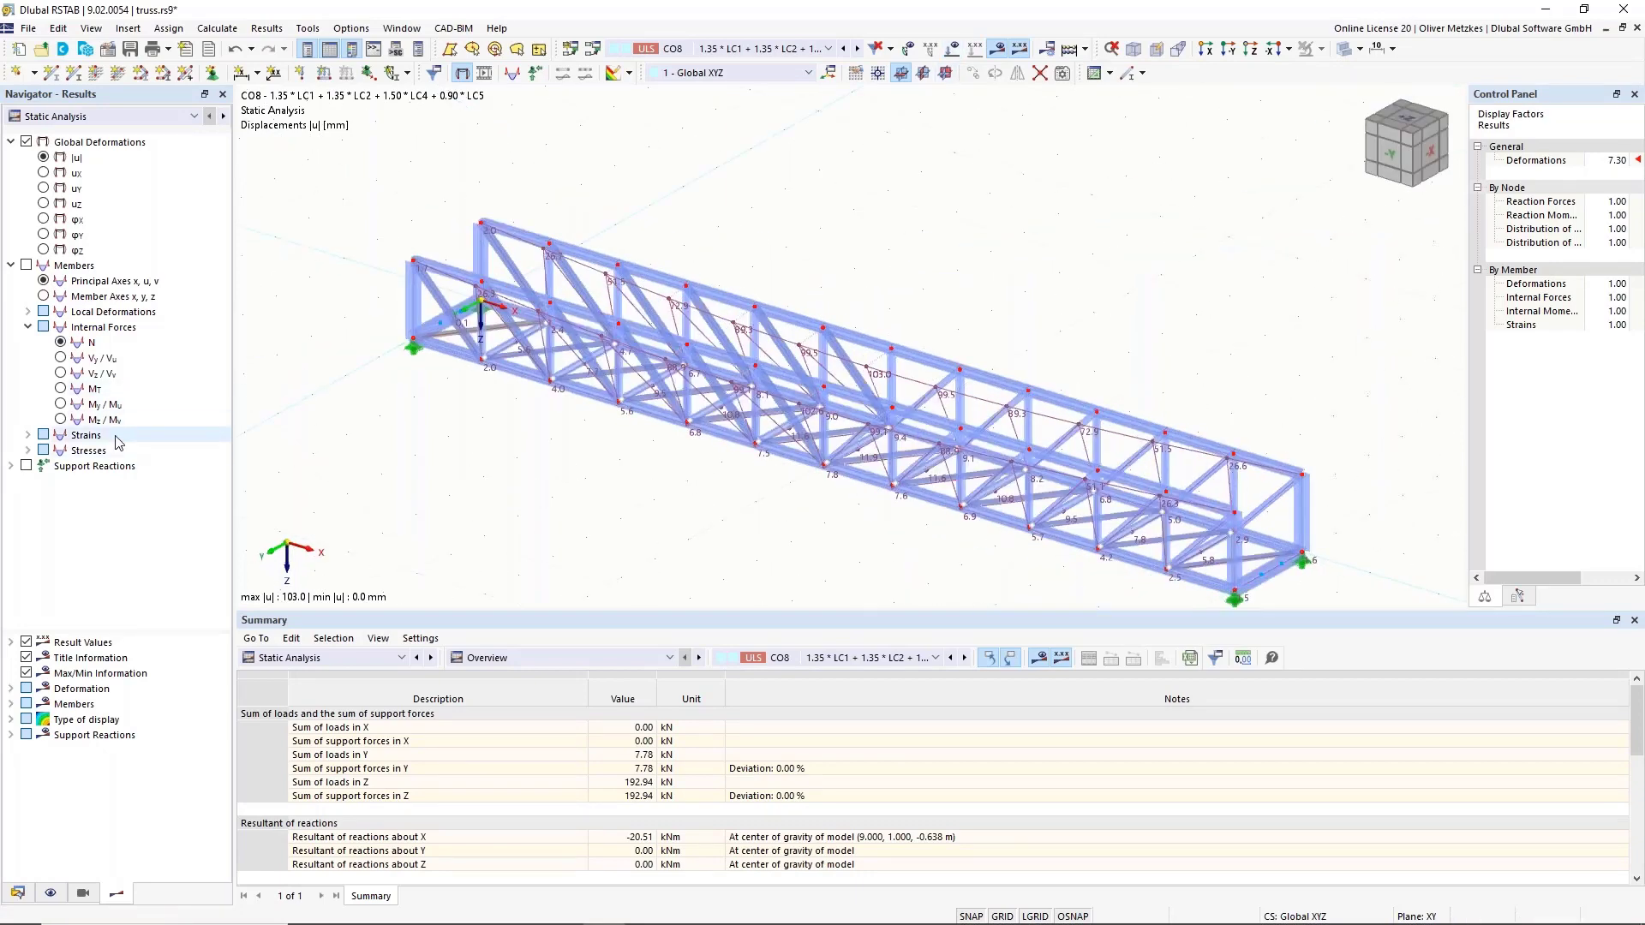
Set member deformations to Section Colored, showing CO8 displacements up to 103.0 mm.
{"action": "left_click", "coordinate": [11, 690]}
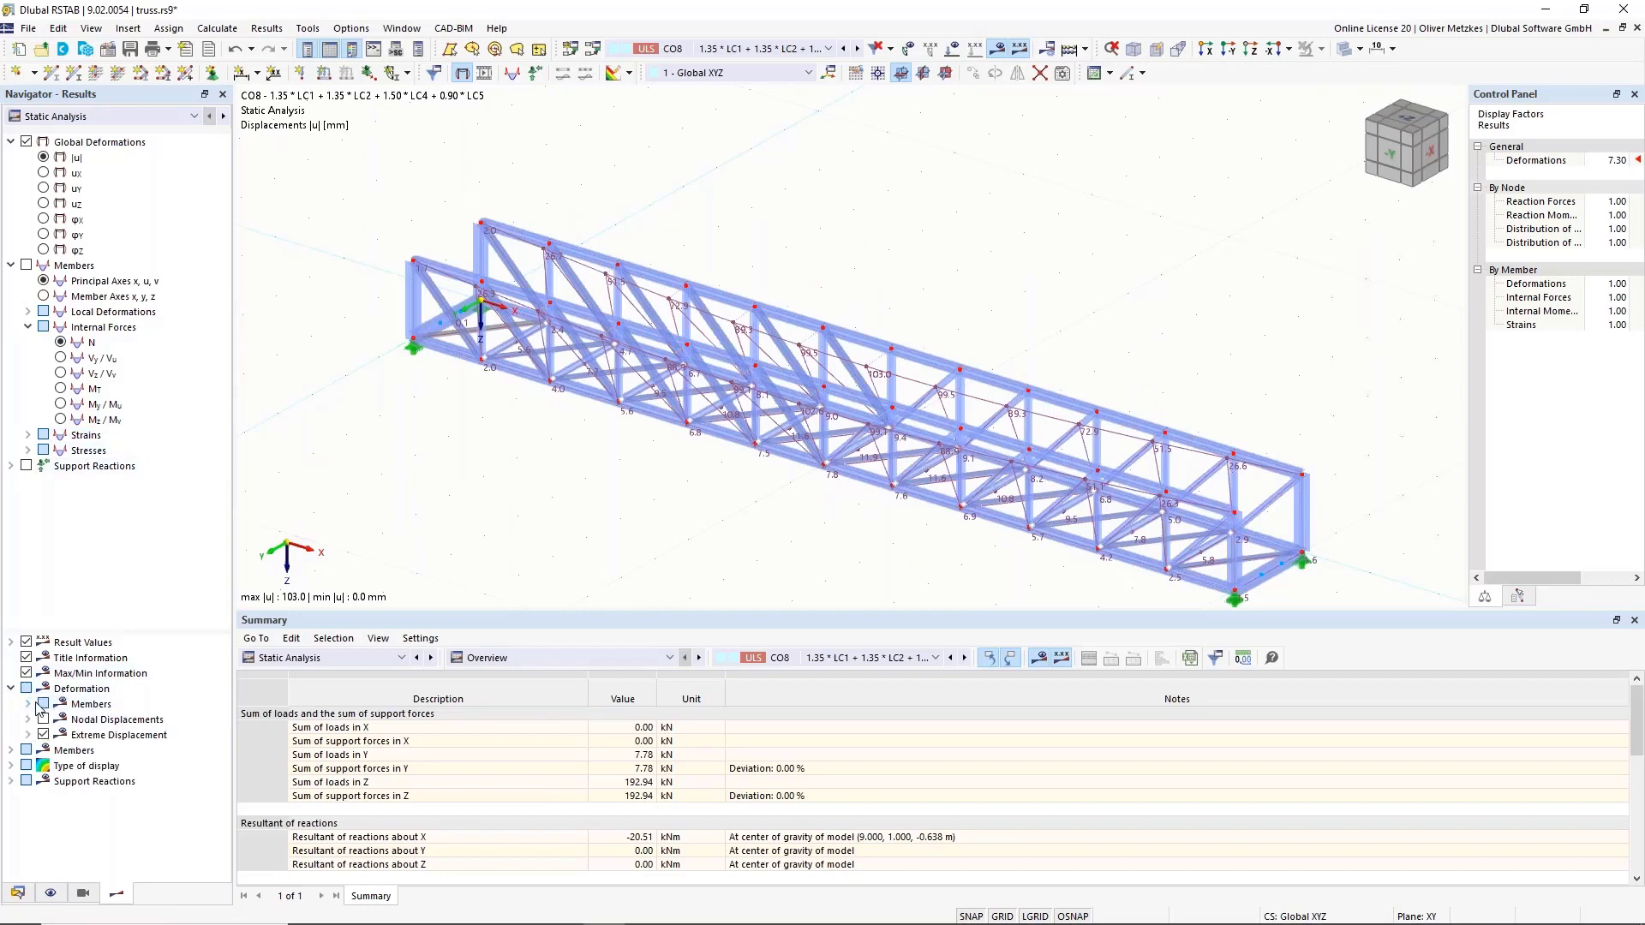
{"action": "double_click", "coordinate": [91, 704]}
{"action": "left_click", "coordinate": [60, 751]}
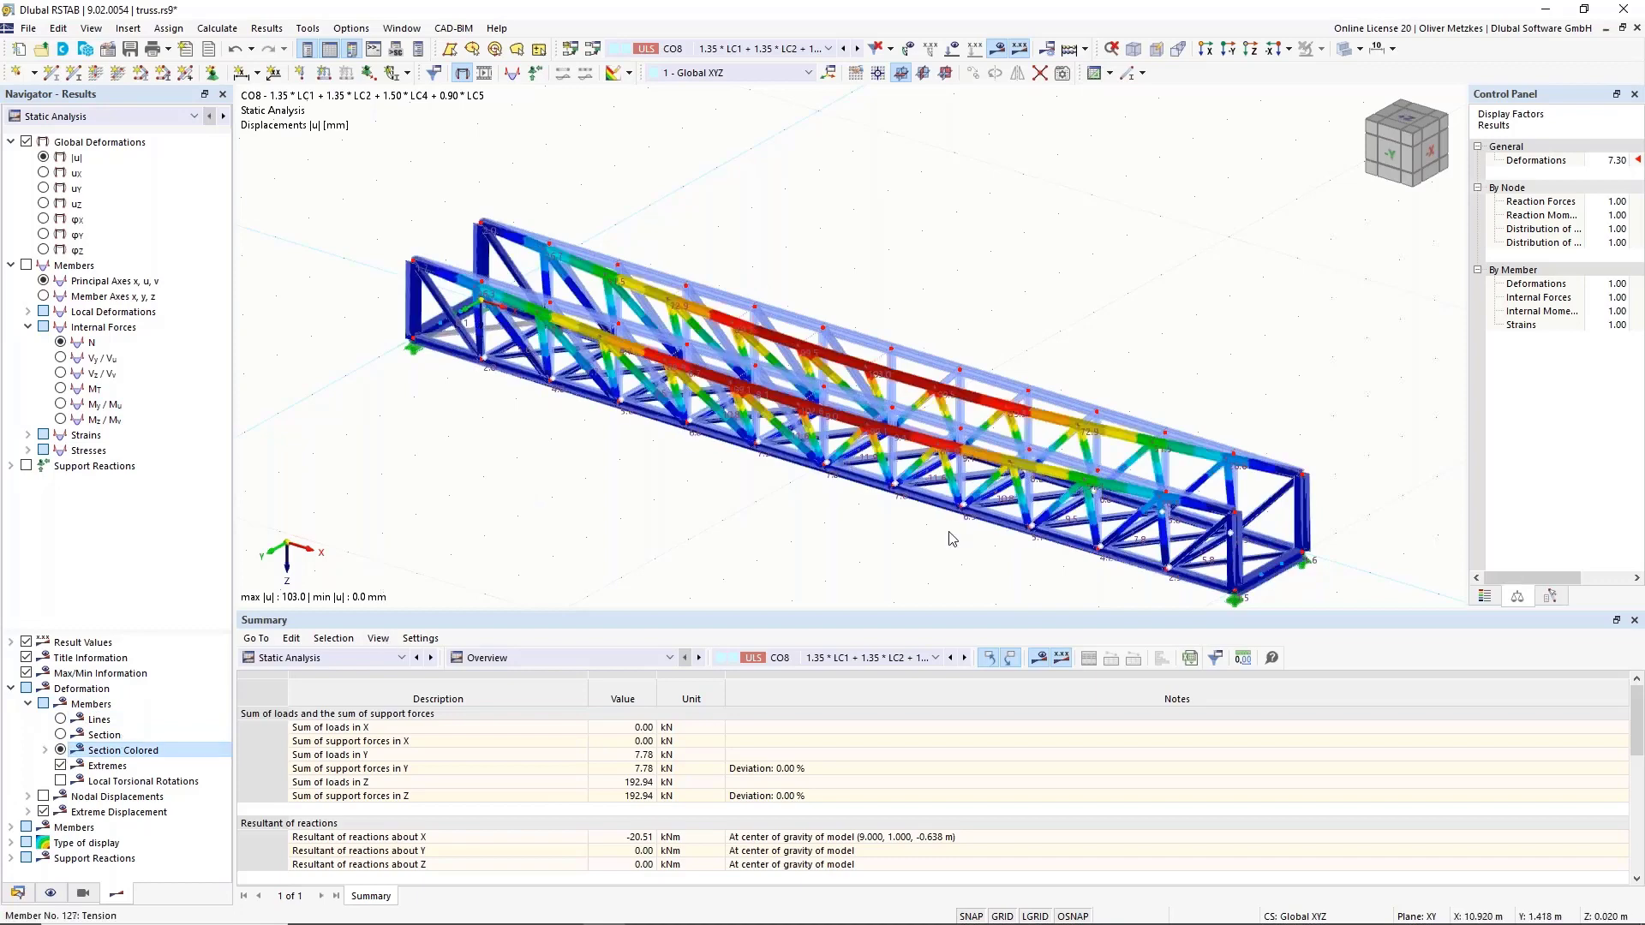
{"action": "middle_click_drag", "start_coordinate": [952, 542], "coordinate": [715, 255], "text": "ctrl"}
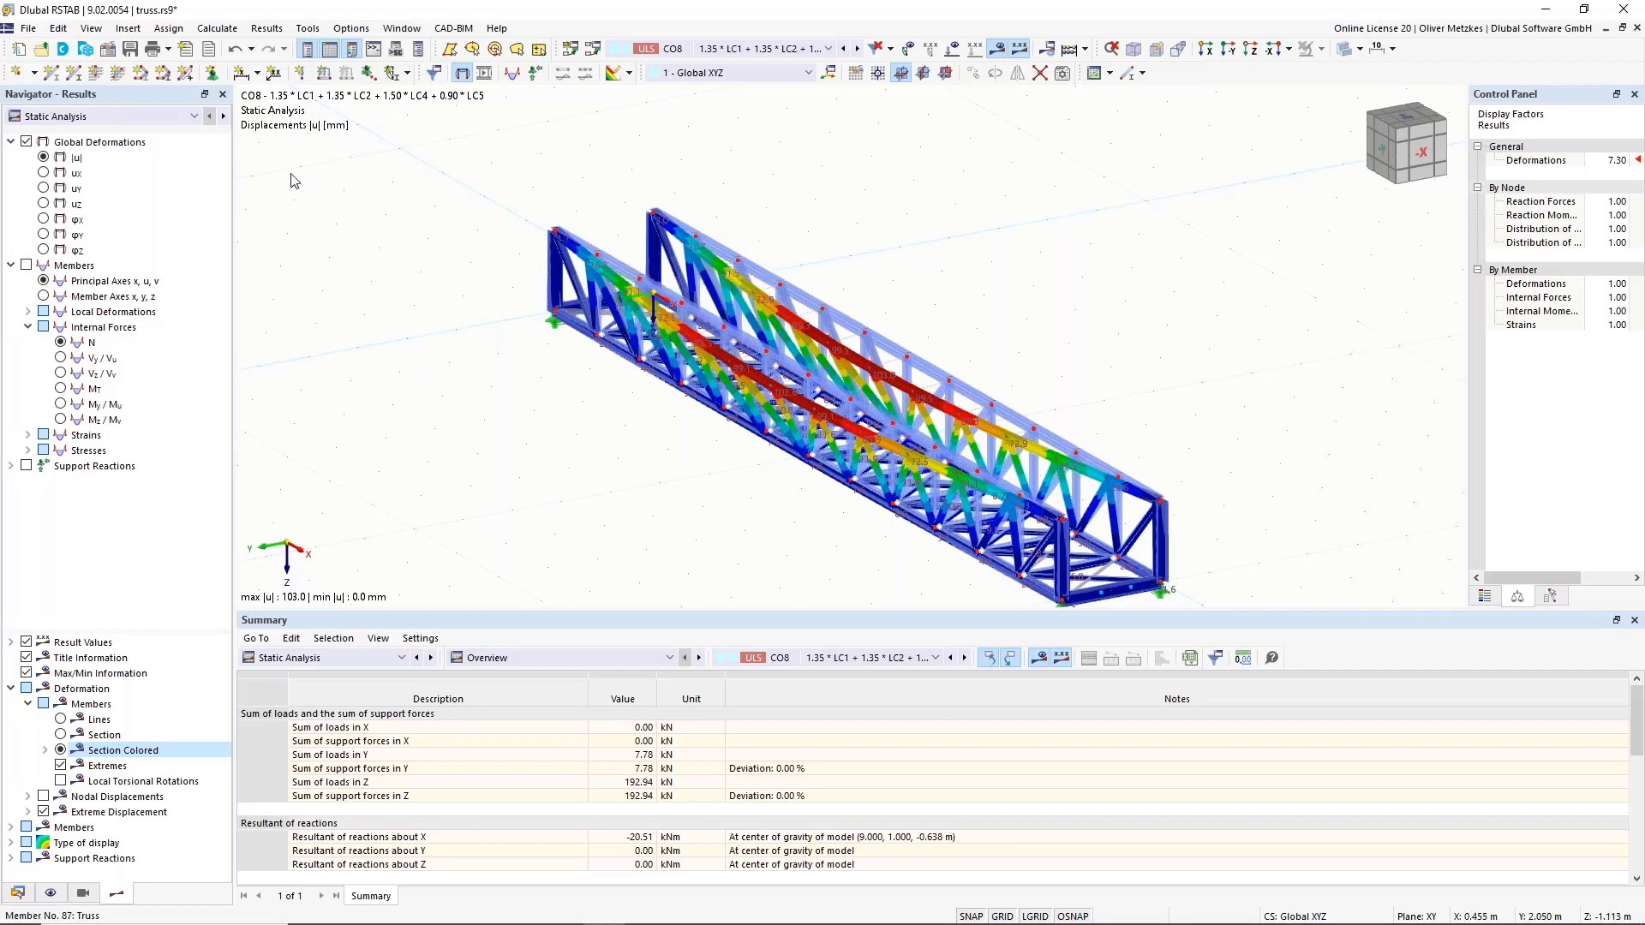
Open the Results Navigator list that chooses between static analysis and stability analysis results.
{"action": "left_click", "coordinate": [188, 117]}
Show CO8 stability mode shape 1 (factor 0.390) from the front and select two mid-span verticals.
{"action": "left_click", "coordinate": [184, 145]}
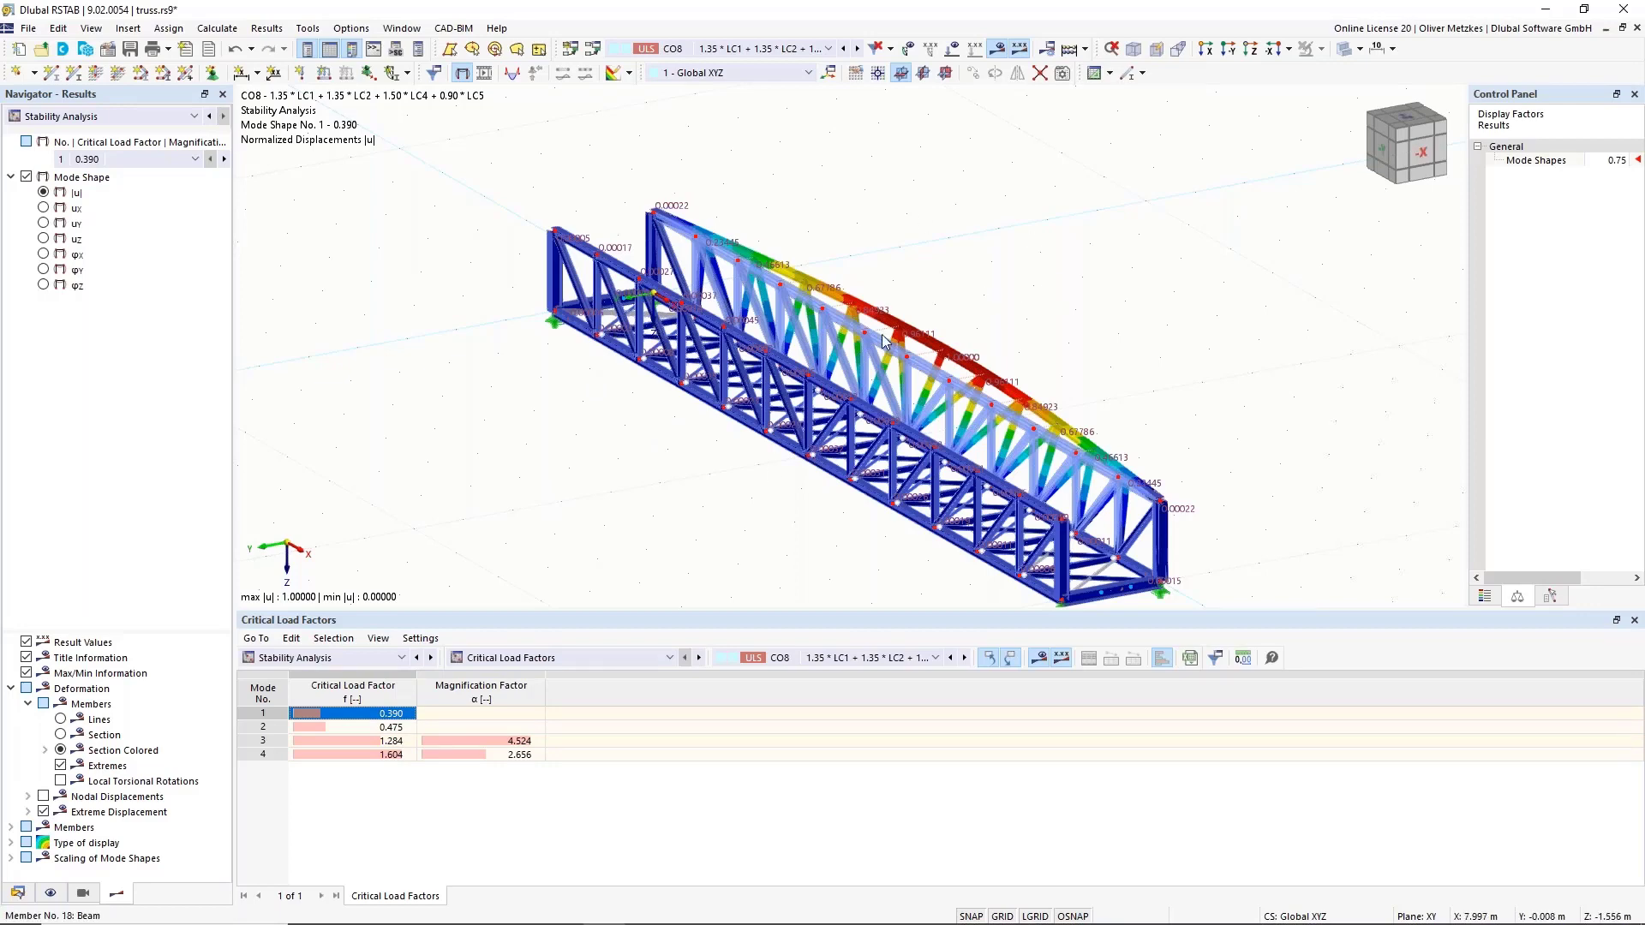
{"action": "mouse_move", "coordinate": [884, 341]}
{"action": "middle_click_drag", "start_coordinate": [676, 466], "coordinate": [844, 479], "text": "ctrl"}
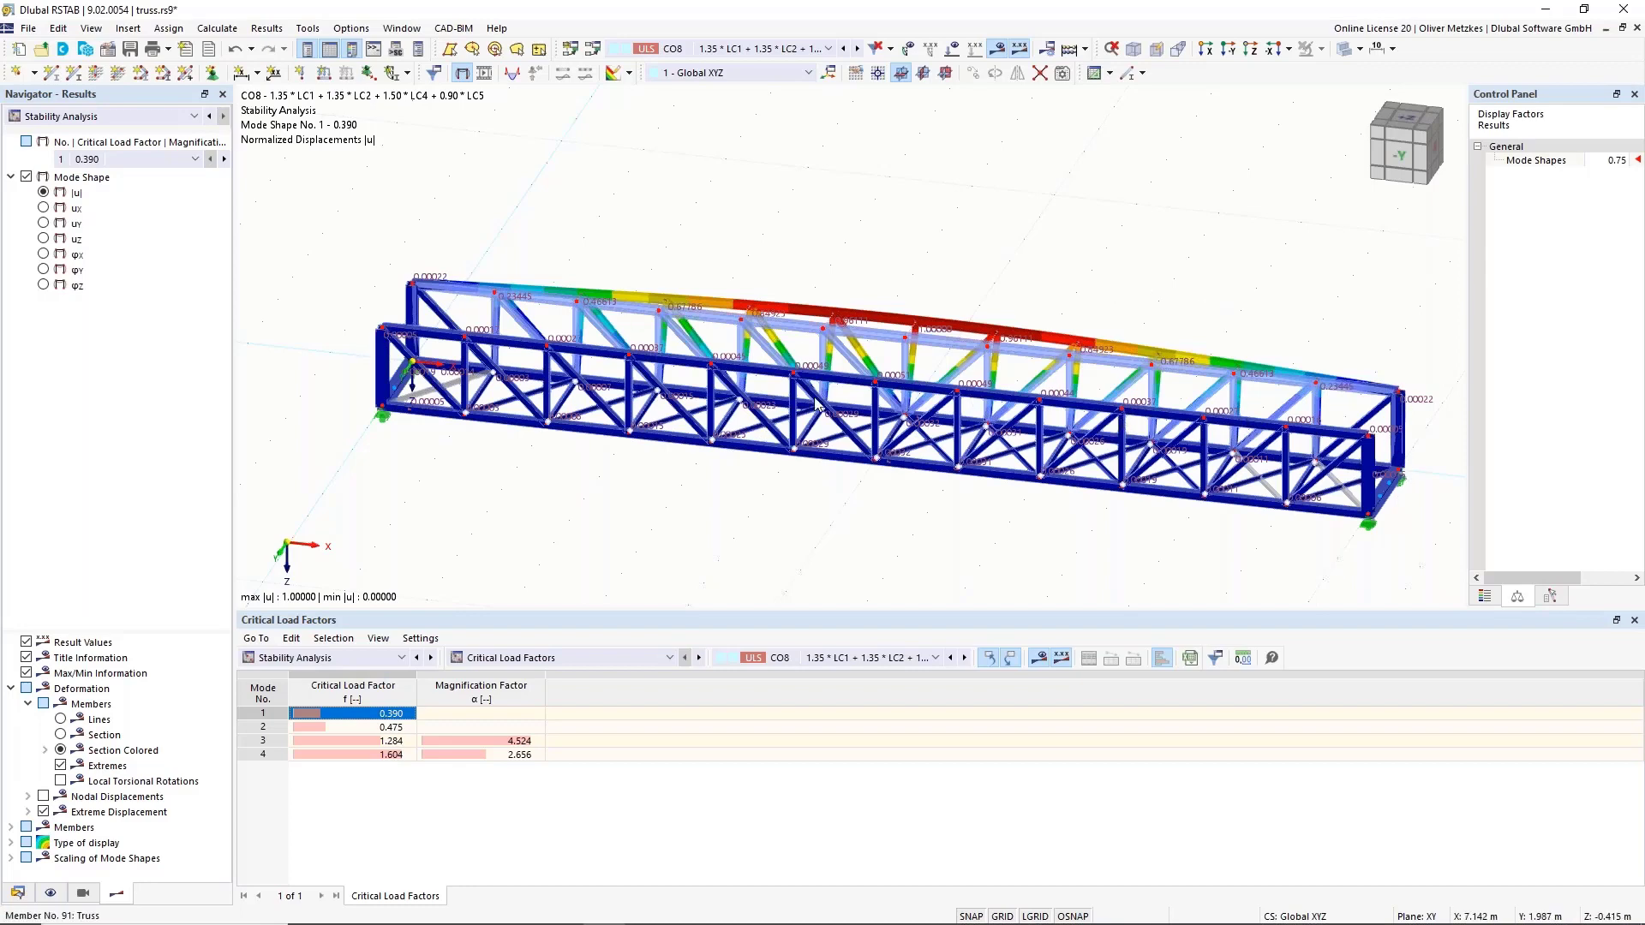
{"action": "scroll", "coordinate": [857, 442], "scroll_direction": "up", "scroll_amount": 5}
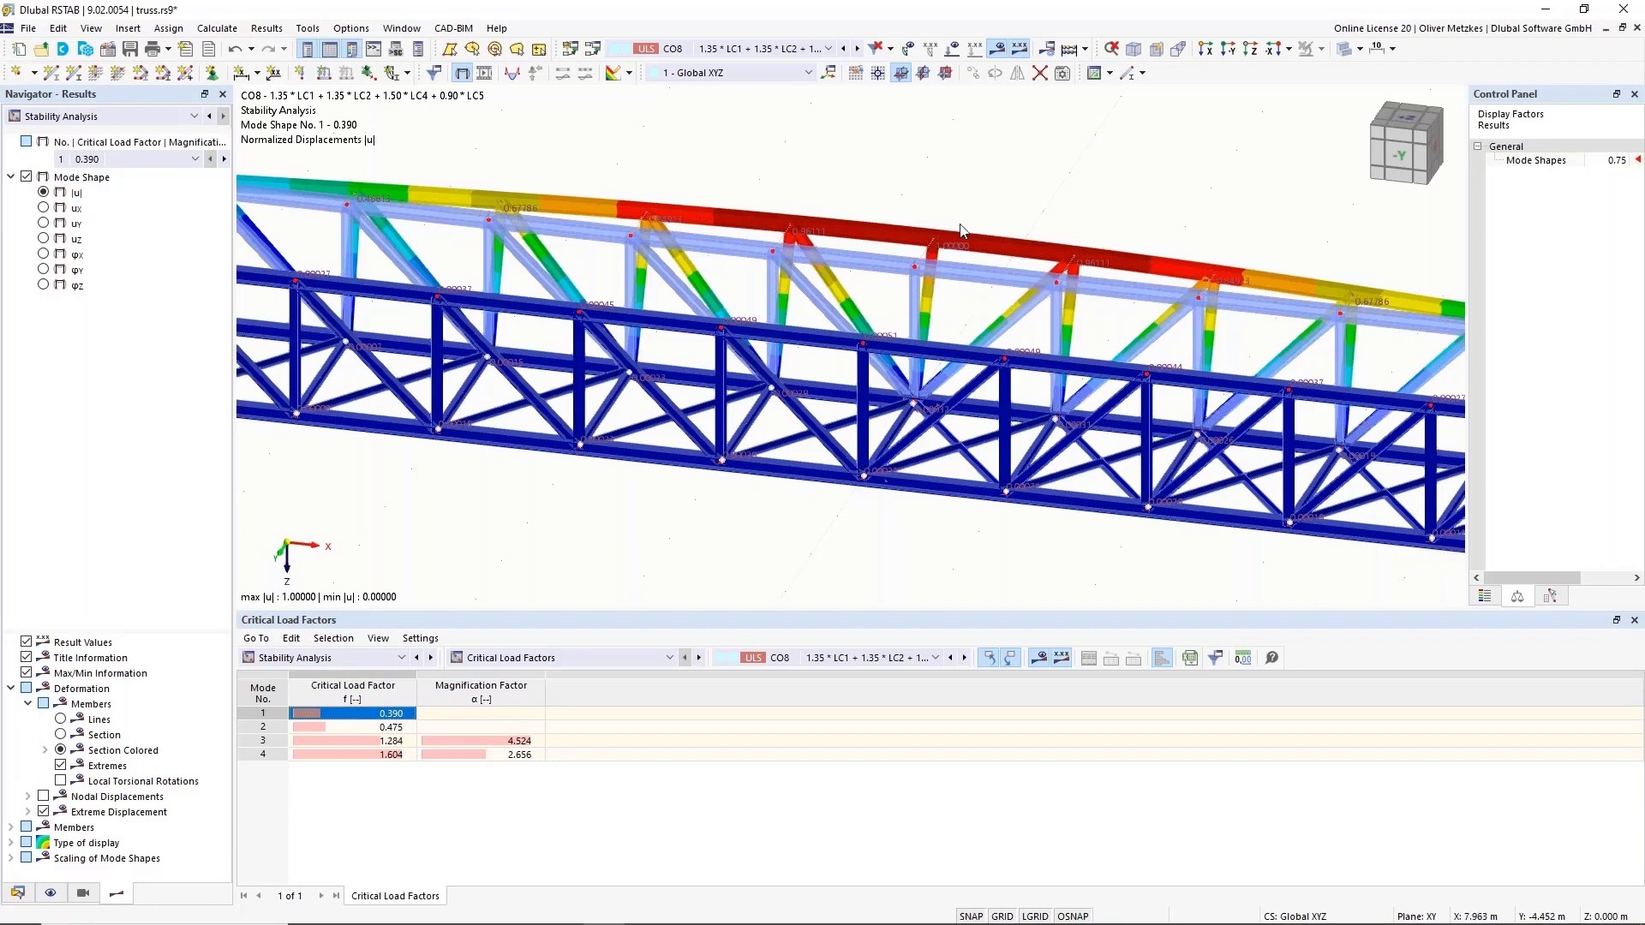
{"action": "left_click", "coordinate": [912, 298]}
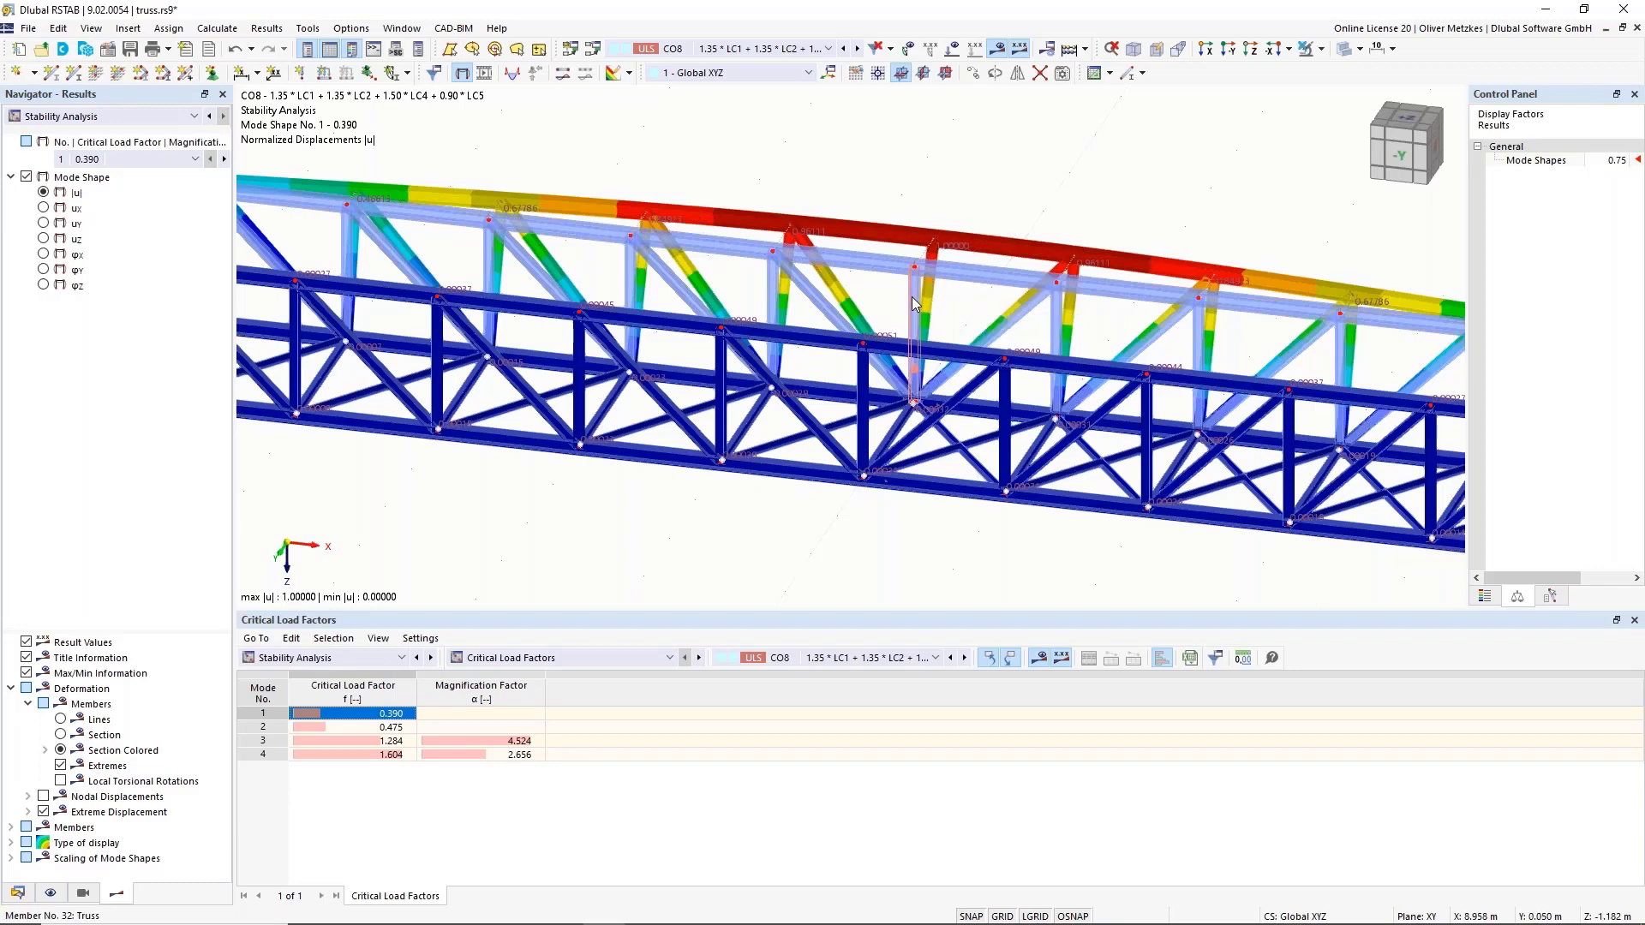
{"action": "left_click", "coordinate": [863, 397], "text": "ctrl"}
Make members 32 and 81 beams rotated β=90°, accepting deletion of all results.
{"action": "right_click", "coordinate": [863, 375]}
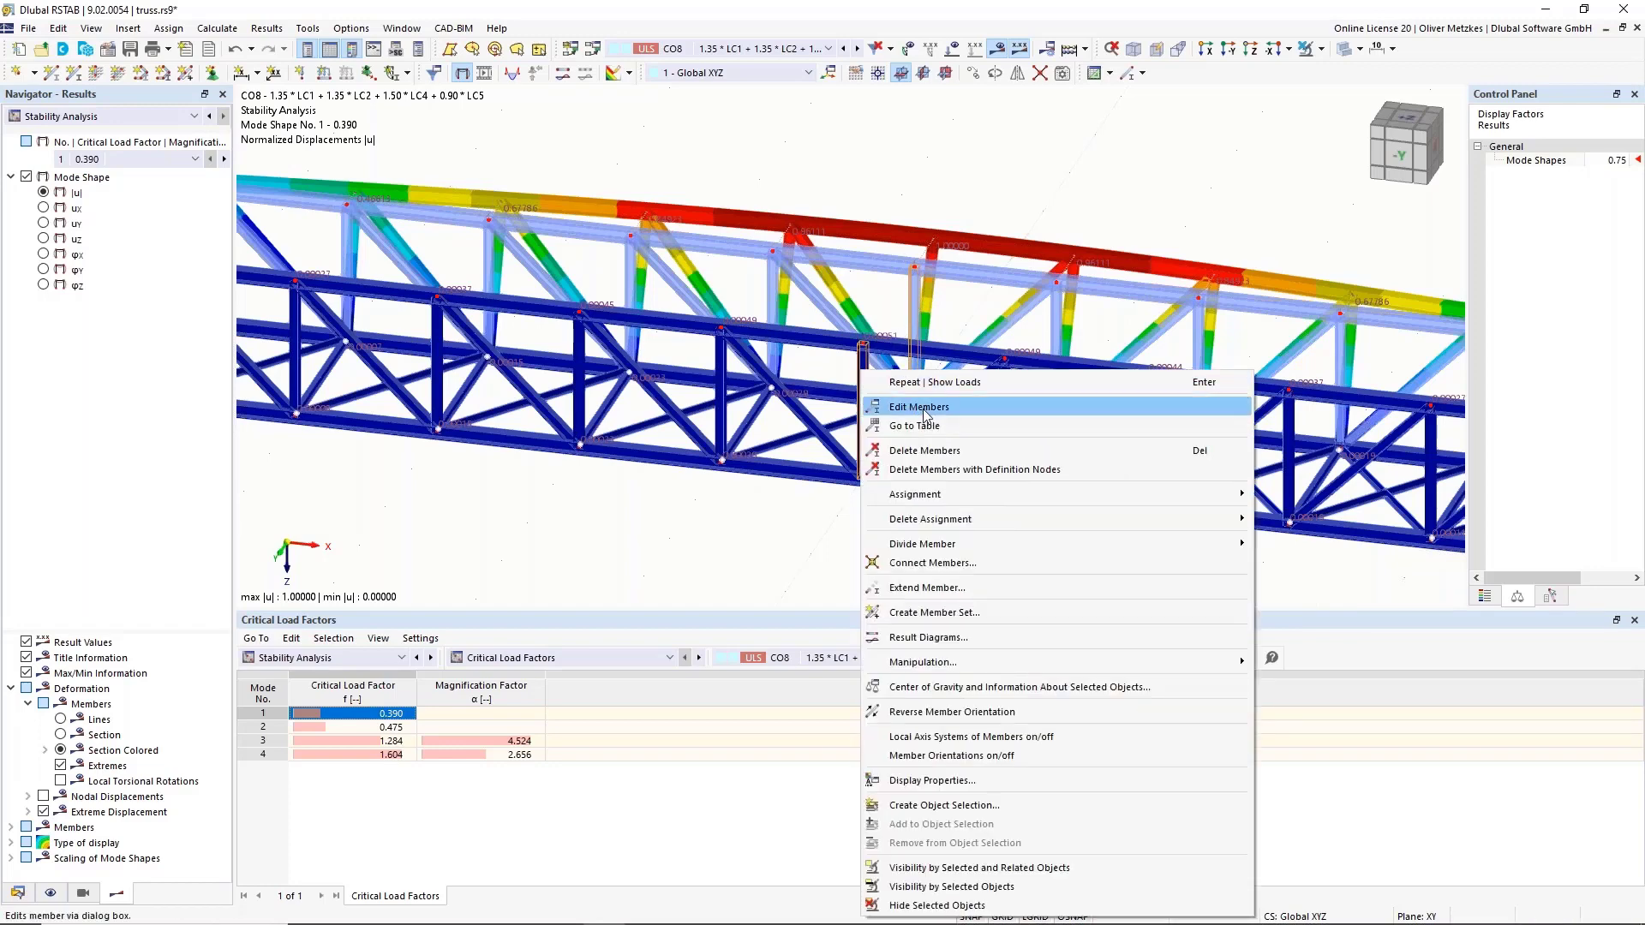
{"action": "left_click", "coordinate": [919, 407]}
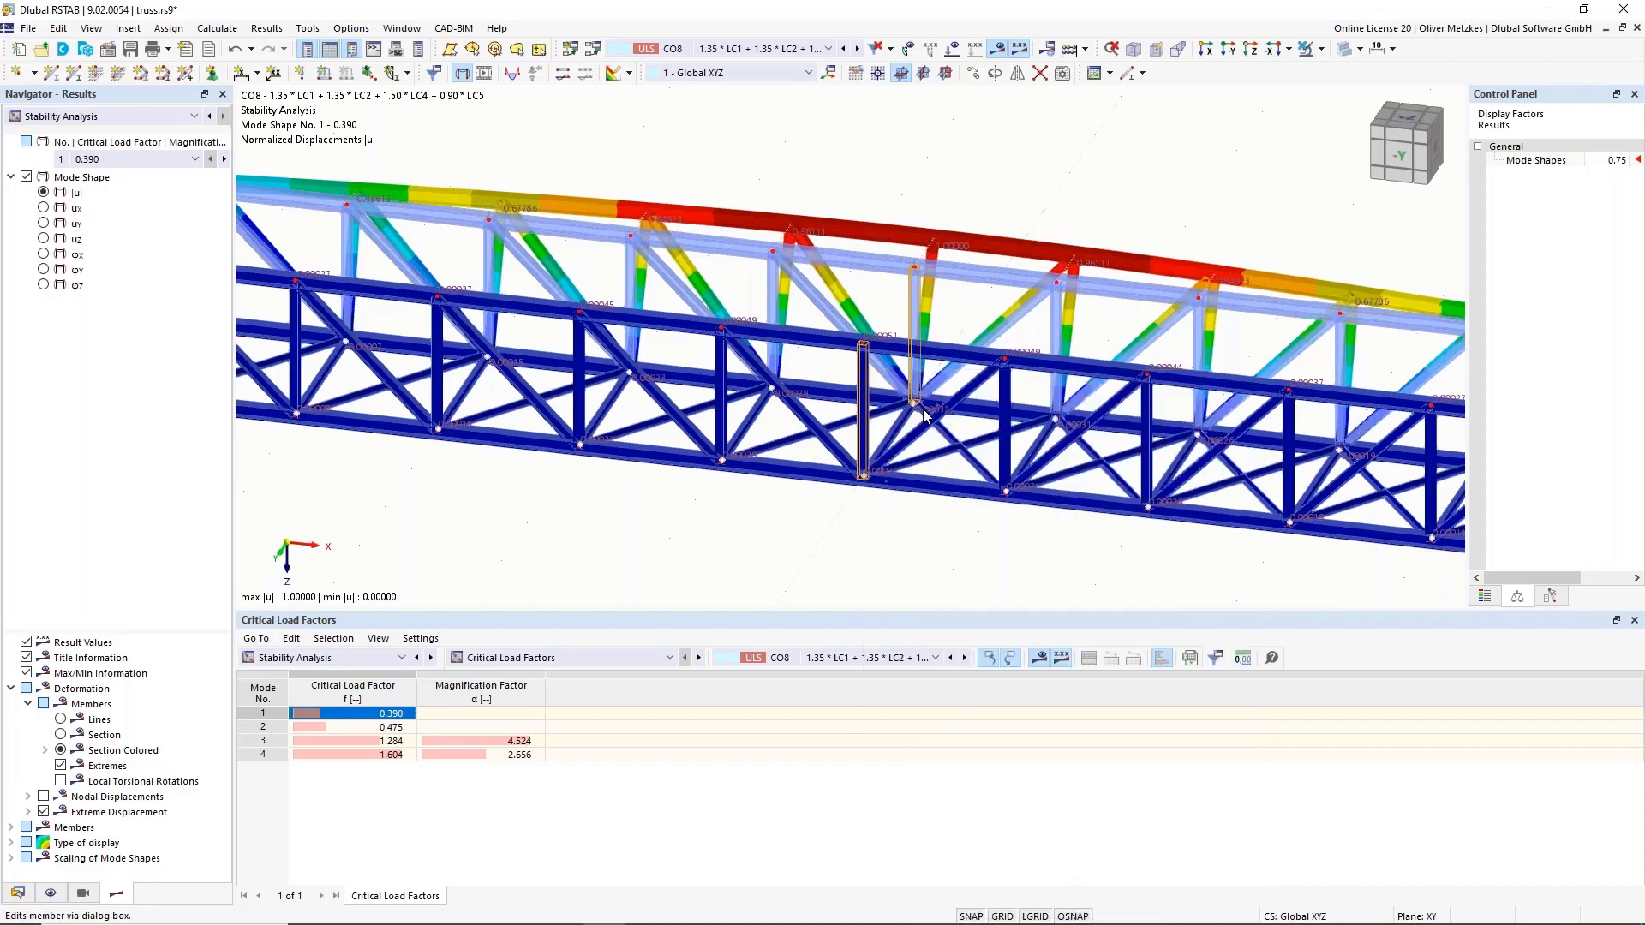
{"action": "scroll", "coordinate": [887, 333], "scroll_direction": "up", "scroll_amount": 3}
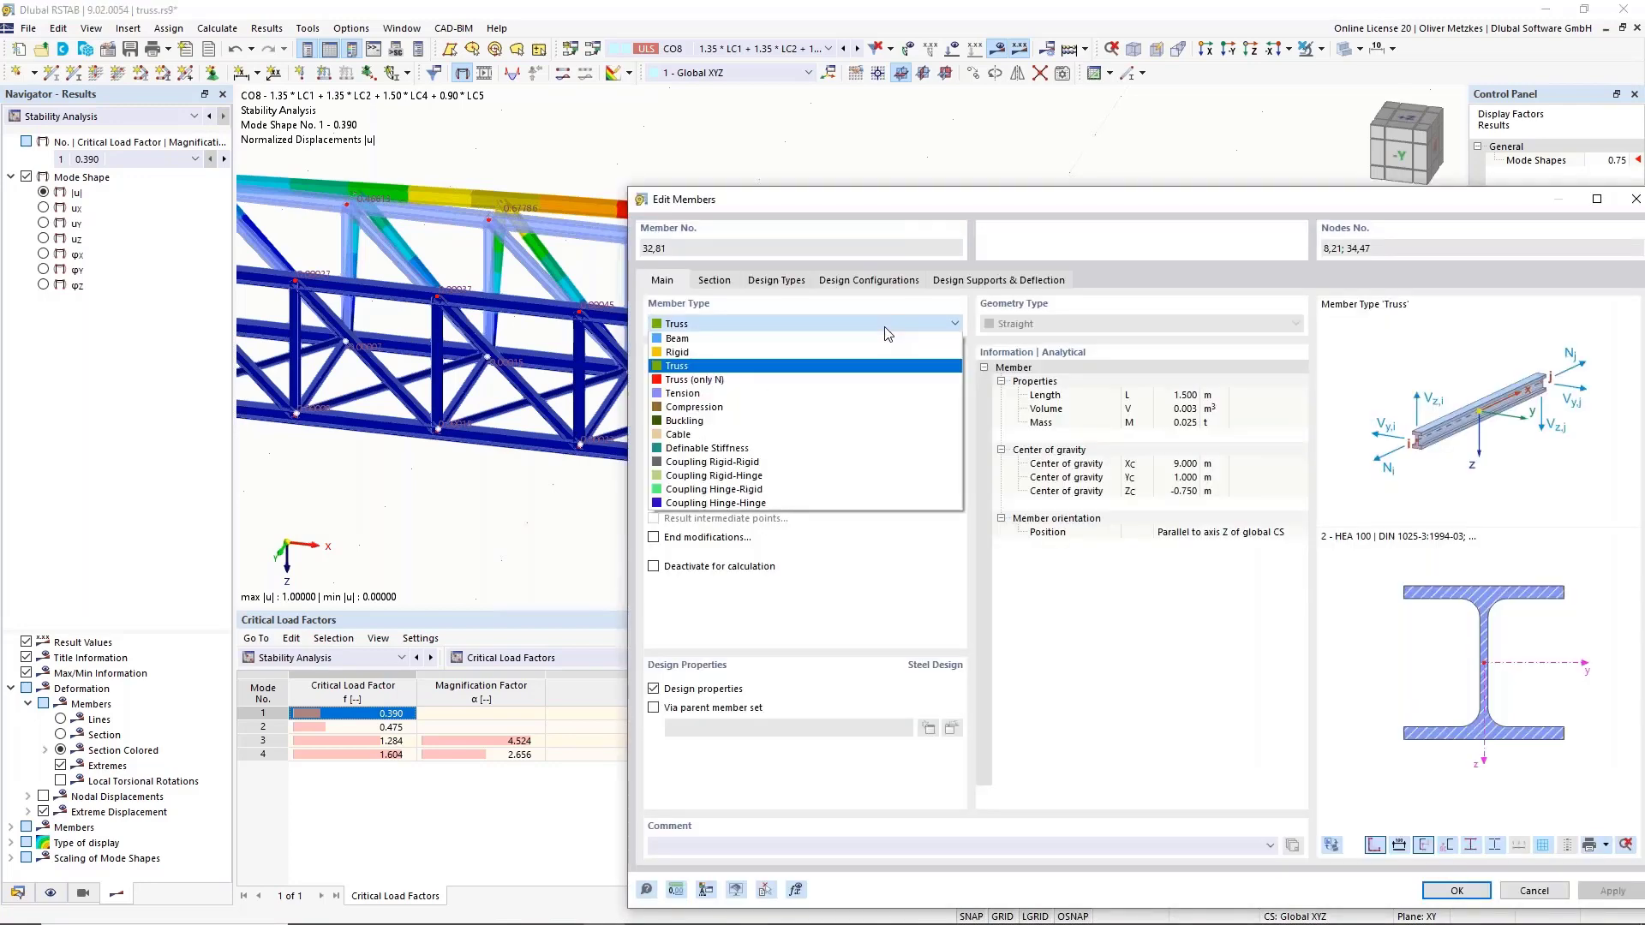
{"action": "left_click", "coordinate": [701, 343]}
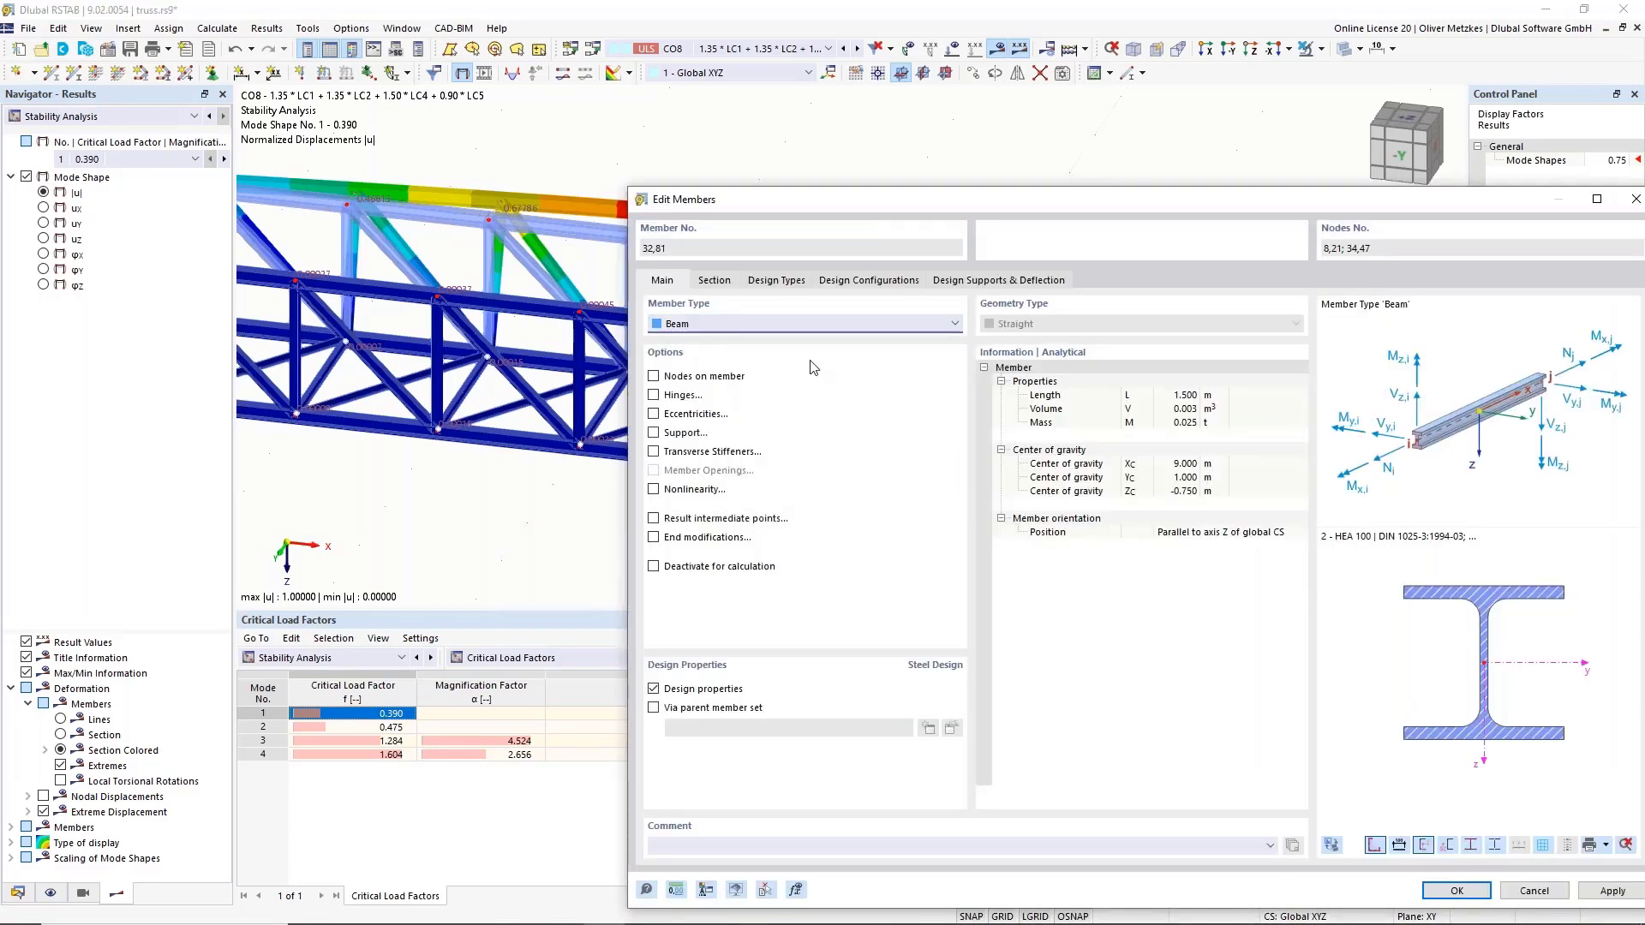
{"action": "left_click", "coordinate": [714, 281]}
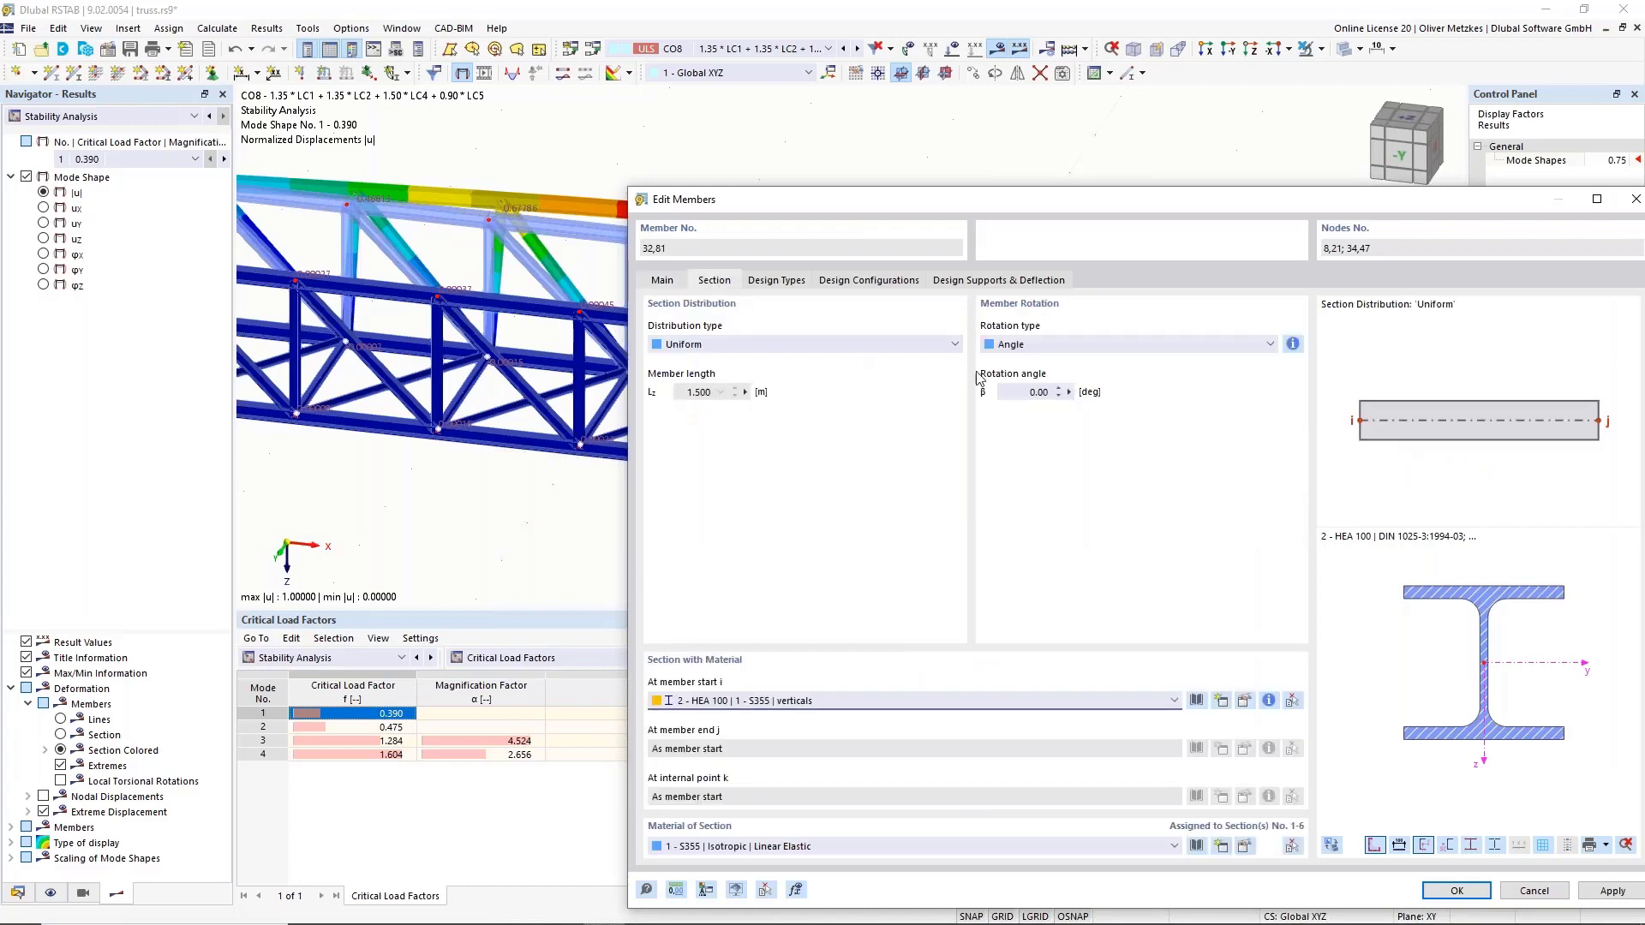
{"action": "left_click", "coordinate": [1029, 391]}
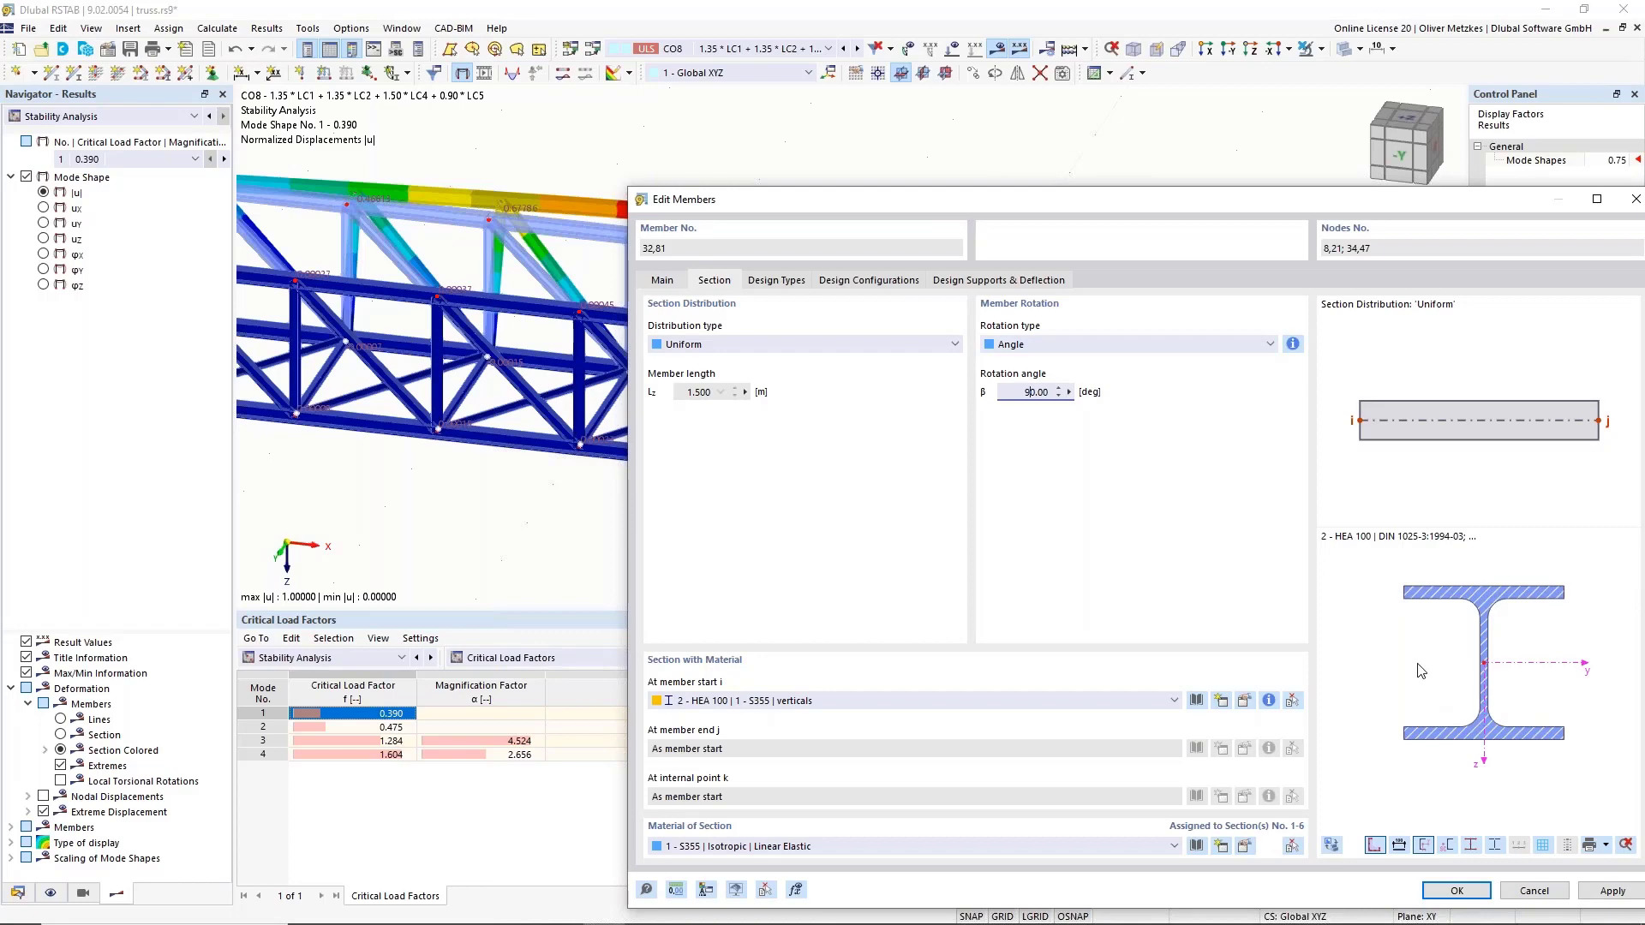
{"action": "left_click", "coordinate": [1456, 891]}
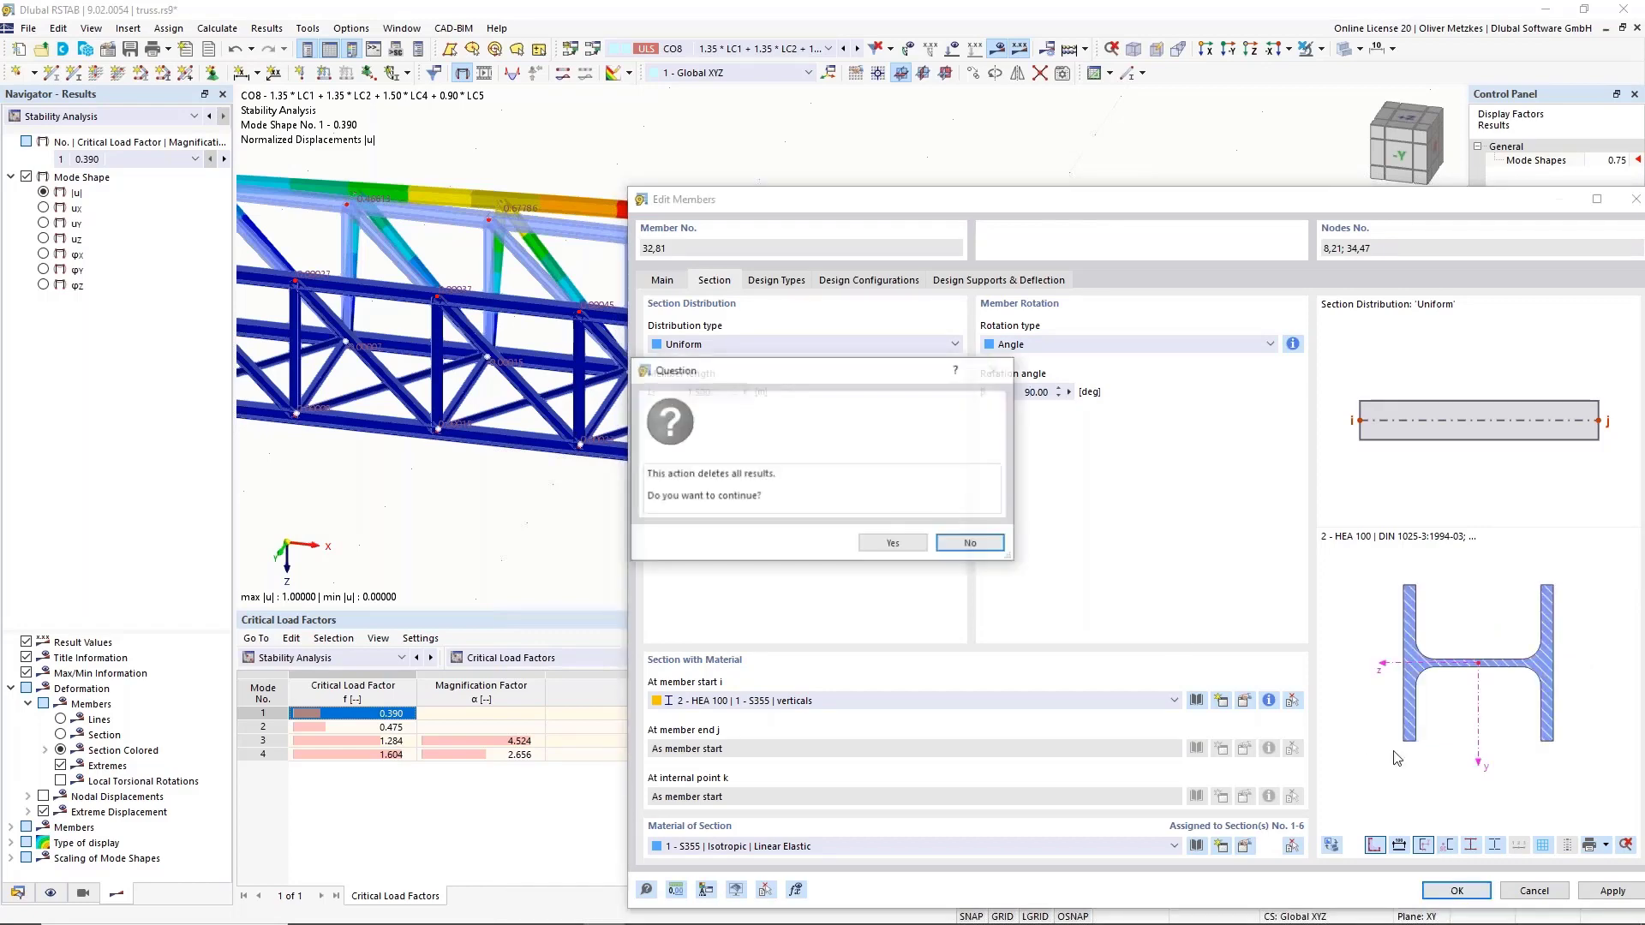
{"action": "left_click", "coordinate": [891, 544]}
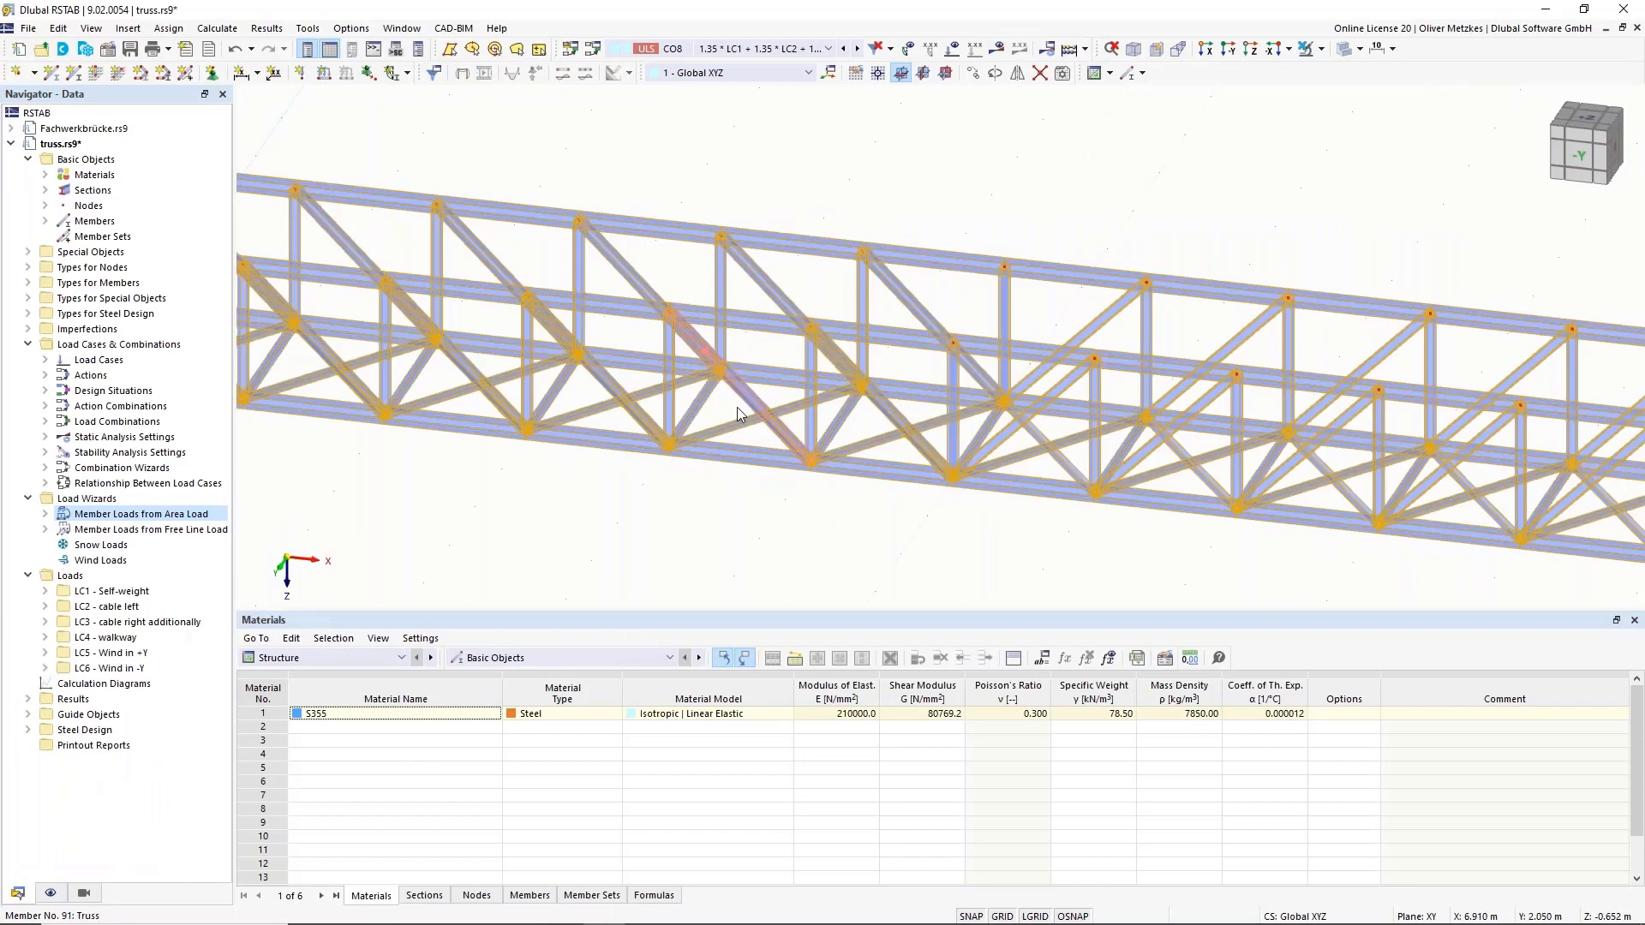
{"action": "left_click", "coordinate": [718, 410]}
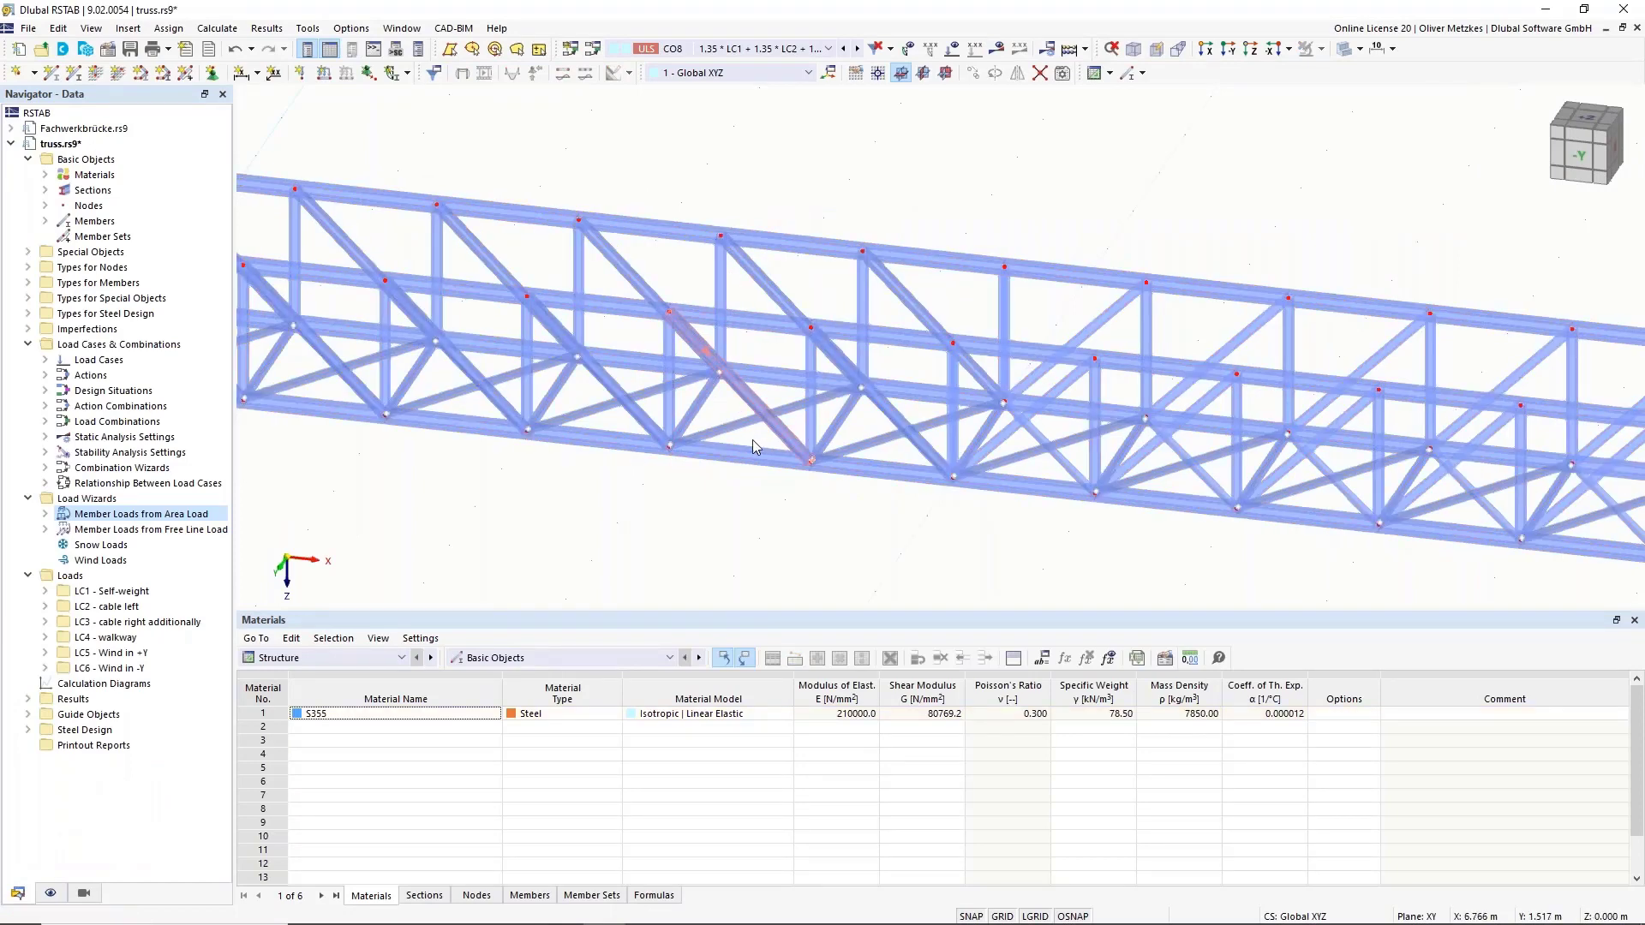
Untick the Hinges option for member 104 and confirm the edit.
{"action": "mouse_move", "coordinate": [938, 550]}
{"action": "middle_mouse_down", "text": "ctrl"}
{"action": "mouse_move", "coordinate": [981, 536]}
{"action": "mouse_move", "coordinate": [945, 558]}
{"action": "middle_mouse_up", "text": "ctrl"}
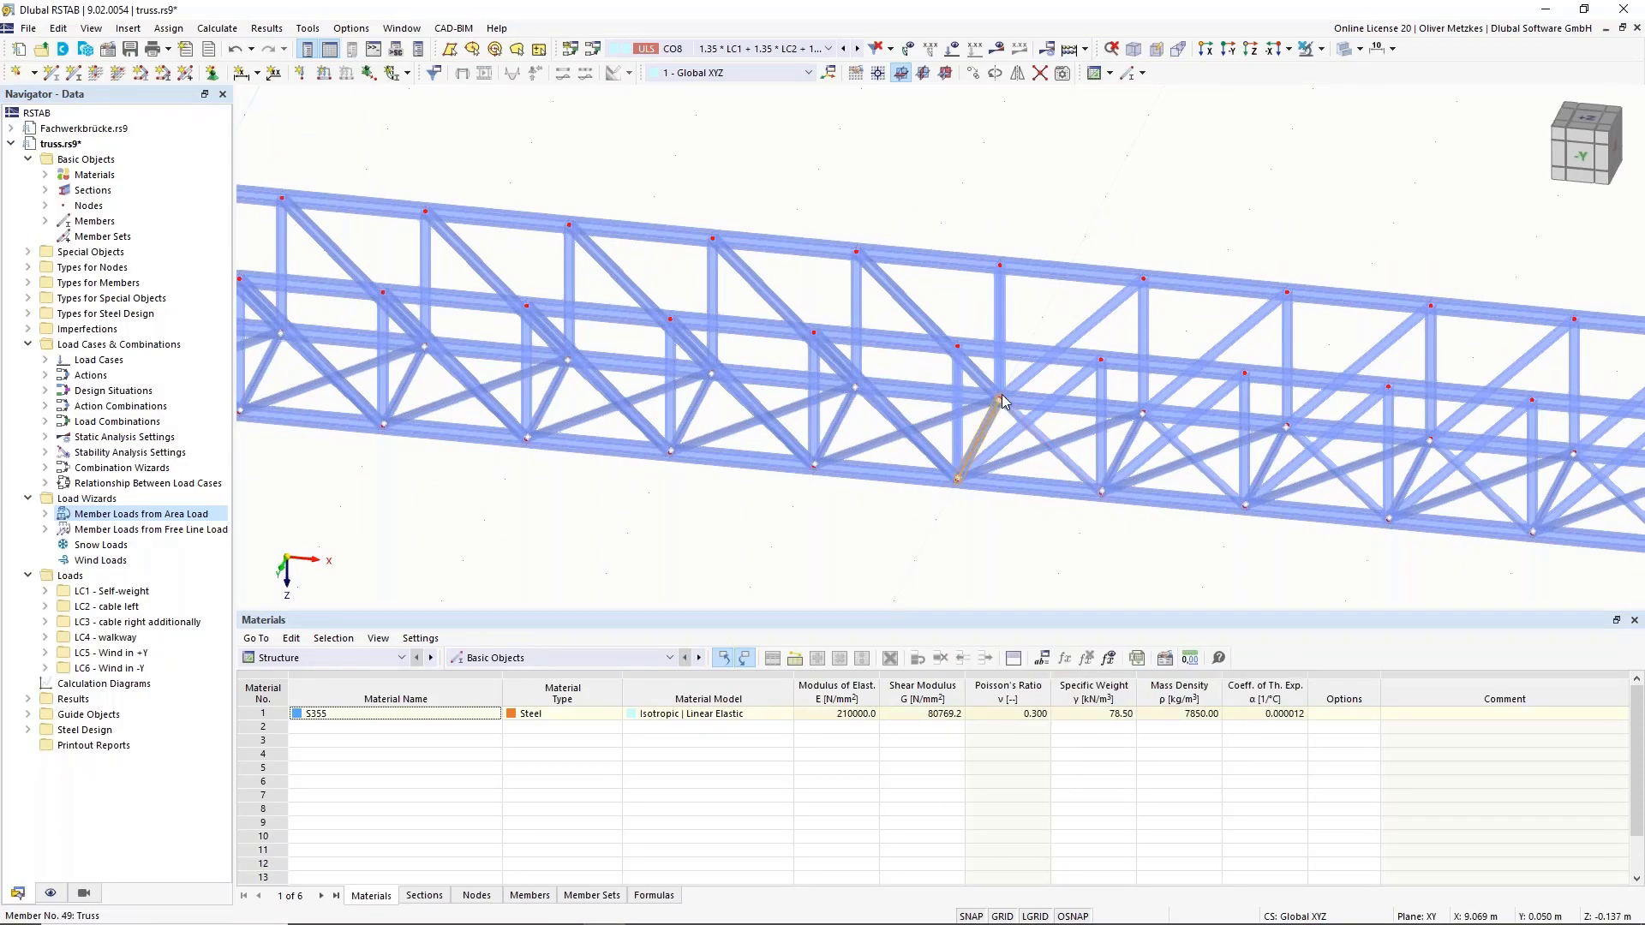
{"action": "double_click", "coordinate": [1010, 462]}
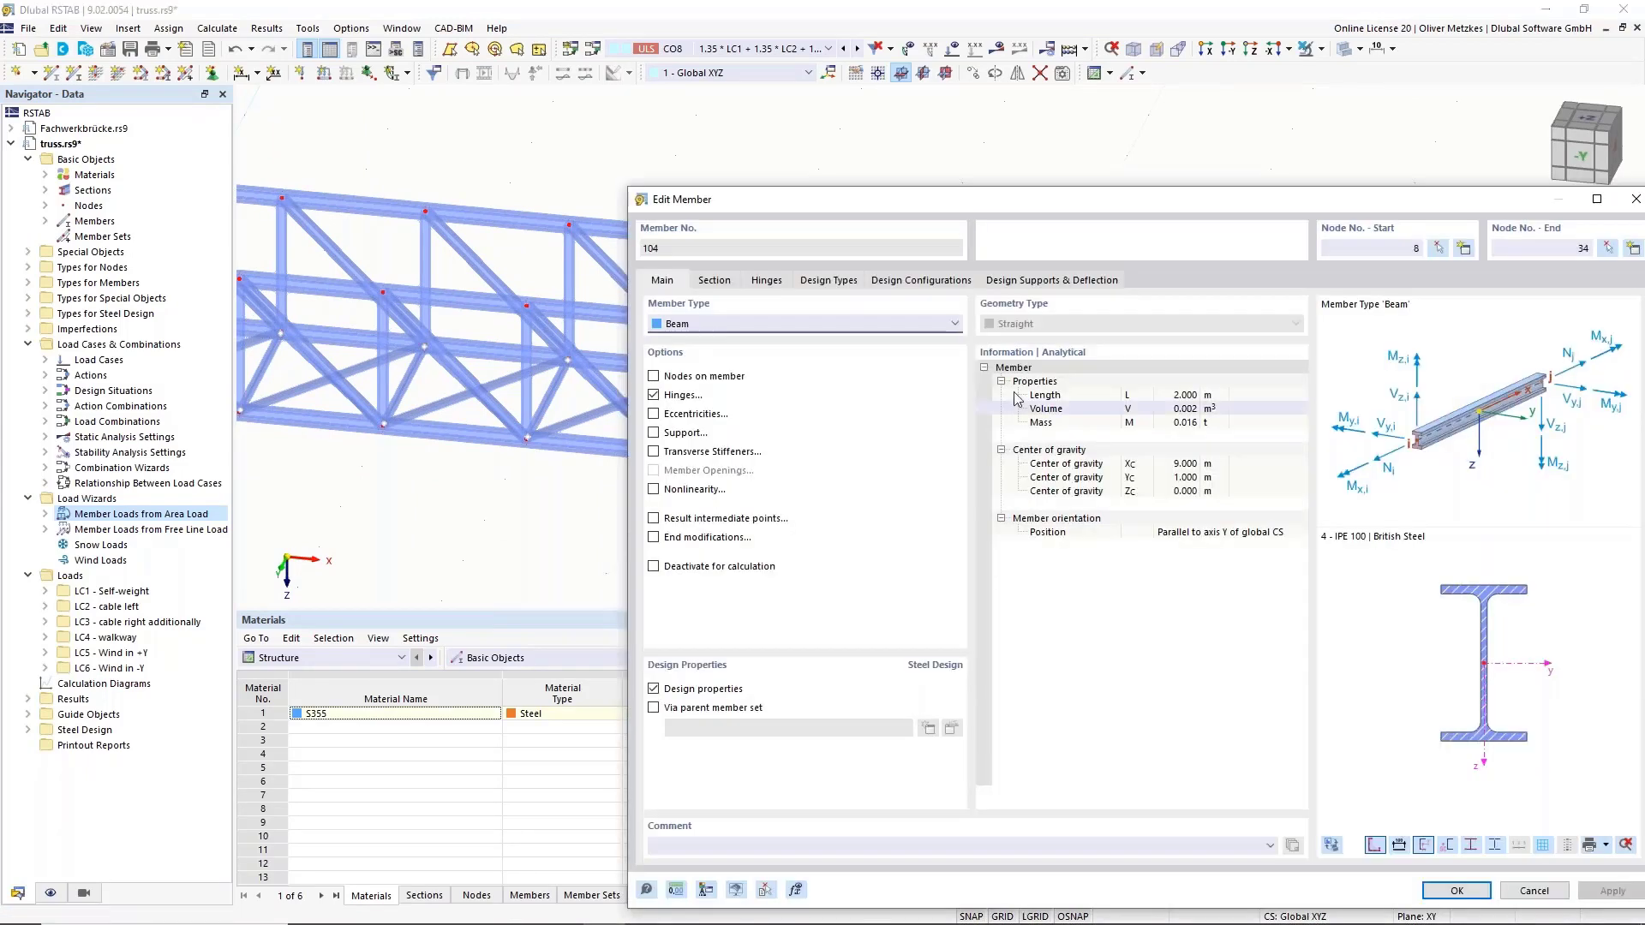
{"action": "left_click", "coordinate": [654, 395]}
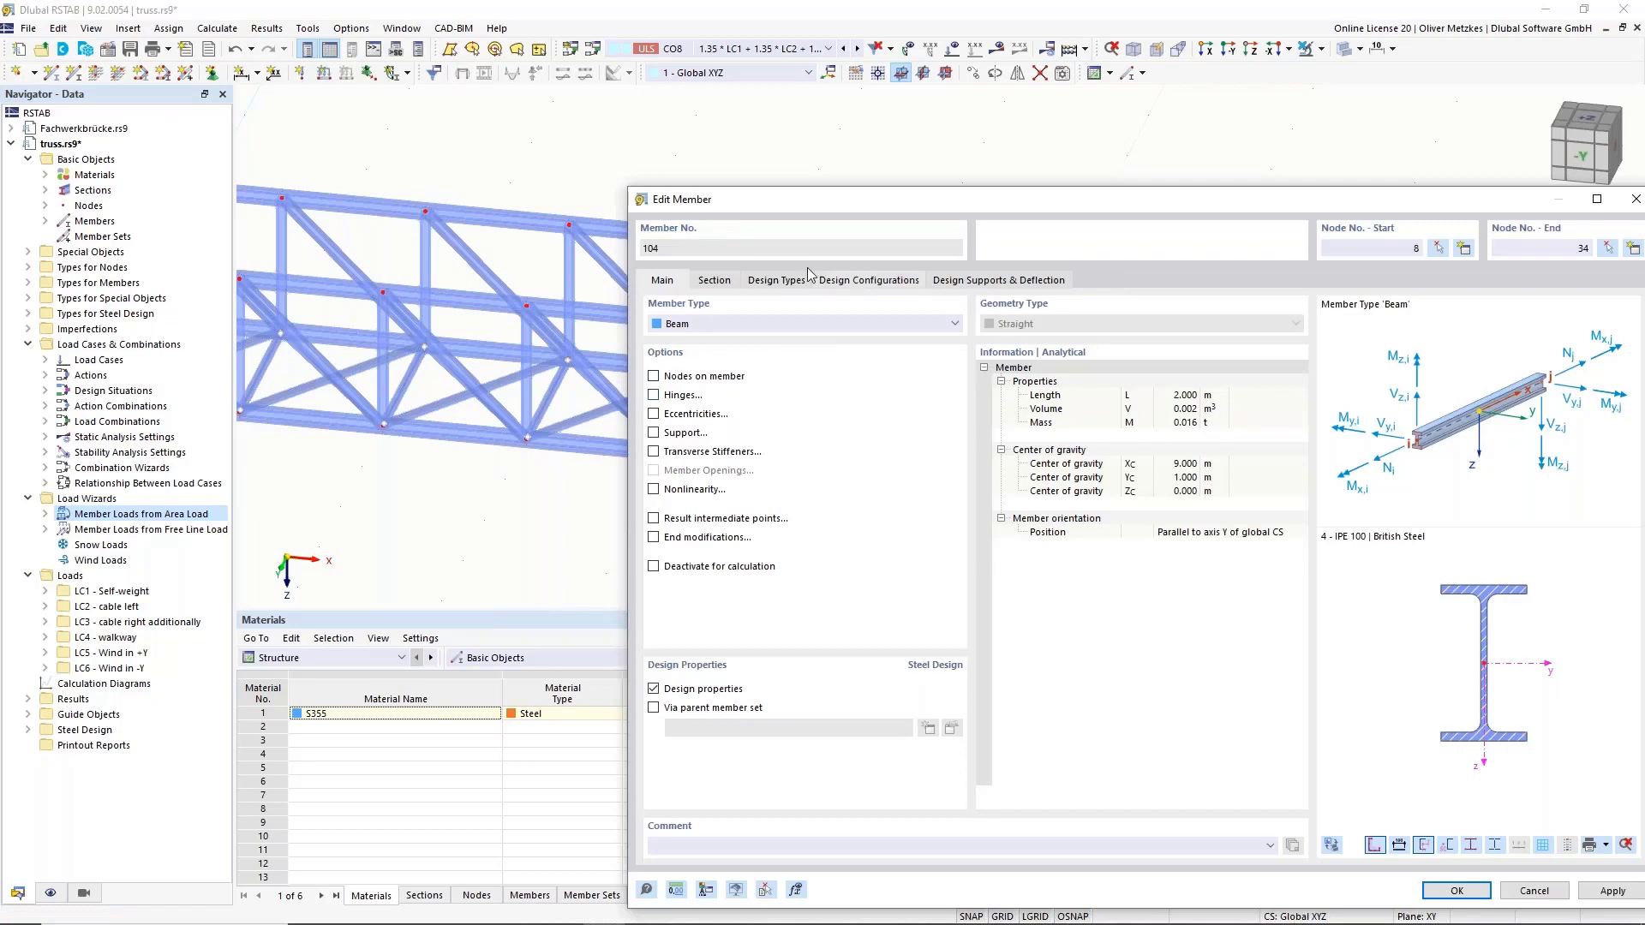
{"action": "left_click_drag", "start_coordinate": [809, 200], "coordinate": [710, 215]}
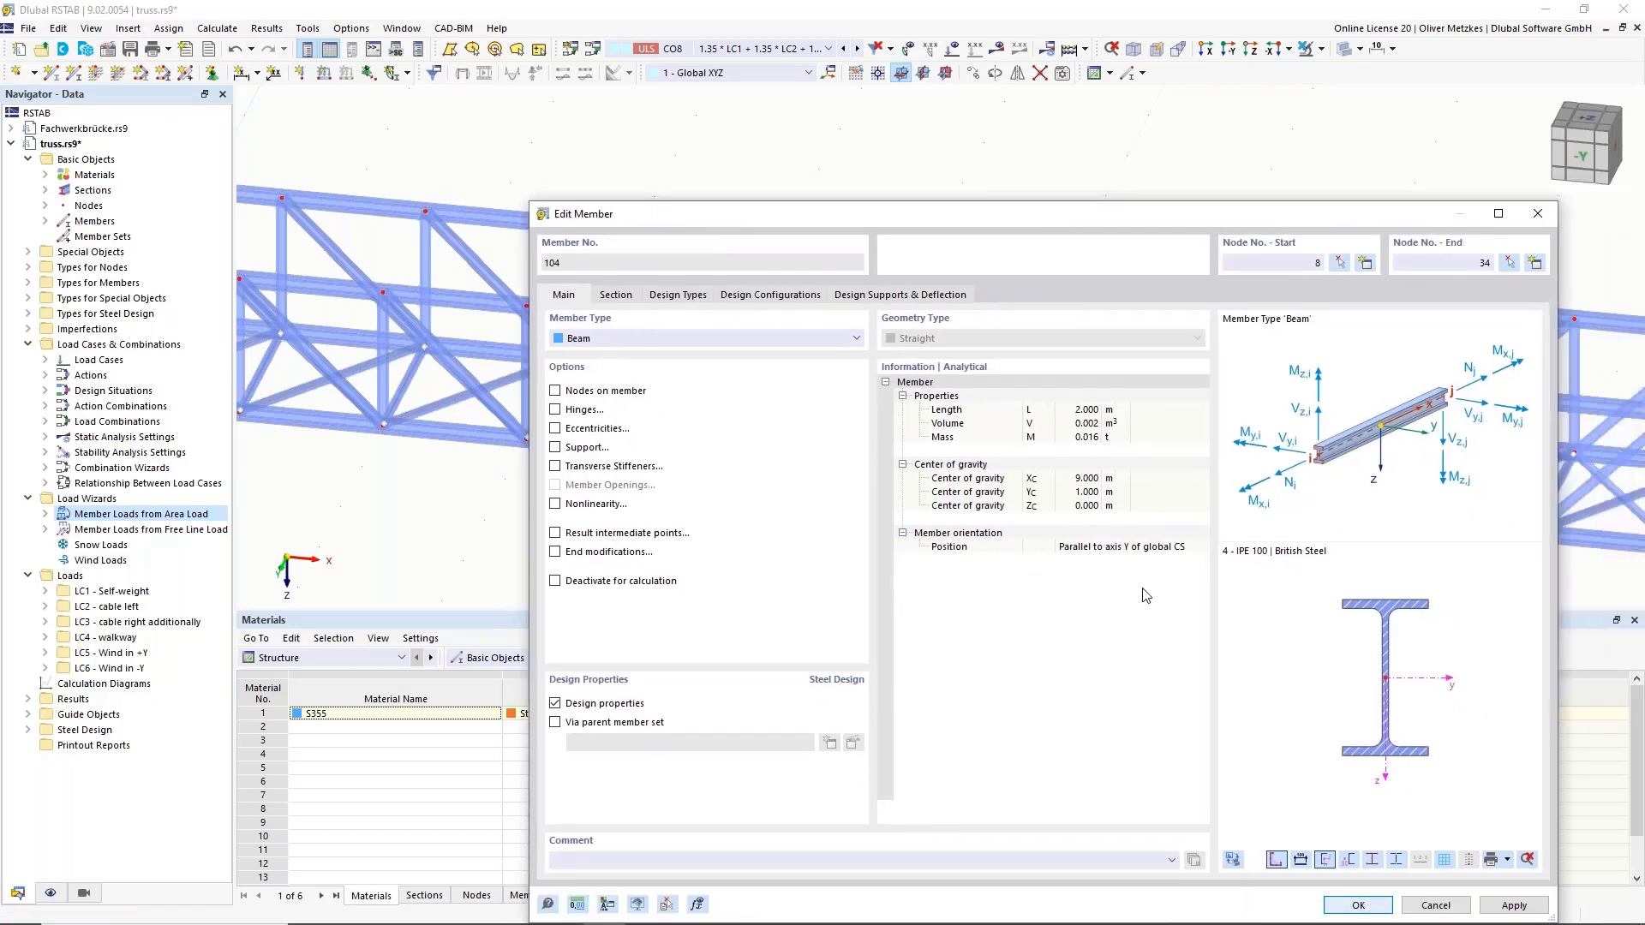
{"action": "key", "text": "Return"}
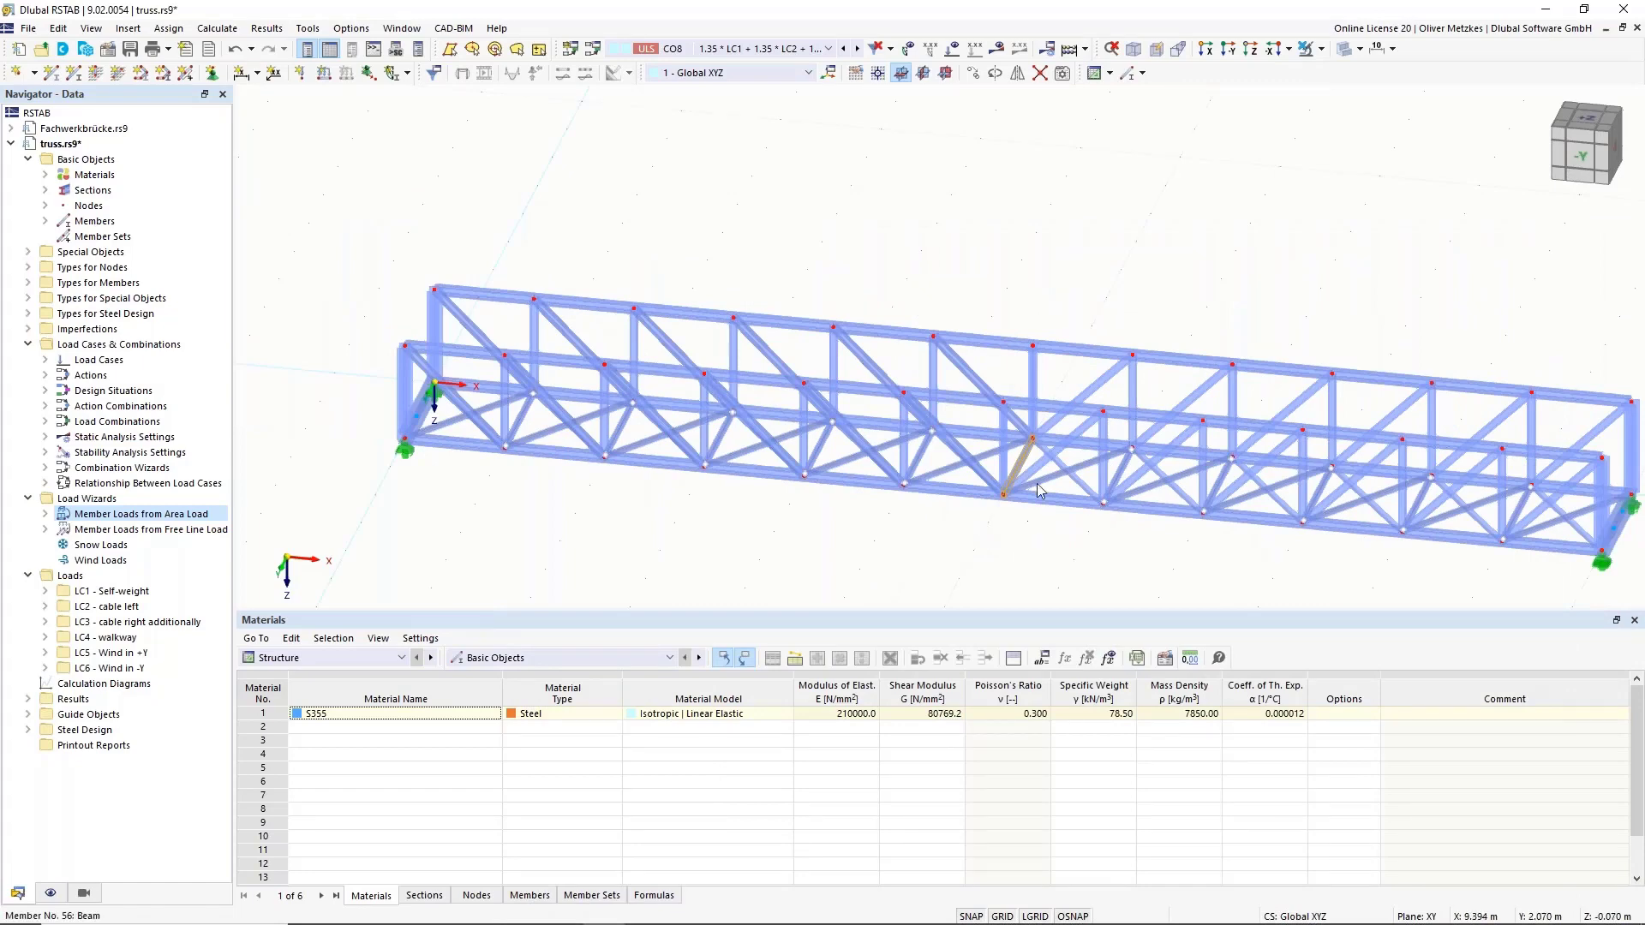
{"action": "middle_click_drag", "start_coordinate": [1036, 483], "coordinate": [558, 480]}
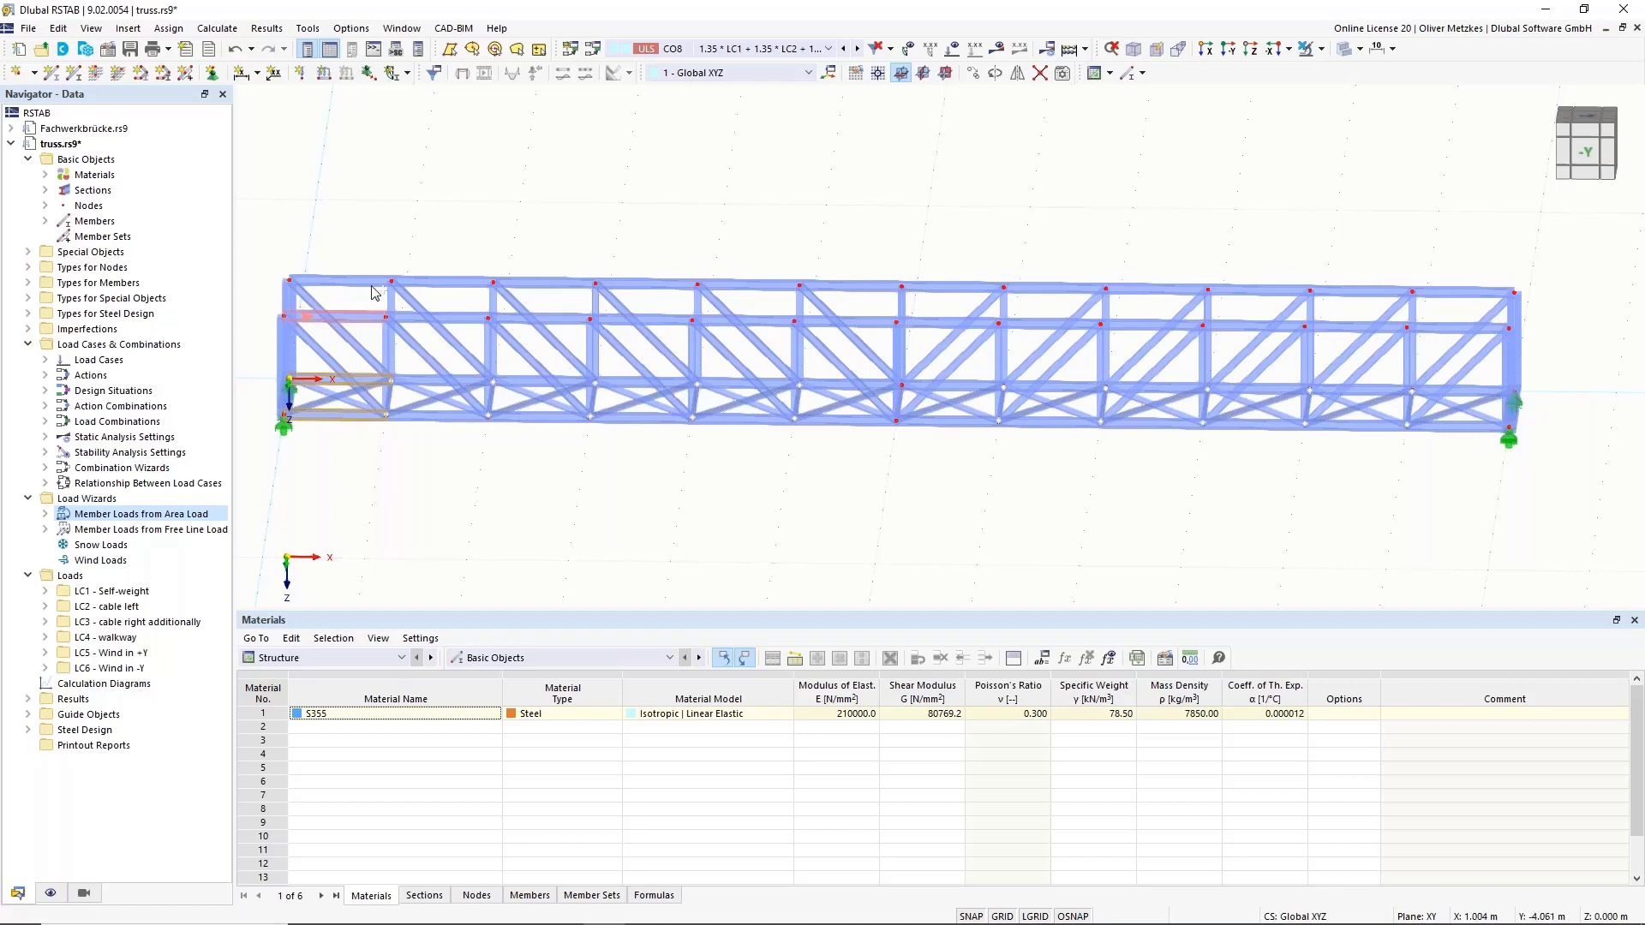
Enable hinges on the left-end members and assign hinge 1 - Local xyz at the member start.
{"action": "scroll", "coordinate": [282, 291], "scroll_direction": "up", "scroll_amount": 4}
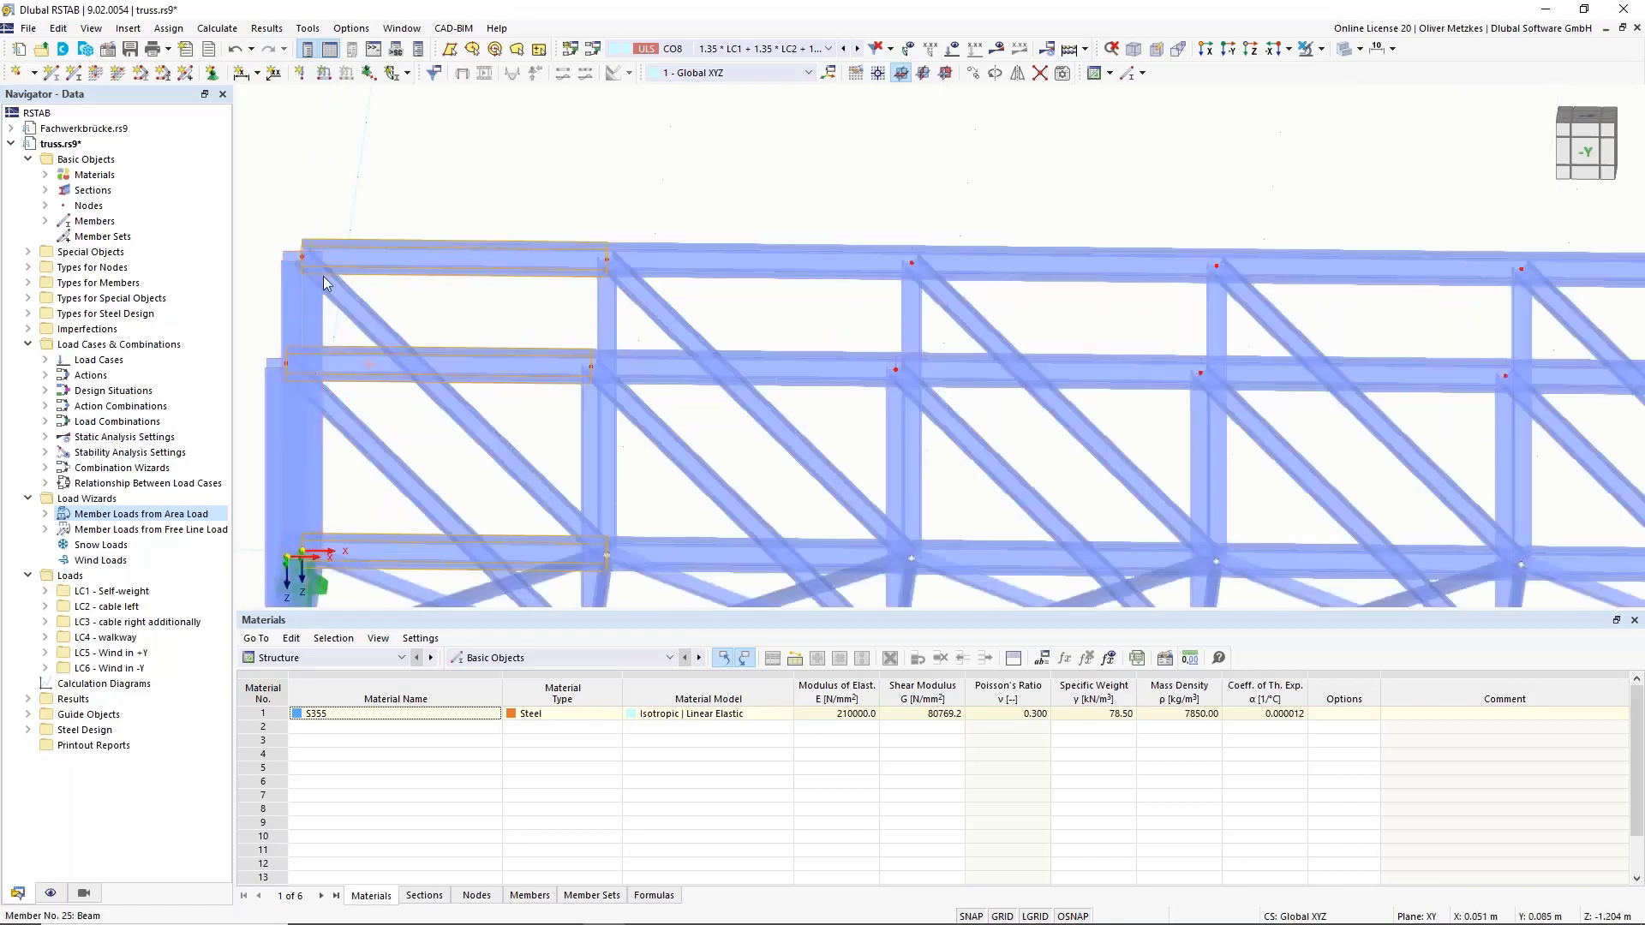
{"action": "scroll", "coordinate": [514, 327], "scroll_direction": "down", "scroll_amount": 3}
{"action": "right_click", "coordinate": [533, 333]}
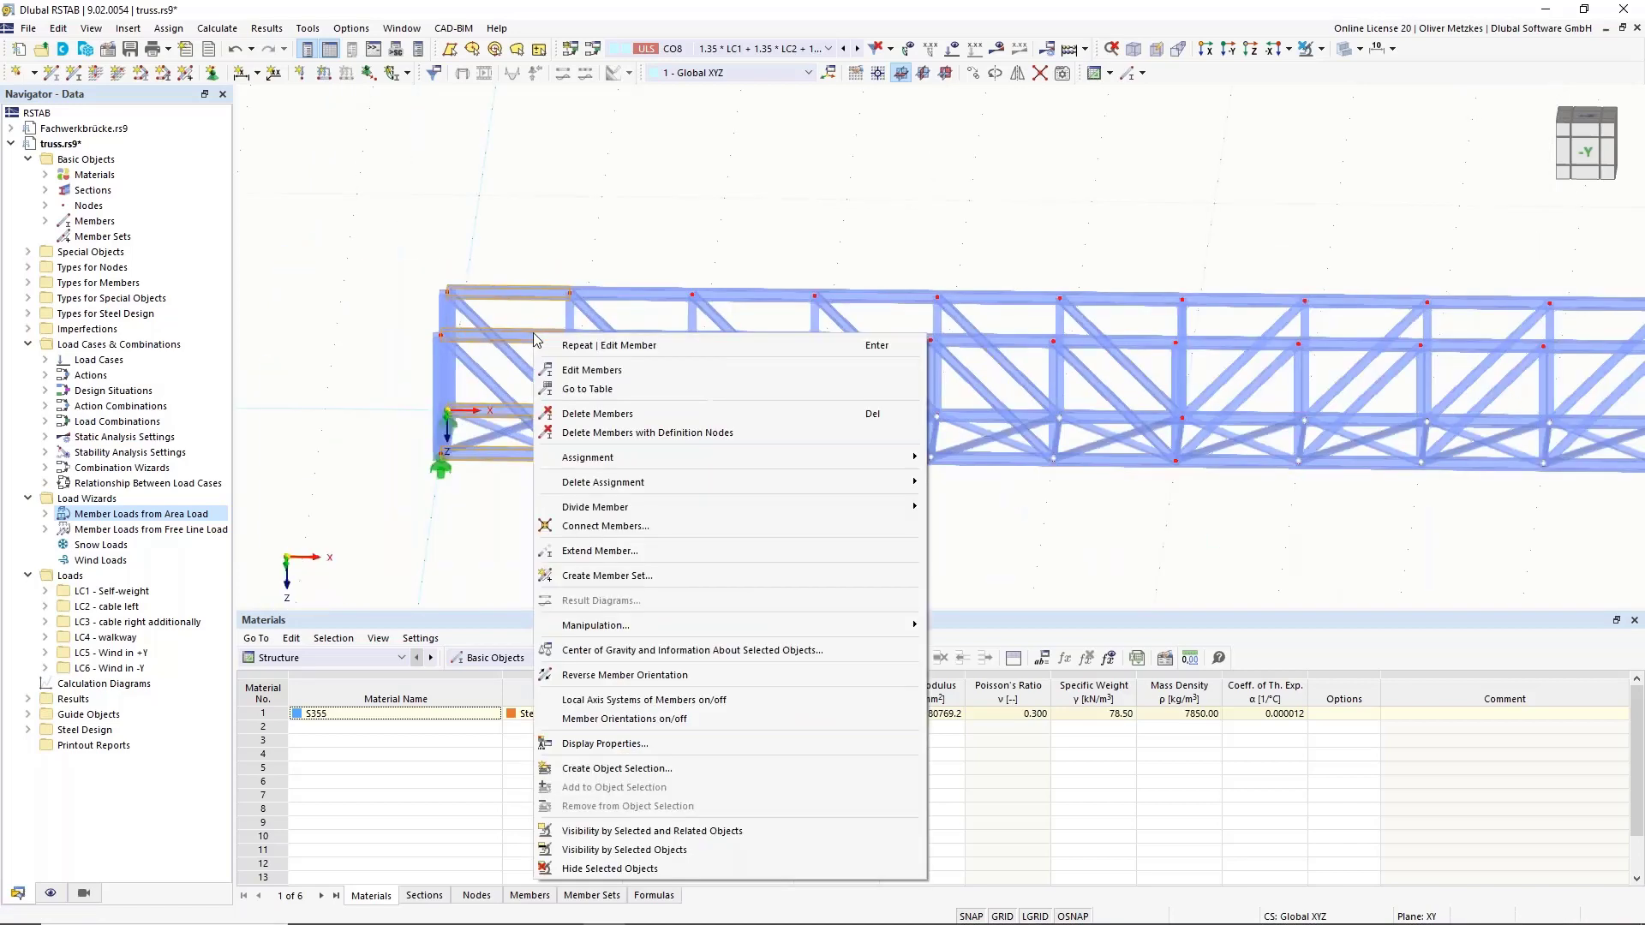
{"action": "left_click", "coordinate": [602, 374]}
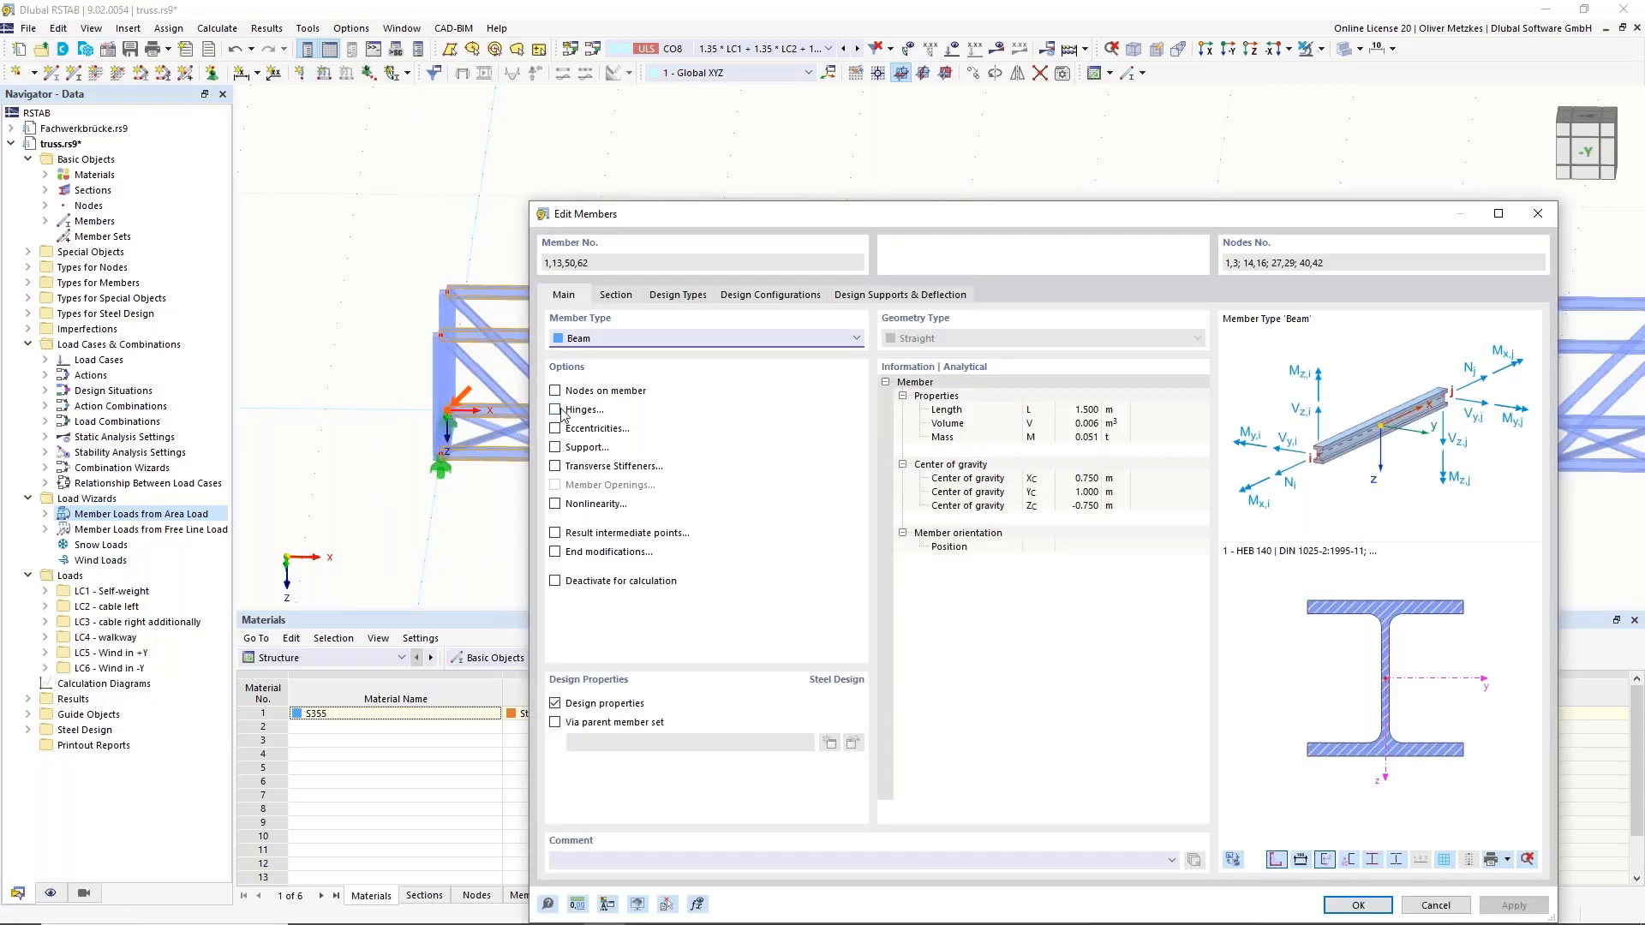
{"action": "left_click", "coordinate": [556, 410]}
{"action": "left_click", "coordinate": [668, 297]}
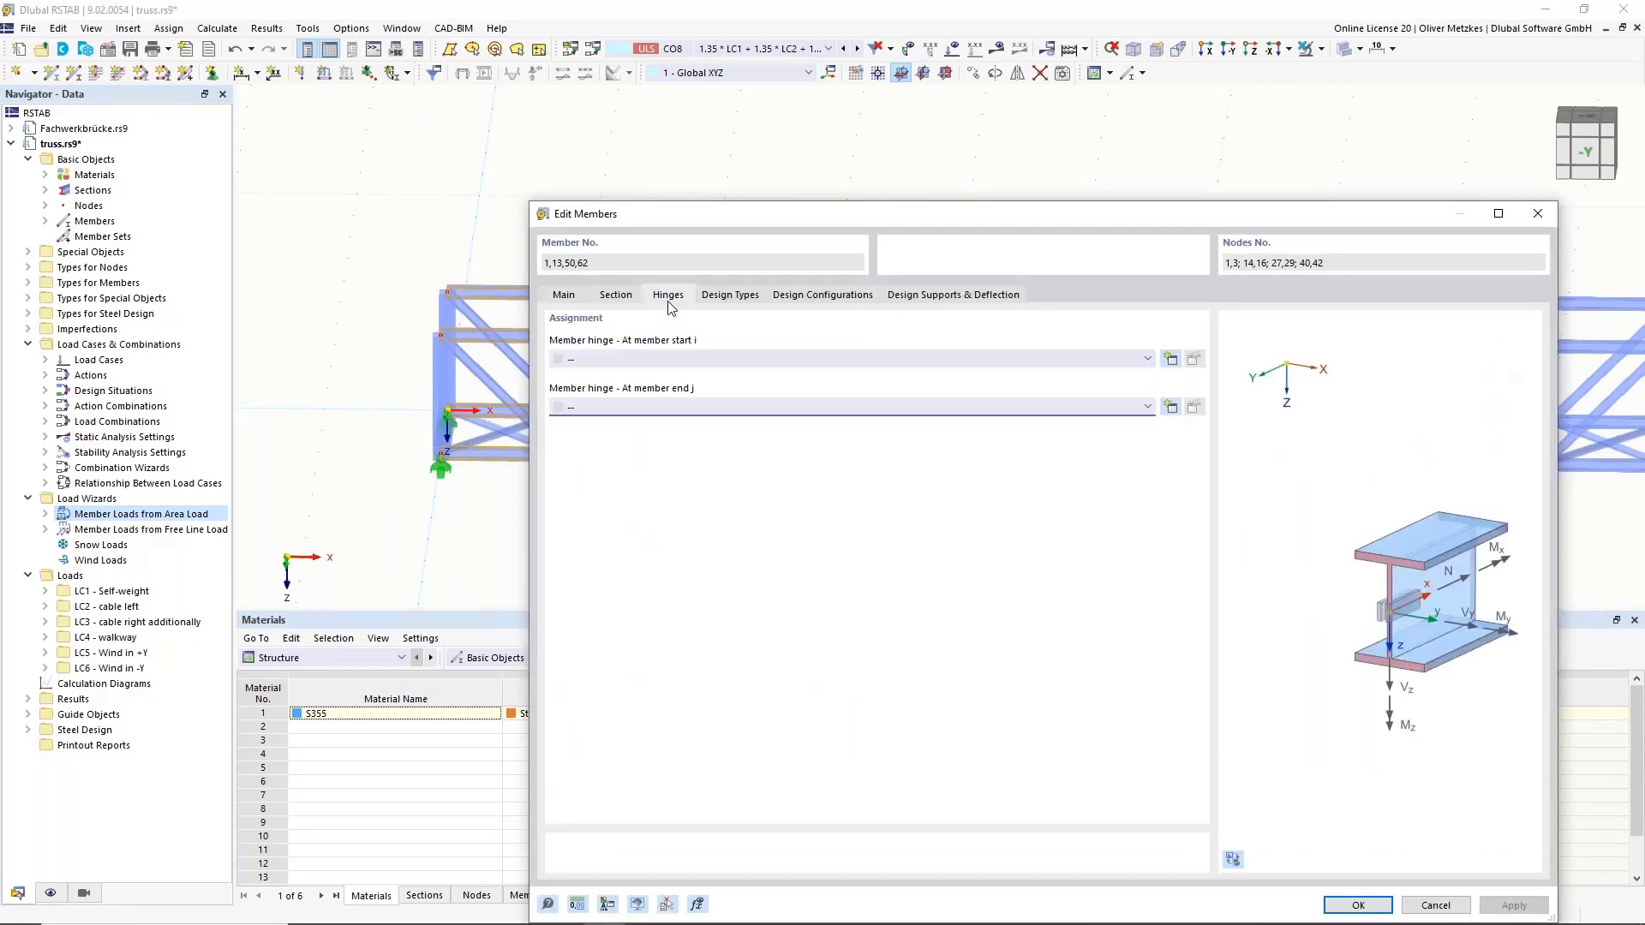
{"action": "left_click", "coordinate": [686, 358]}
{"action": "left_click", "coordinate": [688, 379]}
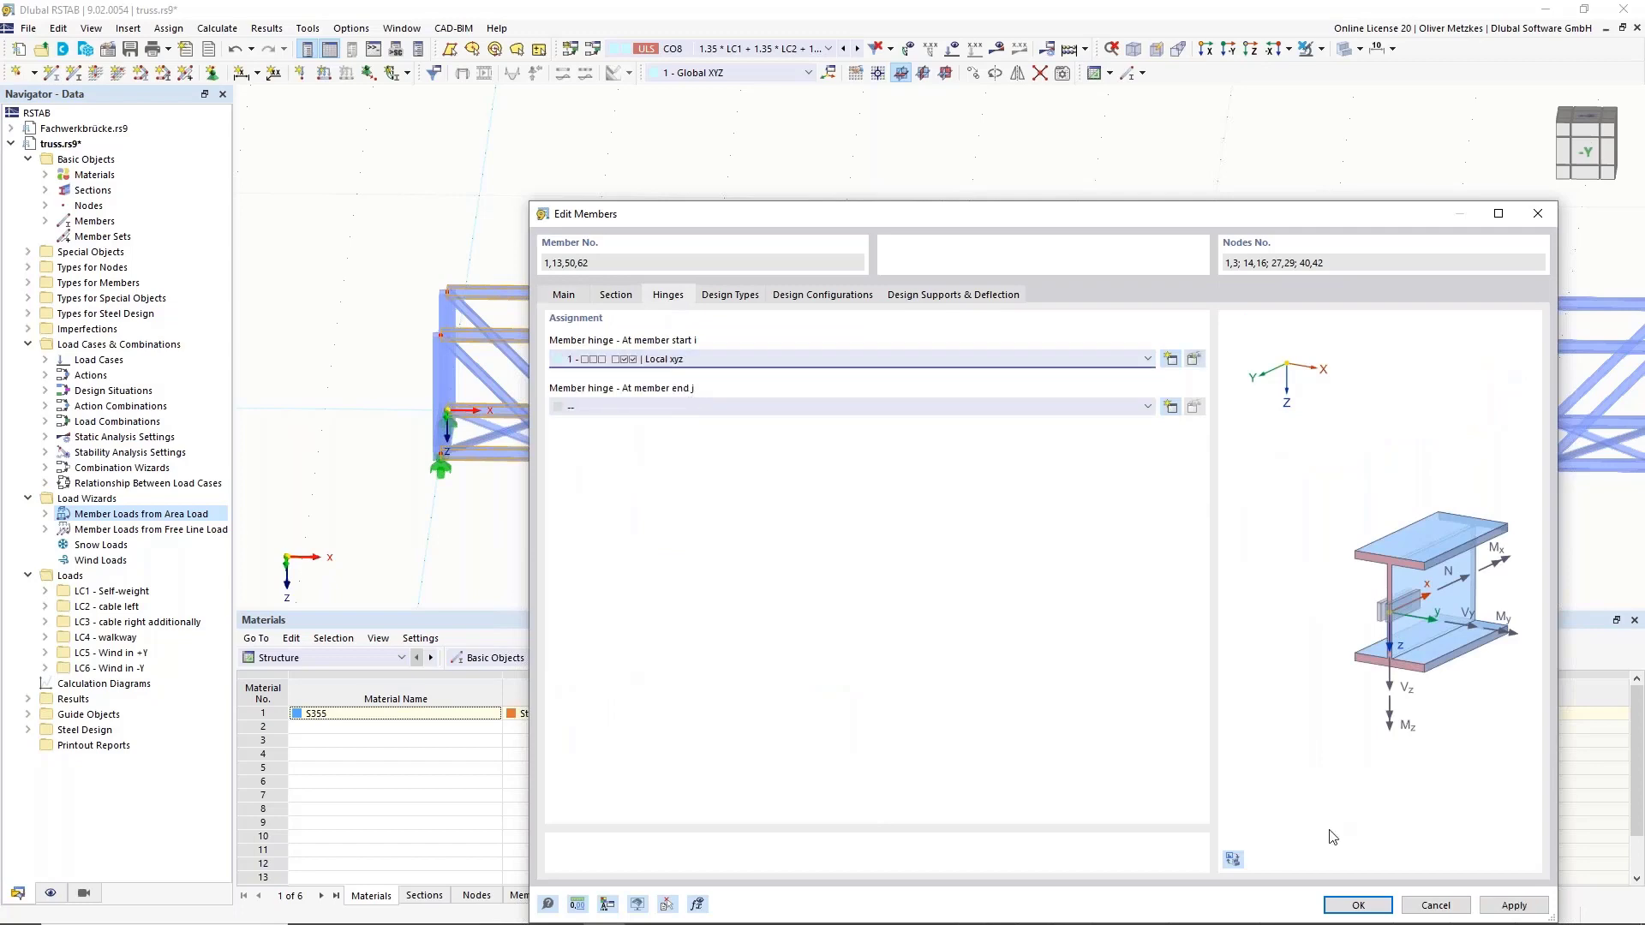
{"action": "key", "text": "Return"}
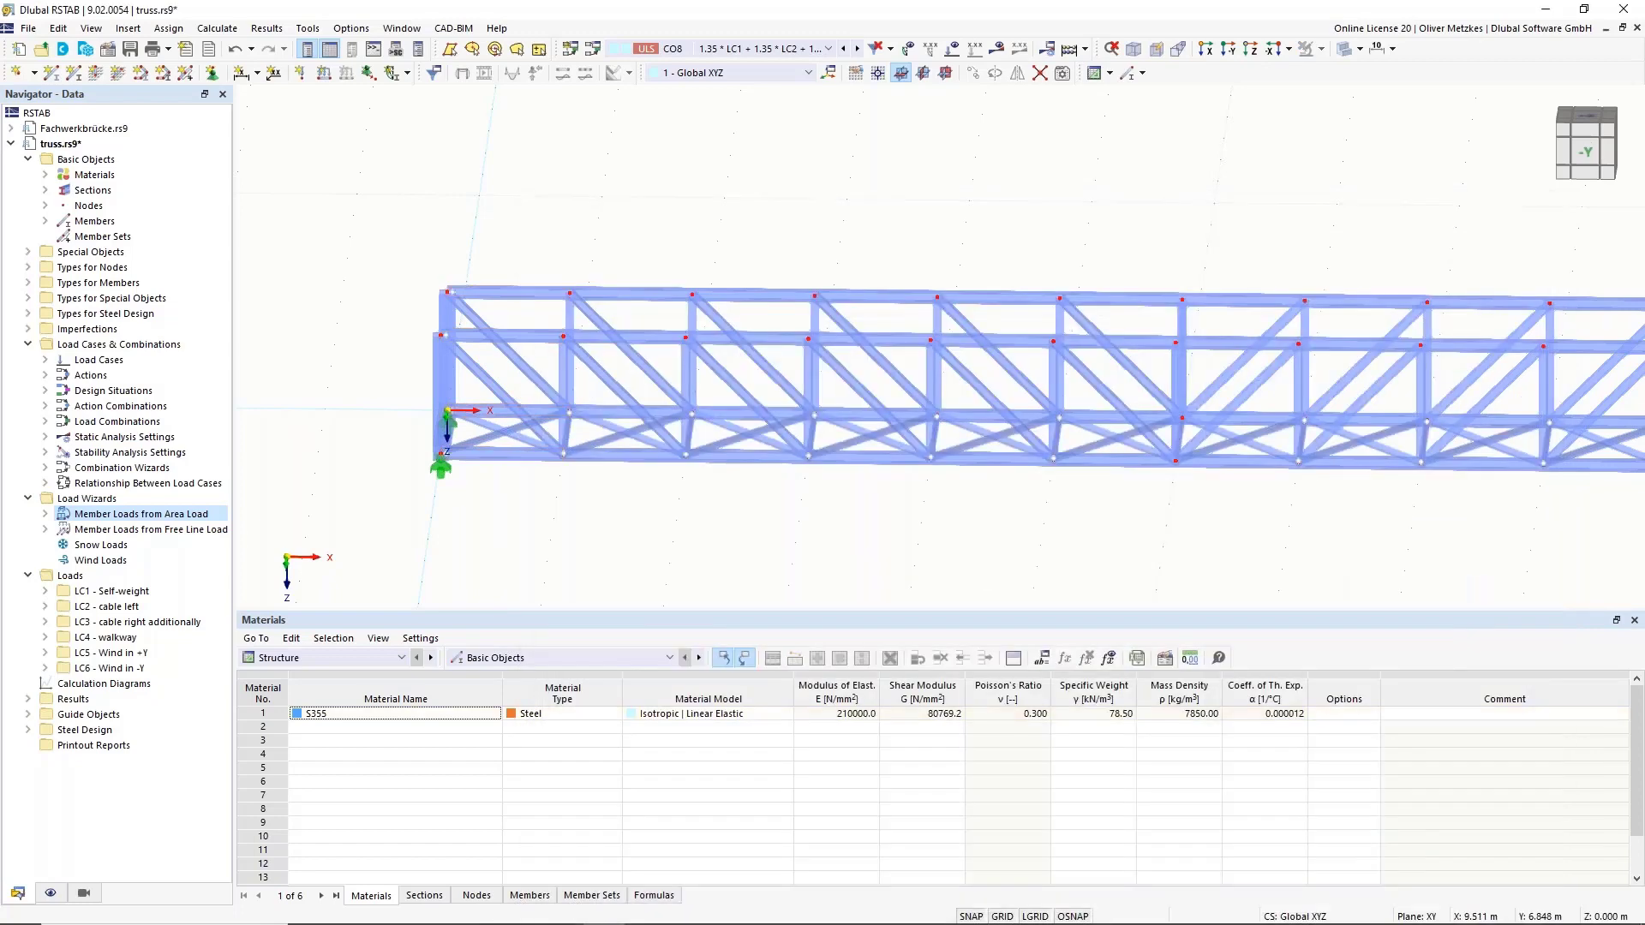
Select the four right-end chords and assign them hinge 1 at member end j.
{"action": "left_click", "coordinate": [1224, 438]}
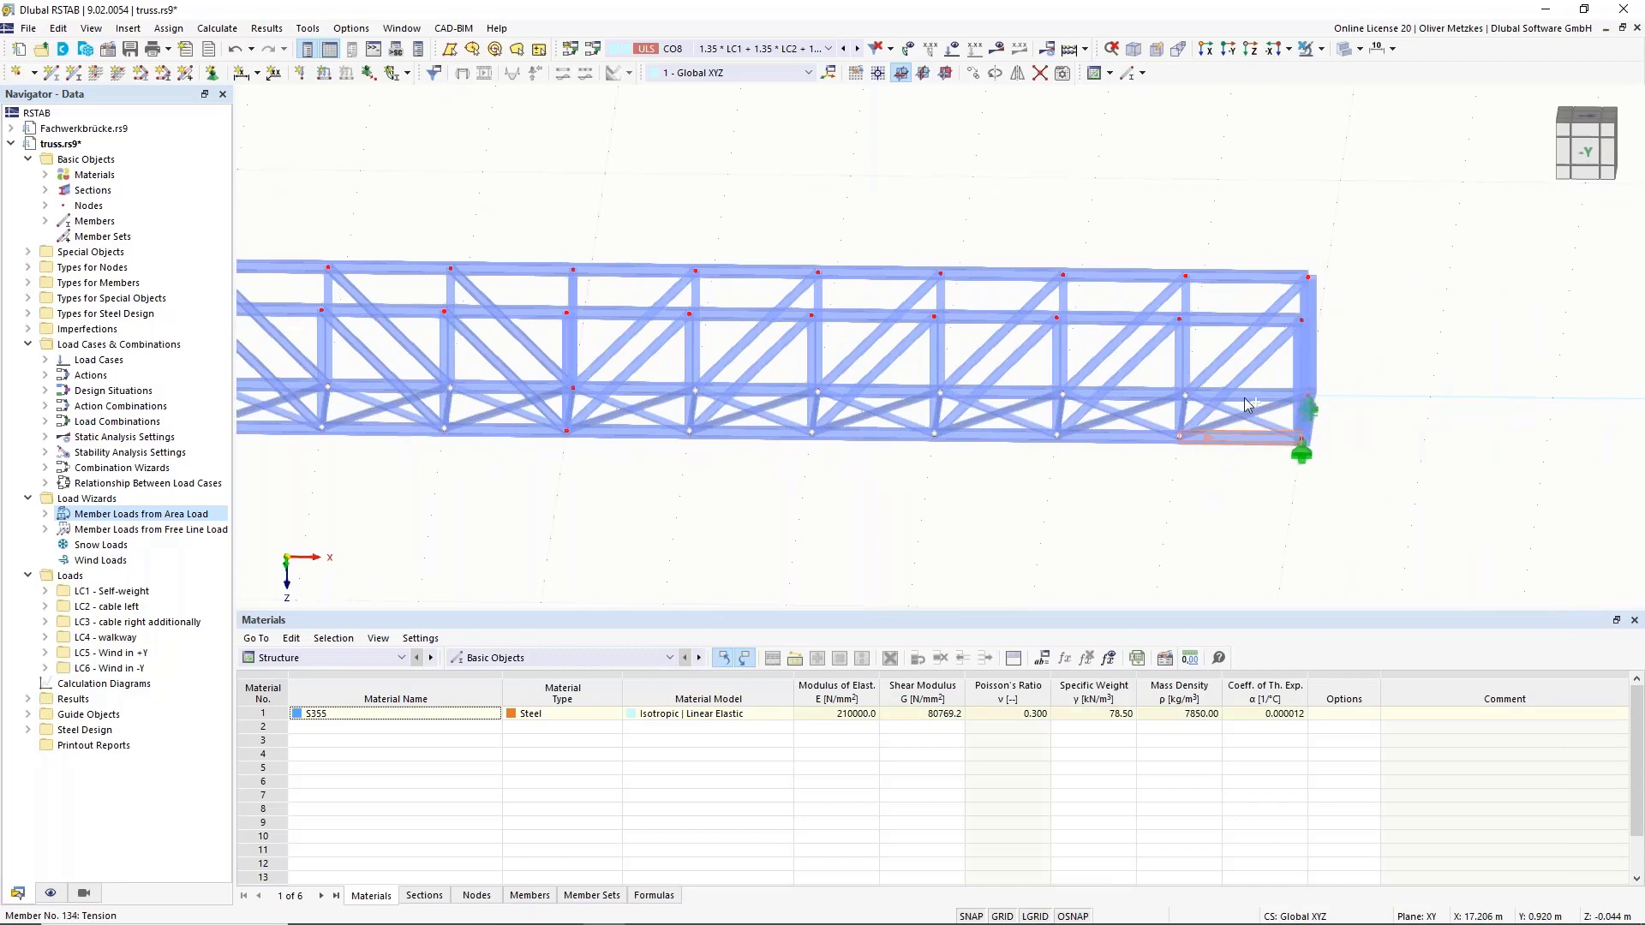
{"action": "left_click", "coordinate": [1247, 397], "text": "ctrl"}
{"action": "left_click", "coordinate": [1242, 321], "text": "ctrl"}
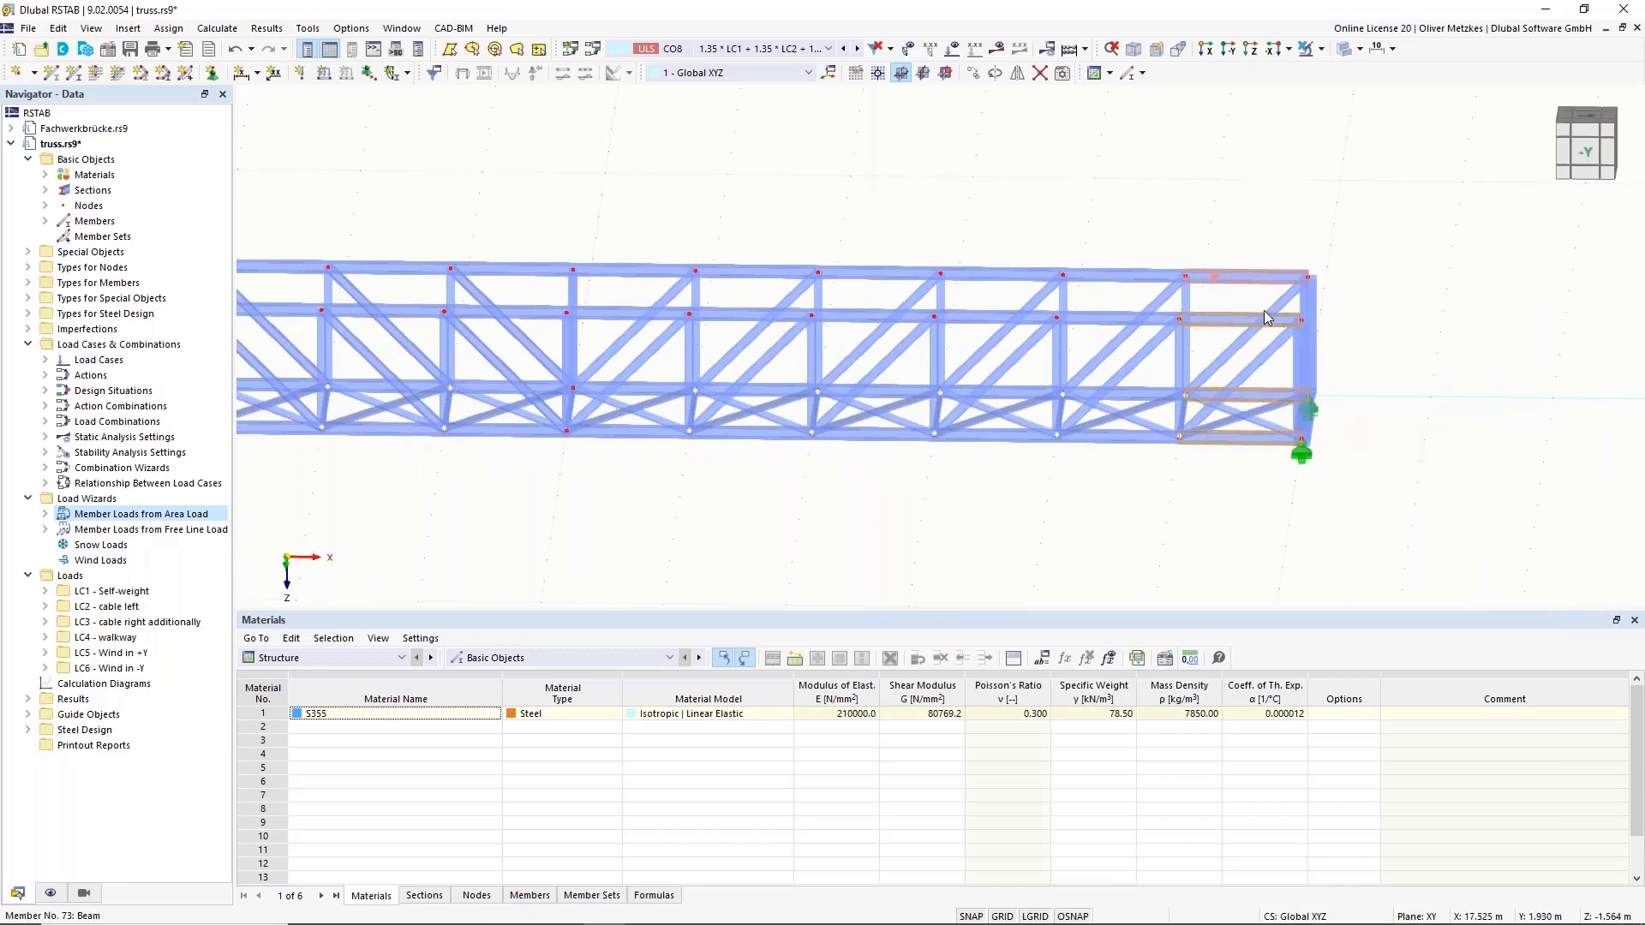
{"action": "left_click", "coordinate": [1225, 278], "text": "ctrl"}
{"action": "right_click", "coordinate": [1233, 270]}
{"action": "left_click", "coordinate": [1278, 297]}
{"action": "left_click", "coordinate": [584, 410]}
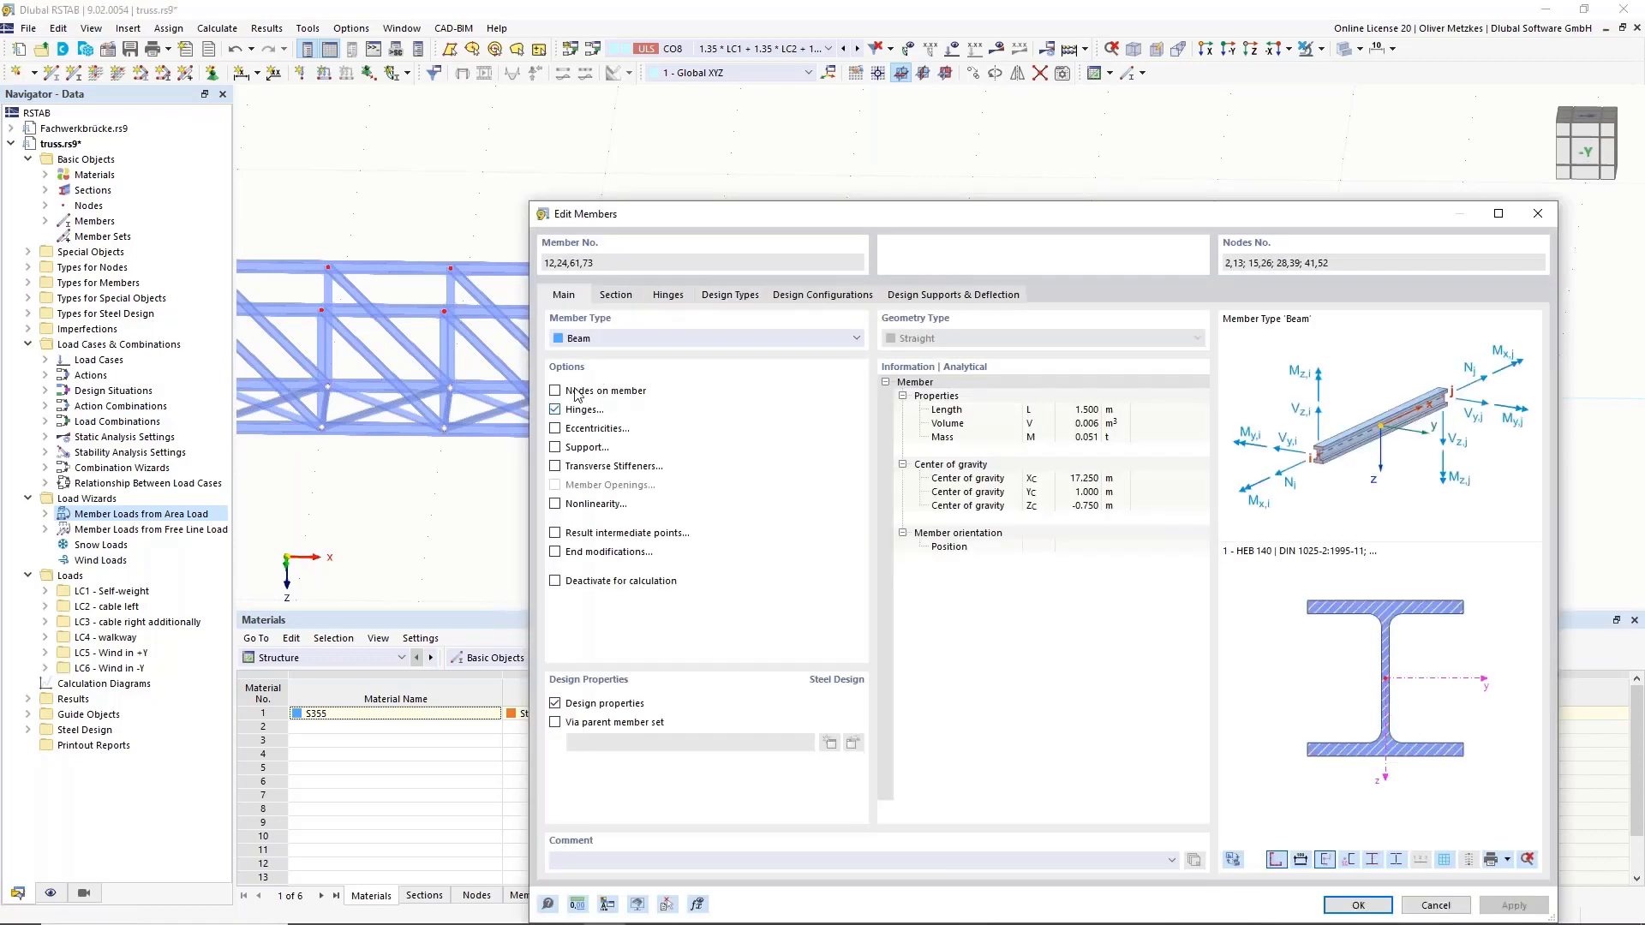
{"action": "left_click", "coordinate": [668, 295]}
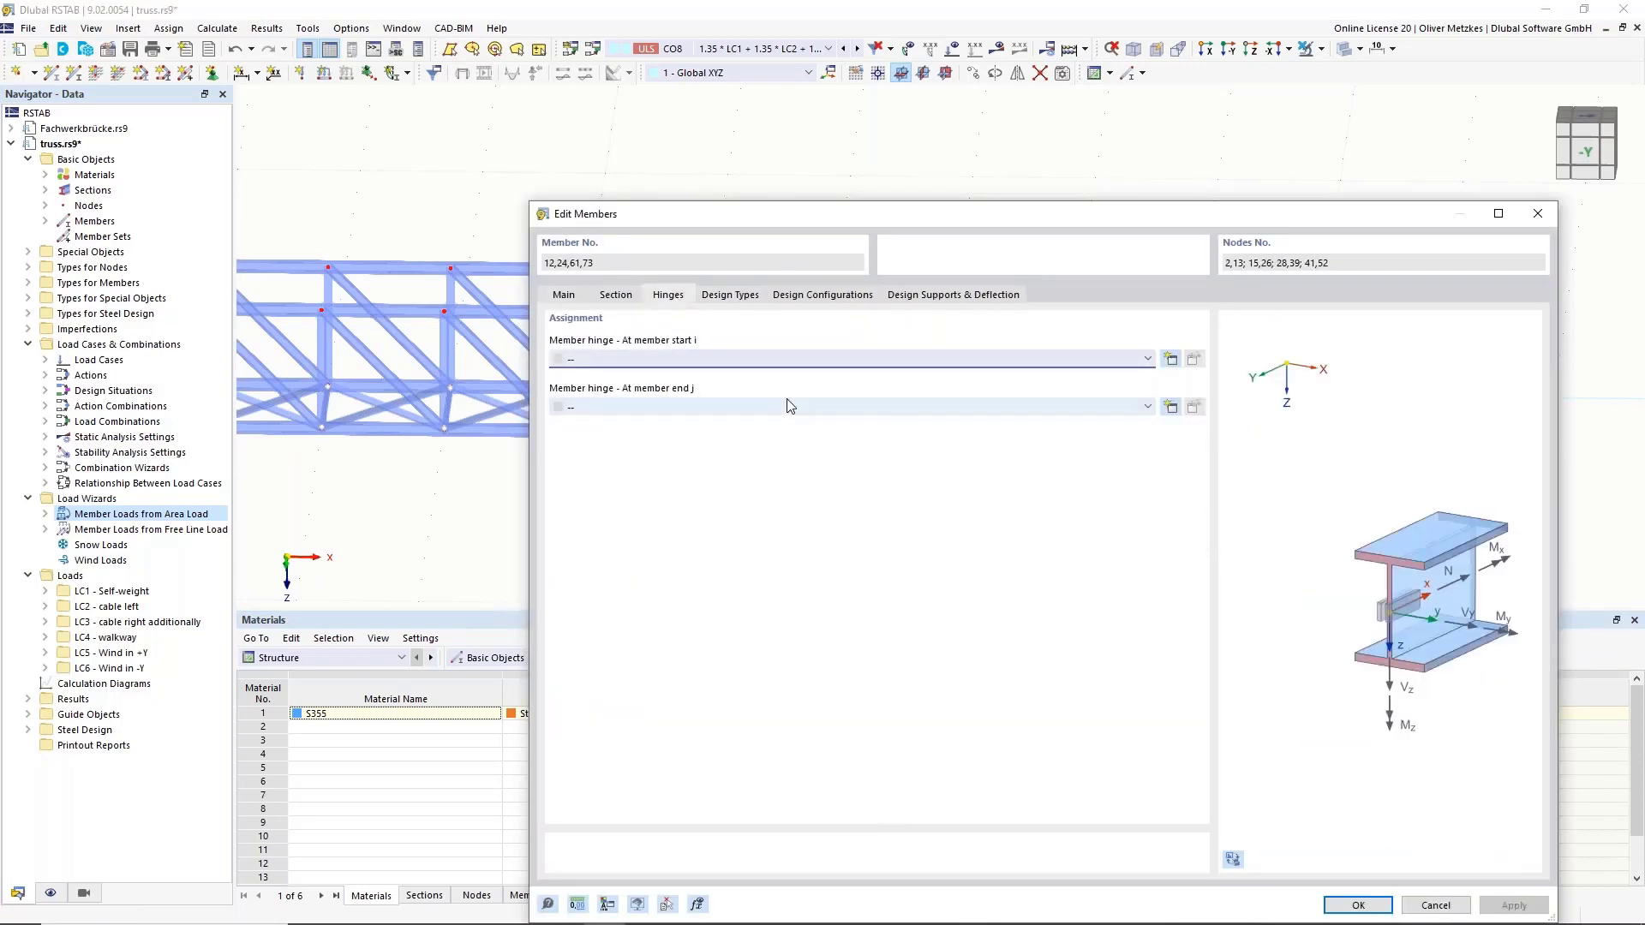
{"action": "left_click", "coordinate": [676, 409]}
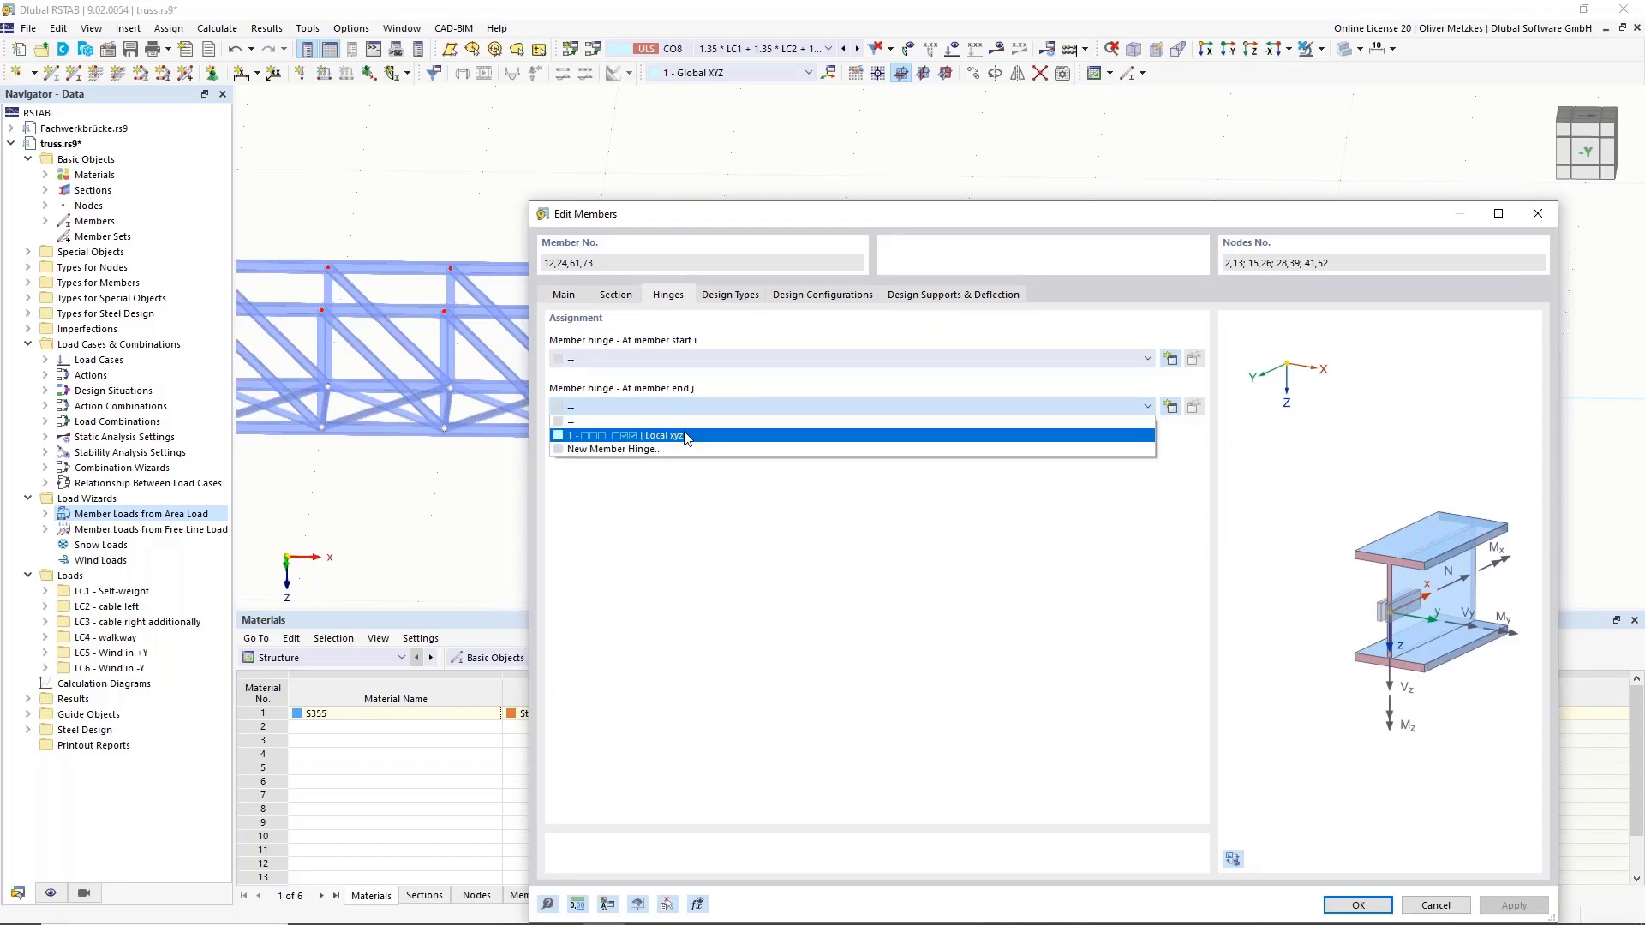
{"action": "left_click", "coordinate": [686, 438]}
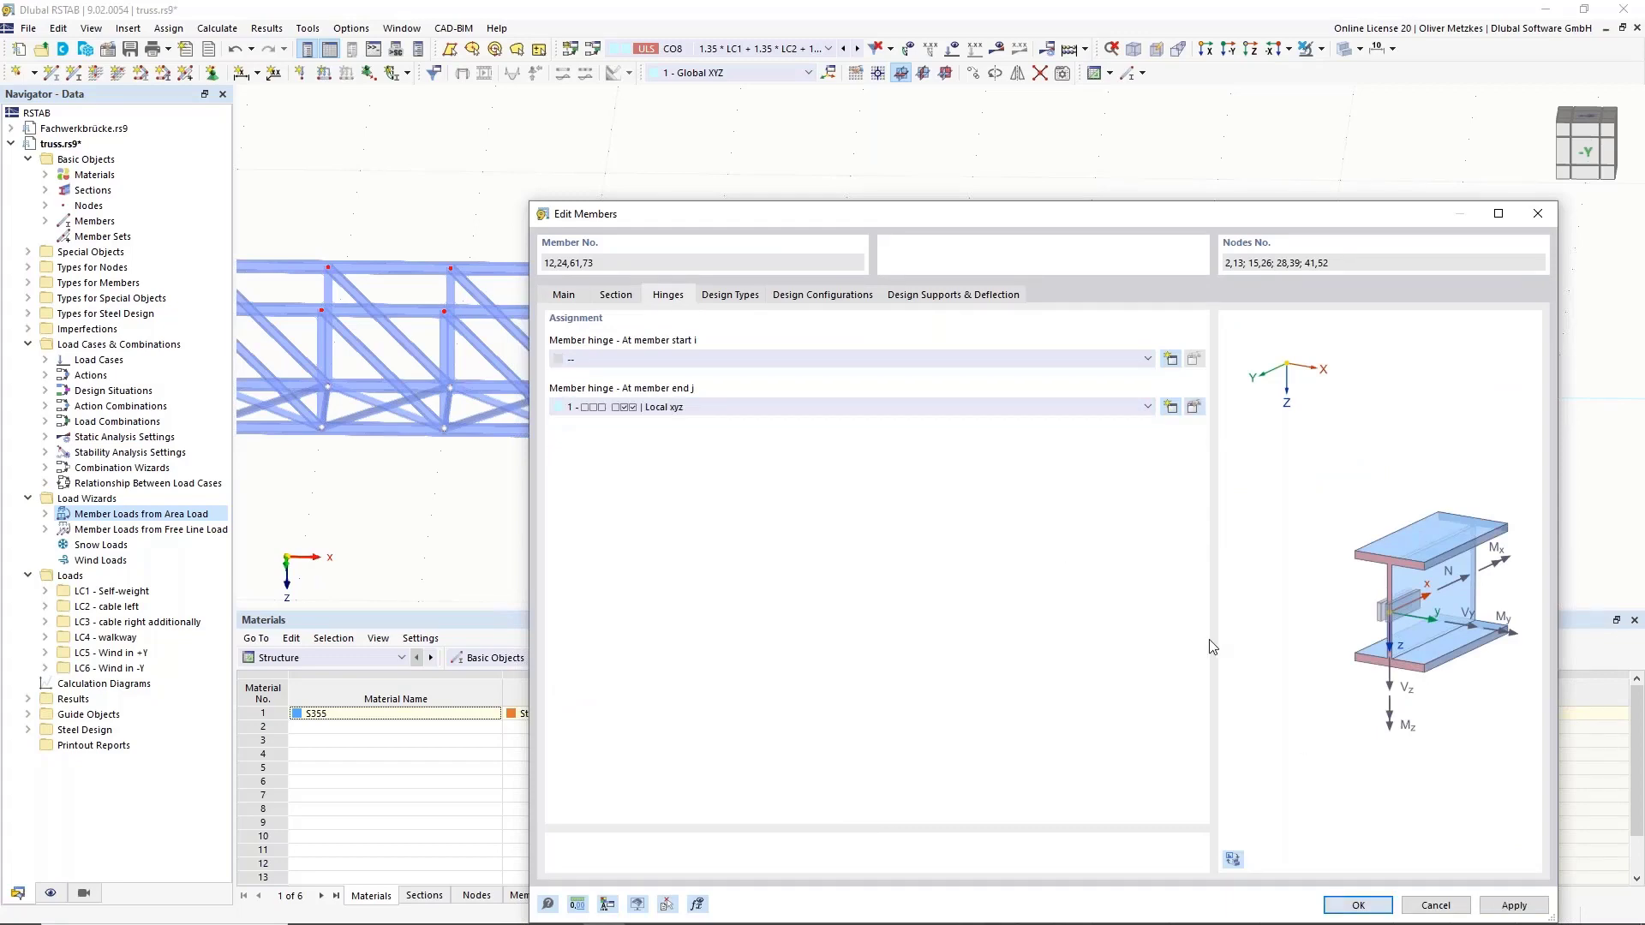
{"action": "left_click", "coordinate": [1358, 906]}
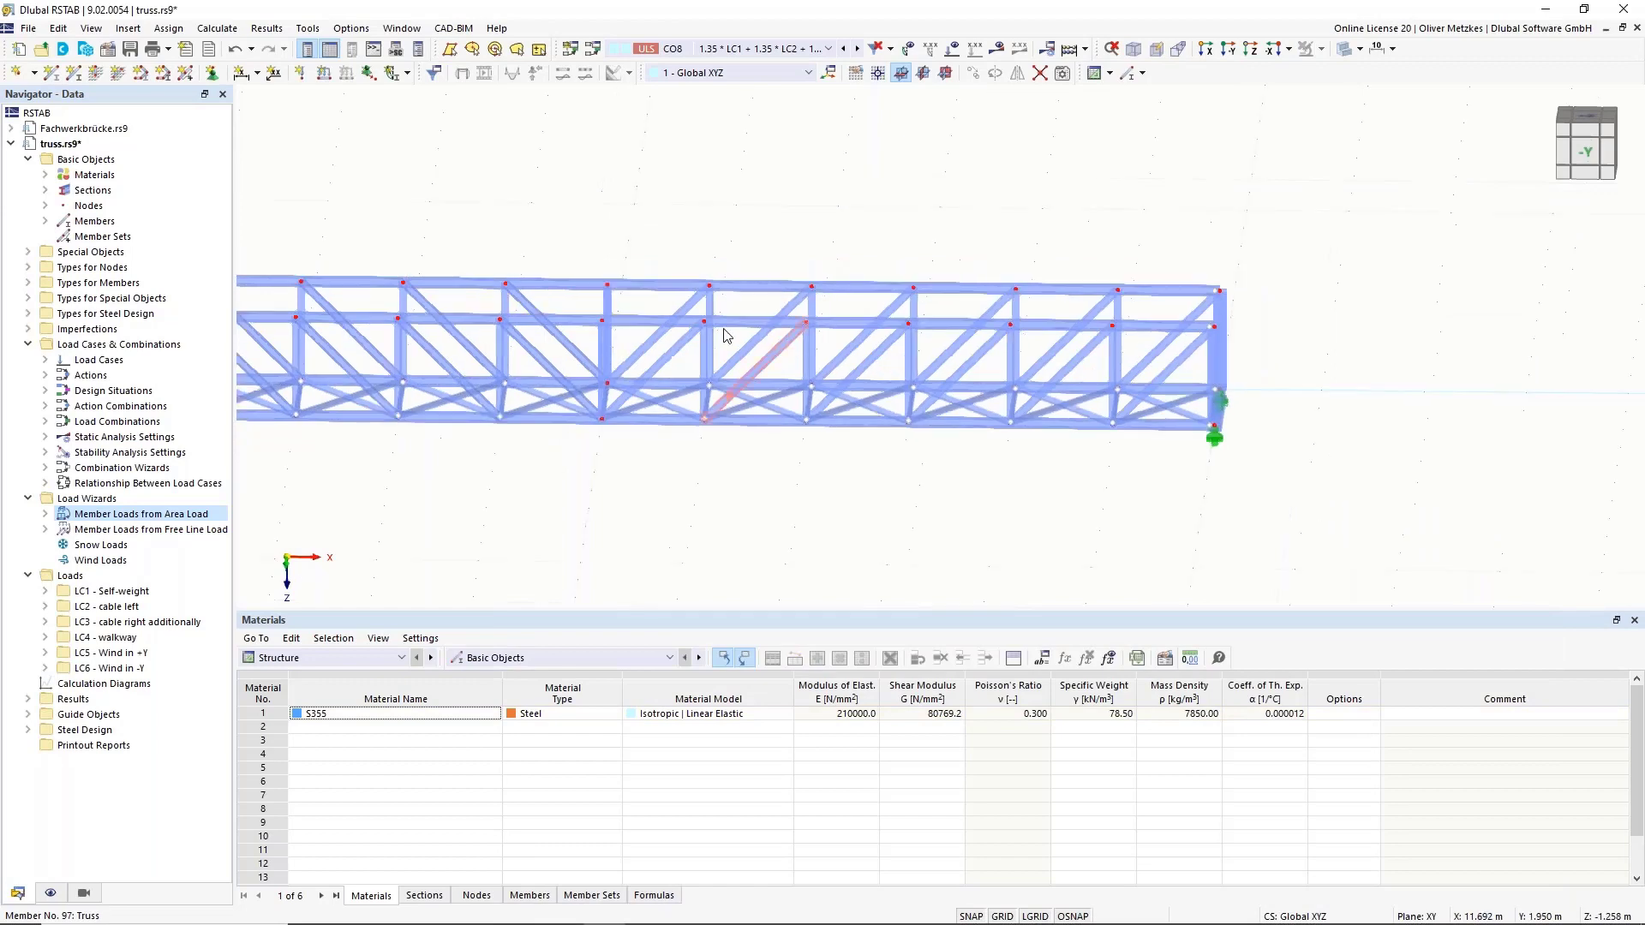
Switch results to DS1, run the missing calculation, and find minimum critical load factor 1.205 in the summary.
{"action": "middle_click_drag", "start_coordinate": [793, 228], "coordinate": [611, 303], "text": "ctrl"}
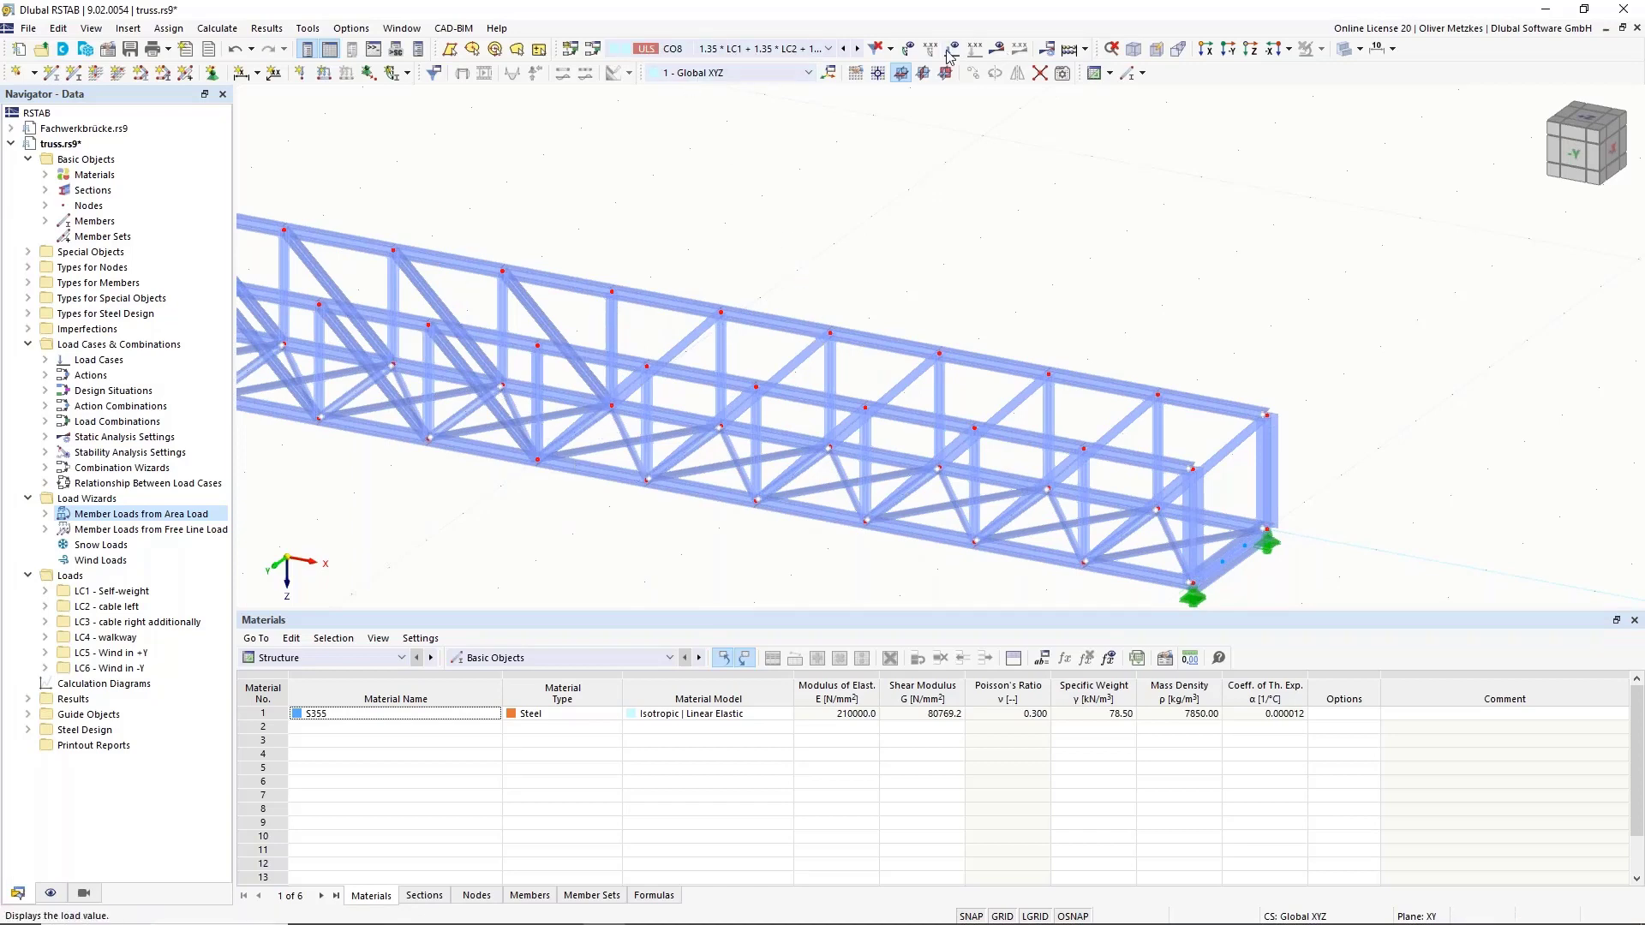
{"action": "left_click", "coordinate": [827, 49]}
{"action": "left_click", "coordinate": [727, 150]}
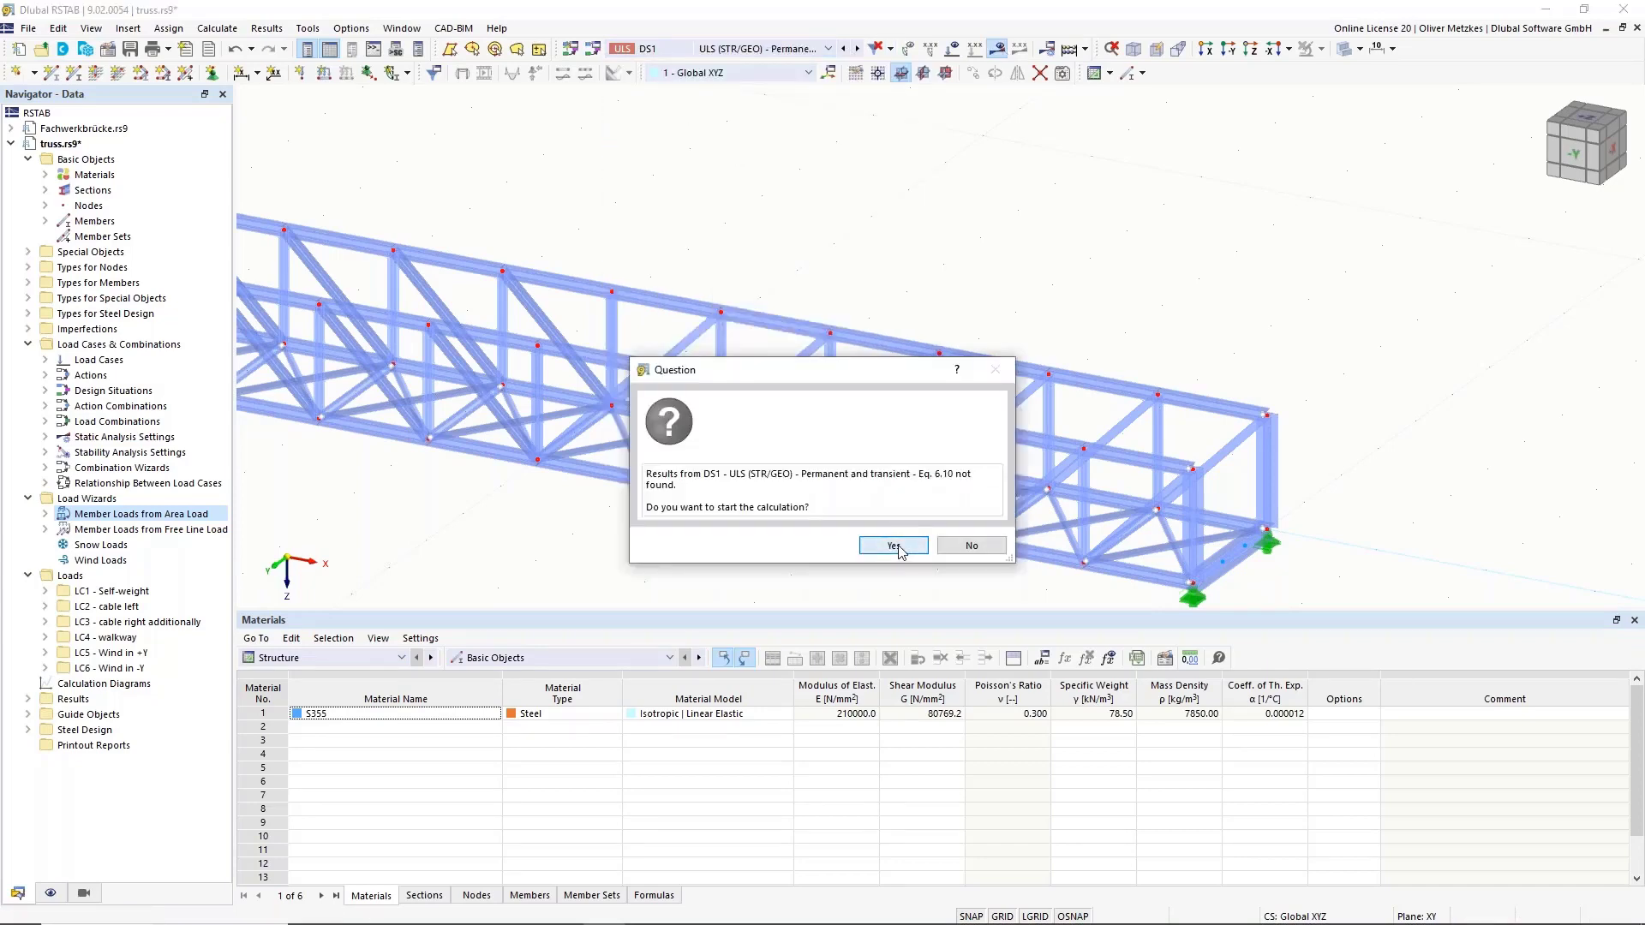
{"action": "left_click", "coordinate": [893, 546]}
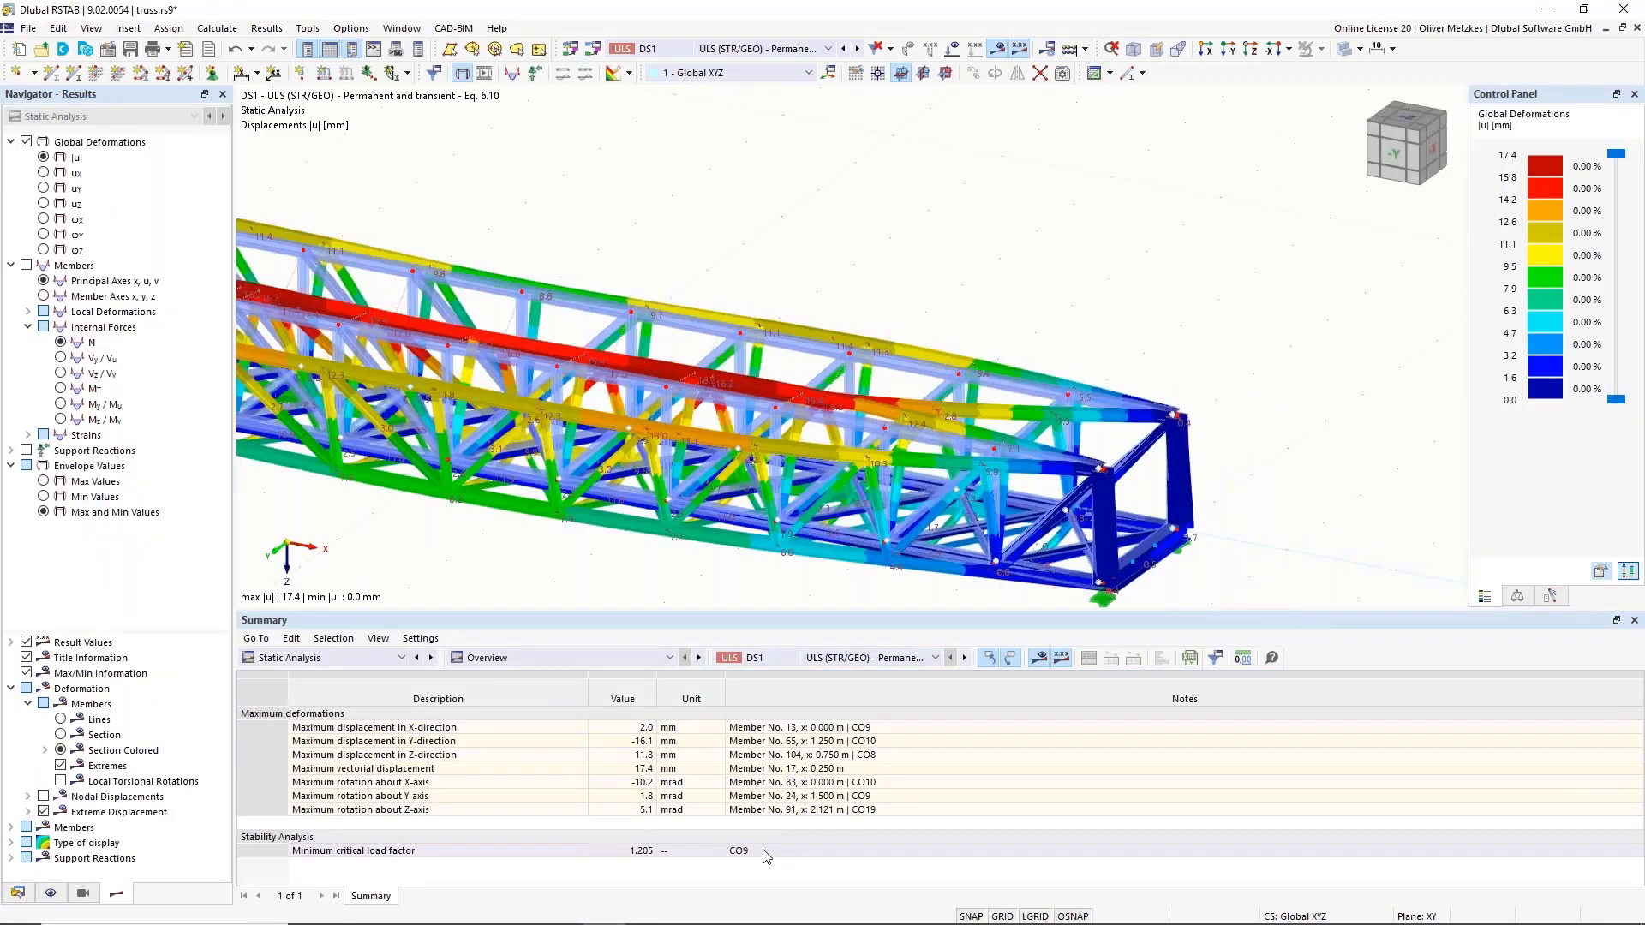
{"action": "left_click", "coordinate": [721, 847]}
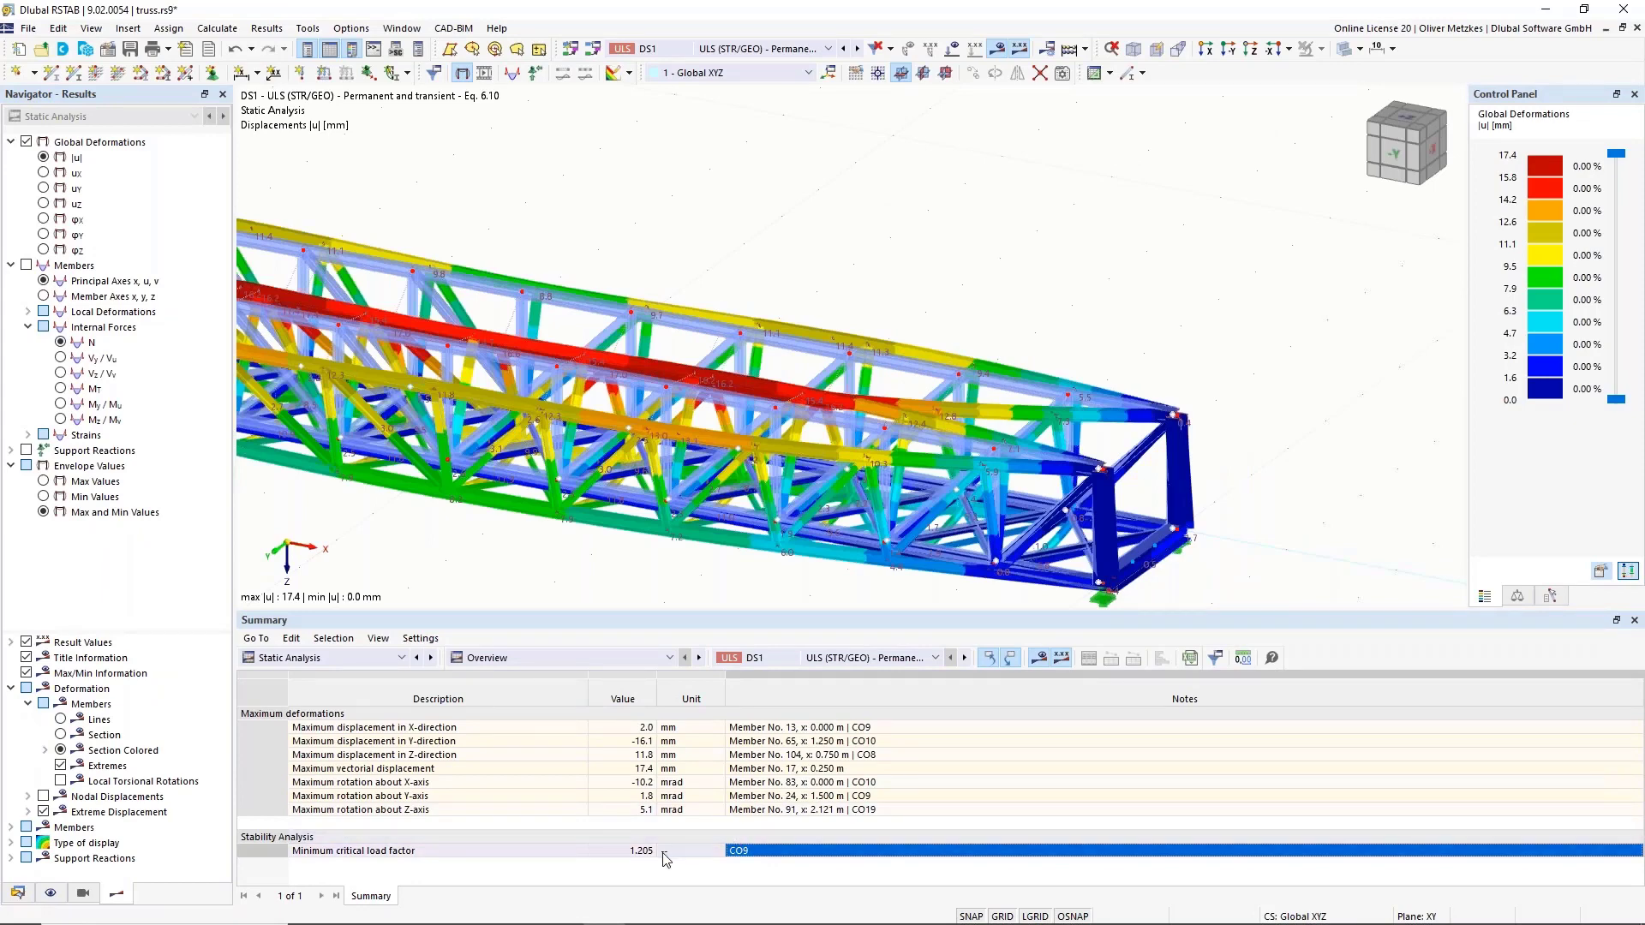
{"action": "left_click", "coordinate": [625, 853]}
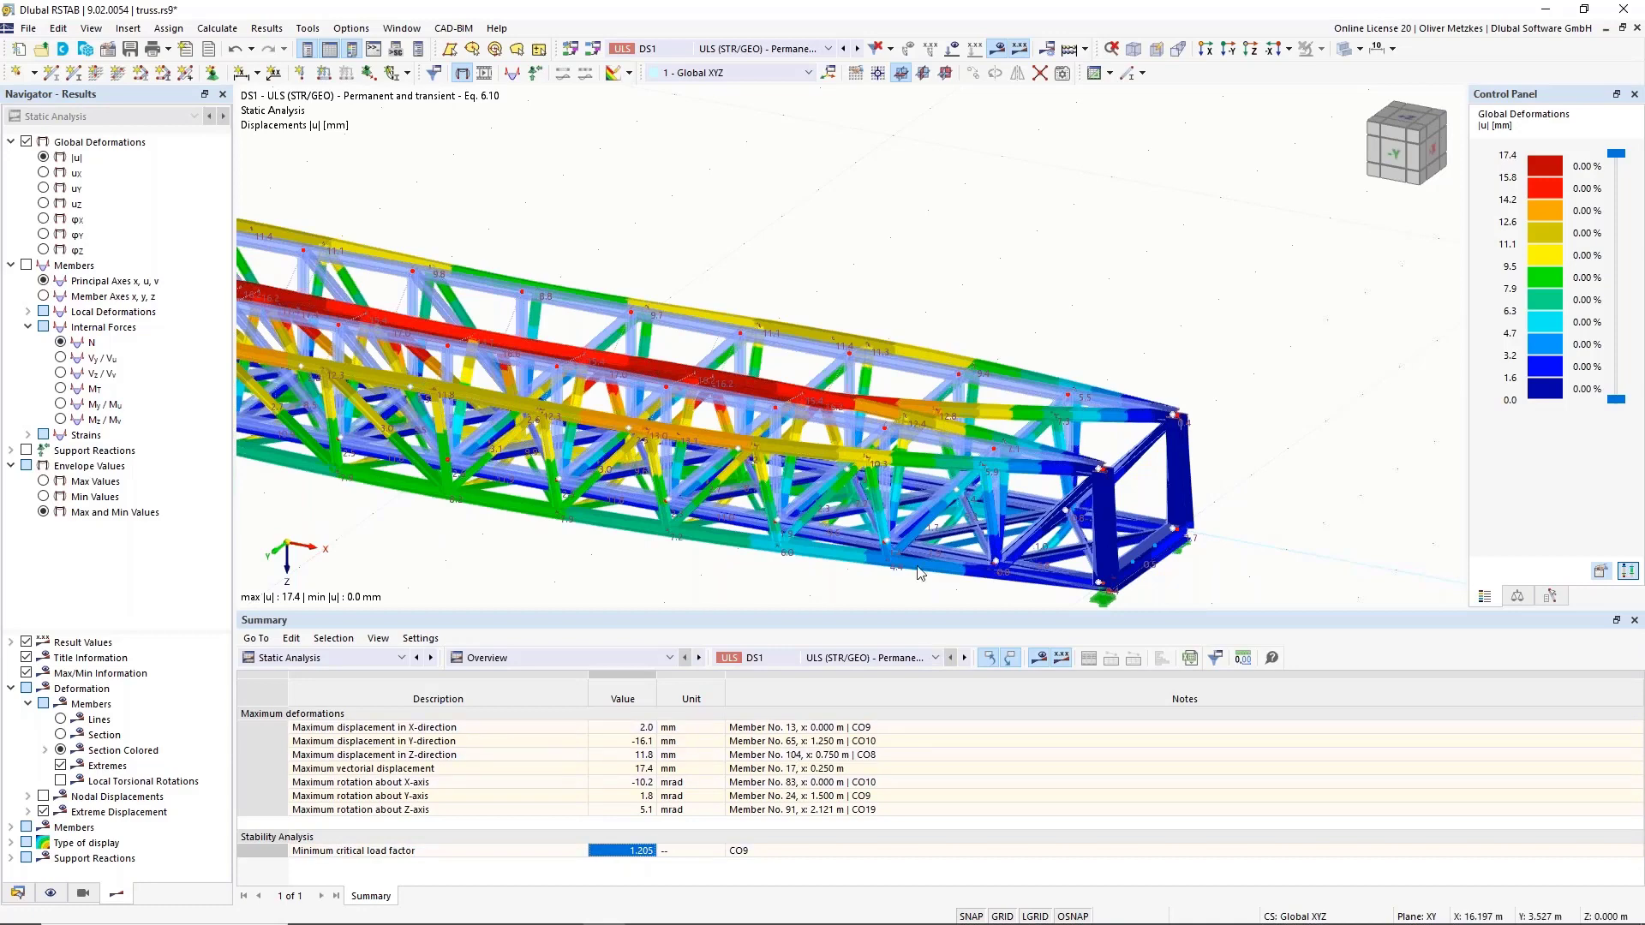
{"action": "left_click", "coordinate": [771, 49]}
Show CO9 stability results and pick mode shape 1 with critical load factor 1.205.
{"action": "left_click", "coordinate": [777, 290]}
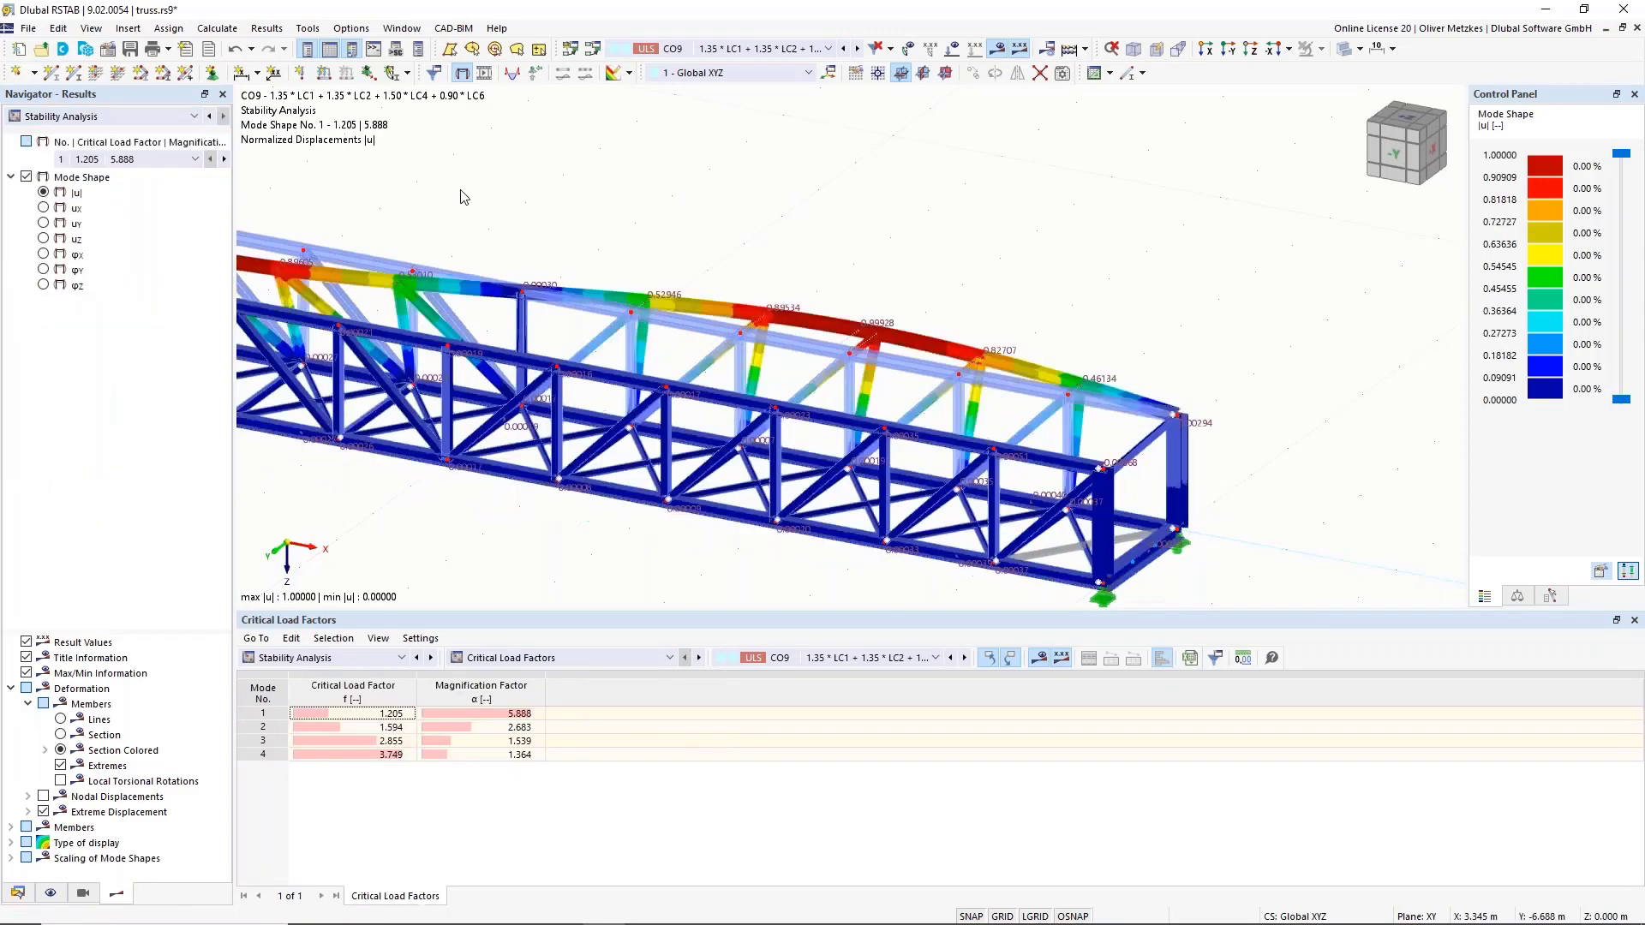
{"action": "scroll", "coordinate": [658, 155], "scroll_direction": "down", "scroll_amount": 2}
{"action": "middle_click_drag", "start_coordinate": [692, 152], "coordinate": [822, 221]}
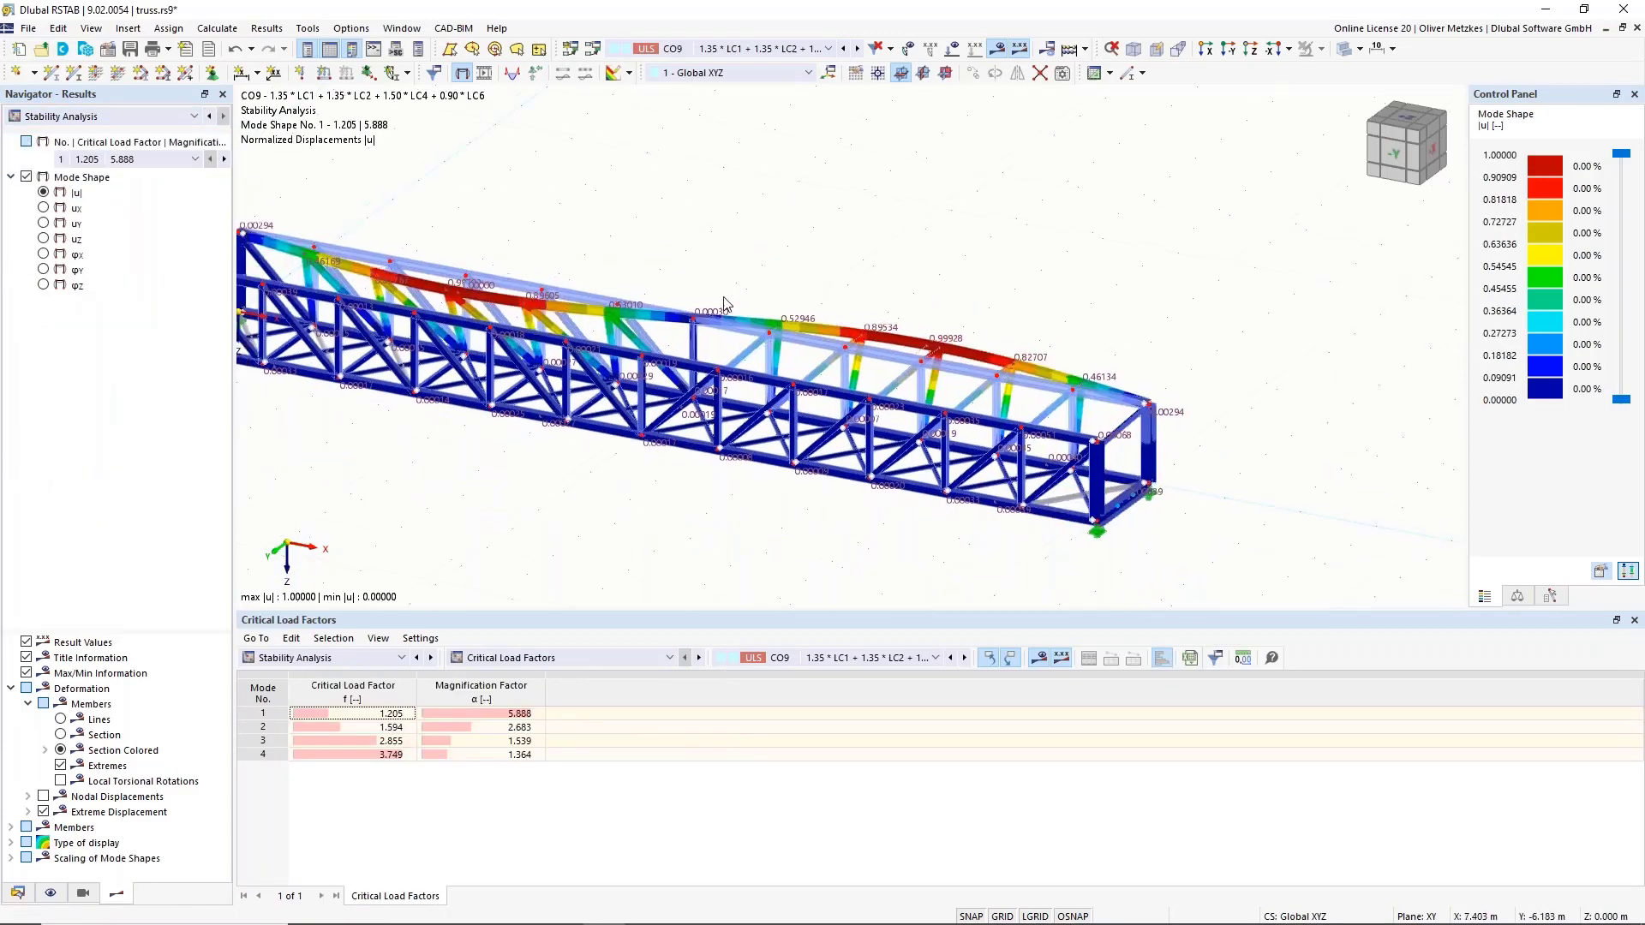
{"action": "middle_click_drag", "start_coordinate": [739, 278], "coordinate": [804, 291]}
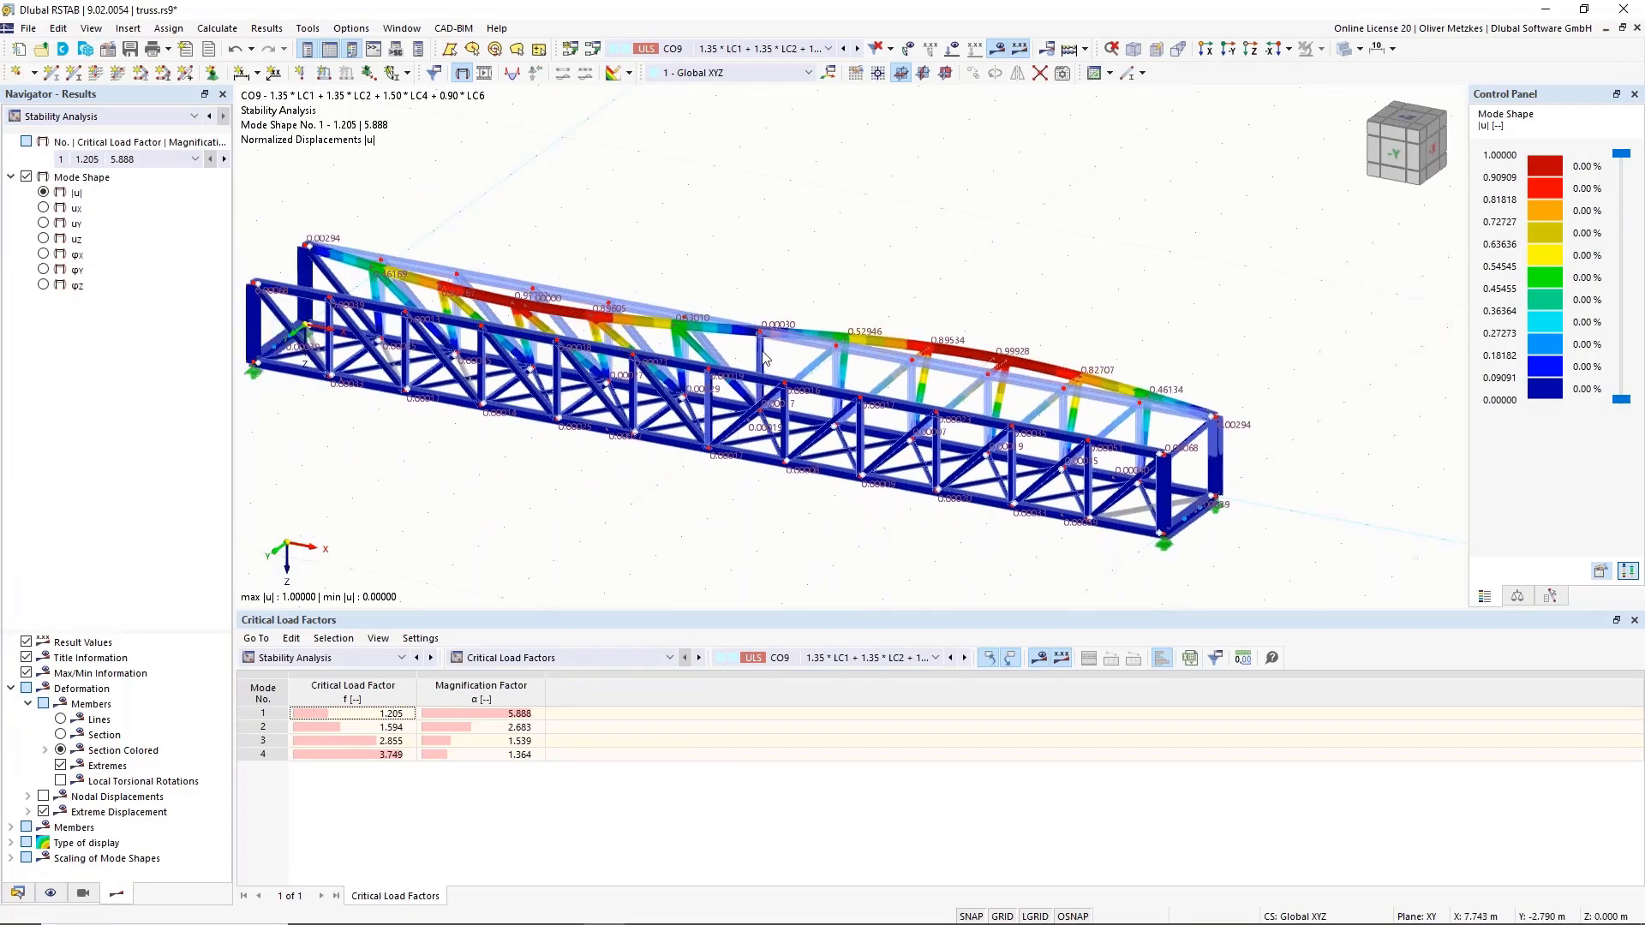
{"action": "left_click", "coordinate": [761, 346]}
{"action": "middle_click_drag", "start_coordinate": [779, 297], "coordinate": [955, 289], "text": "ctrl"}
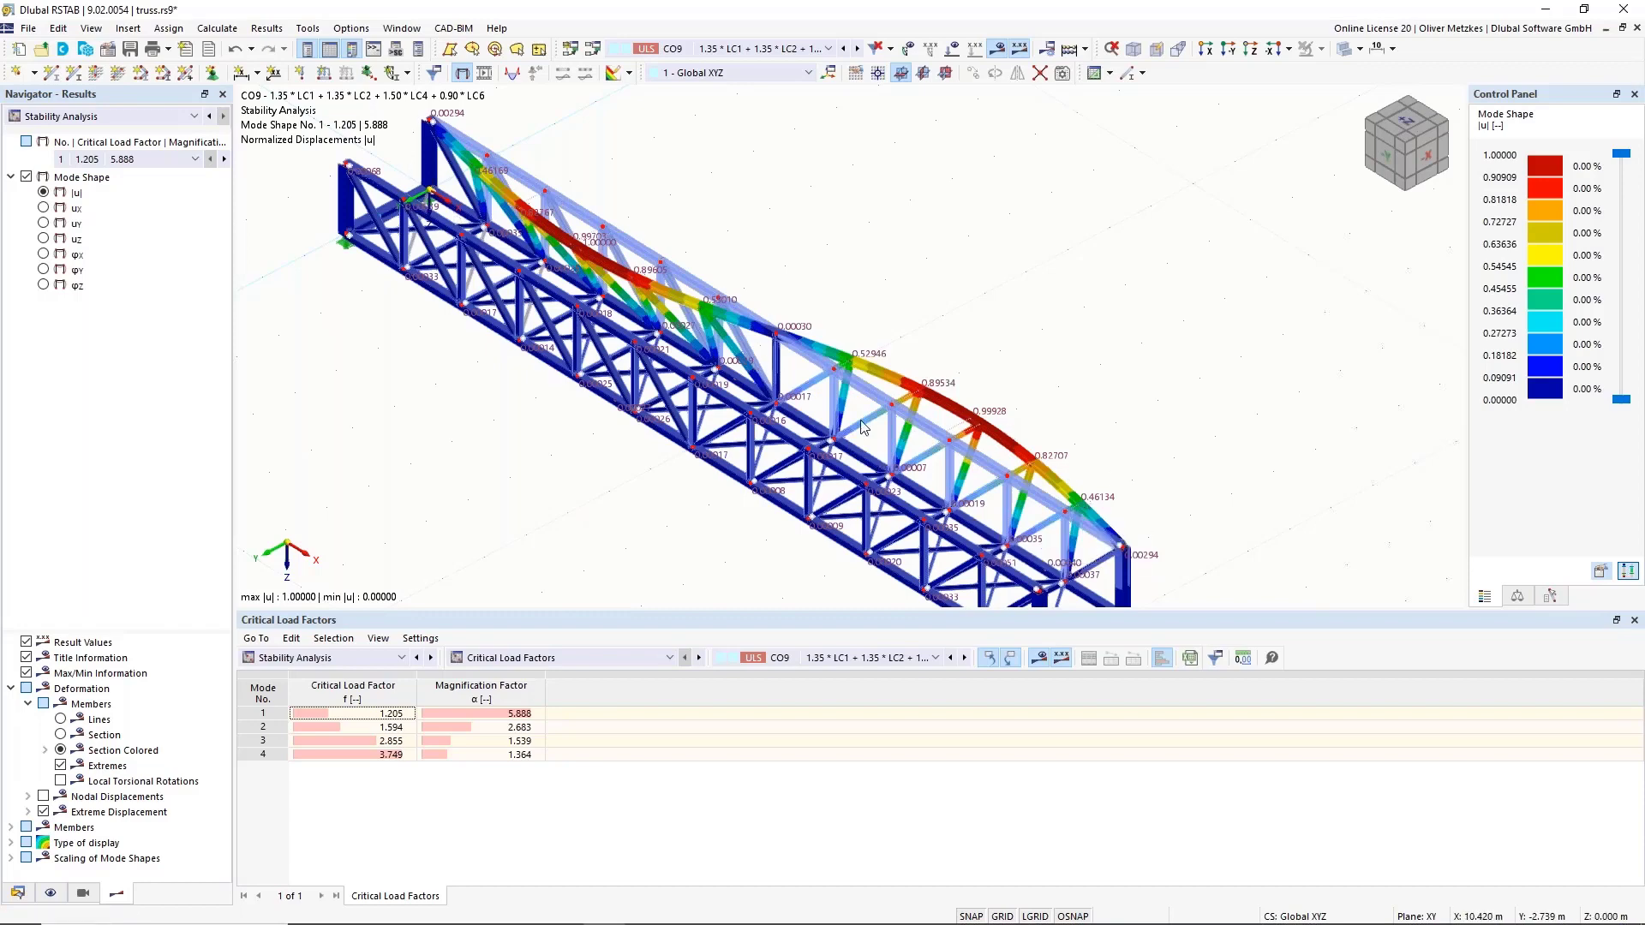
{"action": "left_click", "coordinate": [355, 714]}
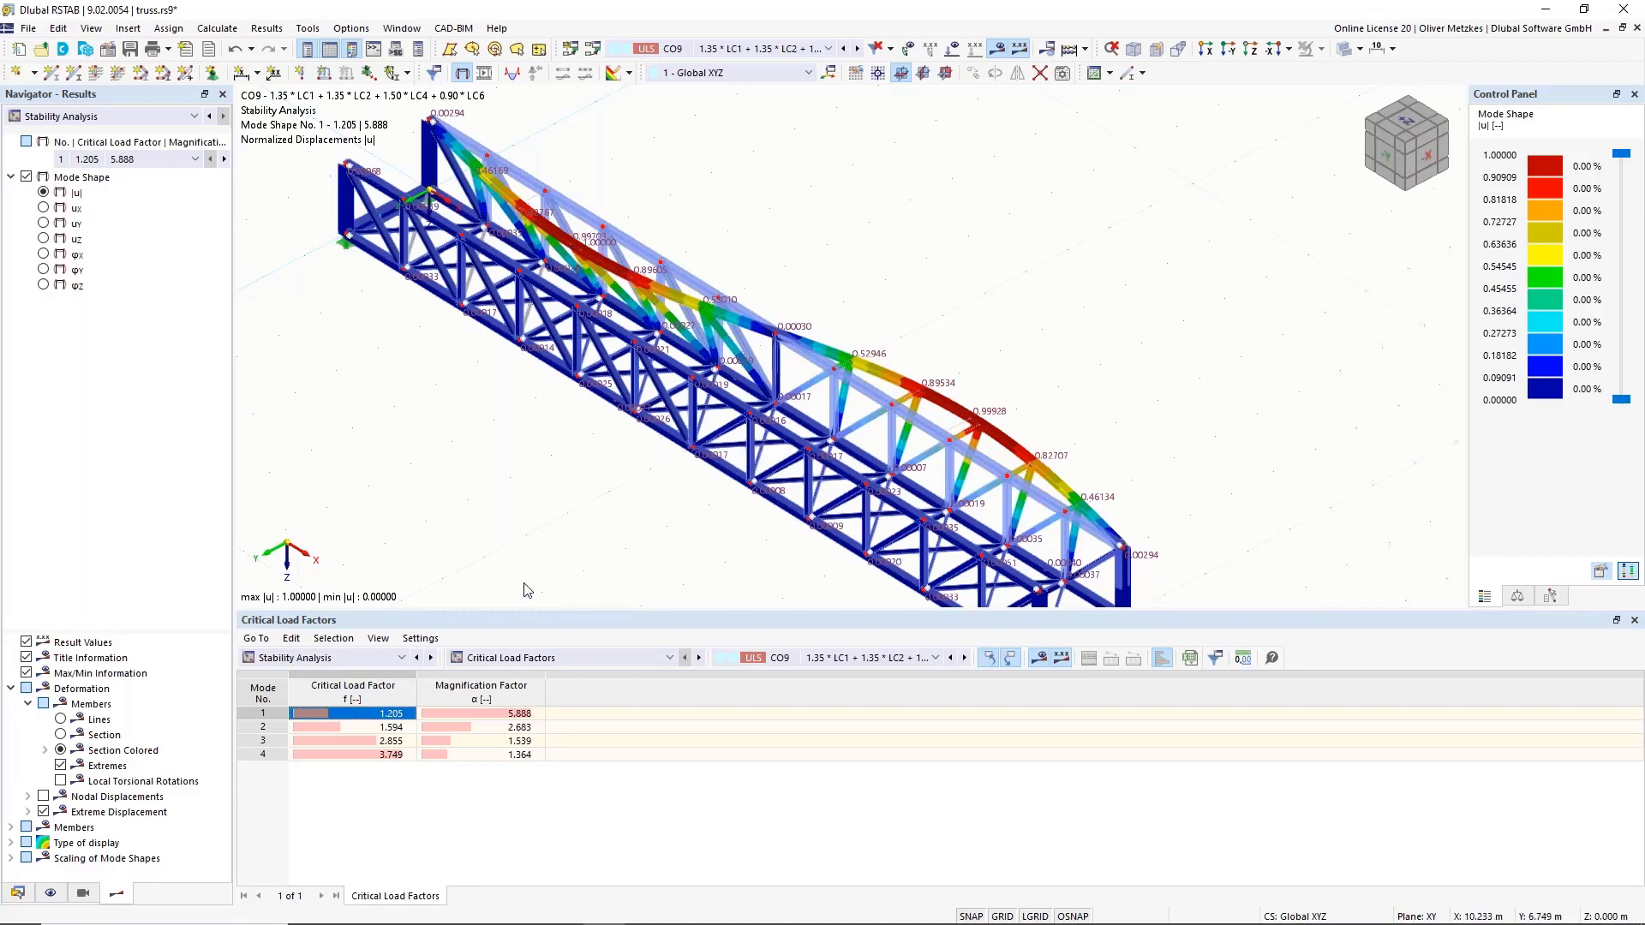
{"action": "left_click", "coordinate": [580, 658]}
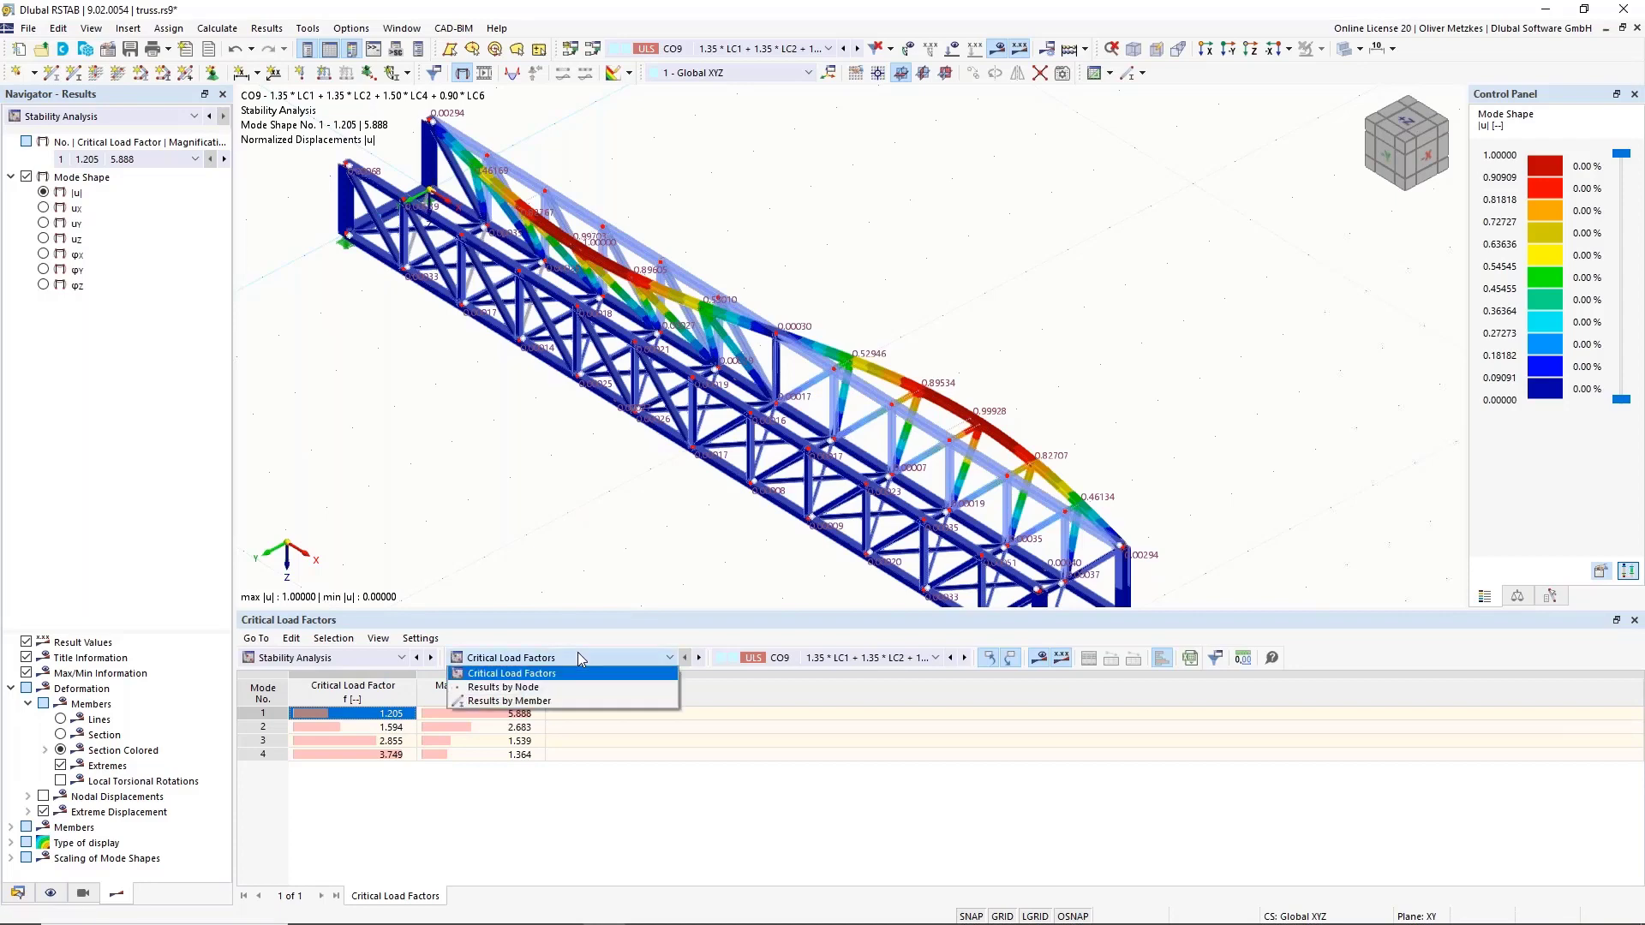
Show the Mode Shapes by Member table and window-select the buckling top chord members.
{"action": "left_click", "coordinate": [506, 704]}
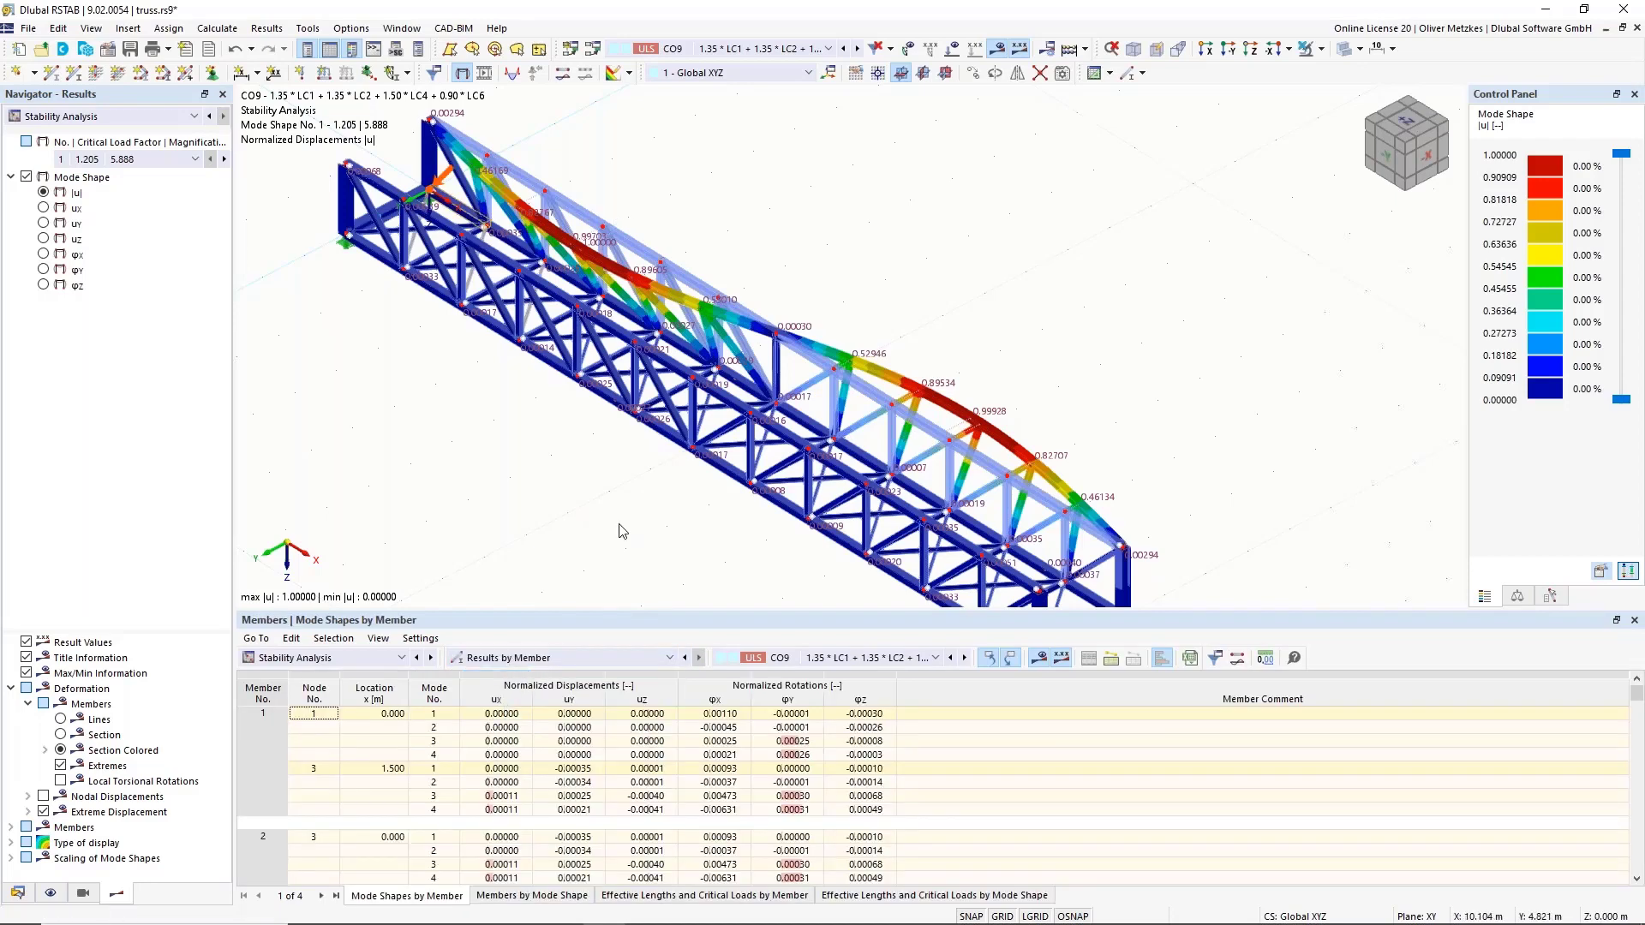
{"action": "middle_click_drag", "start_coordinate": [632, 528], "coordinate": [800, 222], "text": "ctrl"}
{"action": "scroll", "coordinate": [799, 222], "scroll_direction": "down", "scroll_amount": 2}
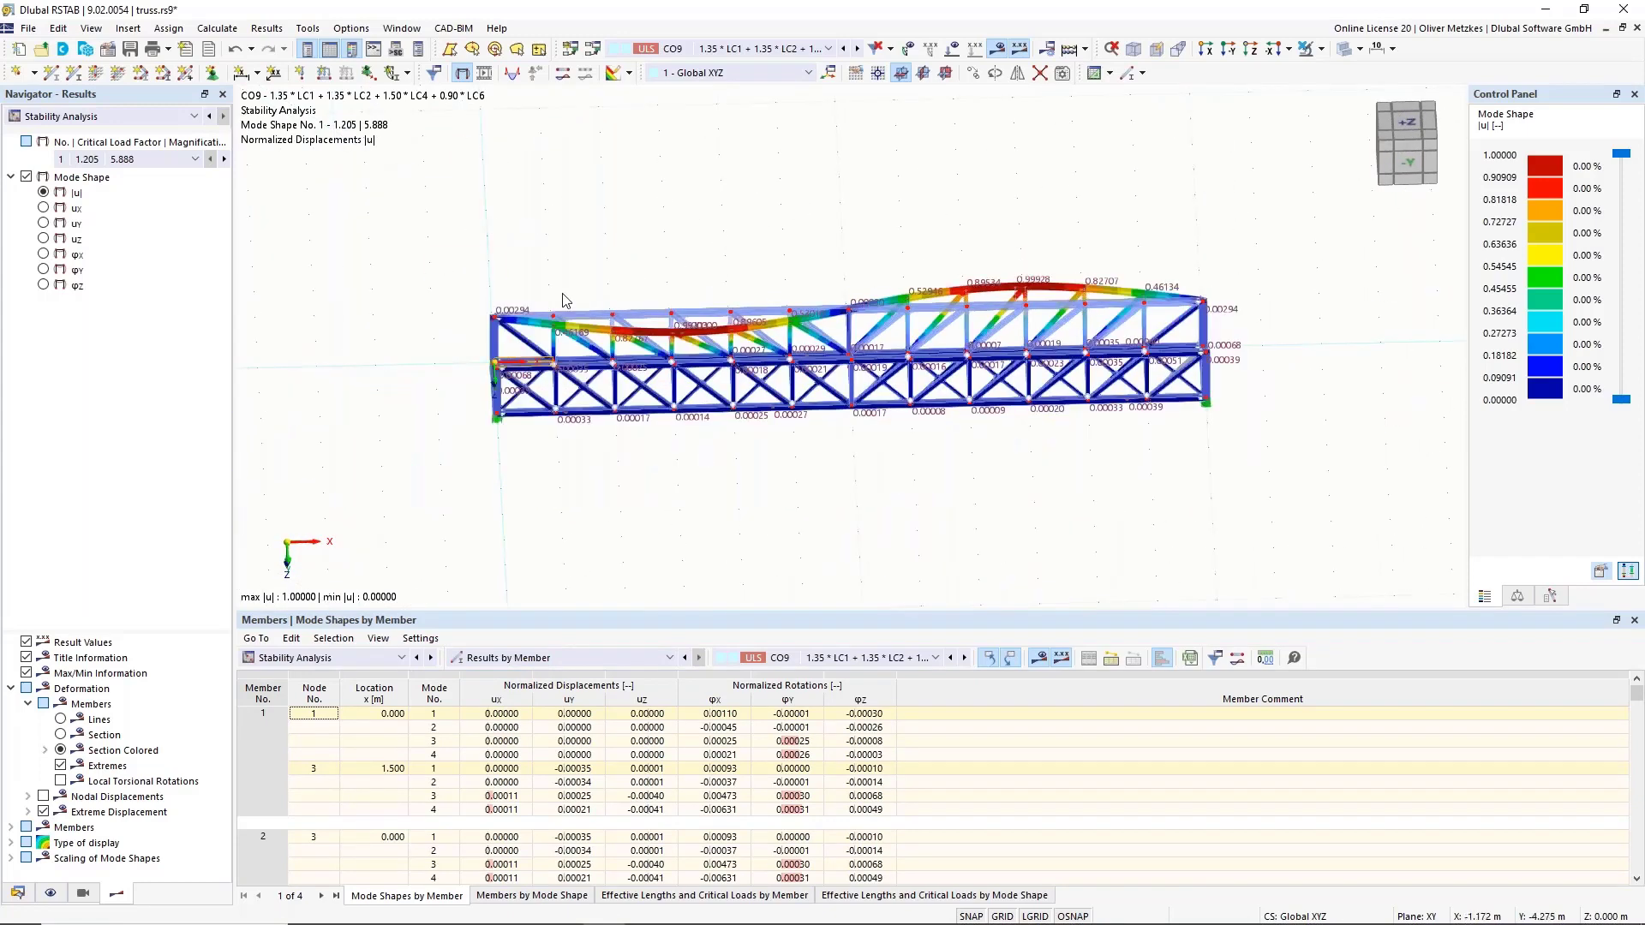
{"action": "left_click_drag", "start_coordinate": [428, 250], "coordinate": [1268, 334]}
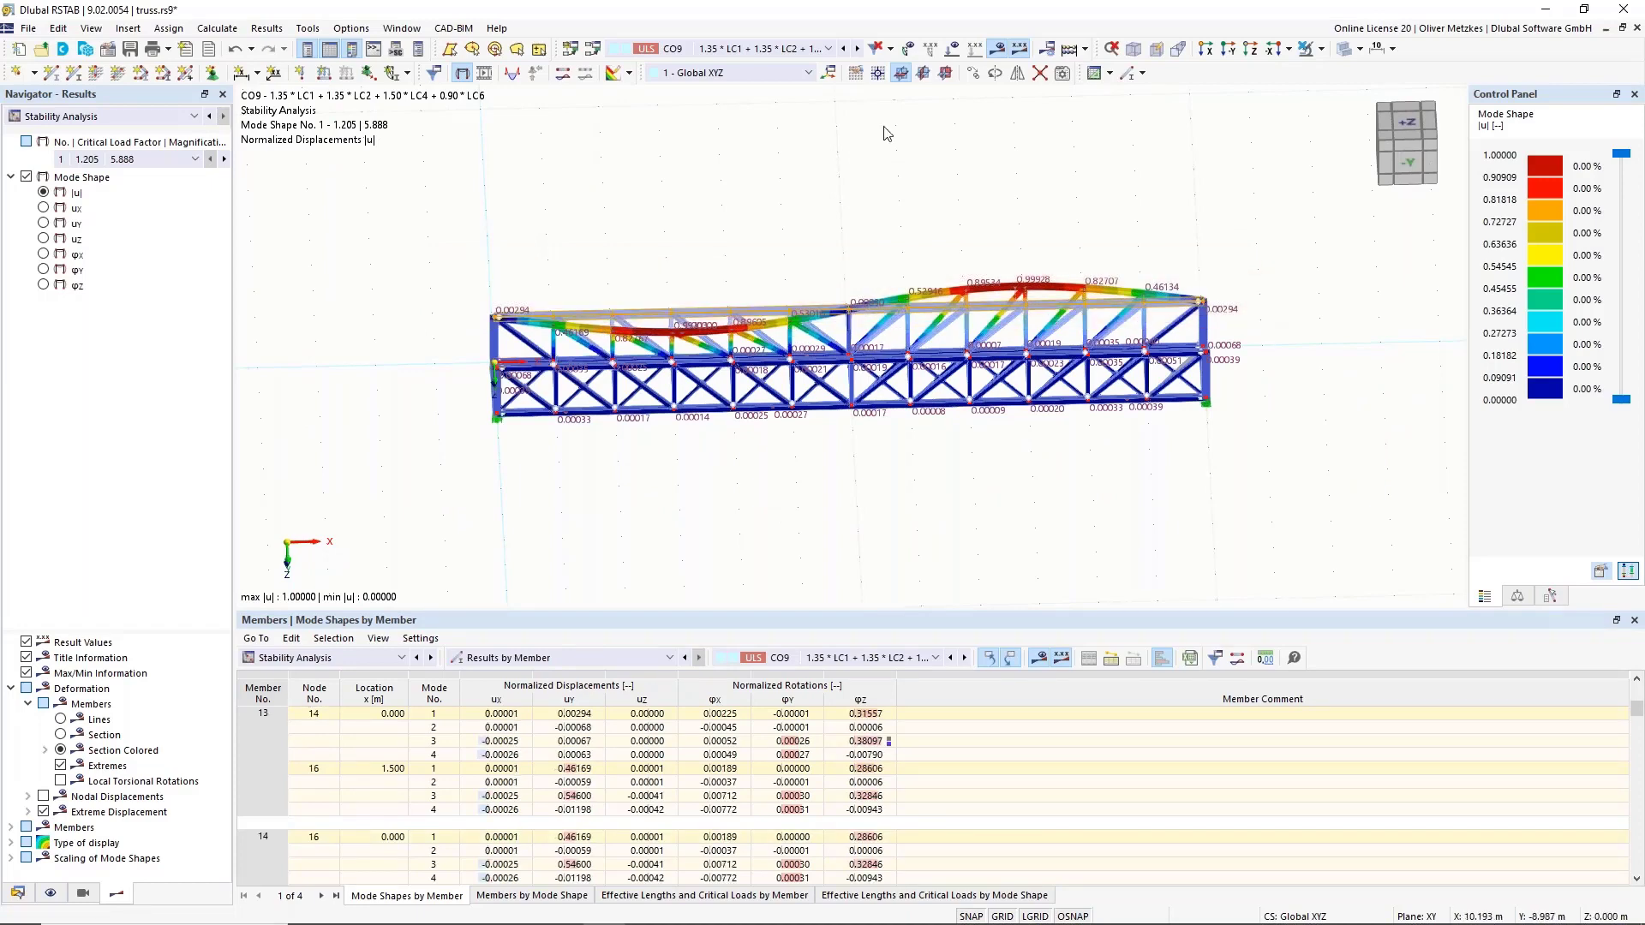
Isolate the selected top chord and list effective lengths and critical loads, e.g. member 13 at 57.857 kN.
{"action": "left_click", "coordinate": [1321, 49]}
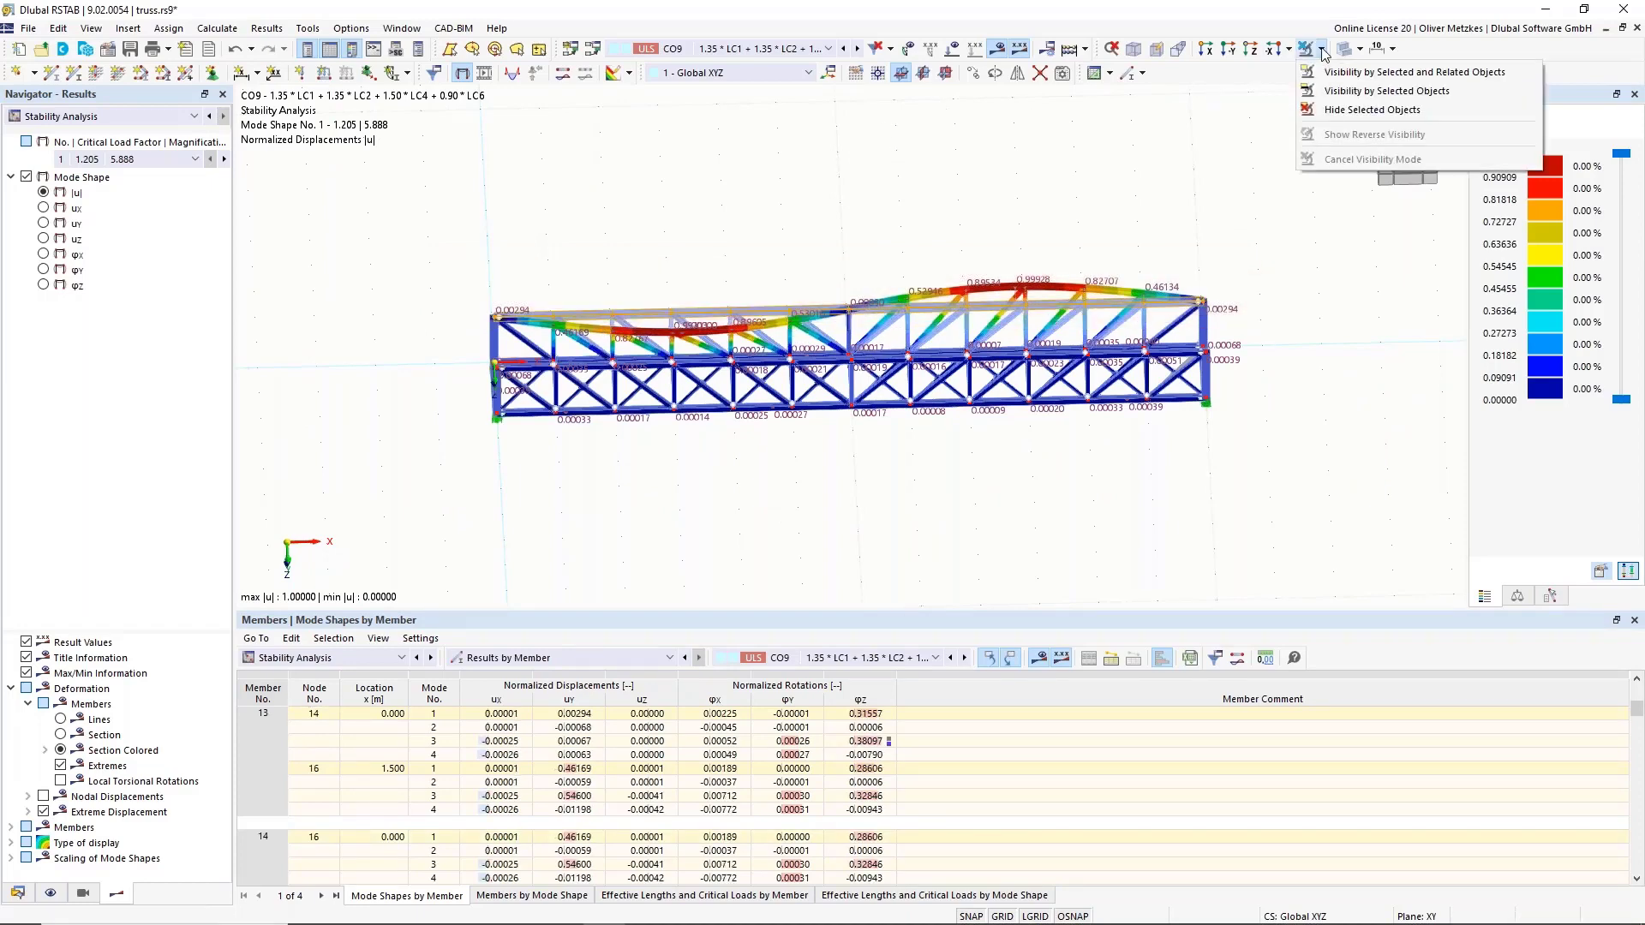
{"action": "left_click", "coordinate": [1329, 70]}
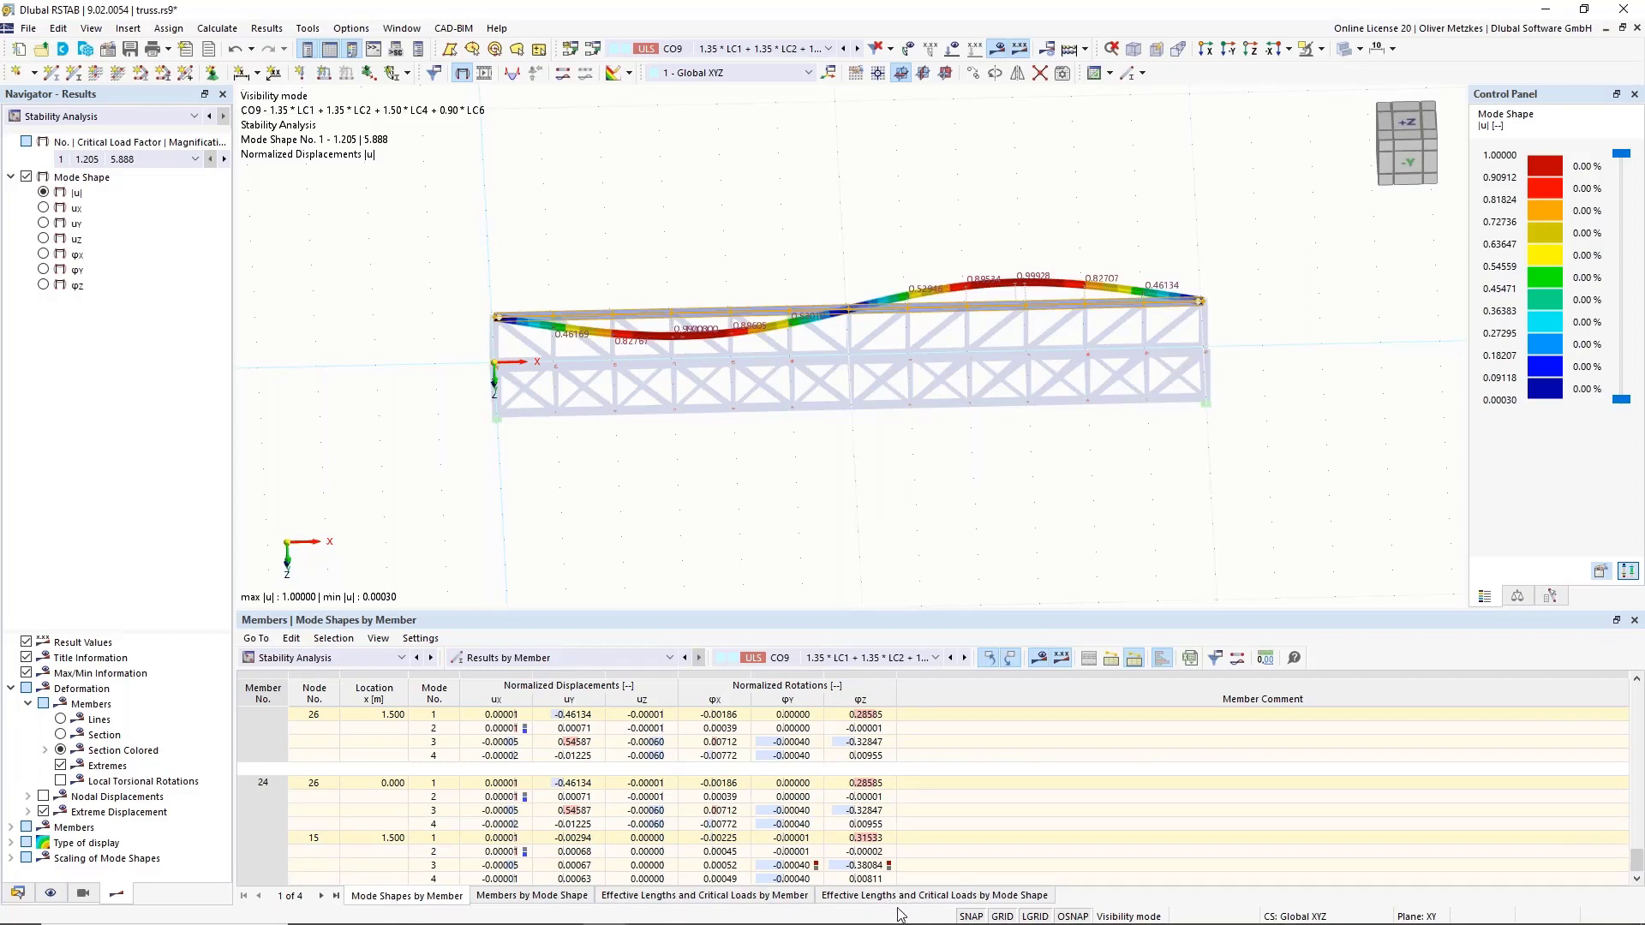
{"action": "left_click", "coordinate": [947, 898]}
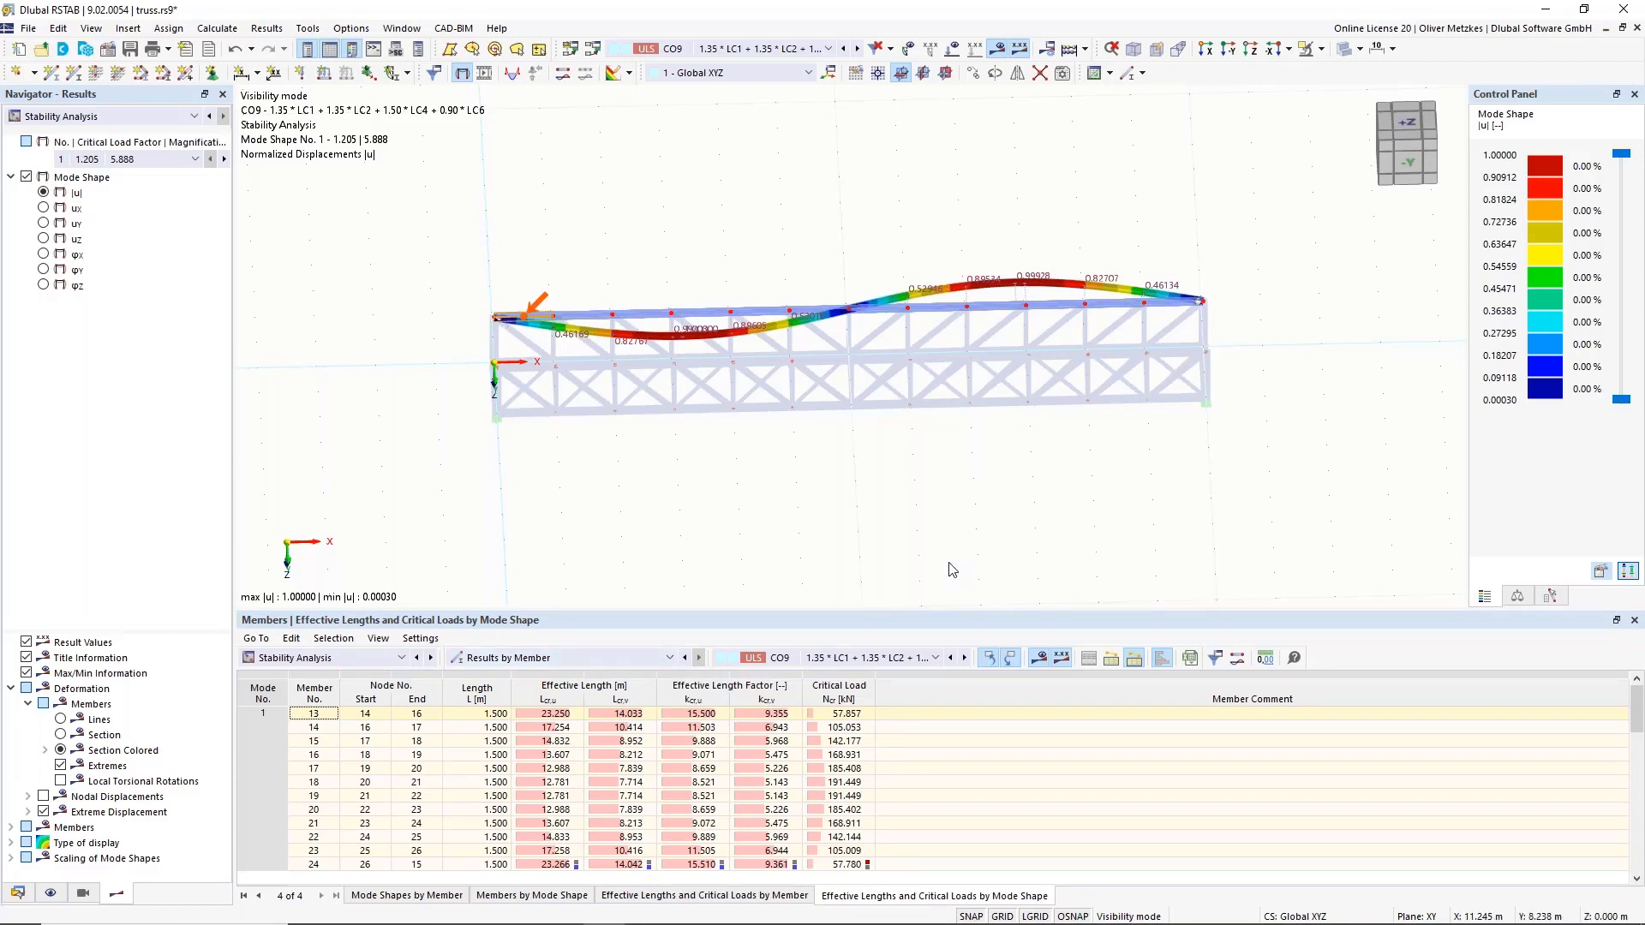
{"action": "middle_click_drag", "start_coordinate": [933, 417], "coordinate": [907, 390], "text": "ctrl"}
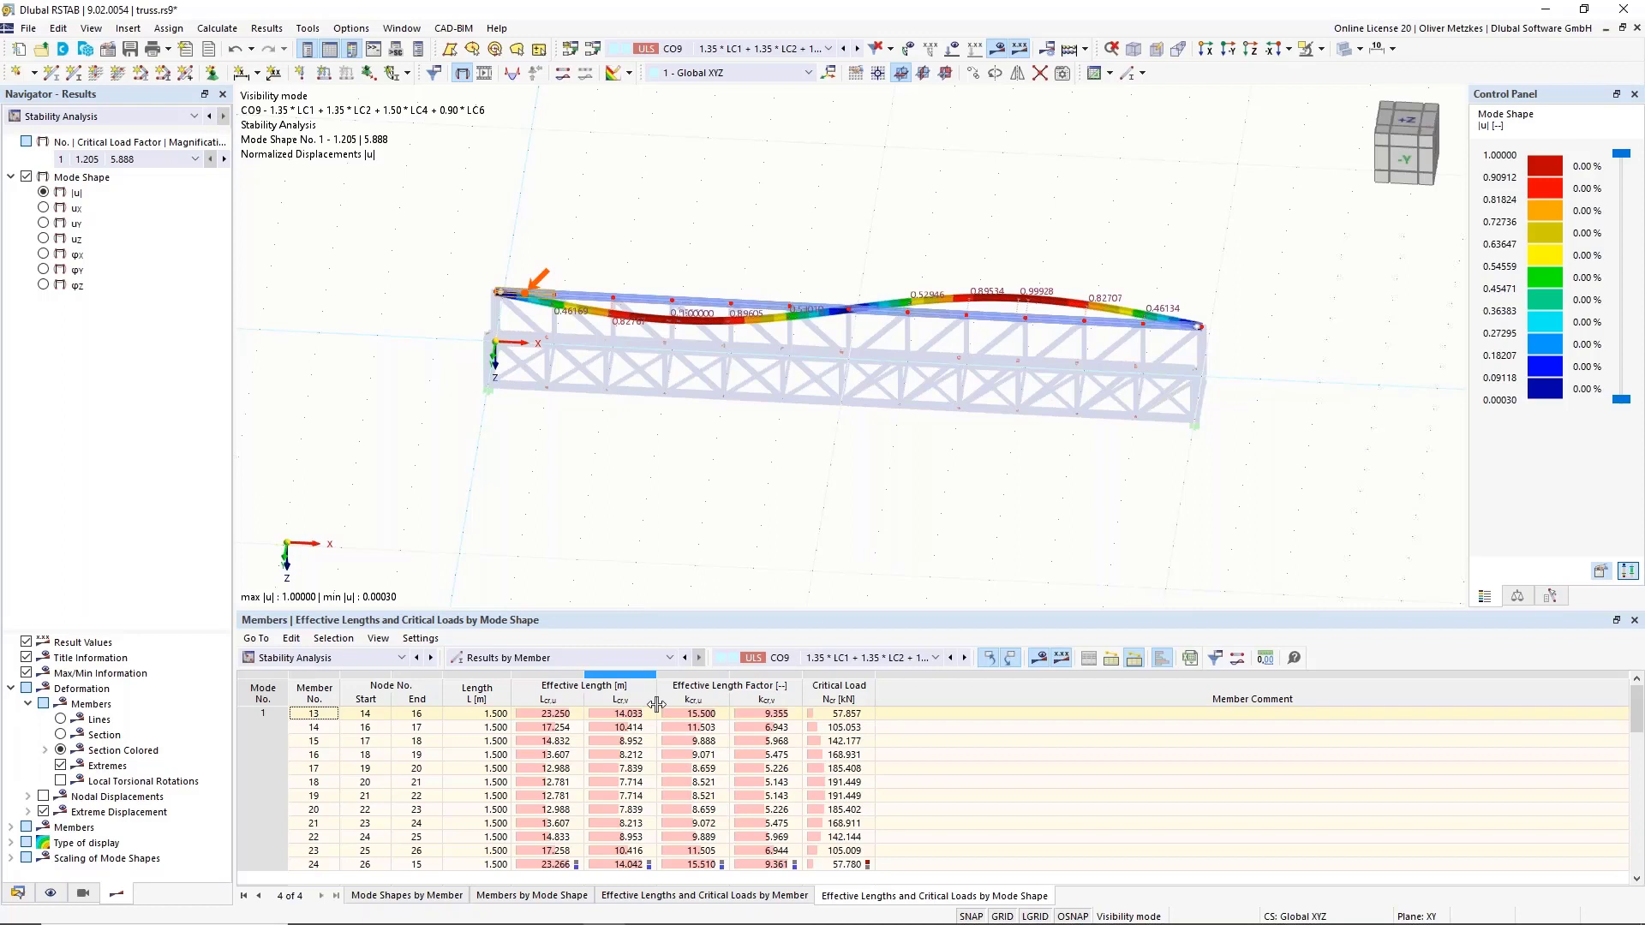
{"action": "middle_click_drag", "start_coordinate": [749, 243], "coordinate": [720, 224], "text": "ctrl"}
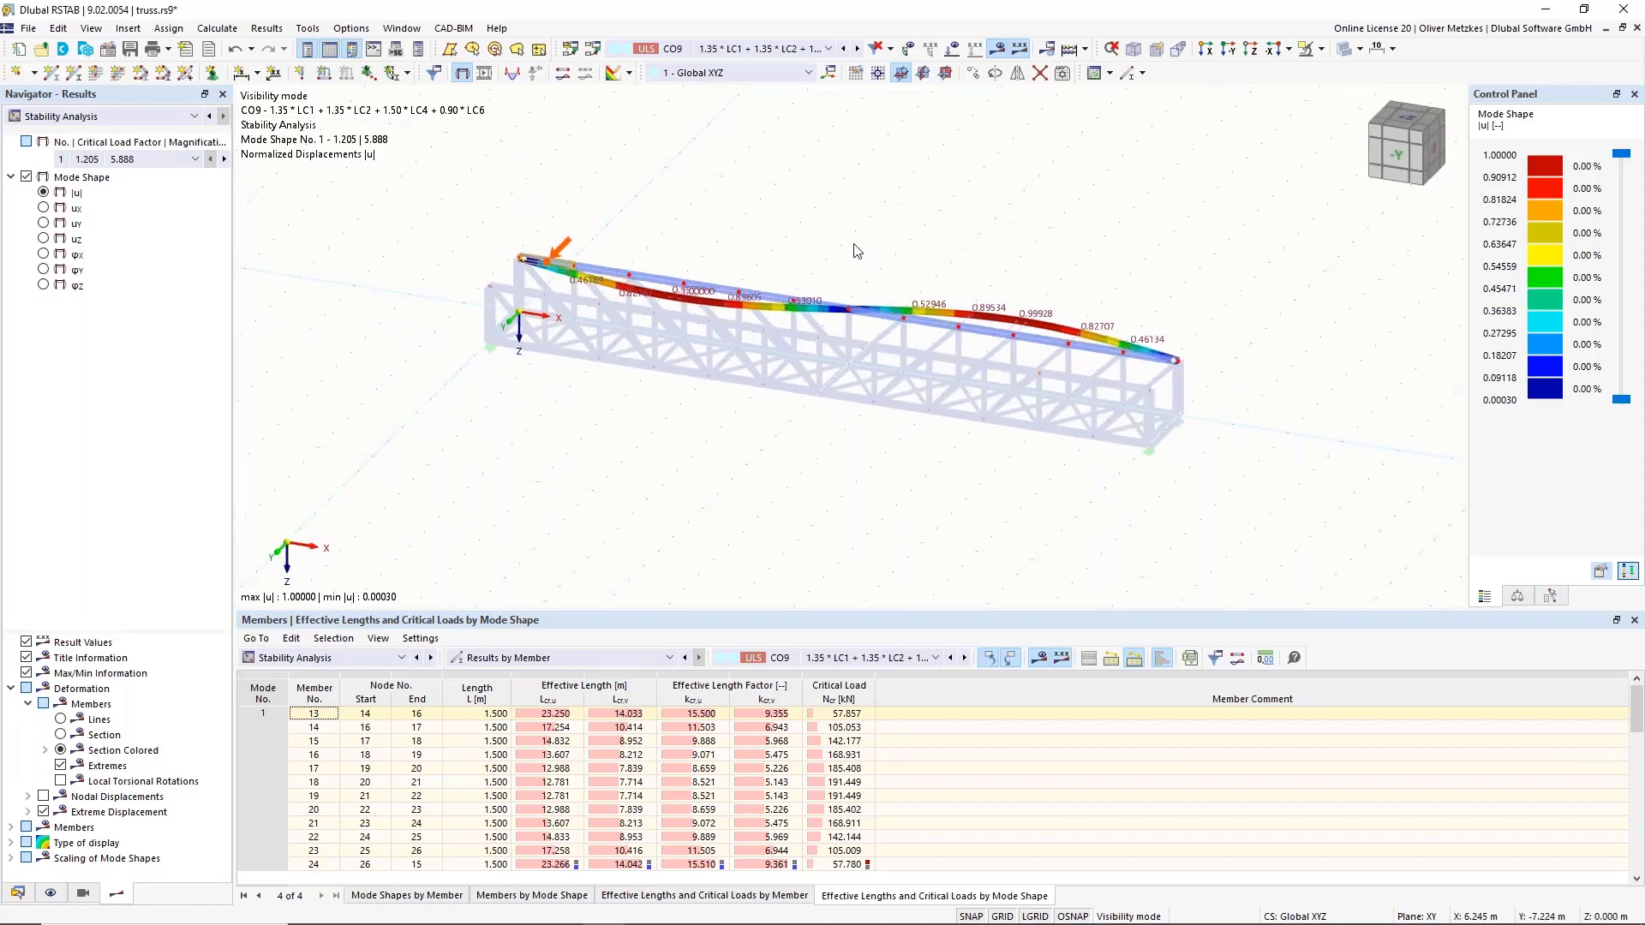
{"action": "scroll", "coordinate": [778, 289], "scroll_direction": "up", "scroll_amount": 1}
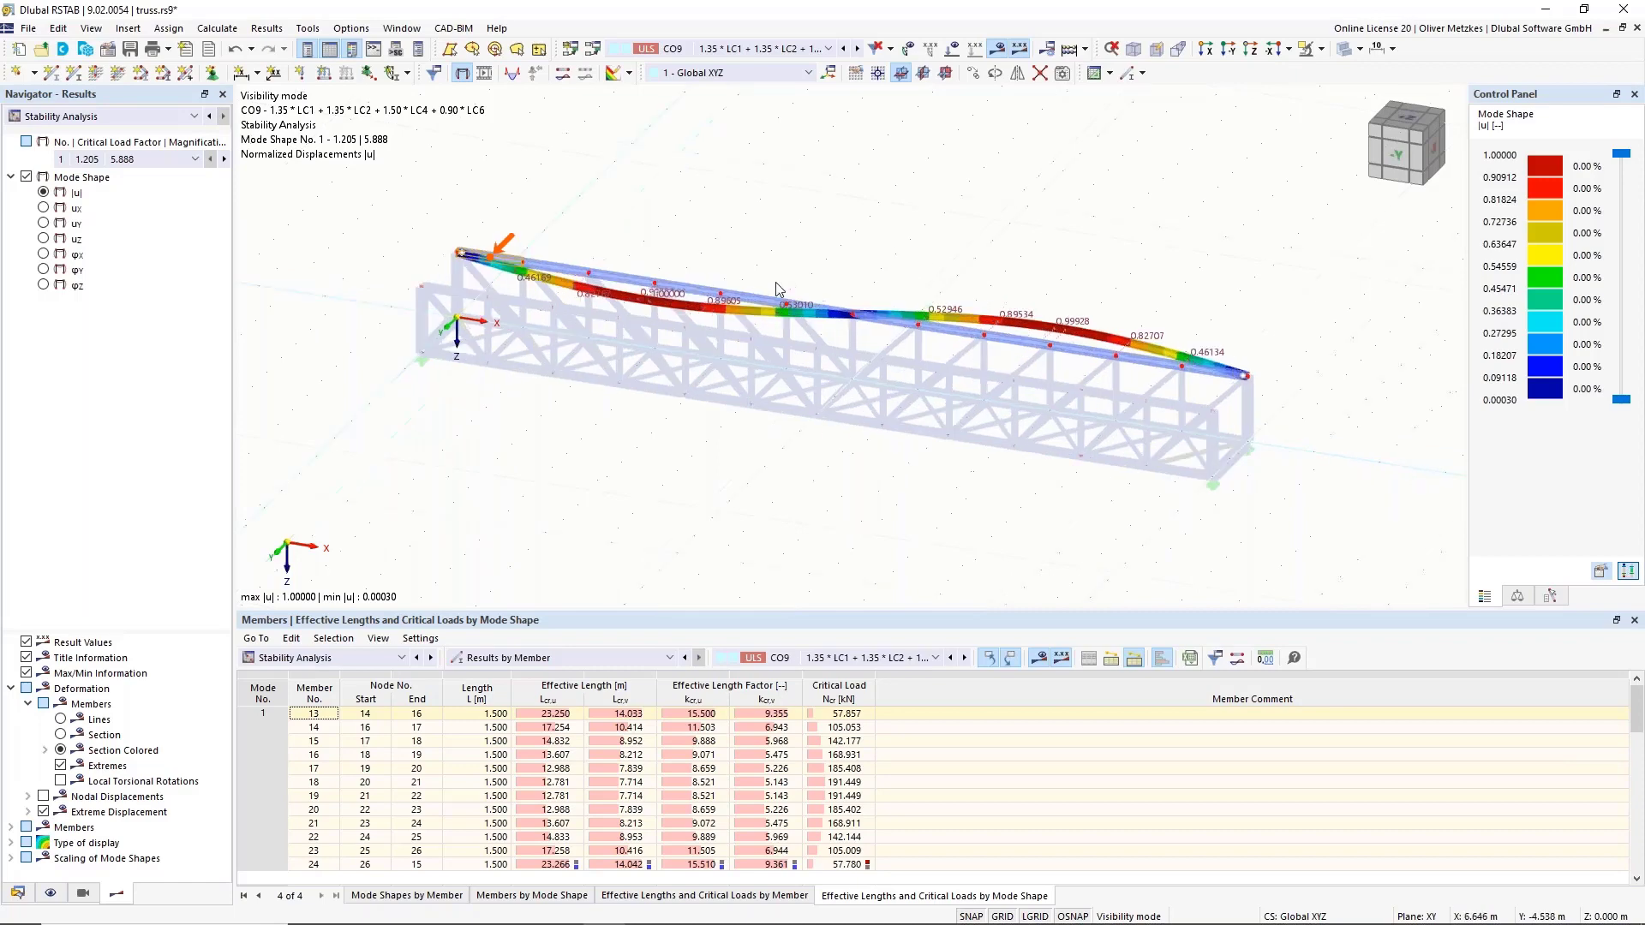
{"action": "scroll", "coordinate": [779, 289], "scroll_direction": "up", "scroll_amount": 3}
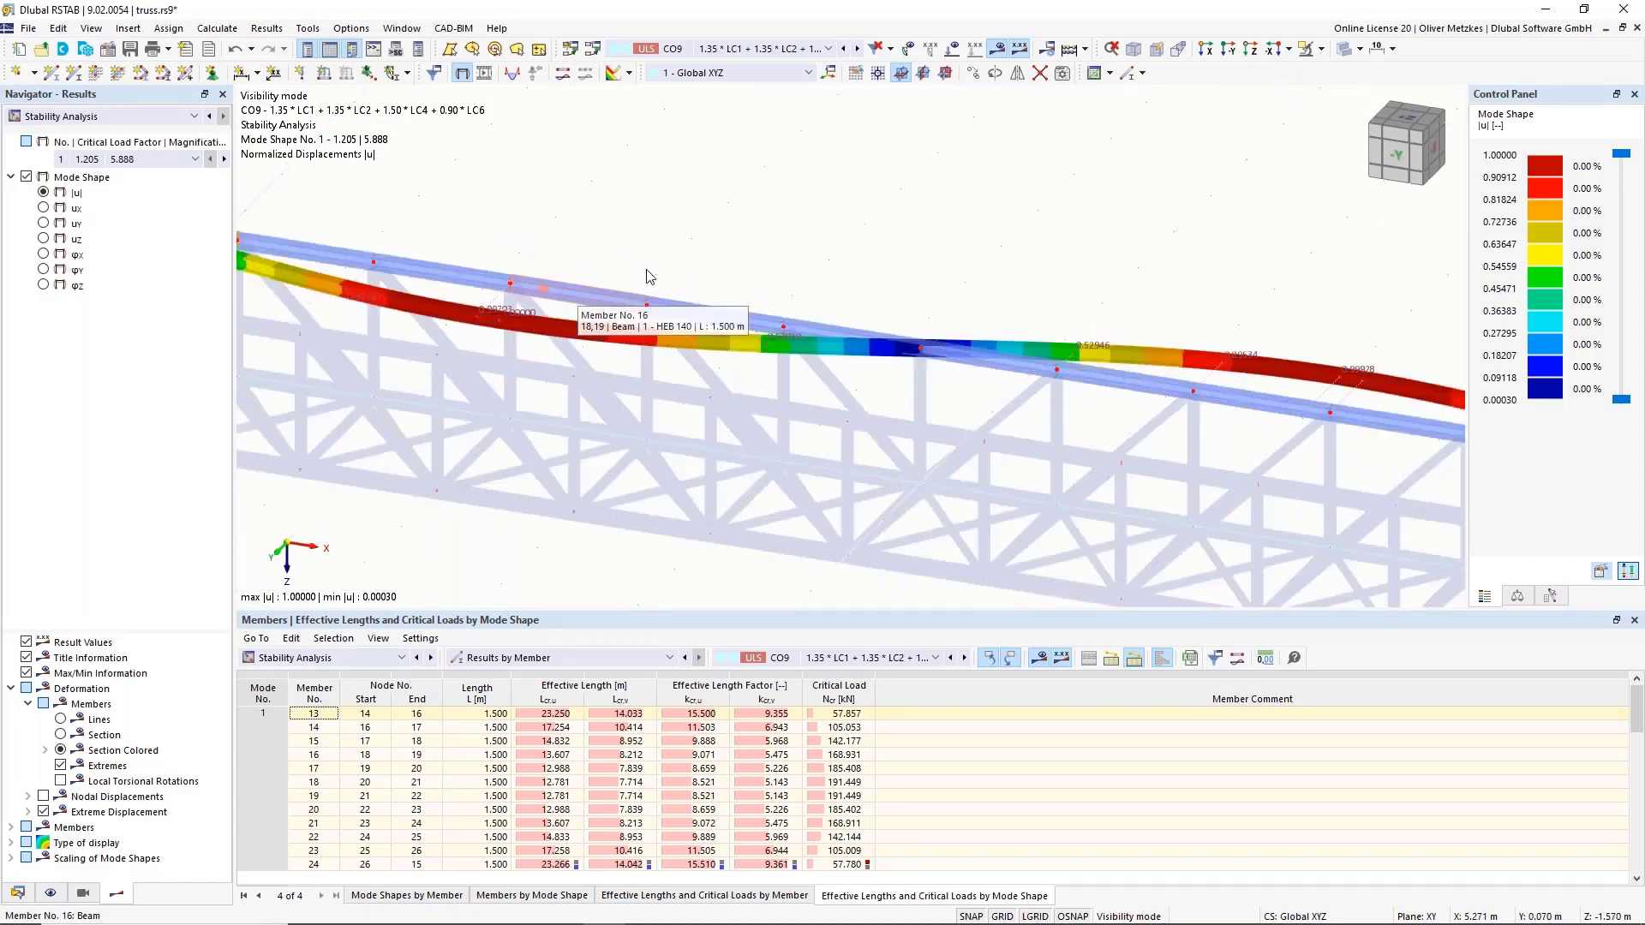
Display the members' local axis systems and zoom out to see the whole truss and mode shape.
{"action": "right_click", "coordinate": [576, 304]}
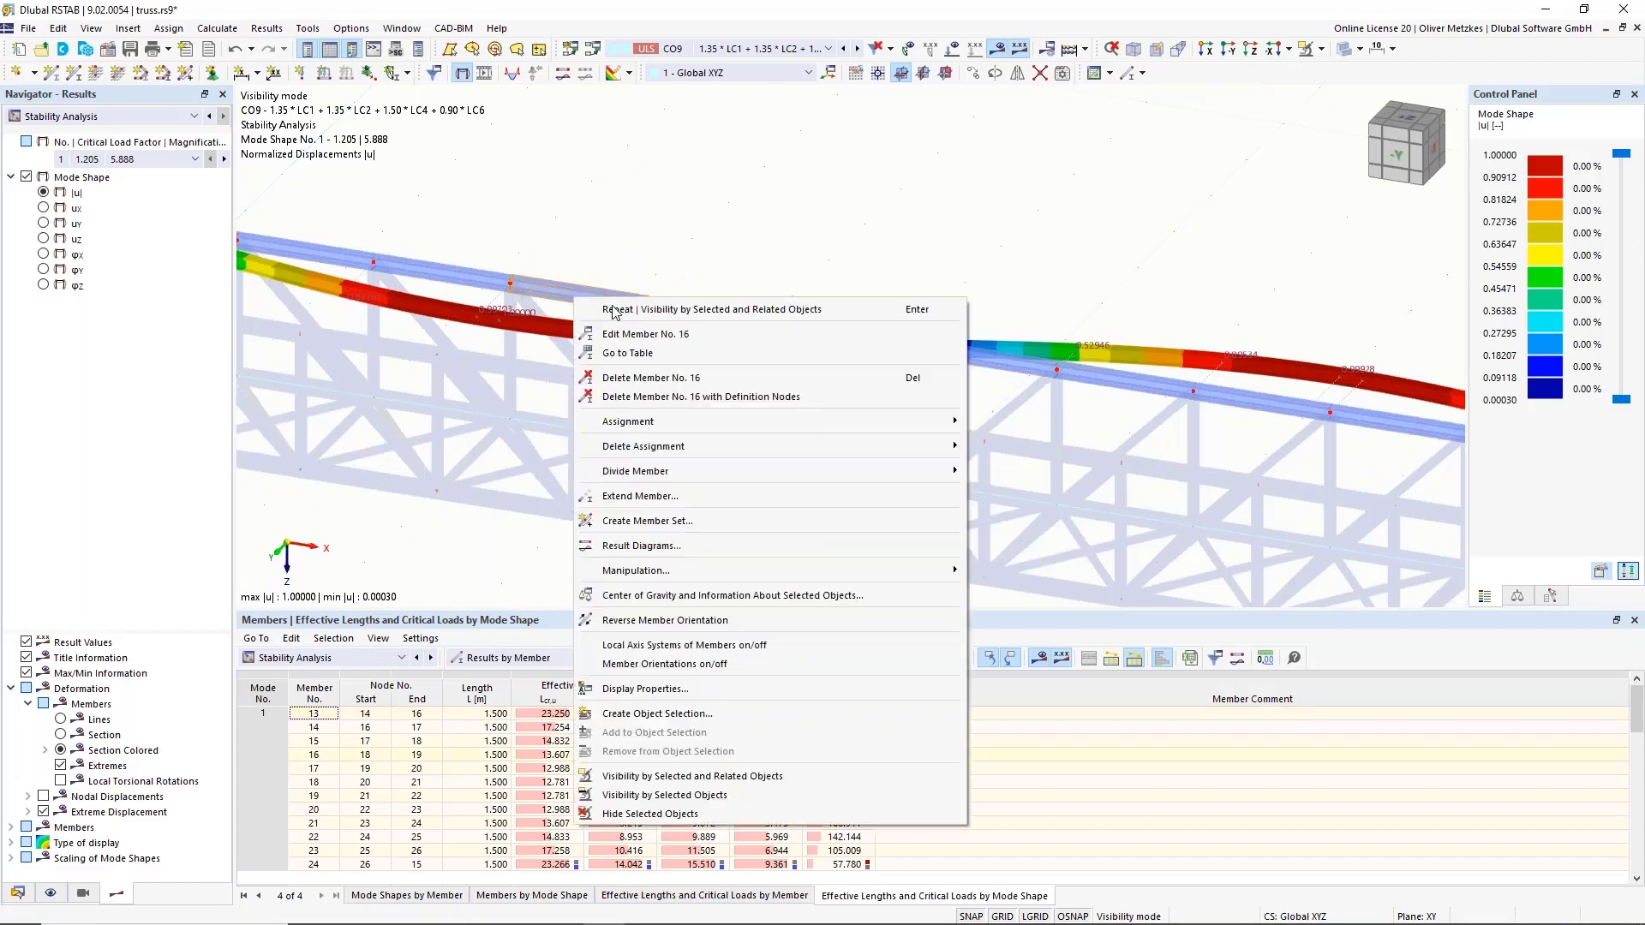
{"action": "left_click", "coordinate": [614, 644]}
{"action": "scroll", "coordinate": [650, 370], "scroll_direction": "up", "scroll_amount": 3}
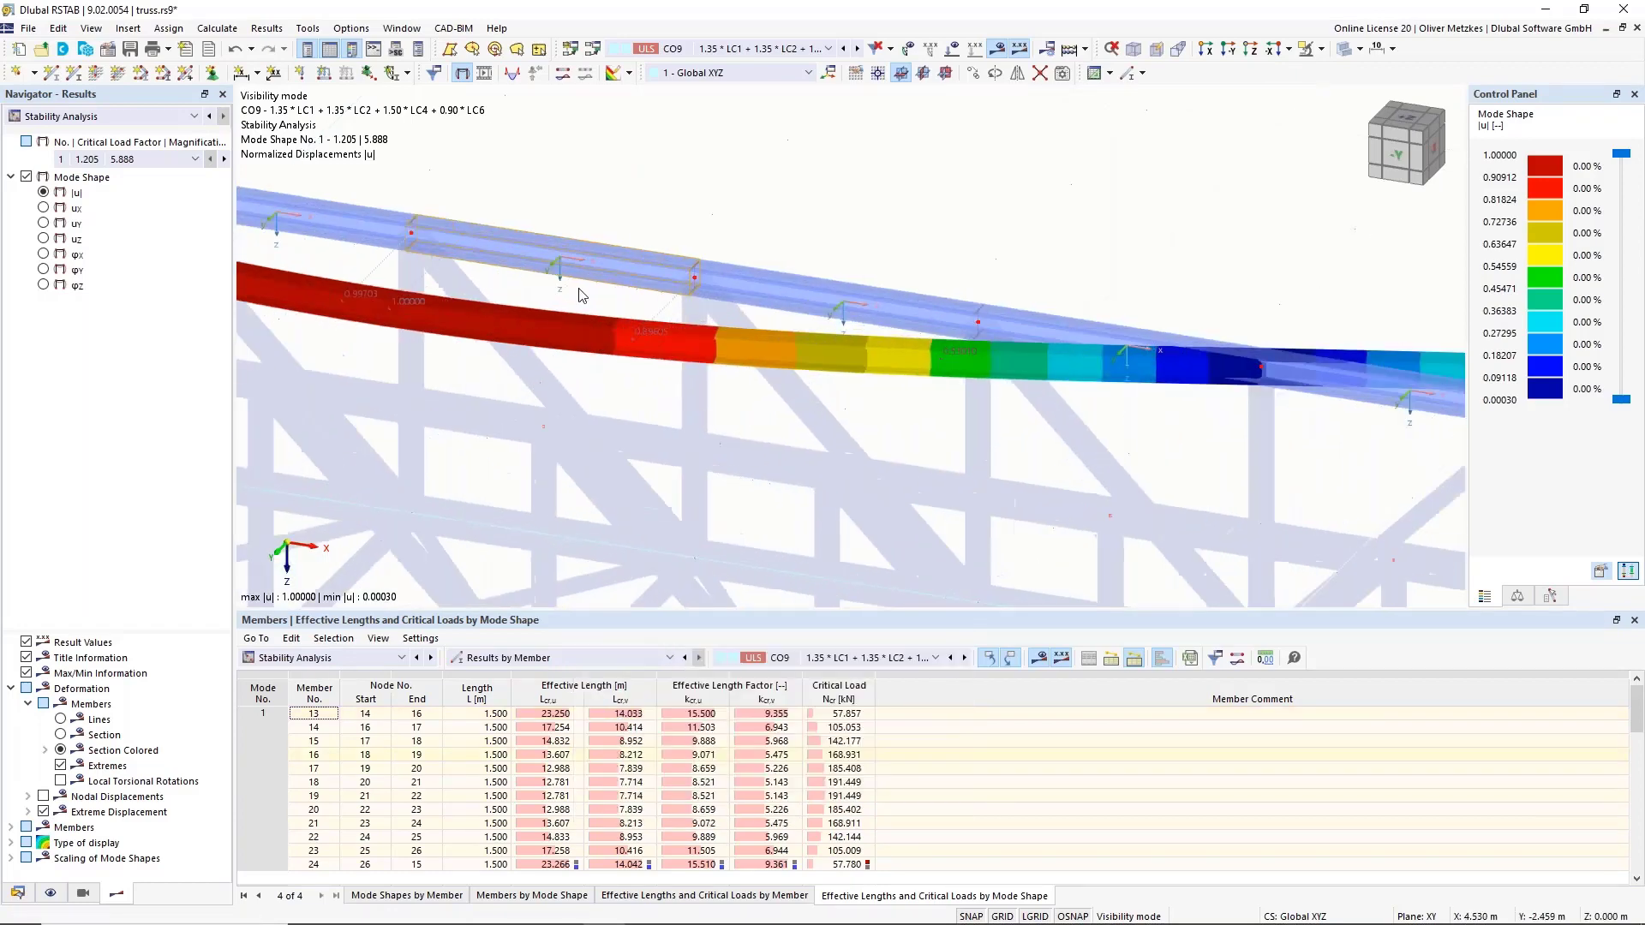
{"action": "scroll", "coordinate": [495, 286], "scroll_direction": "up", "scroll_amount": 1}
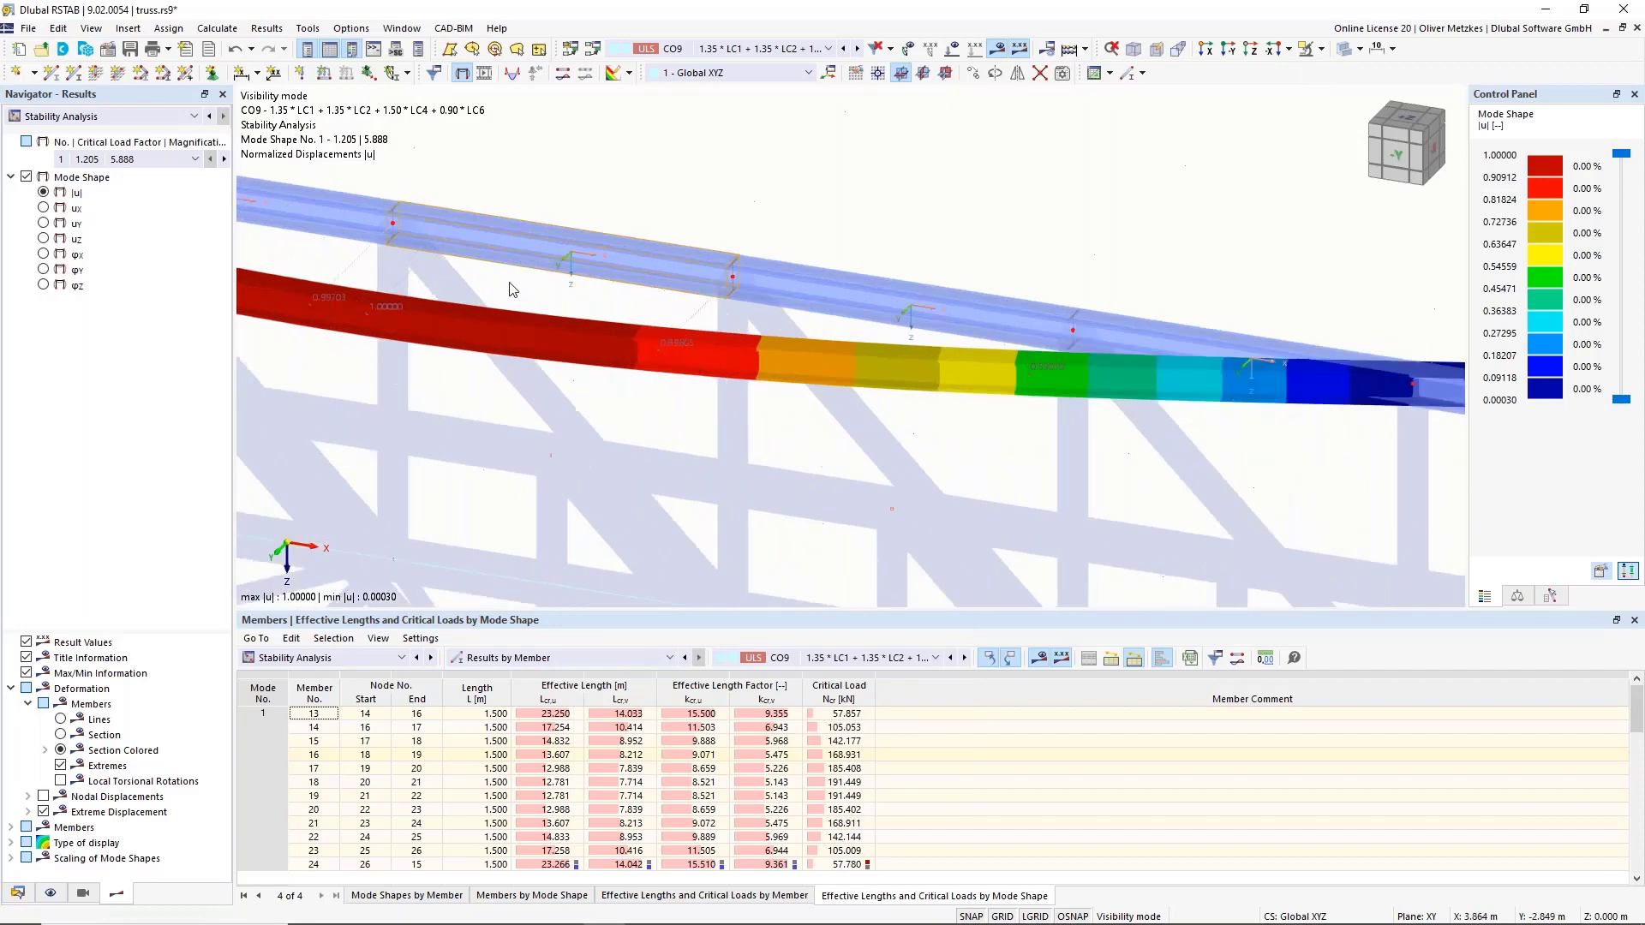
{"action": "scroll", "coordinate": [518, 276], "scroll_direction": "down", "scroll_amount": 1}
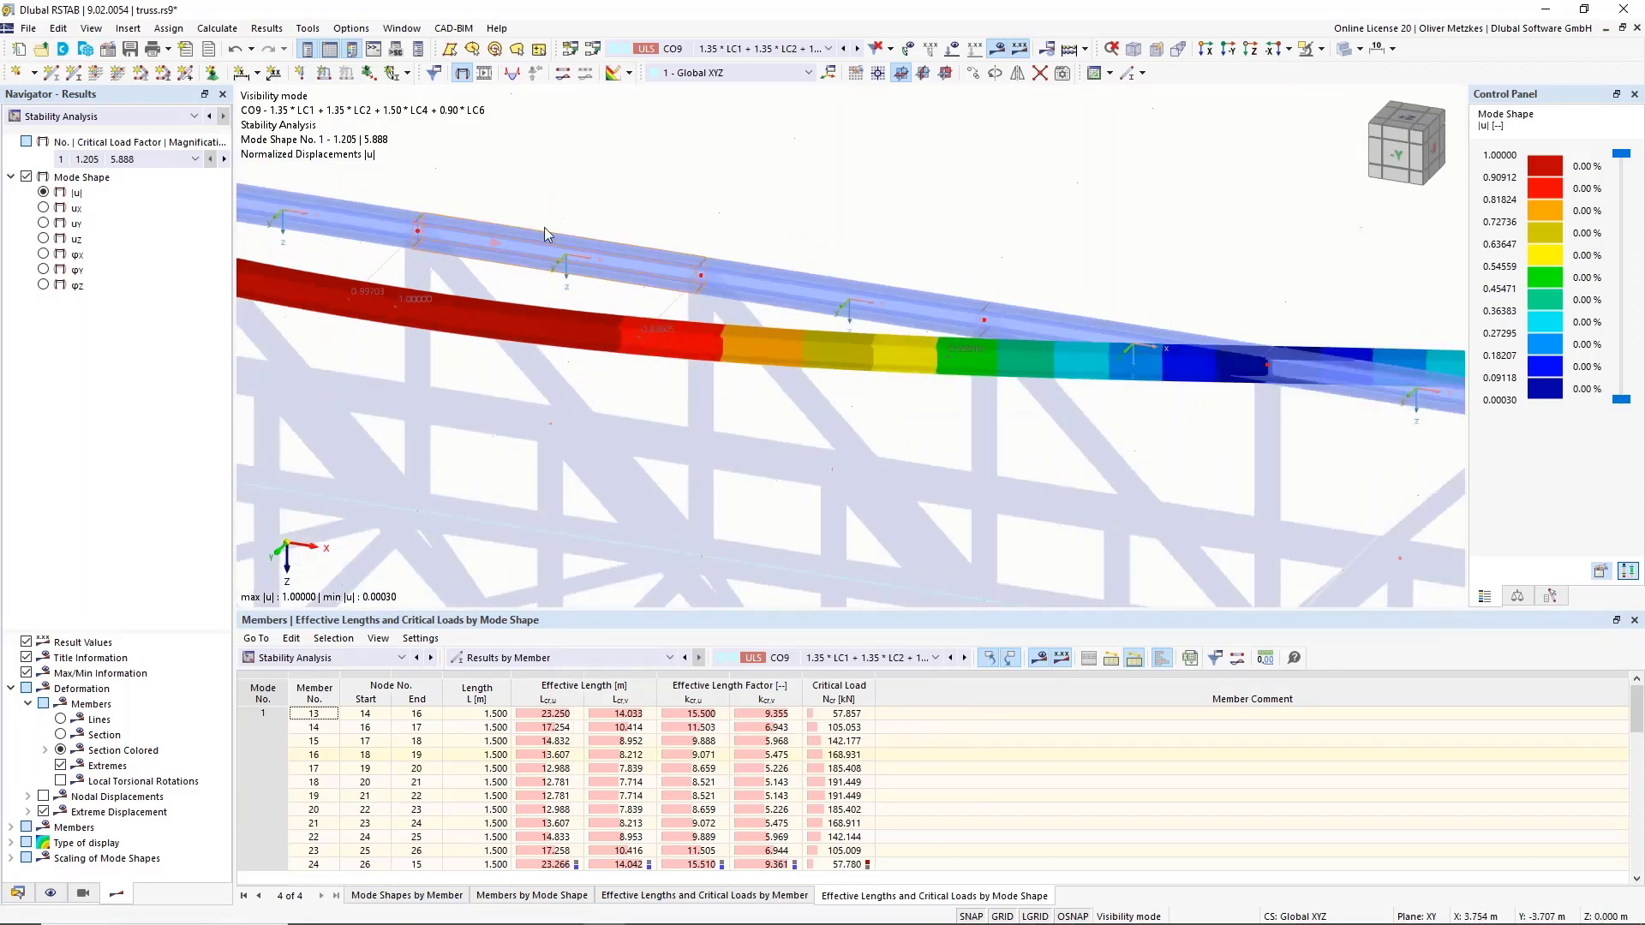
{"action": "scroll", "coordinate": [553, 309], "scroll_direction": "down", "scroll_amount": 4}
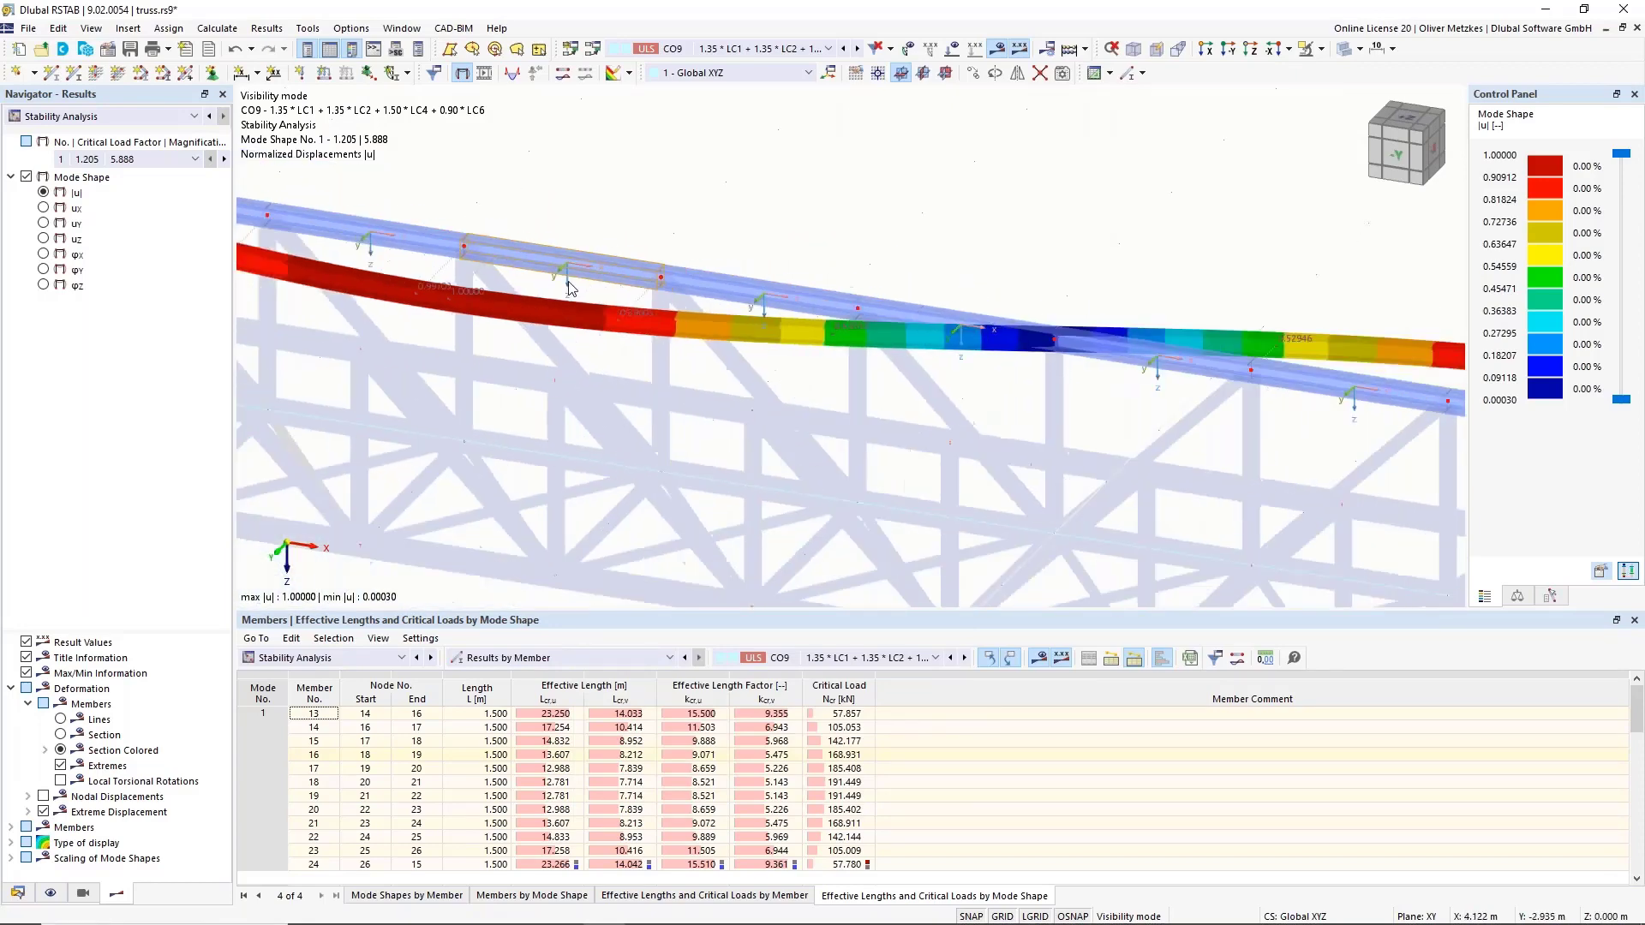
{"action": "scroll", "coordinate": [540, 334], "scroll_direction": "down", "scroll_amount": 2}
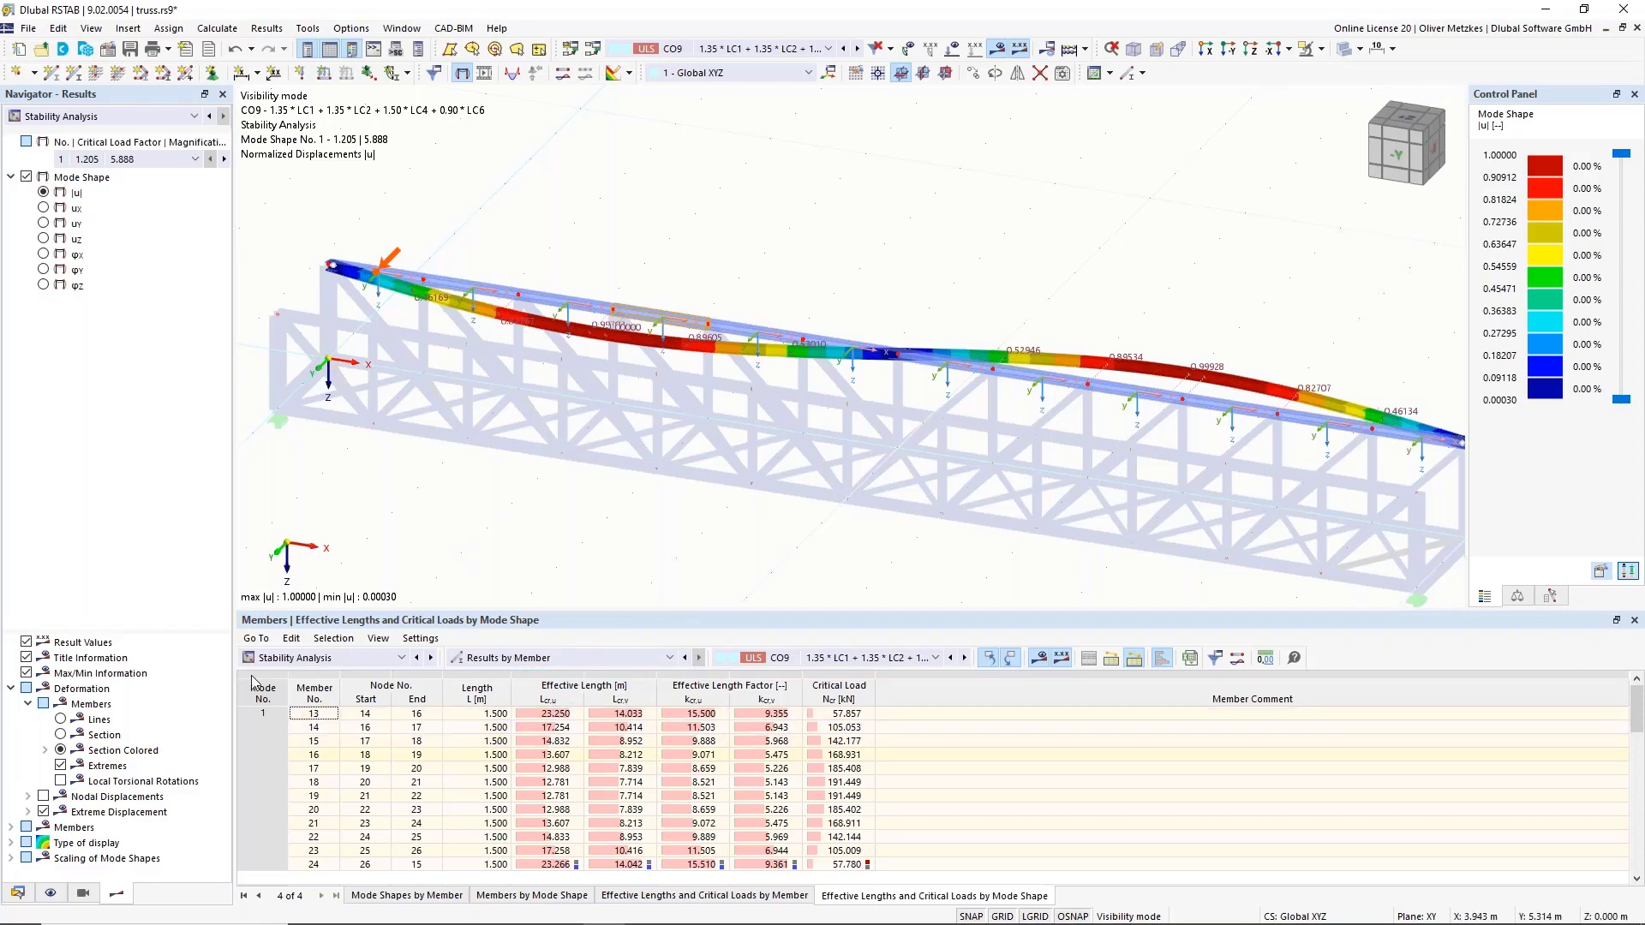
Inspect the properties of section 5, L 65x50x6, from the Data tree's Sections list.
{"action": "left_click", "coordinate": [18, 894]}
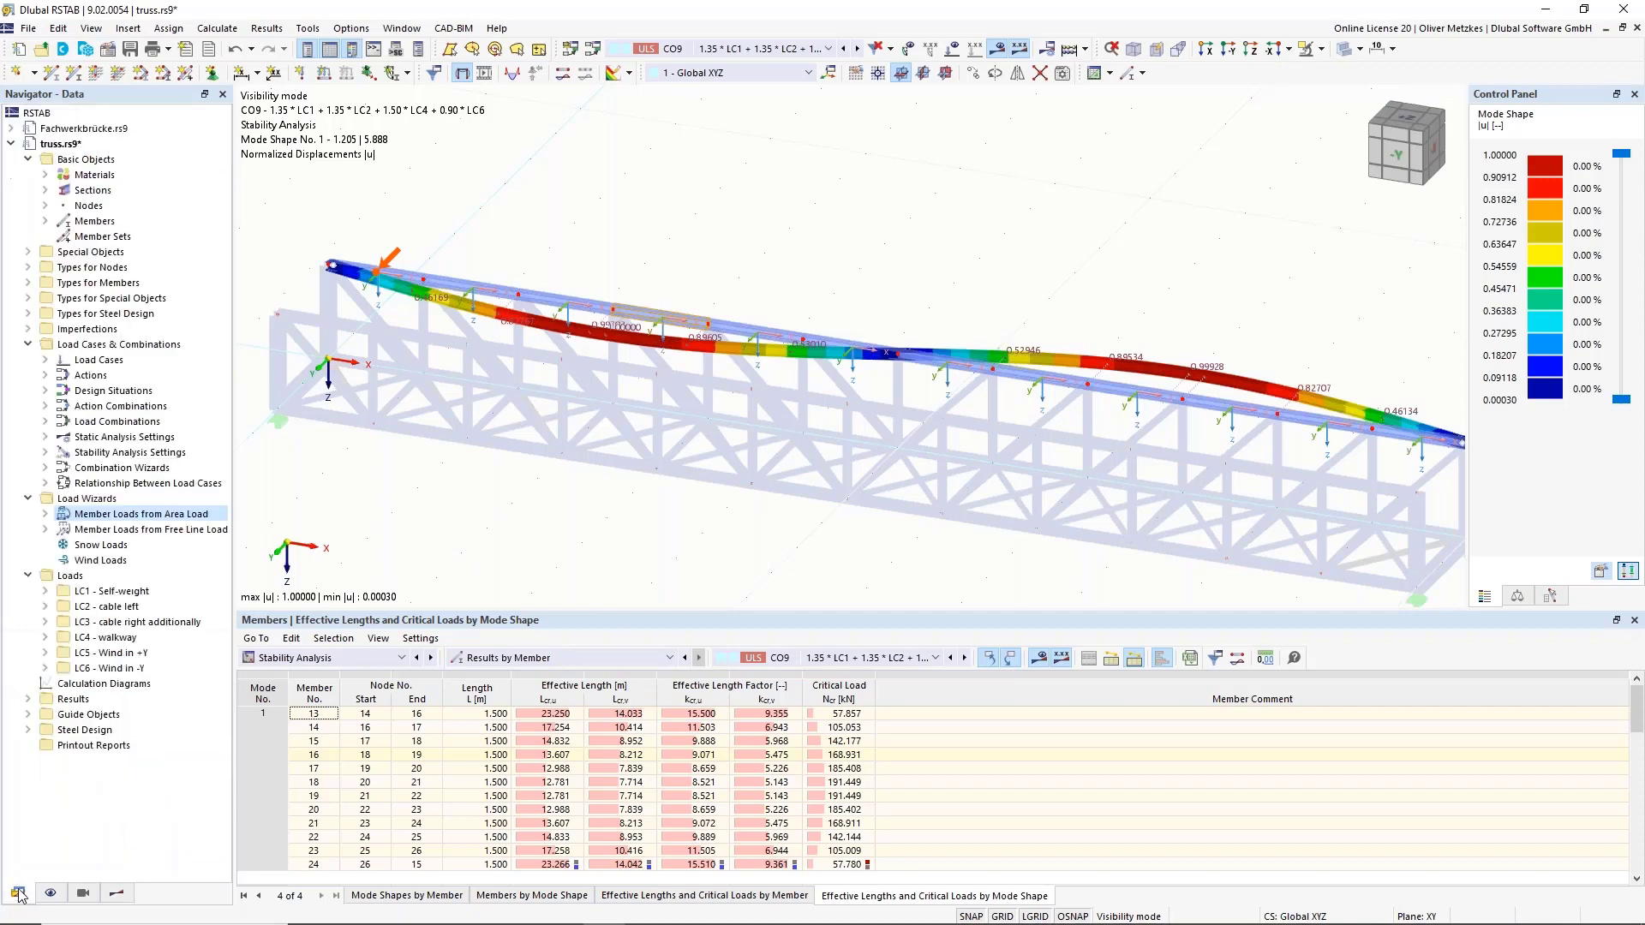
{"action": "left_click", "coordinate": [46, 190]}
{"action": "double_click", "coordinate": [120, 268]}
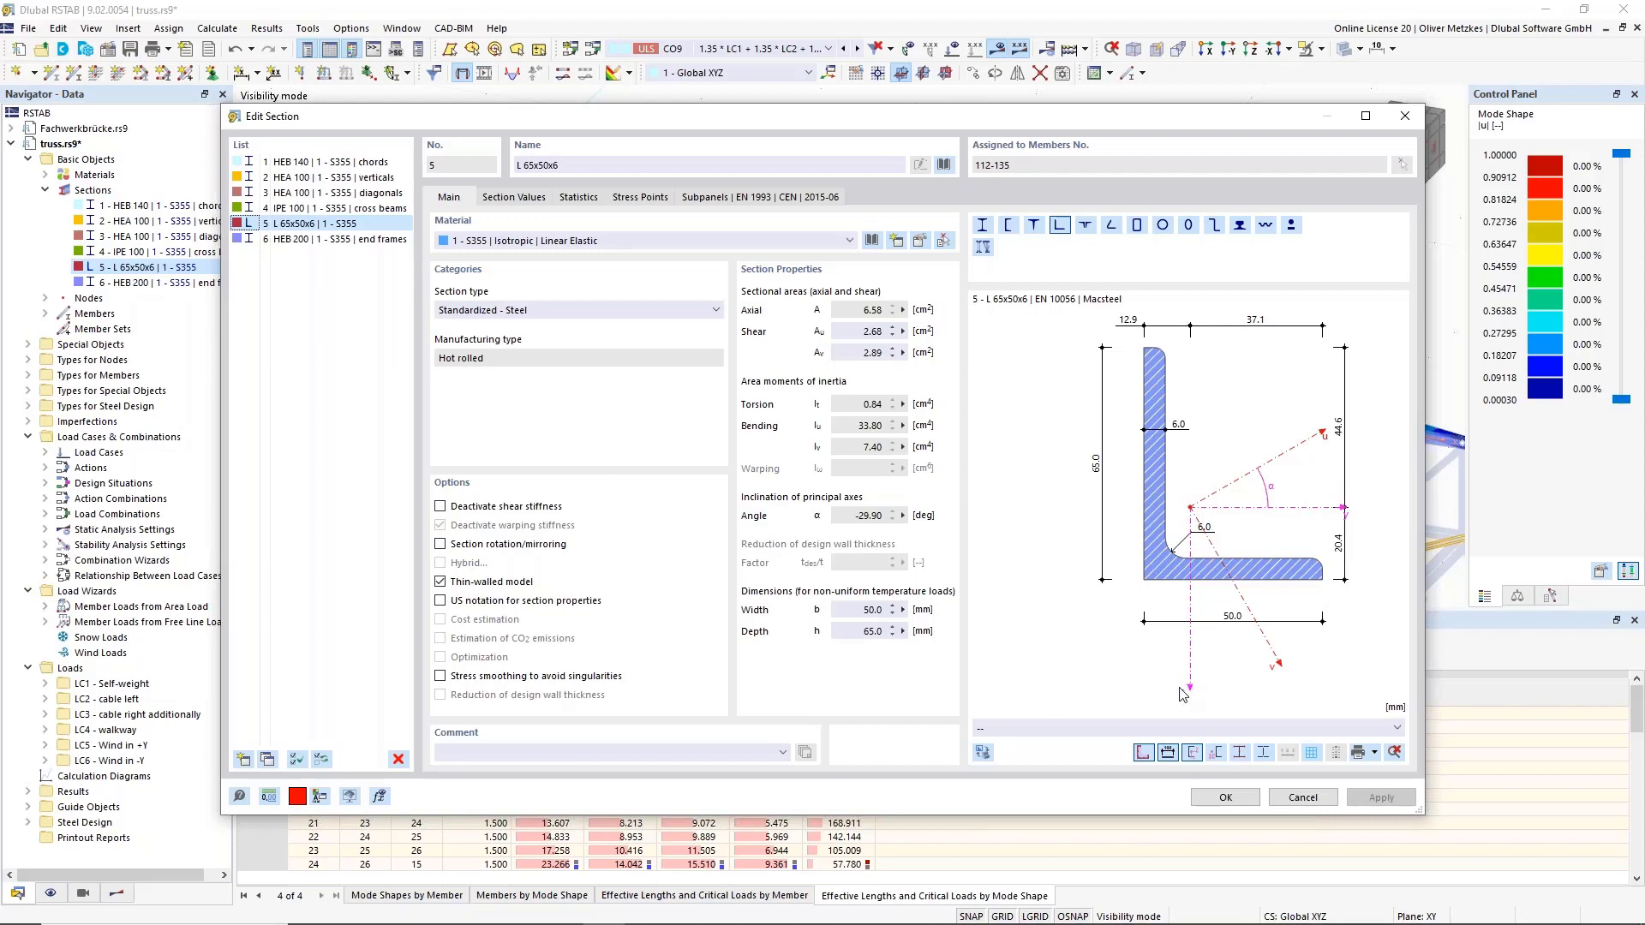
{"action": "left_click", "coordinate": [1311, 800]}
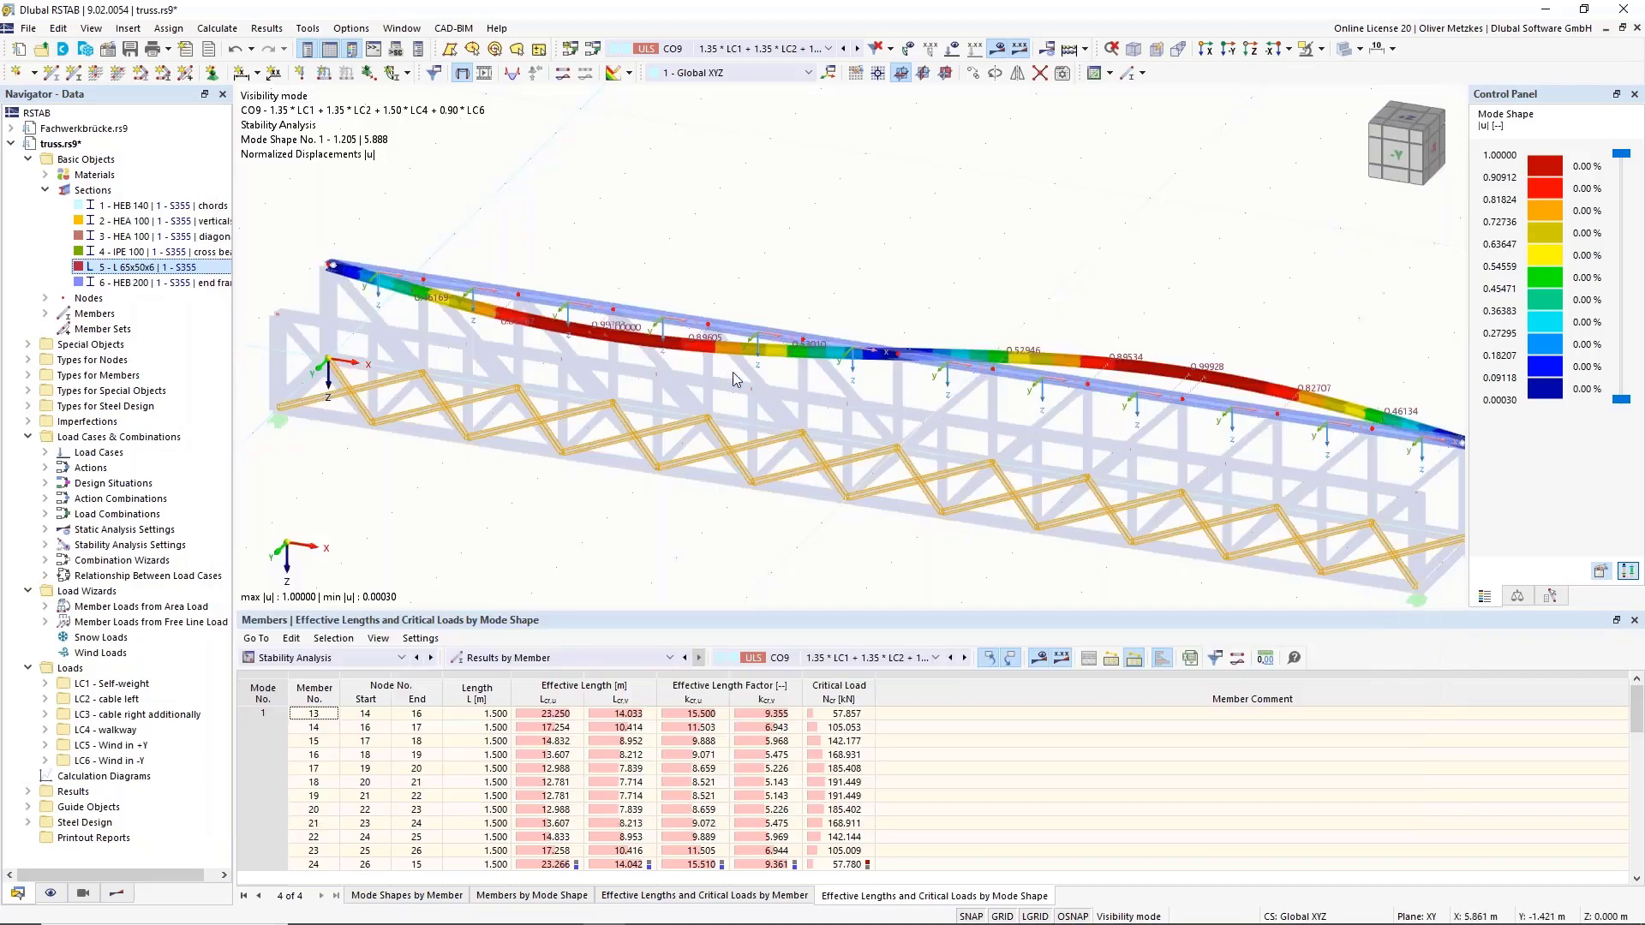
Compare the Lcr,v effective lengths of chord members 15, 14 through 19, and 21.
{"action": "left_click", "coordinate": [615, 683]}
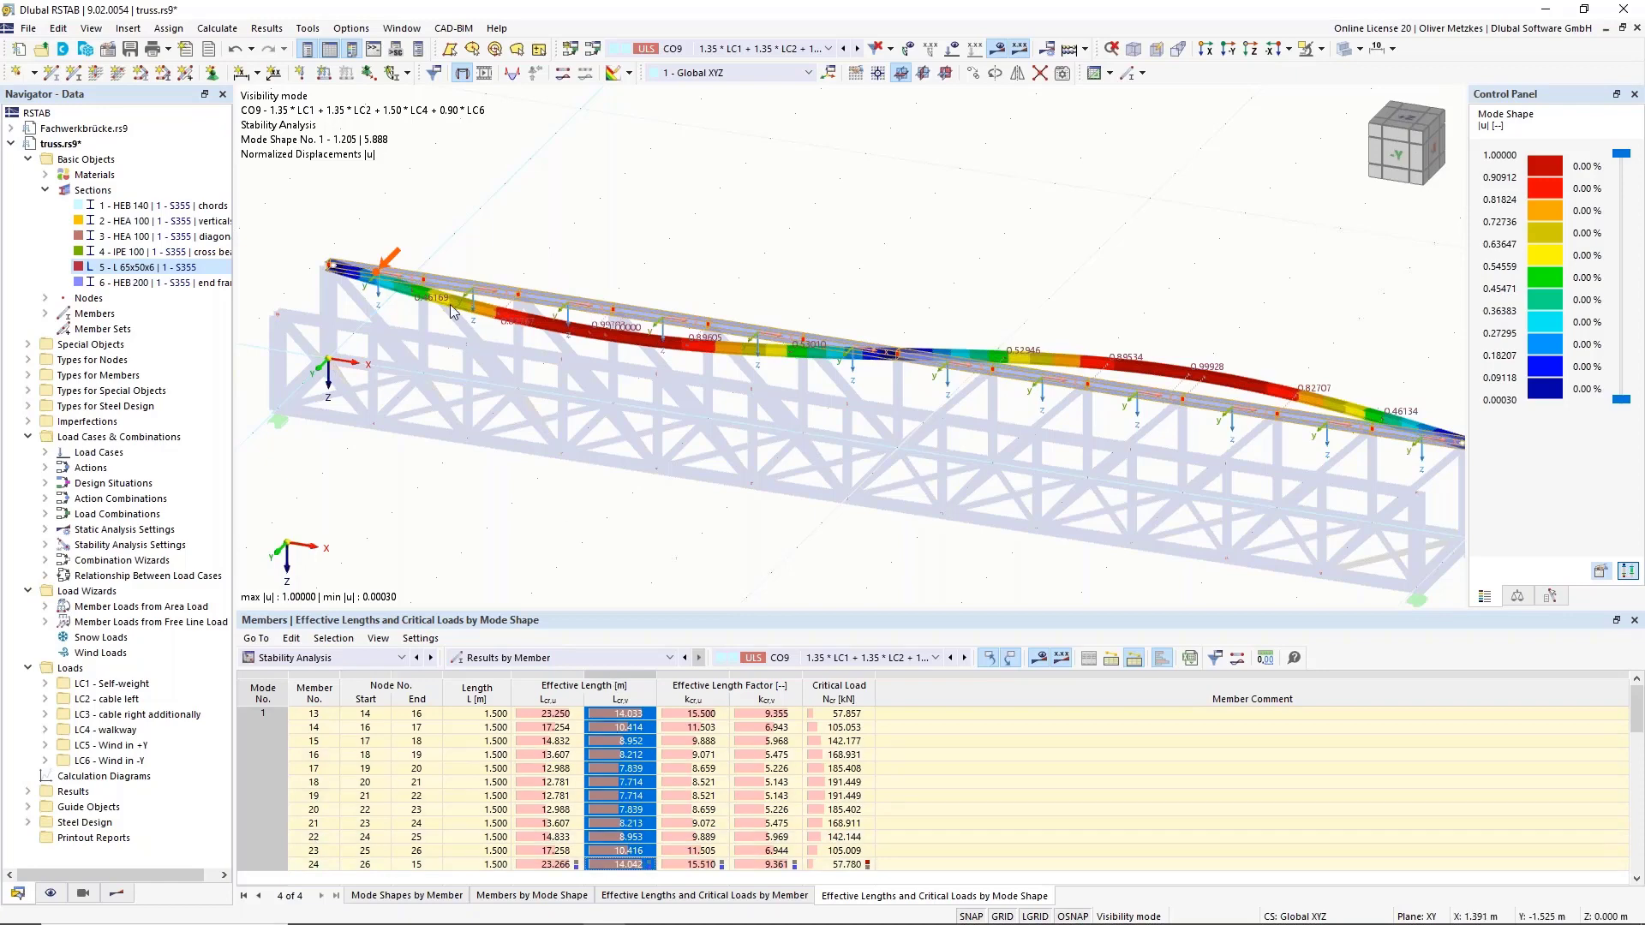
{"action": "scroll", "coordinate": [887, 288], "scroll_direction": "down", "scroll_amount": 2}
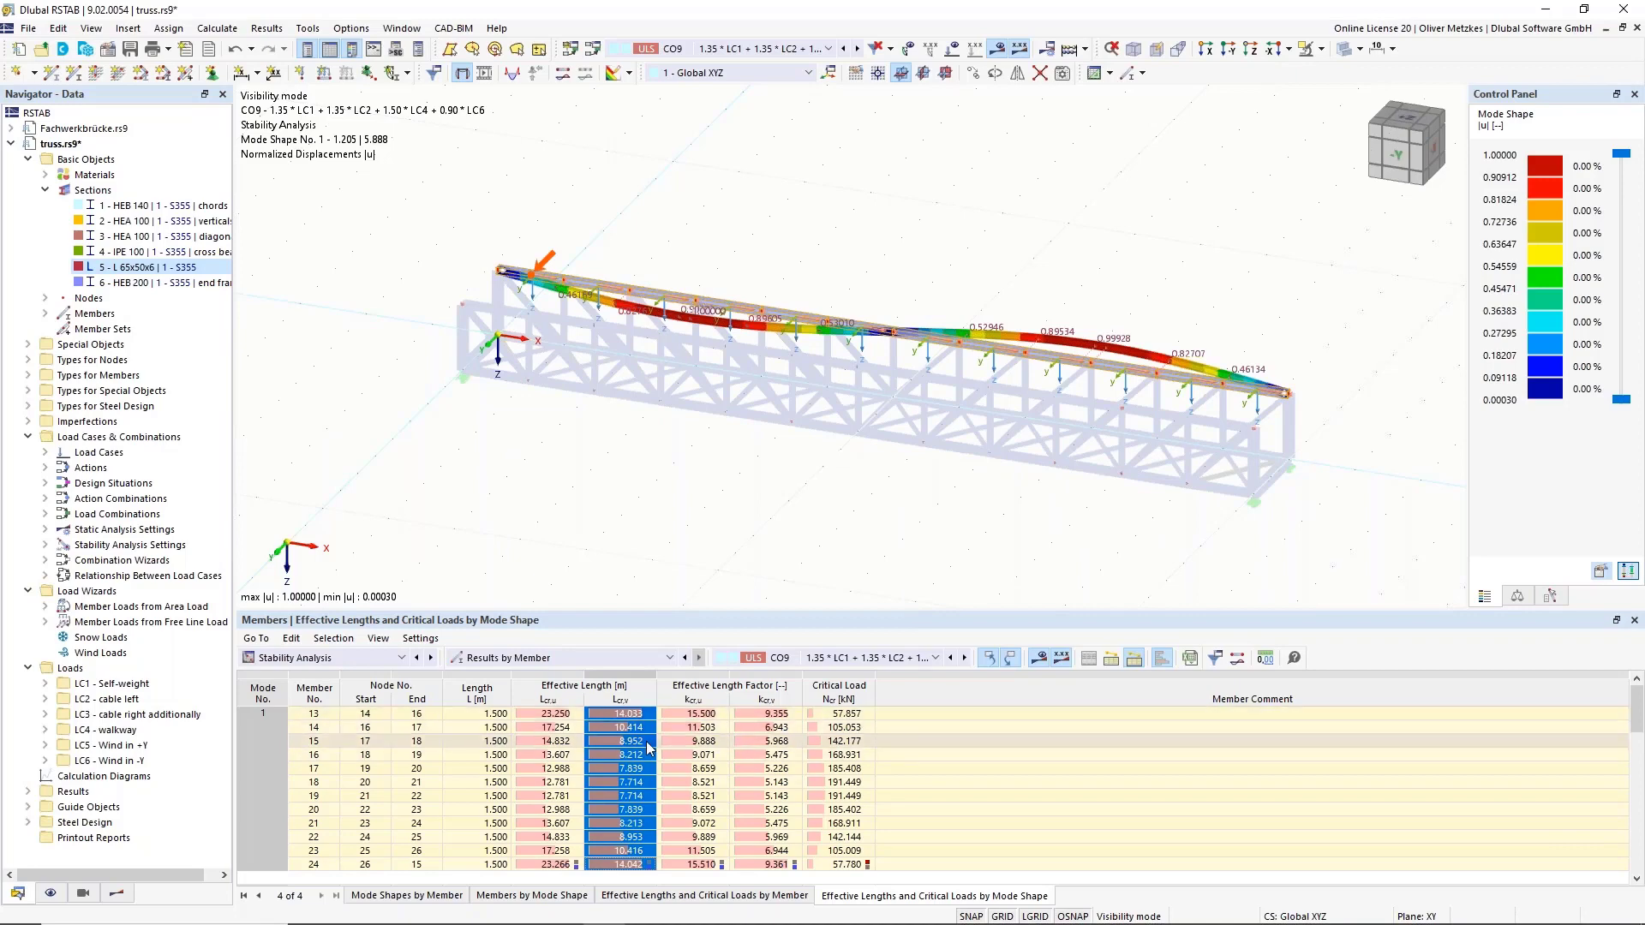
{"action": "left_click", "coordinate": [621, 741]}
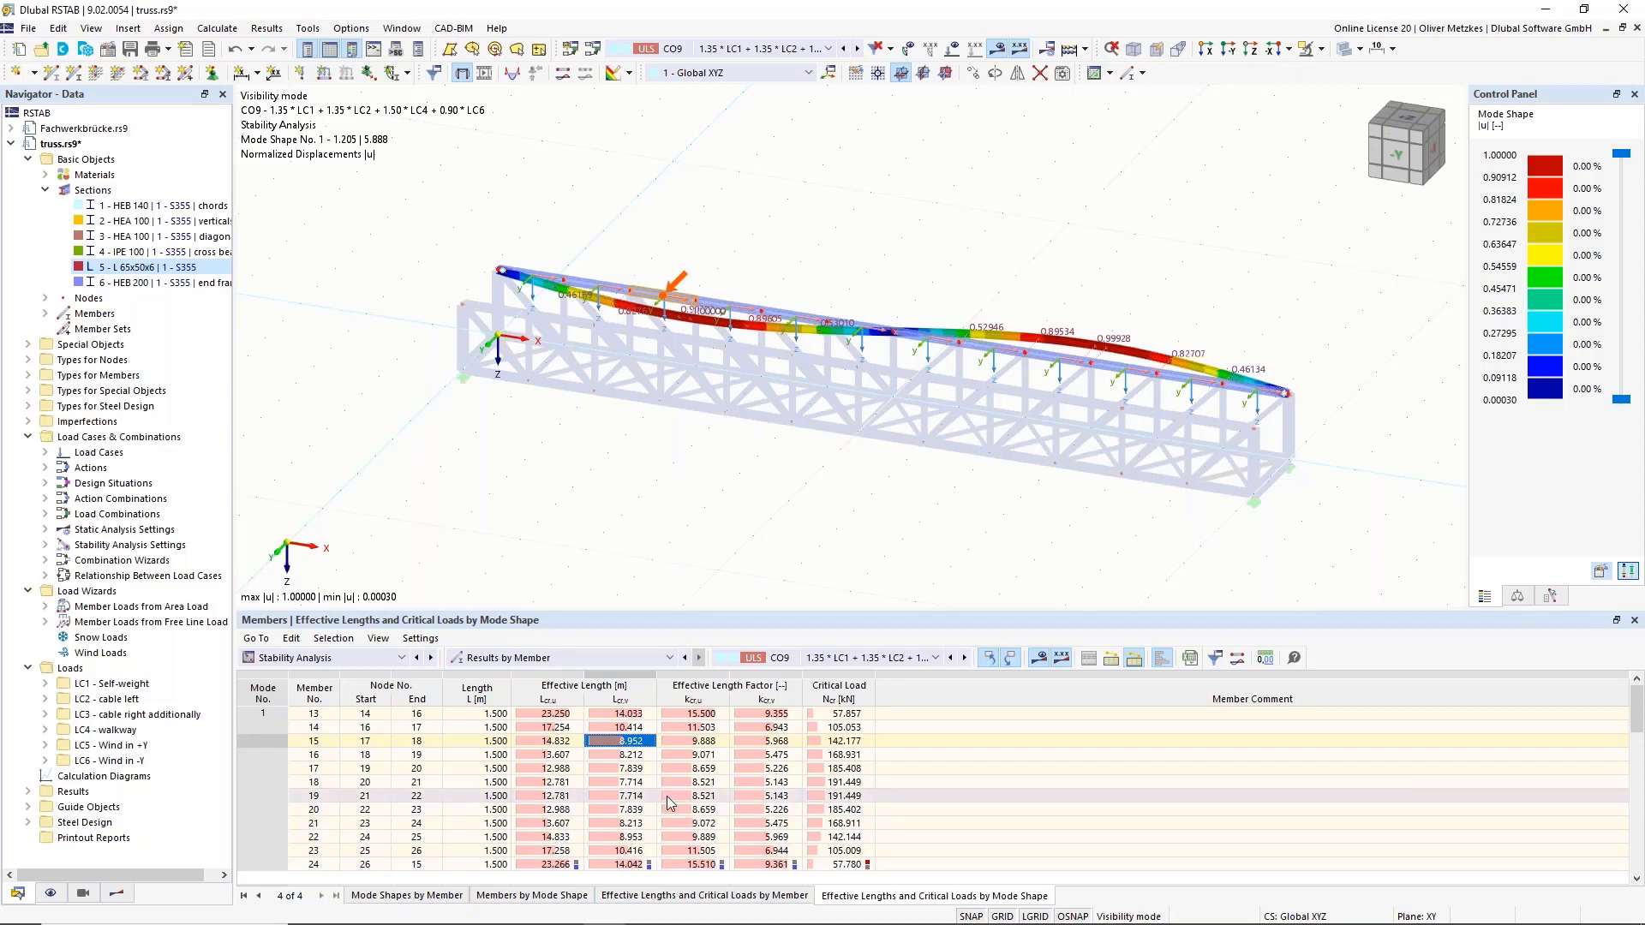
{"action": "left_click", "coordinate": [632, 729]}
{"action": "left_click", "coordinate": [640, 745]}
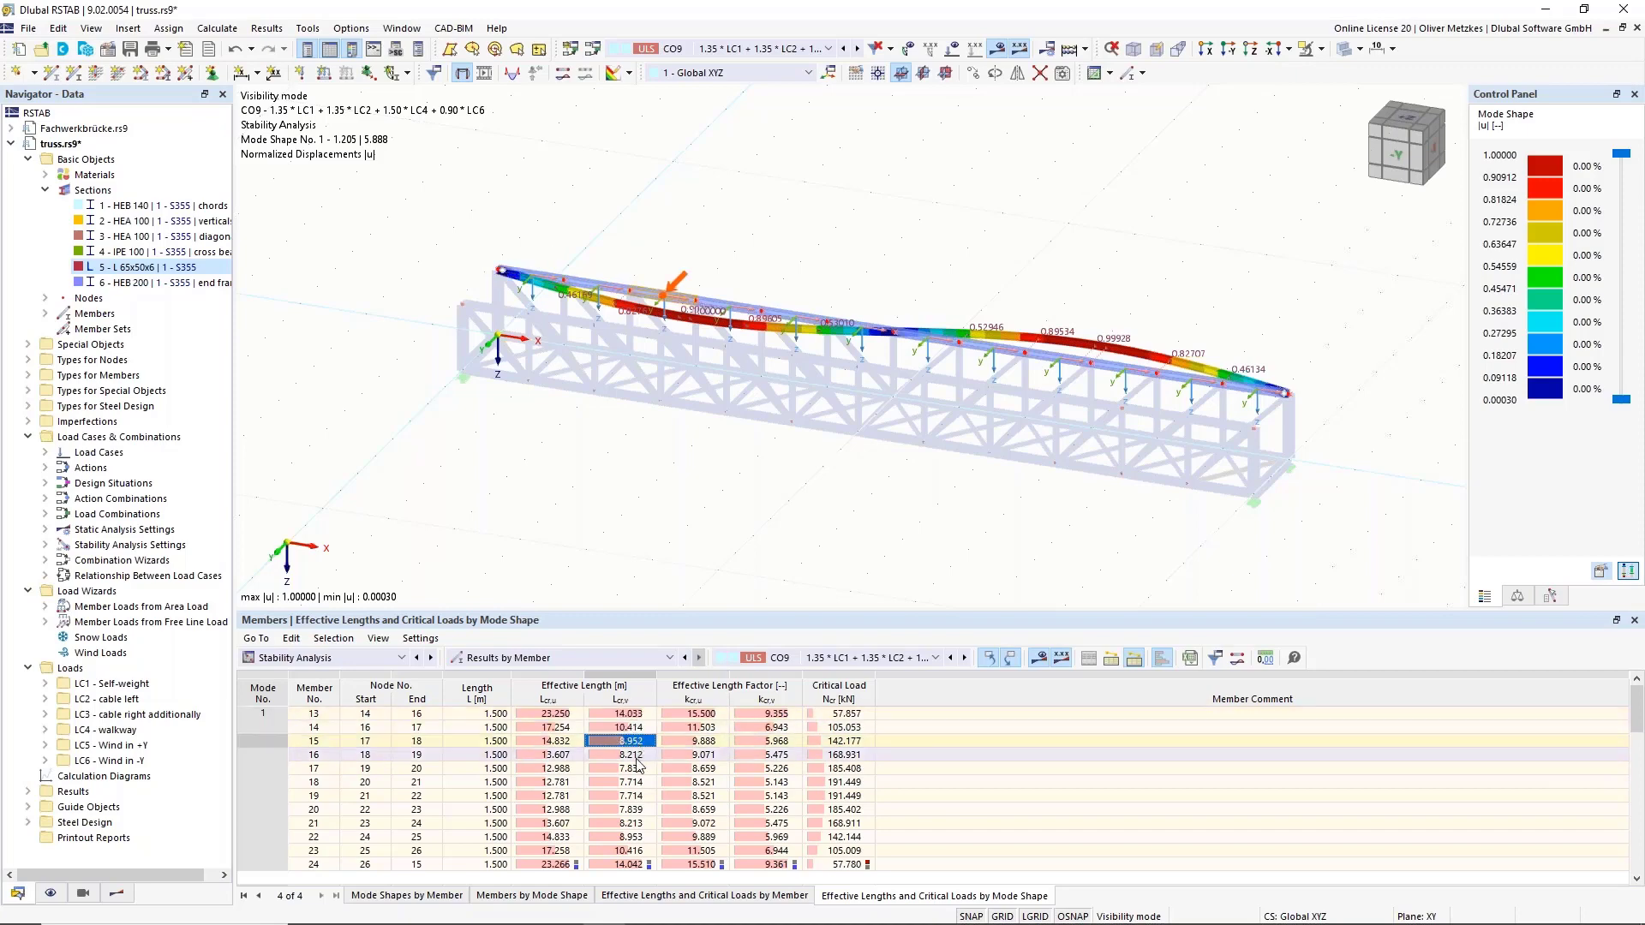
{"action": "left_click", "coordinate": [638, 756]}
{"action": "left_click", "coordinate": [638, 769]}
{"action": "left_click", "coordinate": [639, 795]}
{"action": "left_click", "coordinate": [632, 824]}
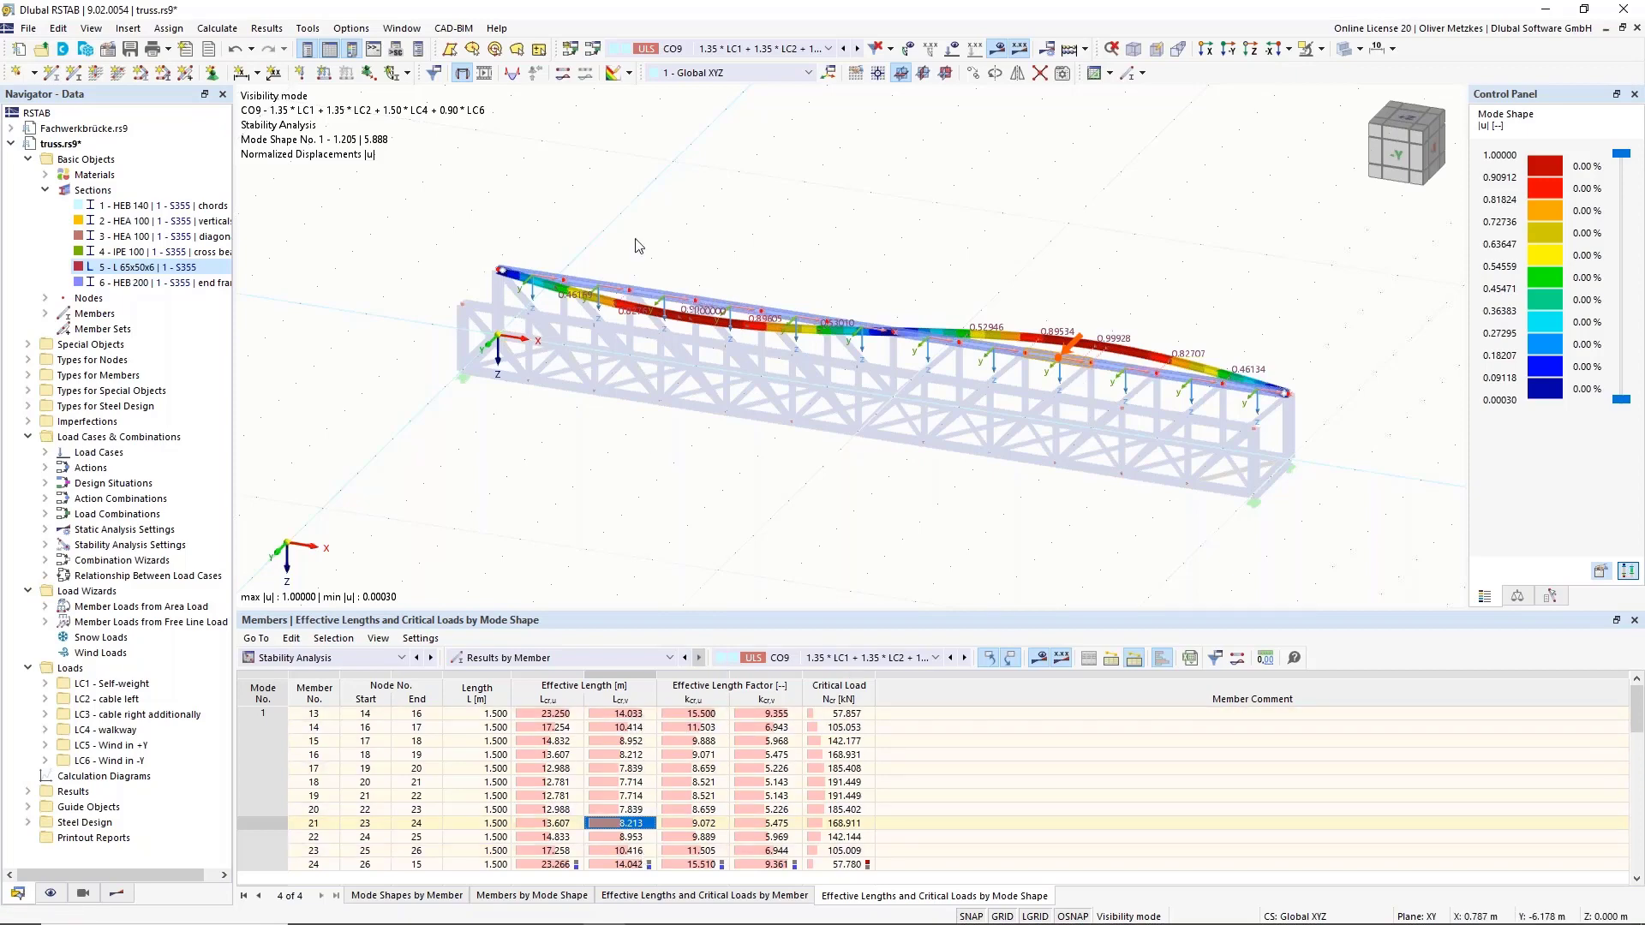
Check end chord member 13's effective length and its 57.857 kN critical load.
{"action": "scroll", "coordinate": [983, 350], "scroll_direction": "up", "scroll_amount": 5}
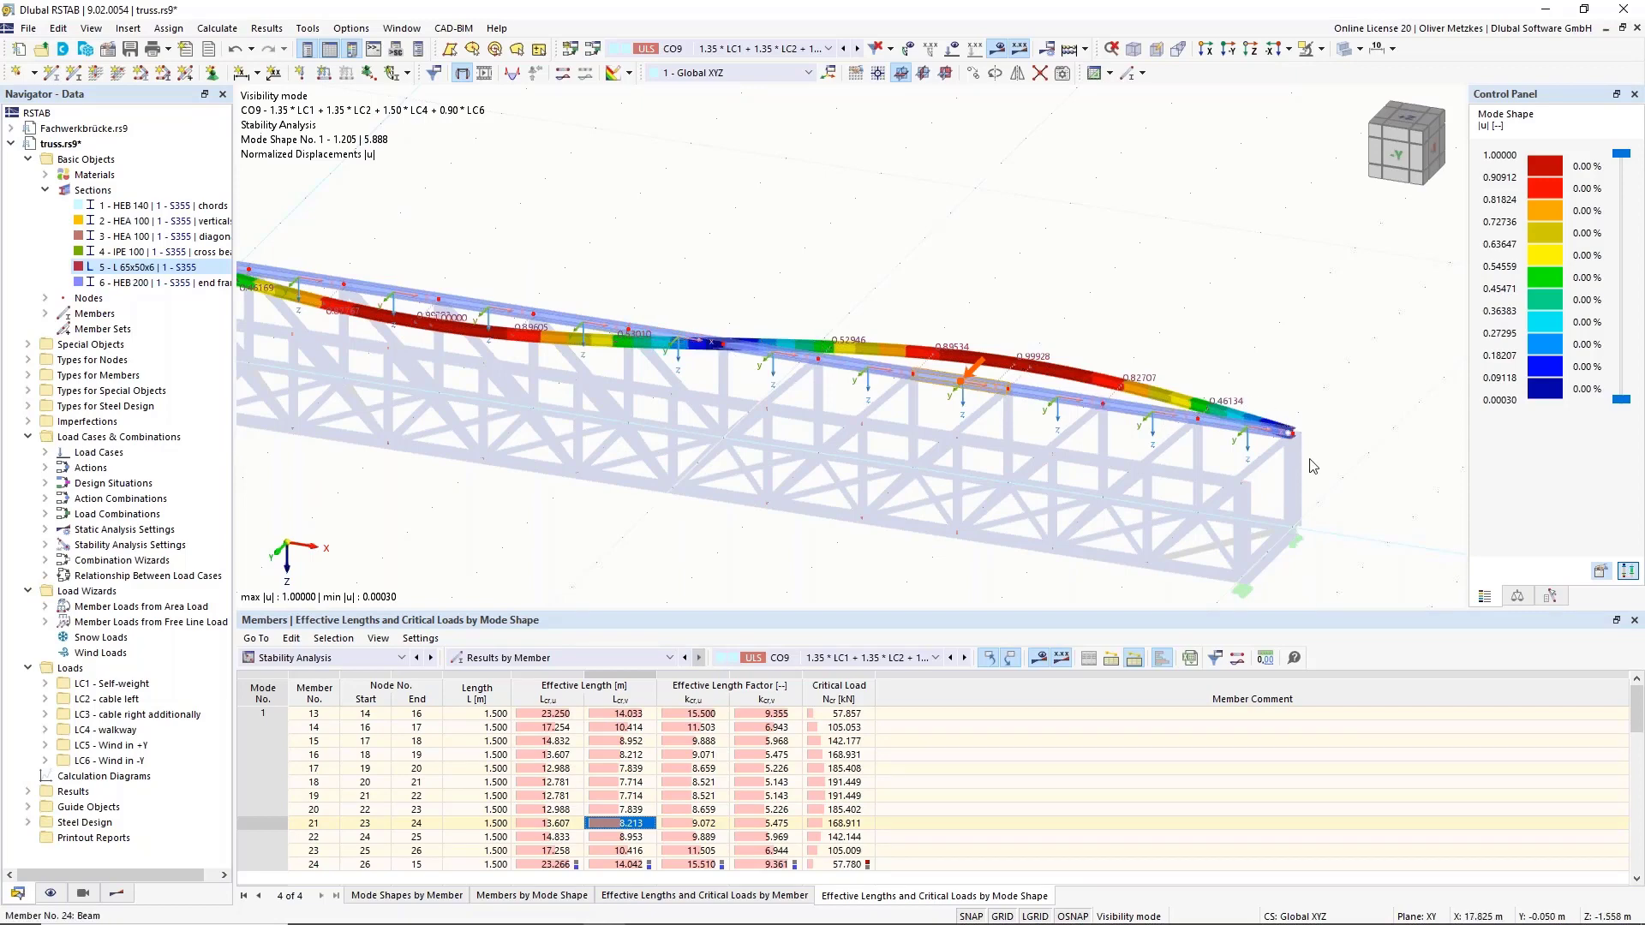
{"action": "scroll", "coordinate": [1218, 381], "scroll_direction": "down", "scroll_amount": 2}
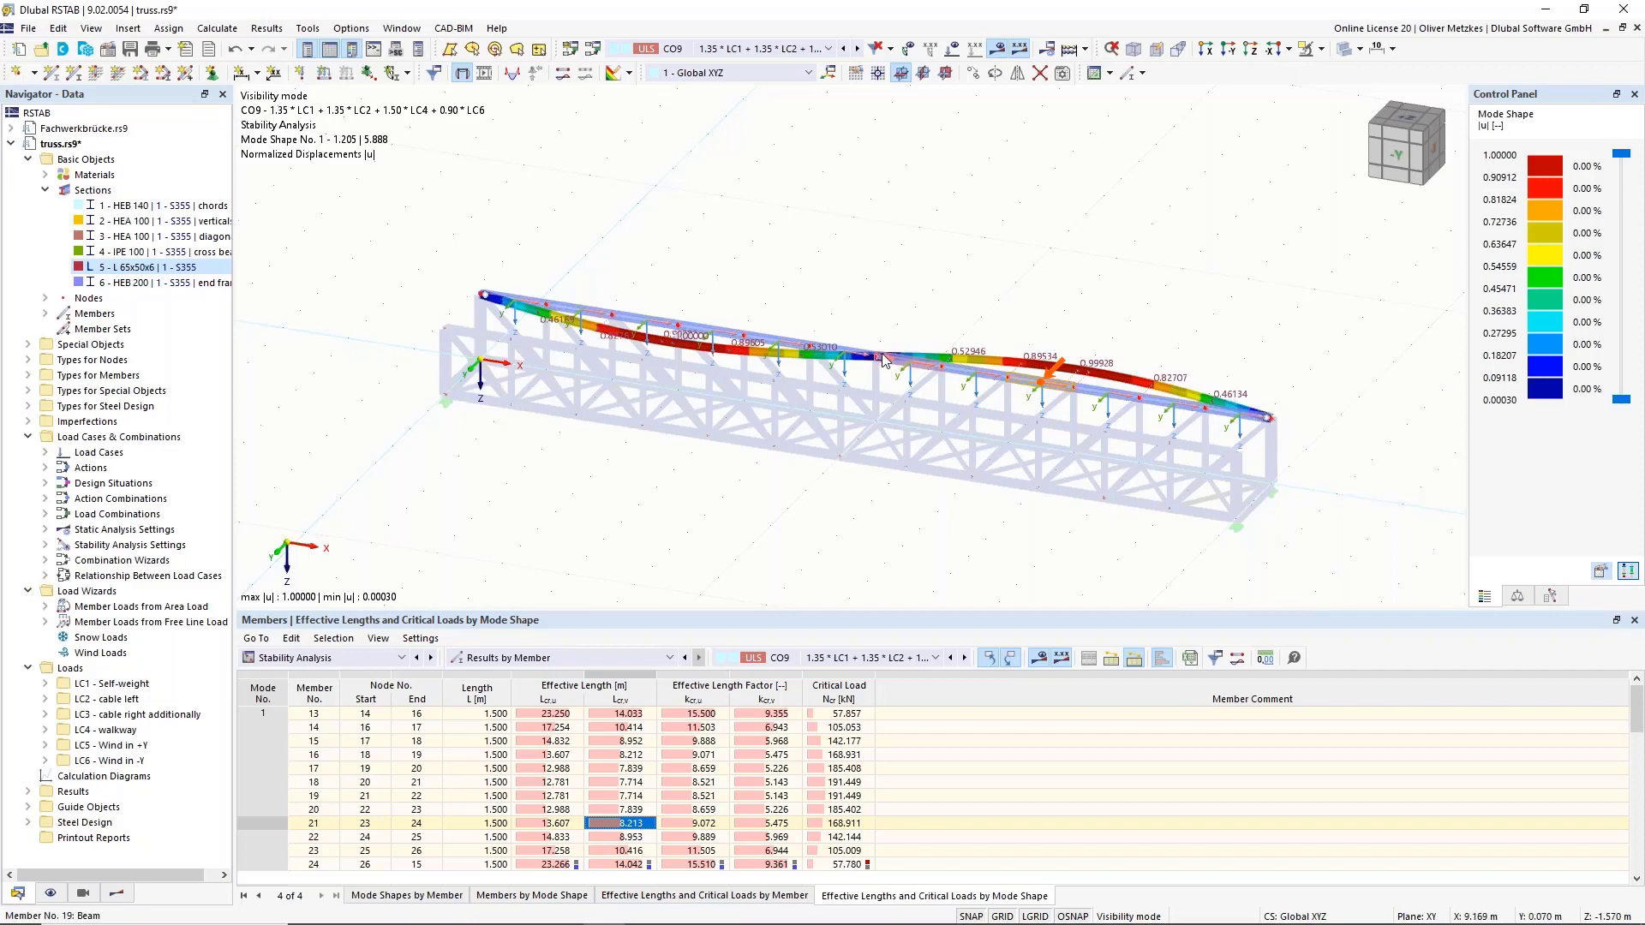
{"action": "mouse_move", "coordinate": [882, 355]}
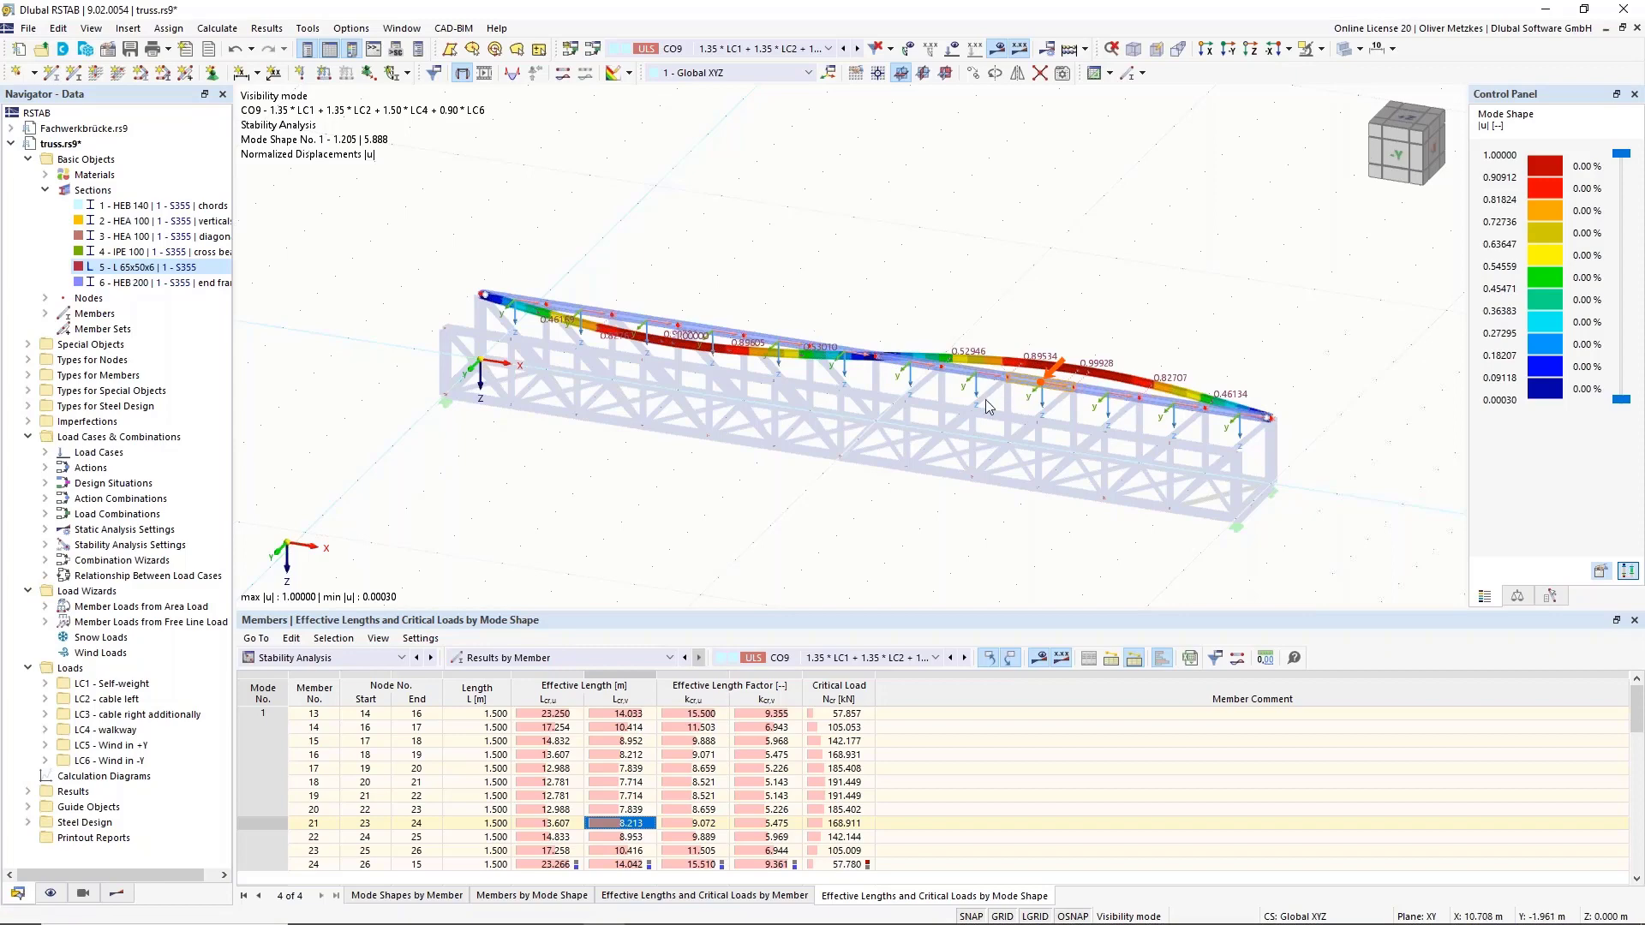
{"action": "left_click", "coordinate": [630, 714]}
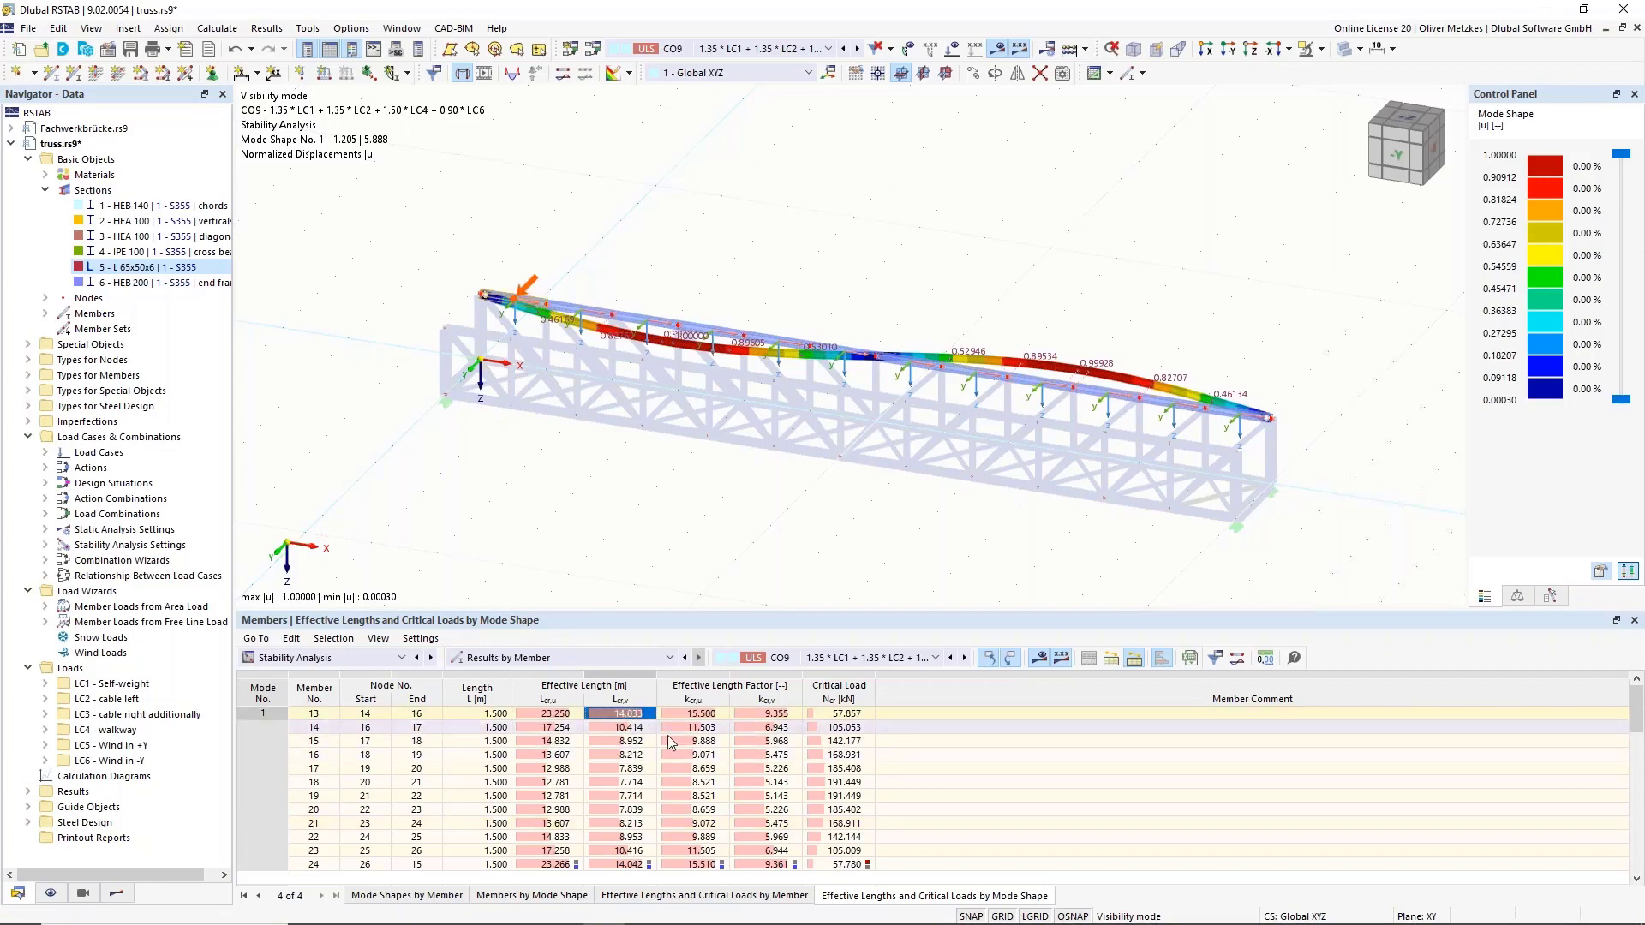
{"action": "left_click", "coordinate": [848, 715]}
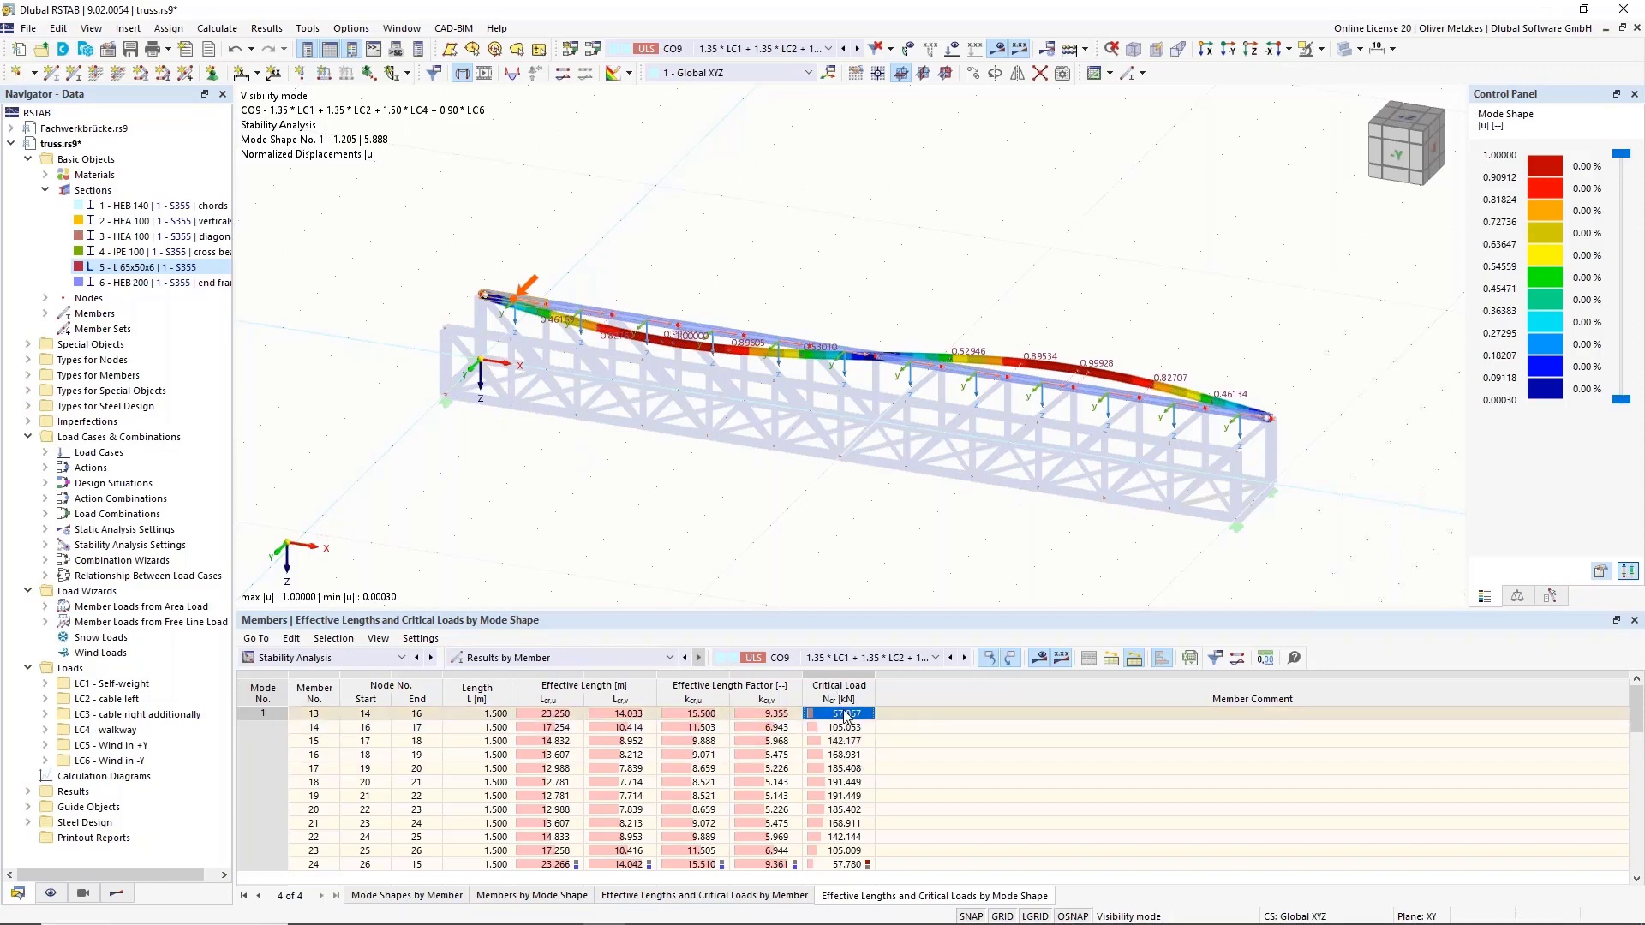
Step down the Ncr critical loads for members 13–19, reaching 191.449 kN.
{"action": "left_click", "coordinate": [854, 725]}
{"action": "left_click", "coordinate": [853, 742]}
{"action": "left_click", "coordinate": [851, 765]}
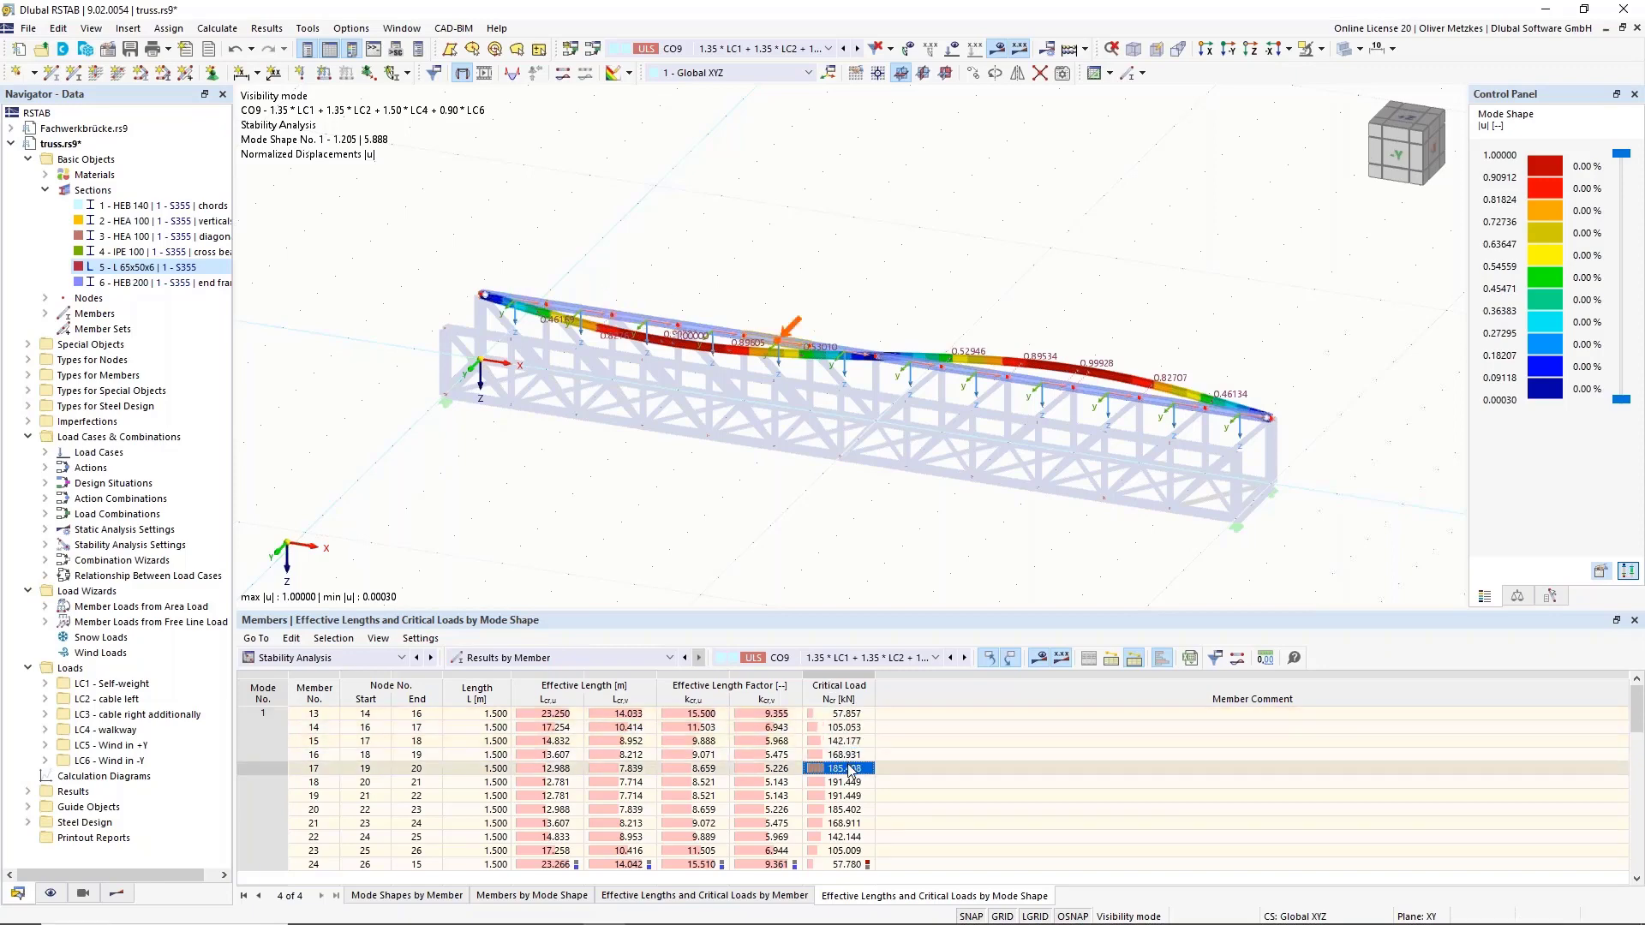
{"action": "left_click", "coordinate": [847, 781]}
{"action": "left_click", "coordinate": [847, 796]}
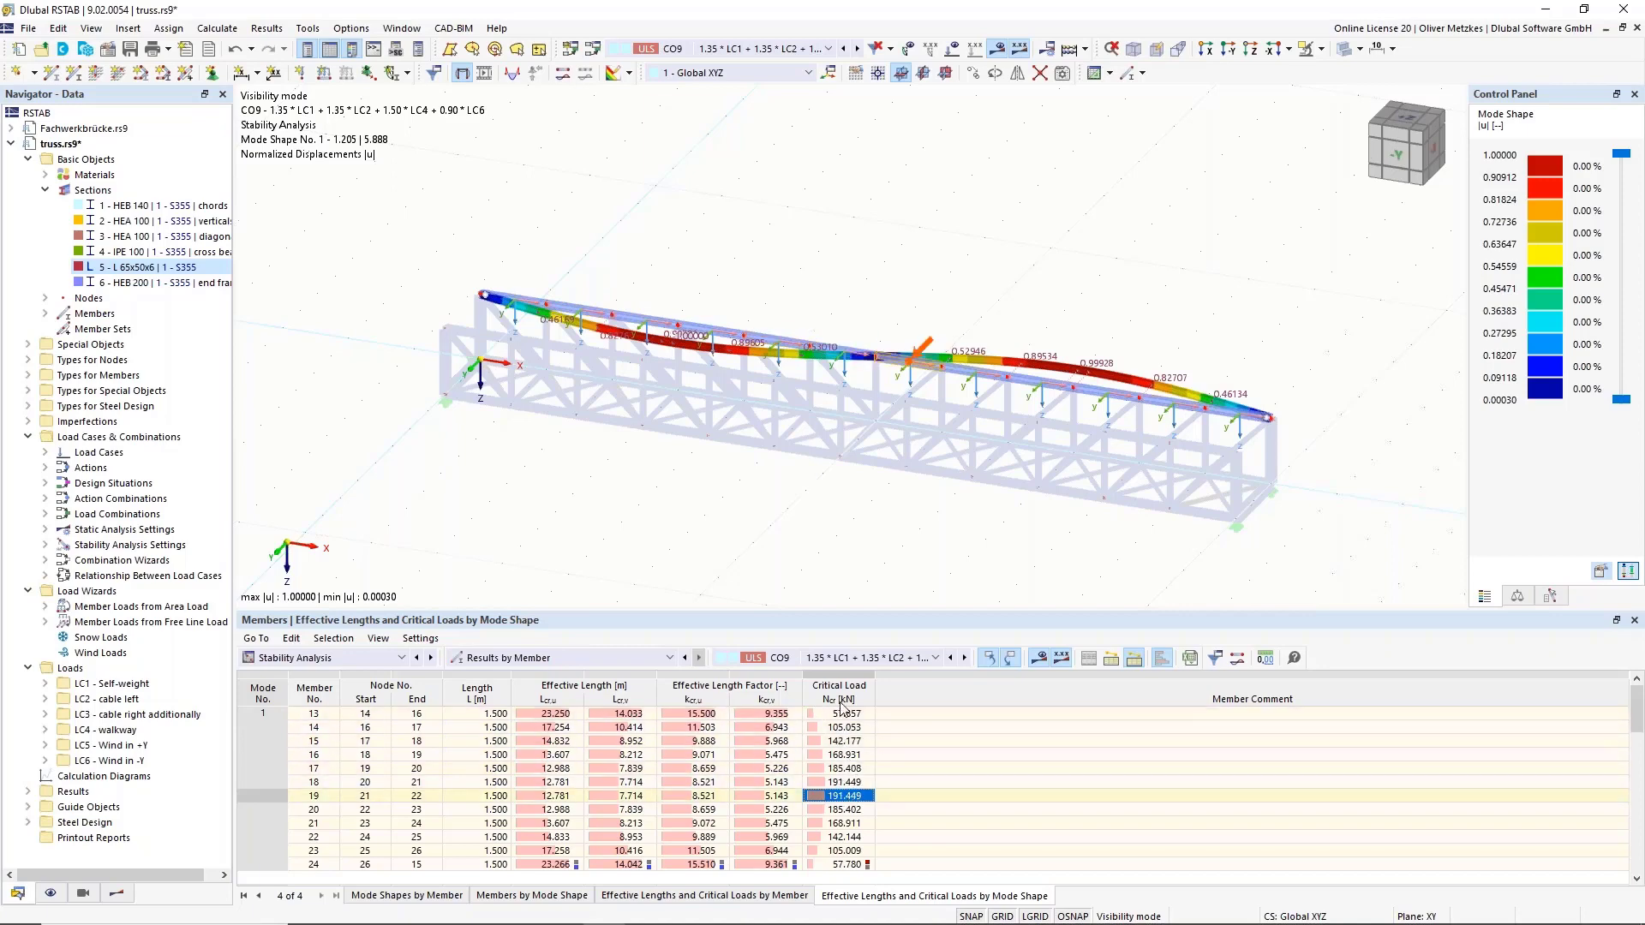
Compare member 13's critical load with member 18's, whose Lcr,v is 7.714 m.
{"action": "left_click", "coordinate": [848, 713]}
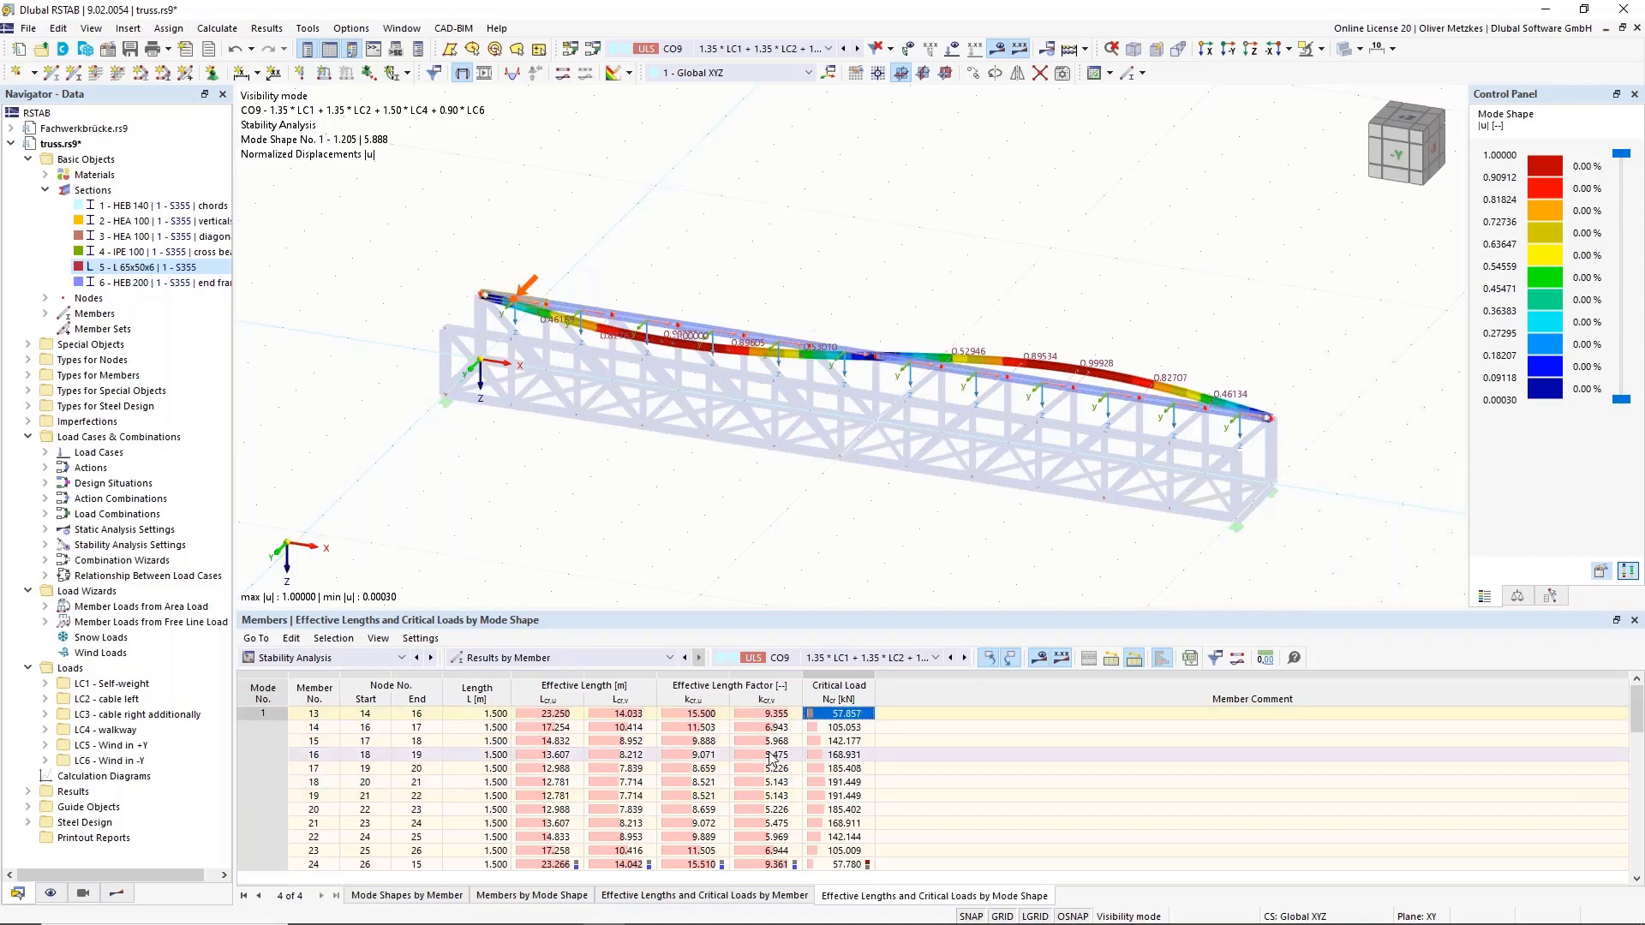
{"action": "left_click", "coordinate": [846, 782]}
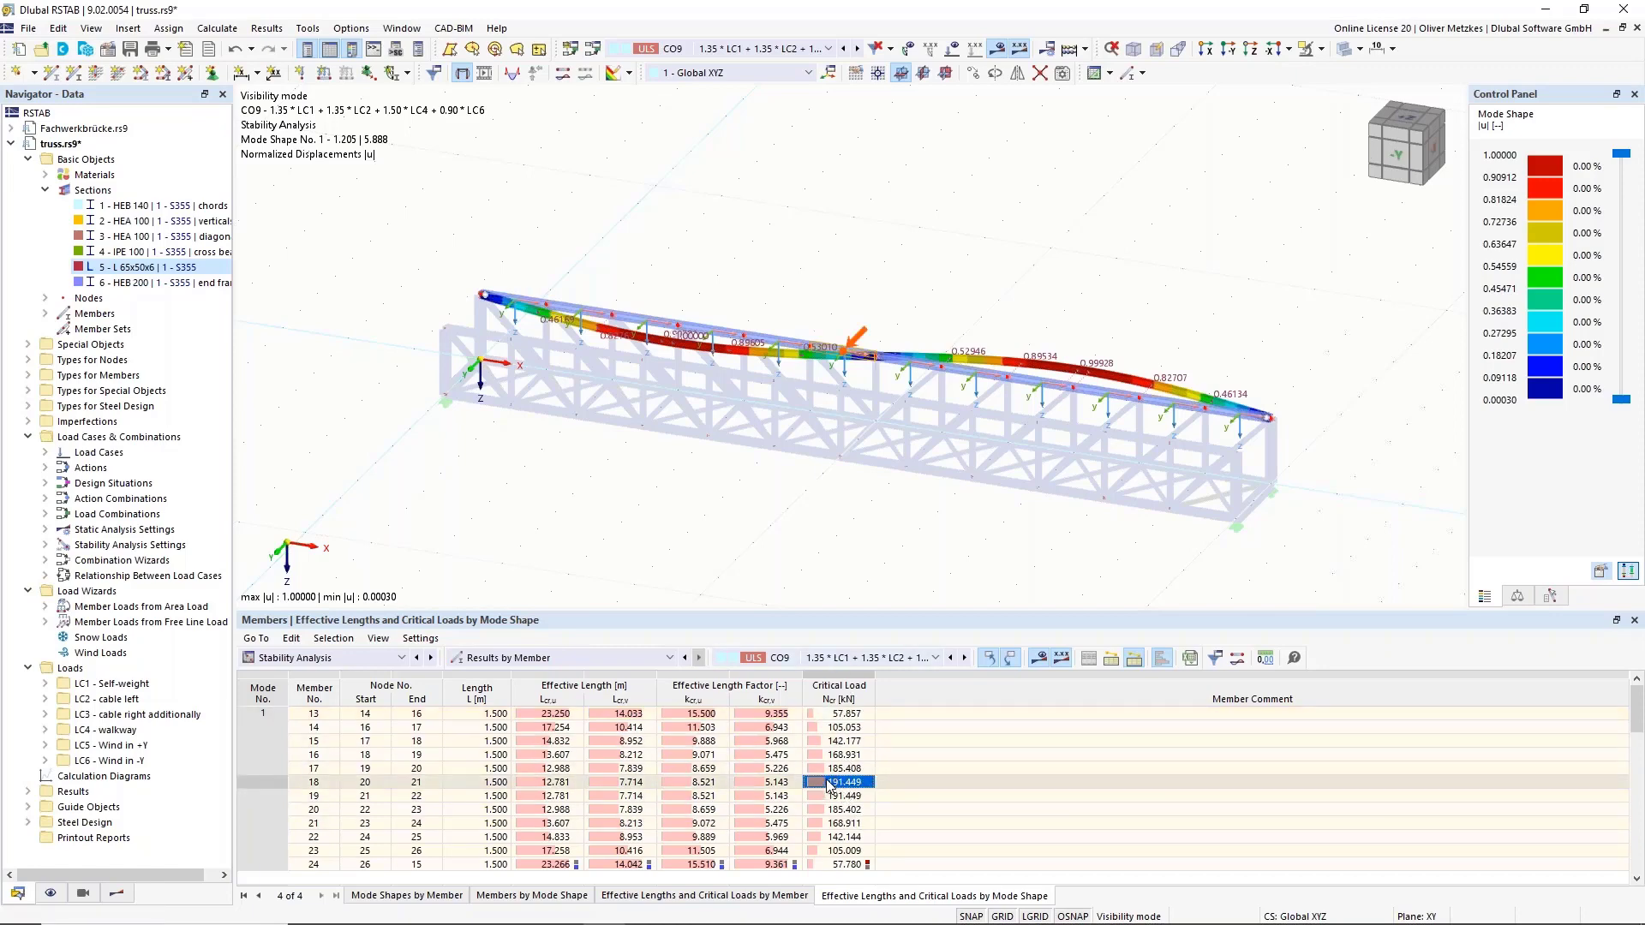
{"action": "left_click", "coordinate": [634, 783]}
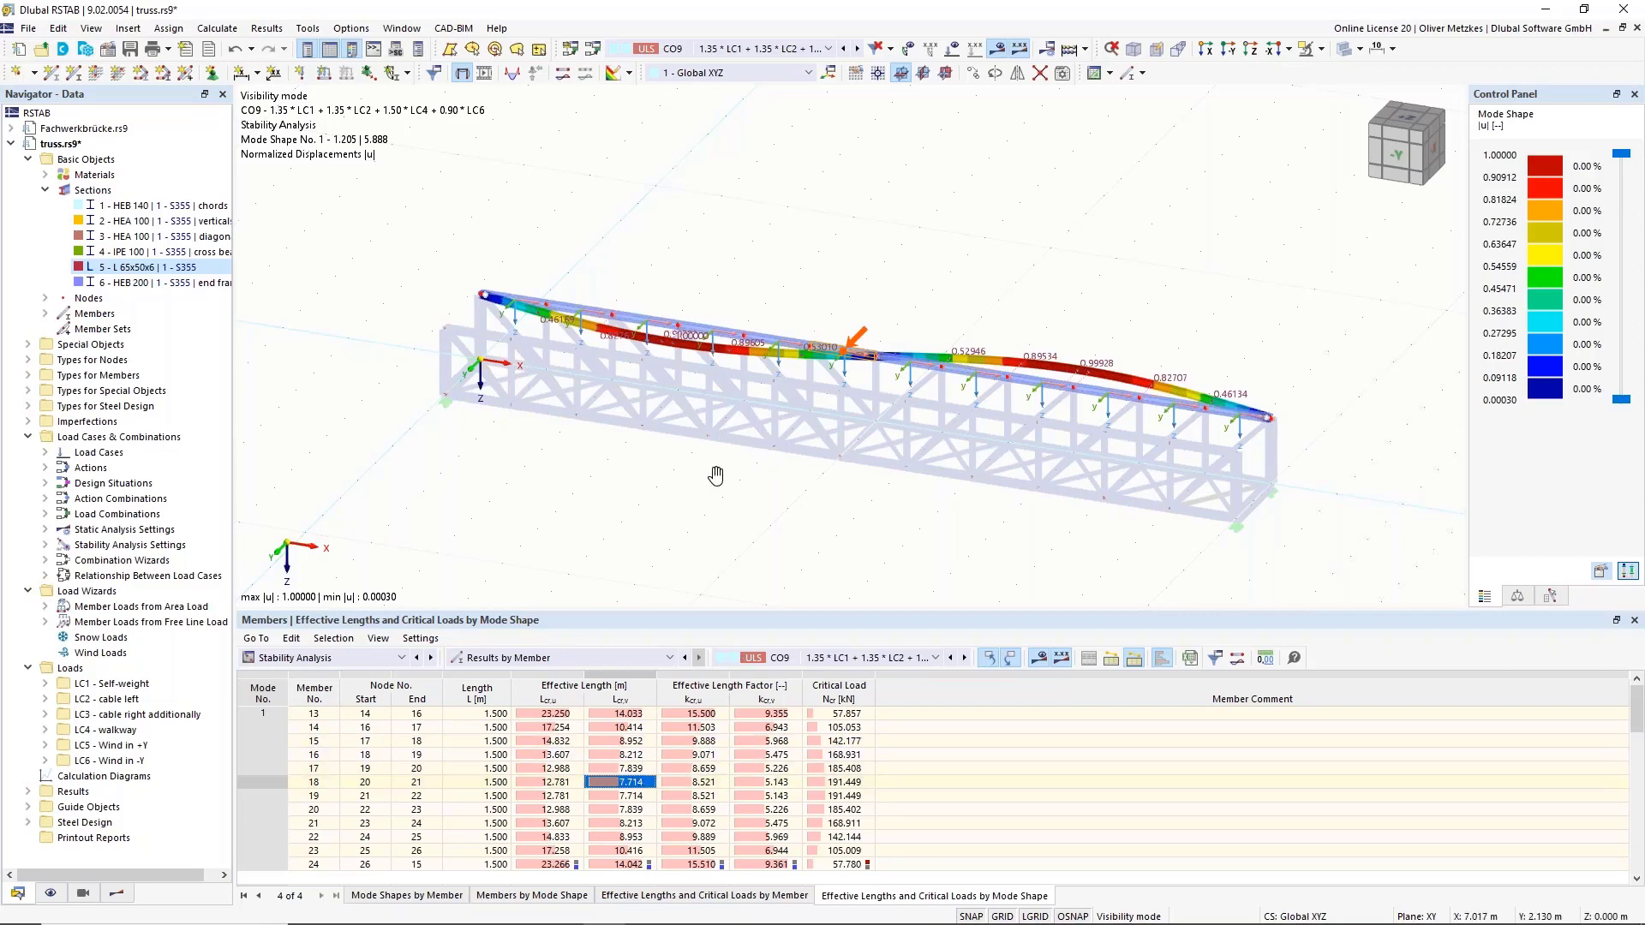
{"action": "middle_click_drag", "start_coordinate": [715, 476], "coordinate": [607, 559]}
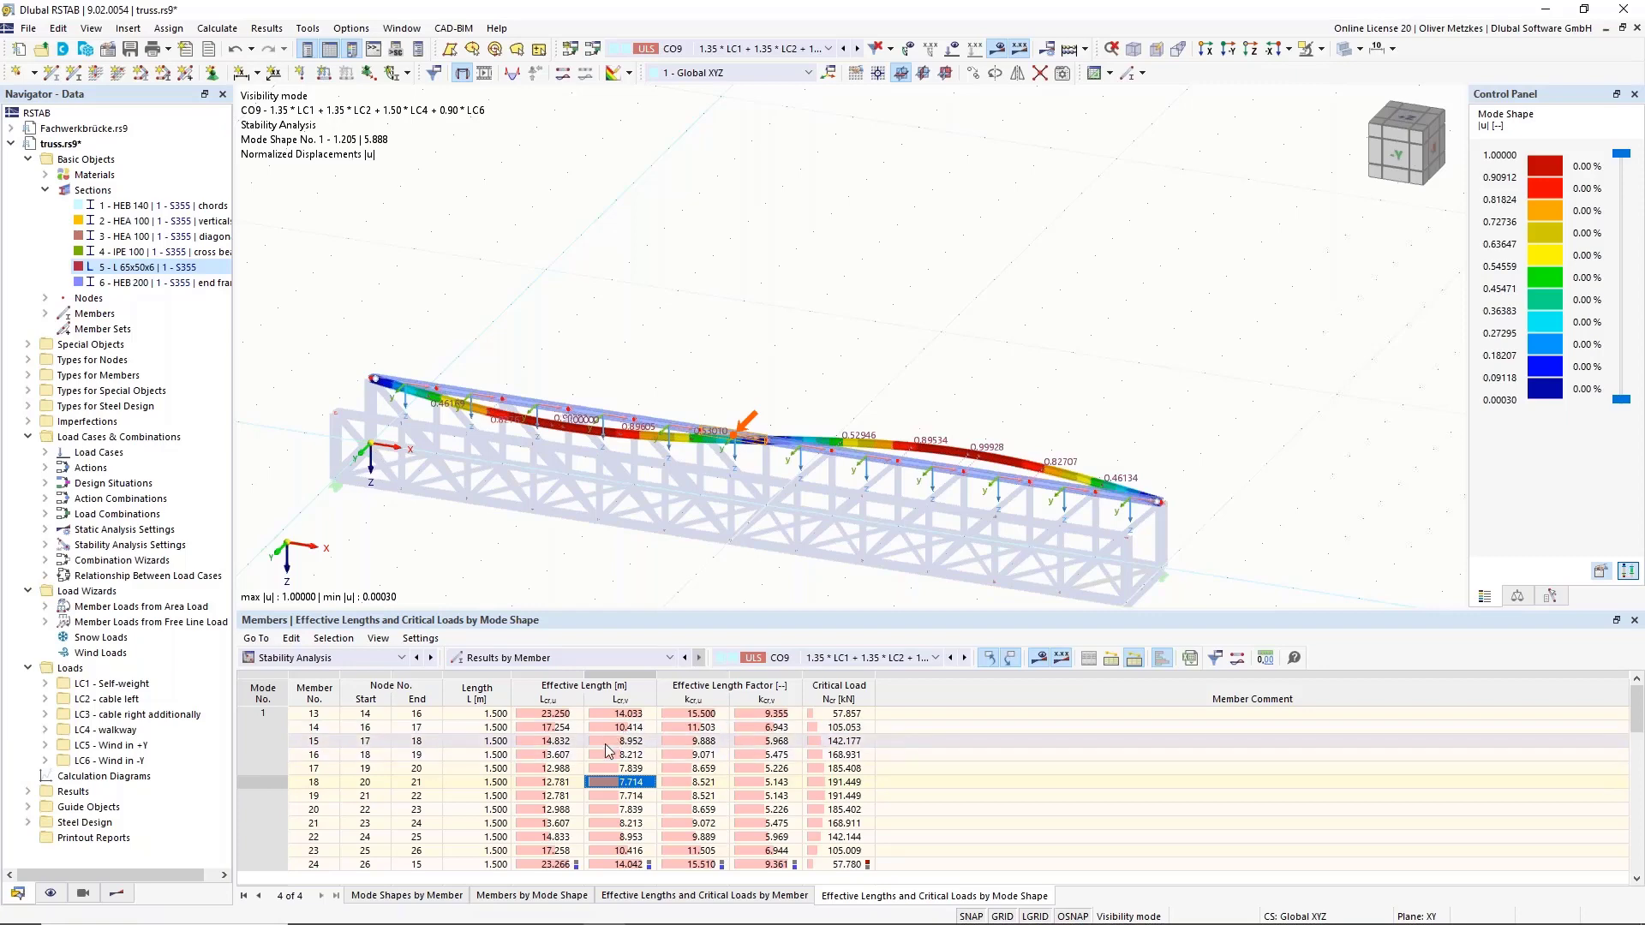
Compare member 13's 14.033 m Lcr,v with member 18 (7.714 m) and member 15 (8.952 m).
{"action": "left_click", "coordinate": [624, 716]}
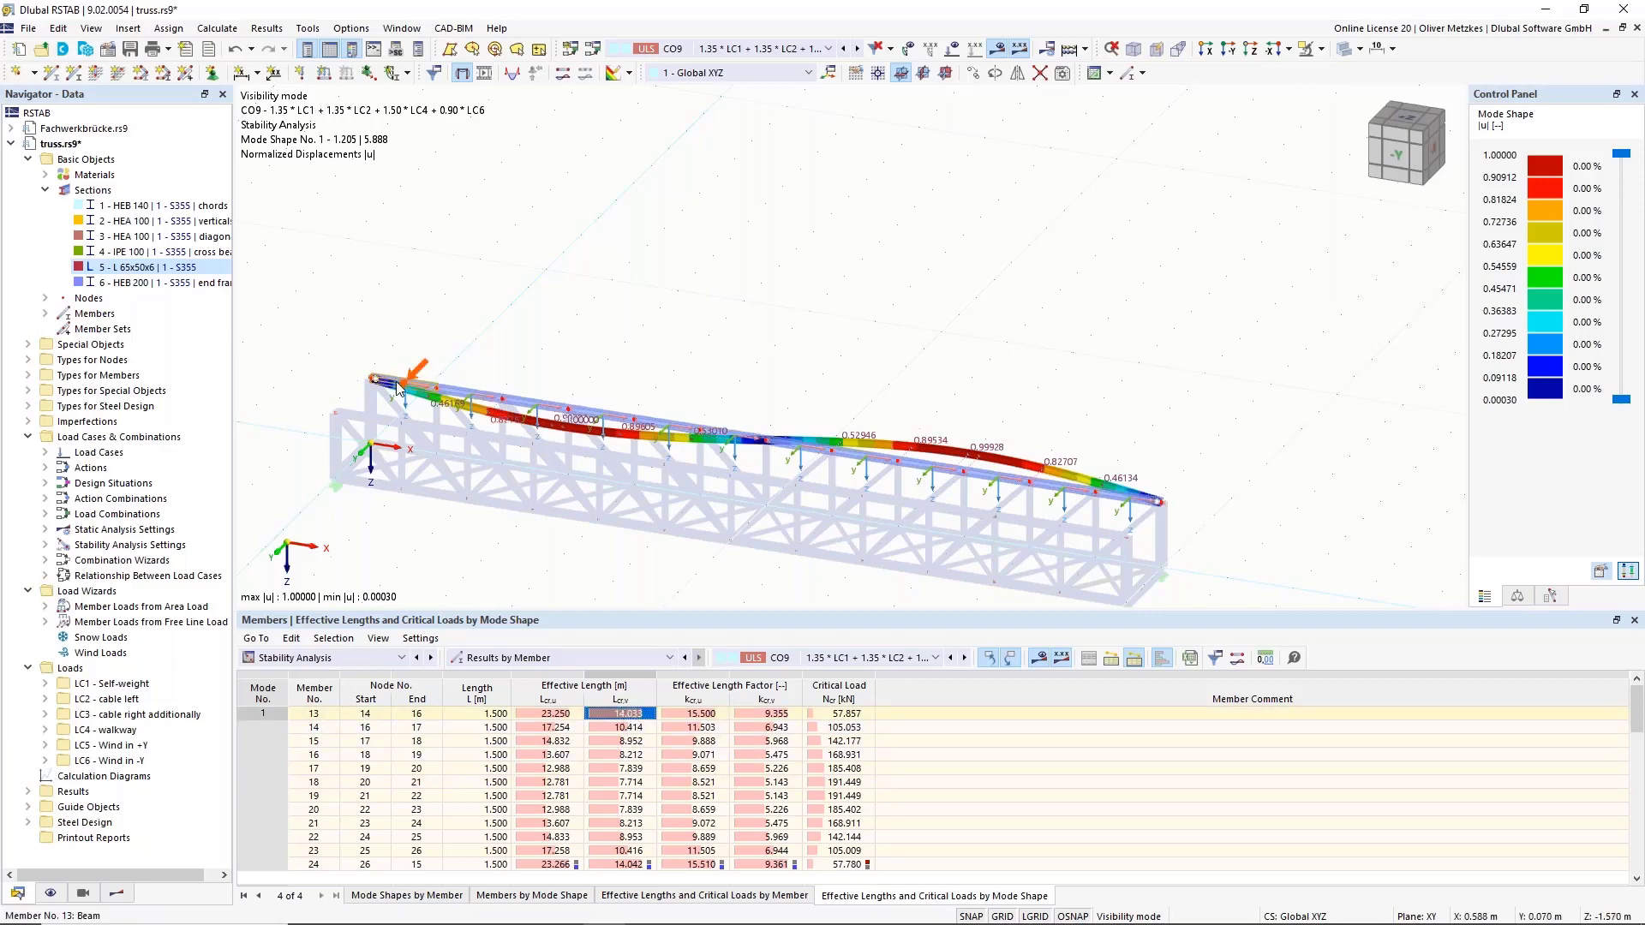
{"action": "mouse_move", "coordinate": [414, 387]}
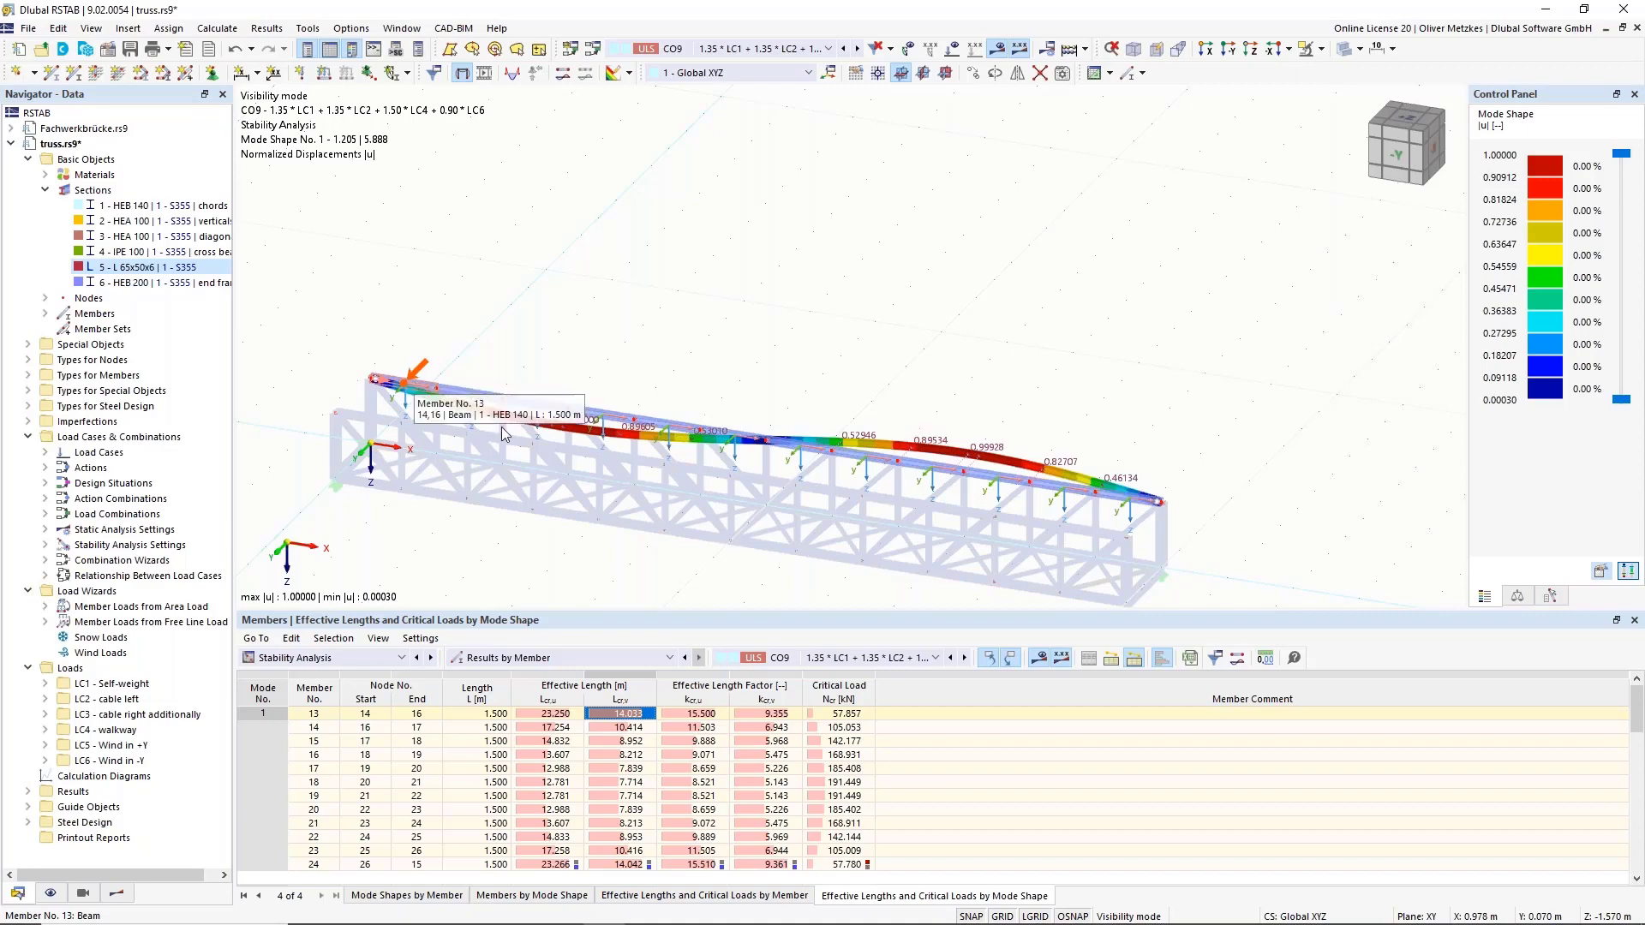
{"action": "left_click", "coordinate": [614, 715]}
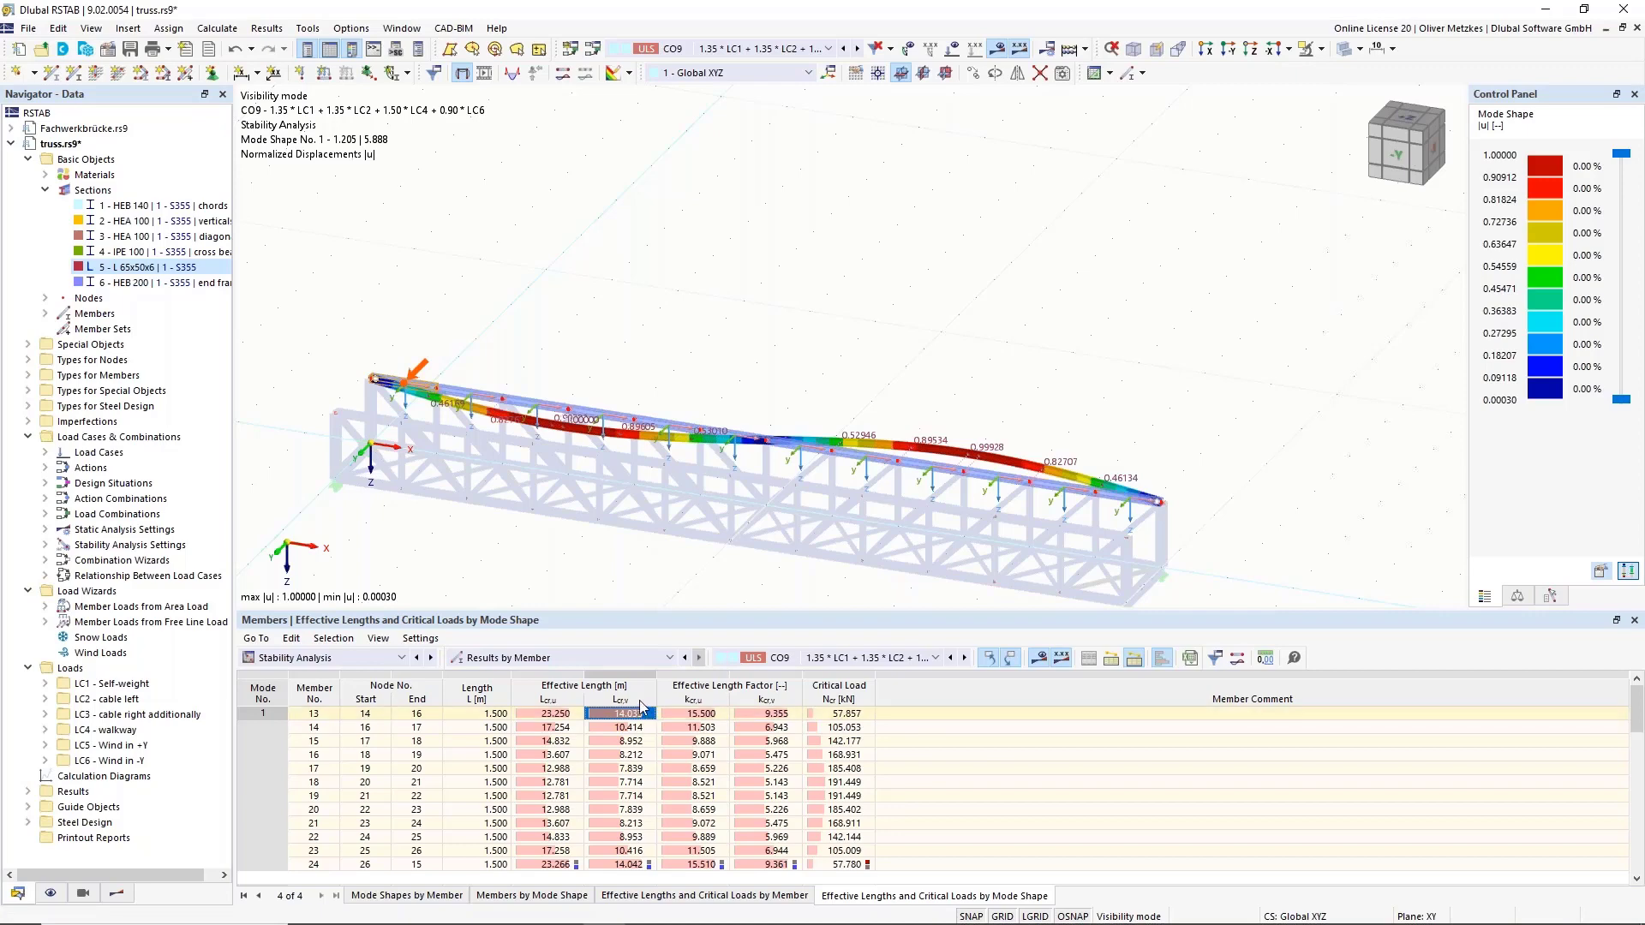
{"action": "left_click", "coordinate": [621, 782]}
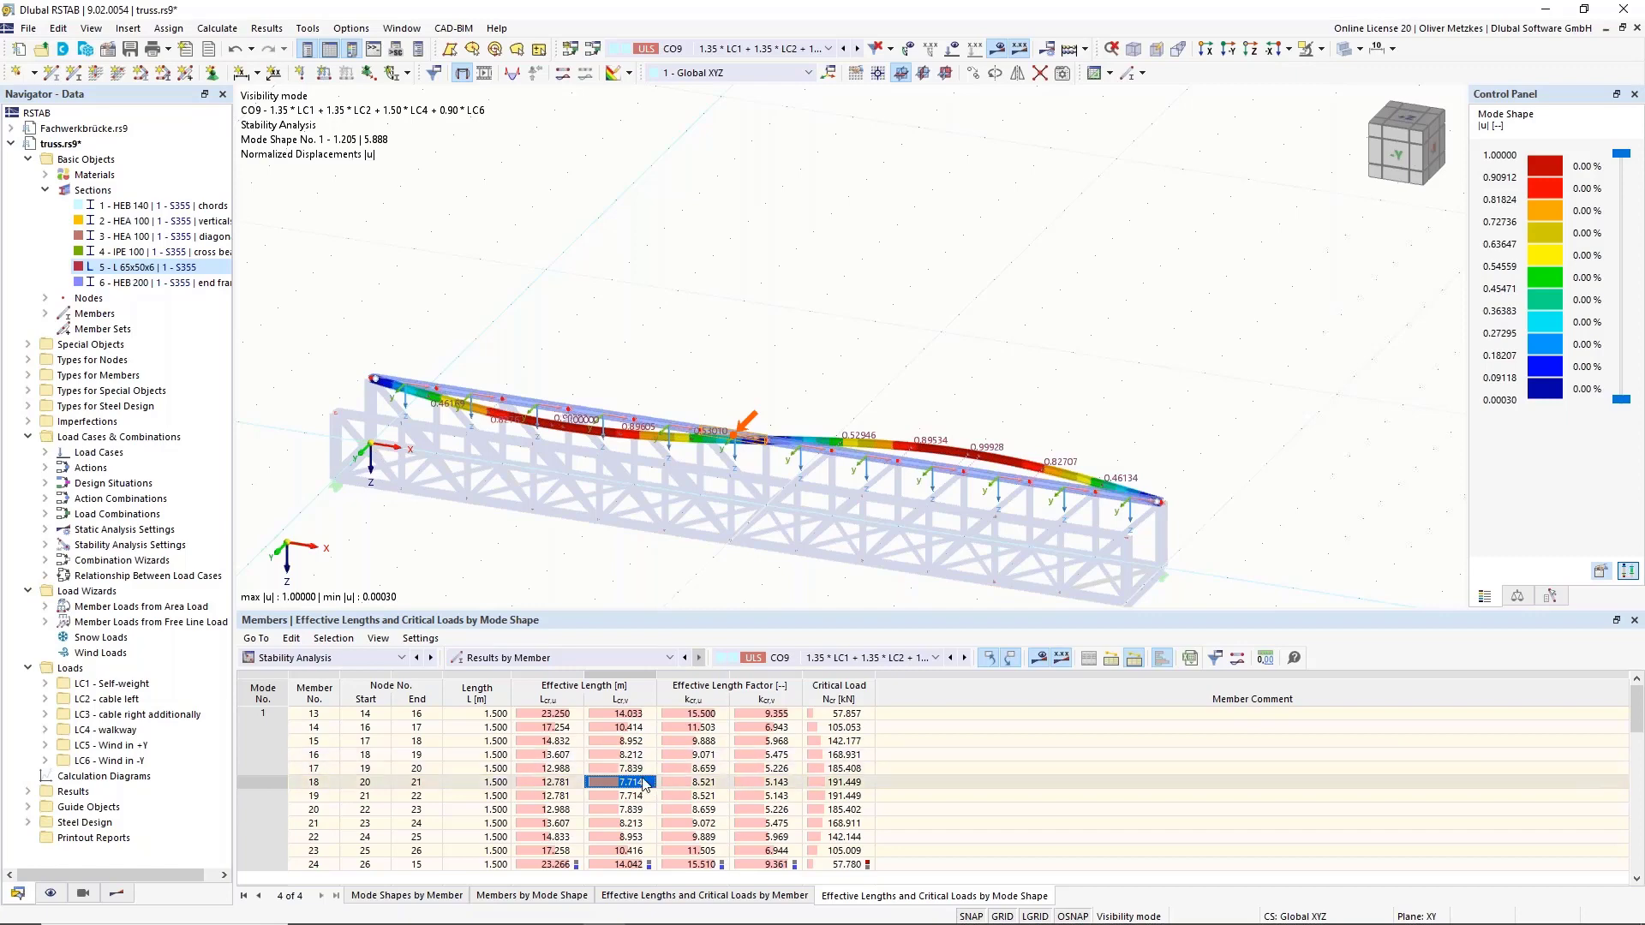
{"action": "key", "text": "Up"}
{"action": "key", "text": "Up"}
{"action": "key", "text": "Up"}
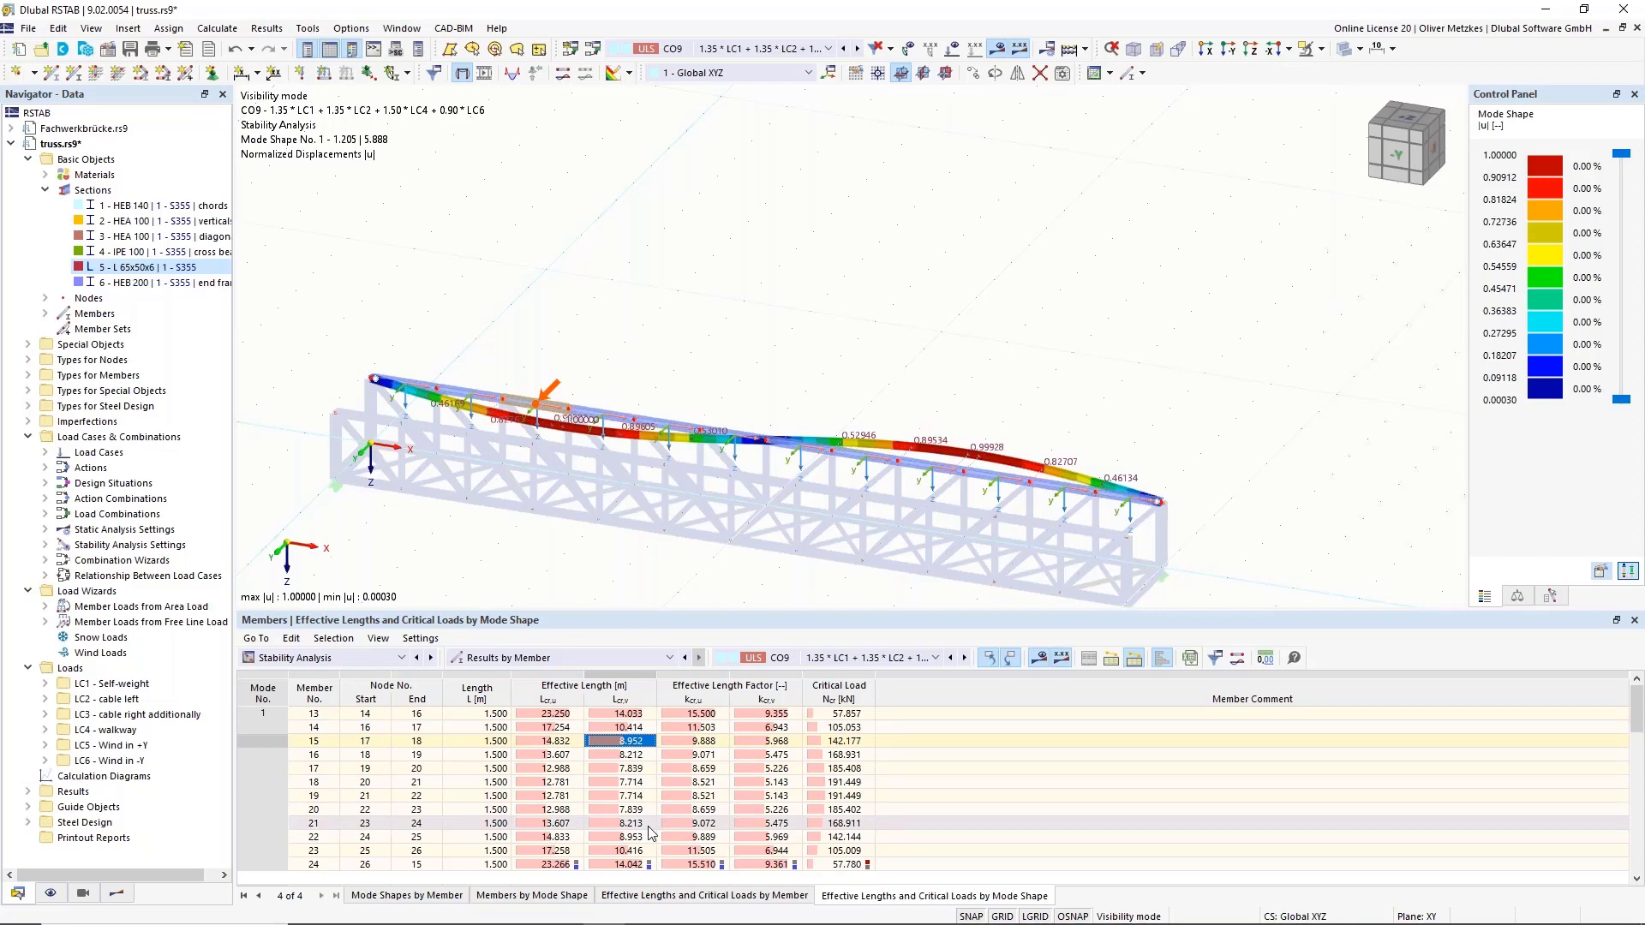
{"action": "left_click", "coordinate": [633, 782]}
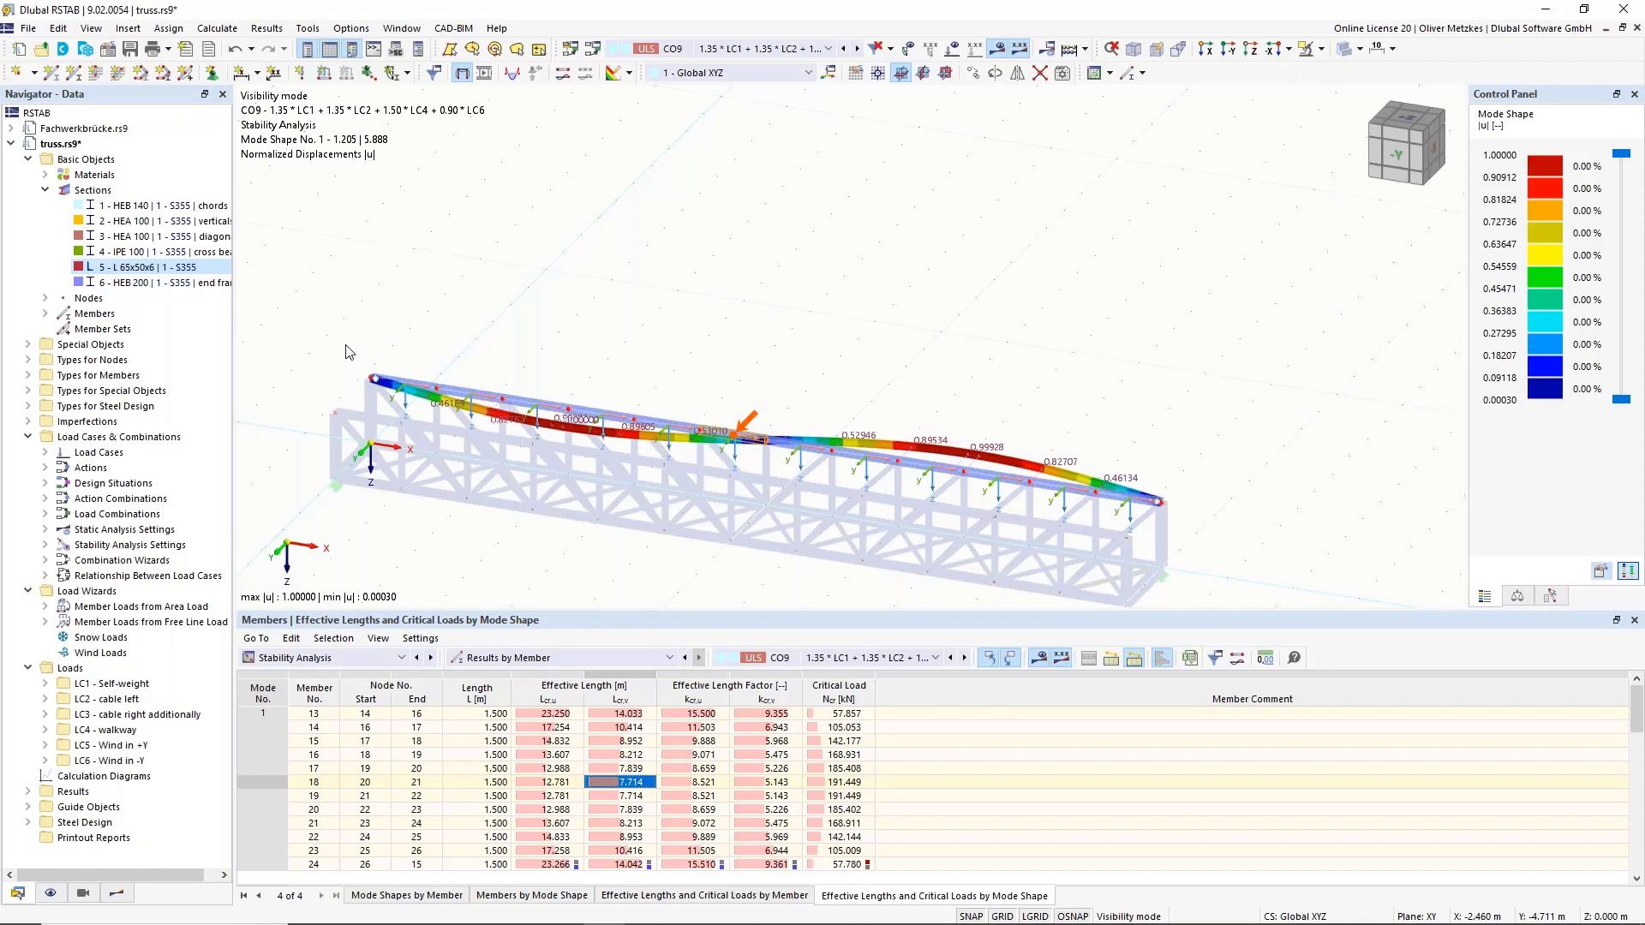
{"action": "mouse_move", "coordinate": [648, 921]}
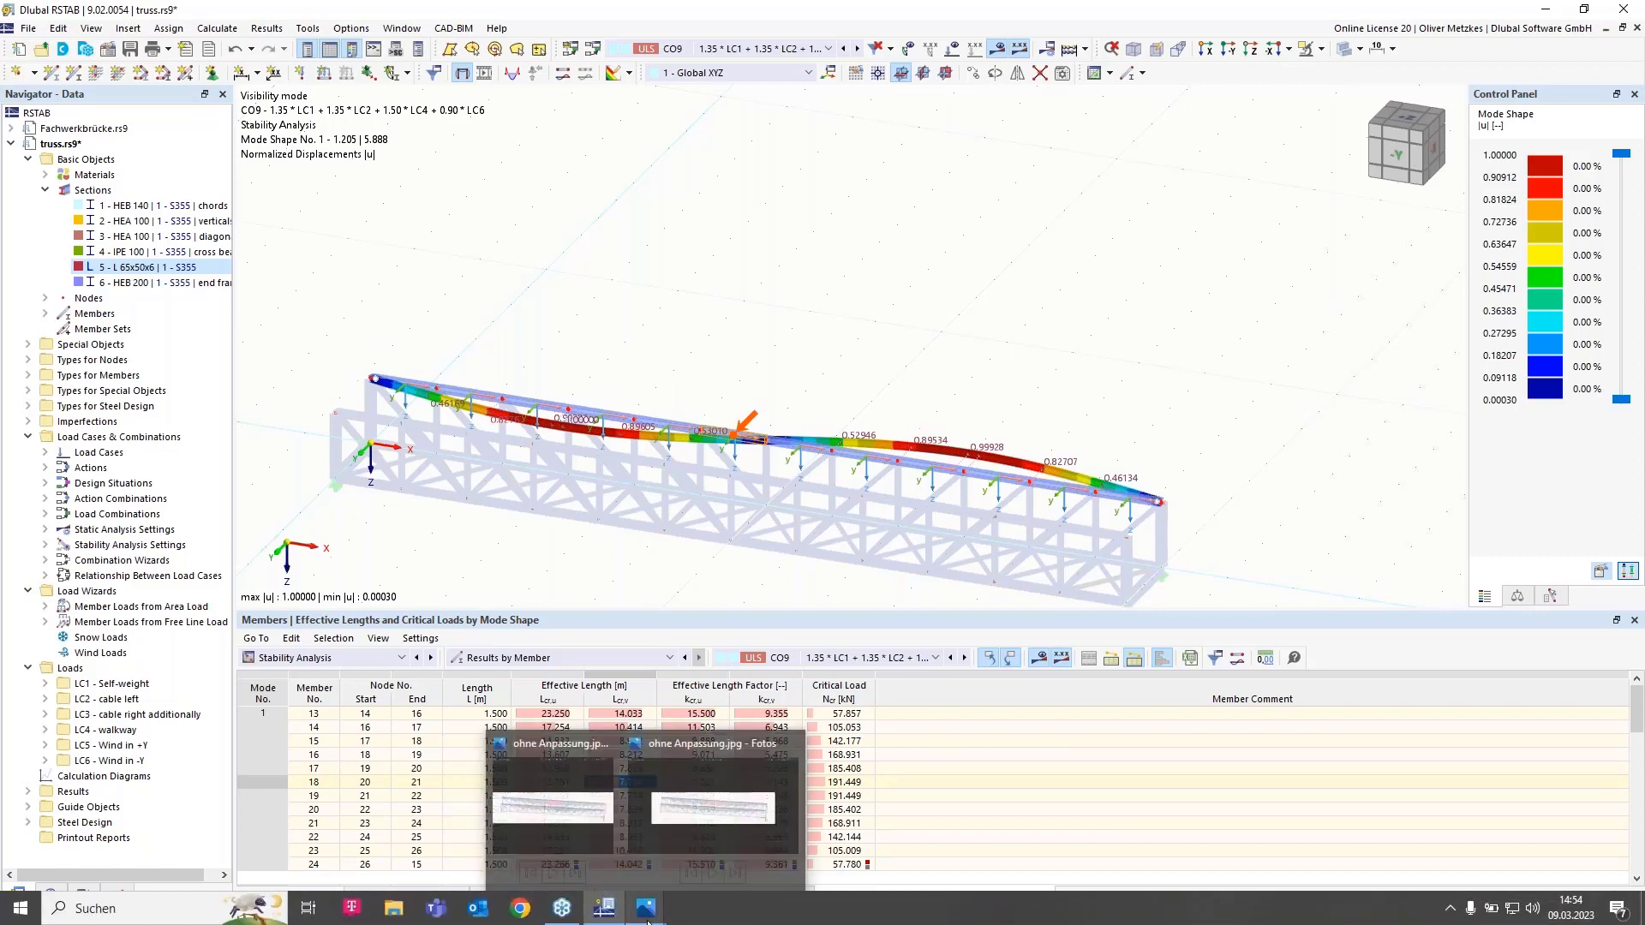
View 'ohne Anpassung.jpg' full-screen, then 'mit Anpassung.jpg' for comparison.
{"action": "left_click", "coordinate": [598, 830]}
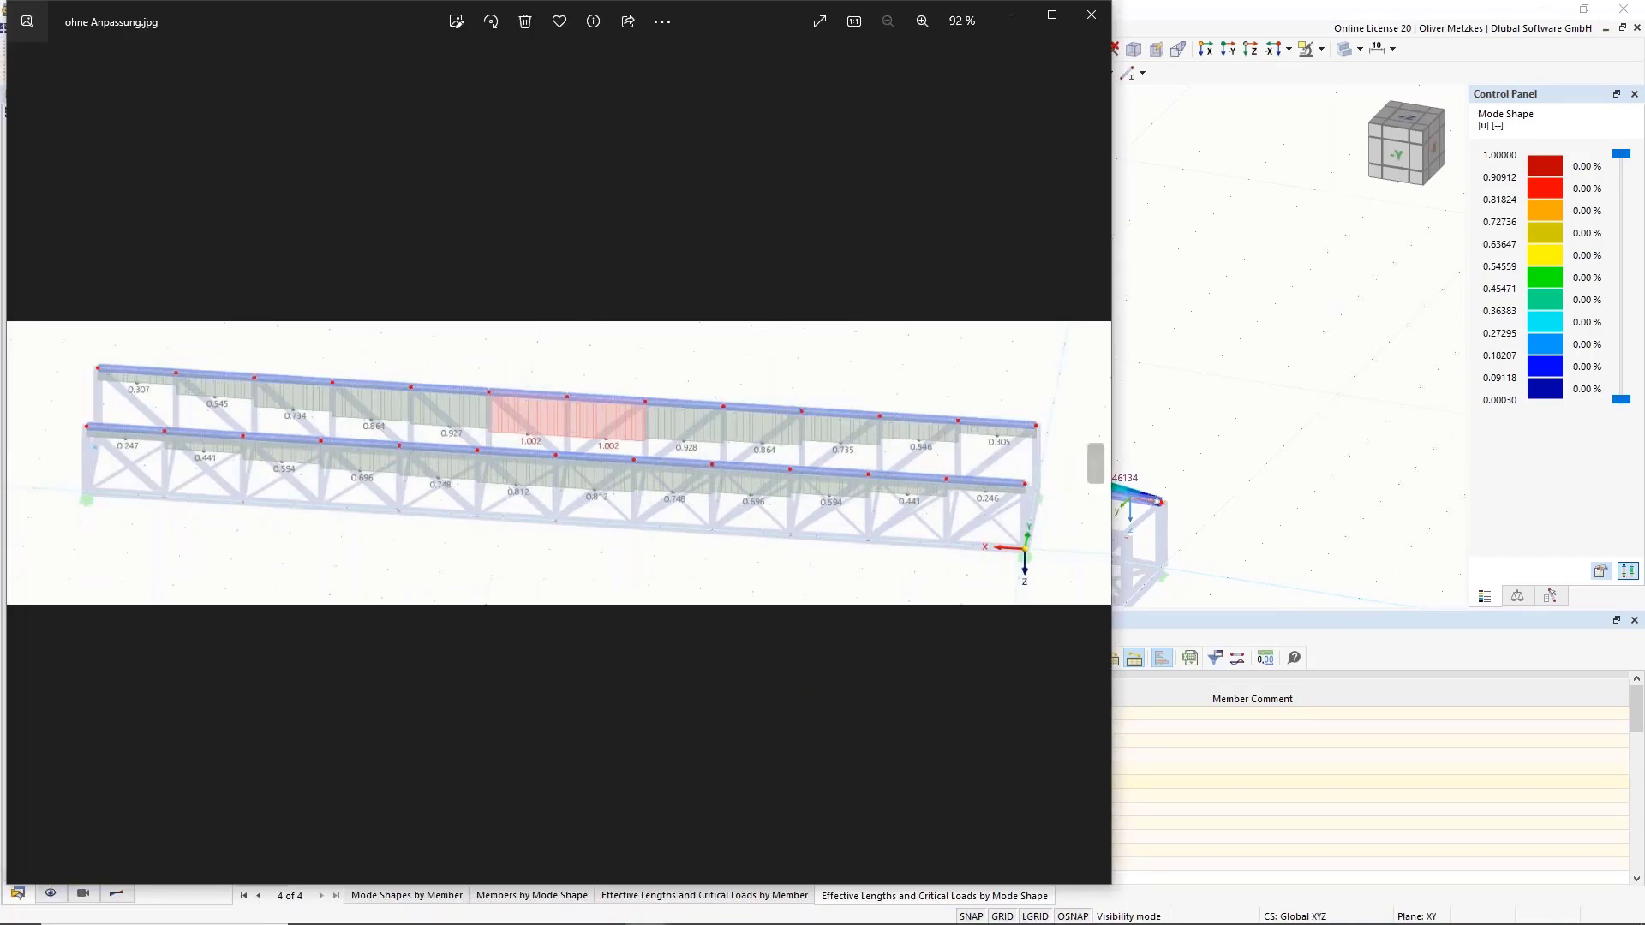
{"action": "left_click", "coordinate": [1052, 14]}
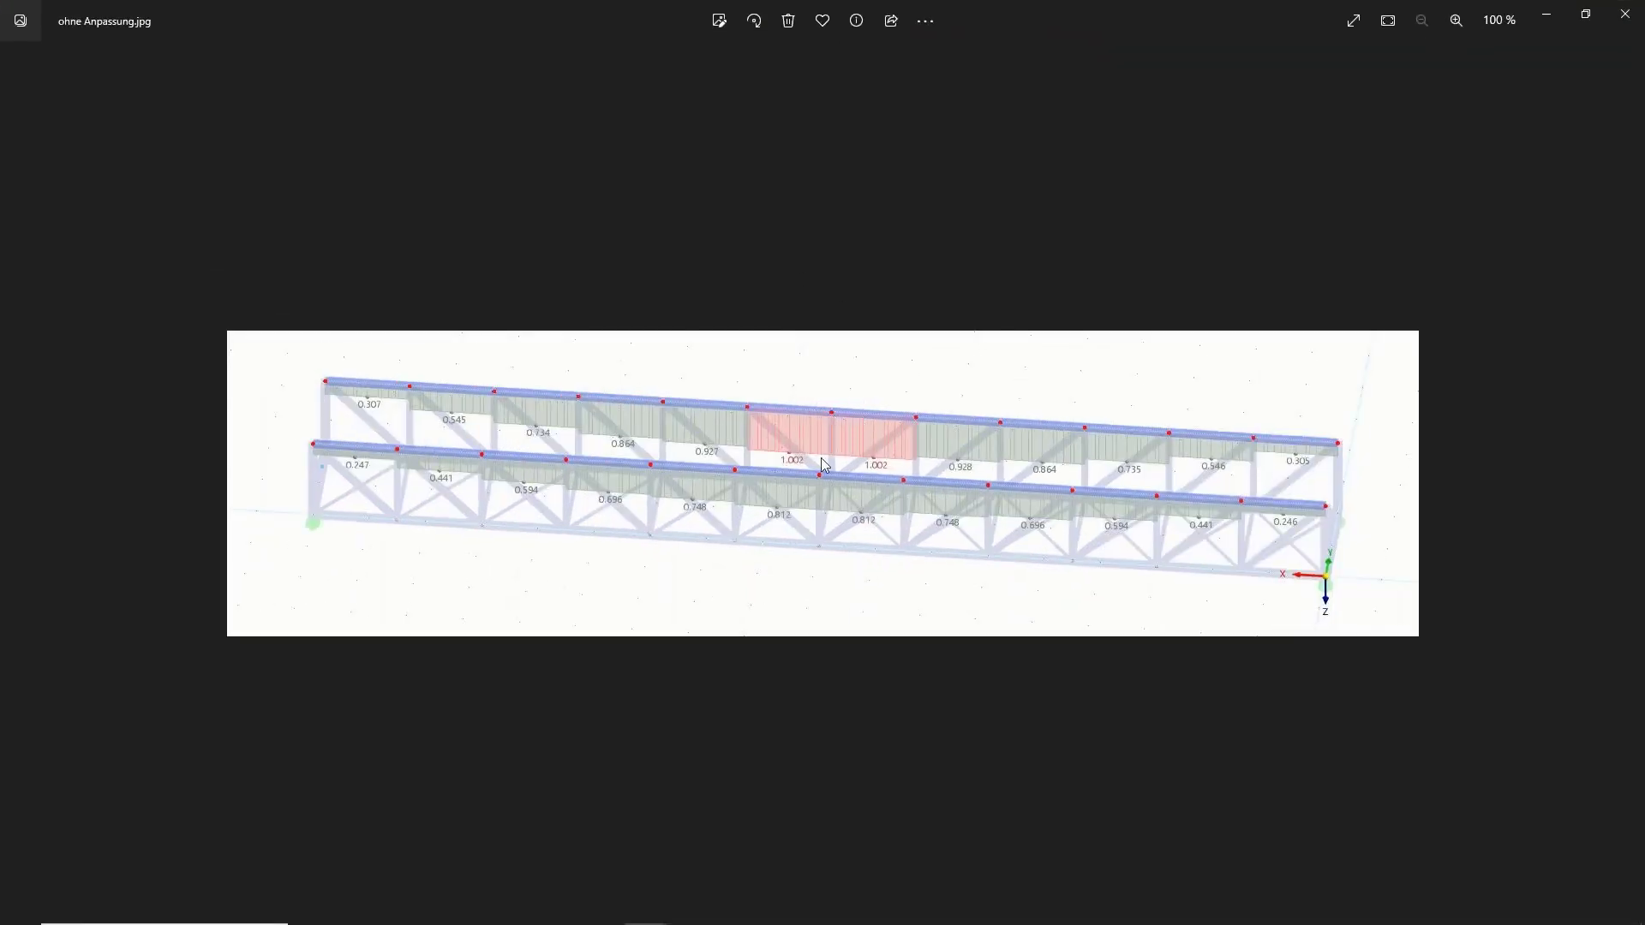
{"action": "key", "text": "Right"}
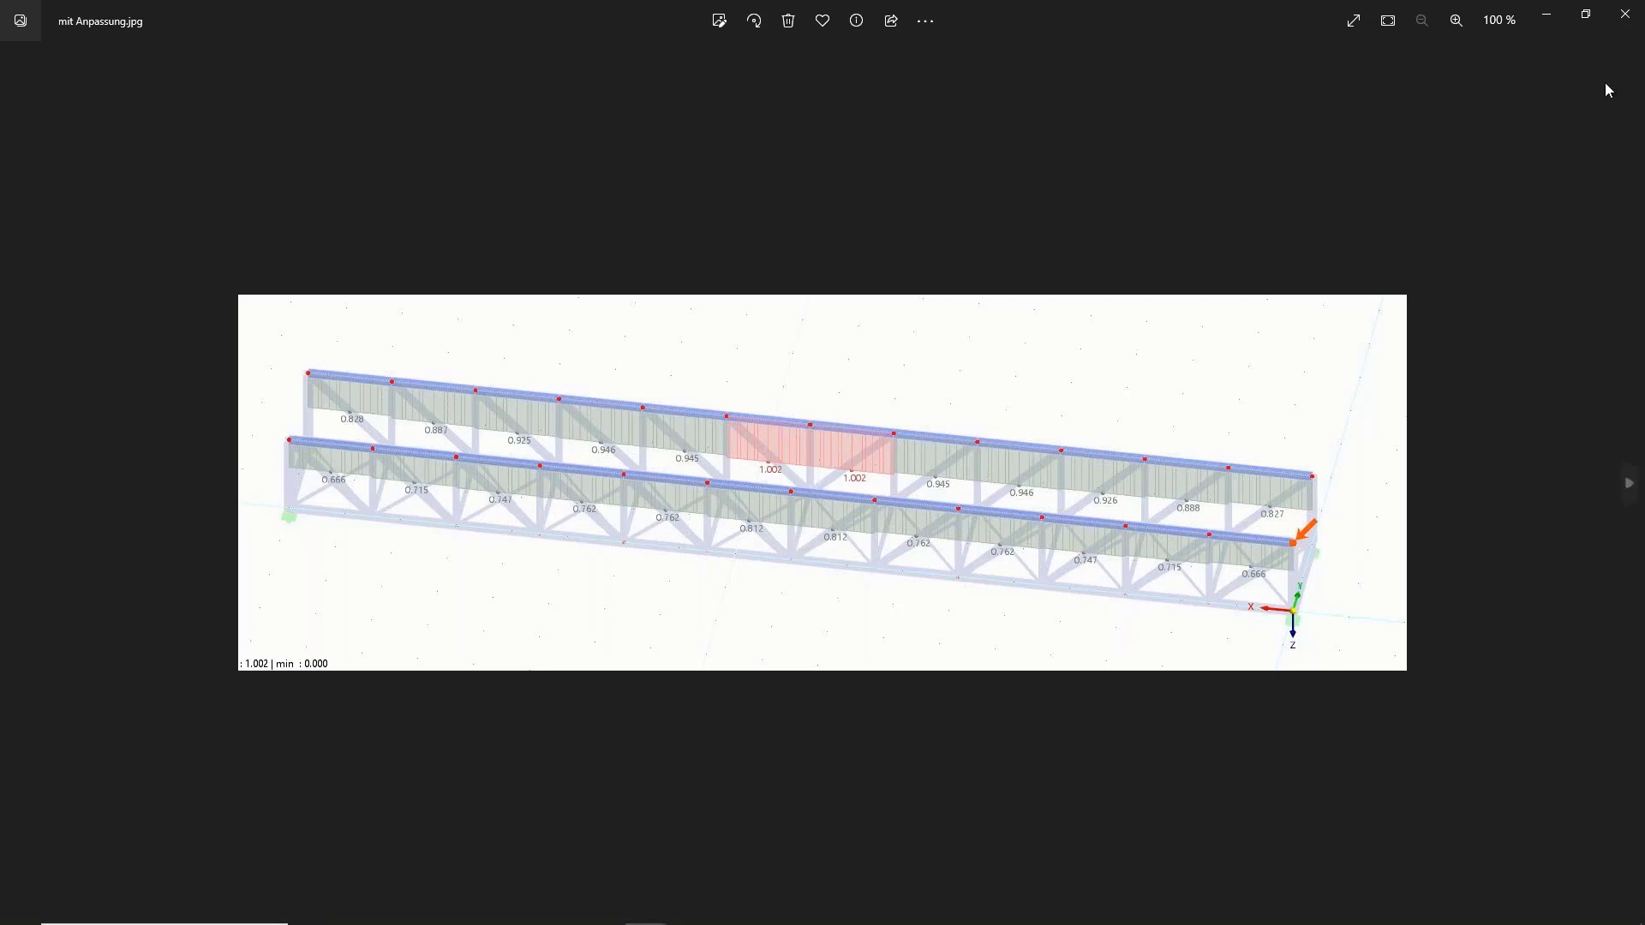
Close both Photos windows and the file browser to return to RSTAB.
{"action": "left_click", "coordinate": [1625, 13]}
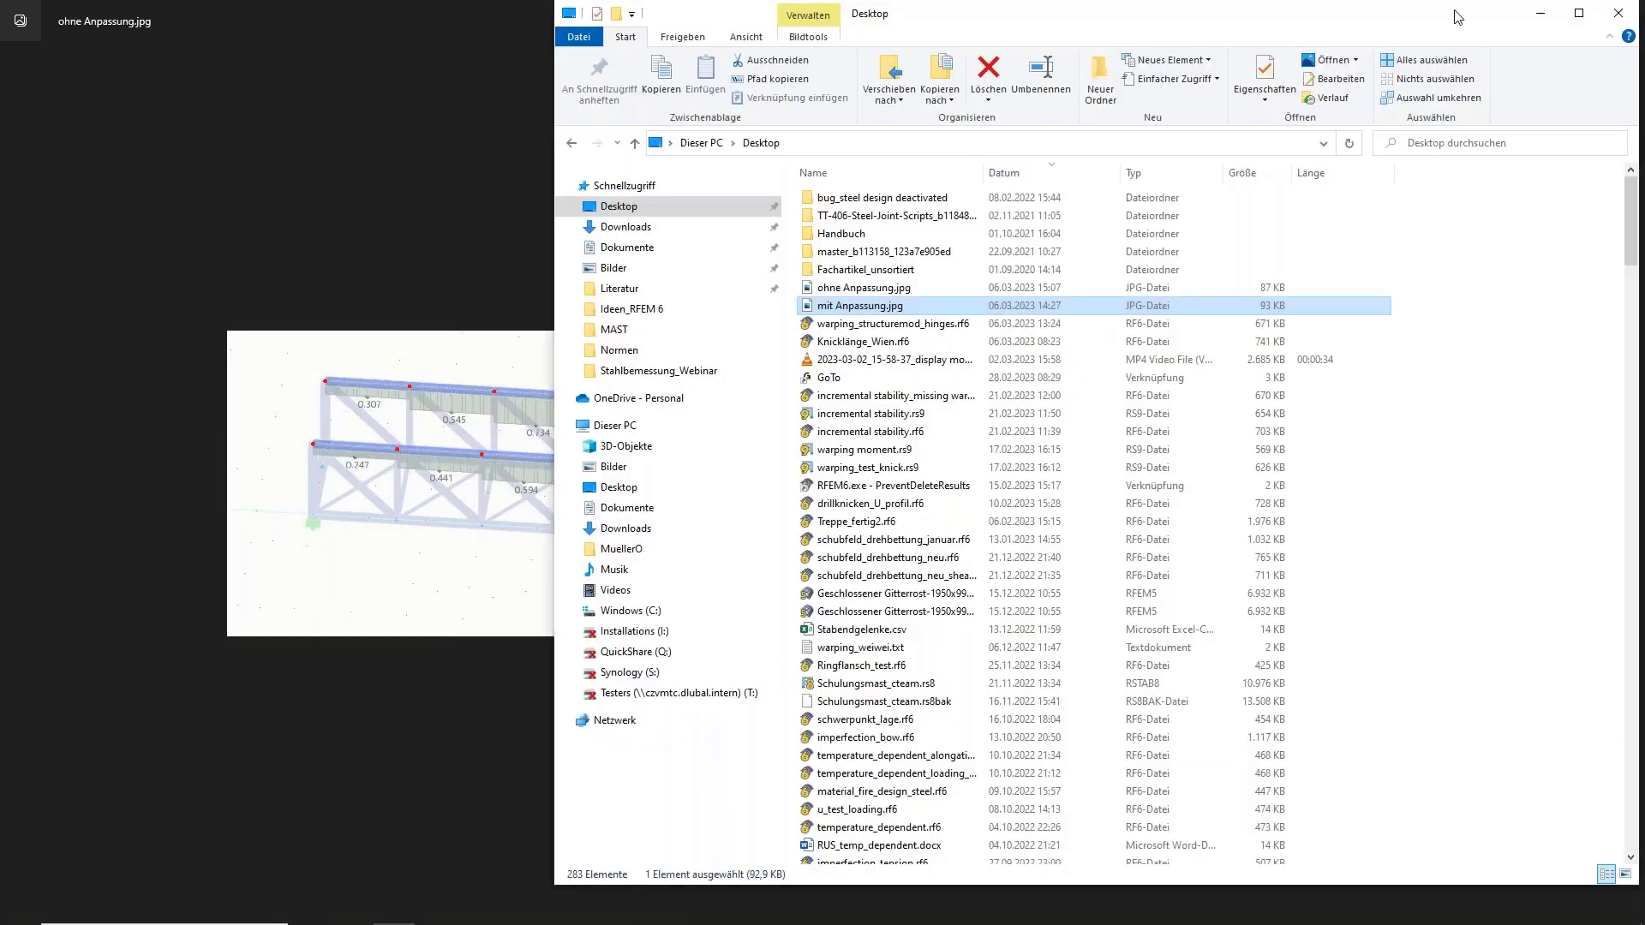
{"action": "left_click", "coordinate": [1618, 13]}
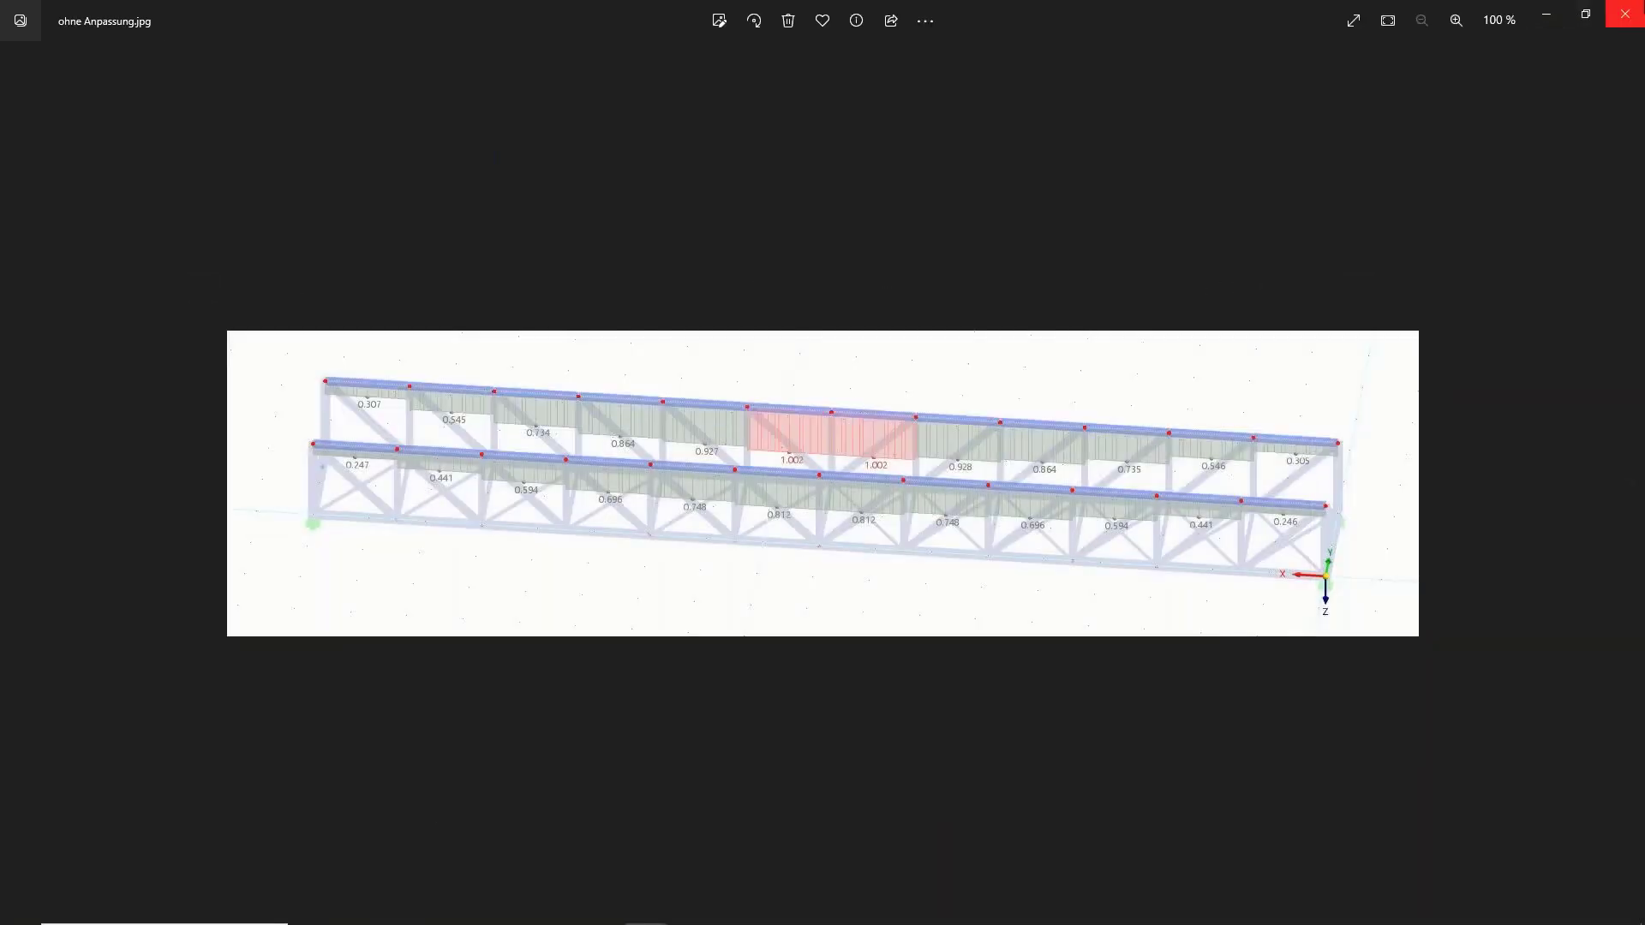
{"action": "left_click", "coordinate": [1624, 14]}
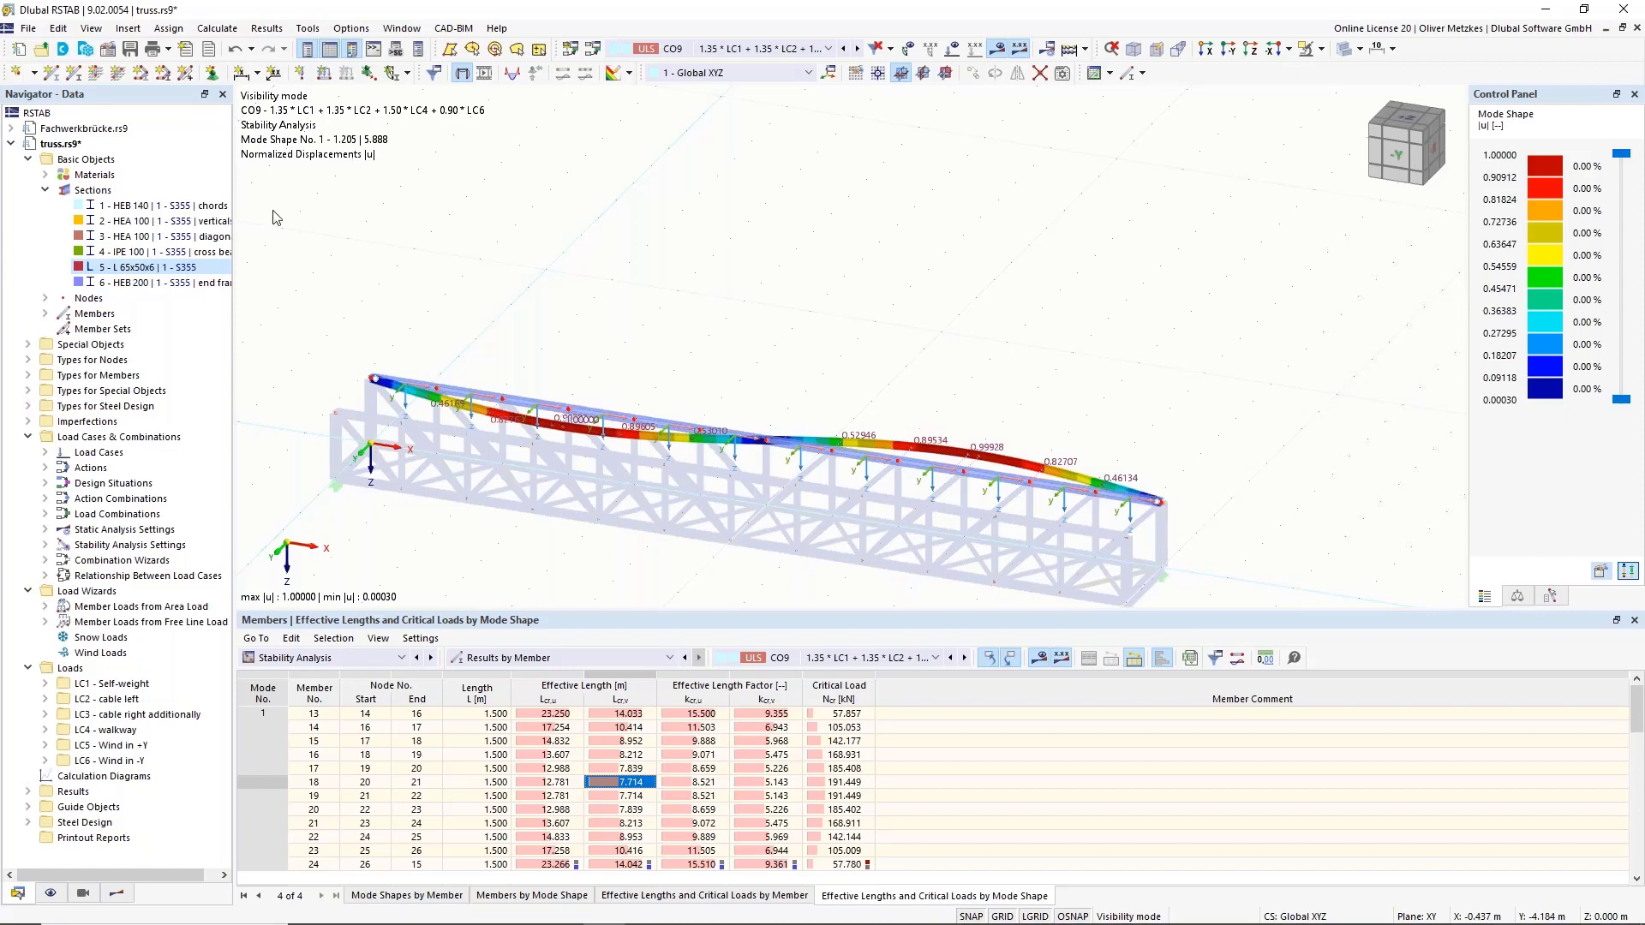
Expand Types for Steel Design and bring up the Effective Lengths context menu.
{"action": "left_click", "coordinate": [28, 406]}
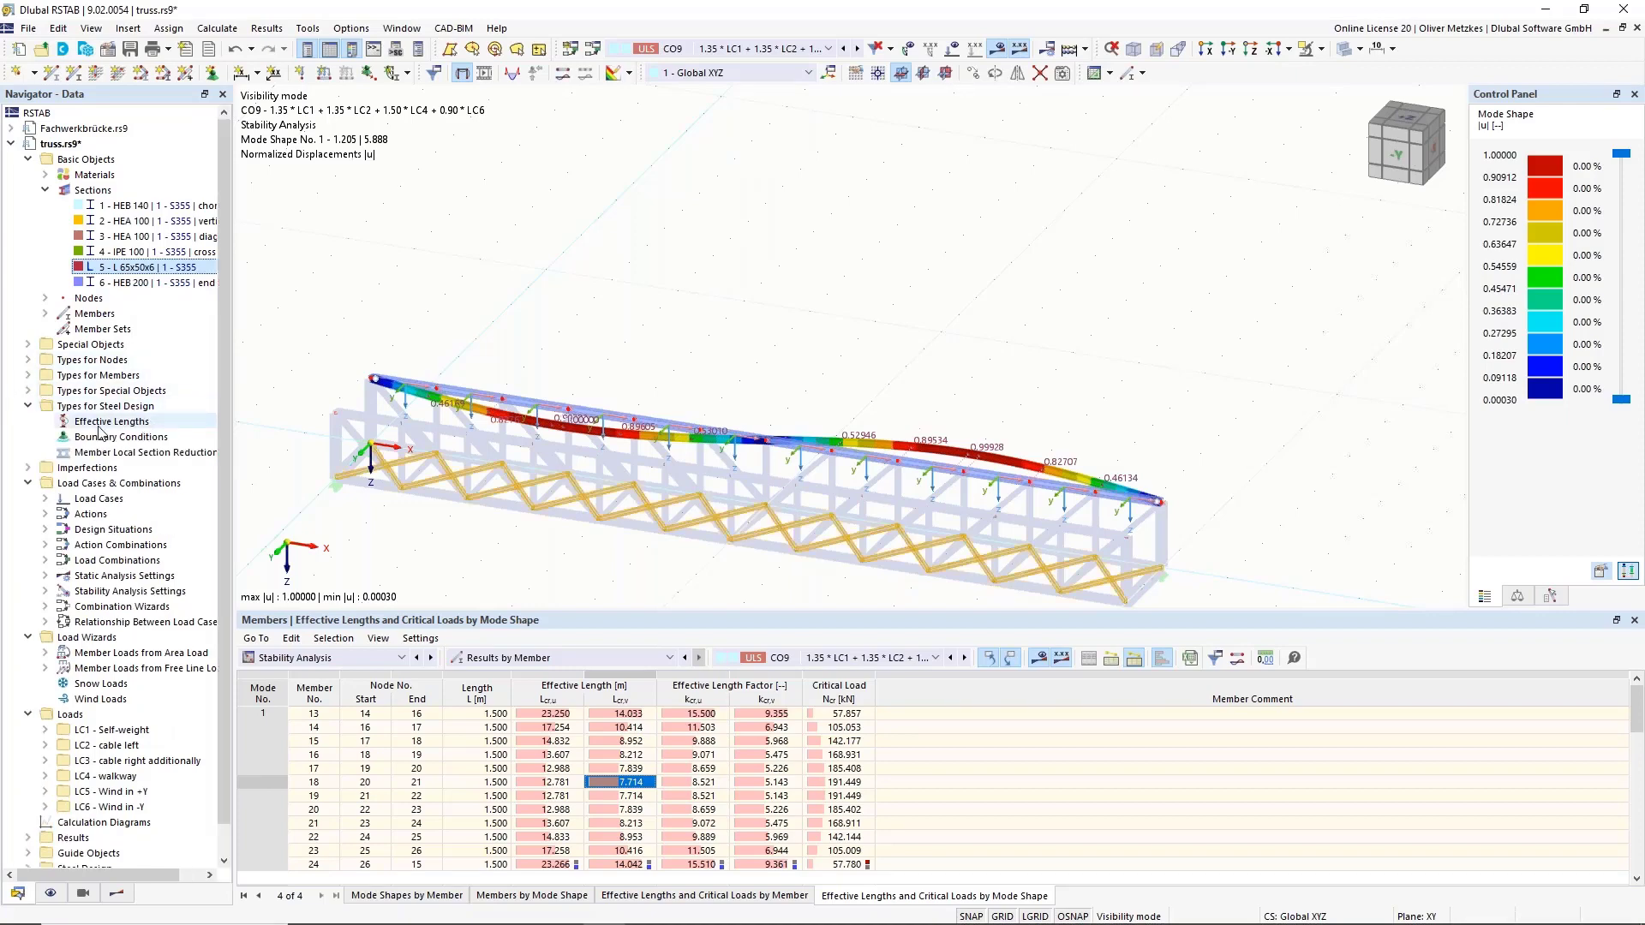
{"action": "left_click", "coordinate": [100, 424]}
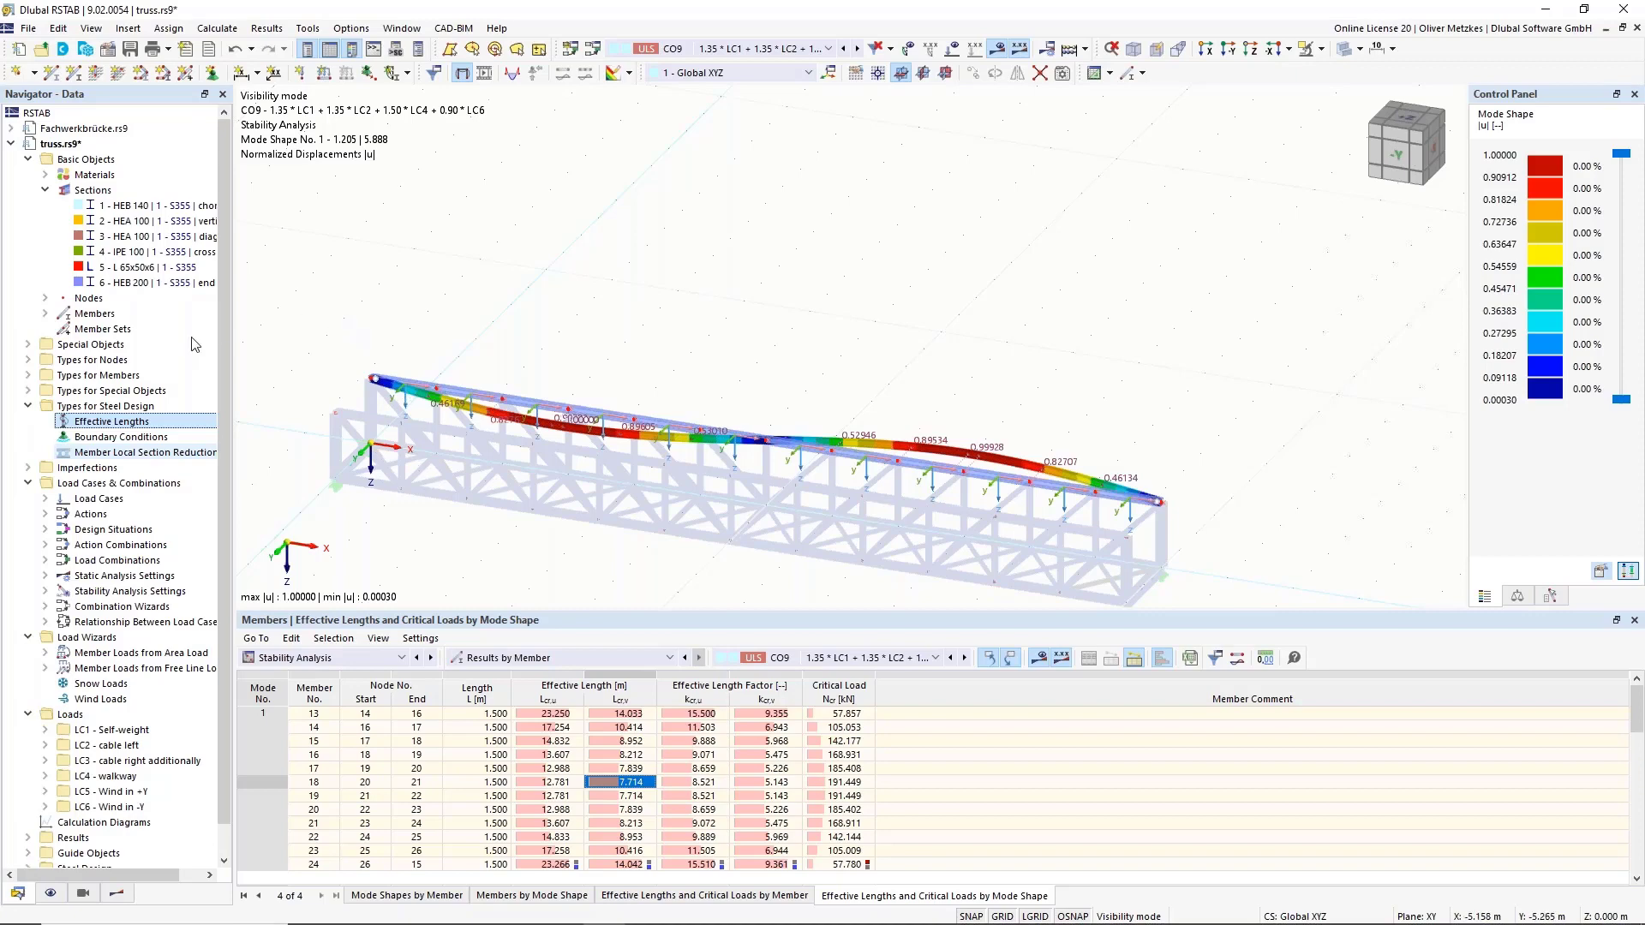
{"action": "right_click", "coordinate": [114, 424]}
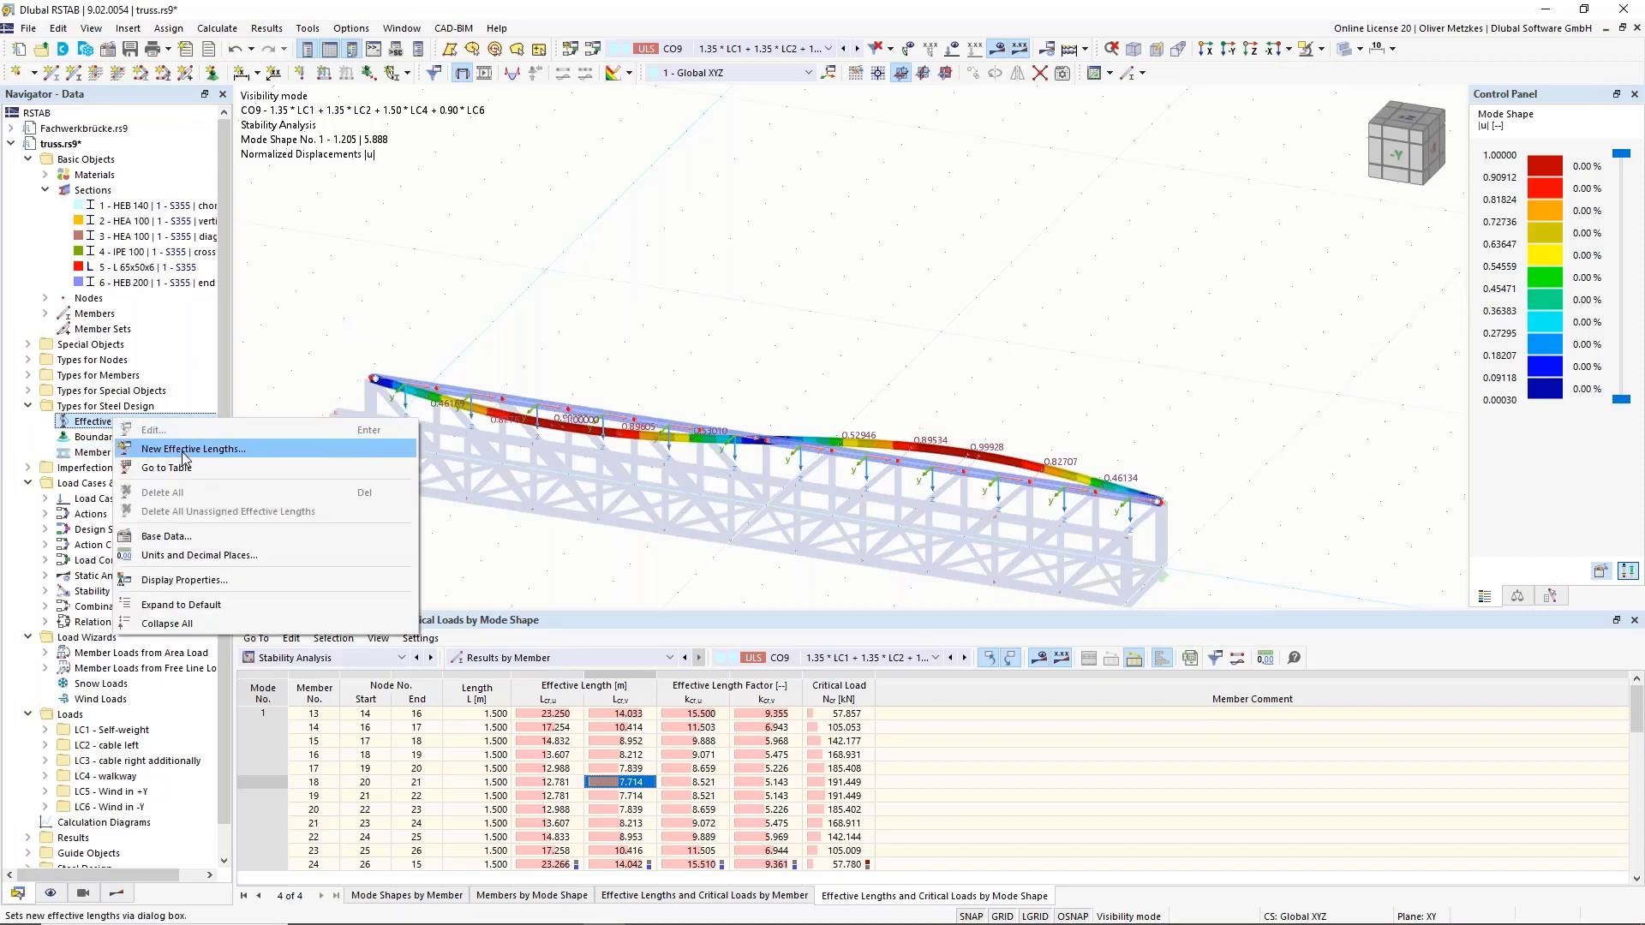
Create a new Standard effective length importing z/v factors from CO9, mode 1.
{"action": "left_click", "coordinate": [244, 455]}
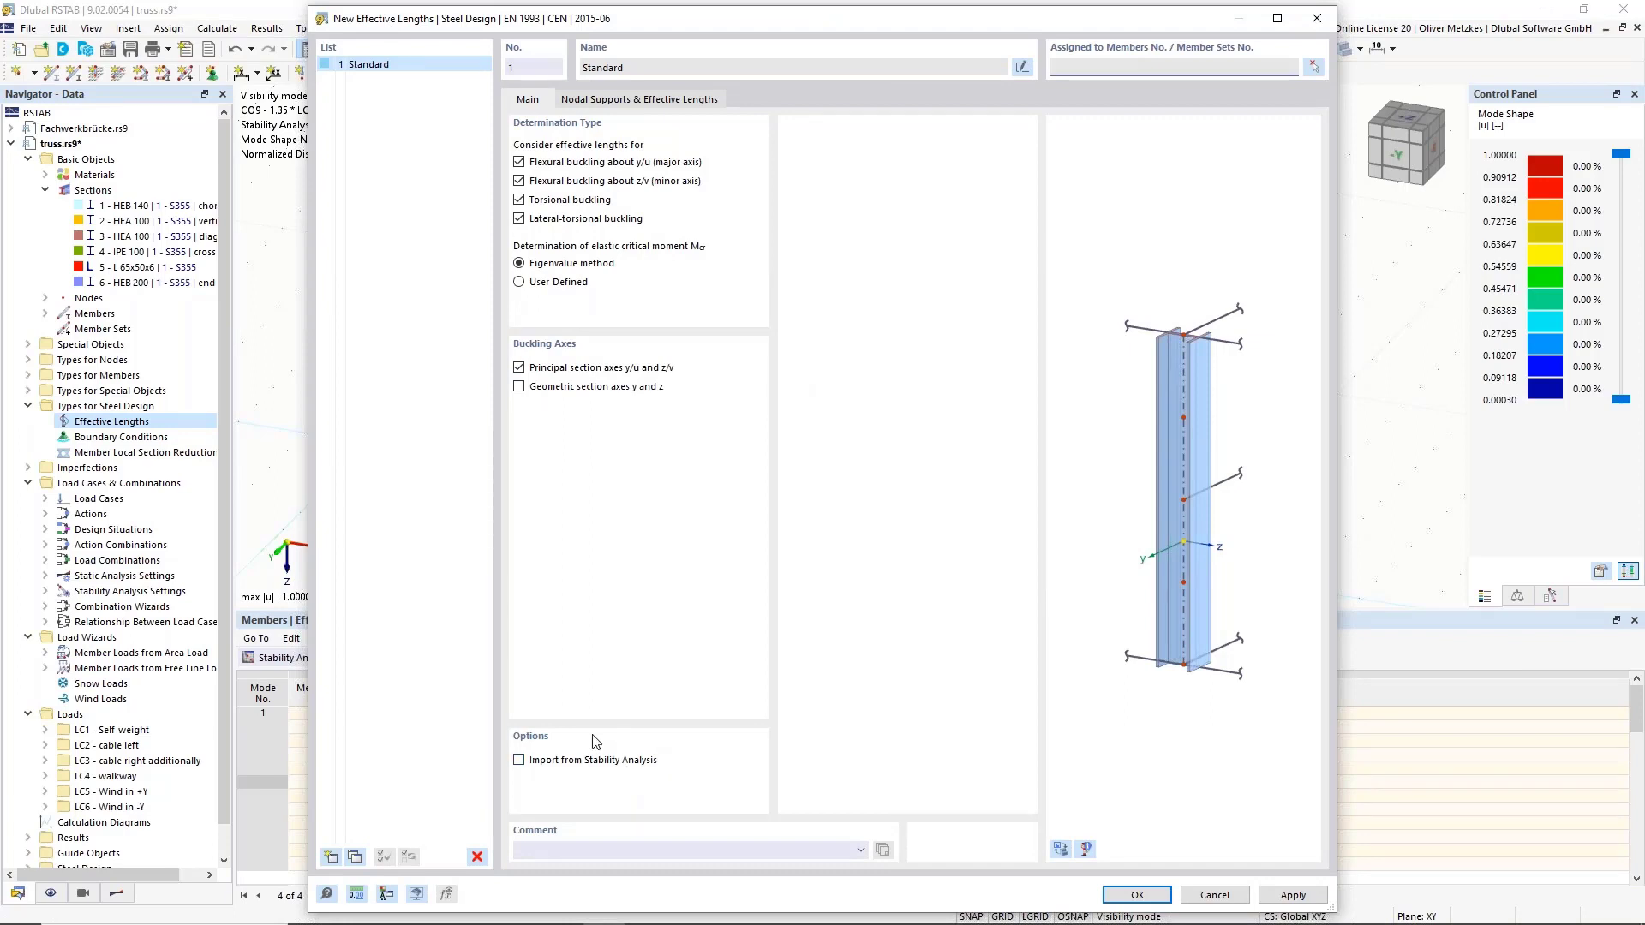
{"action": "left_click", "coordinate": [533, 764]}
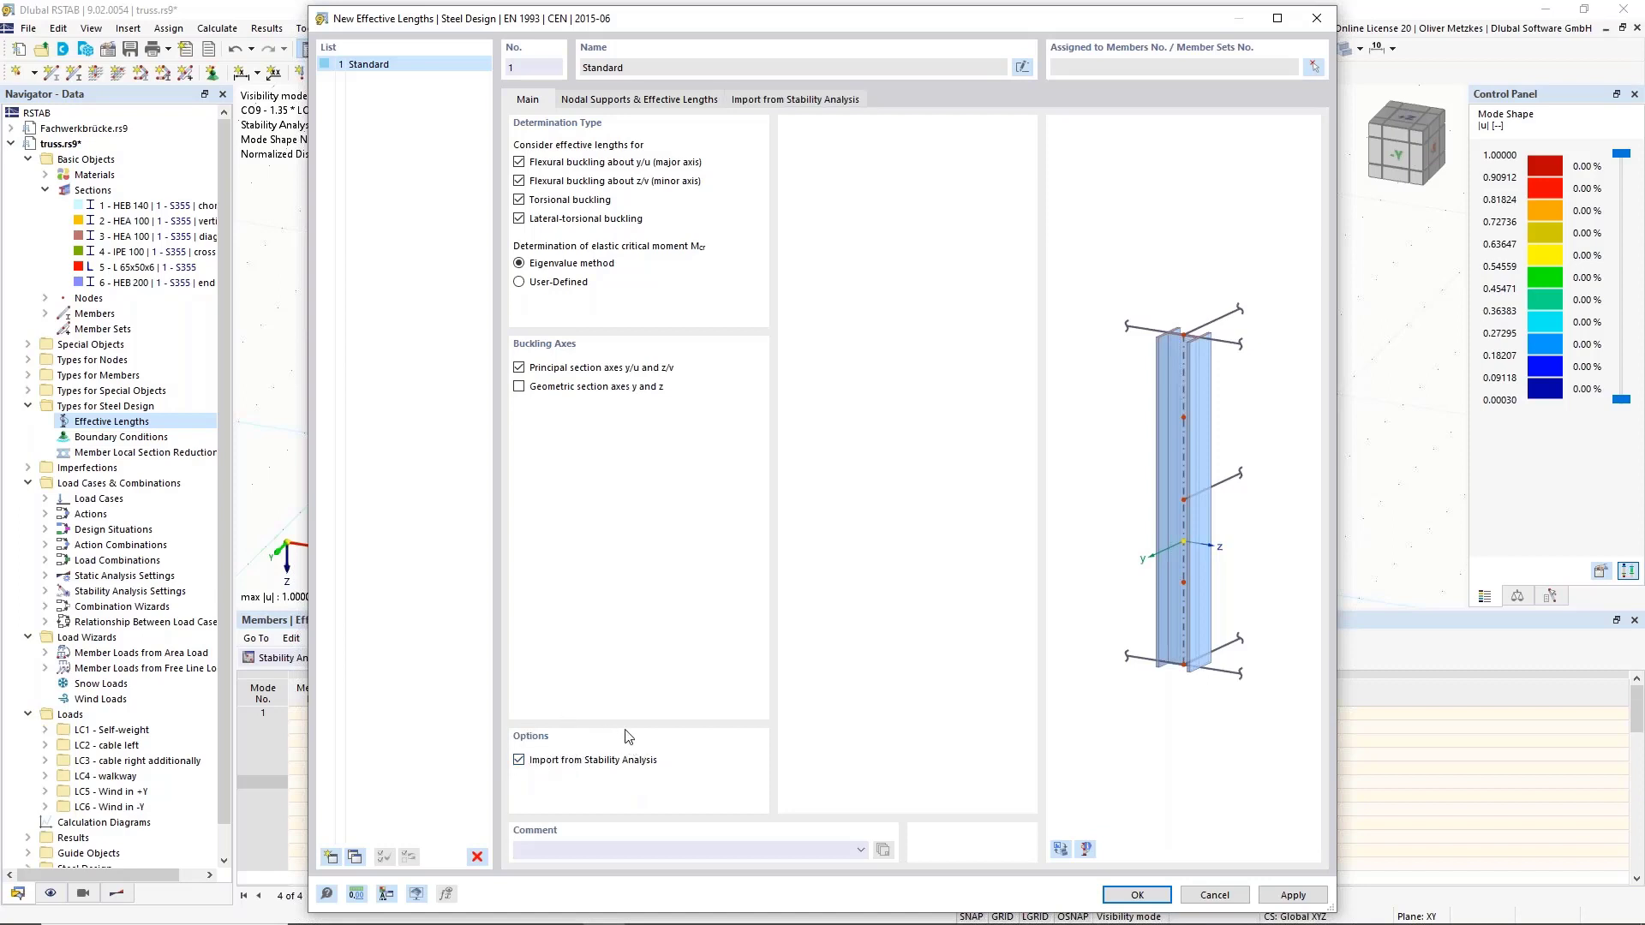
{"action": "left_click", "coordinate": [765, 101]}
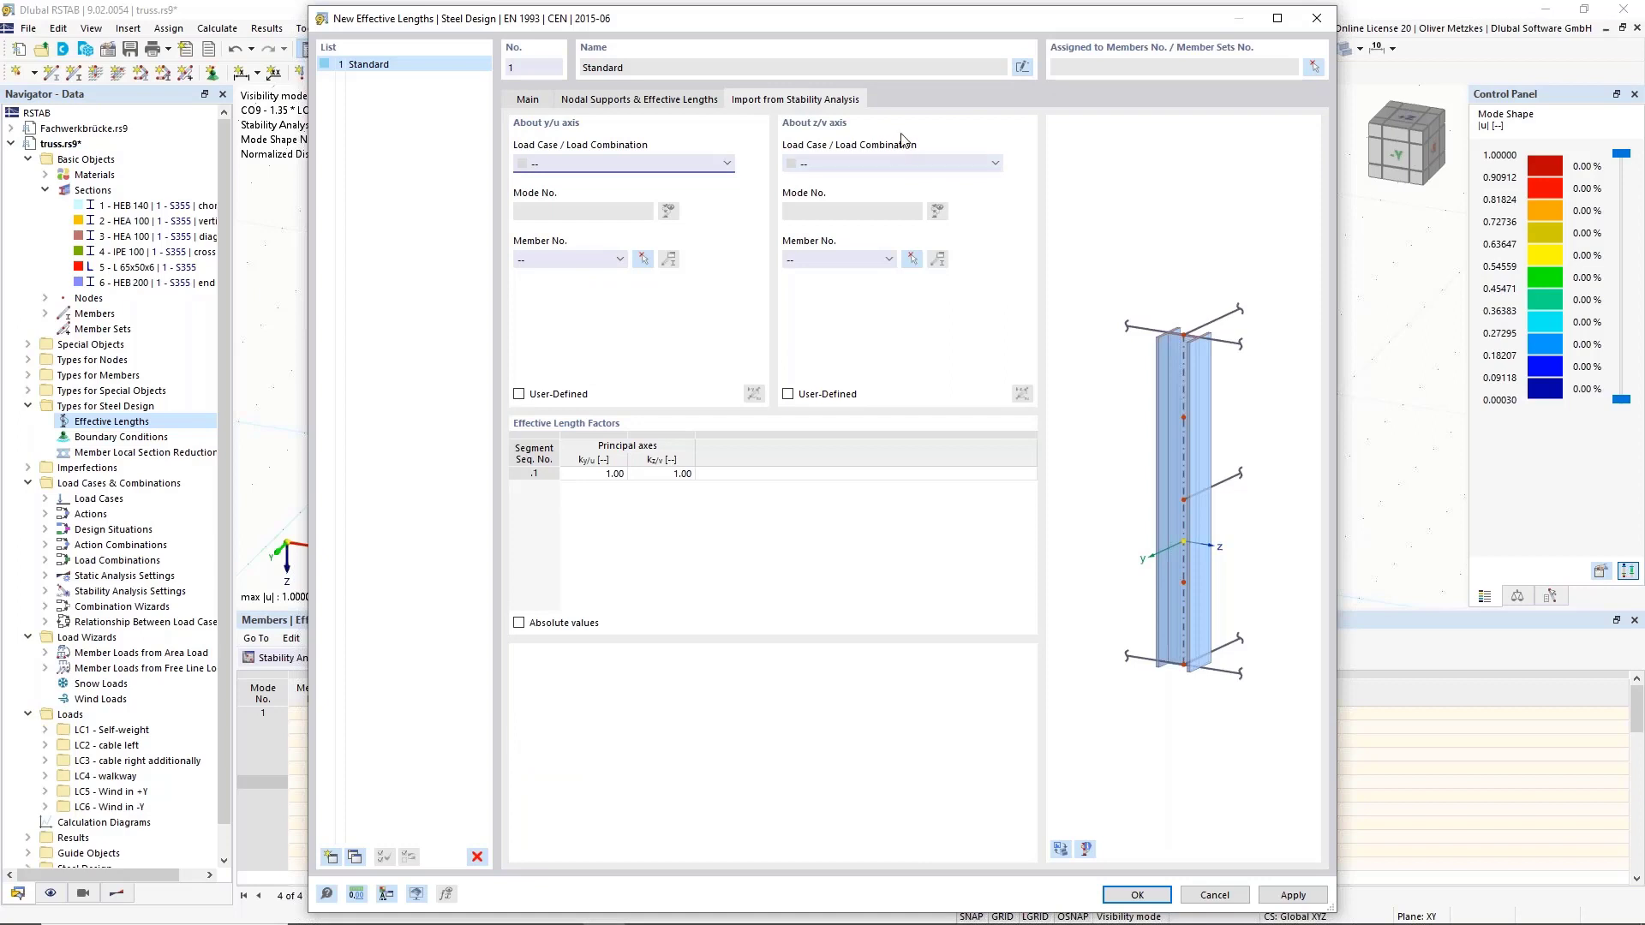
{"action": "left_click", "coordinate": [889, 162]}
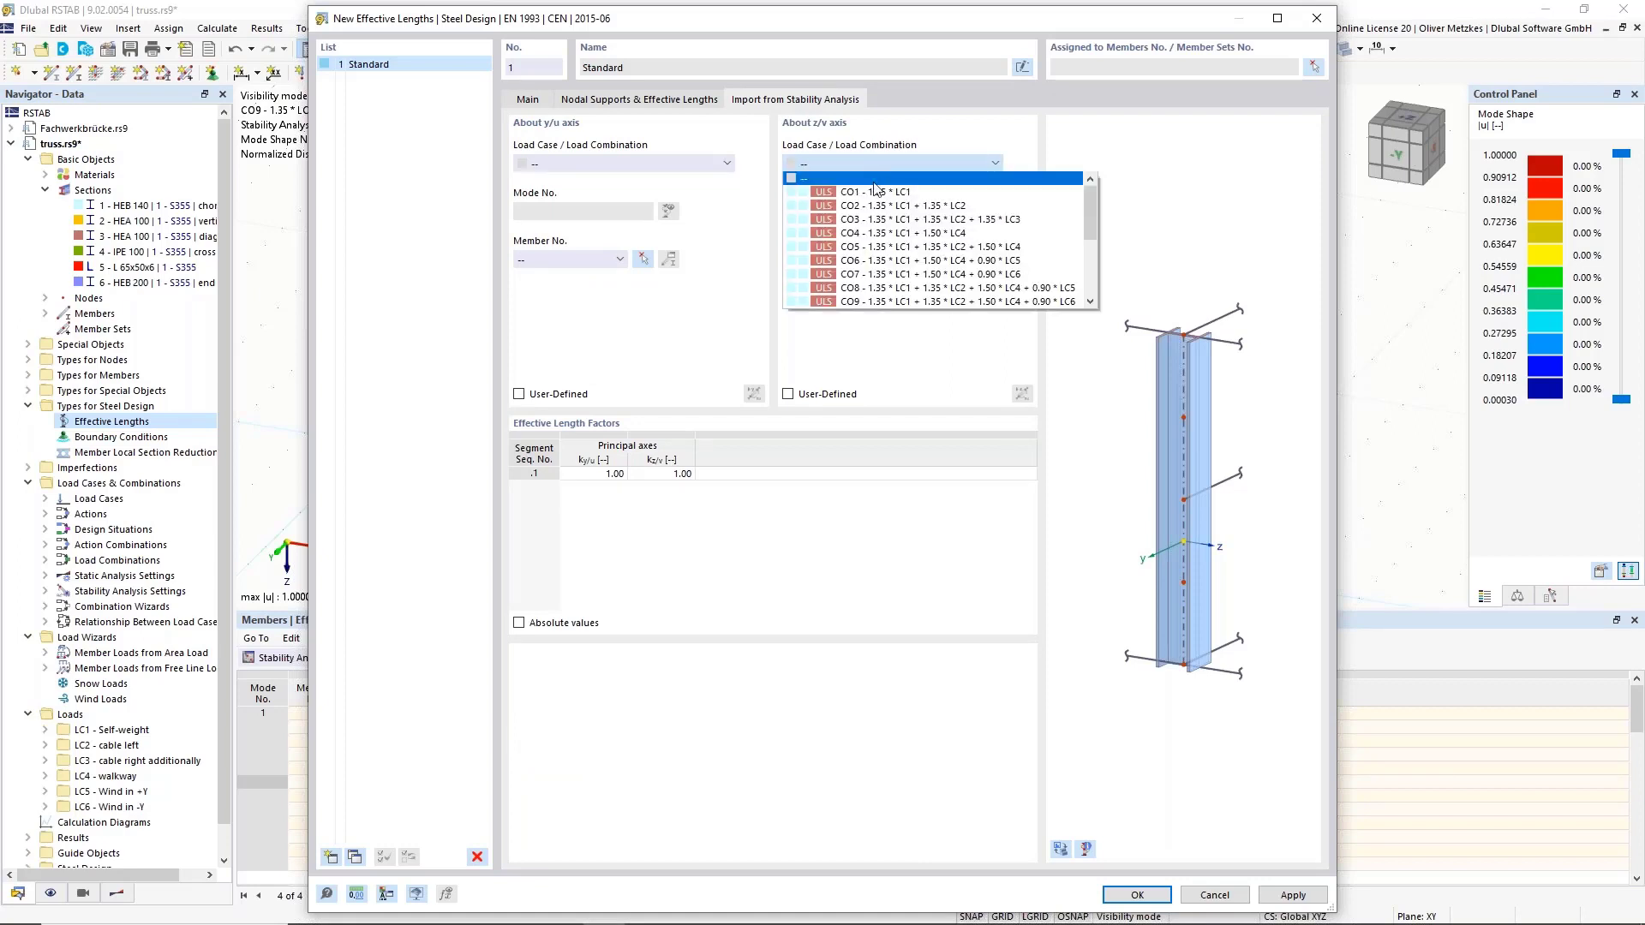
{"action": "left_click", "coordinate": [873, 301]}
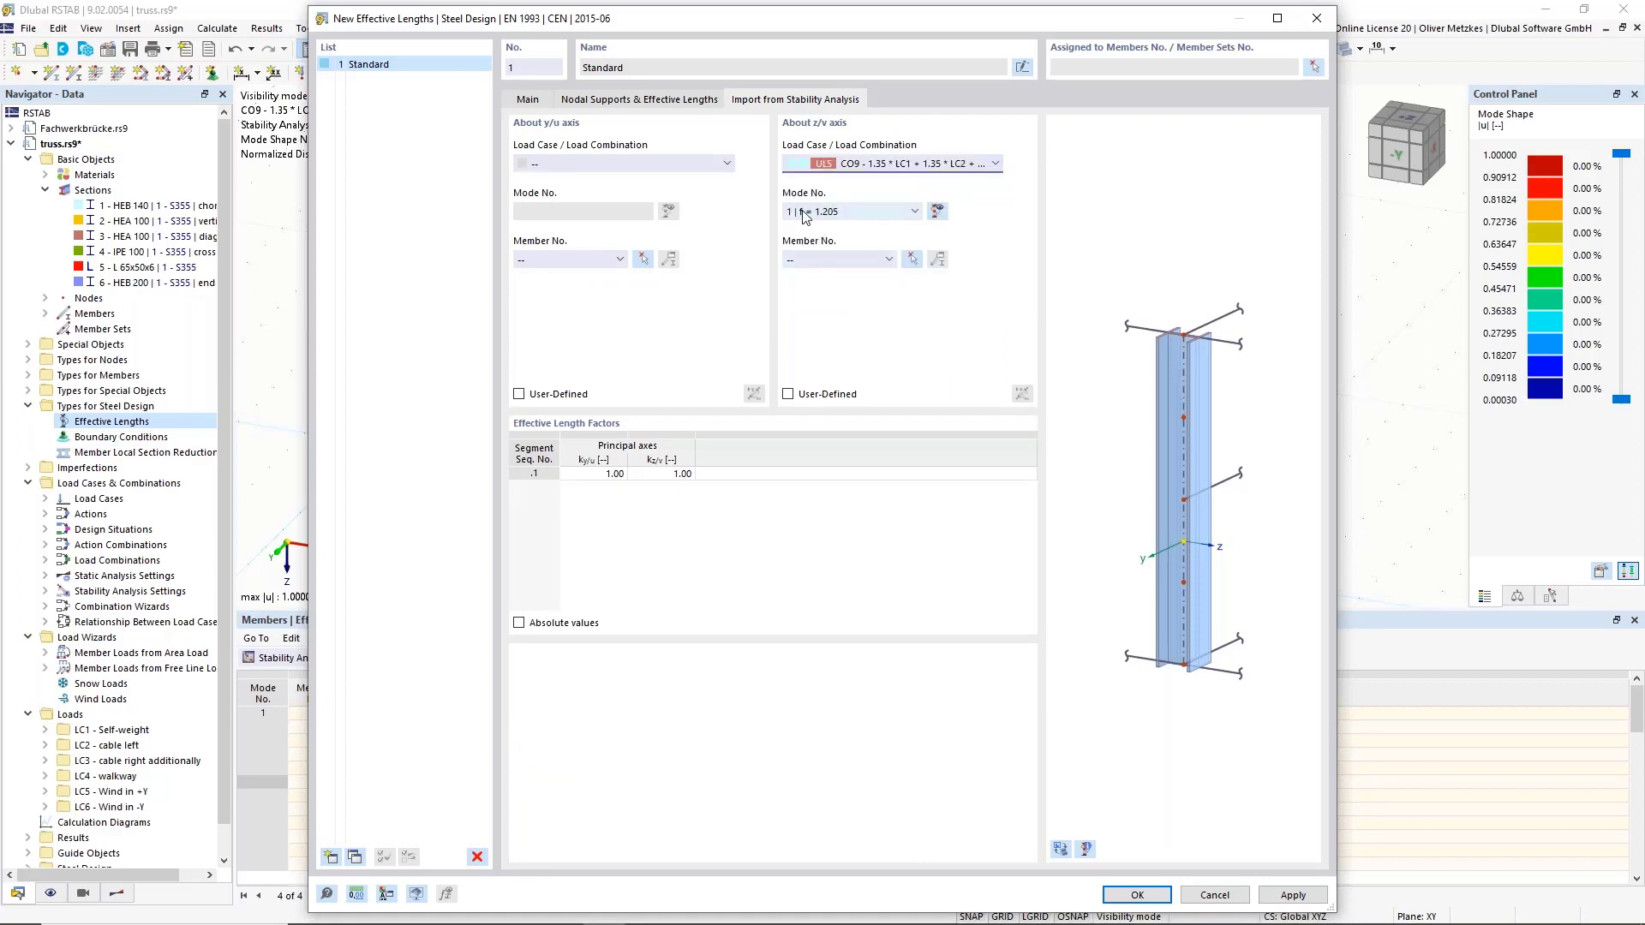
{"action": "left_click_drag", "start_coordinate": [692, 19], "coordinate": [728, 177]}
{"action": "left_click_drag", "start_coordinate": [739, 353], "coordinate": [728, 572]}
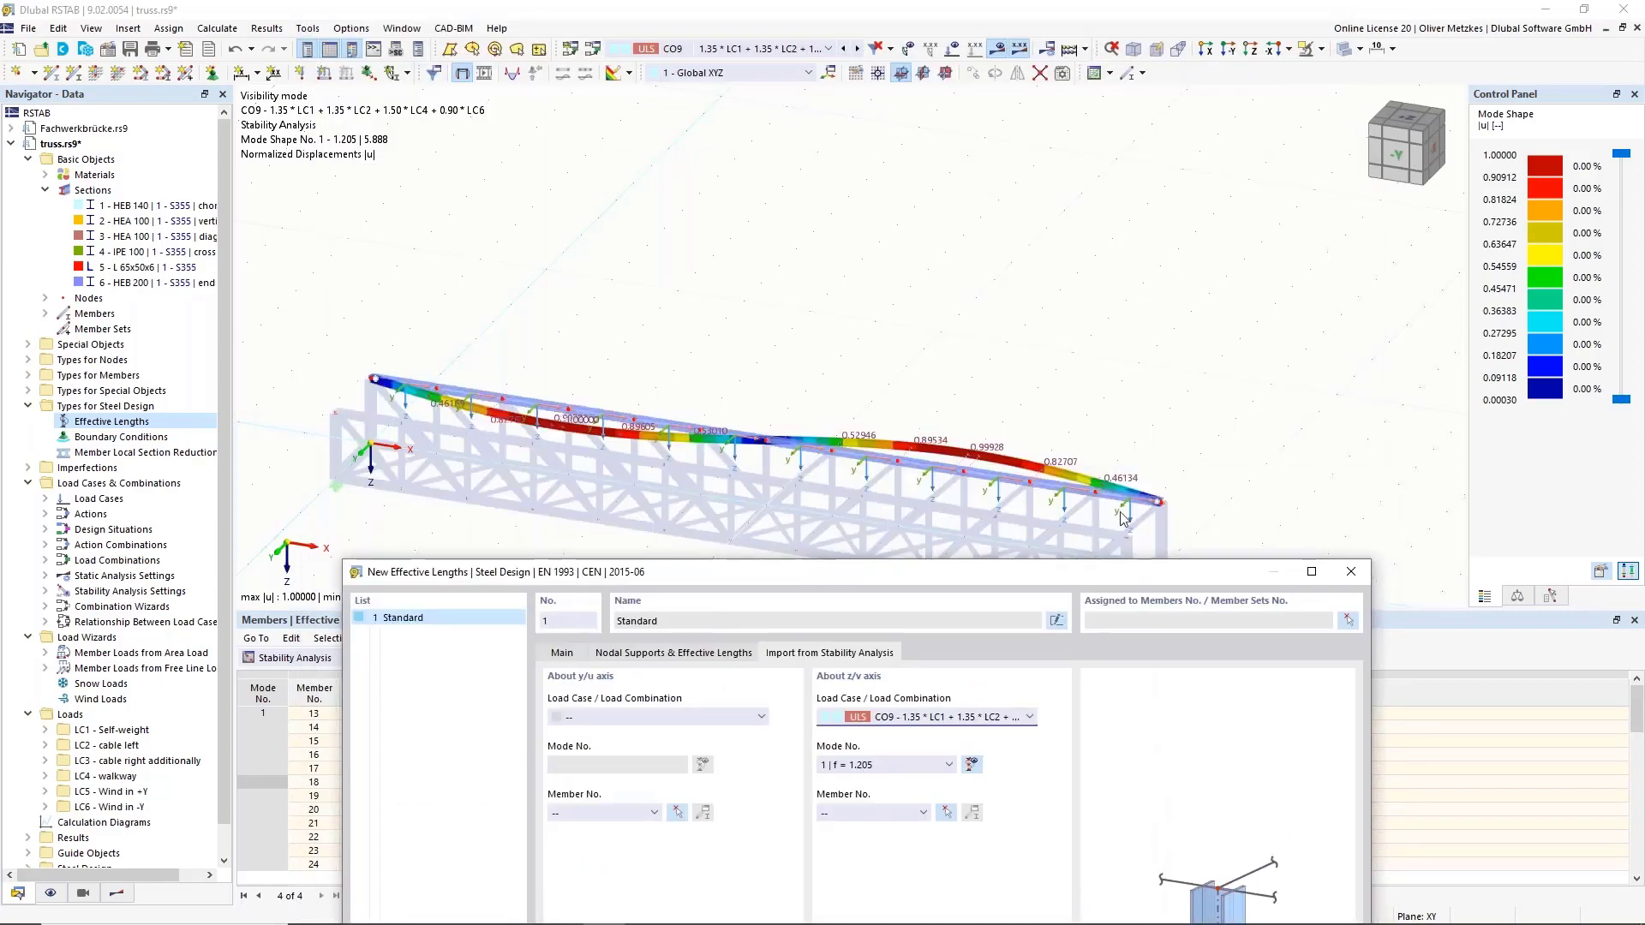
Take member 19 as reference for the 5.14 z/v factor and start the member assignment.
{"action": "left_click", "coordinate": [947, 816]}
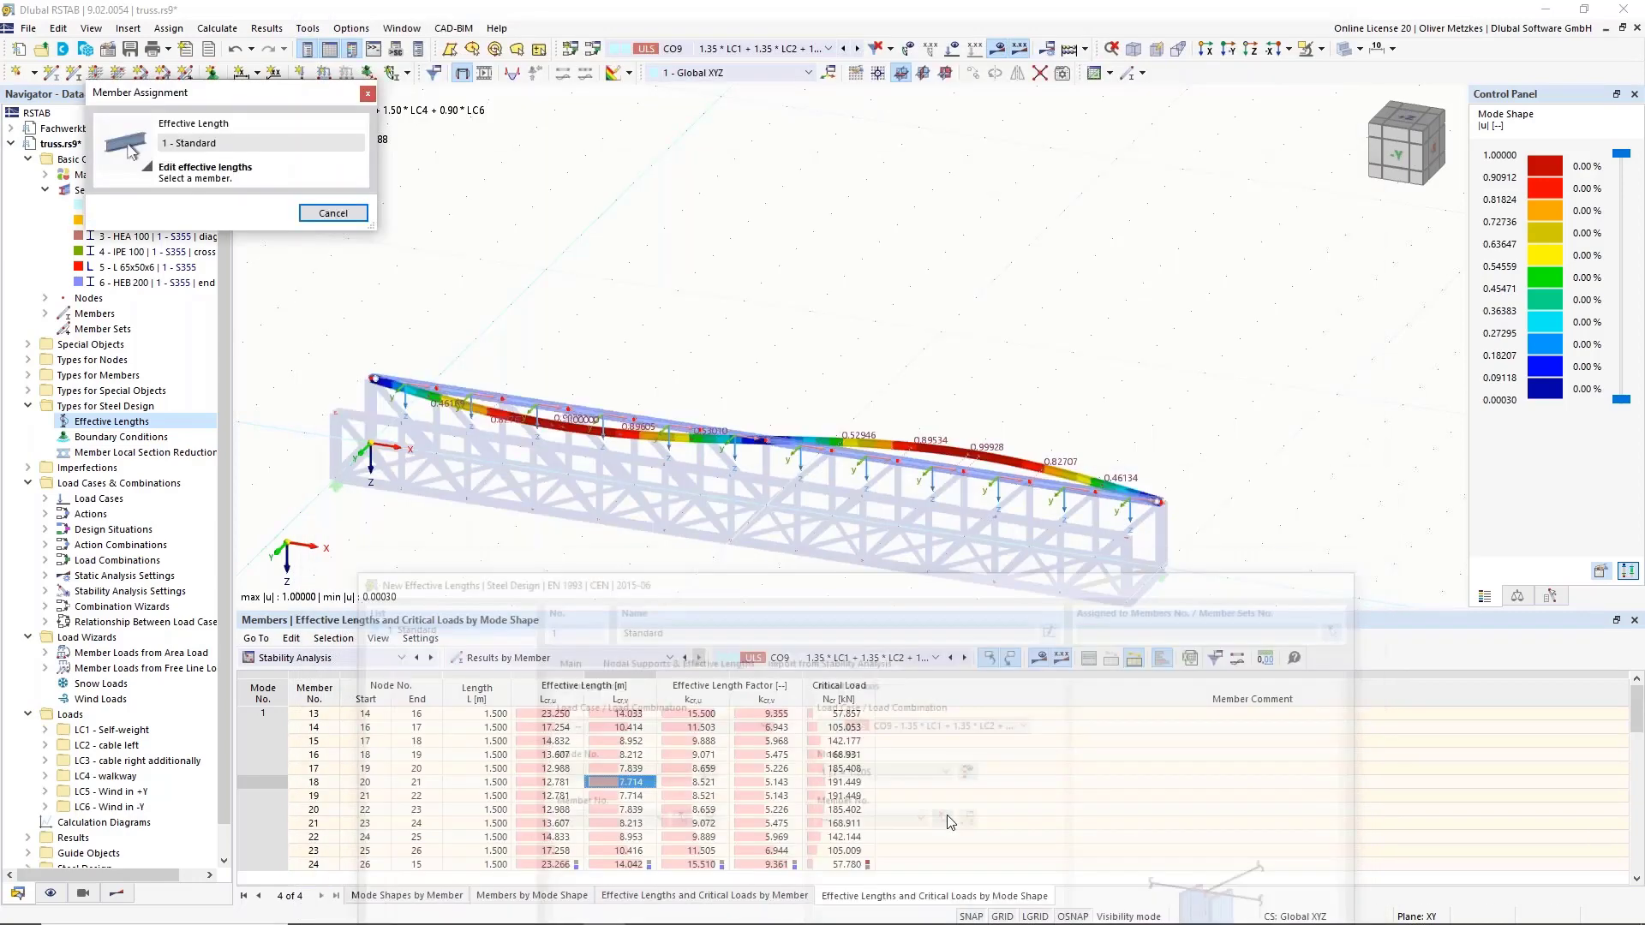
{"action": "left_click", "coordinate": [761, 438]}
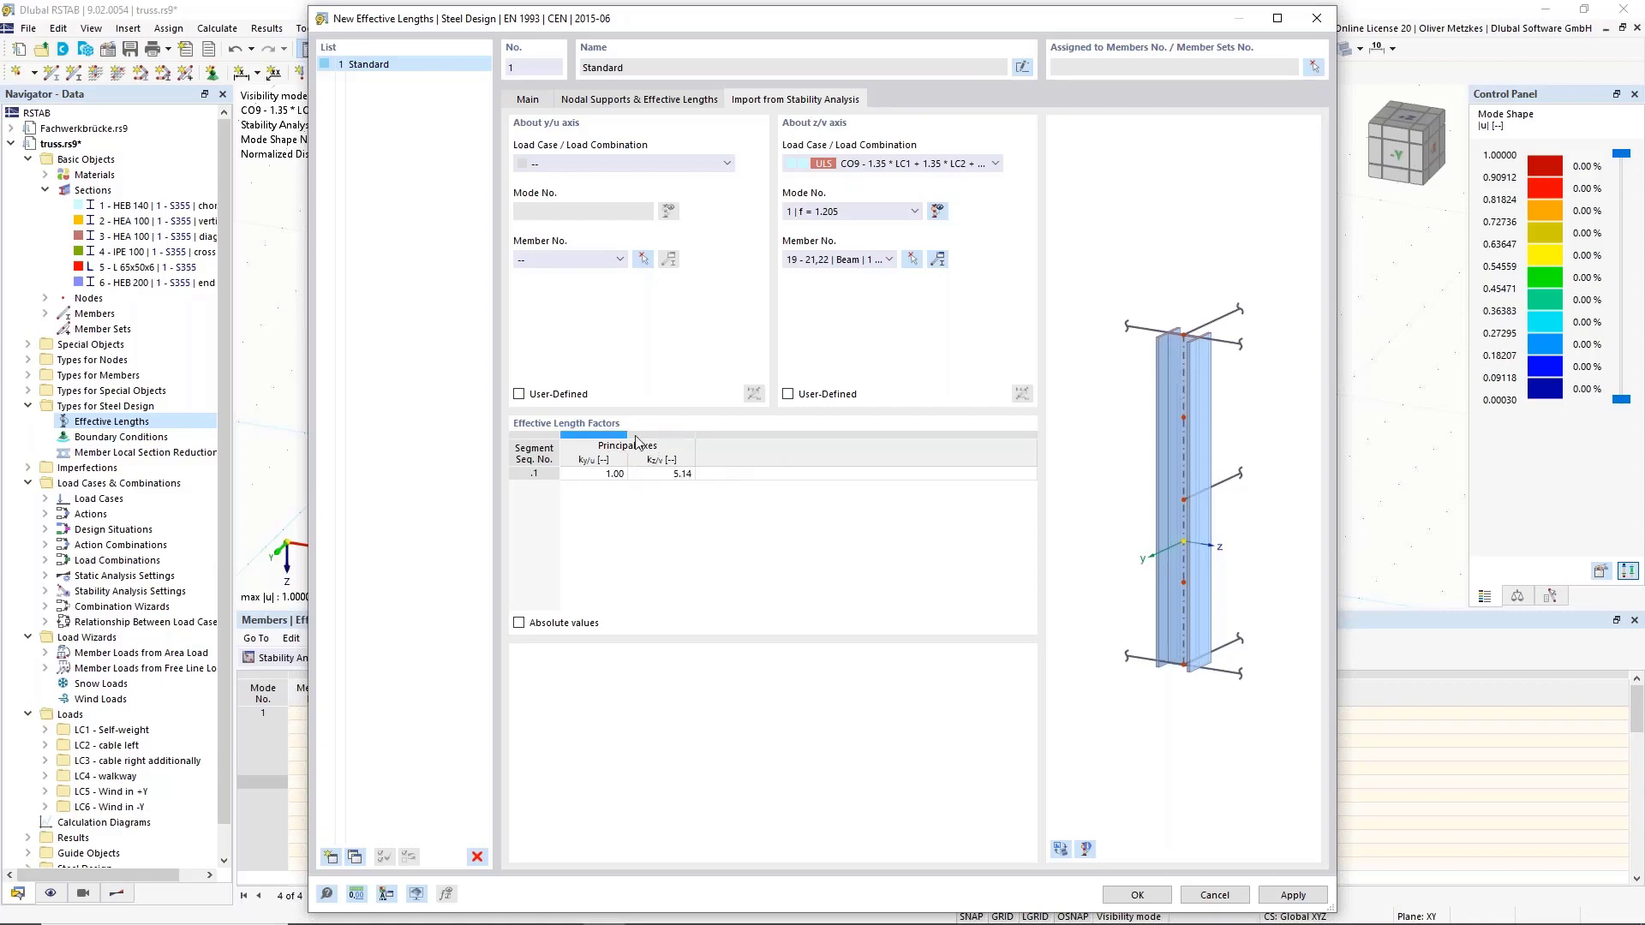
{"action": "left_click_drag", "start_coordinate": [751, 35], "coordinate": [1063, 41]}
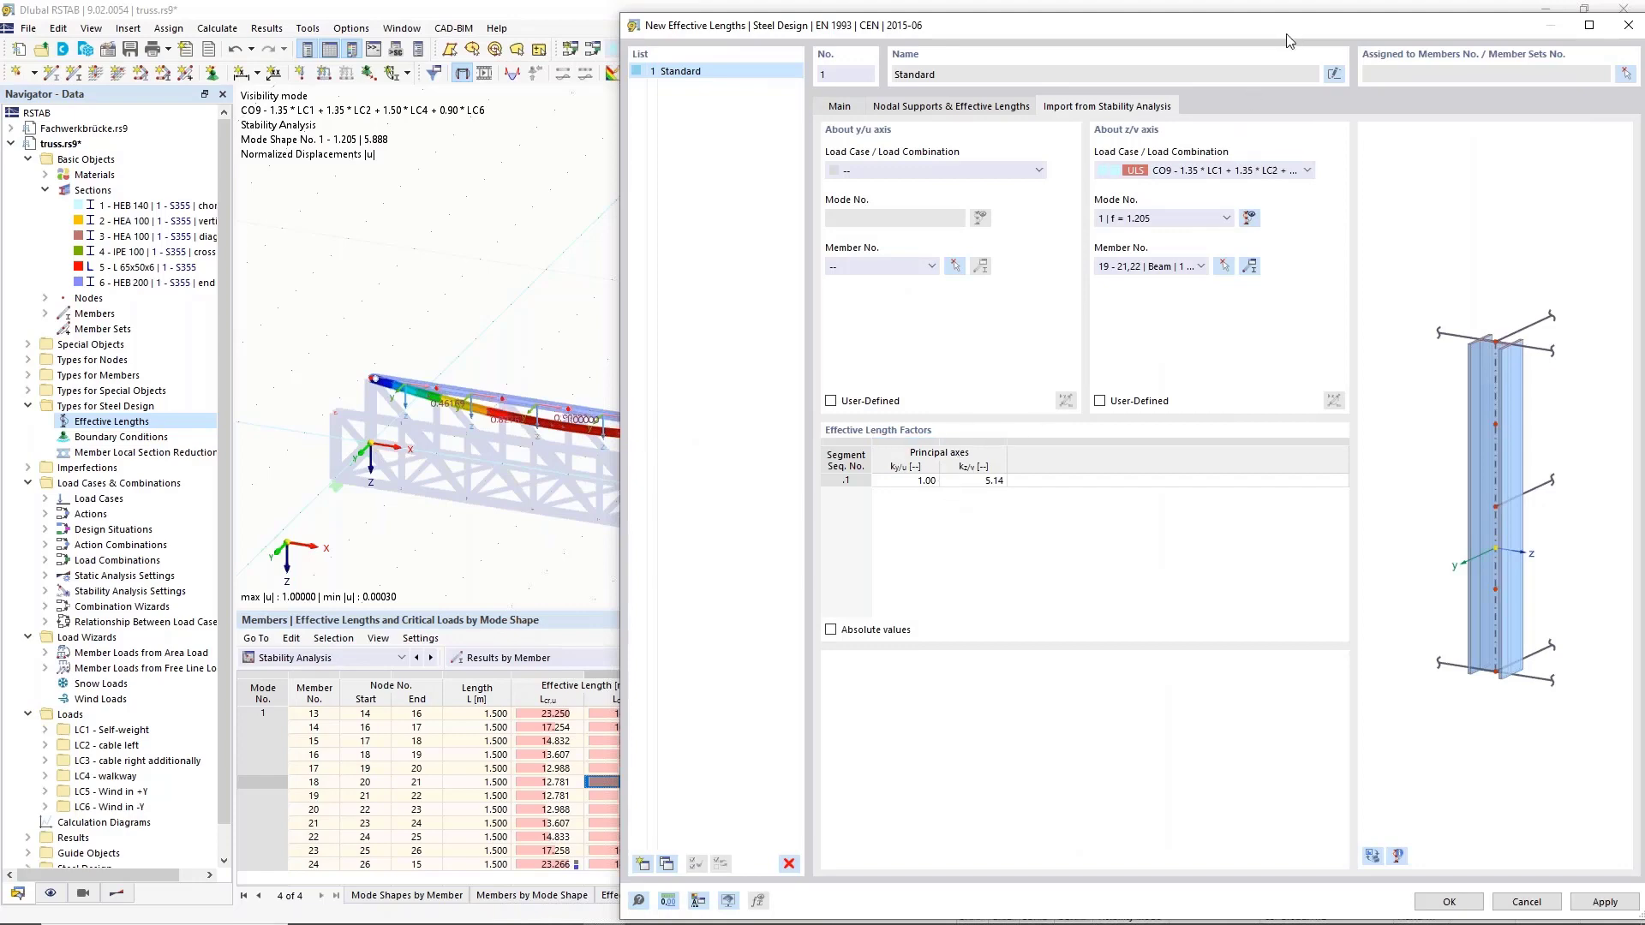
{"action": "left_click_drag", "start_coordinate": [1296, 24], "coordinate": [952, 52]}
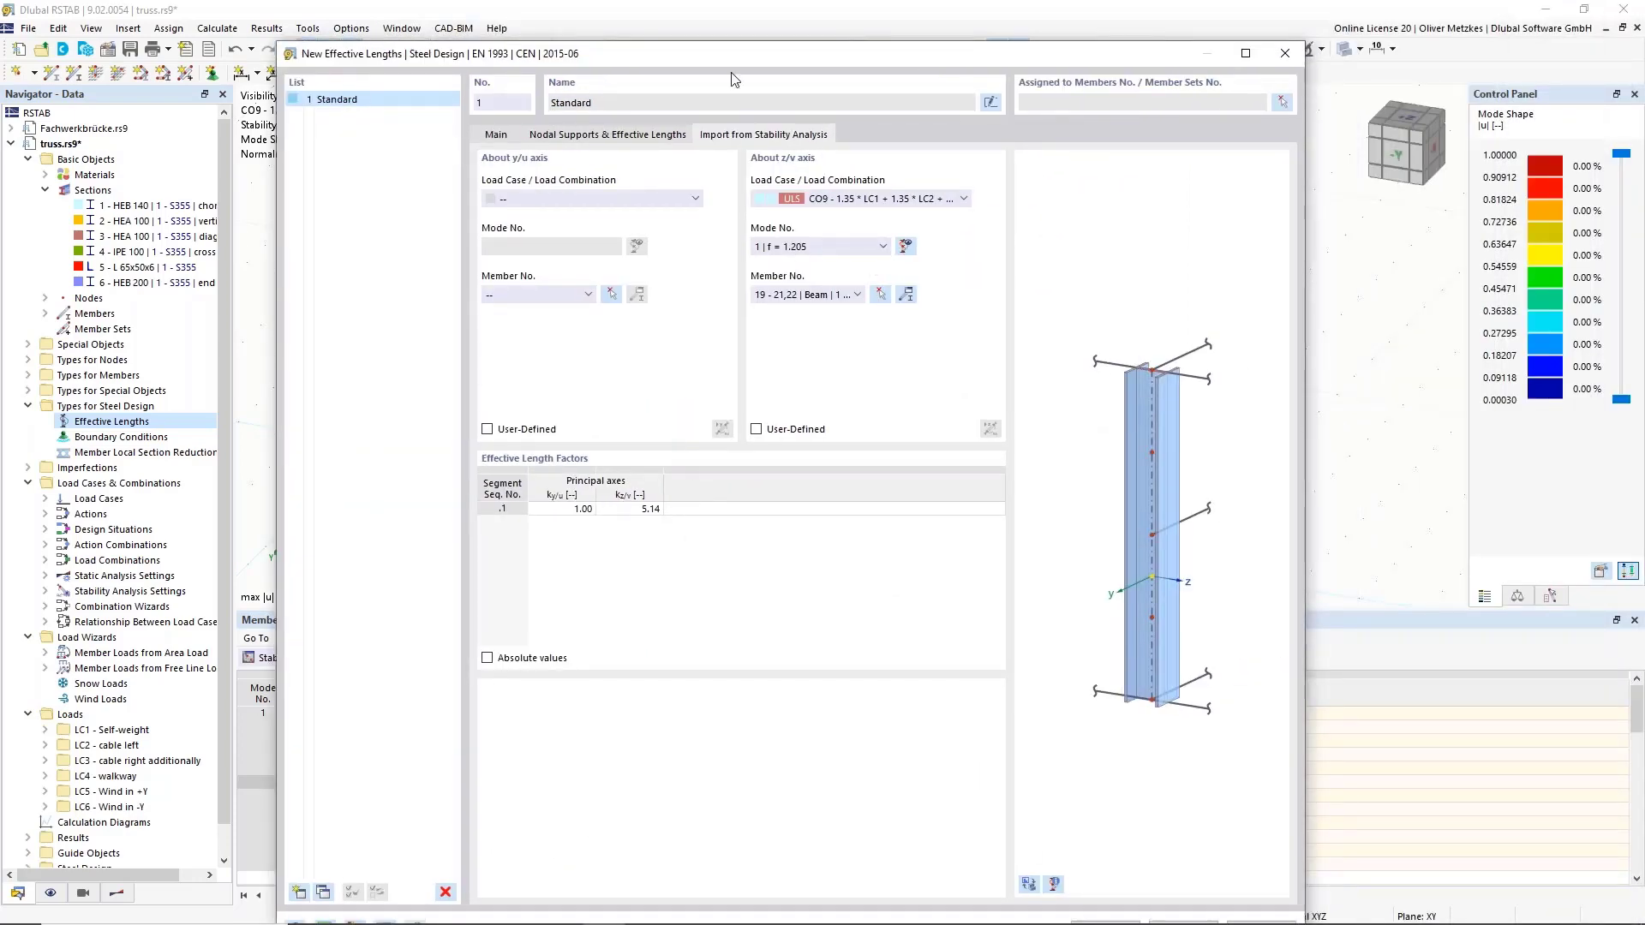
{"action": "left_click", "coordinate": [1280, 104]}
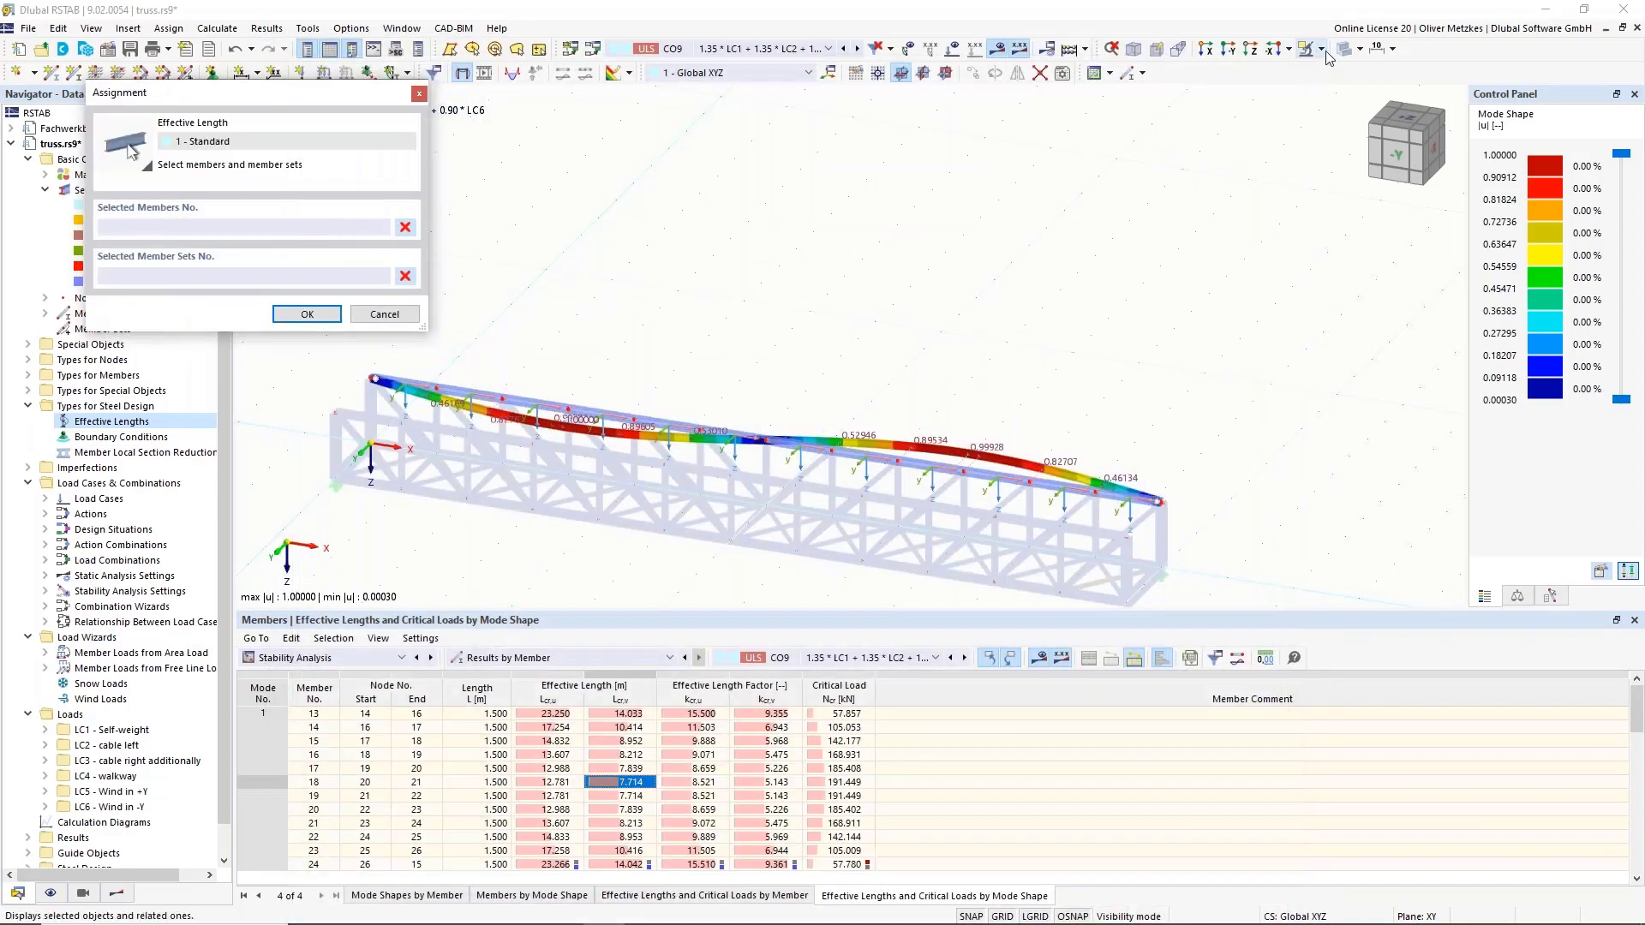
In the -Y view, window-select top-chord members 13-24 and 62-73 and confirm the Standard assignment.
{"action": "left_click", "coordinate": [1322, 49]}
{"action": "left_click", "coordinate": [1337, 159]}
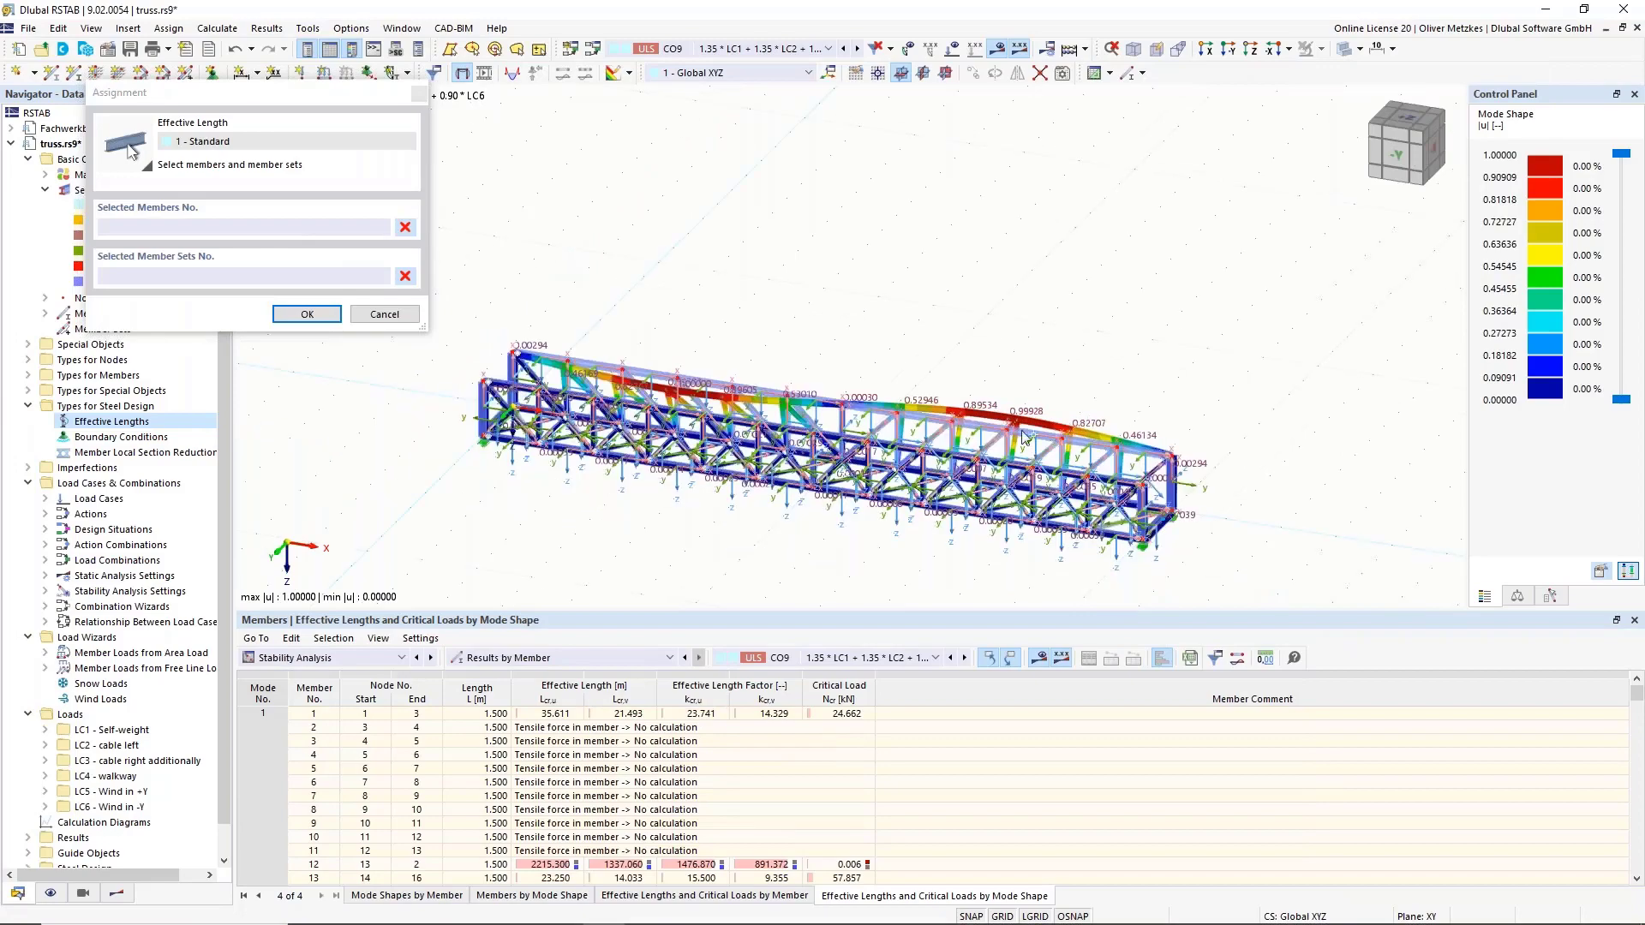
{"action": "scroll", "coordinate": [987, 420], "scroll_direction": "up", "scroll_amount": 4}
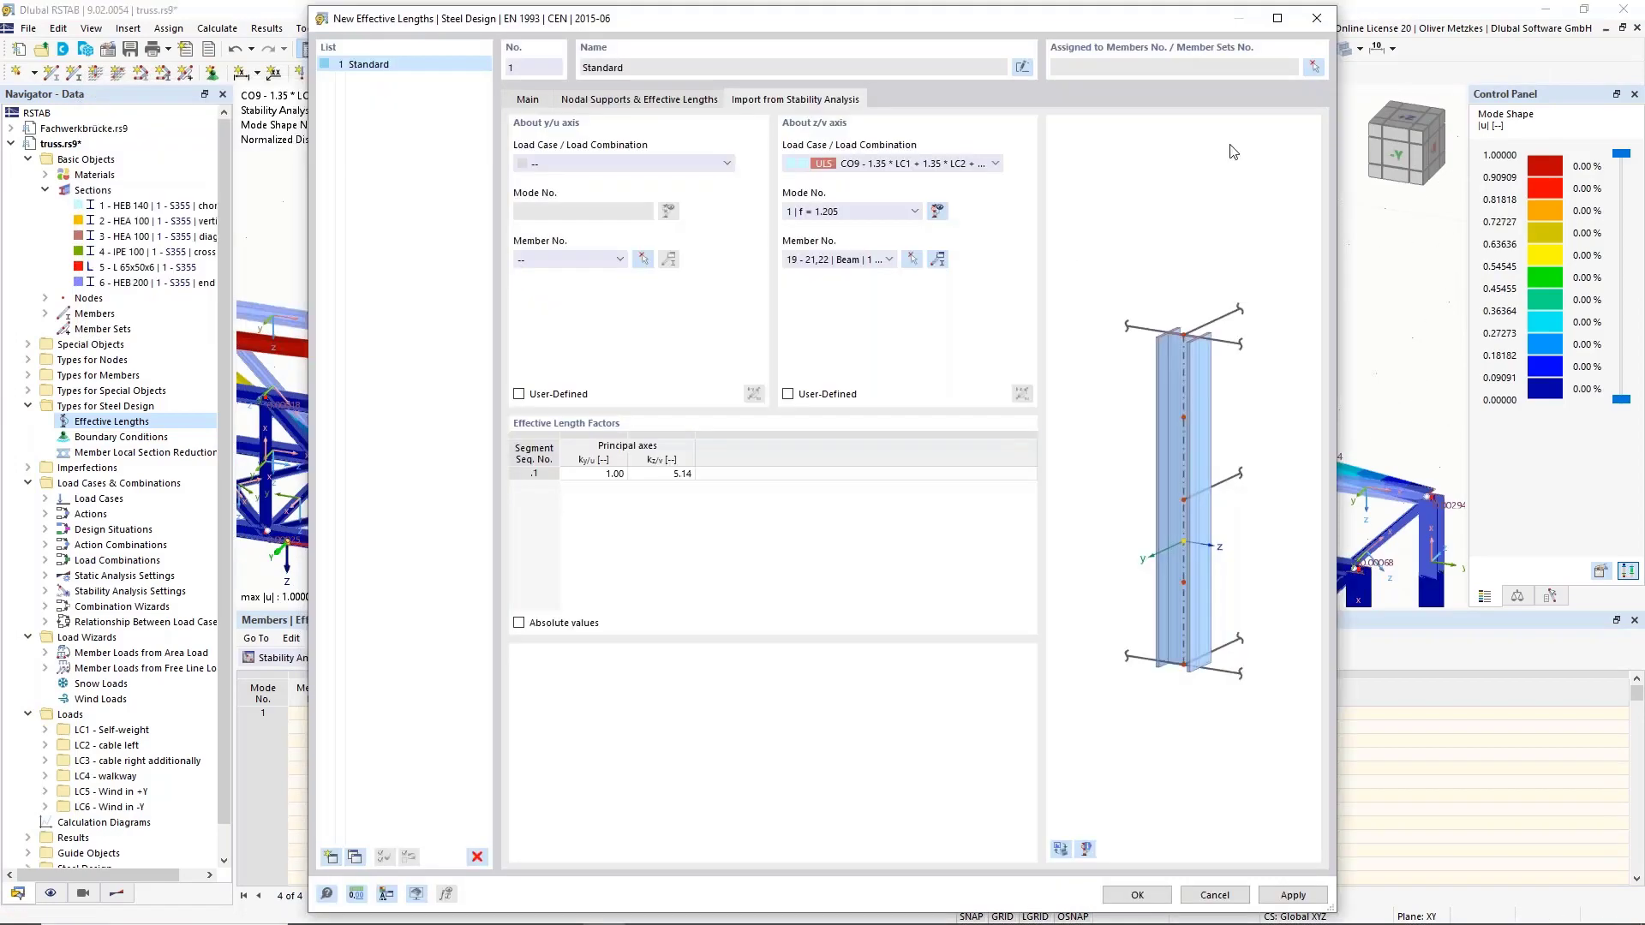
{"action": "left_click", "coordinate": [1313, 67]}
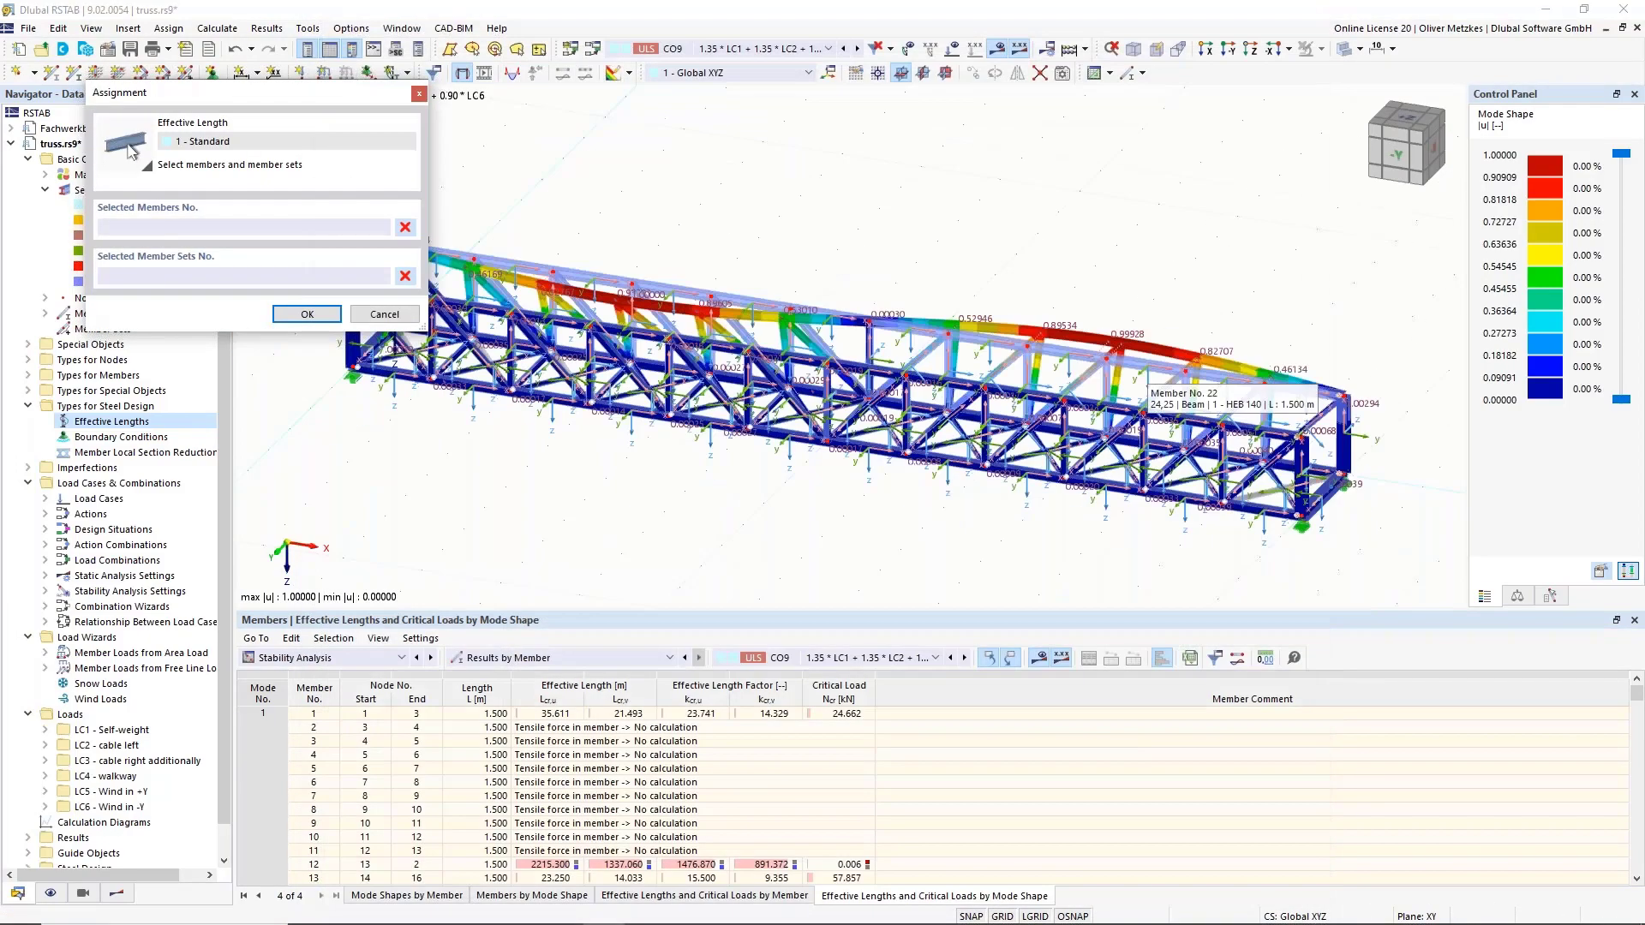
{"action": "scroll", "coordinate": [1132, 399], "scroll_direction": "down", "scroll_amount": 2}
{"action": "left_click", "coordinate": [1228, 49]}
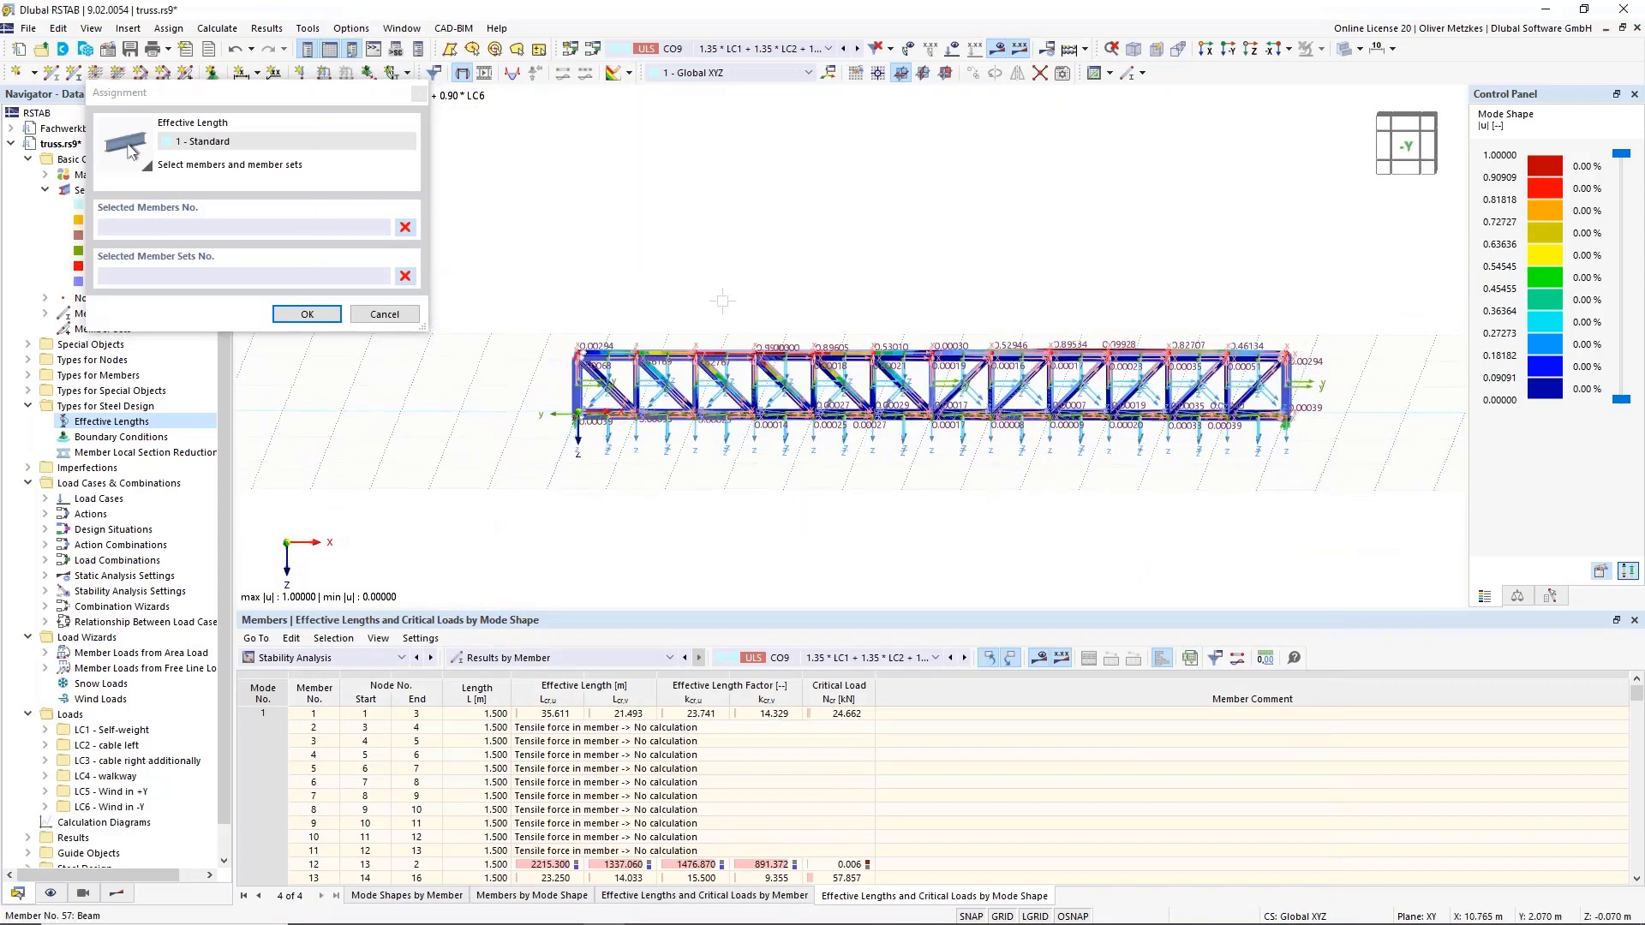
{"action": "left_click_drag", "start_coordinate": [533, 288], "coordinate": [1411, 390]}
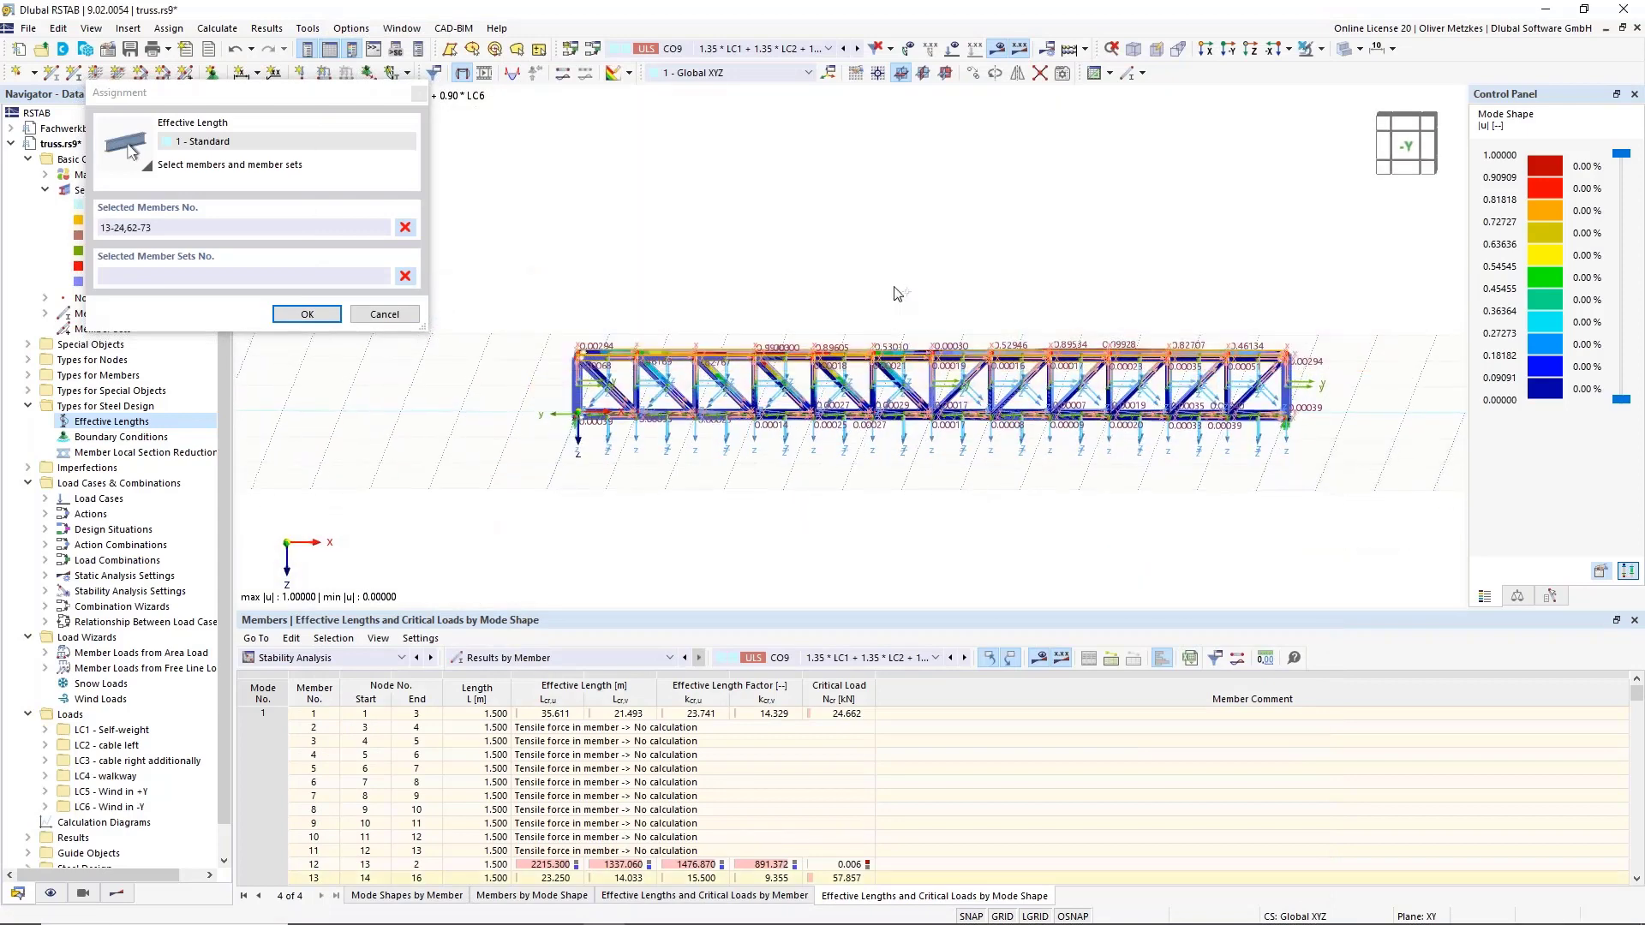
{"action": "left_click", "coordinate": [306, 315]}
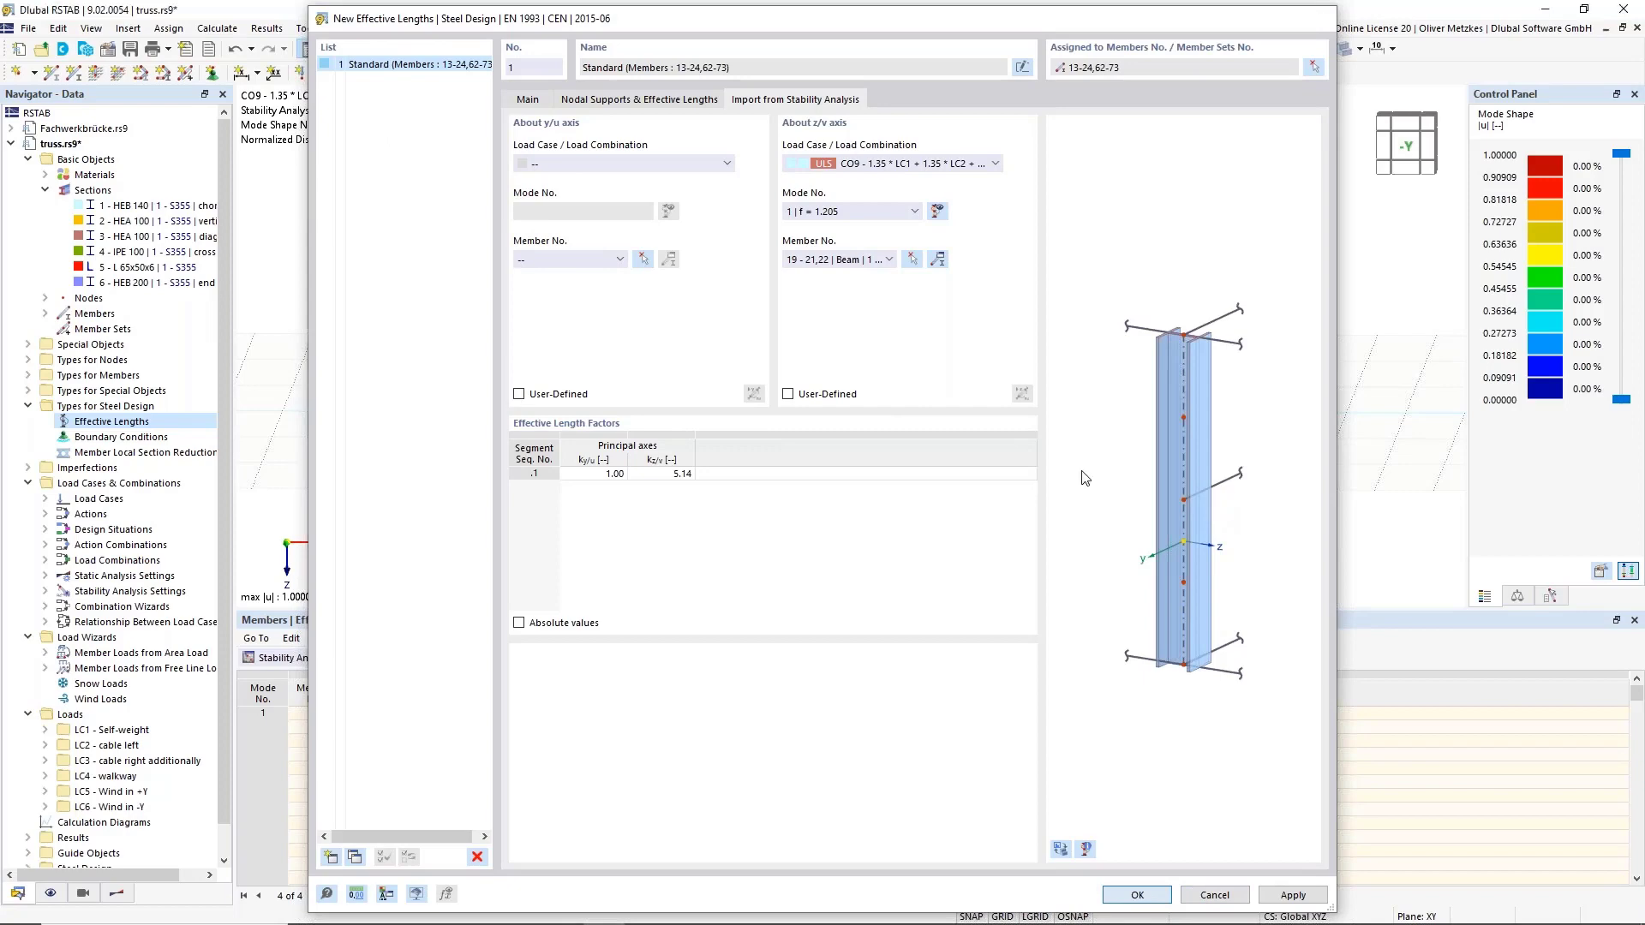
{"action": "key", "text": "Return"}
{"action": "right_click", "coordinate": [970, 358]}
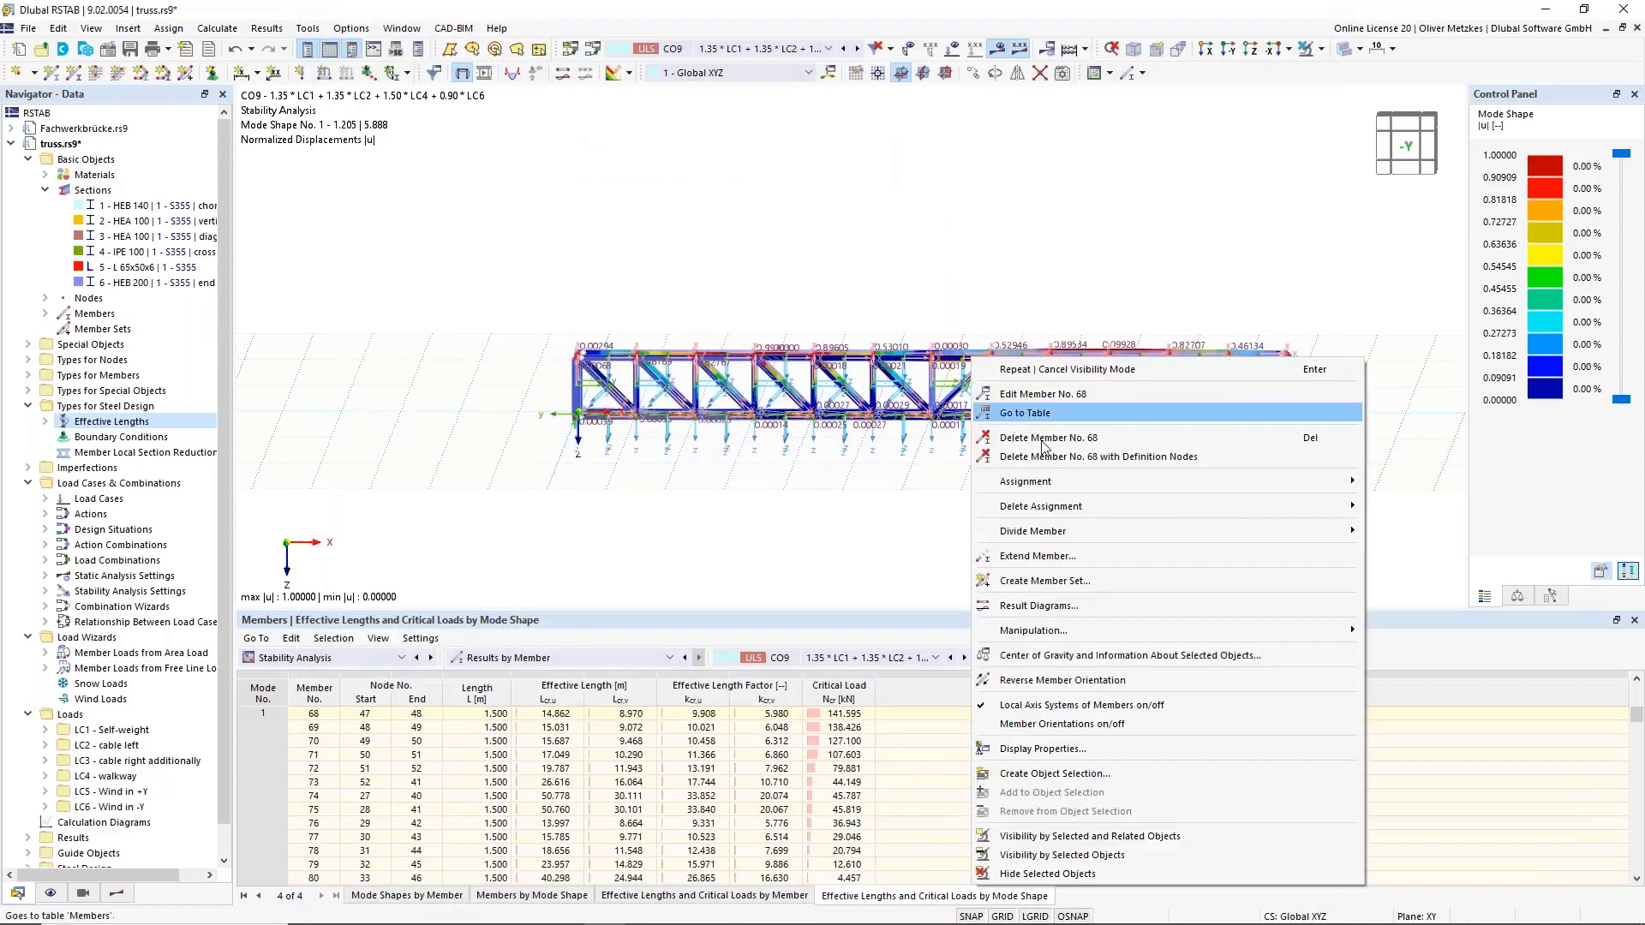
Turn off member local axes and mode-shape colours, and reposition the truss in 3-D.
{"action": "left_click", "coordinate": [1022, 711]}
{"action": "left_click", "coordinate": [918, 540]}
{"action": "scroll", "coordinate": [970, 499], "scroll_direction": "down", "scroll_amount": 3}
{"action": "middle_click_drag", "start_coordinate": [973, 496], "coordinate": [843, 548], "text": "ctrl"}
{"action": "left_click", "coordinate": [998, 54]}
{"action": "scroll", "coordinate": [980, 331], "scroll_direction": "up", "scroll_amount": 5}
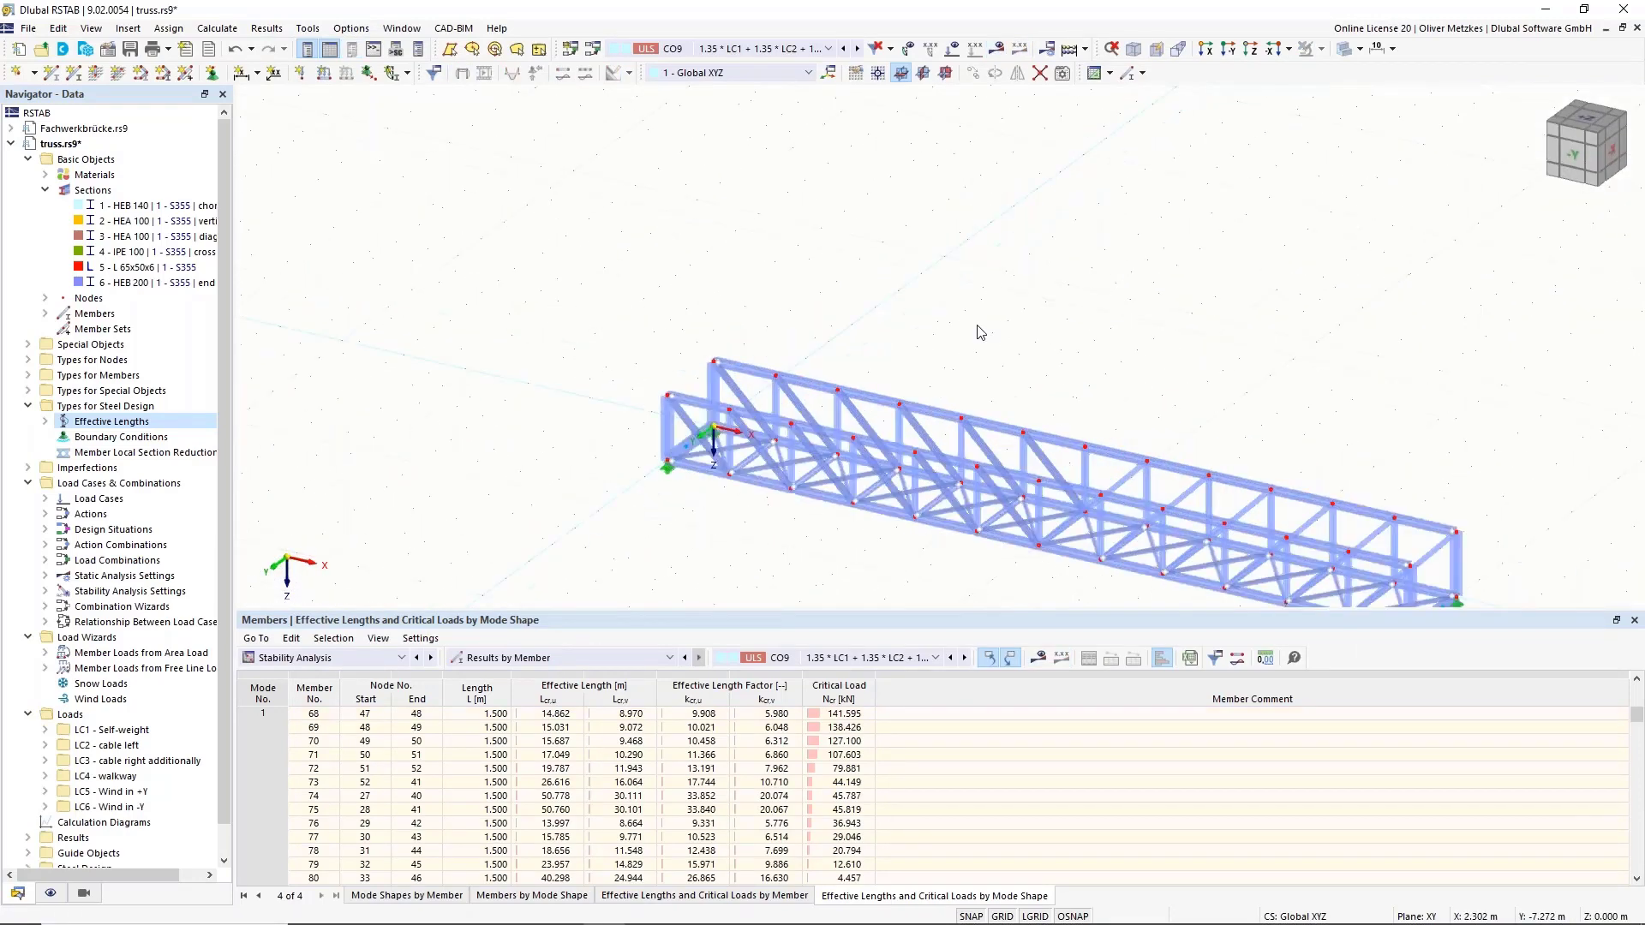
{"action": "middle_click_drag", "start_coordinate": [777, 414], "coordinate": [588, 315]}
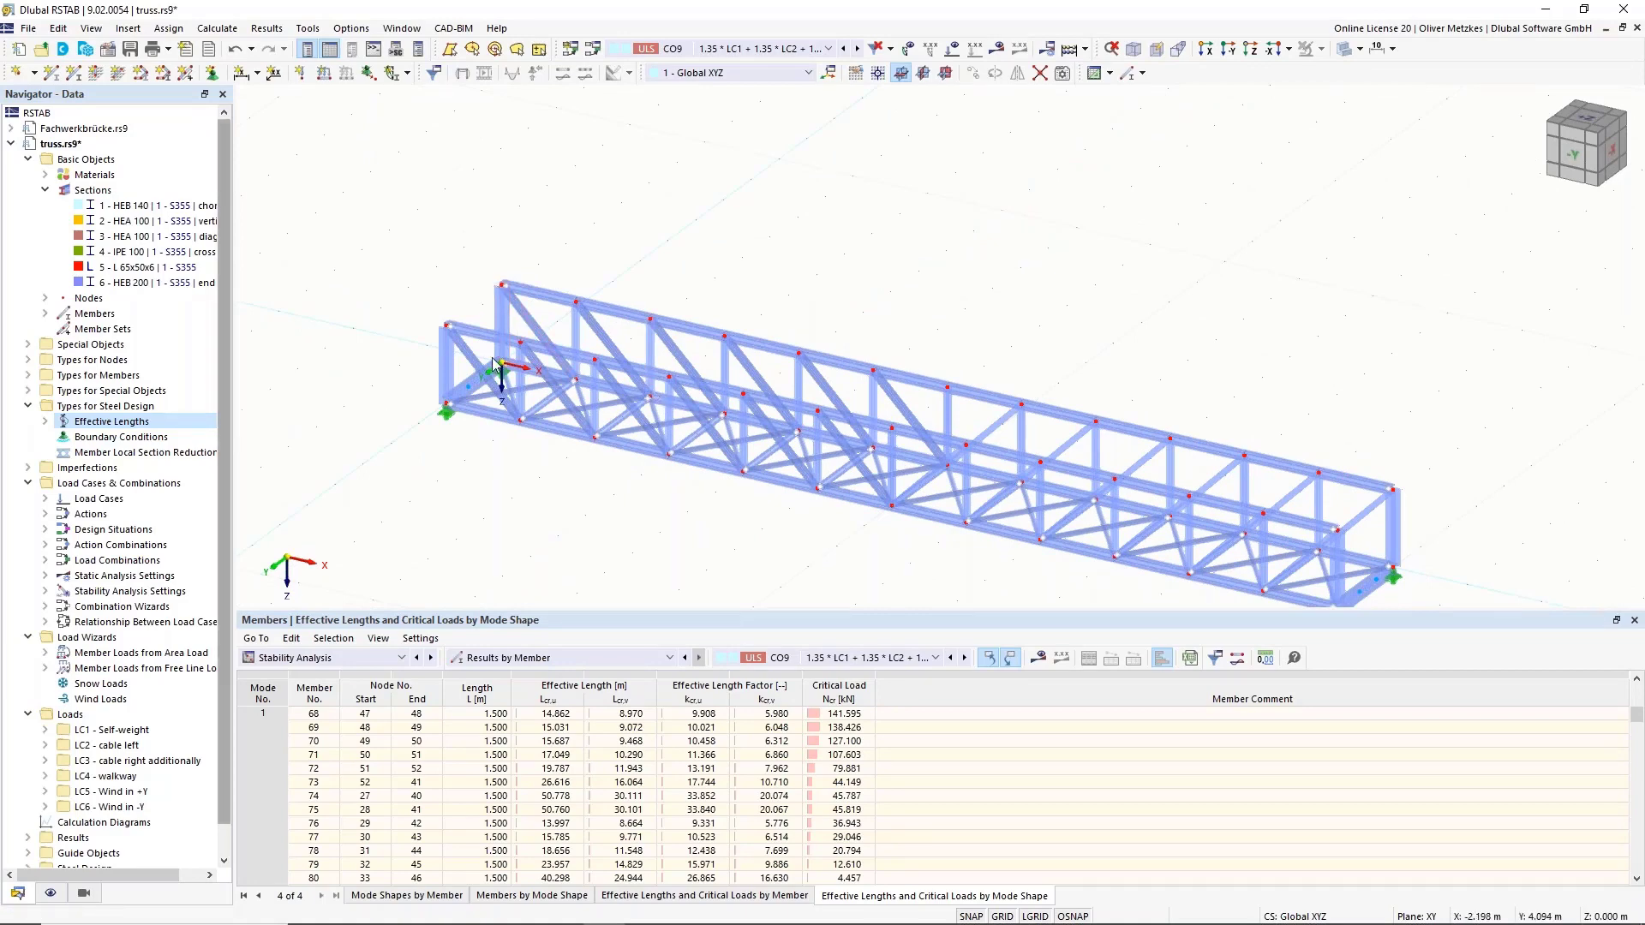
Rename the second effective length type to 'Diagonals and verticals'.
{"action": "right_click", "coordinate": [137, 428]}
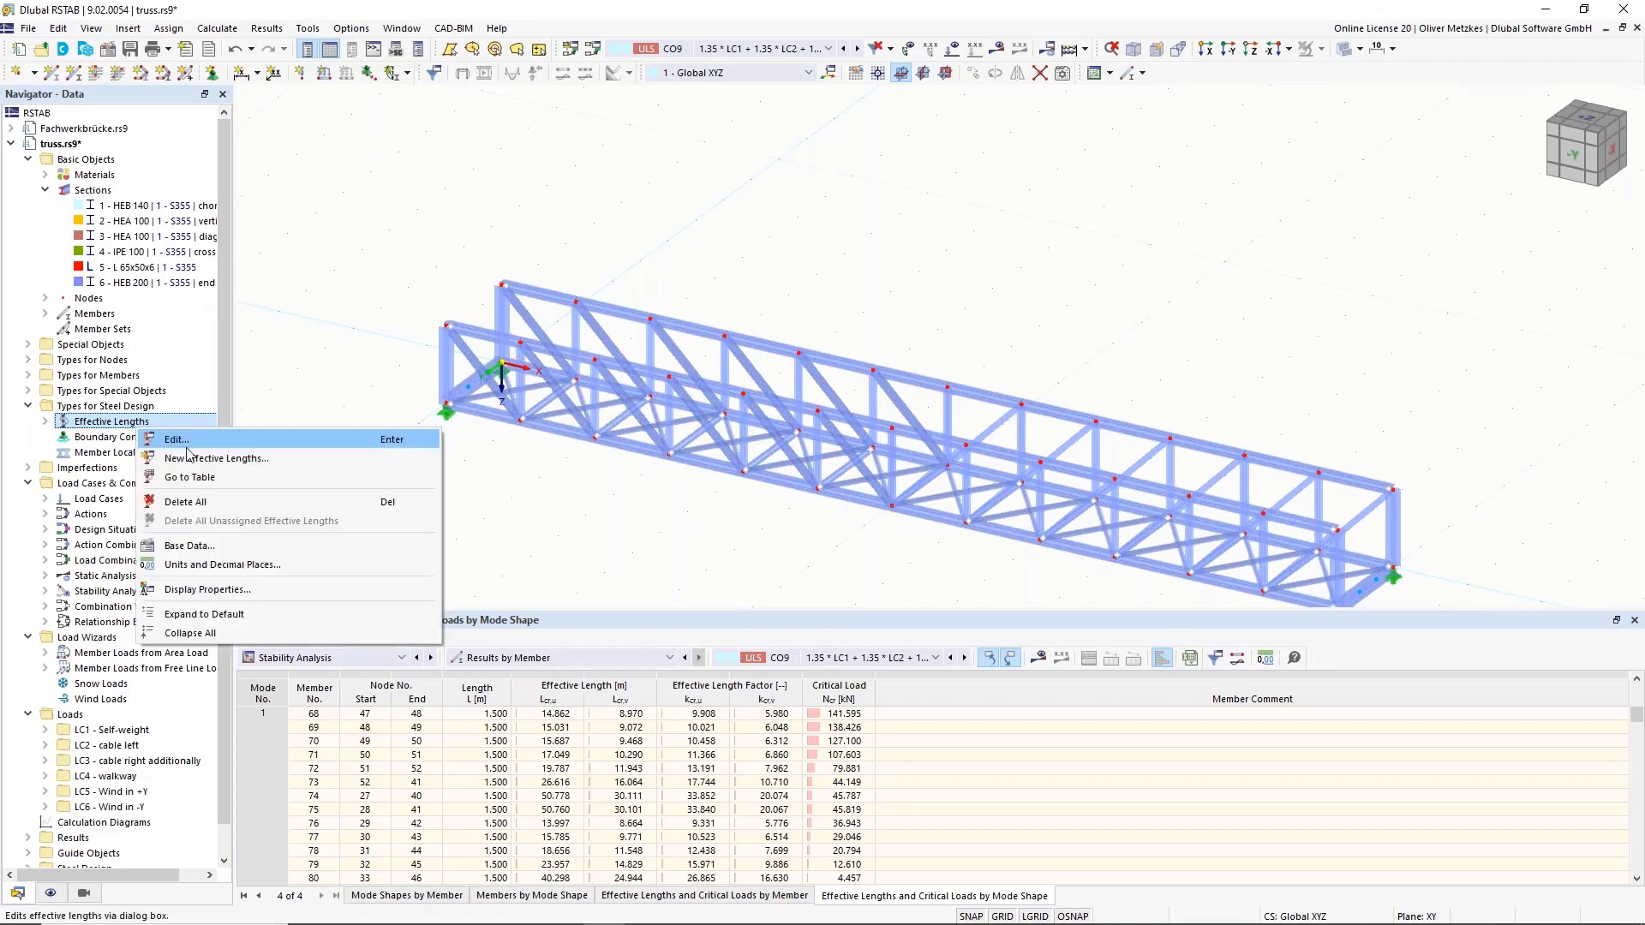
{"action": "left_click", "coordinate": [195, 460]}
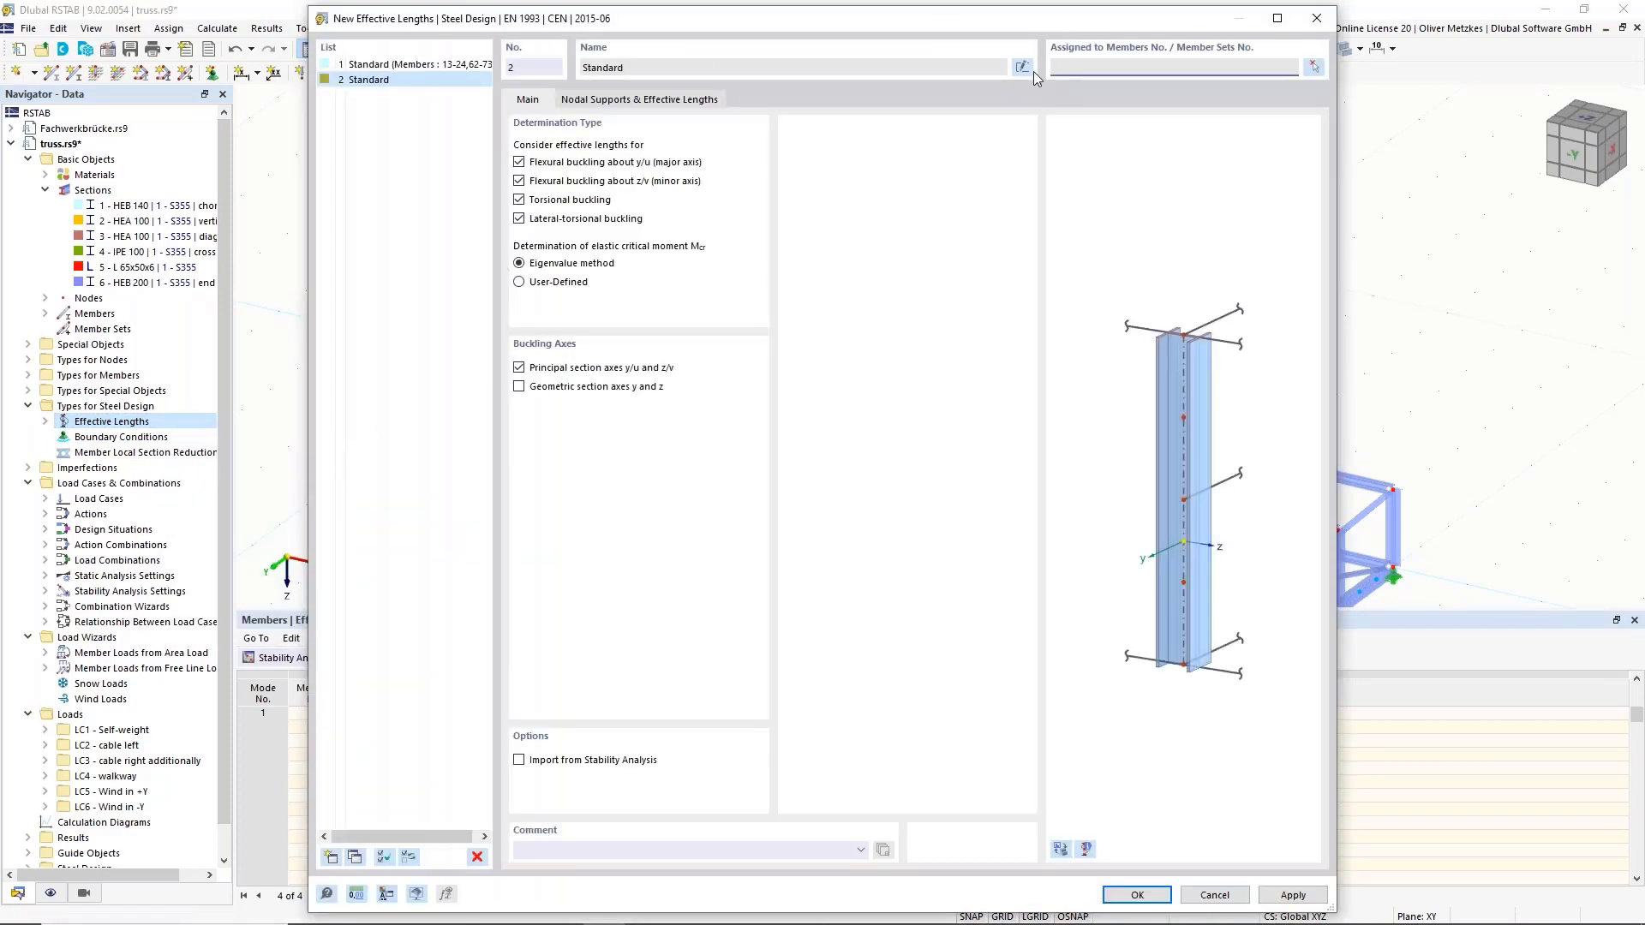
{"action": "left_click", "coordinate": [1024, 69]}
{"action": "type", "text": "Diagonals"}
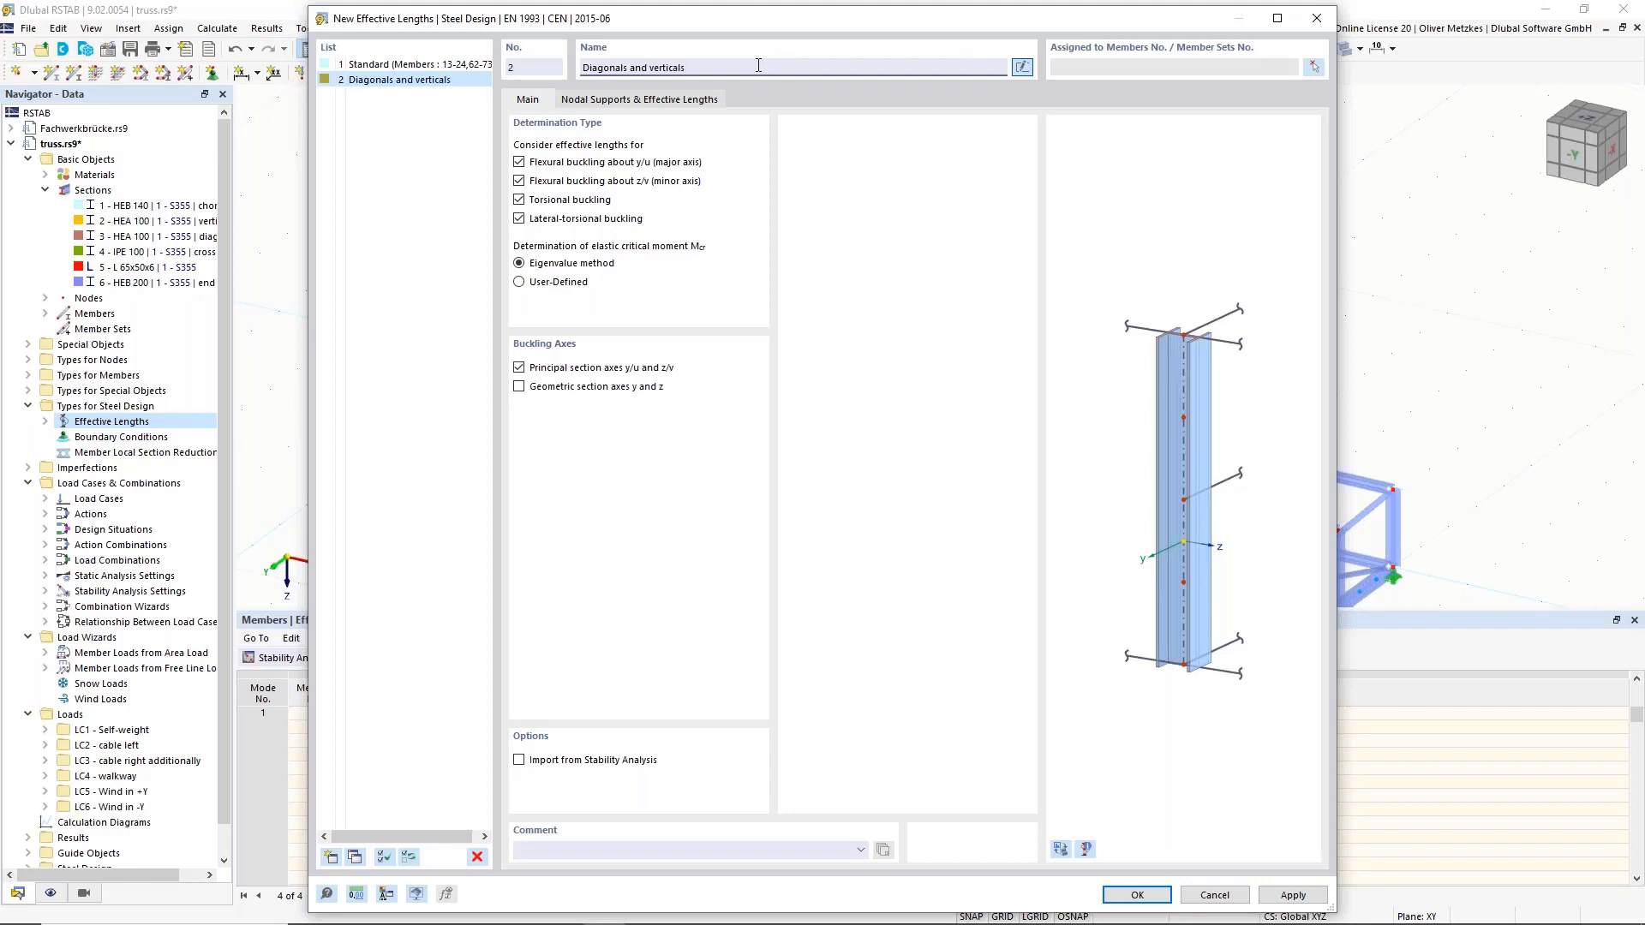
Set its ky/u effective length factor to 0.90 and begin picking its members.
{"action": "left_click", "coordinate": [662, 101]}
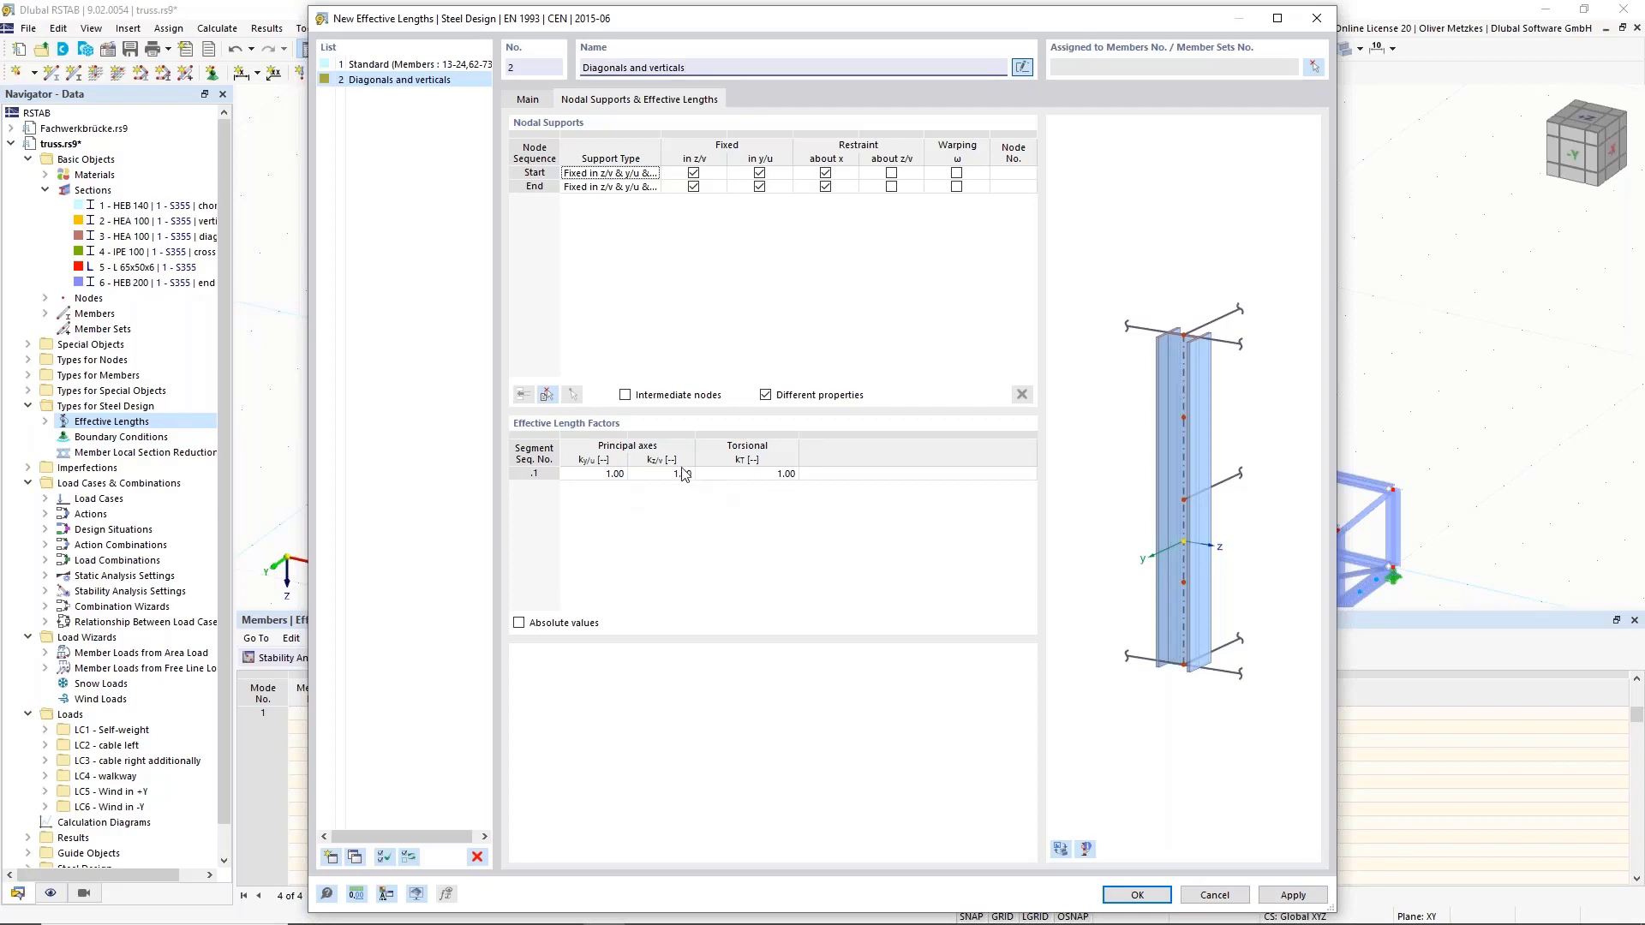
{"action": "left_click_drag", "start_coordinate": [701, 28], "coordinate": [1176, 174]}
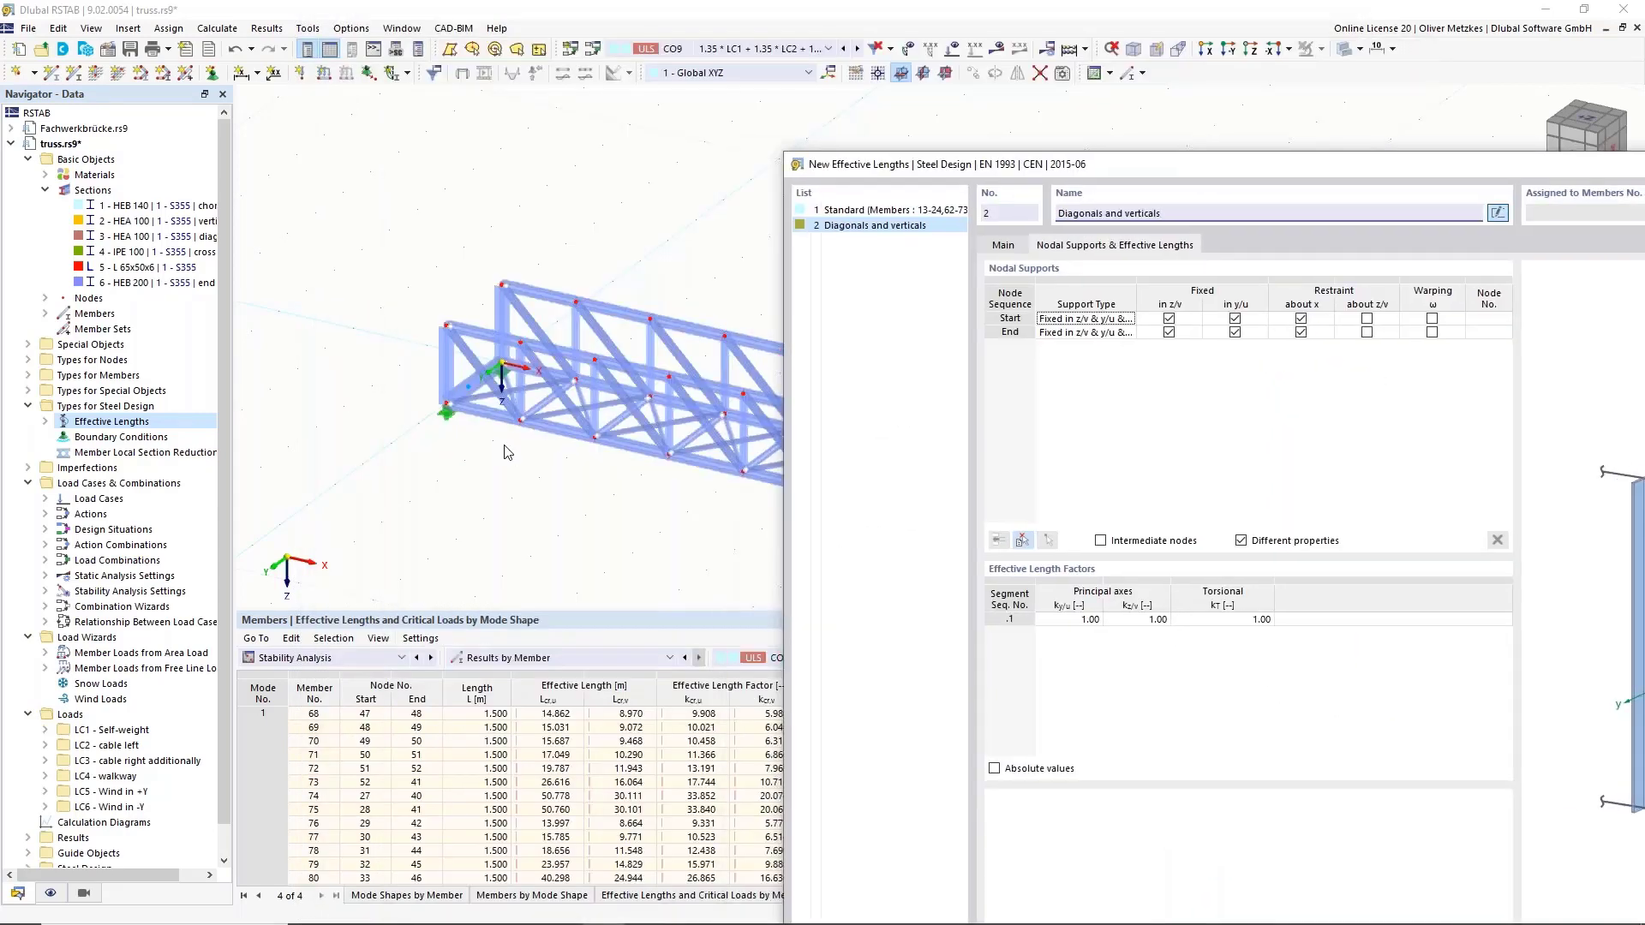
{"action": "left_click", "coordinate": [1073, 620]}
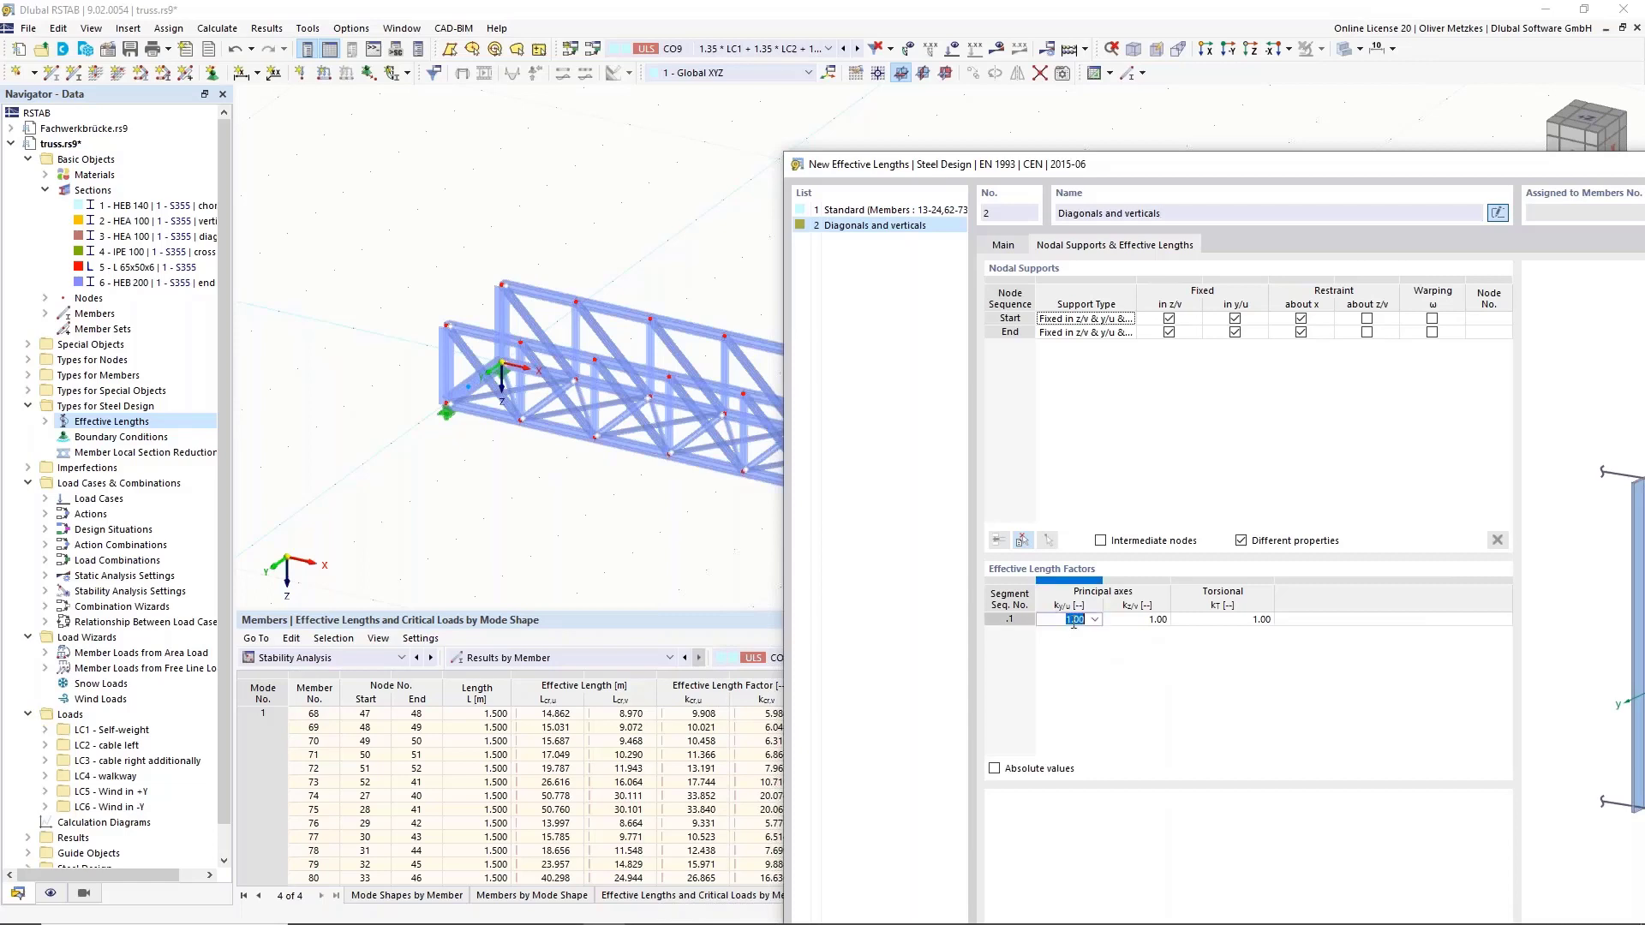
{"action": "type", "text": "0.9"}
{"action": "left_click", "coordinate": [1133, 620]}
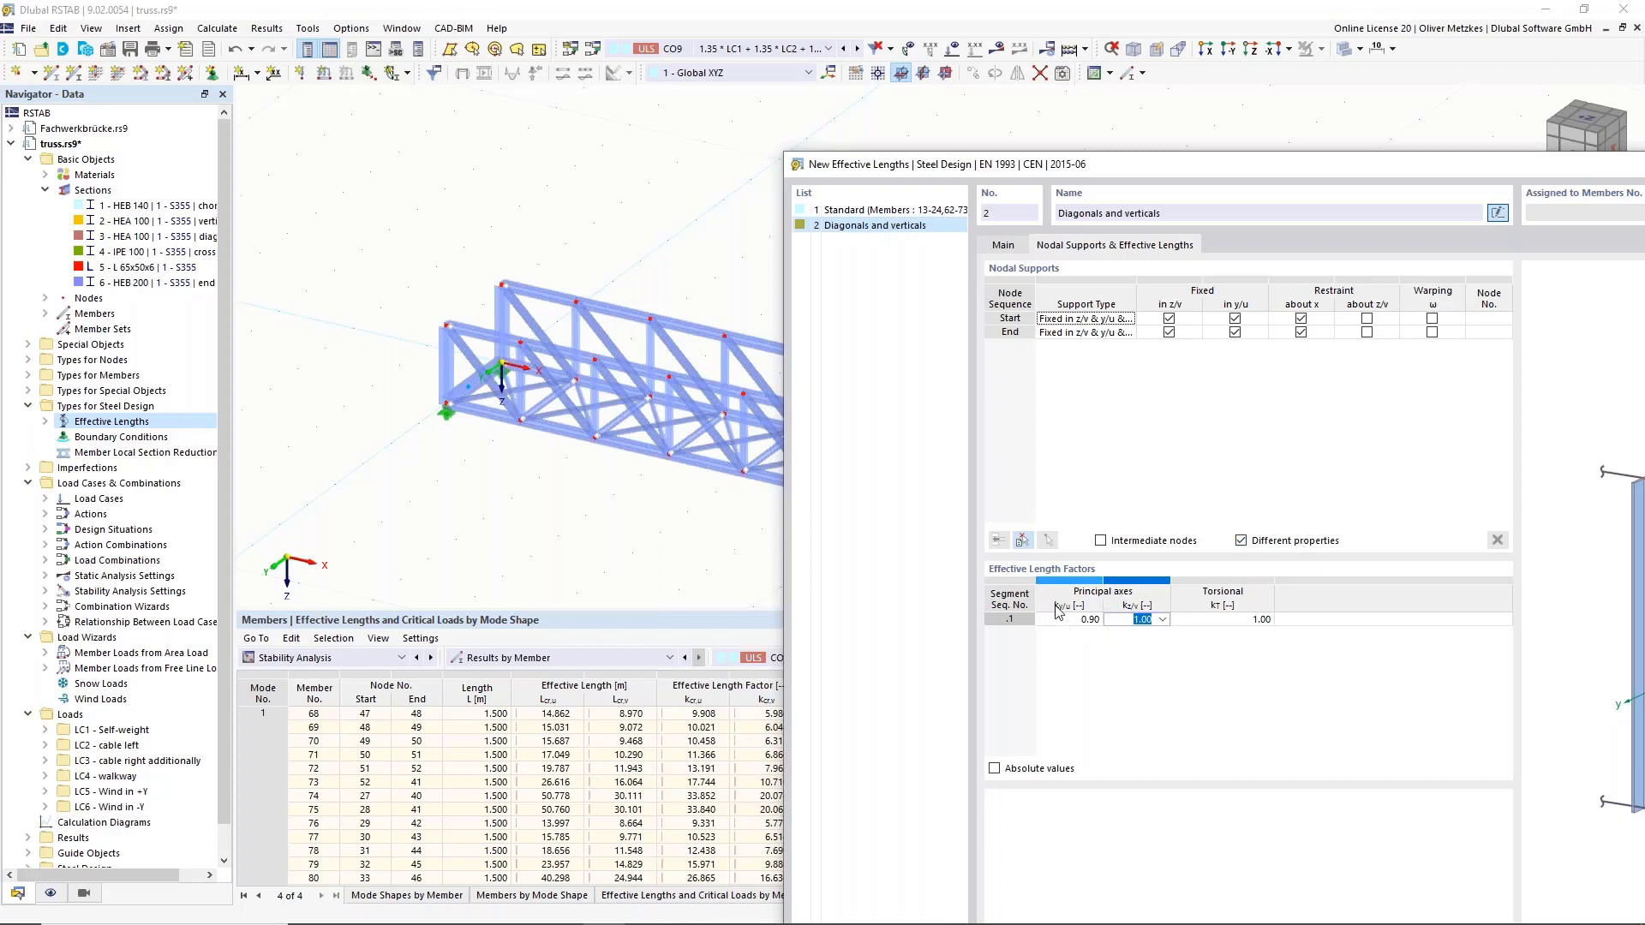
{"action": "left_click_drag", "start_coordinate": [1259, 166], "coordinate": [1082, 82]}
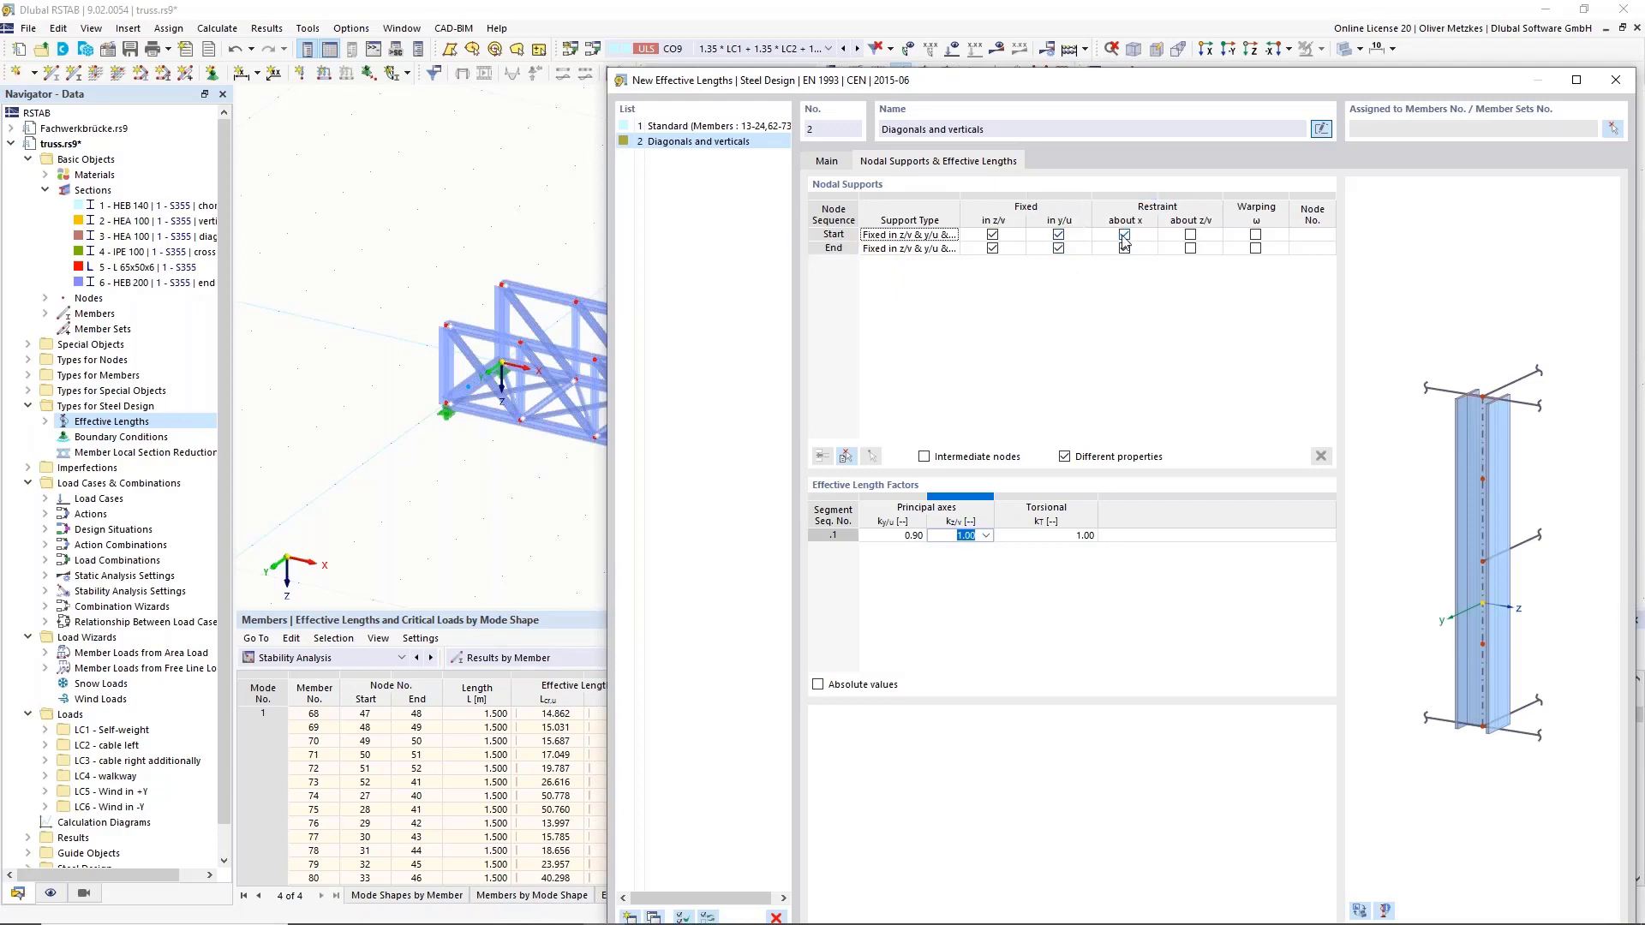
{"action": "left_click_drag", "start_coordinate": [1150, 84], "coordinate": [850, 82]}
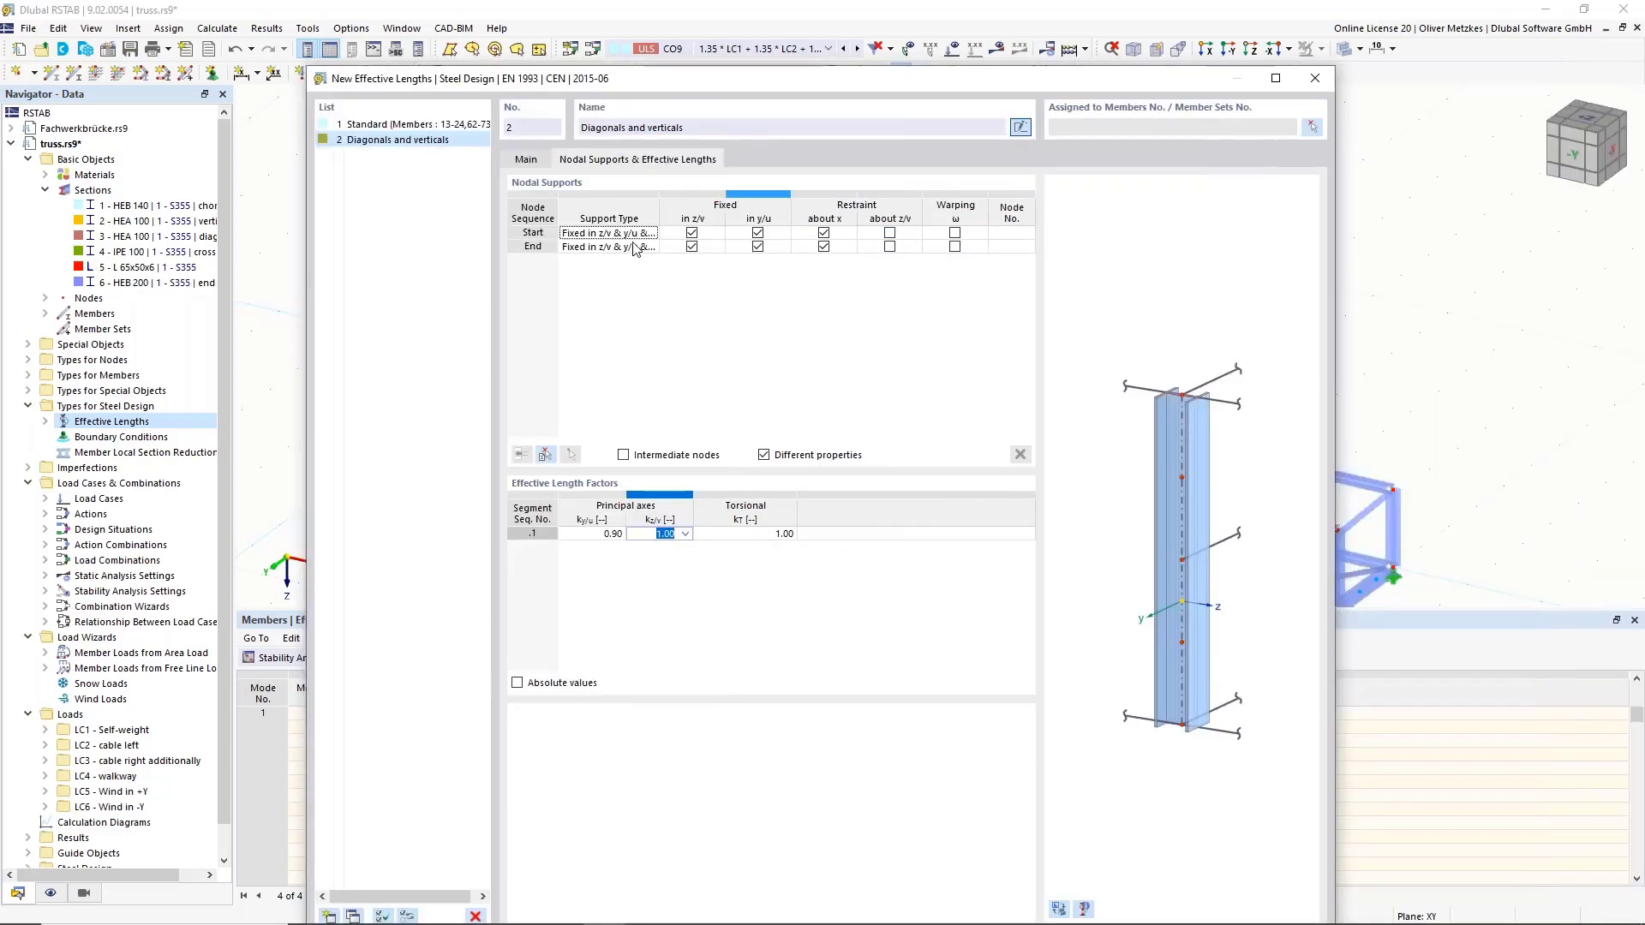
{"action": "left_click", "coordinate": [1311, 128]}
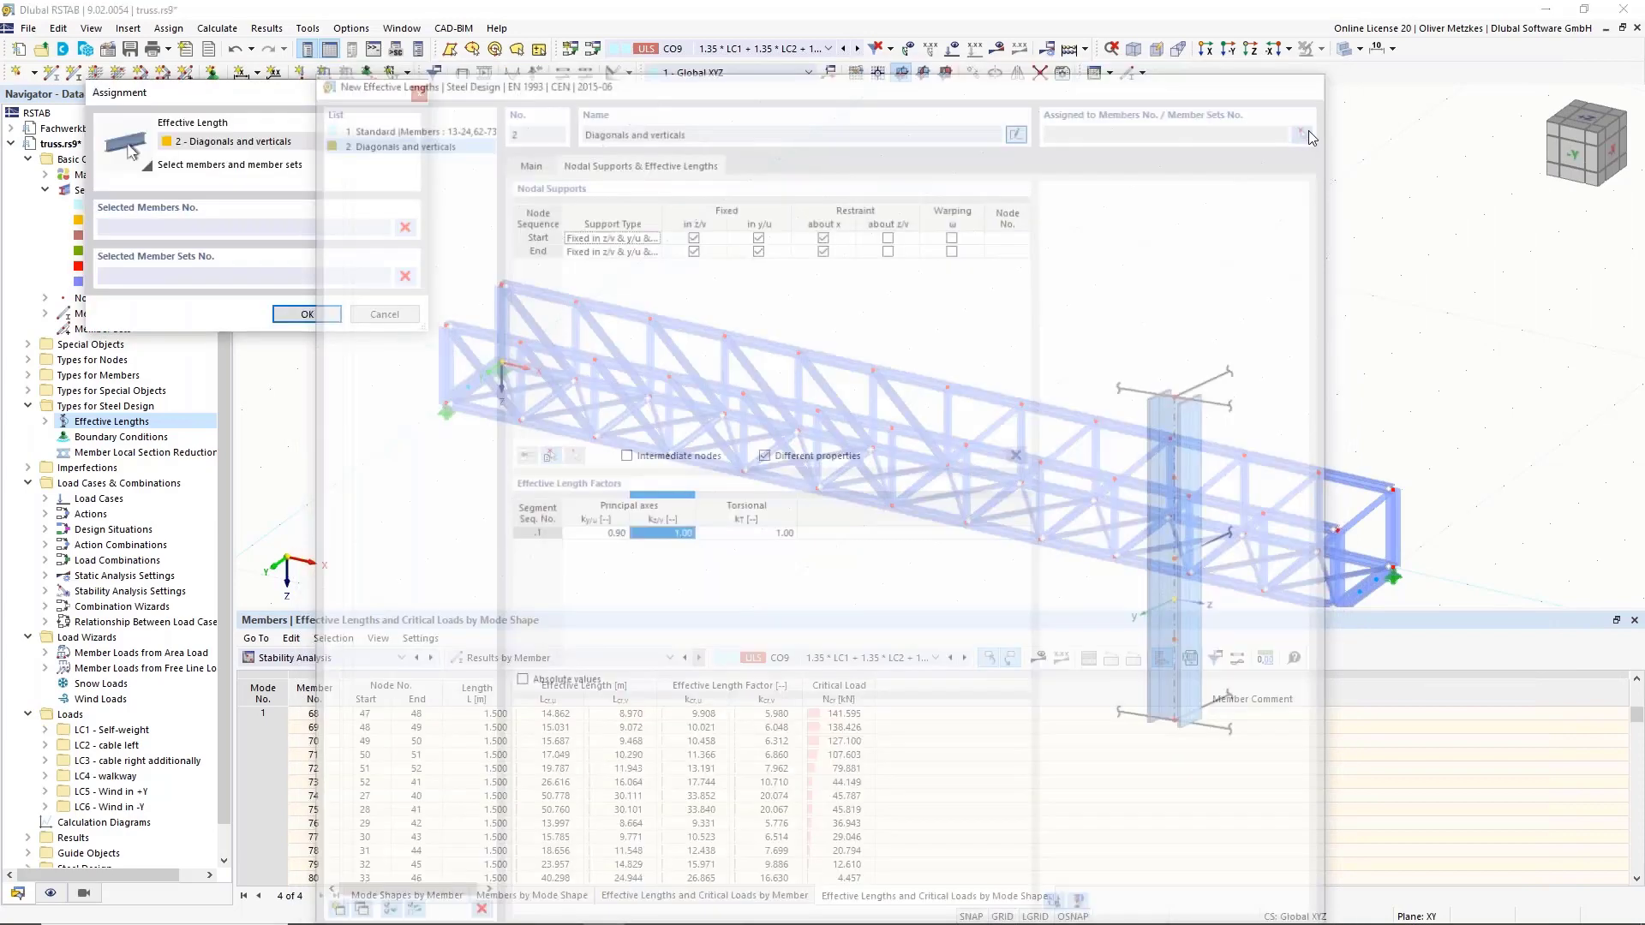
In the -Y view, assign members 27-31, 33-49, 76-80 and 82-98 to 'Diagonals and verticals'.
{"action": "middle_click_drag", "start_coordinate": [1295, 345], "coordinate": [1421, 249], "text": "ctrl"}
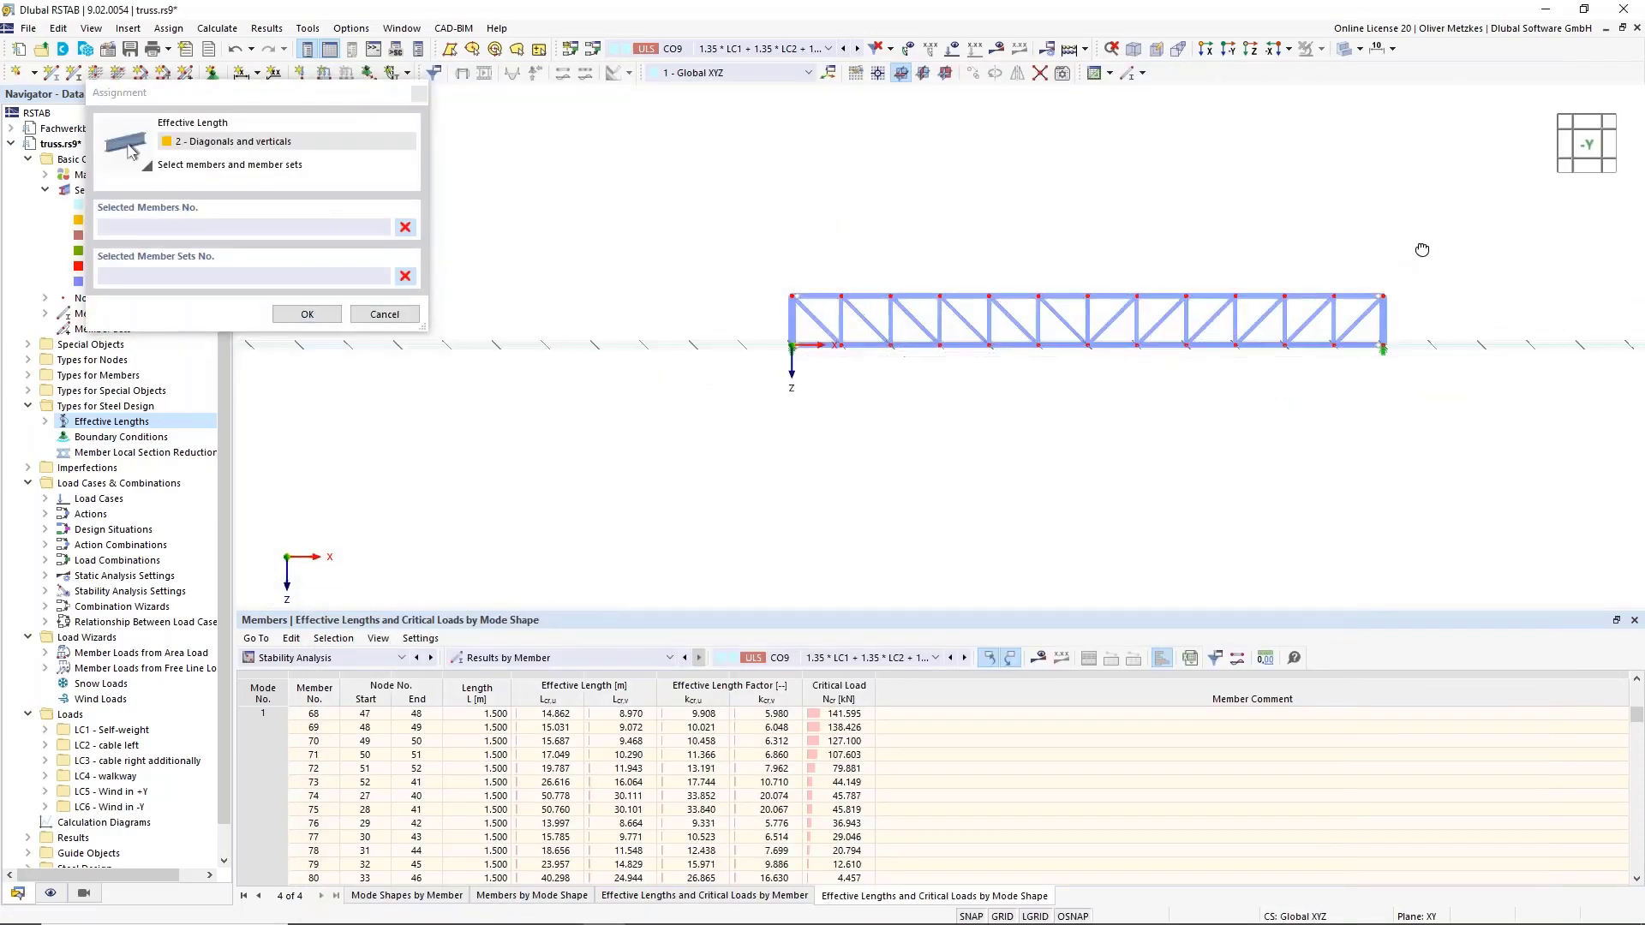
{"action": "scroll", "coordinate": [1333, 276], "scroll_direction": "up", "scroll_amount": 5}
{"action": "left_click_drag", "start_coordinate": [1438, 441], "coordinate": [771, 343]}
{"action": "middle_click_drag", "start_coordinate": [778, 259], "coordinate": [1027, 218]}
{"action": "left_click_drag", "start_coordinate": [1188, 340], "coordinate": [511, 314]}
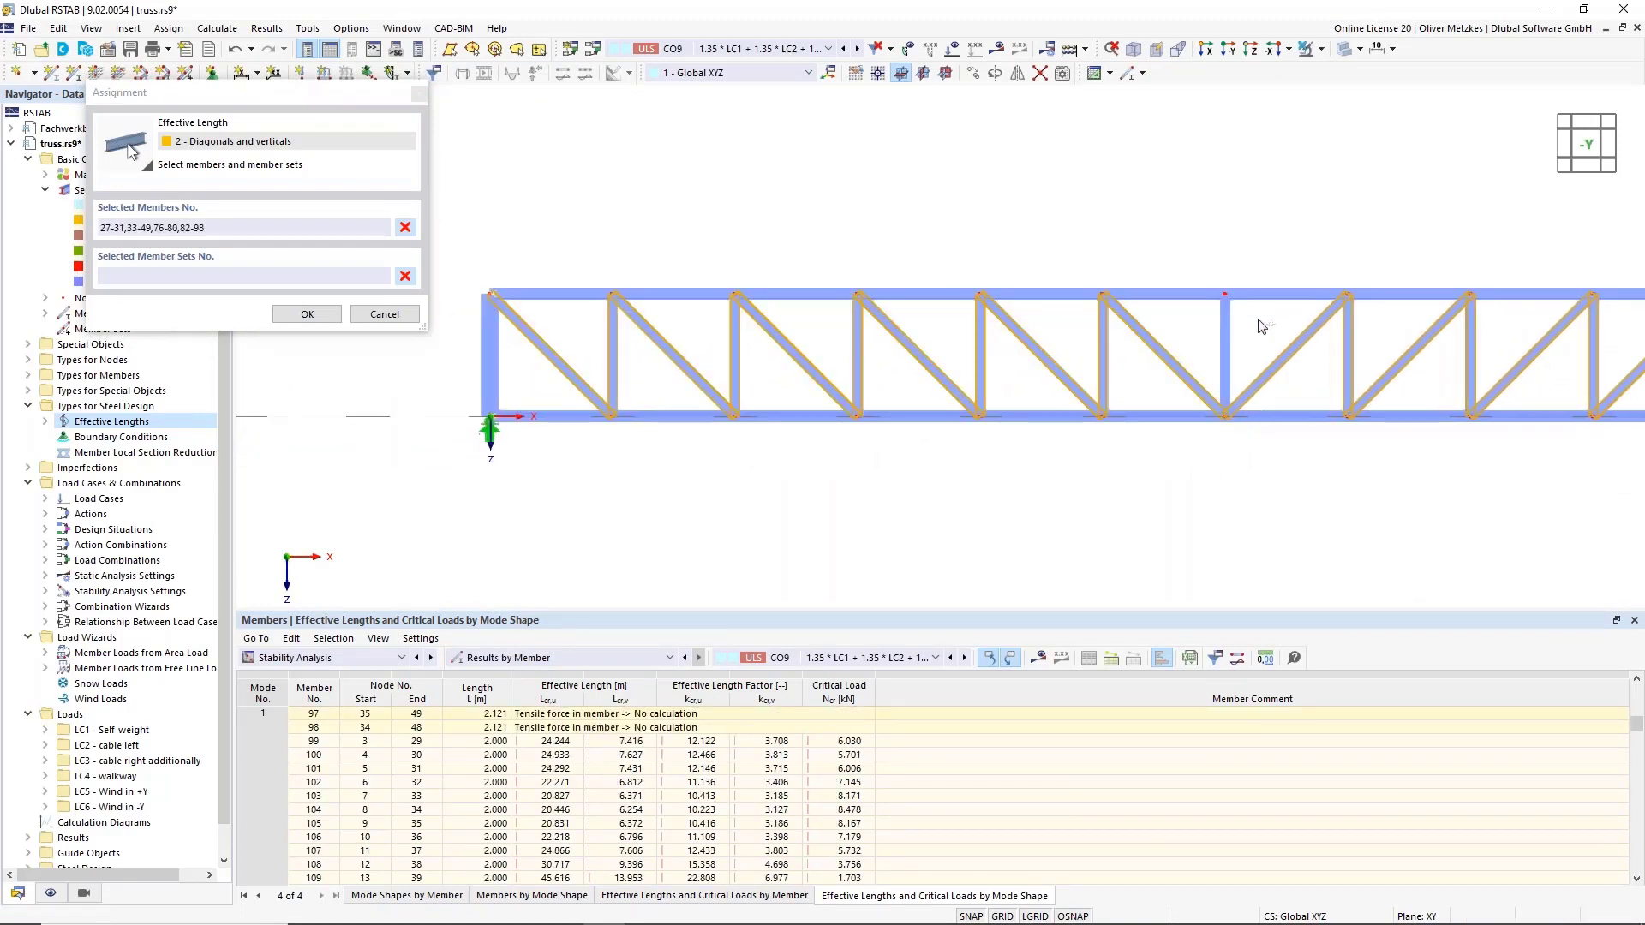
{"action": "middle_click_drag", "start_coordinate": [1333, 176], "coordinate": [1040, 182]}
{"action": "scroll", "coordinate": [1116, 198], "scroll_direction": "down", "scroll_amount": 2}
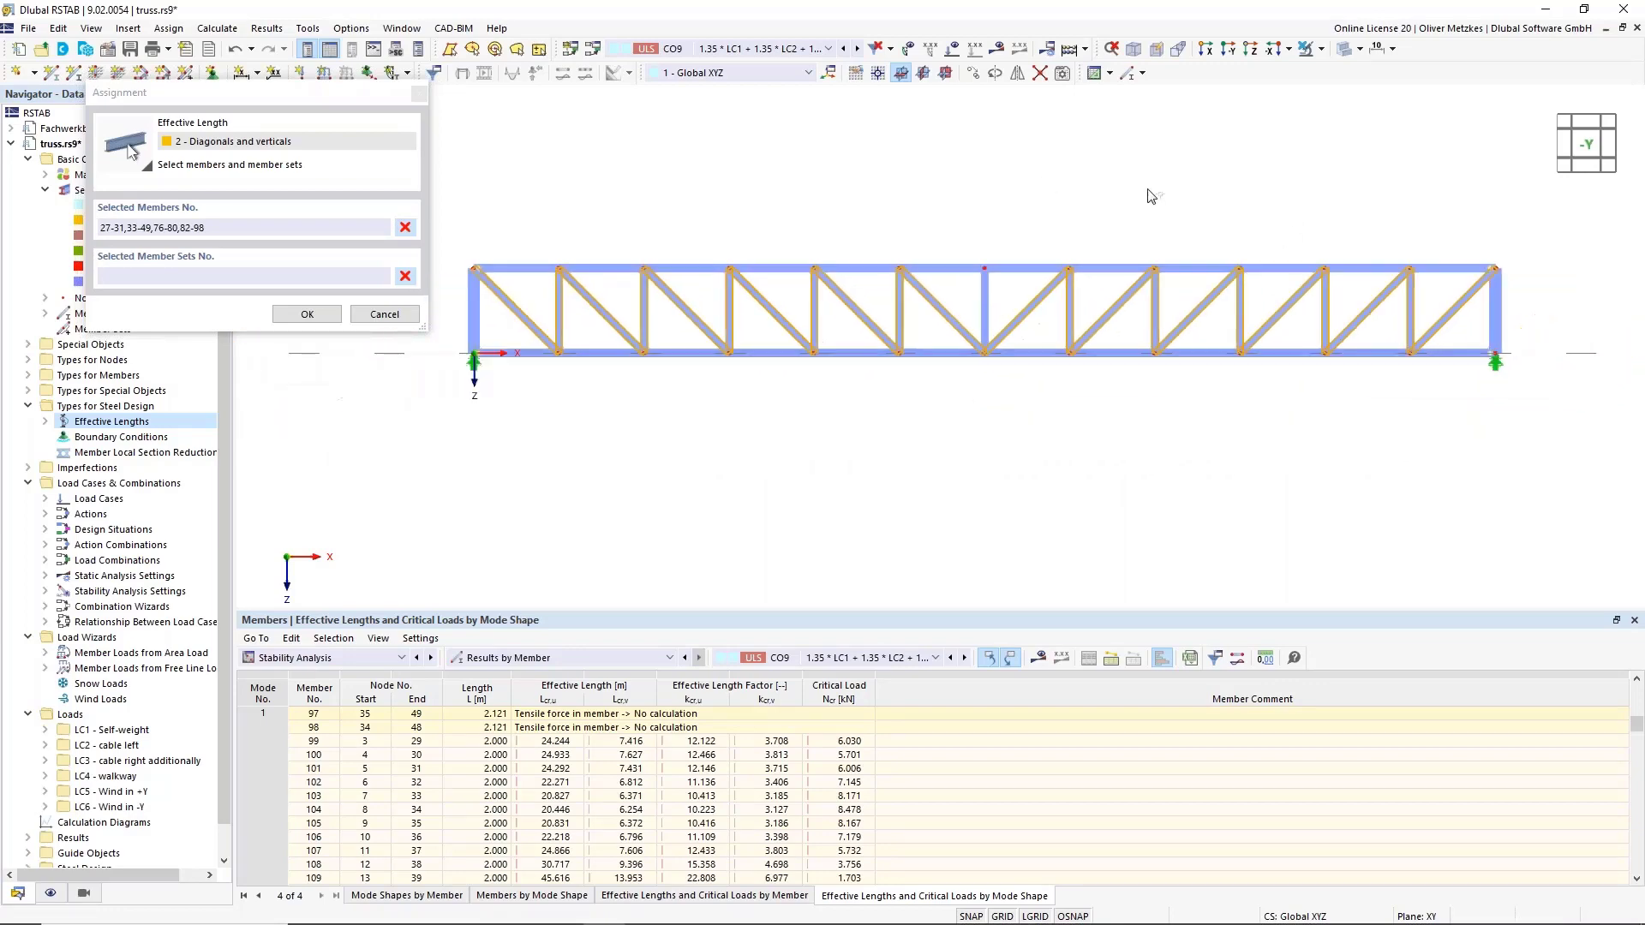
{"action": "left_click", "coordinate": [310, 316]}
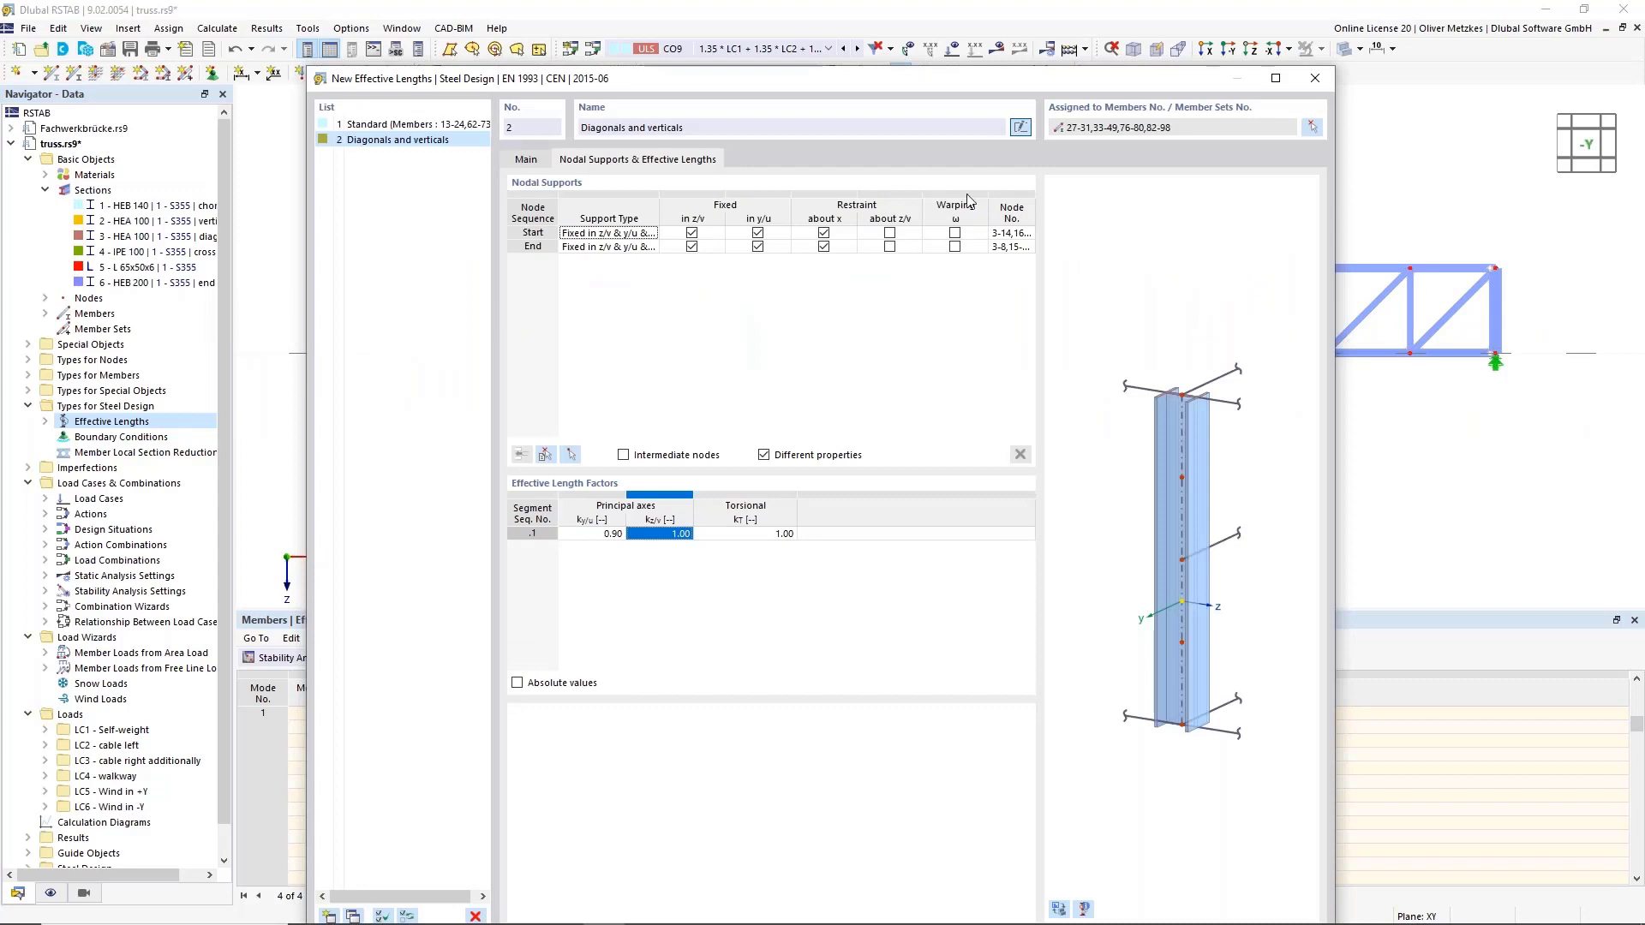
Add a third 'Standard' effective length type to the list.
{"action": "left_click_drag", "start_coordinate": [820, 87], "coordinate": [689, 124]}
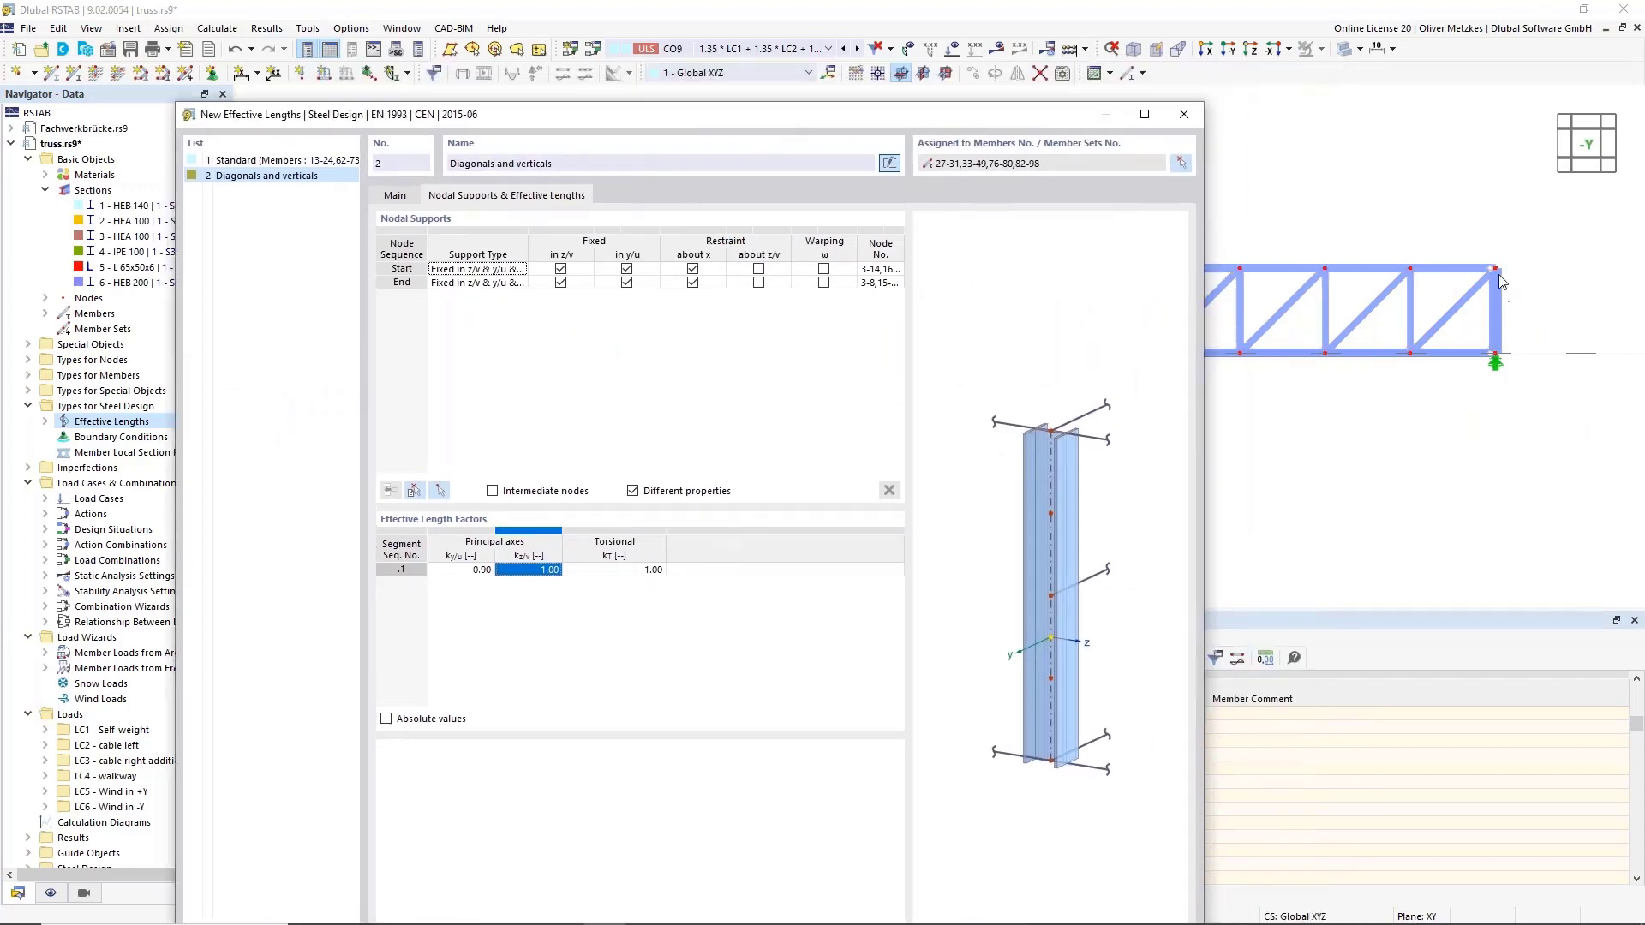
{"action": "left_click_drag", "start_coordinate": [950, 115], "coordinate": [1049, 60]}
{"action": "left_click", "coordinate": [298, 899]}
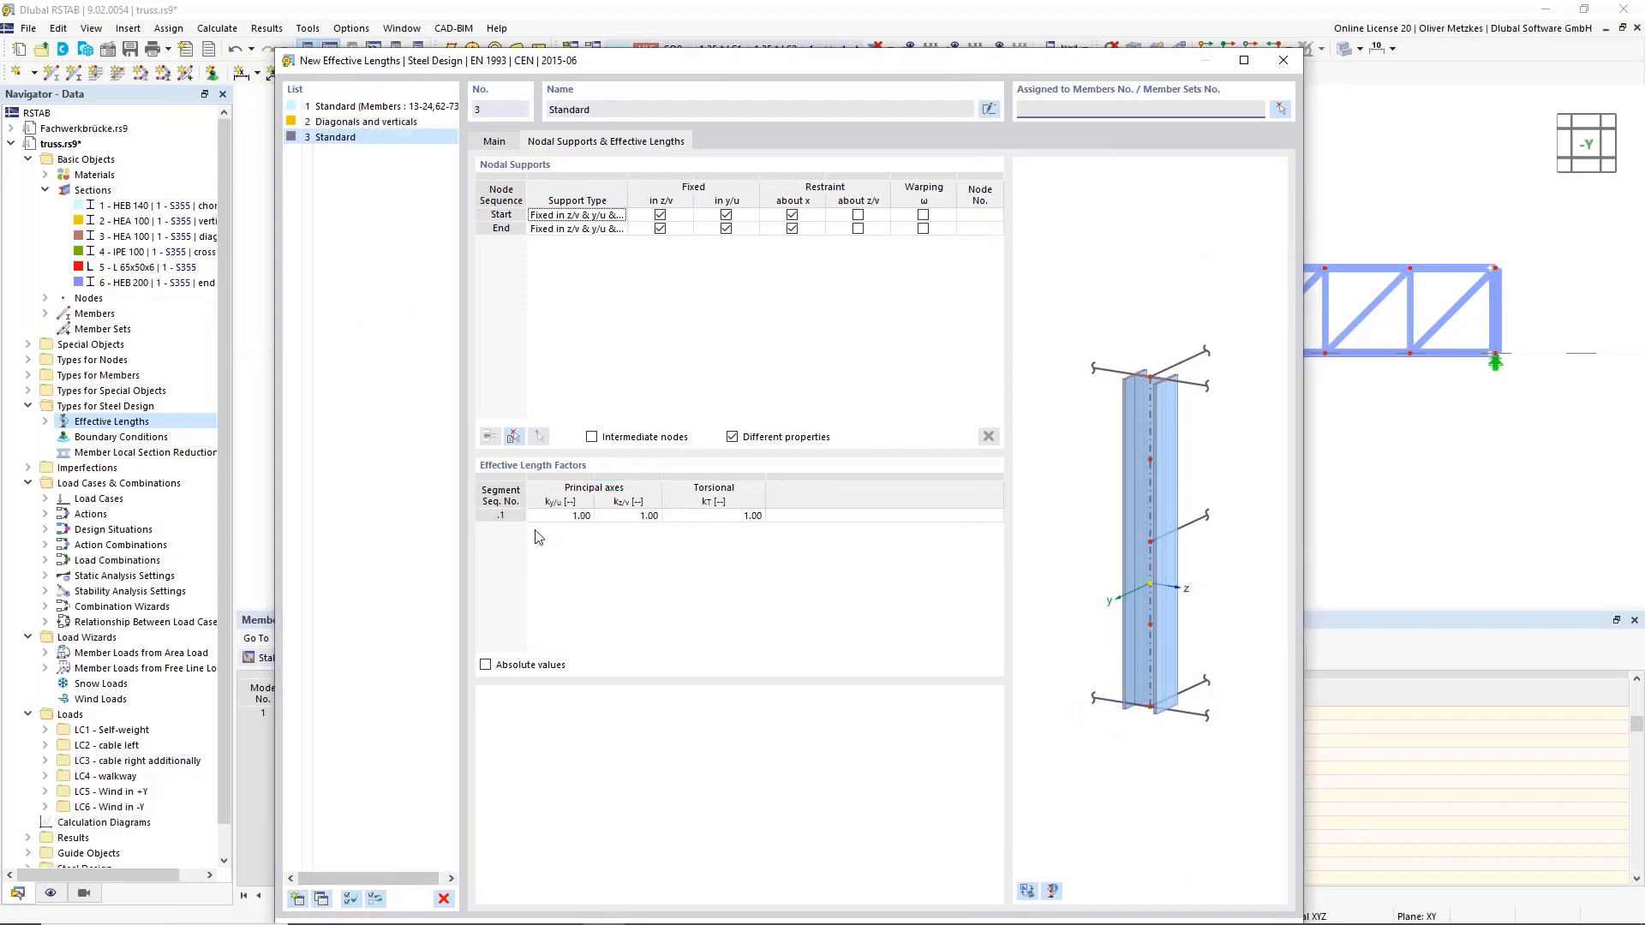
Turn off flexural buckling about the major y/u axis for effective length type 3.
{"action": "left_click", "coordinate": [495, 140]}
{"action": "left_click_drag", "start_coordinate": [561, 69], "coordinate": [1046, 194]}
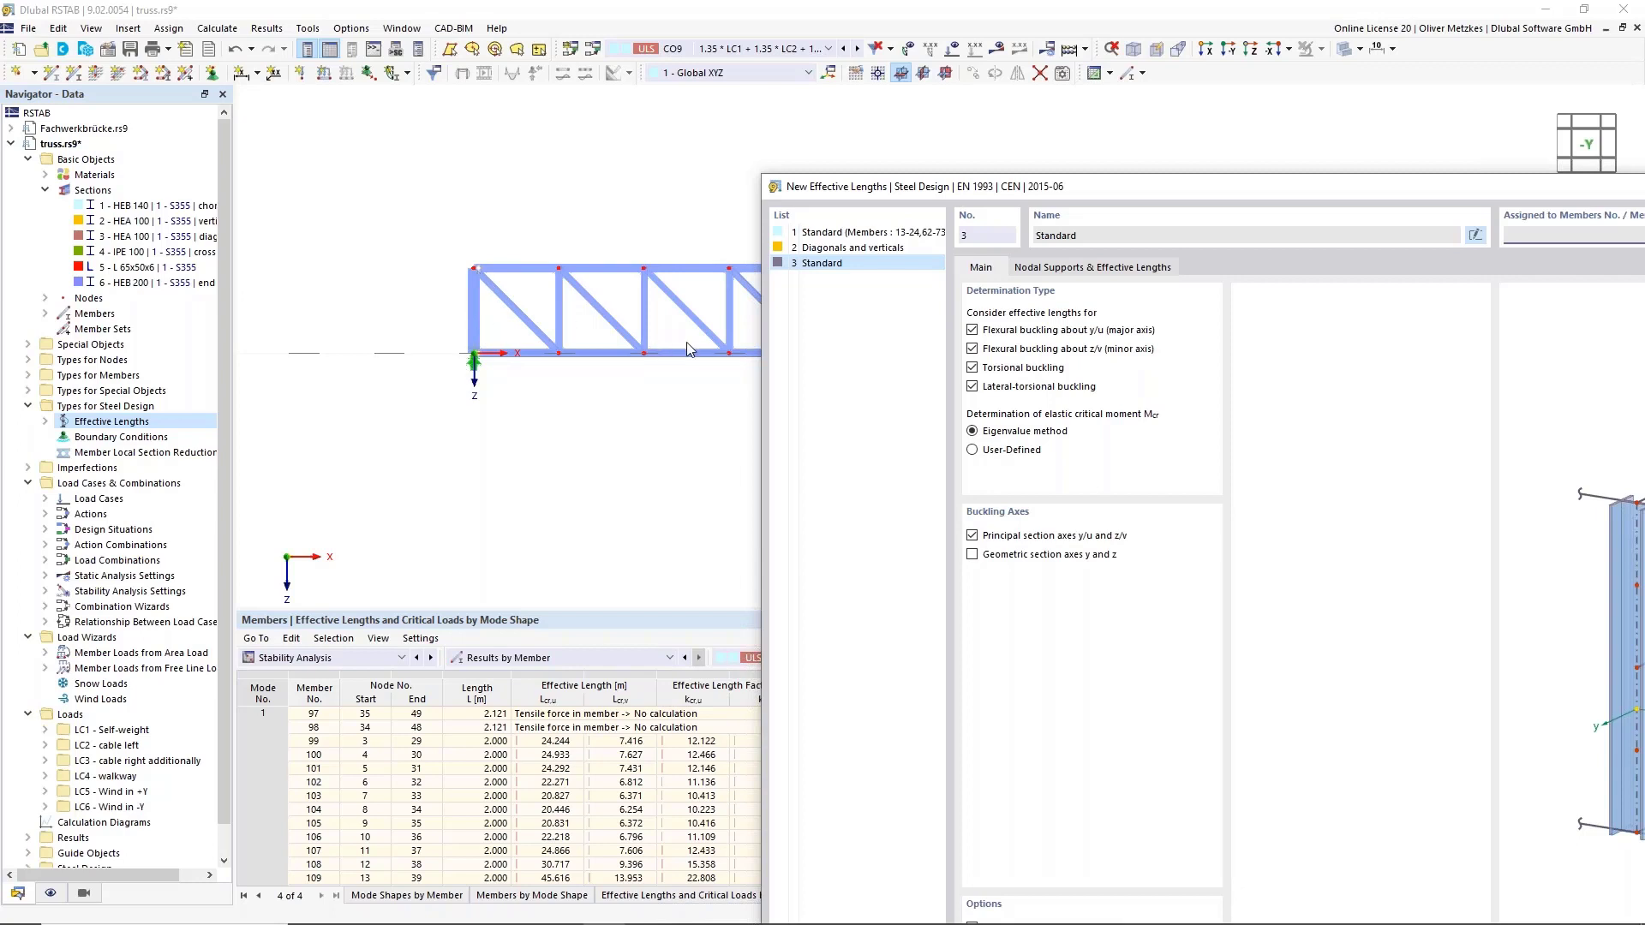
{"action": "left_click_drag", "start_coordinate": [1096, 182], "coordinate": [889, 106]}
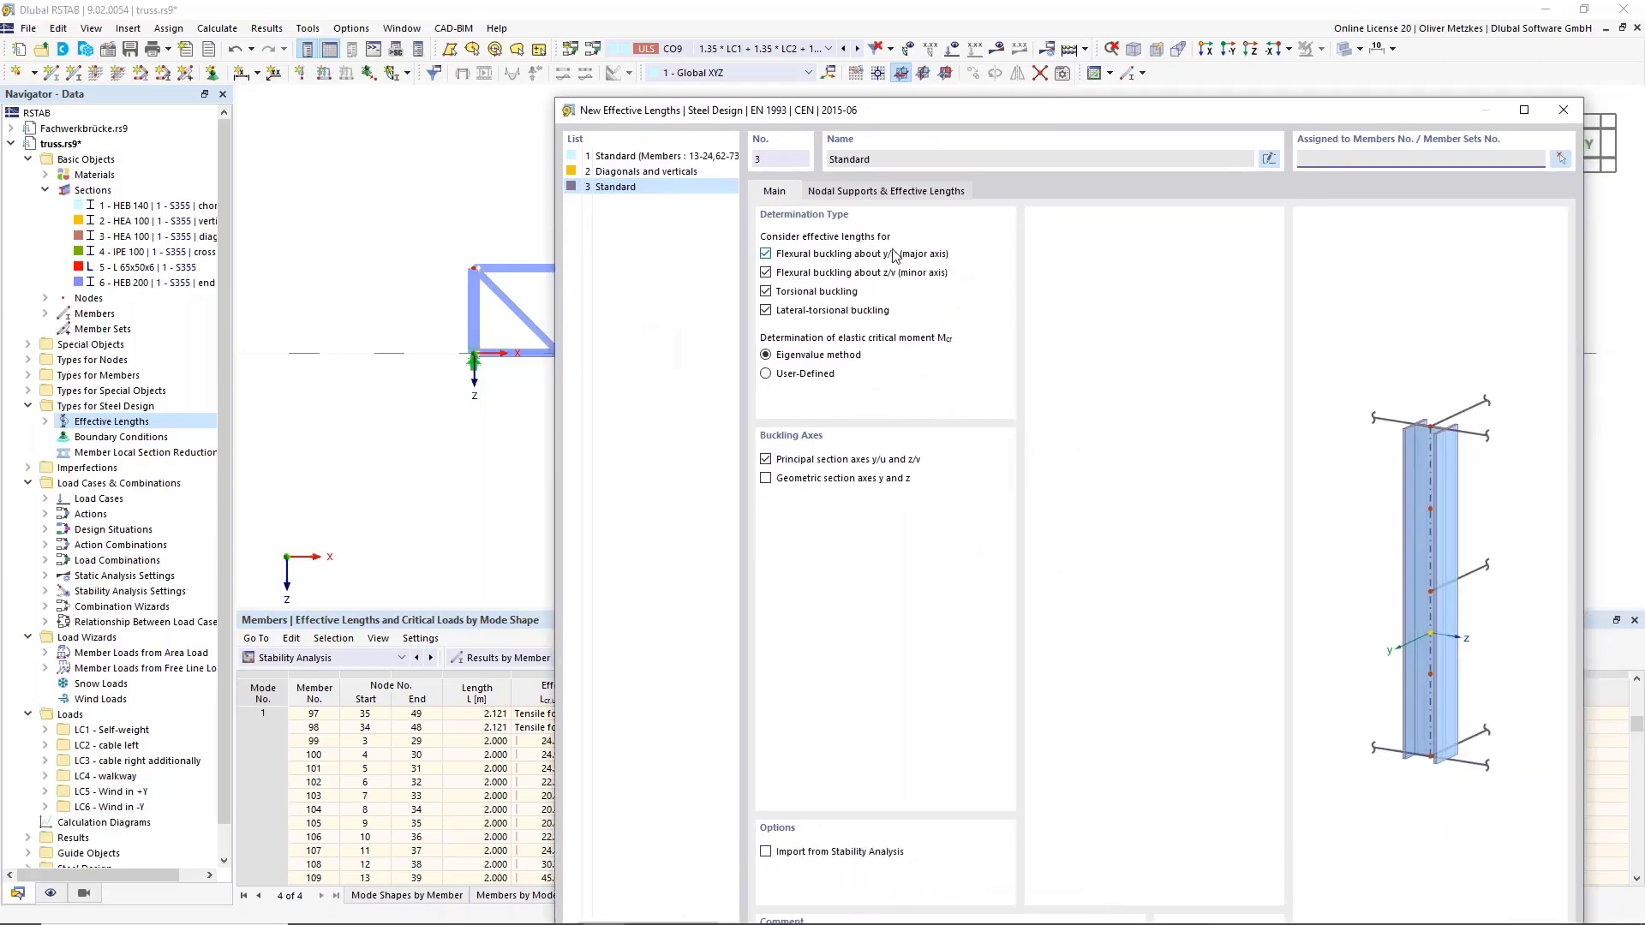
{"action": "left_click", "coordinate": [807, 251]}
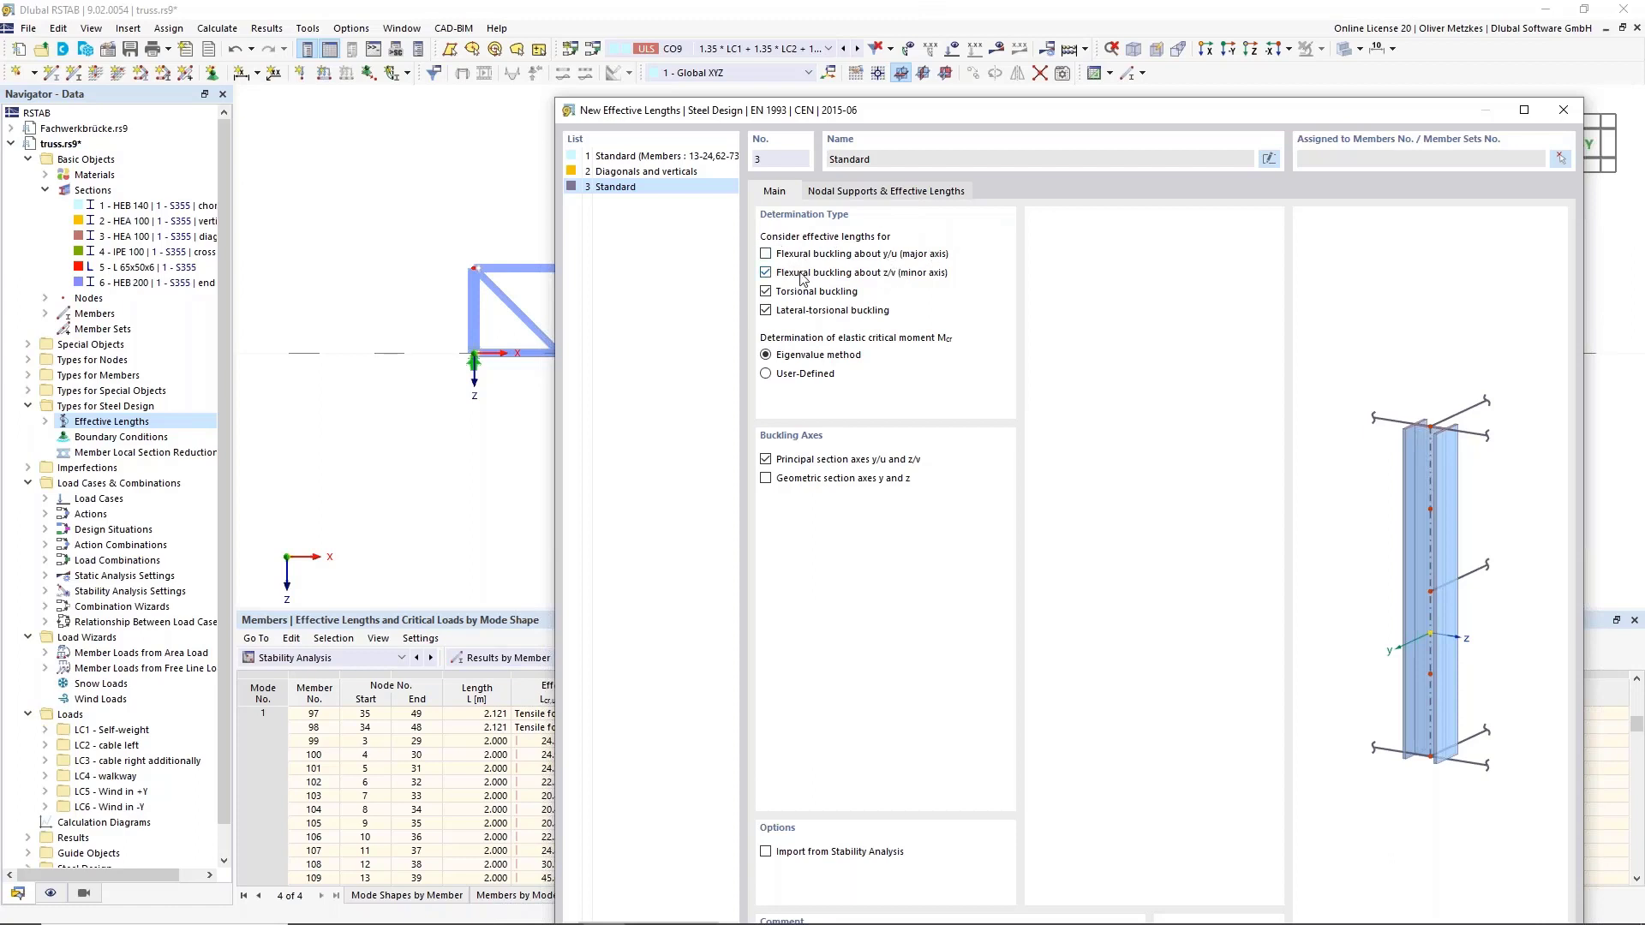
Uncheck the 'about x' restraint on type 3's end node, leaving it fixed in y/u only.
{"action": "left_click_drag", "start_coordinate": [900, 111], "coordinate": [778, 62]}
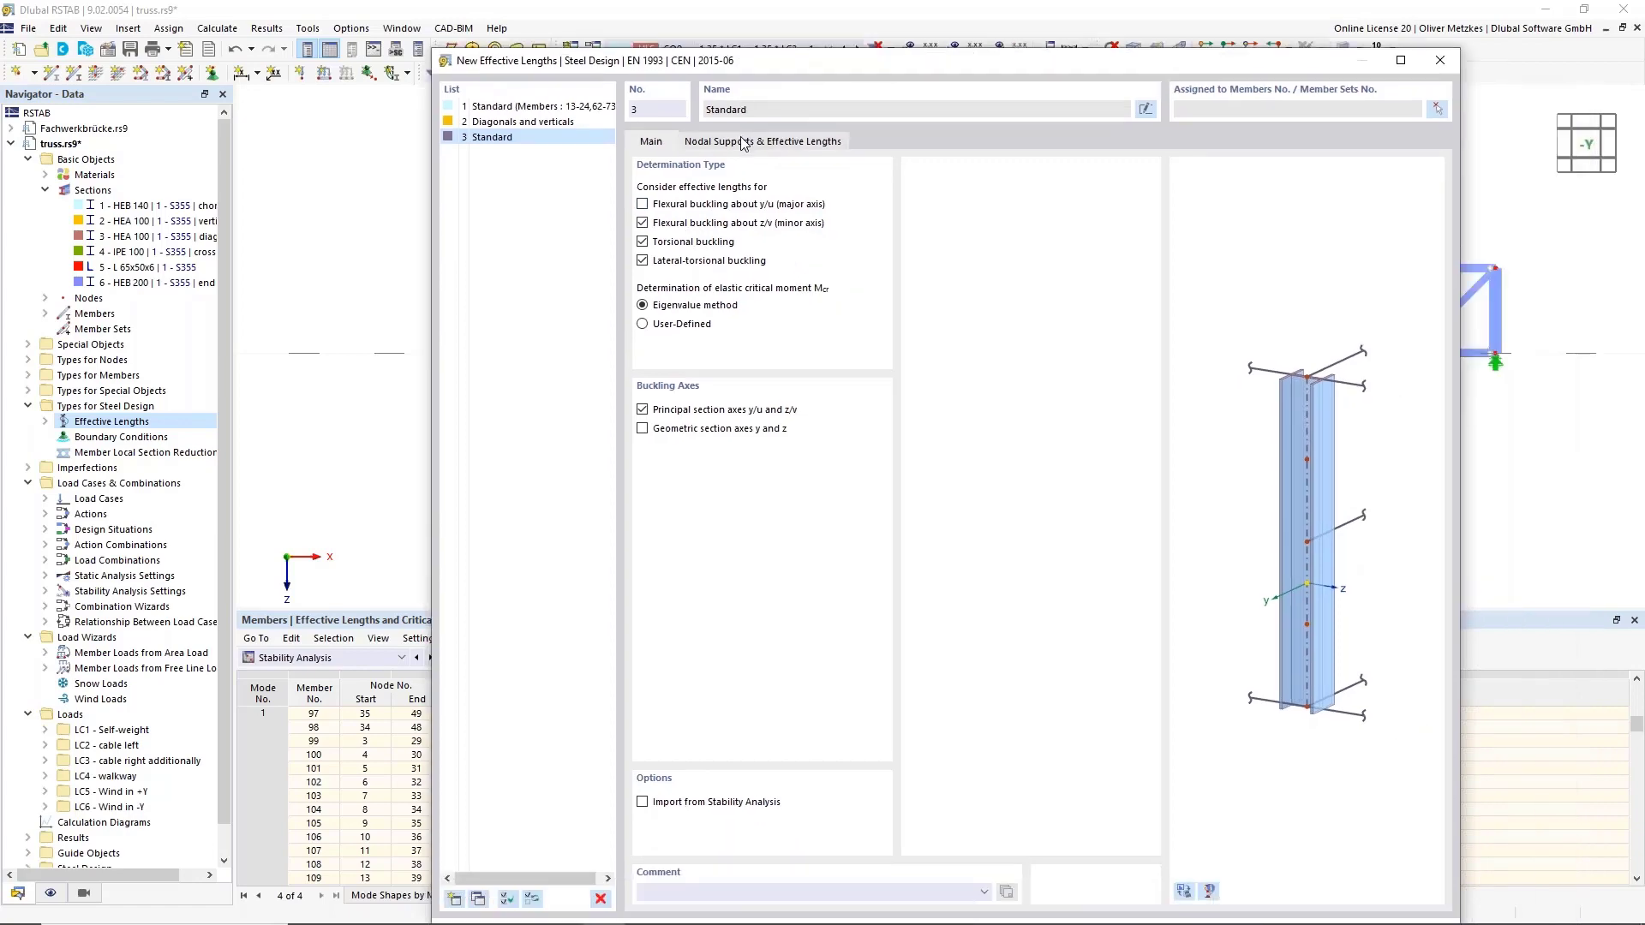
{"action": "left_click", "coordinate": [742, 143]}
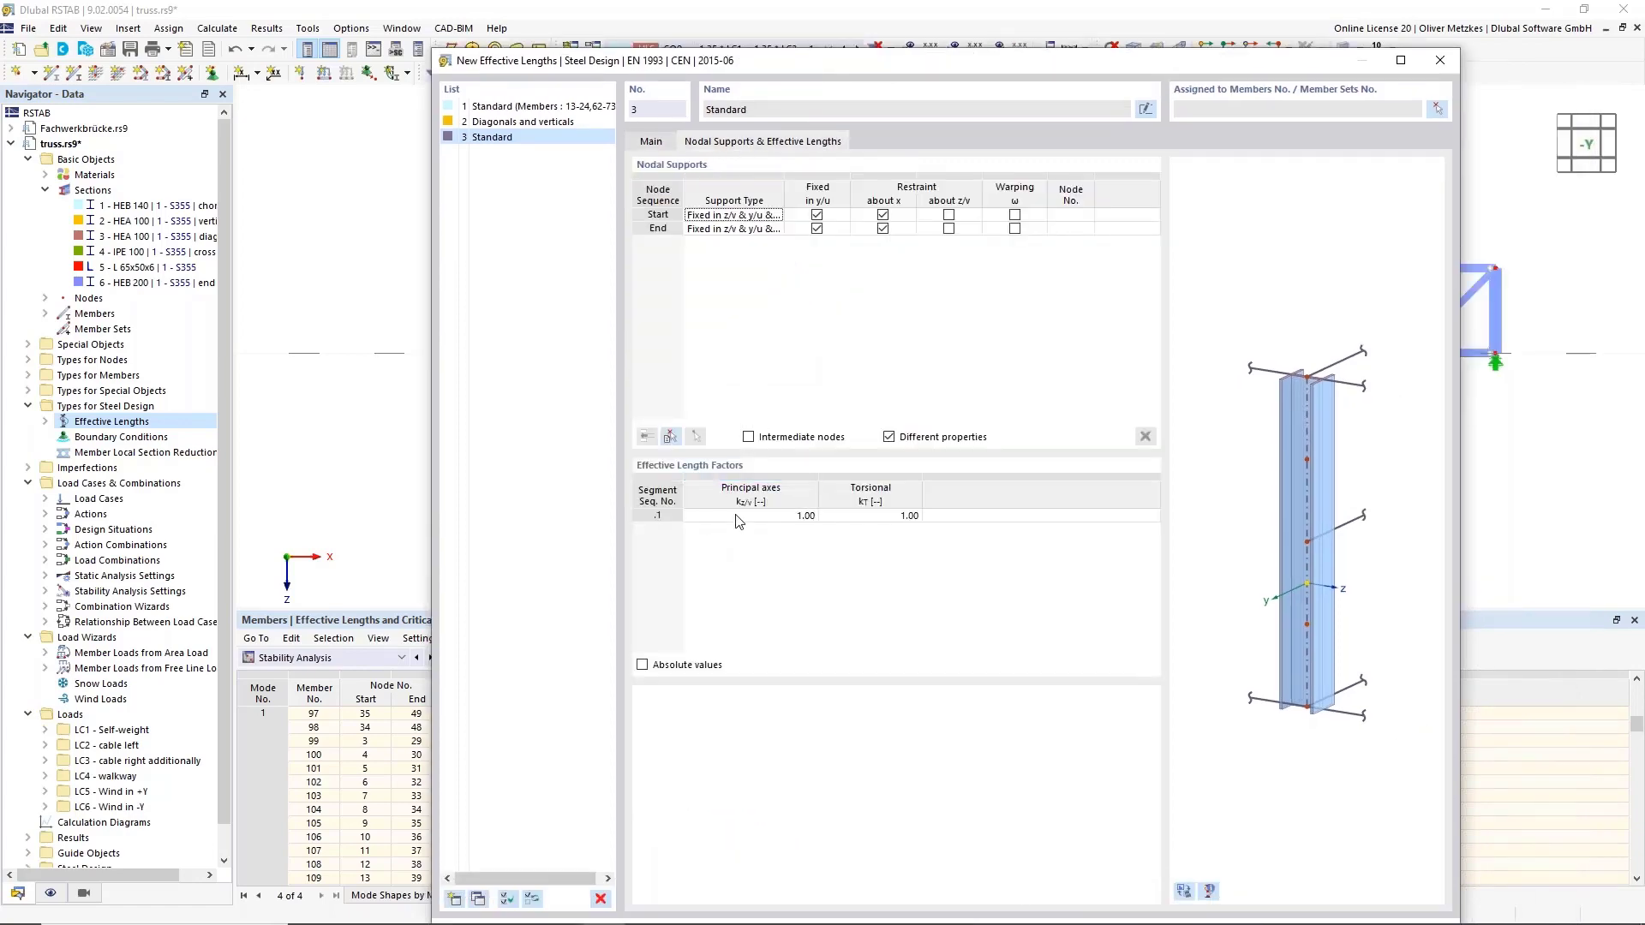
{"action": "left_click_drag", "start_coordinate": [788, 67], "coordinate": [948, 83]}
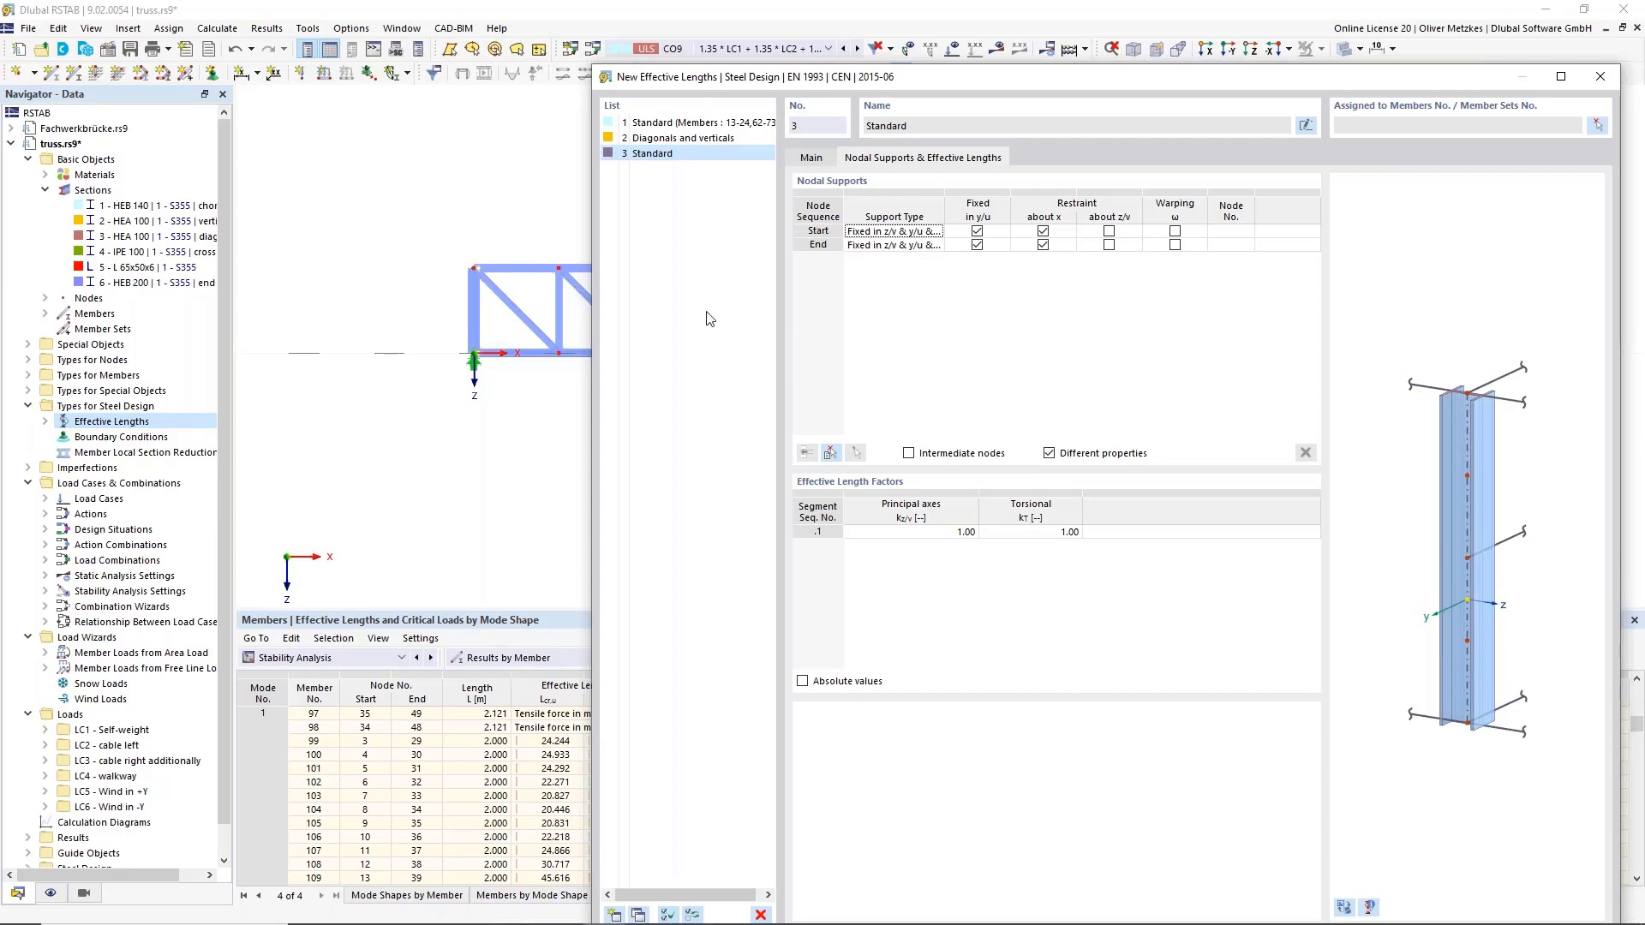
{"action": "left_click", "coordinate": [1043, 245]}
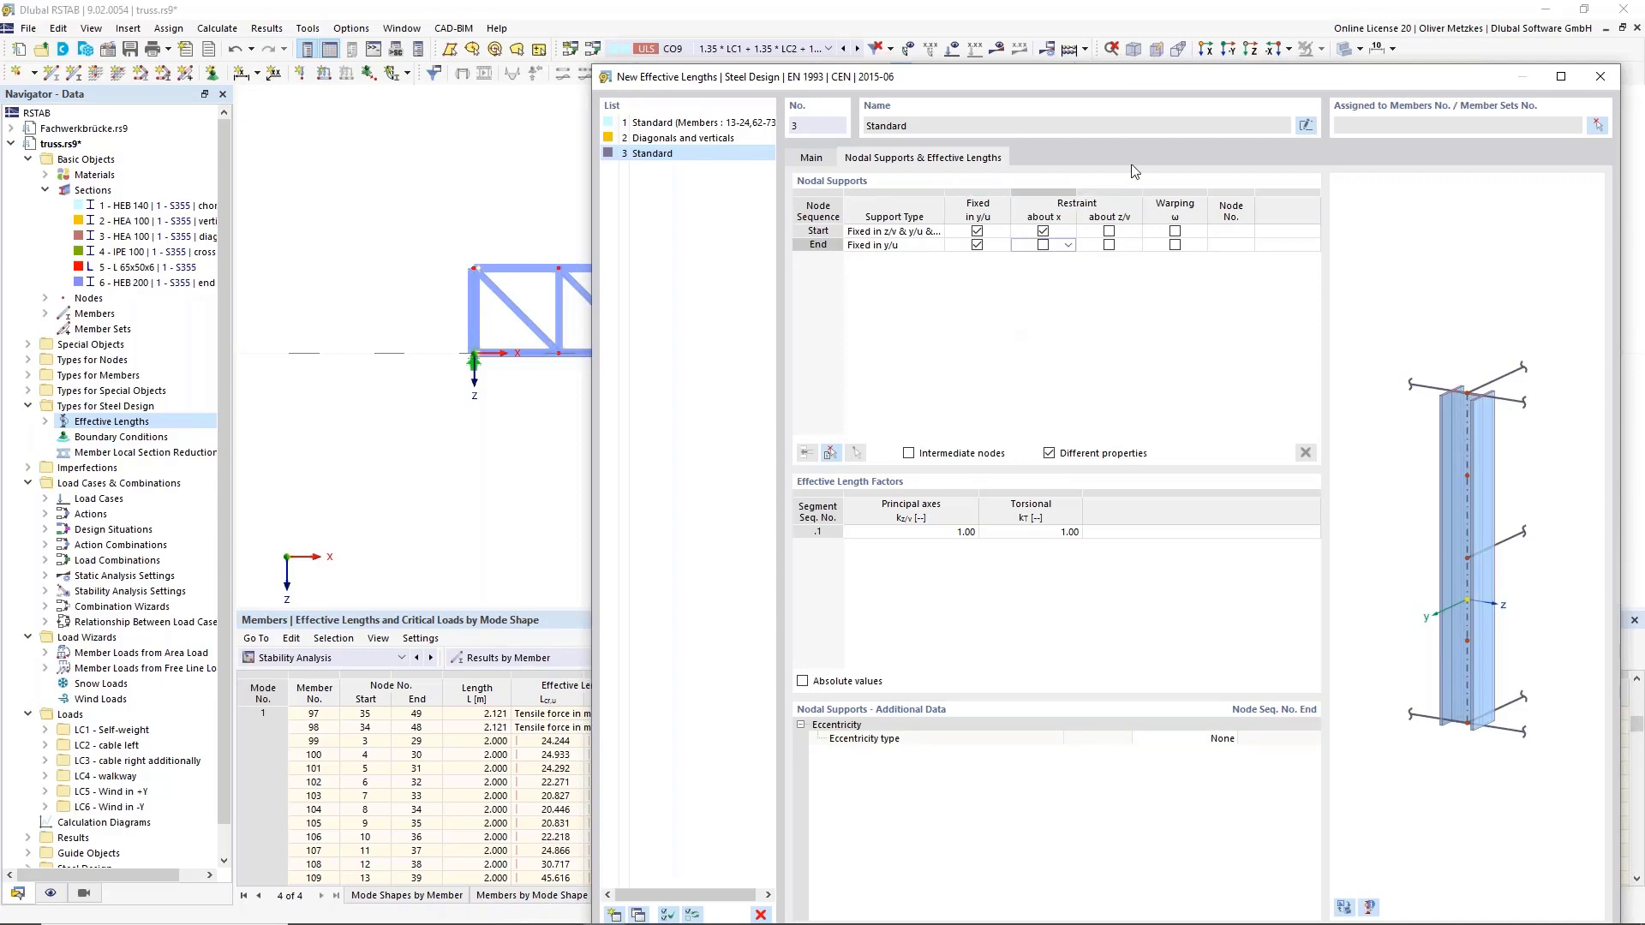
Assign type 3 to verticals 25, 26, 32, 74, 75, 81 and close the effective length dialog.
{"action": "left_click_drag", "start_coordinate": [1146, 76], "coordinate": [996, 67]}
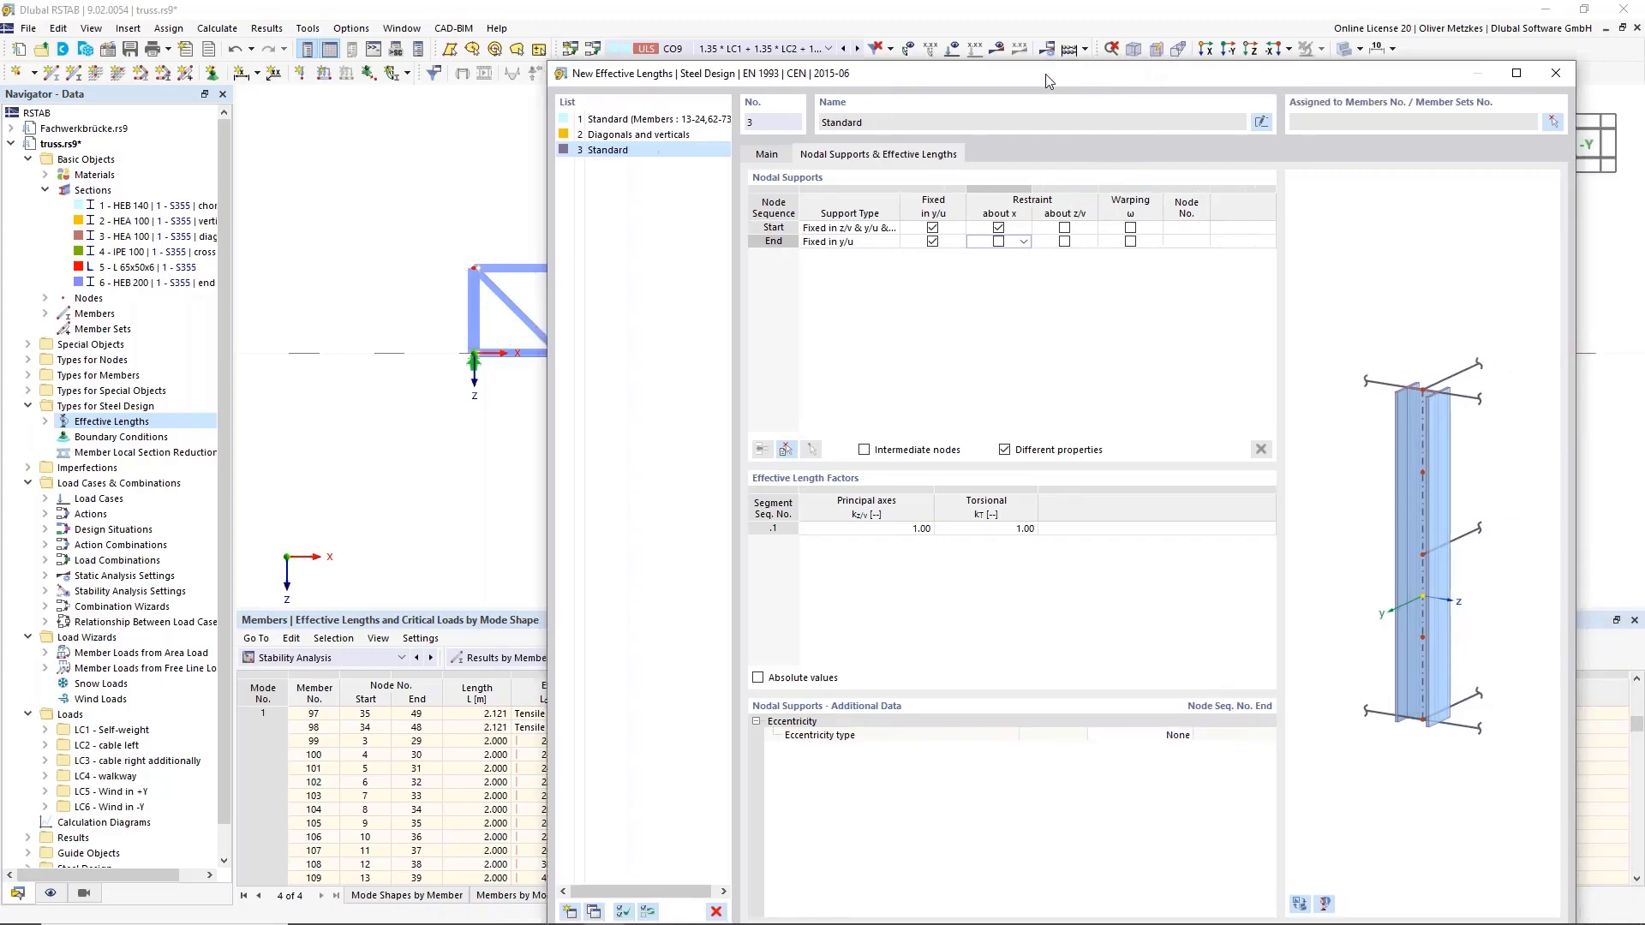
{"action": "left_click", "coordinate": [1447, 117]}
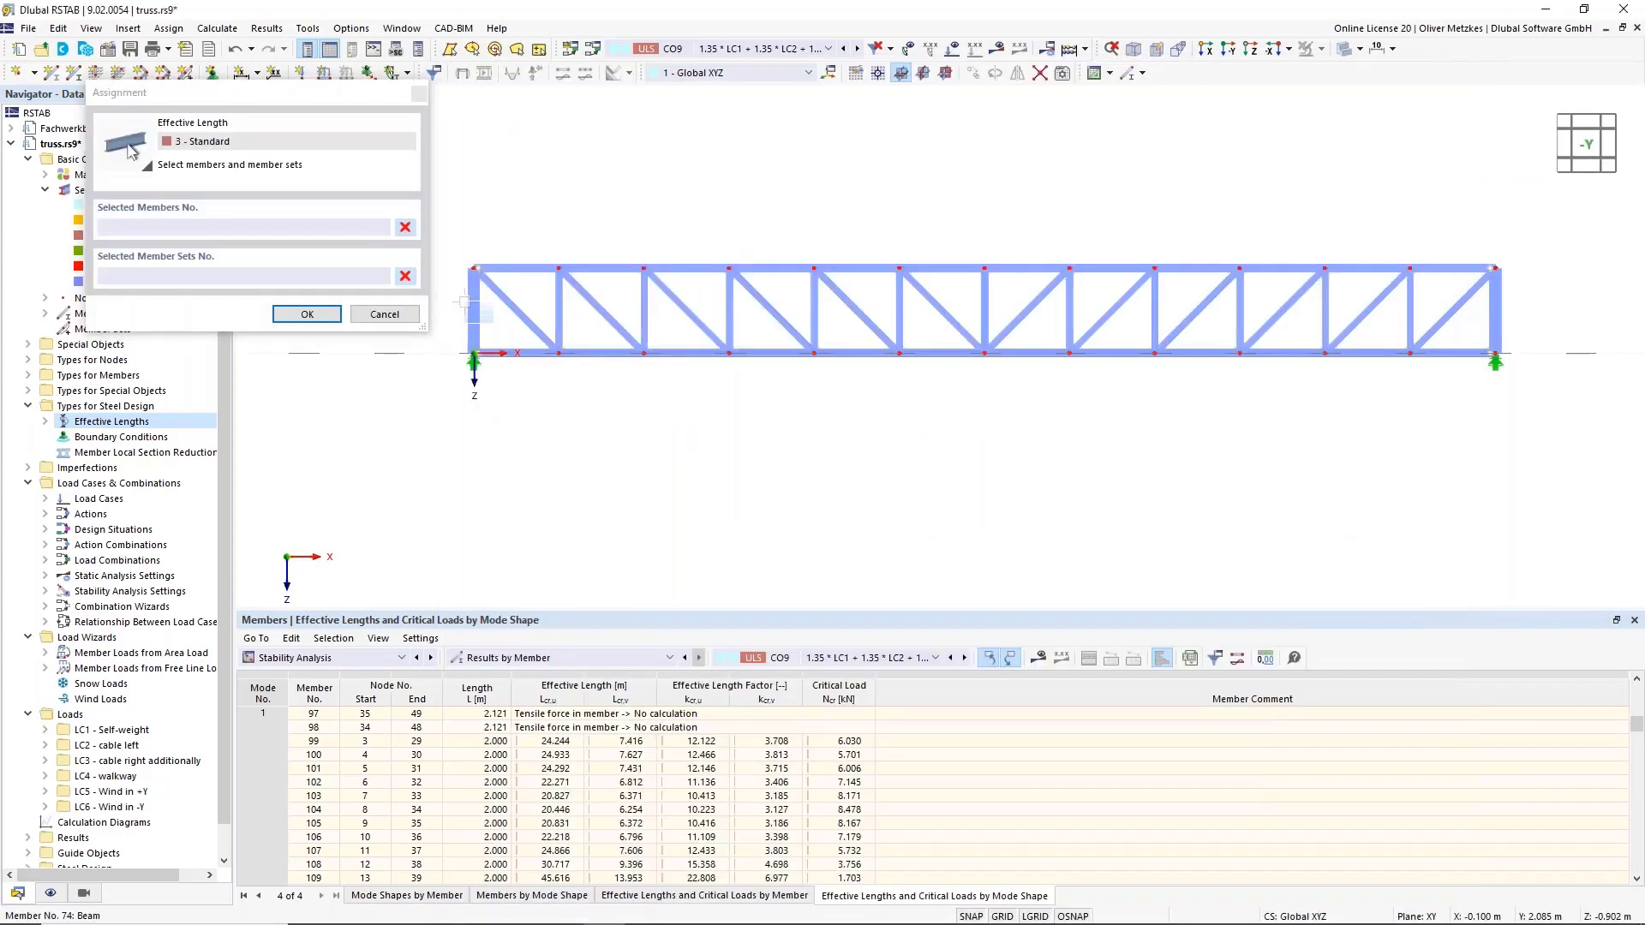
{"action": "left_click", "coordinate": [474, 318]}
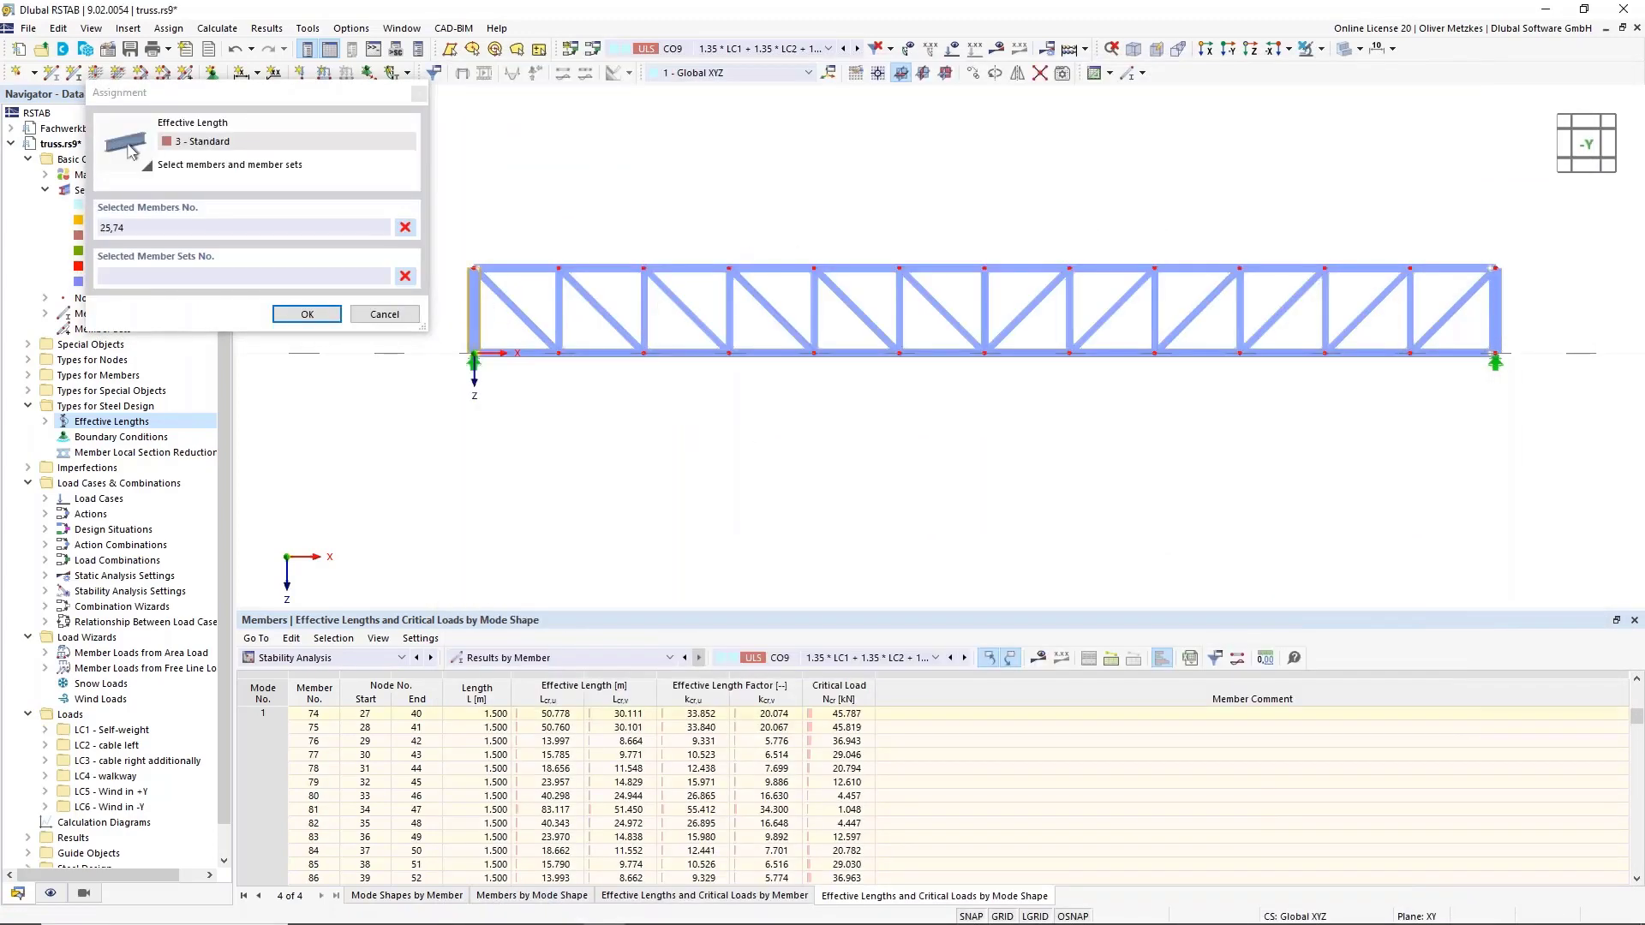
{"action": "left_click", "coordinate": [982, 295]}
{"action": "left_click", "coordinate": [1495, 310]}
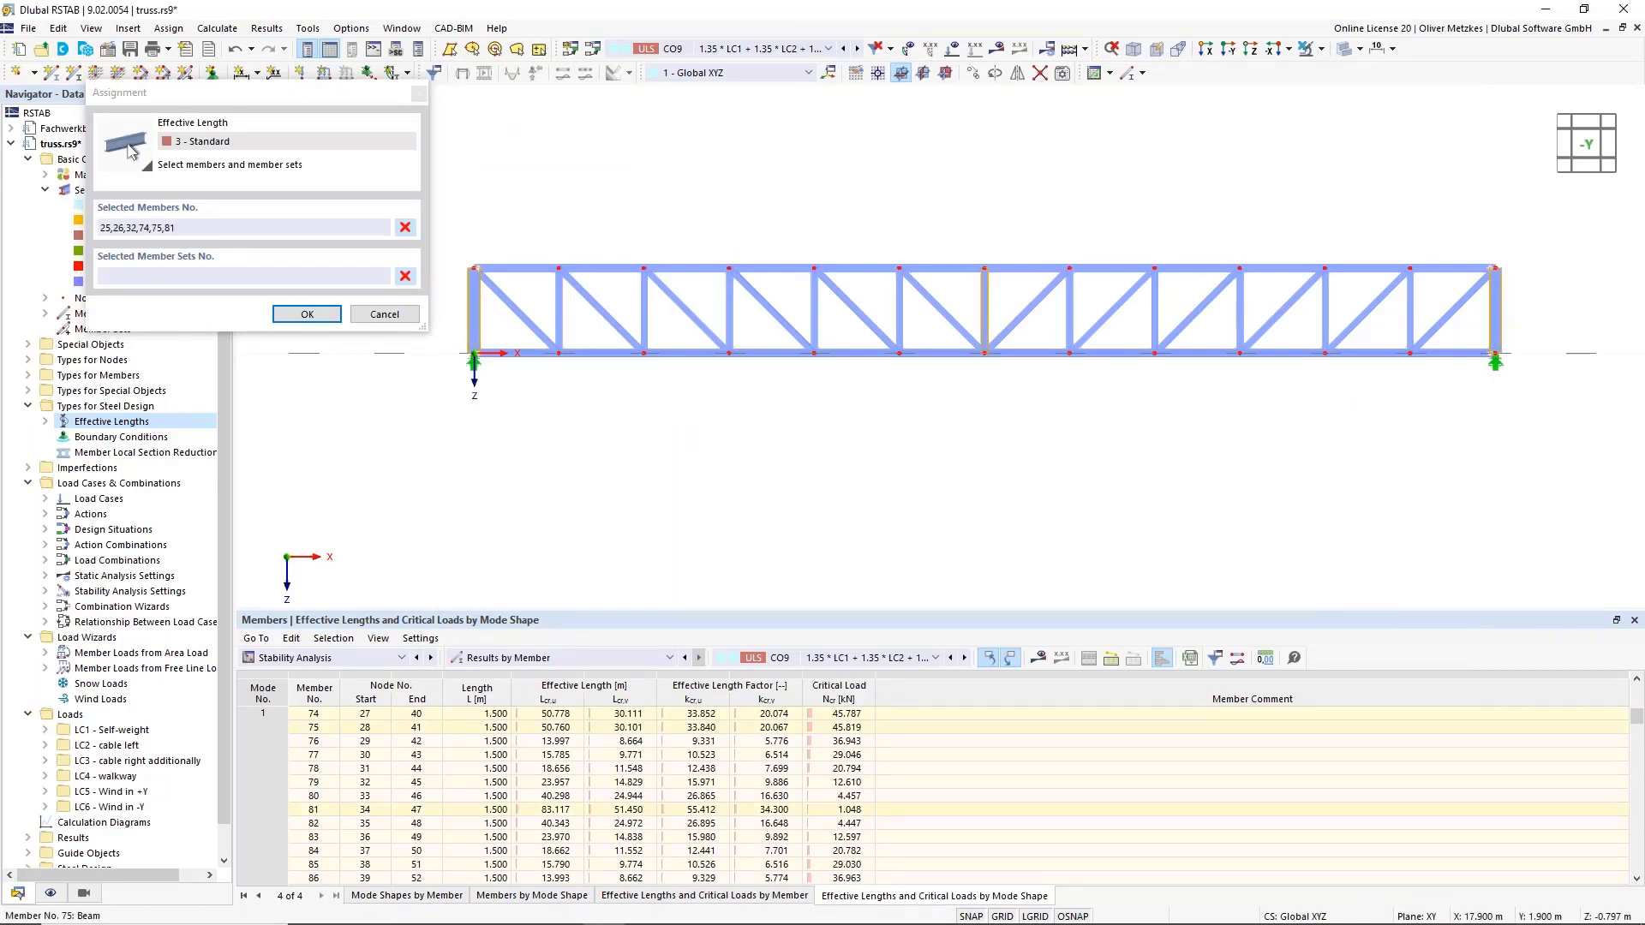
{"action": "left_click", "coordinate": [307, 314]}
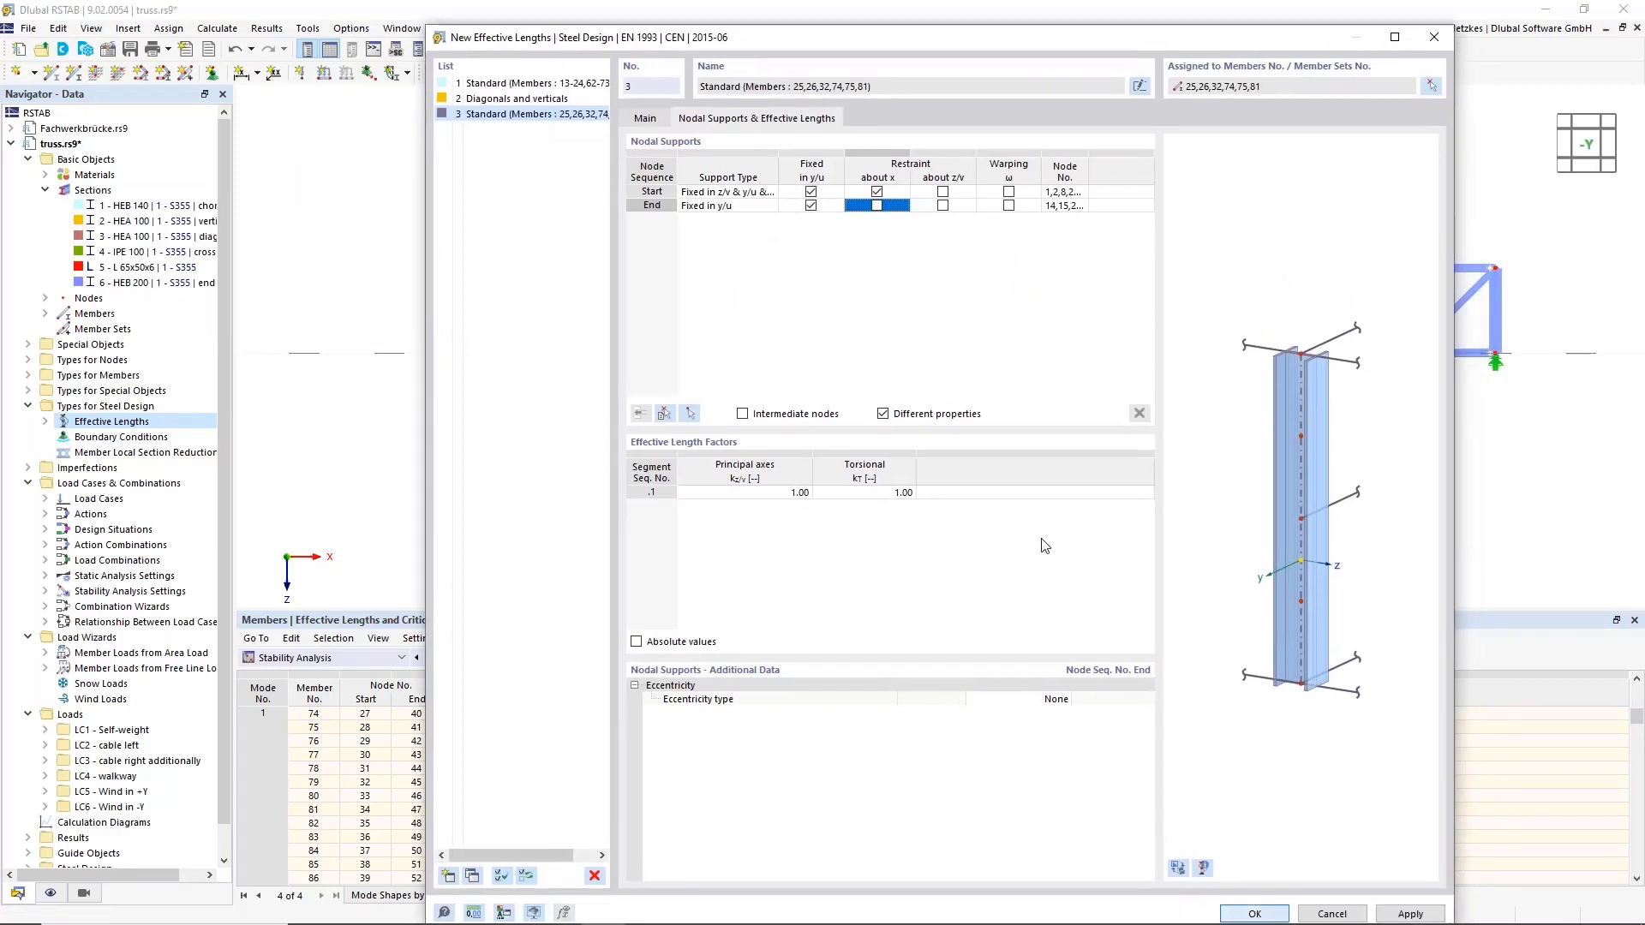
{"action": "key", "text": "Return"}
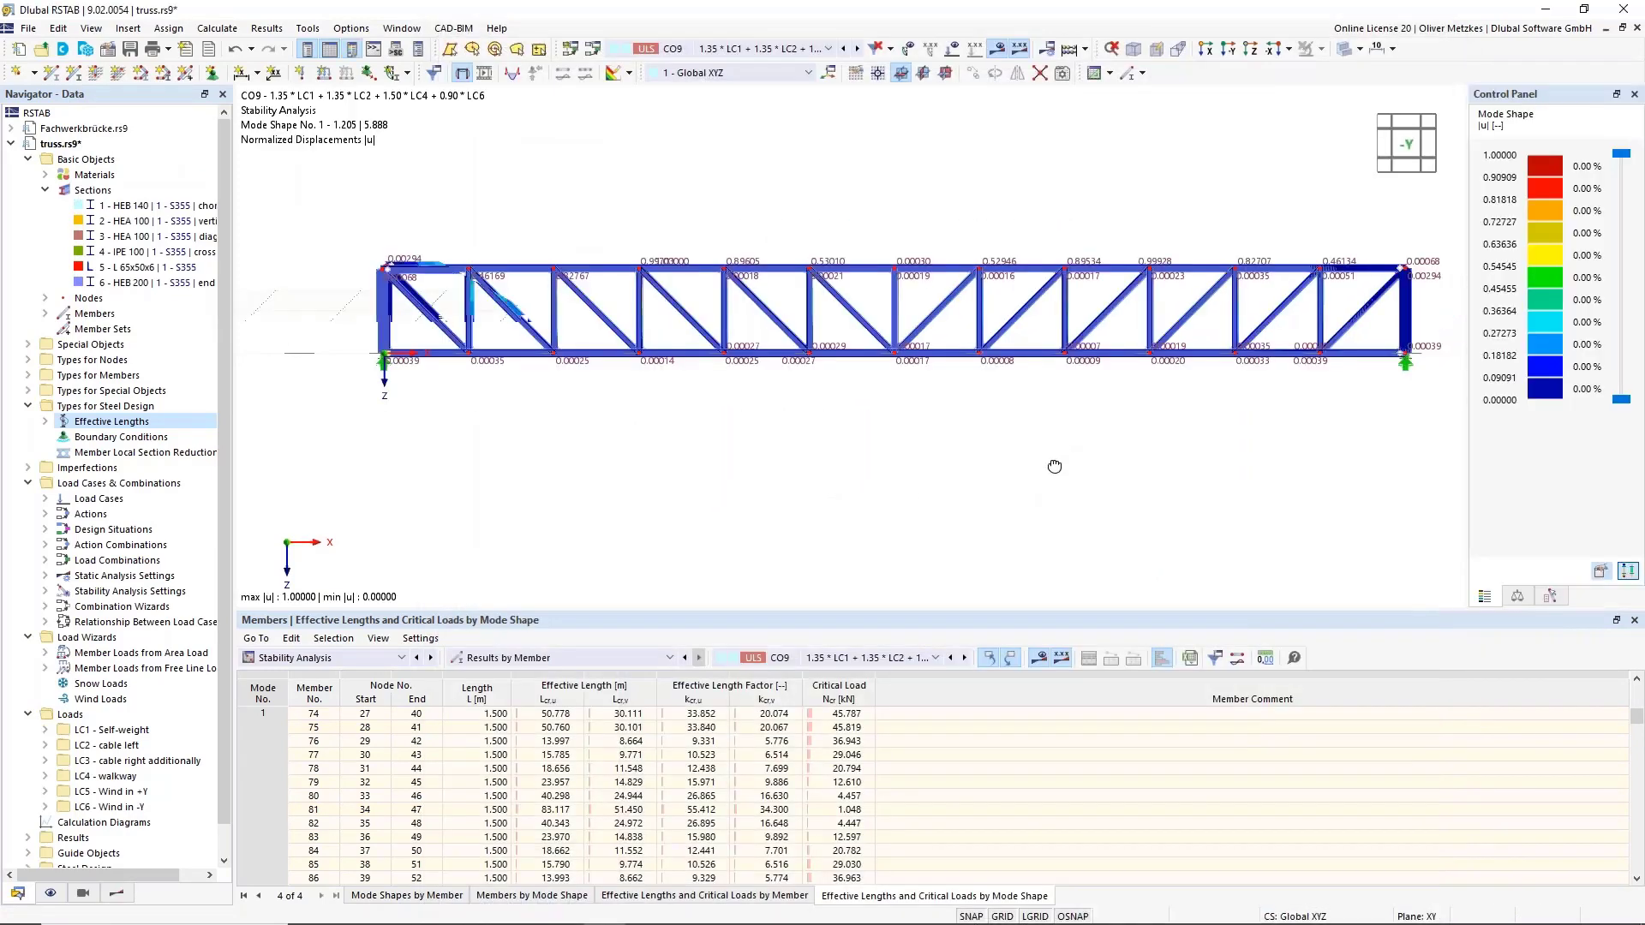
{"action": "left_click", "coordinate": [1133, 49]}
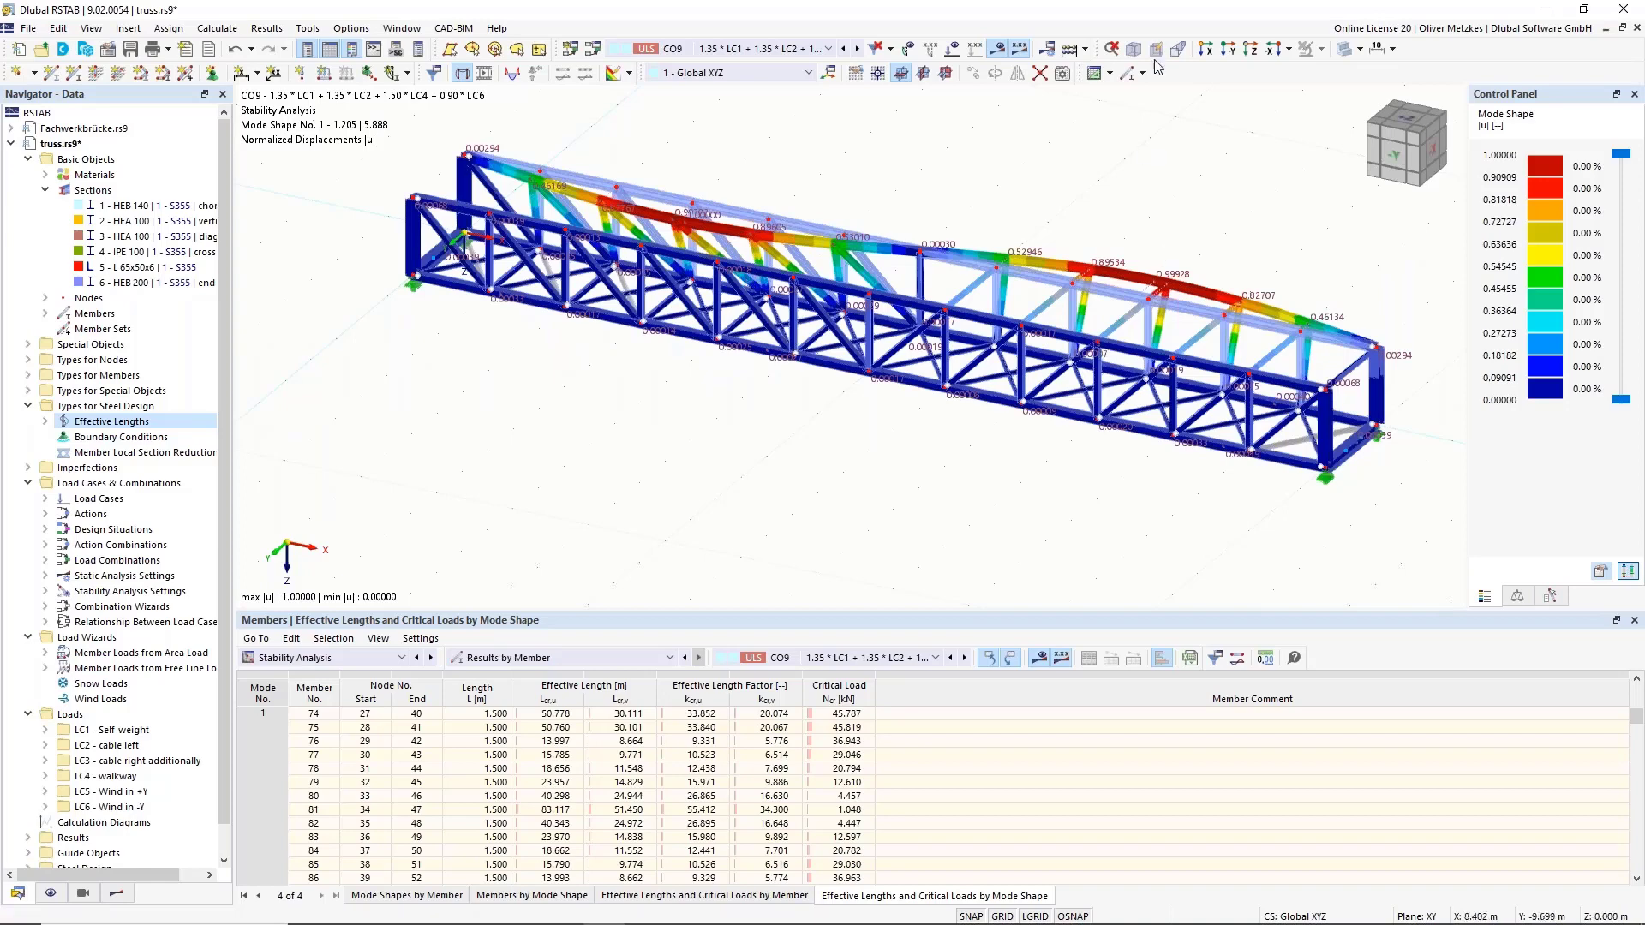
{"action": "left_click", "coordinate": [997, 50]}
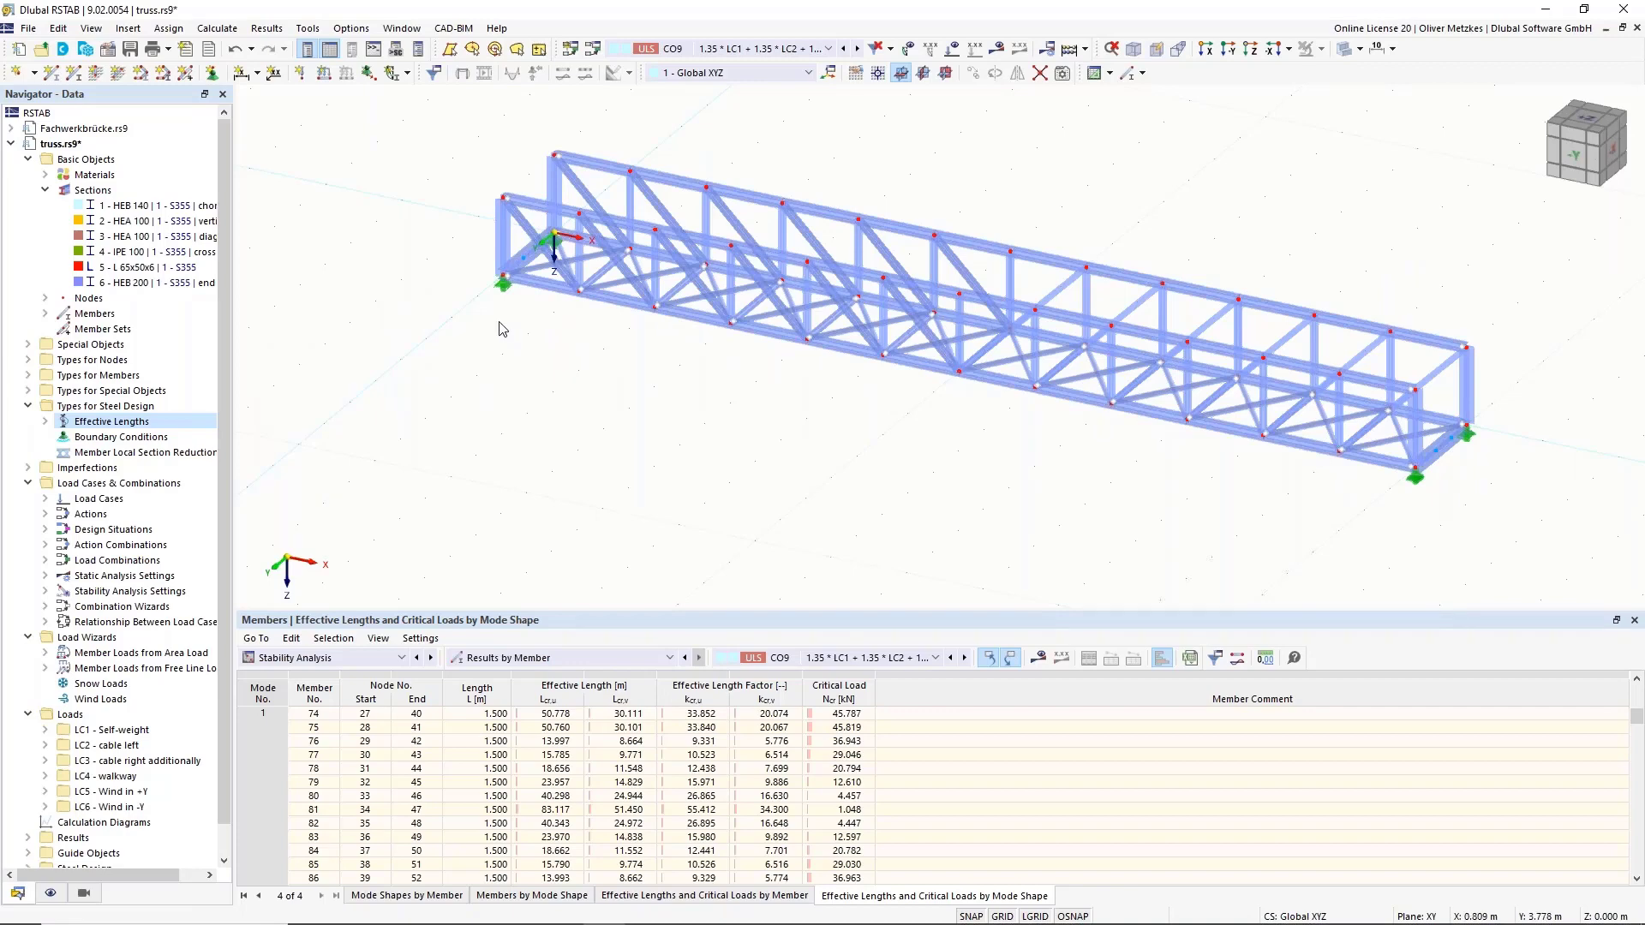
{"action": "left_click", "coordinate": [125, 422]}
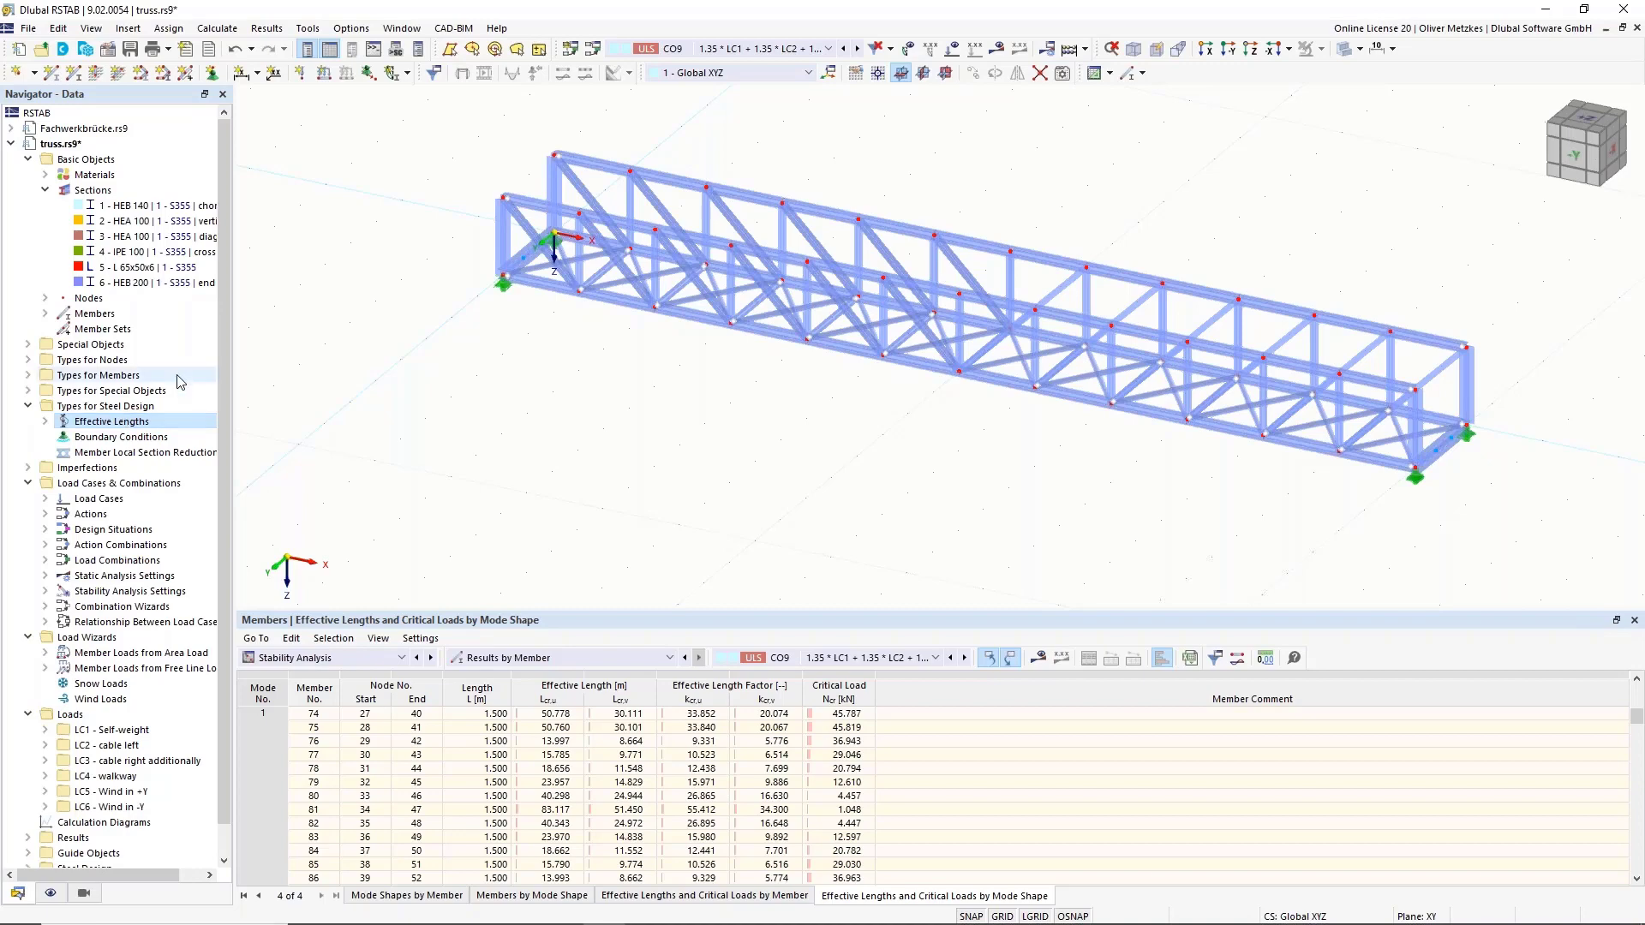
{"action": "left_click", "coordinate": [92, 439]}
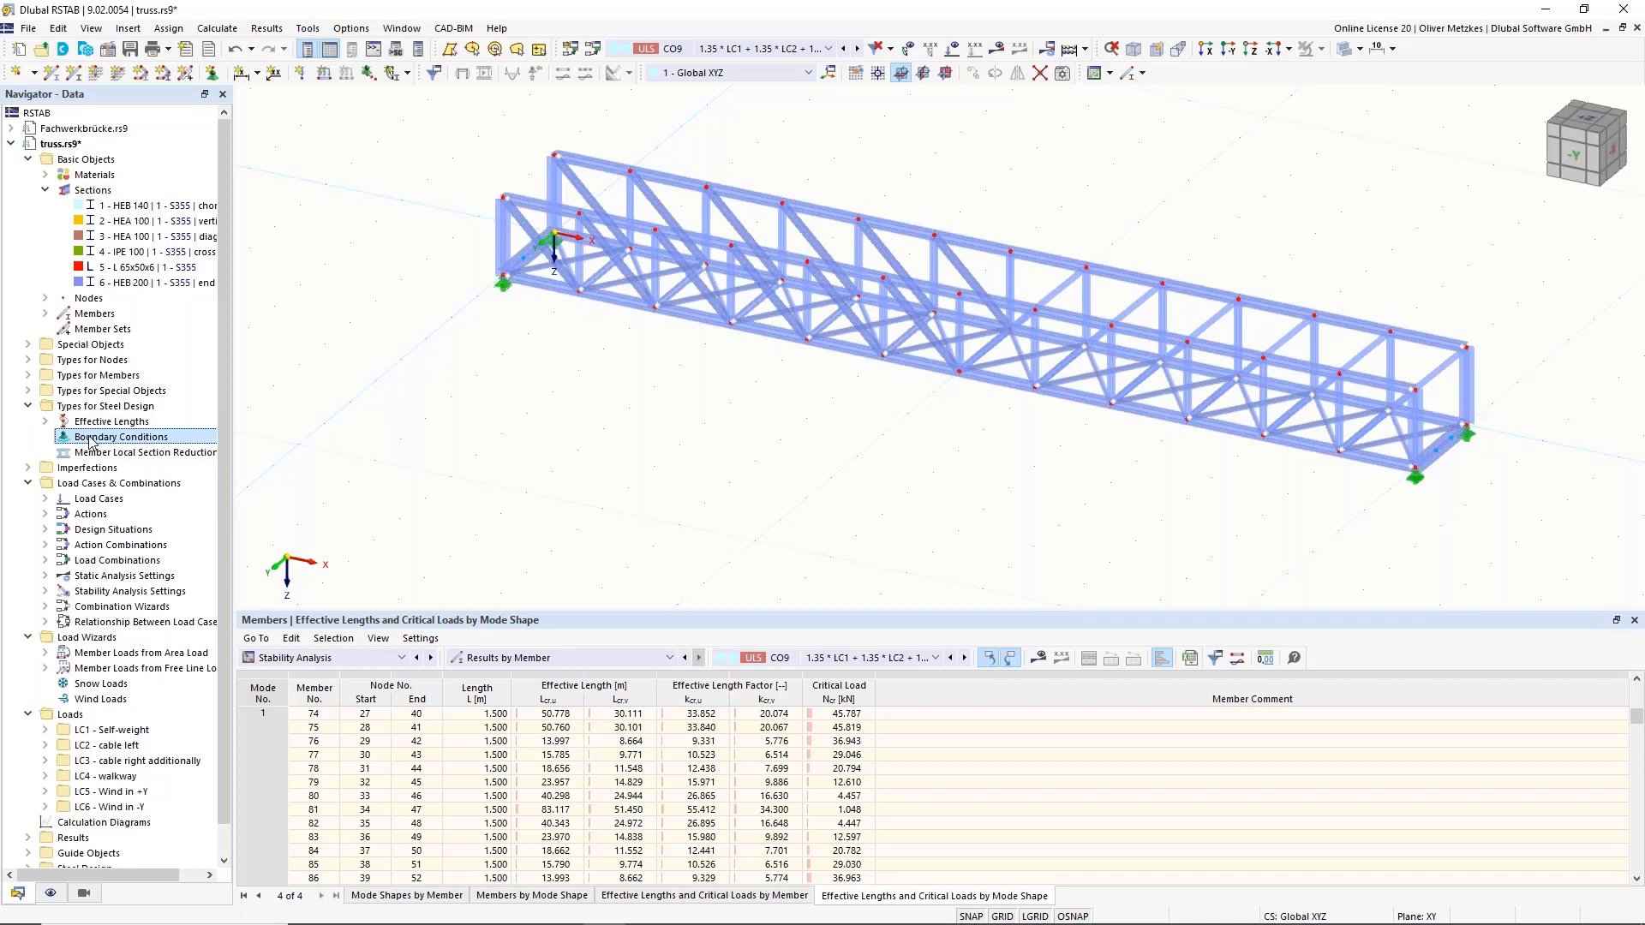
Create a '2D - 4 degrees of freedom' boundary condition with both ends fixed in y and torsion.
{"action": "right_click", "coordinate": [155, 441]}
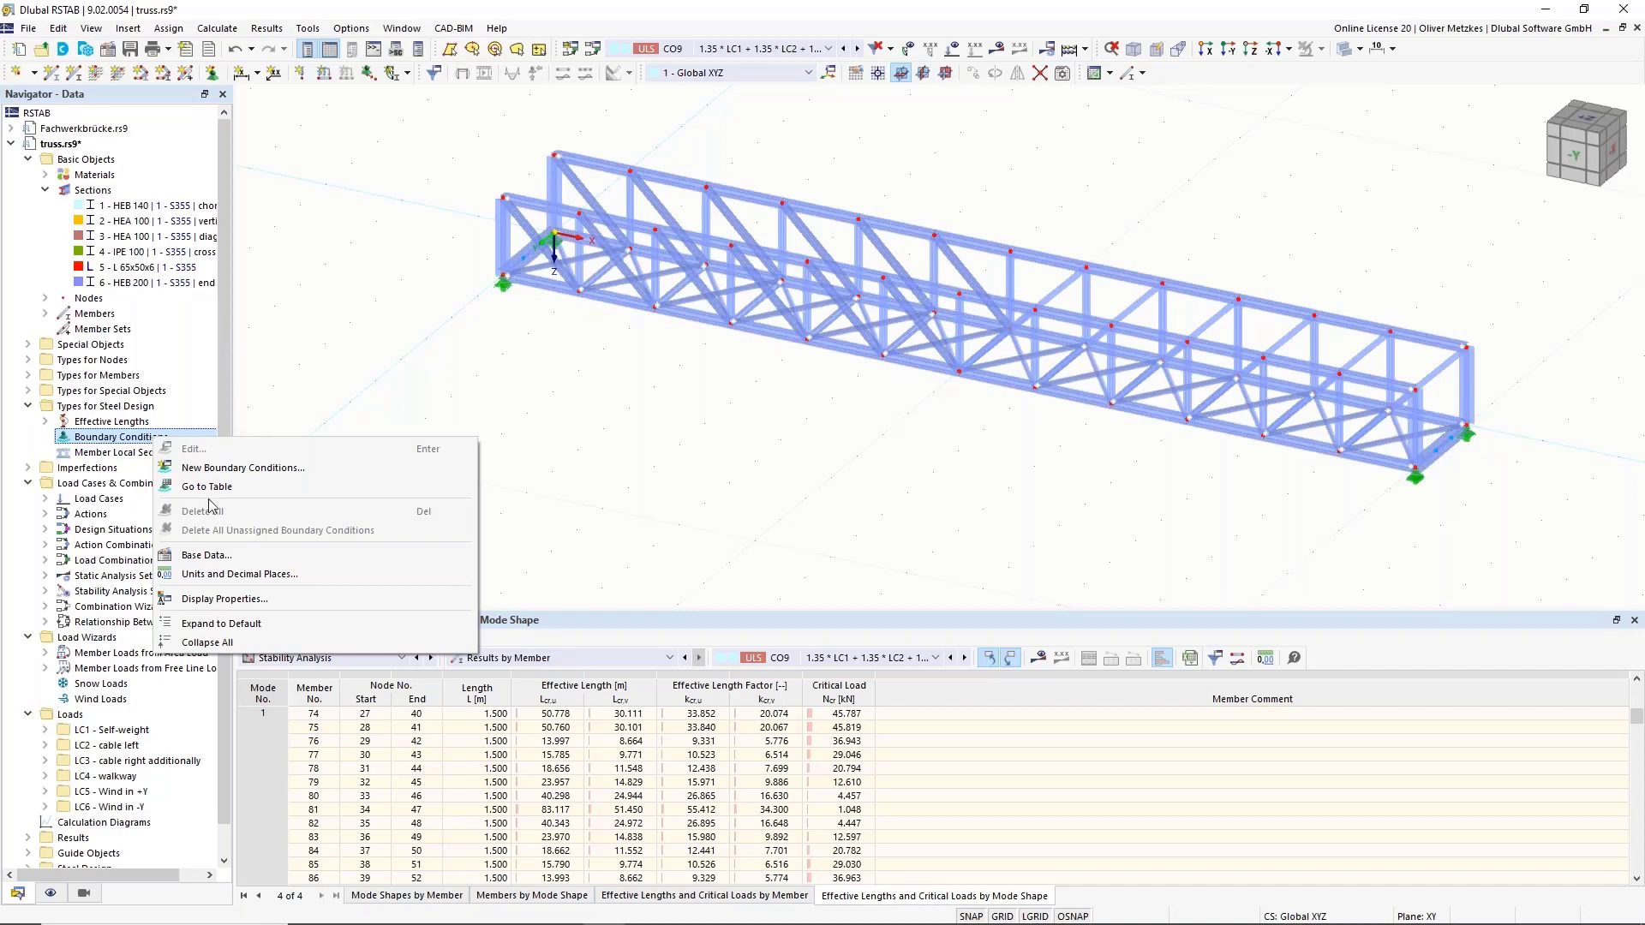
{"action": "left_click", "coordinate": [347, 469]}
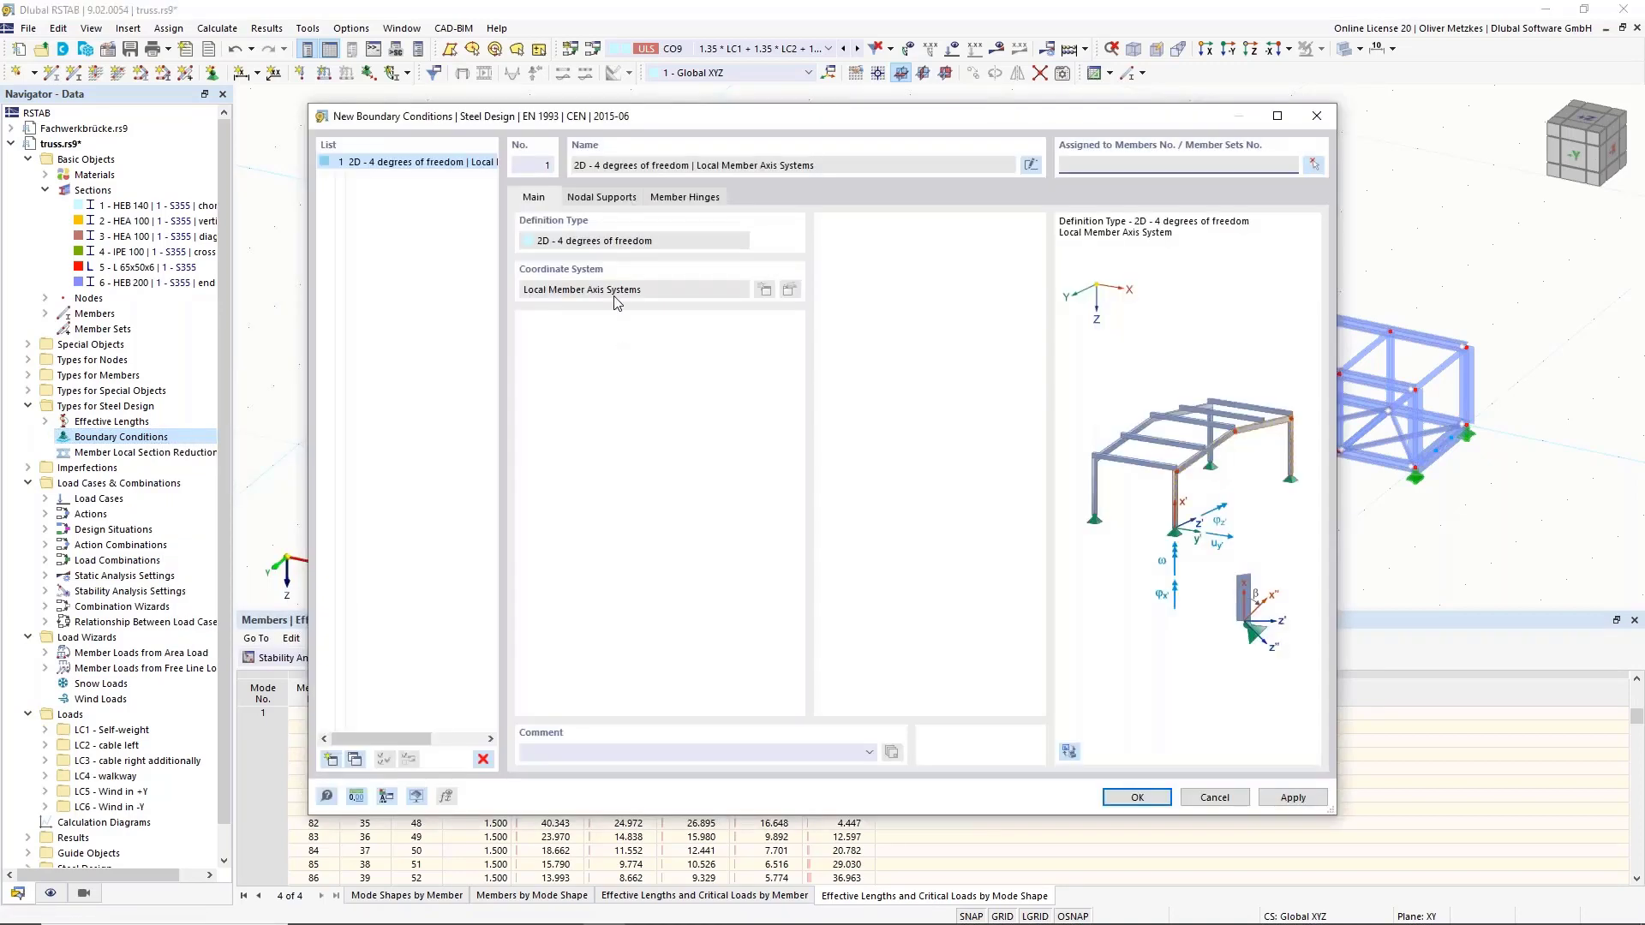
{"action": "left_click", "coordinate": [597, 199]}
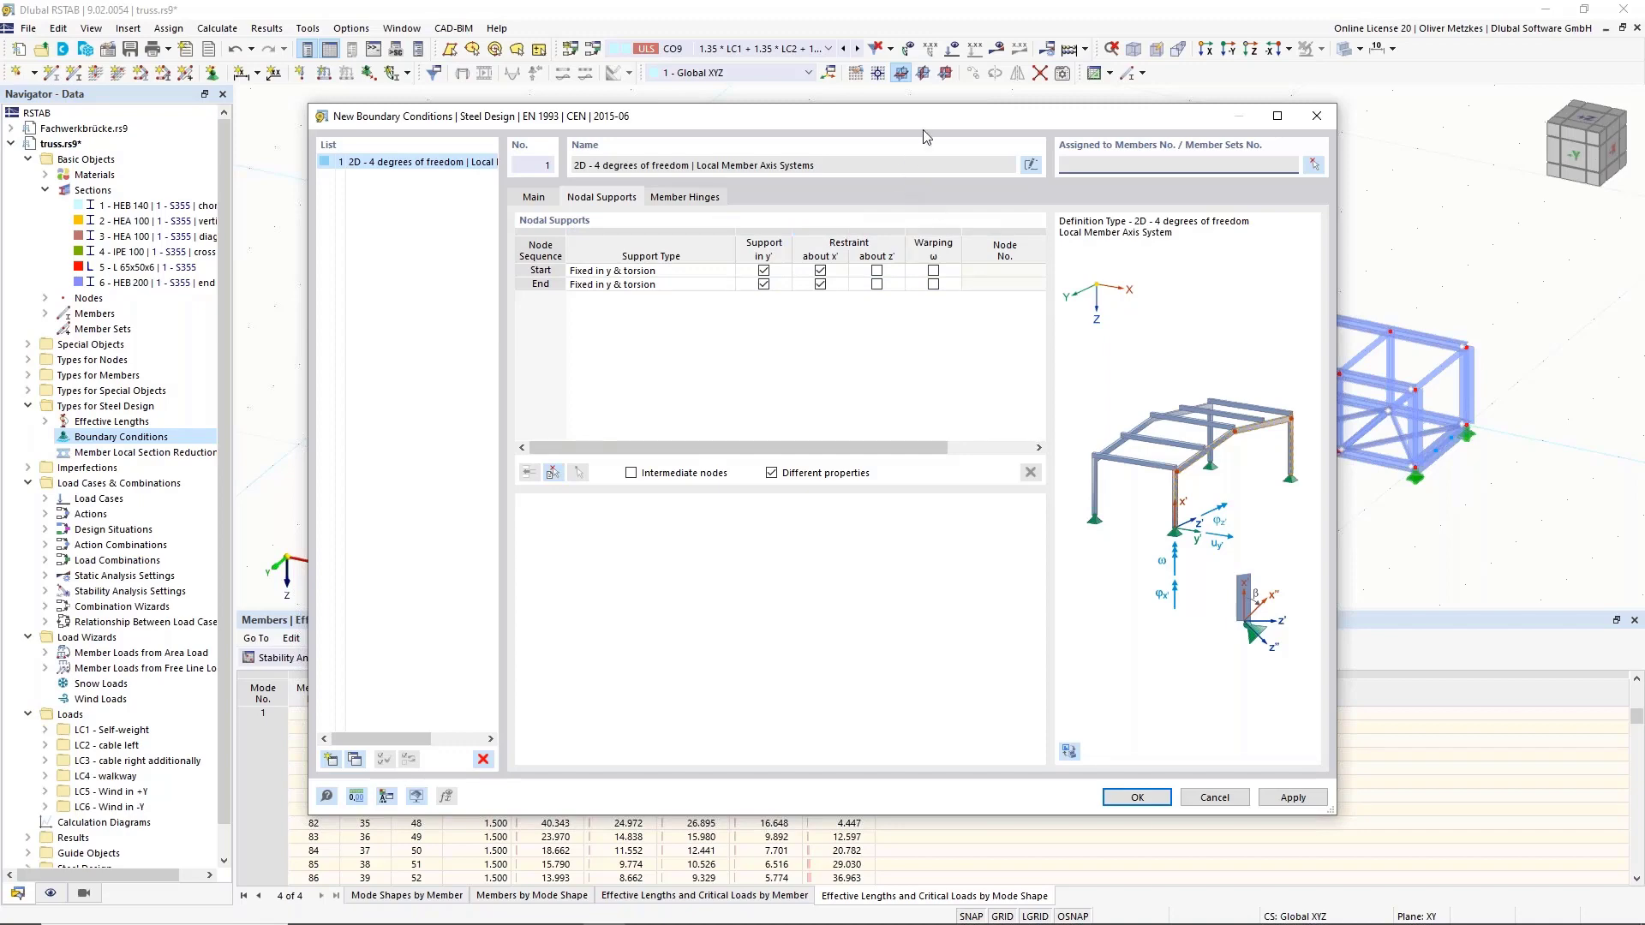
{"action": "left_click_drag", "start_coordinate": [971, 117], "coordinate": [1021, 416]}
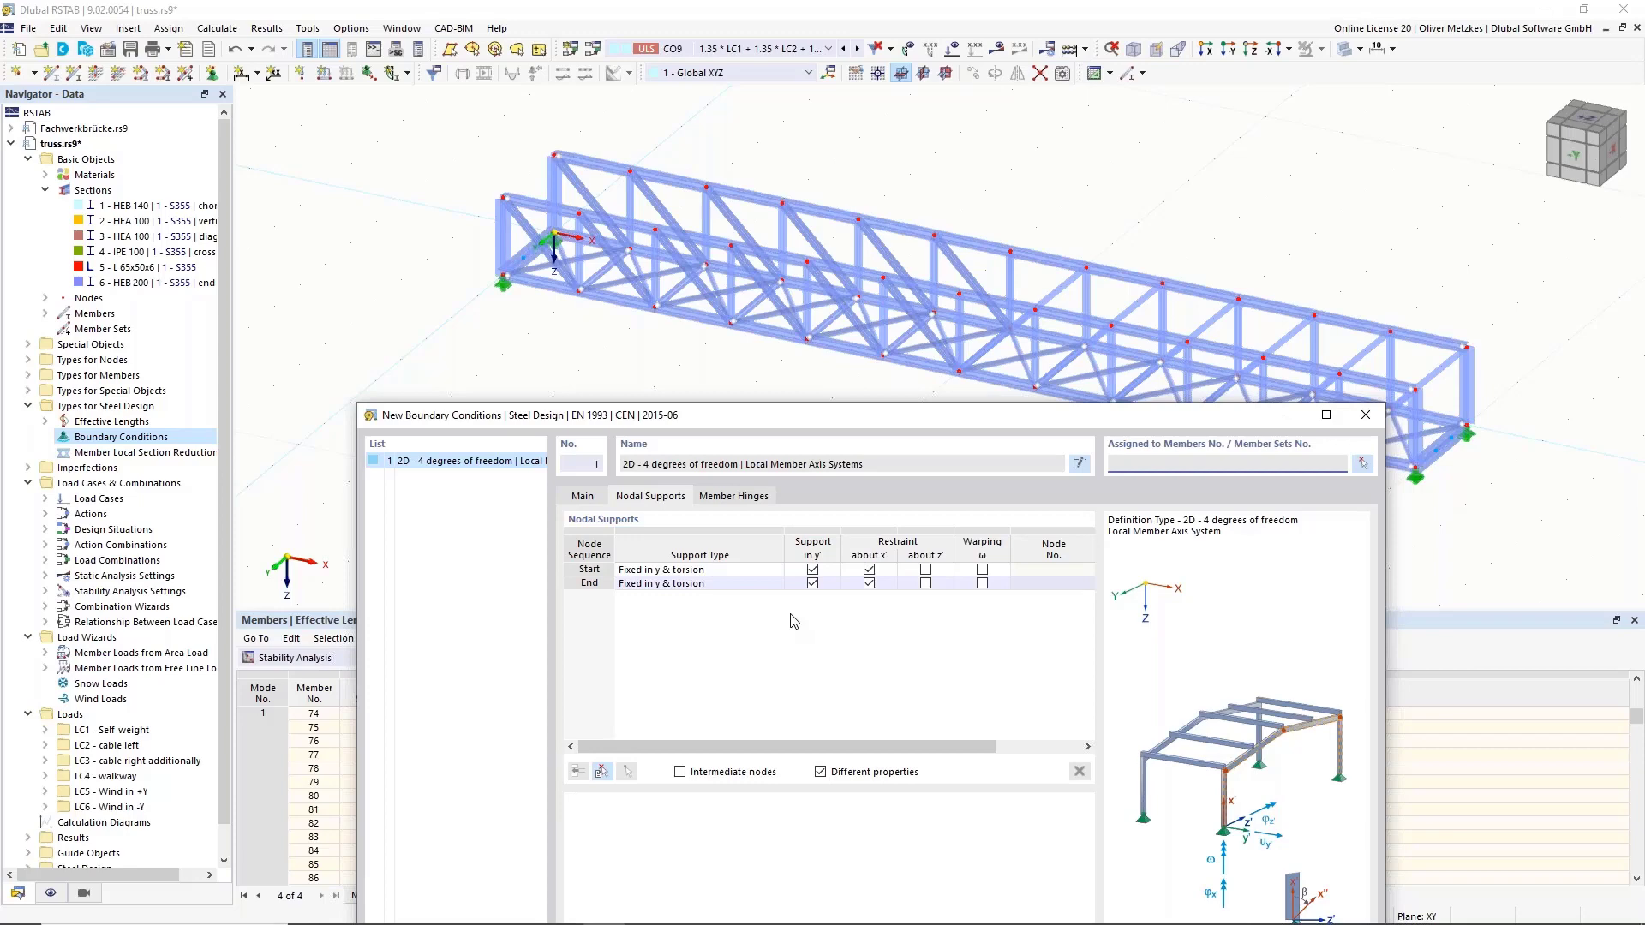
{"action": "left_click_drag", "start_coordinate": [923, 423], "coordinate": [806, 325]}
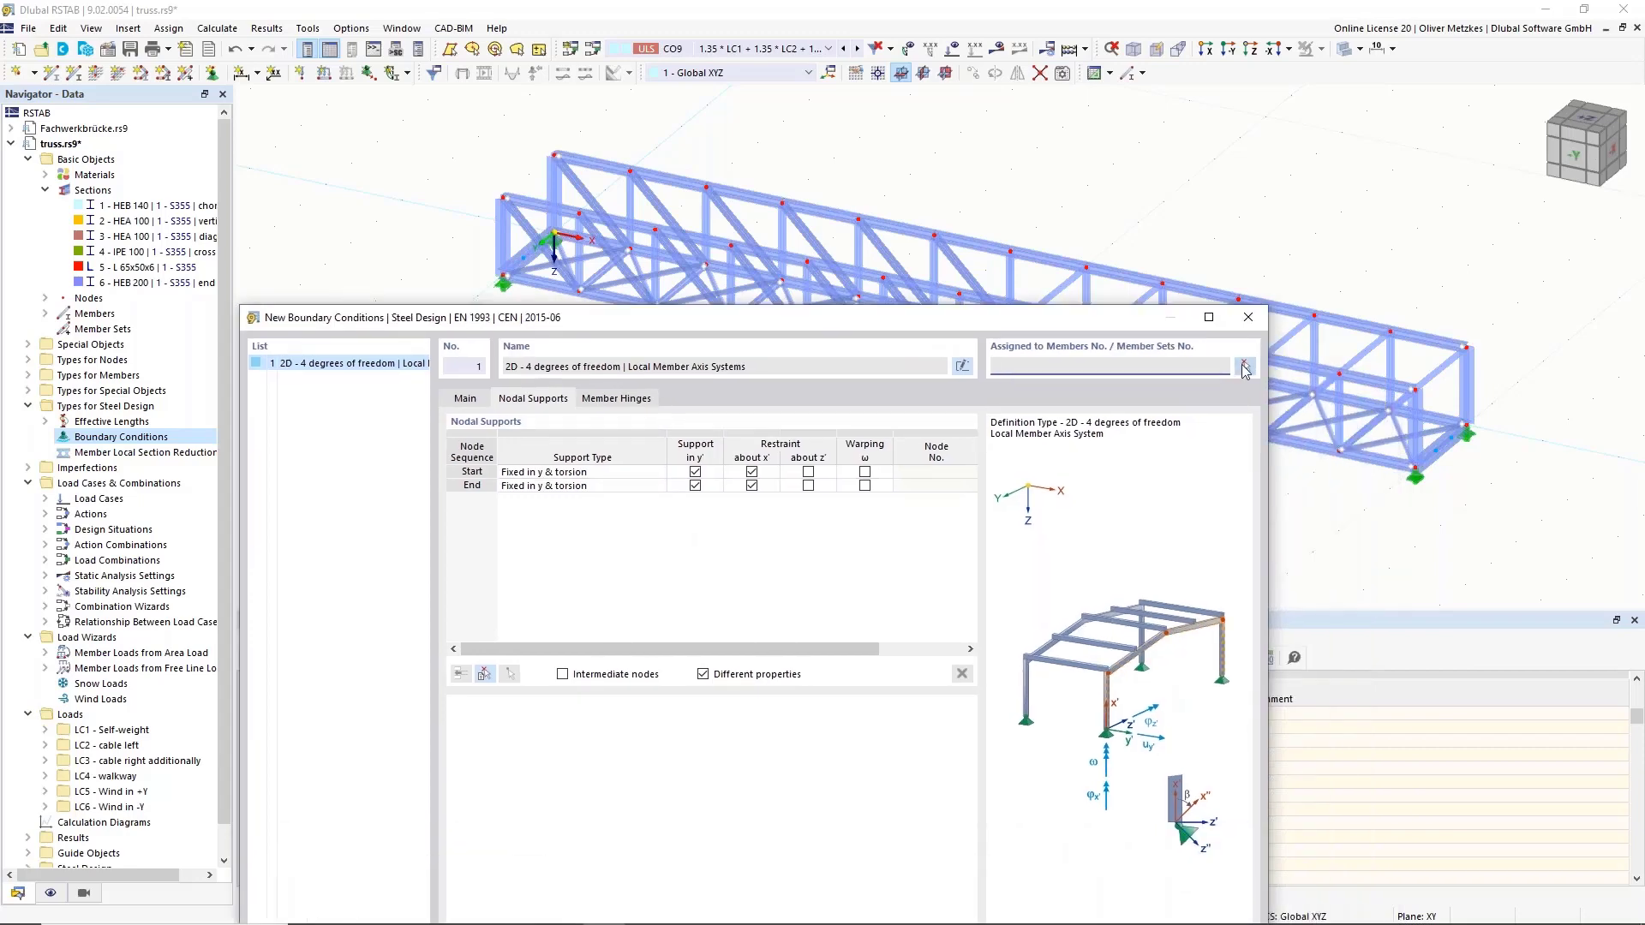
{"action": "left_click", "coordinate": [1245, 367]}
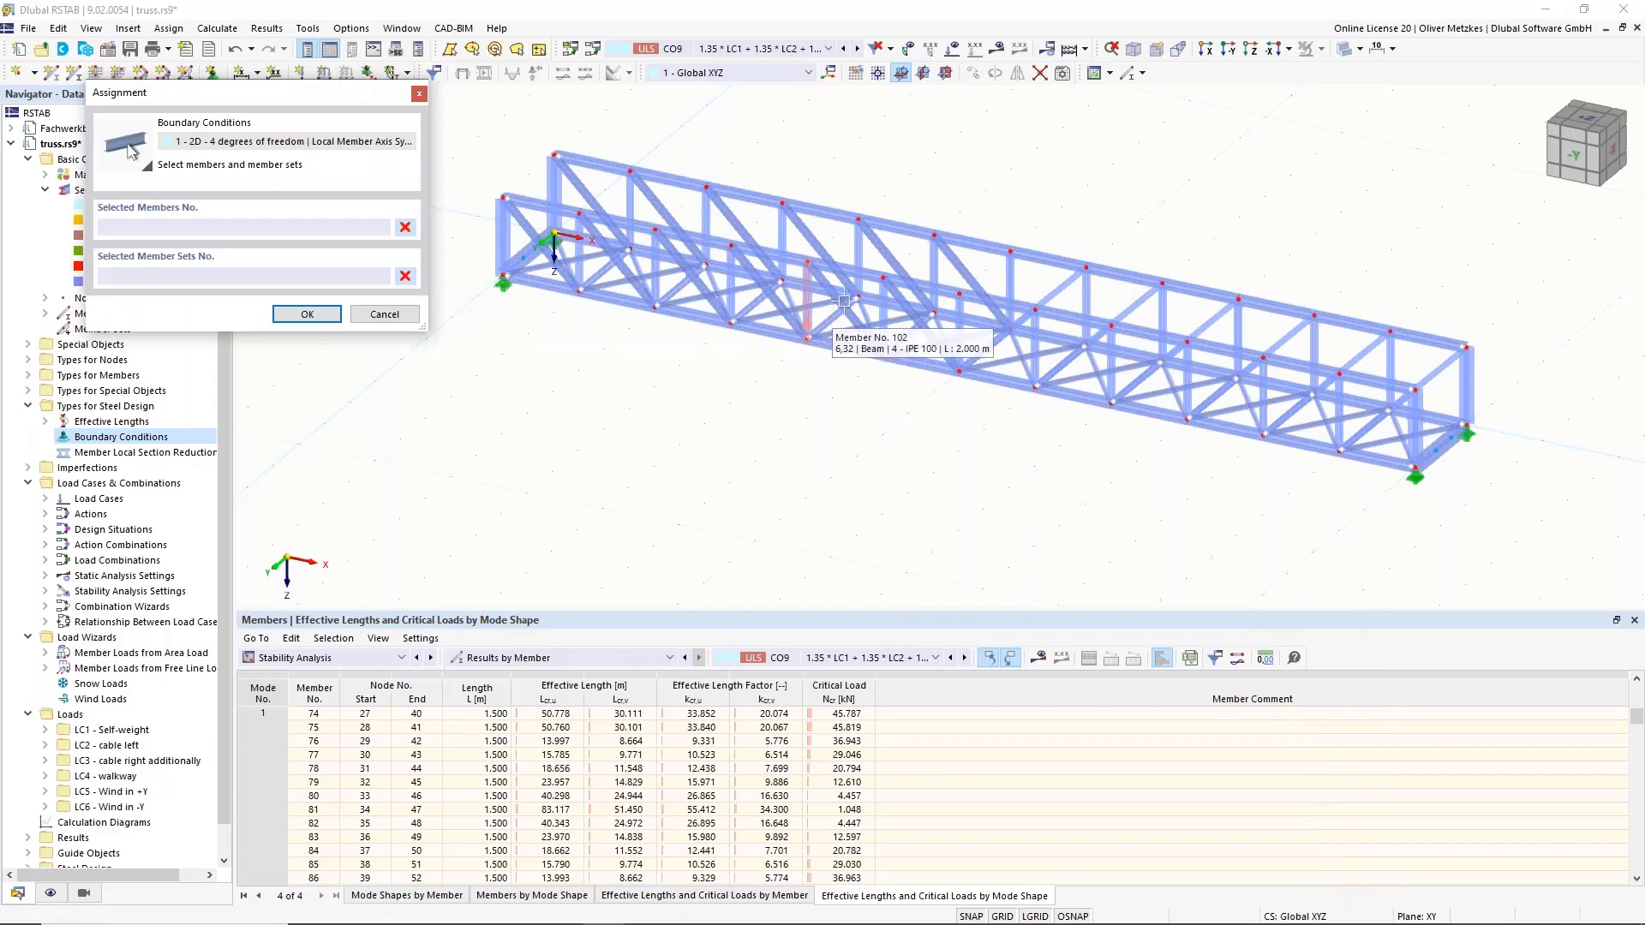
Show only the IPE 100 members and window-select the cross members.
{"action": "left_click", "coordinate": [84, 896]}
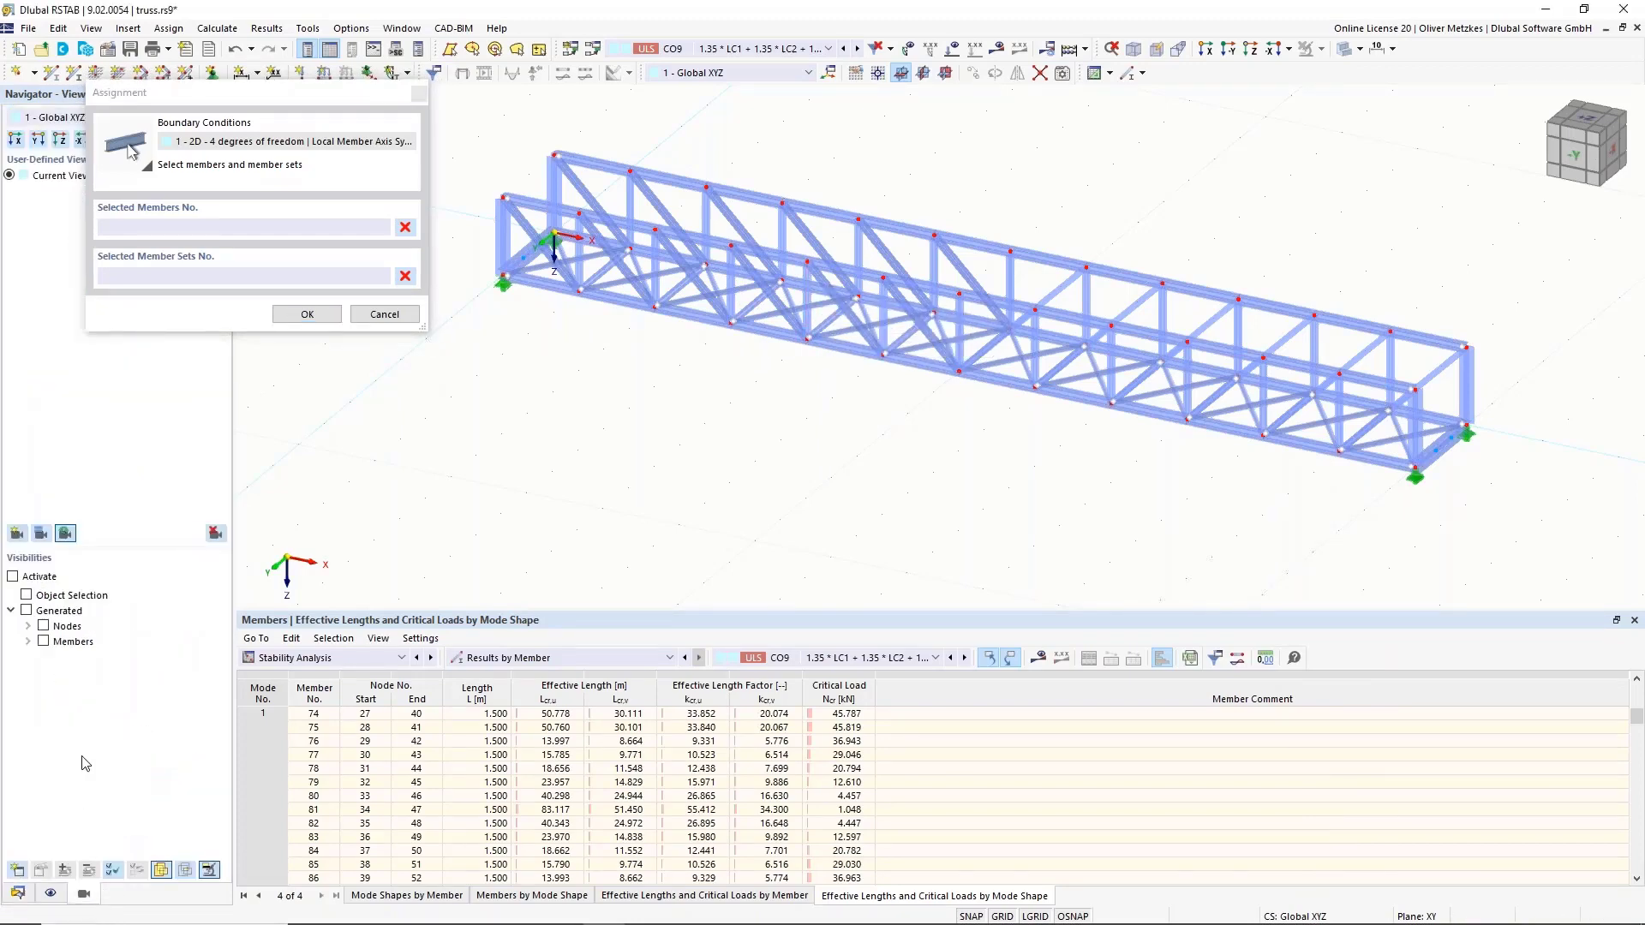
{"action": "left_click", "coordinate": [29, 642]}
{"action": "left_click", "coordinate": [46, 672]}
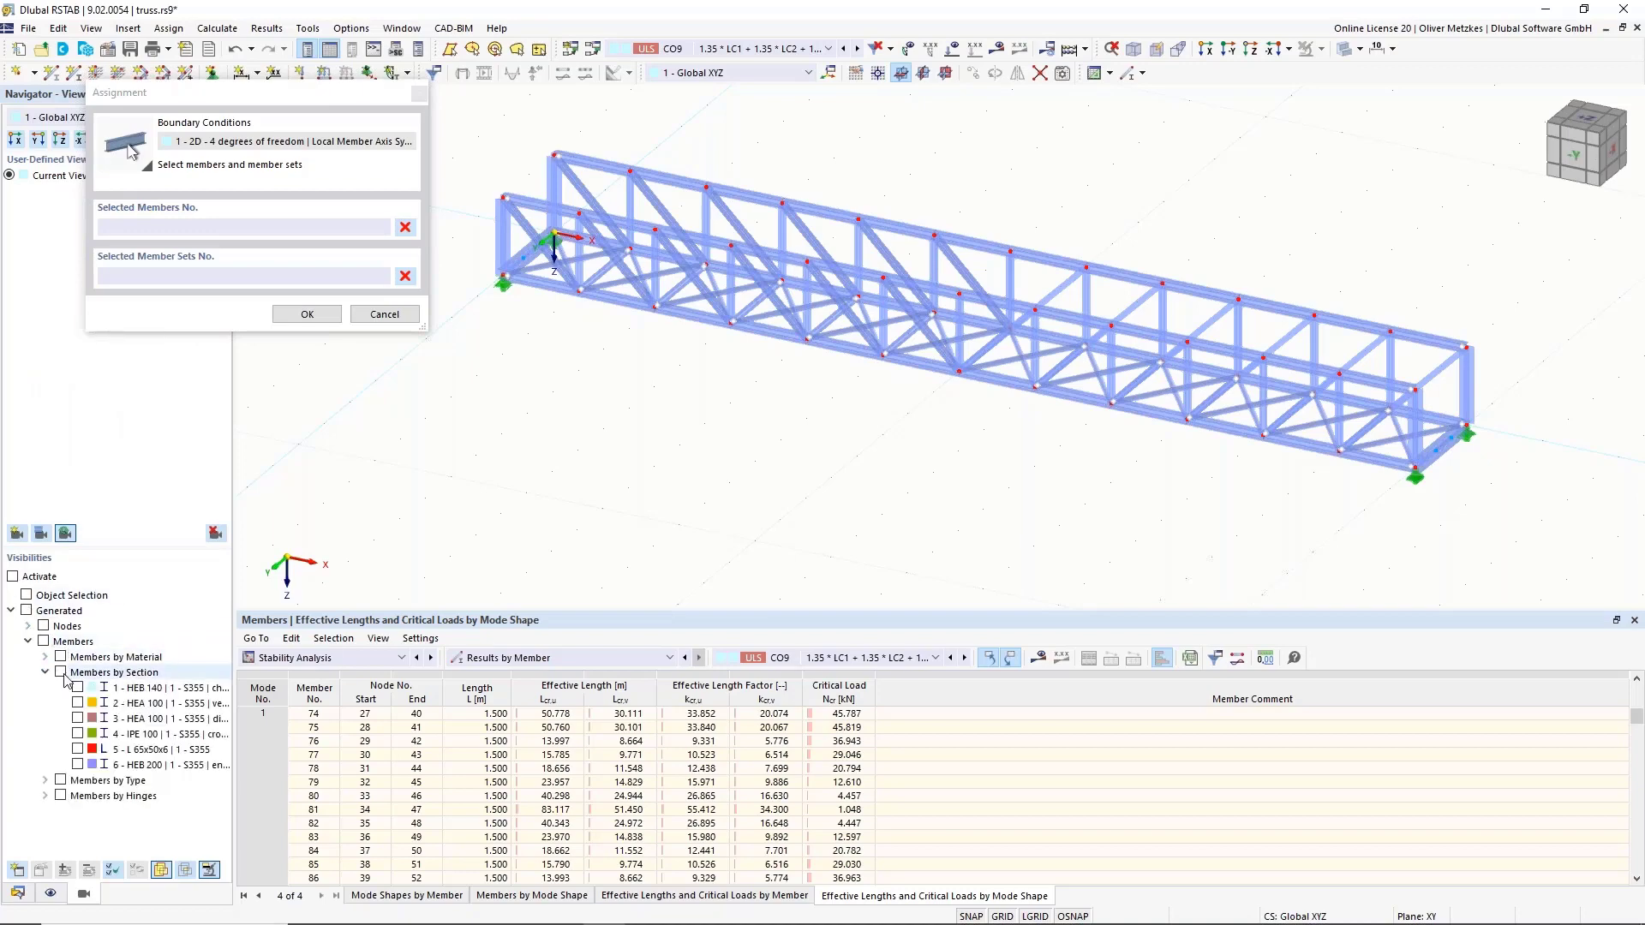
{"action": "left_click", "coordinate": [78, 734]}
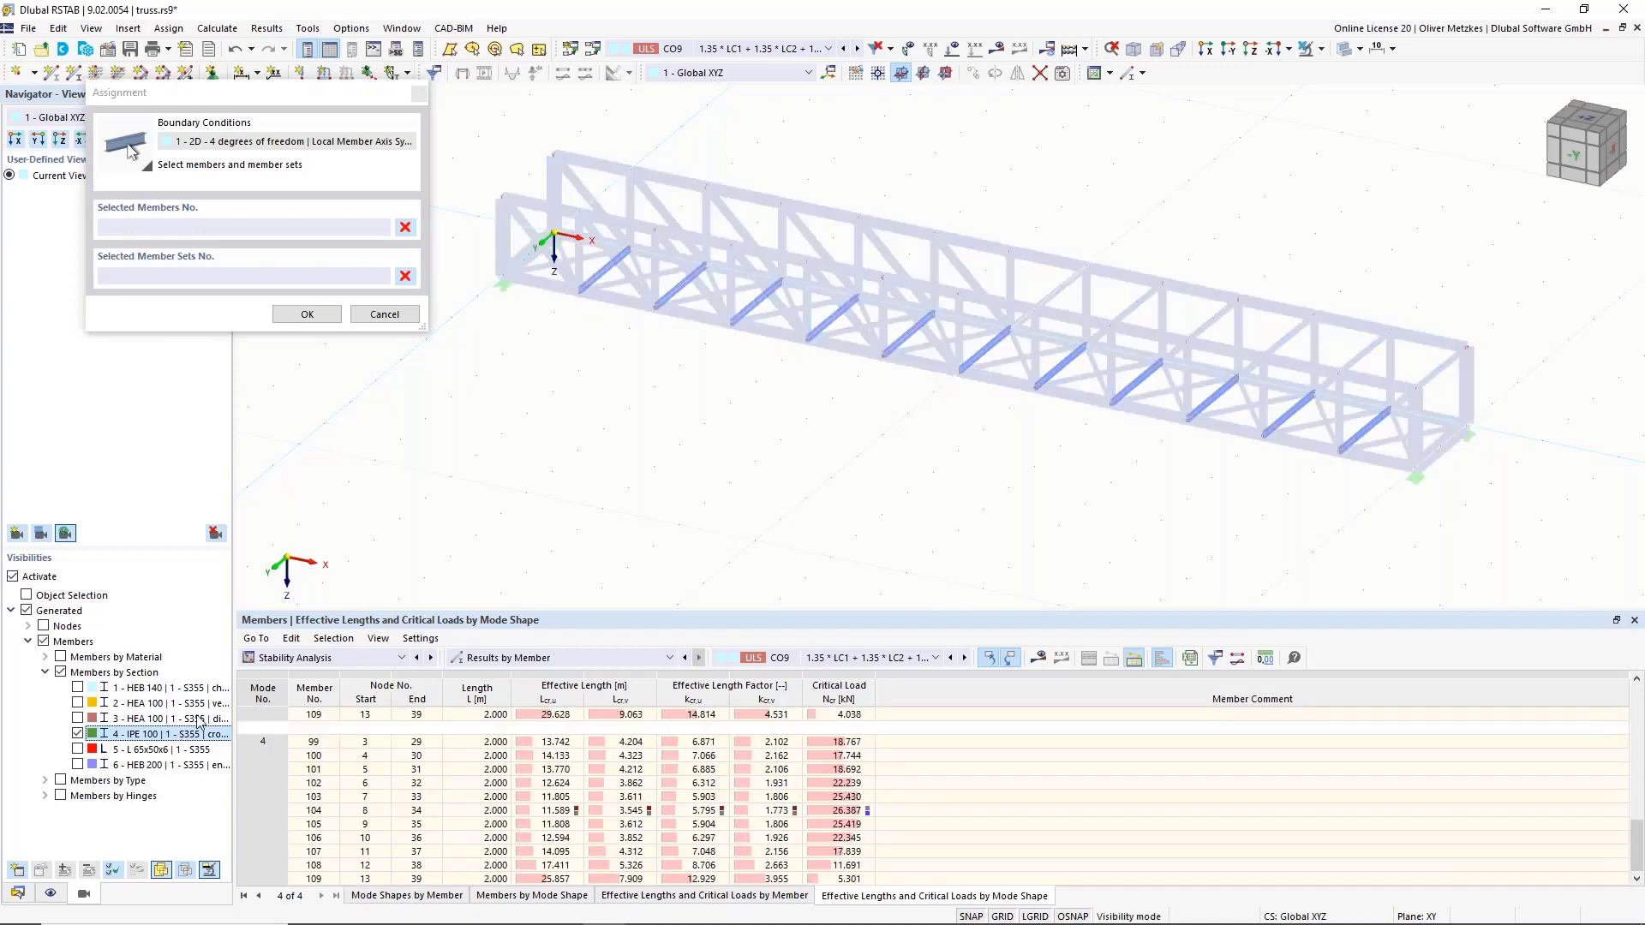
{"action": "scroll", "coordinate": [651, 418], "scroll_direction": "down", "scroll_amount": 2}
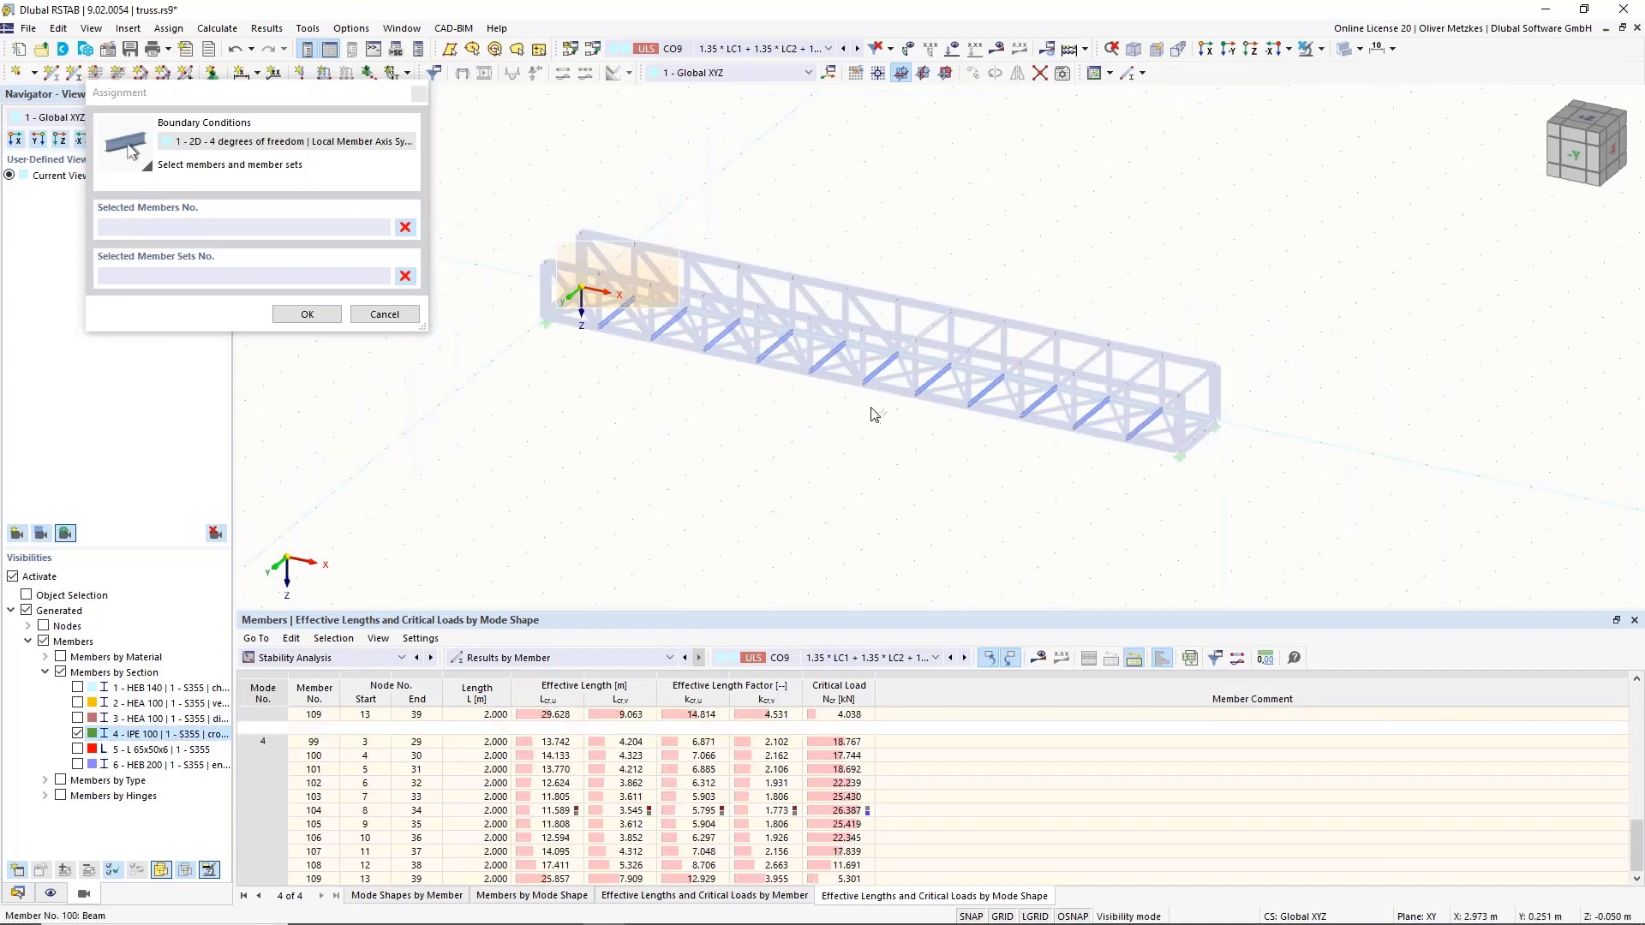
{"action": "left_click_drag", "start_coordinate": [873, 414], "coordinate": [1322, 527]}
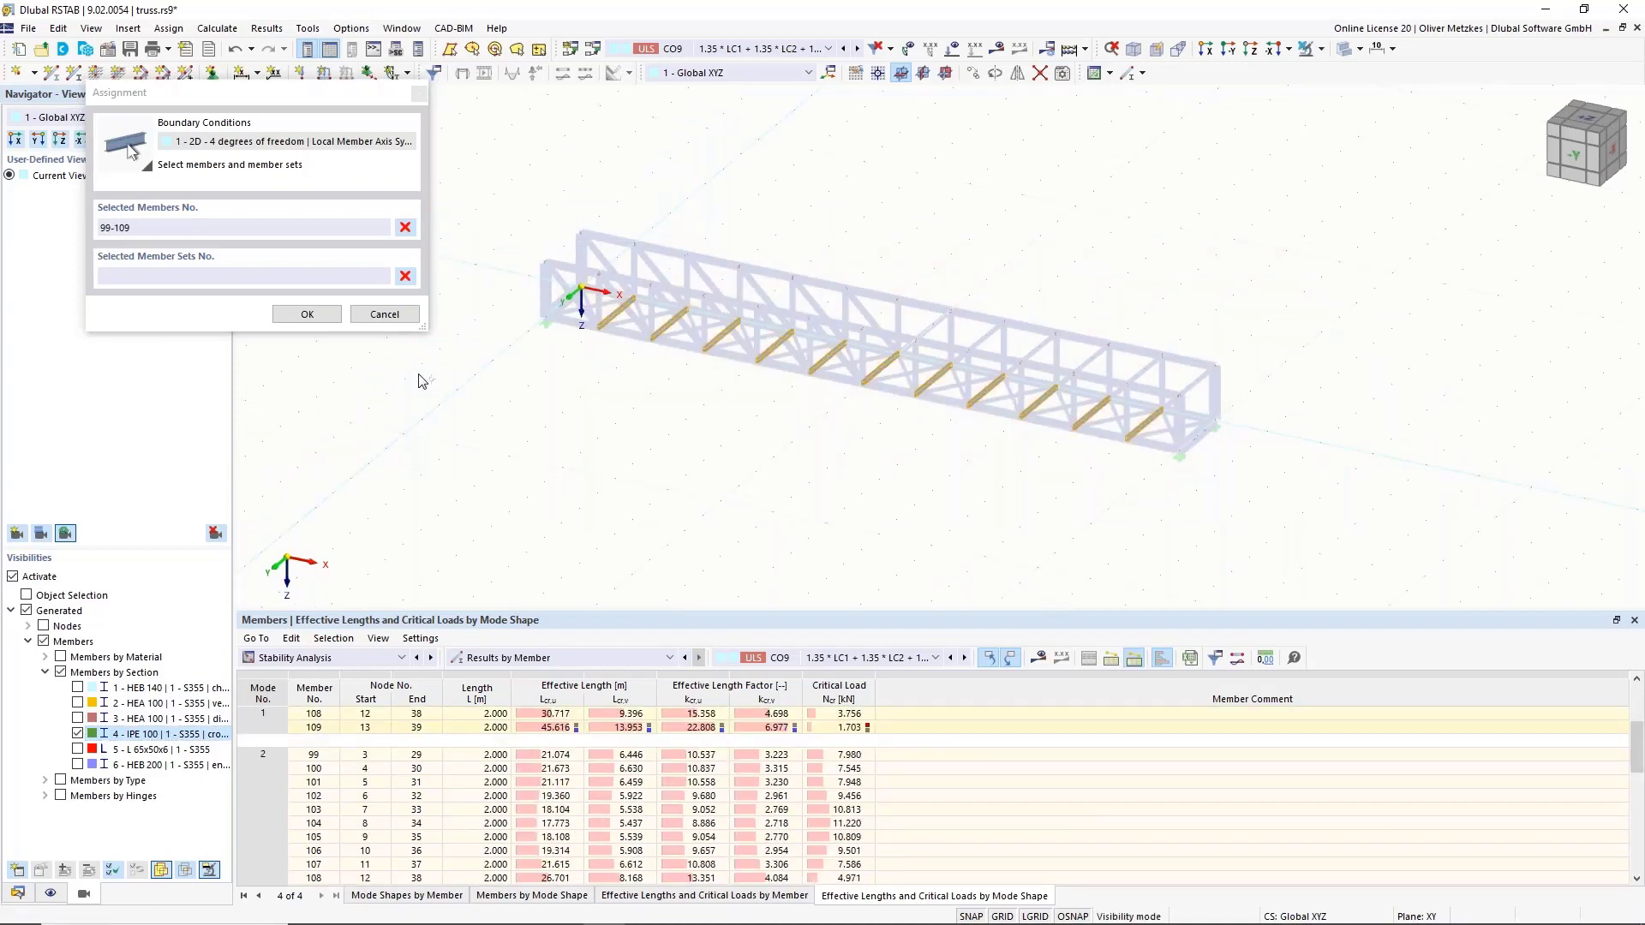
Add end cross members 110 and 111, confirm members 99-111, and save the boundary condition.
{"action": "left_click", "coordinate": [13, 577]}
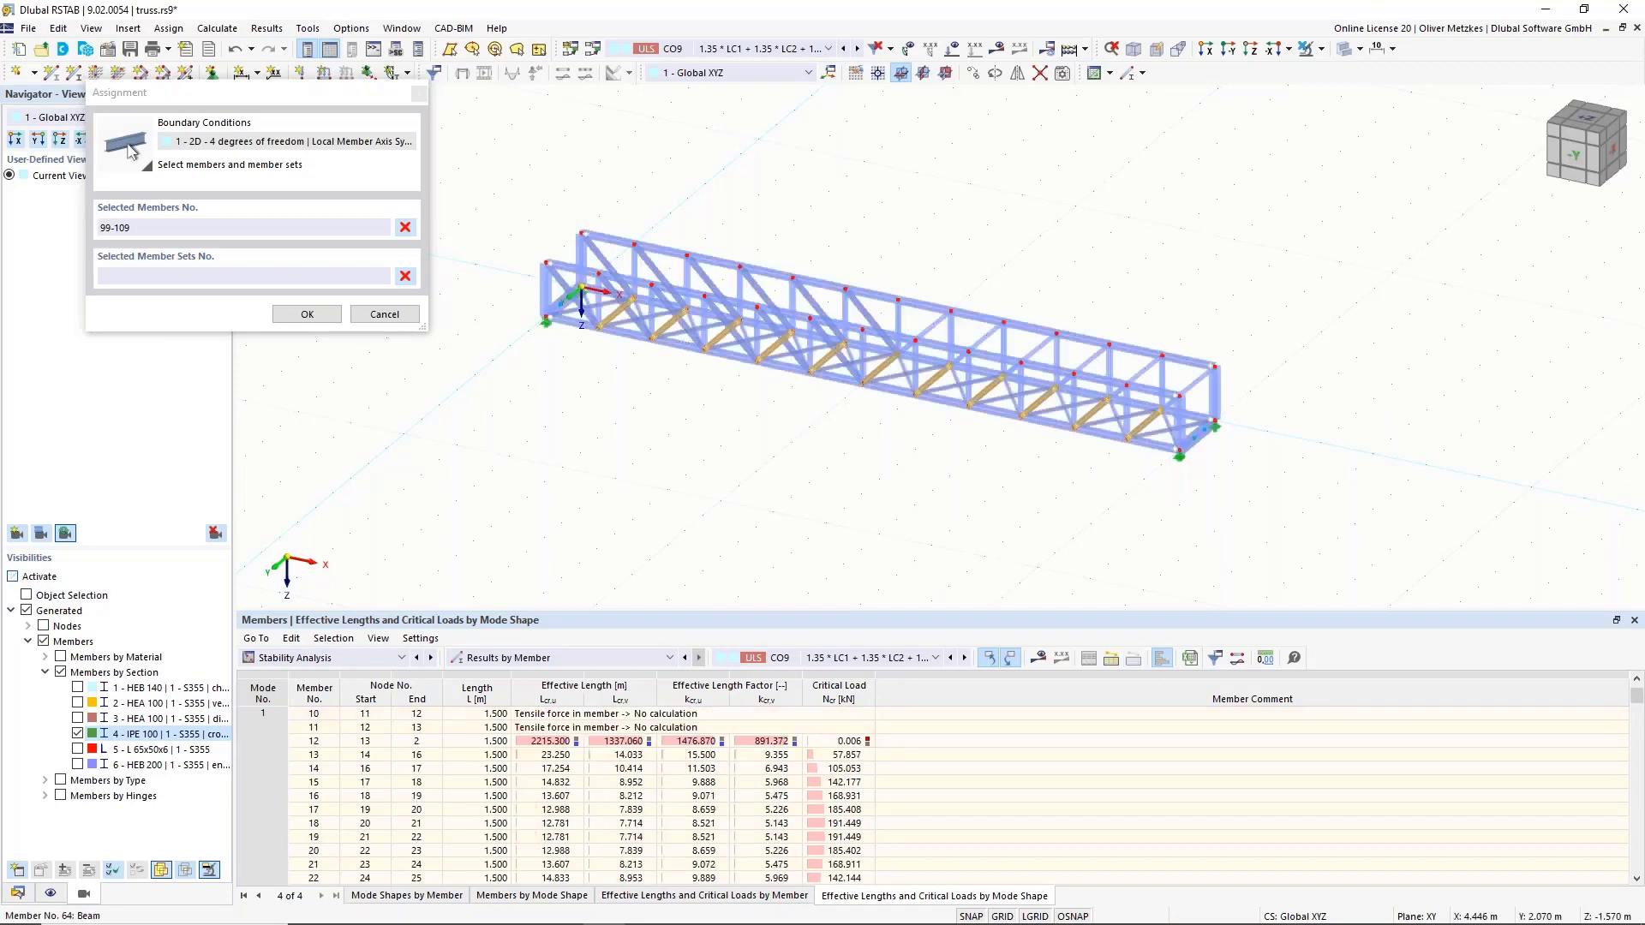
{"action": "scroll", "coordinate": [617, 275], "scroll_direction": "up", "scroll_amount": 3}
{"action": "left_click", "coordinate": [507, 325]}
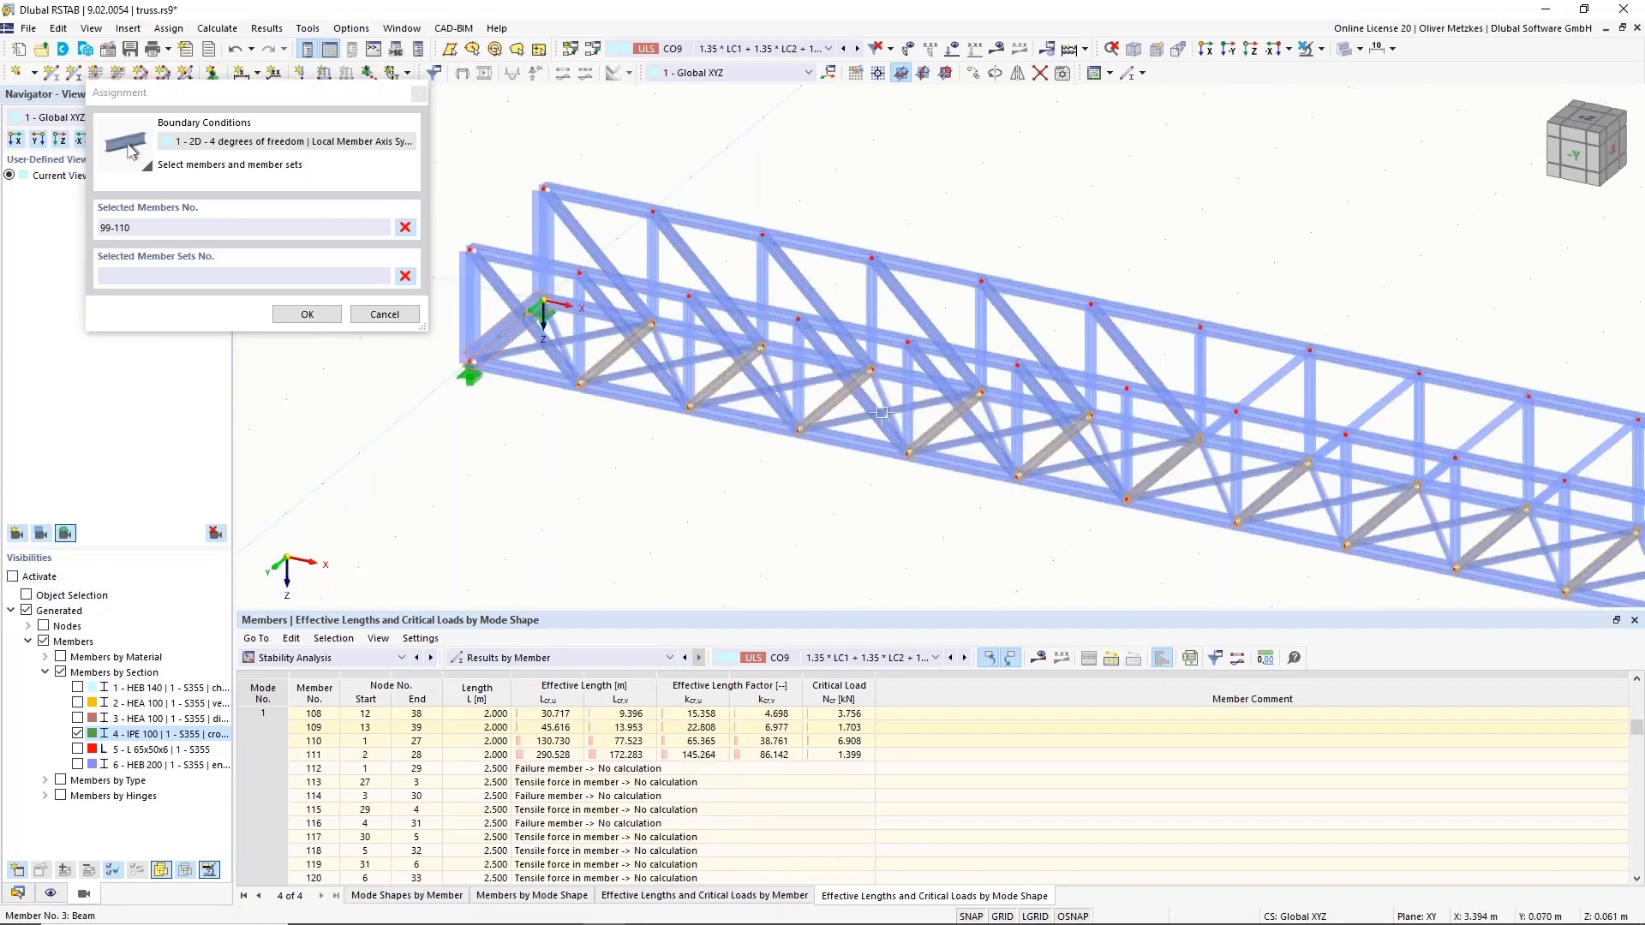
{"action": "middle_click_drag", "start_coordinate": [1200, 479], "coordinate": [659, 359]}
{"action": "left_click", "coordinate": [1274, 491]}
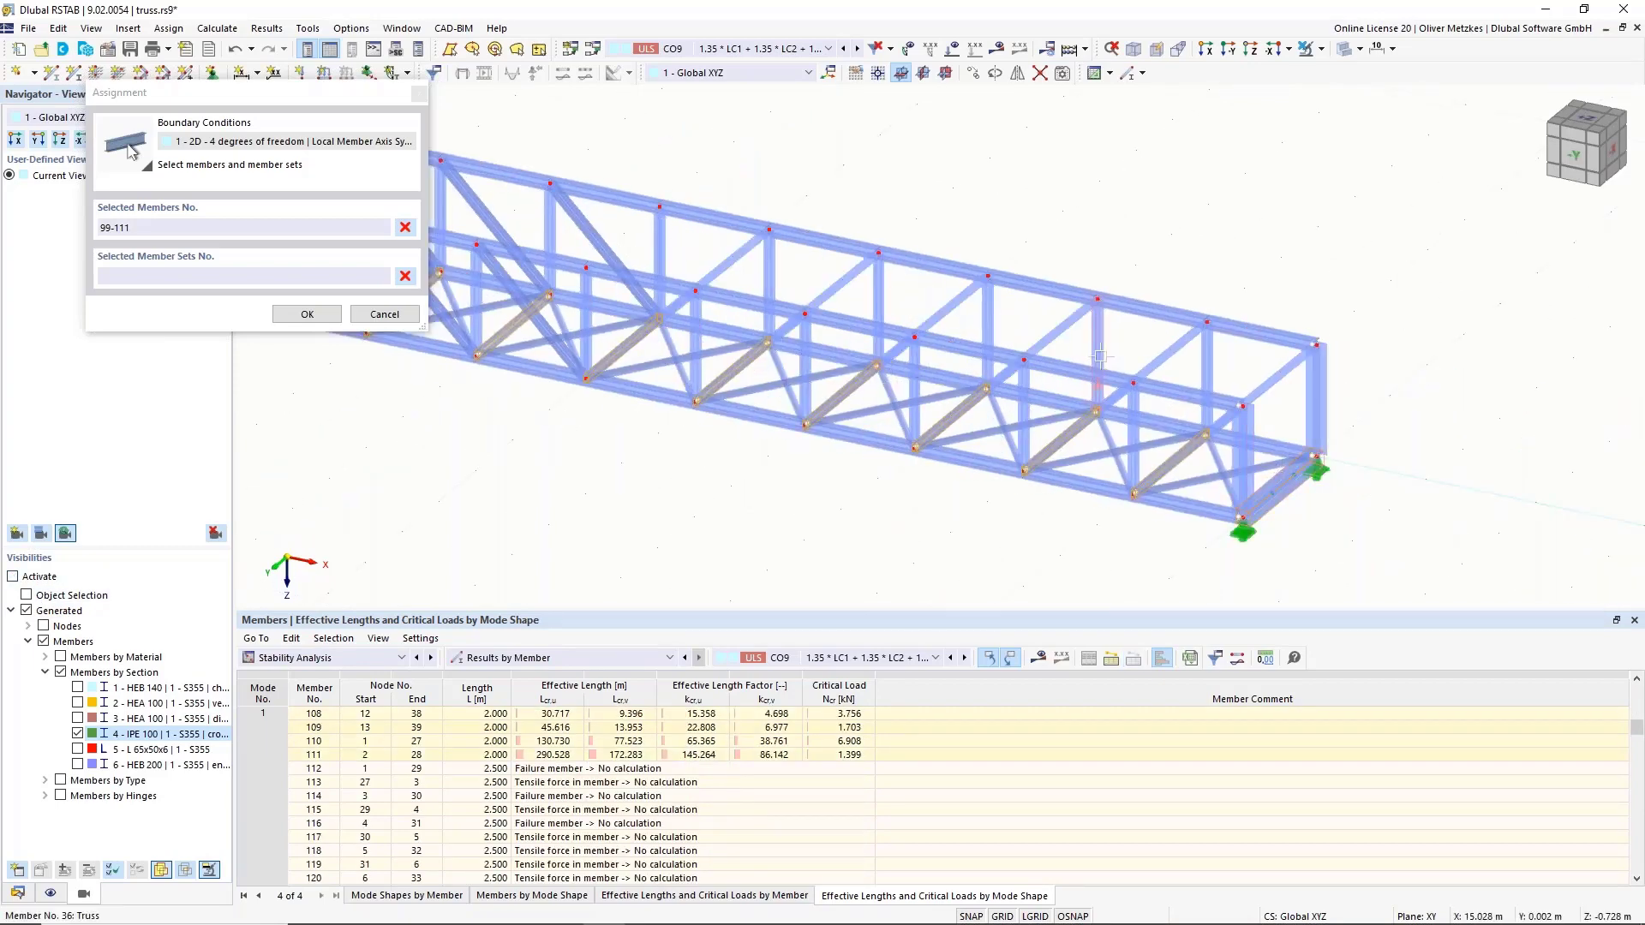
{"action": "left_click", "coordinate": [308, 314]}
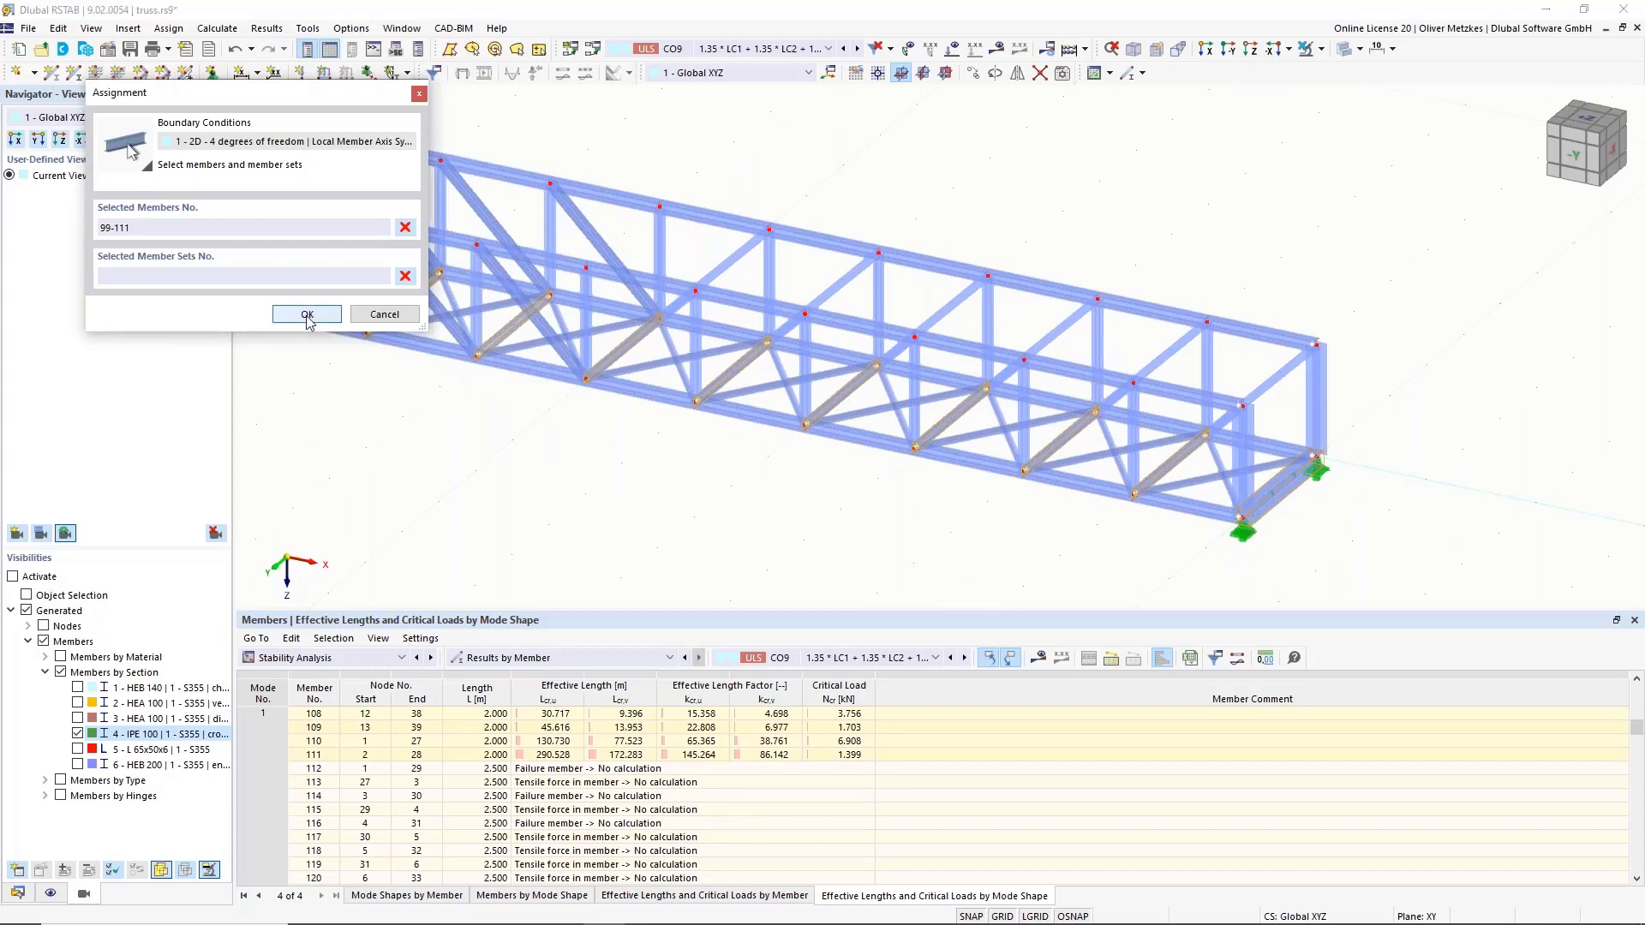
{"action": "left_click", "coordinate": [1112, 801]}
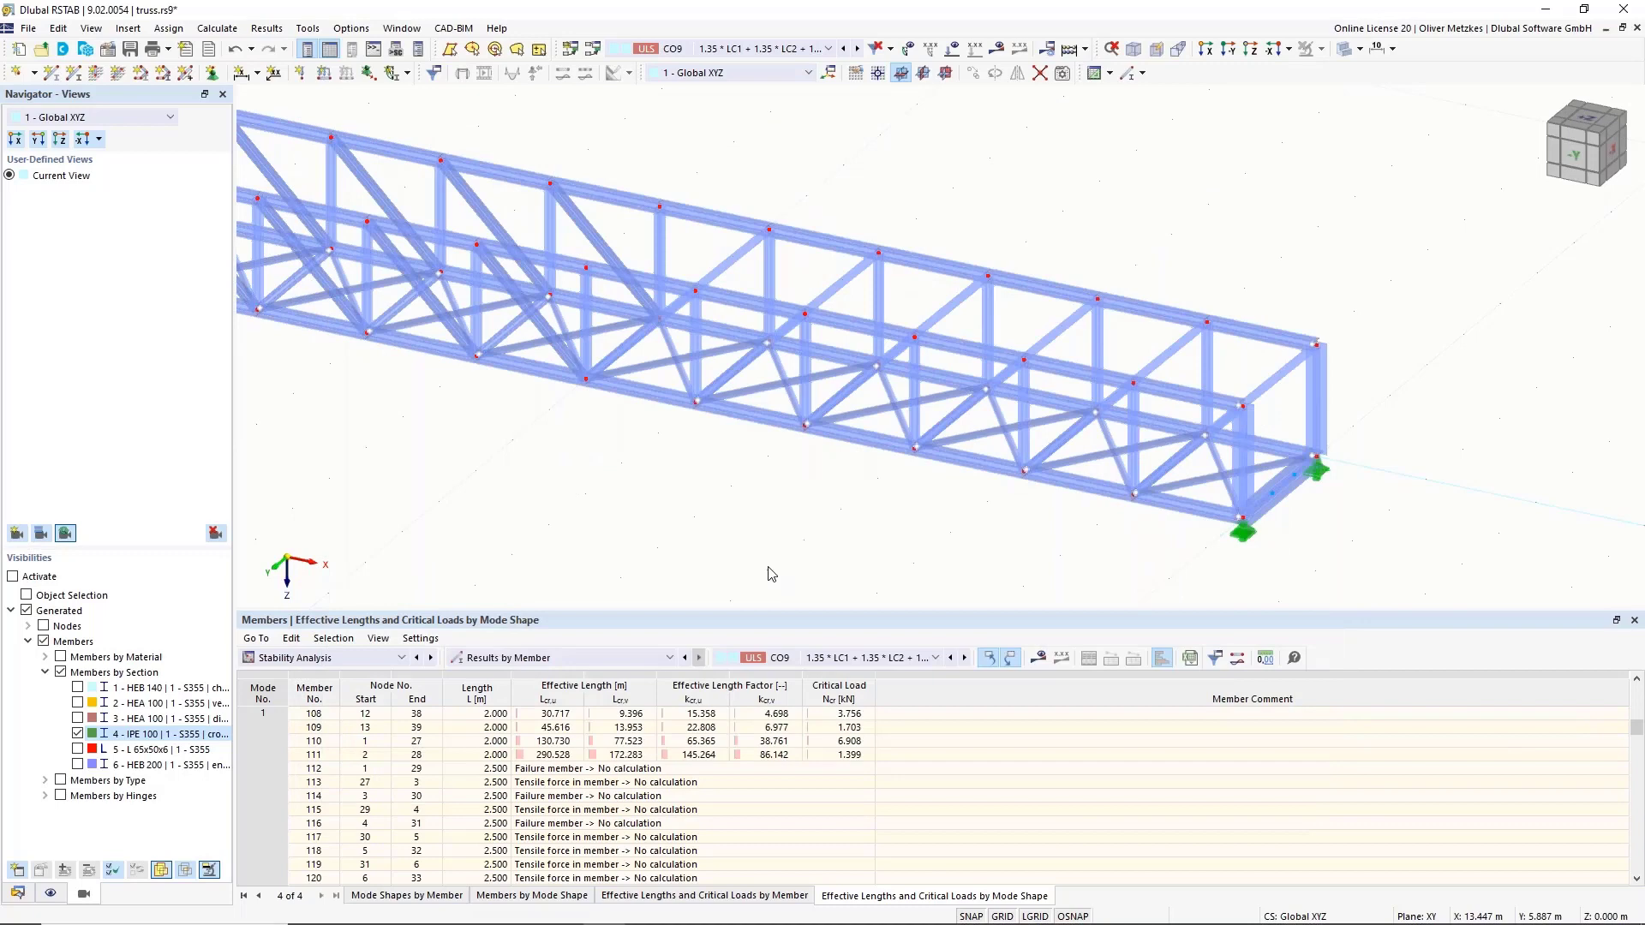
Return to the Data tree, check the load case list, and select member 55 in the -Y view.
{"action": "left_click", "coordinate": [18, 894]}
{"action": "scroll", "coordinate": [318, 614], "scroll_direction": "down", "scroll_amount": 1}
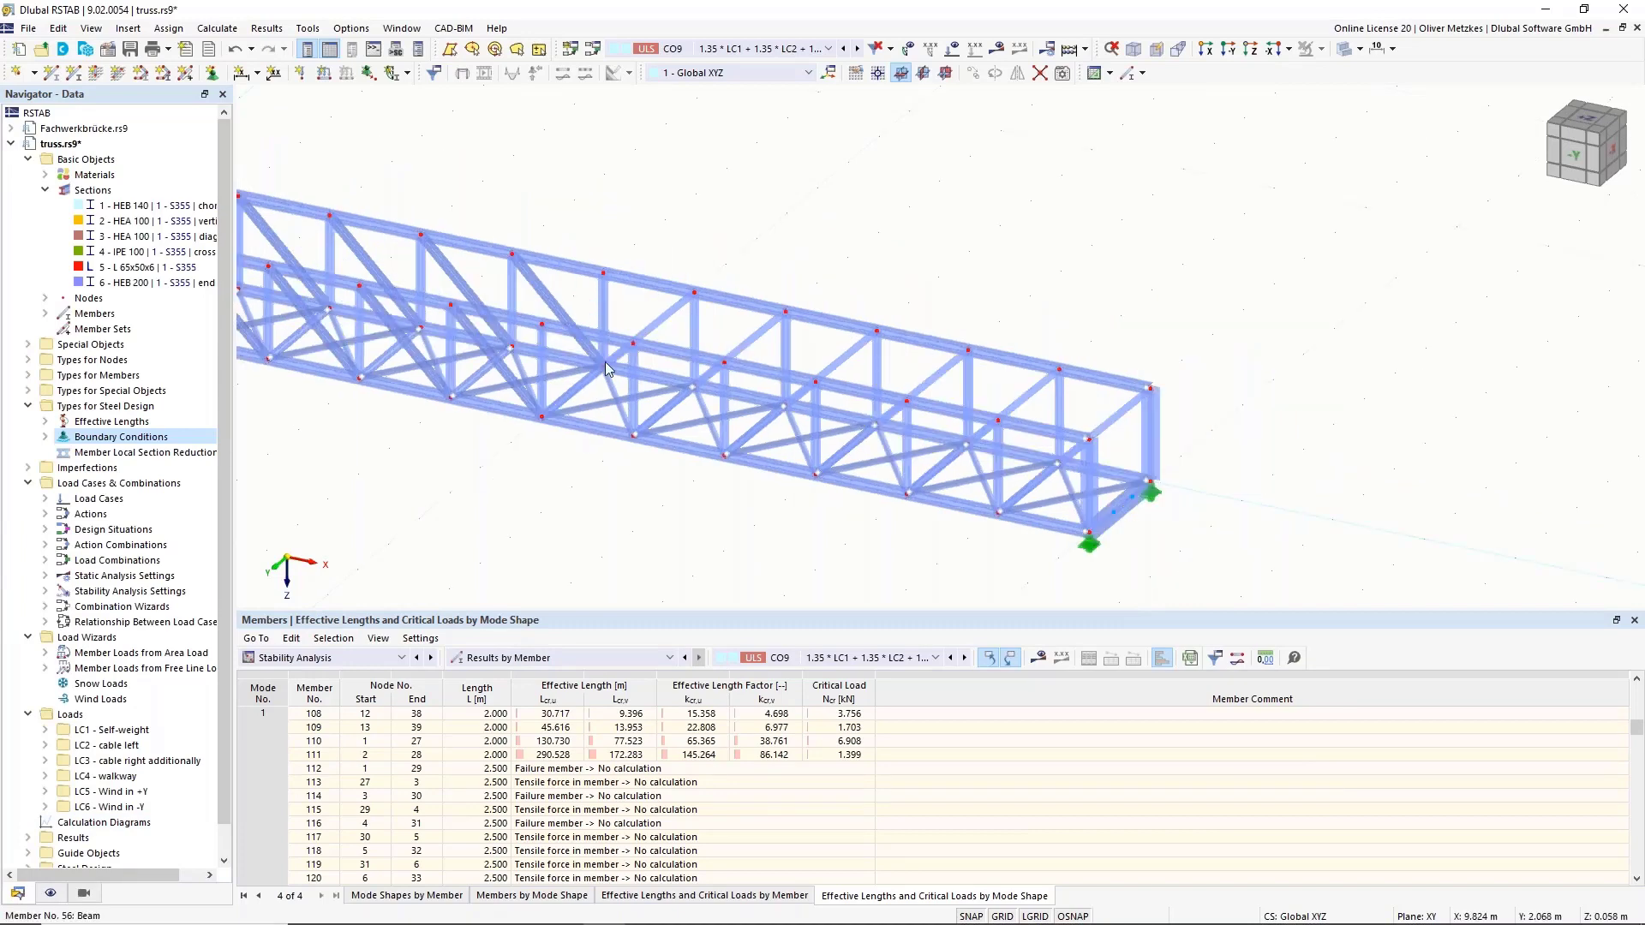
{"action": "left_click", "coordinate": [728, 49]}
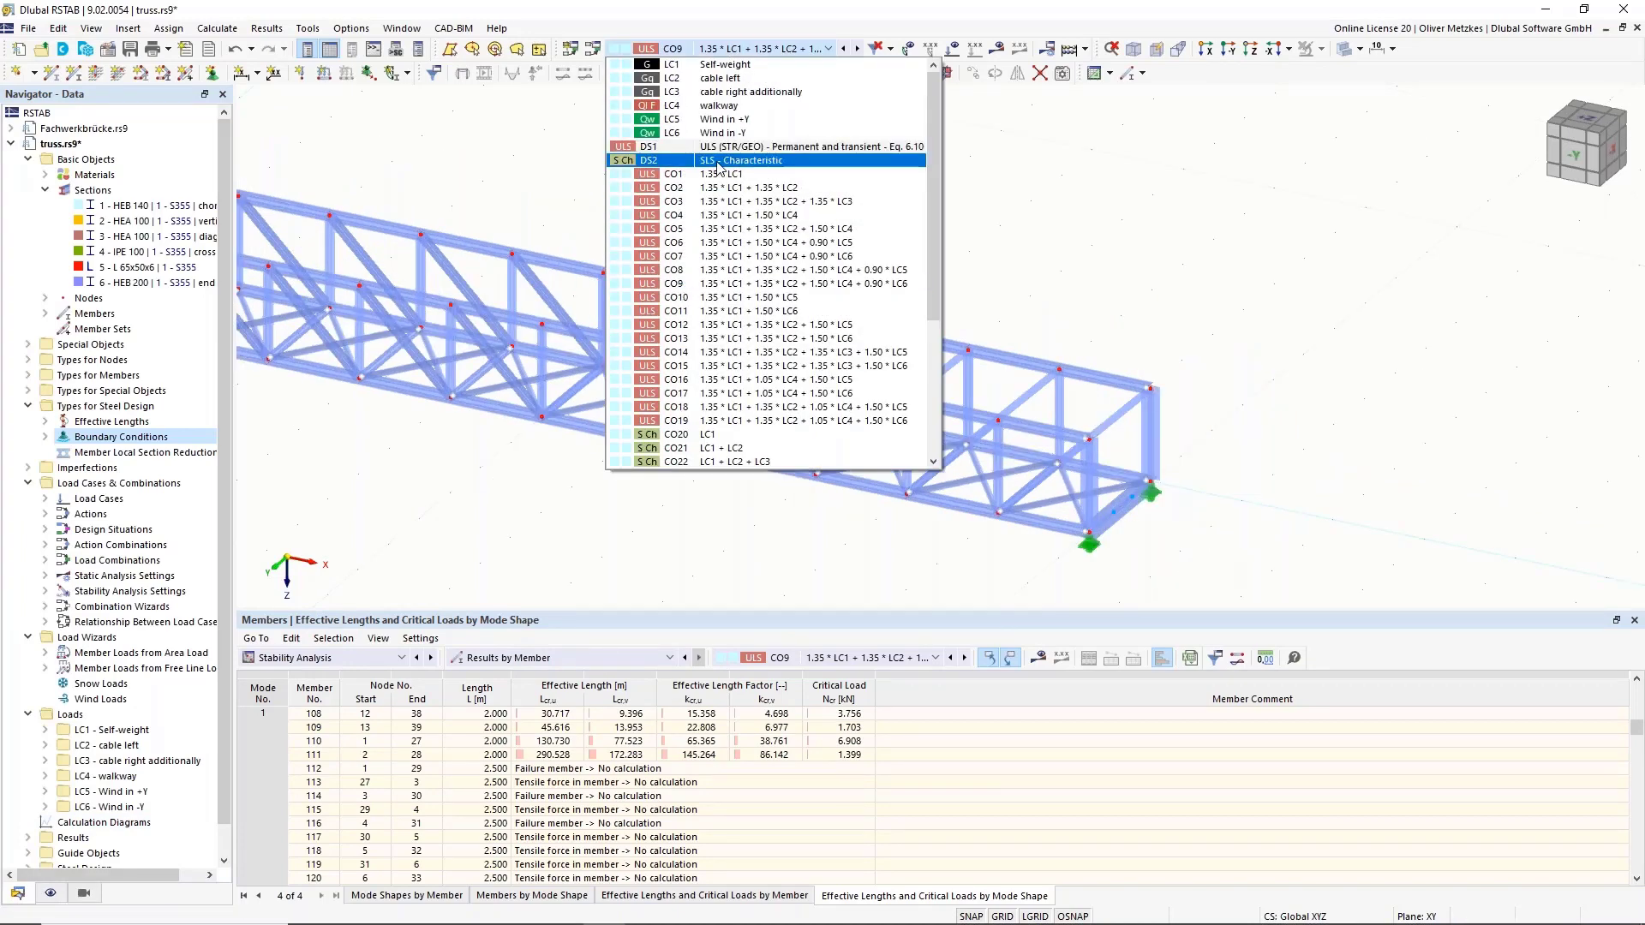
{"action": "scroll", "coordinate": [507, 156], "scroll_direction": "down", "scroll_amount": 3}
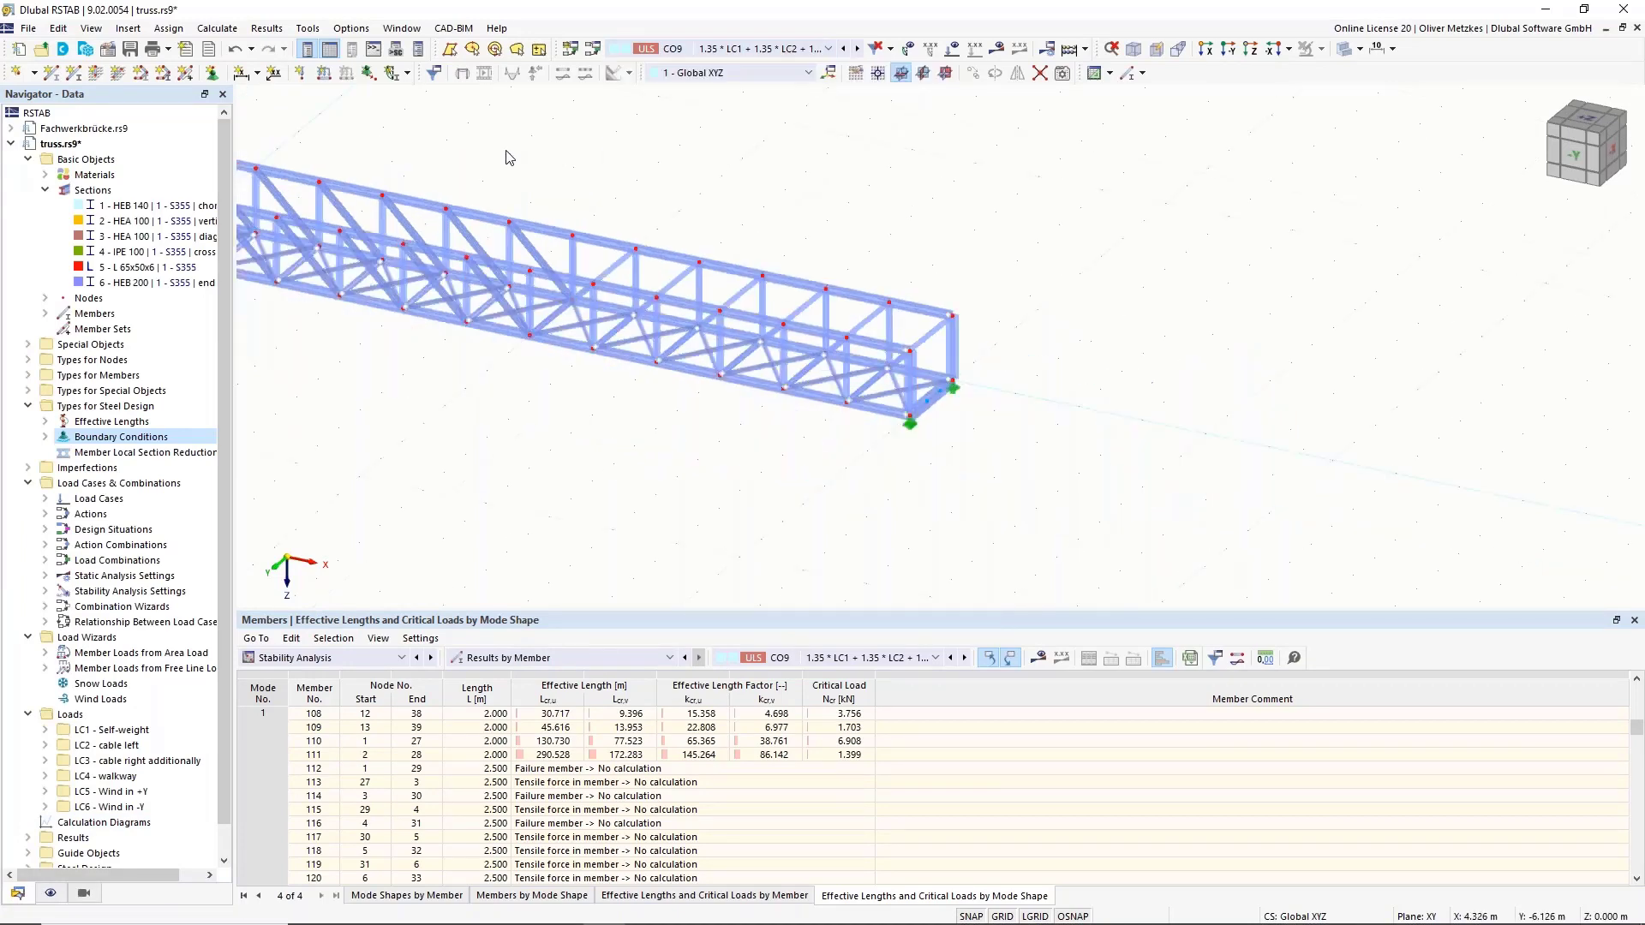
{"action": "middle_click_drag", "start_coordinate": [554, 315], "coordinate": [841, 339]}
{"action": "scroll", "coordinate": [761, 357], "scroll_direction": "up", "scroll_amount": 2}
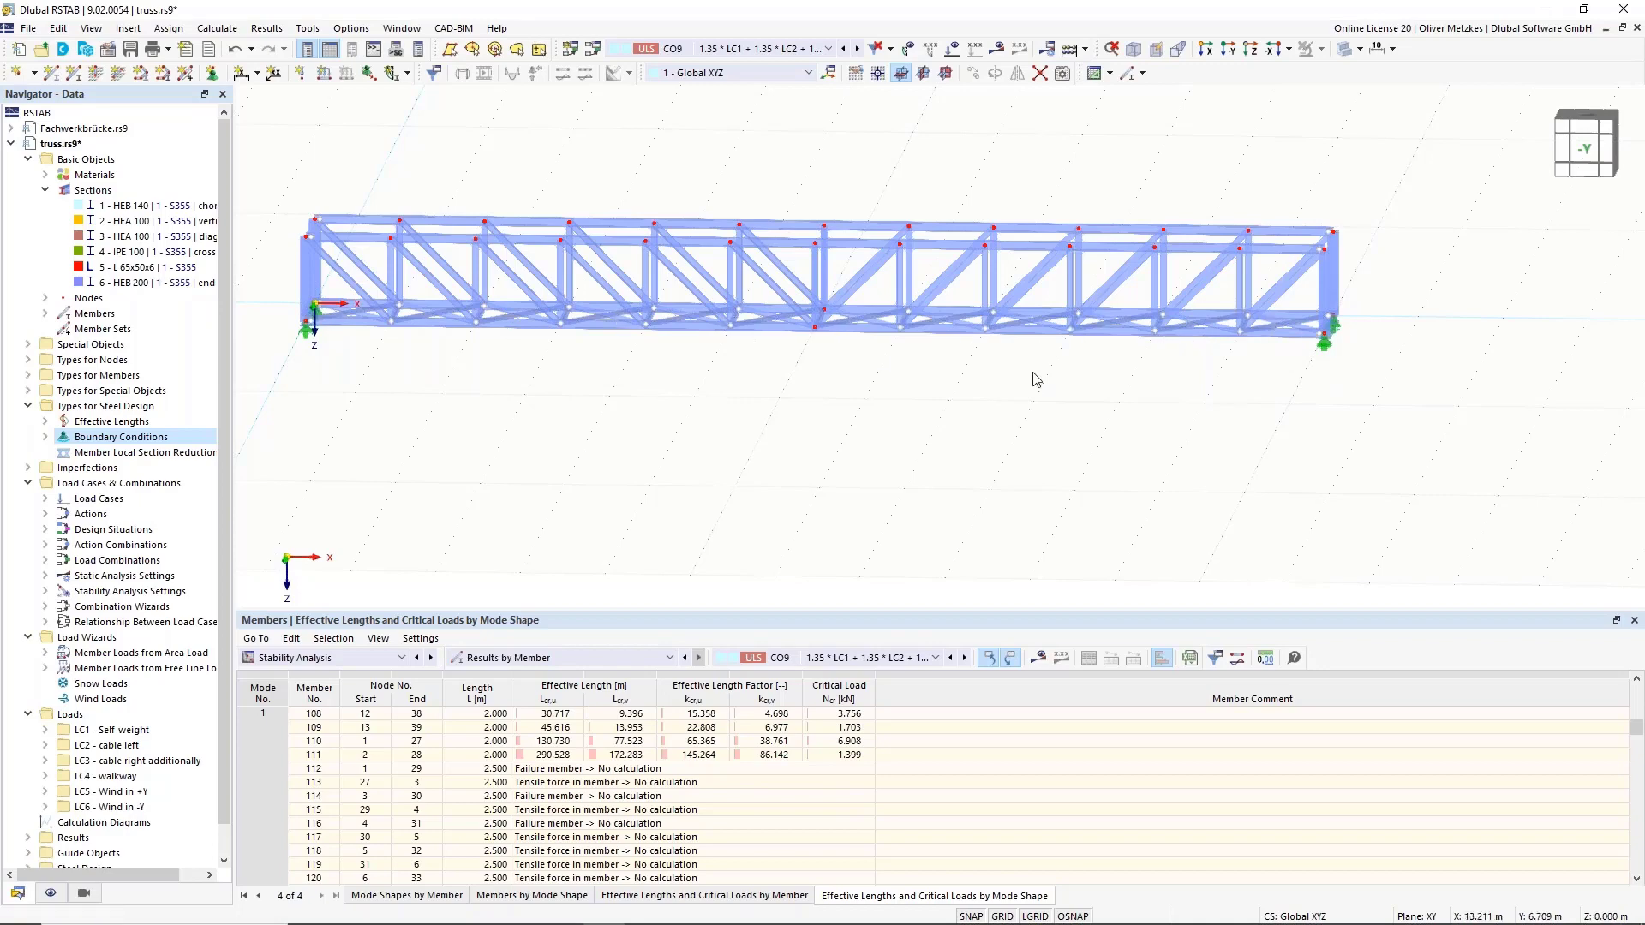
{"action": "left_click", "coordinate": [780, 327]}
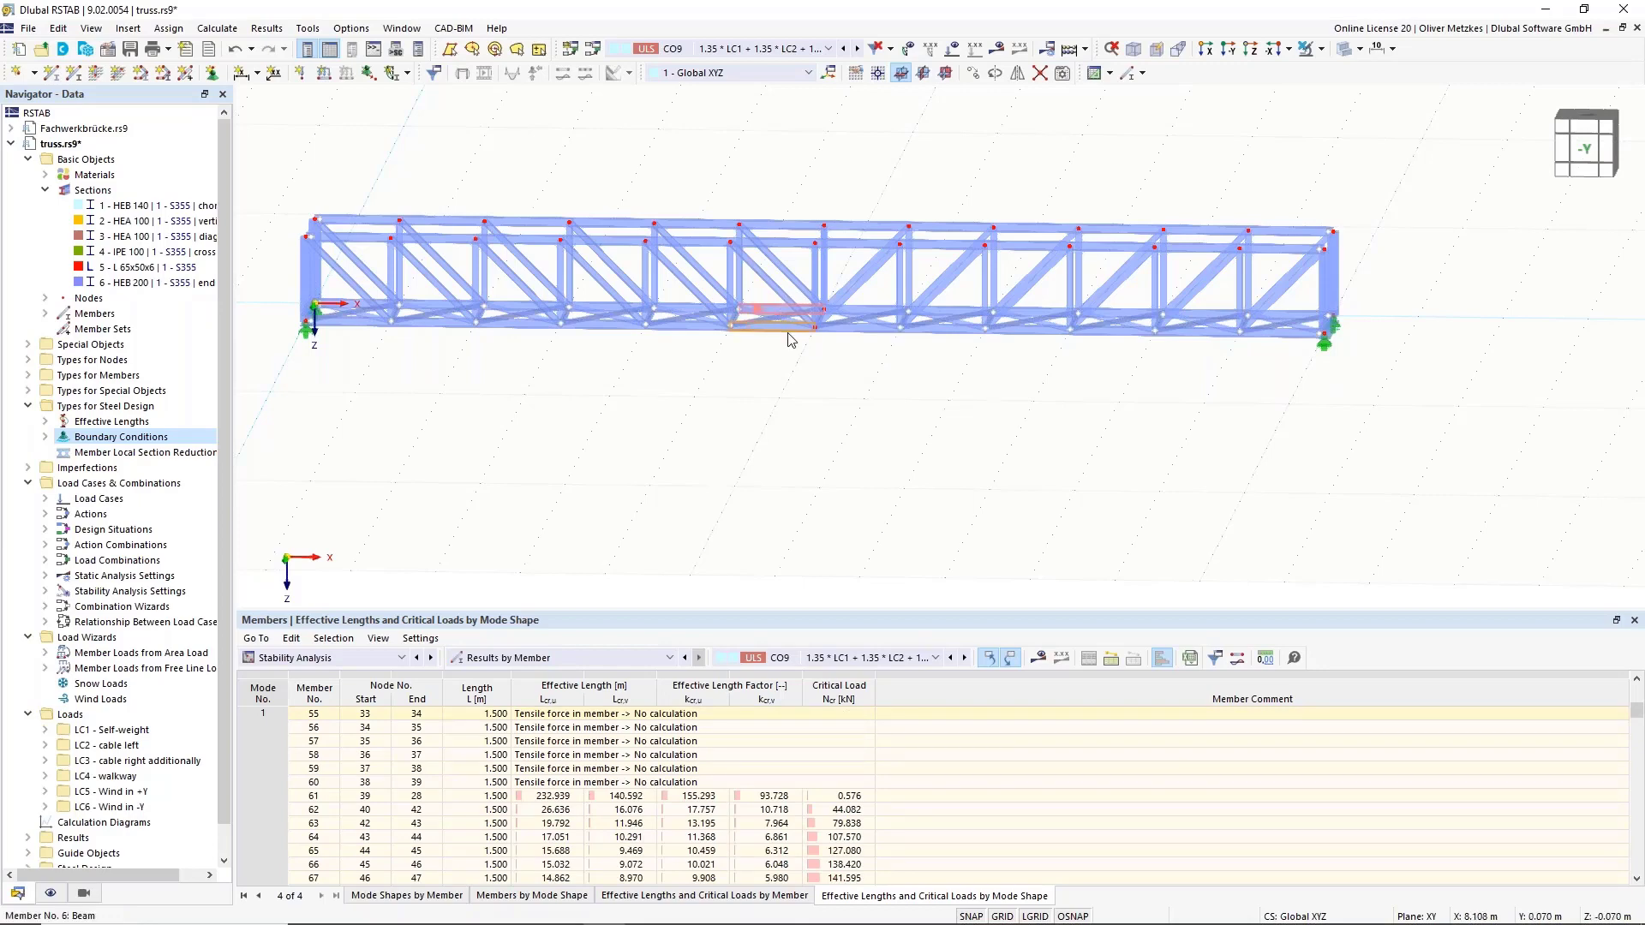
Edit members 6 and 55, enabling user-defined z- and y-axis segment lengths.
{"action": "right_click", "coordinate": [792, 329]}
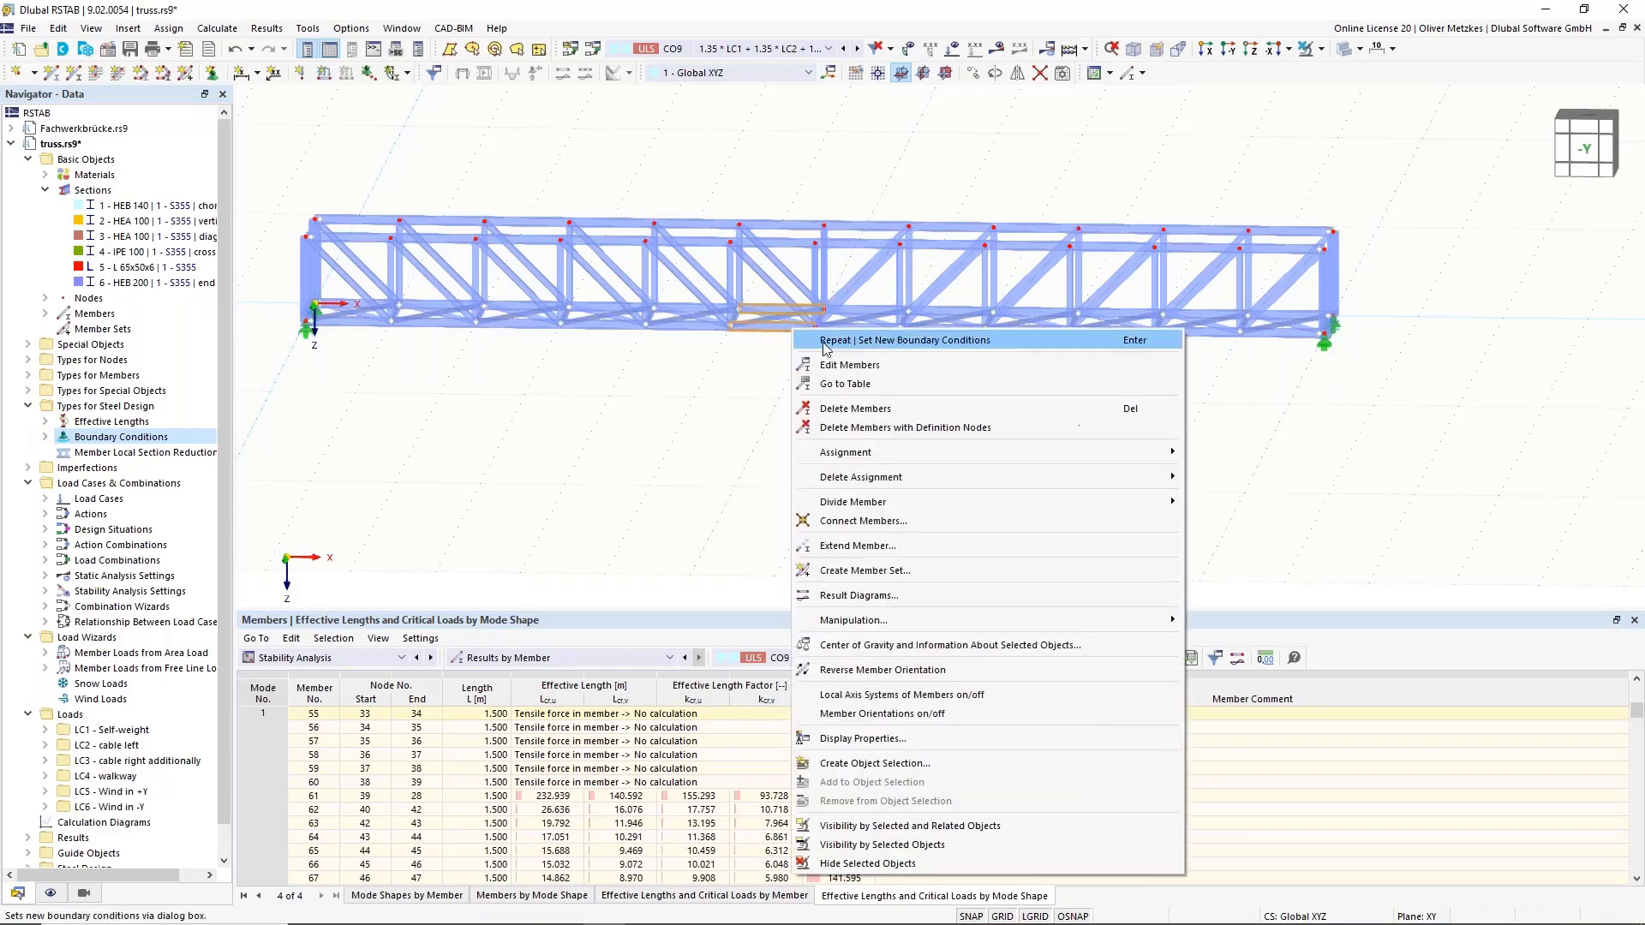
{"action": "left_click", "coordinate": [872, 368]}
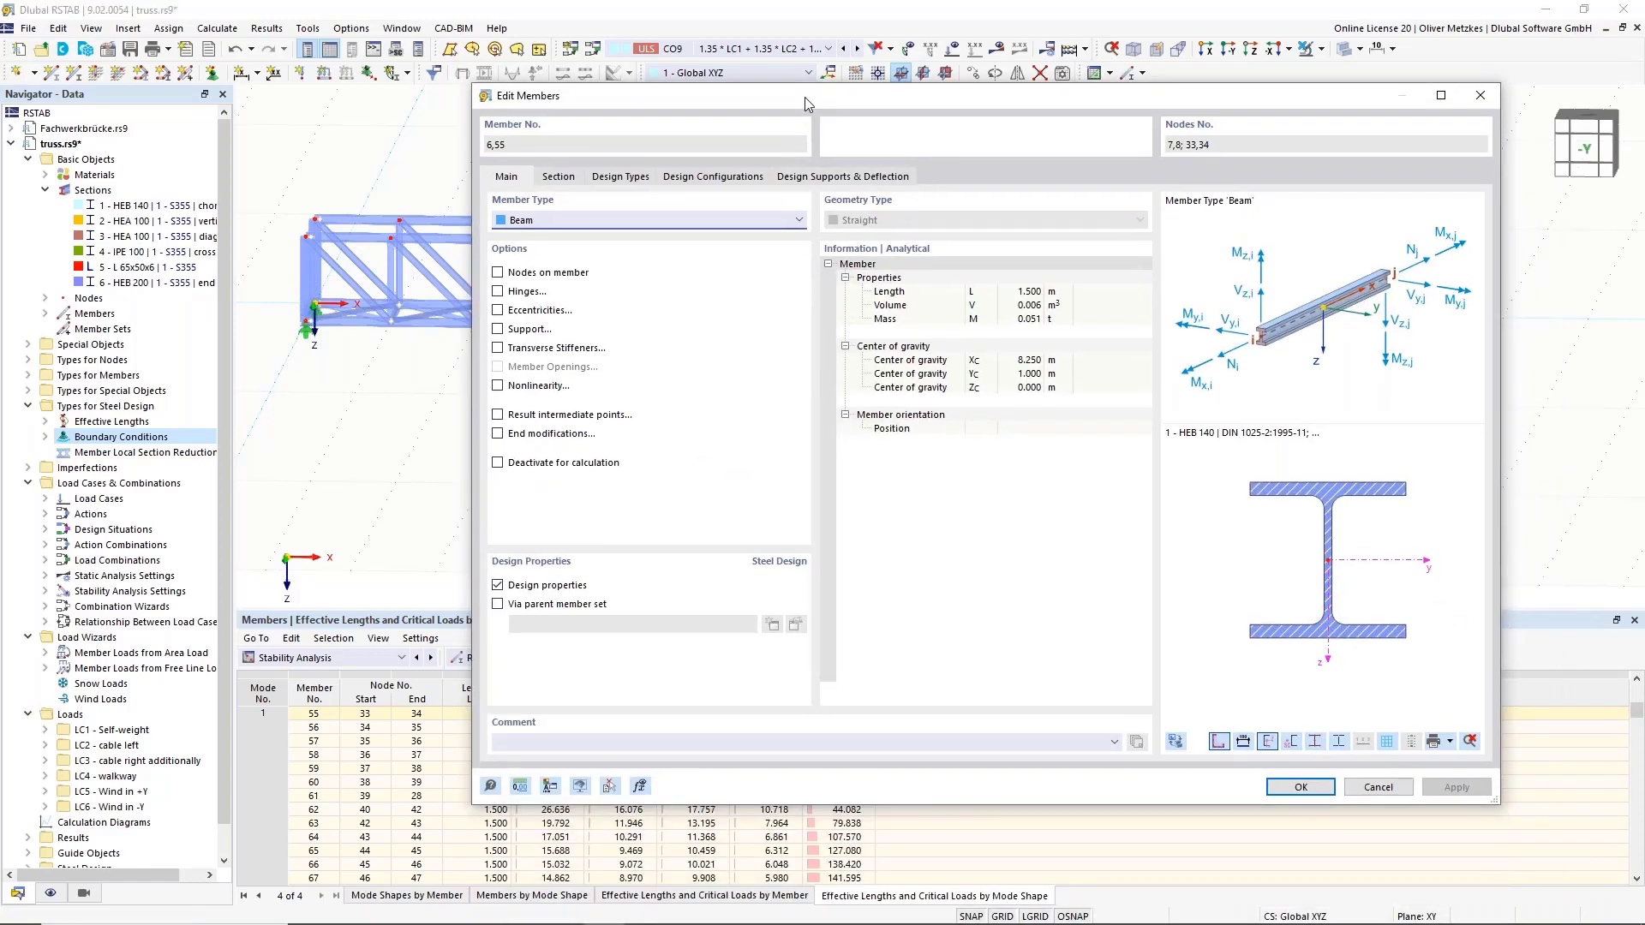
{"action": "left_click", "coordinate": [842, 177]}
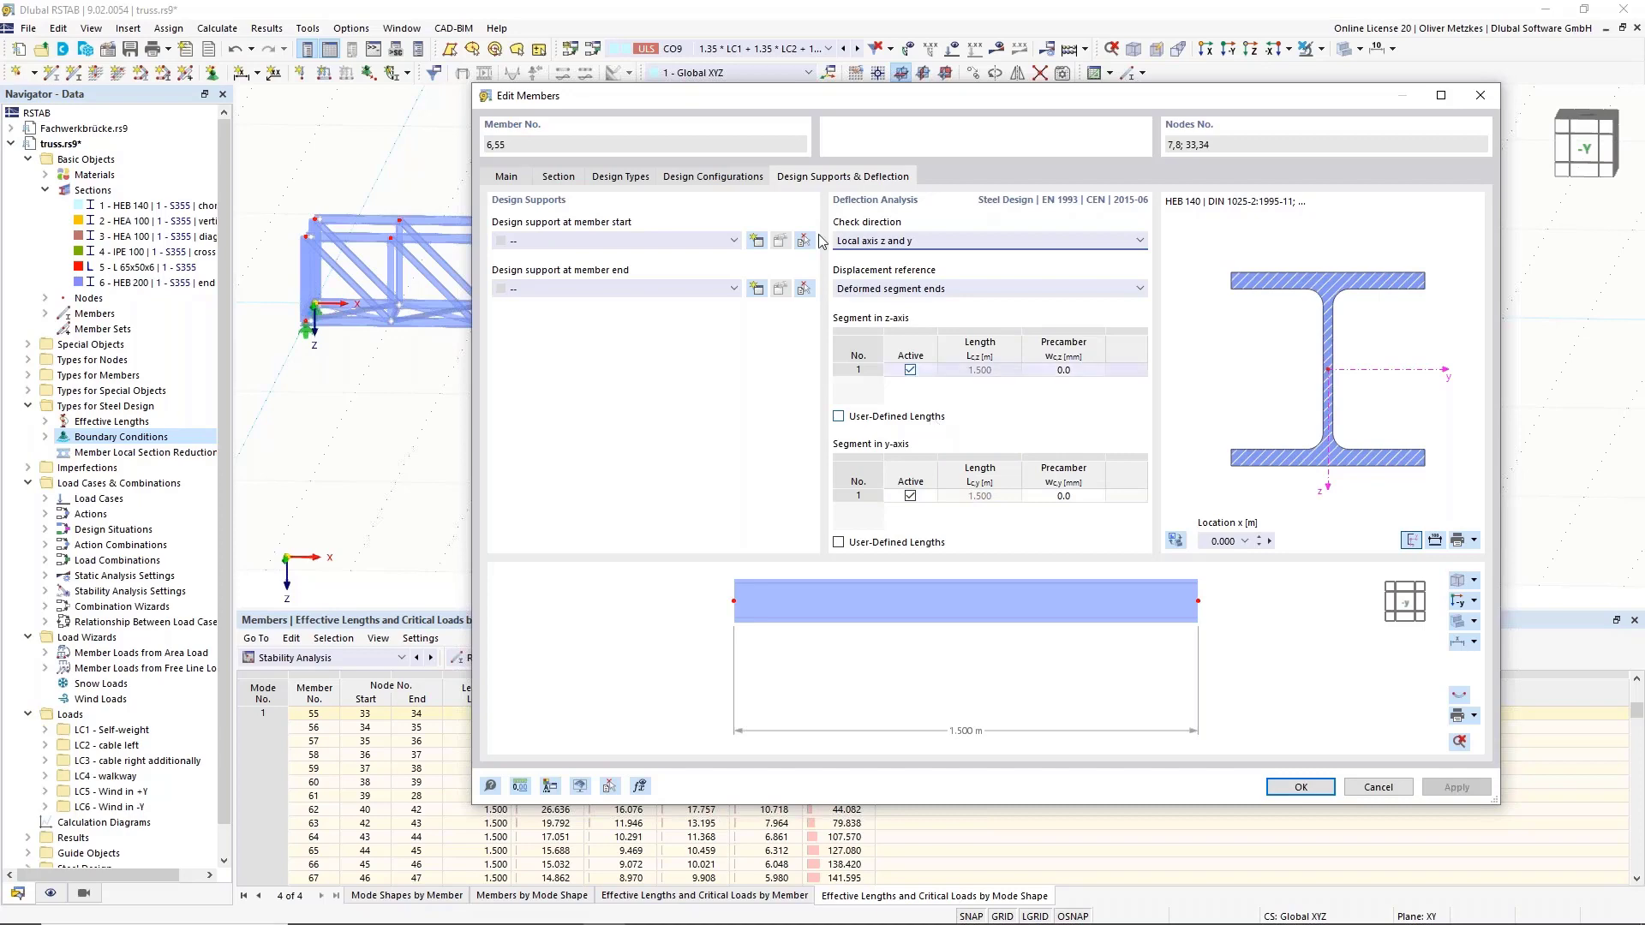
{"action": "left_click_drag", "start_coordinate": [802, 95], "coordinate": [778, 464]}
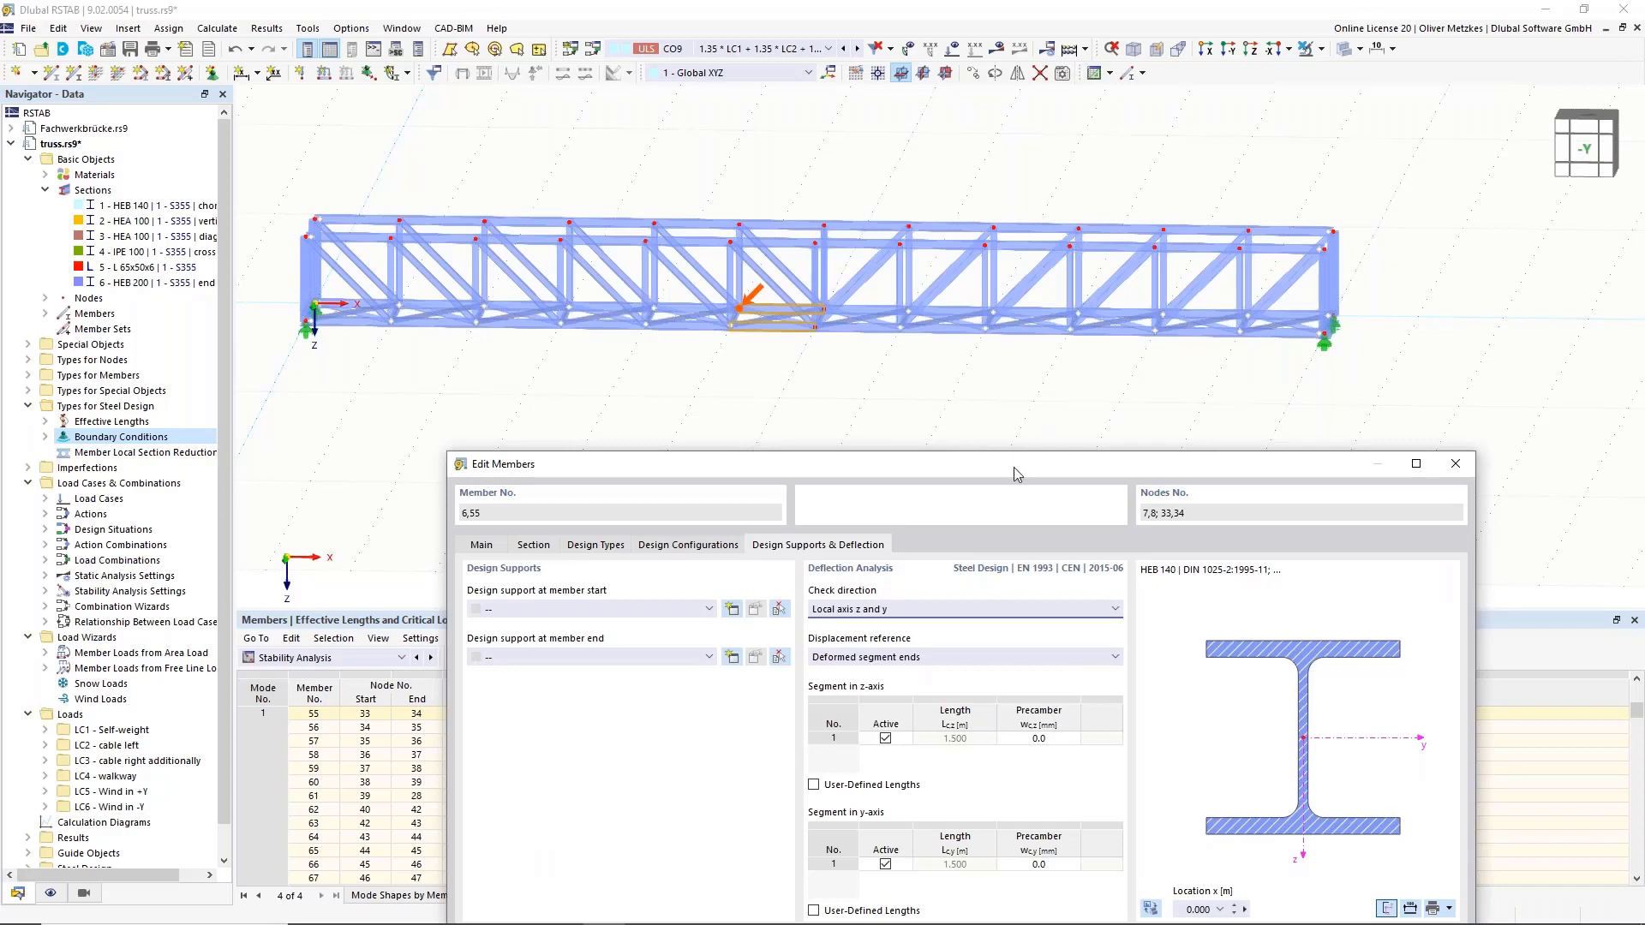
{"action": "left_click_drag", "start_coordinate": [1014, 464], "coordinate": [1015, 326]}
{"action": "left_click", "coordinate": [851, 648]}
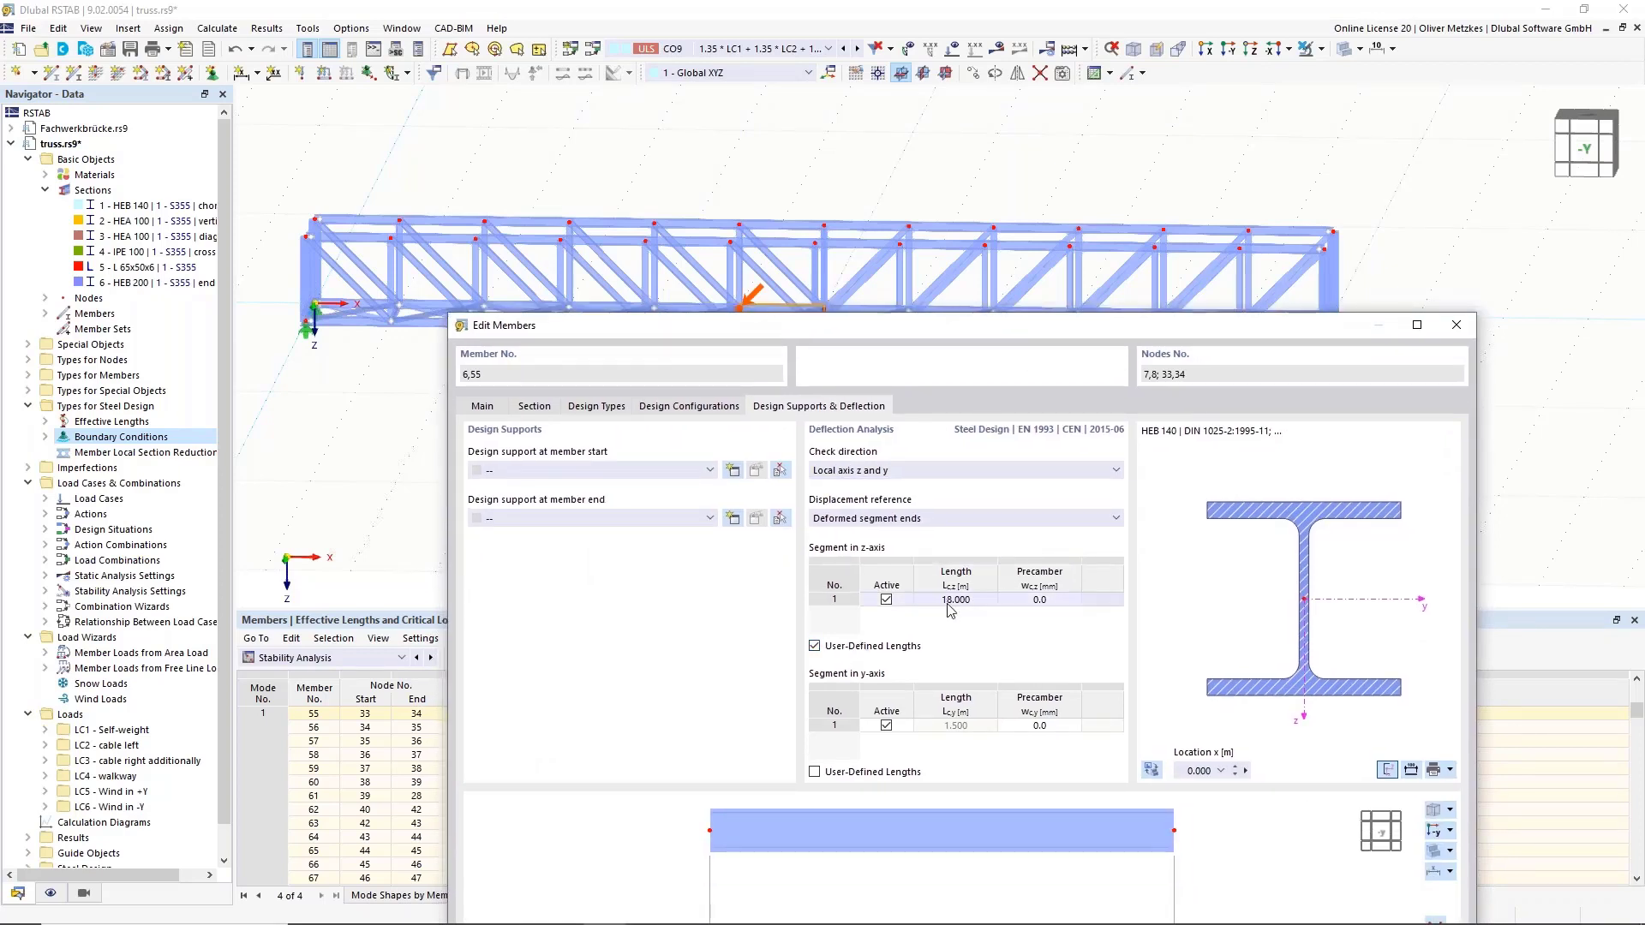
{"action": "left_click", "coordinate": [848, 773]}
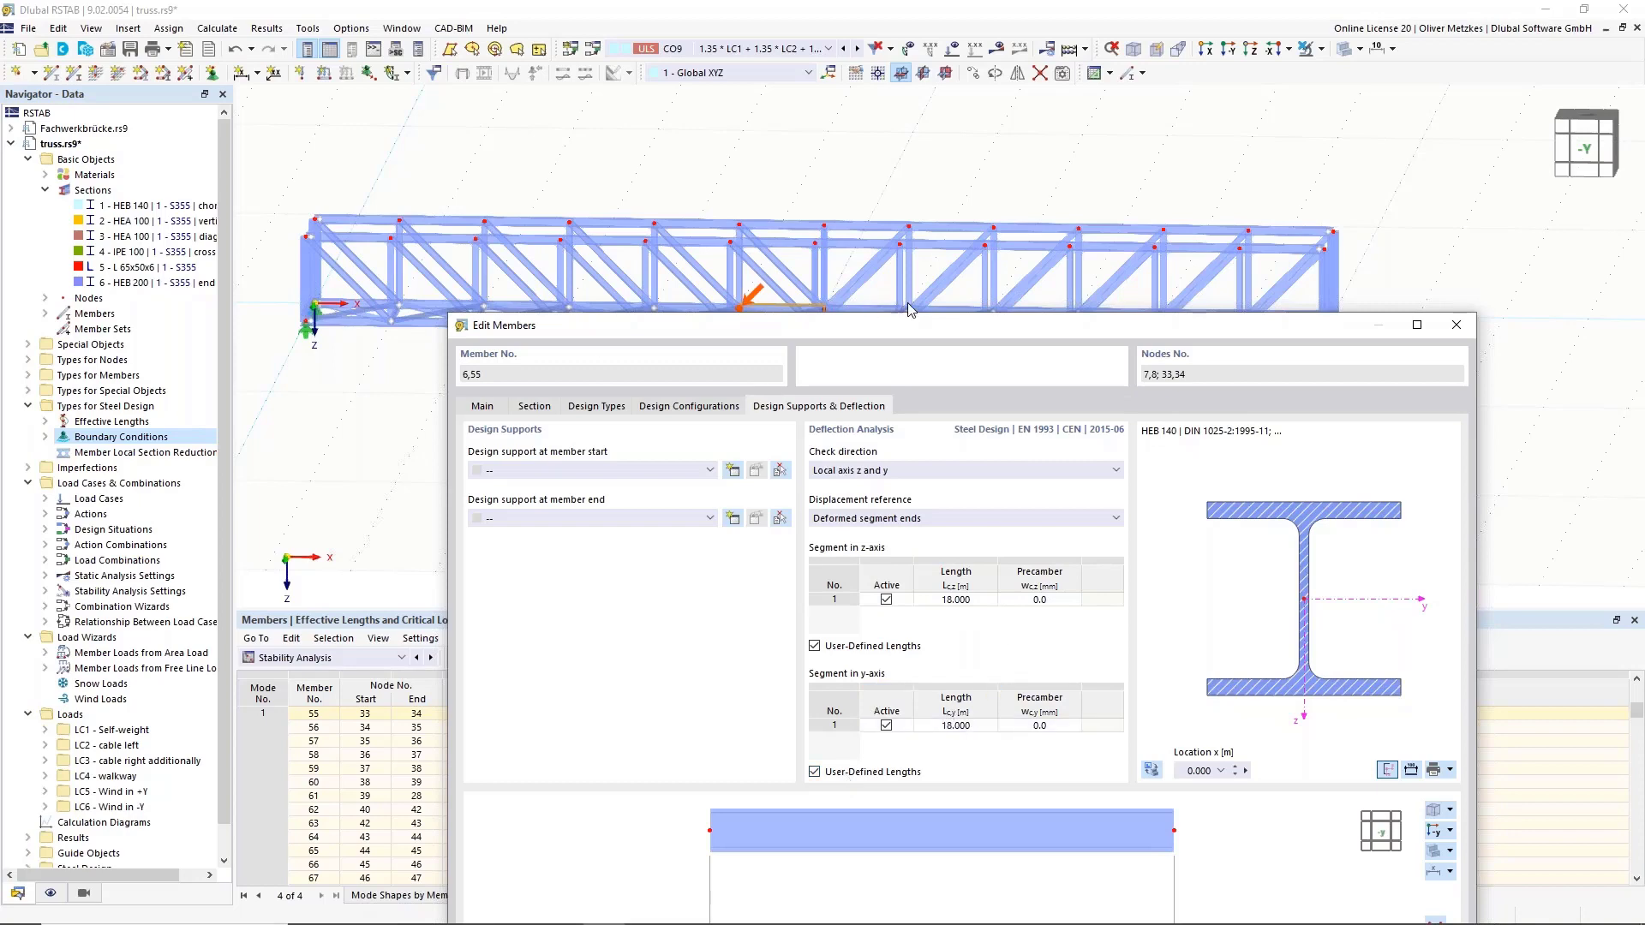
Show the members' design configuration assignments, all '1 - Default'.
{"action": "left_click_drag", "start_coordinate": [951, 326], "coordinate": [910, 390]}
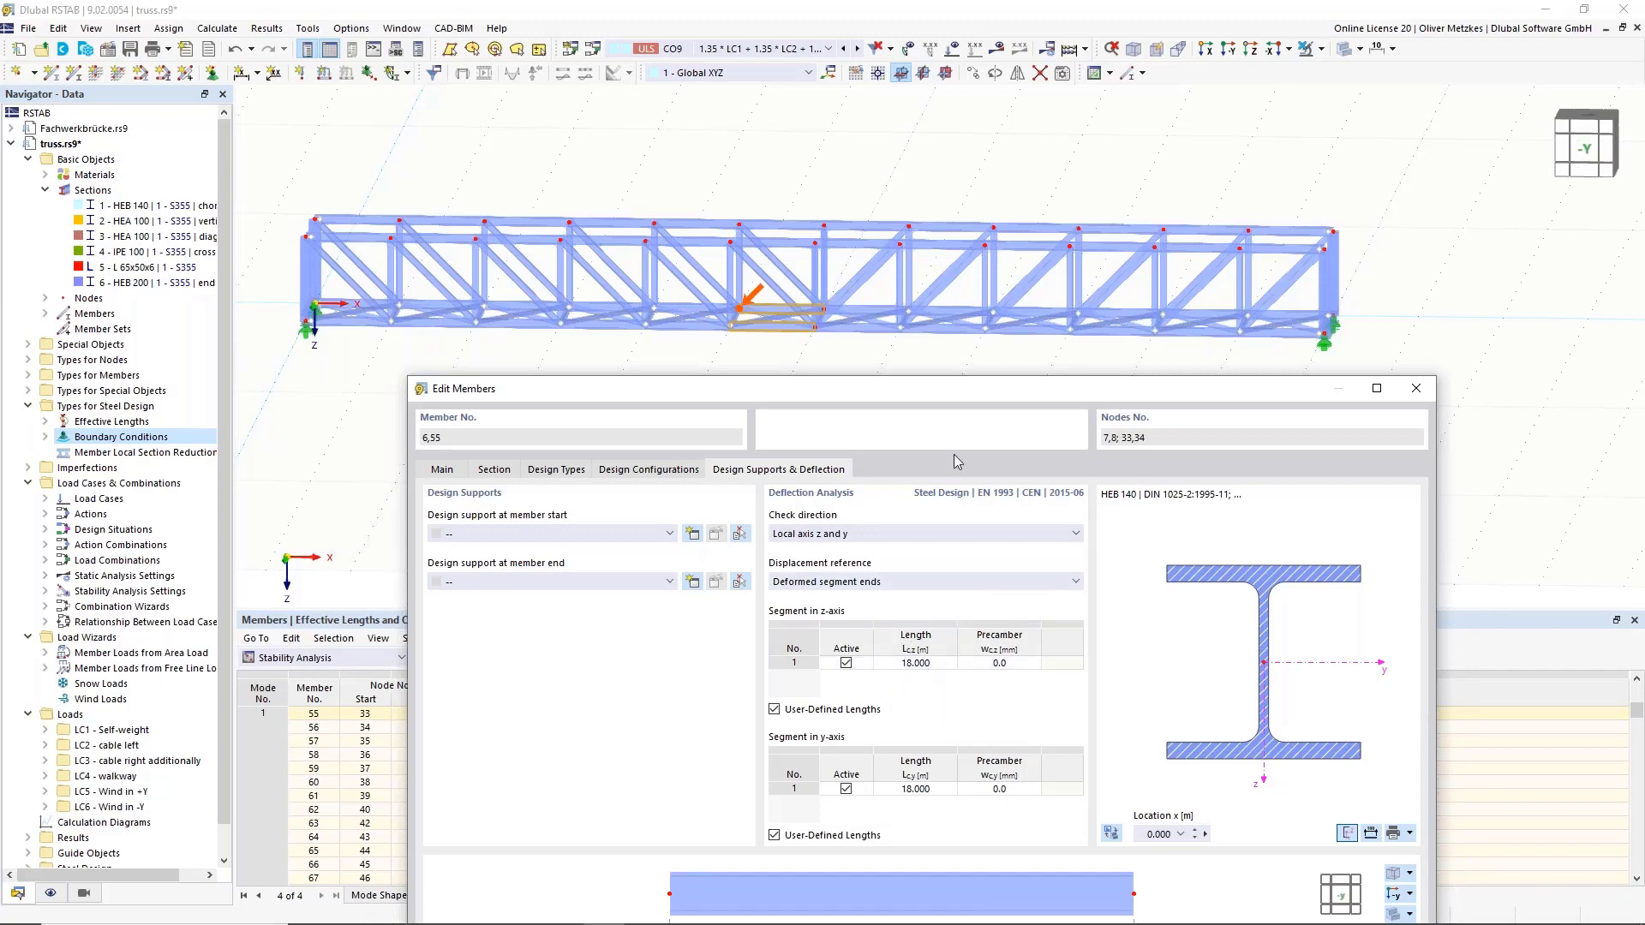
{"action": "left_click_drag", "start_coordinate": [954, 389], "coordinate": [1061, 354]}
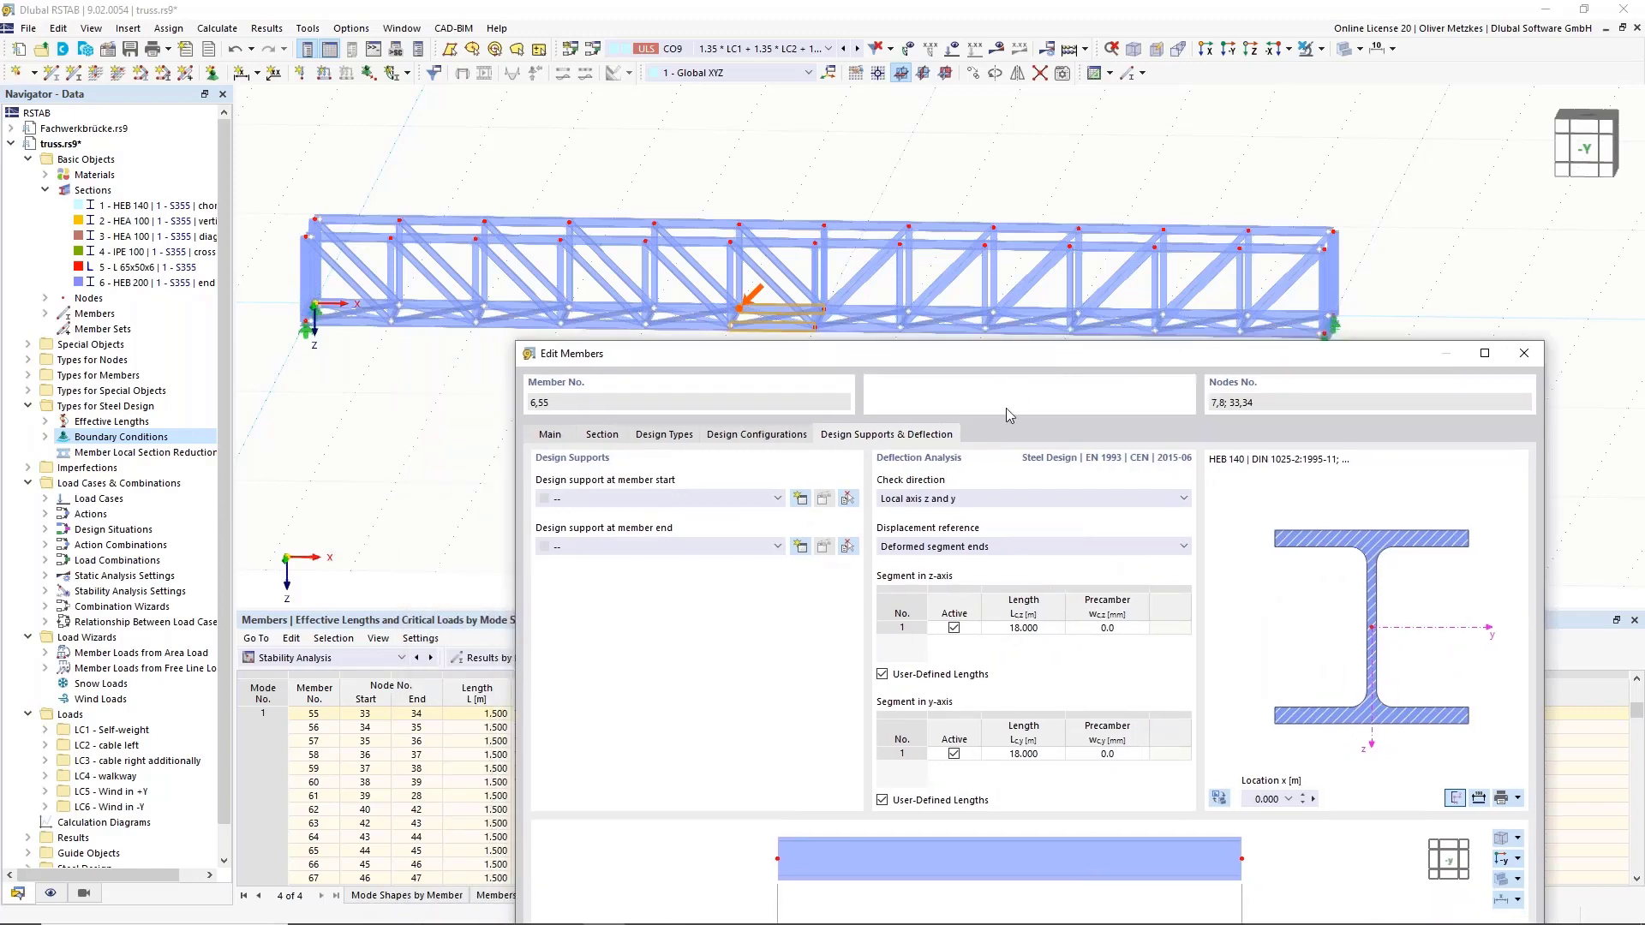
{"action": "left_click", "coordinate": [757, 434]}
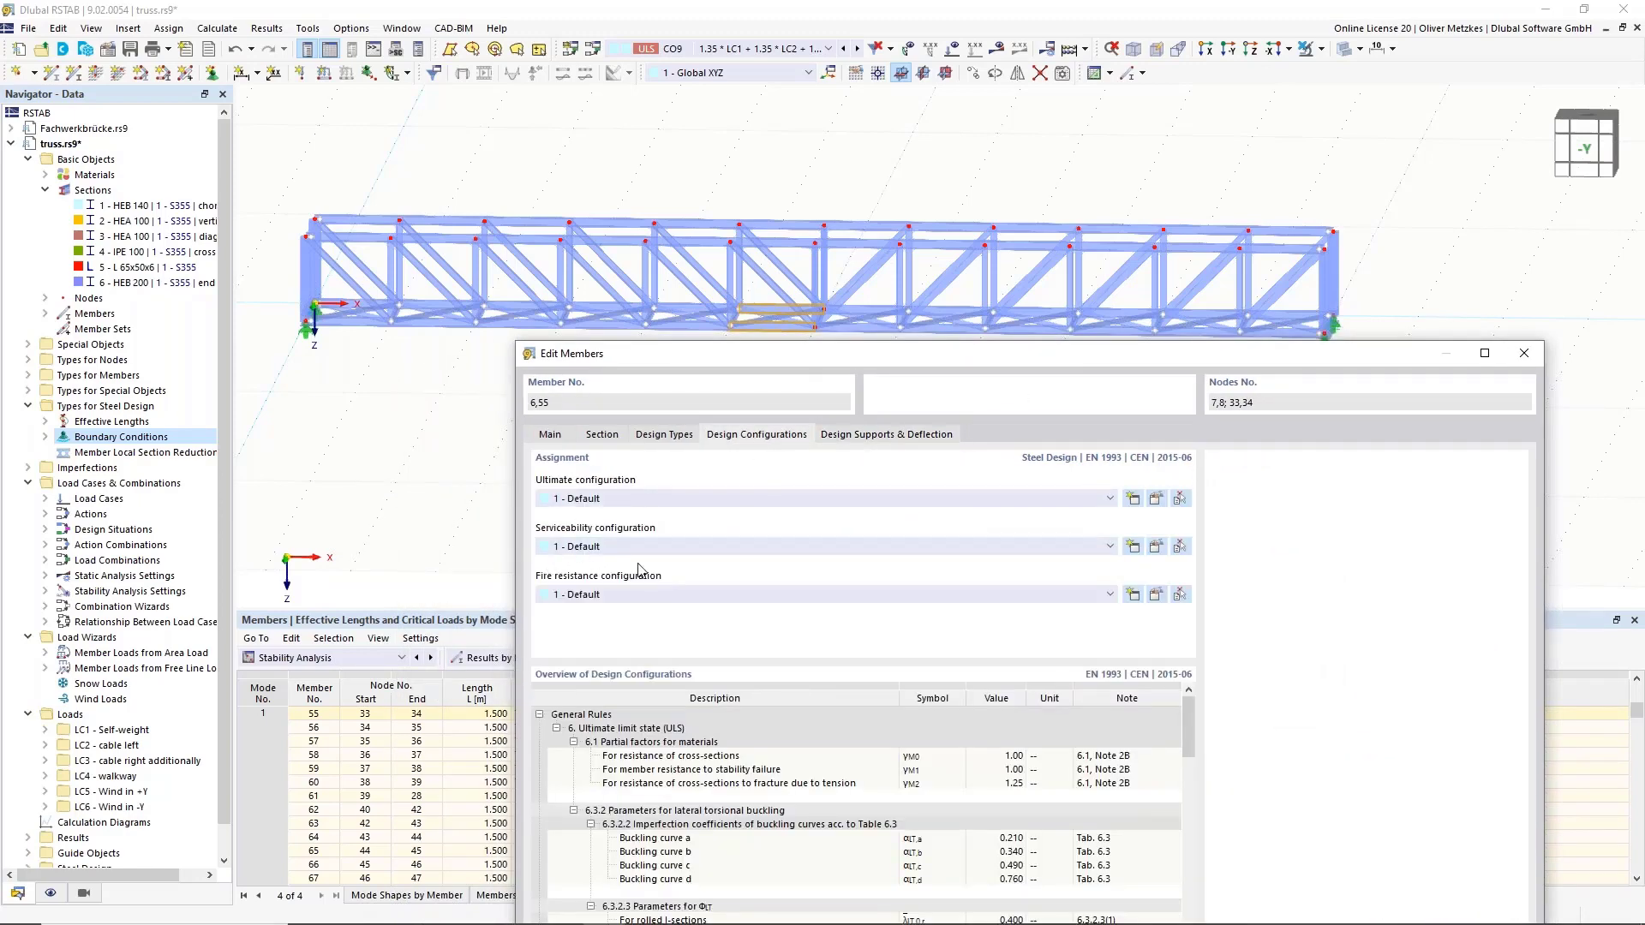
Set the Default serviceability configuration's characteristic beam limit to L/200.
{"action": "left_click", "coordinate": [1156, 547]}
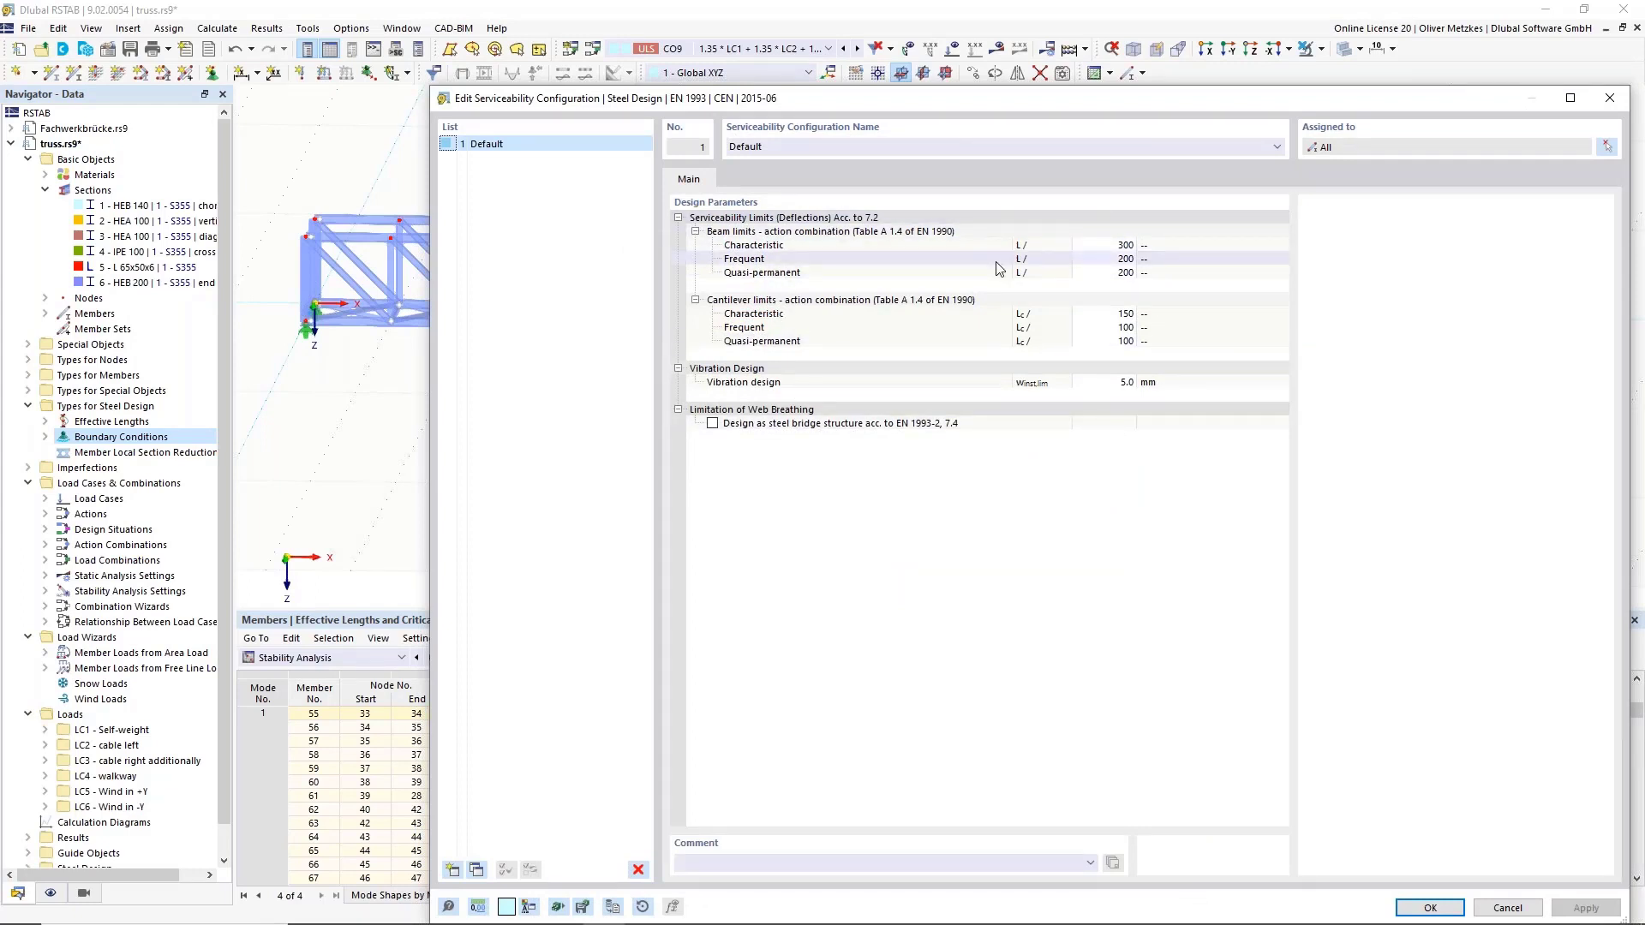
{"action": "left_click", "coordinate": [1105, 245]}
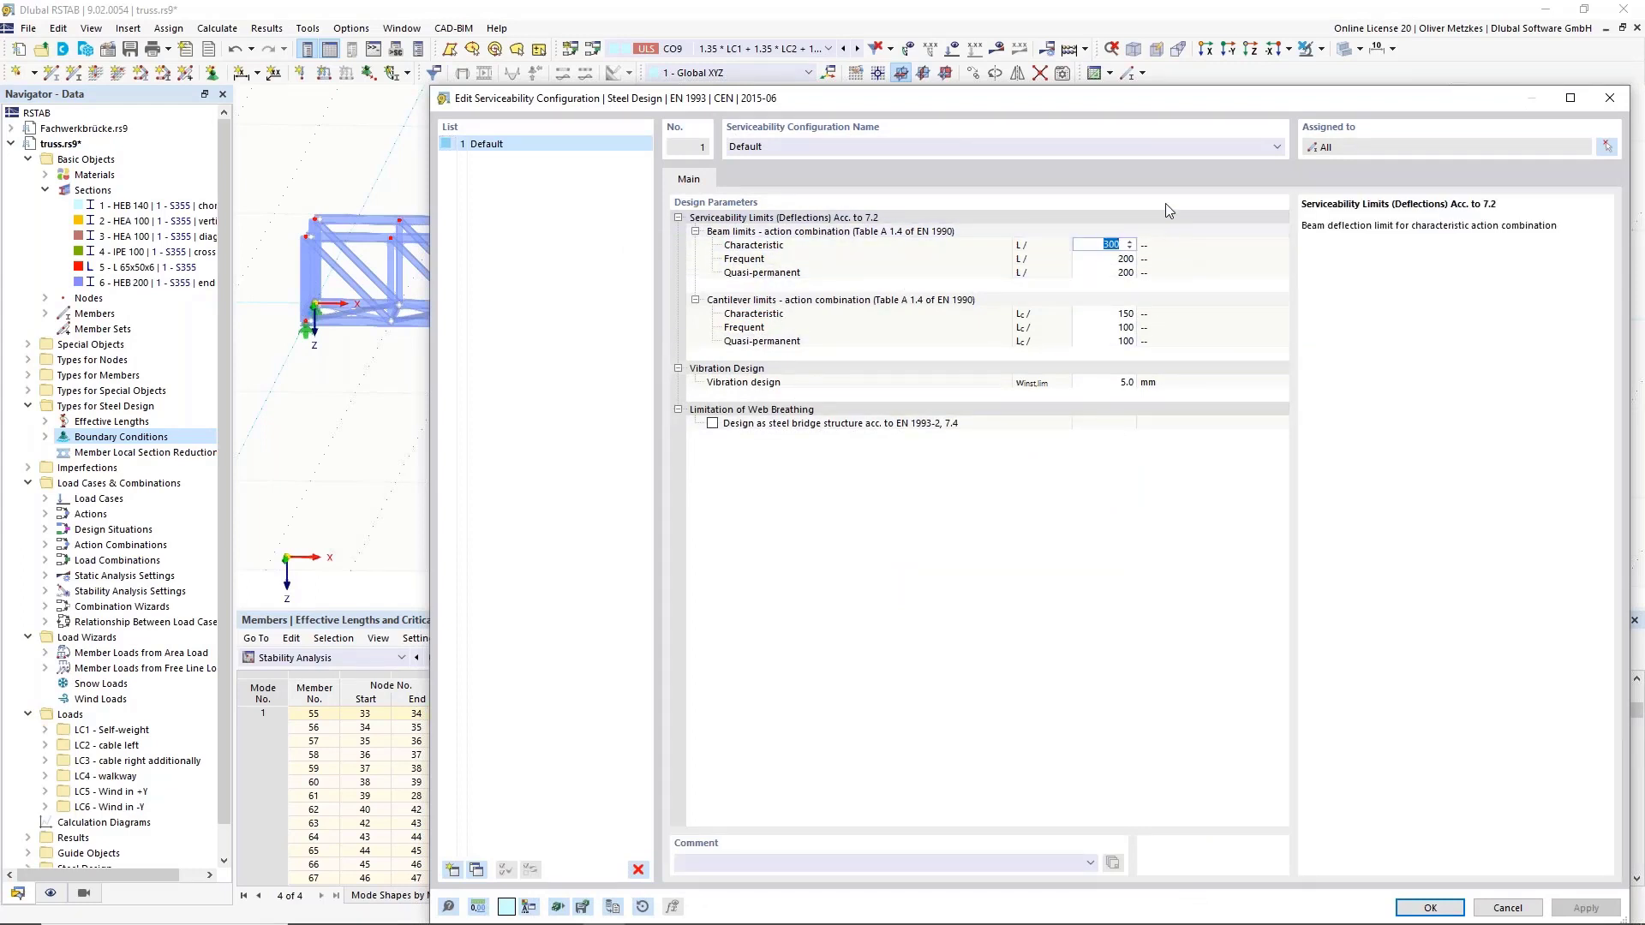
{"action": "type", "text": "200"}
{"action": "key", "text": "Tab"}
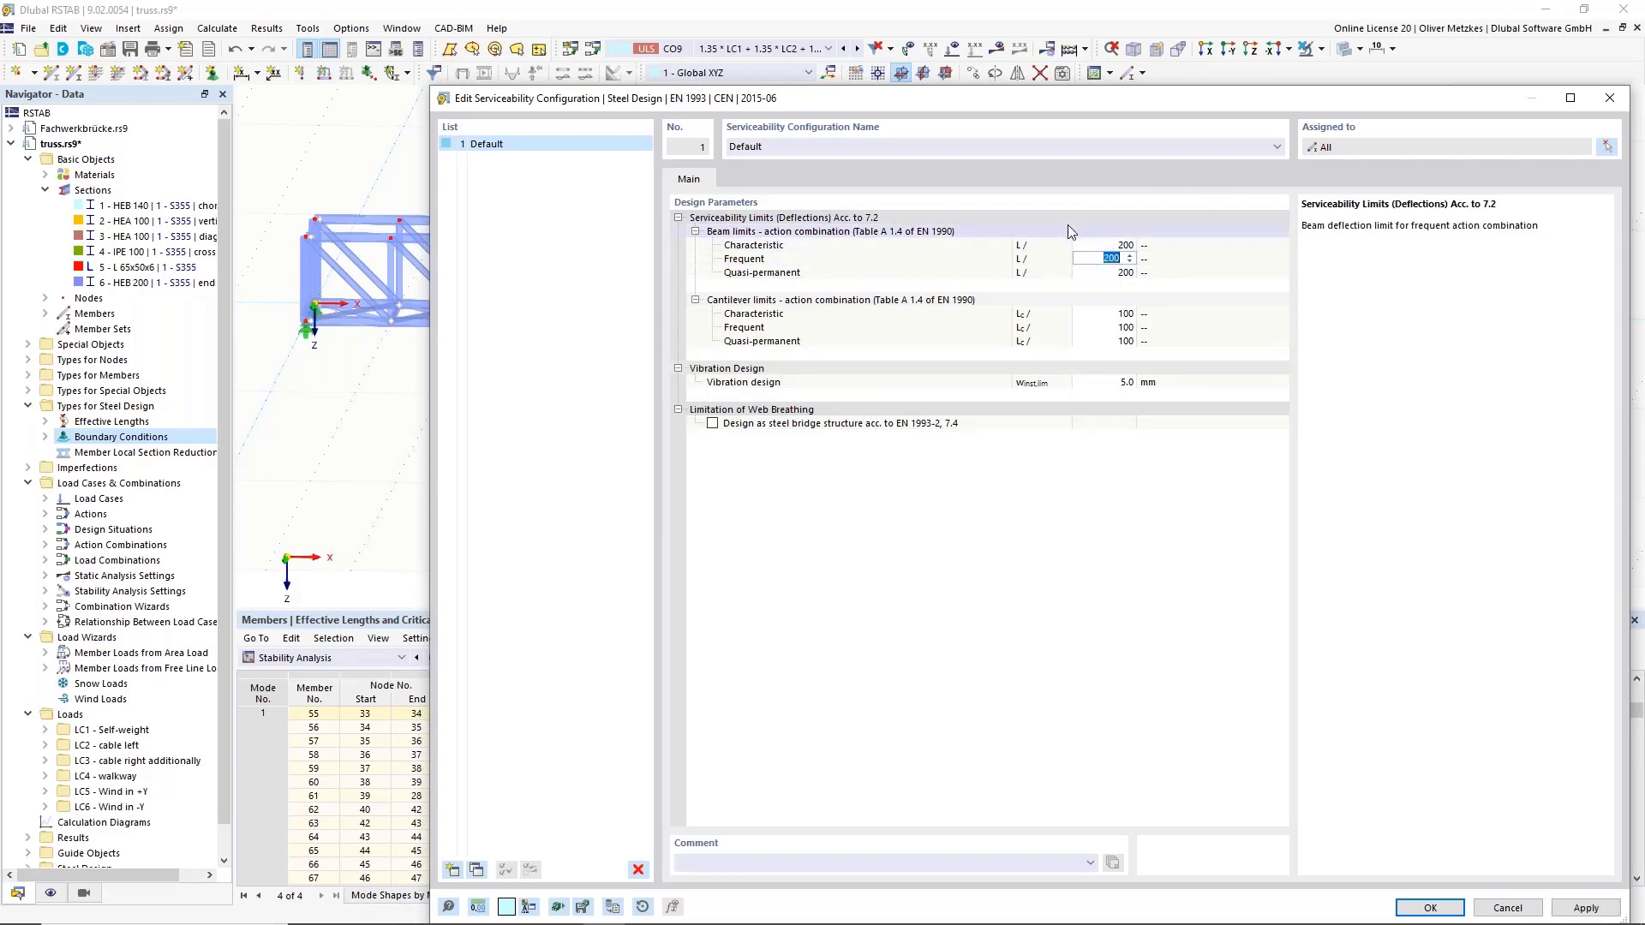
{"action": "left_click_drag", "start_coordinate": [1054, 100], "coordinate": [730, 689]}
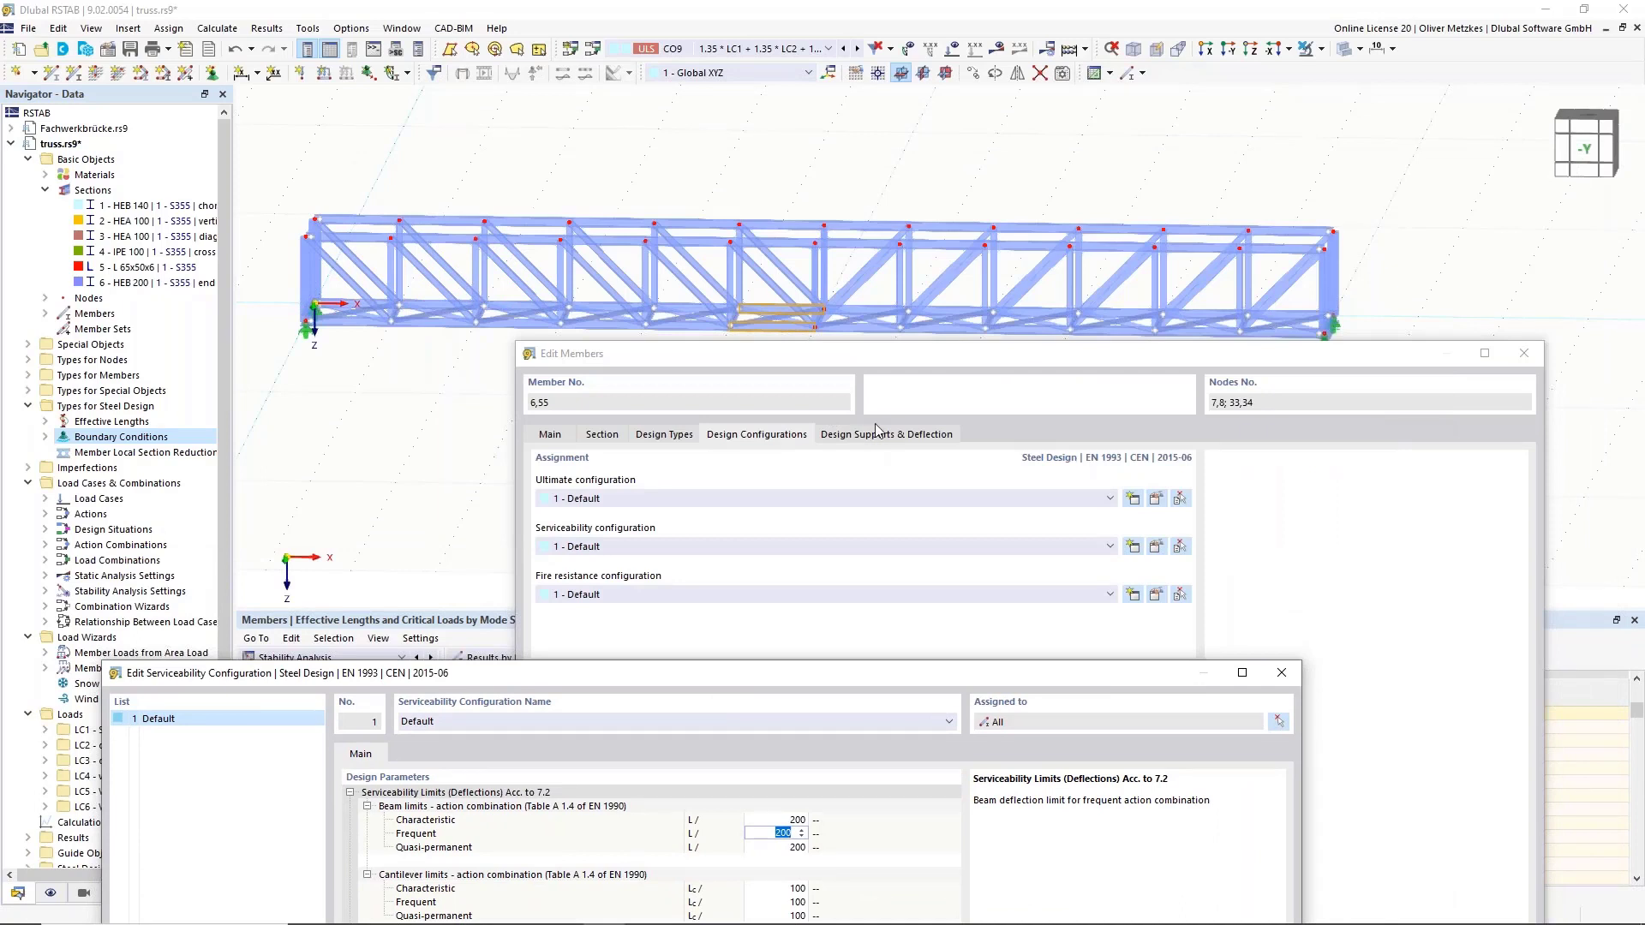
{"action": "left_click_drag", "start_coordinate": [909, 676], "coordinate": [962, 626]}
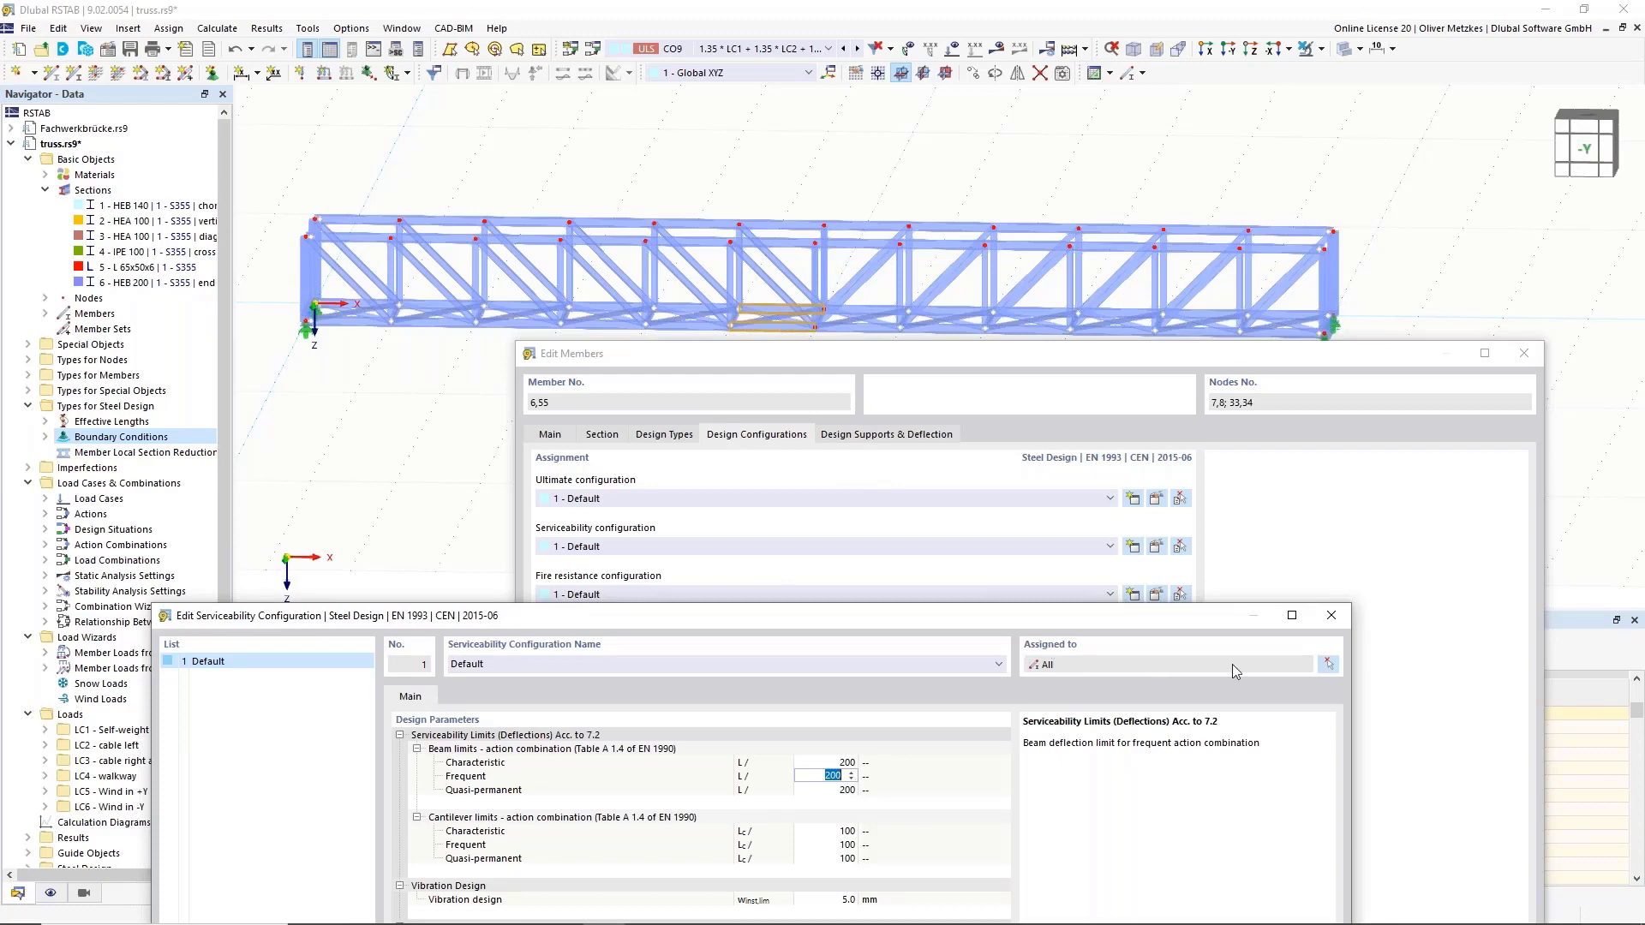
Restrict the configuration's assignment from all members to members 6 and 55 only.
{"action": "left_click", "coordinate": [1327, 665]}
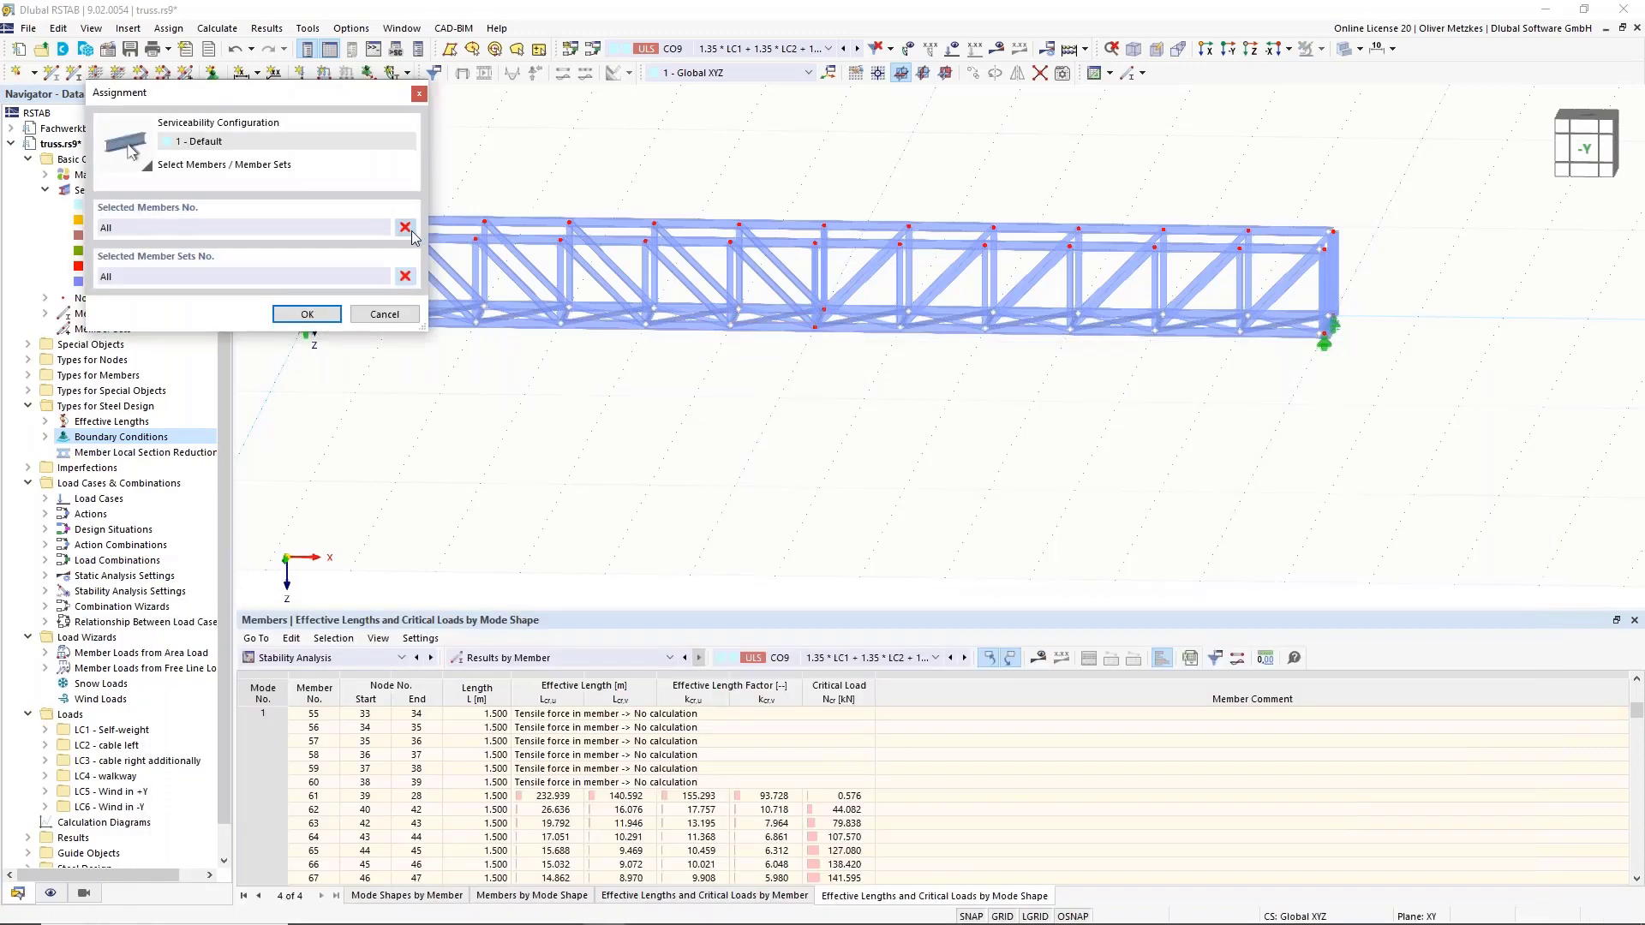
{"action": "left_click", "coordinate": [405, 275]}
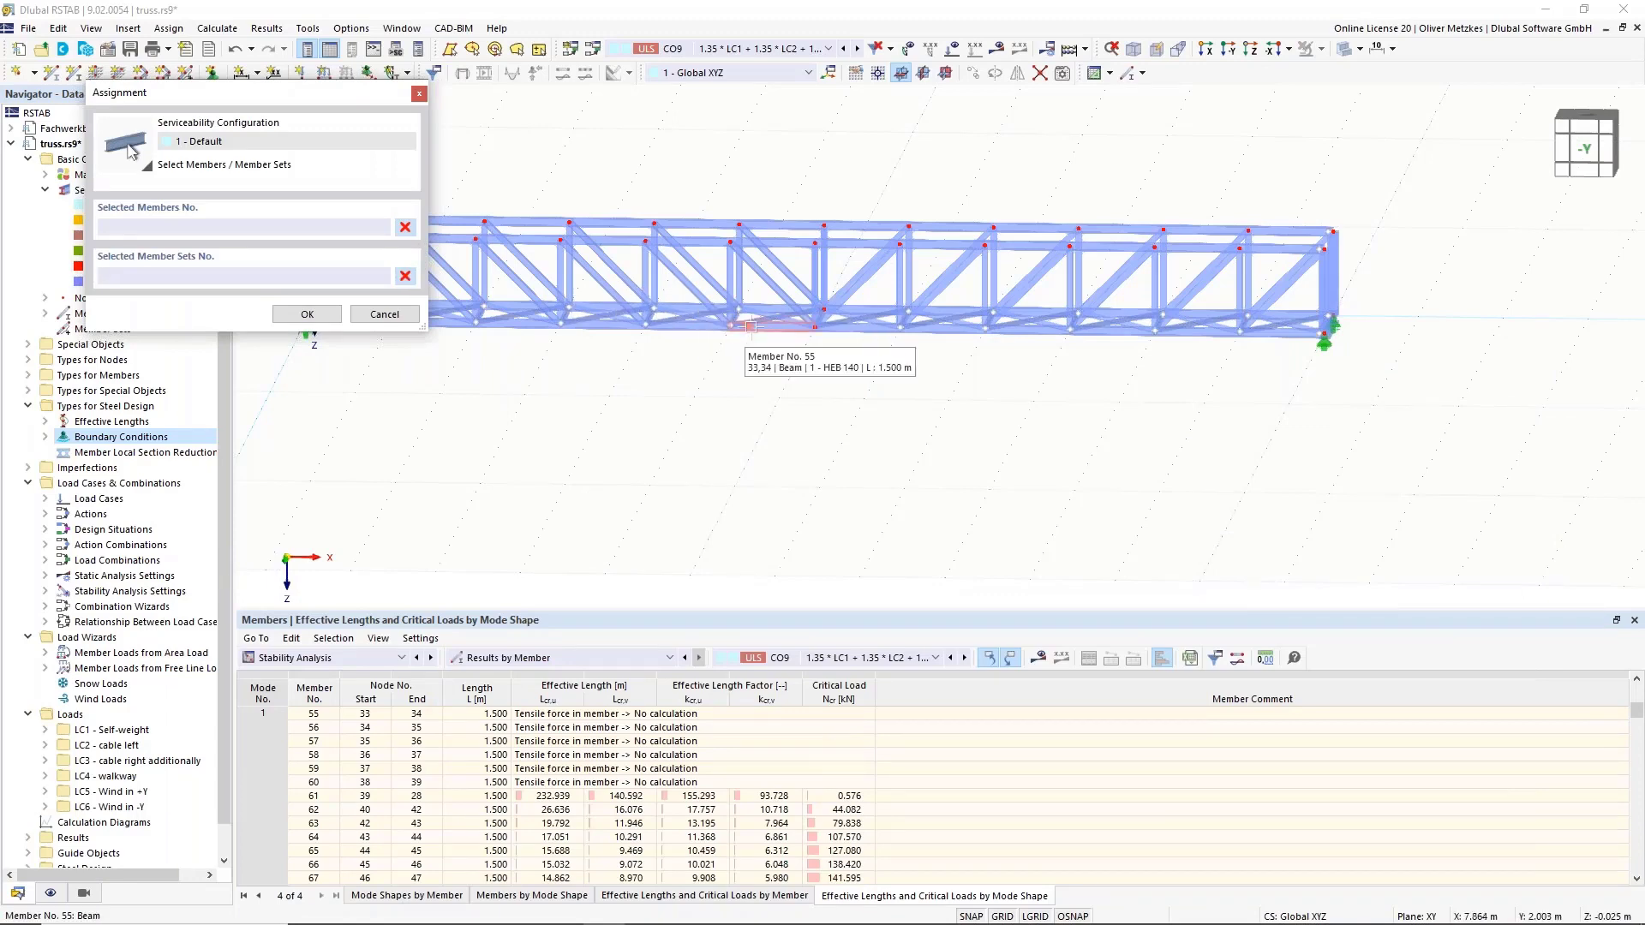
{"action": "left_click", "coordinate": [763, 322]}
{"action": "left_click", "coordinate": [762, 313]}
{"action": "left_click", "coordinate": [782, 317]}
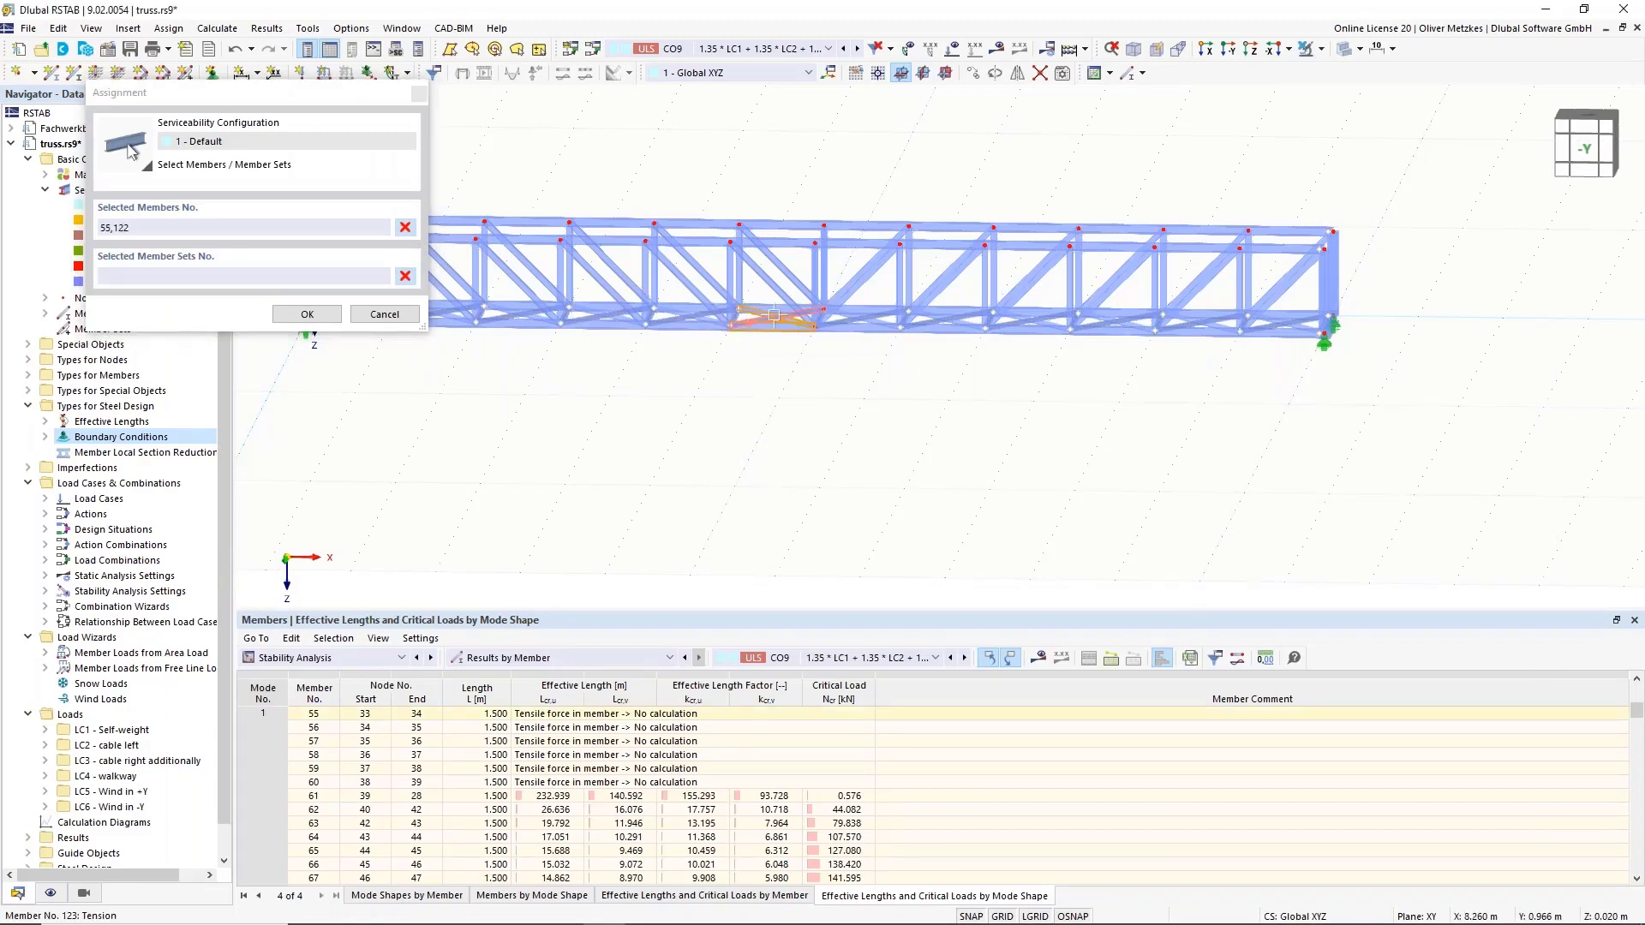
{"action": "left_click", "coordinate": [405, 227]}
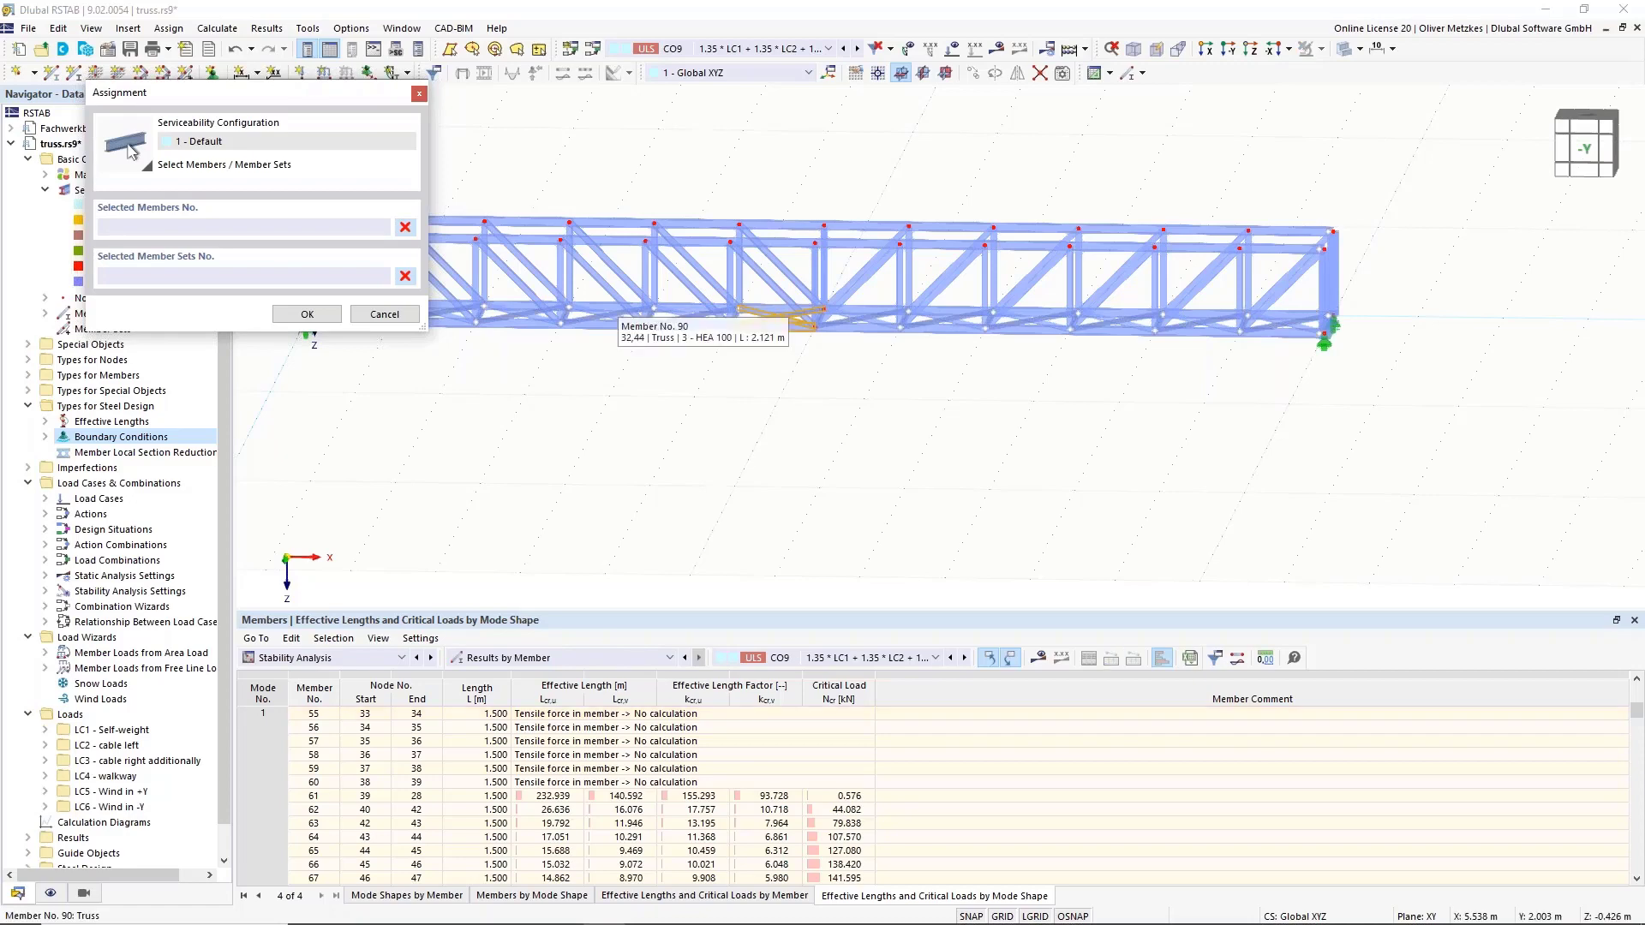
{"action": "left_click", "coordinate": [778, 316]}
{"action": "scroll", "coordinate": [777, 317], "scroll_direction": "up", "scroll_amount": 3}
{"action": "left_click", "coordinate": [805, 325]}
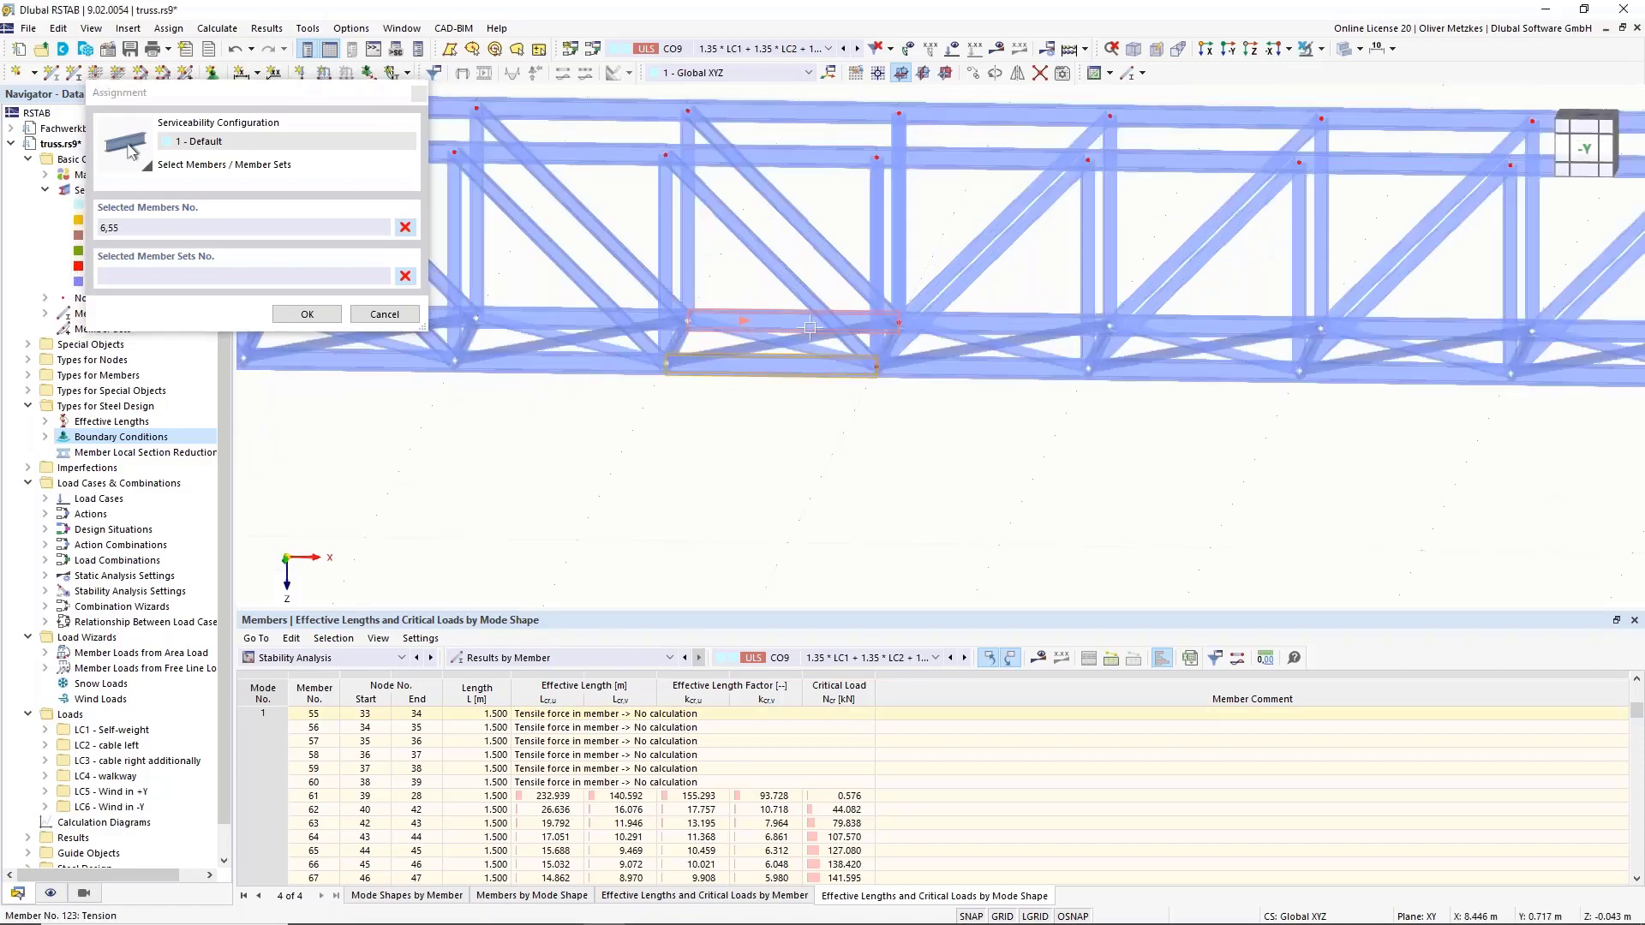
{"action": "scroll", "coordinate": [810, 326], "scroll_direction": "down", "scroll_amount": 3}
{"action": "left_click", "coordinate": [307, 313]}
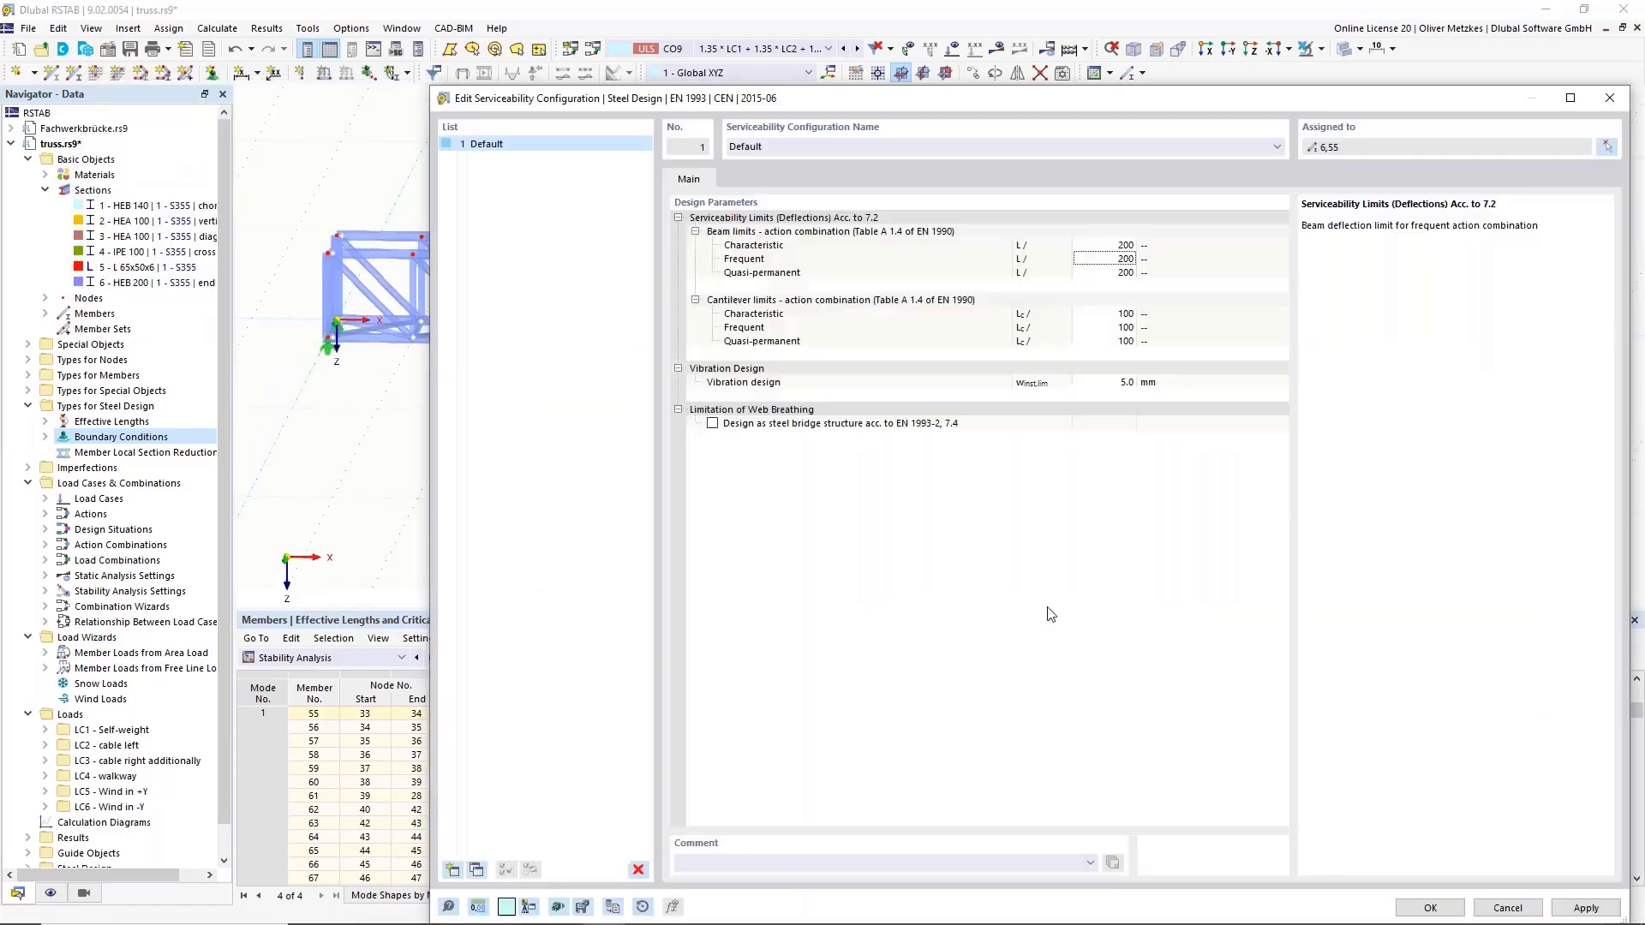
Save the serviceability configuration, close the member editor, and open member 53's properties.
{"action": "left_click", "coordinate": [1430, 907]}
{"action": "left_click_drag", "start_coordinate": [1298, 355], "coordinate": [1173, 47]}
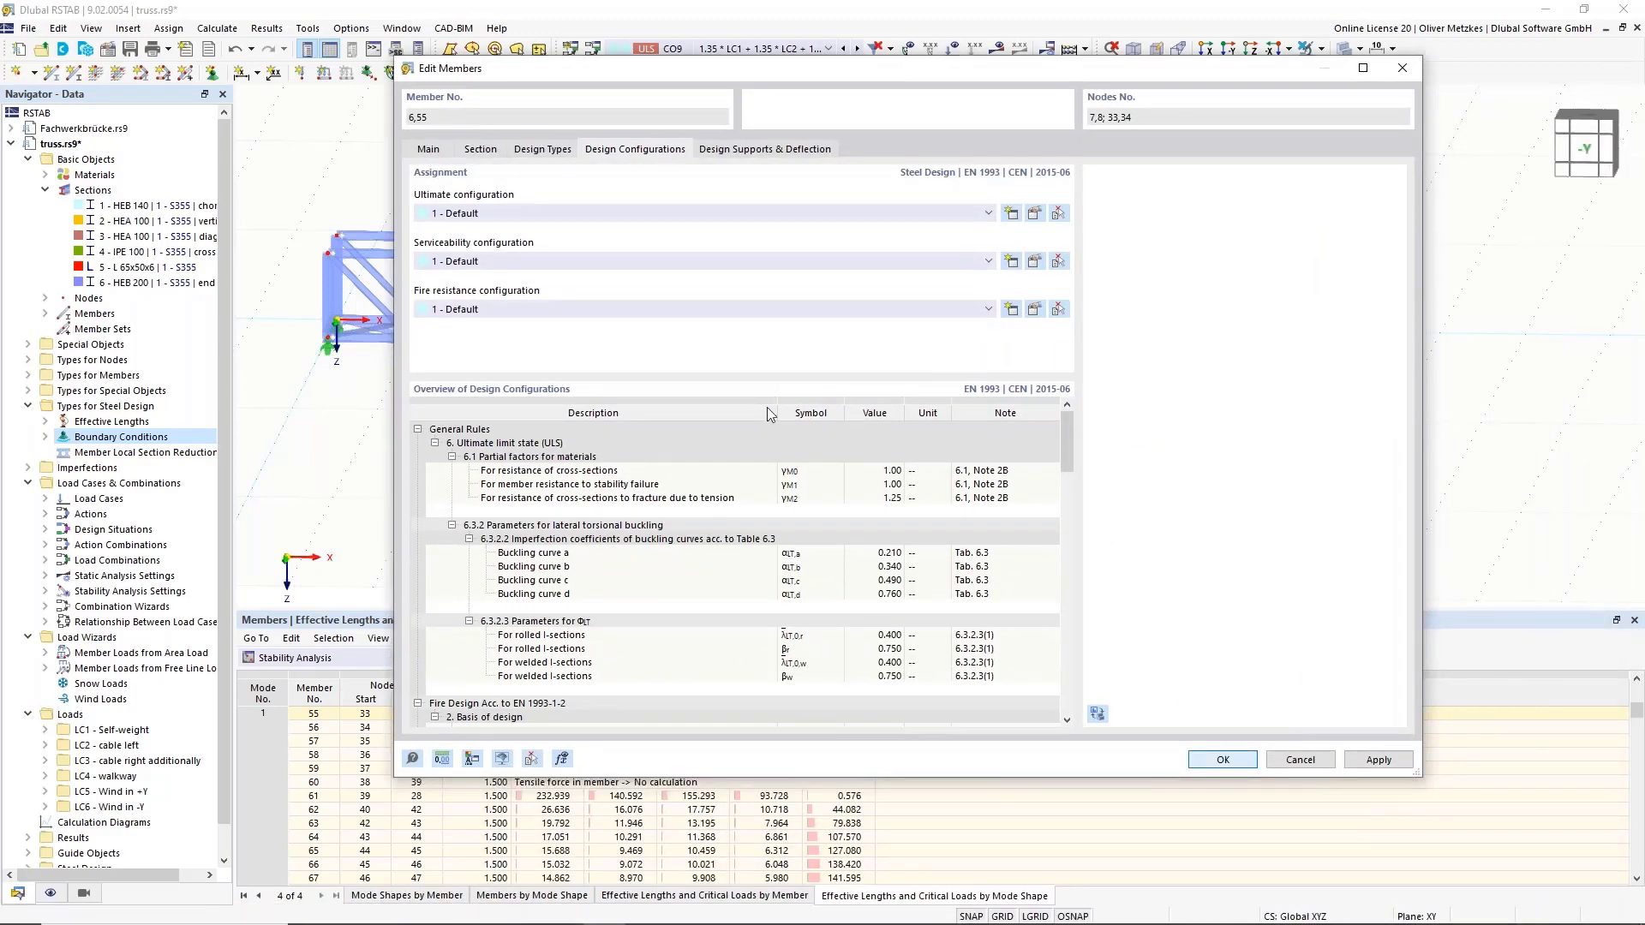
{"action": "left_click", "coordinate": [718, 419]}
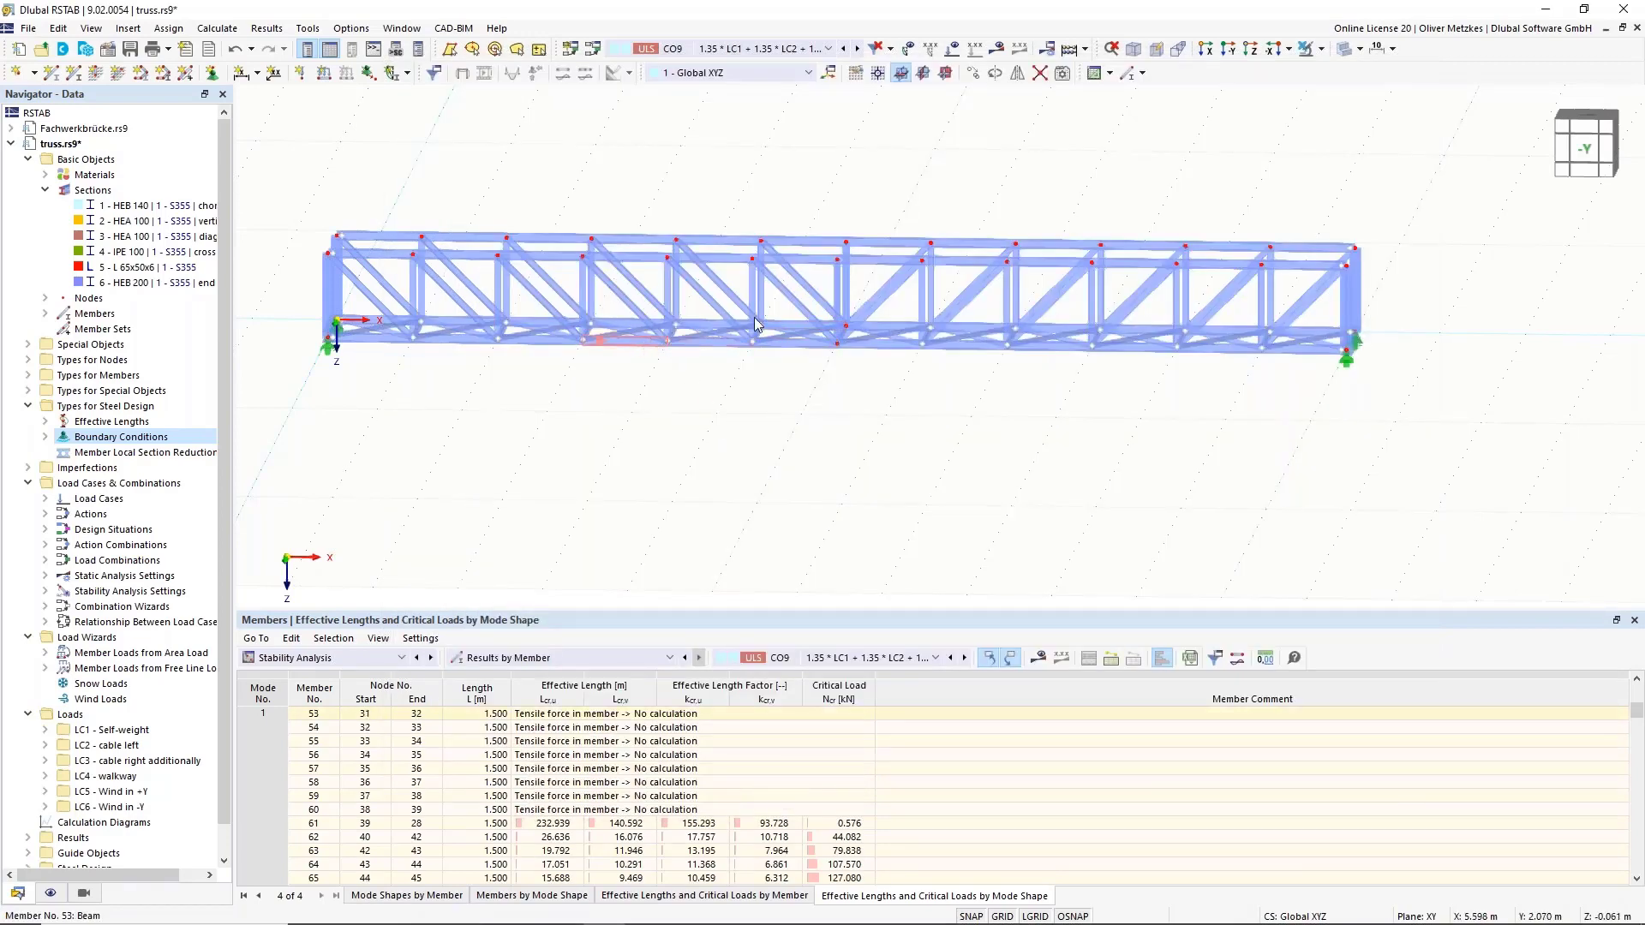
{"action": "double_click", "coordinate": [648, 337]}
{"action": "left_click", "coordinate": [634, 149]}
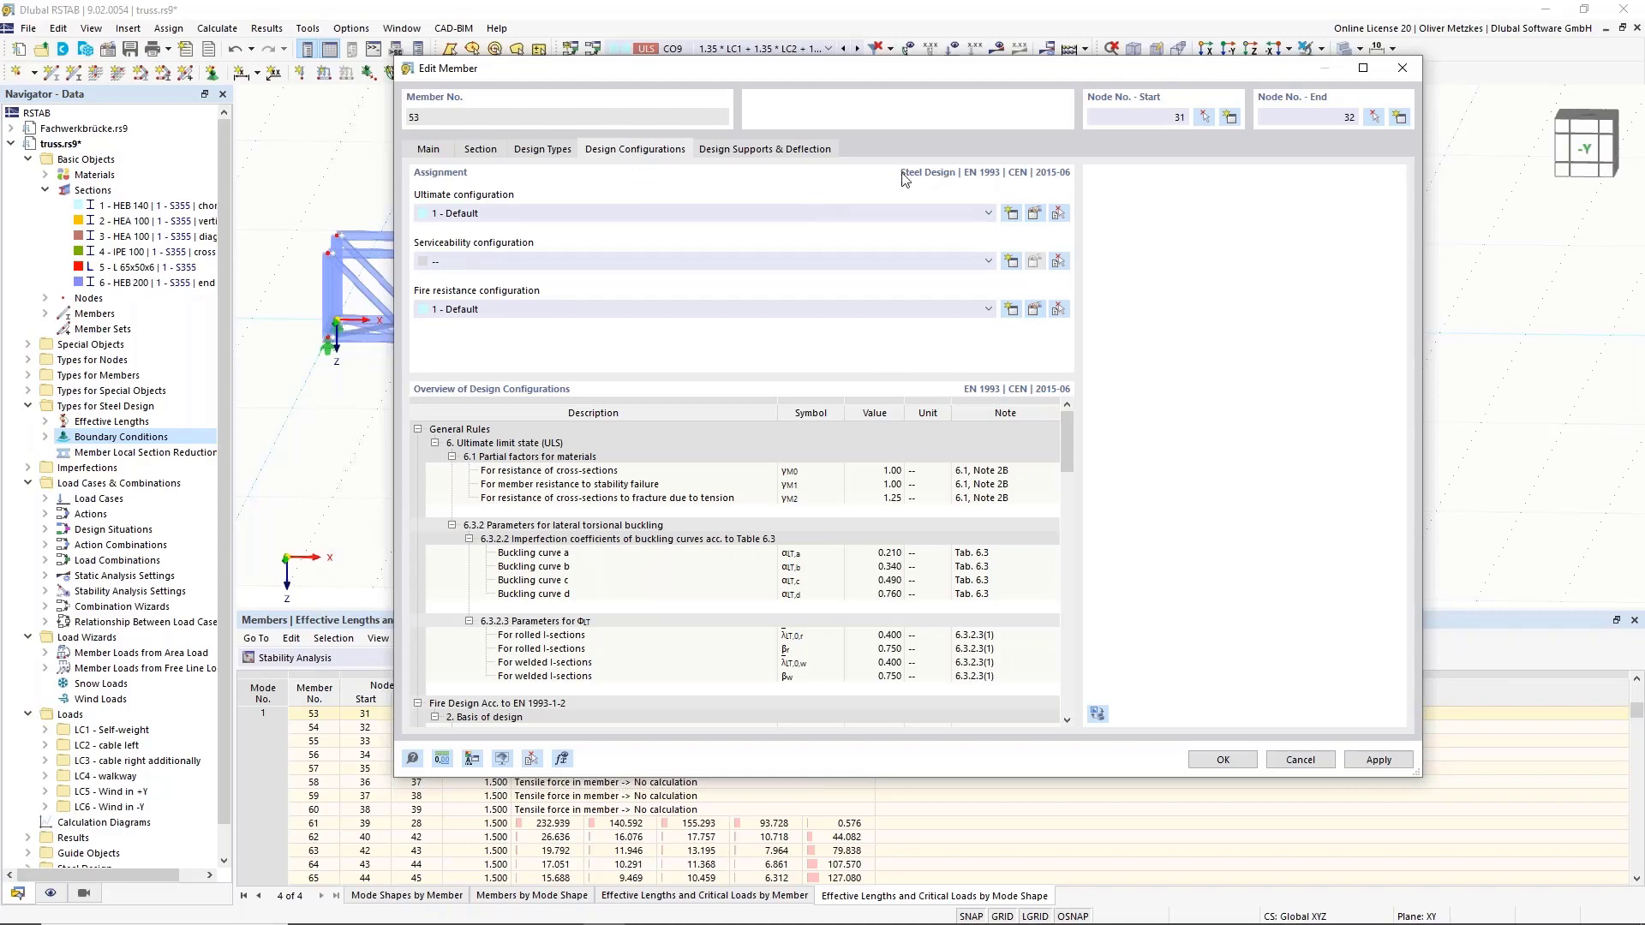
{"action": "left_click", "coordinate": [1300, 760]}
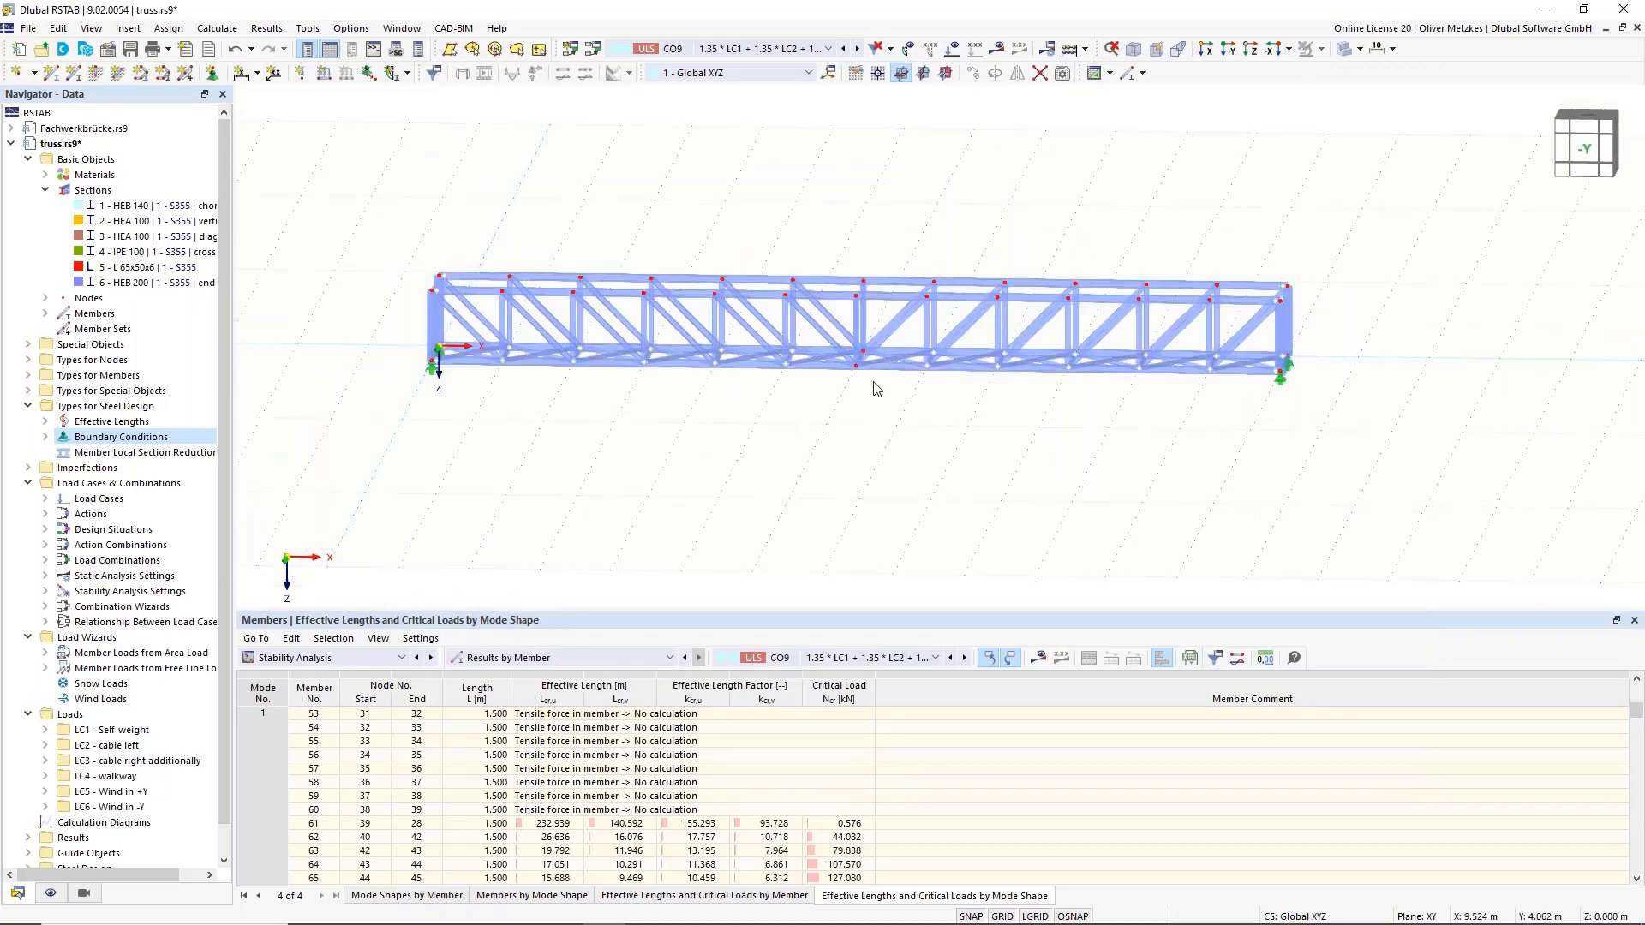
Switch the tables to Steel Design input and select the 'Default' ultimate configuration.
{"action": "left_click", "coordinate": [366, 665]}
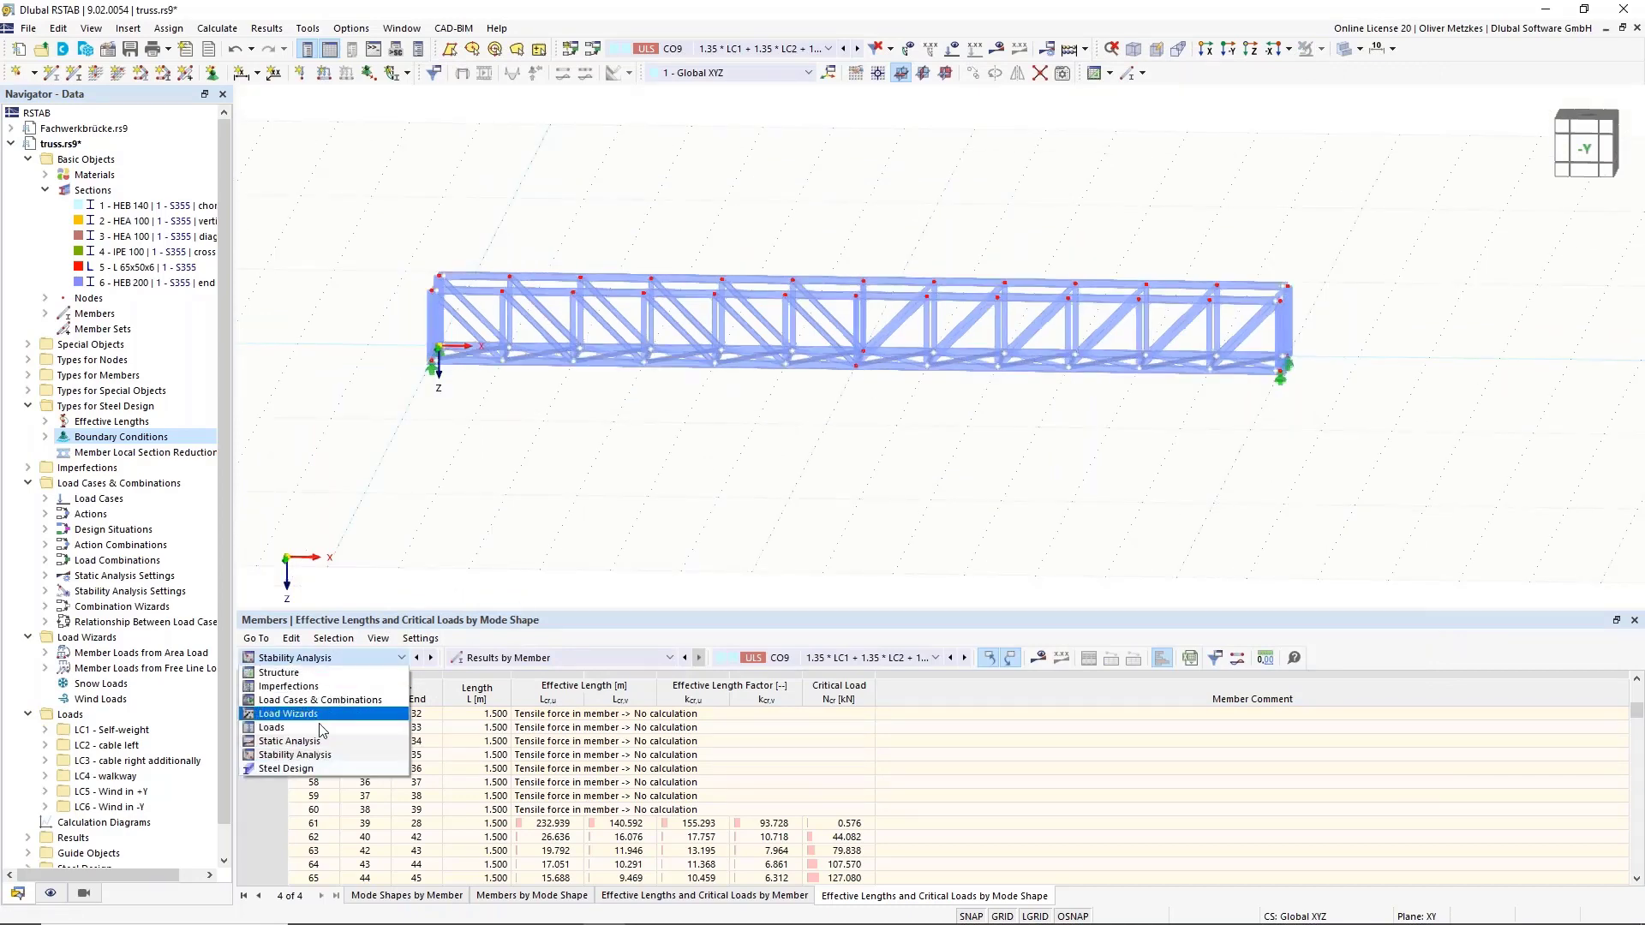
{"action": "left_click", "coordinate": [311, 773]}
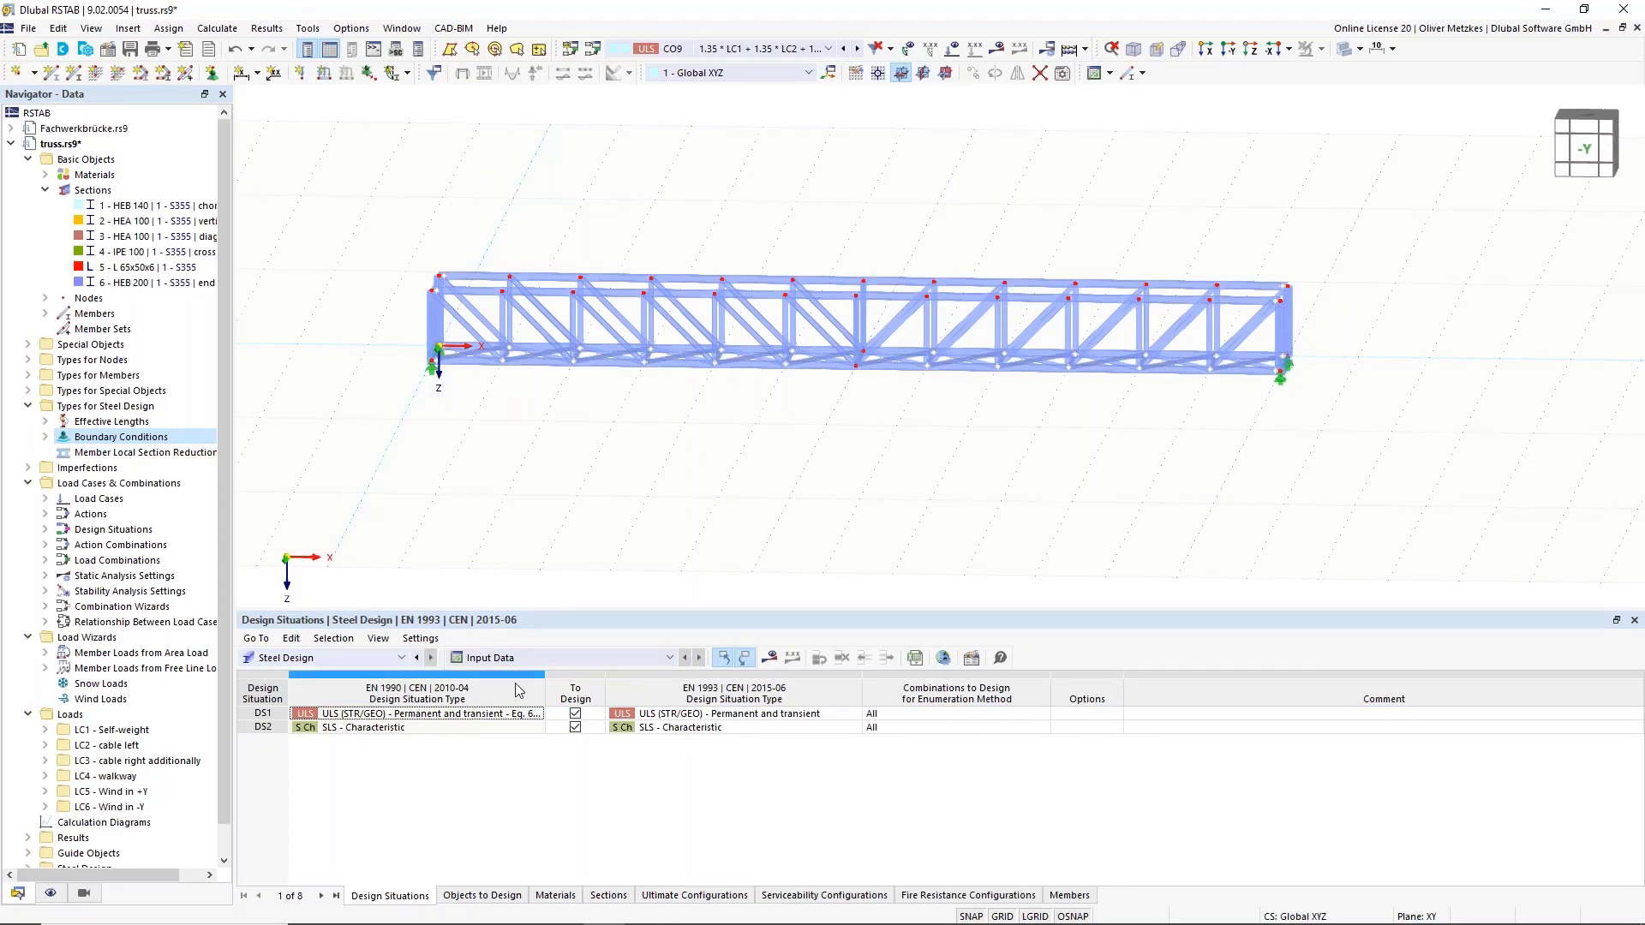
{"action": "left_click", "coordinate": [472, 899]}
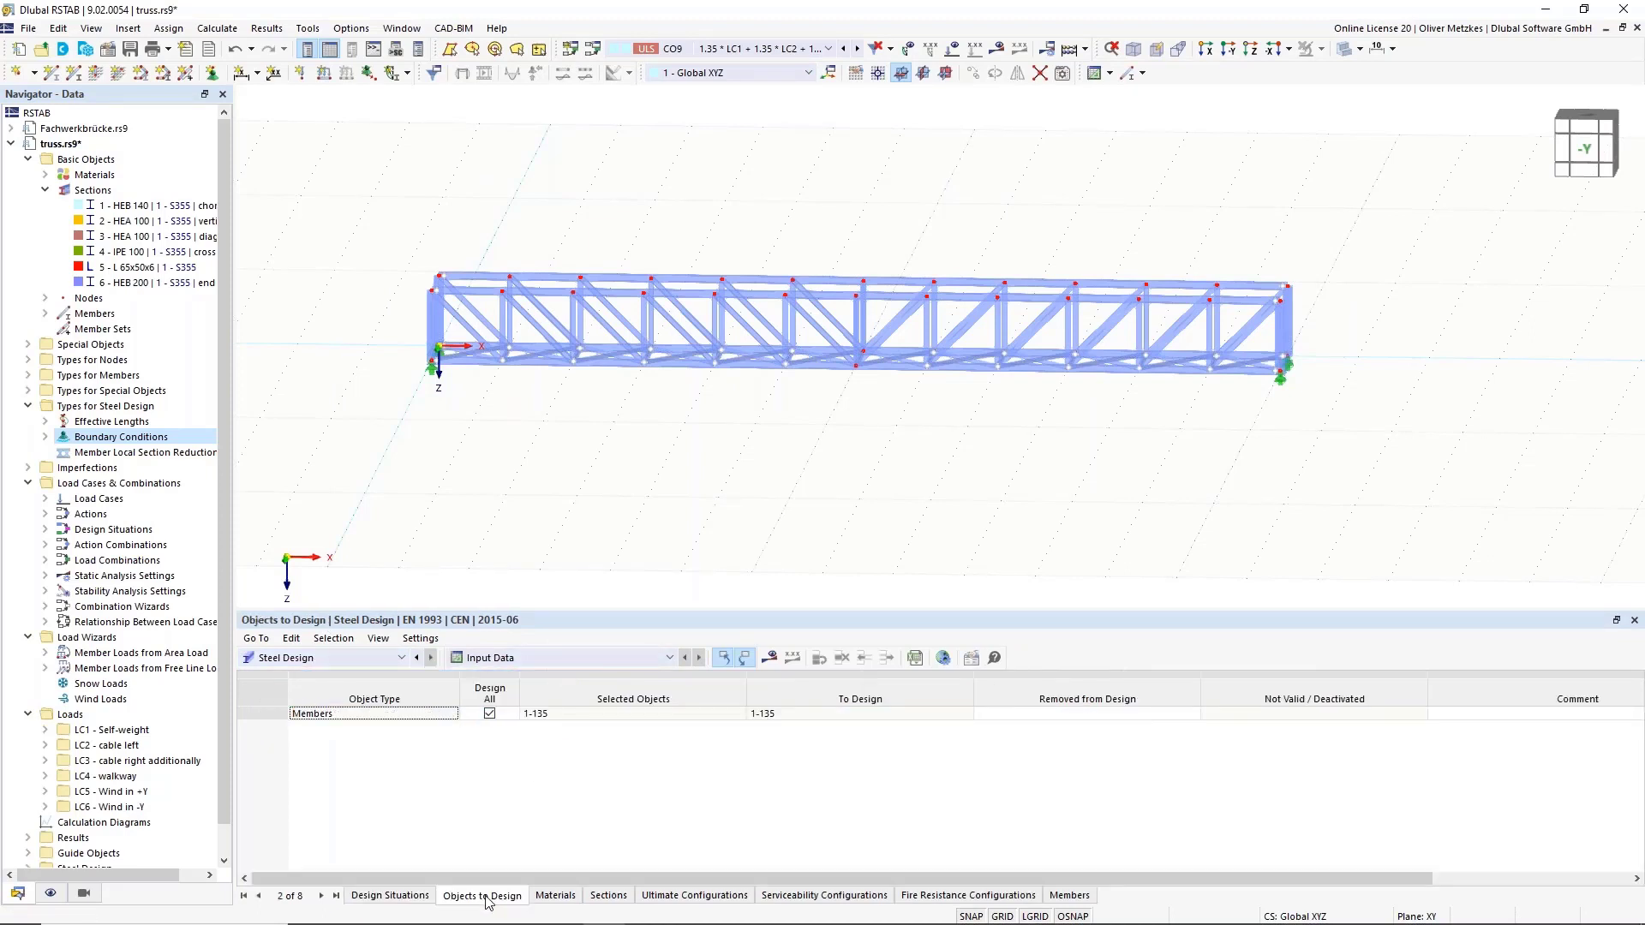
{"action": "left_click", "coordinate": [574, 899]}
{"action": "left_click", "coordinate": [605, 897]}
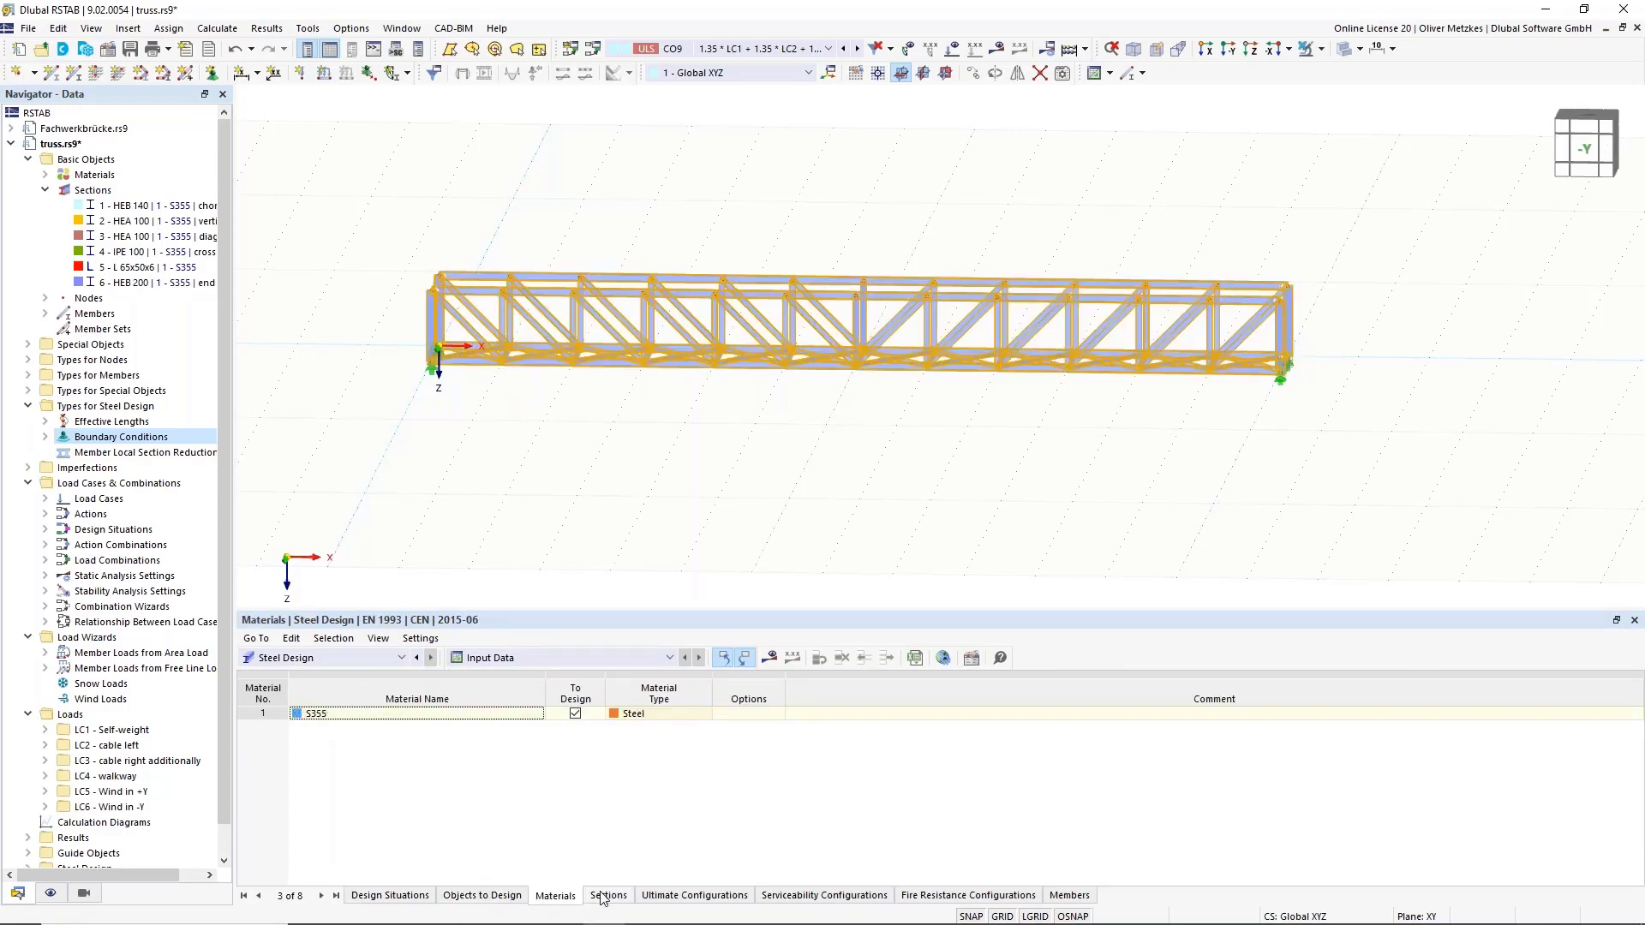
{"action": "left_click", "coordinate": [720, 895]}
{"action": "left_click", "coordinate": [804, 897]}
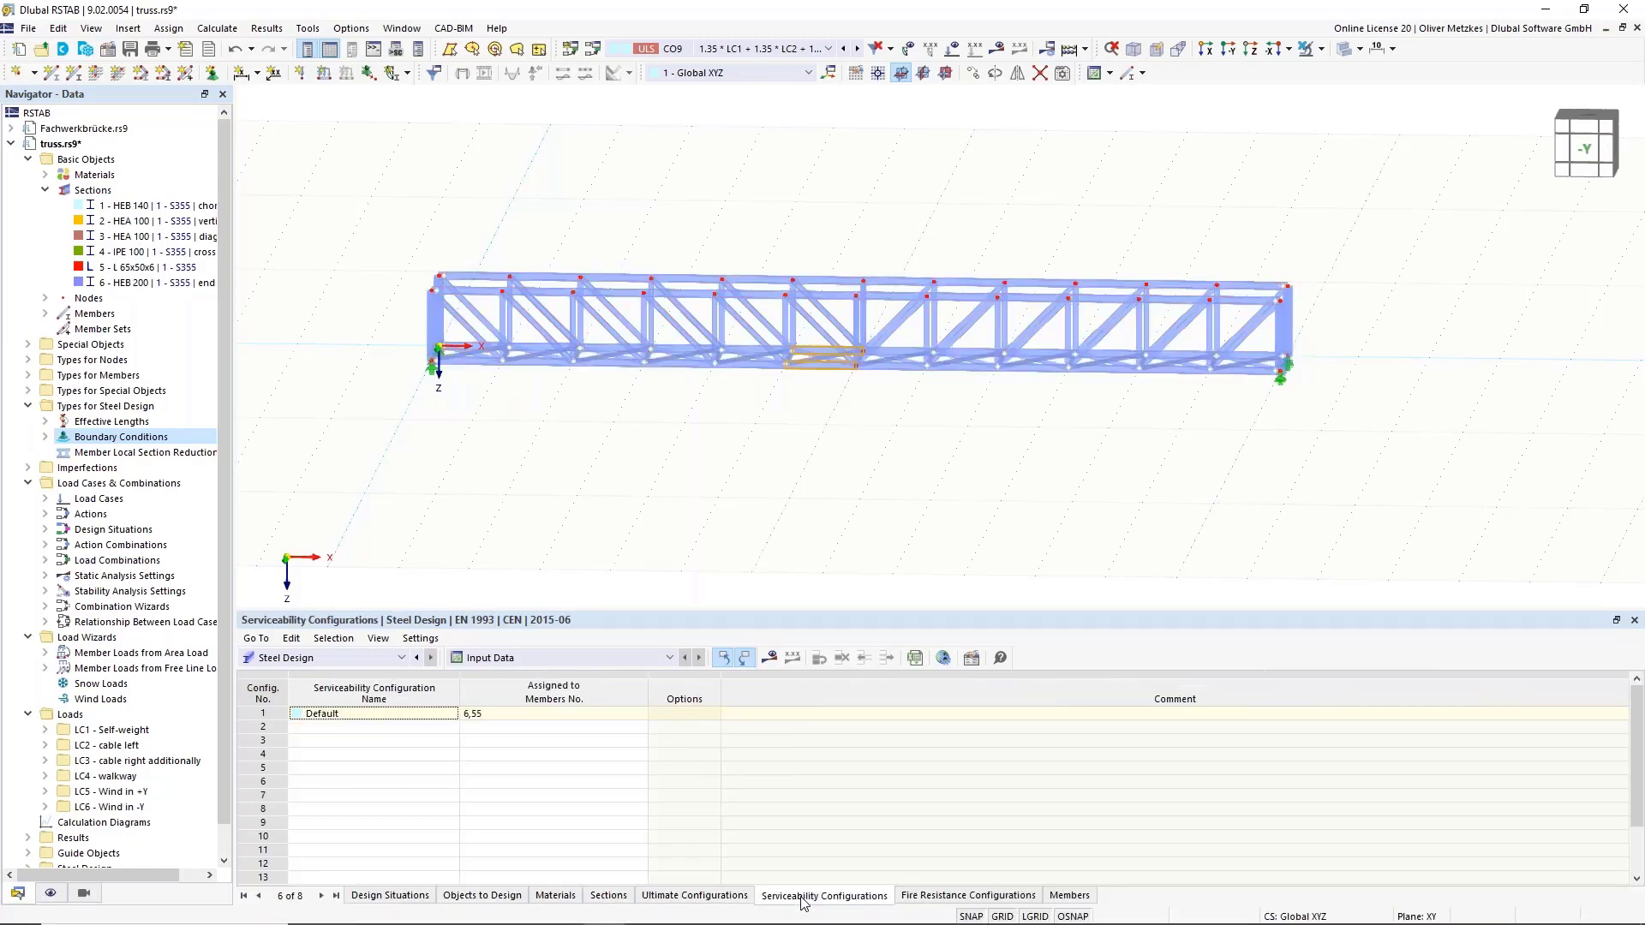
{"action": "left_click", "coordinate": [709, 897]}
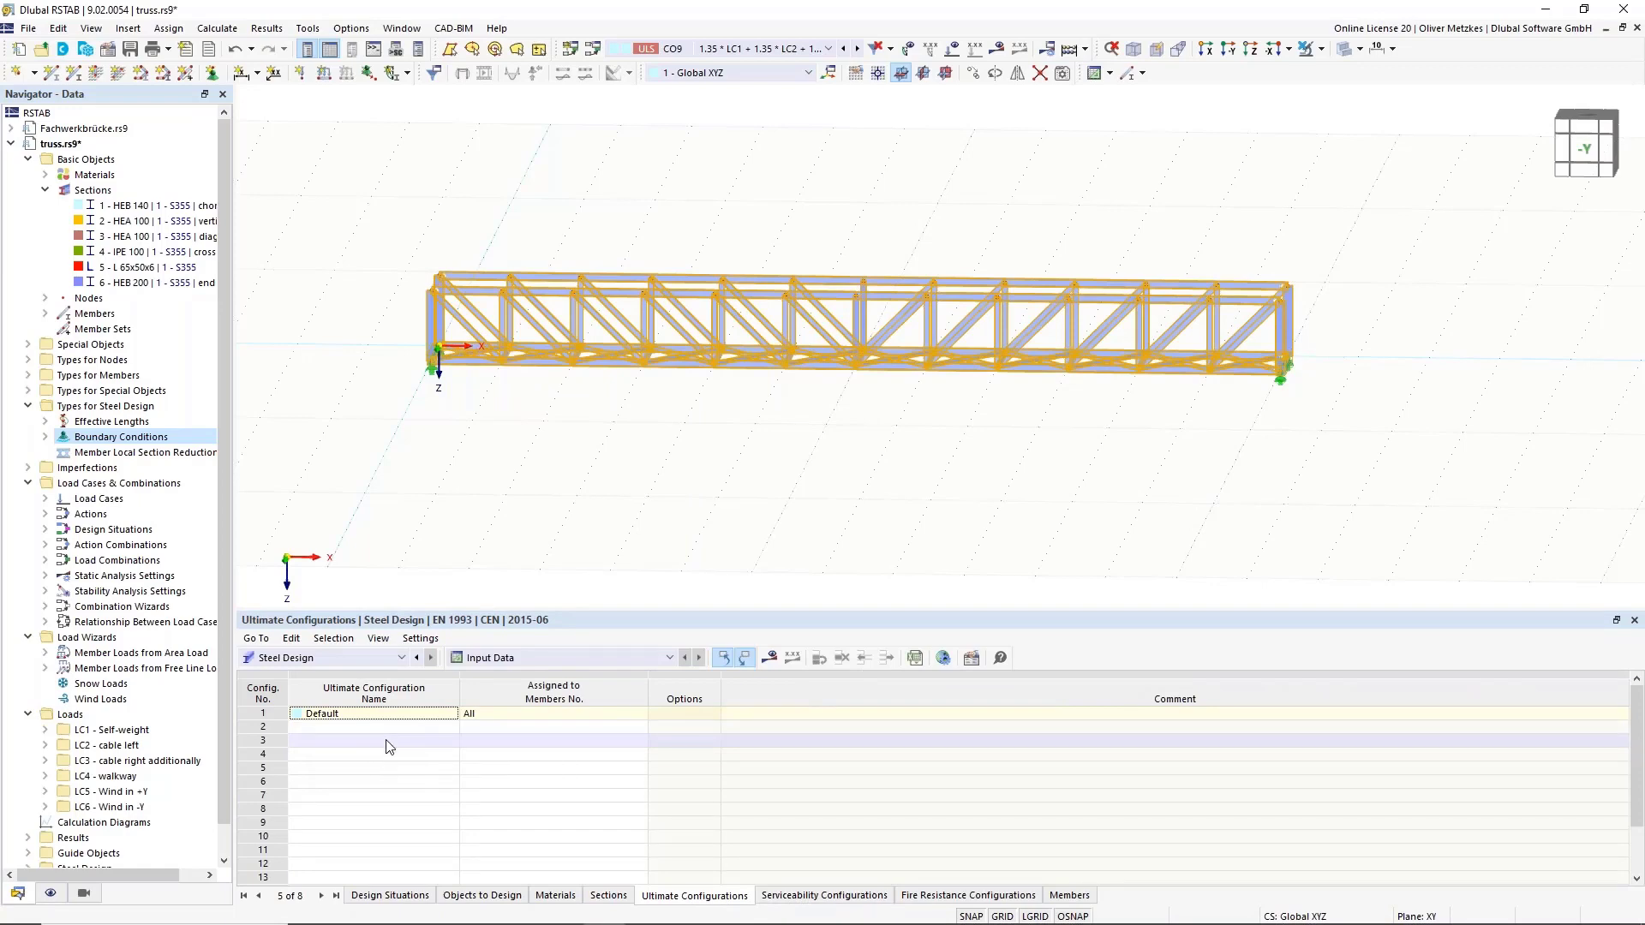
{"action": "left_click", "coordinate": [286, 714]}
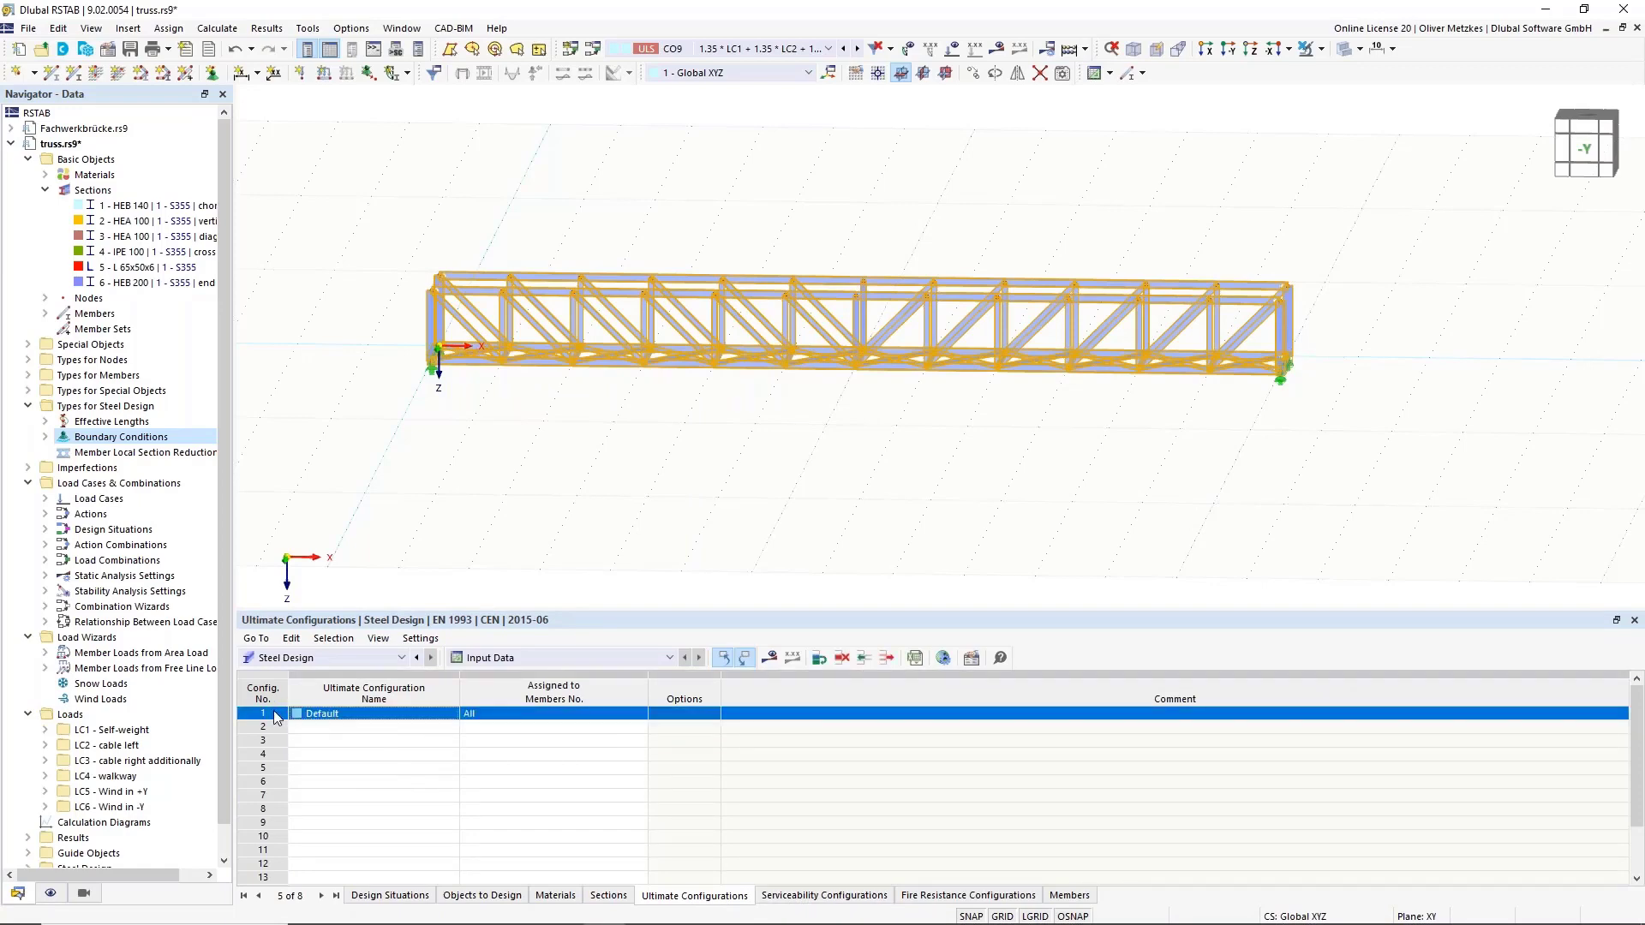
Open the Default ultimate configuration for editing and reposition its editor window.
{"action": "double_click", "coordinate": [276, 715]}
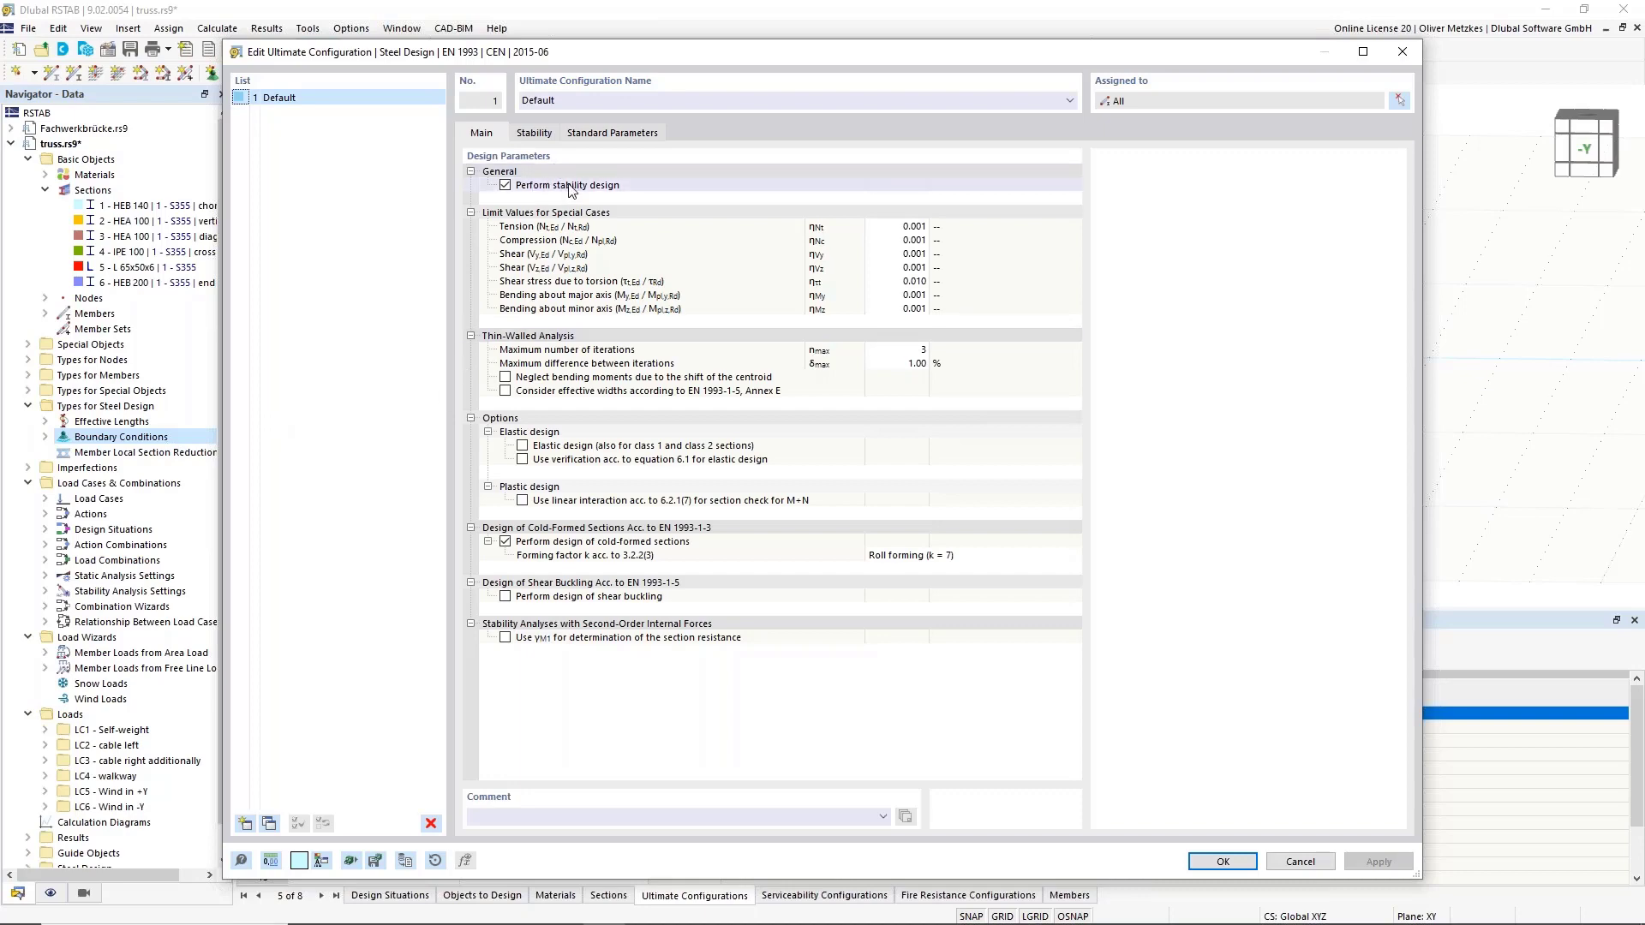
{"action": "left_click_drag", "start_coordinate": [613, 54], "coordinate": [668, 504]}
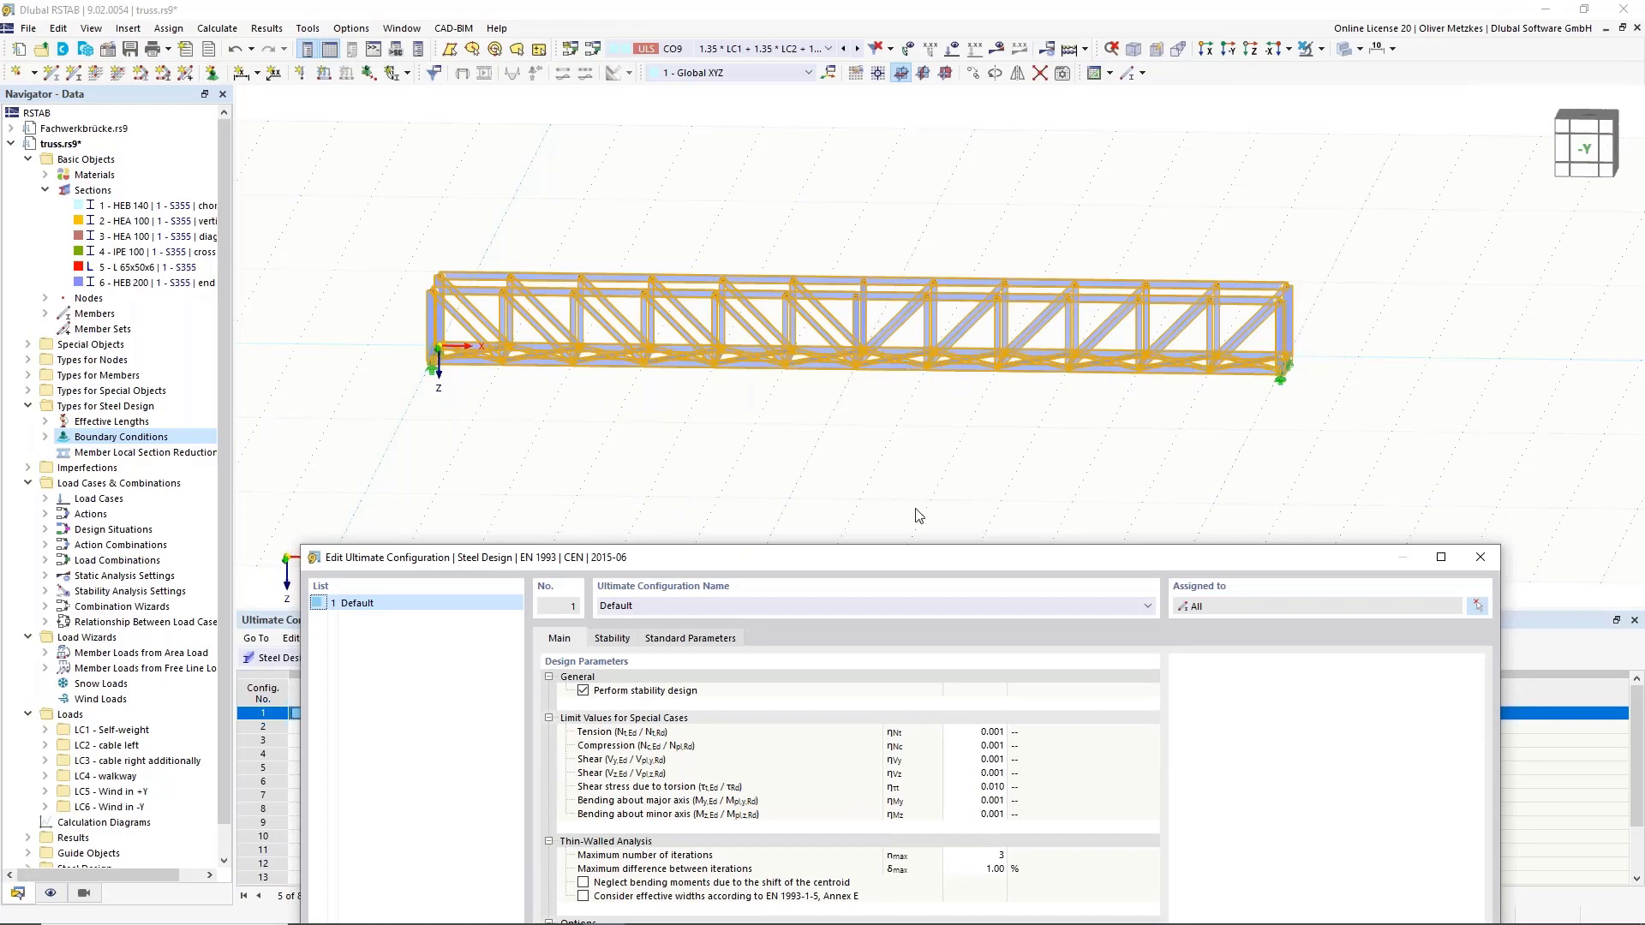
{"action": "left_click_drag", "start_coordinate": [931, 541], "coordinate": [1006, 401]}
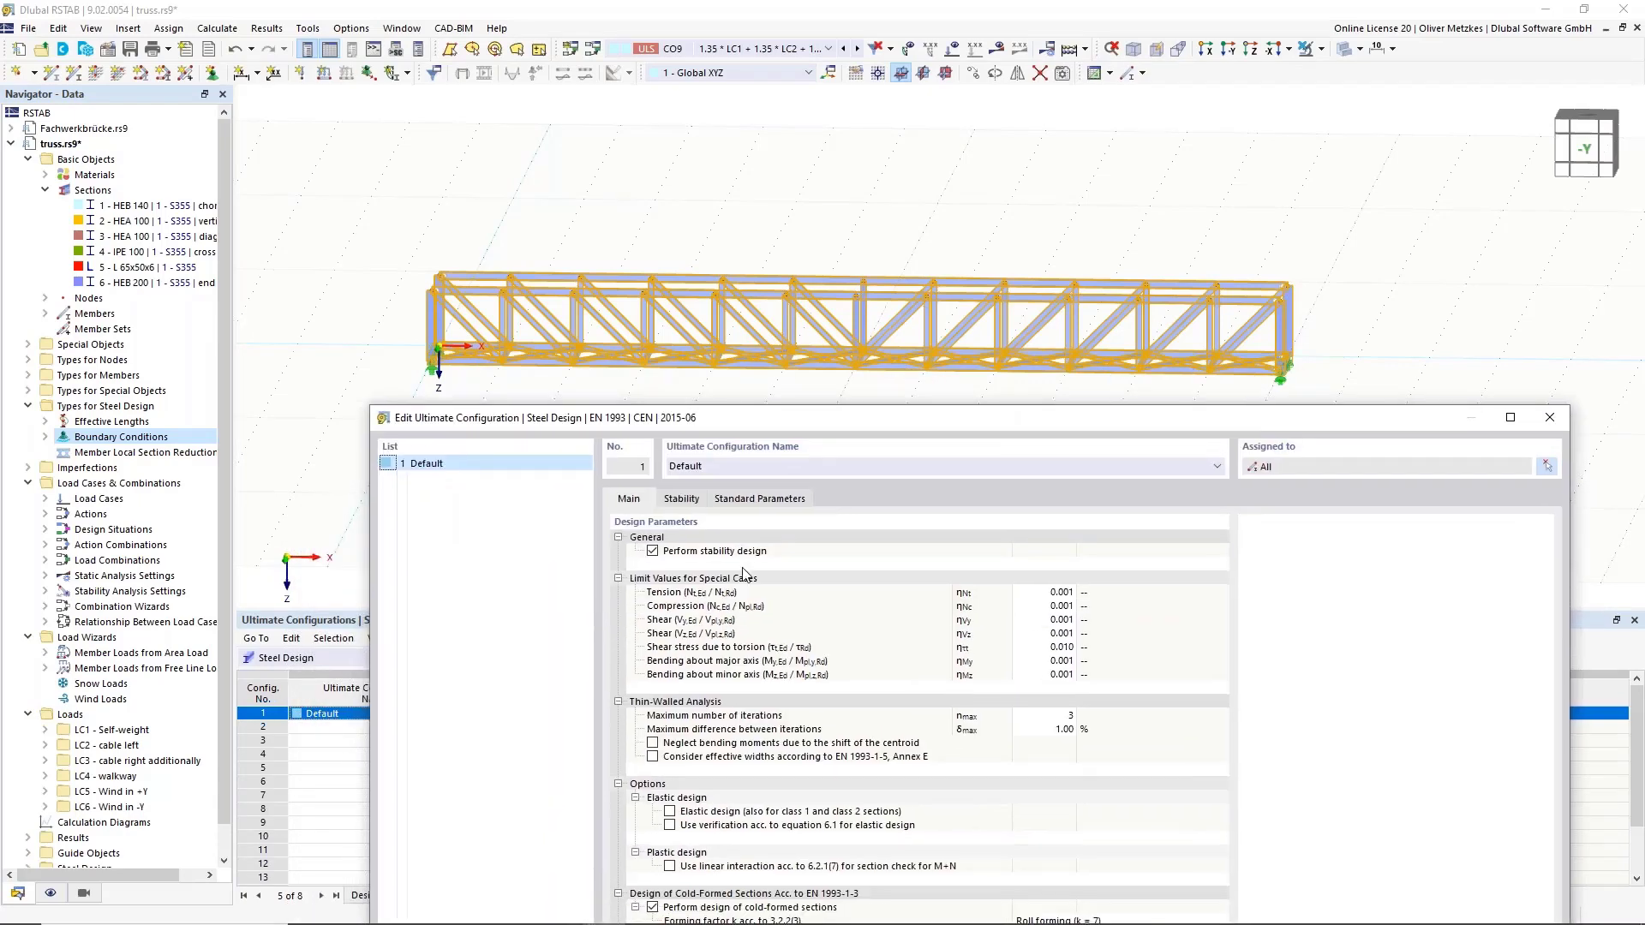
{"action": "left_click_drag", "start_coordinate": [880, 406], "coordinate": [880, 69]}
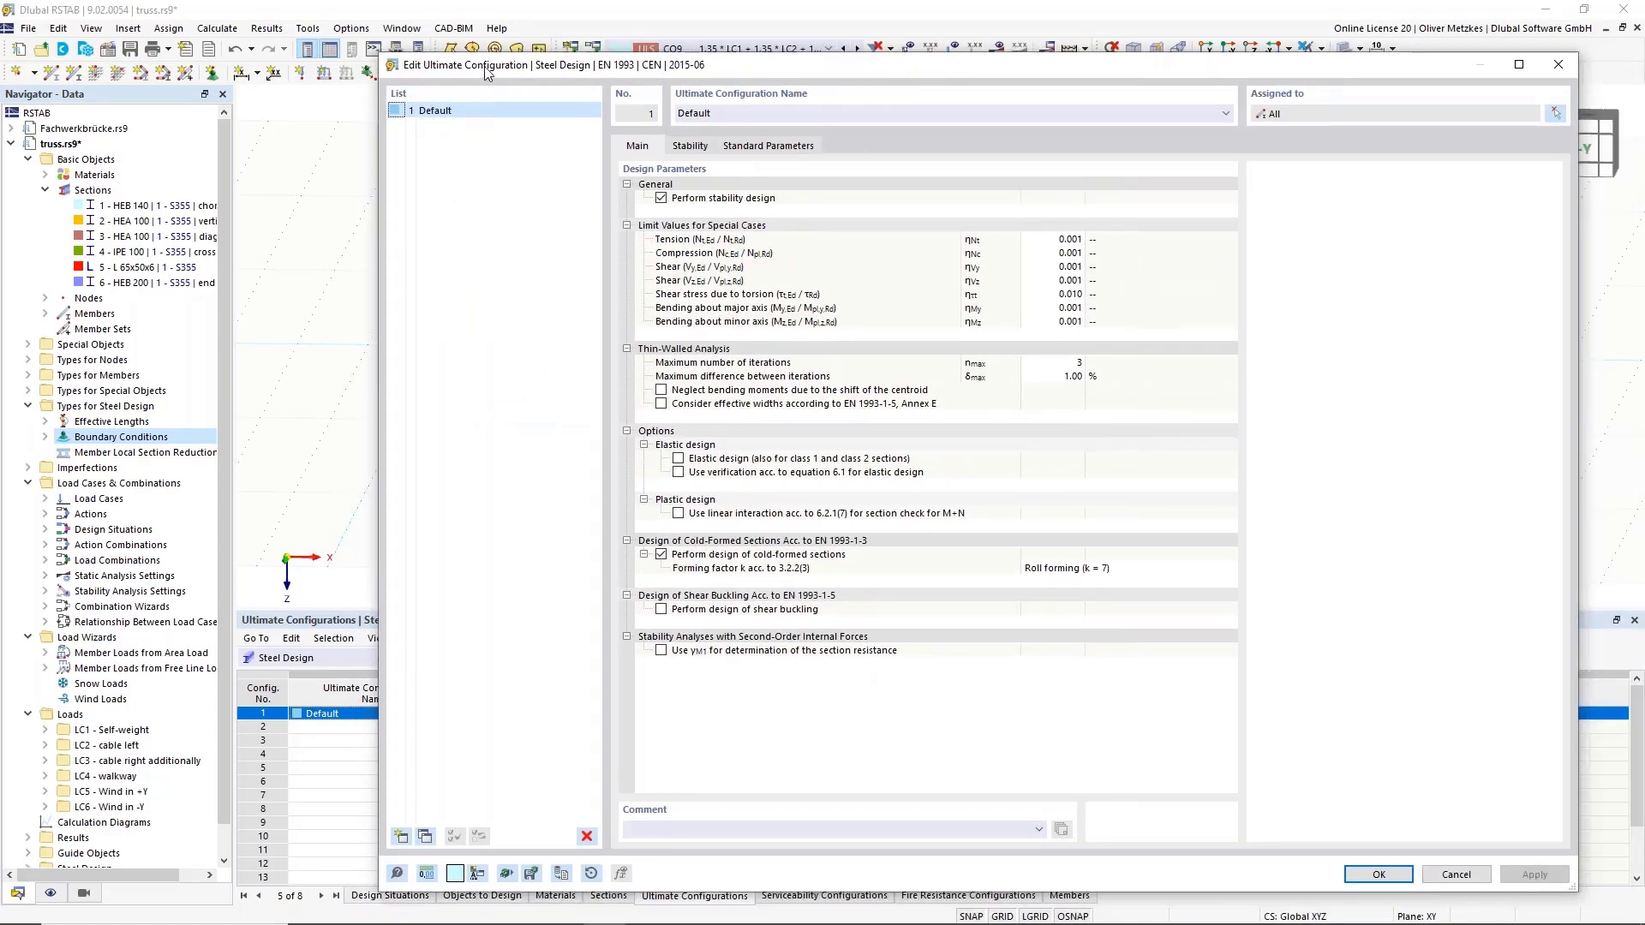
Create ultimate configuration 2 with stability design turned off and start assigning it to members.
{"action": "left_click", "coordinate": [402, 838]}
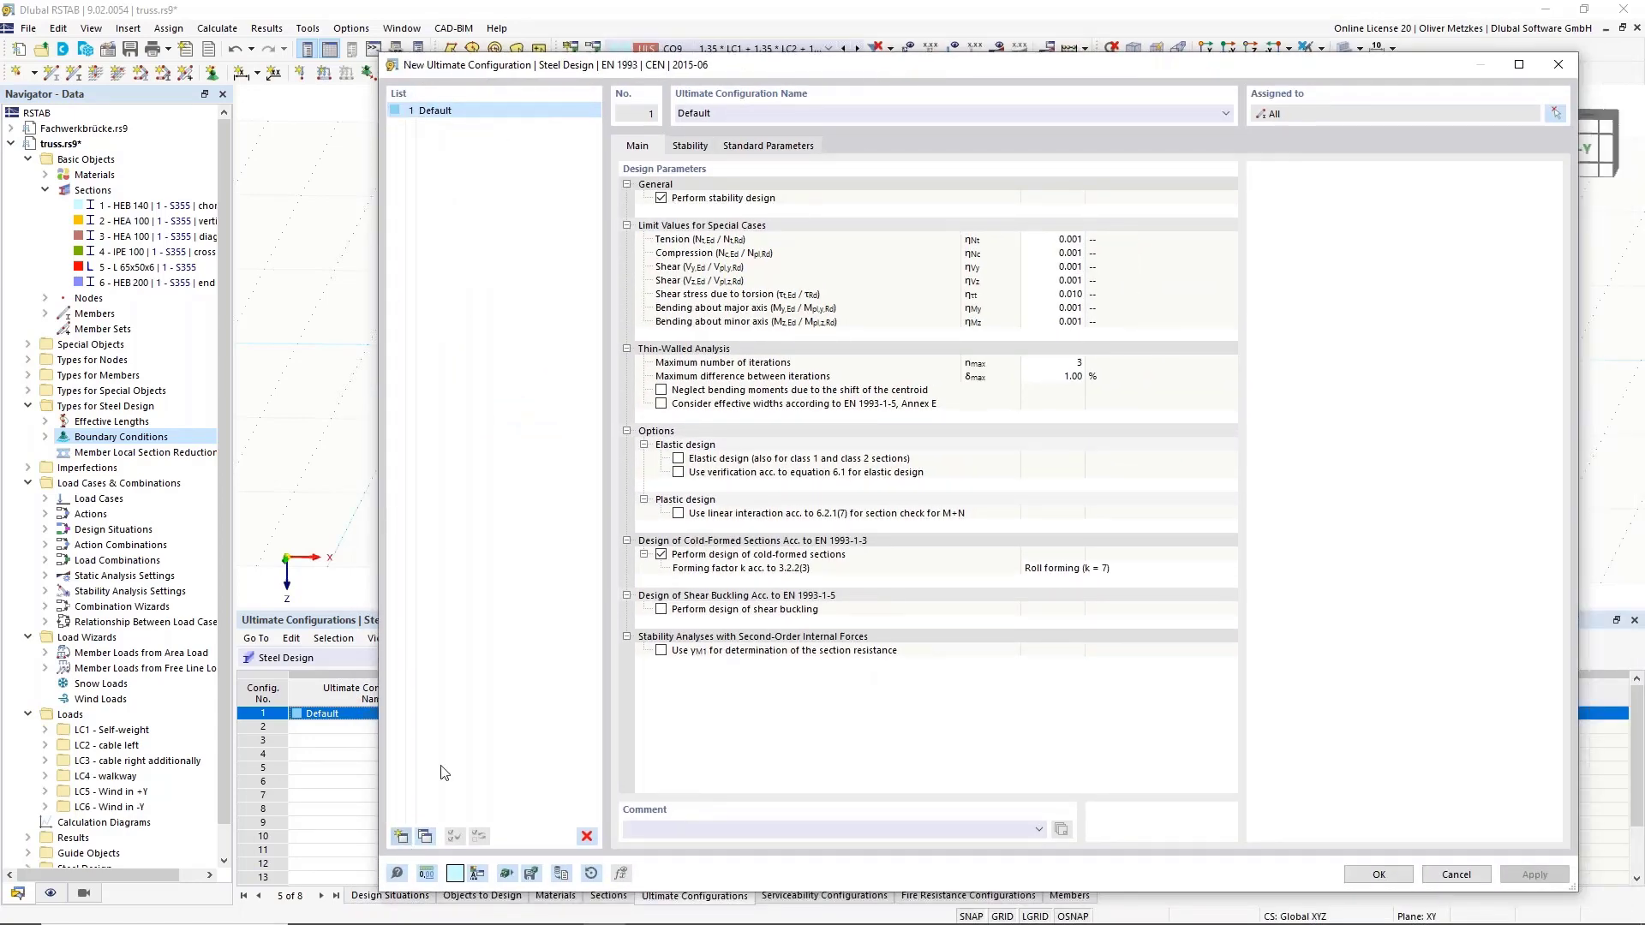
{"action": "left_click", "coordinate": [661, 198]}
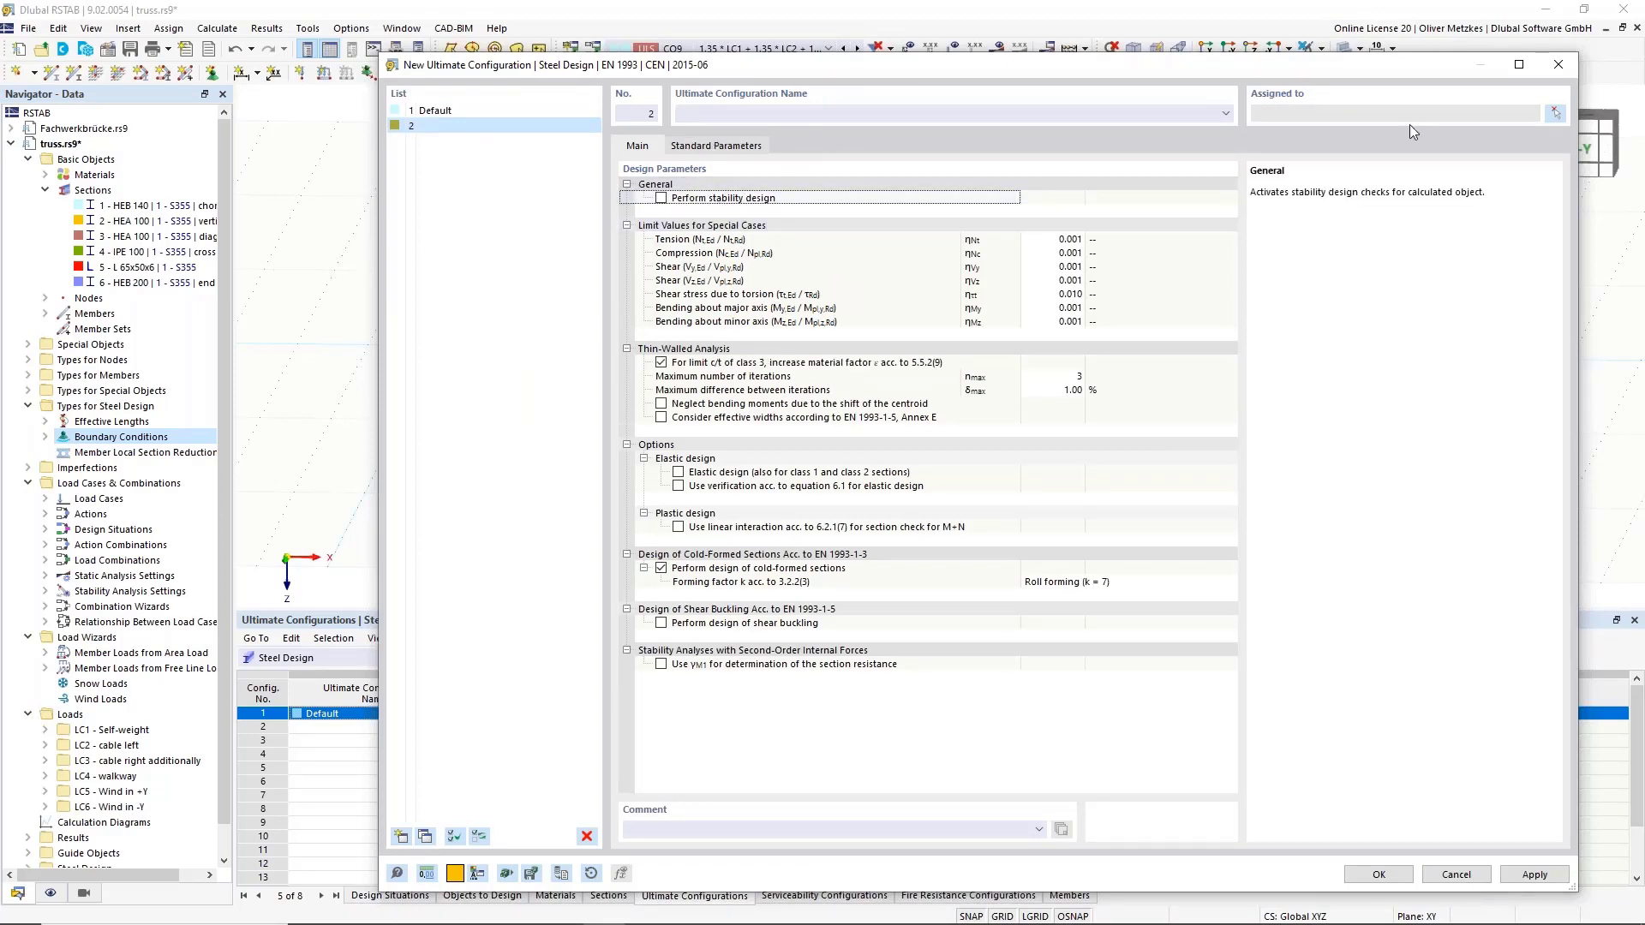
{"action": "left_click", "coordinate": [1555, 114]}
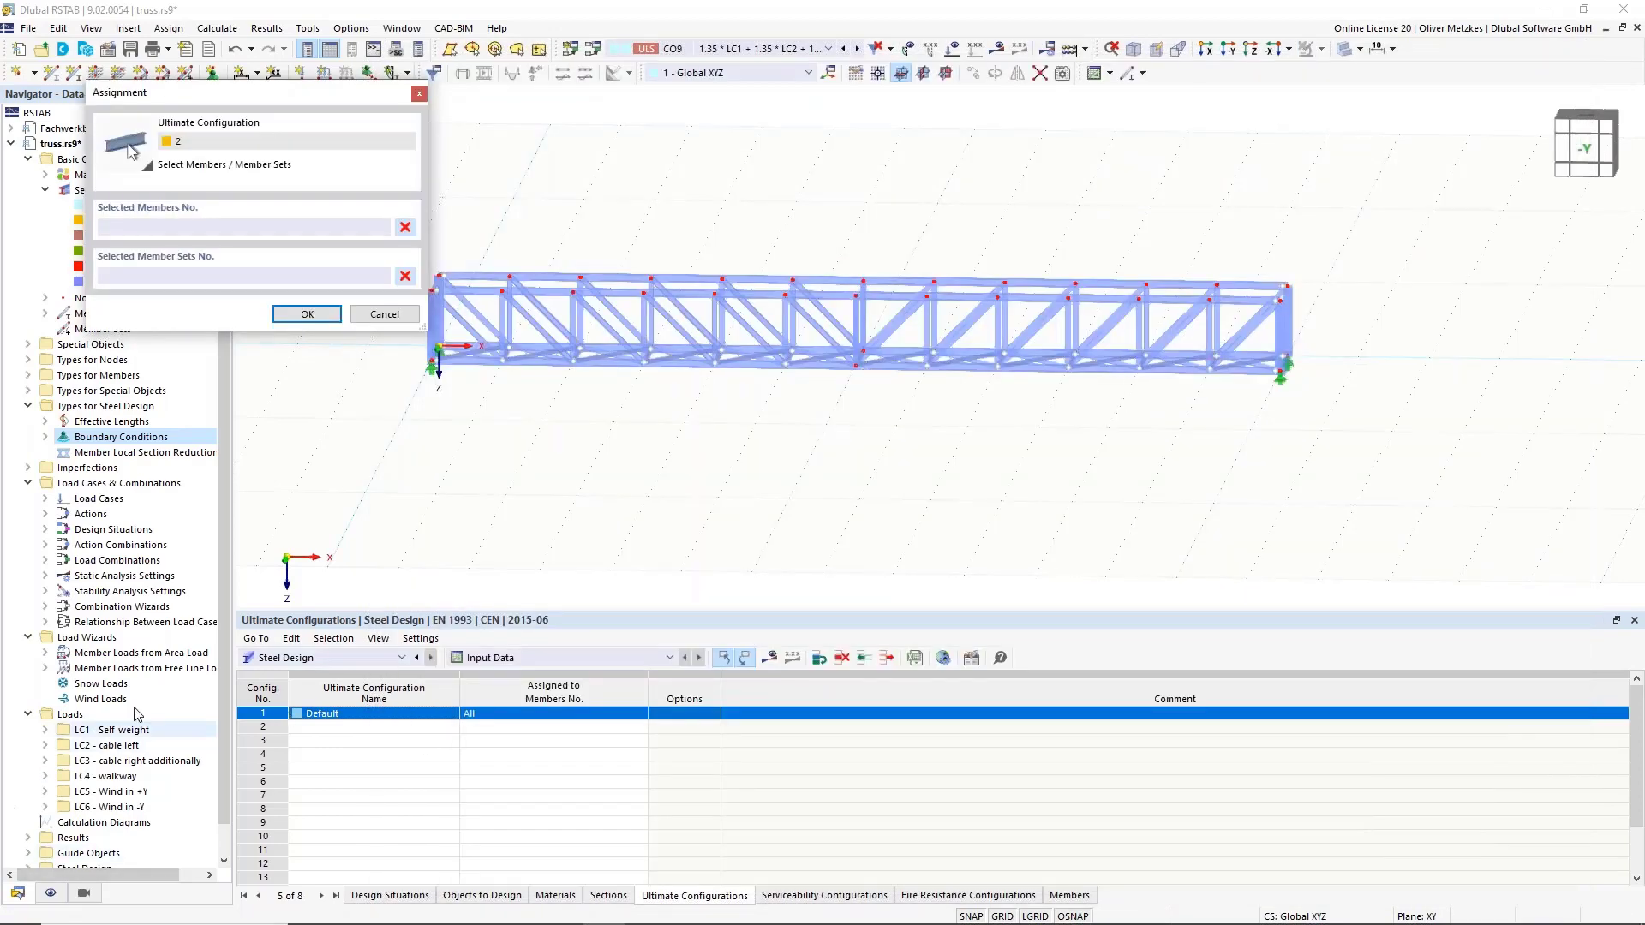
Show only HEB 140 members and select bottom chord members 1-12,50-61 for configuration 2.
{"action": "left_click", "coordinate": [84, 893]}
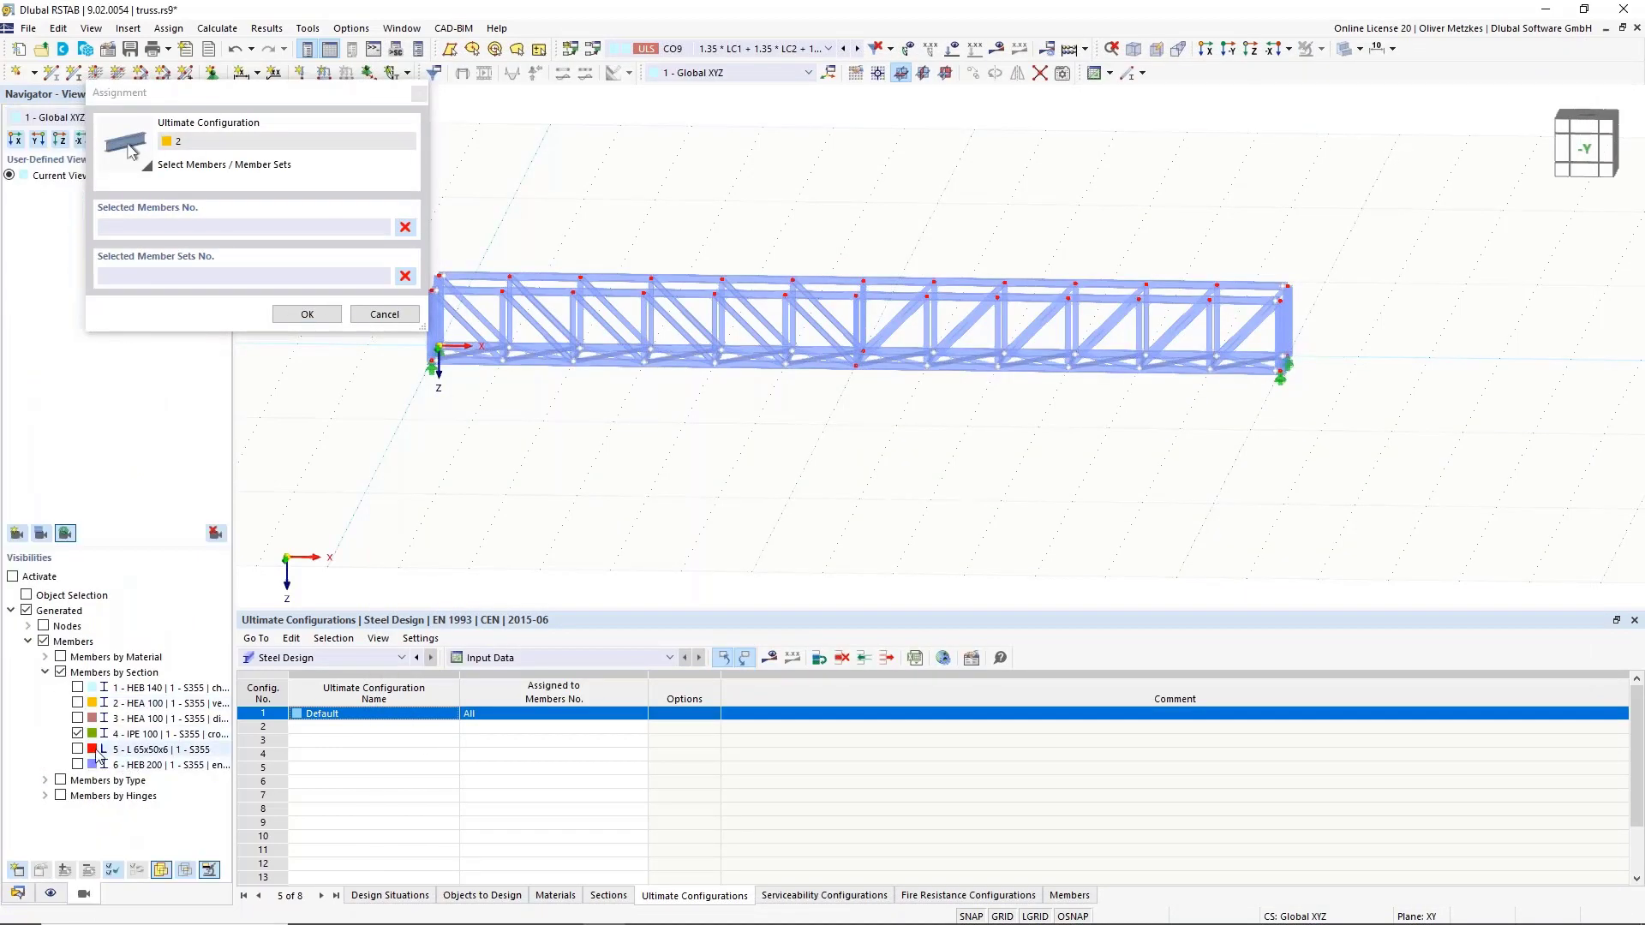
{"action": "left_click", "coordinate": [77, 687]}
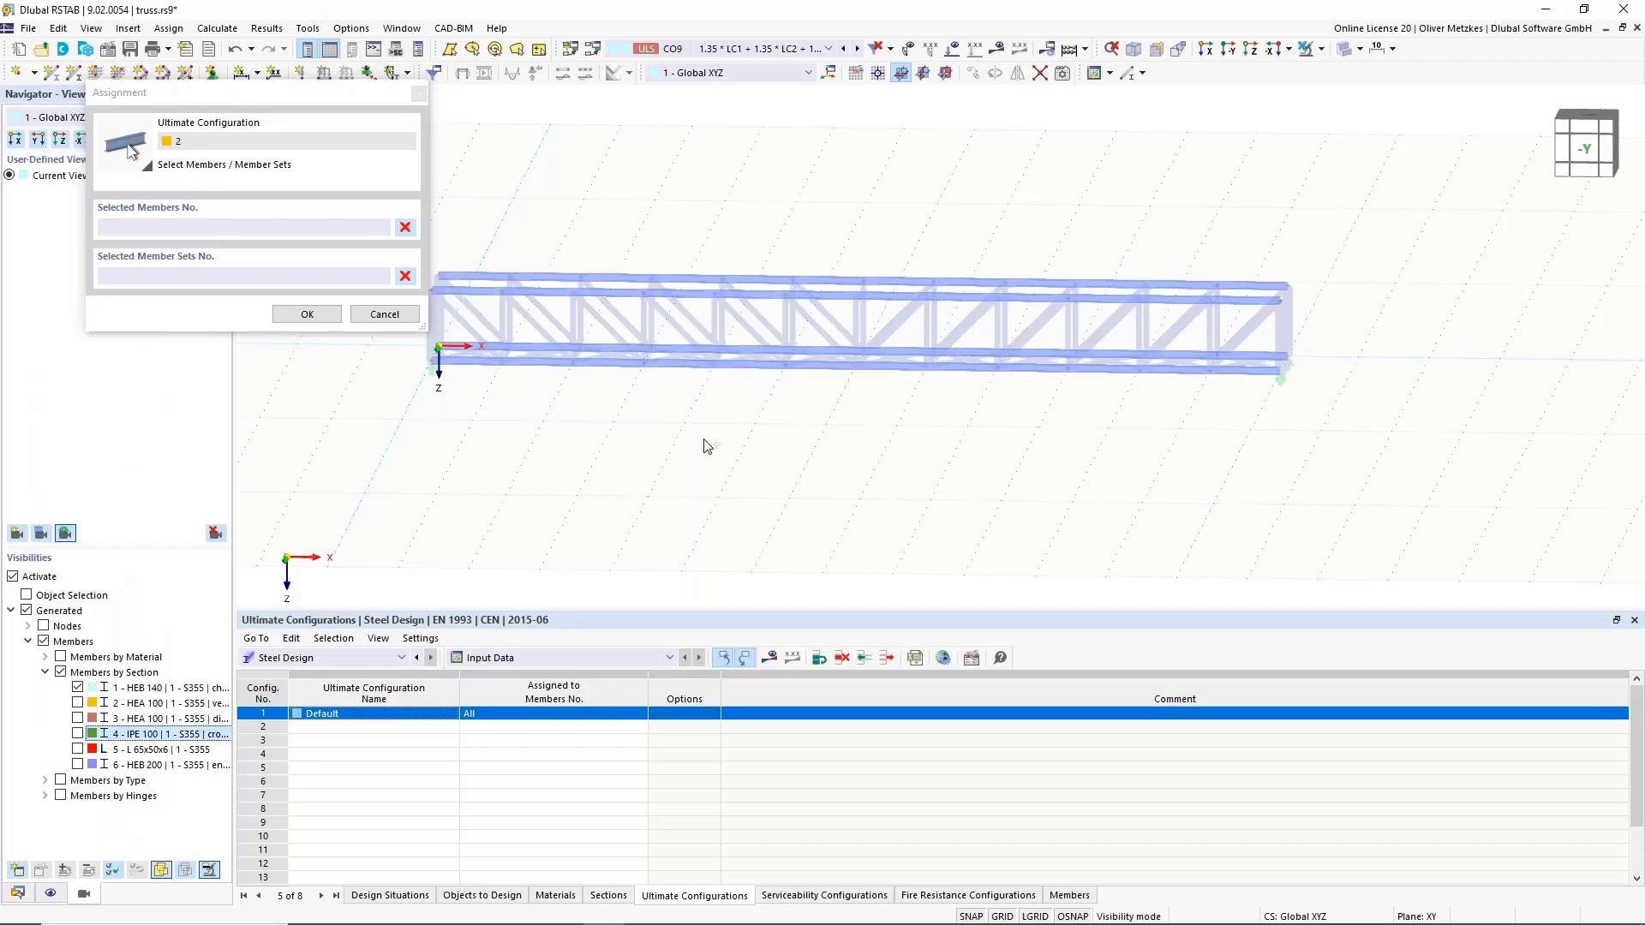
{"action": "middle_click_drag", "start_coordinate": [765, 437], "coordinate": [801, 357], "text": "ctrl"}
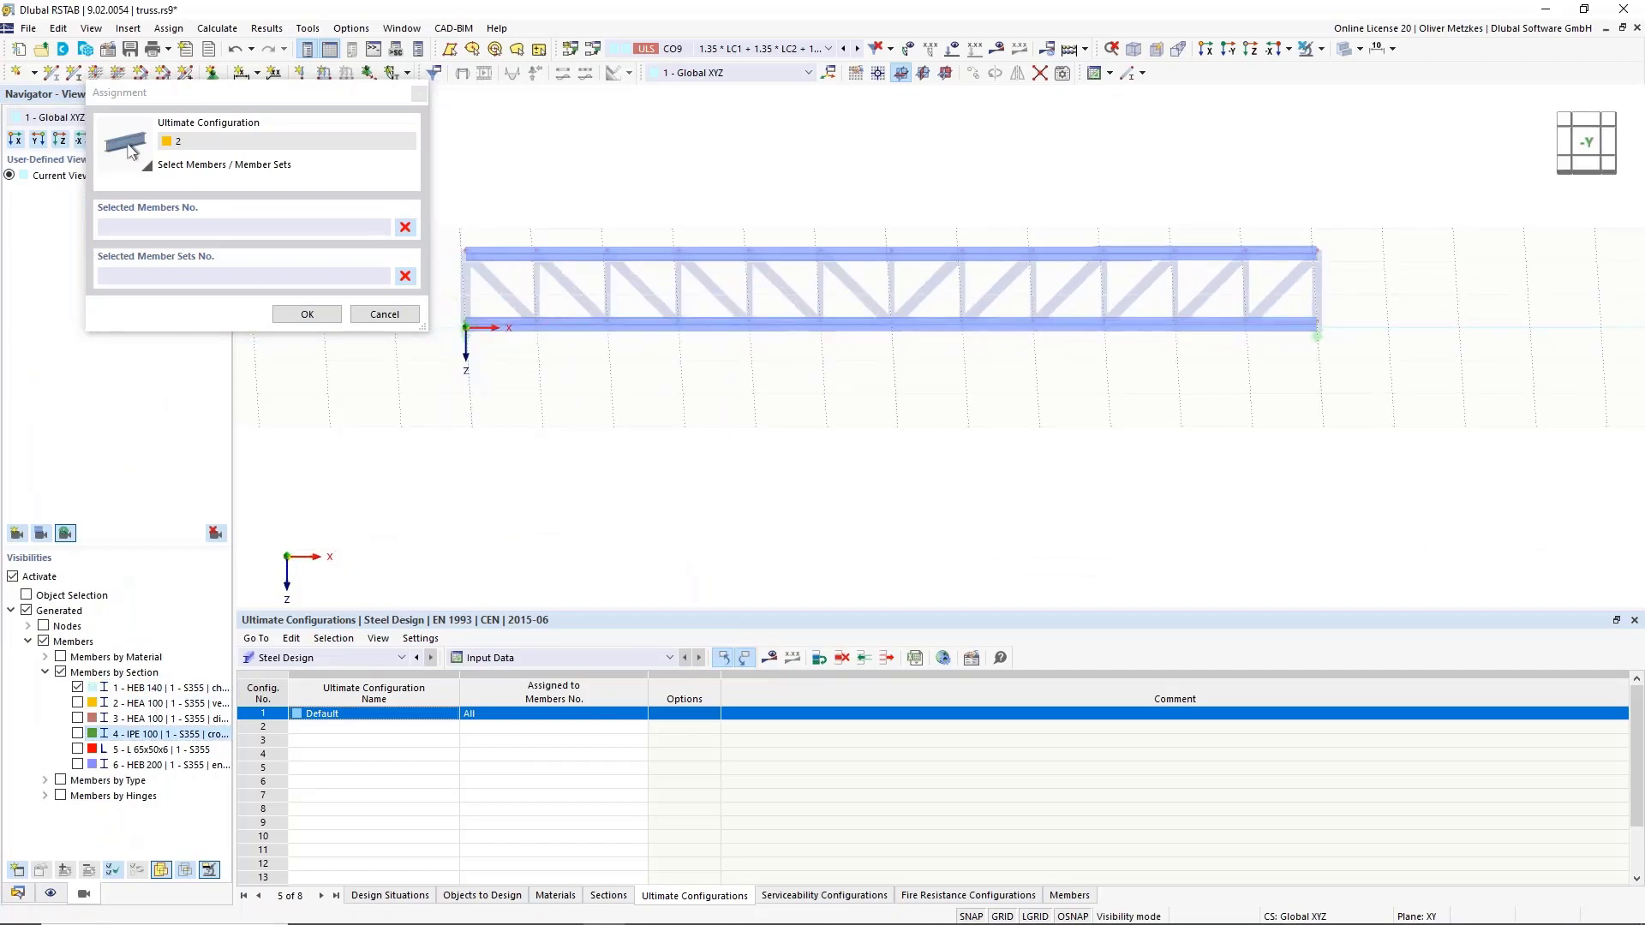
{"action": "left_click_drag", "start_coordinate": [456, 310], "coordinate": [1409, 411]}
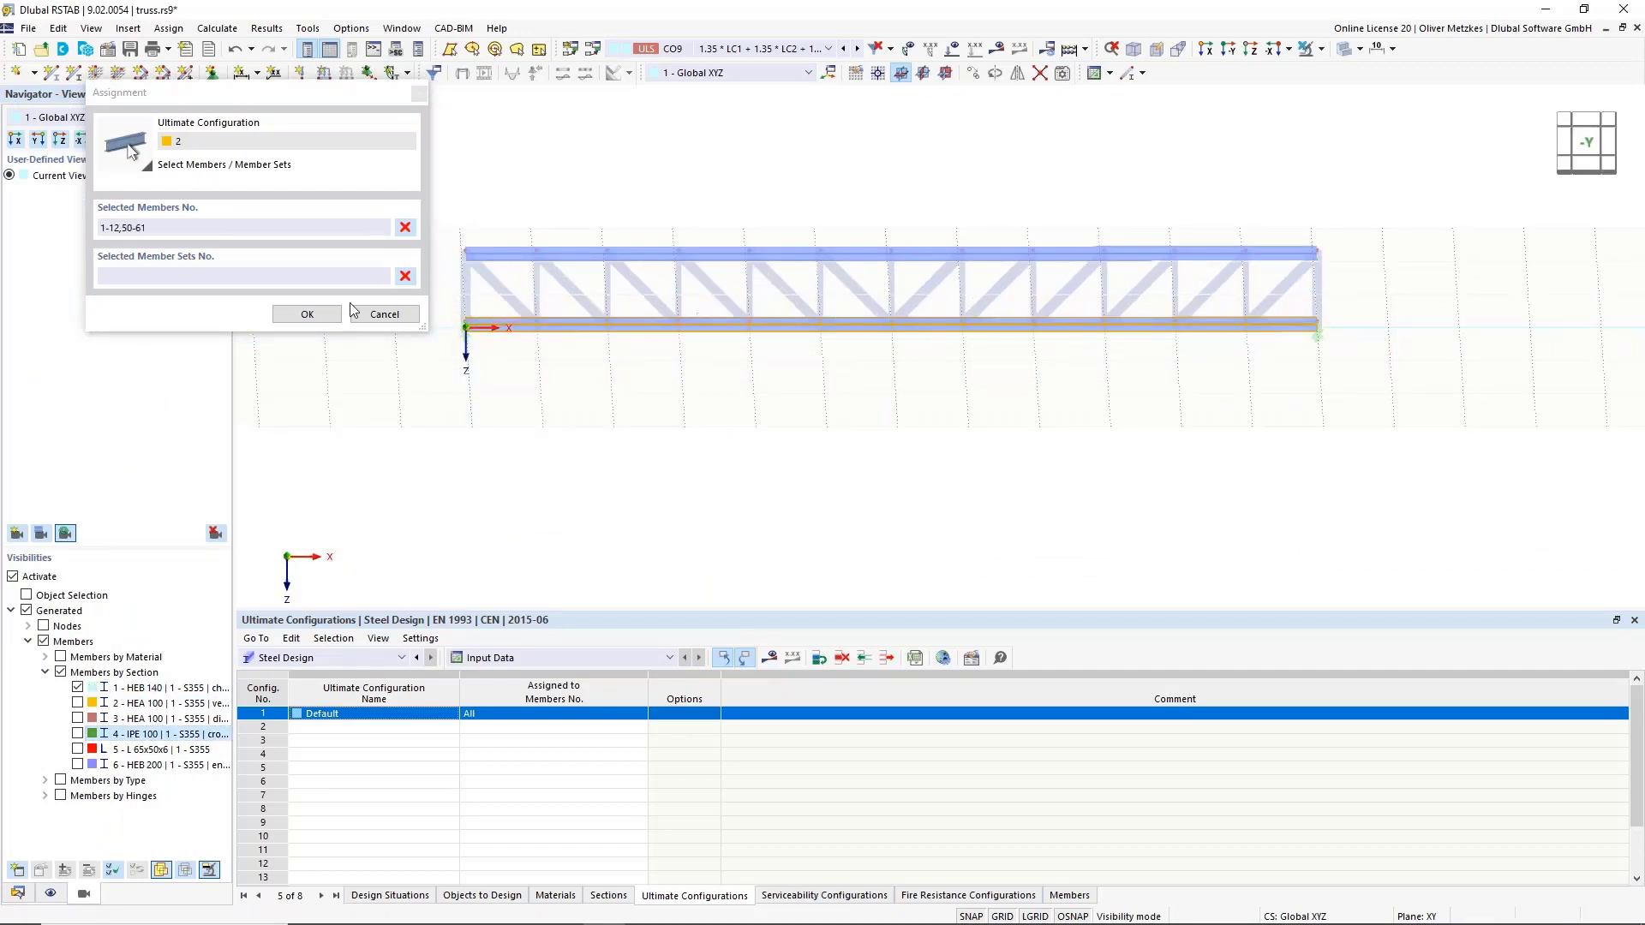
{"action": "left_click", "coordinate": [307, 314]}
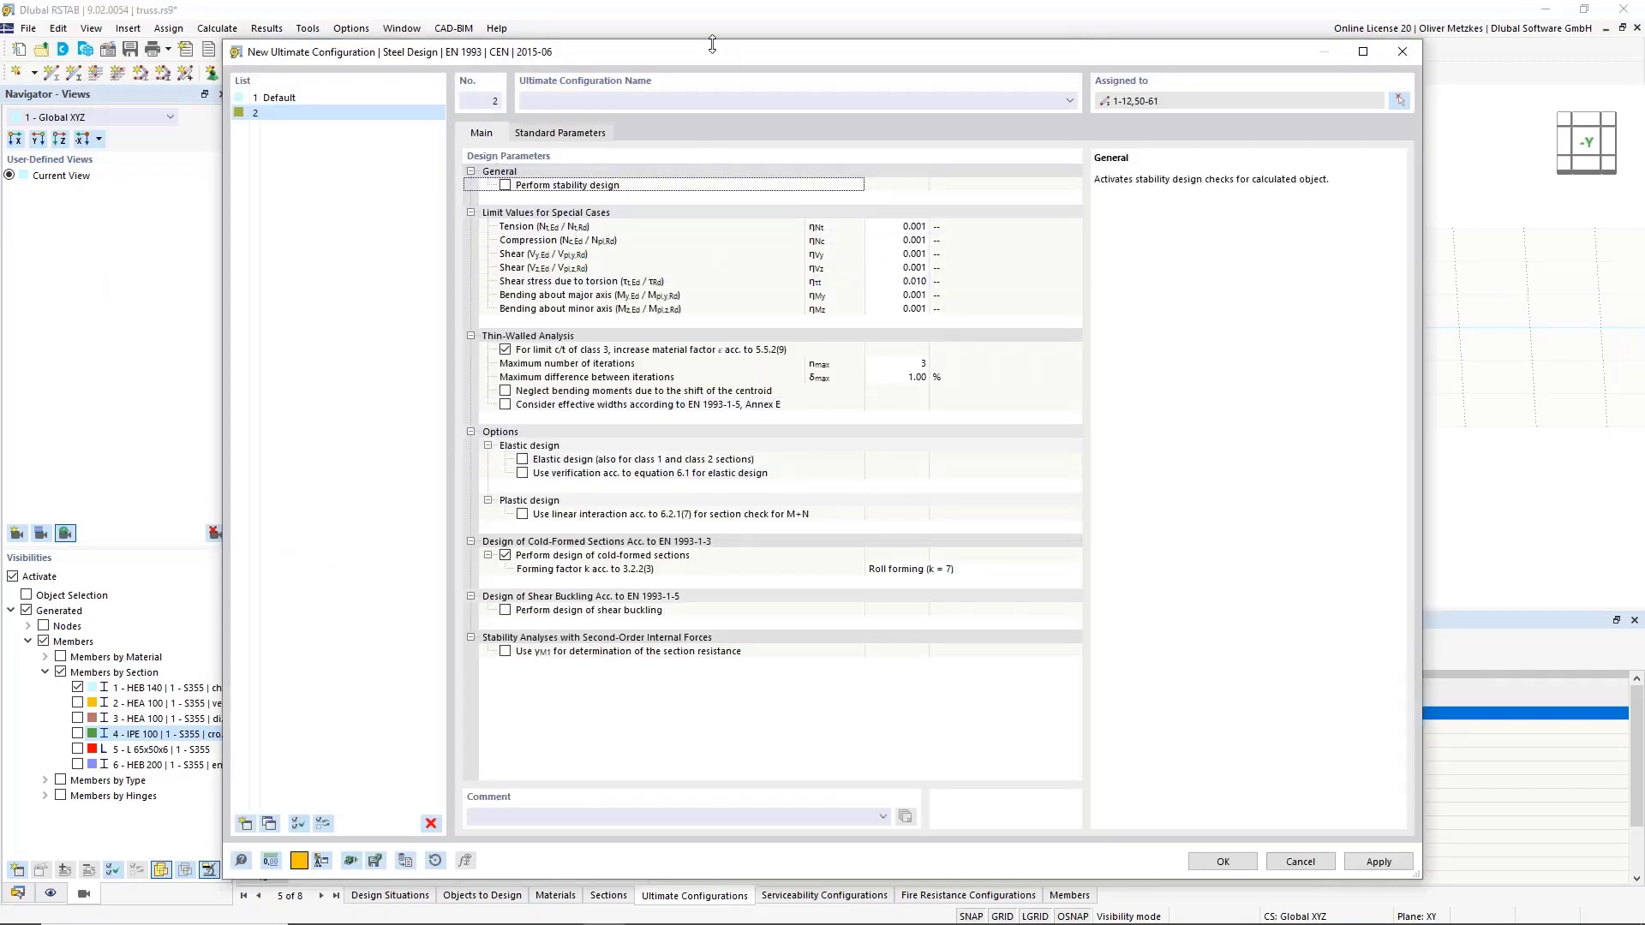
Save configuration 2 with its assignment and request the steel design results.
{"action": "left_click_drag", "start_coordinate": [732, 57], "coordinate": [877, 85]}
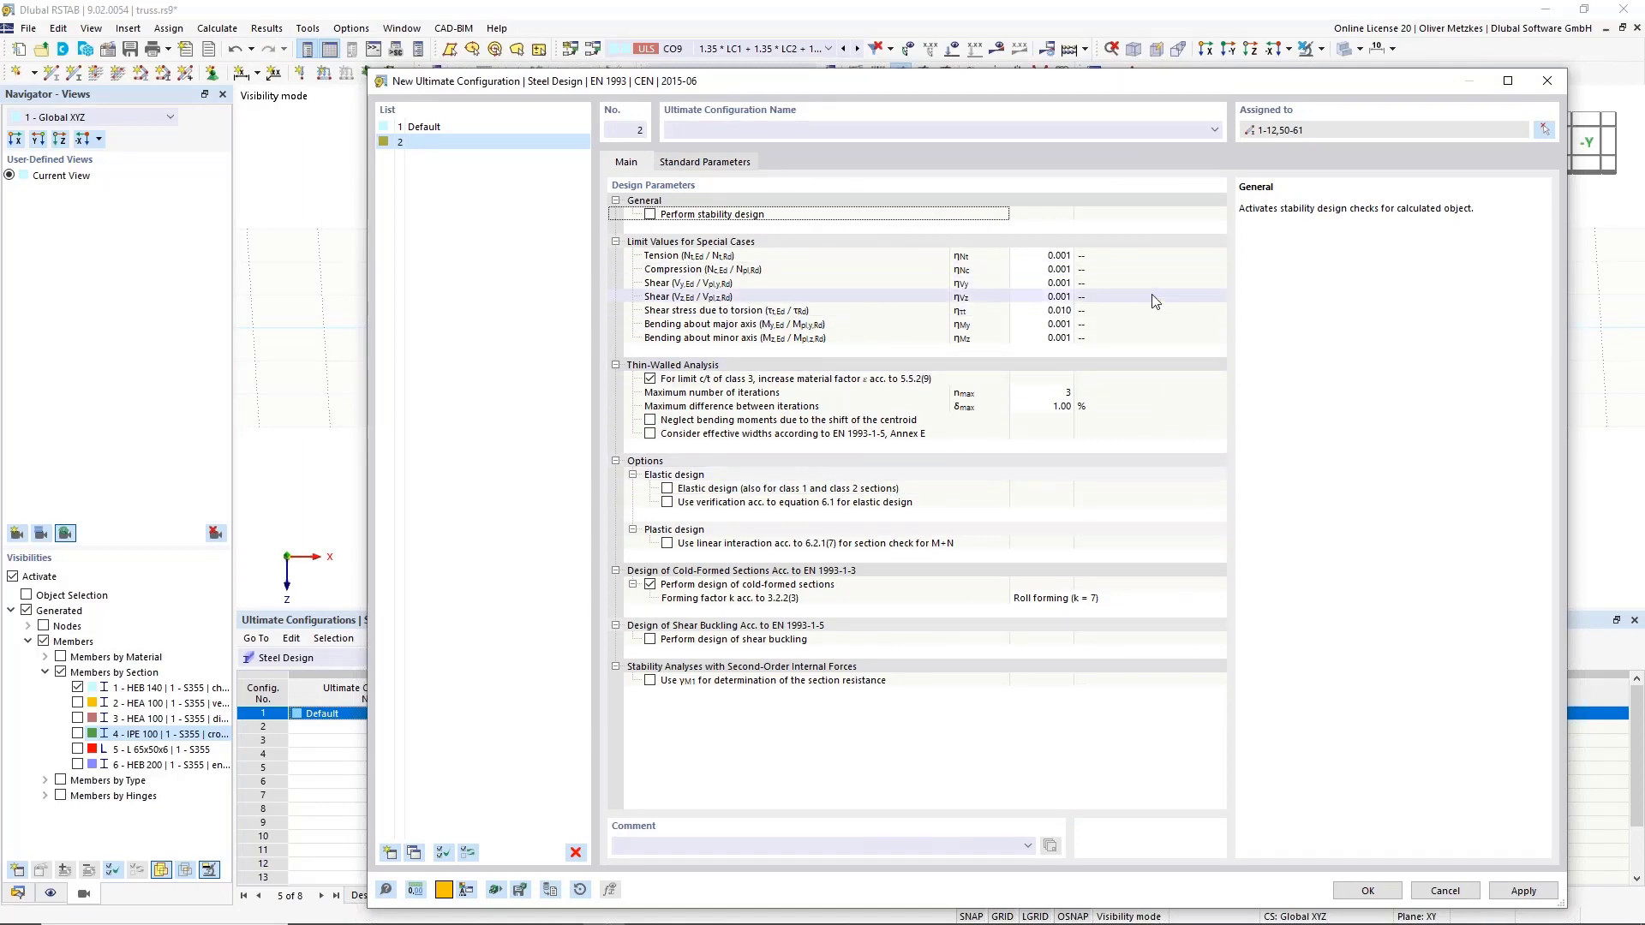
{"action": "left_click", "coordinate": [1367, 891]}
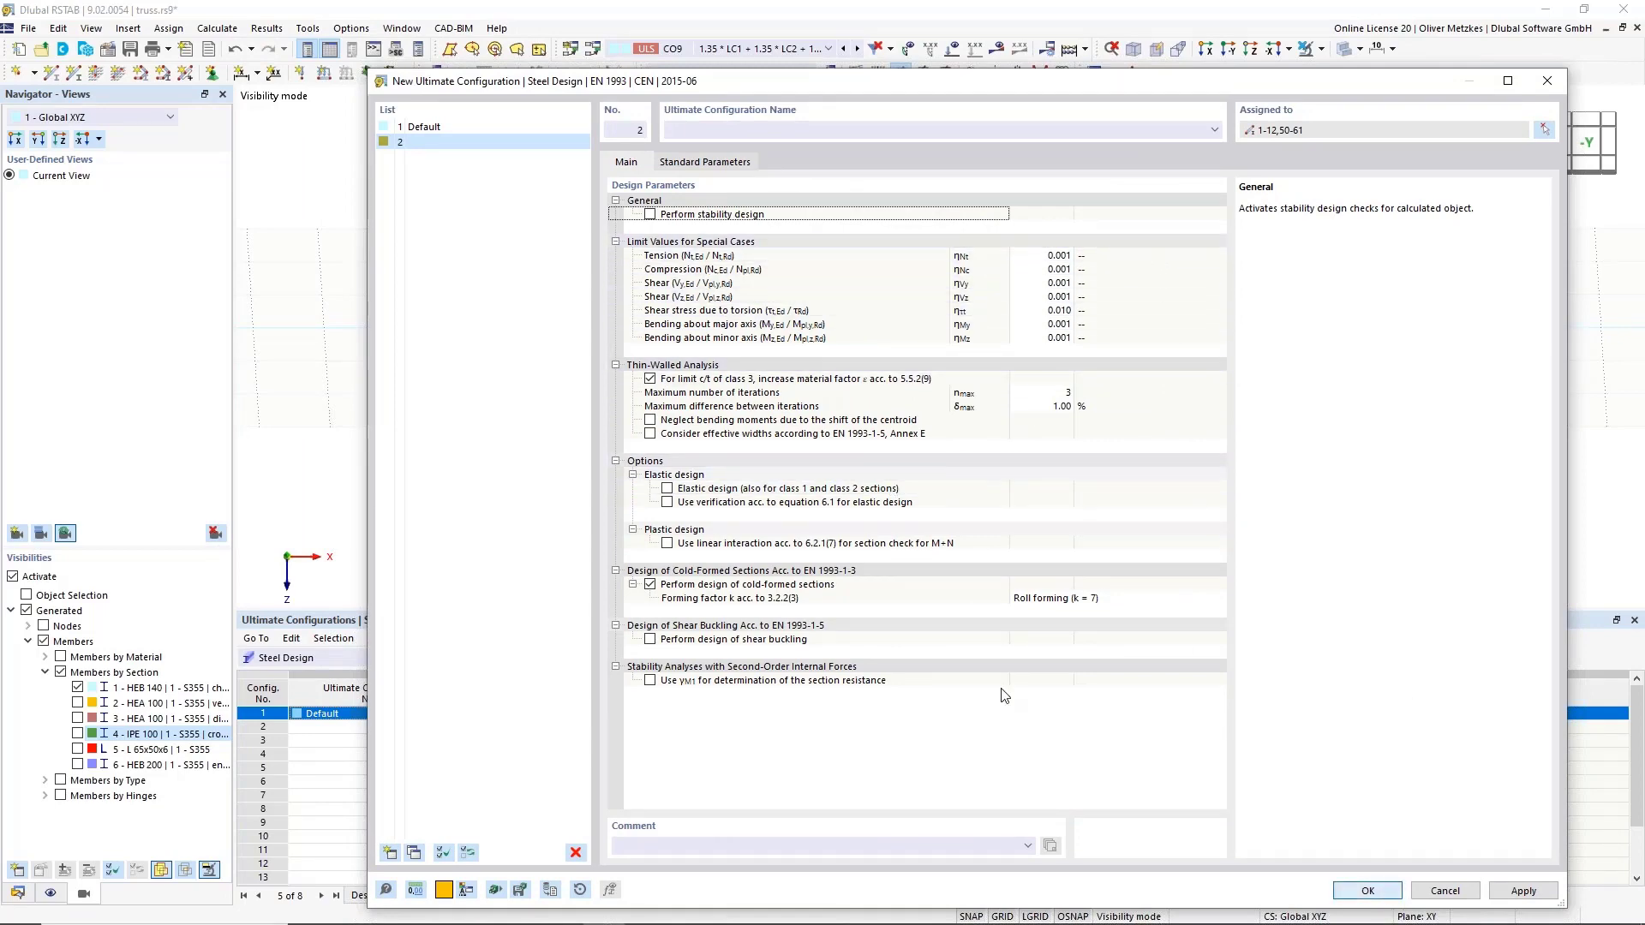
{"action": "left_click", "coordinate": [774, 660]}
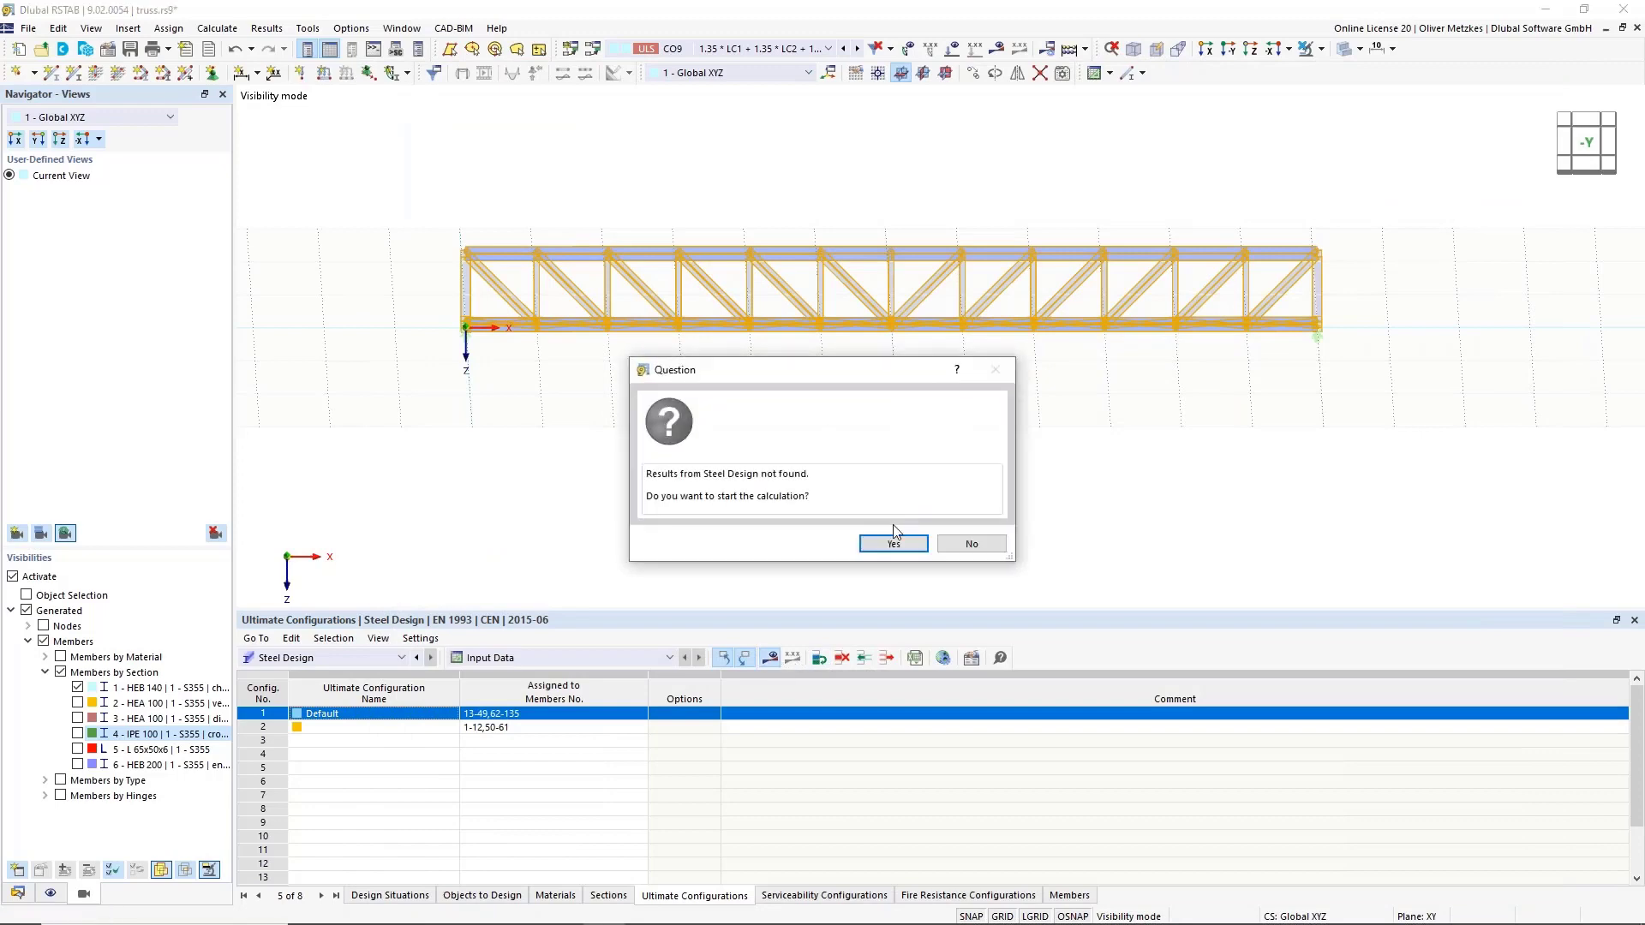
Run the steel design, zoom to member 19, and select its failing CO9 stability check (ratio 1.033).
{"action": "left_click", "coordinate": [878, 538]}
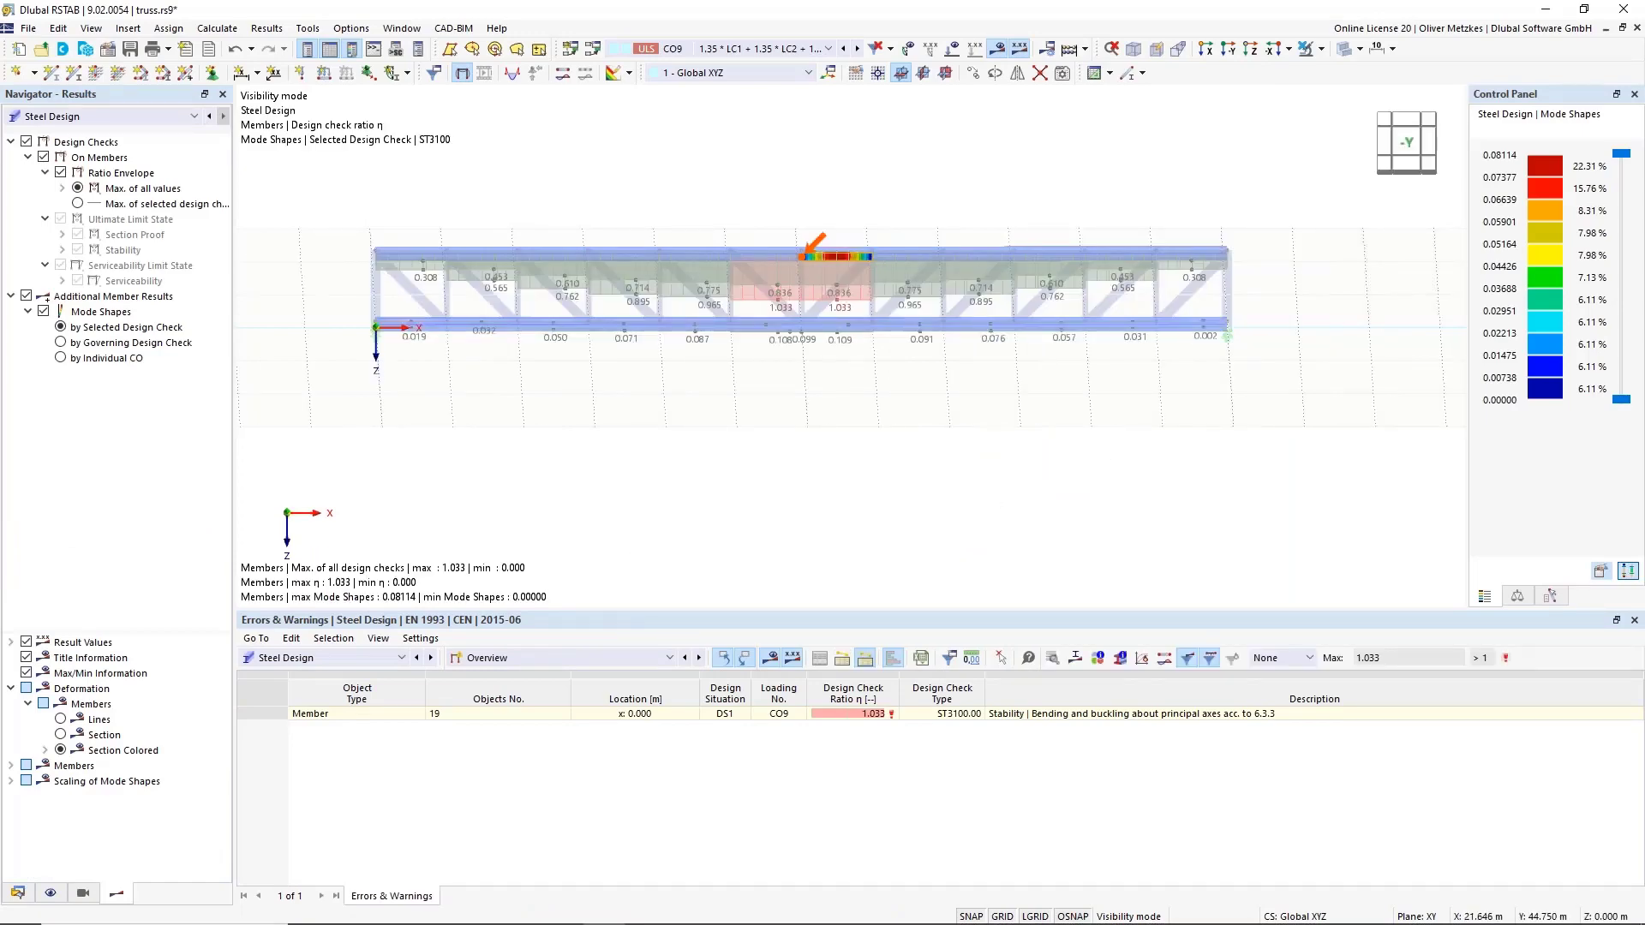
{"action": "middle_click_drag", "start_coordinate": [1050, 440], "coordinate": [770, 337], "text": "ctrl"}
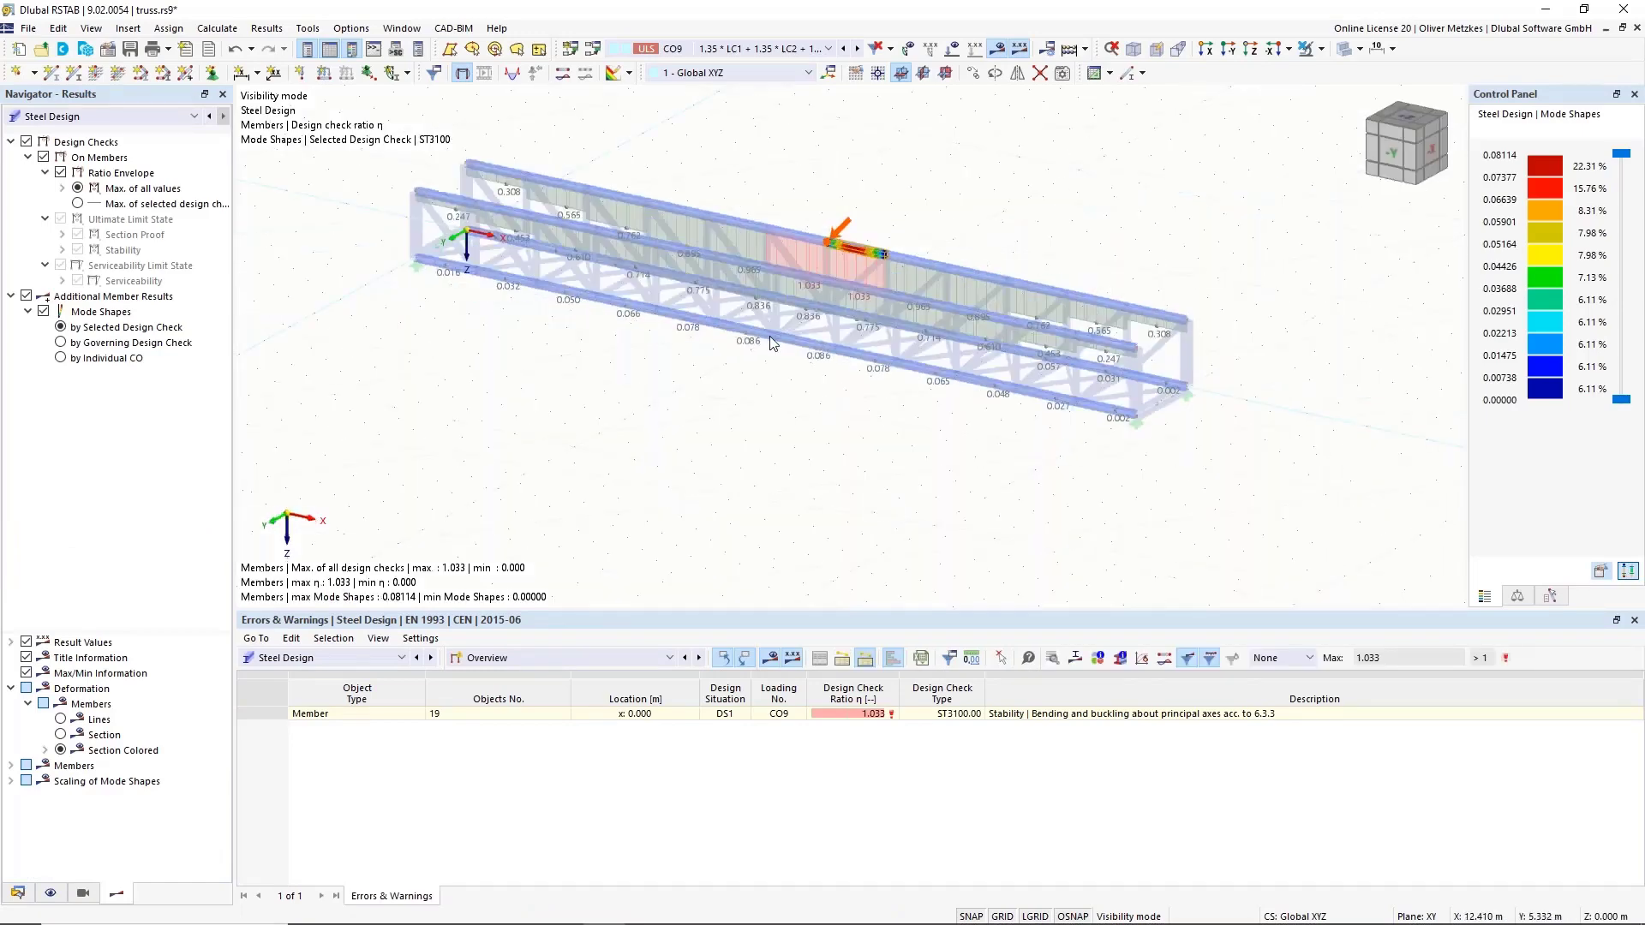
{"action": "middle_click_drag", "start_coordinate": [669, 159], "coordinate": [680, 244]}
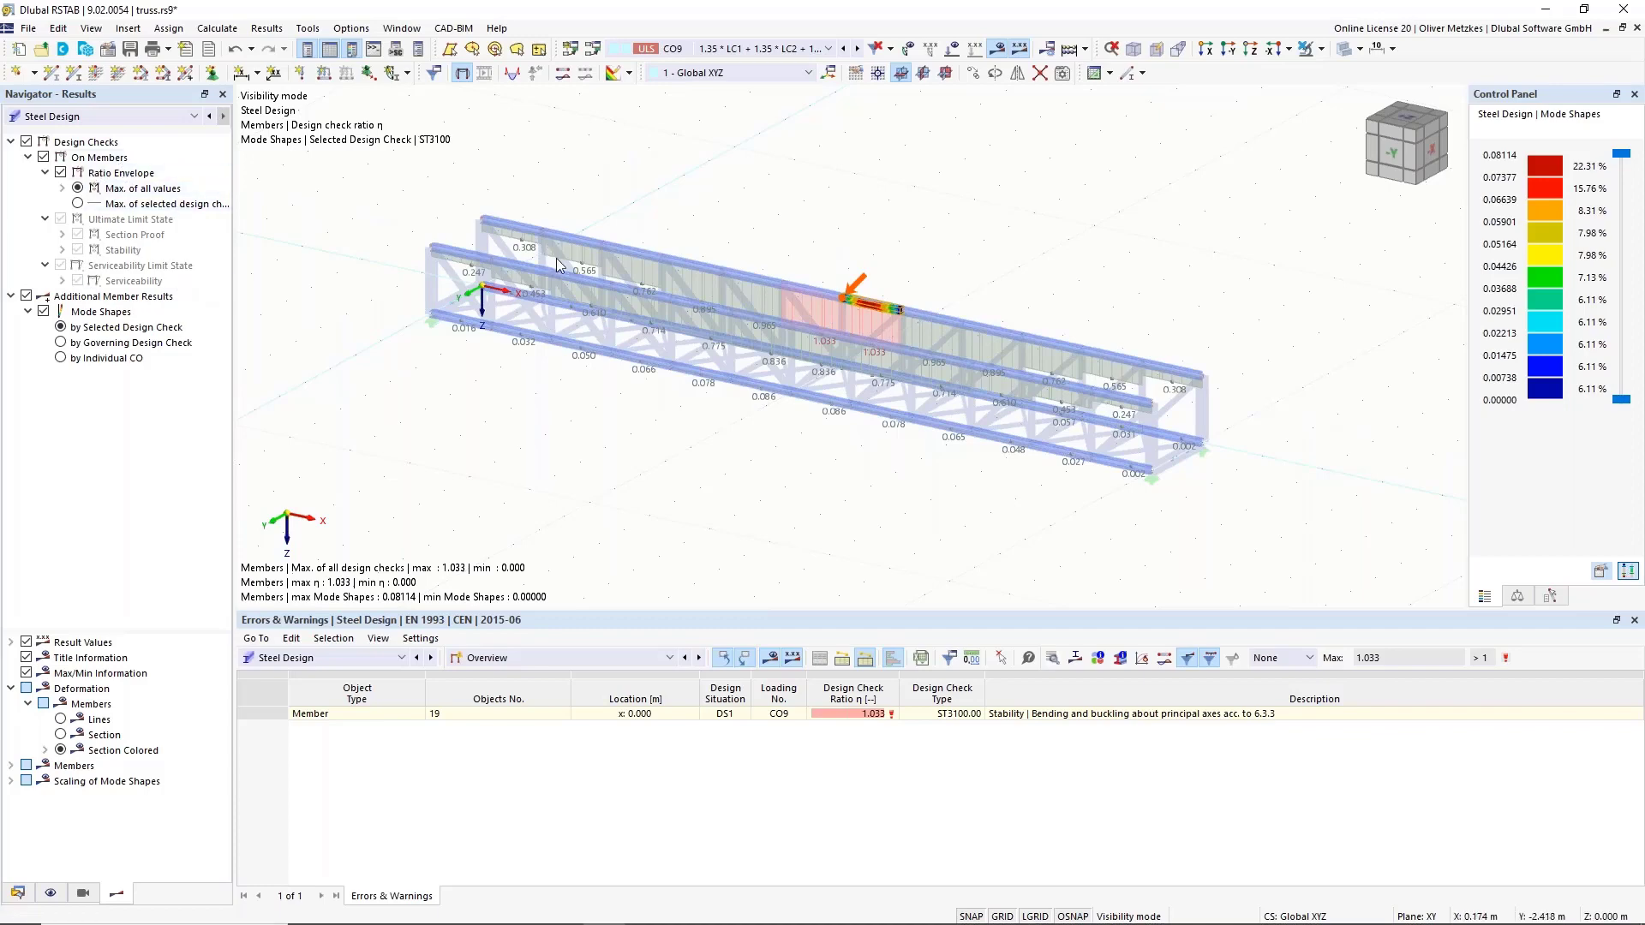
{"action": "scroll", "coordinate": [617, 274], "scroll_direction": "up", "scroll_amount": 3}
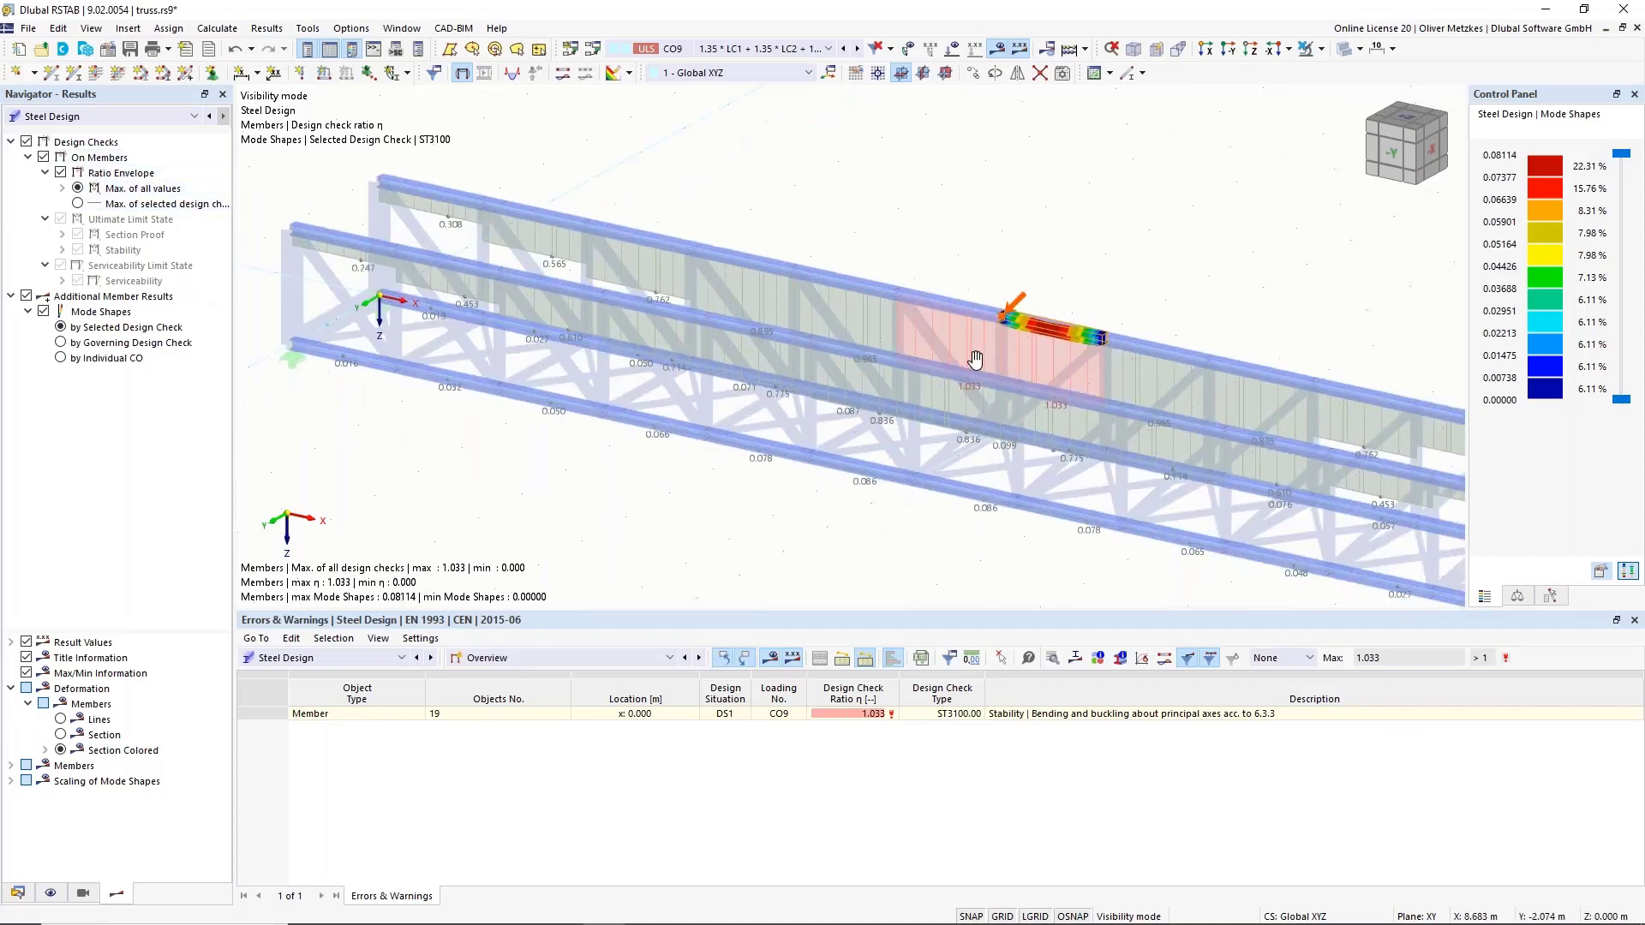
{"action": "middle_click_drag", "start_coordinate": [975, 360], "coordinate": [1005, 353]}
{"action": "scroll", "coordinate": [1005, 353], "scroll_direction": "up", "scroll_amount": 3}
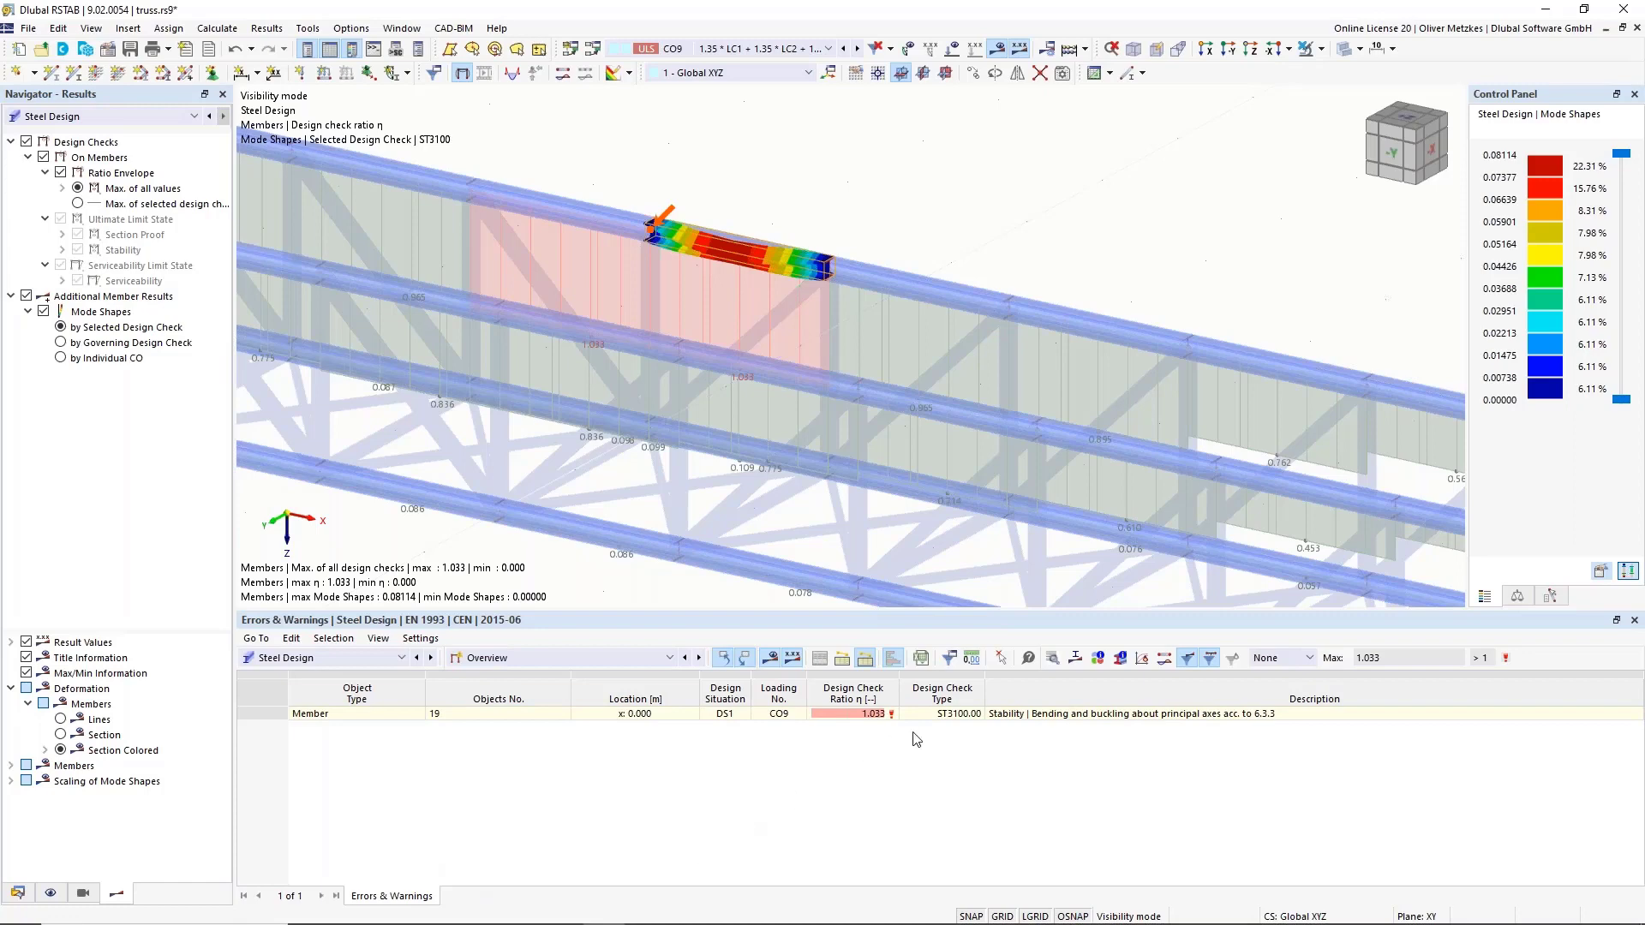
{"action": "left_click", "coordinate": [1006, 714]}
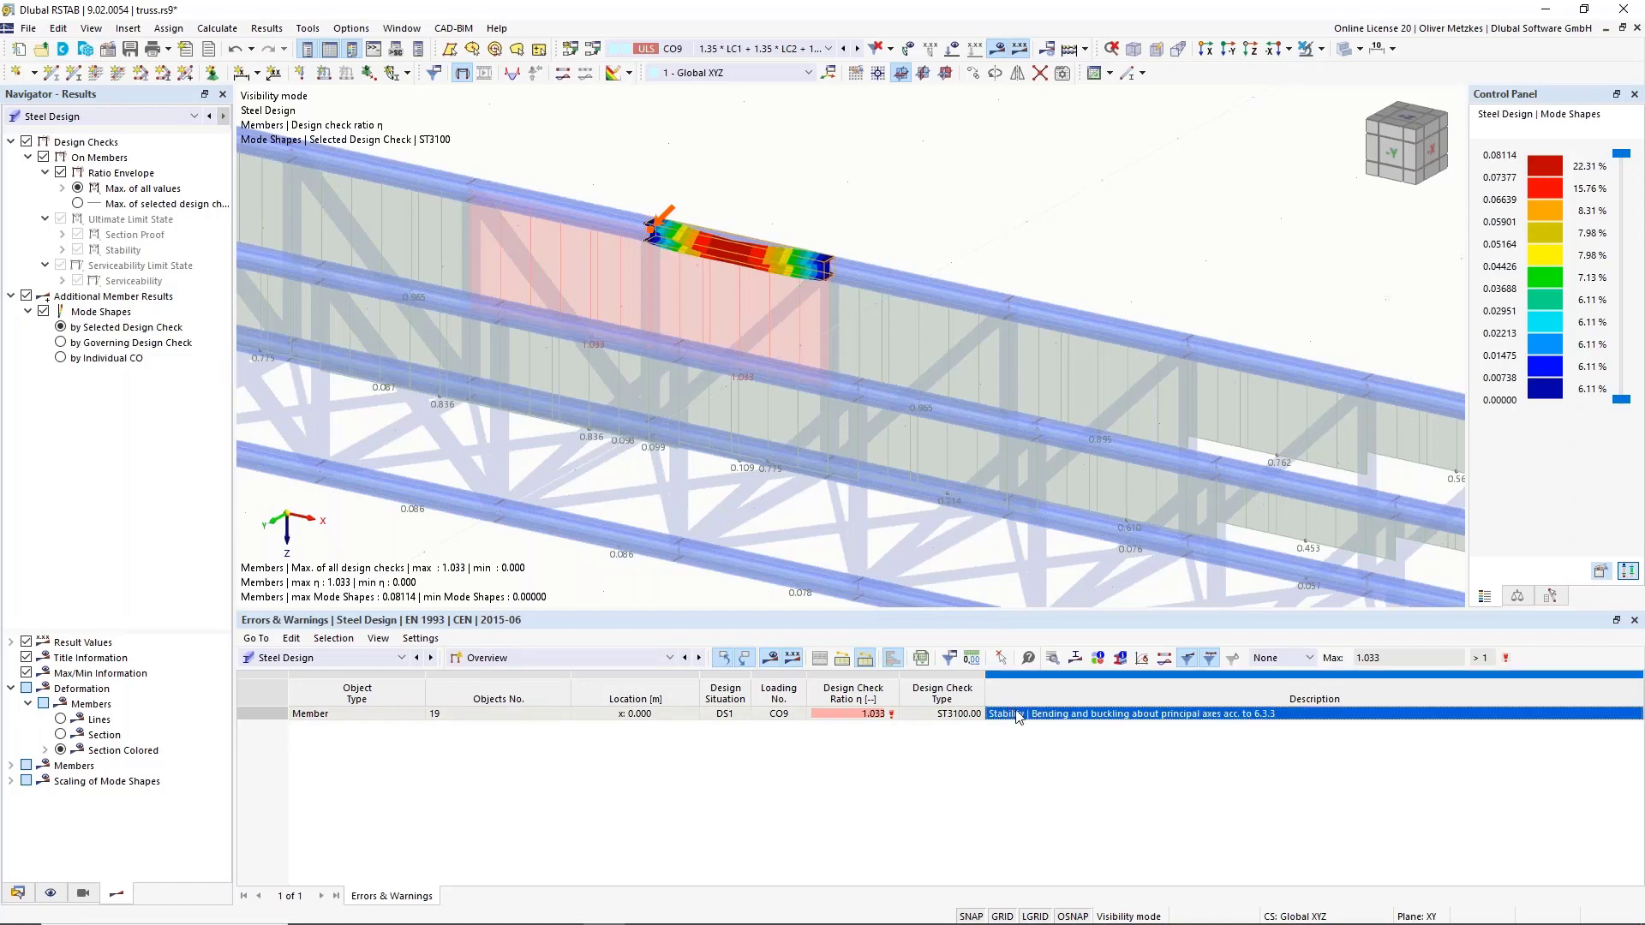
{"action": "double_click", "coordinate": [1017, 714]}
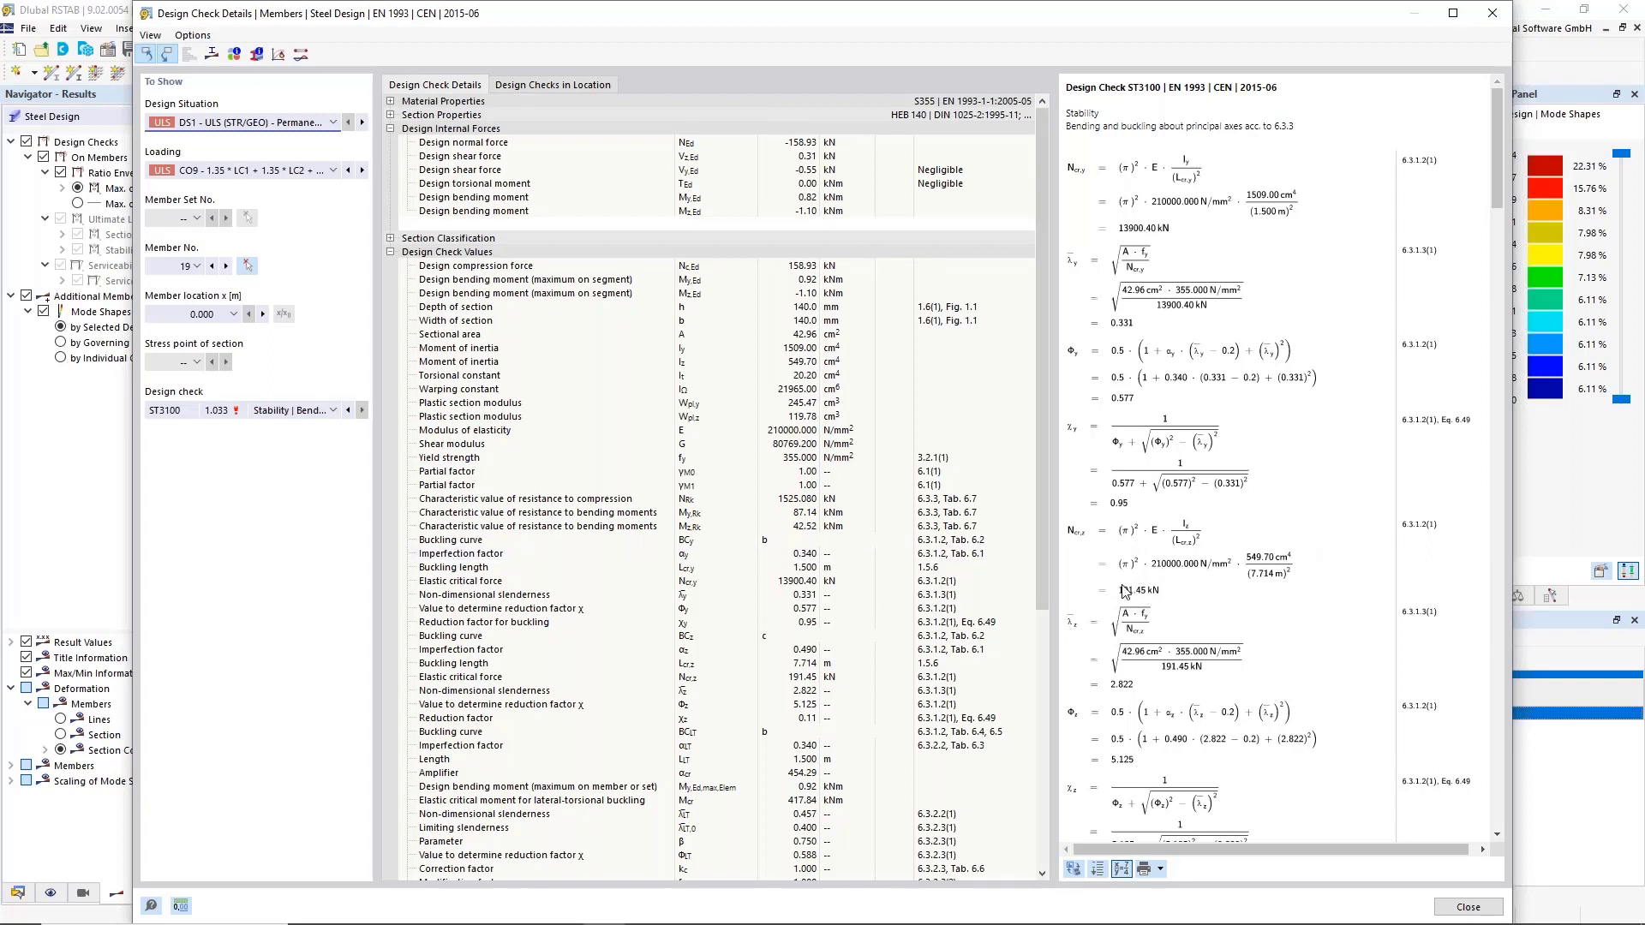
Close the design check details and switch the results to Stability Analysis.
{"action": "left_click", "coordinate": [1469, 906]}
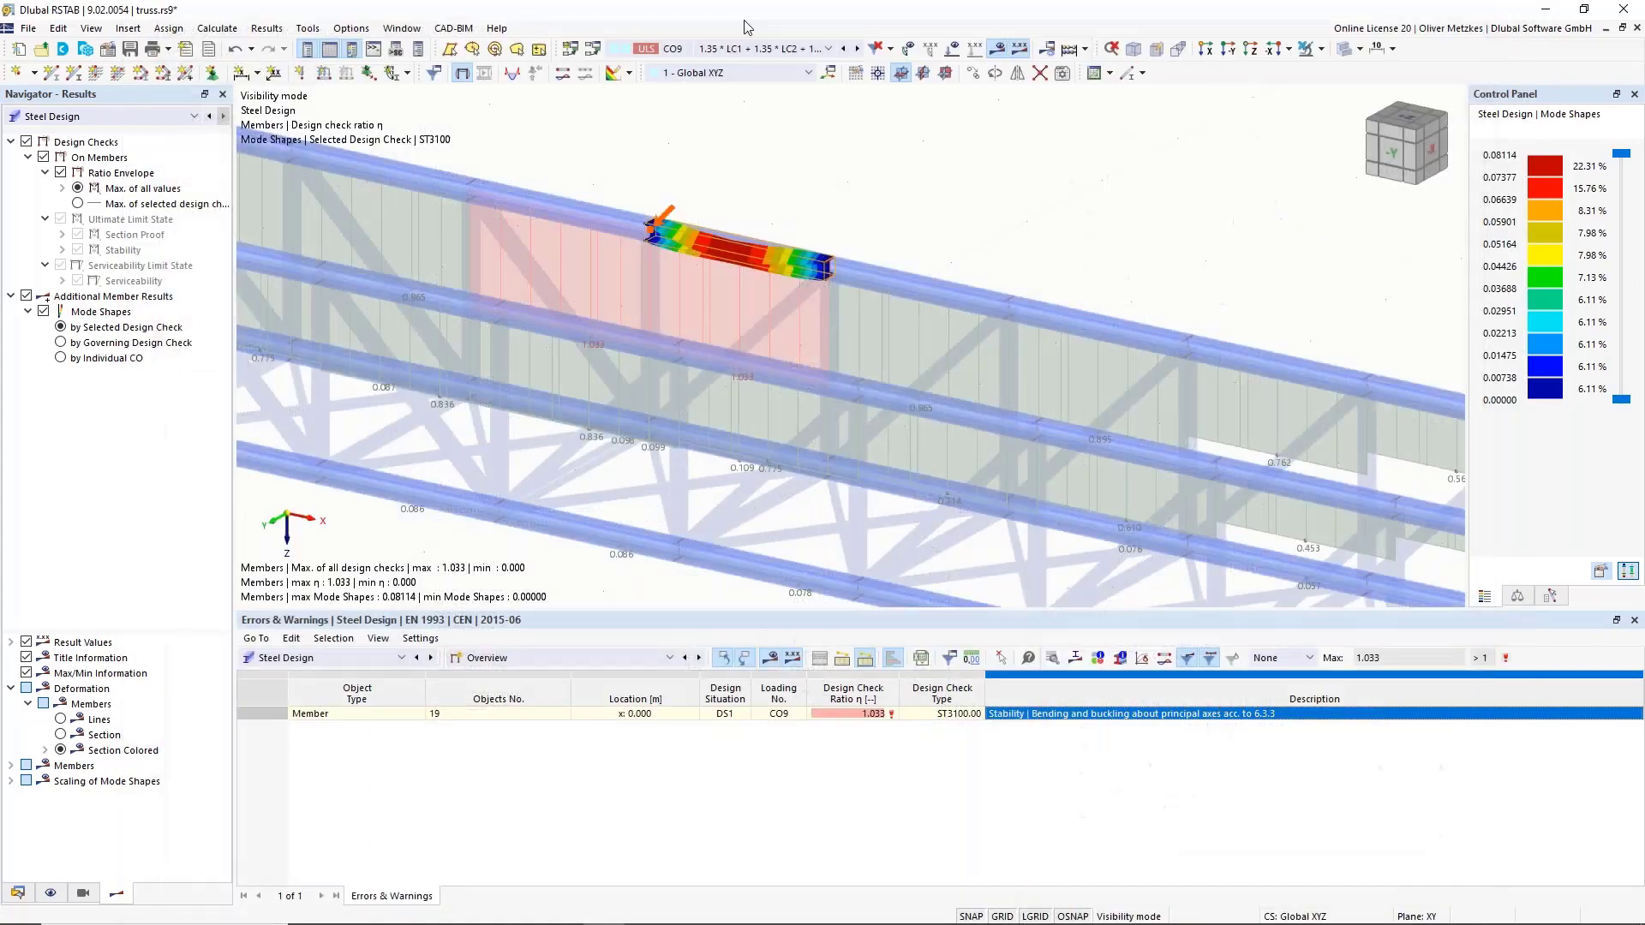
{"action": "left_click", "coordinate": [127, 115]}
{"action": "left_click", "coordinate": [123, 146]}
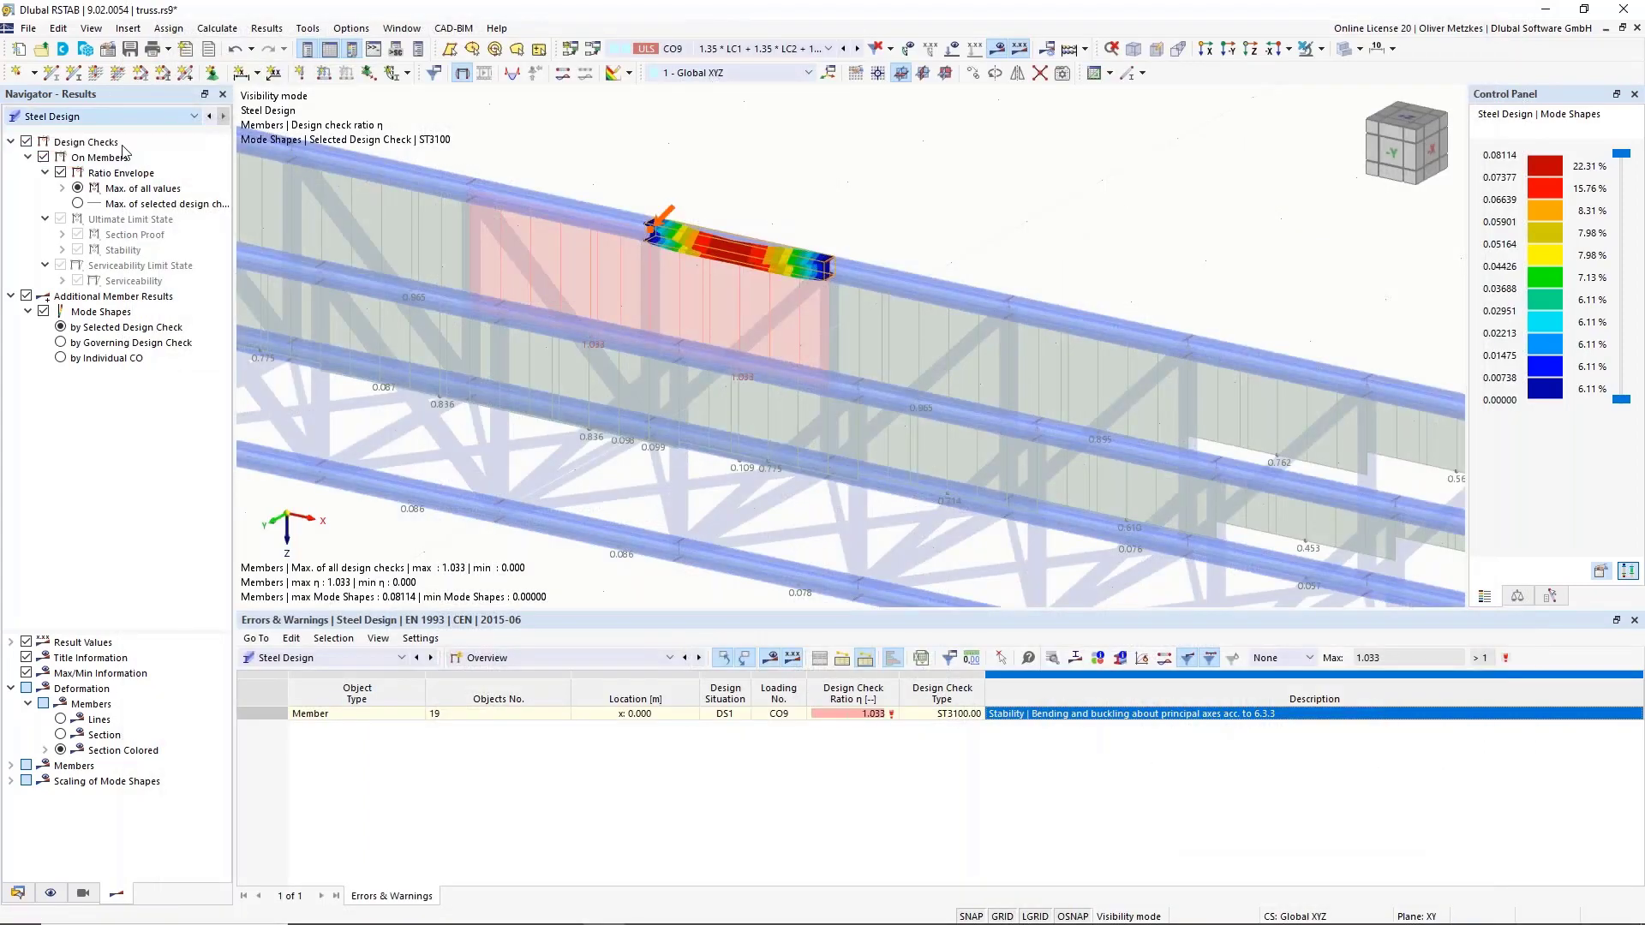
List stability results by member and look up member 19's critical load of 191.449 kN.
{"action": "left_click", "coordinate": [559, 658]}
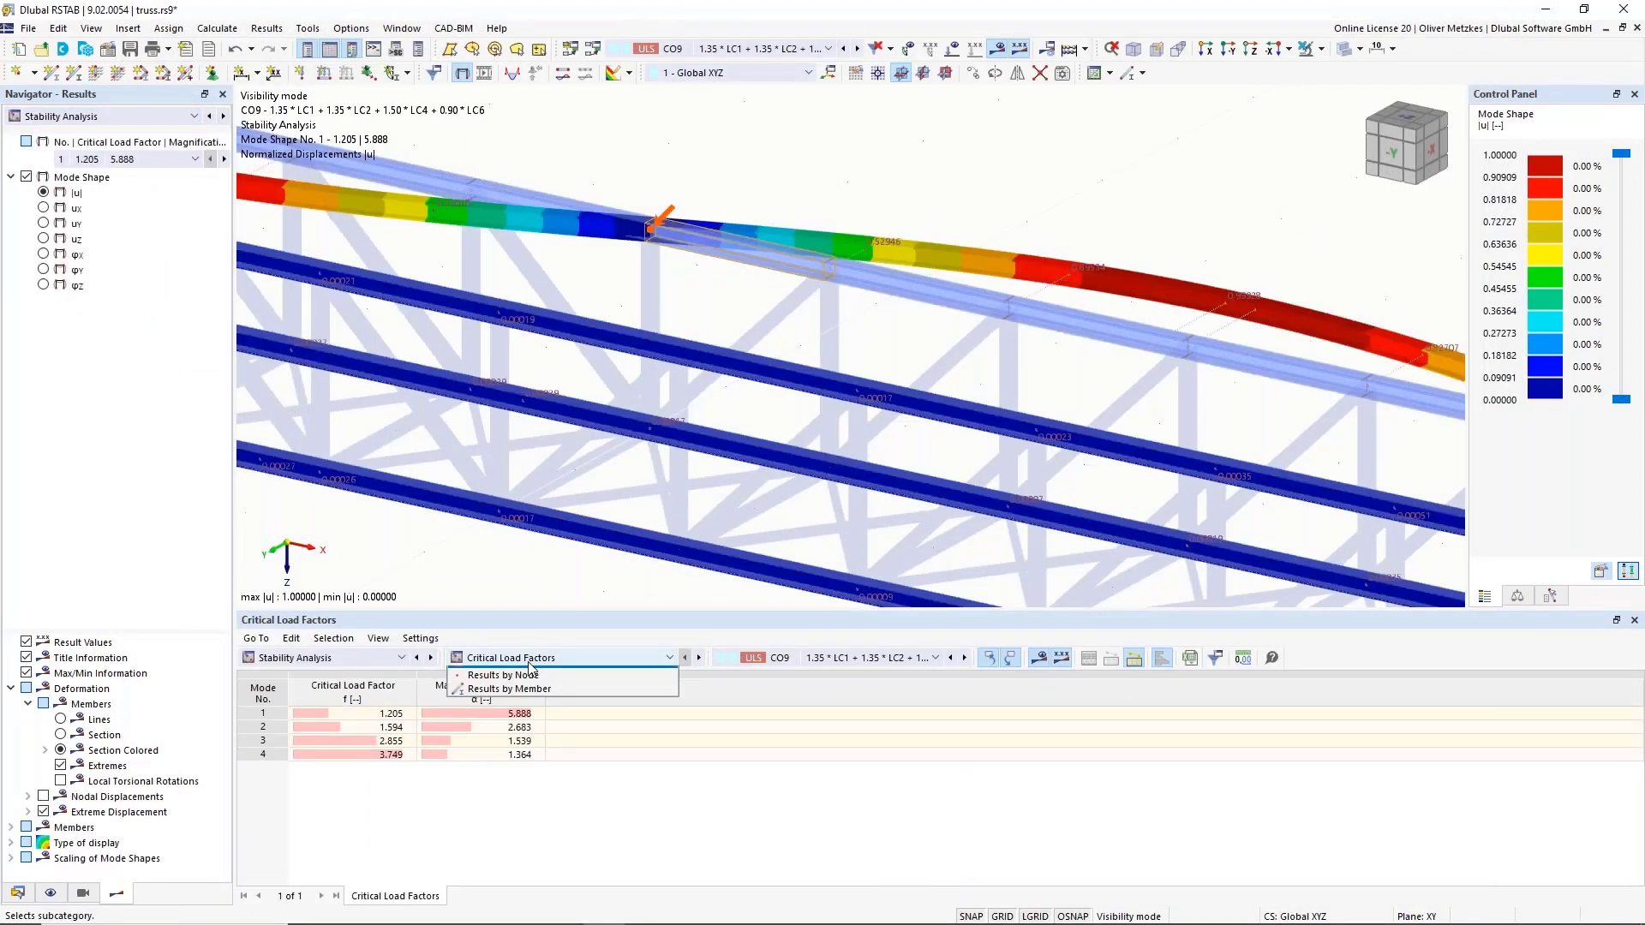
{"action": "left_click", "coordinate": [539, 701]}
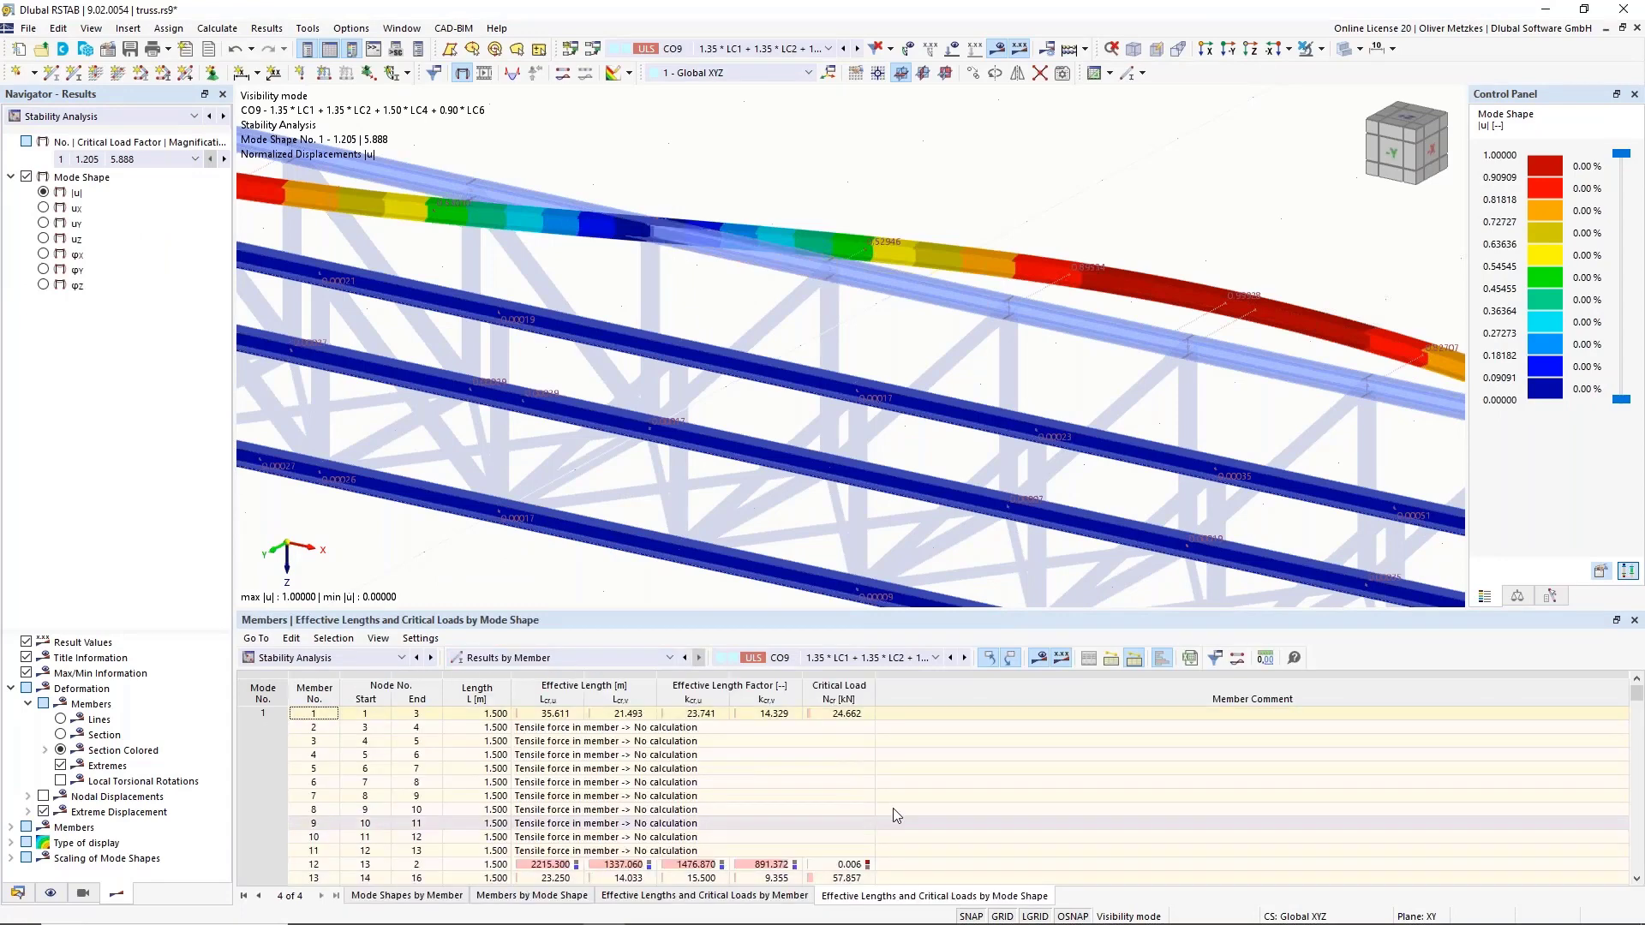
{"action": "scroll", "coordinate": [784, 259], "scroll_direction": "down", "scroll_amount": 3}
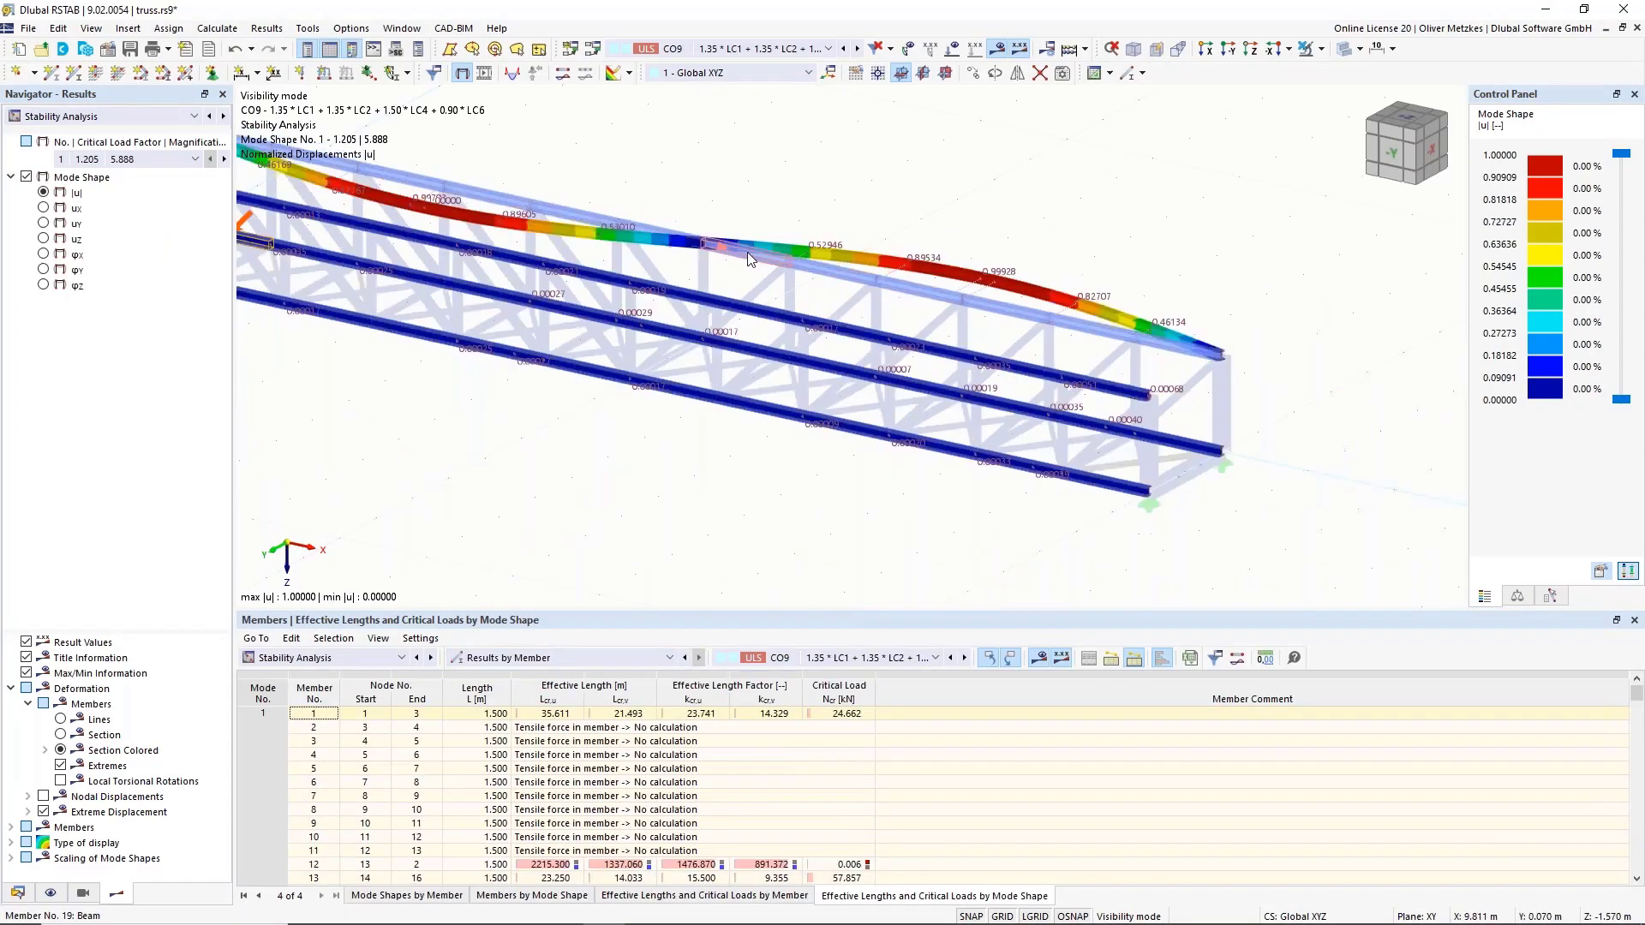
{"action": "left_click", "coordinate": [837, 715]}
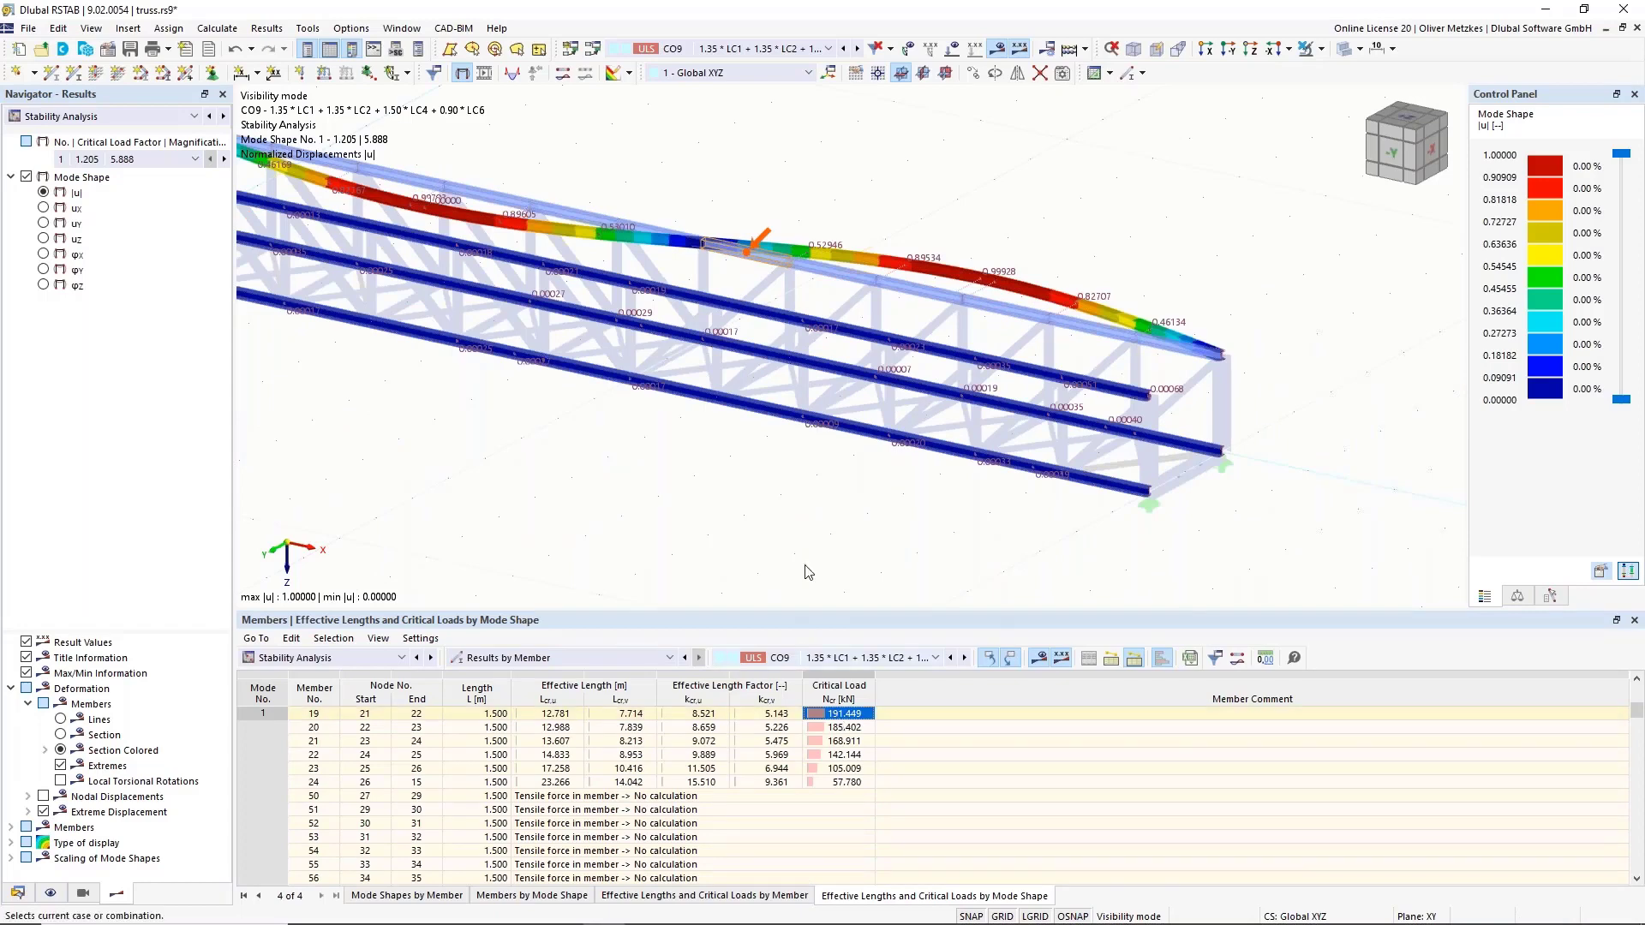
{"action": "middle_click_drag", "start_coordinate": [781, 228], "coordinate": [816, 305]}
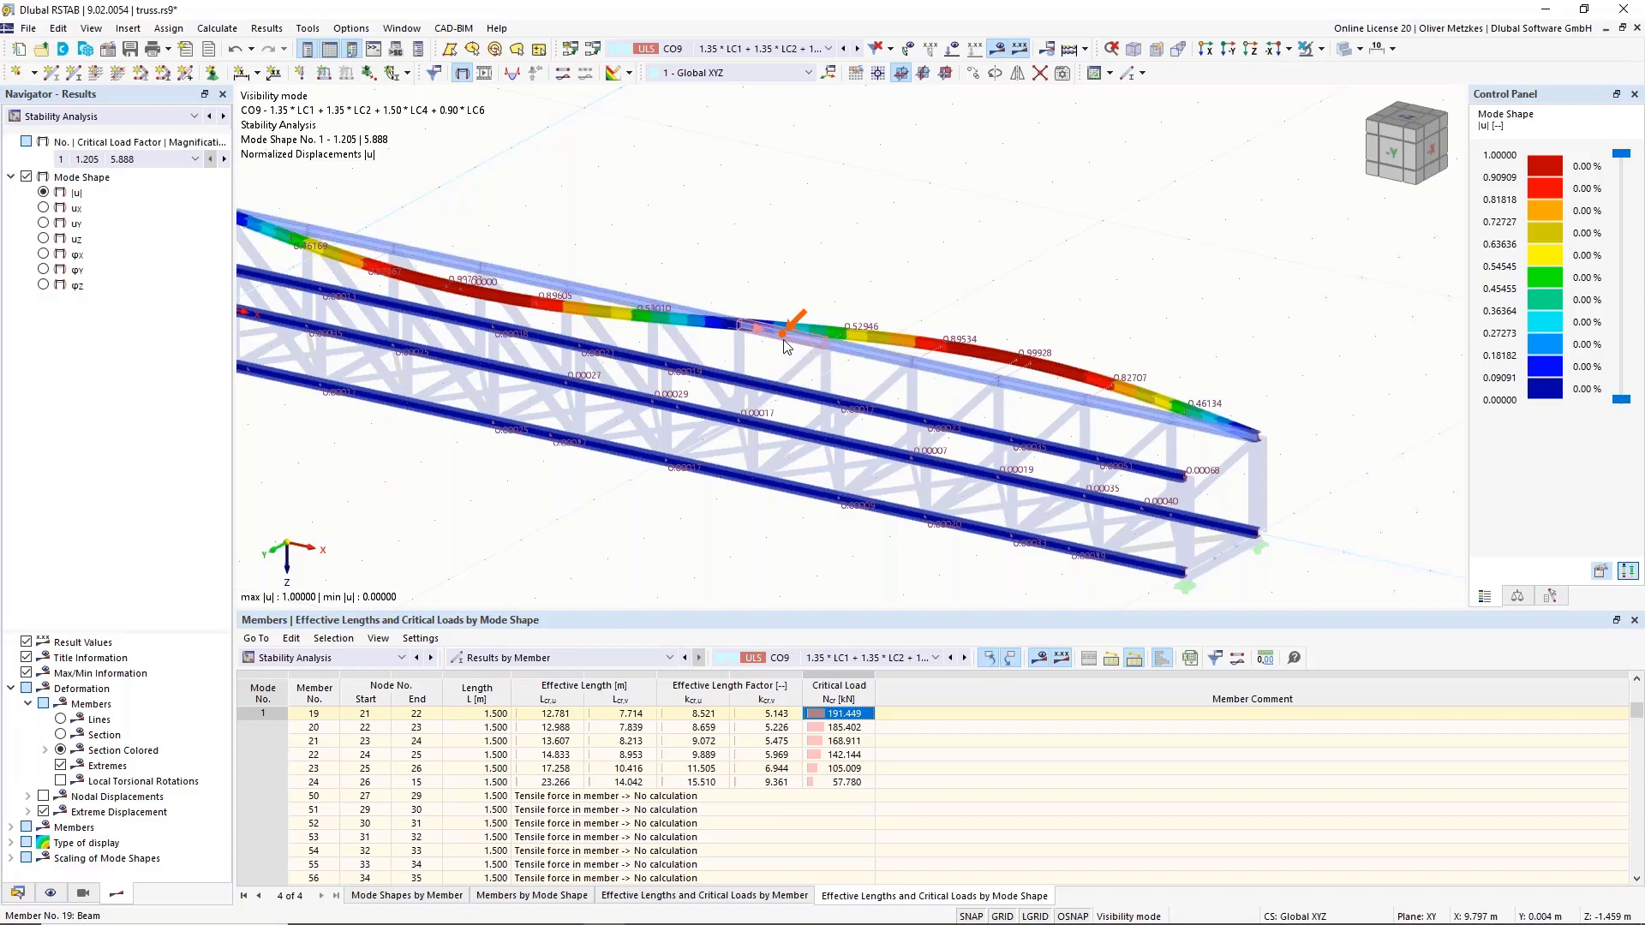
{"action": "scroll", "coordinate": [776, 296], "scroll_direction": "down", "scroll_amount": 2}
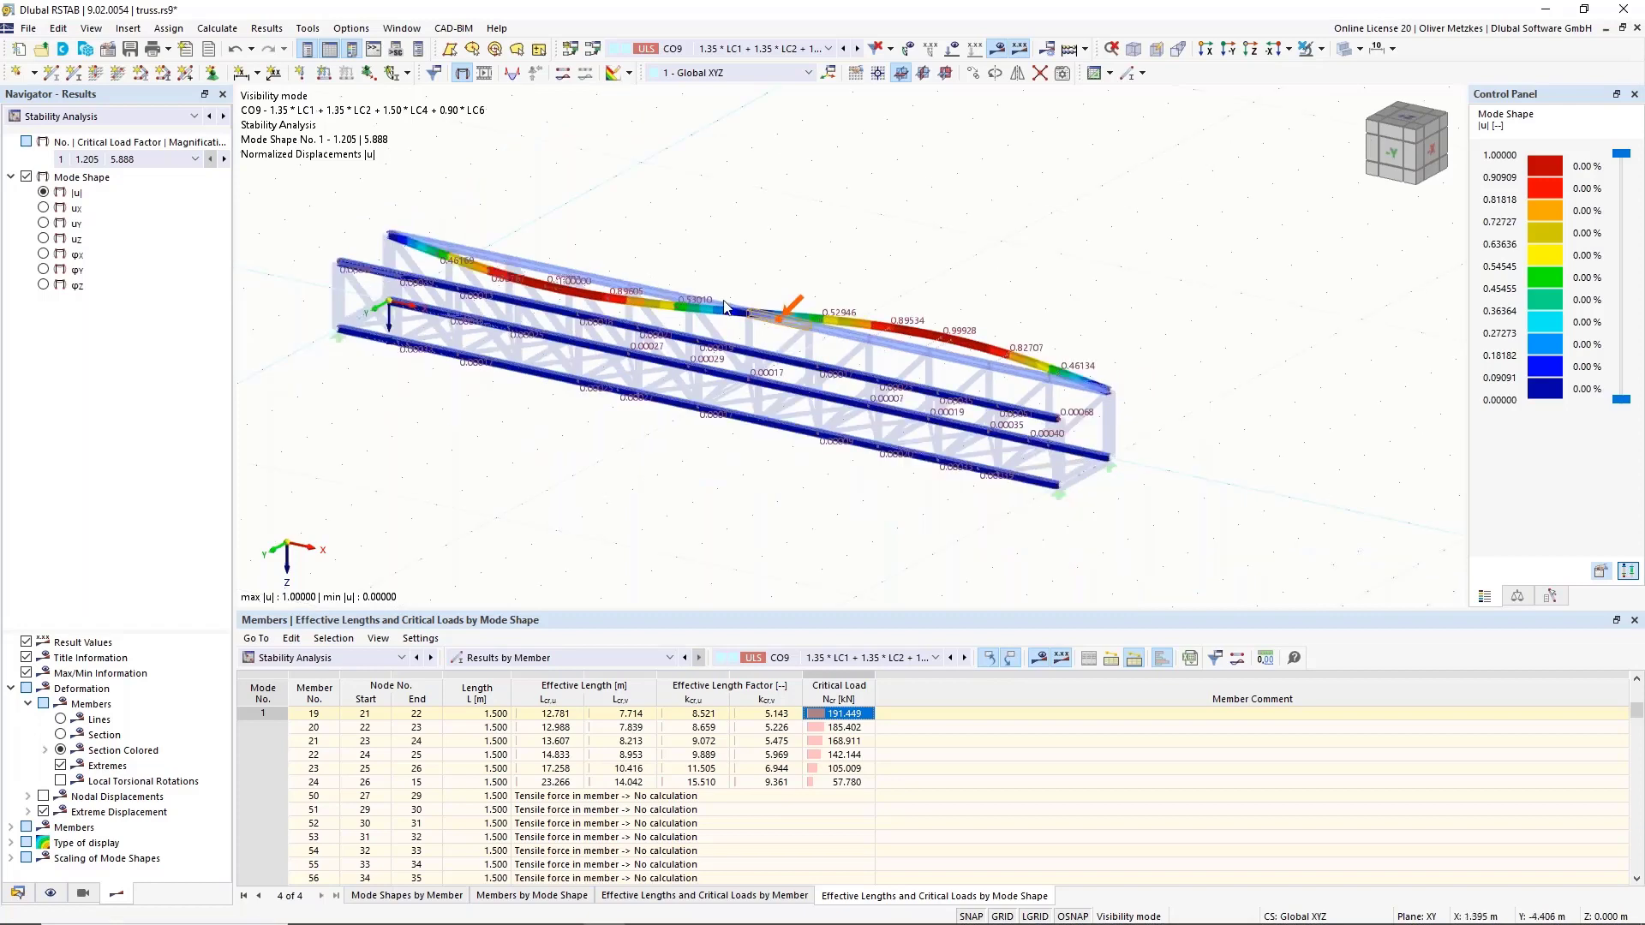